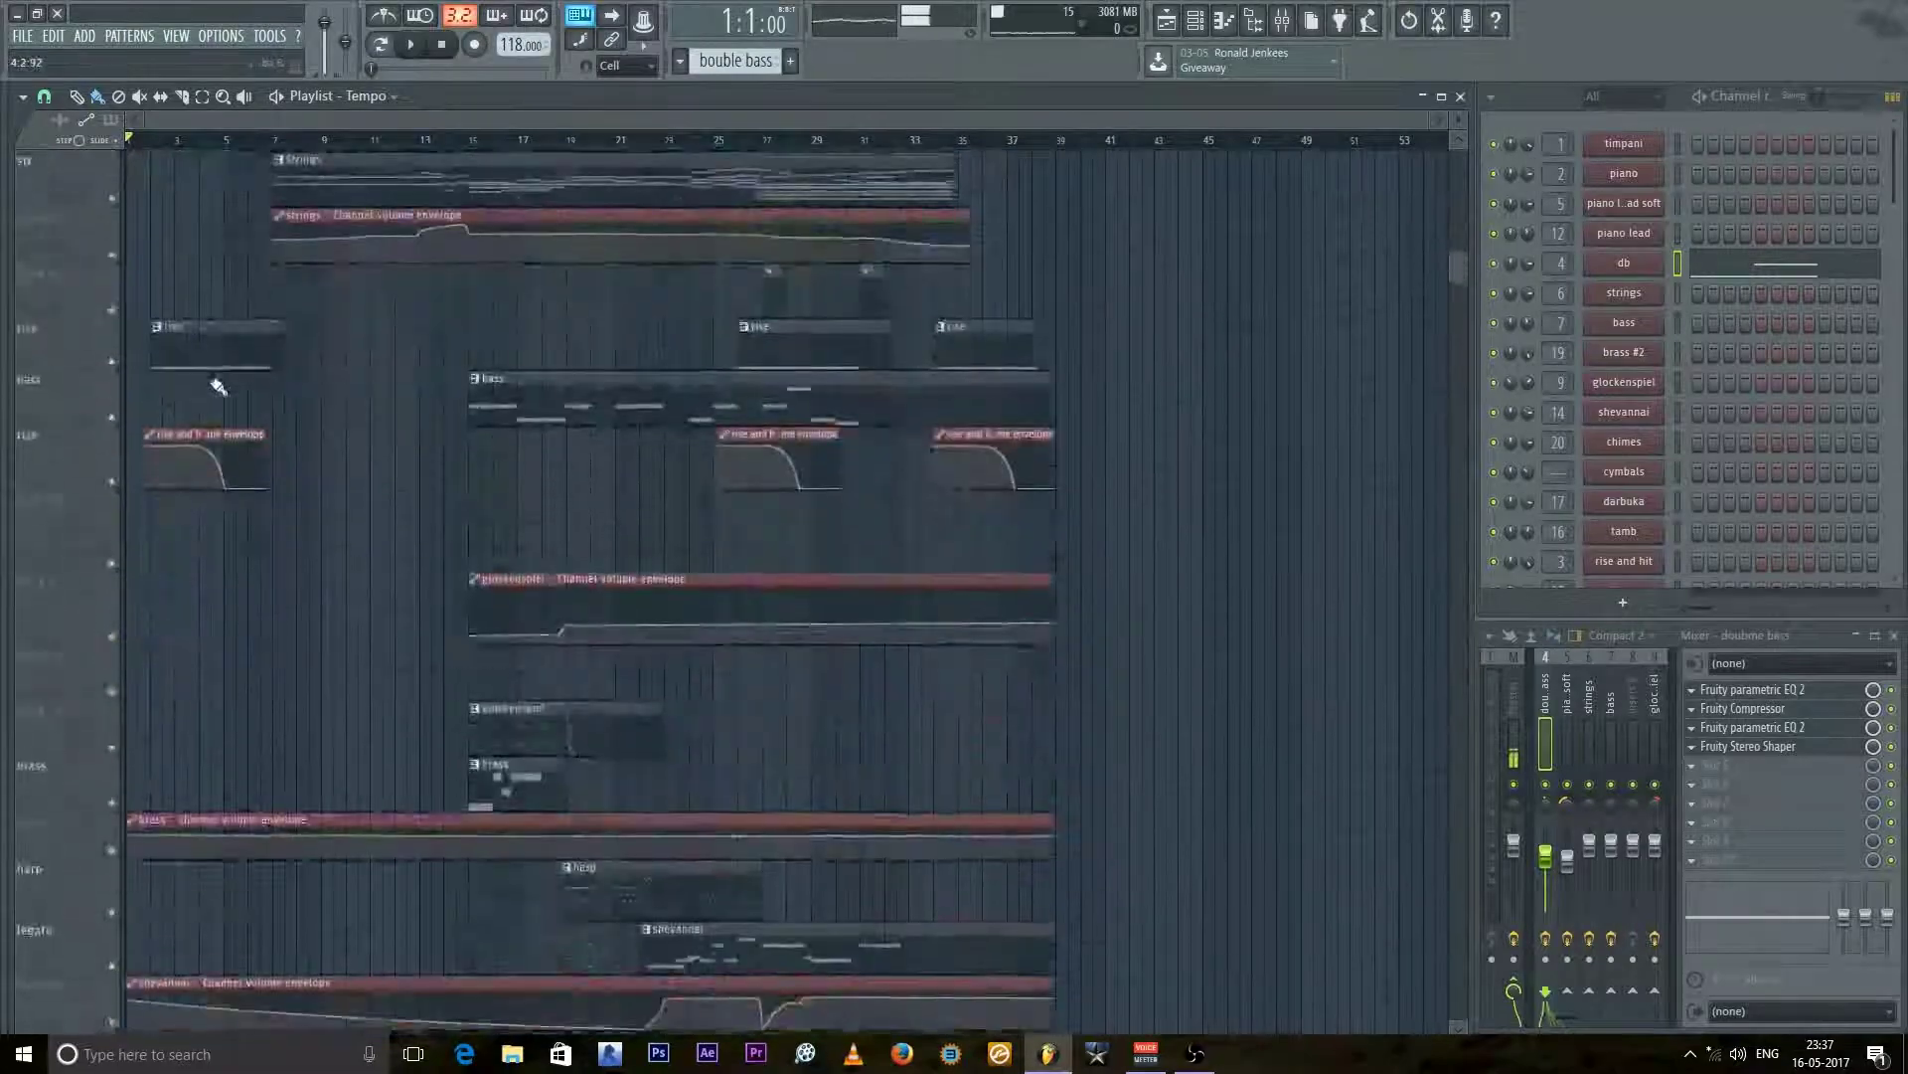
Step: Examine the playlist arrangement from the Tempo track down to the chimes track, including the clips and volume envelopes
scroll(213, 422, up, 8)
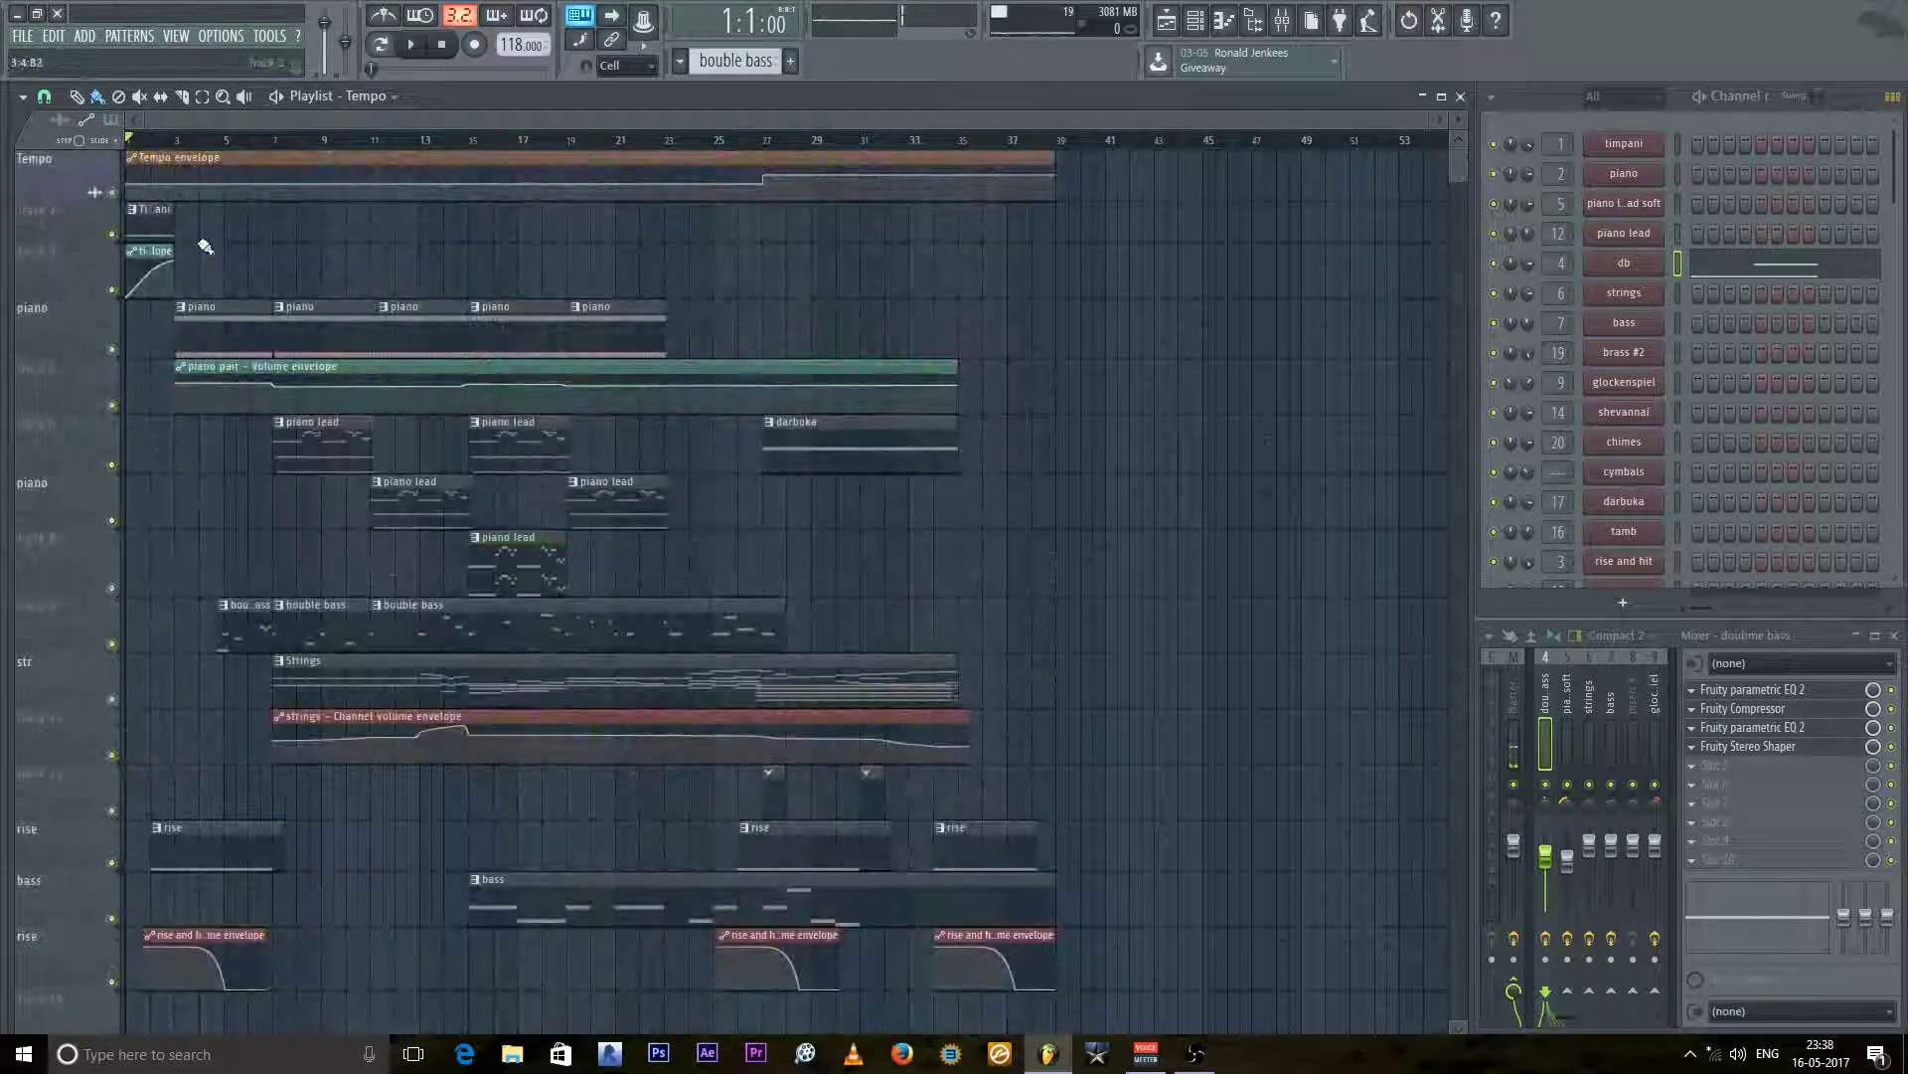
scroll(212, 288, down, 8)
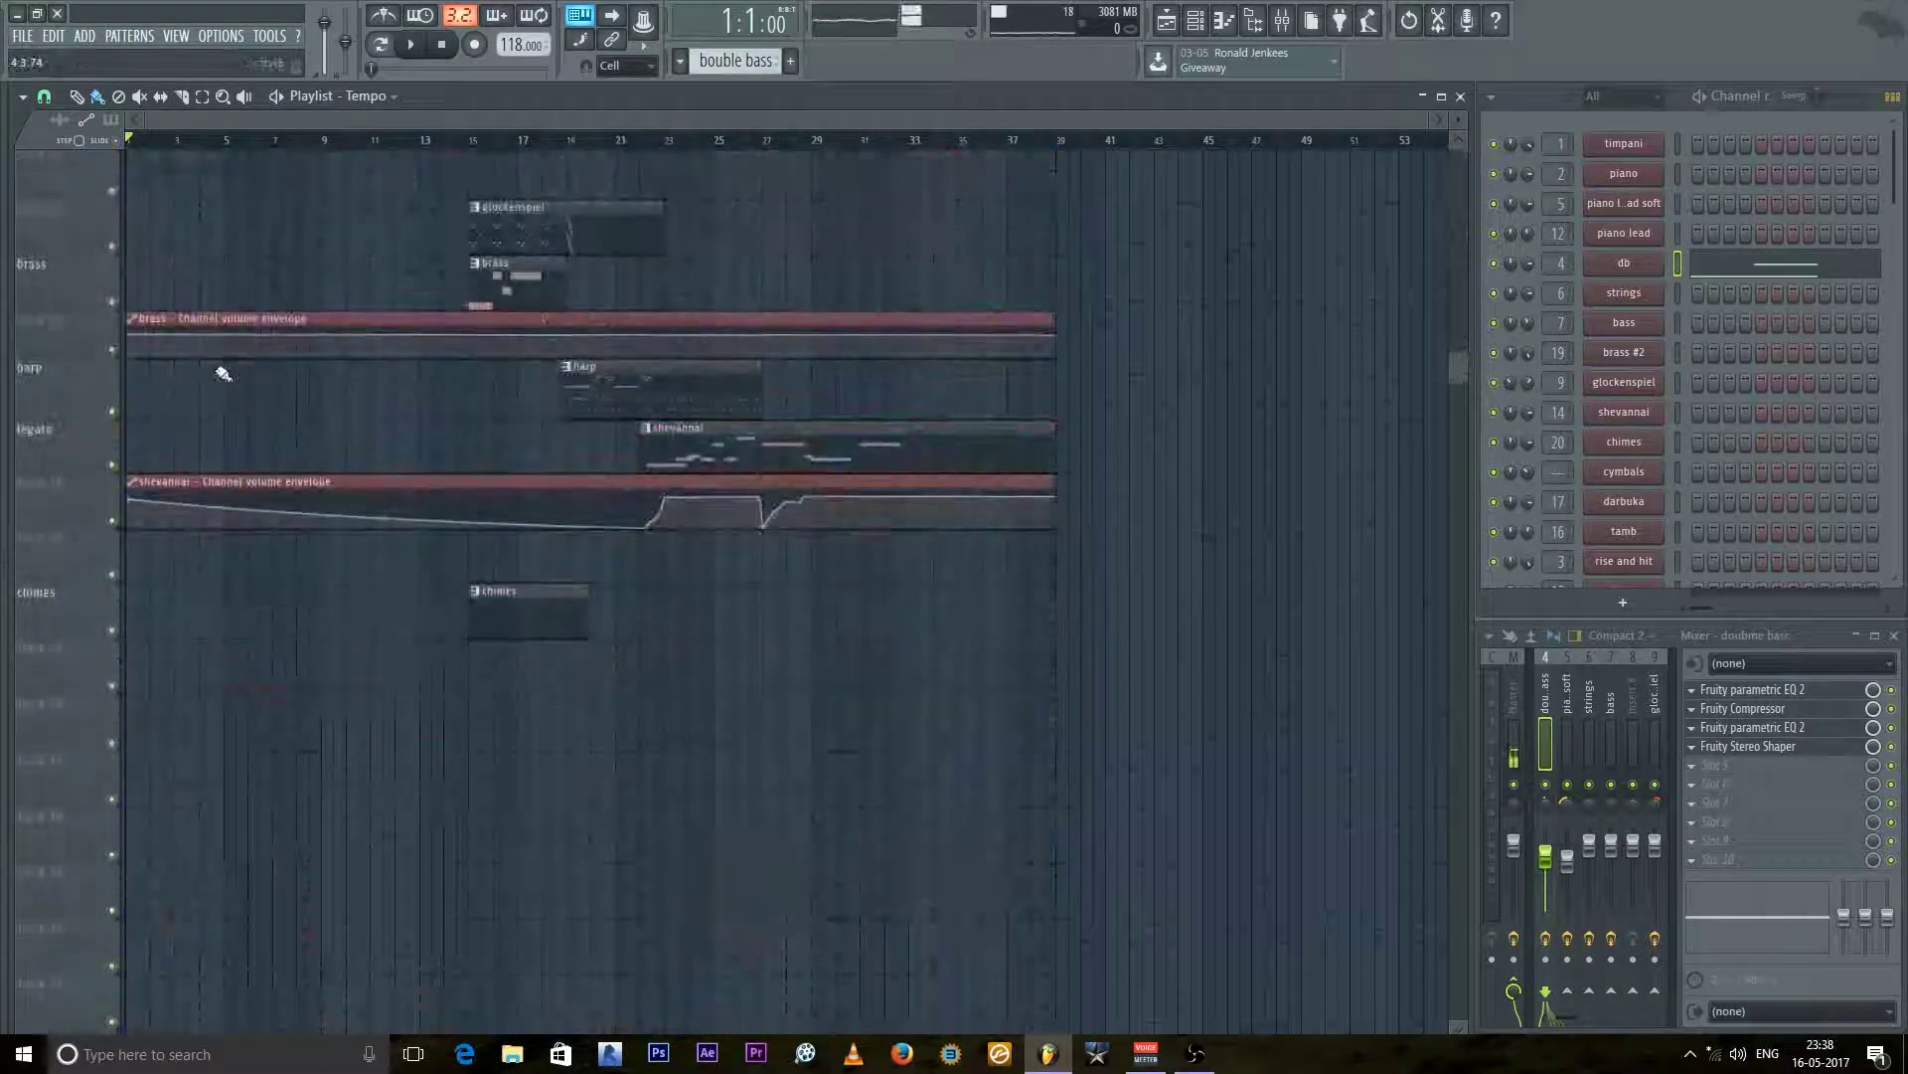
scroll(597, 533, up, 6)
scroll(546, 553, up, 8)
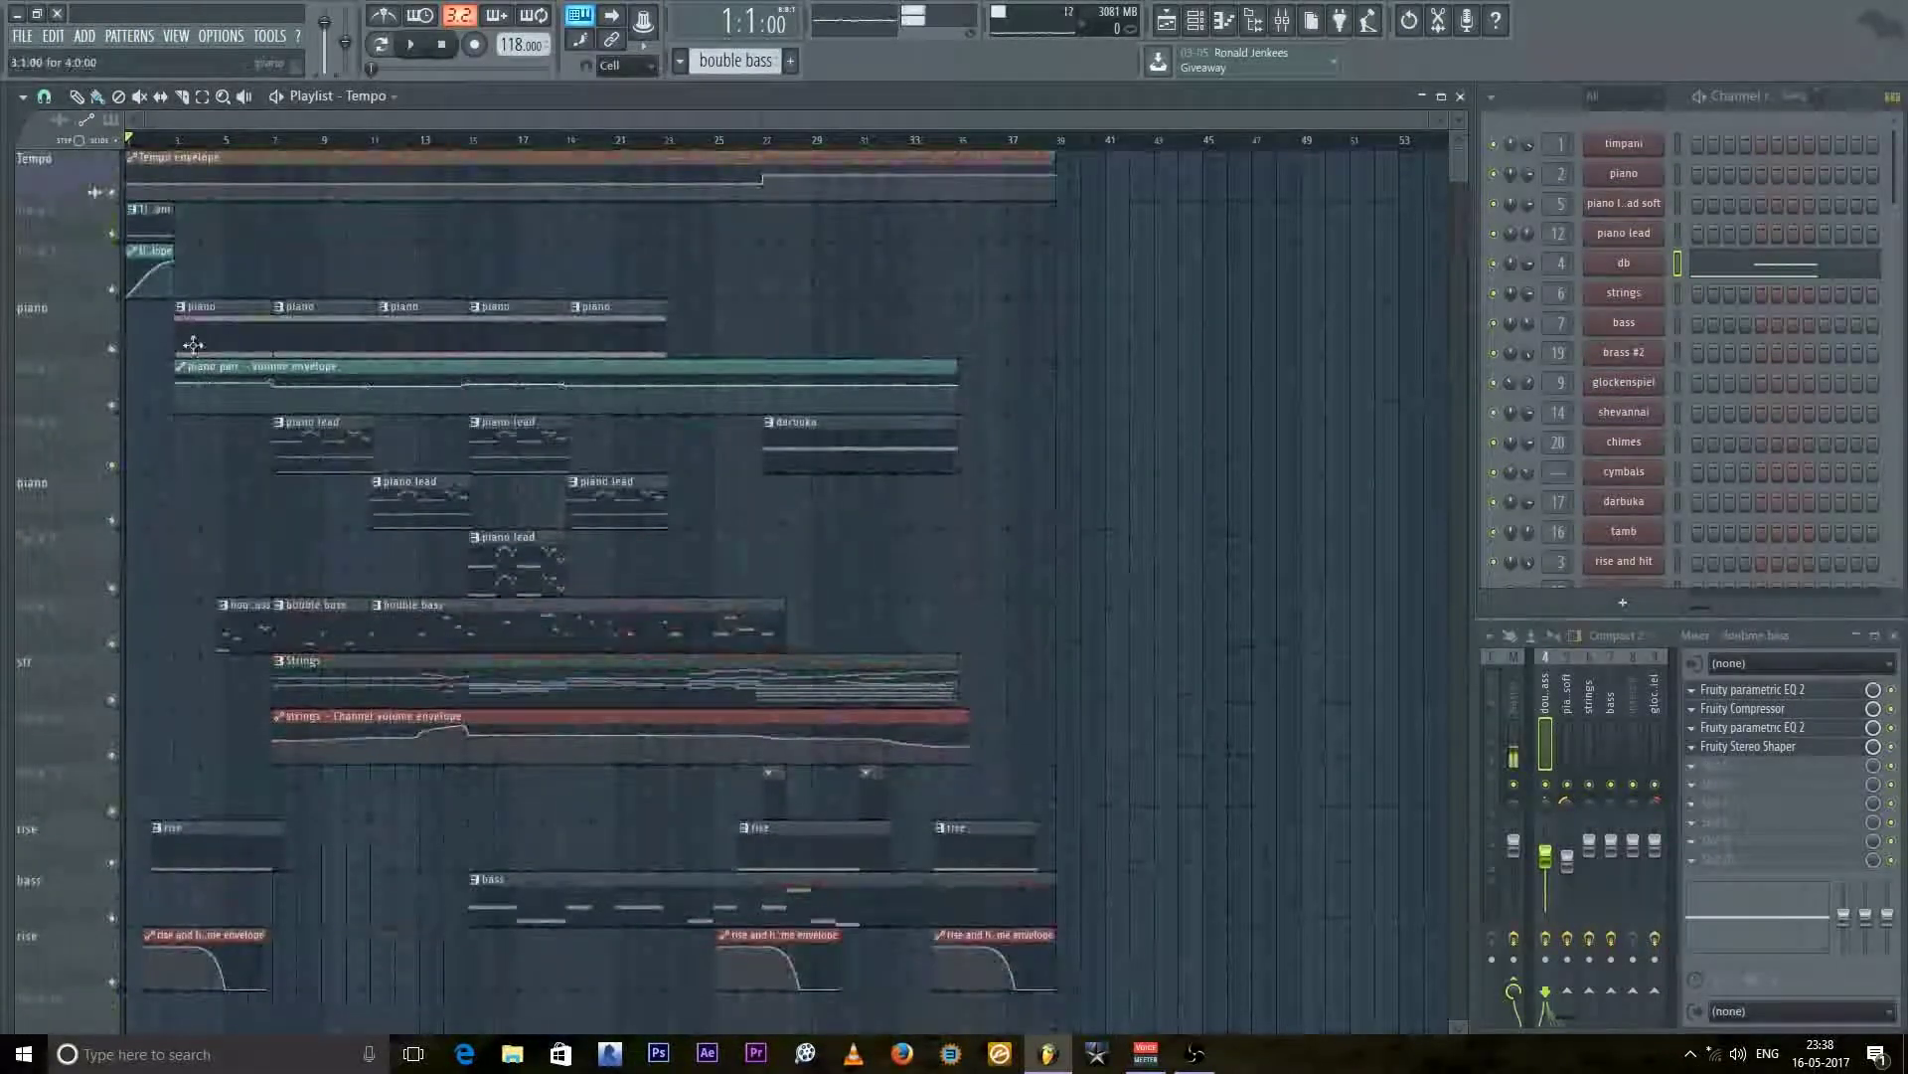
scroll(192, 345, up, 3)
drag(267, 120, 214, 121)
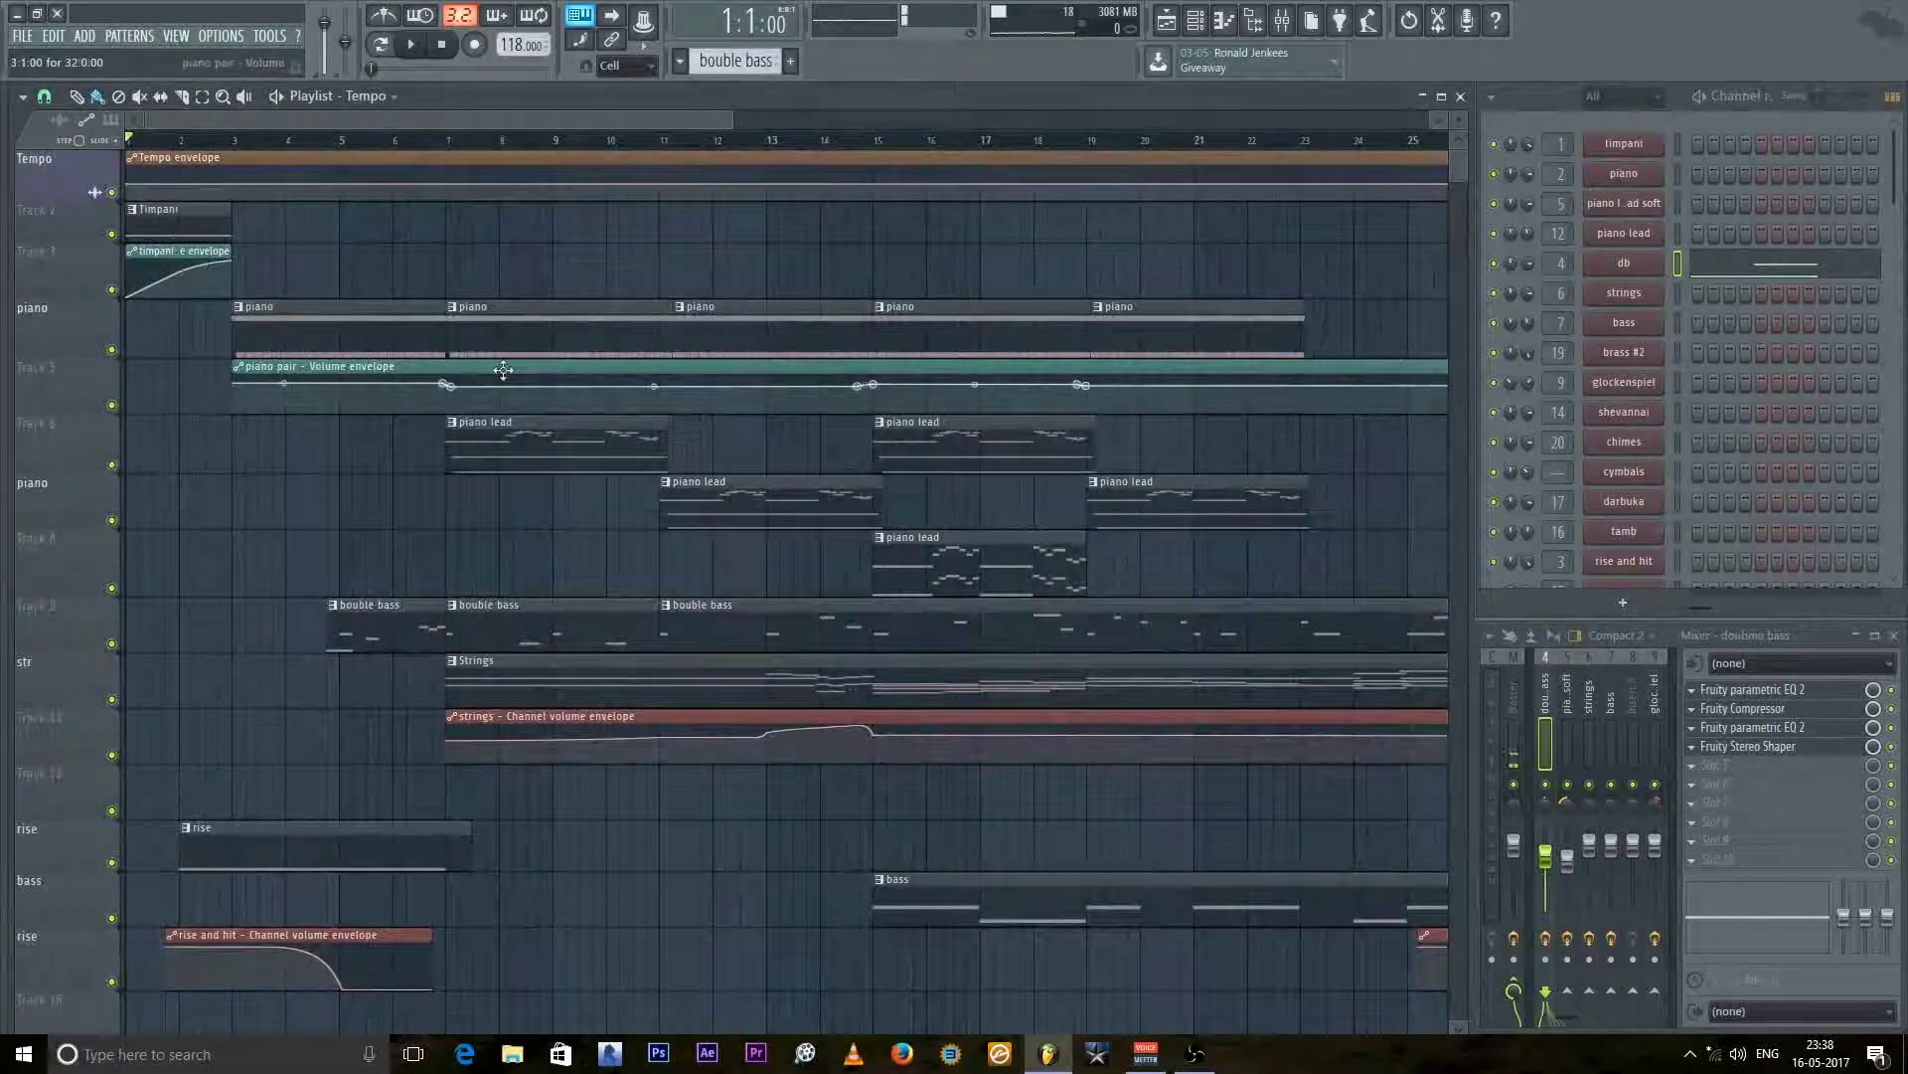
scroll(507, 376, down, 3)
scroll(418, 439, down, 6)
scroll(455, 460, down, 2)
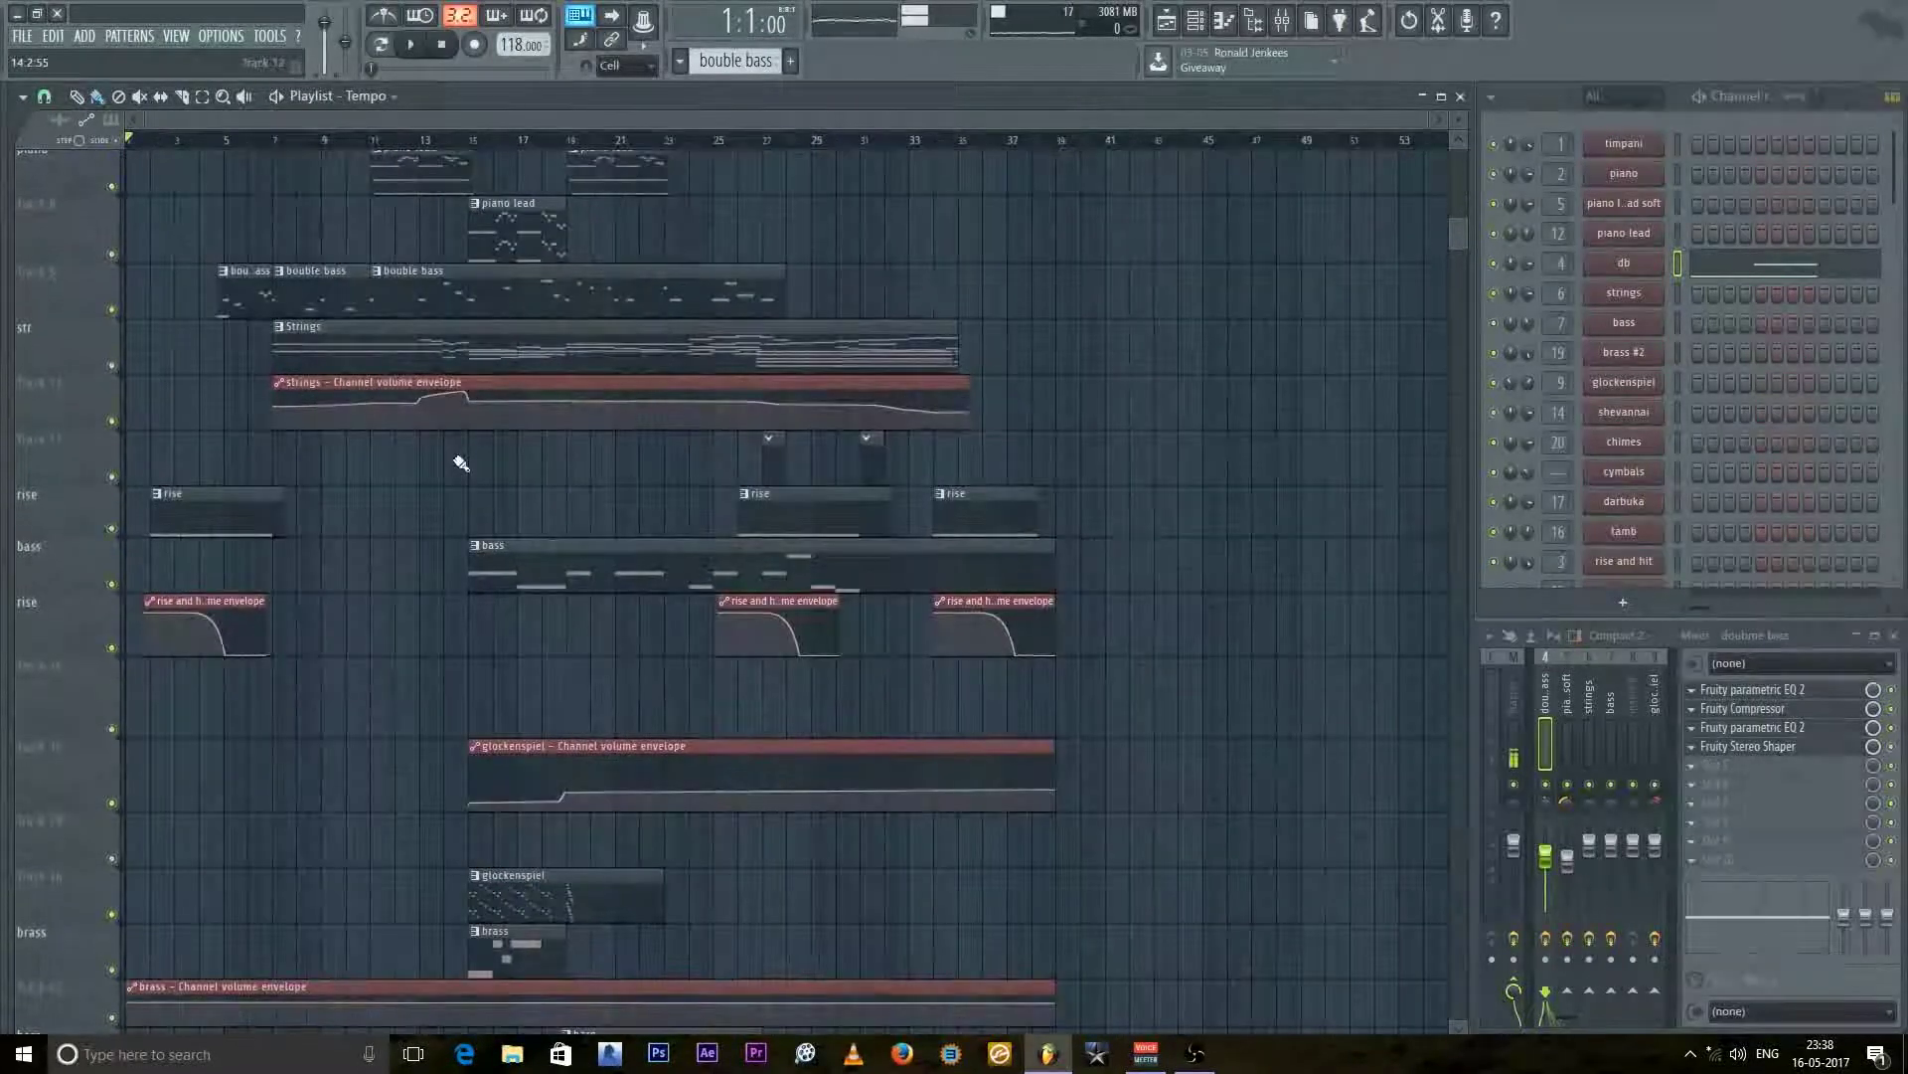
scroll(460, 465, down, 5)
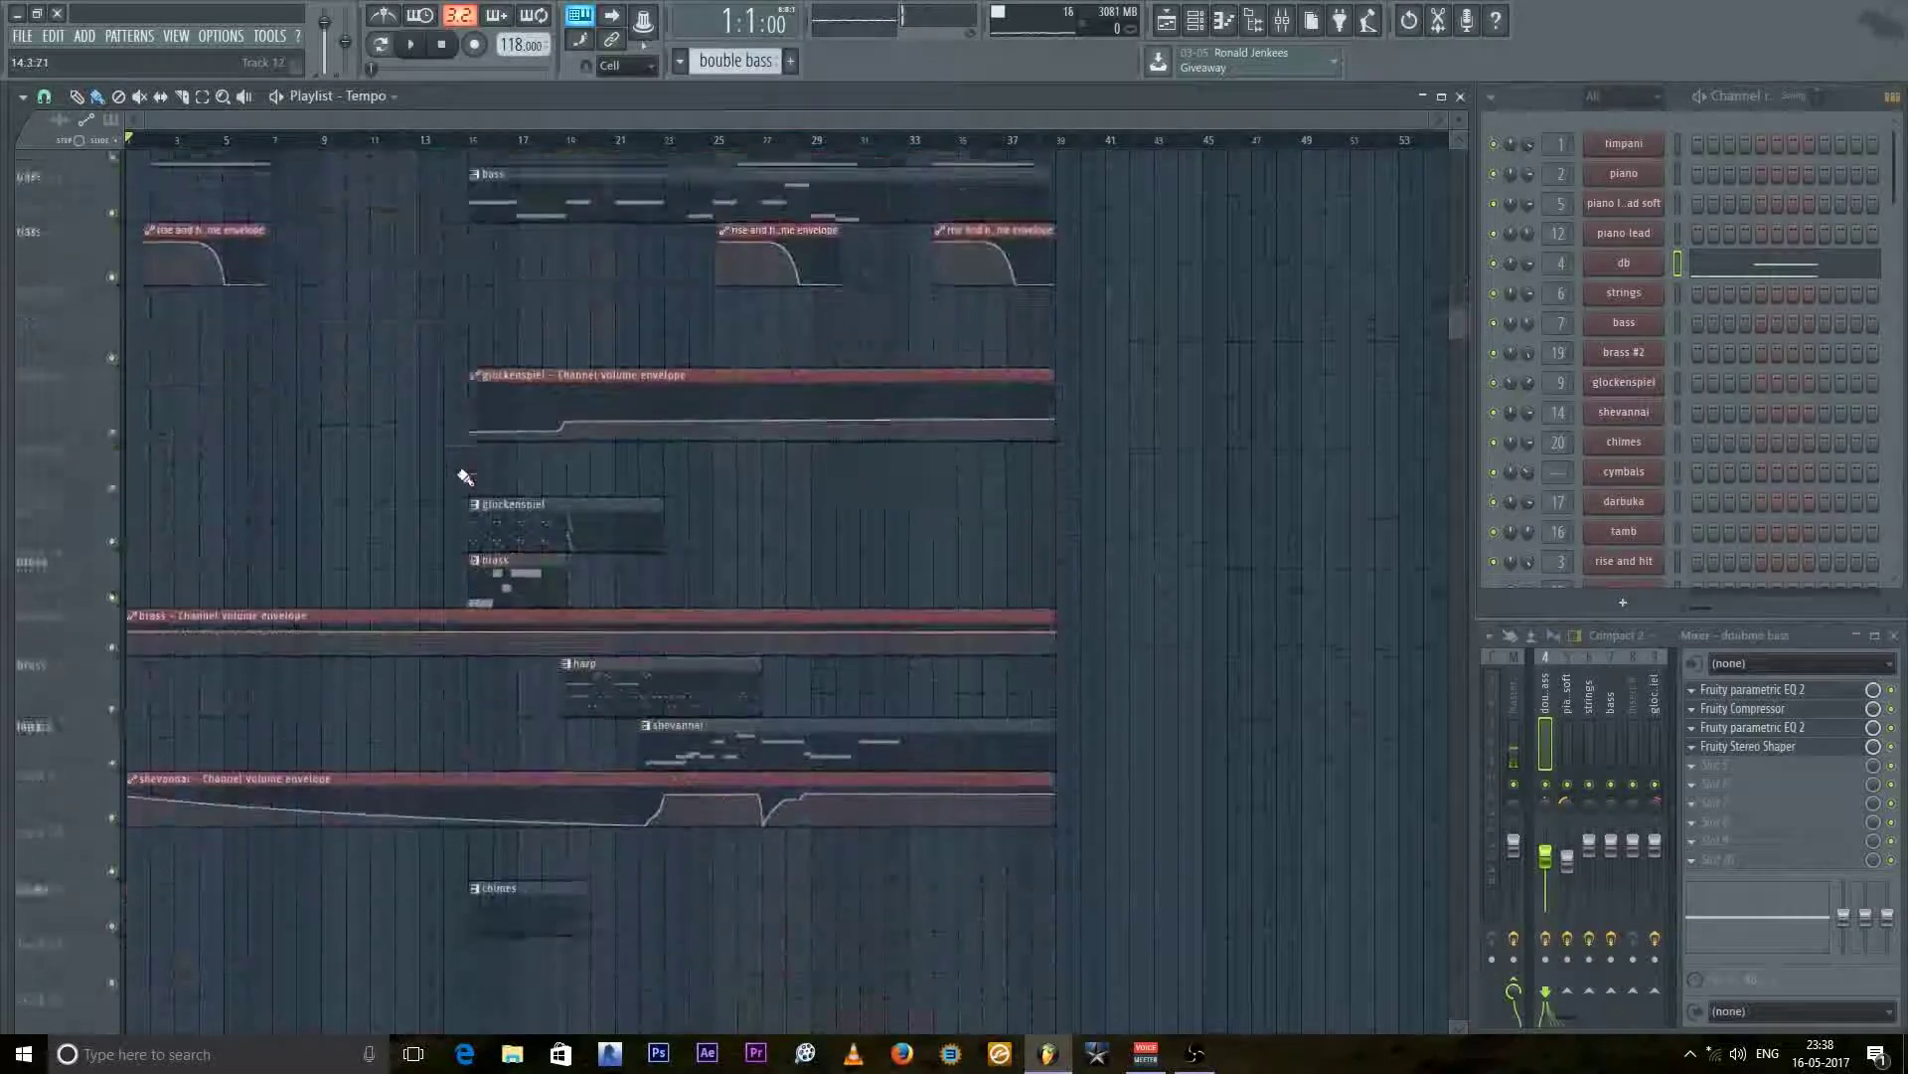
scroll(426, 452, up, 10)
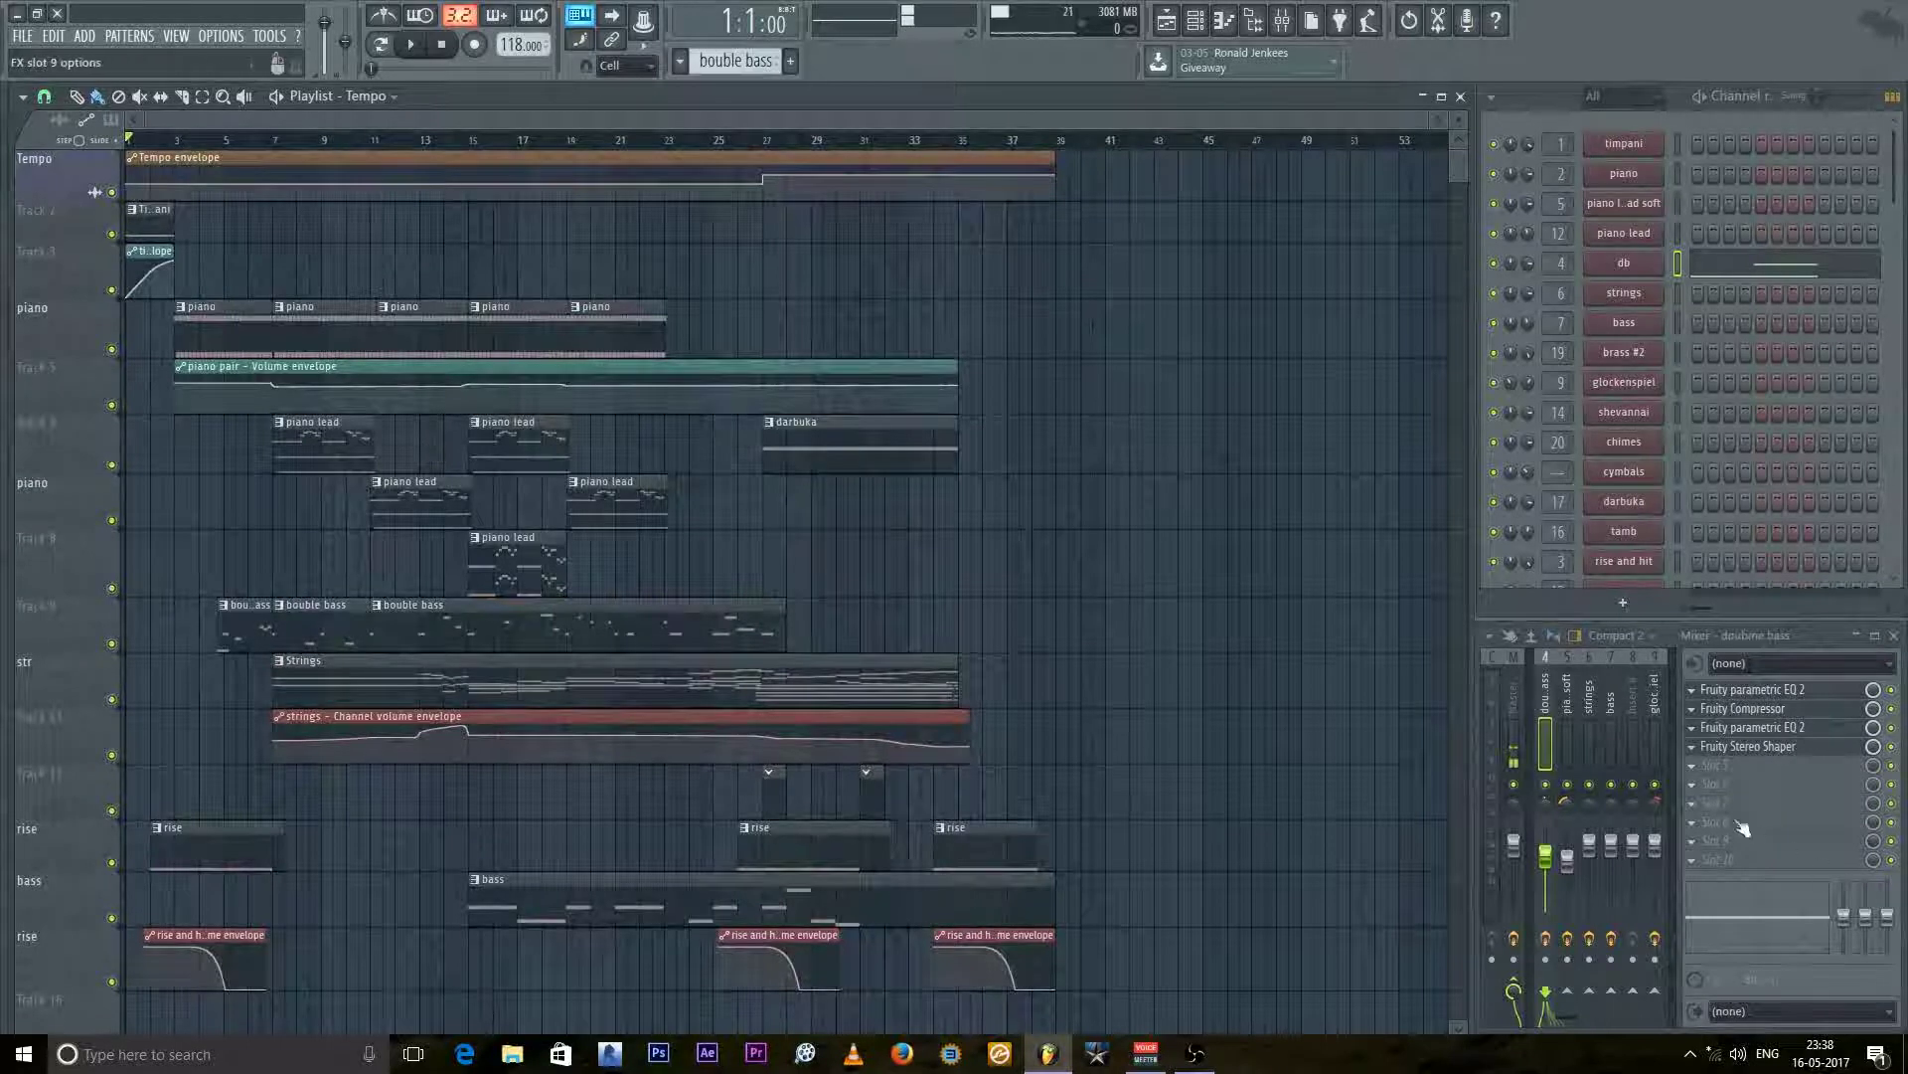
Step: Look through the mixer's remaining insert tracks beyond the first group of instruments
scroll(1613, 735, down, 10)
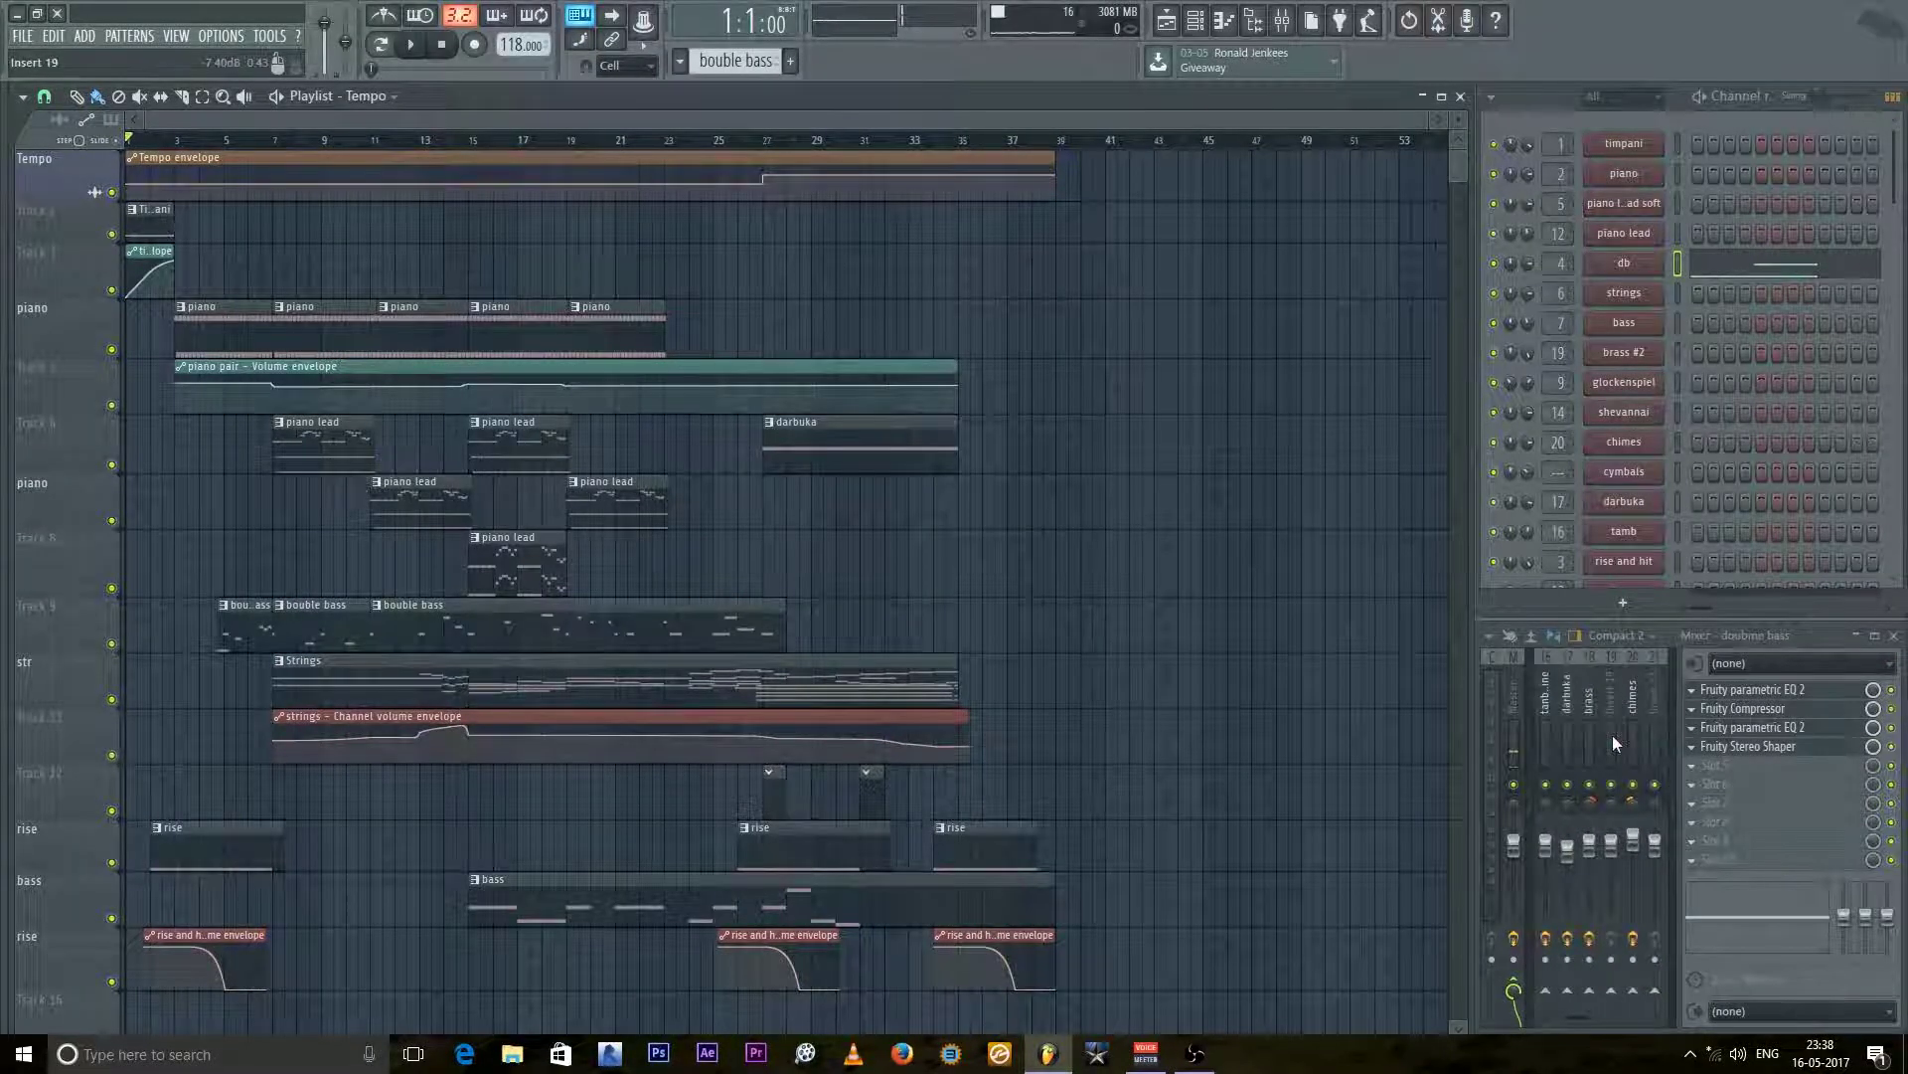
scroll(1612, 736, down, 6)
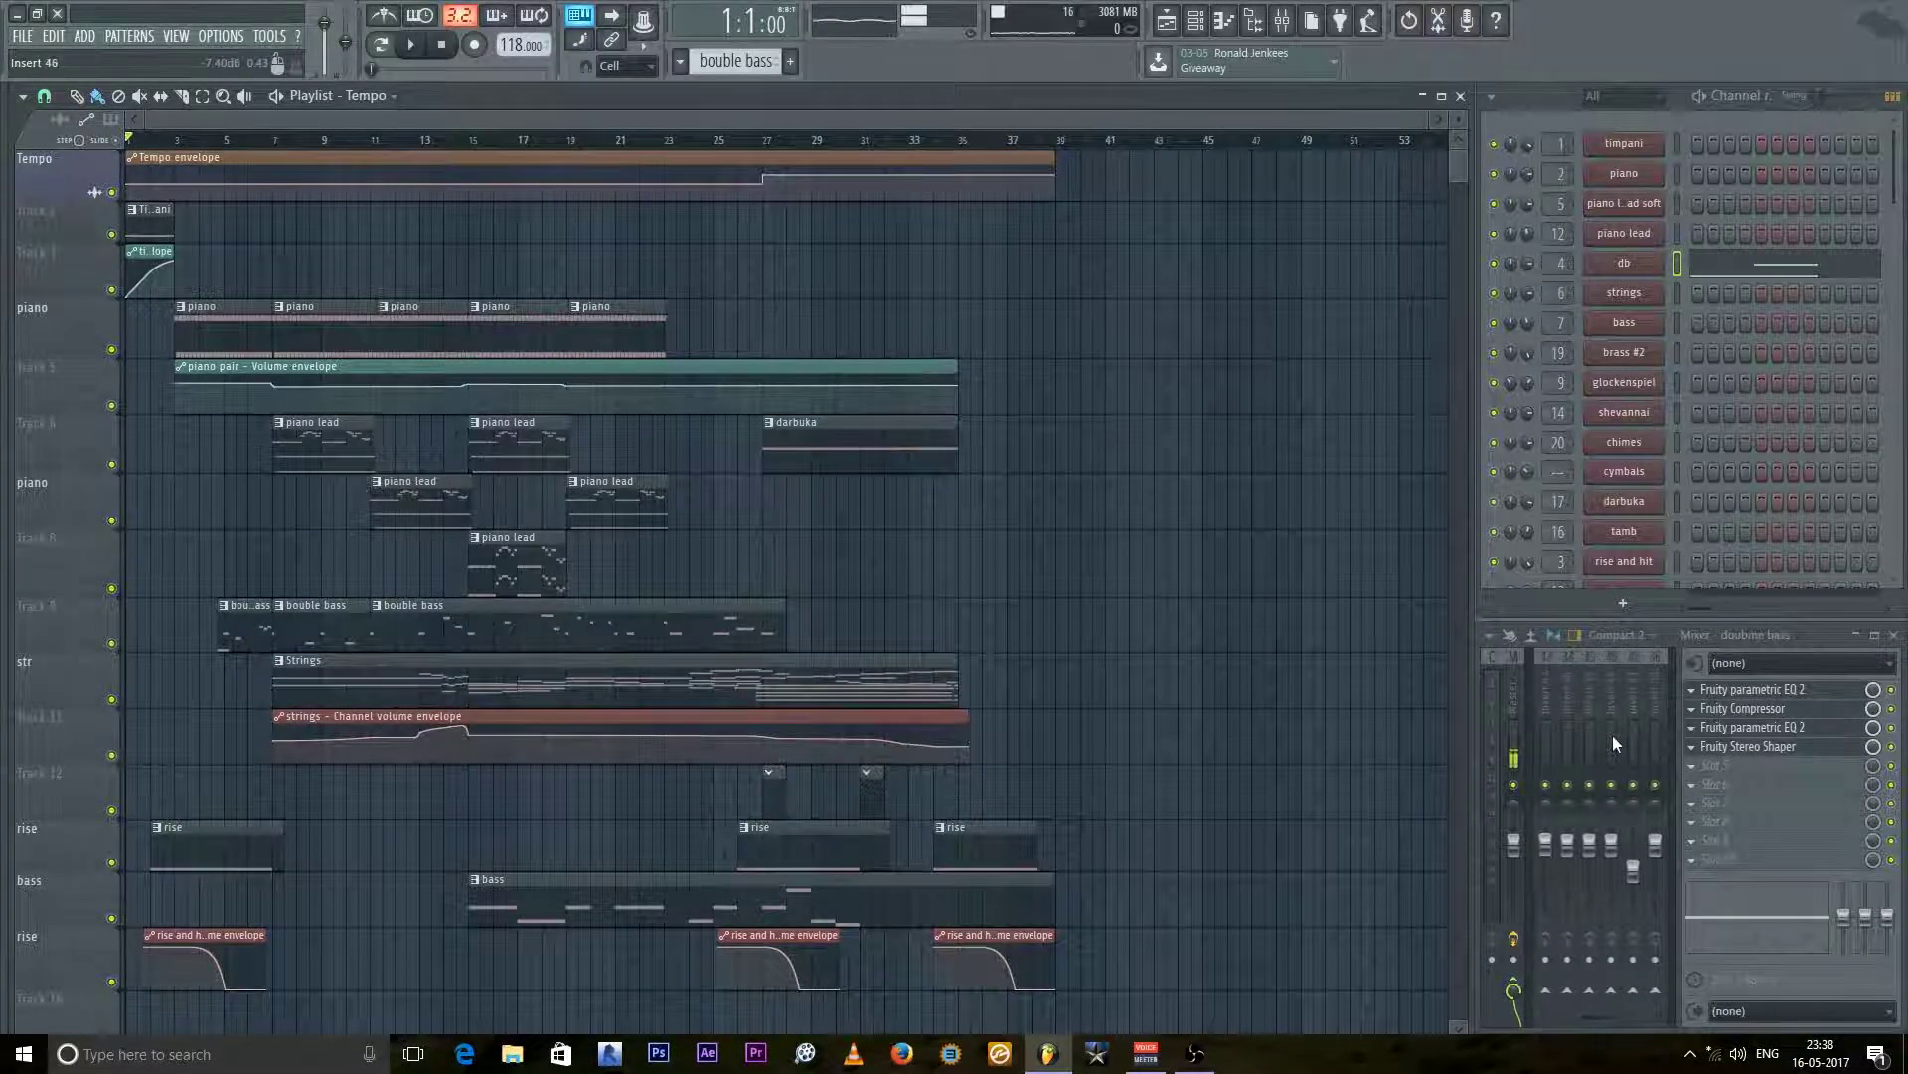
scroll(1615, 743, down, 4)
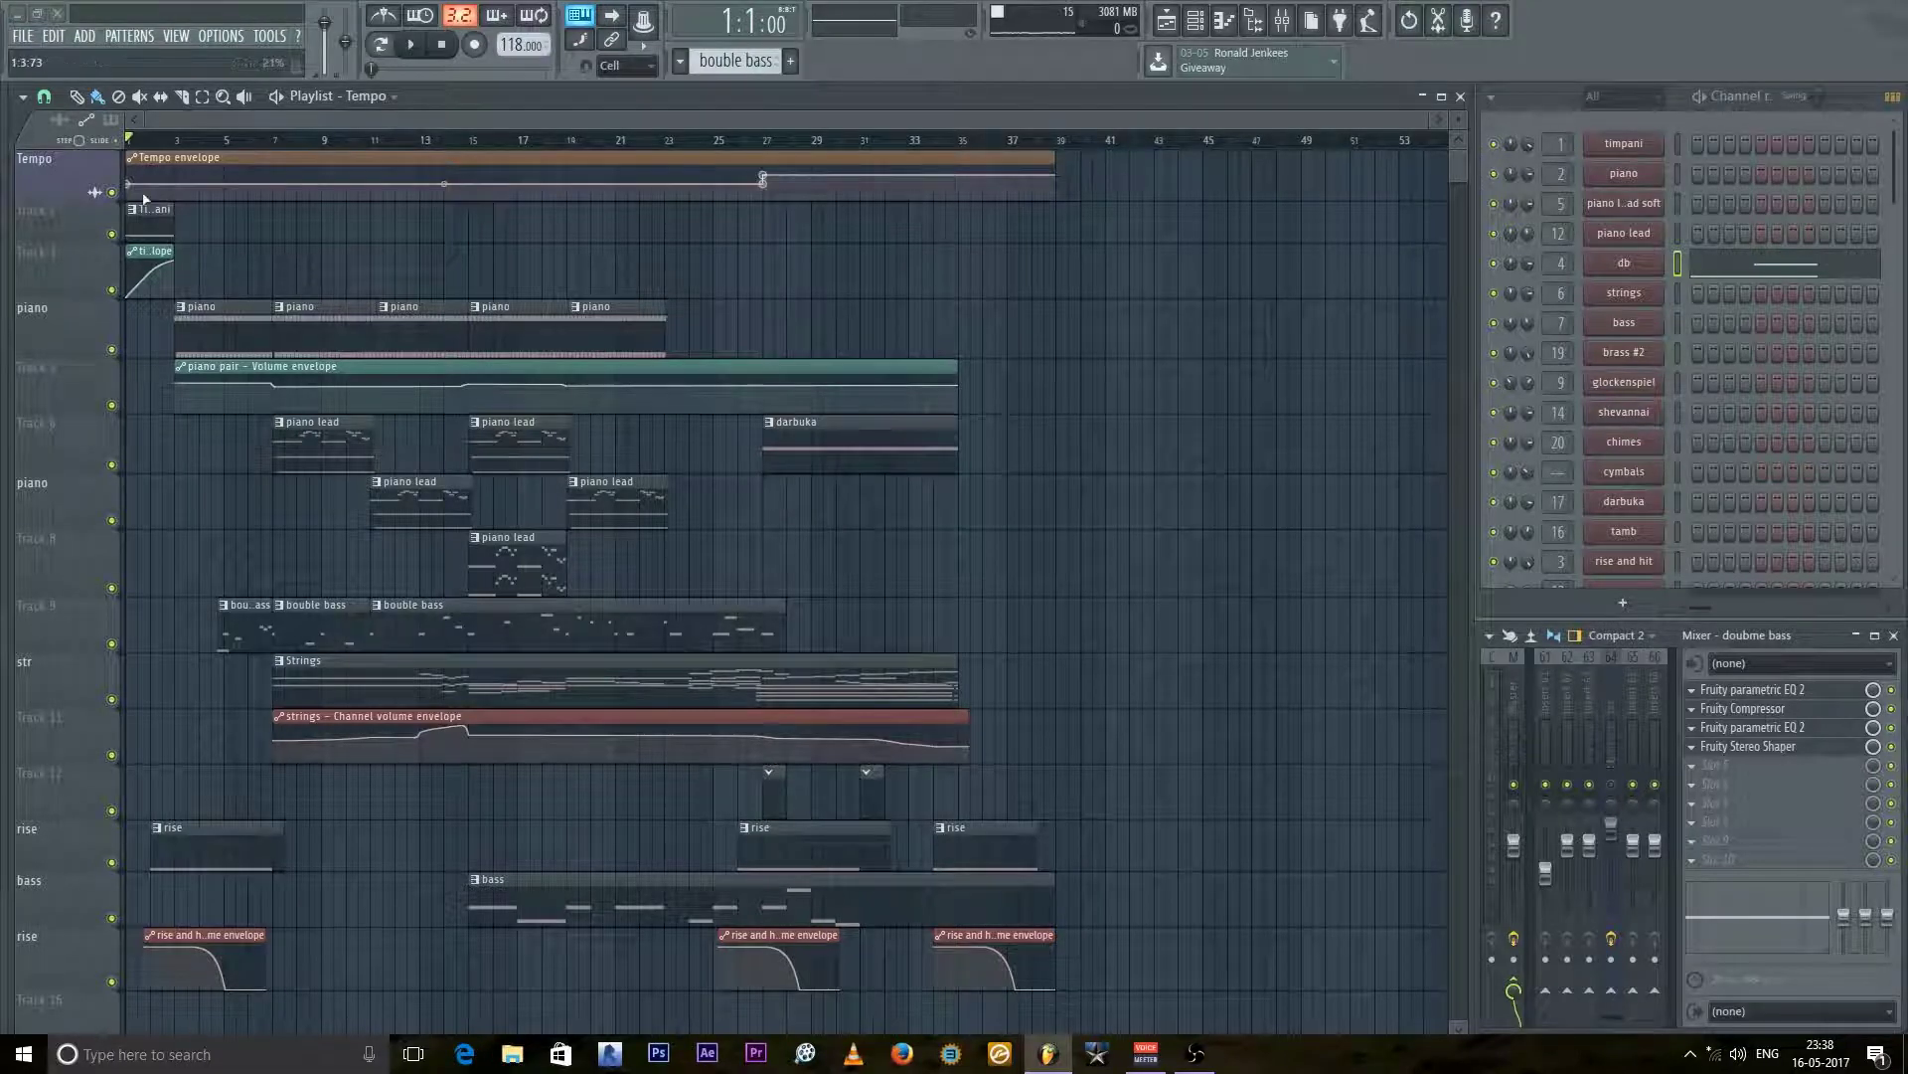
Step: Play the song from the beginning and inspect the upper and lower playlist tracks during playback
key(space)
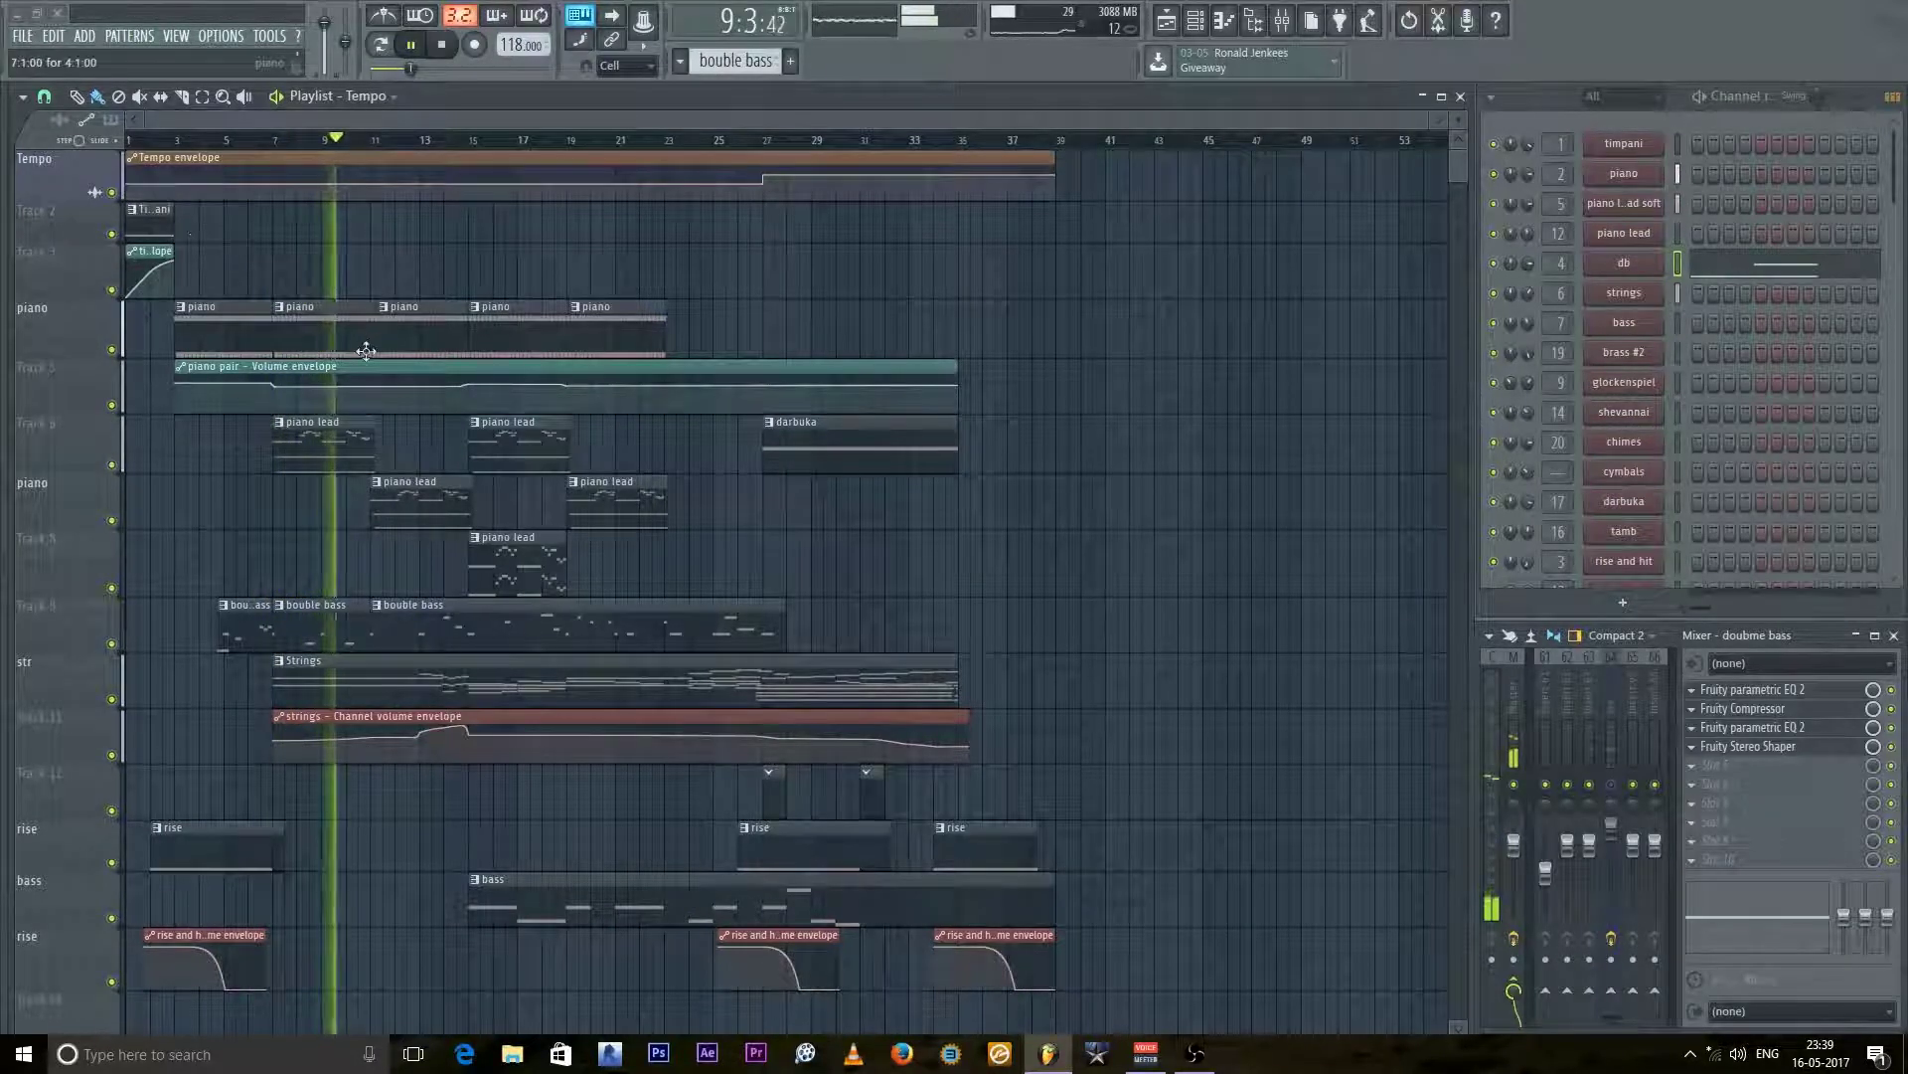
scroll(366, 350, up, 3)
scroll(338, 358, down, 3)
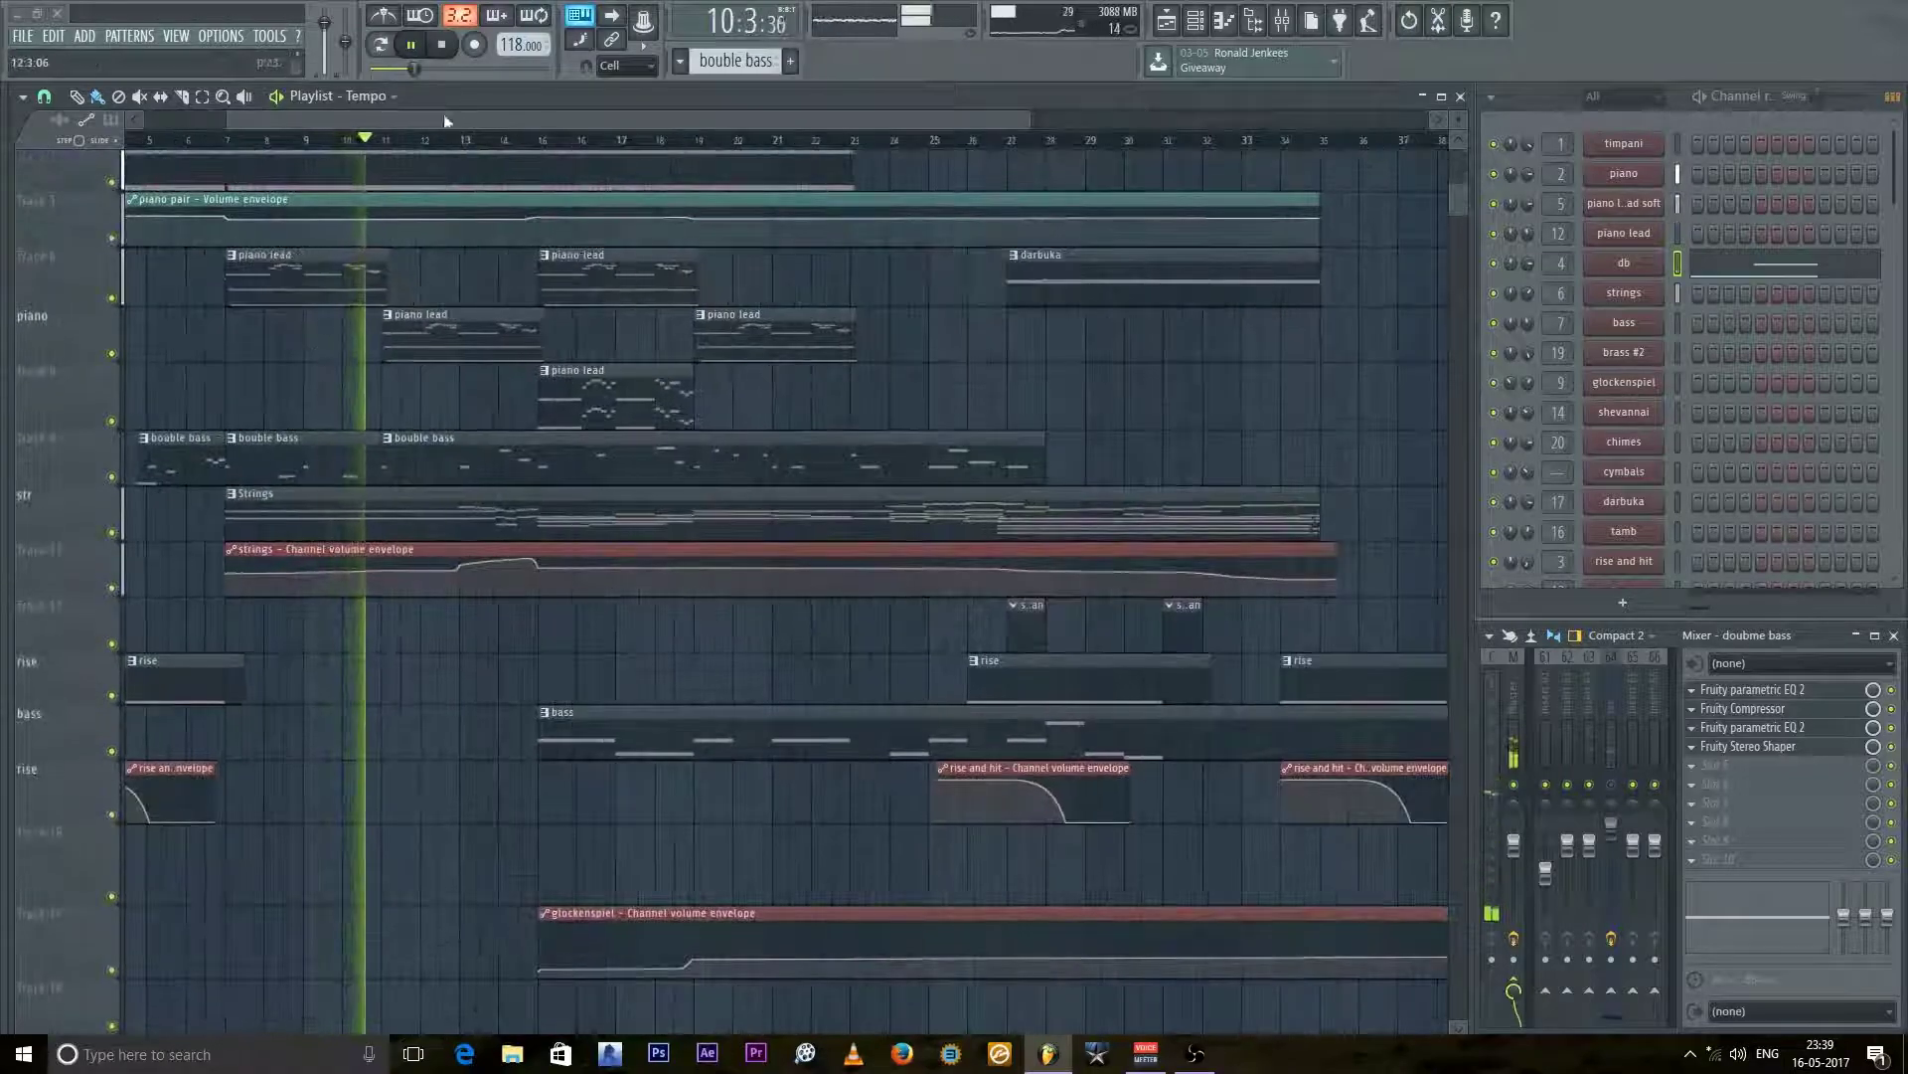
drag(435, 123, 356, 123)
scroll(636, 511, down, 5)
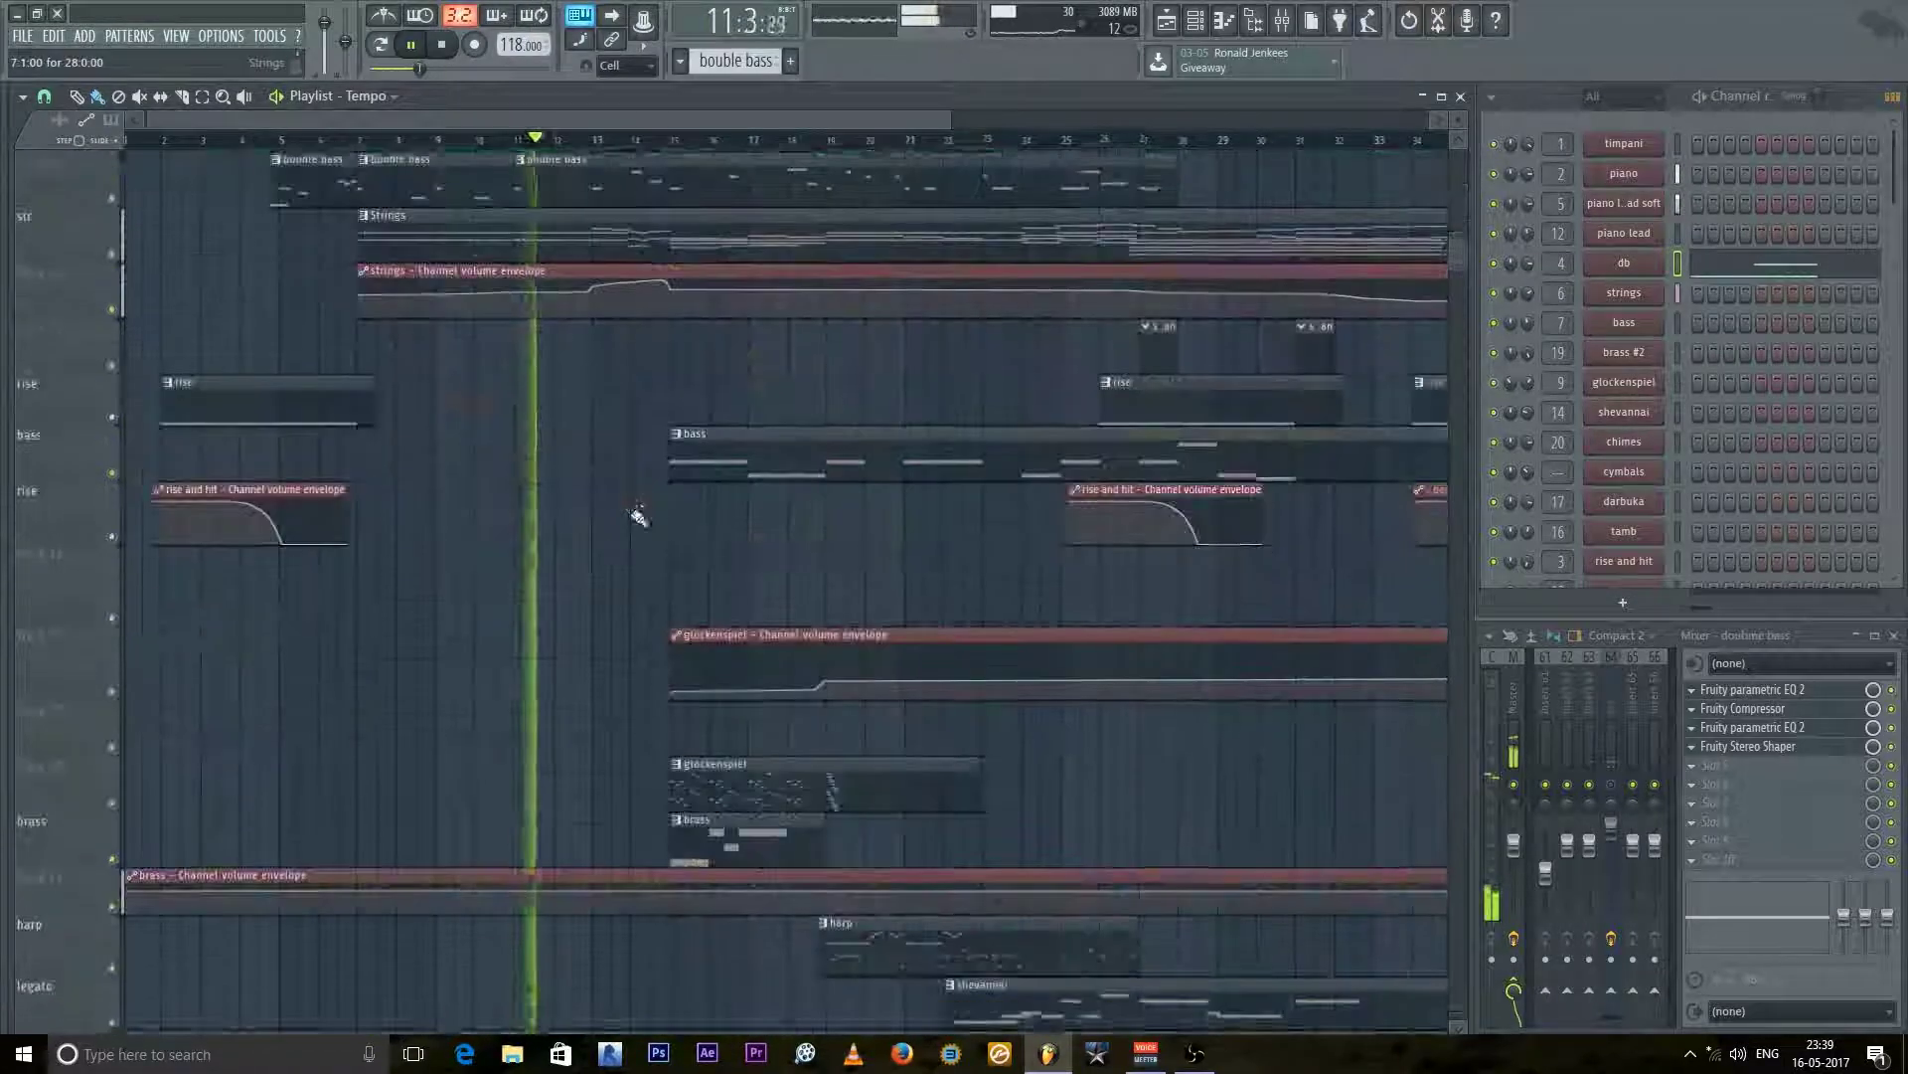
scroll(546, 498, down, 6)
scroll(549, 495, up, 14)
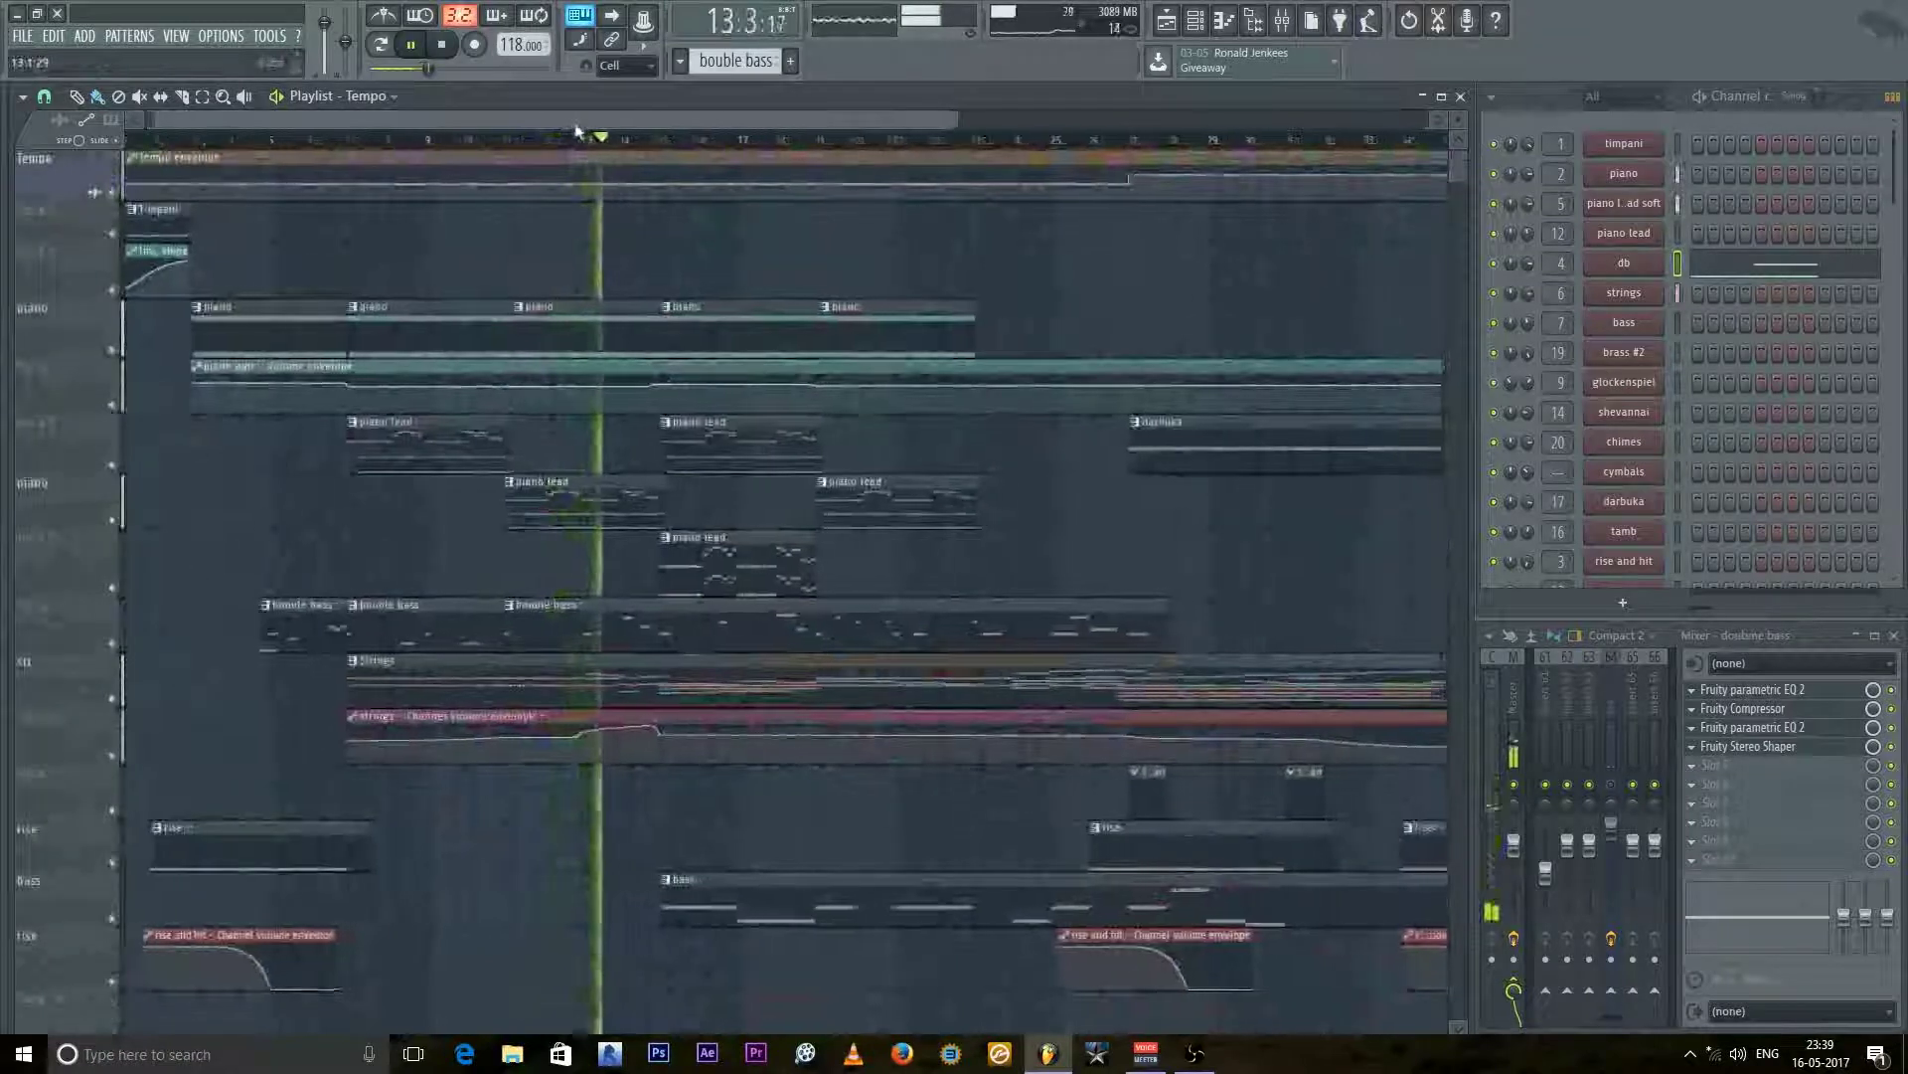
Step: Follow the playback through the second half of the arrangement, viewing the shevannai, harp, darbuka and rise clips
drag(576, 131, 680, 140)
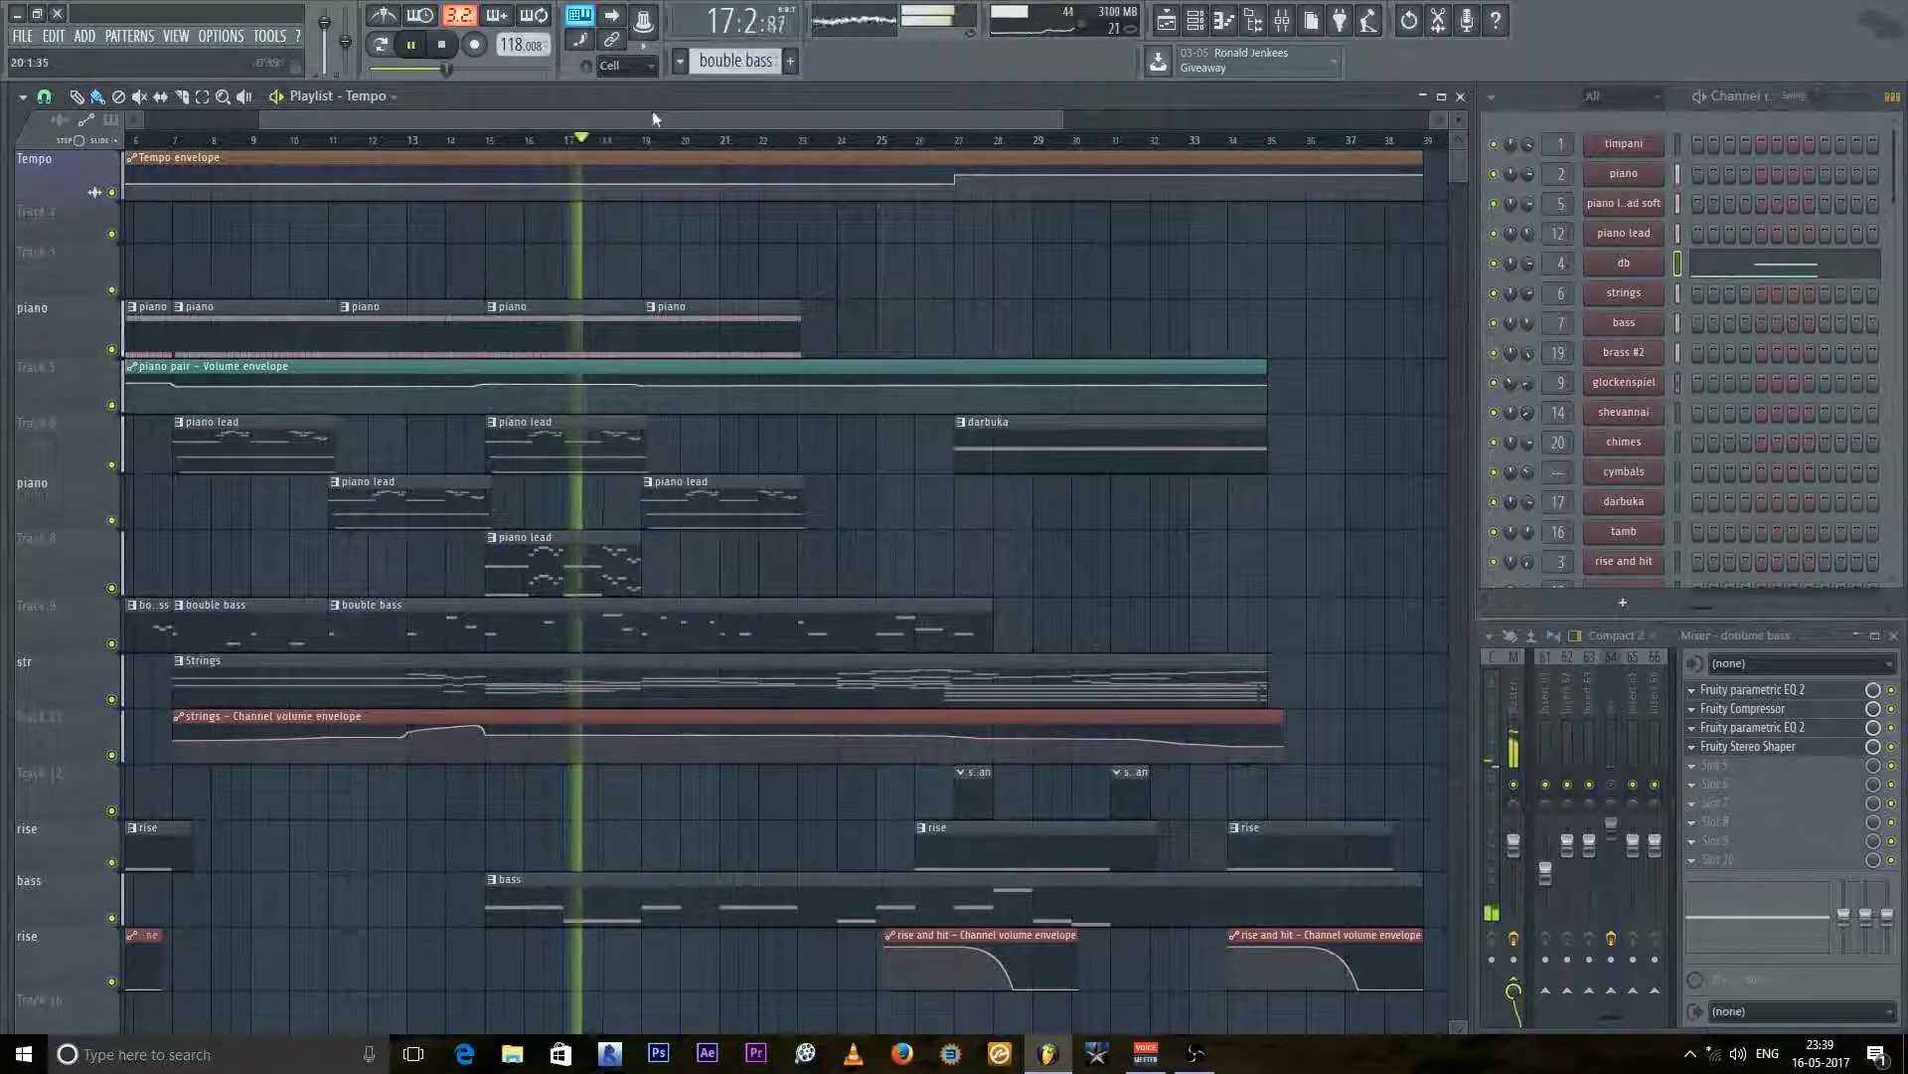
drag(653, 118, 707, 128)
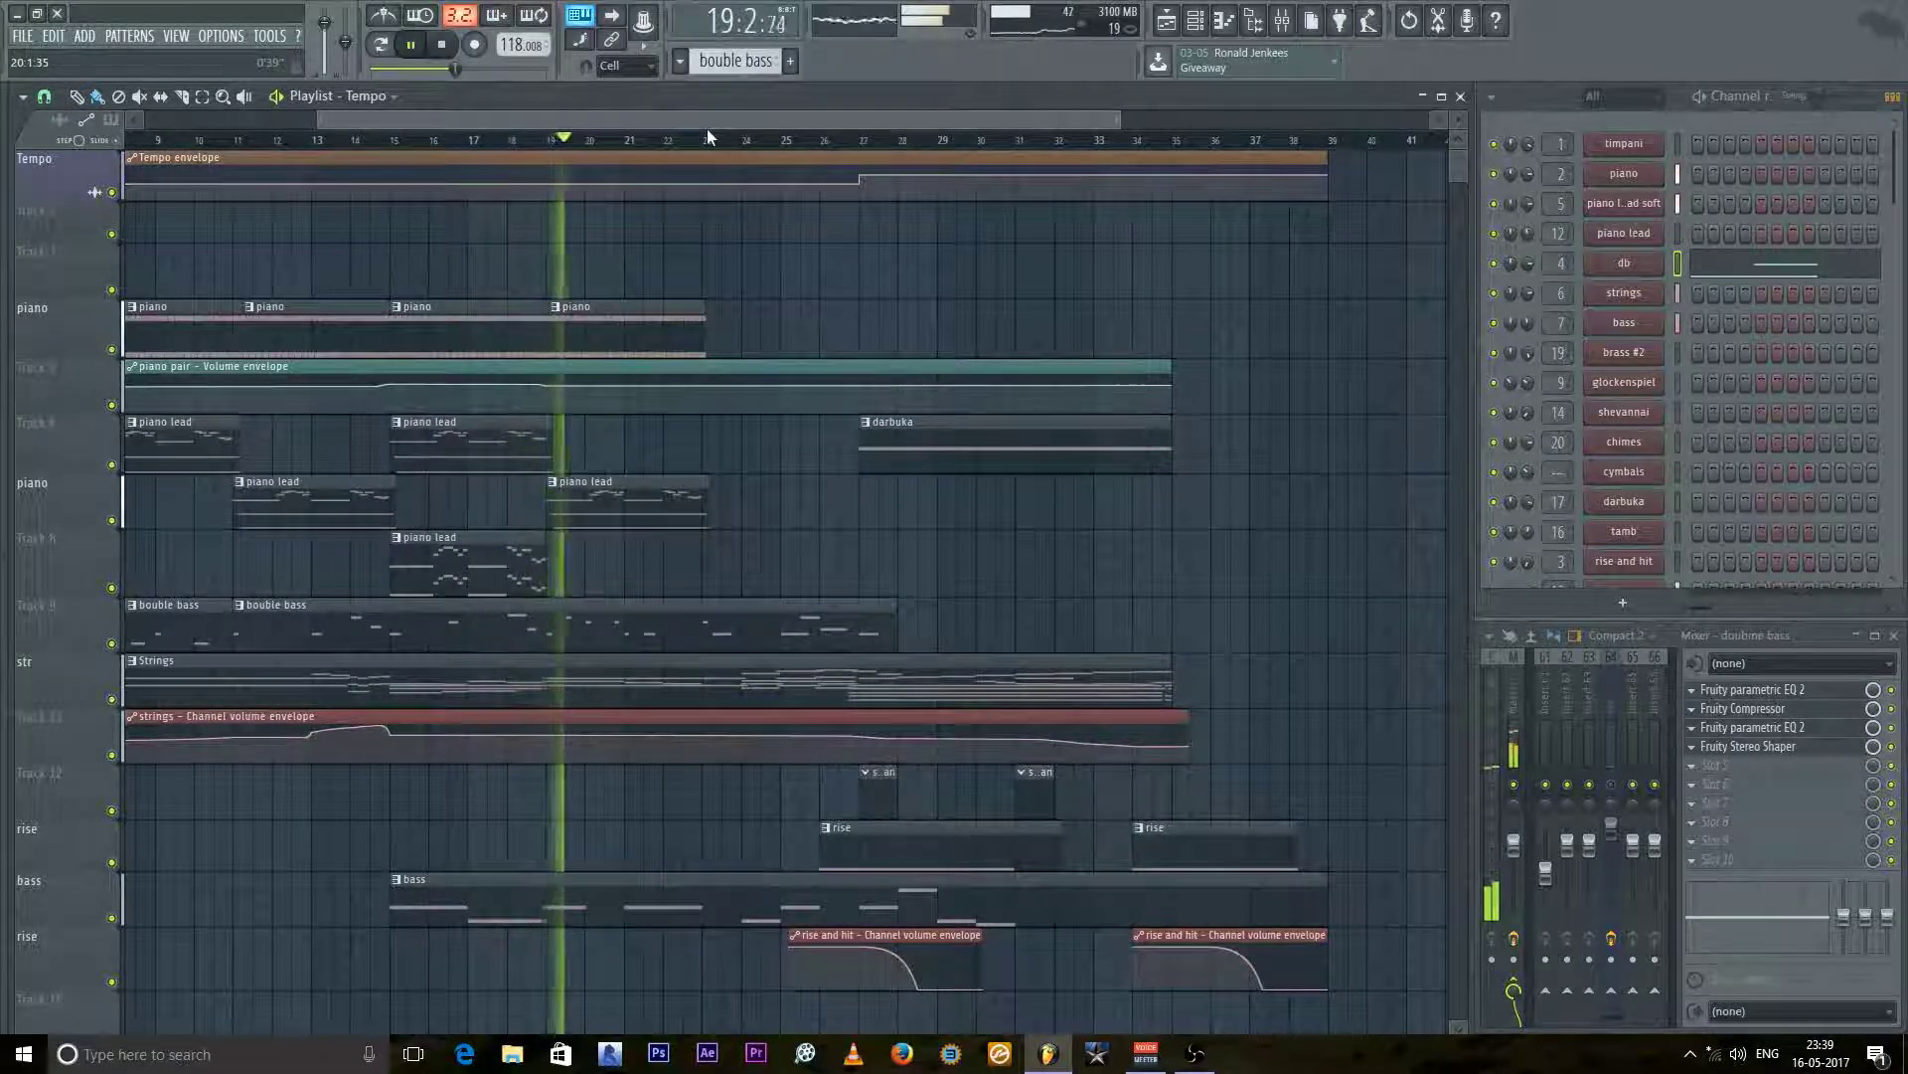
drag(707, 131, 742, 140)
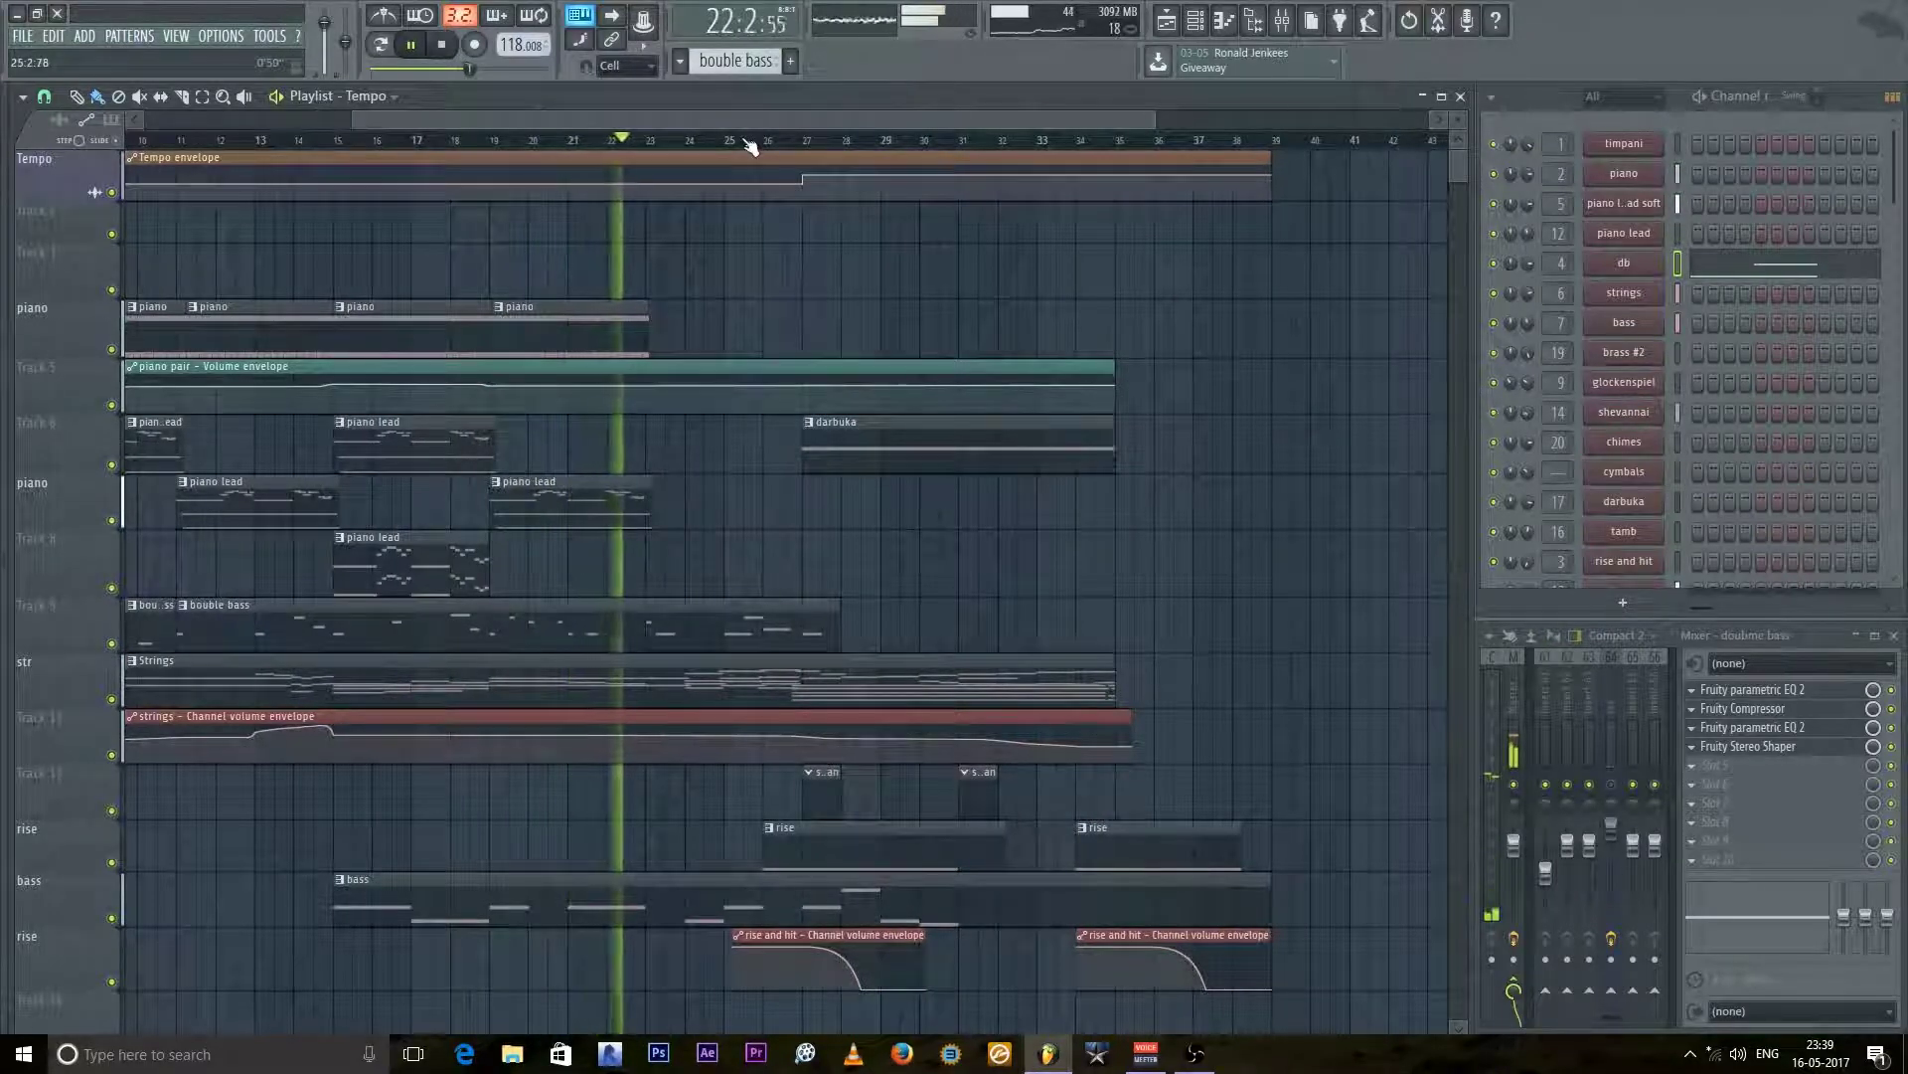
drag(711, 124, 772, 145)
scroll(710, 332, down, 3)
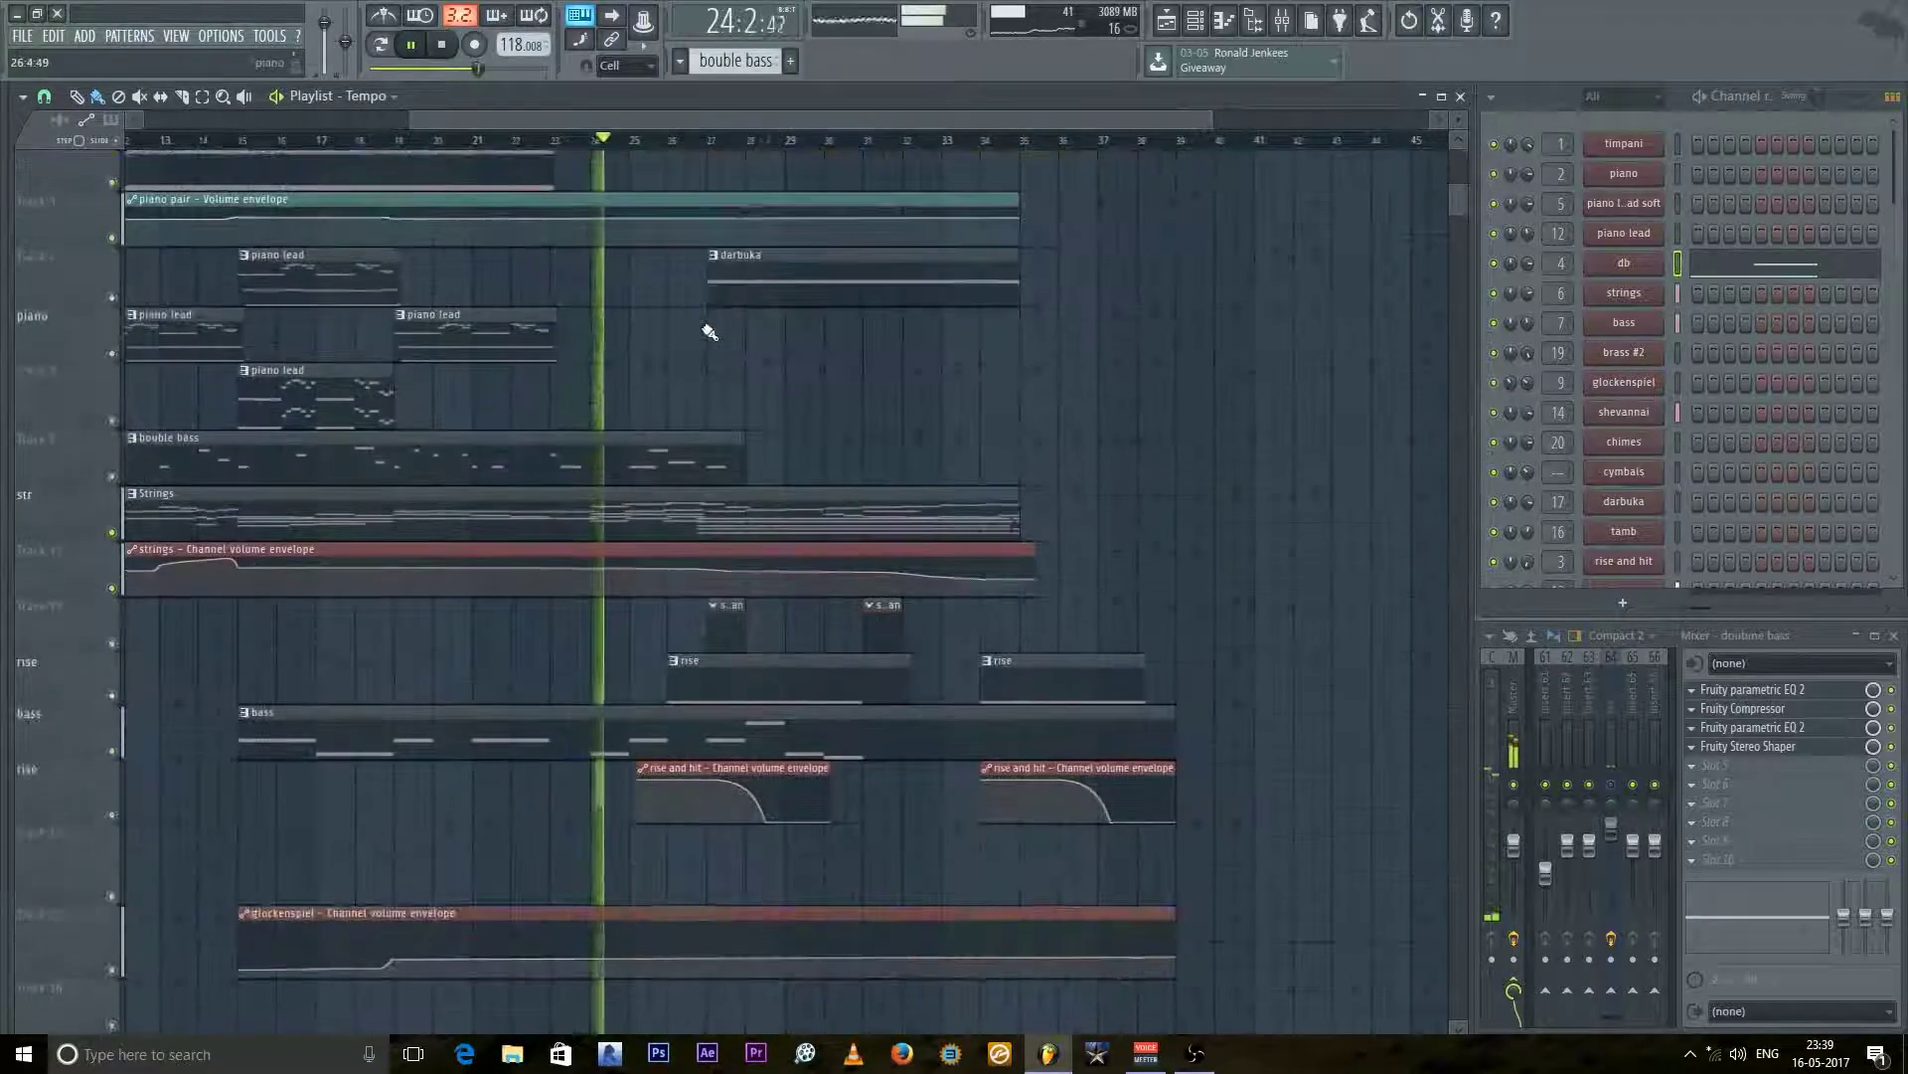
scroll(710, 332, down, 12)
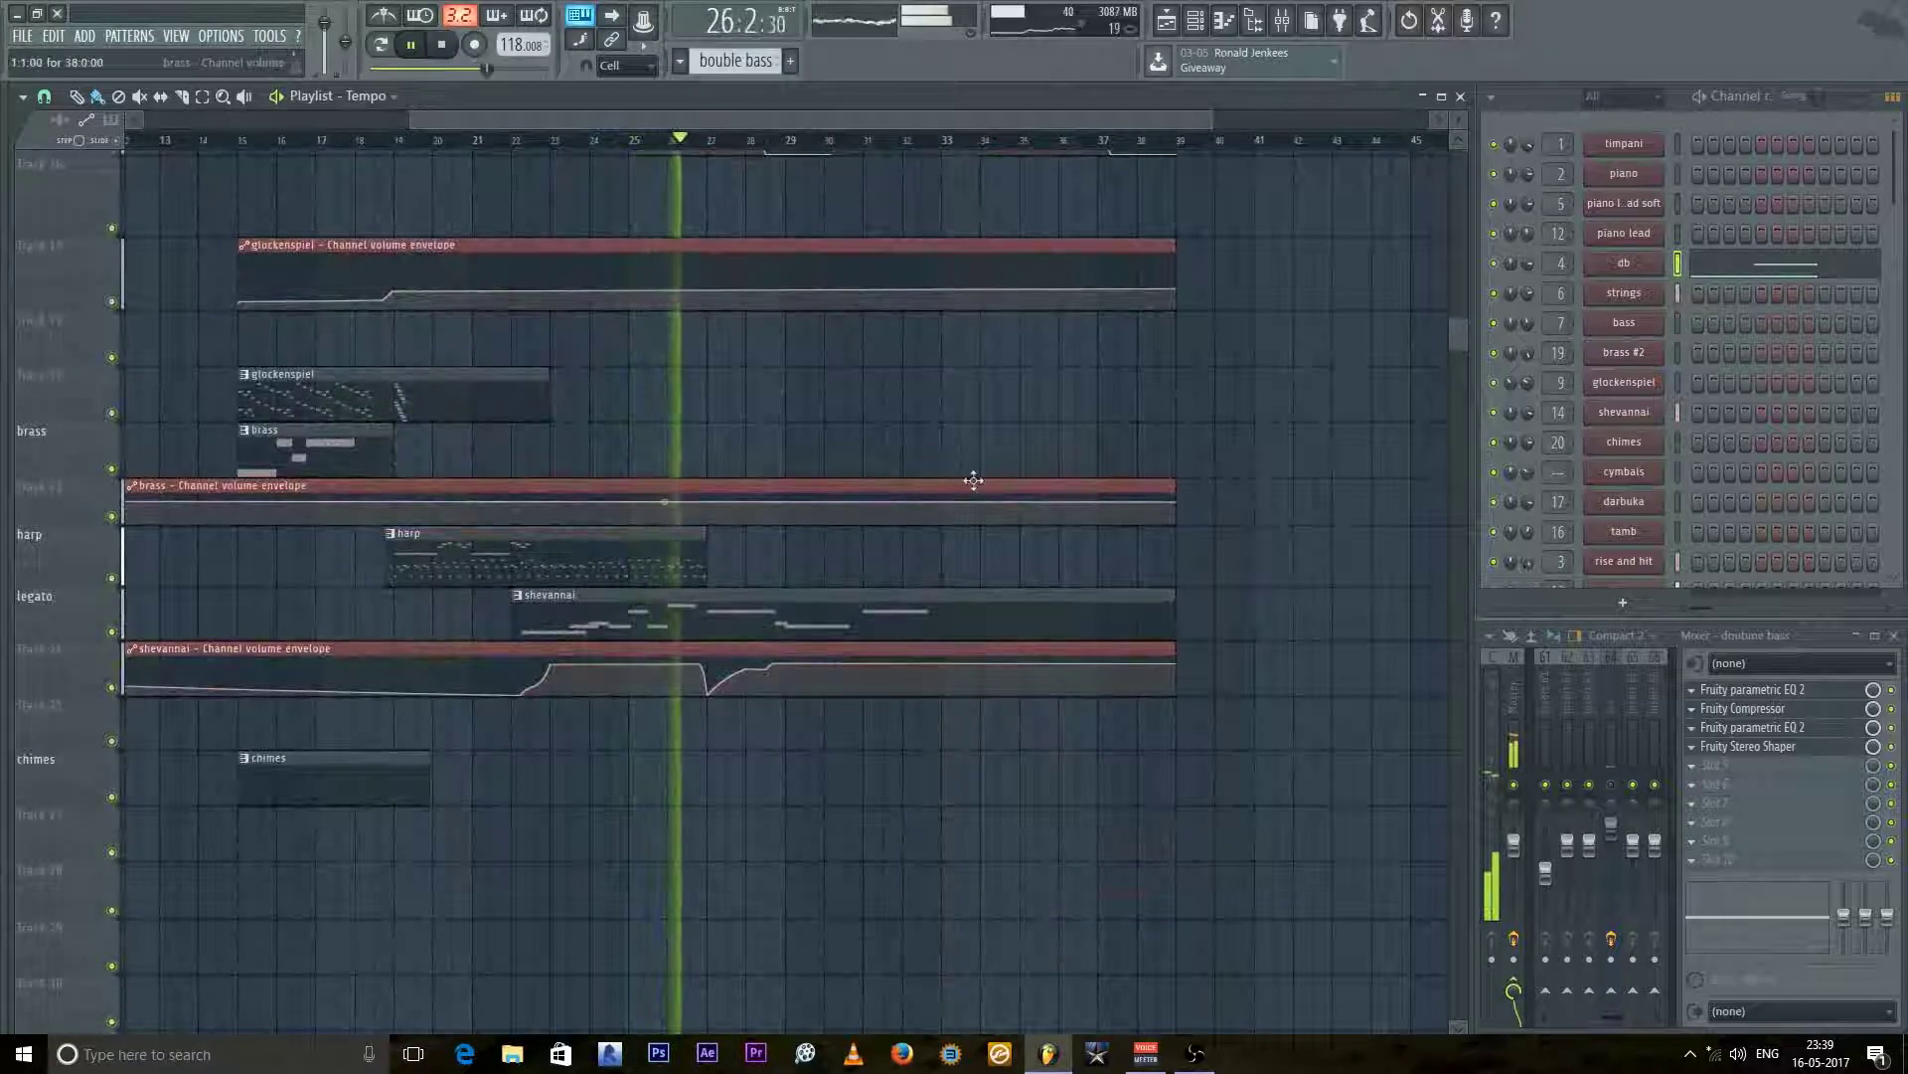
scroll(974, 481, up, 10)
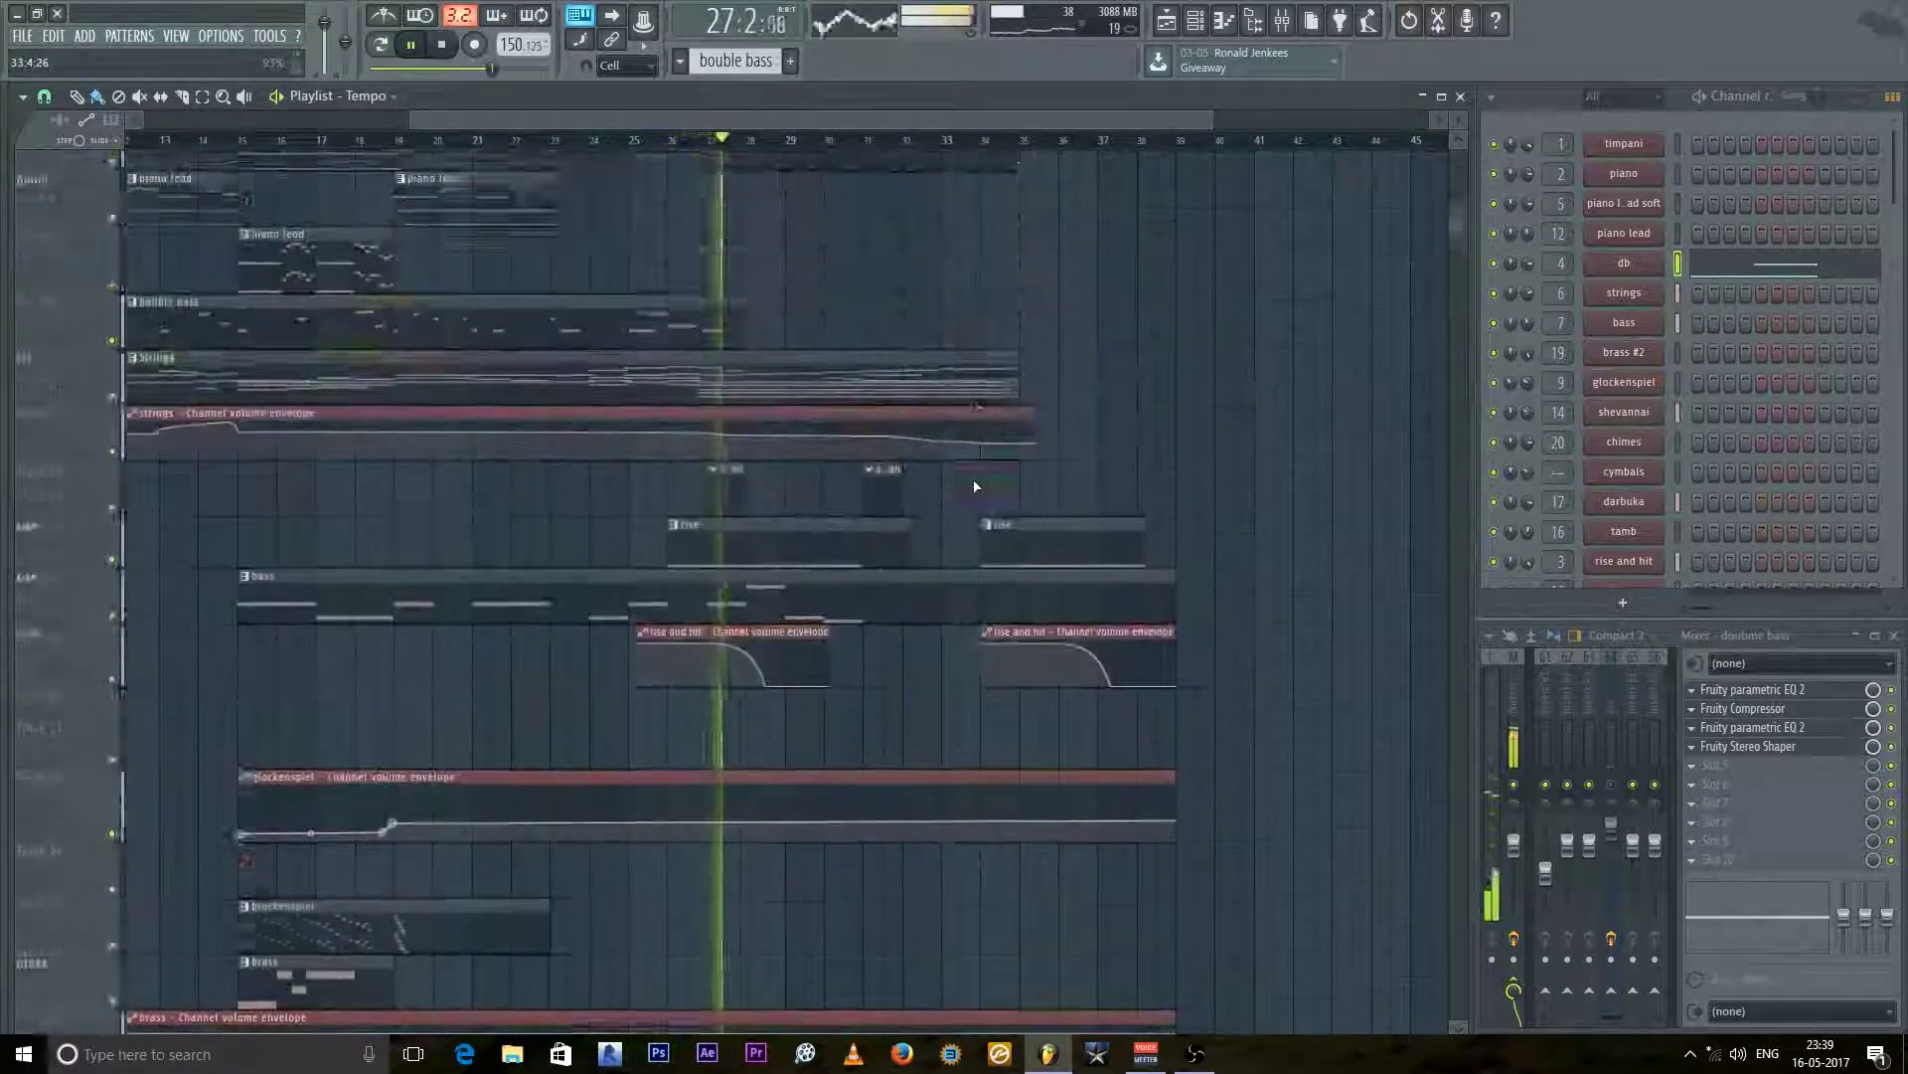
scroll(975, 479, up, 6)
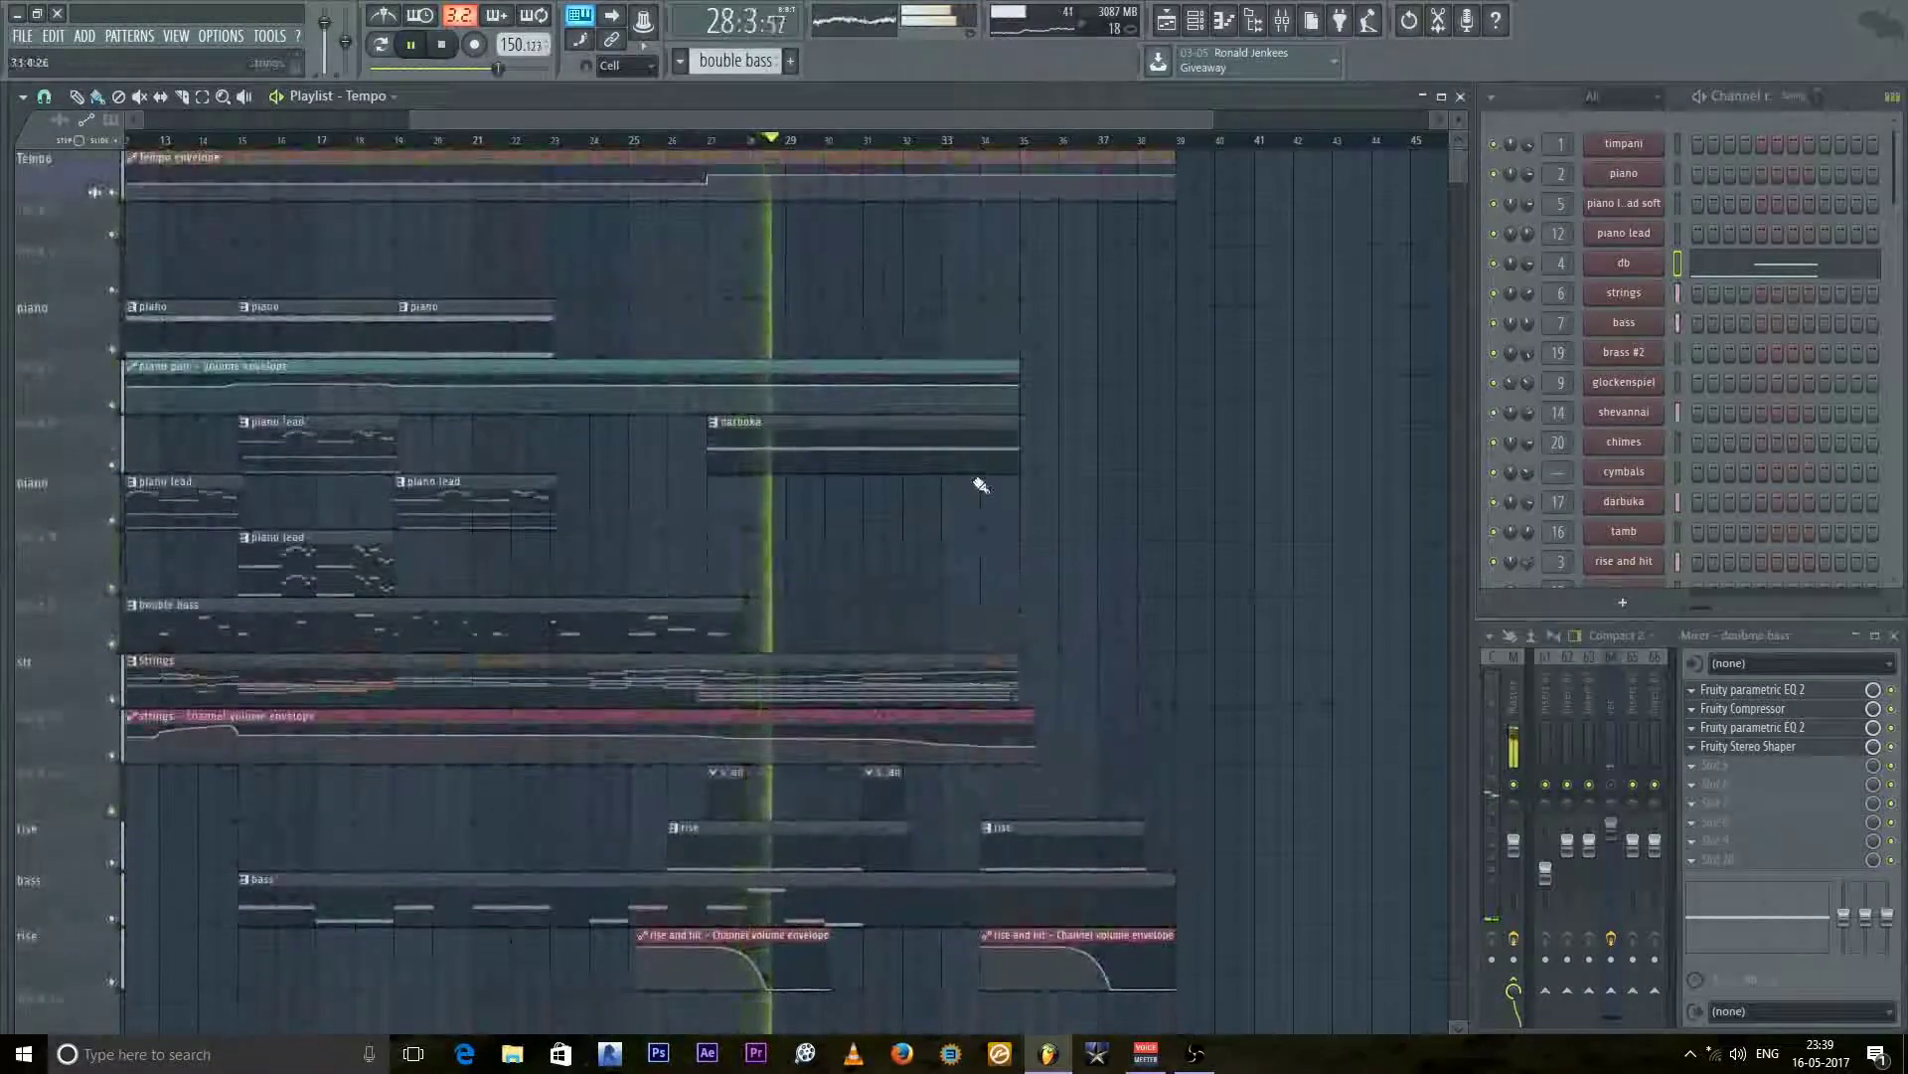
scroll(837, 146, down, 3)
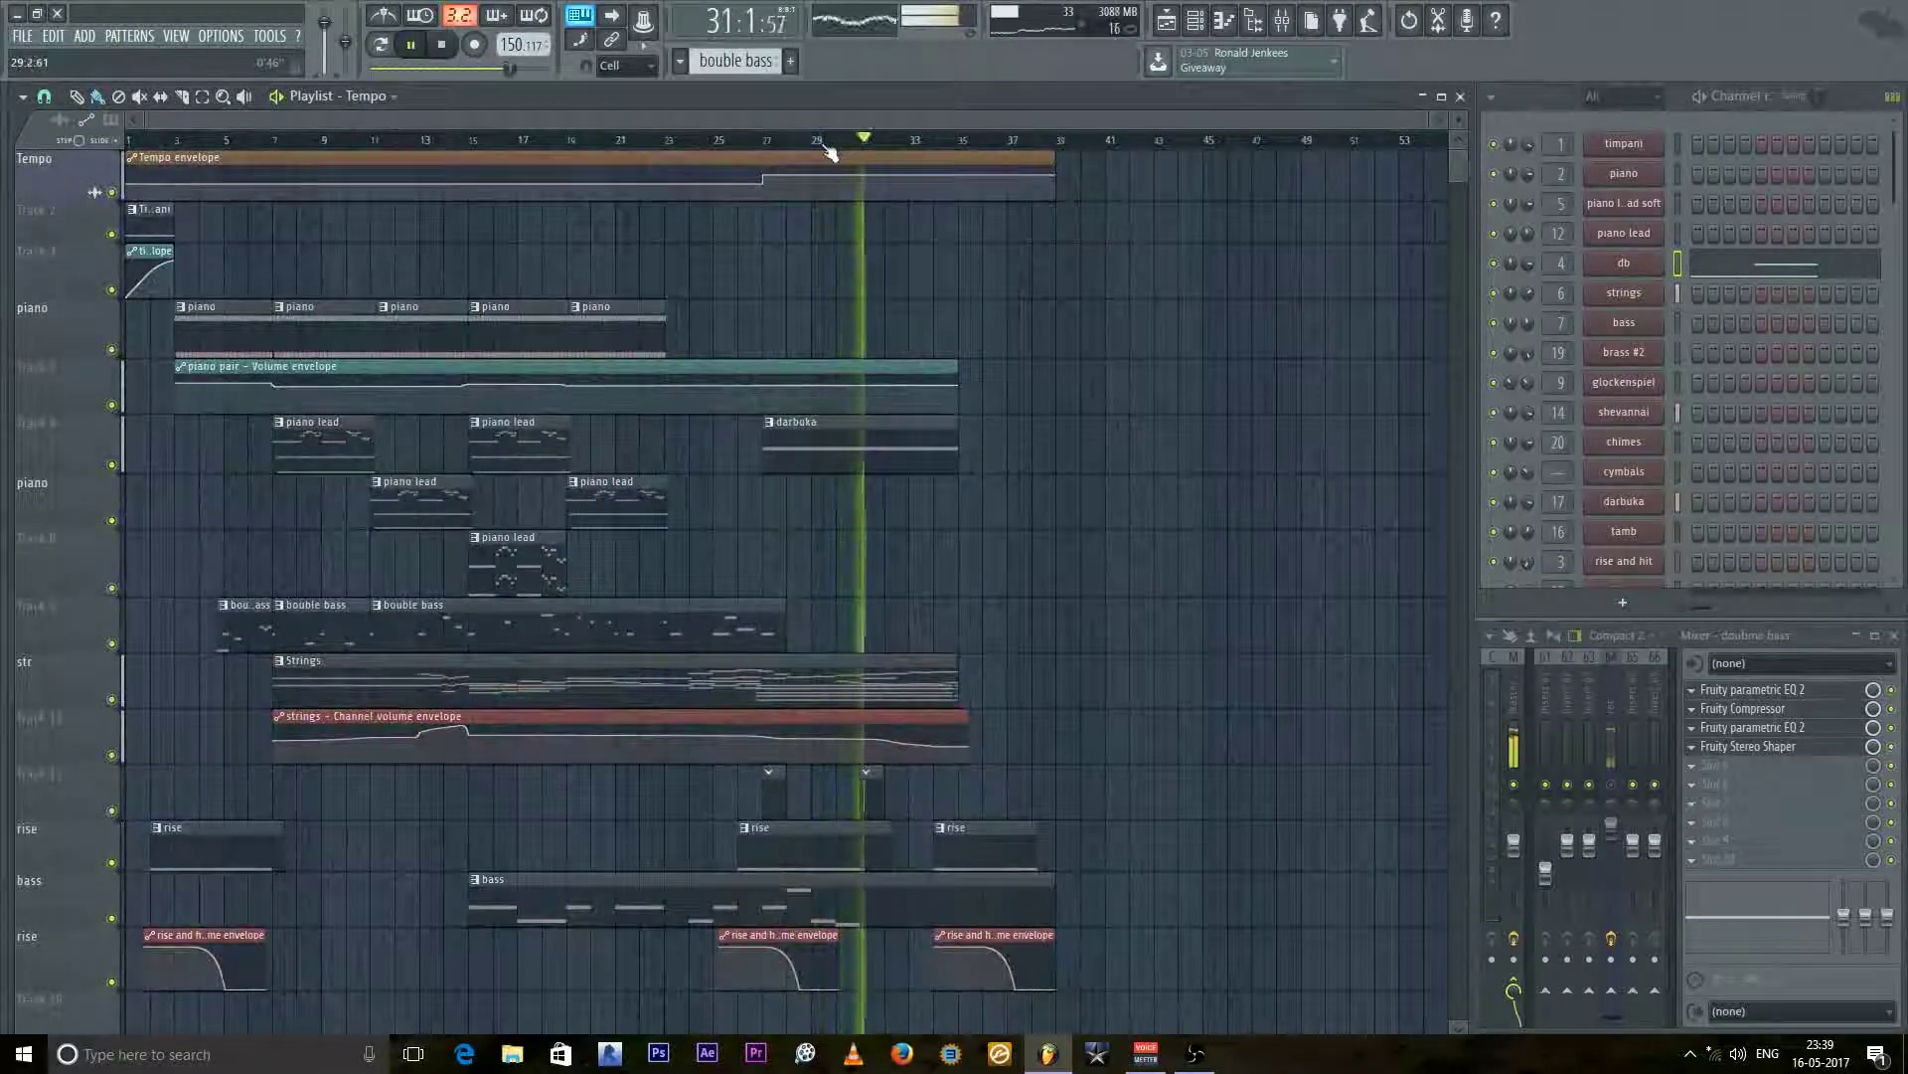
drag(795, 123, 838, 127)
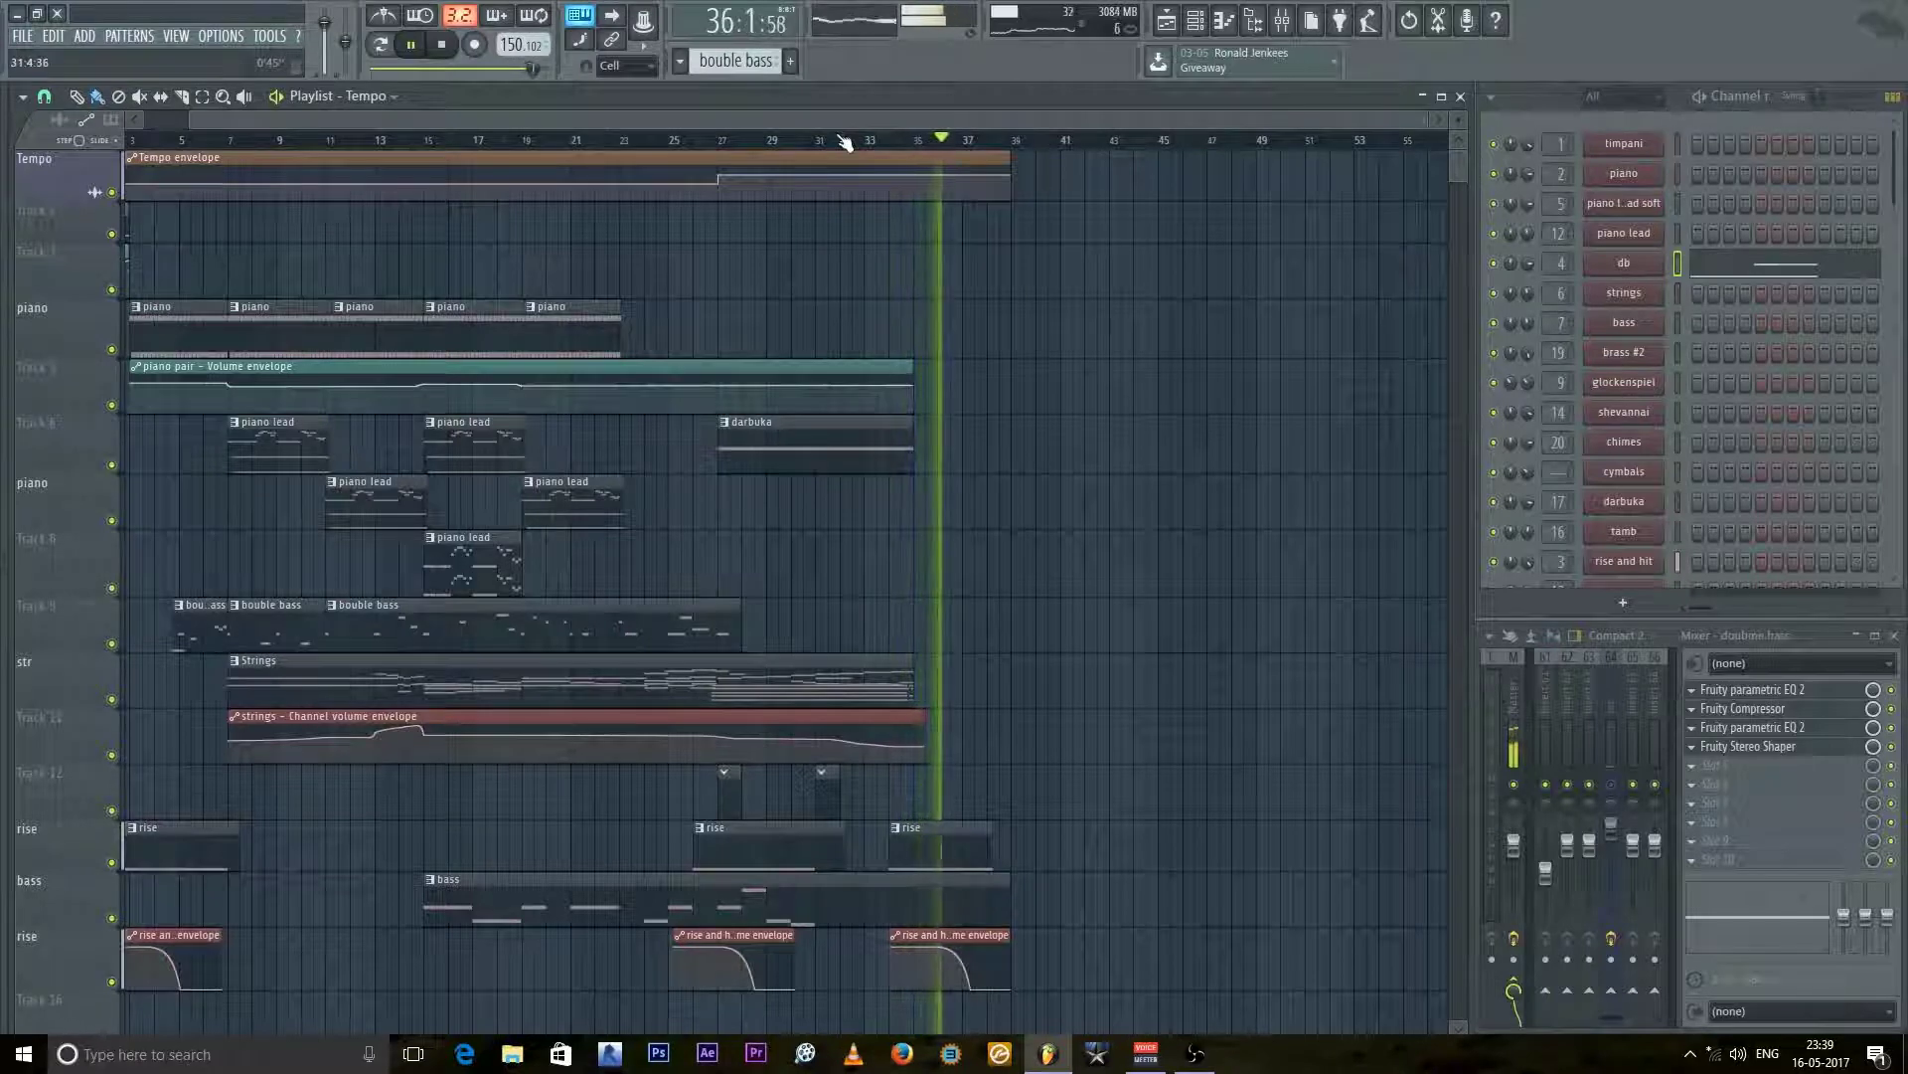
Step: View the project's info settings, close the settings window and stop the song playback
key(F11)
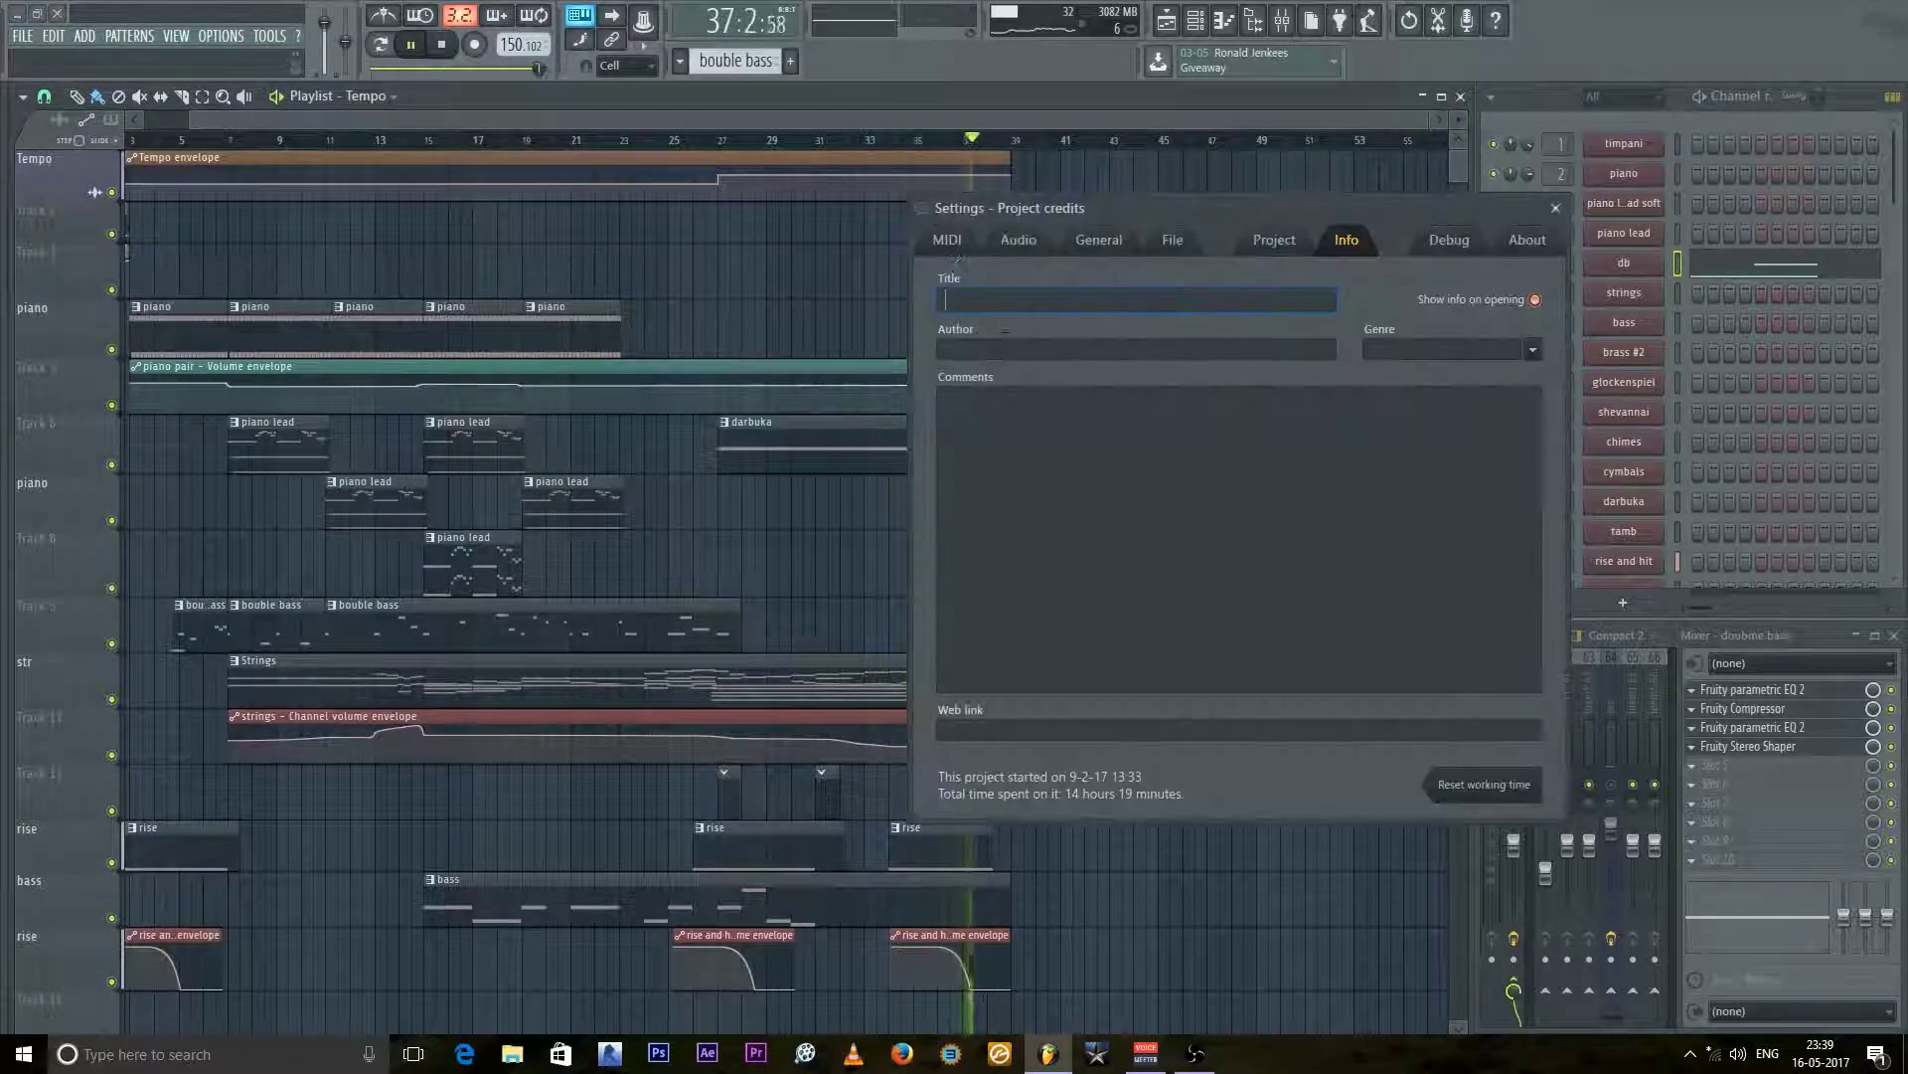
click(1021, 251)
key(F11)
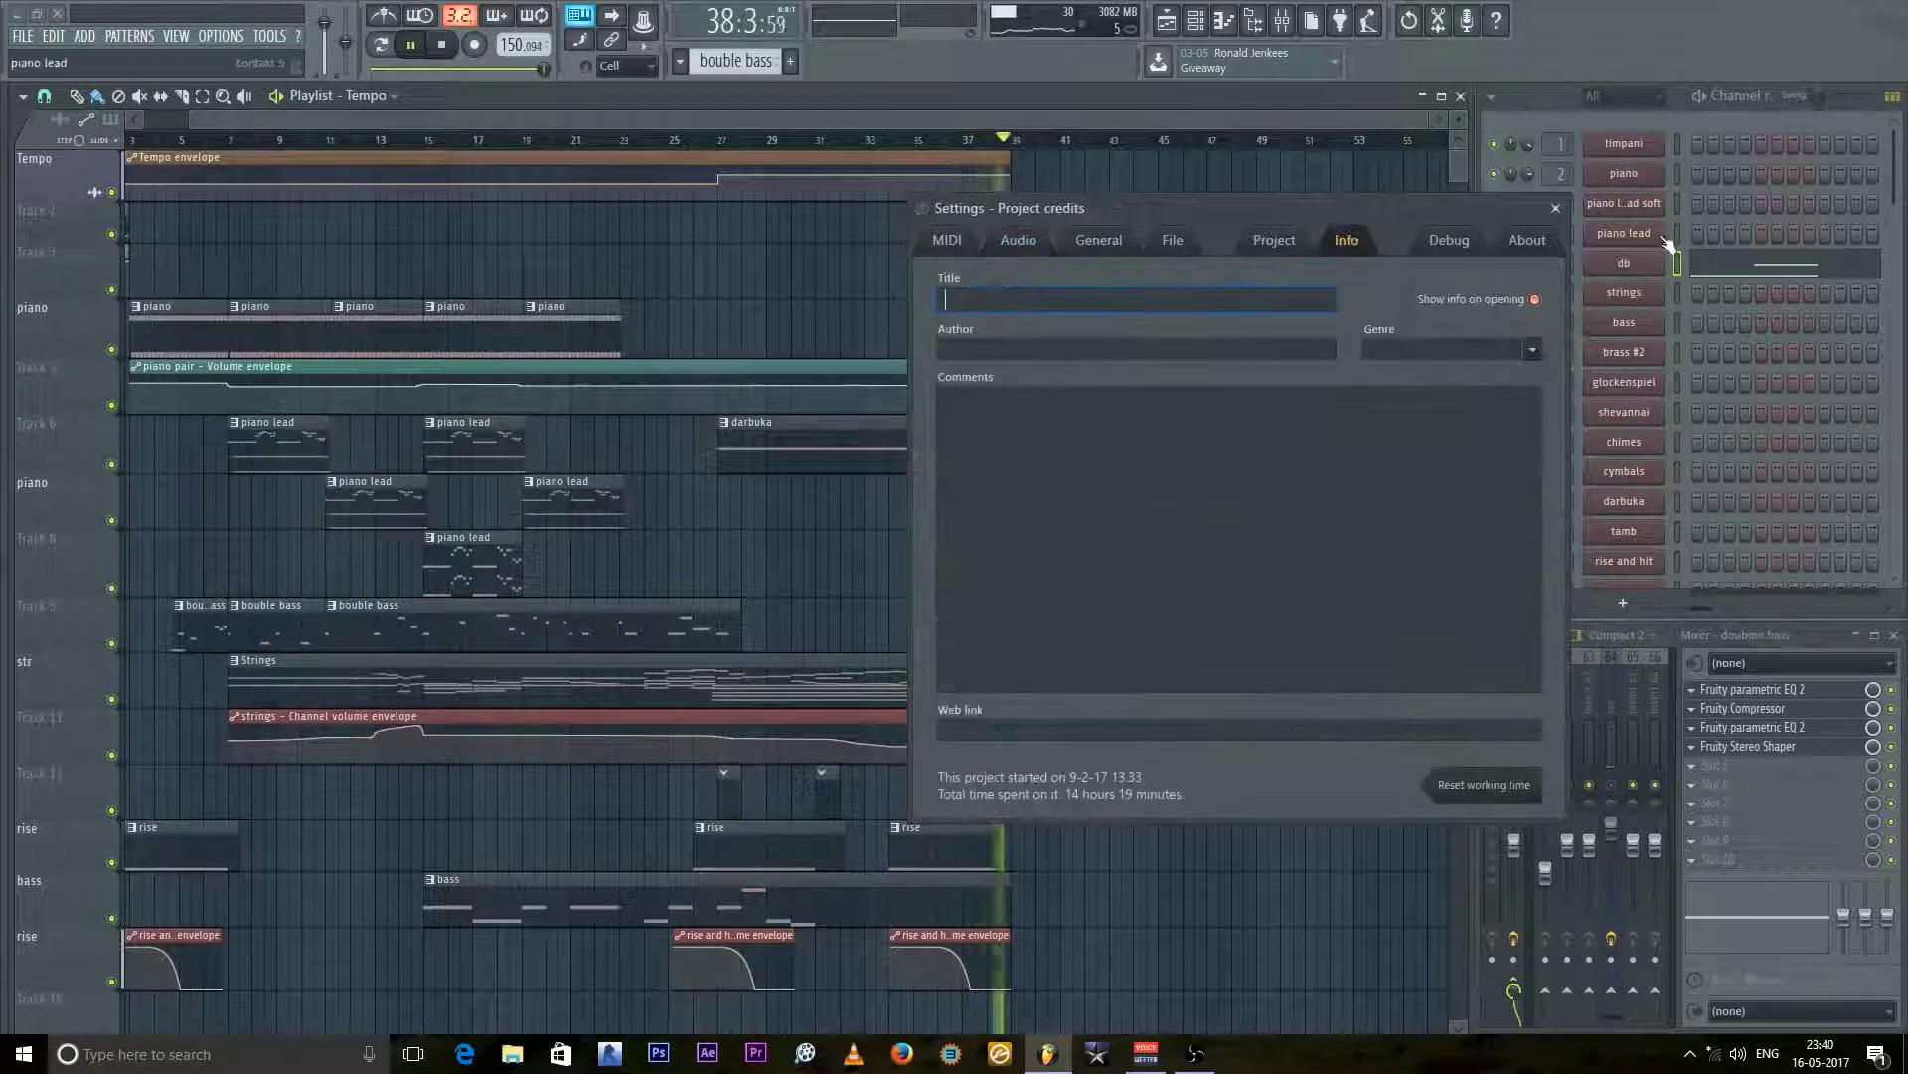
click(1555, 207)
key(space)
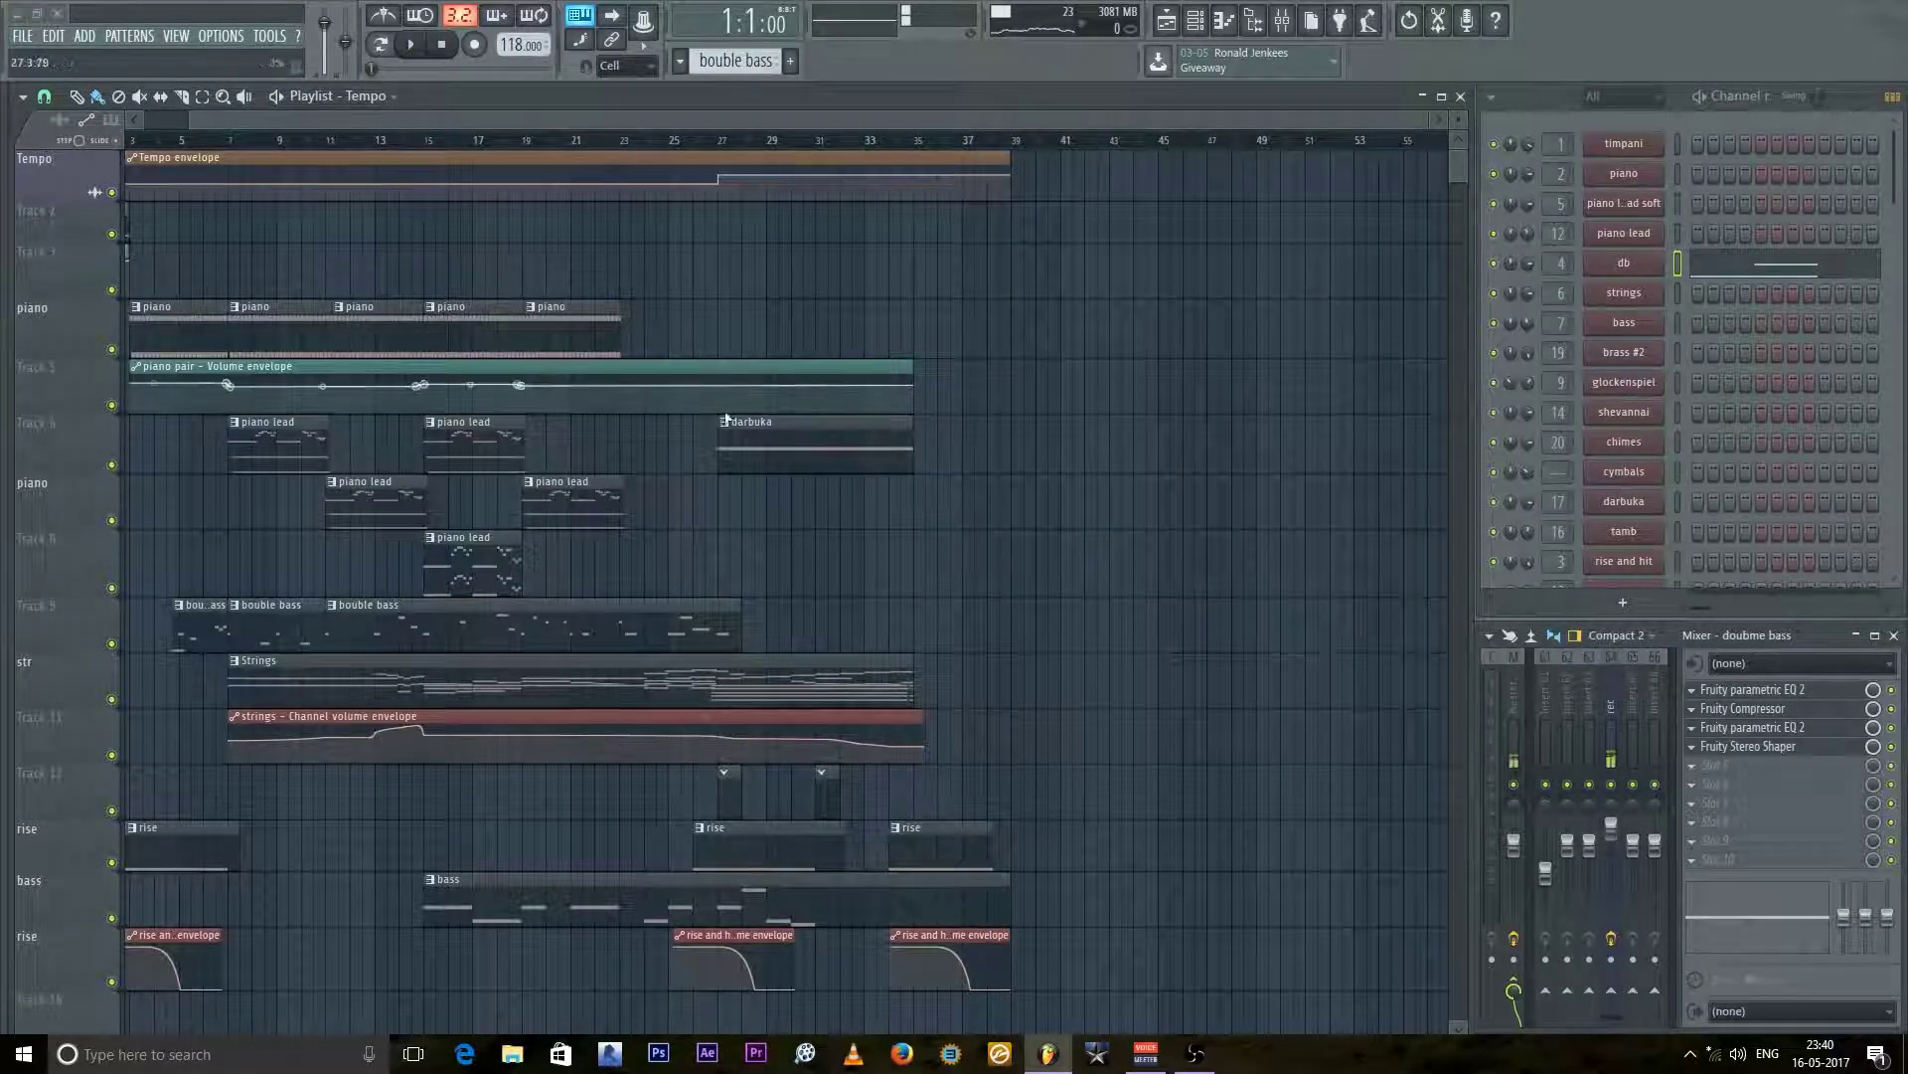
Step: Enlarge the height of the Tempo track so its envelope can be read in detail
scroll(167, 335, up, 2)
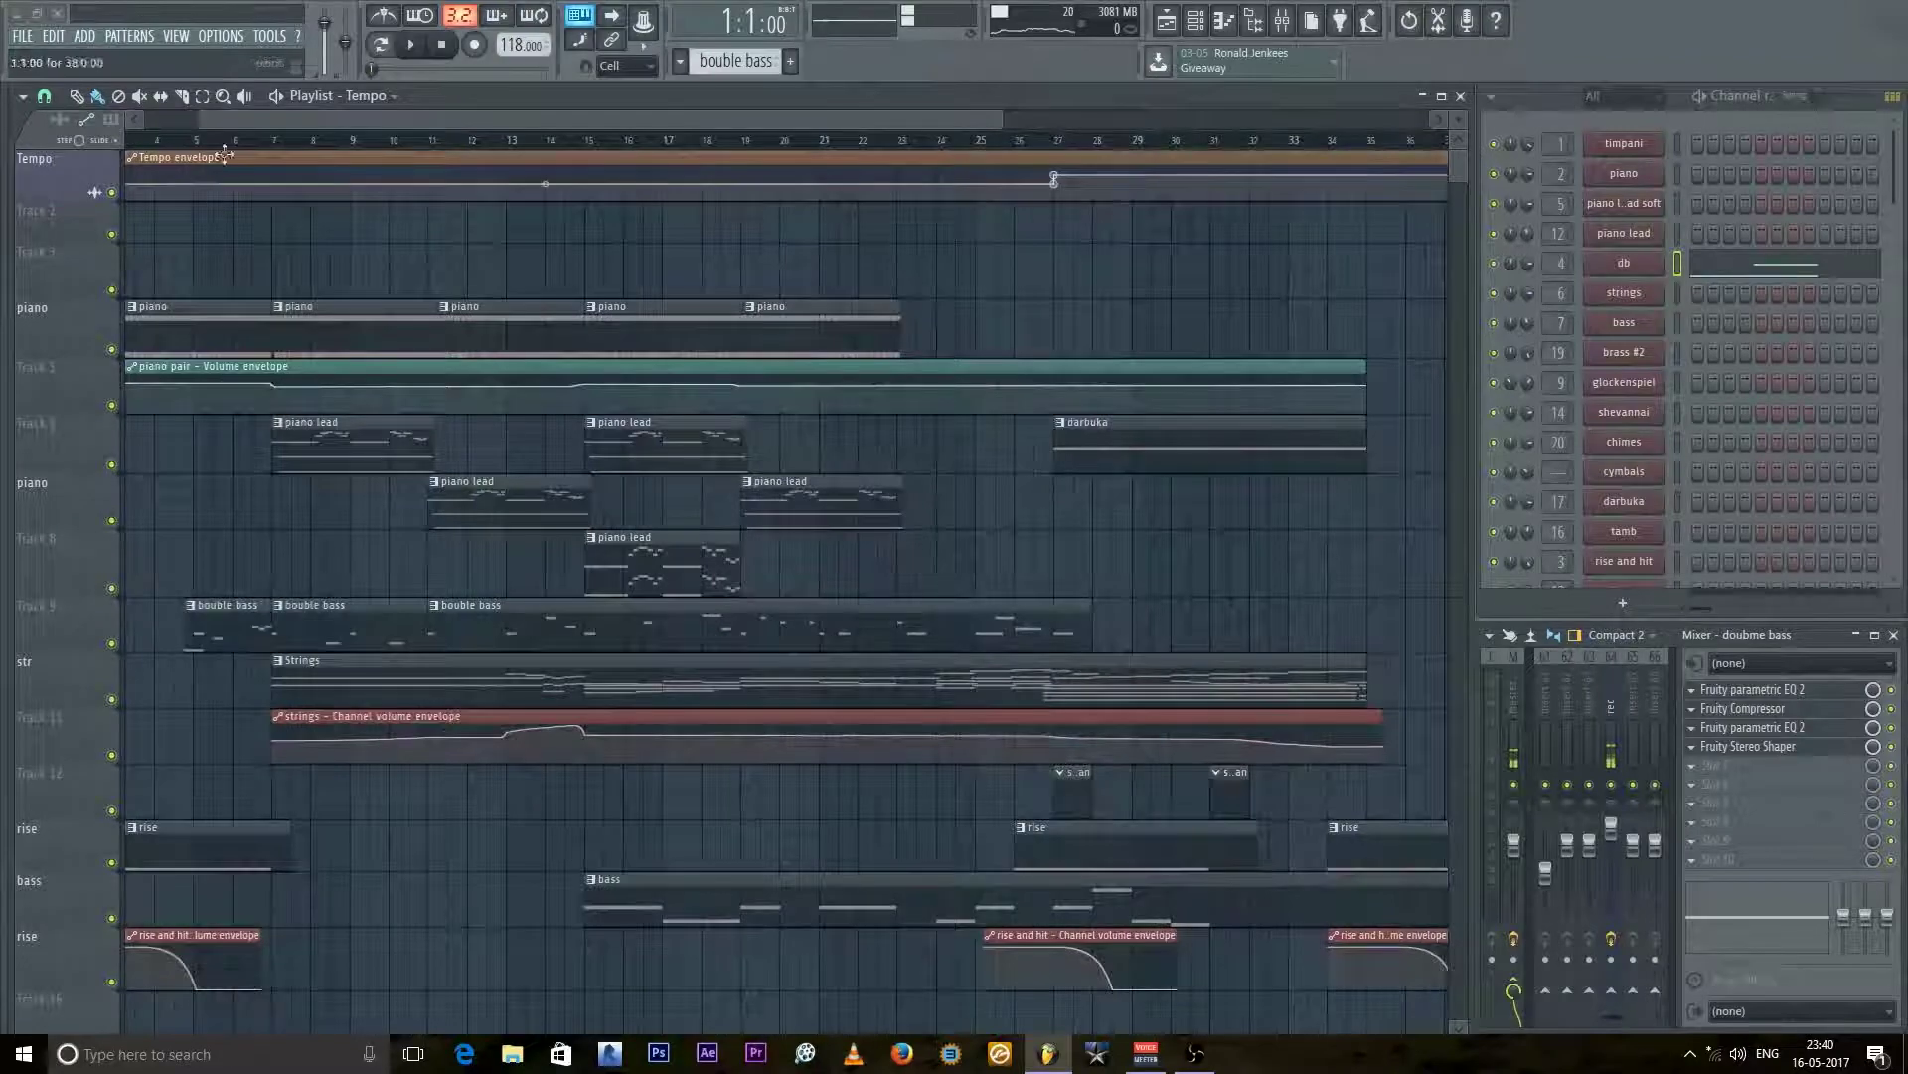
drag(198, 122, 141, 123)
scroll(148, 296, up, 3)
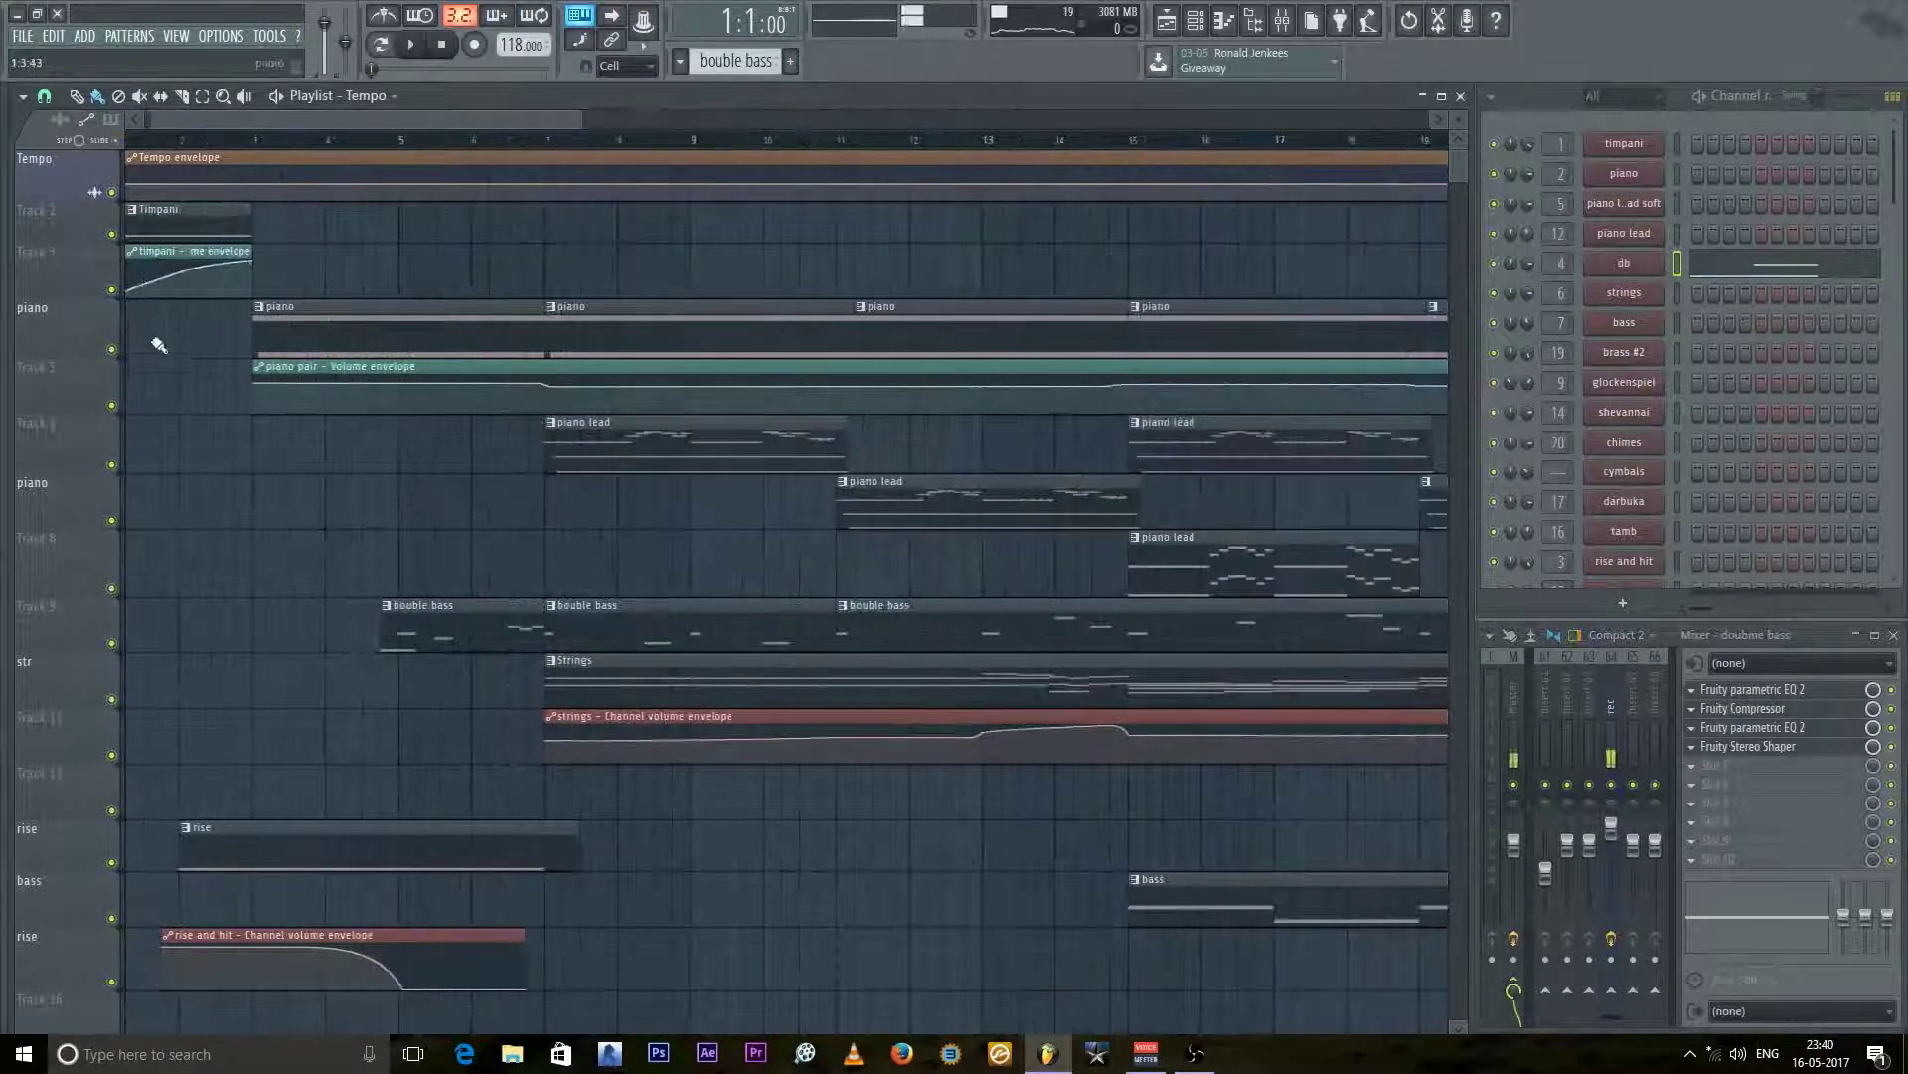
scroll(118, 287, down, 2)
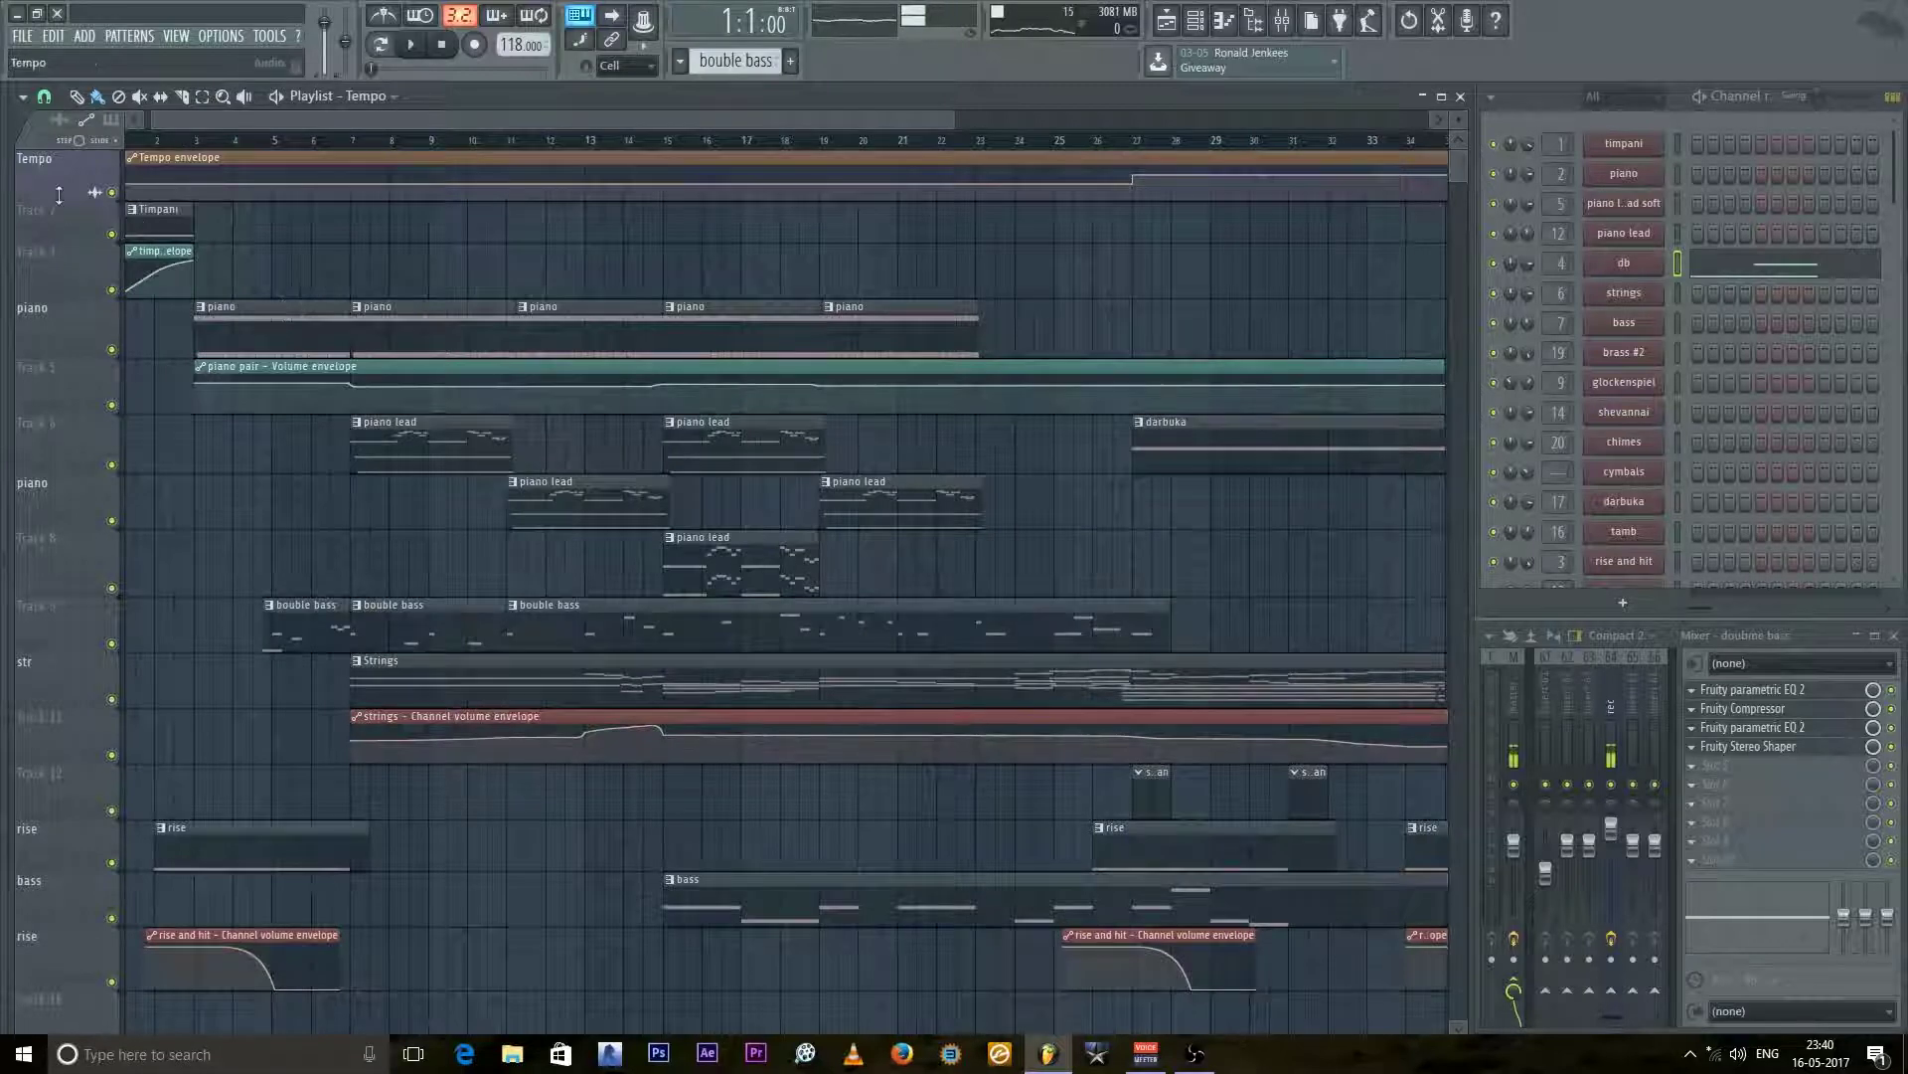
drag(59, 194, 58, 314)
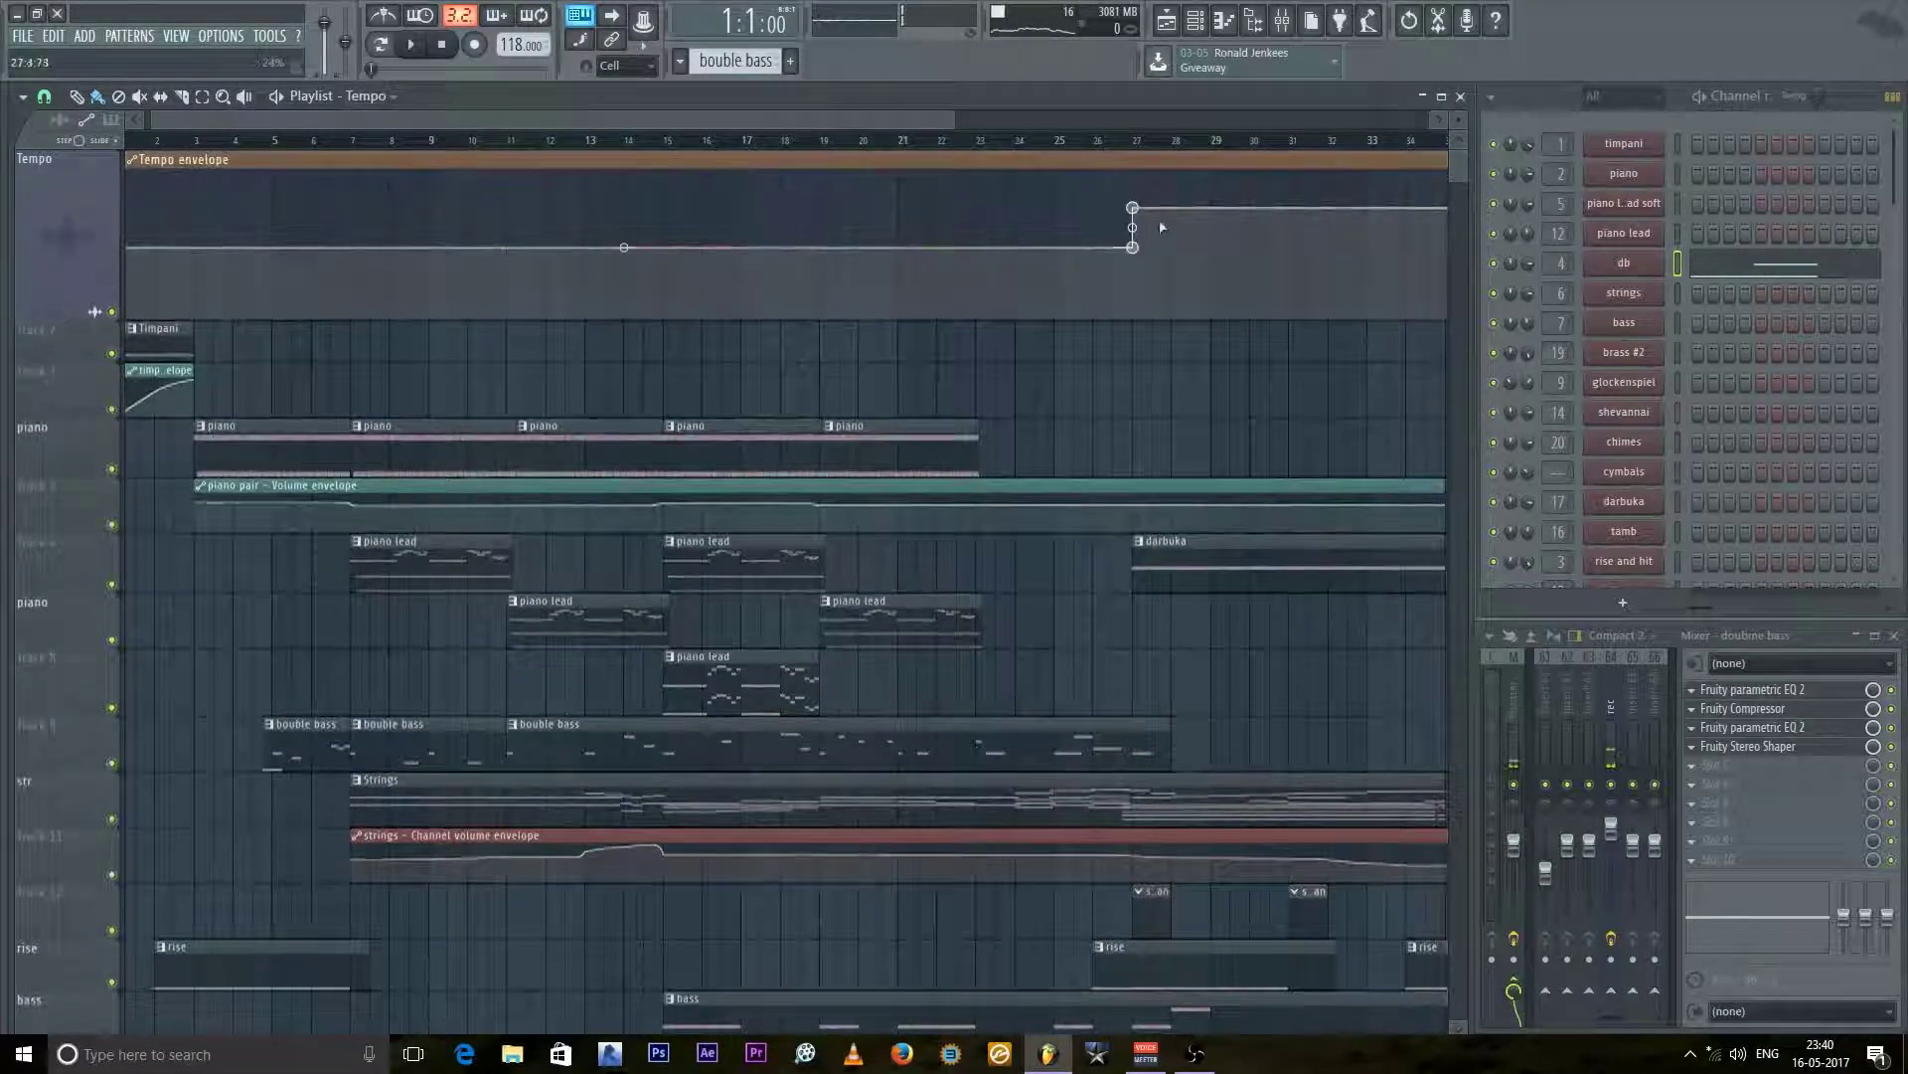
Step: Place the playhead before and after the tempo envelope's jump at bar 27 to compare tempos, finishing in bar 31
click(1085, 146)
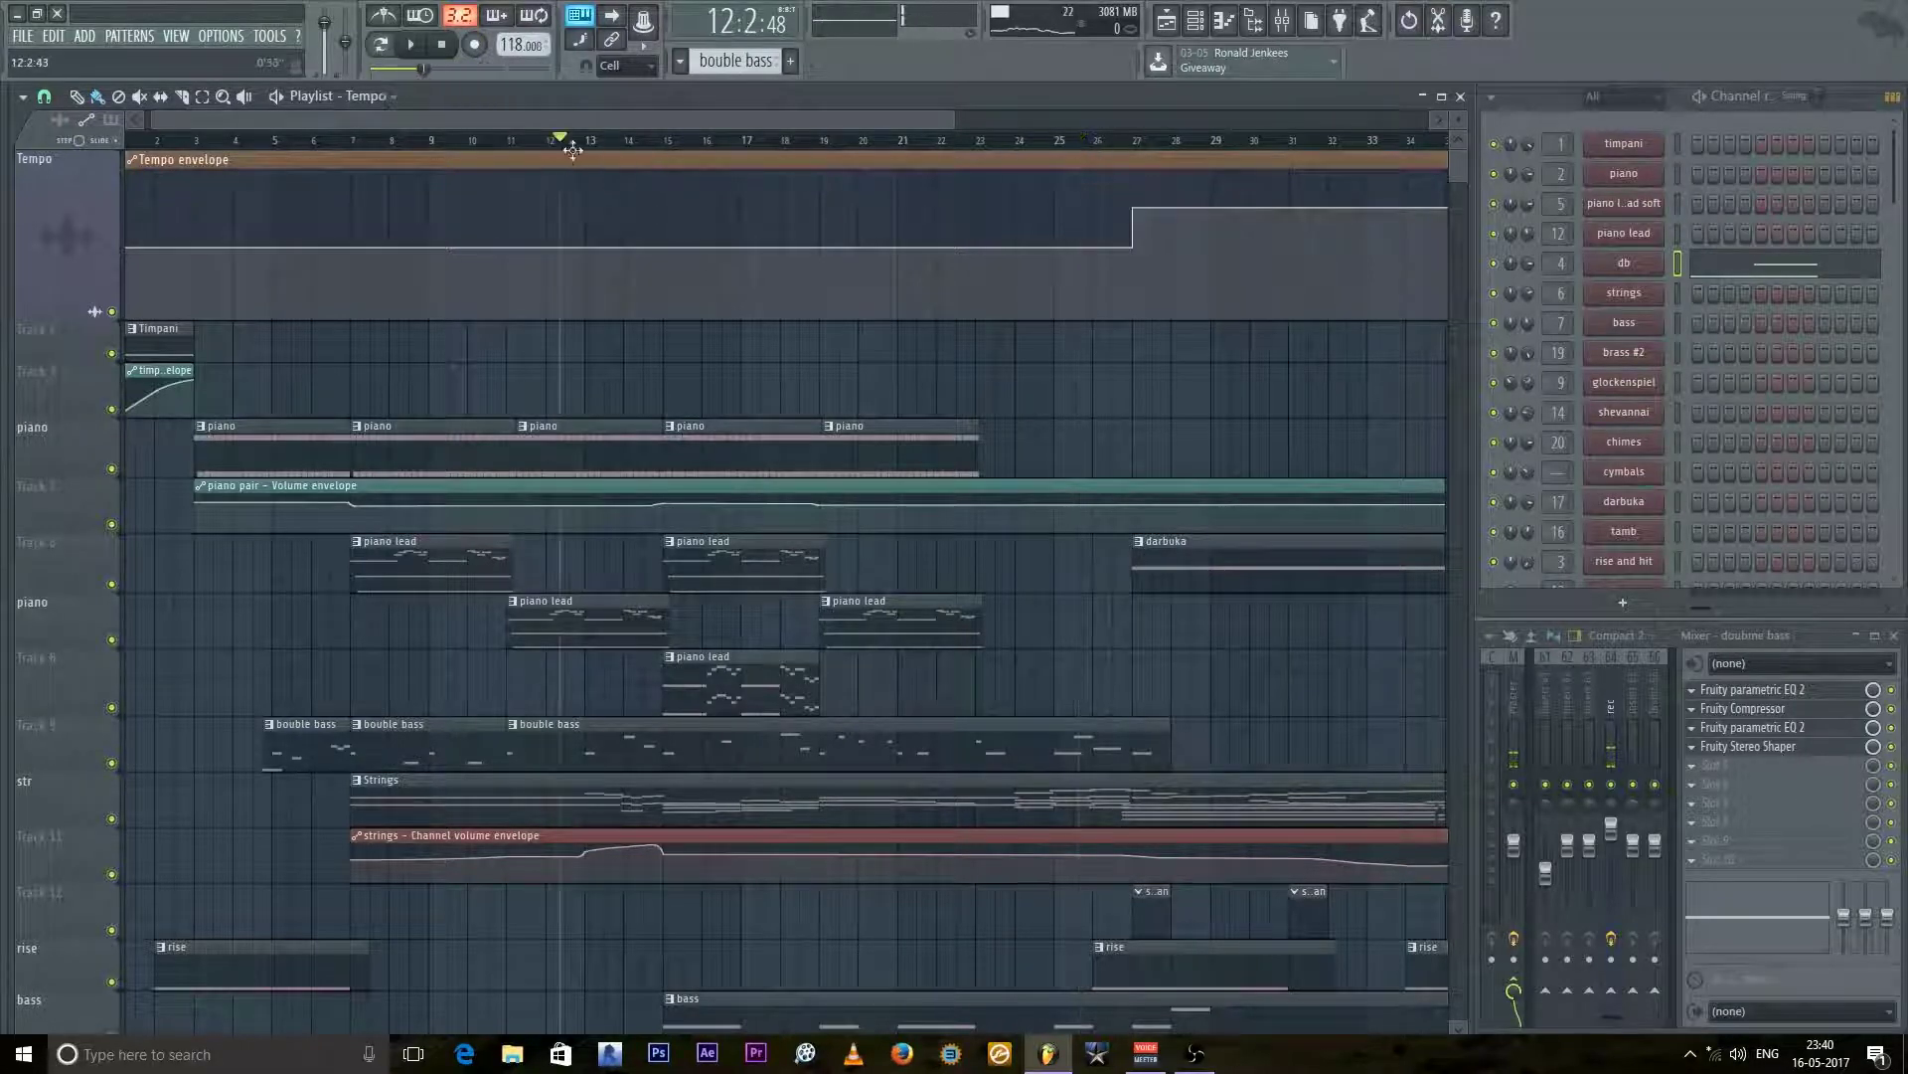
click(1098, 143)
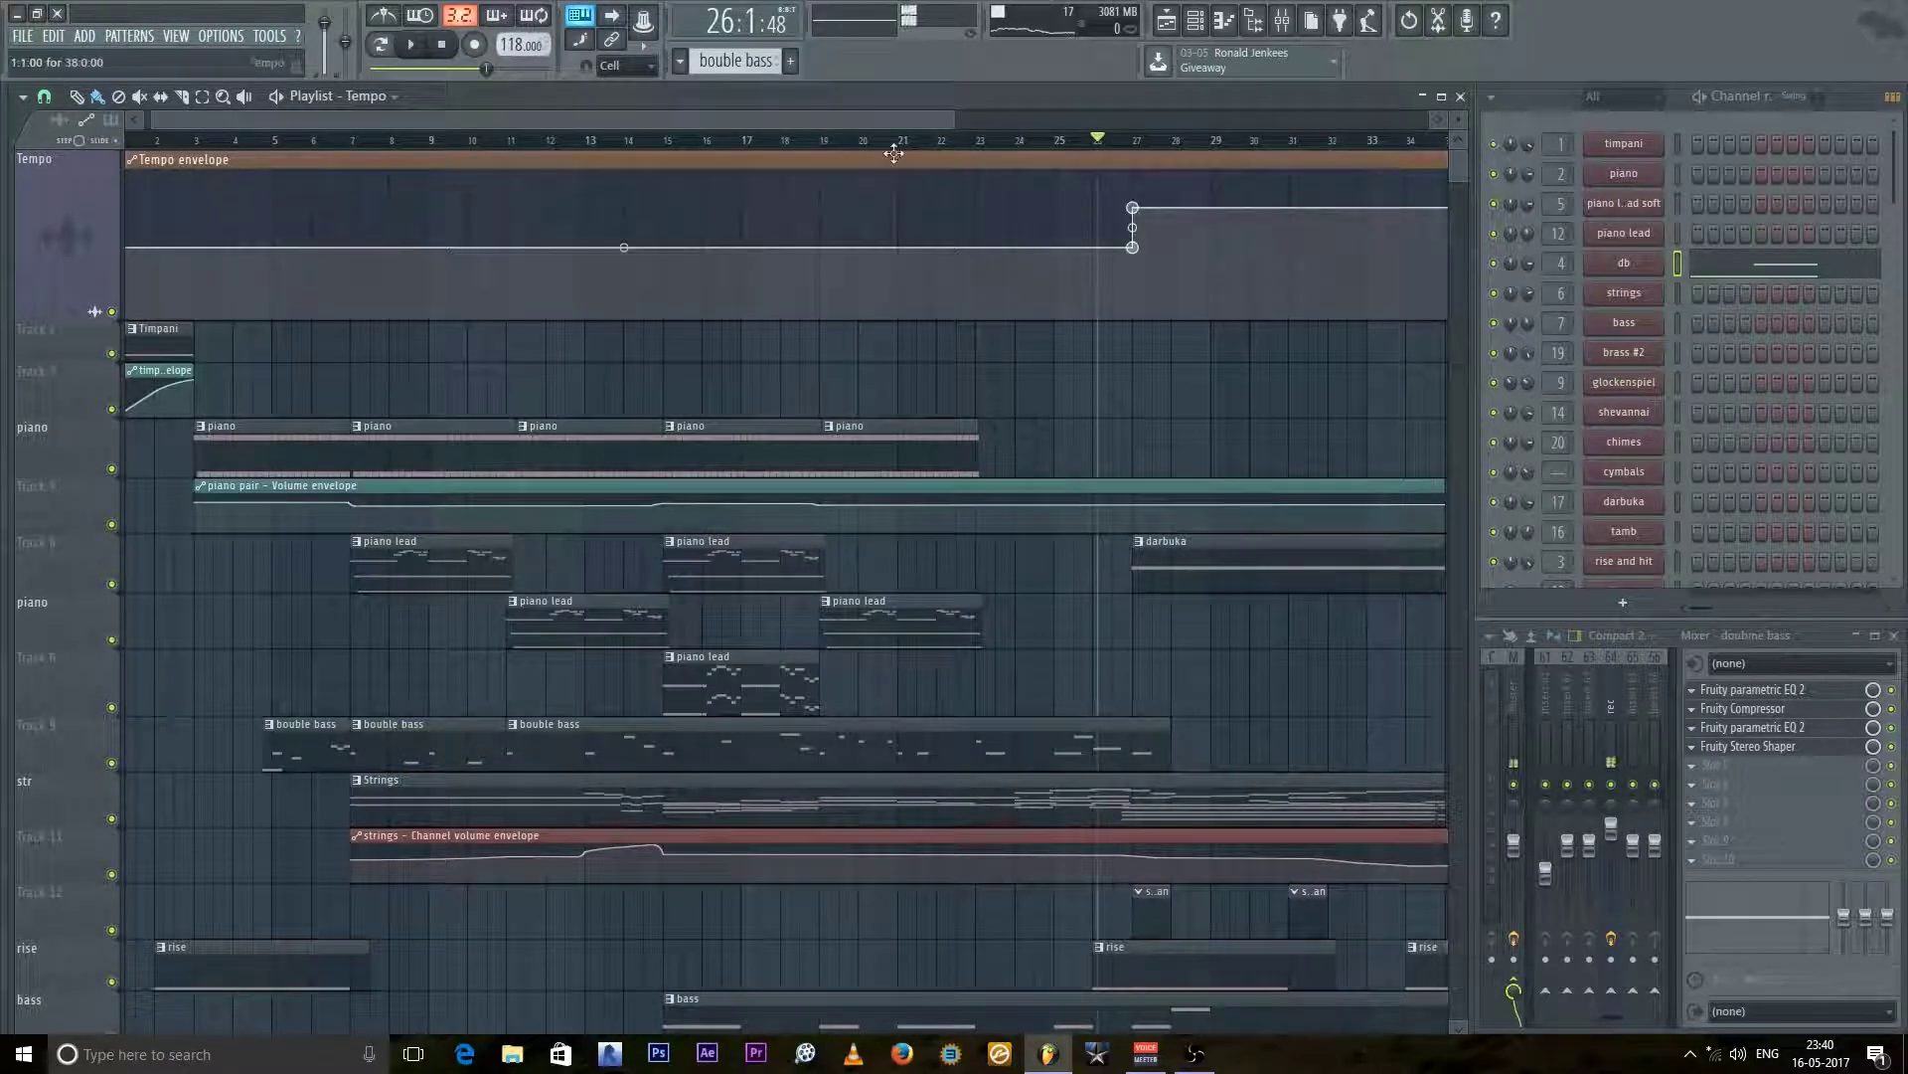
click(1047, 139)
click(1196, 144)
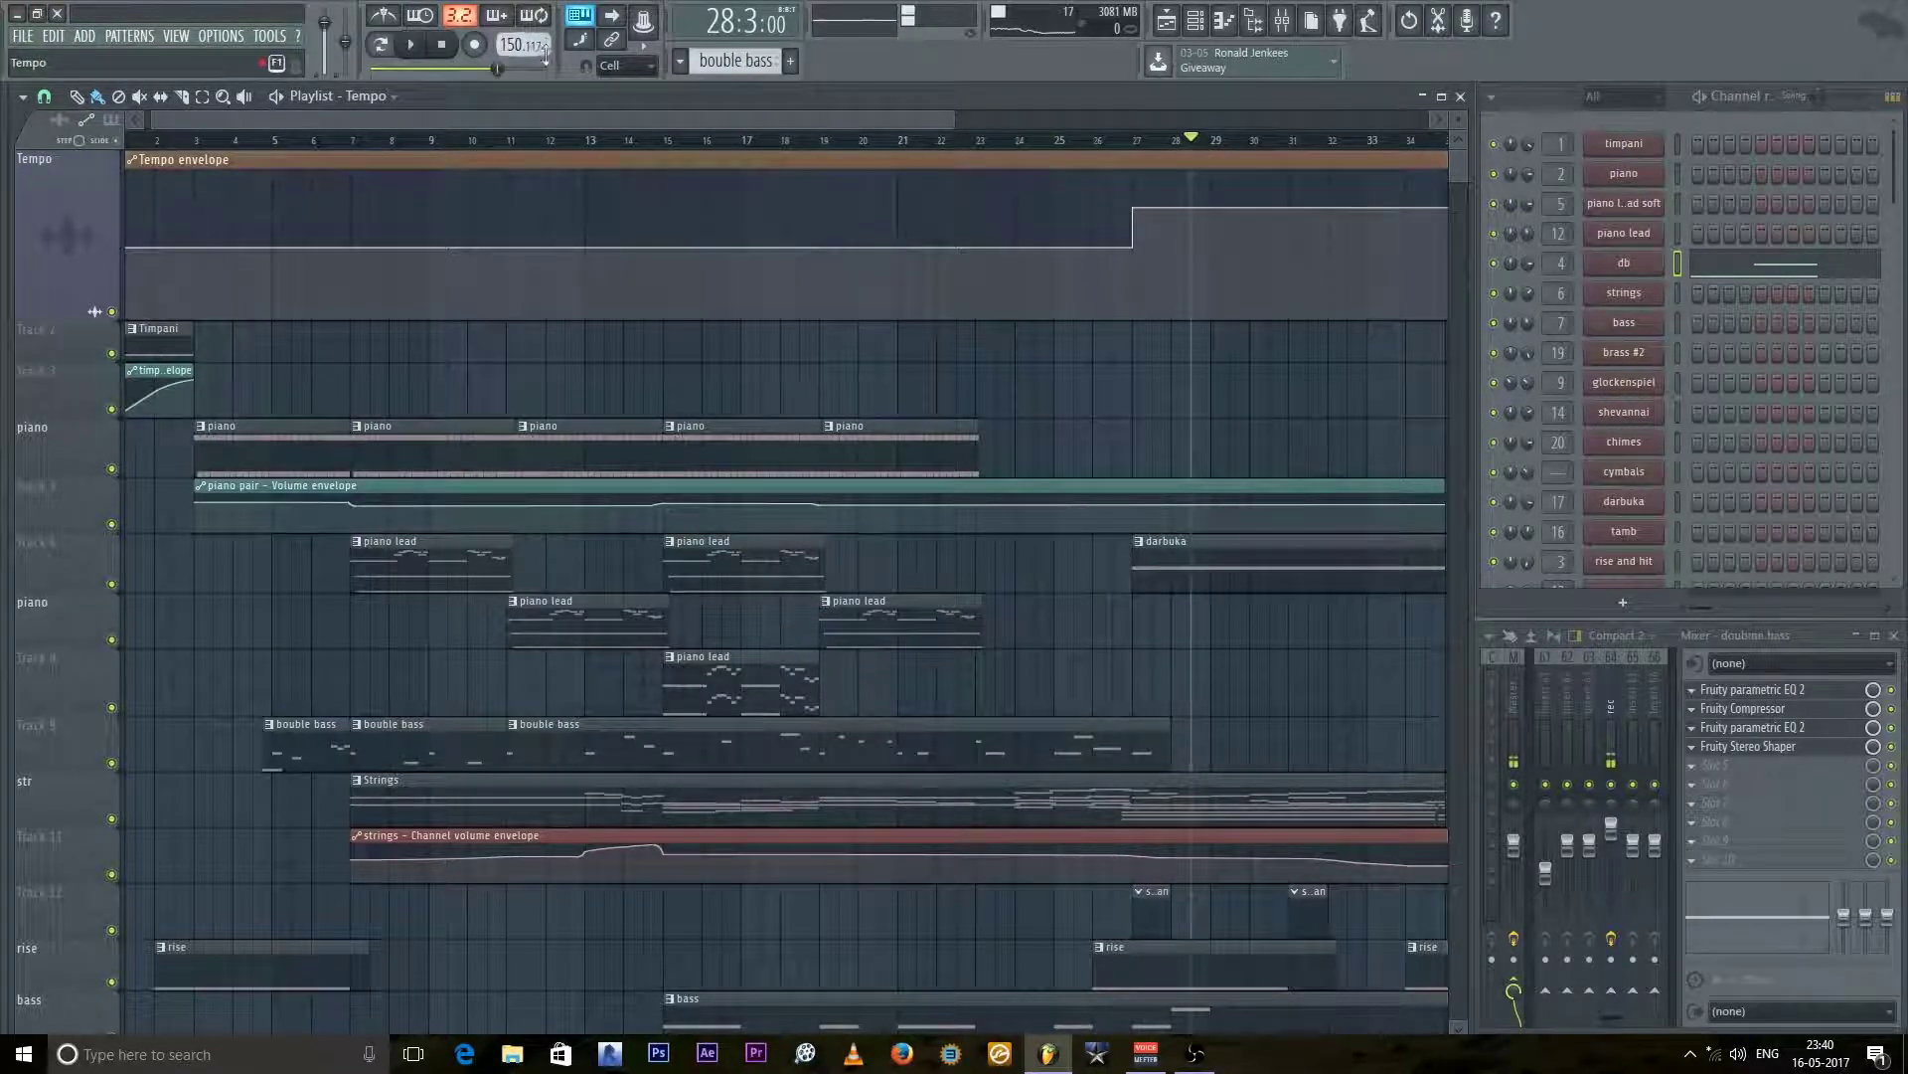
drag(954, 120, 1218, 121)
click(1100, 139)
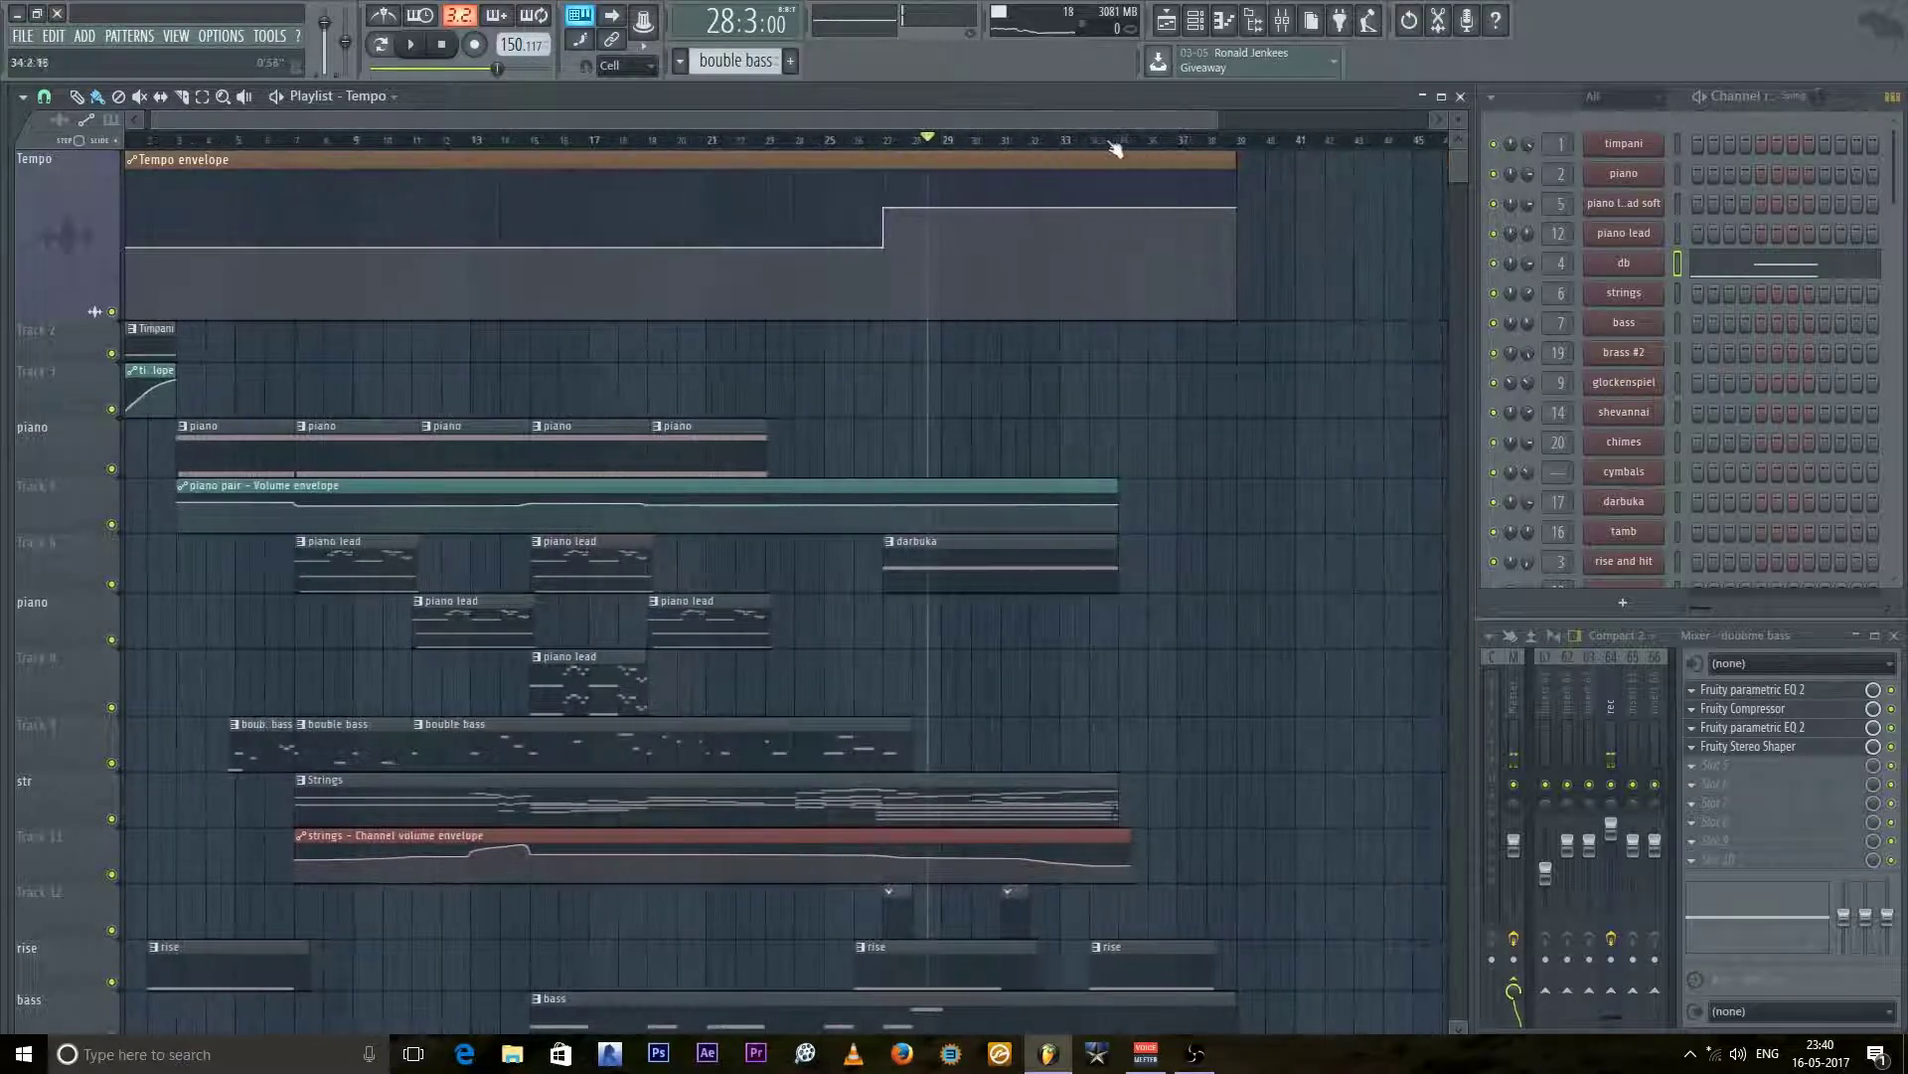
click(1014, 140)
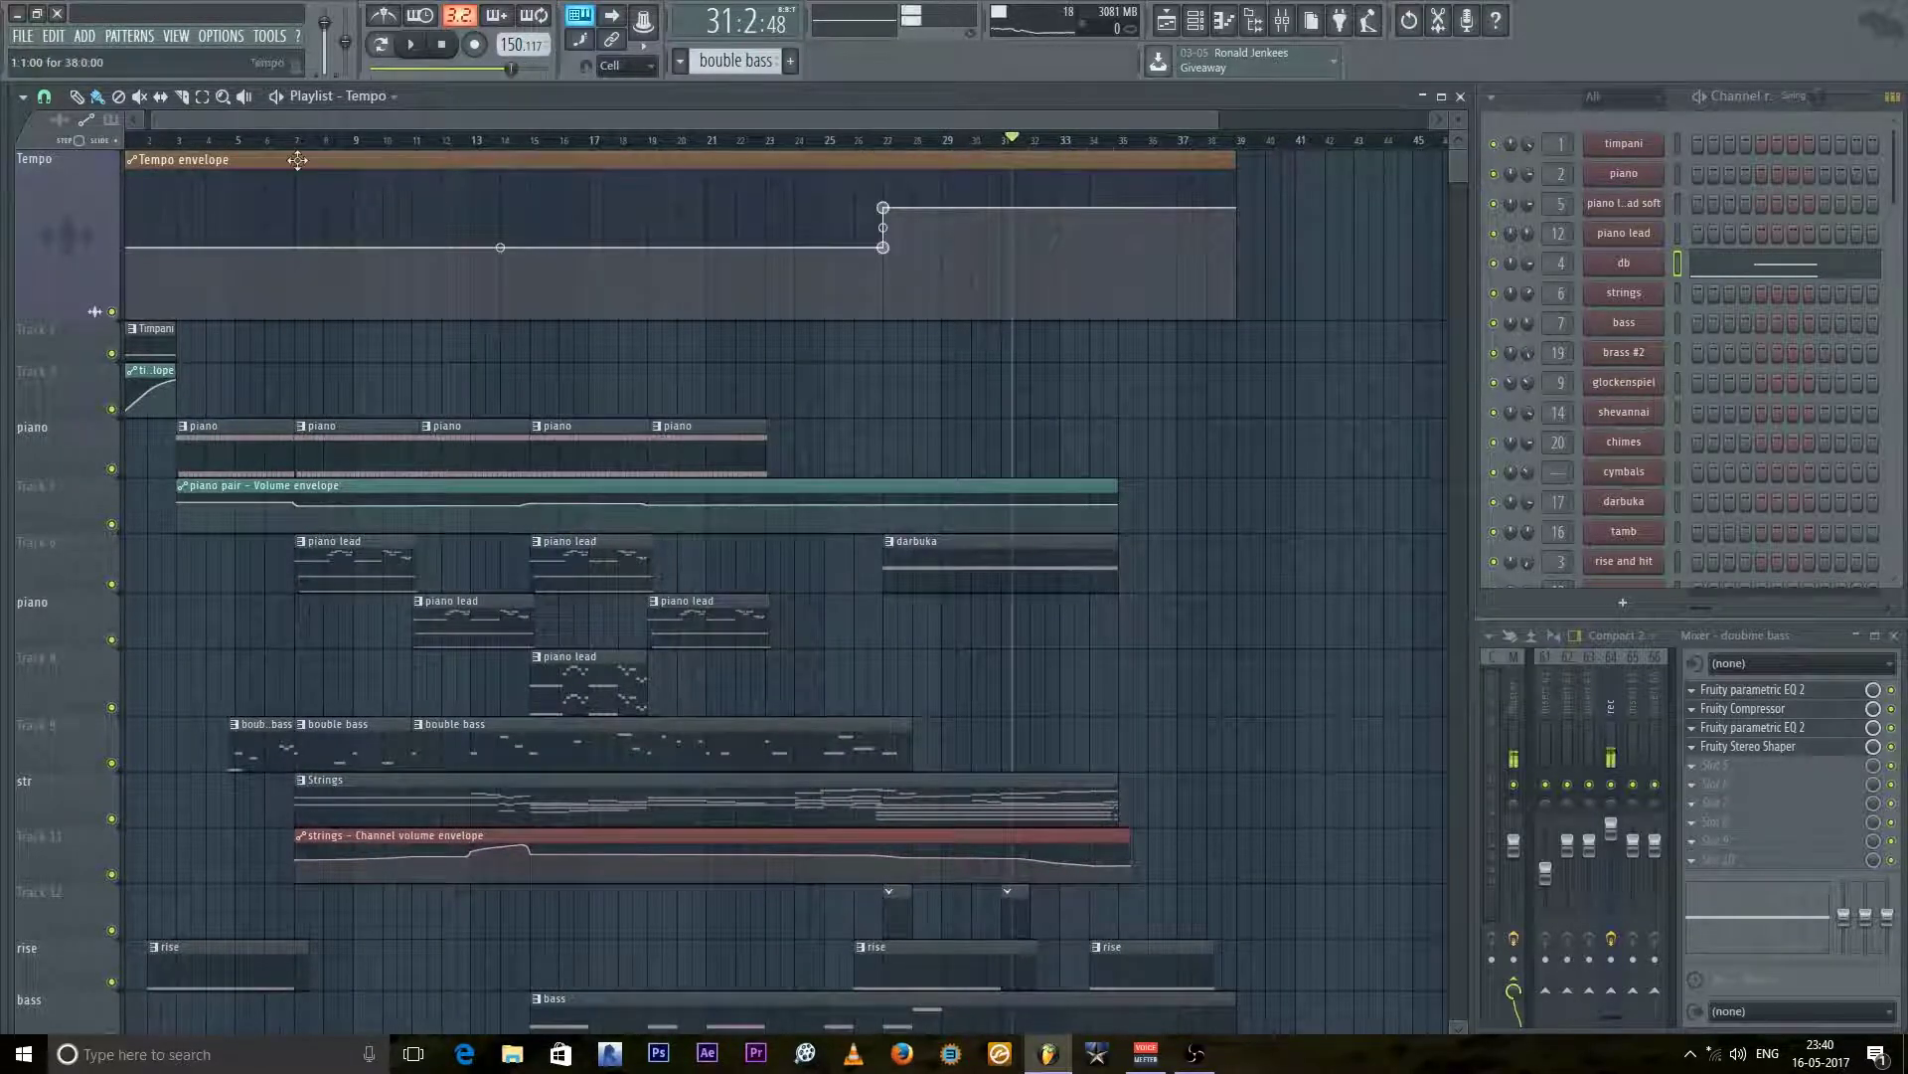
Step: Return the playhead to the start of the song and reduce the height of the Tempo track
click(130, 121)
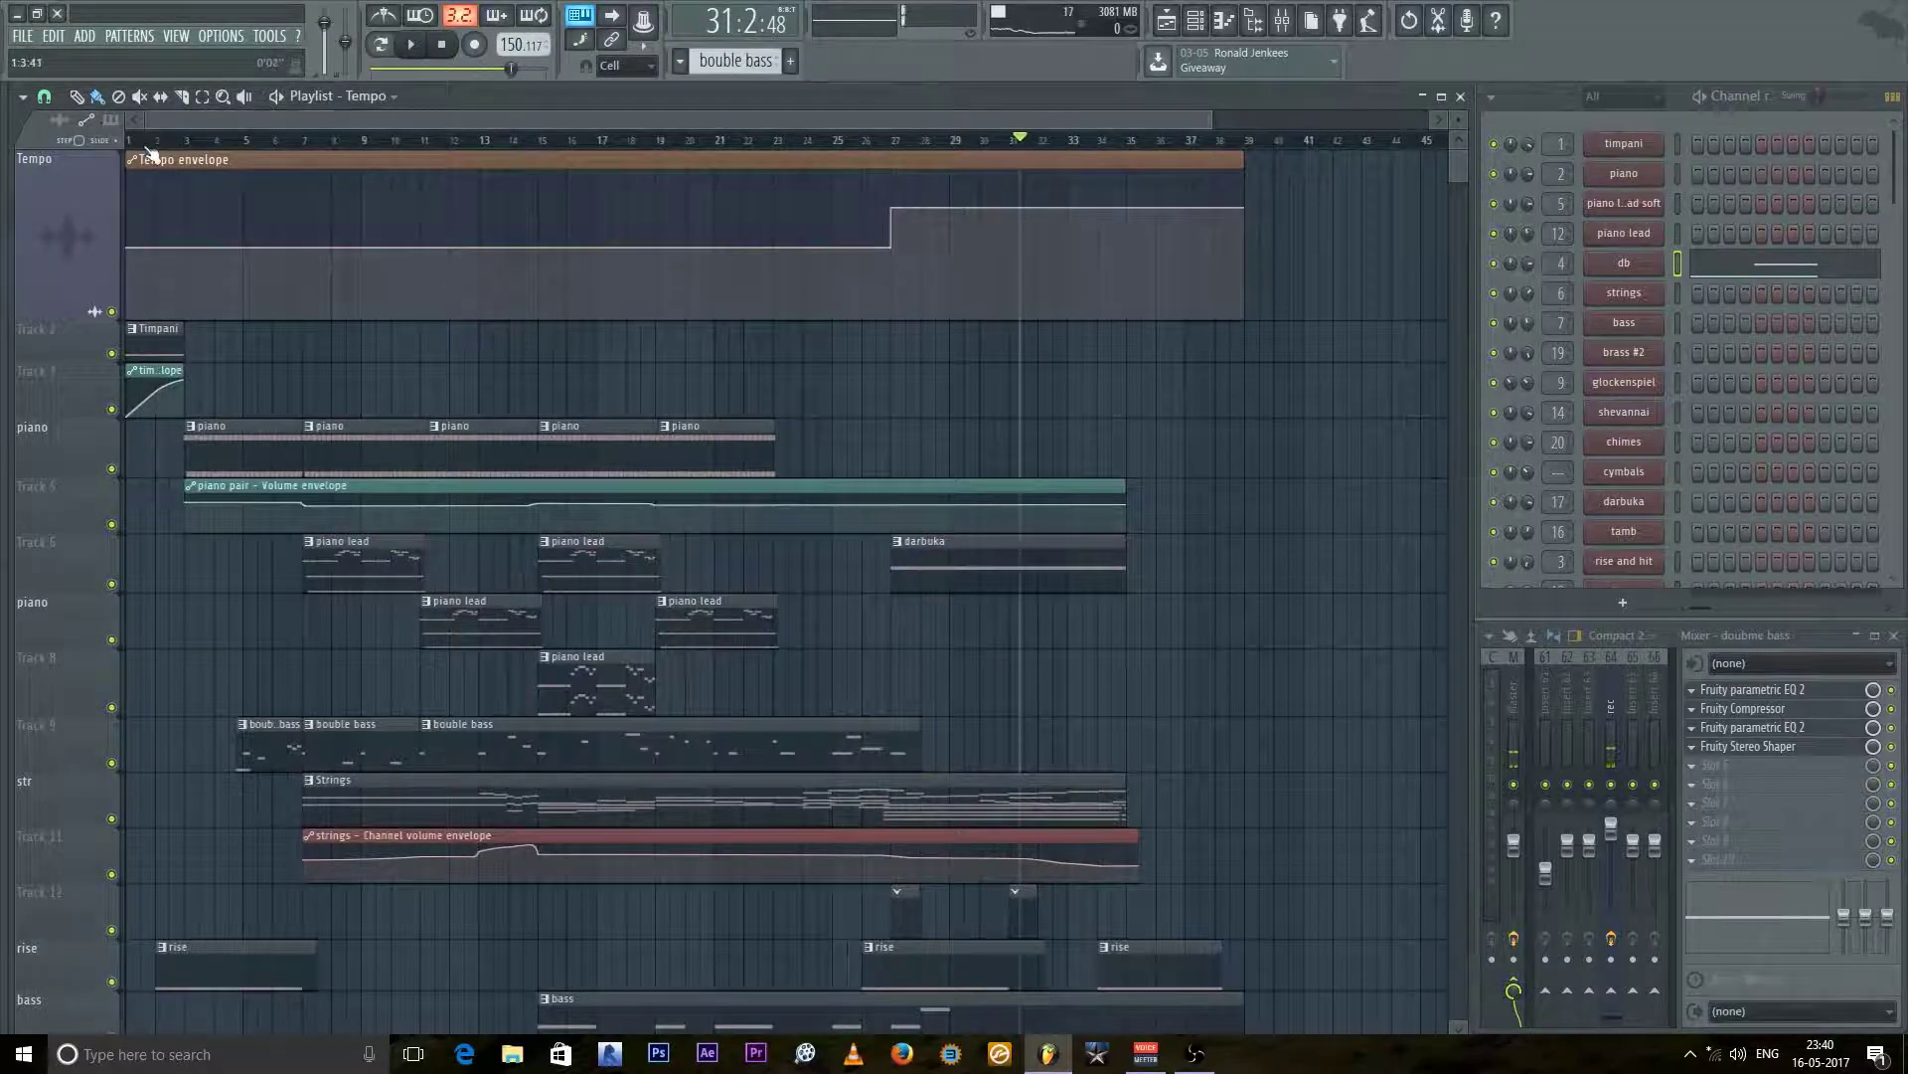
click(132, 144)
scroll(103, 218, up, 3)
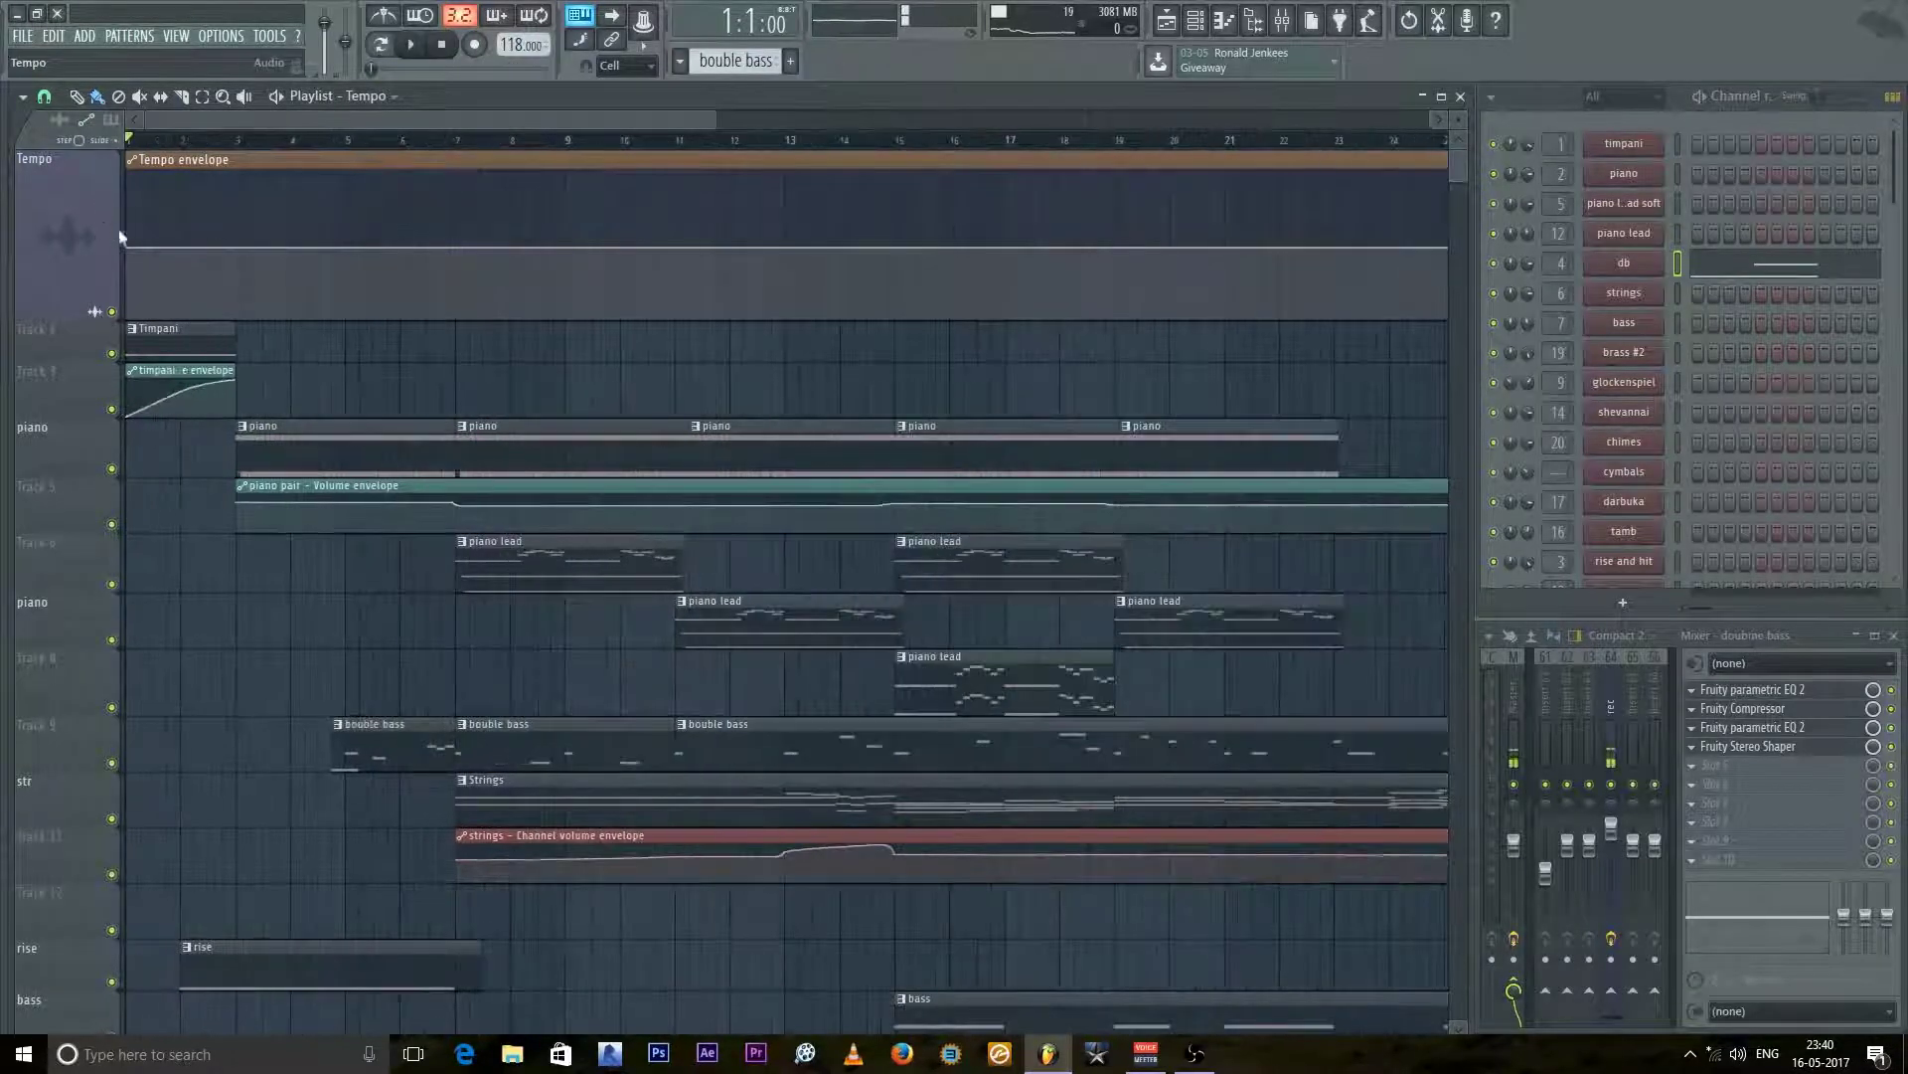
scroll(120, 235, down, 3)
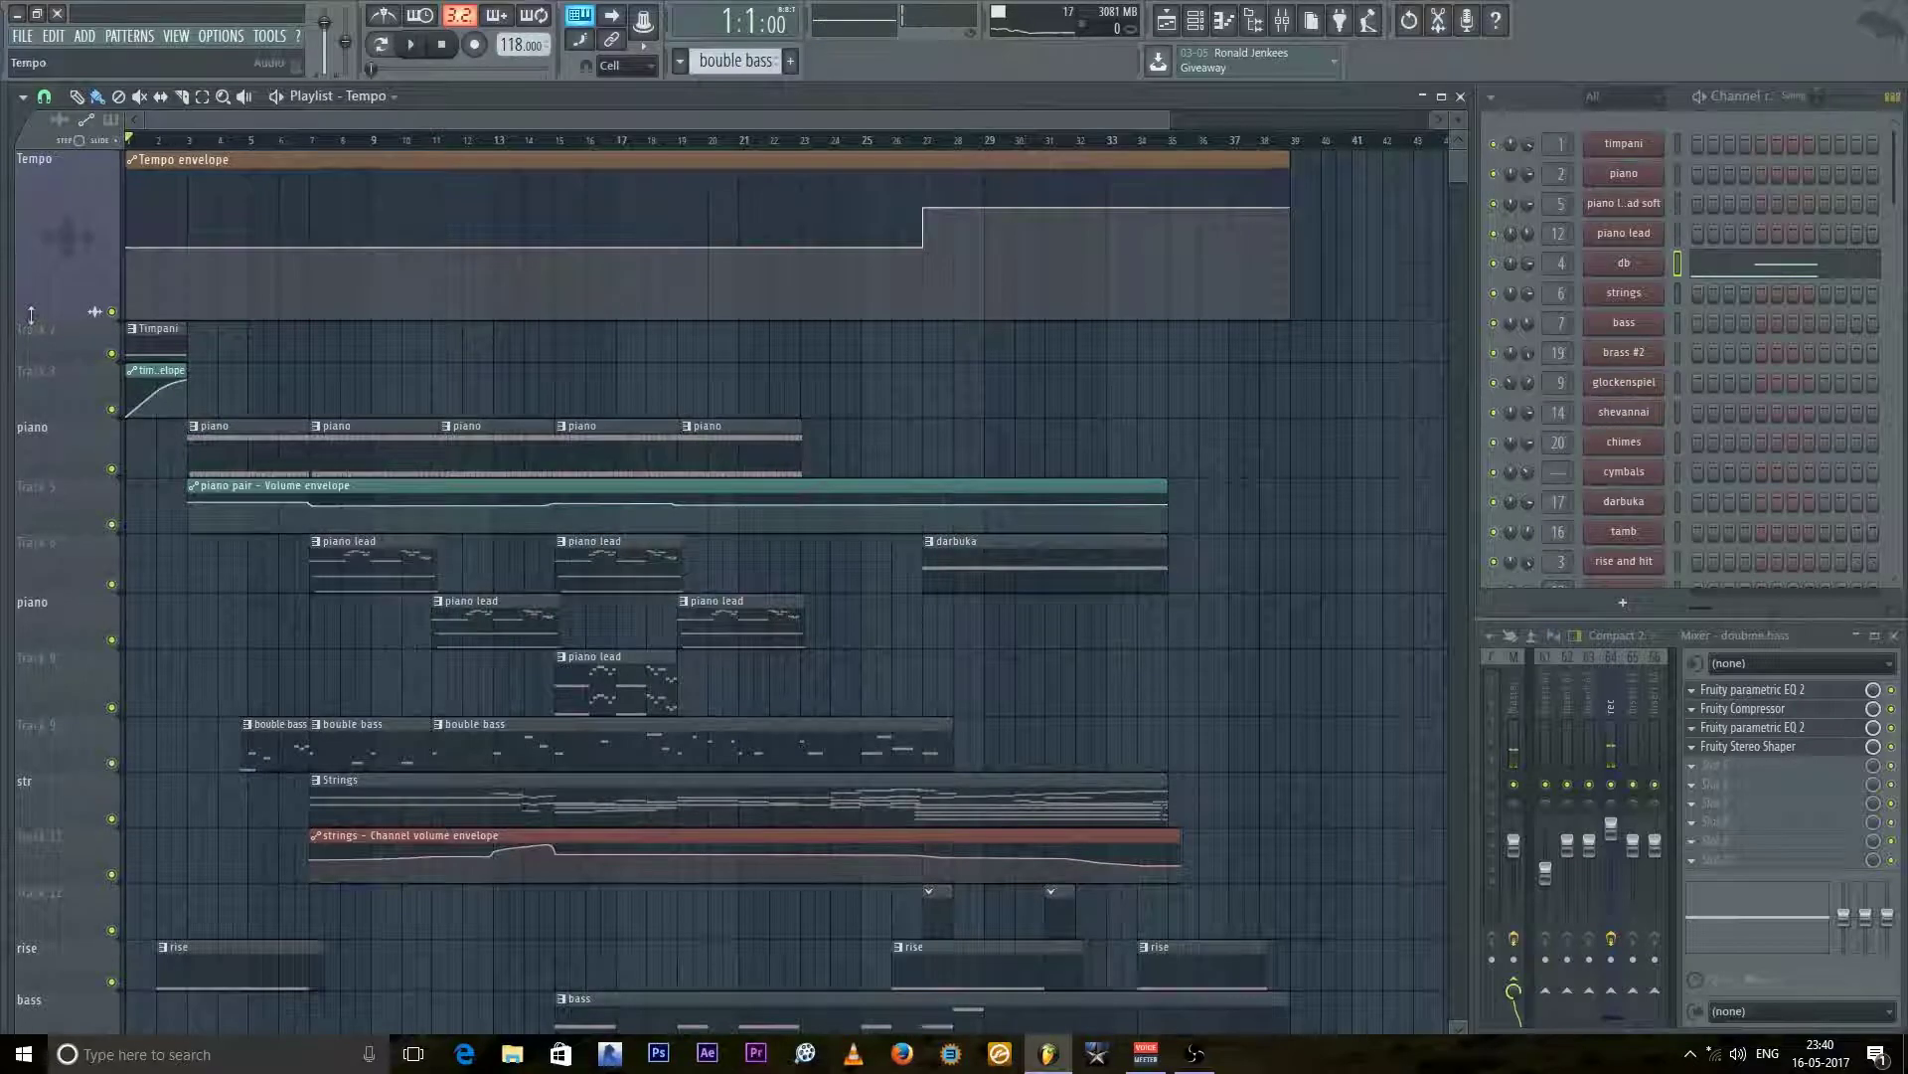
drag(30, 315, 30, 202)
Step: Enlarge the Timpani track, solo it and audition the timpani clip from bar 1
scroll(86, 258, up, 3)
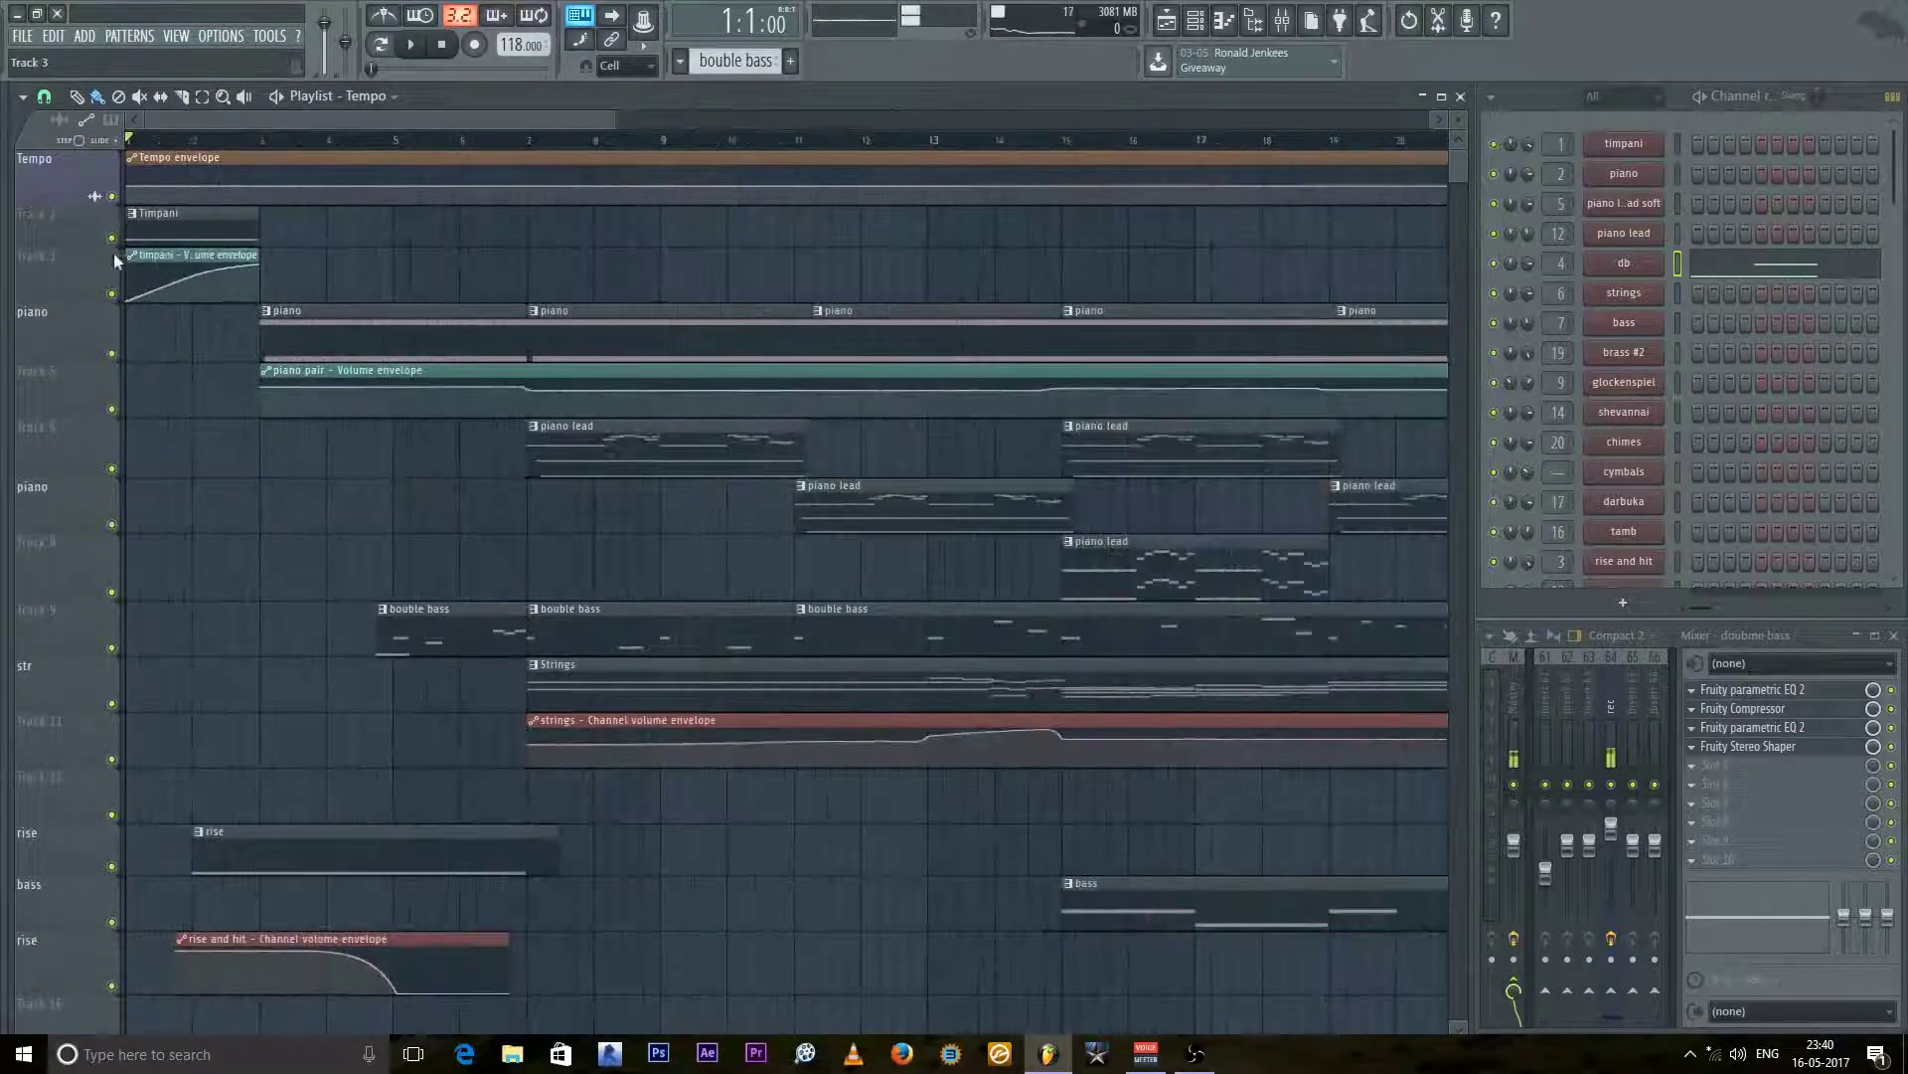
drag(113, 260, 110, 341)
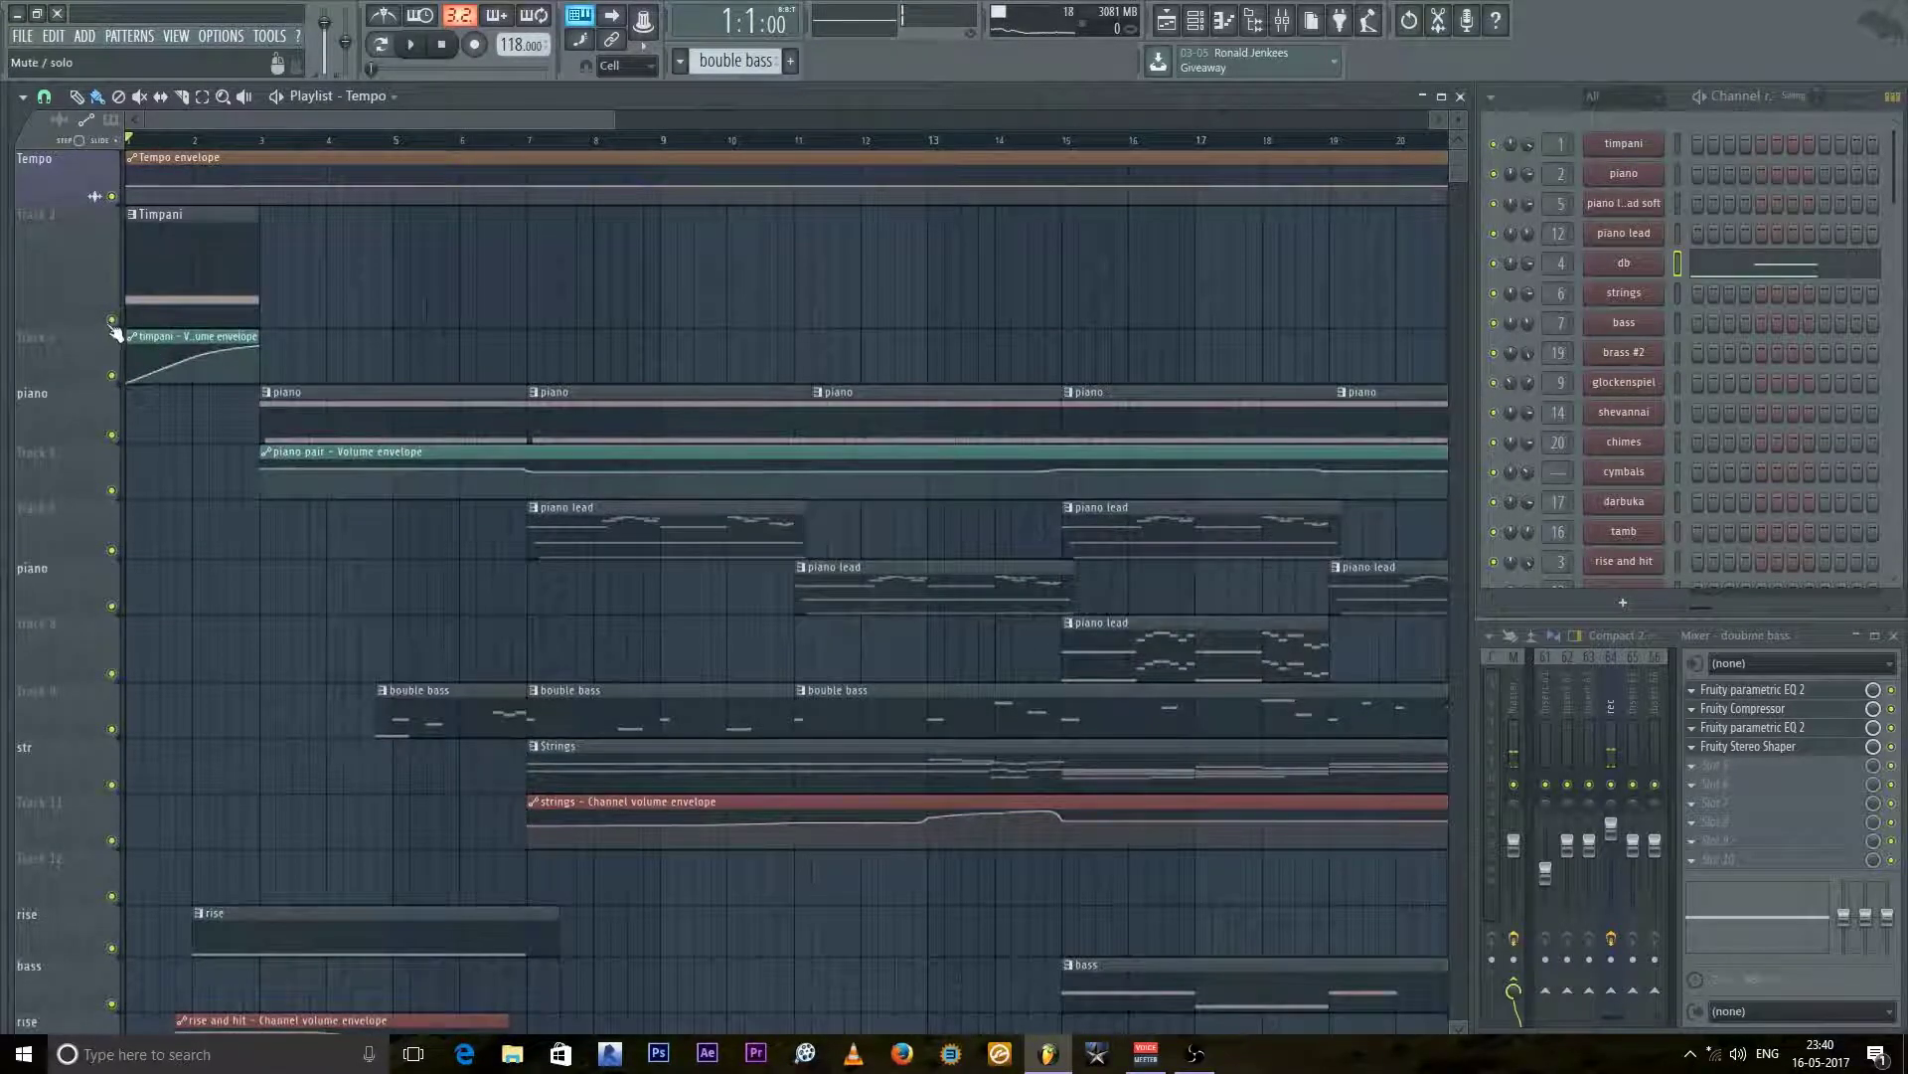
right_click(112, 320)
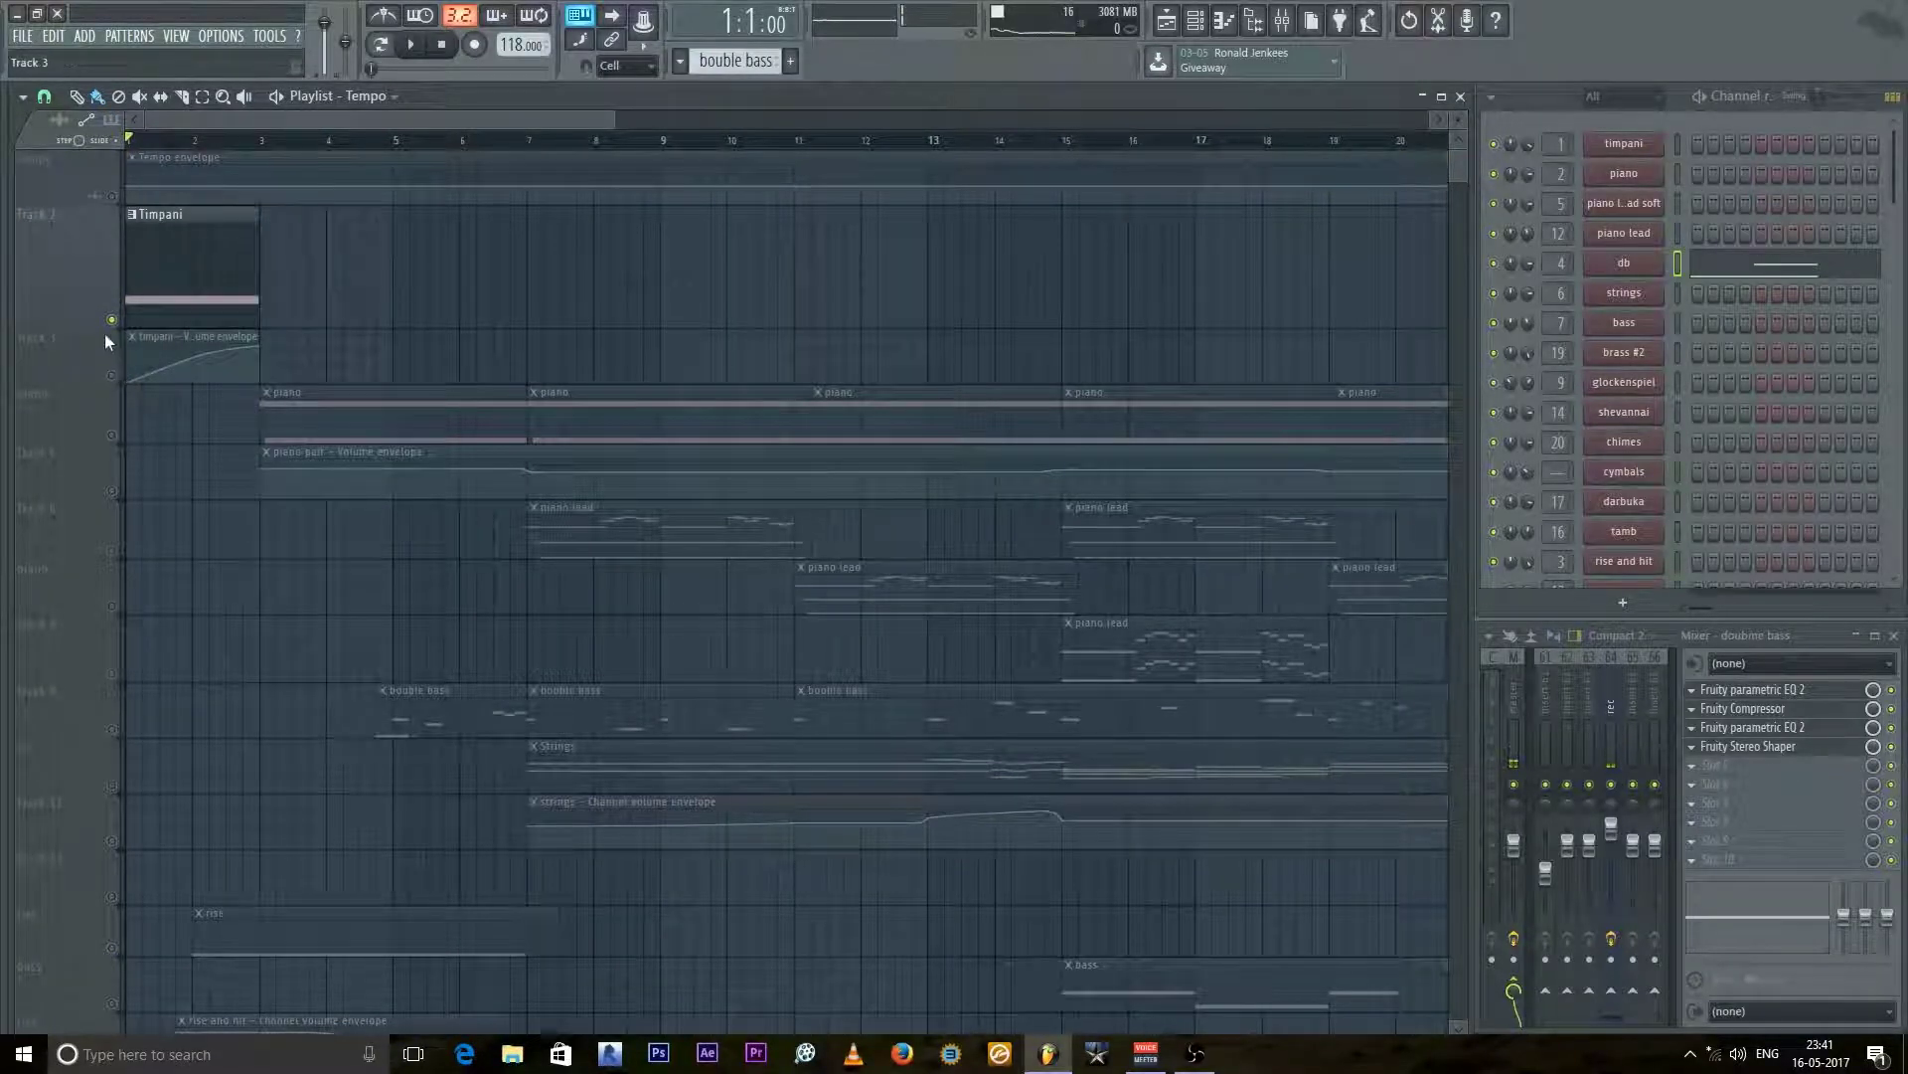
key(space)
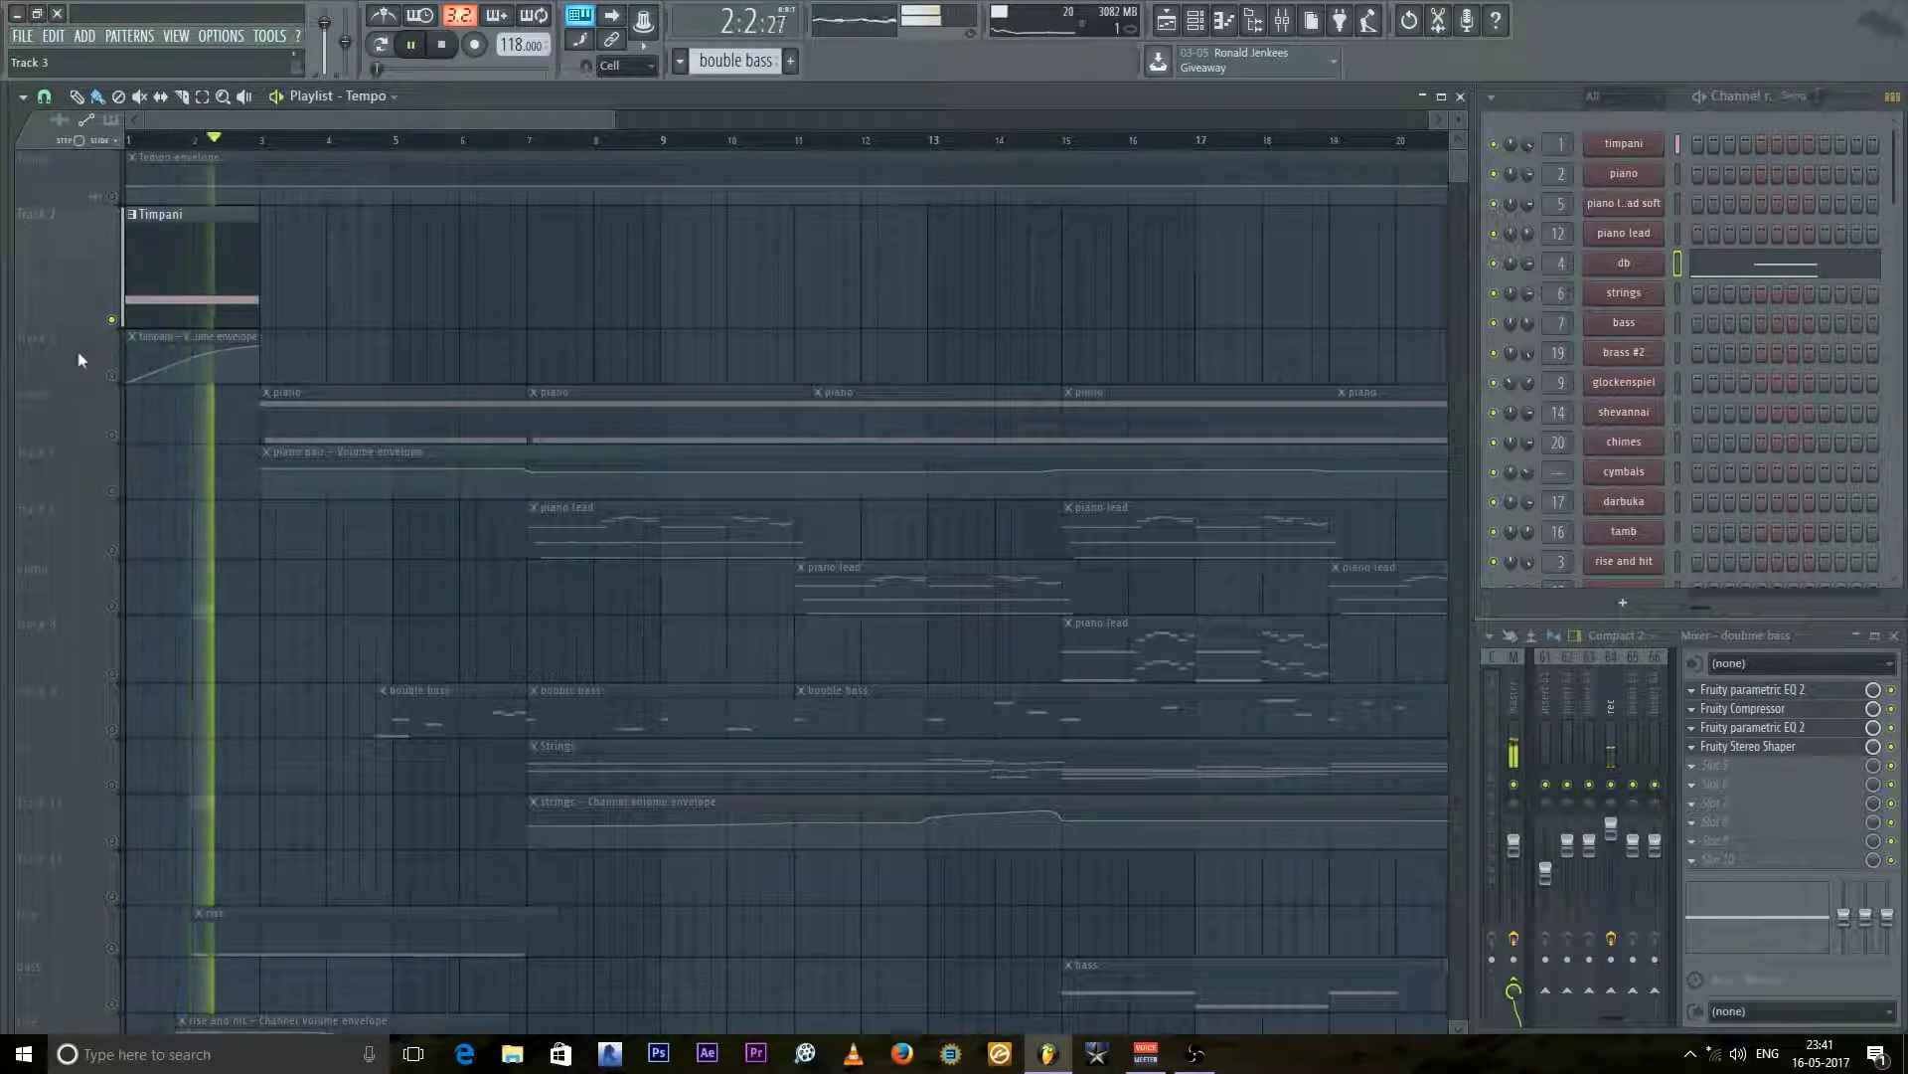
key(space)
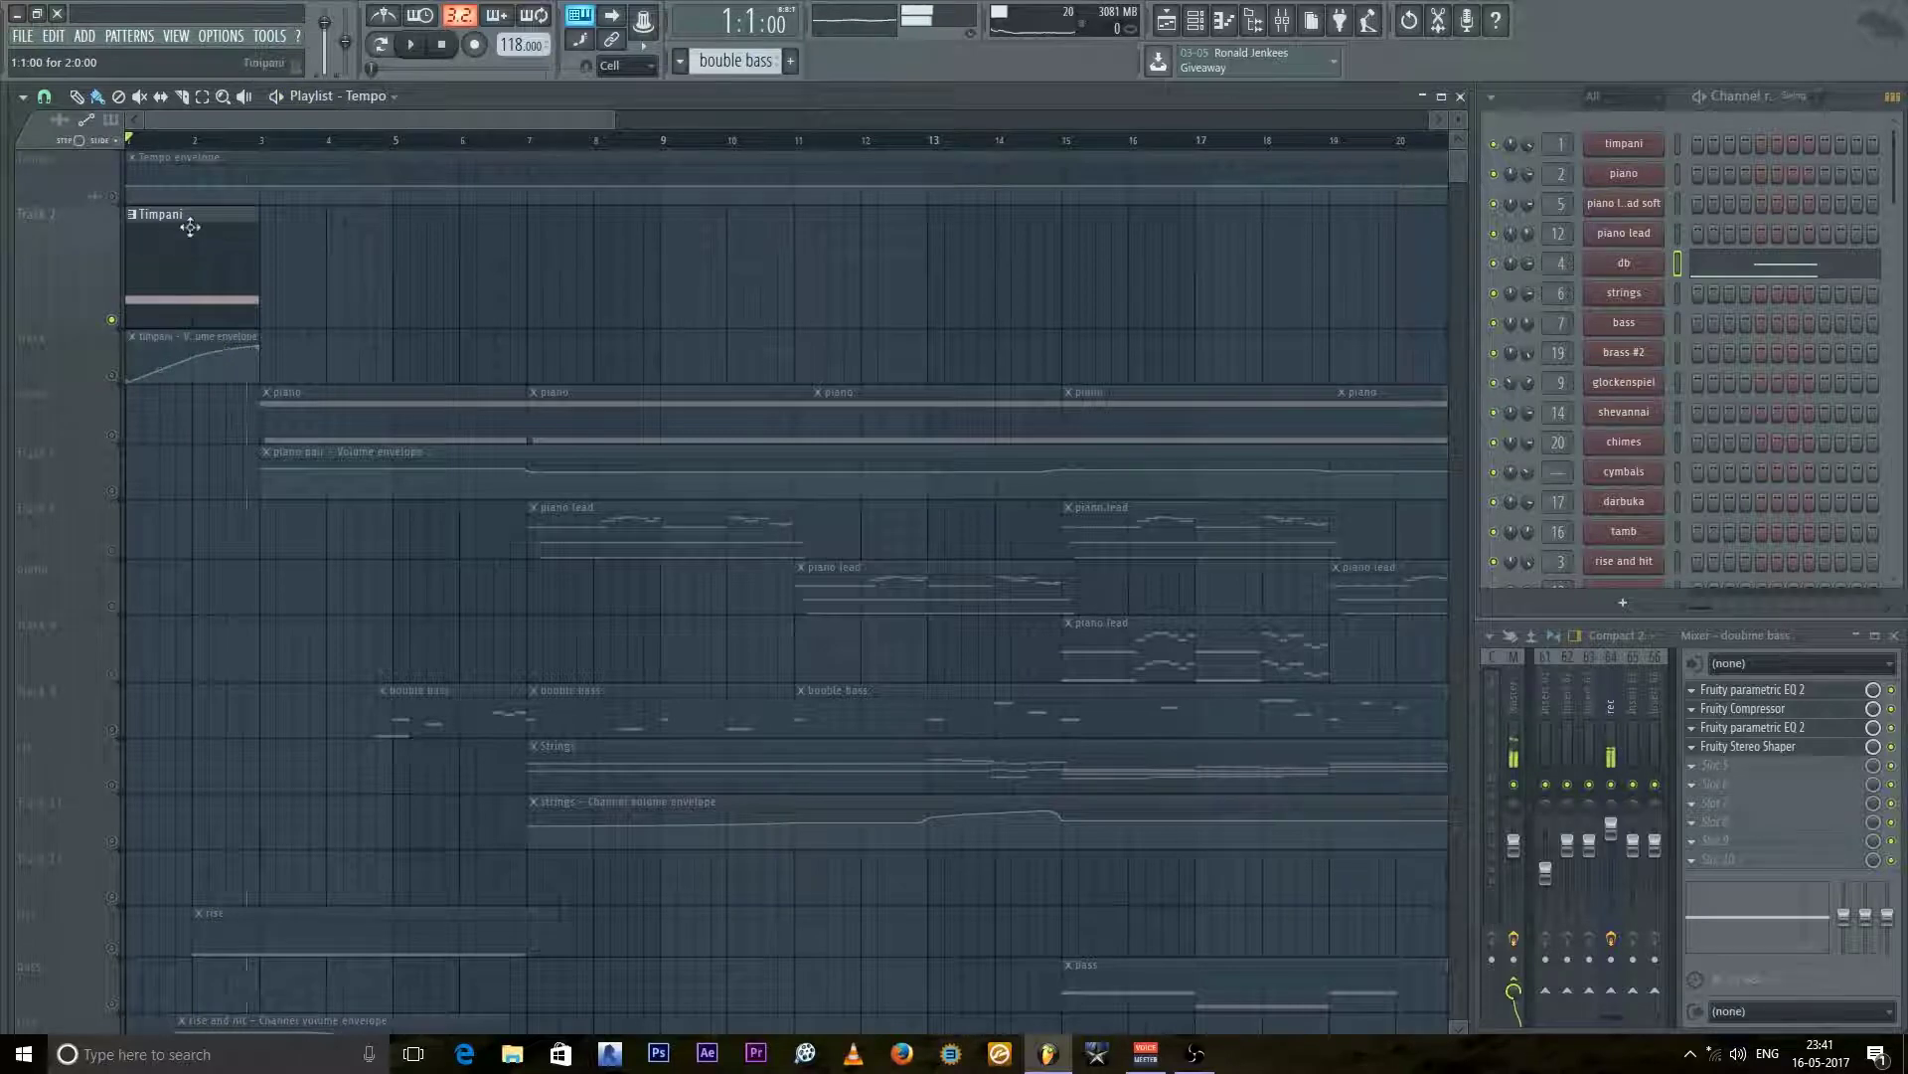
Step: Unmute the timpani volume envelope track and audition the timpani with its volume automation
click(113, 375)
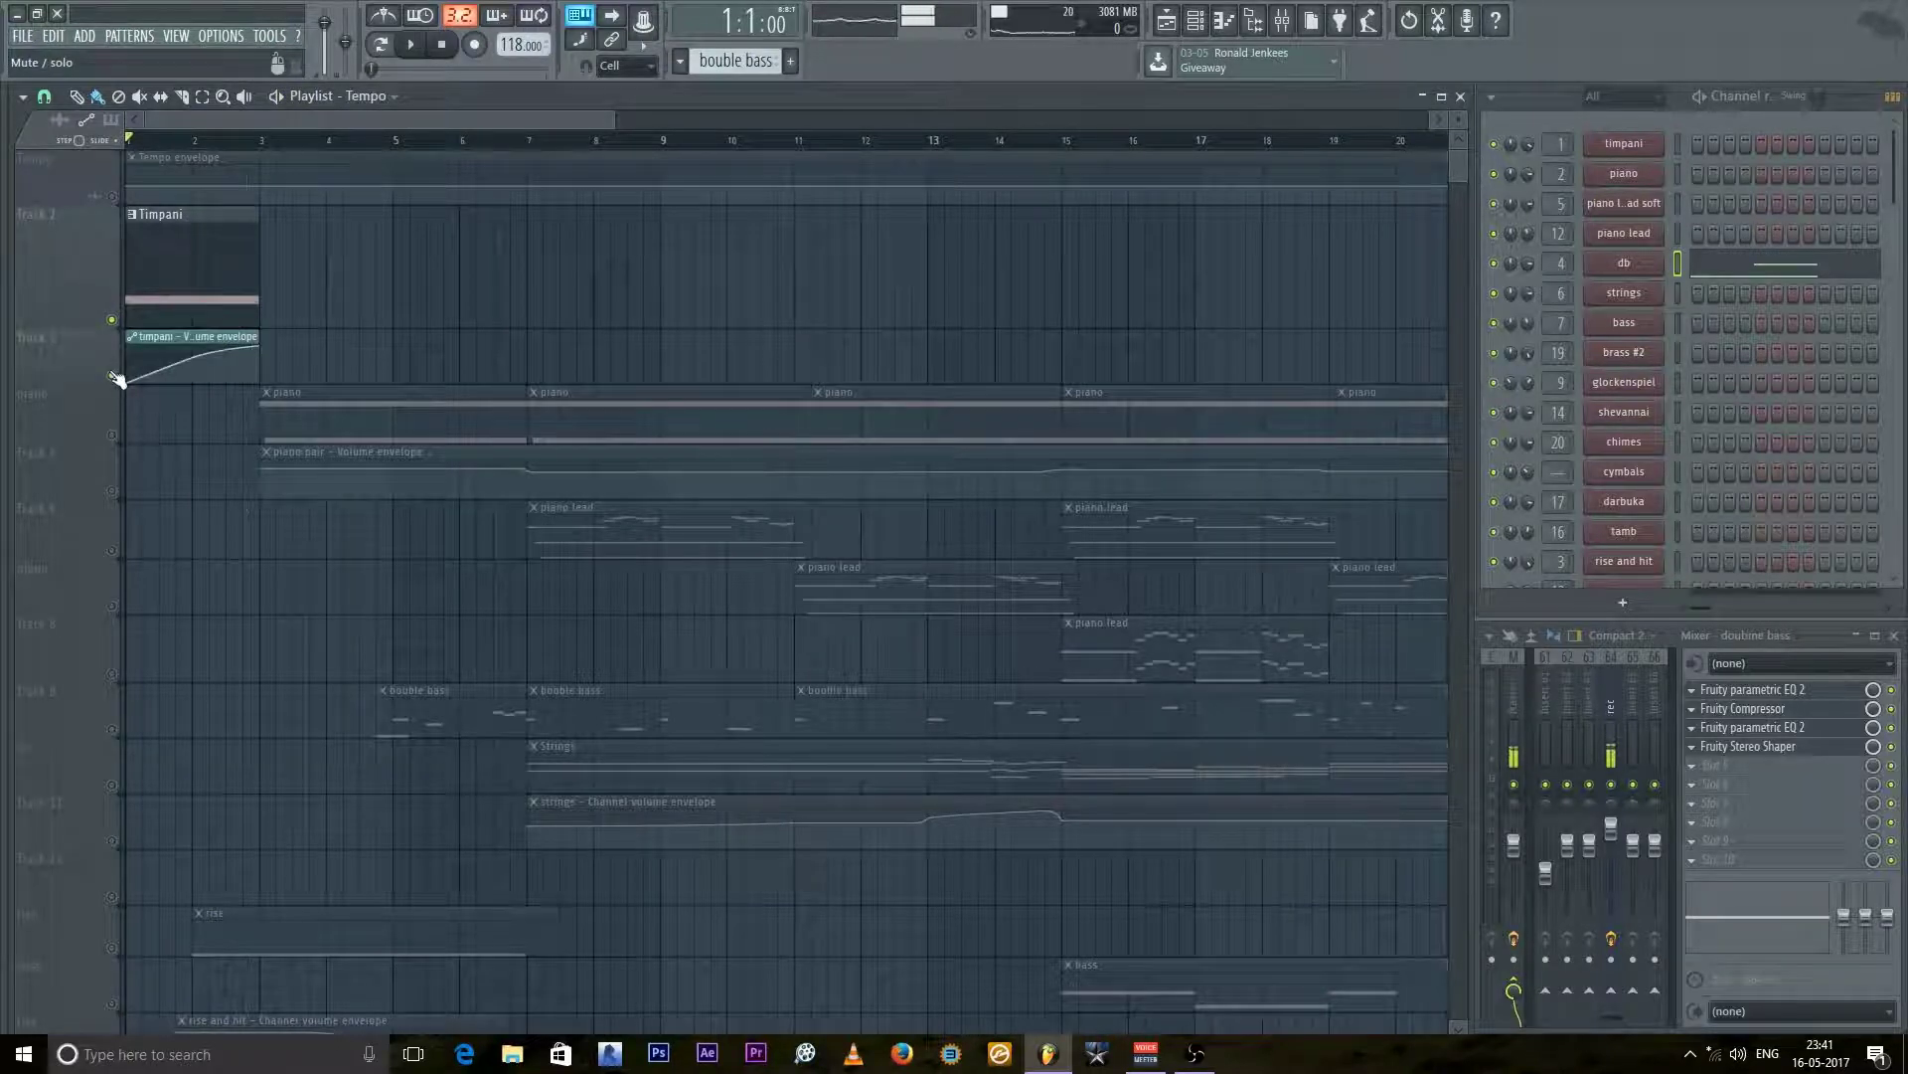
key(space)
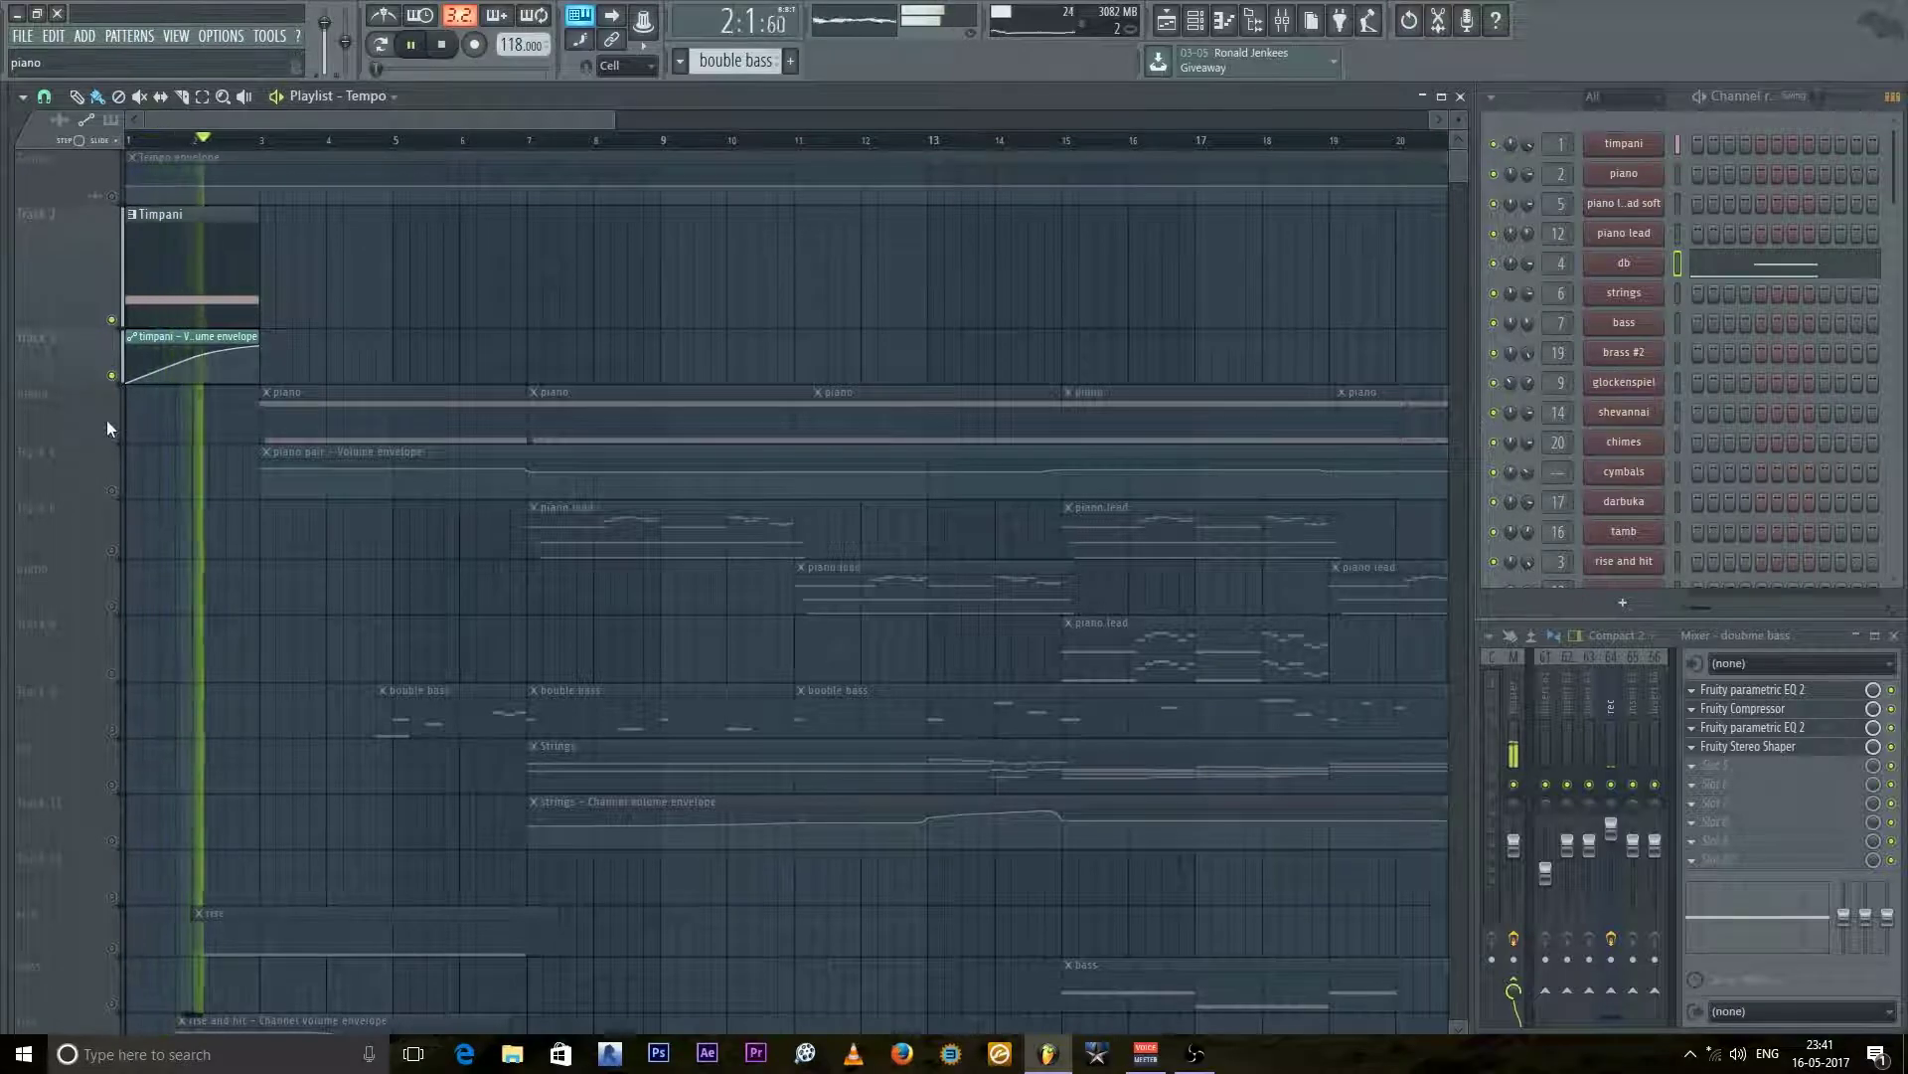
key(space)
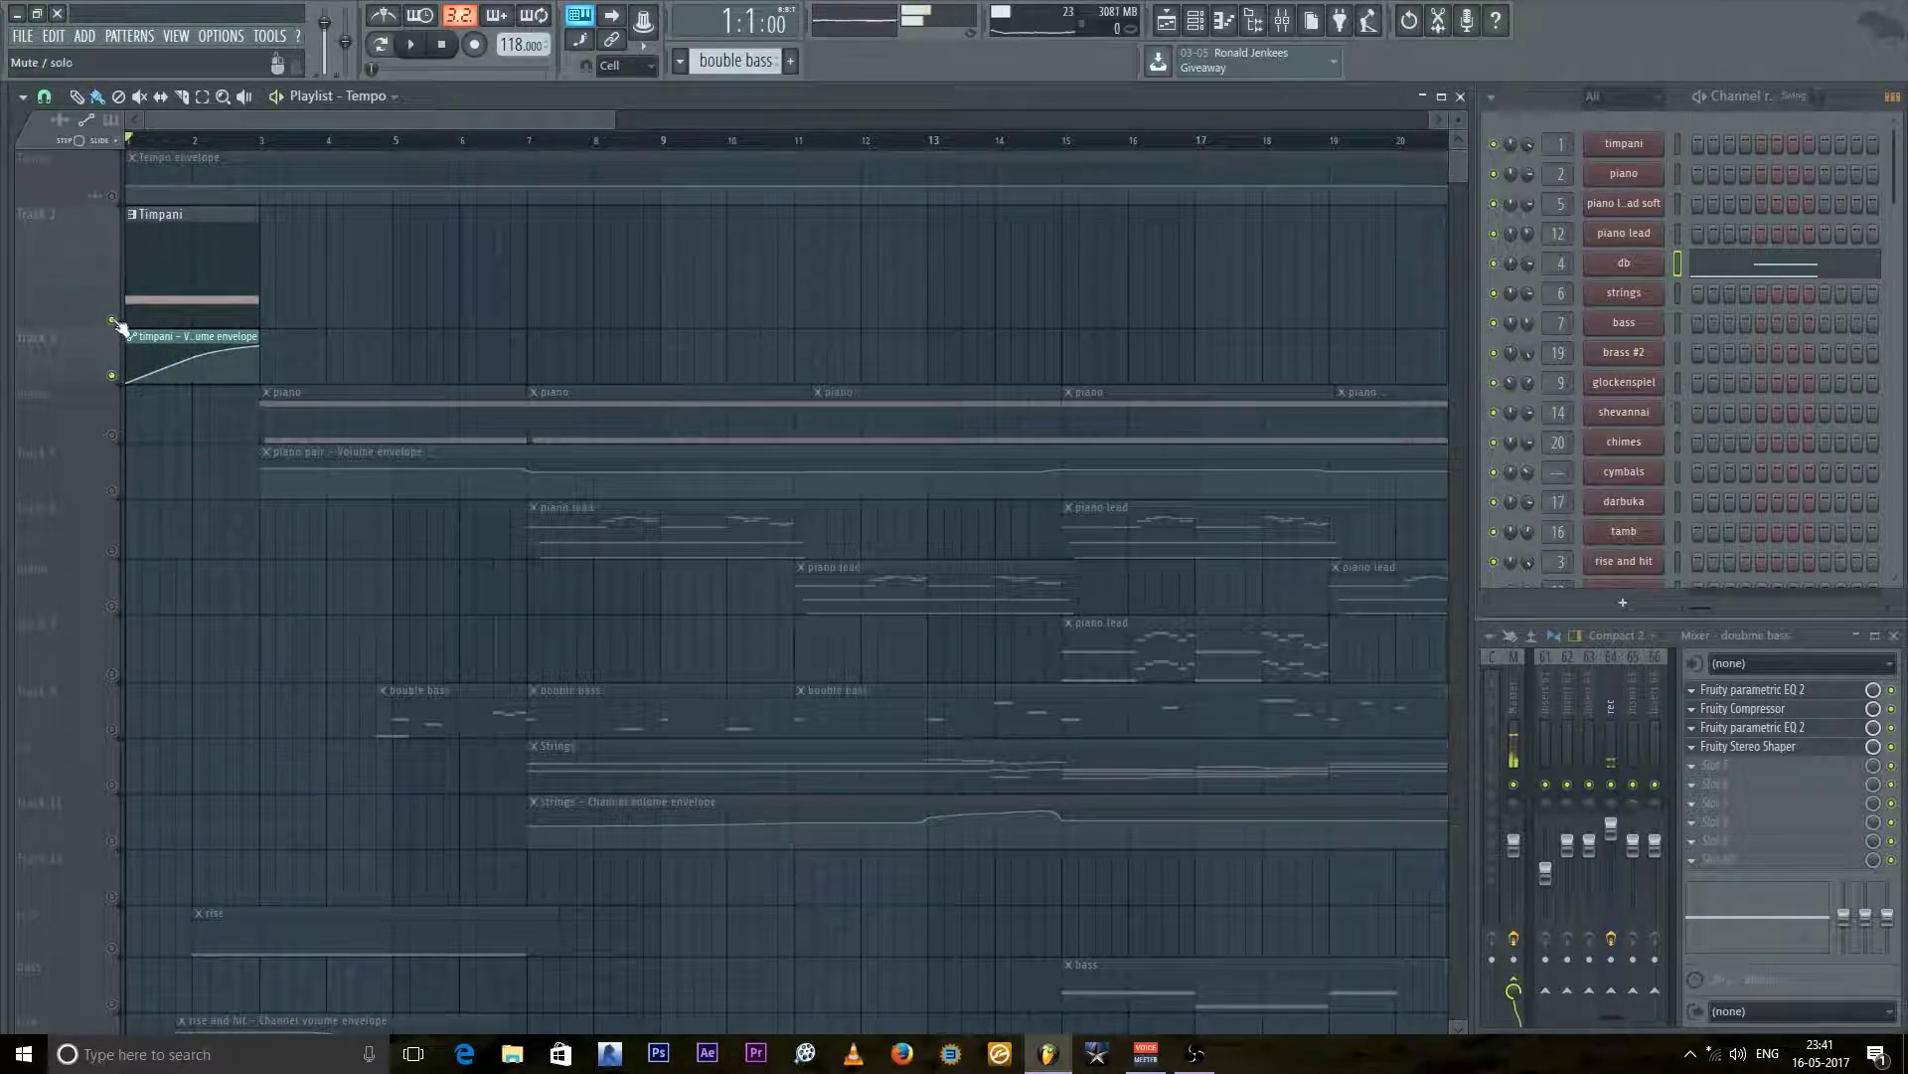
Step: Mute the timpani envelope track again, select the Timpani pattern, and briefly view the piano roll before closing it
click(155, 224)
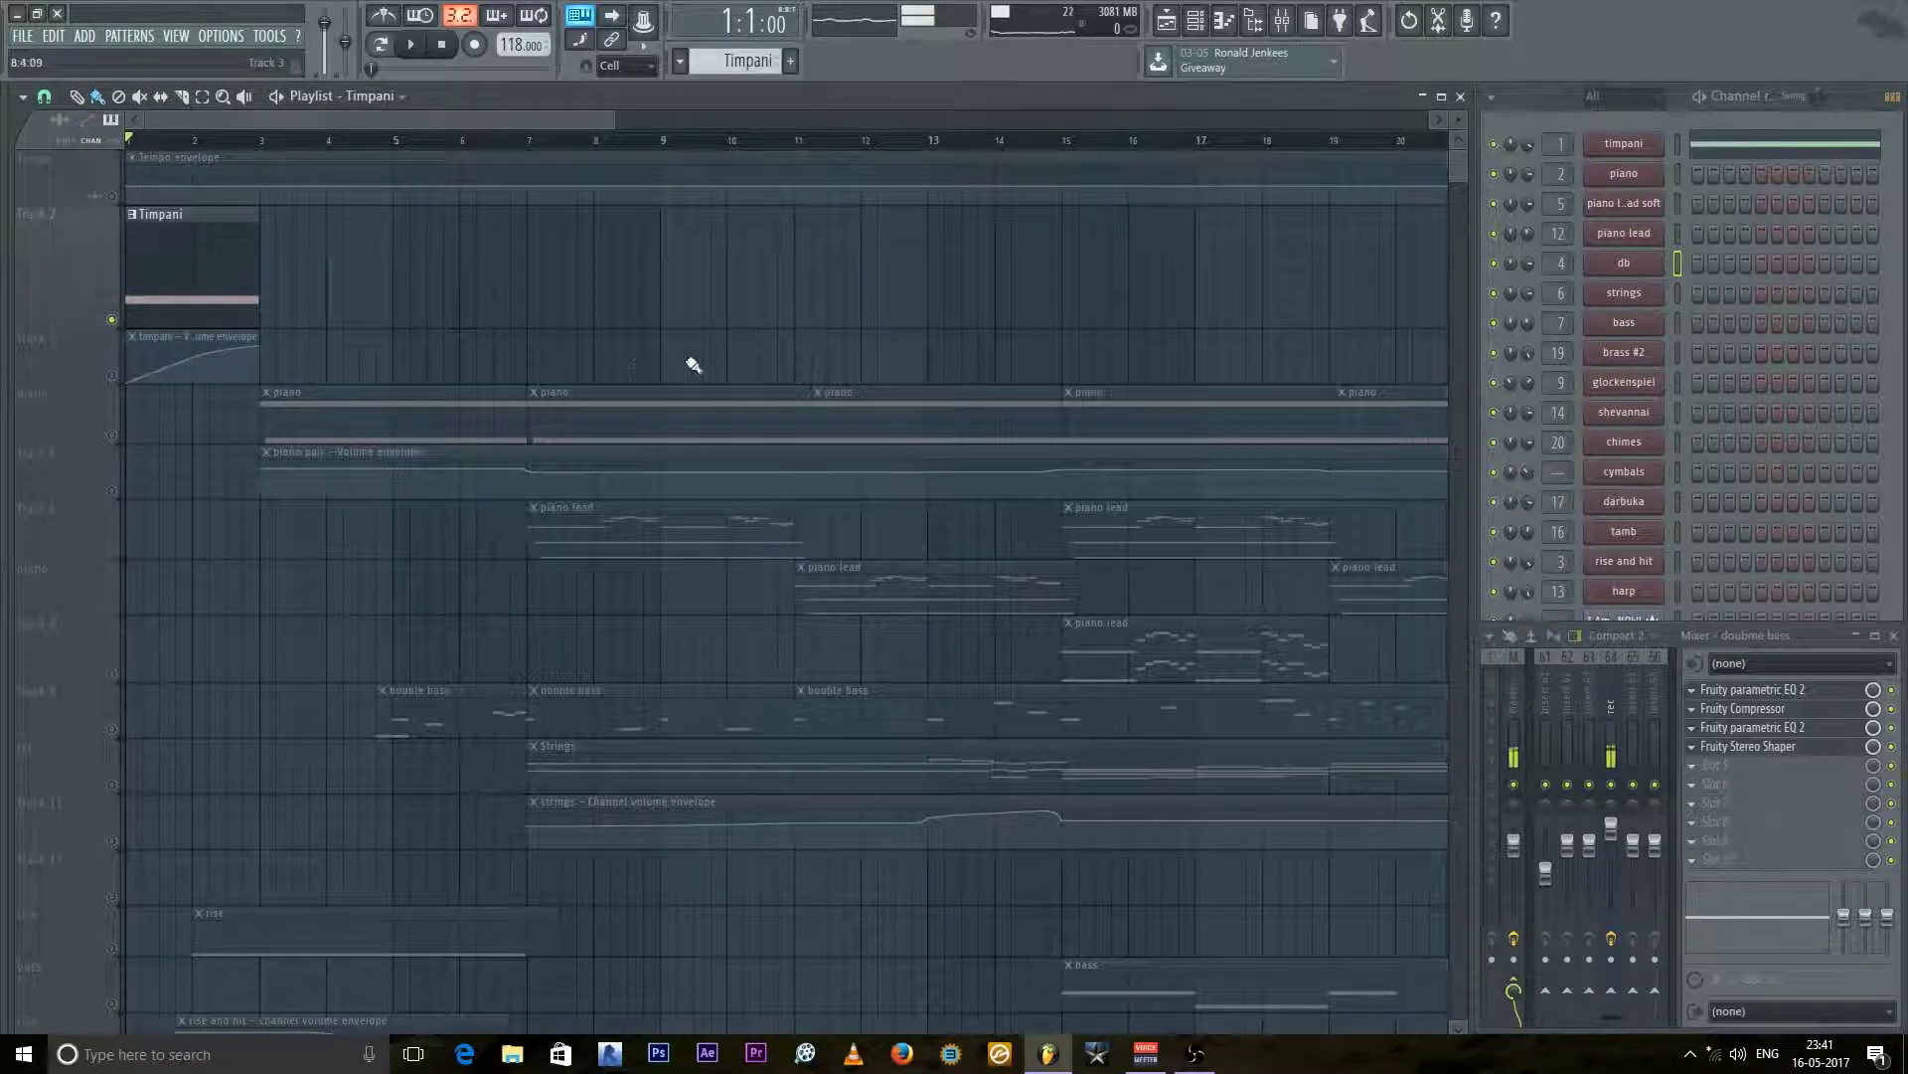
key(F7)
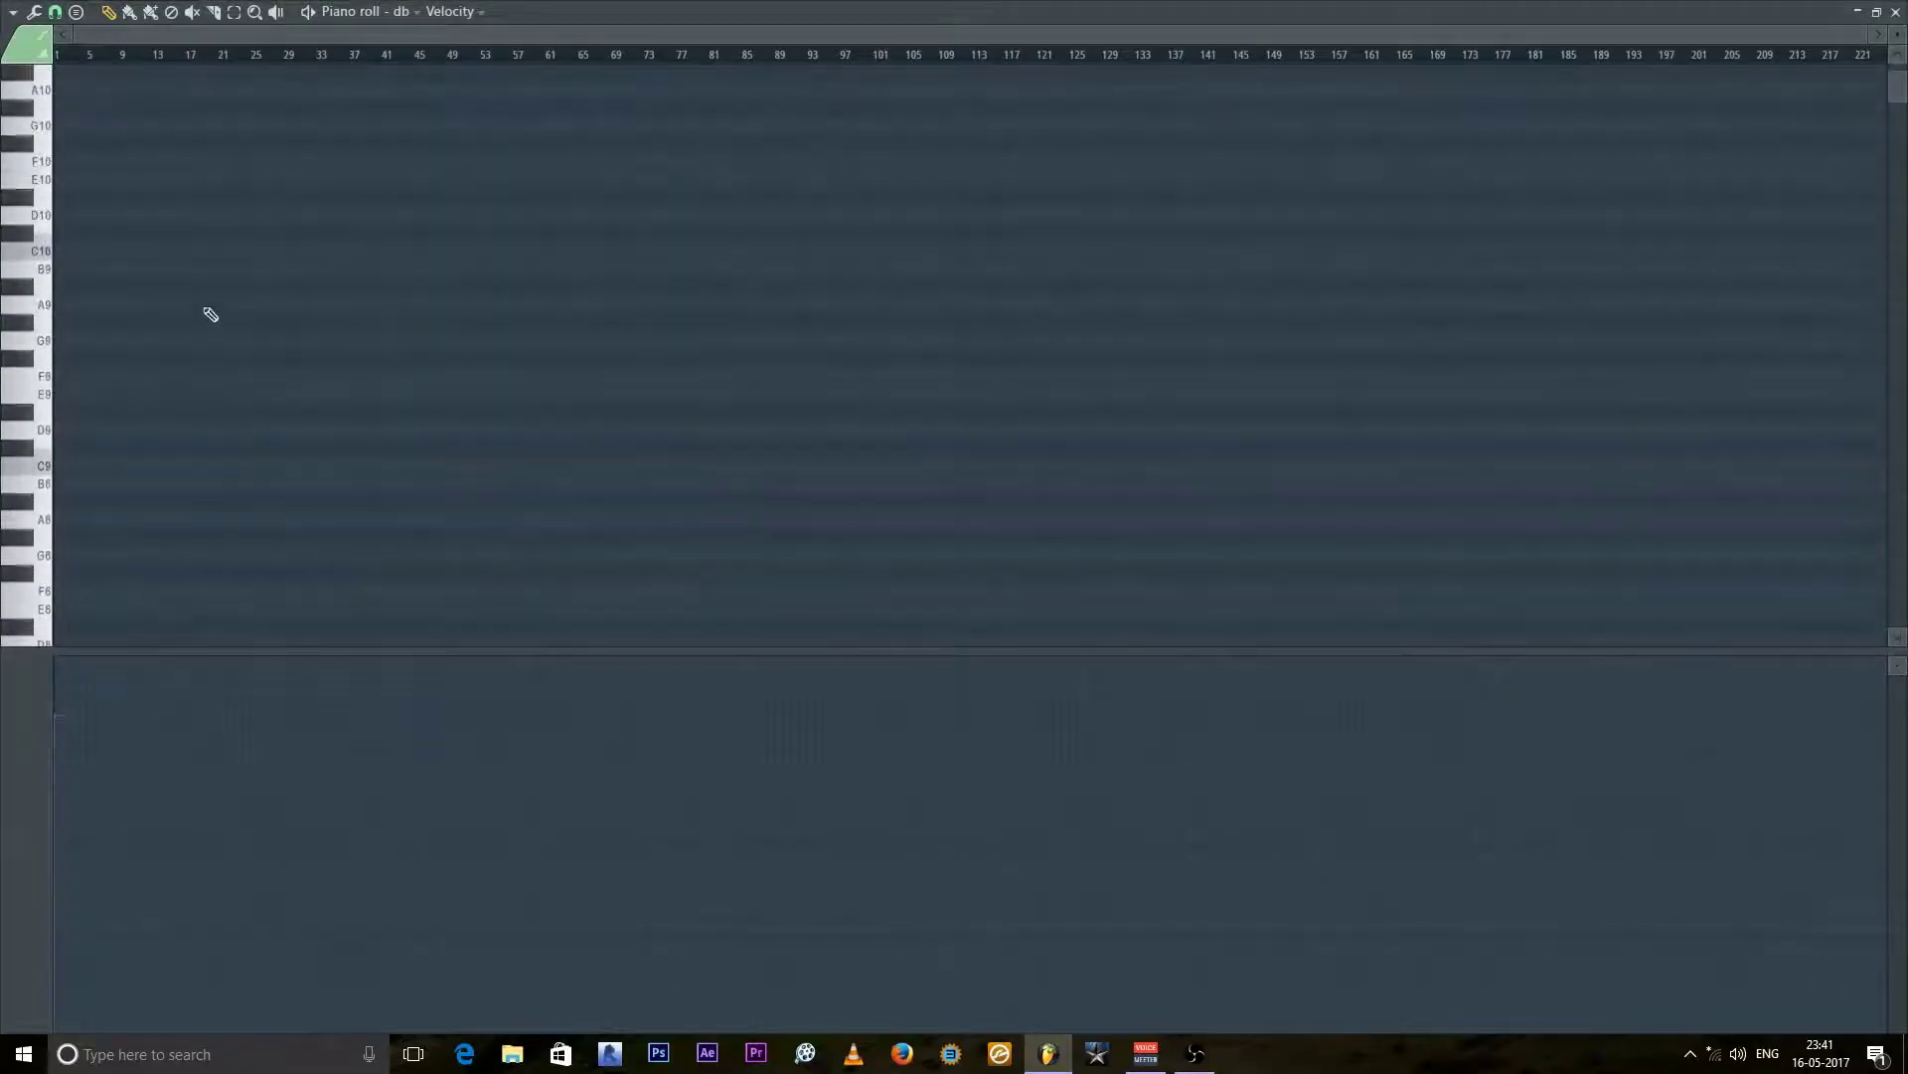
click(1861, 12)
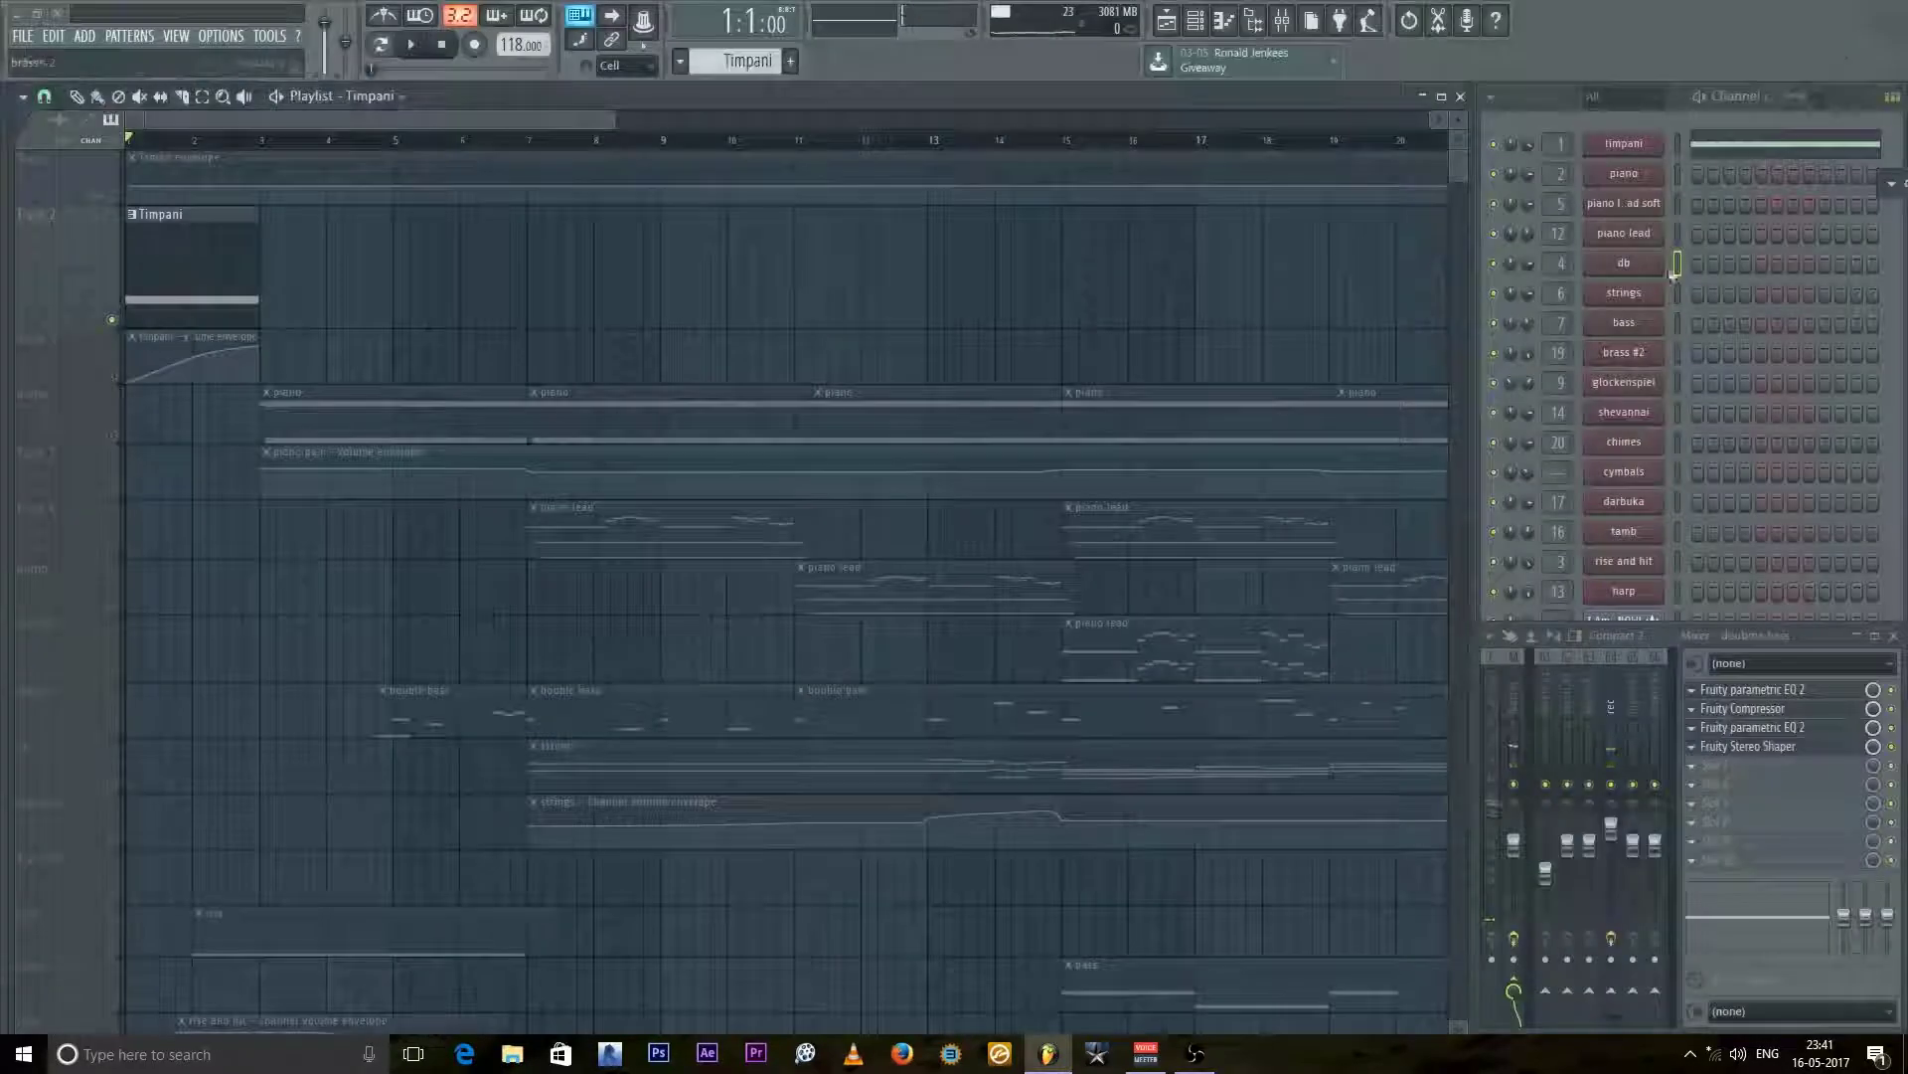
Step: Open the timpani channel's Kontakt instrument and audition the Timpani Rolls patch without its volume envelope
click(1624, 144)
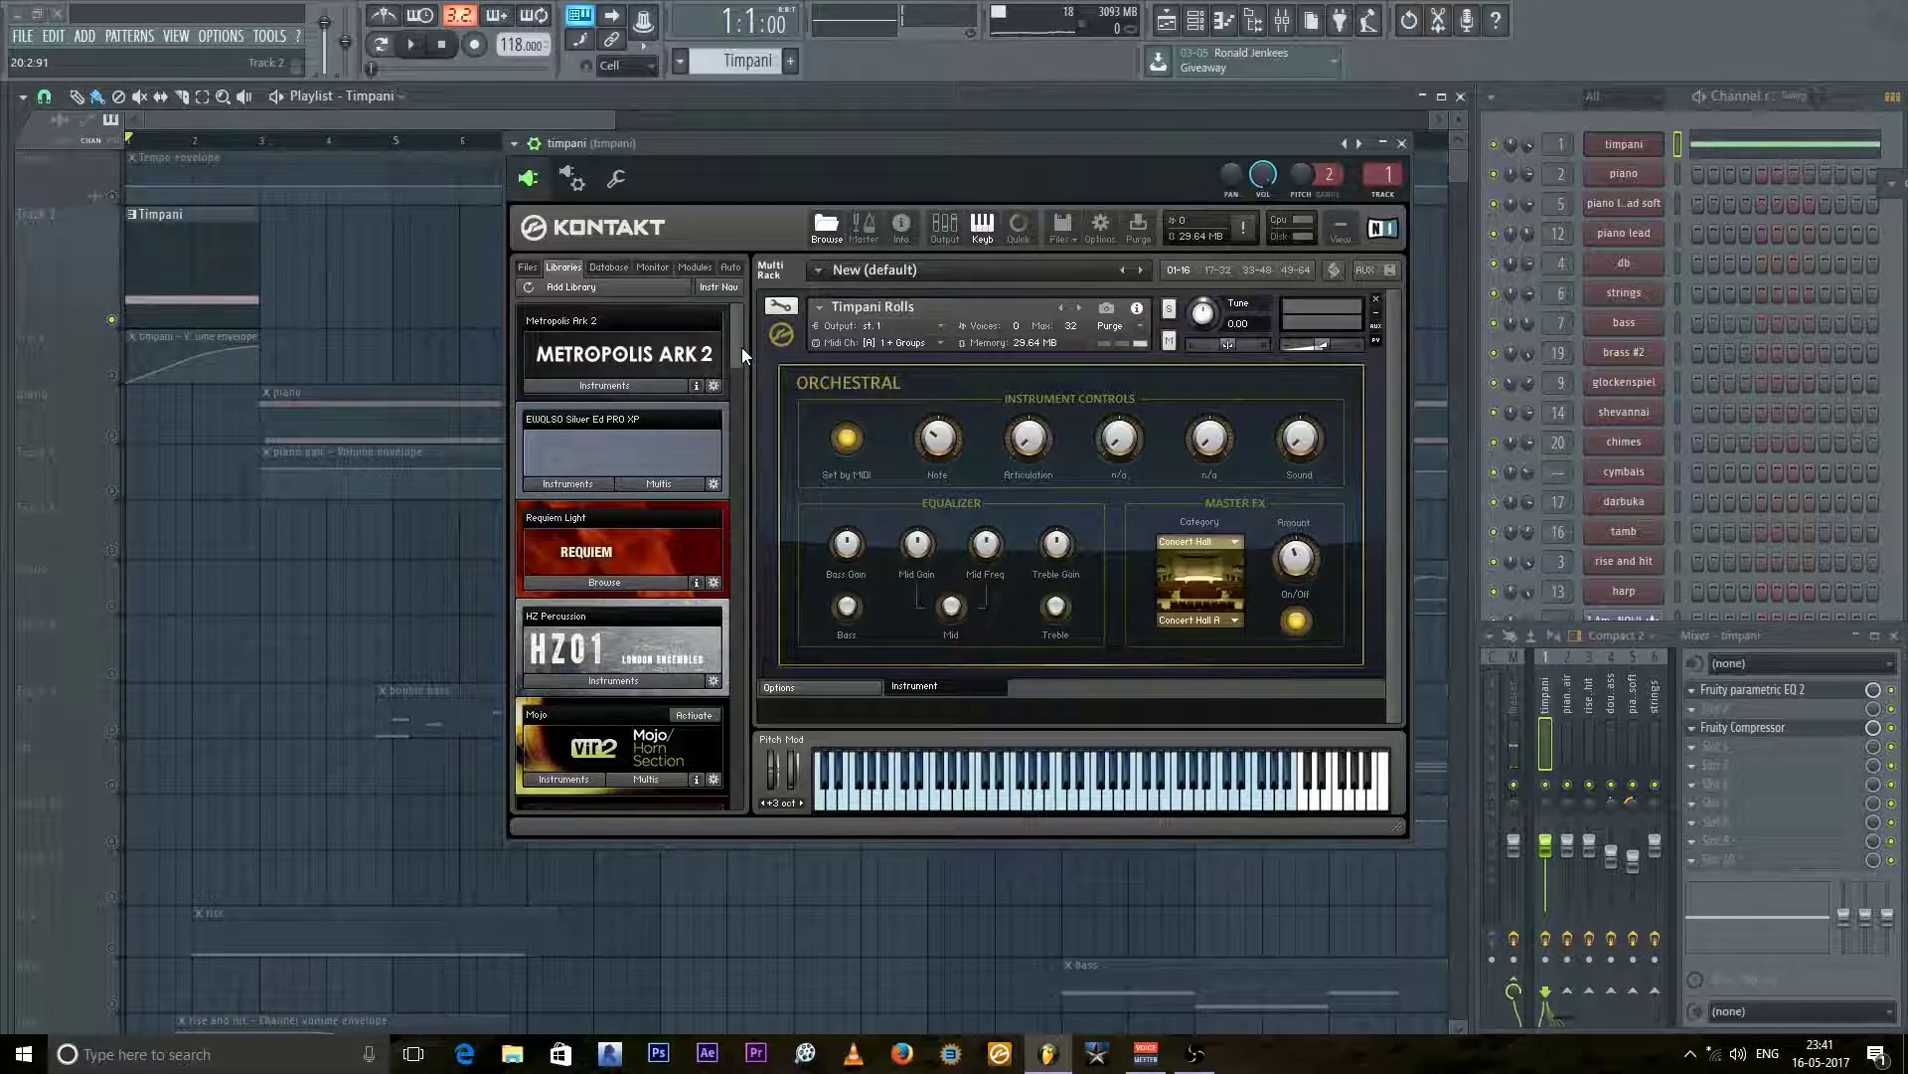
scroll(742, 348, down, 1)
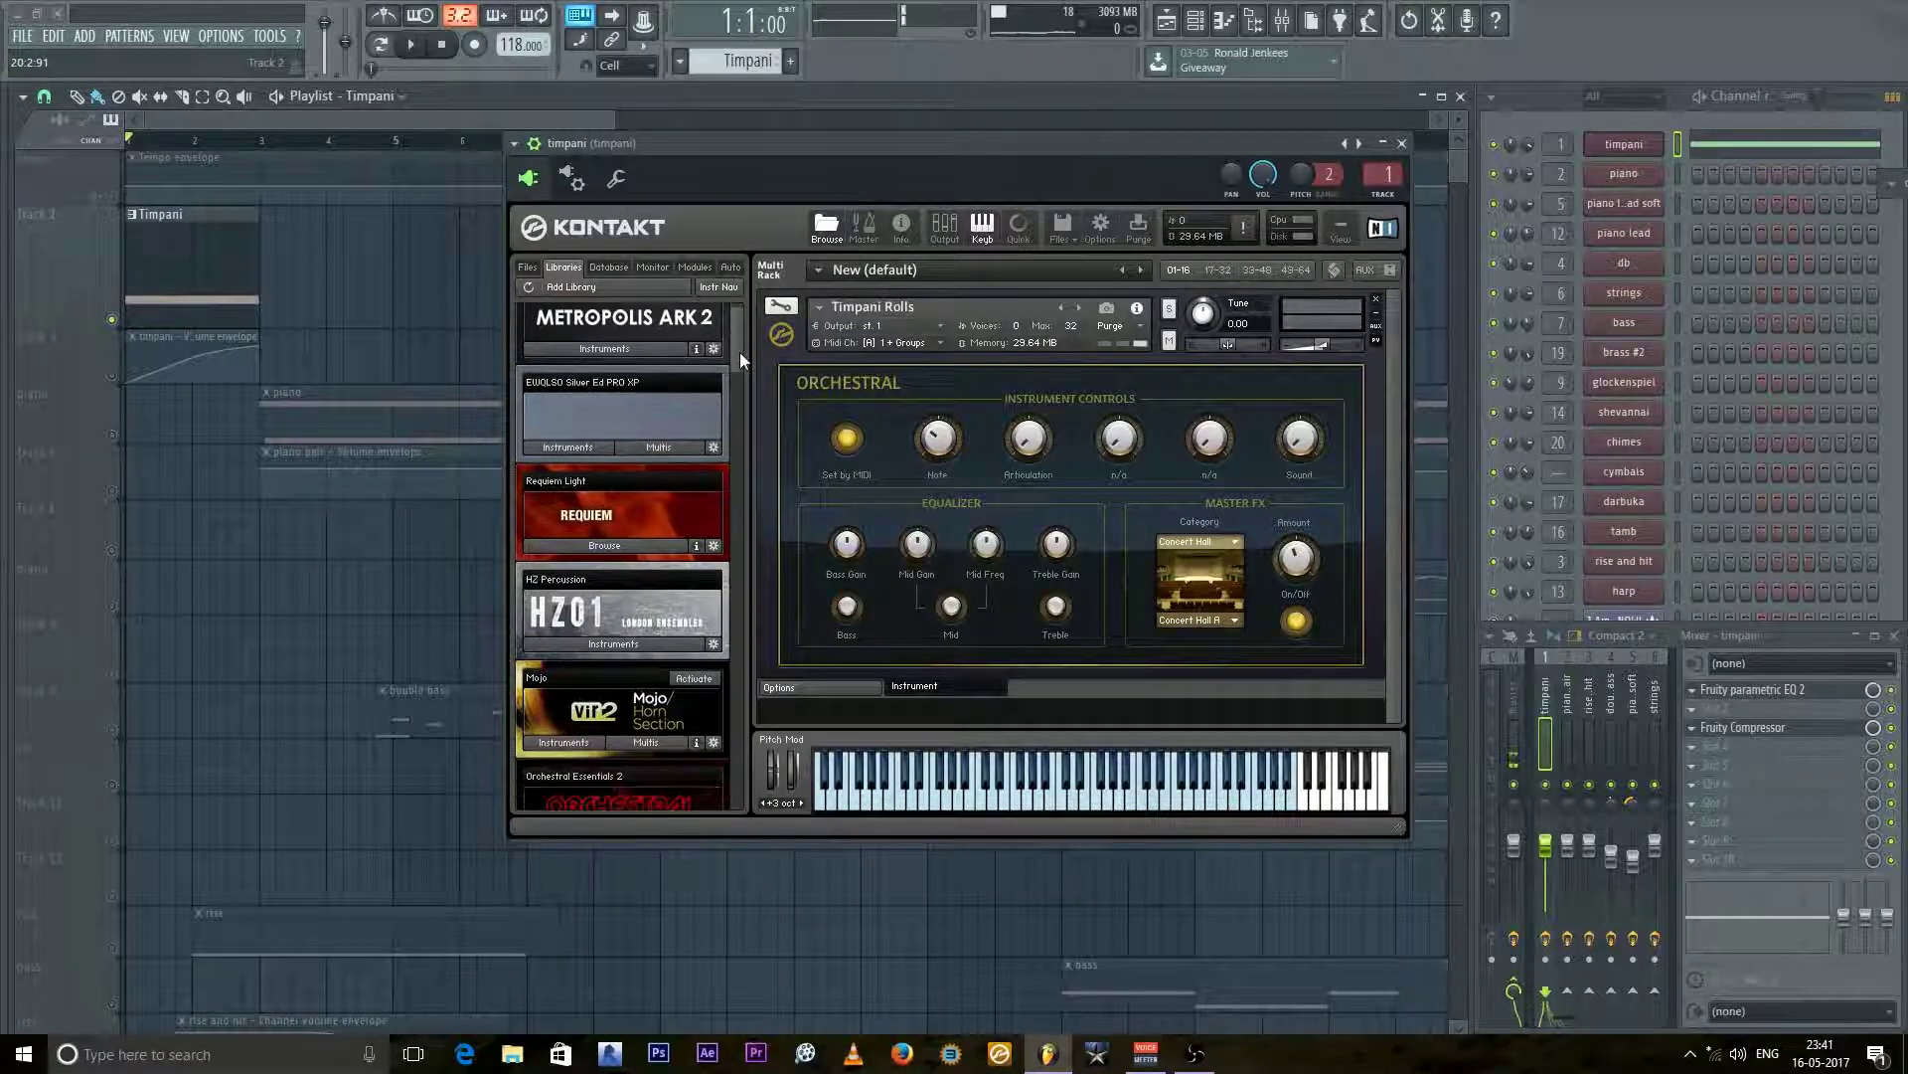
scroll(739, 352, up, 1)
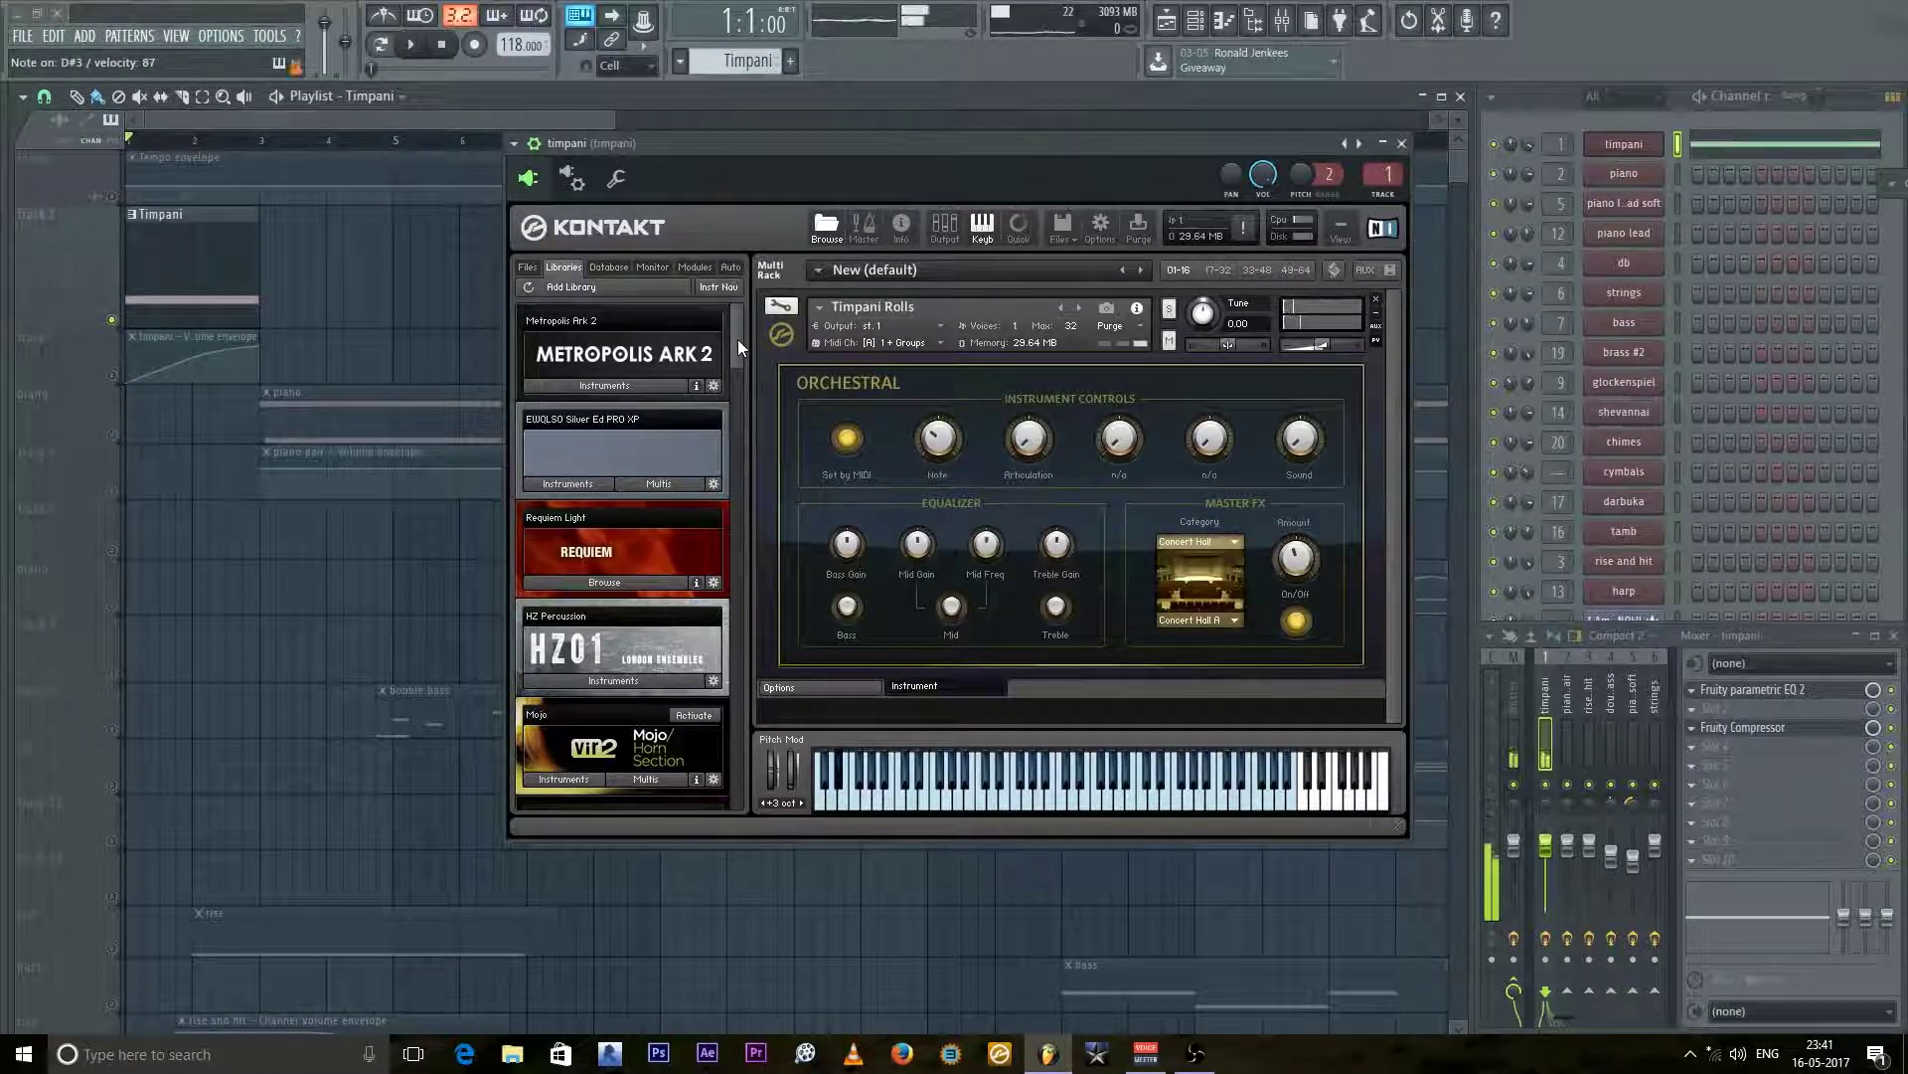
key(space)
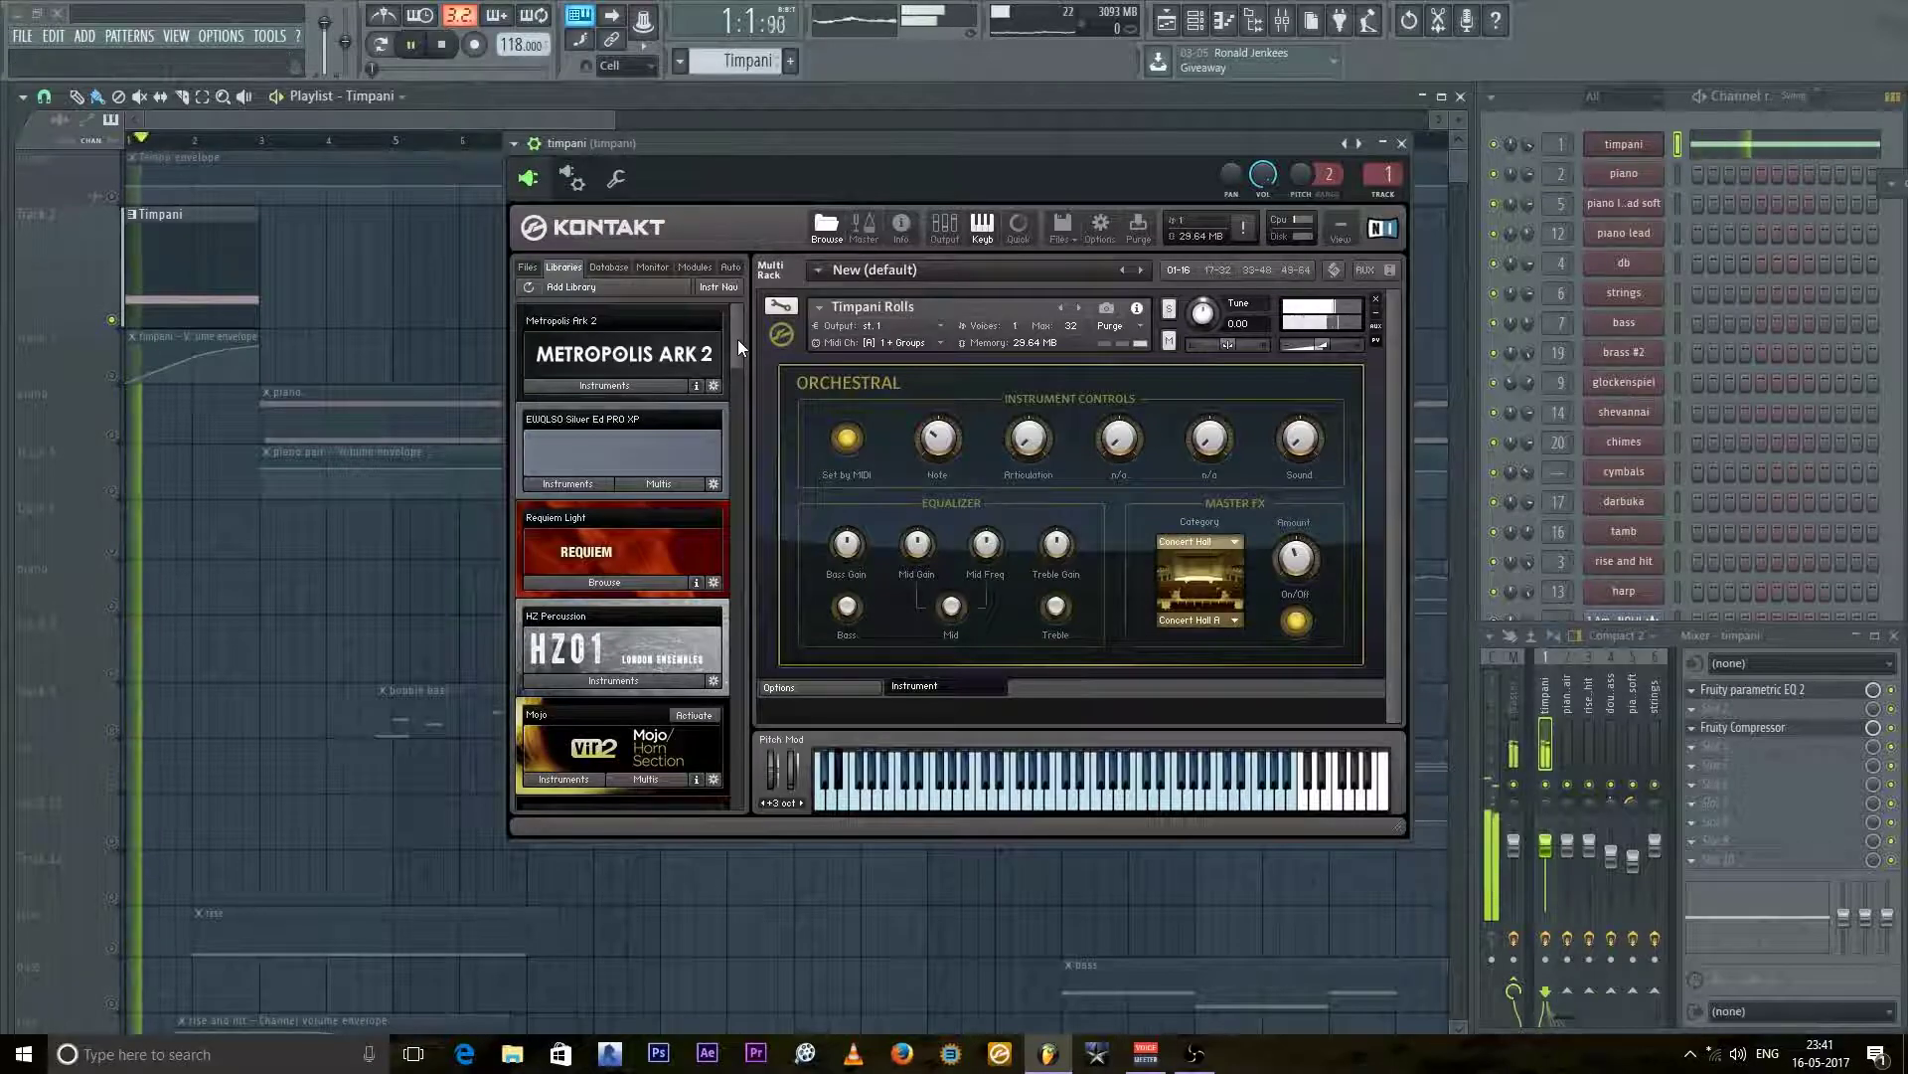
key(space)
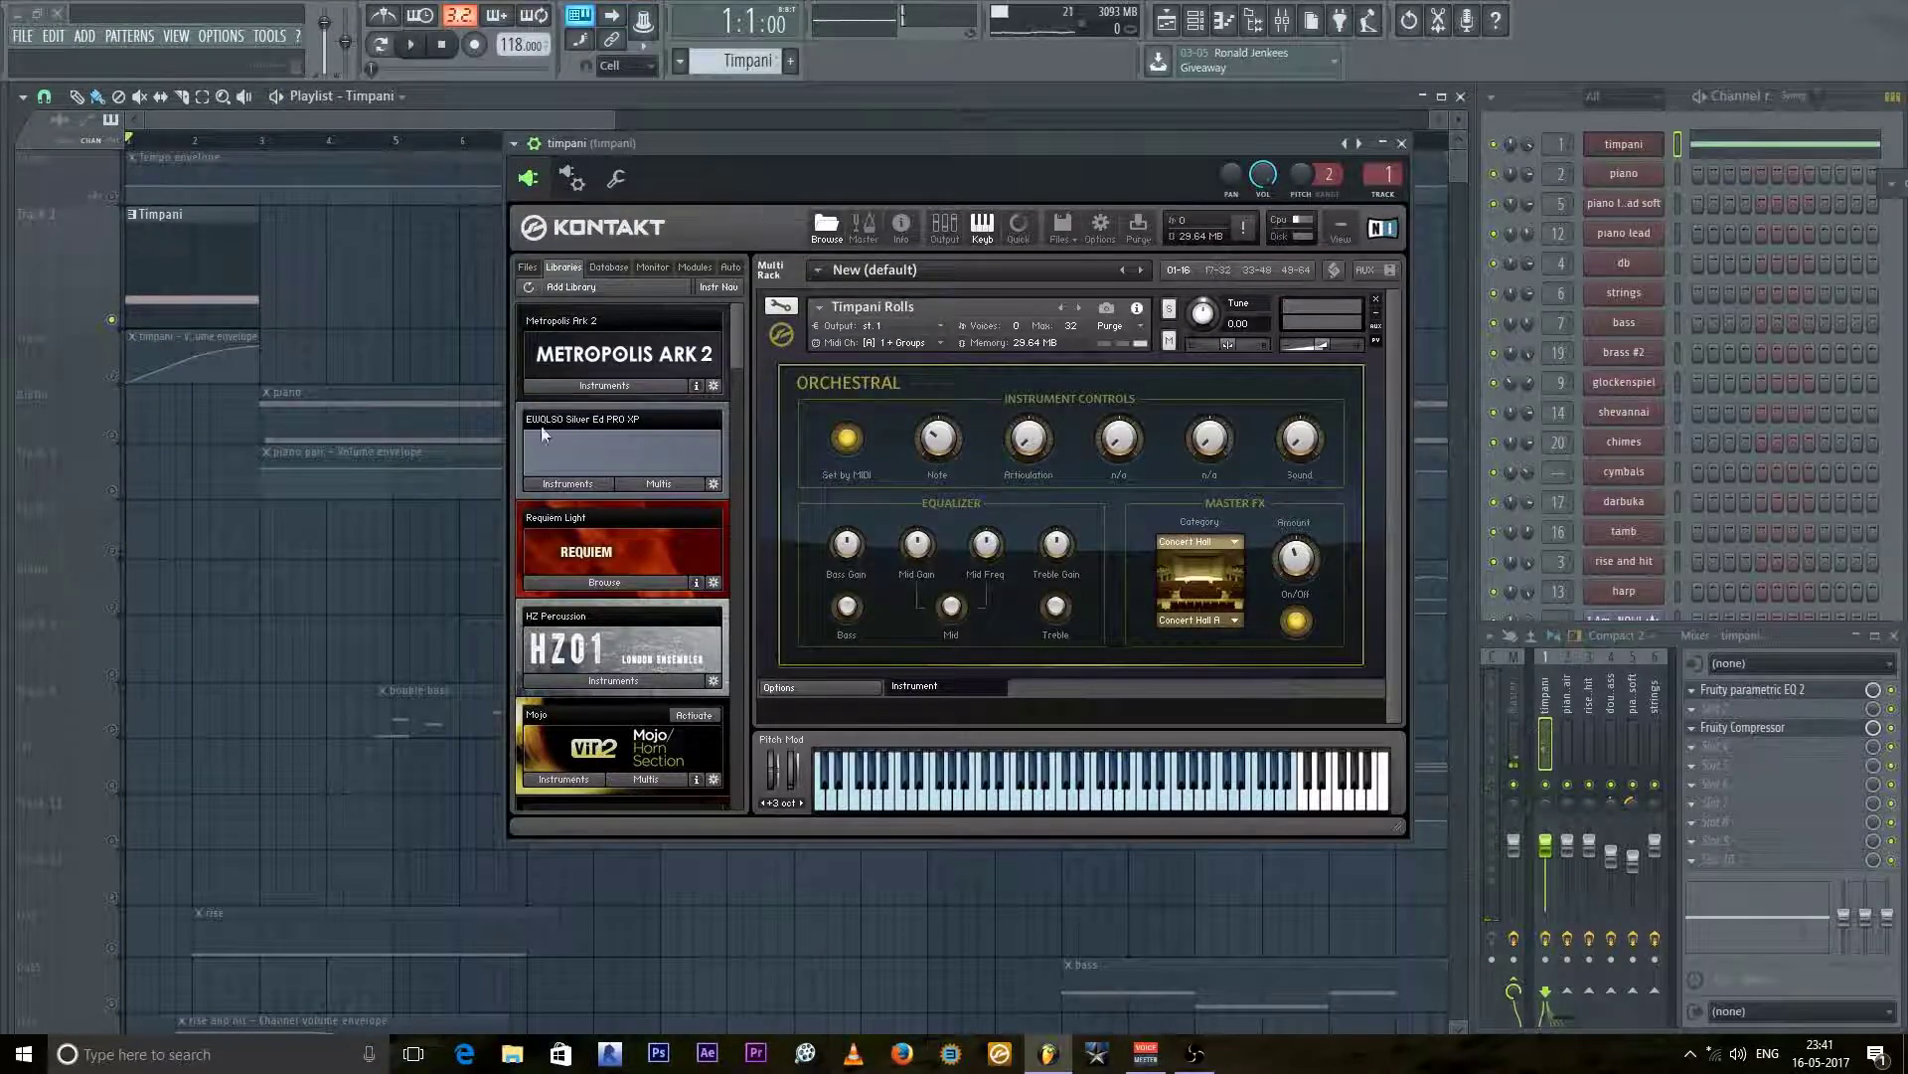
key(space)
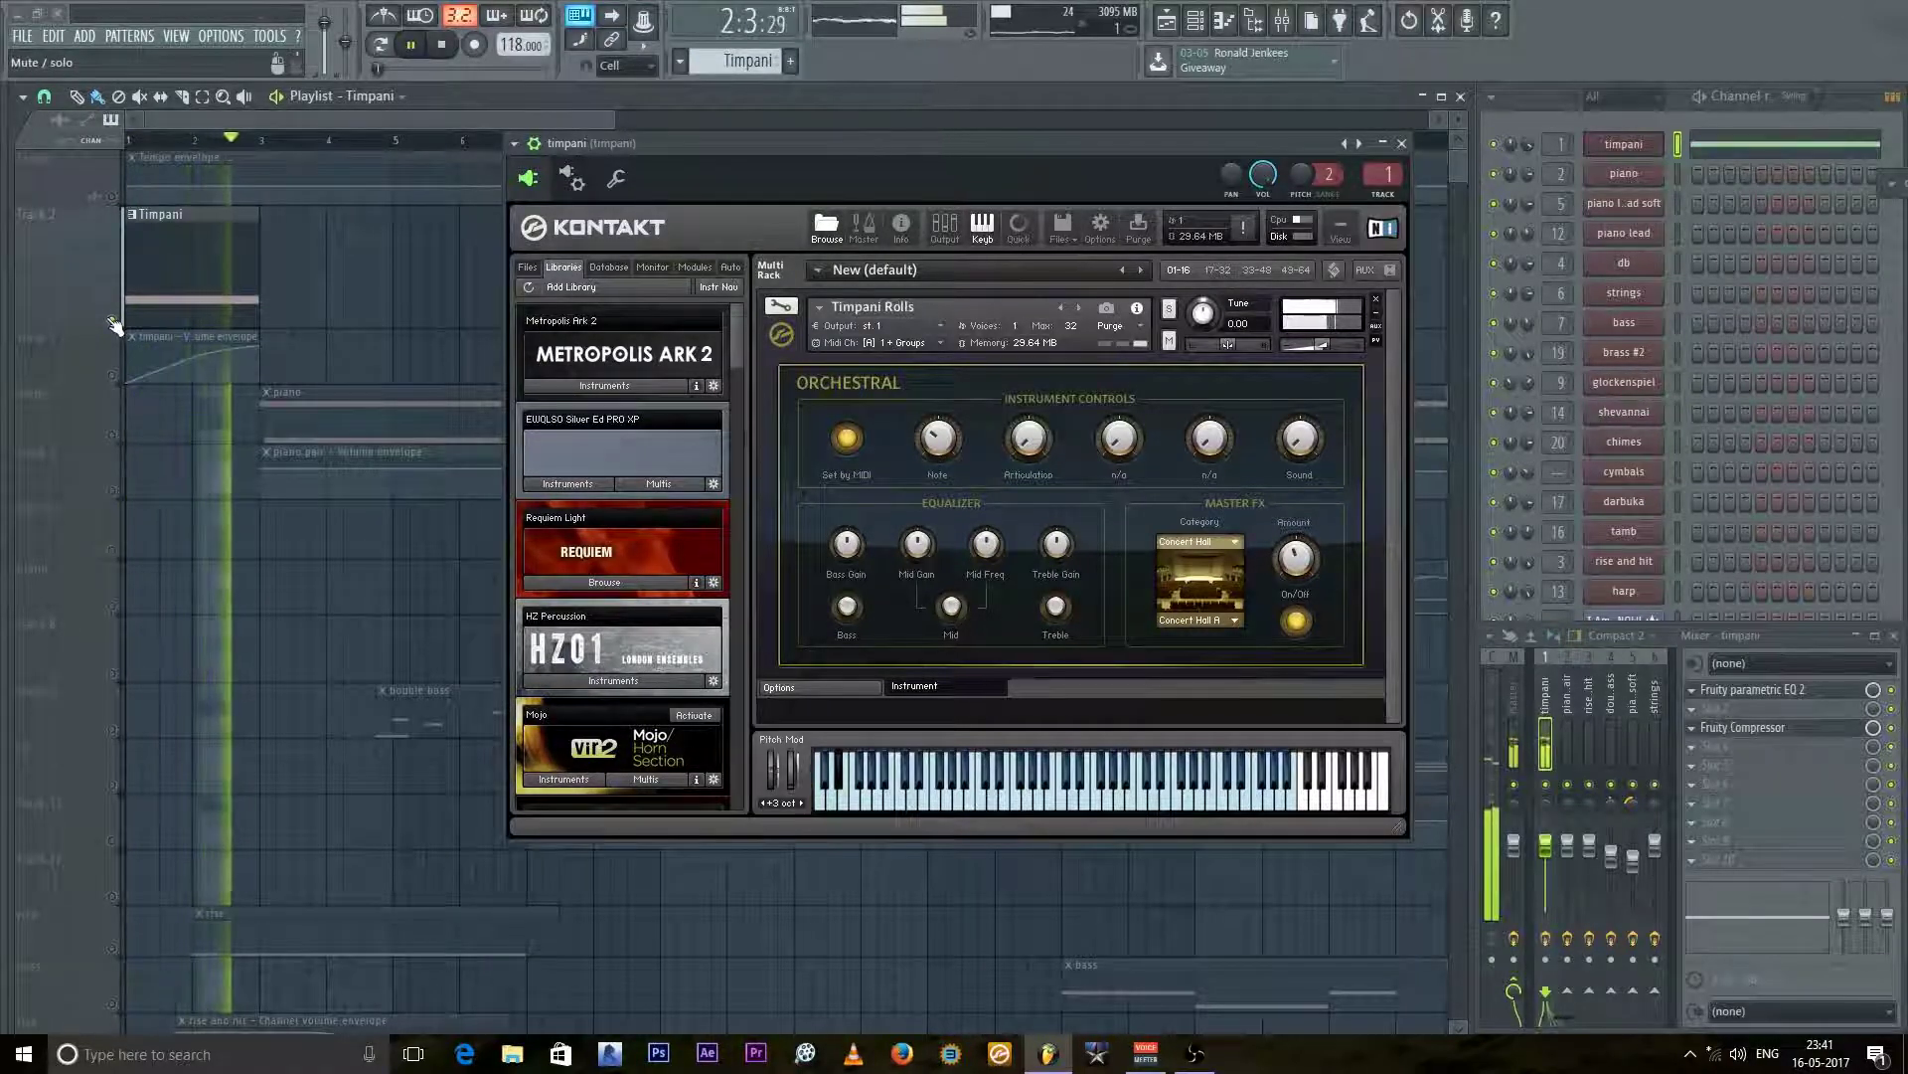
key(space)
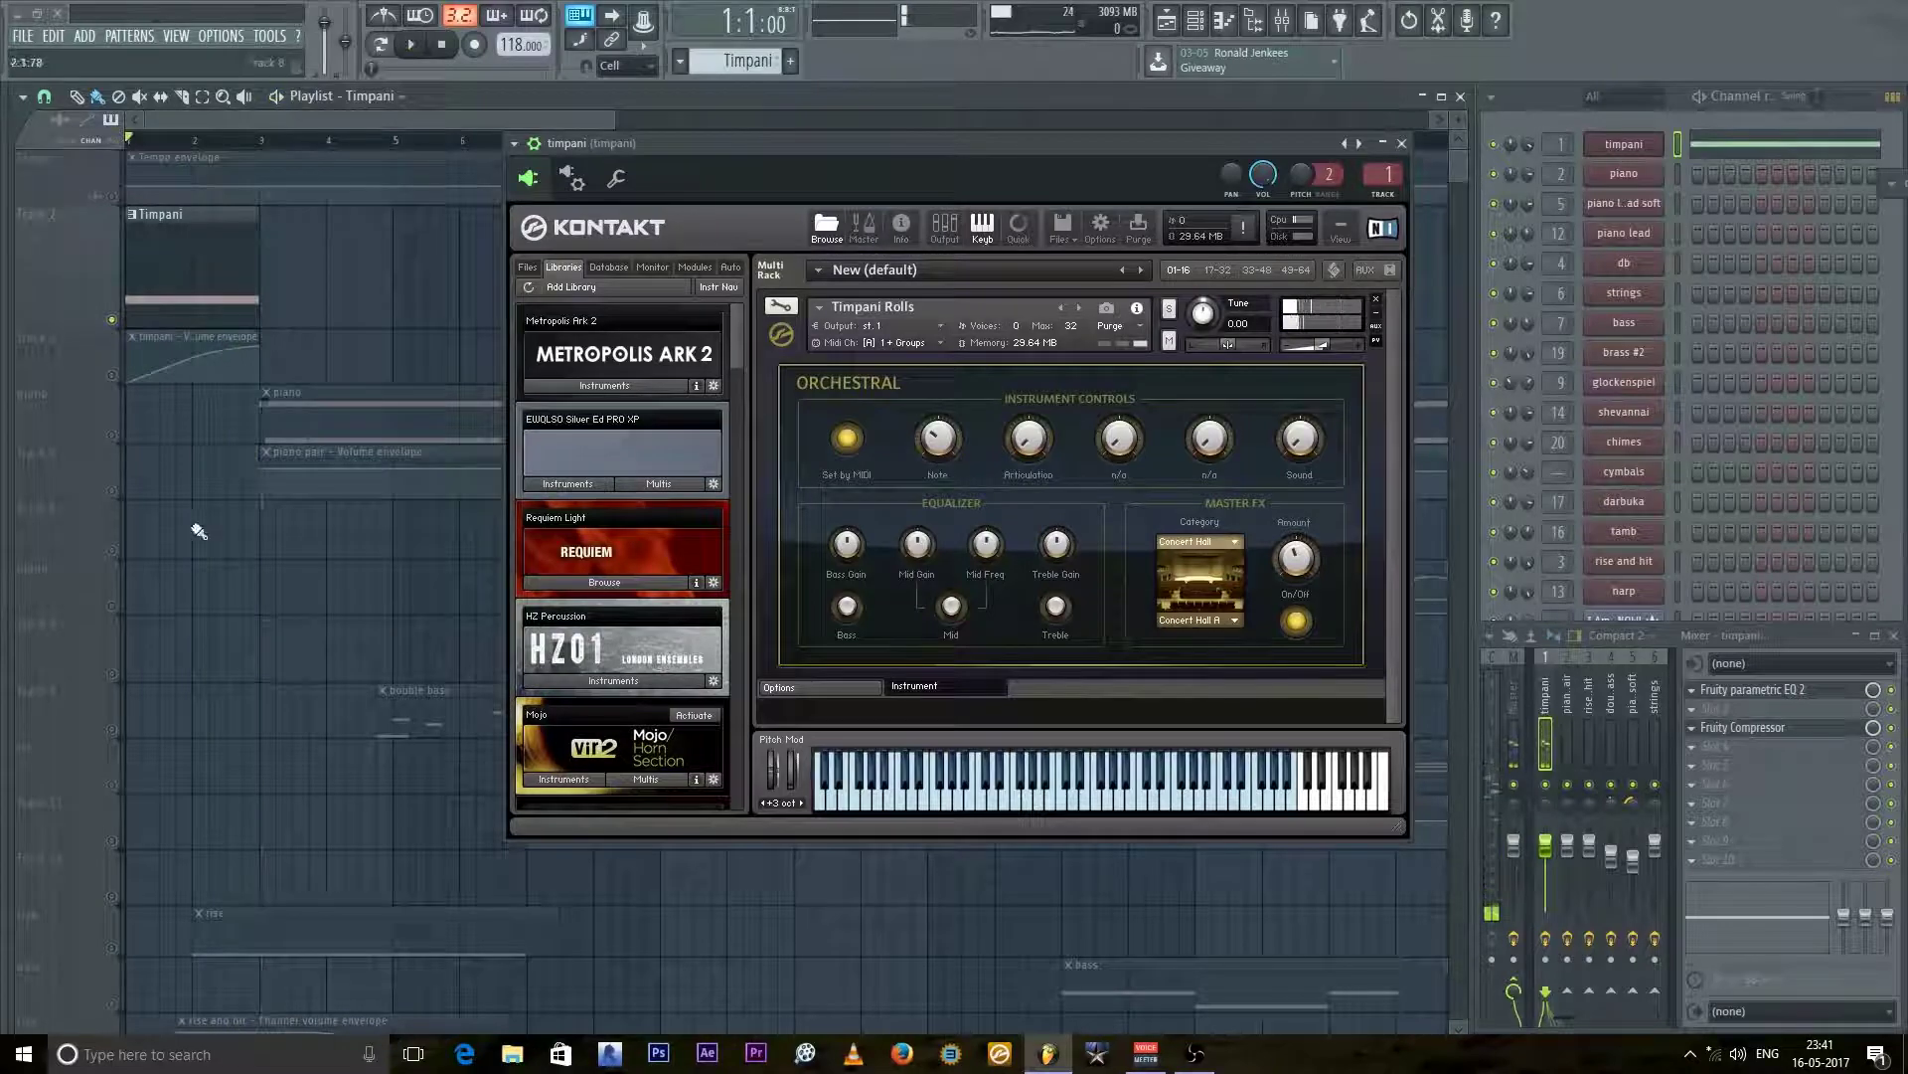
Step: Unsolo the Timpani track, minimize the instrument window and play the opening with all tracks to hear the rise come in
right_click(120, 324)
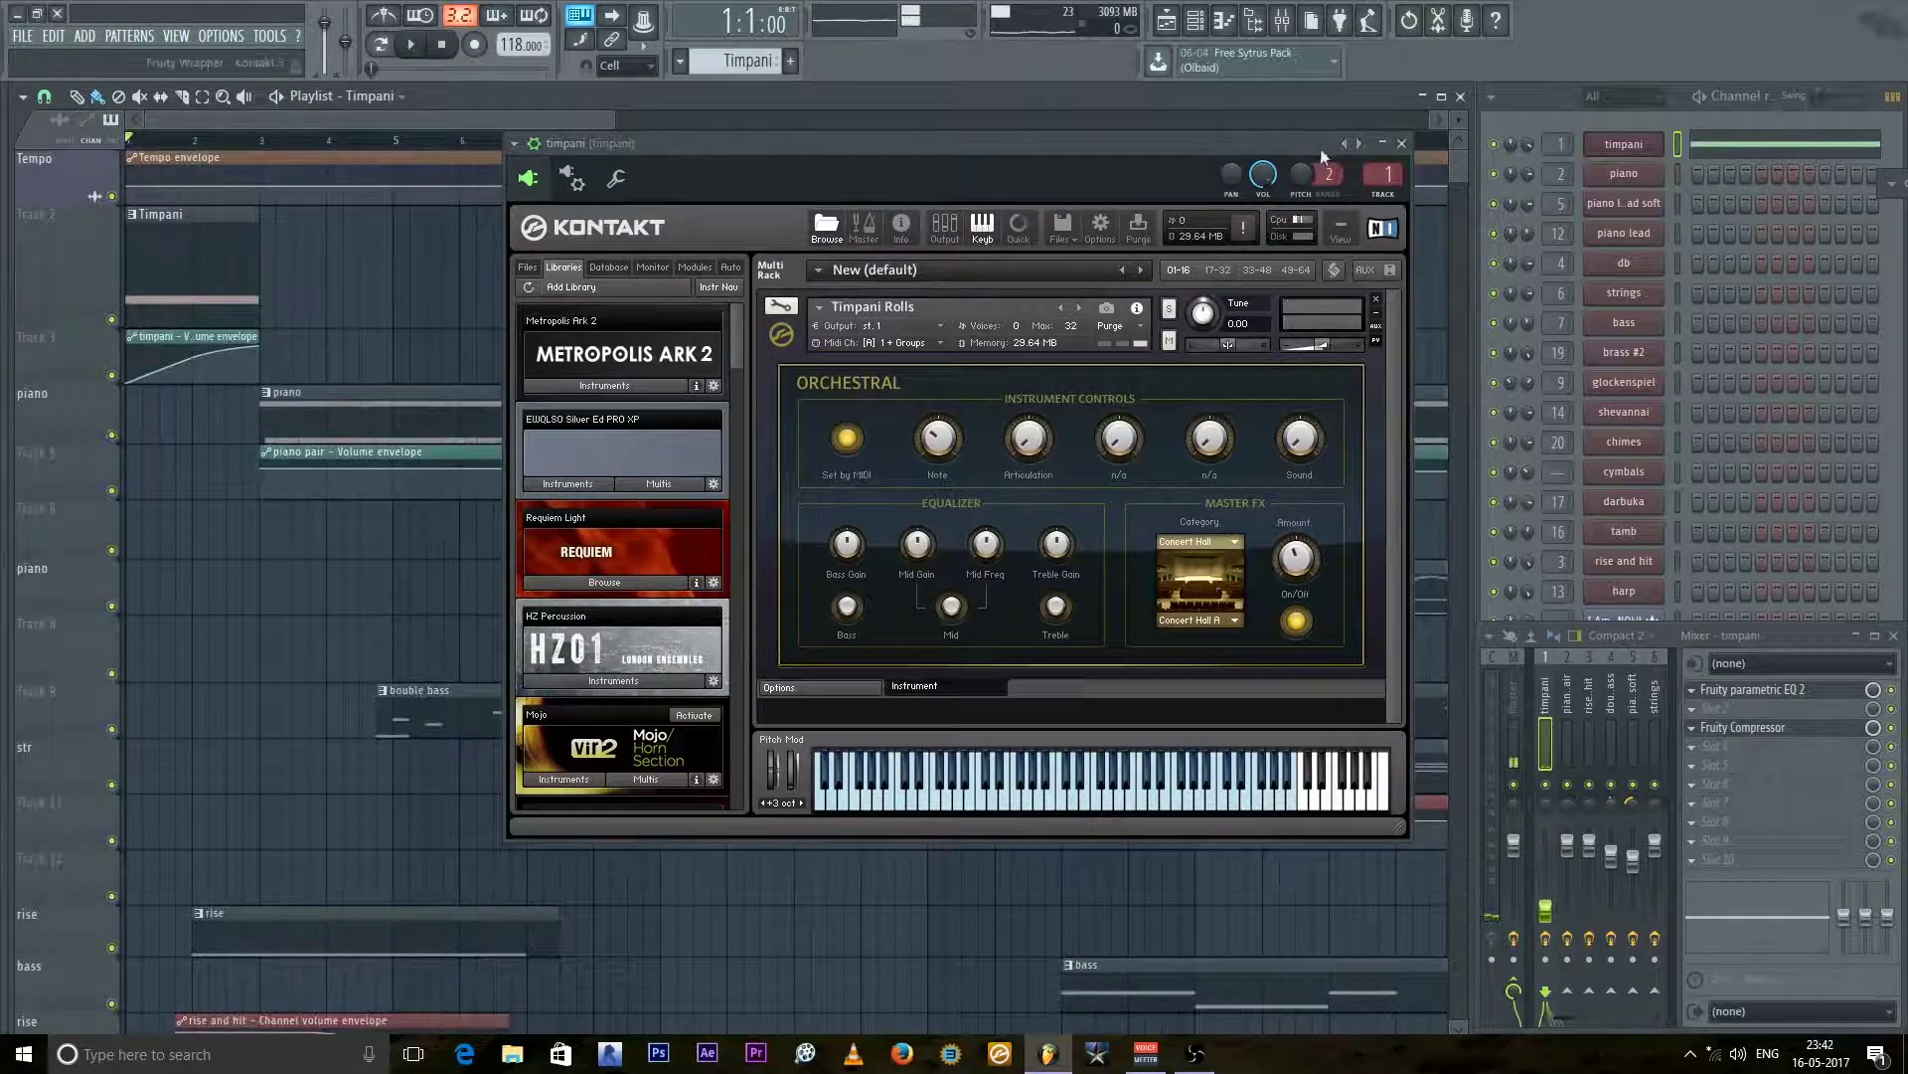
click(1383, 142)
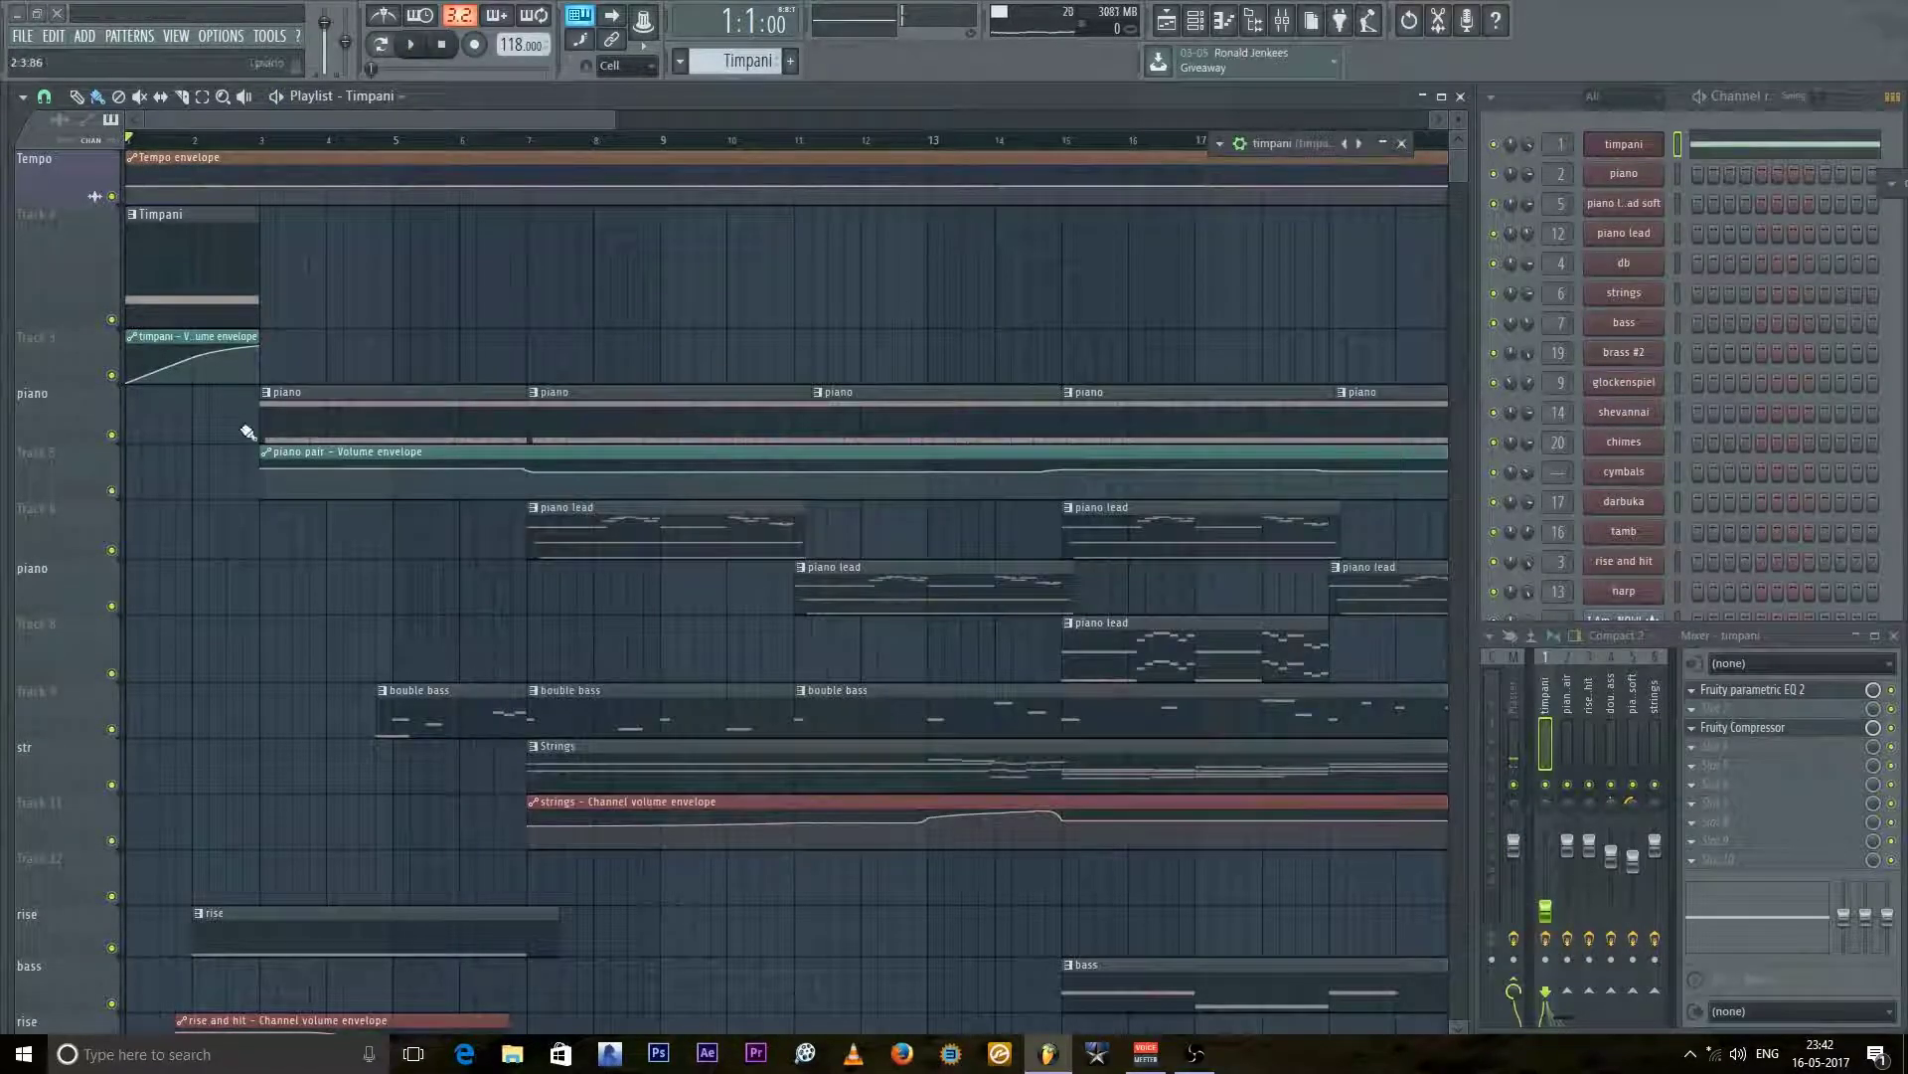
key(space)
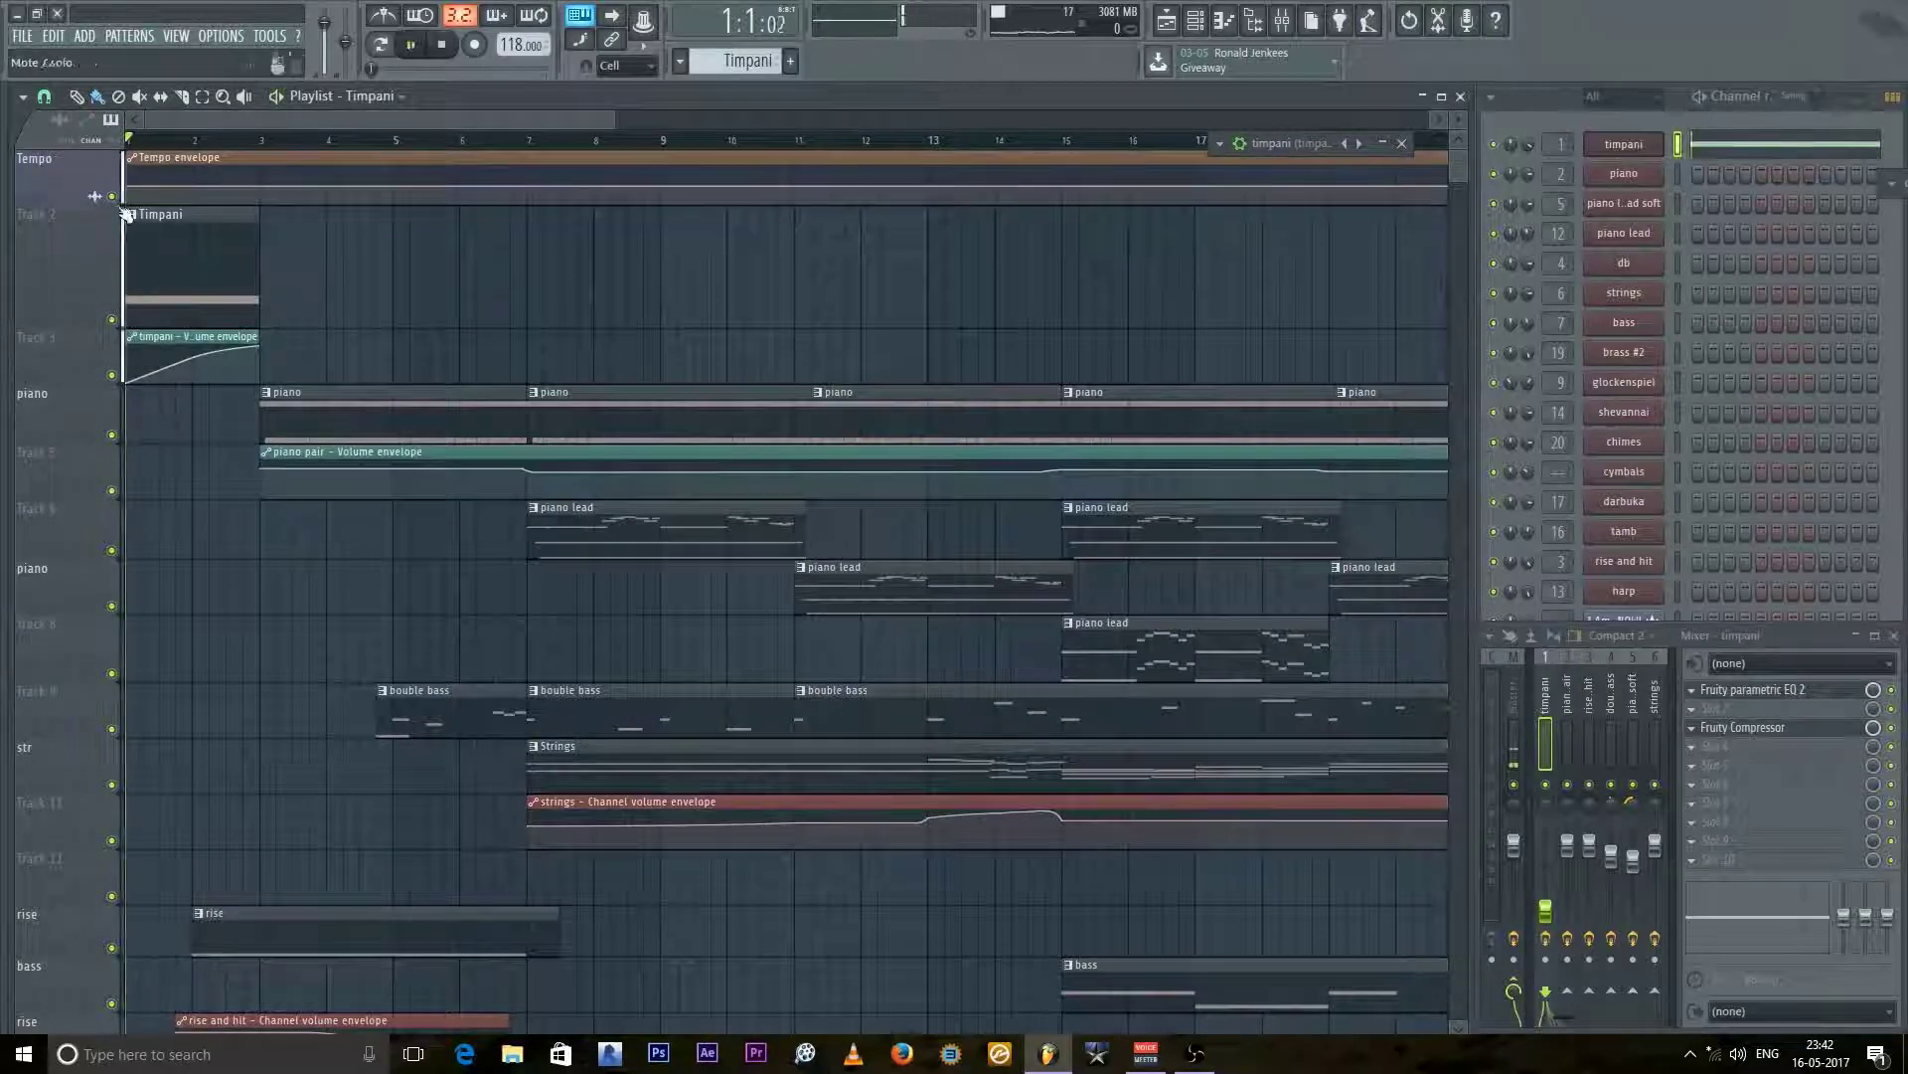
scroll(168, 318, down, 5)
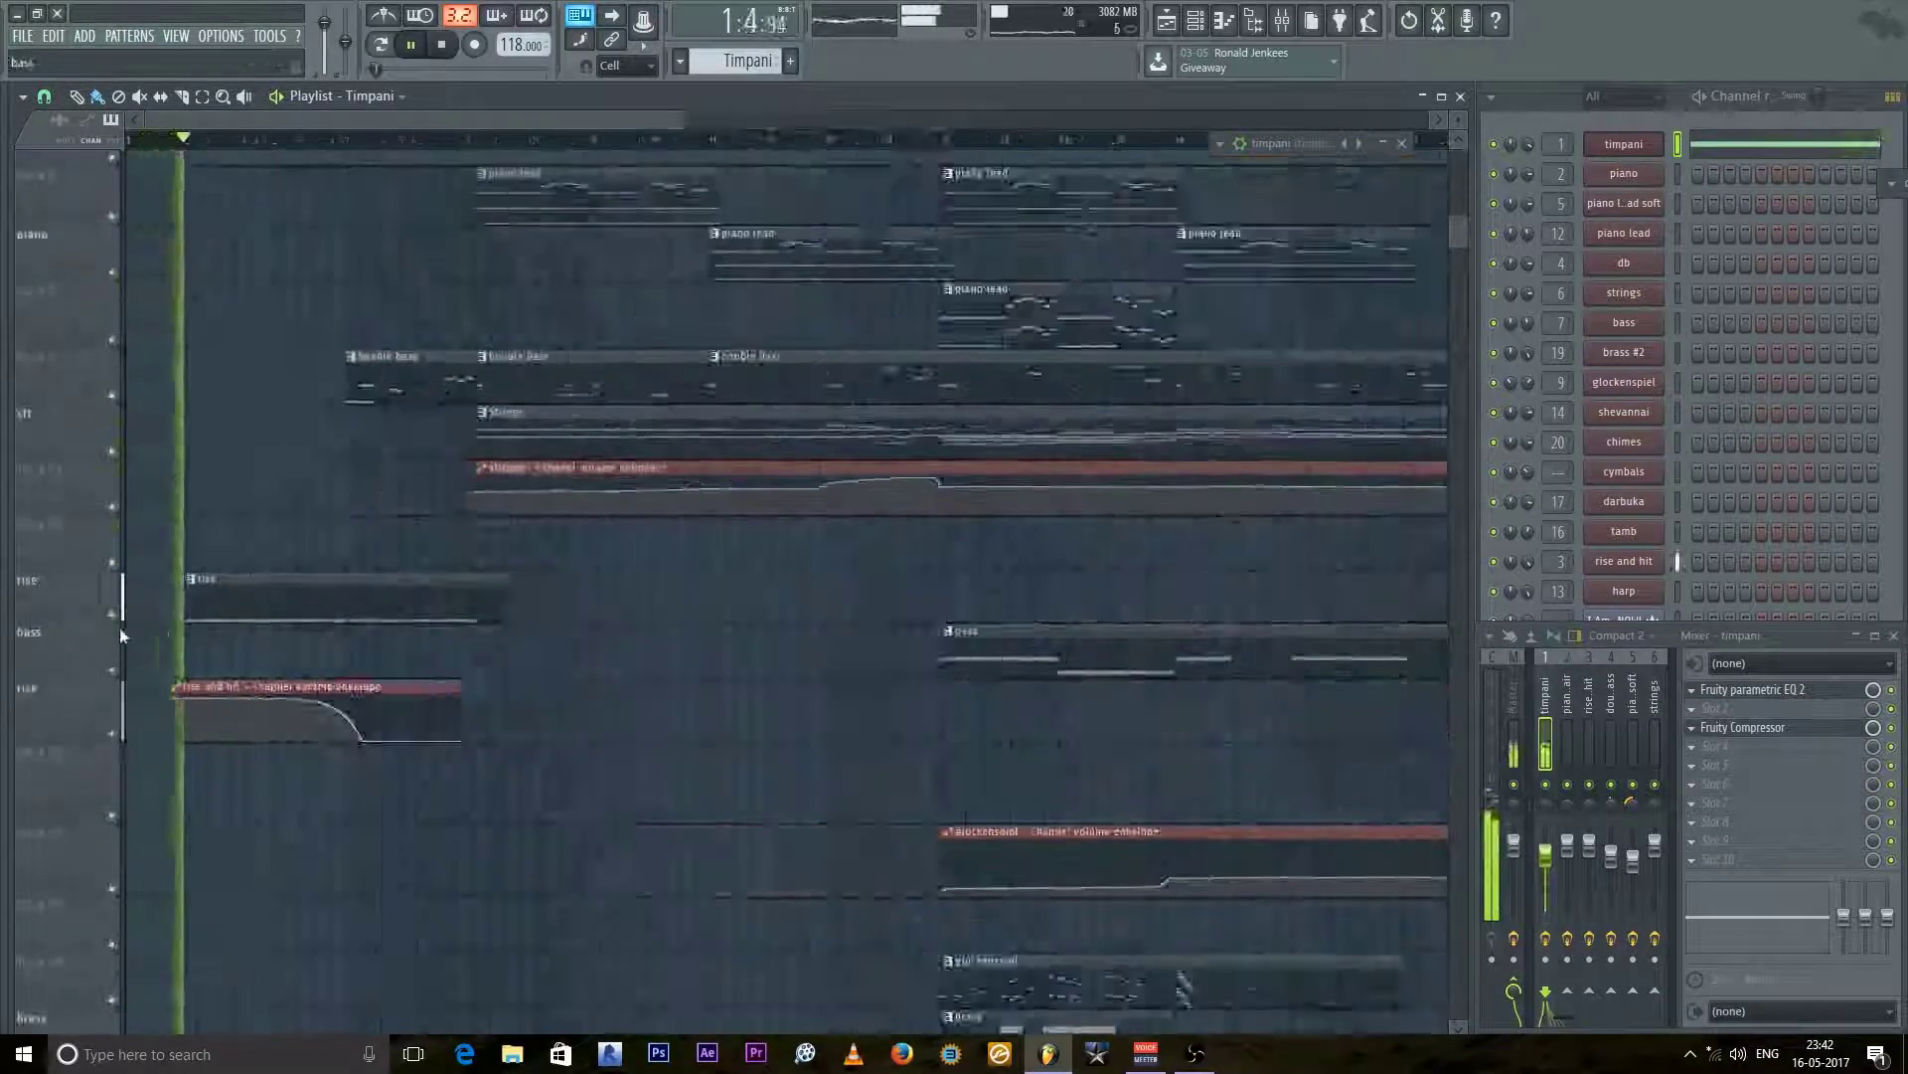
scroll(179, 628, down, 1)
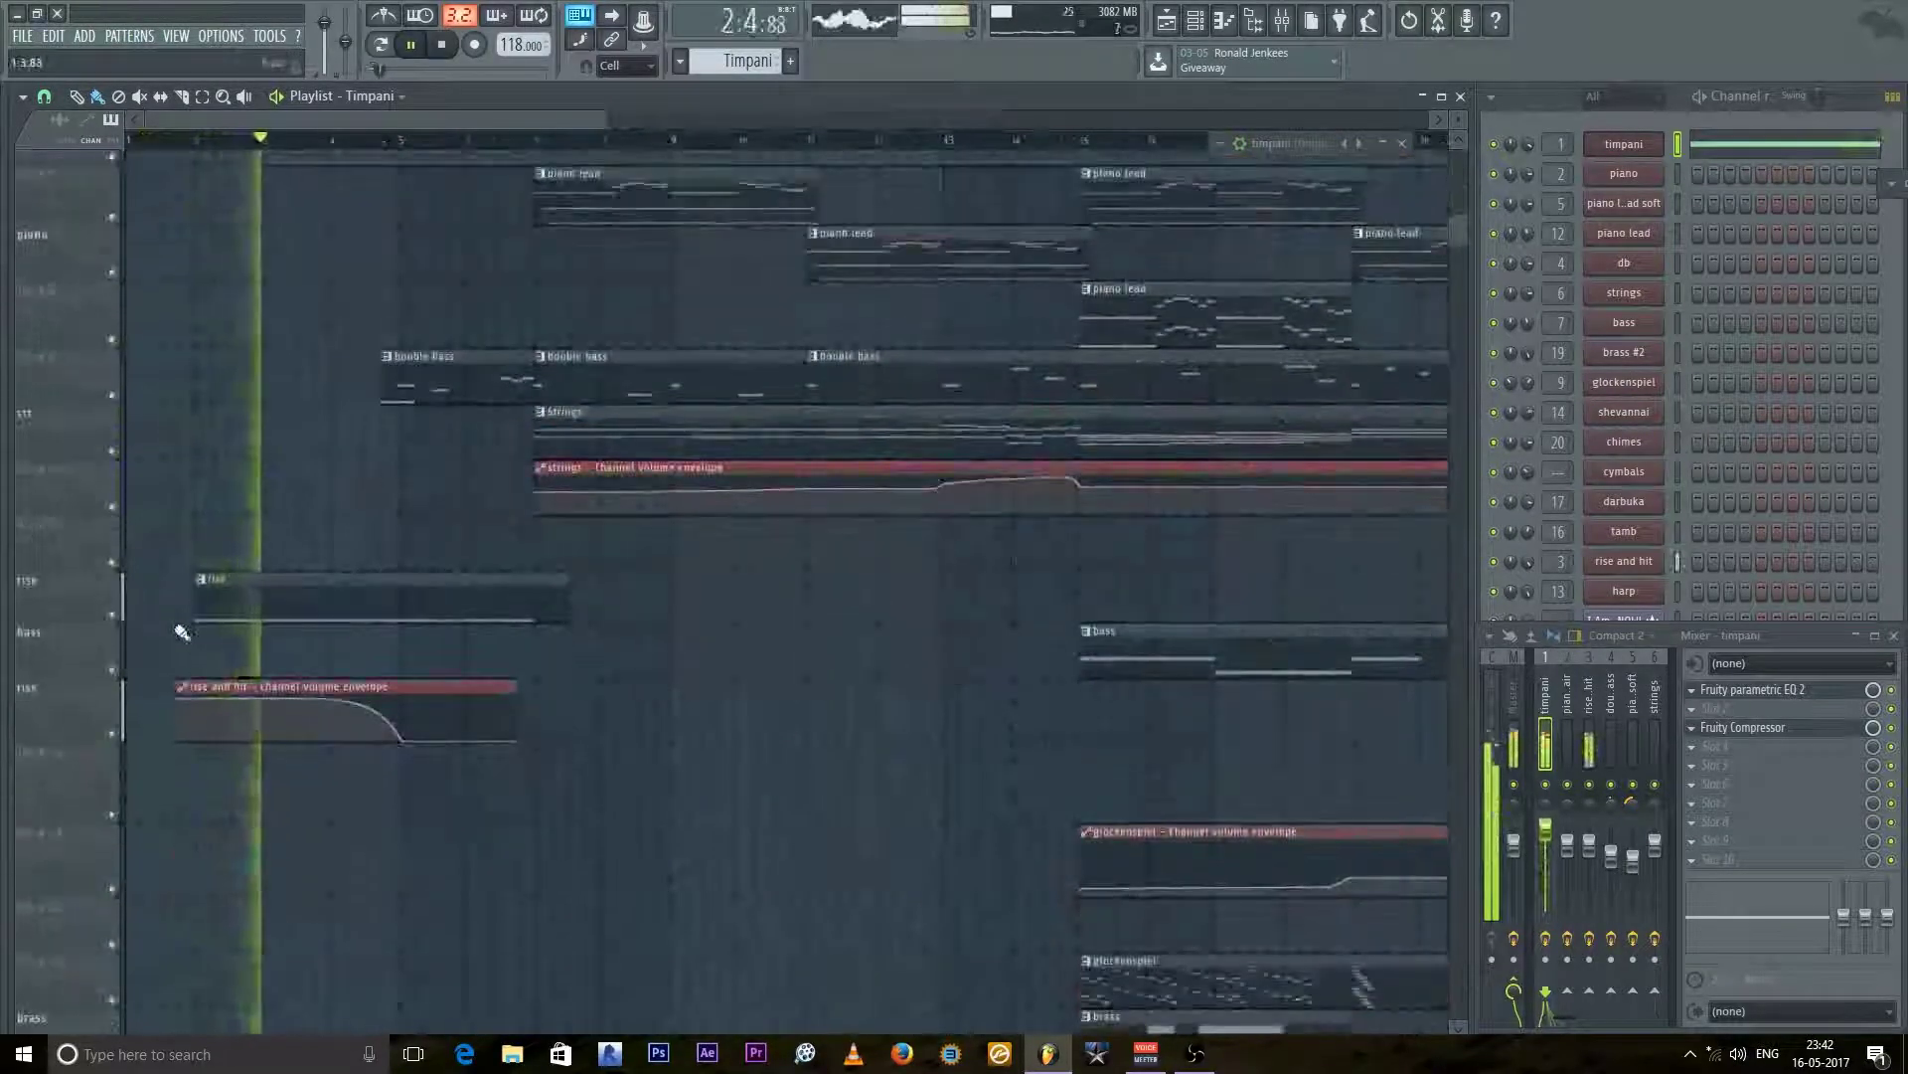
scroll(137, 587, down, 3)
key(space)
Step: With only the rise track soloed, audition the rise clip from beat 3 of bar 1
scroll(149, 457, up, 3)
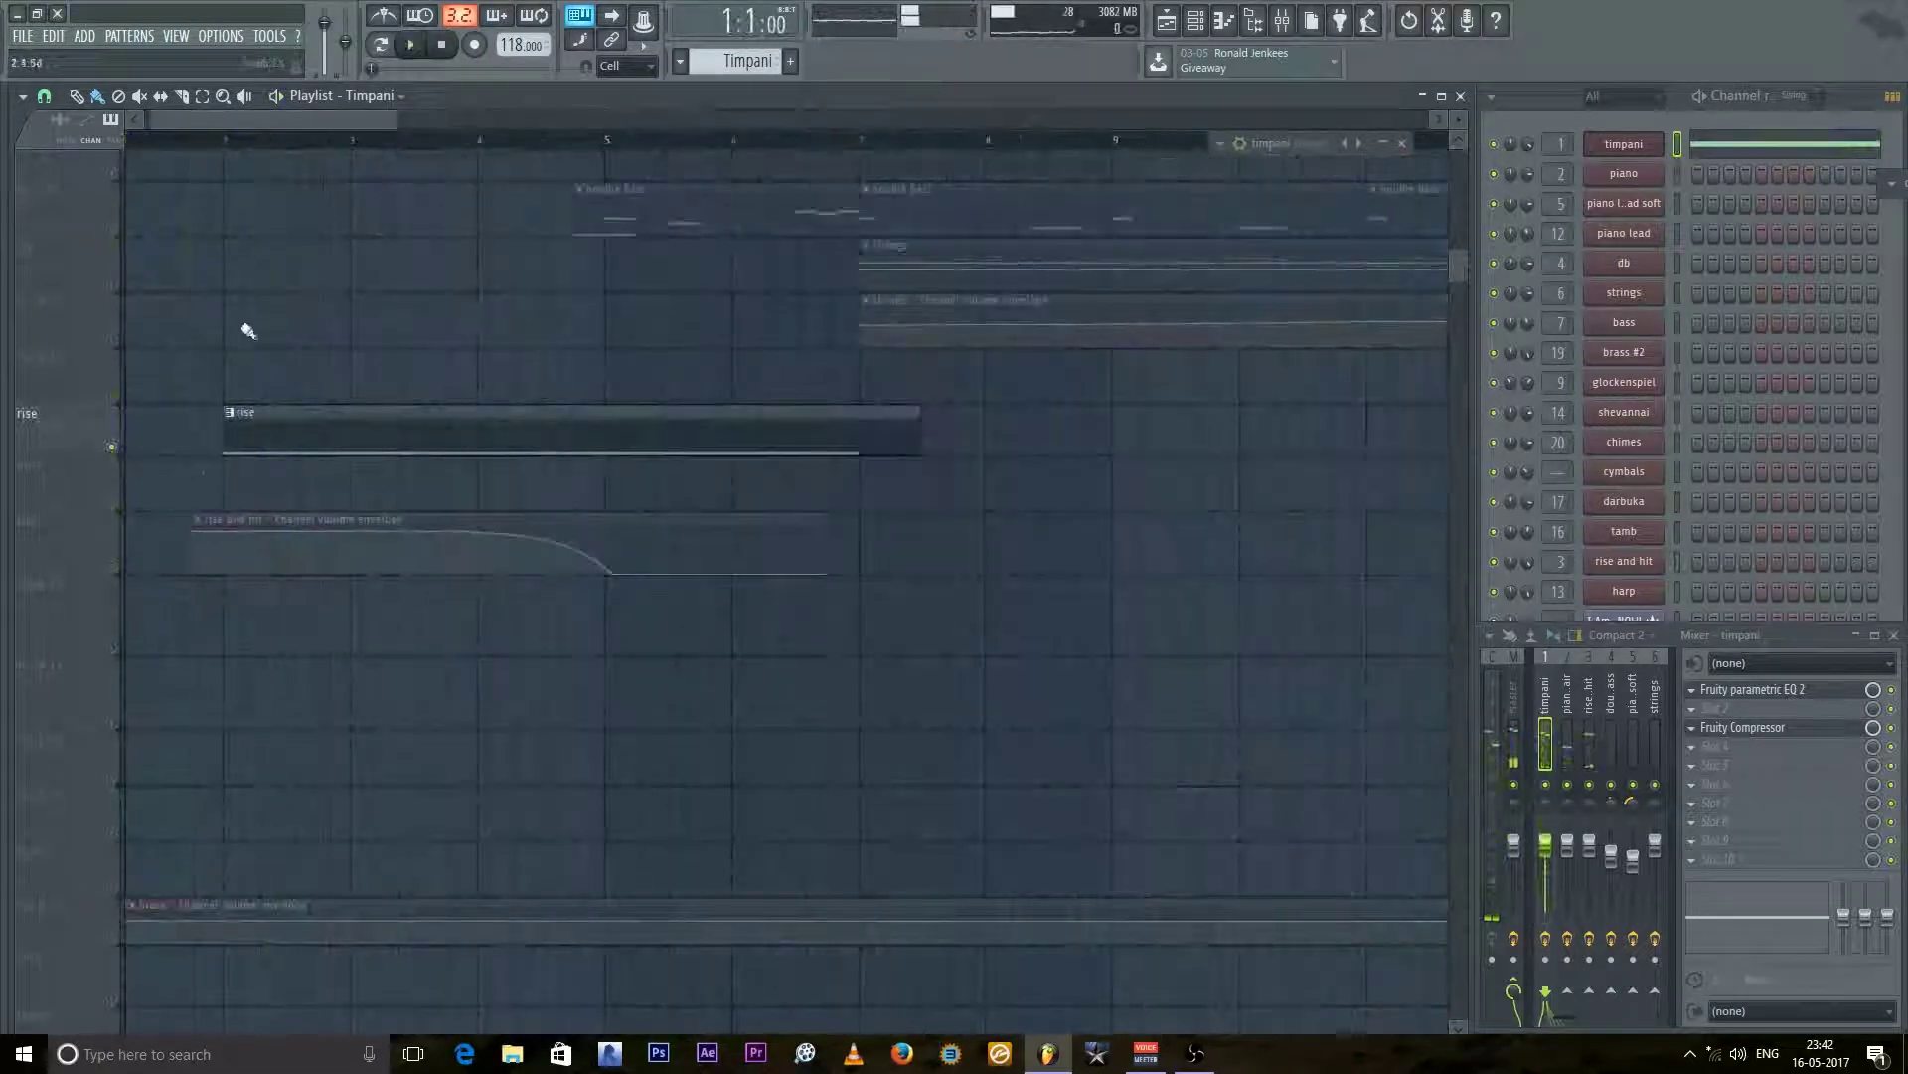
click(169, 141)
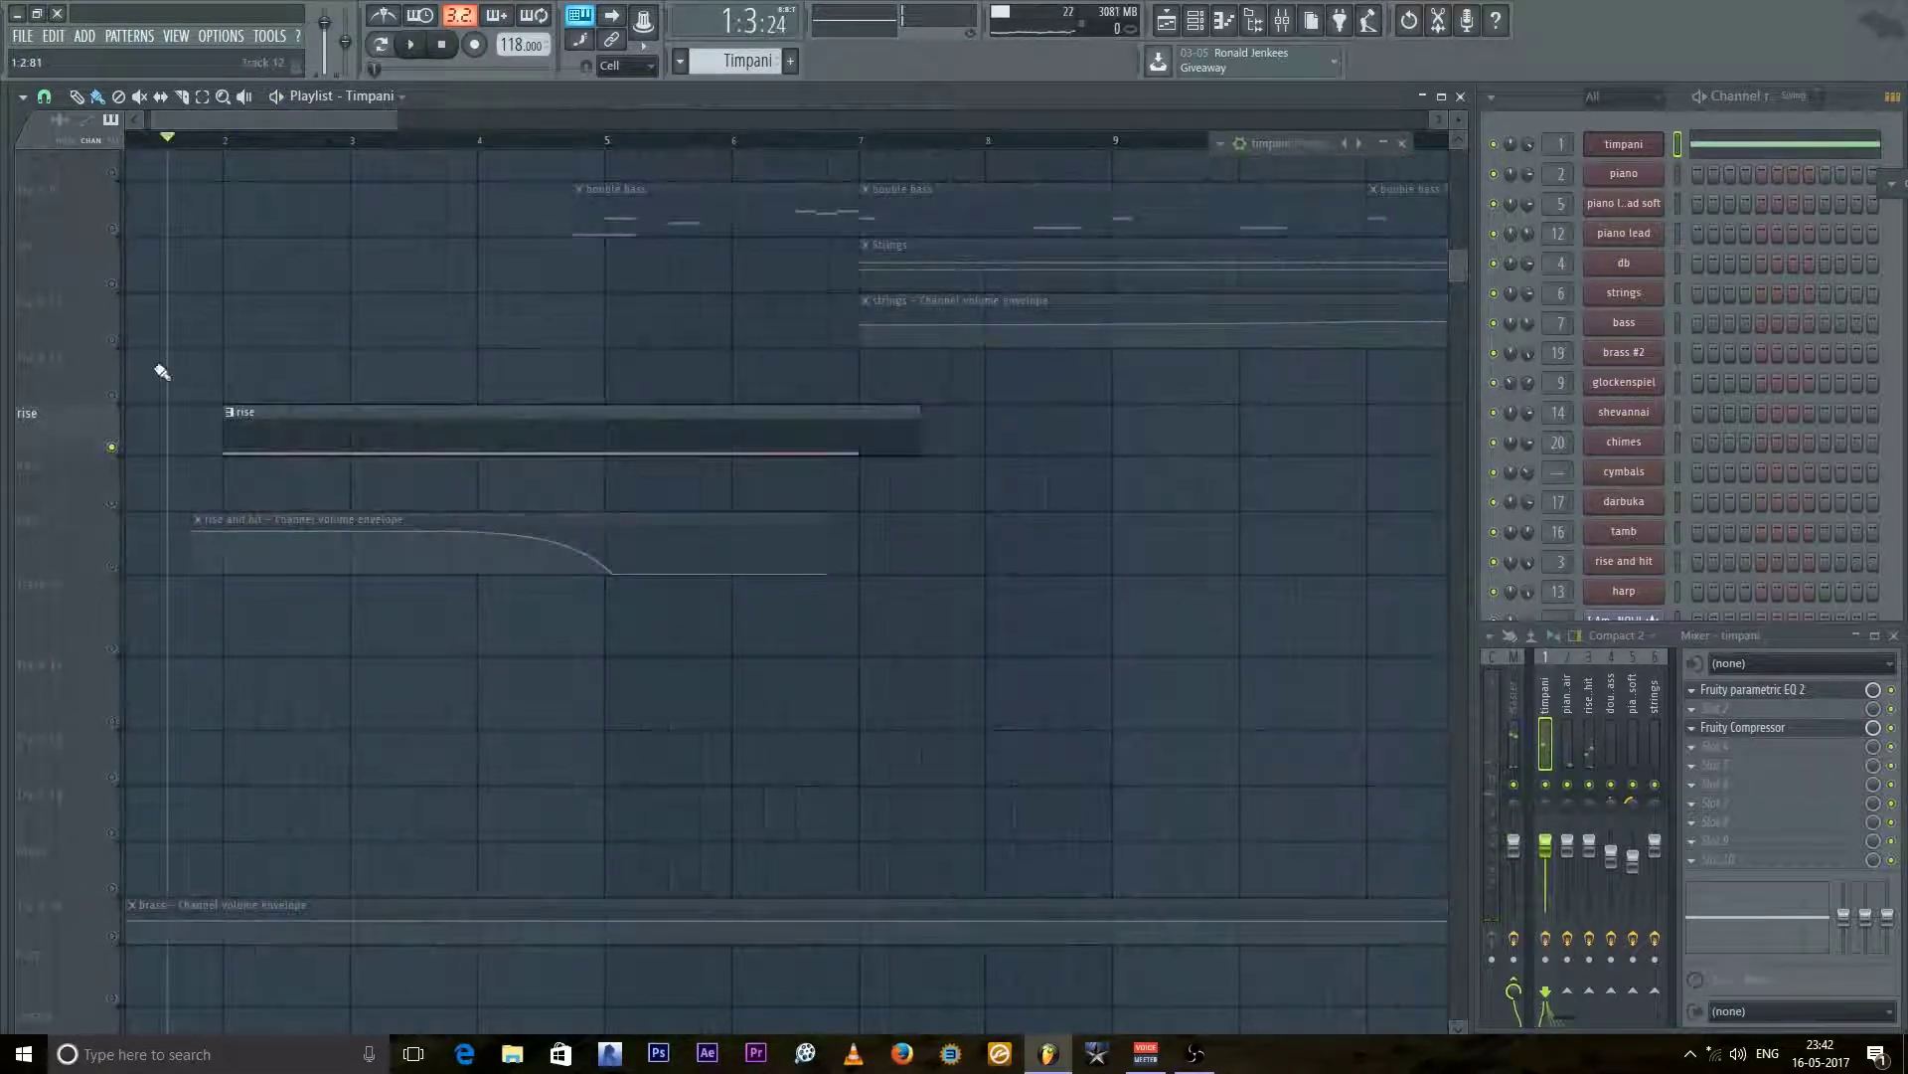
key(space)
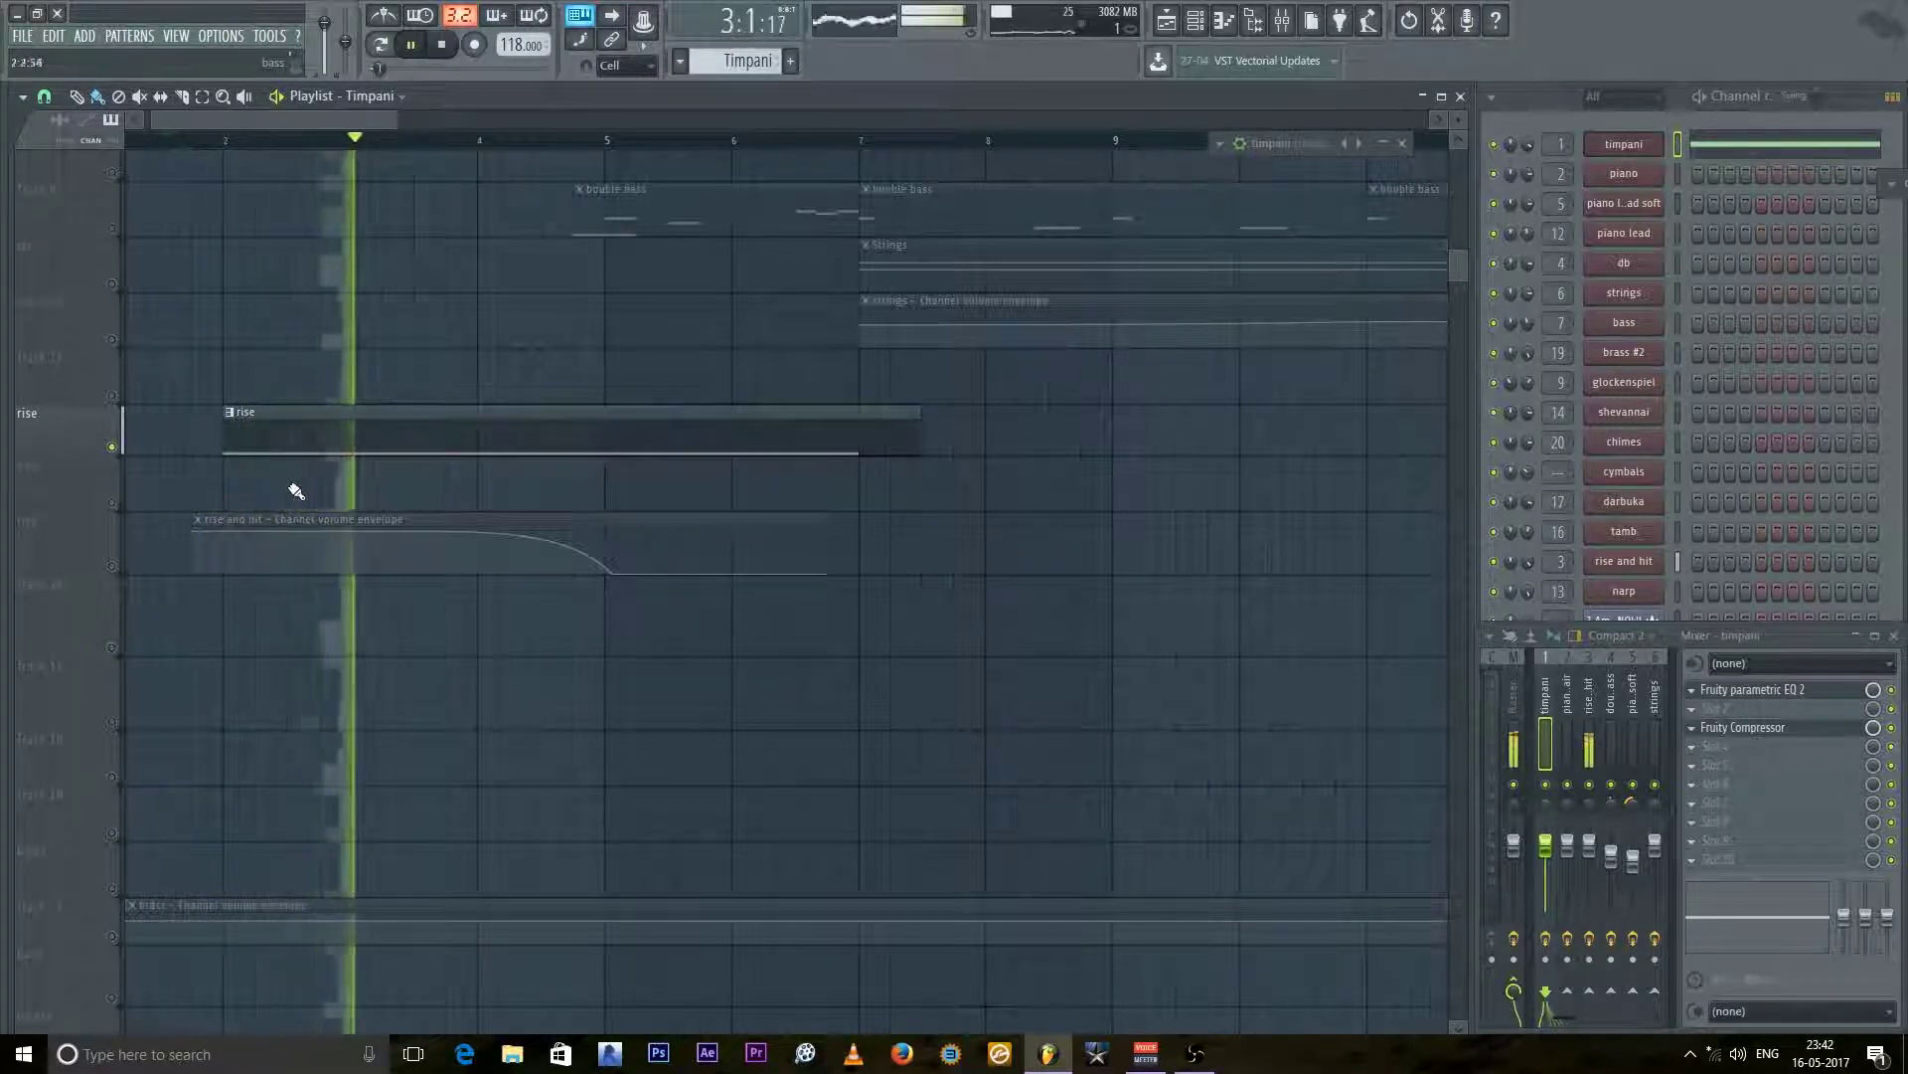
scroll(298, 491, up, 3)
key(space)
Step: Select the rise pattern and examine the Rise & Hit instrument's Big Drums 1 patch and its sound layers
click(339, 746)
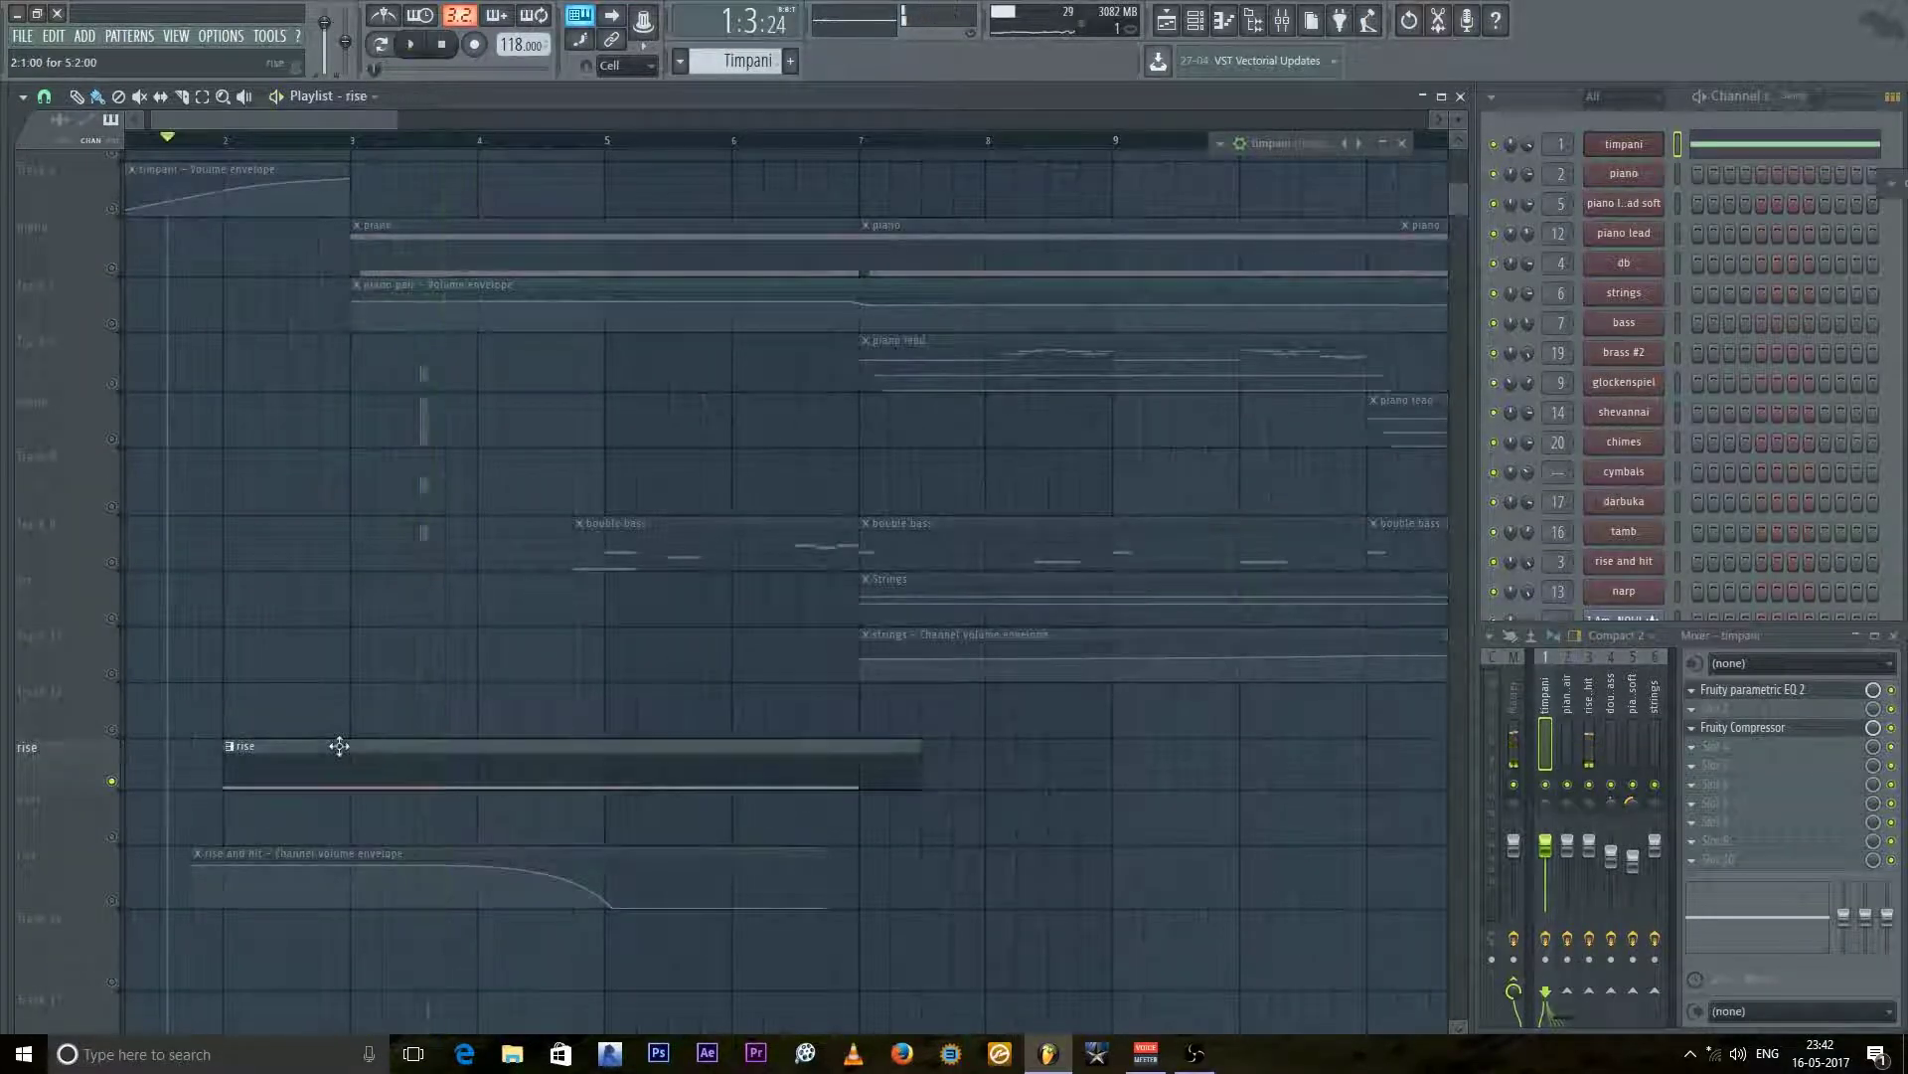
click(1645, 566)
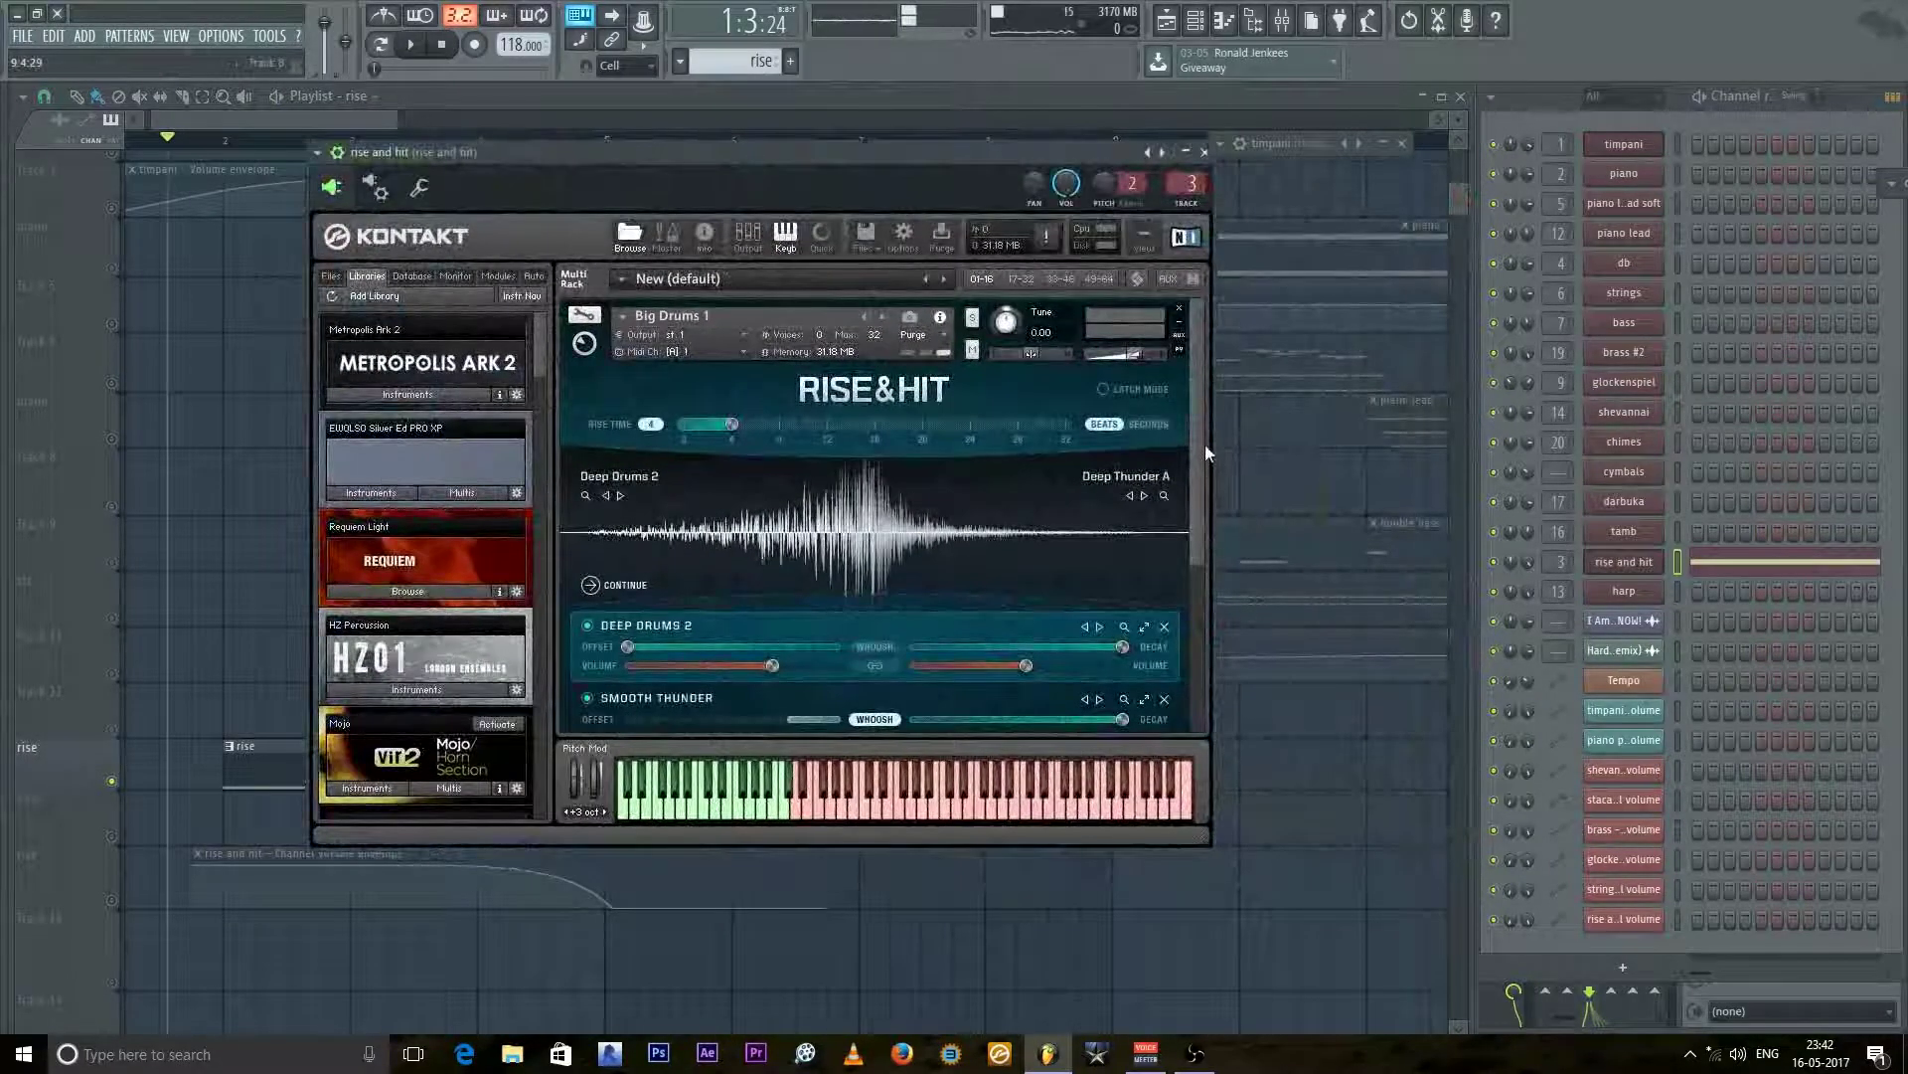
drag(1199, 435, 1199, 509)
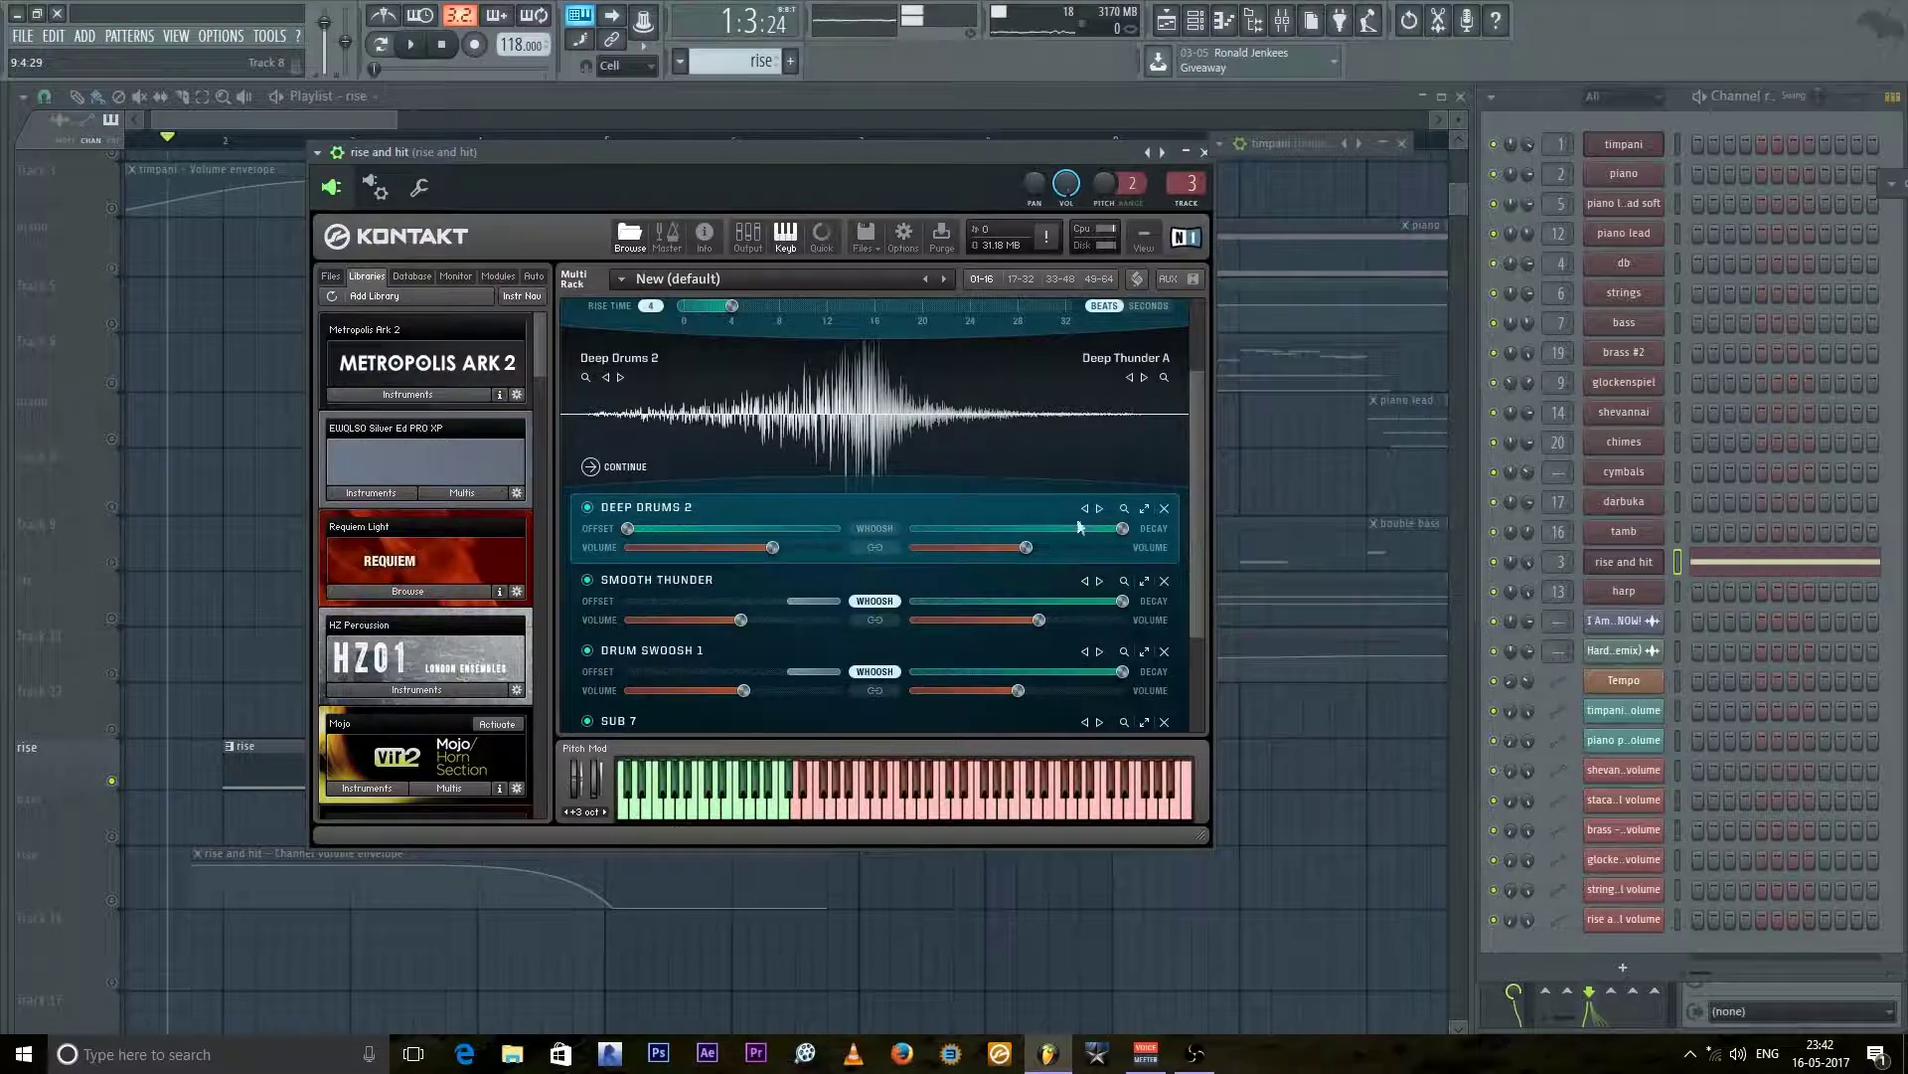
click(623, 375)
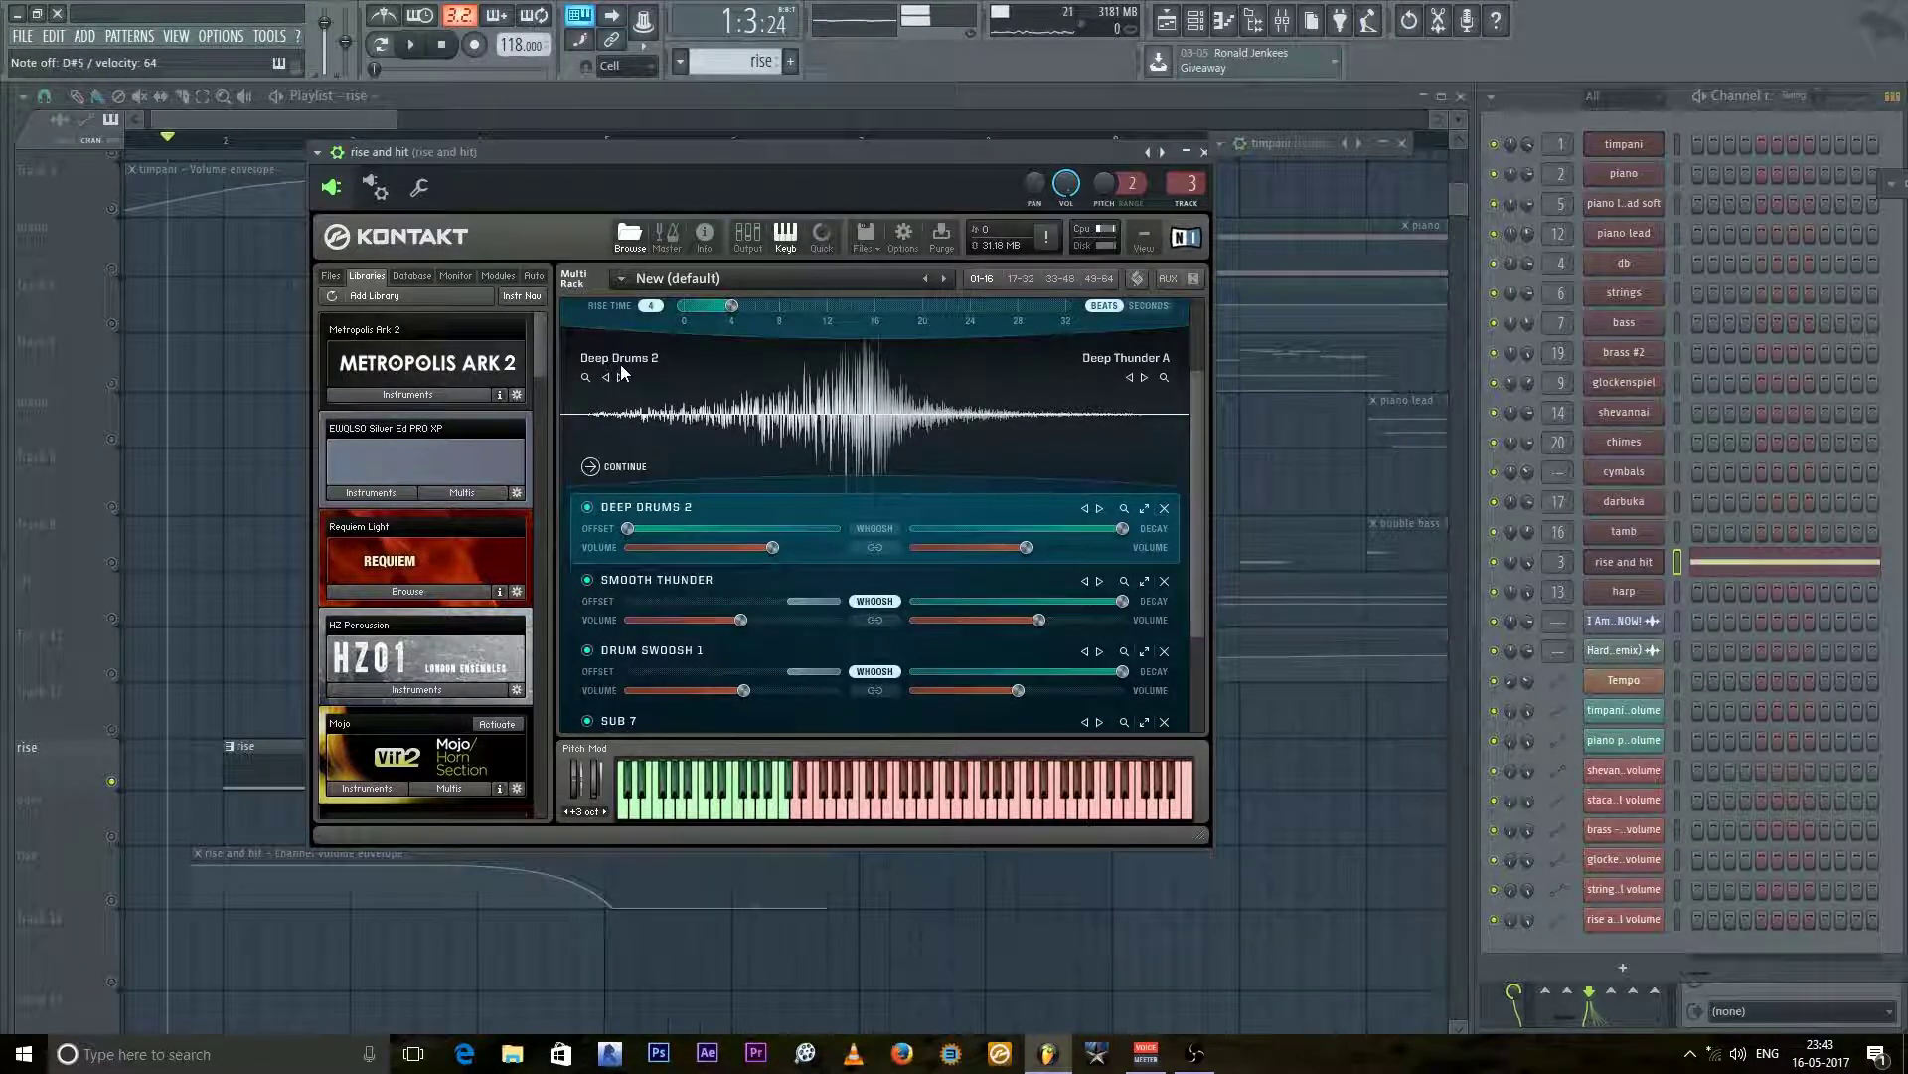
Step: Close the instrument window, unmute the rise and hit volume envelope track and audition it together with the rise clip
click(327, 896)
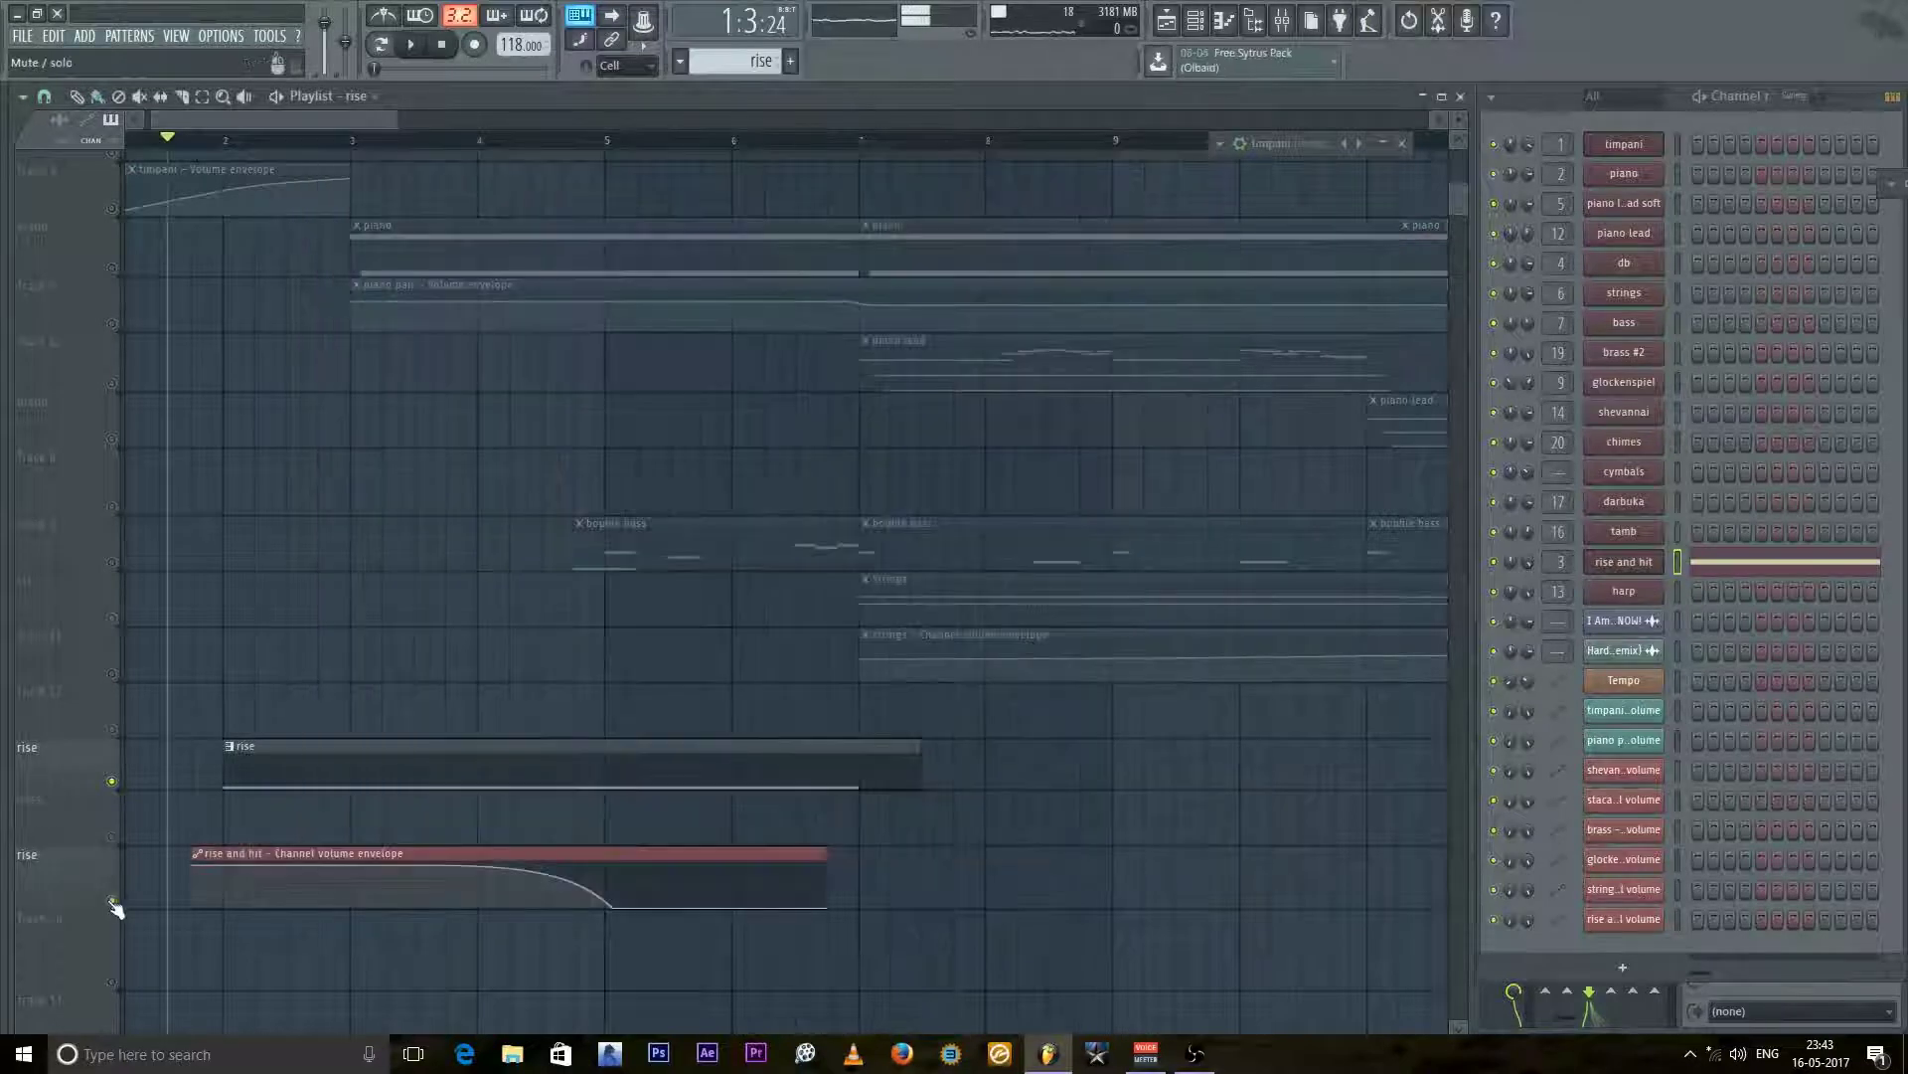
key(space)
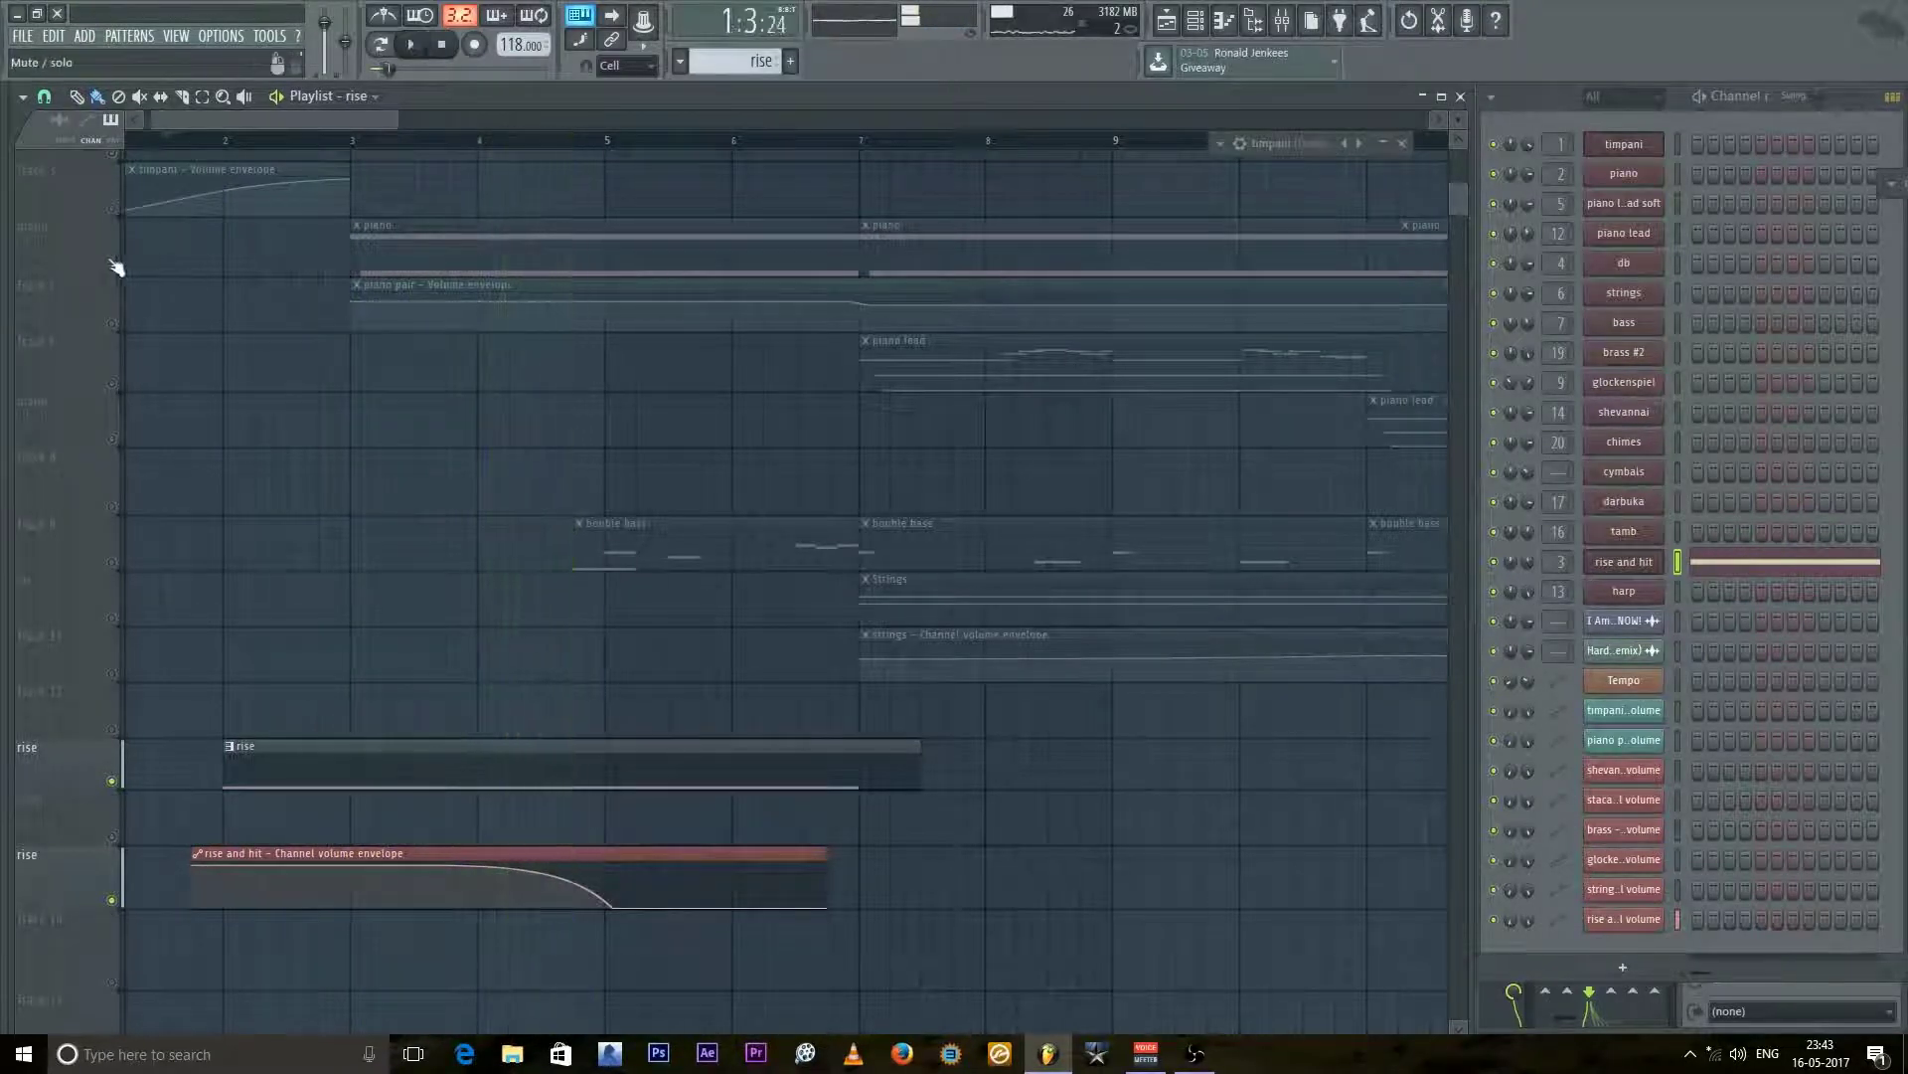
Step: Stop the rise audition, unmute all tracks and play the opening of the full arrangement through bar 6
key(space)
right_click(111, 208)
right_click(112, 209)
key(space)
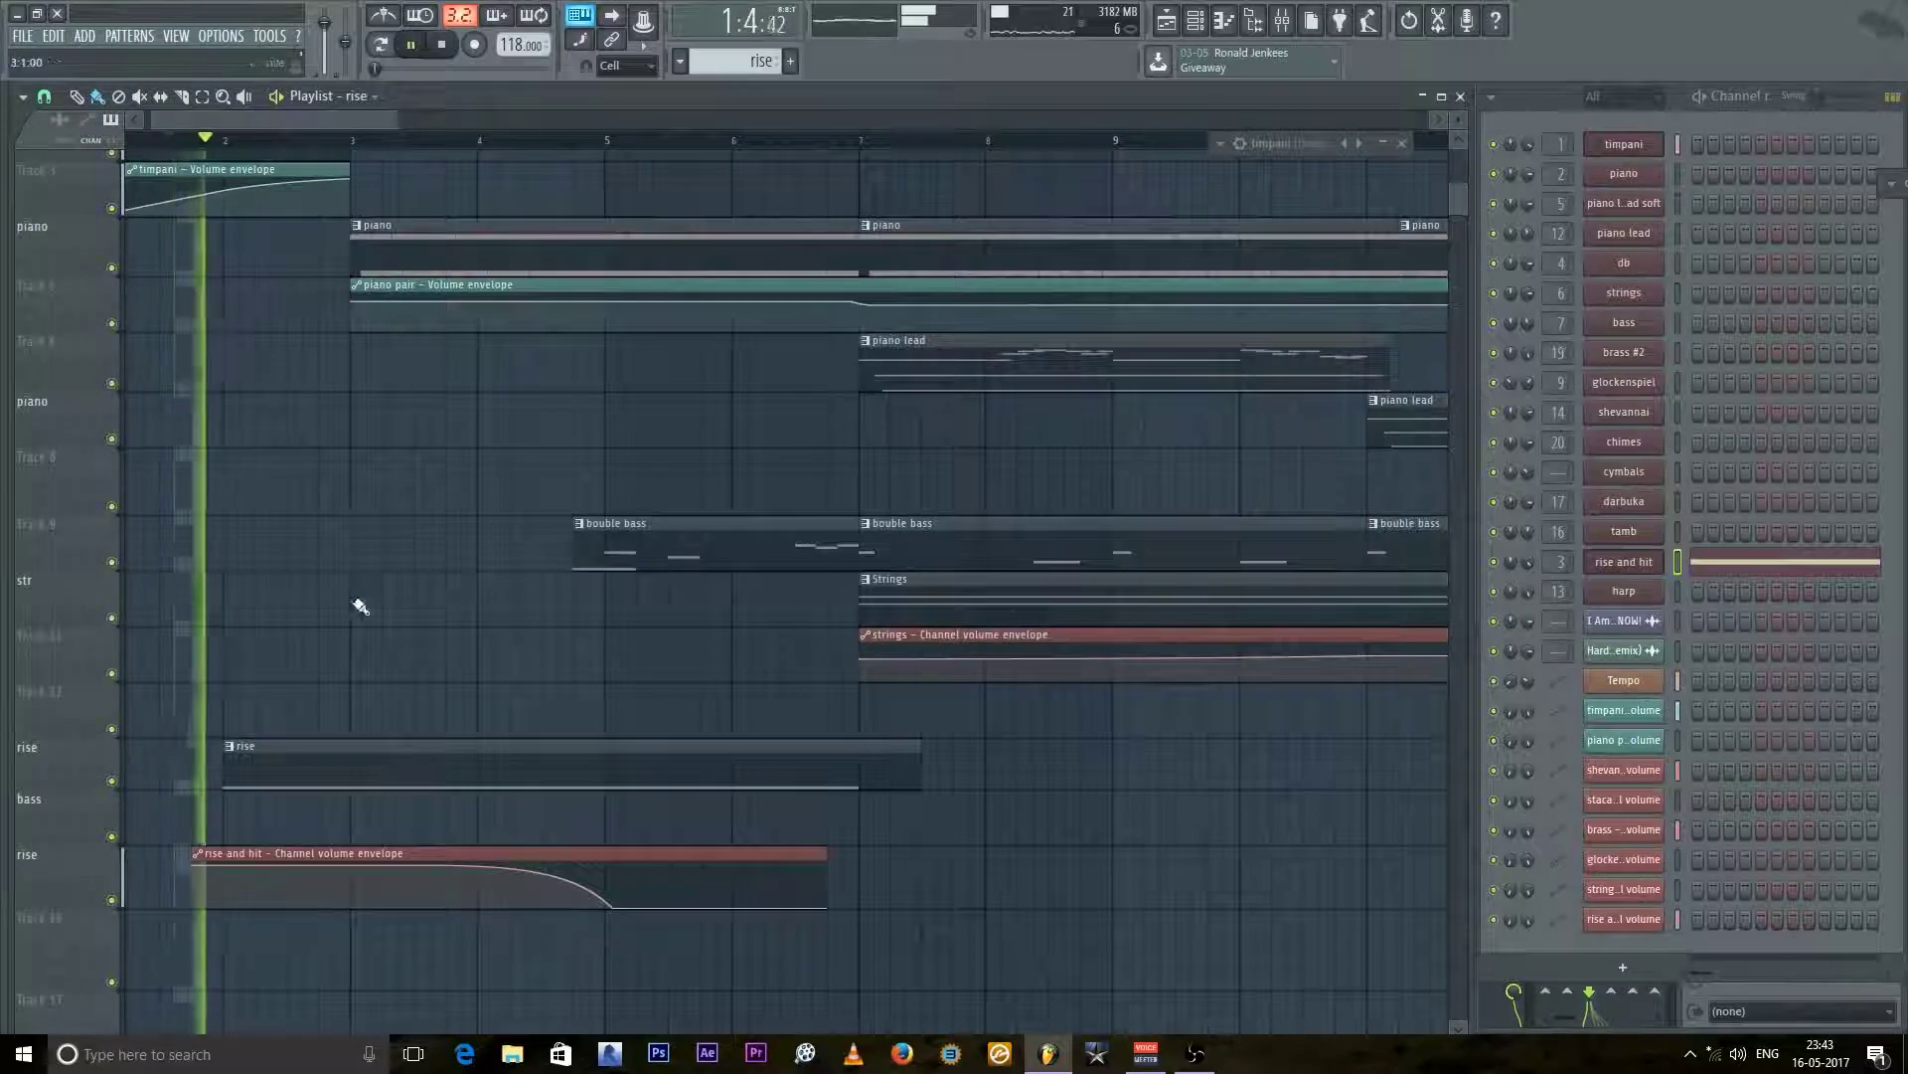
scroll(310, 594, down, 1)
scroll(310, 594, down, 2)
scroll(289, 644, up, 3)
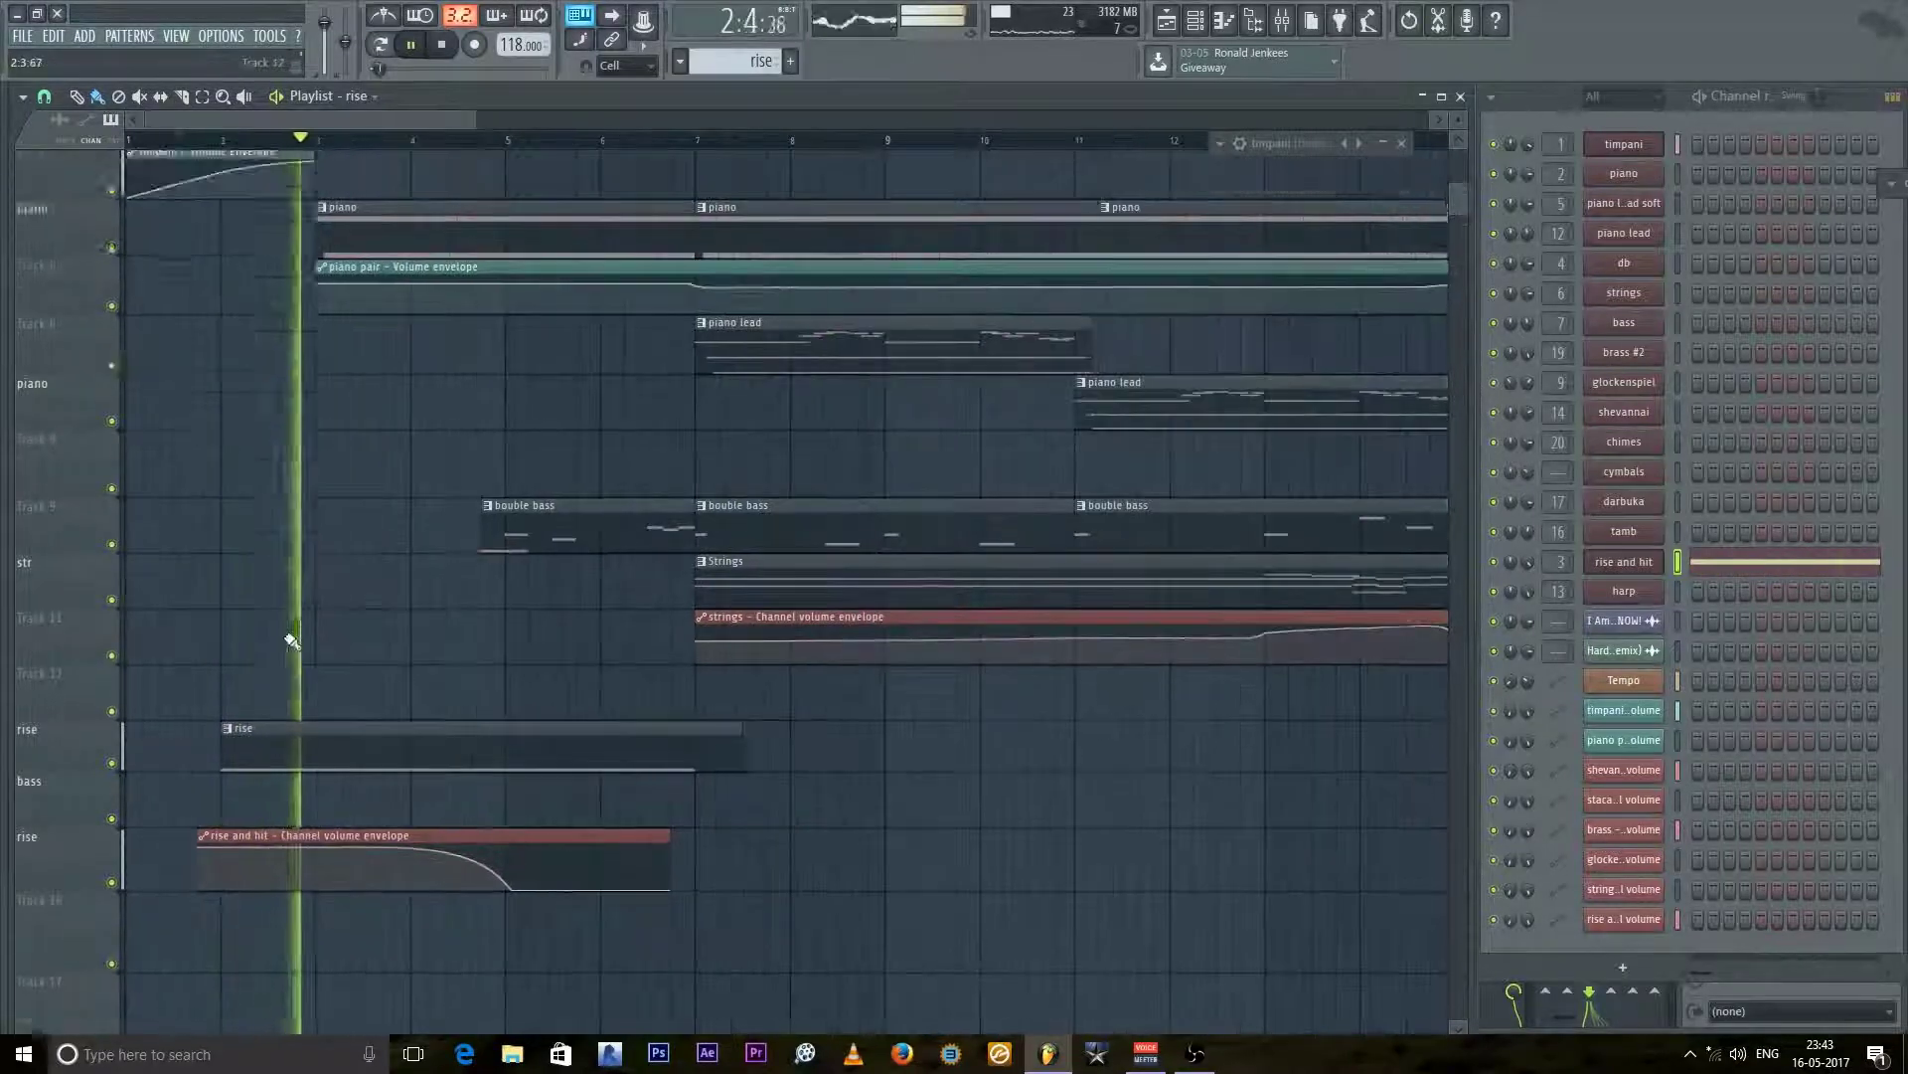
scroll(273, 693, up, 3)
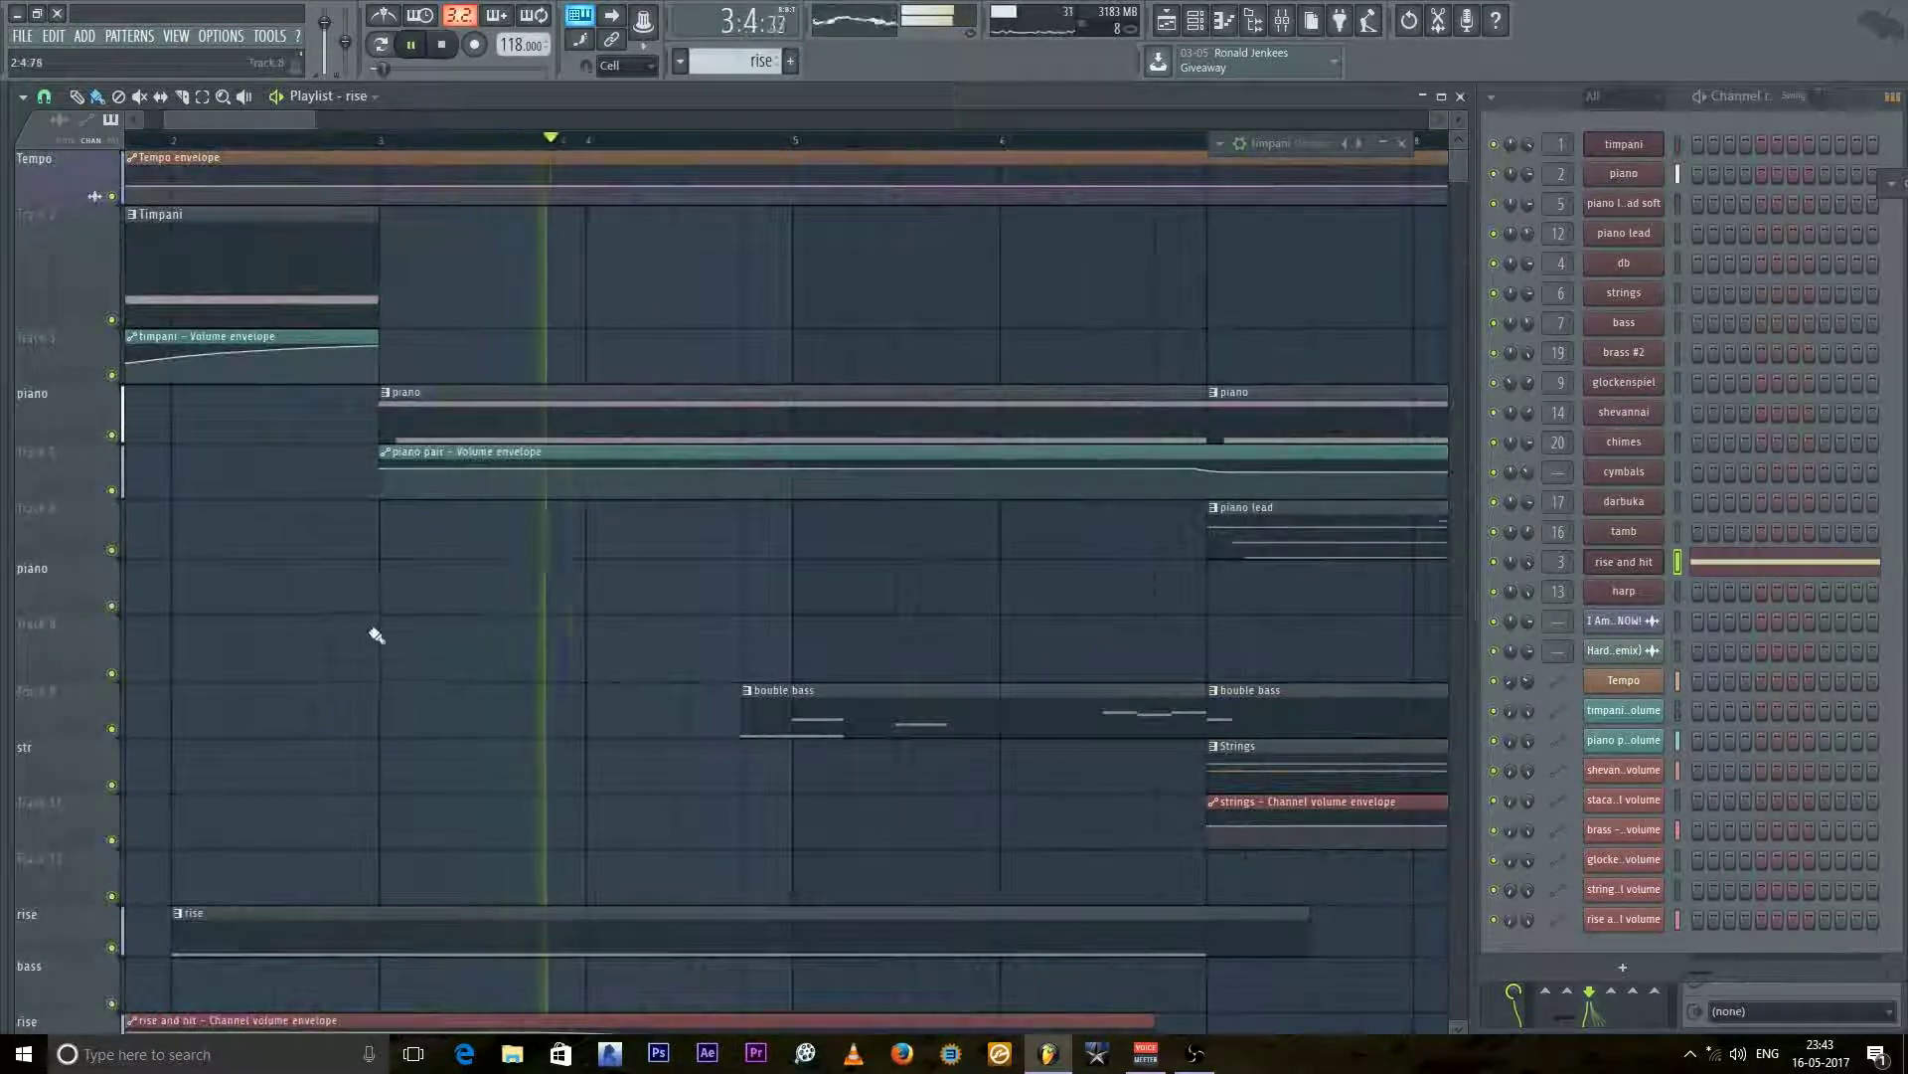
scroll(368, 655, down, 2)
scroll(370, 656, down, 2)
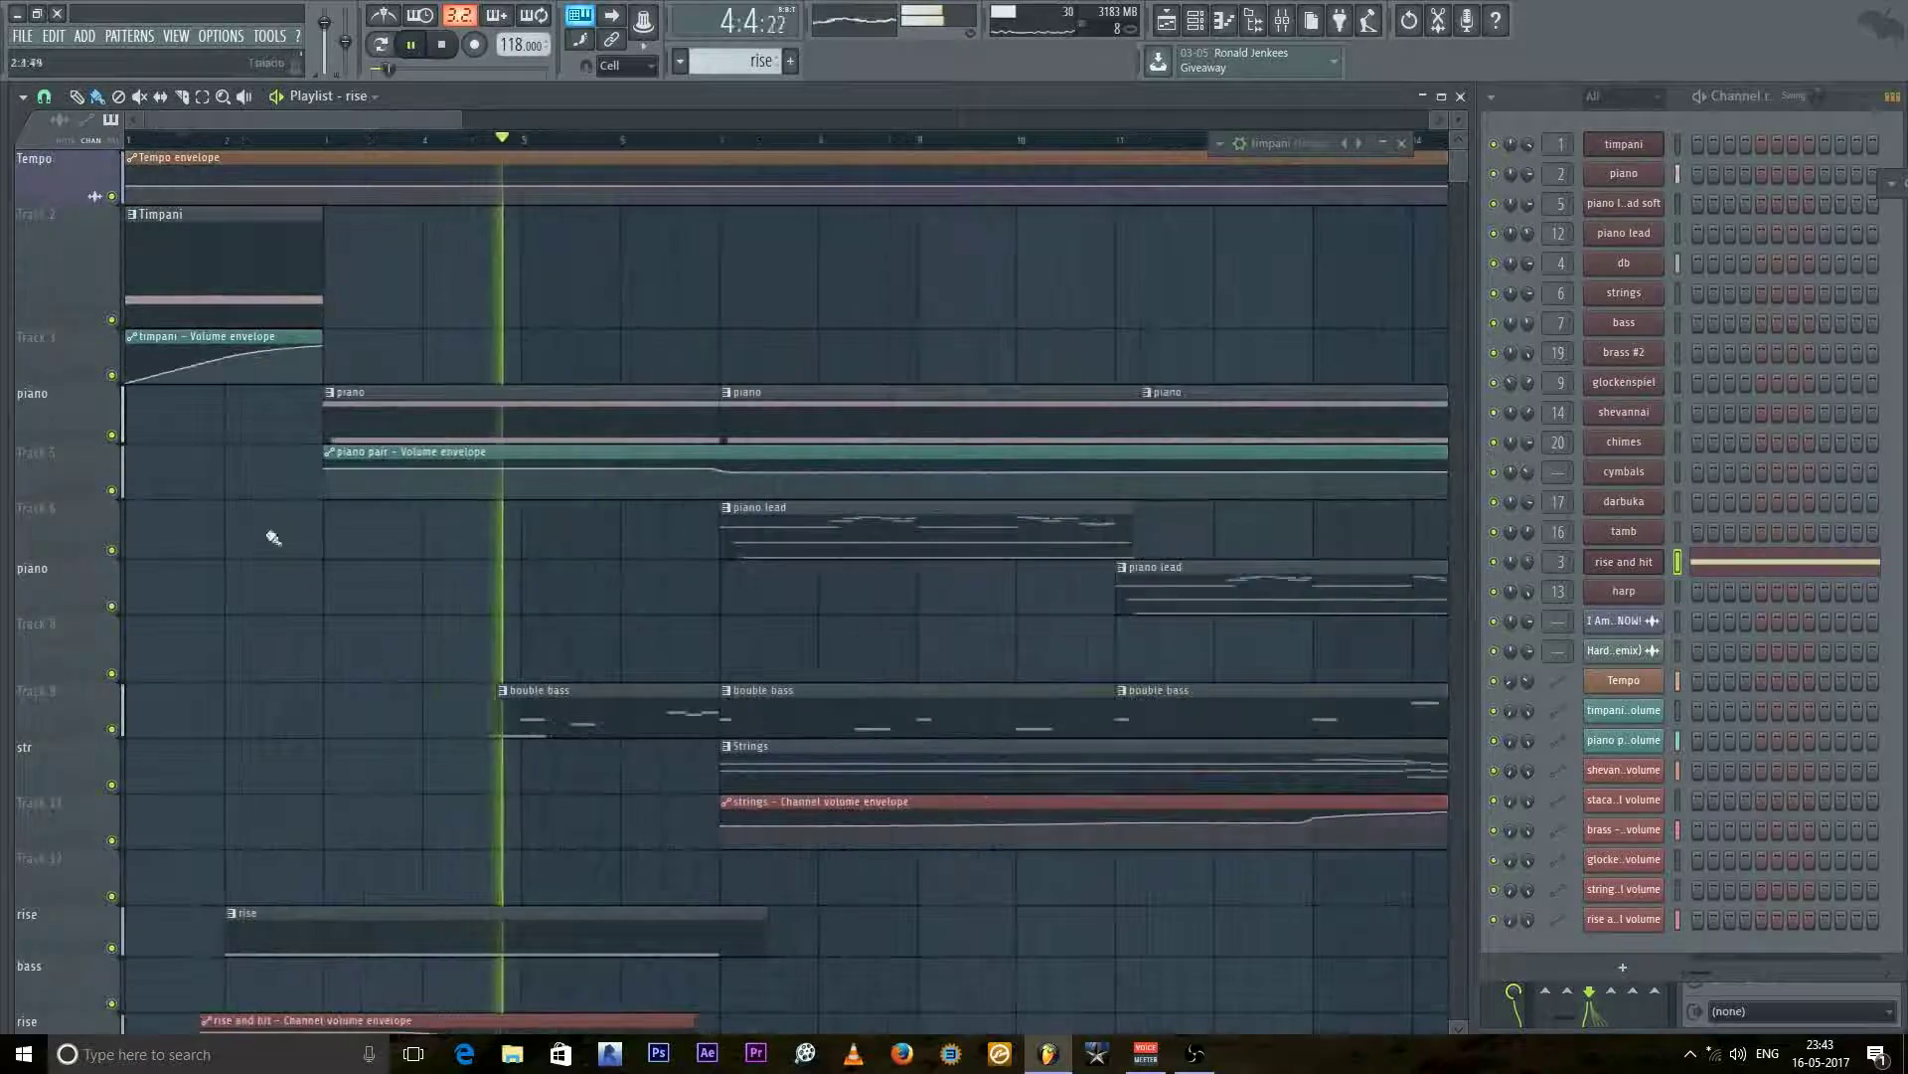
scroll(232, 520, down, 2)
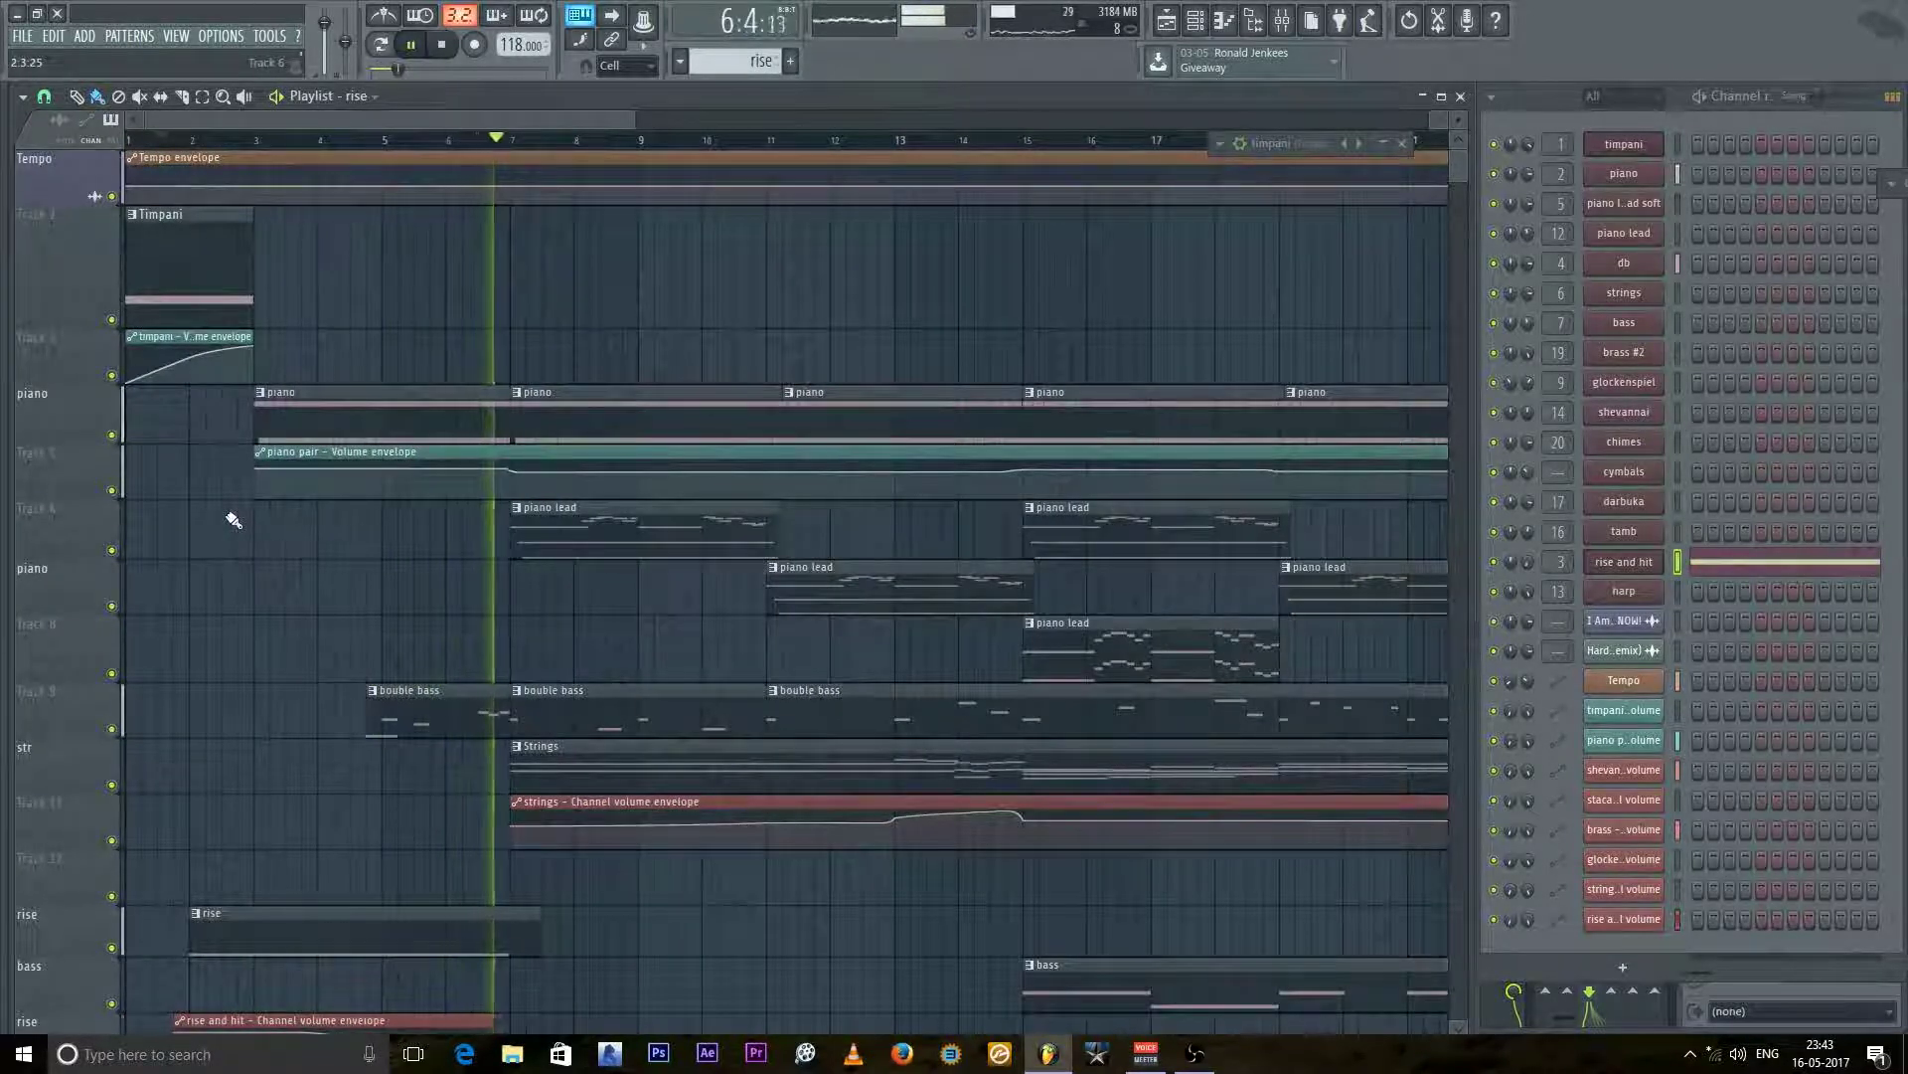
key(space)
Step: Solo the piano track, select the piano pattern and audition it with its Kontakt Alicia's Keys instrument open
right_click(112, 435)
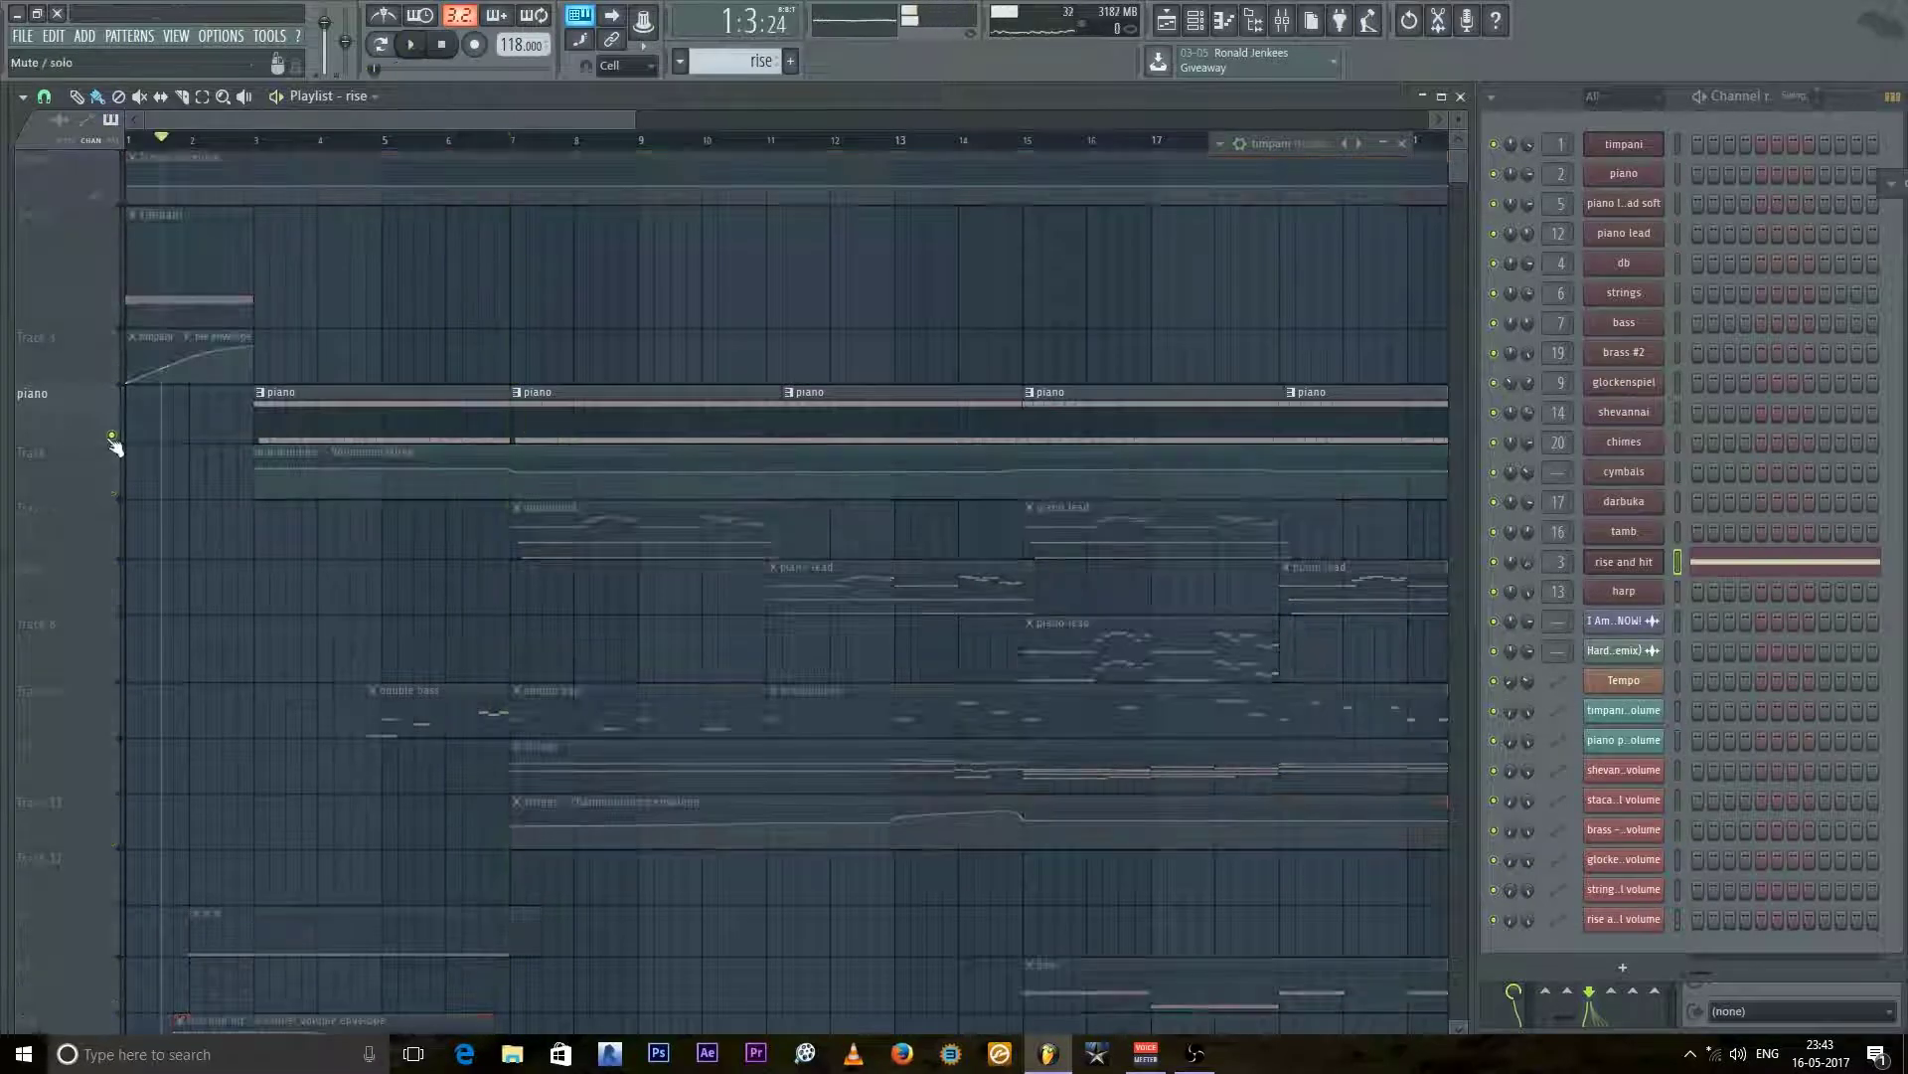
click(290, 394)
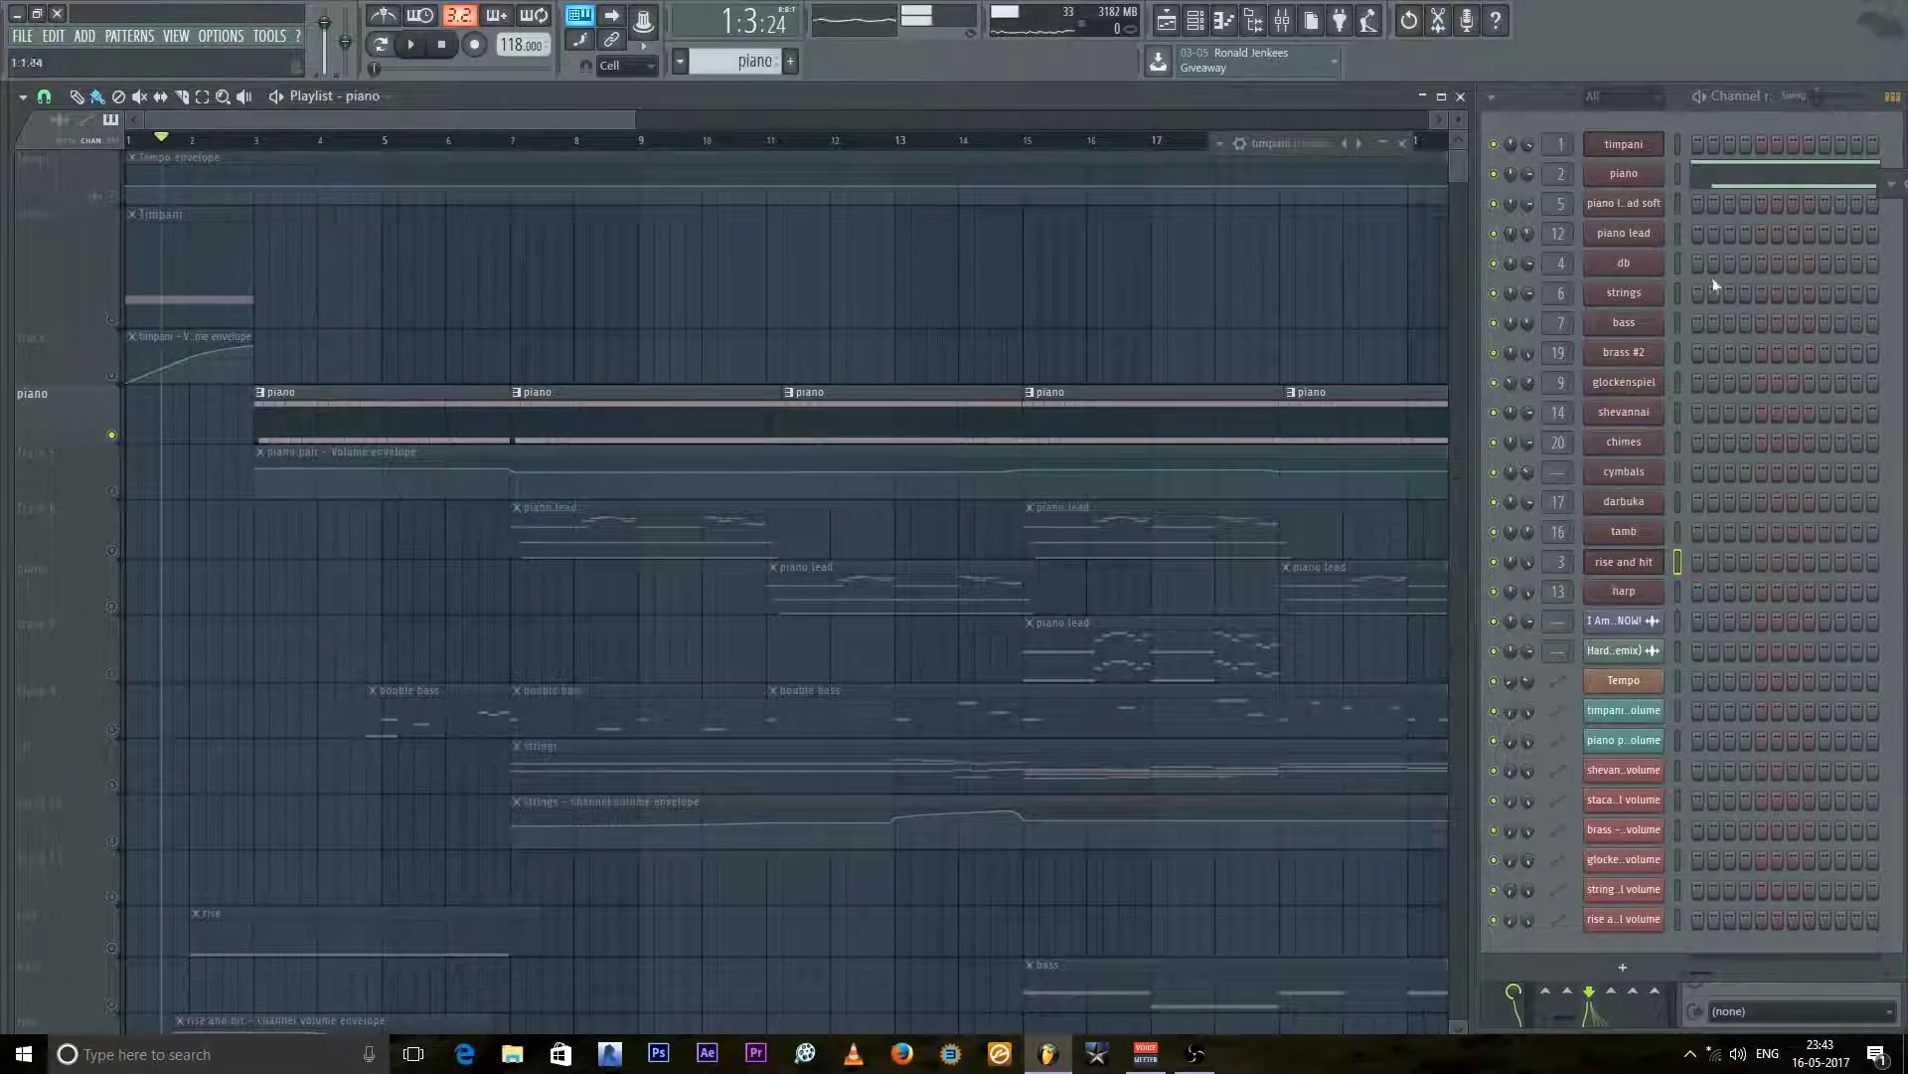
click(1649, 181)
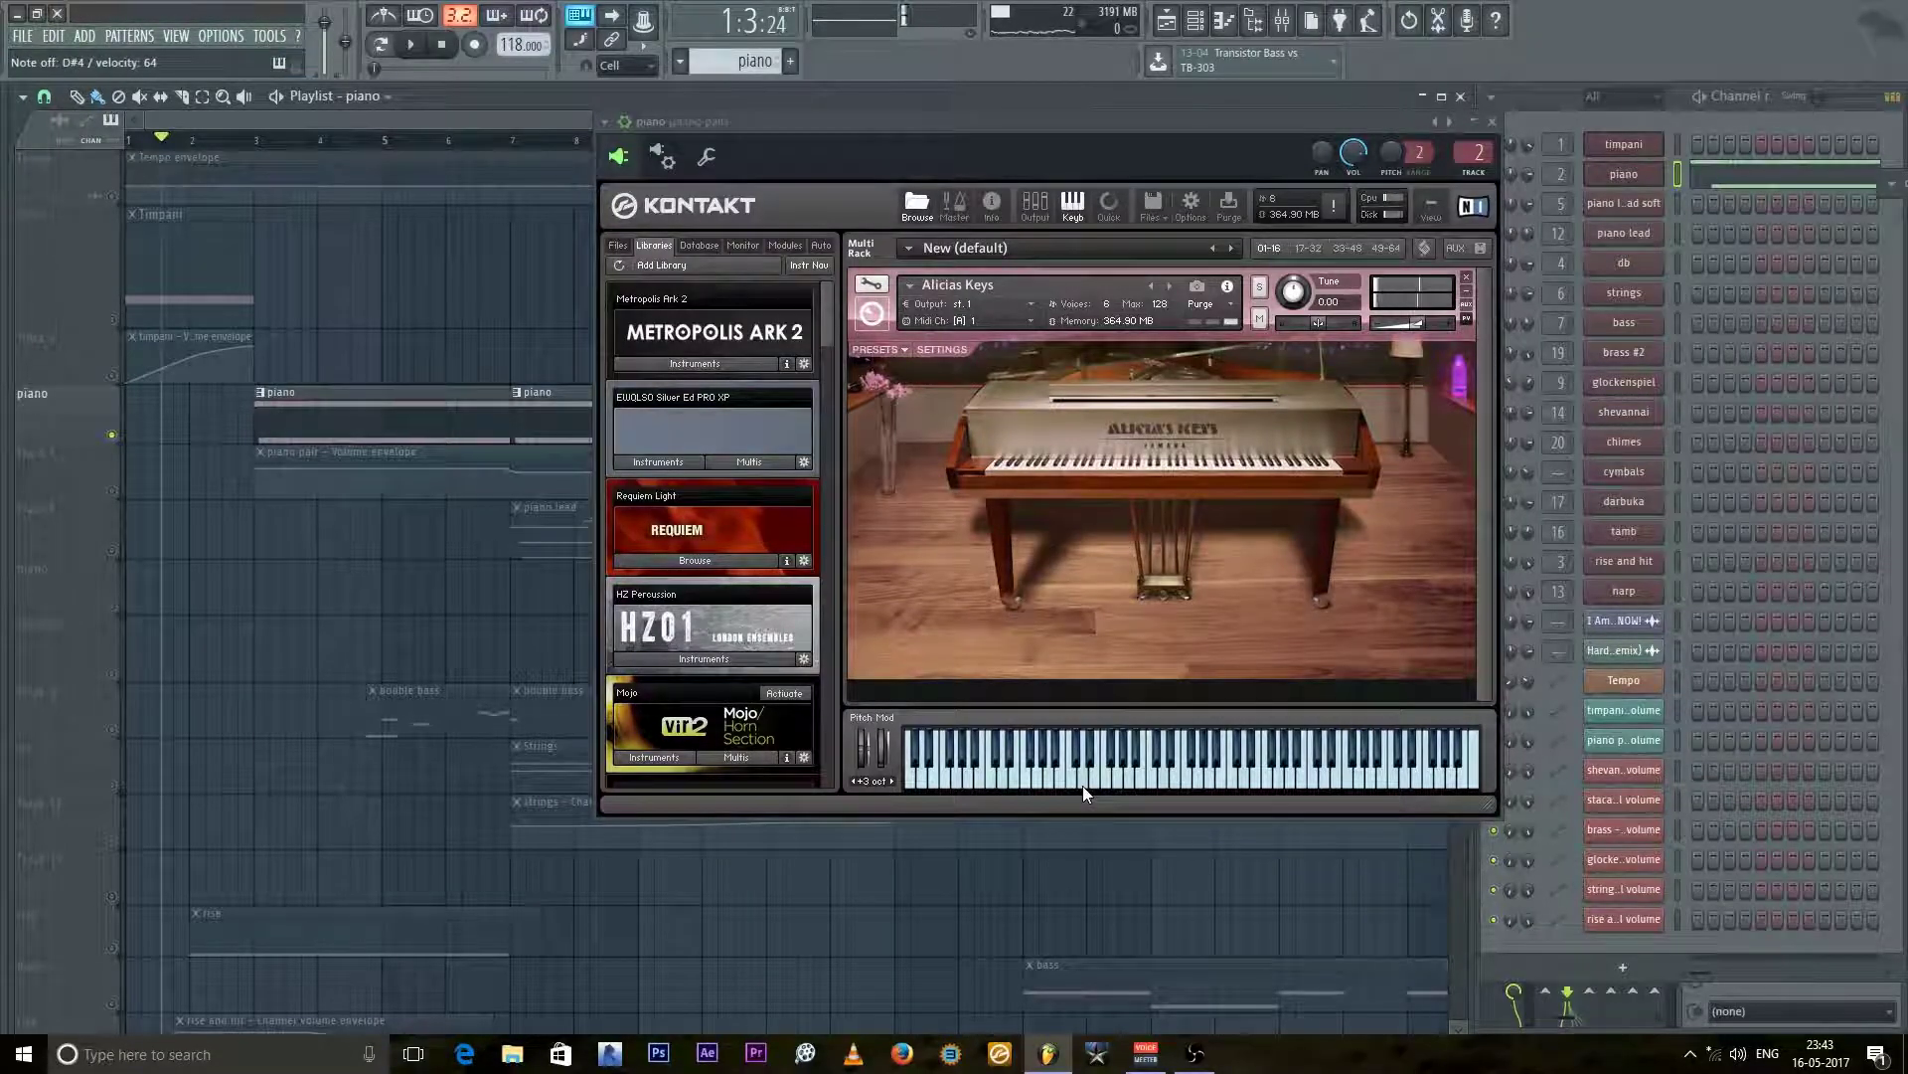
key(space)
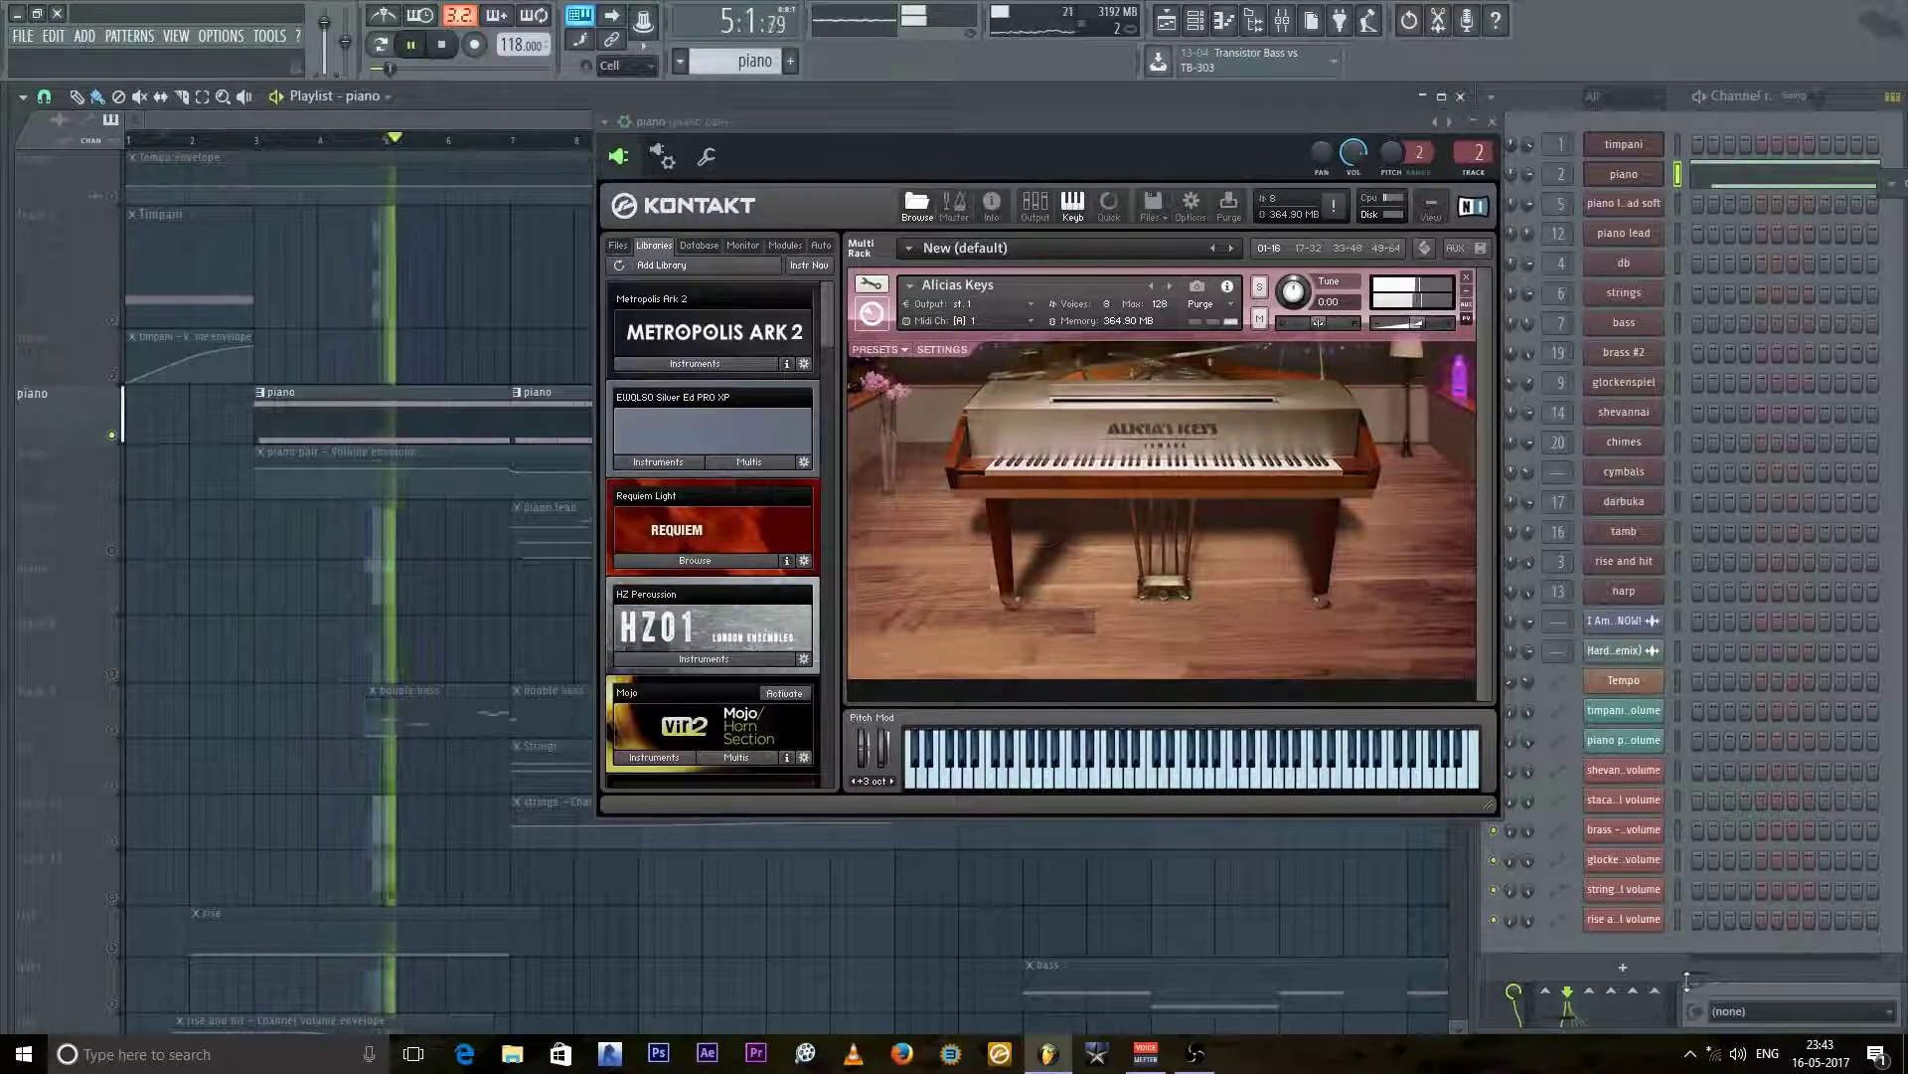
Step: Show the piano pair mixer track and examine its Fruity Parametric EQ 2 curve with the Kontakt window minimized
drag(1697, 1030, 1697, 980)
key(F9)
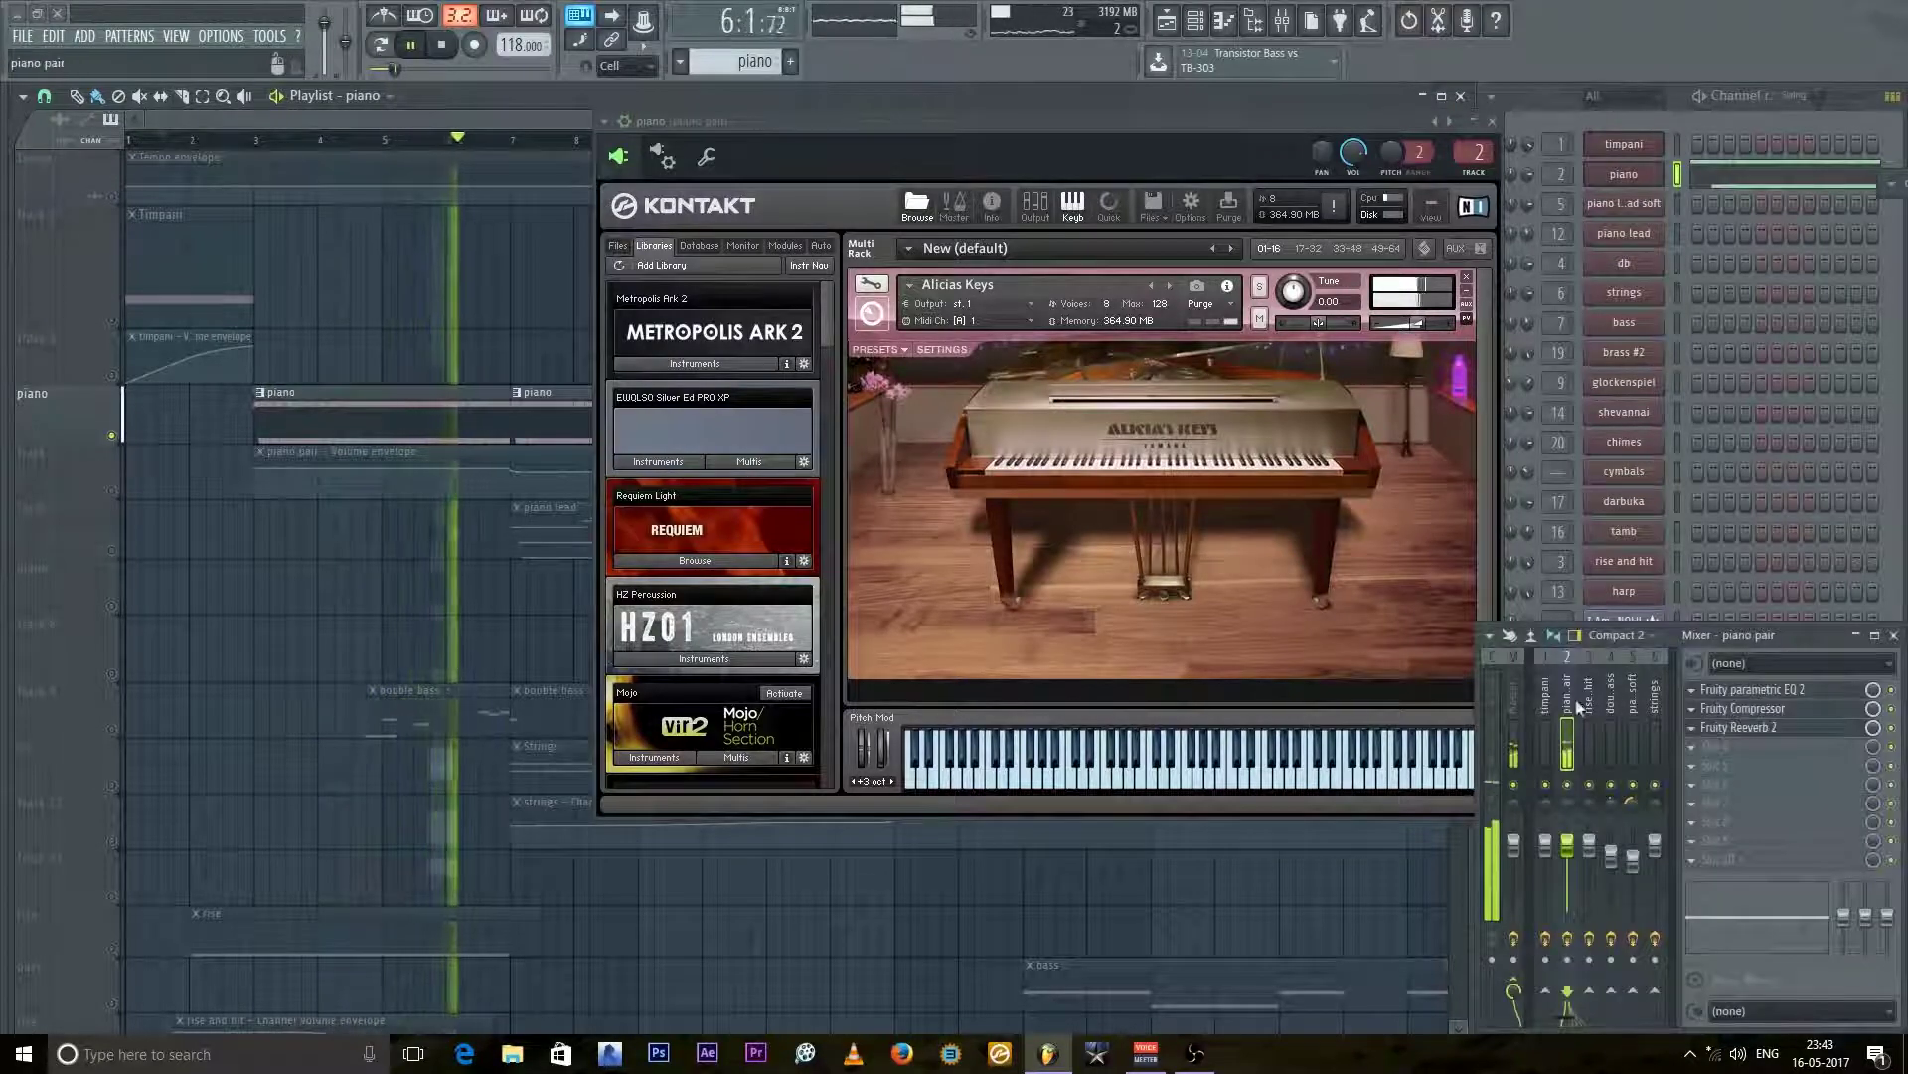
click(1809, 693)
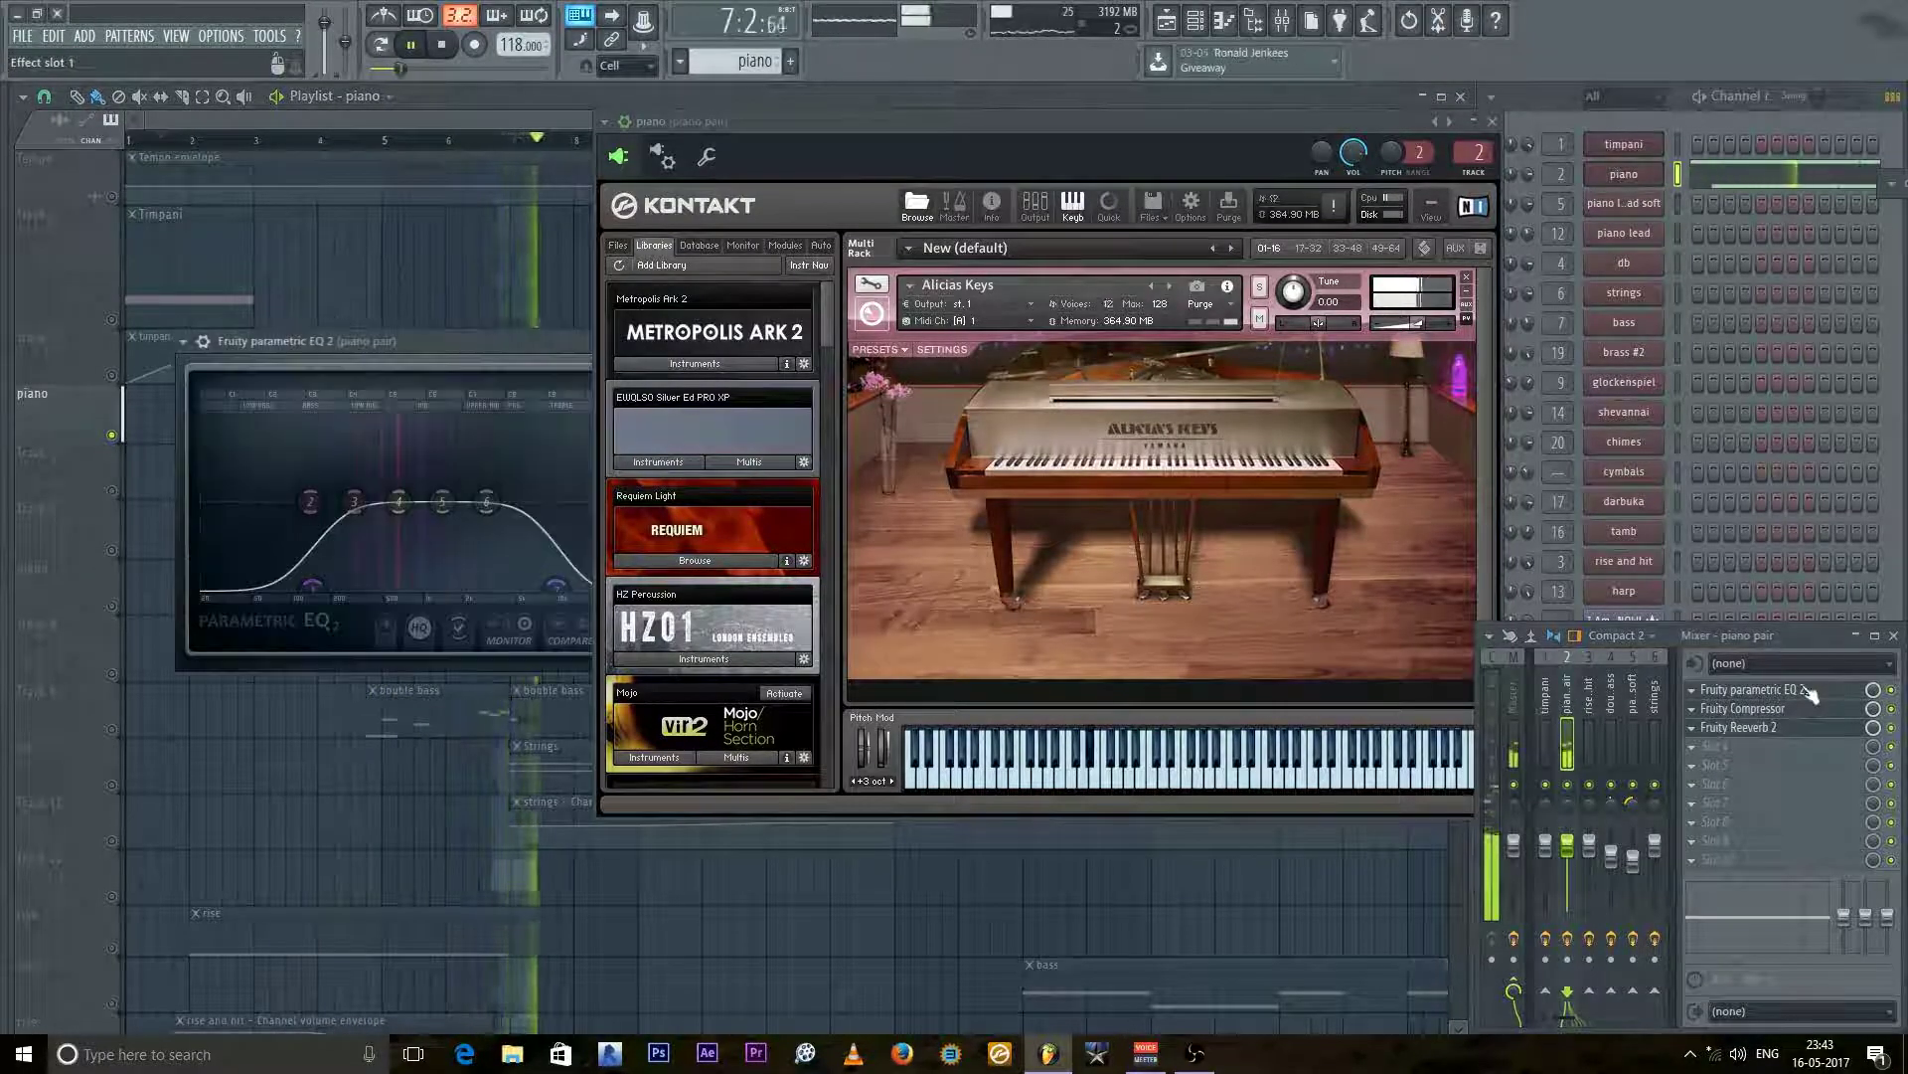
click(1463, 122)
click(1474, 121)
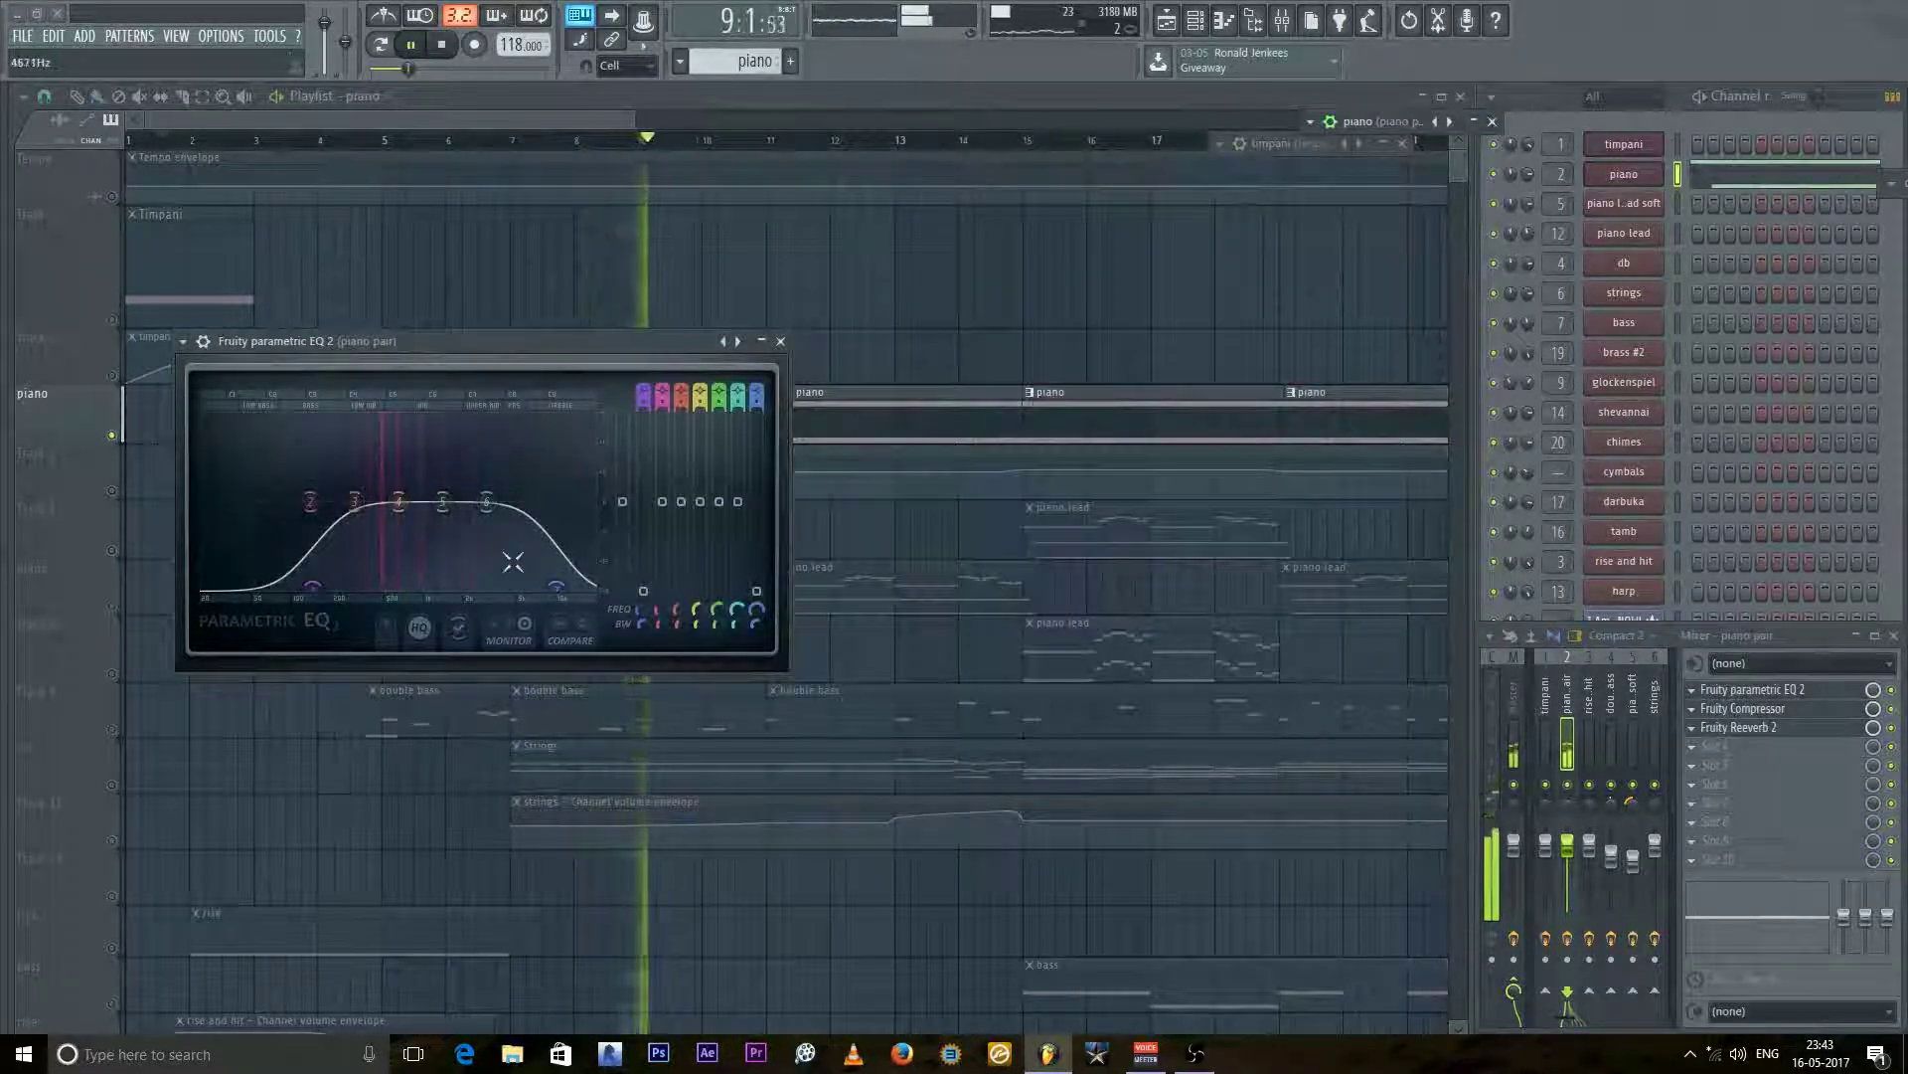
key(space)
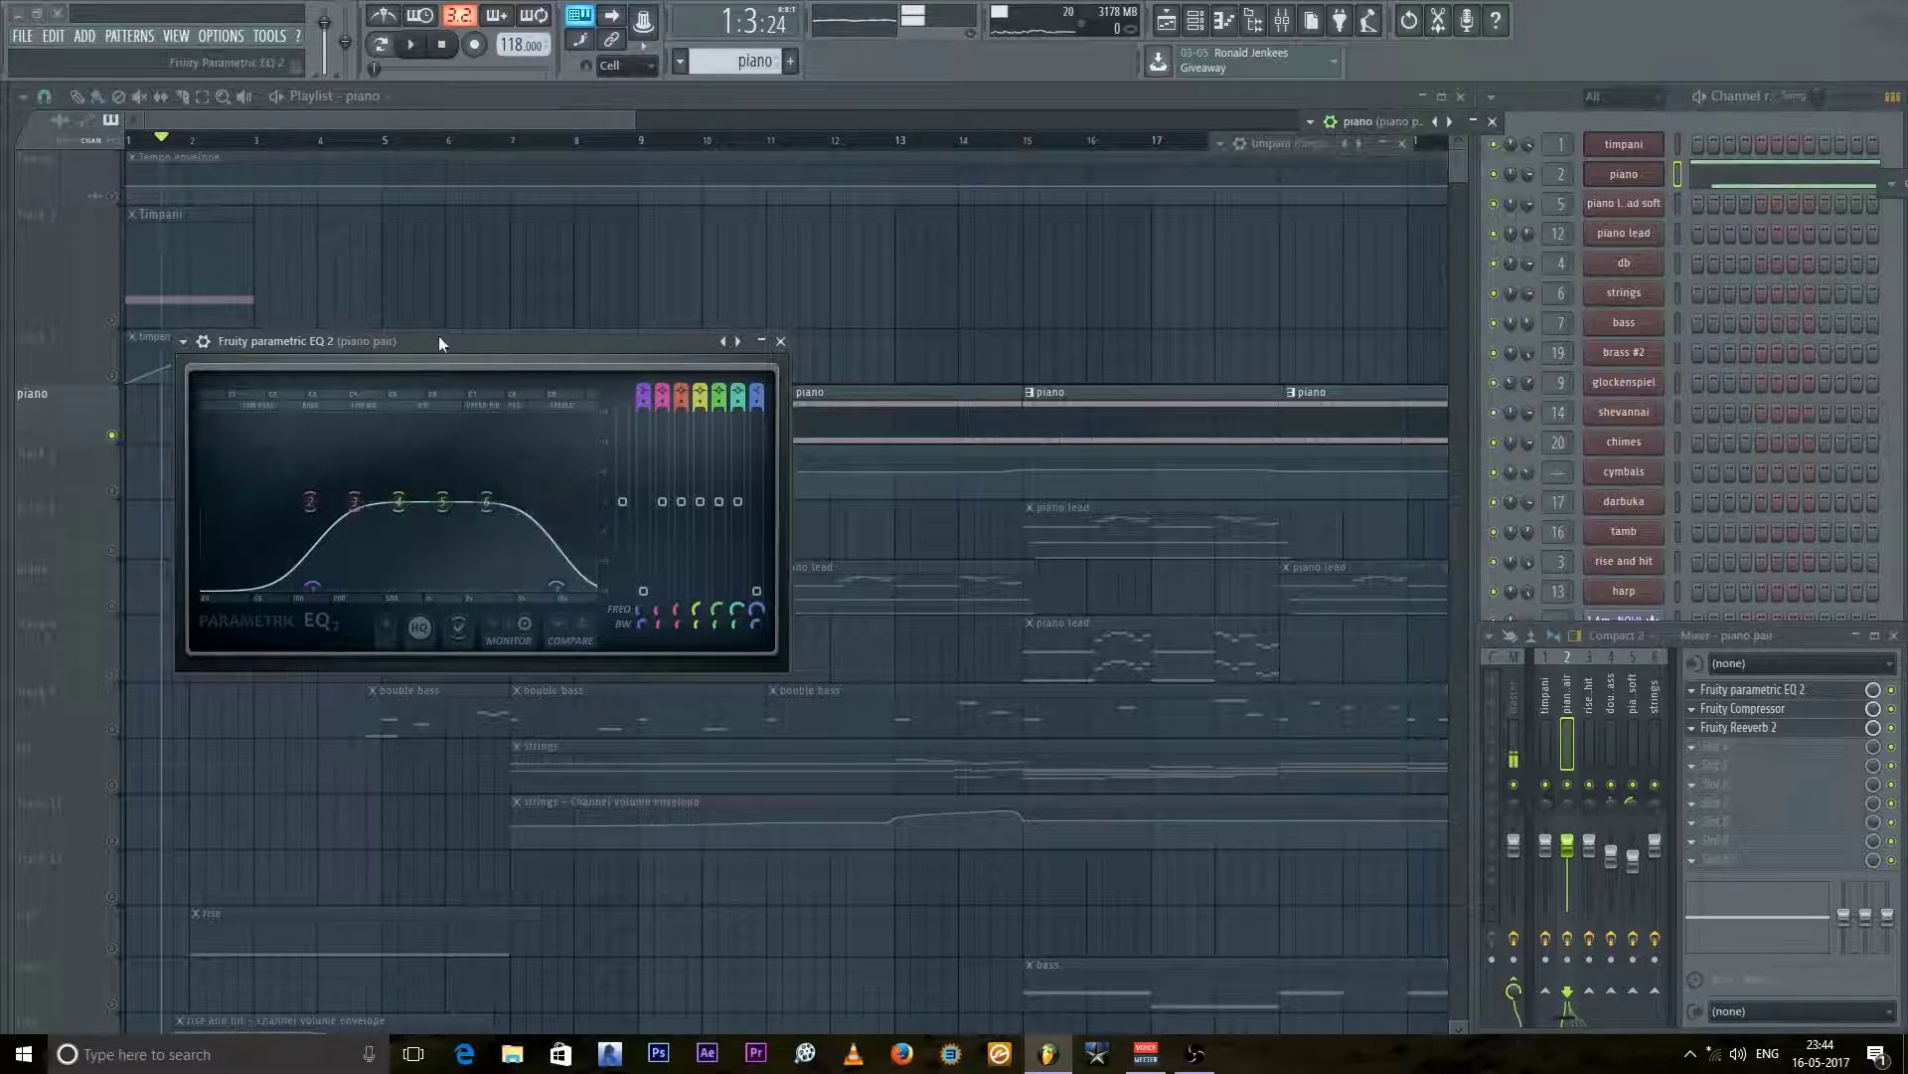
drag(439, 338, 696, 186)
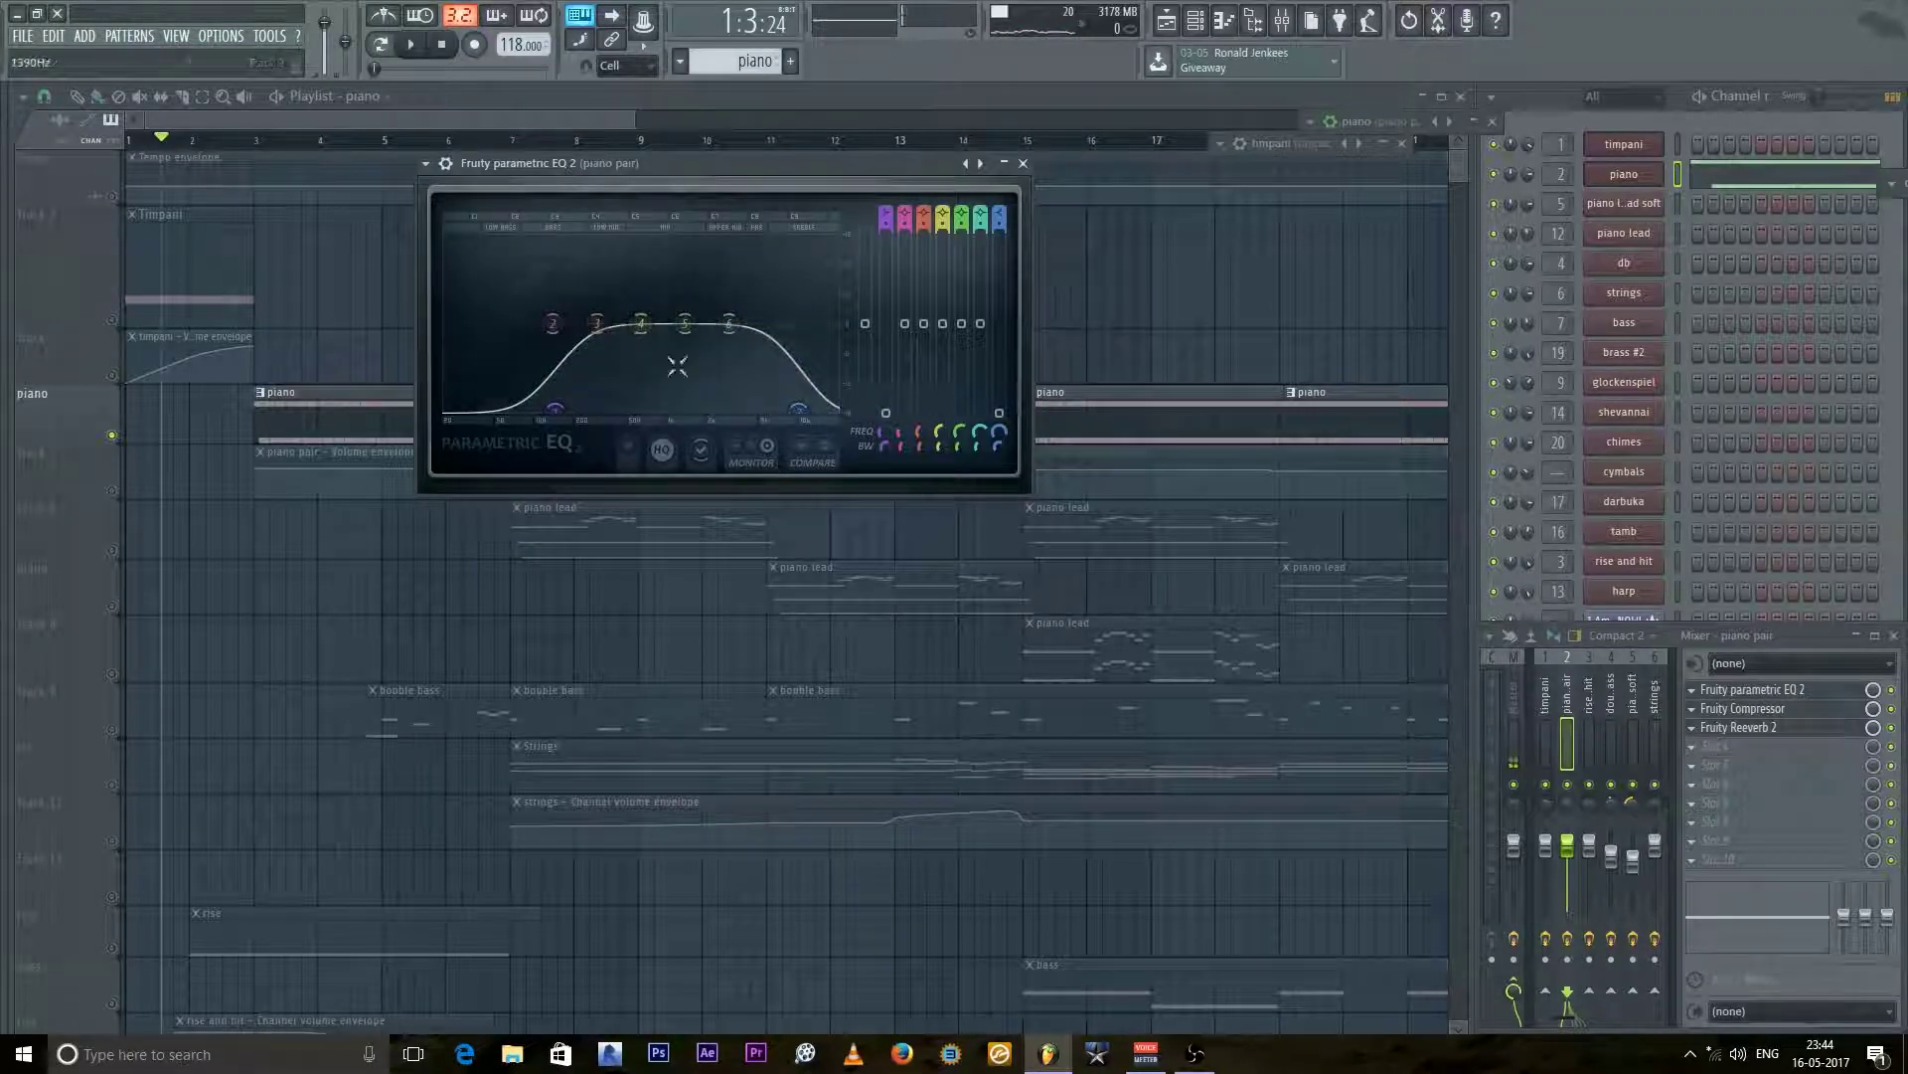
Step: Examine the piano pair's Fruity Compressor and Fruity Reeverb 2 settings, and minimize all the effect windows
click(1756, 712)
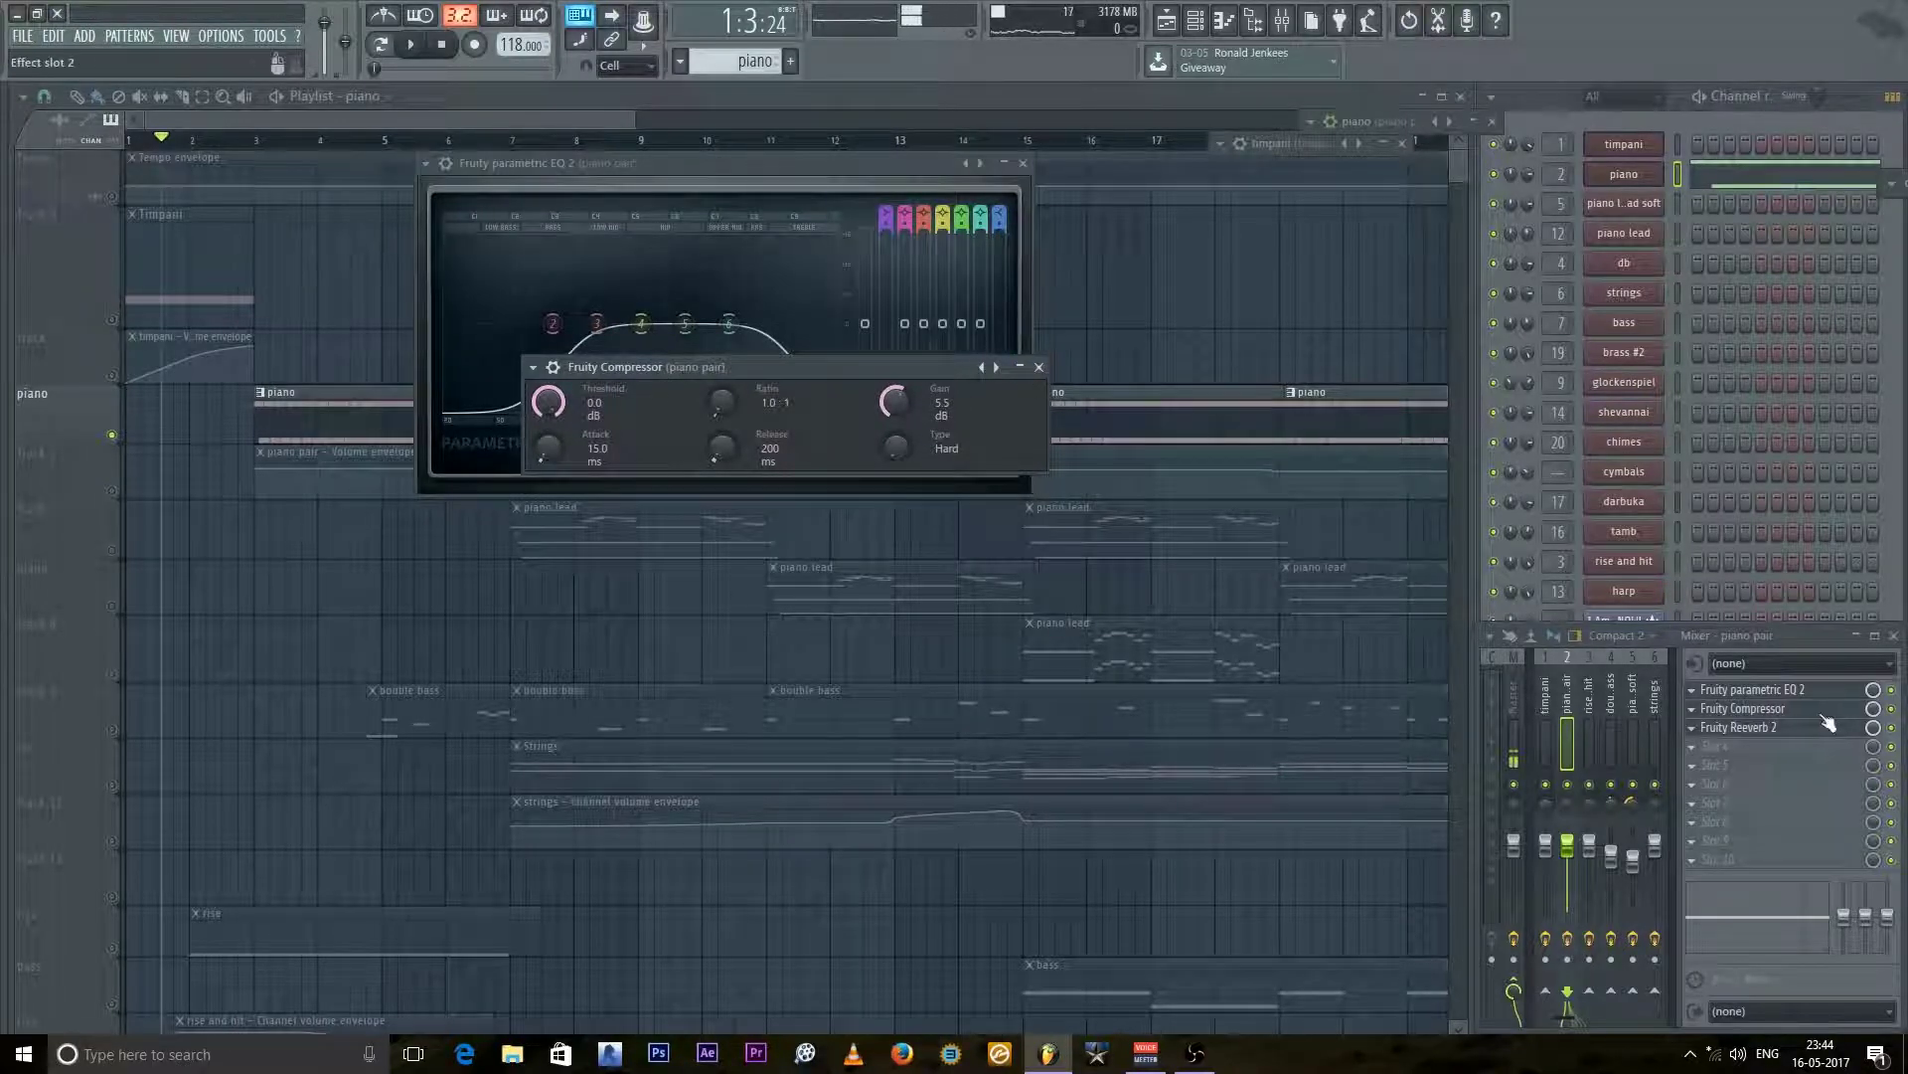
click(1757, 731)
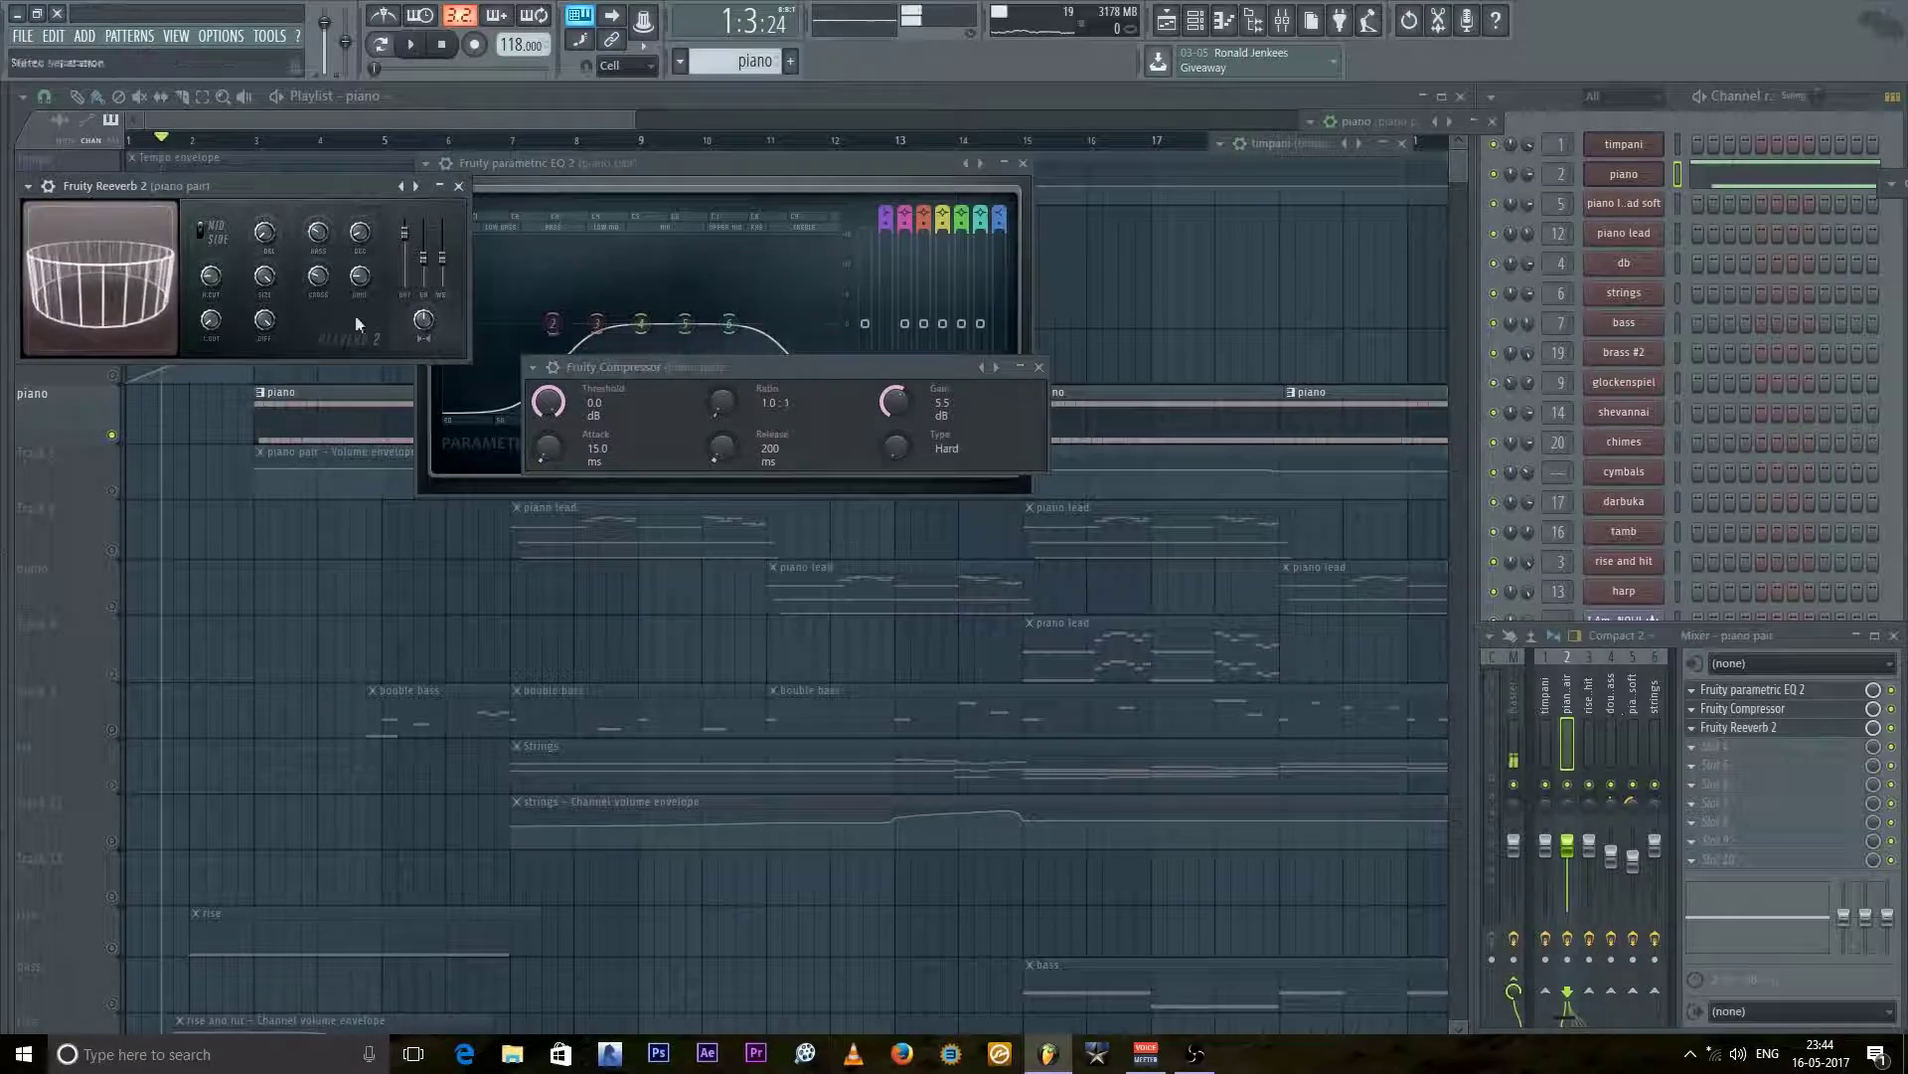
drag(330, 189, 624, 315)
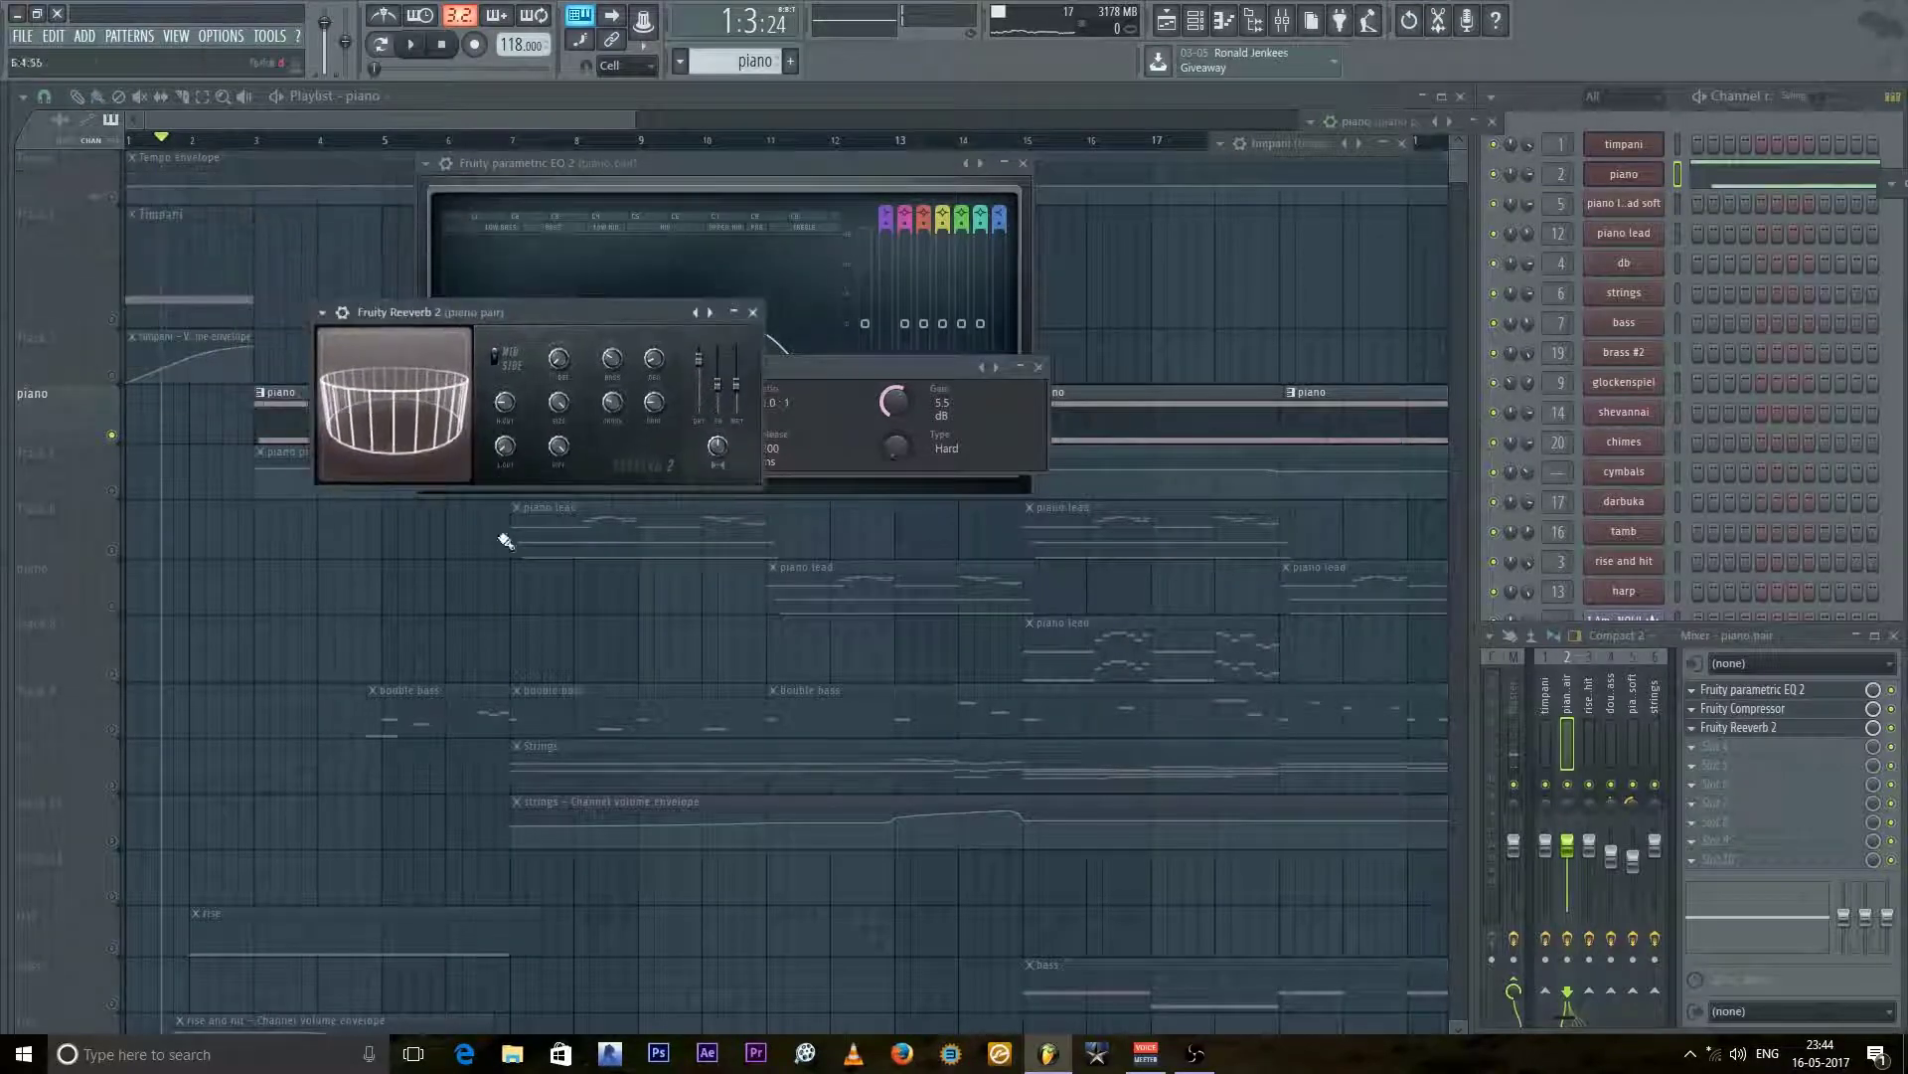
click(752, 314)
click(1019, 368)
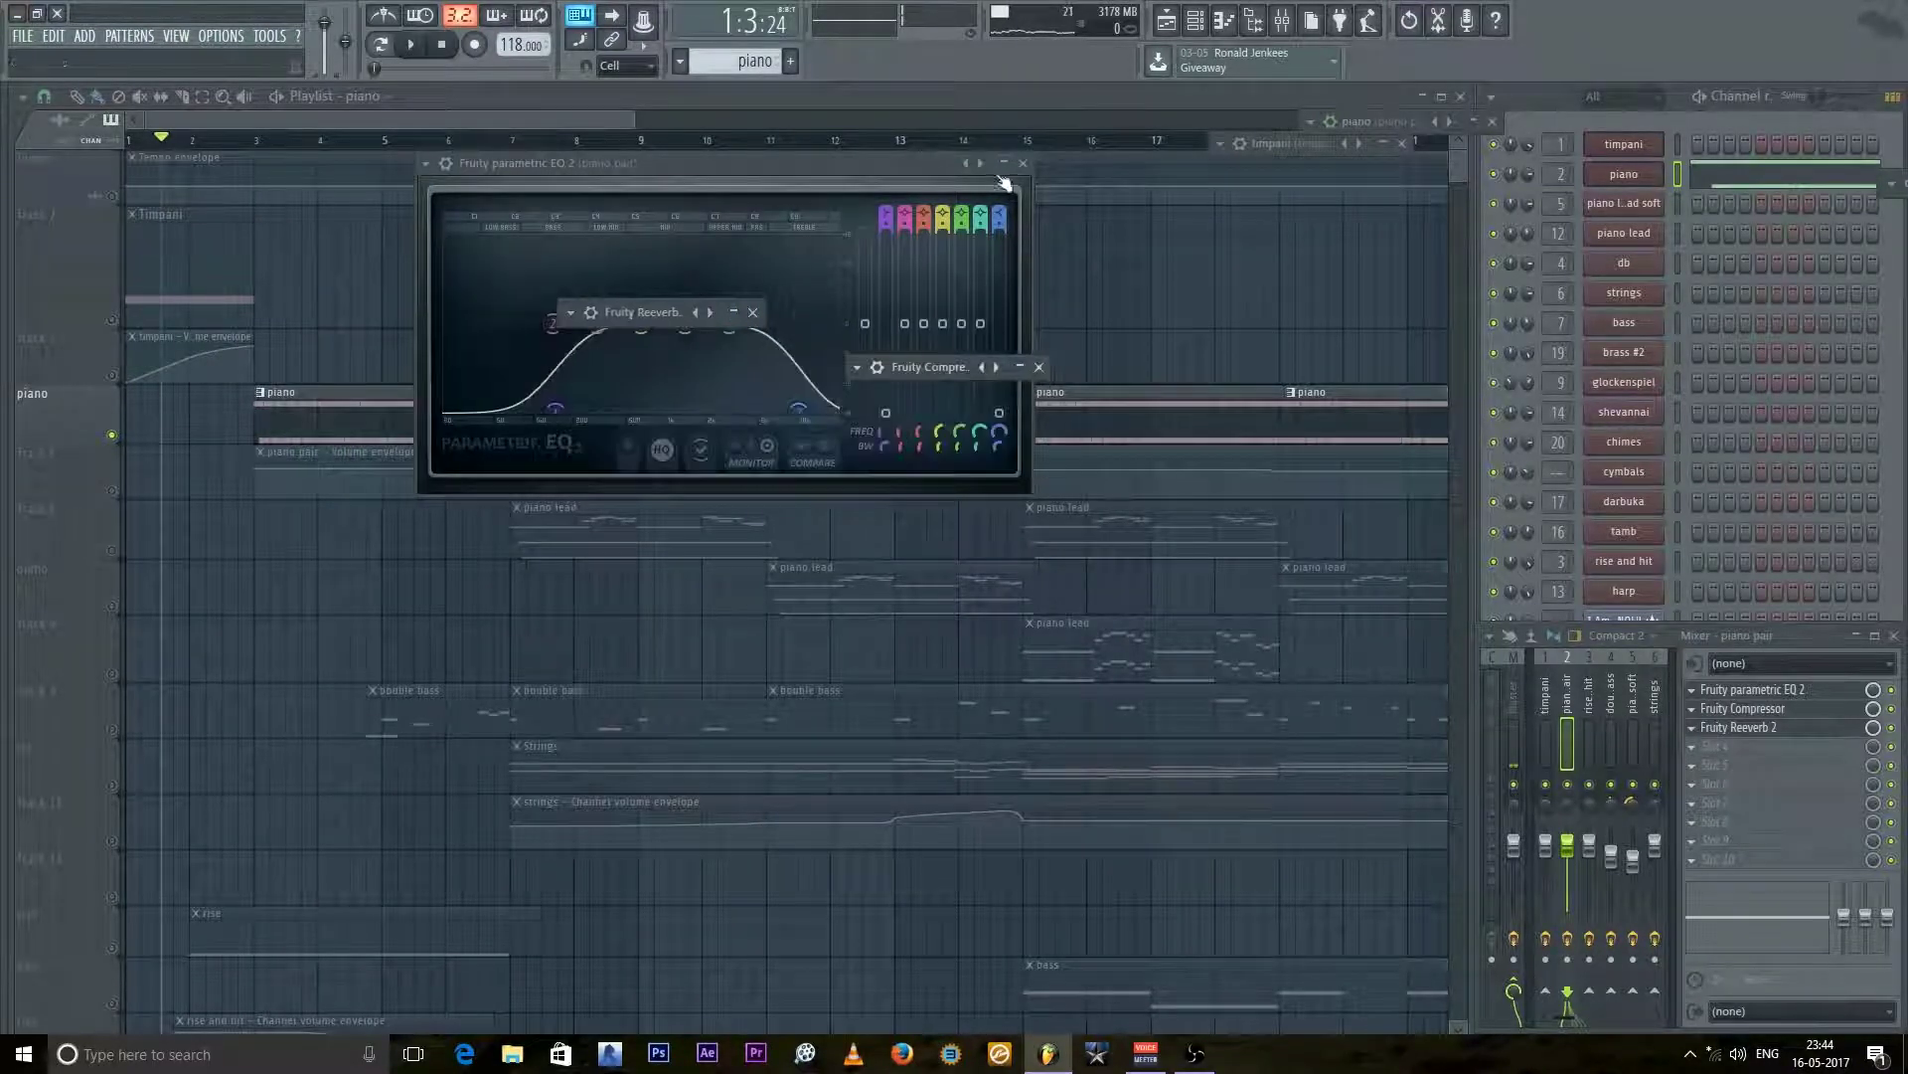
click(1005, 163)
Step: Audition the soloed piano track and unmute the piano pair volume envelope track beneath it
key(space)
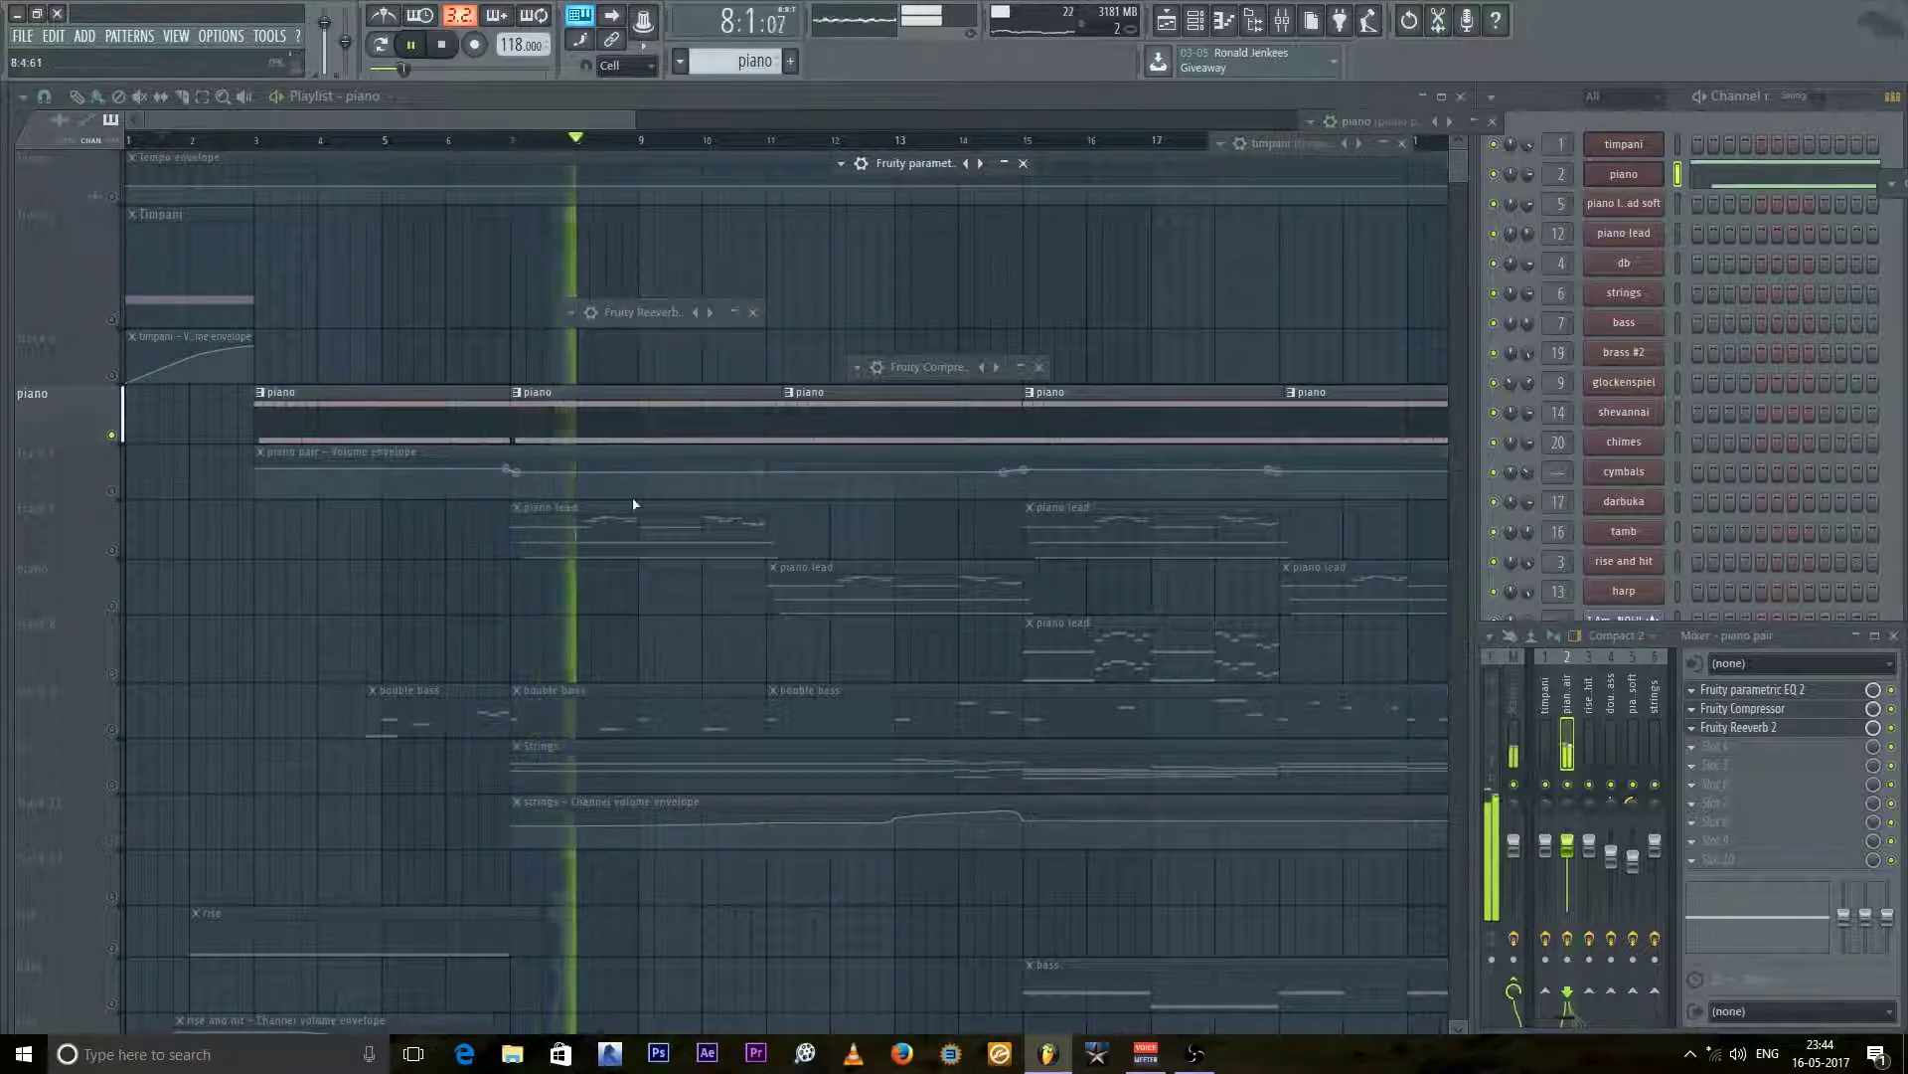
key(space)
click(120, 497)
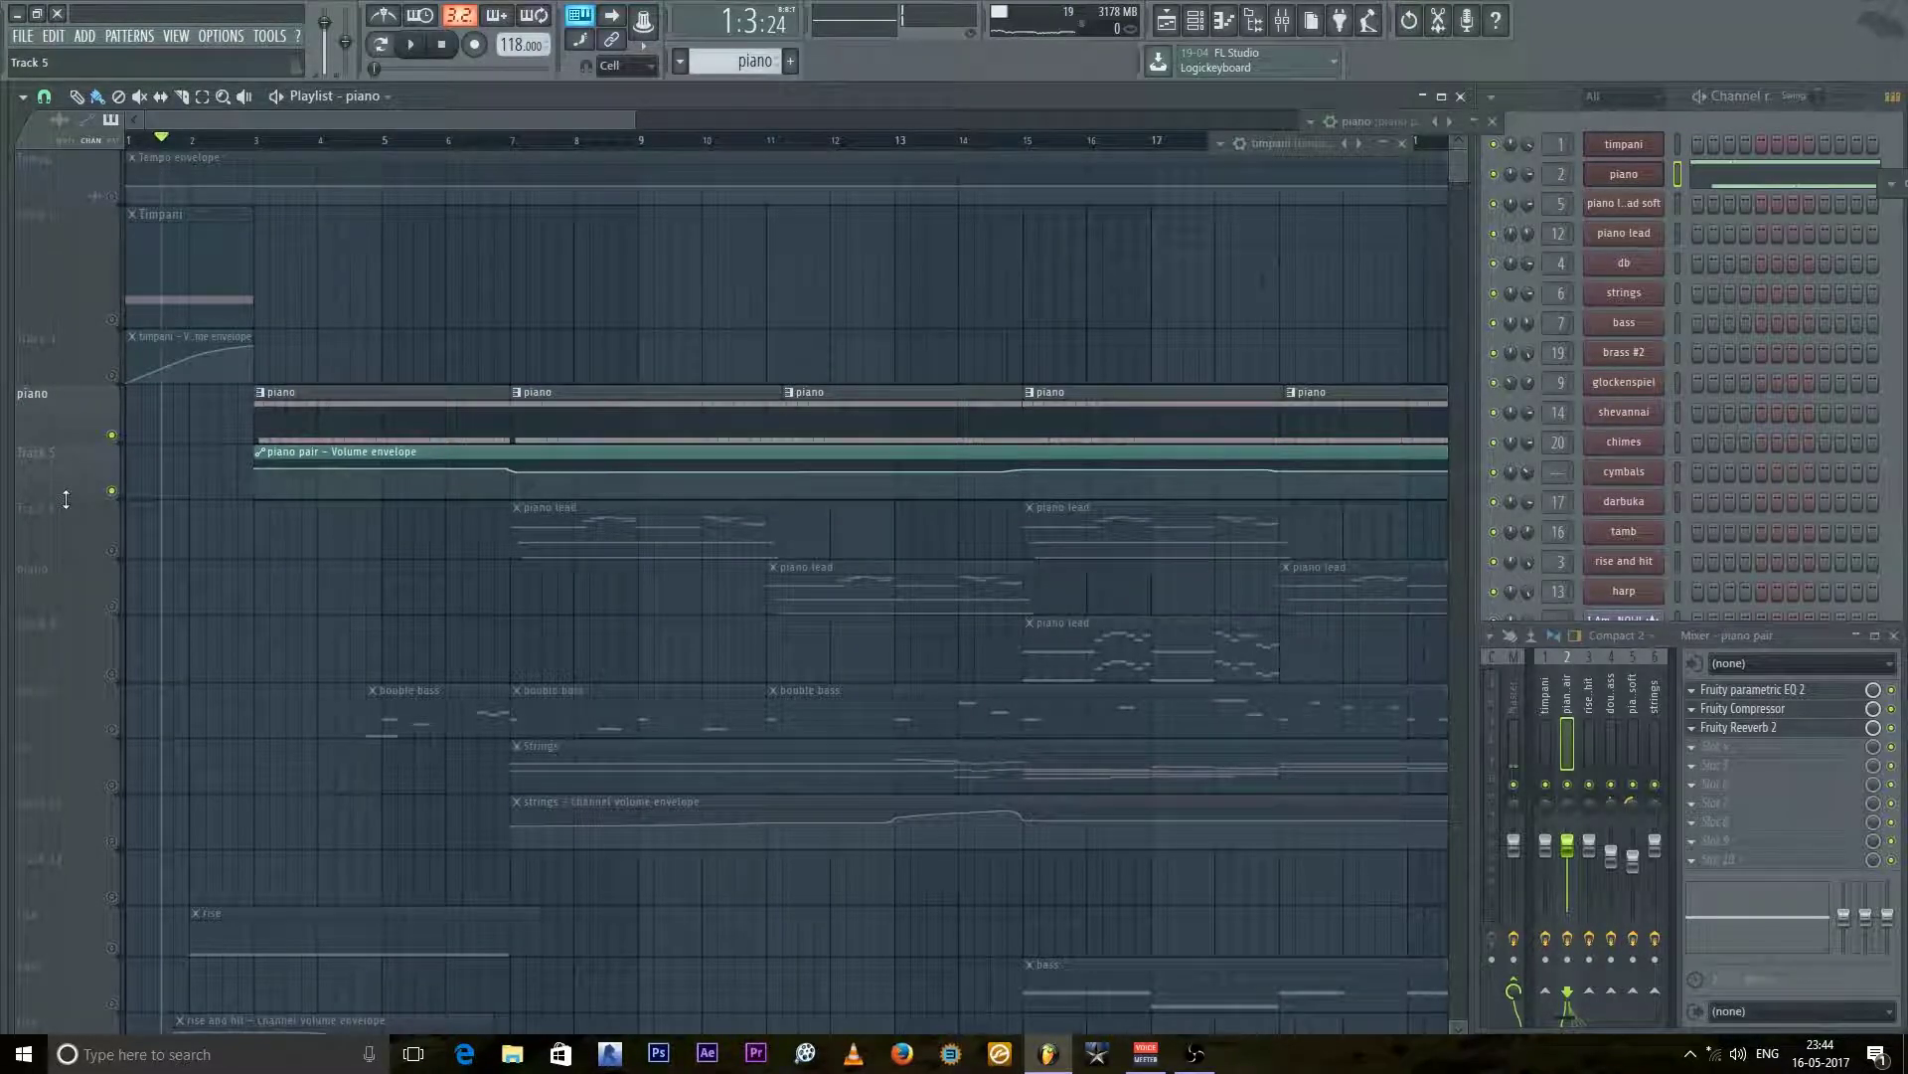
scroll(109, 523, down, 2)
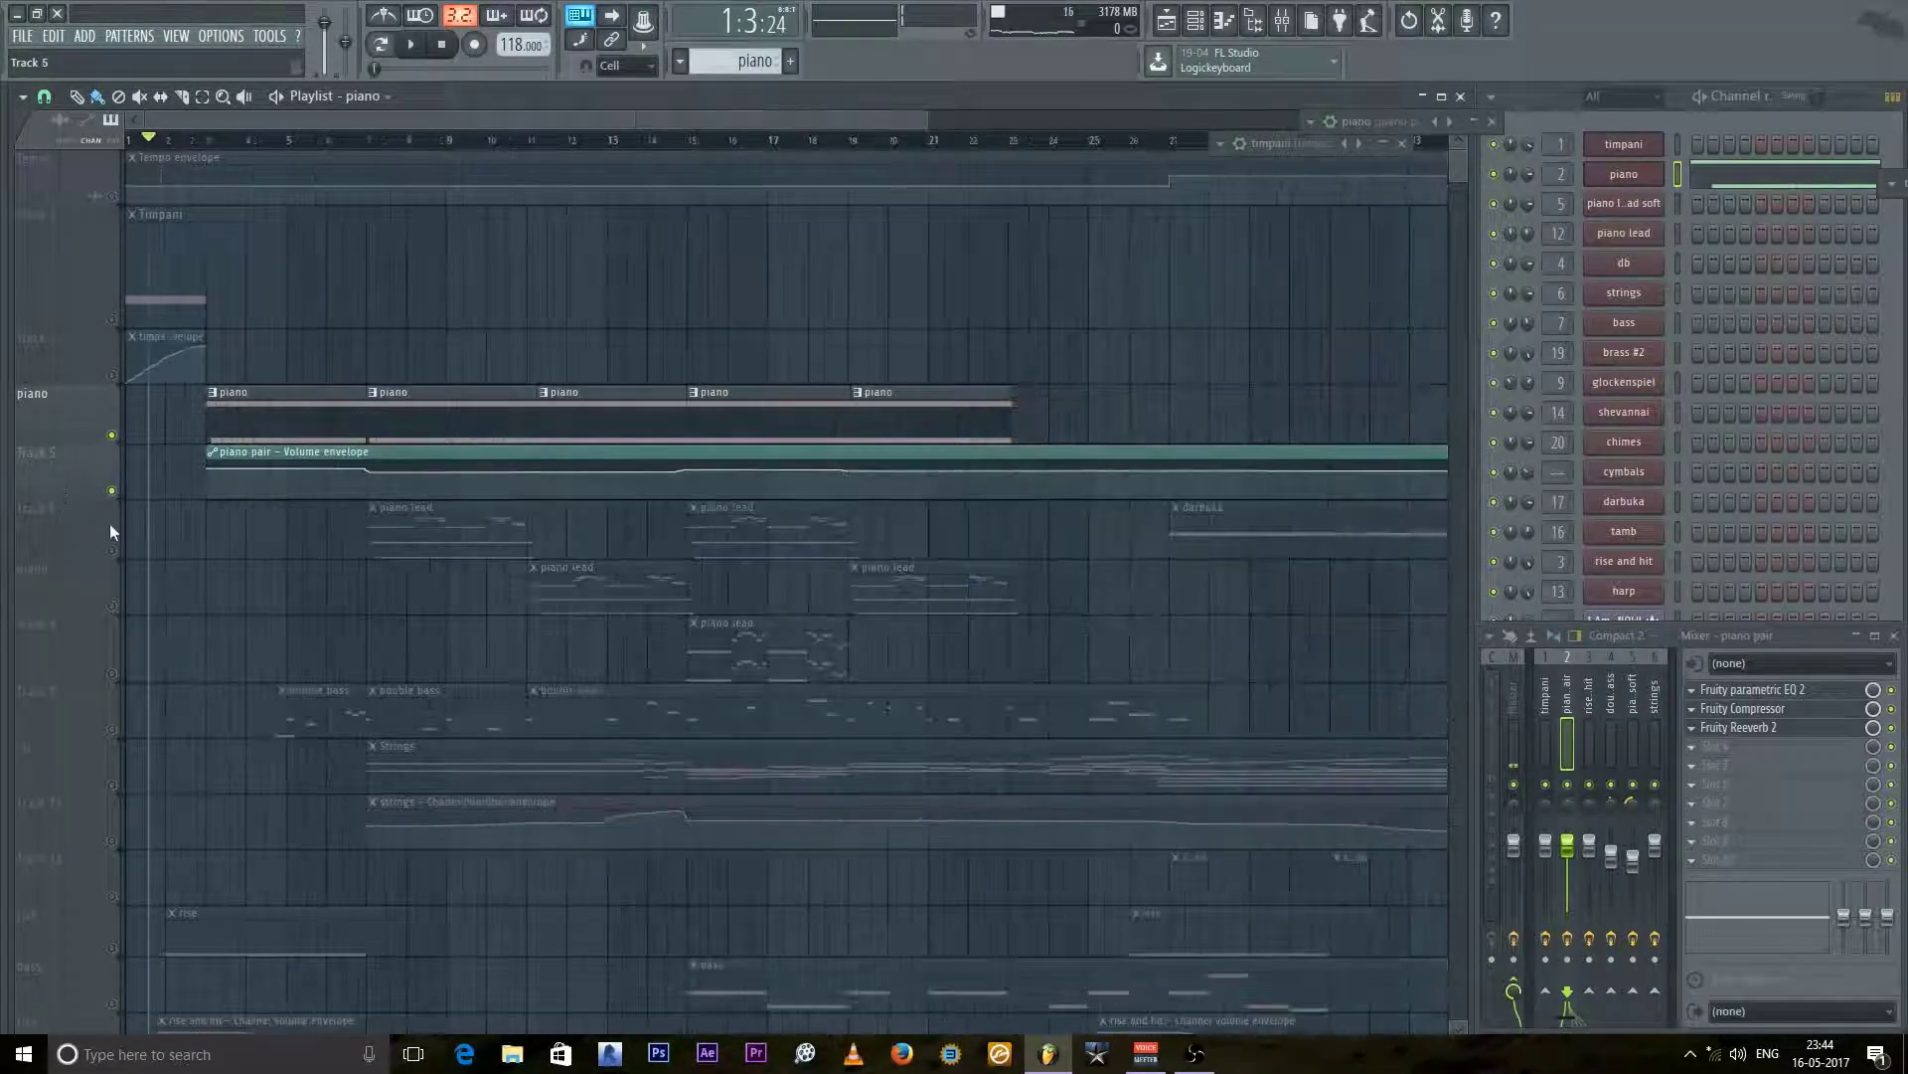
Step: Solo the double bass track and look over its clips along the arrangement
right_click(119, 734)
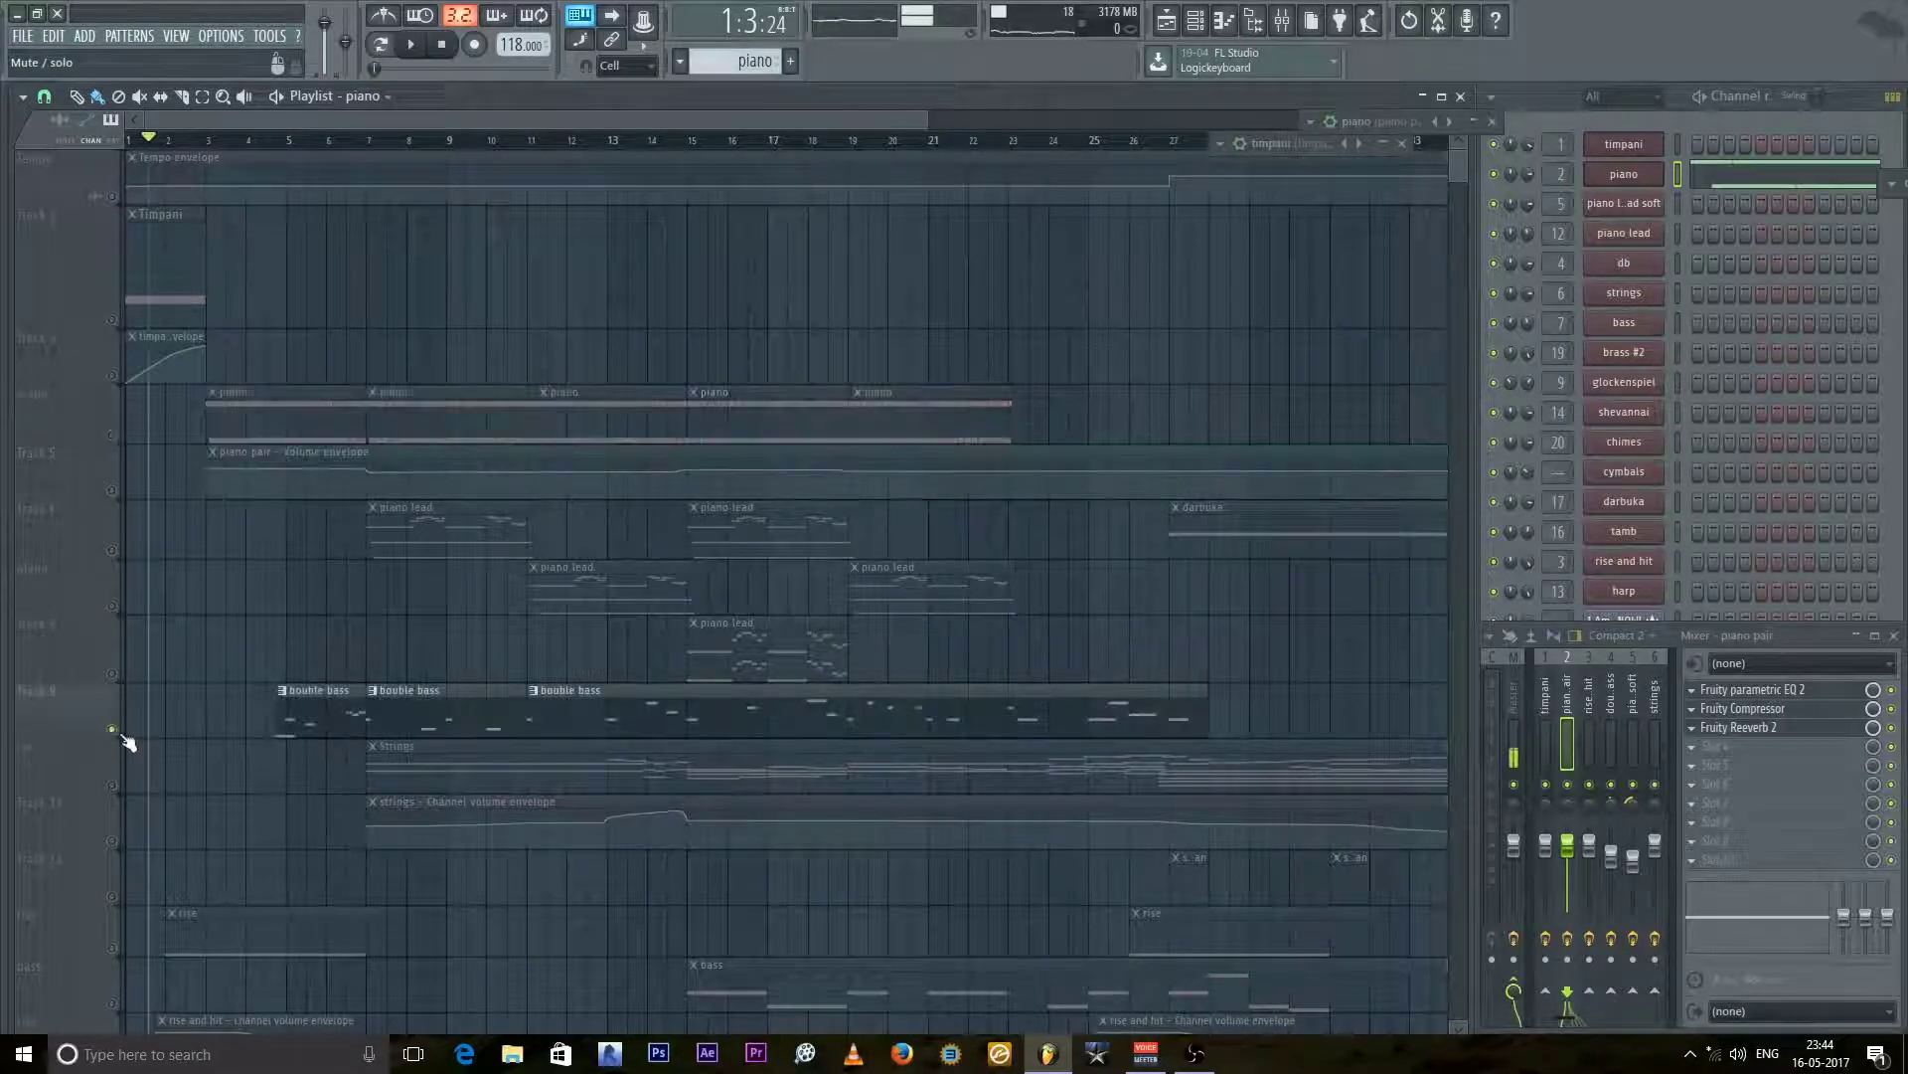
scroll(279, 741, up, 2)
scroll(210, 686, down, 3)
scroll(215, 646, down, 2)
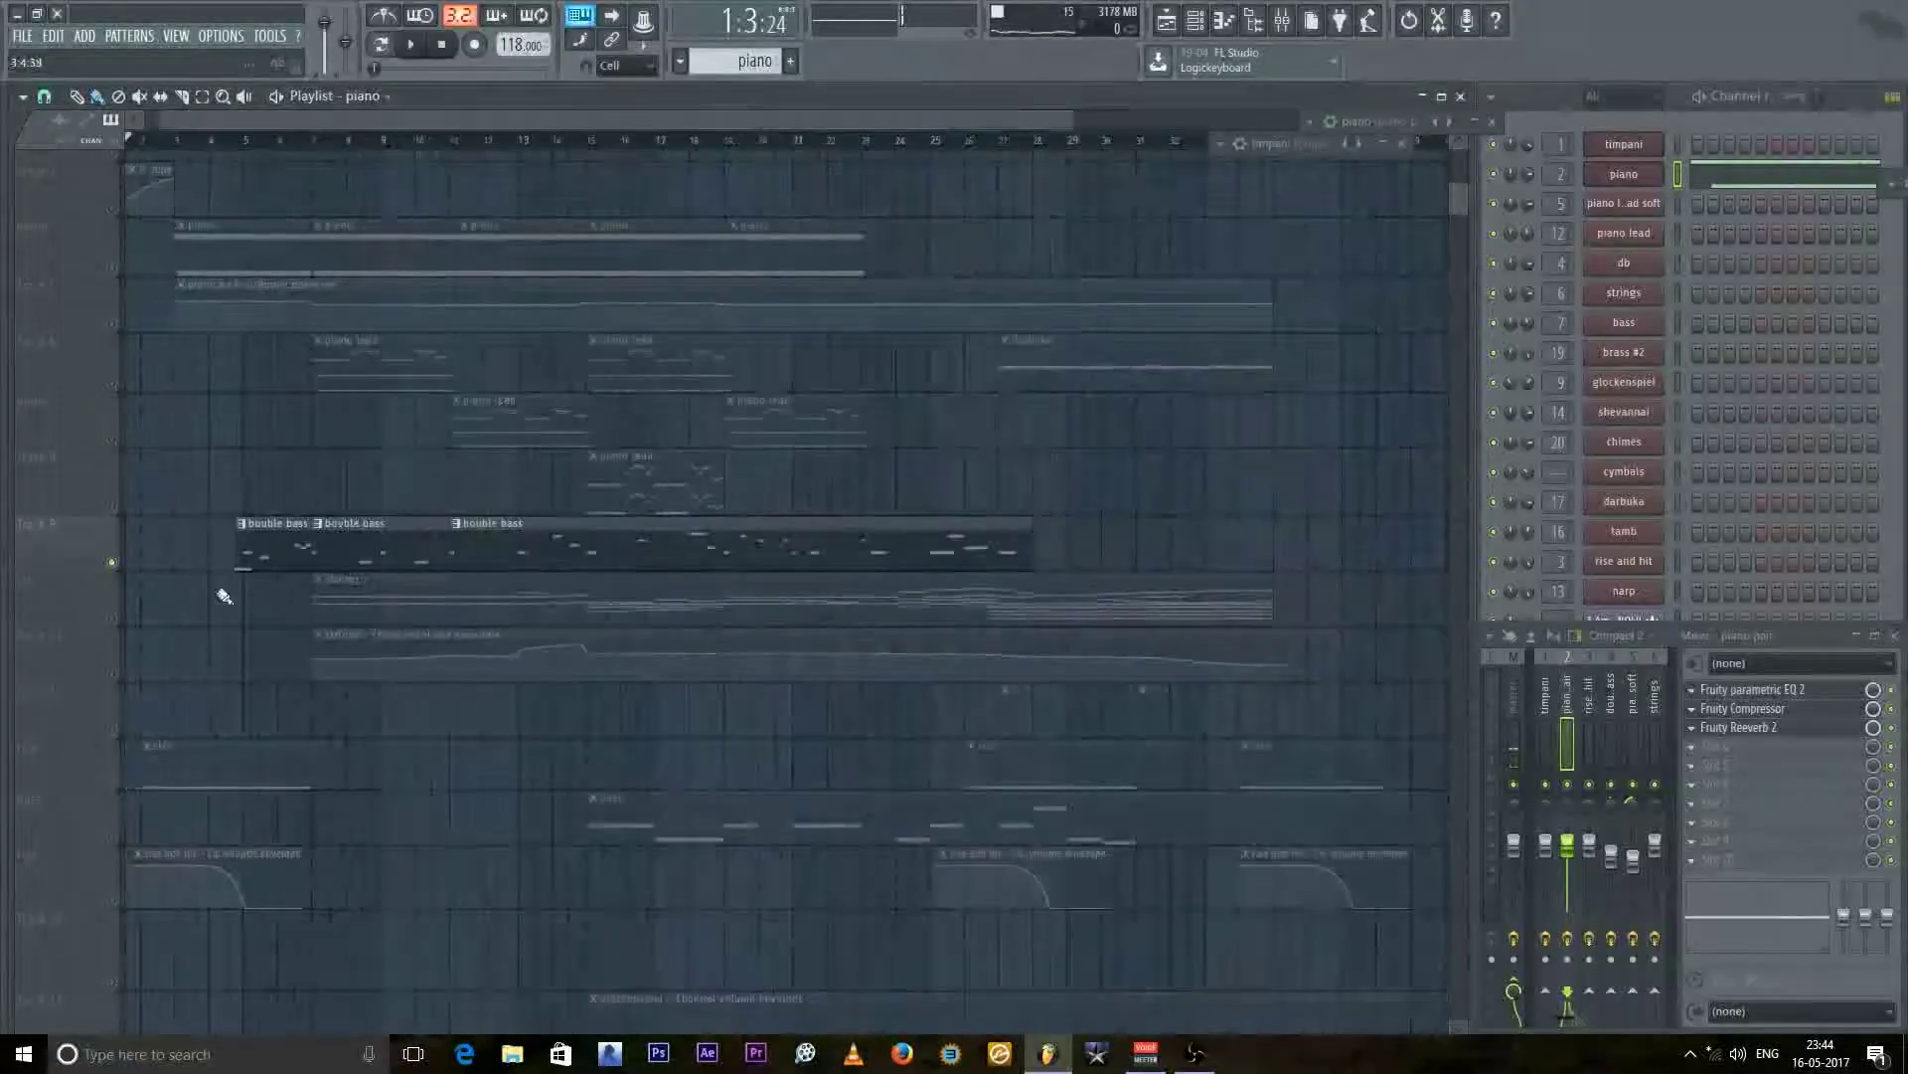
Step: Unsolo the double bass track and play the full arrangement from bar 4 to hear the bass enter
right_click(111, 564)
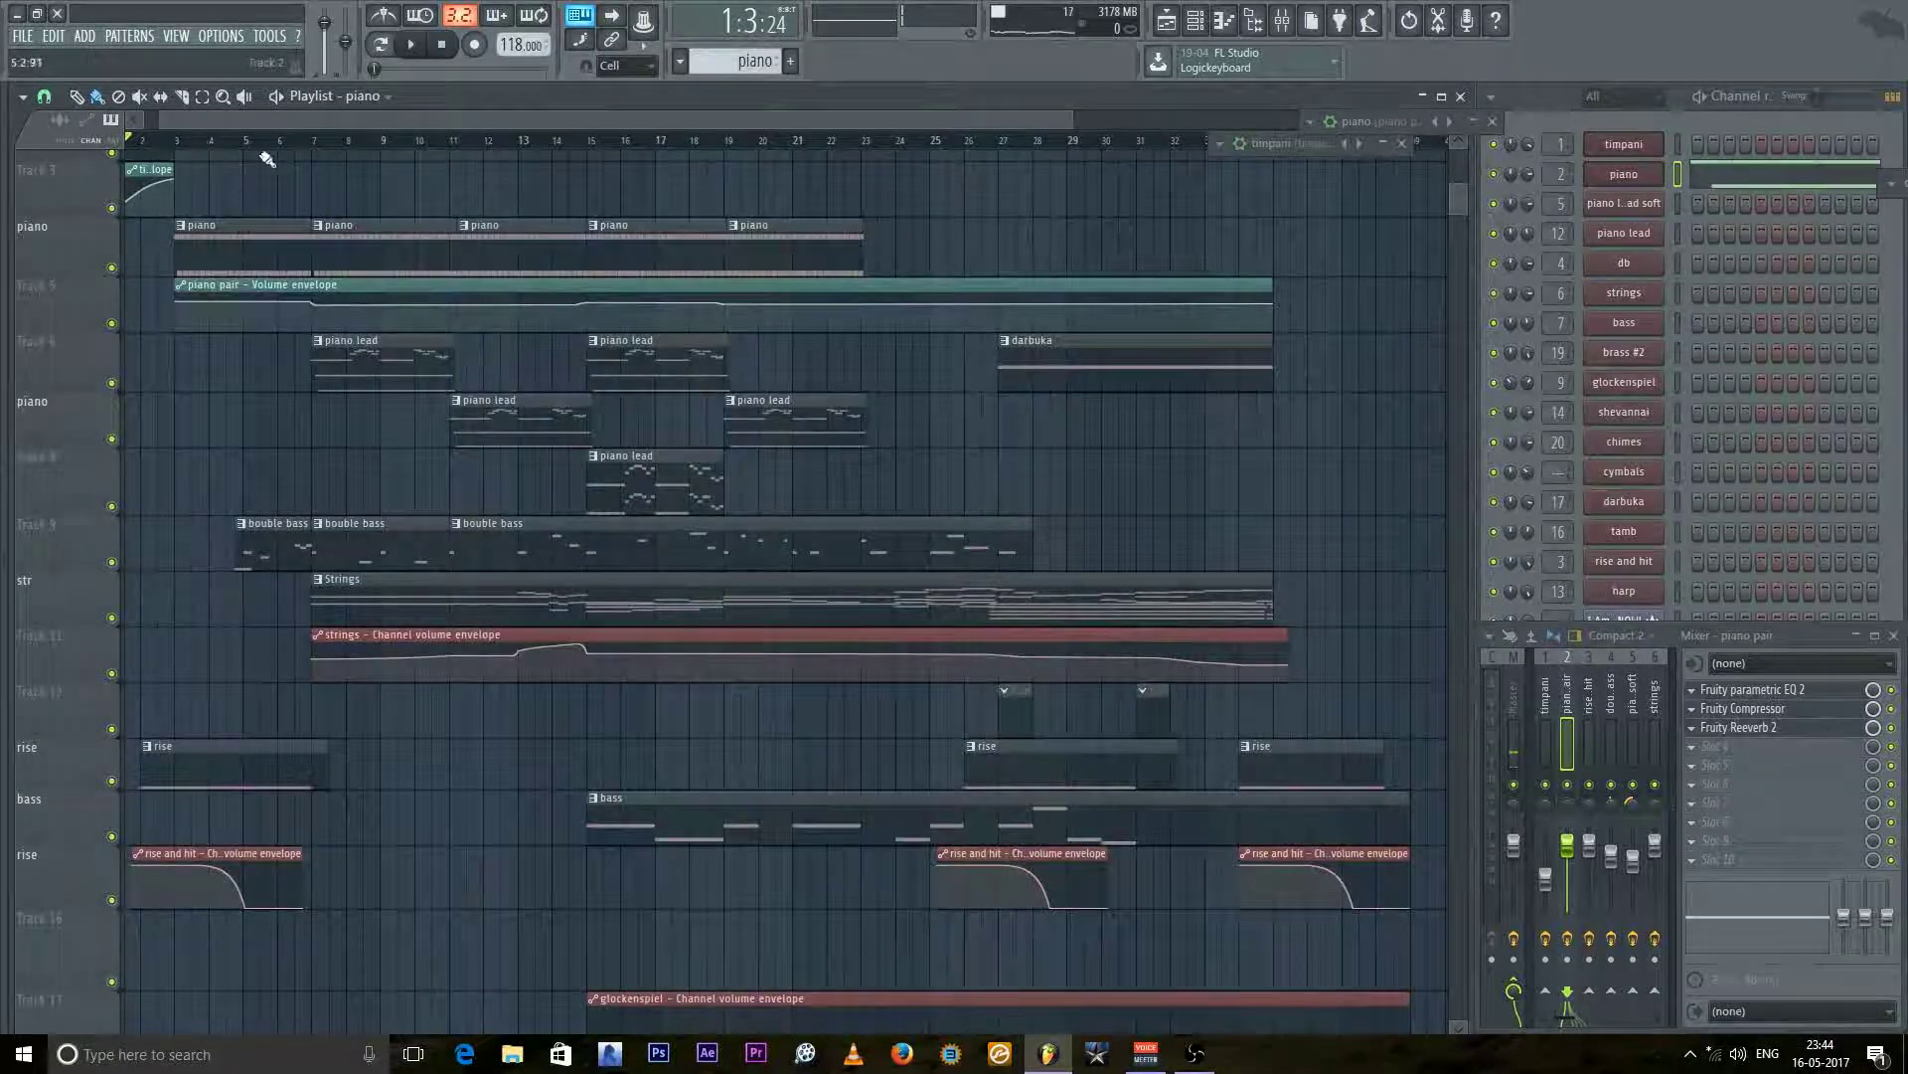
click(213, 144)
key(space)
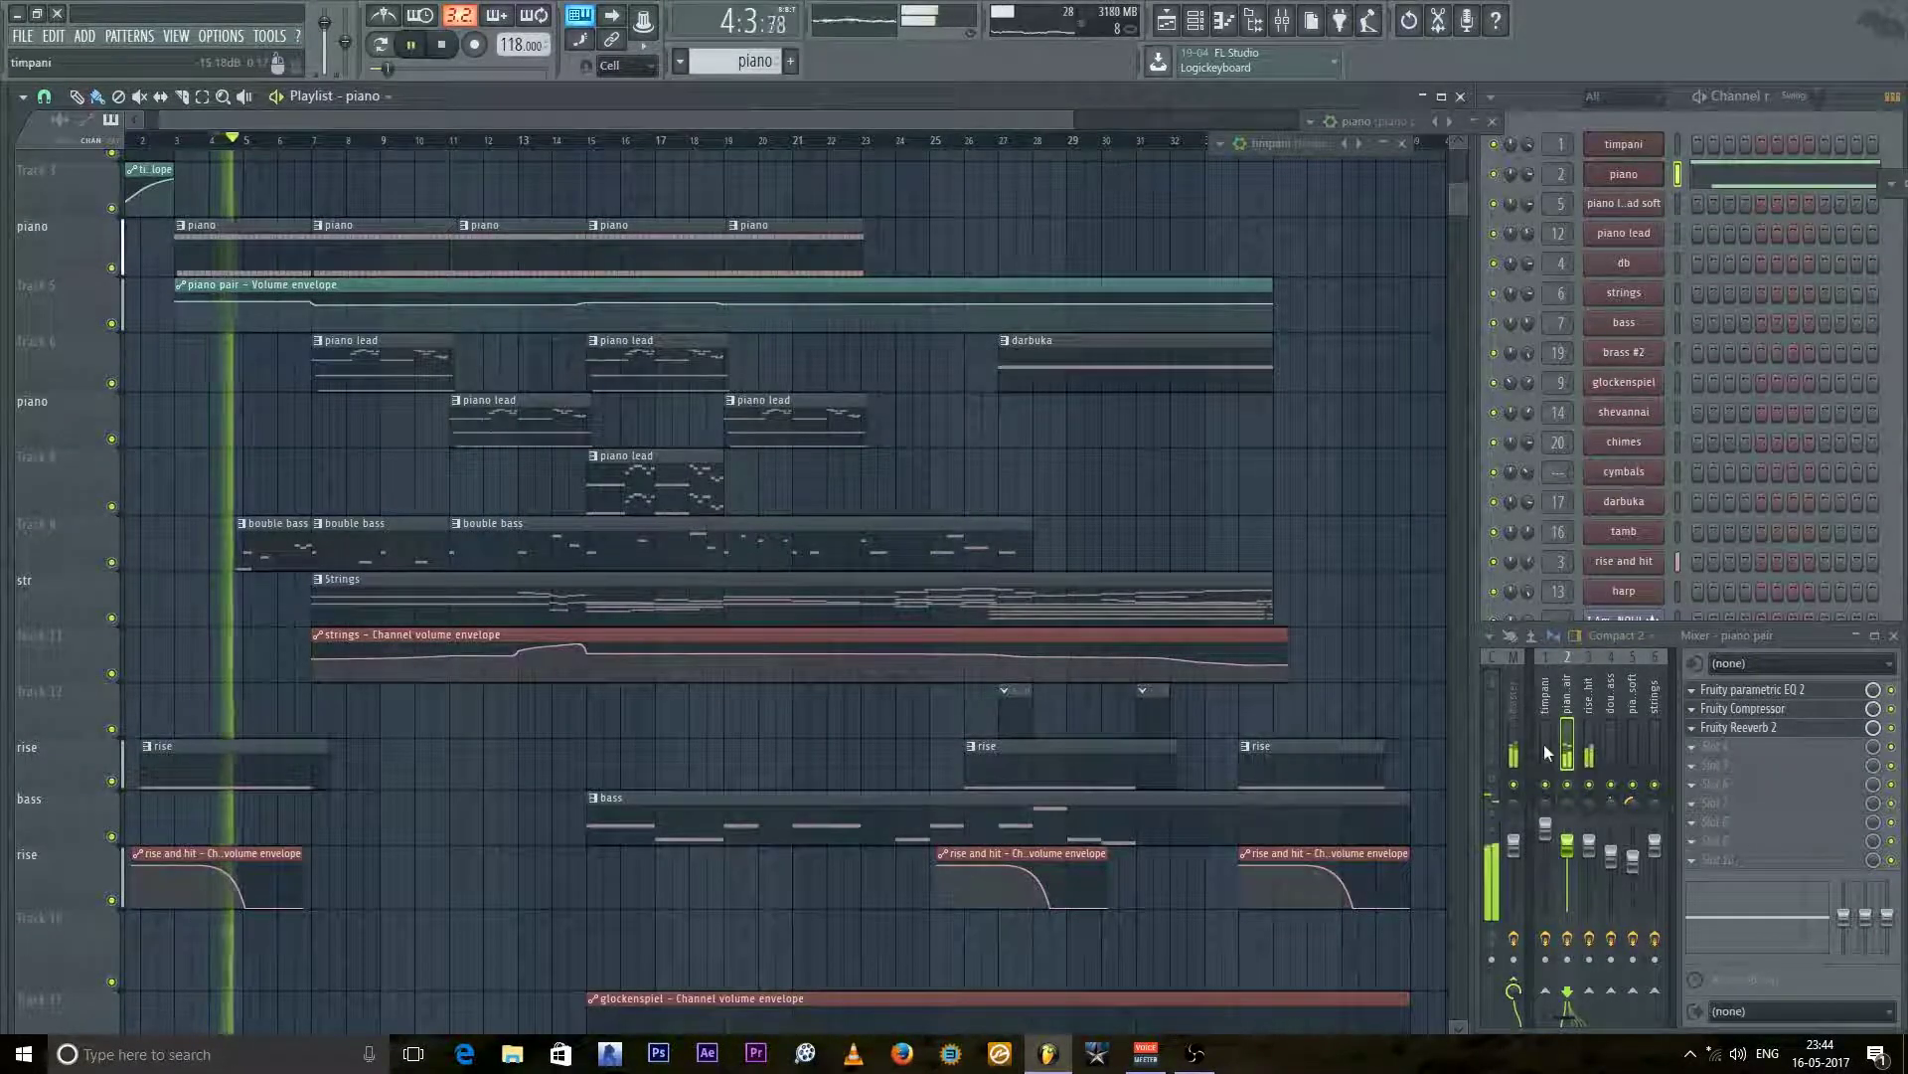
scroll(1568, 743, down, 7)
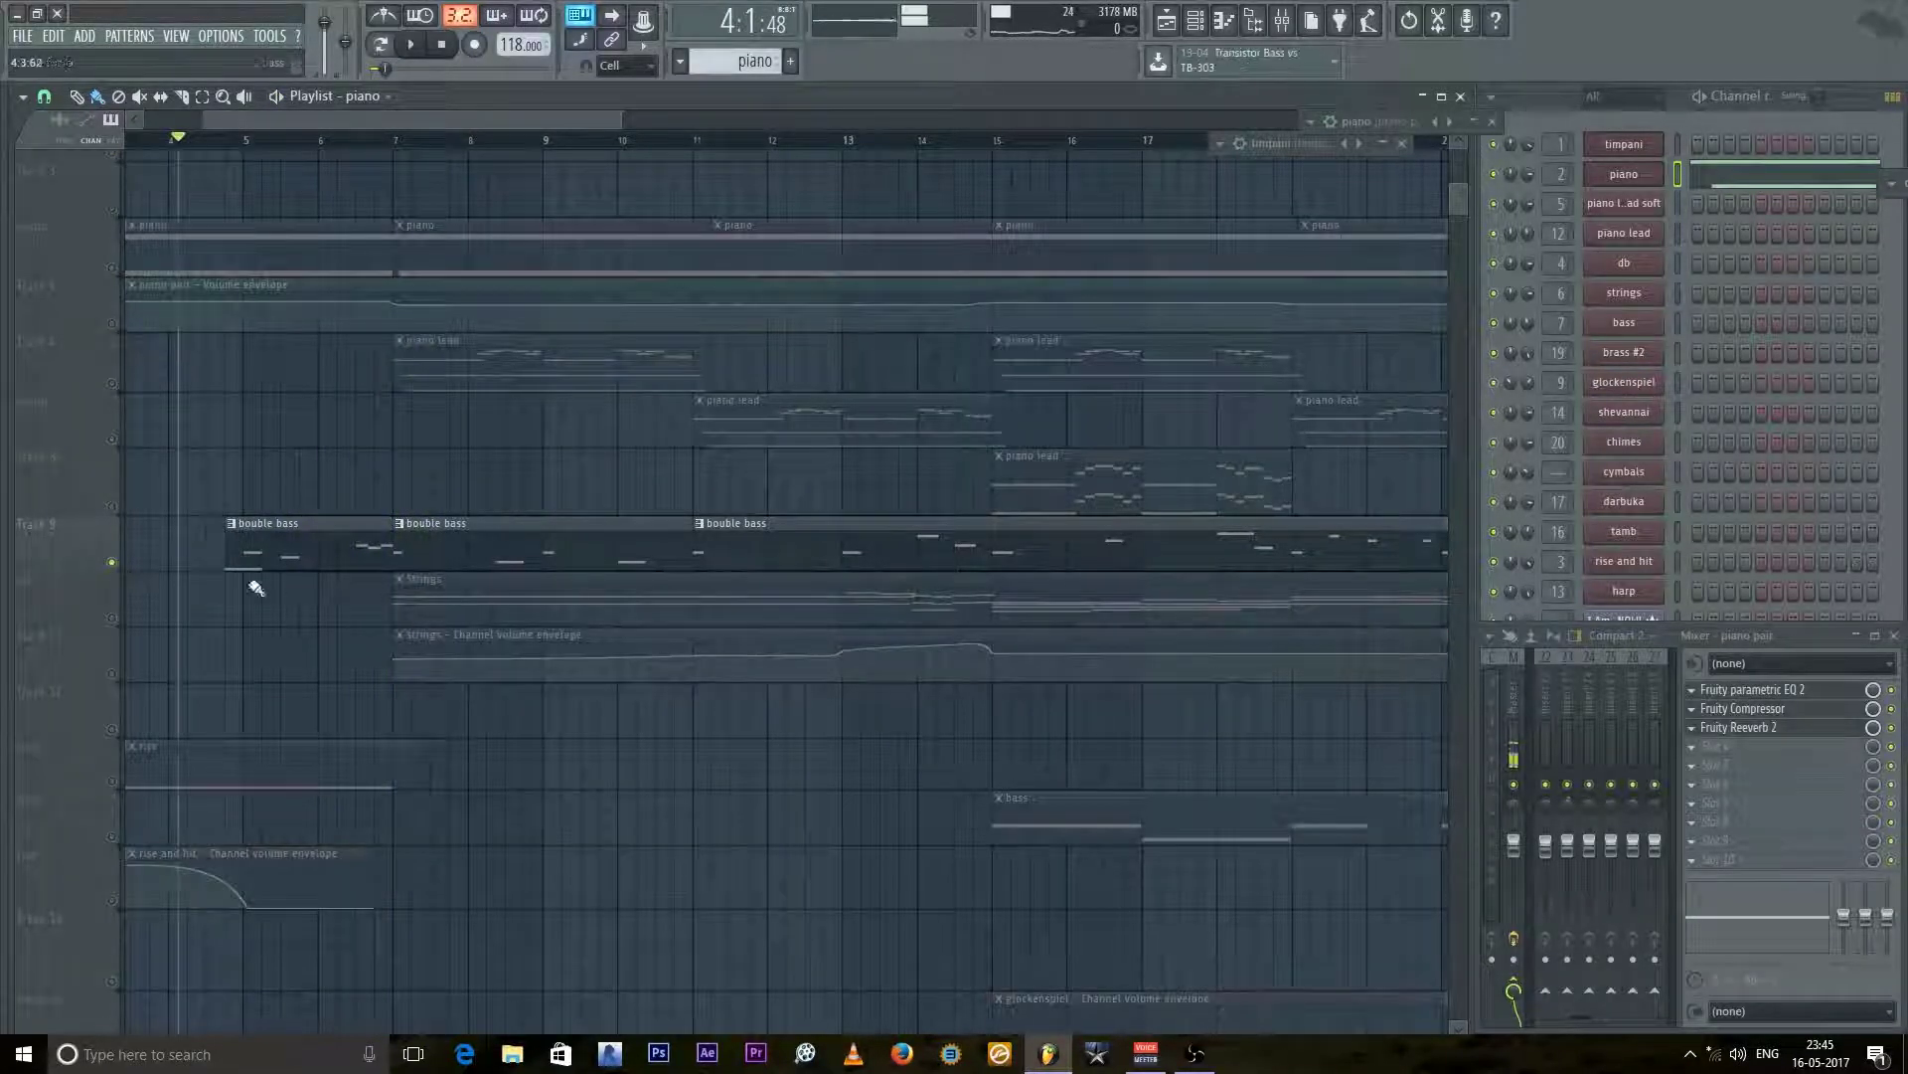
Step: Select the double bass pattern, examine its Double Bass Solo patch and locate the Kontakt Factory Library, and minimize the instrument
click(310, 537)
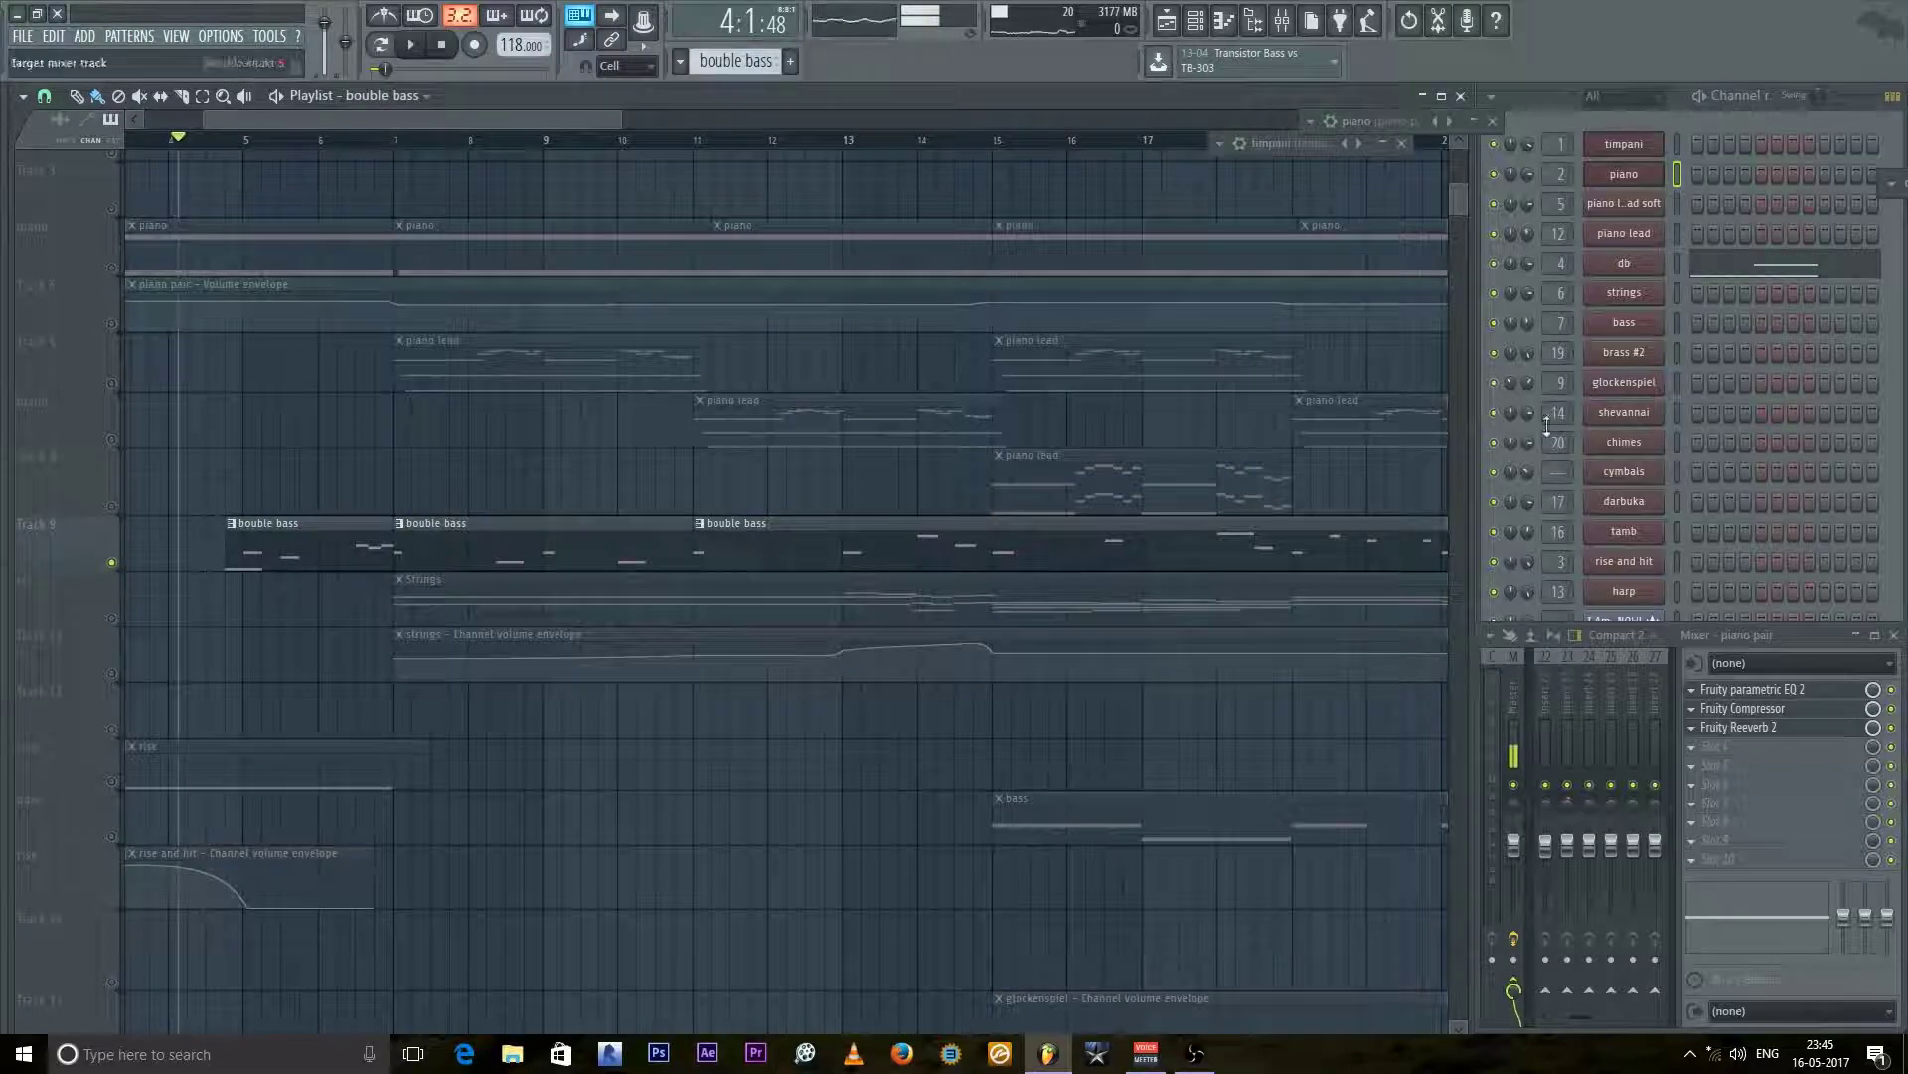
click(1656, 267)
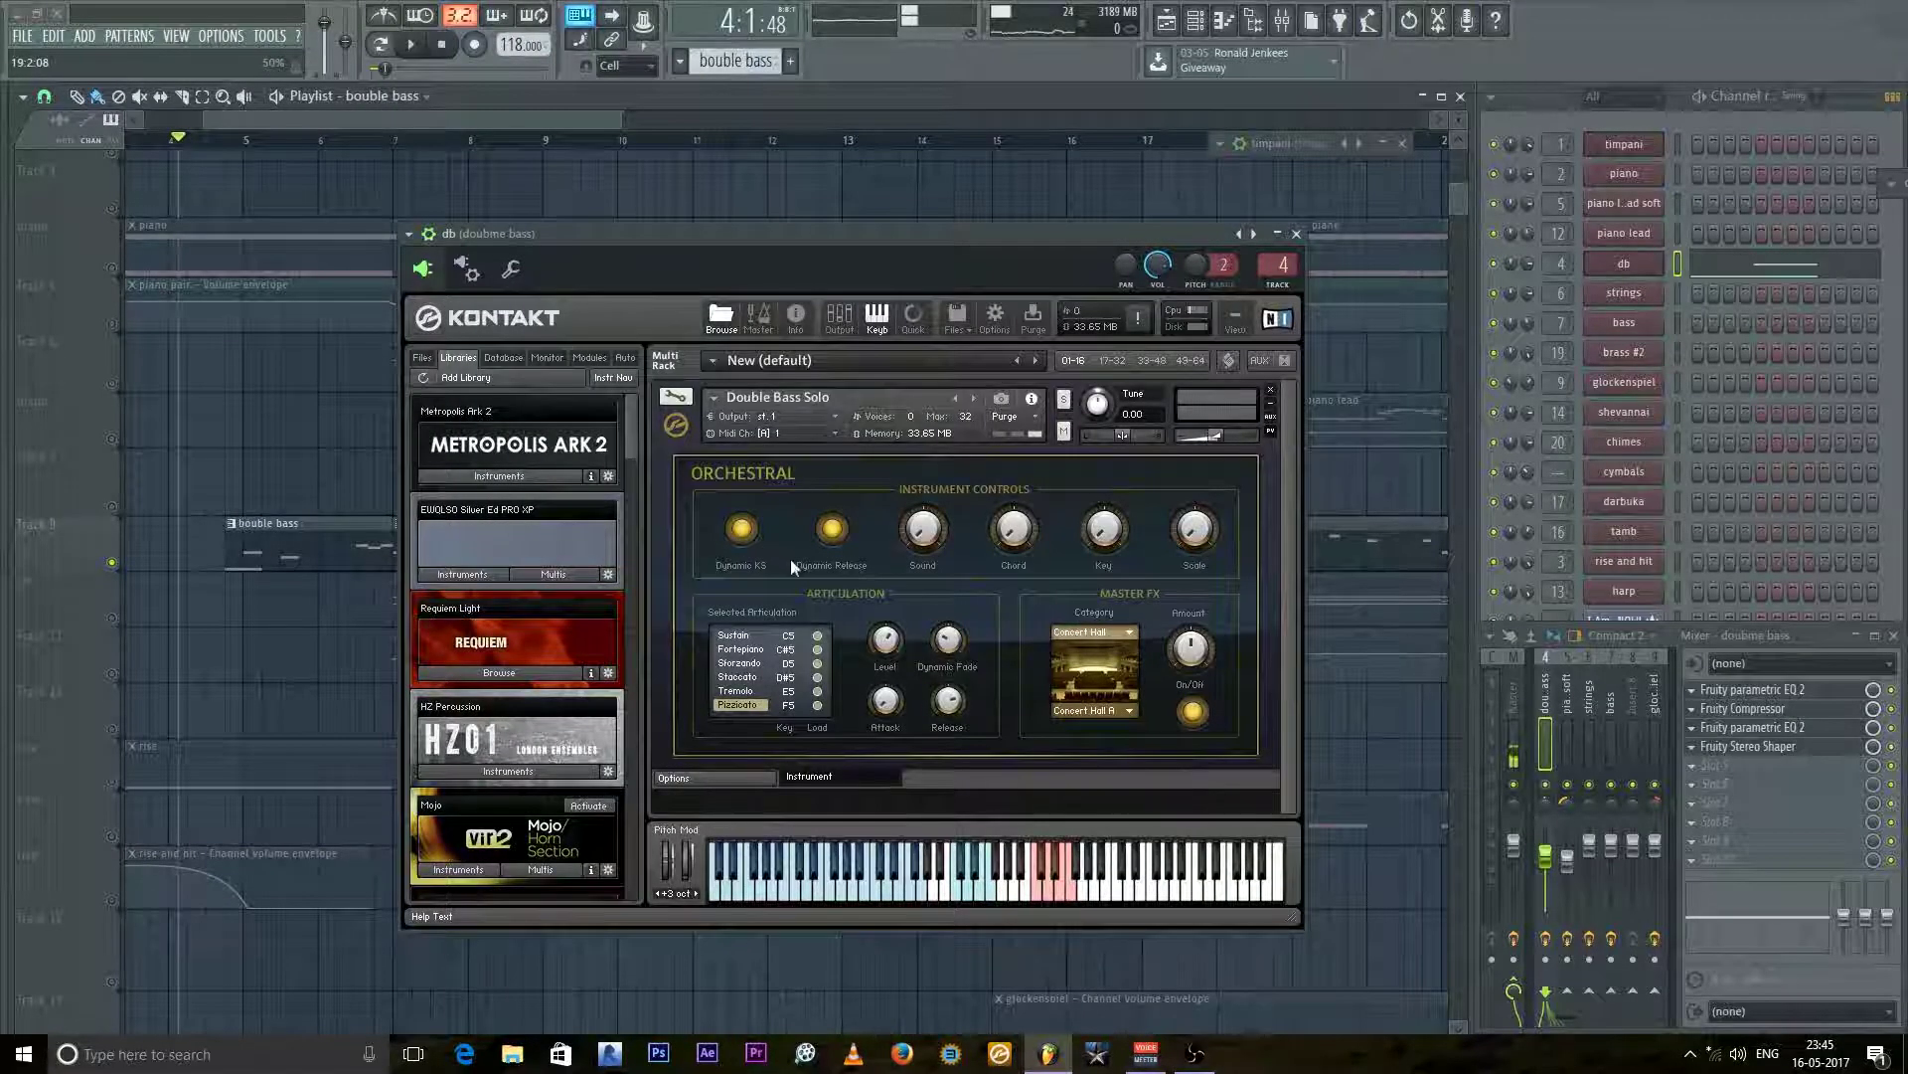
drag(637, 437, 635, 746)
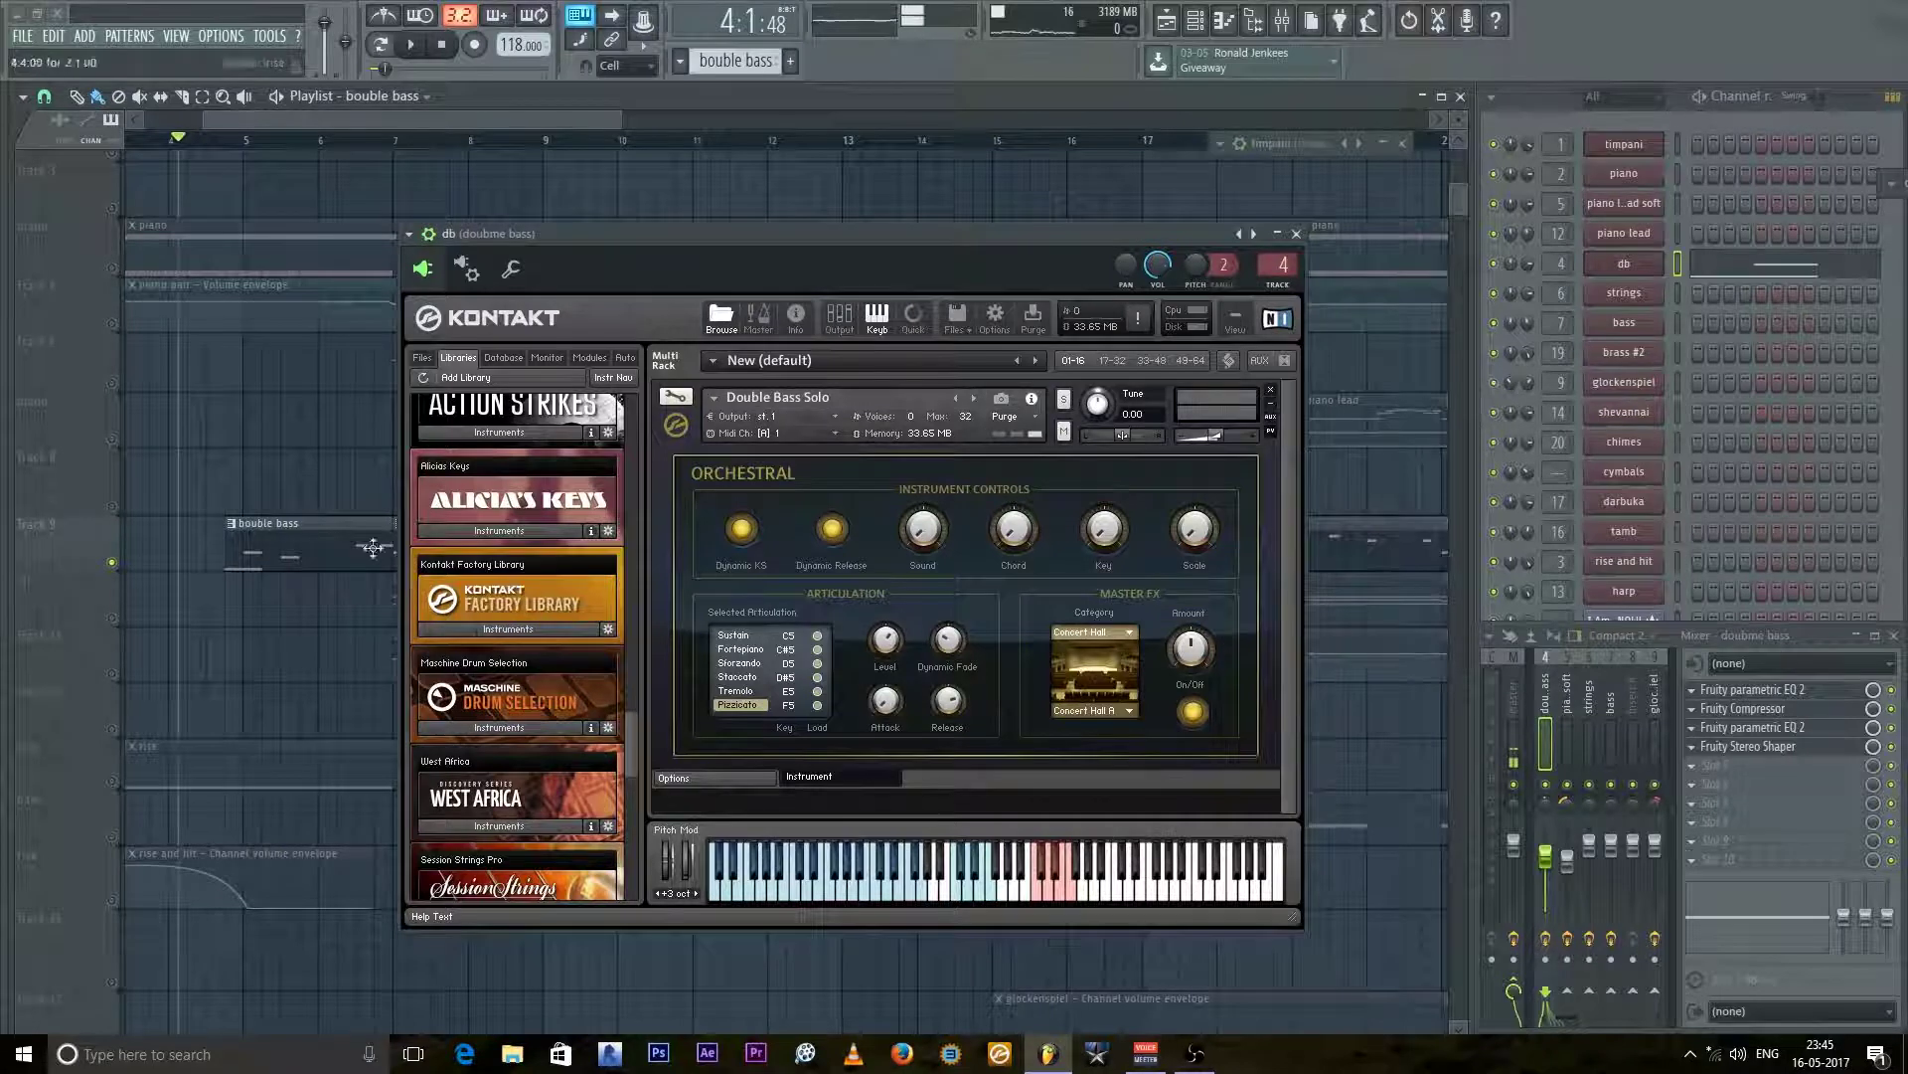
click(1278, 234)
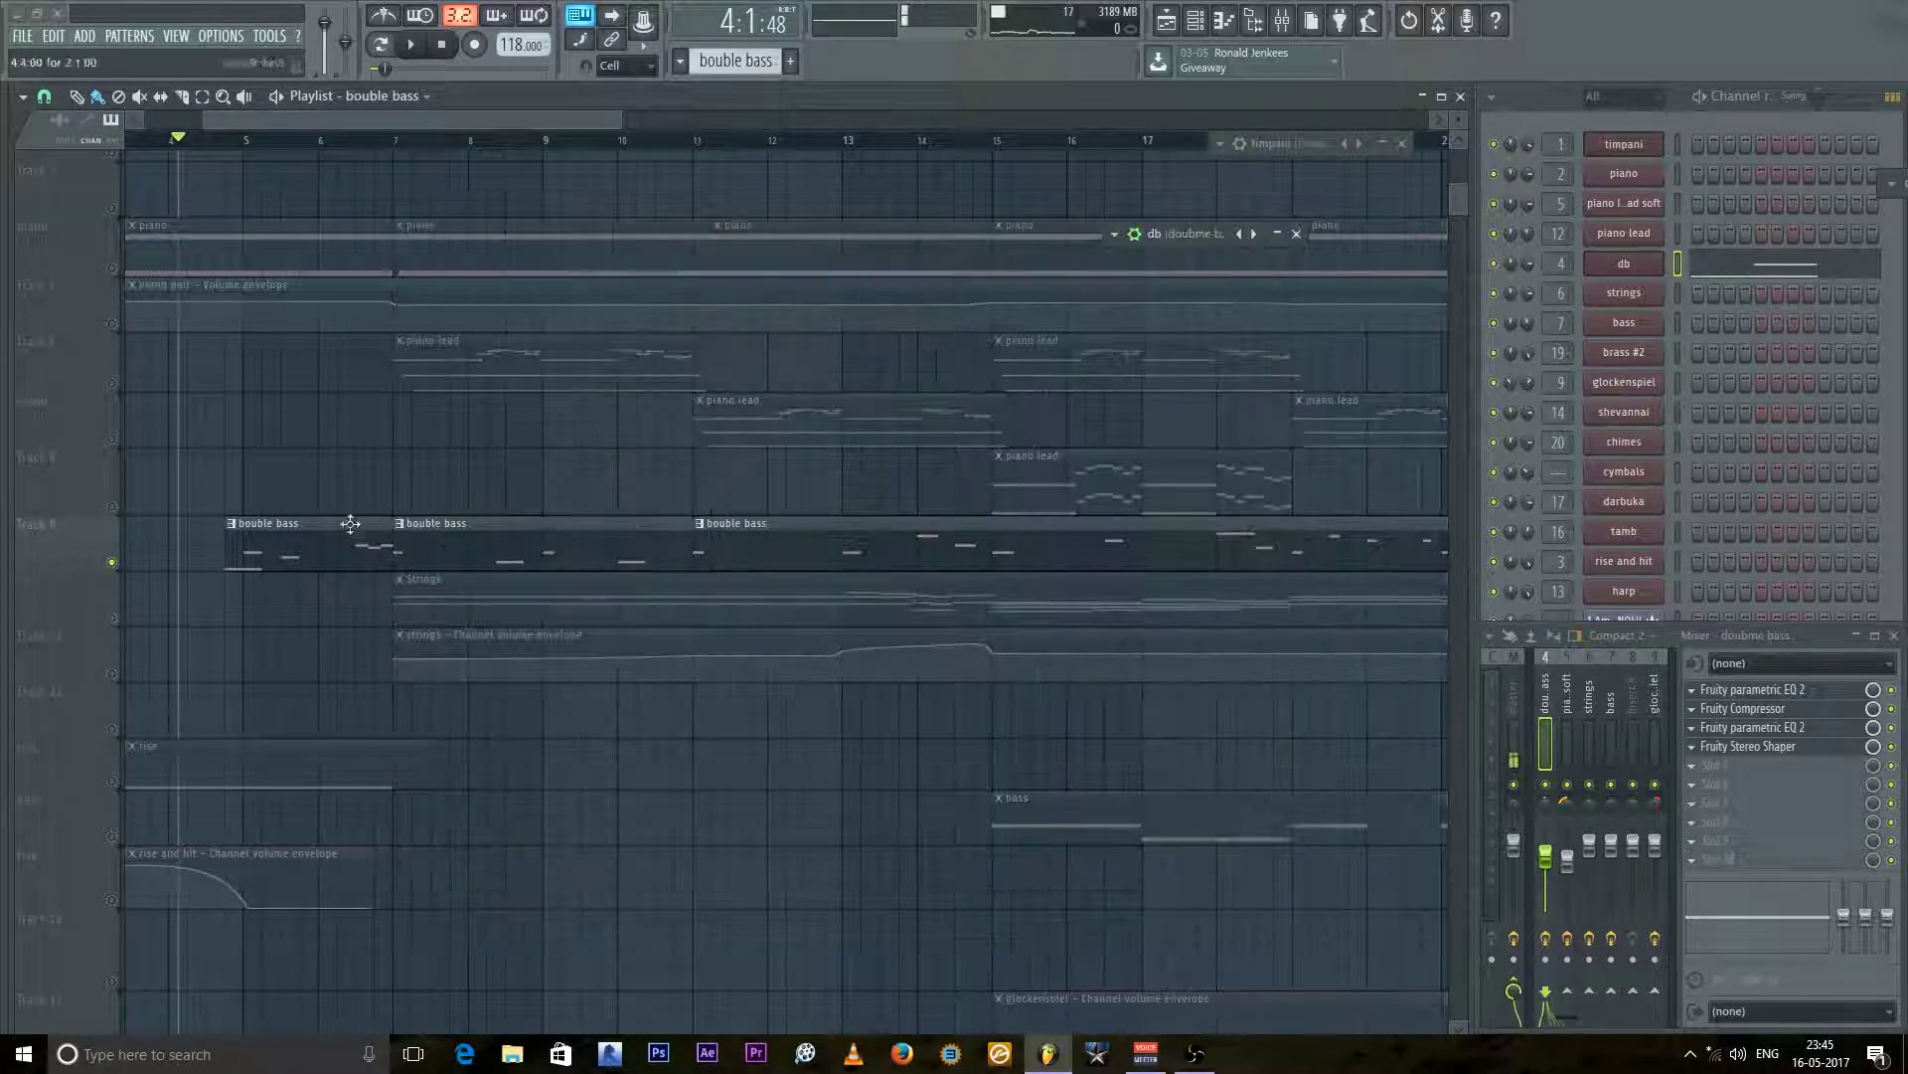
Step: Hide the mixer, open the double bass pattern's notes in the piano roll and play them back
key(F9)
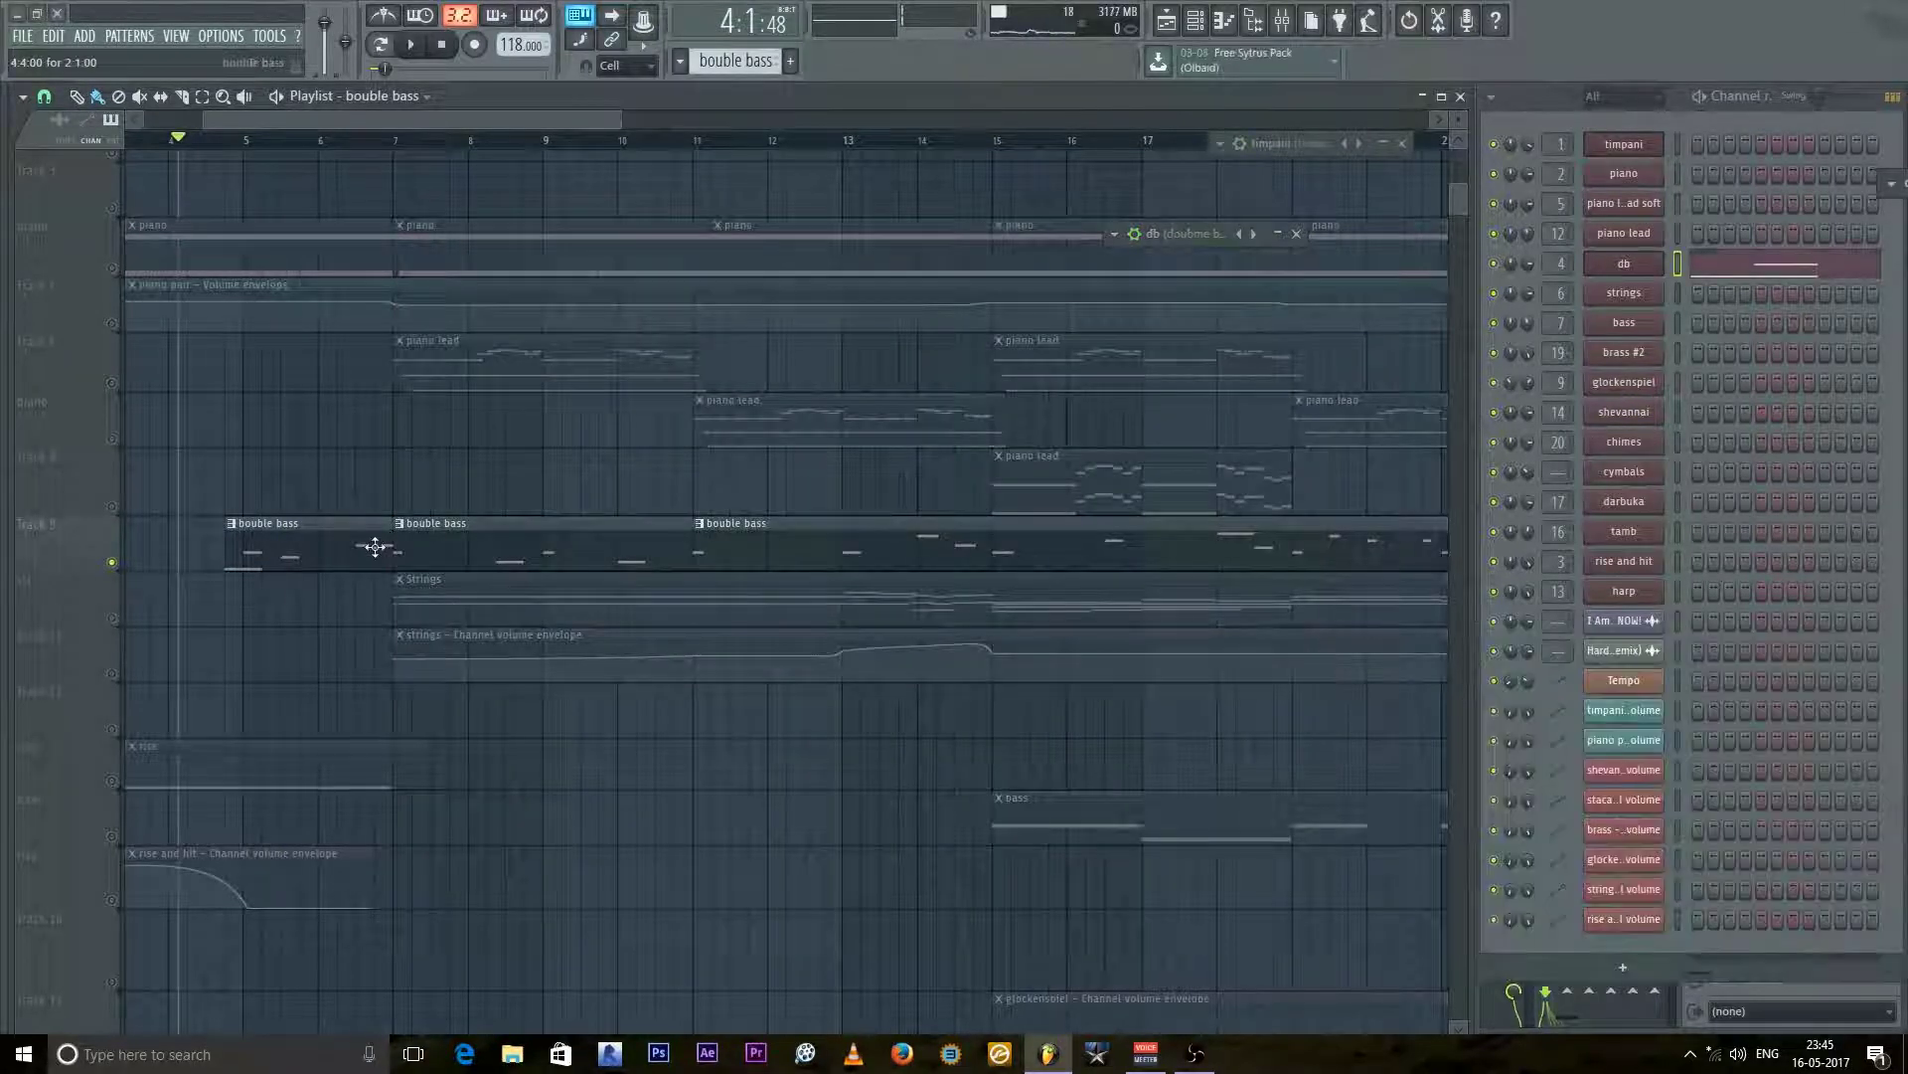
click(1650, 270)
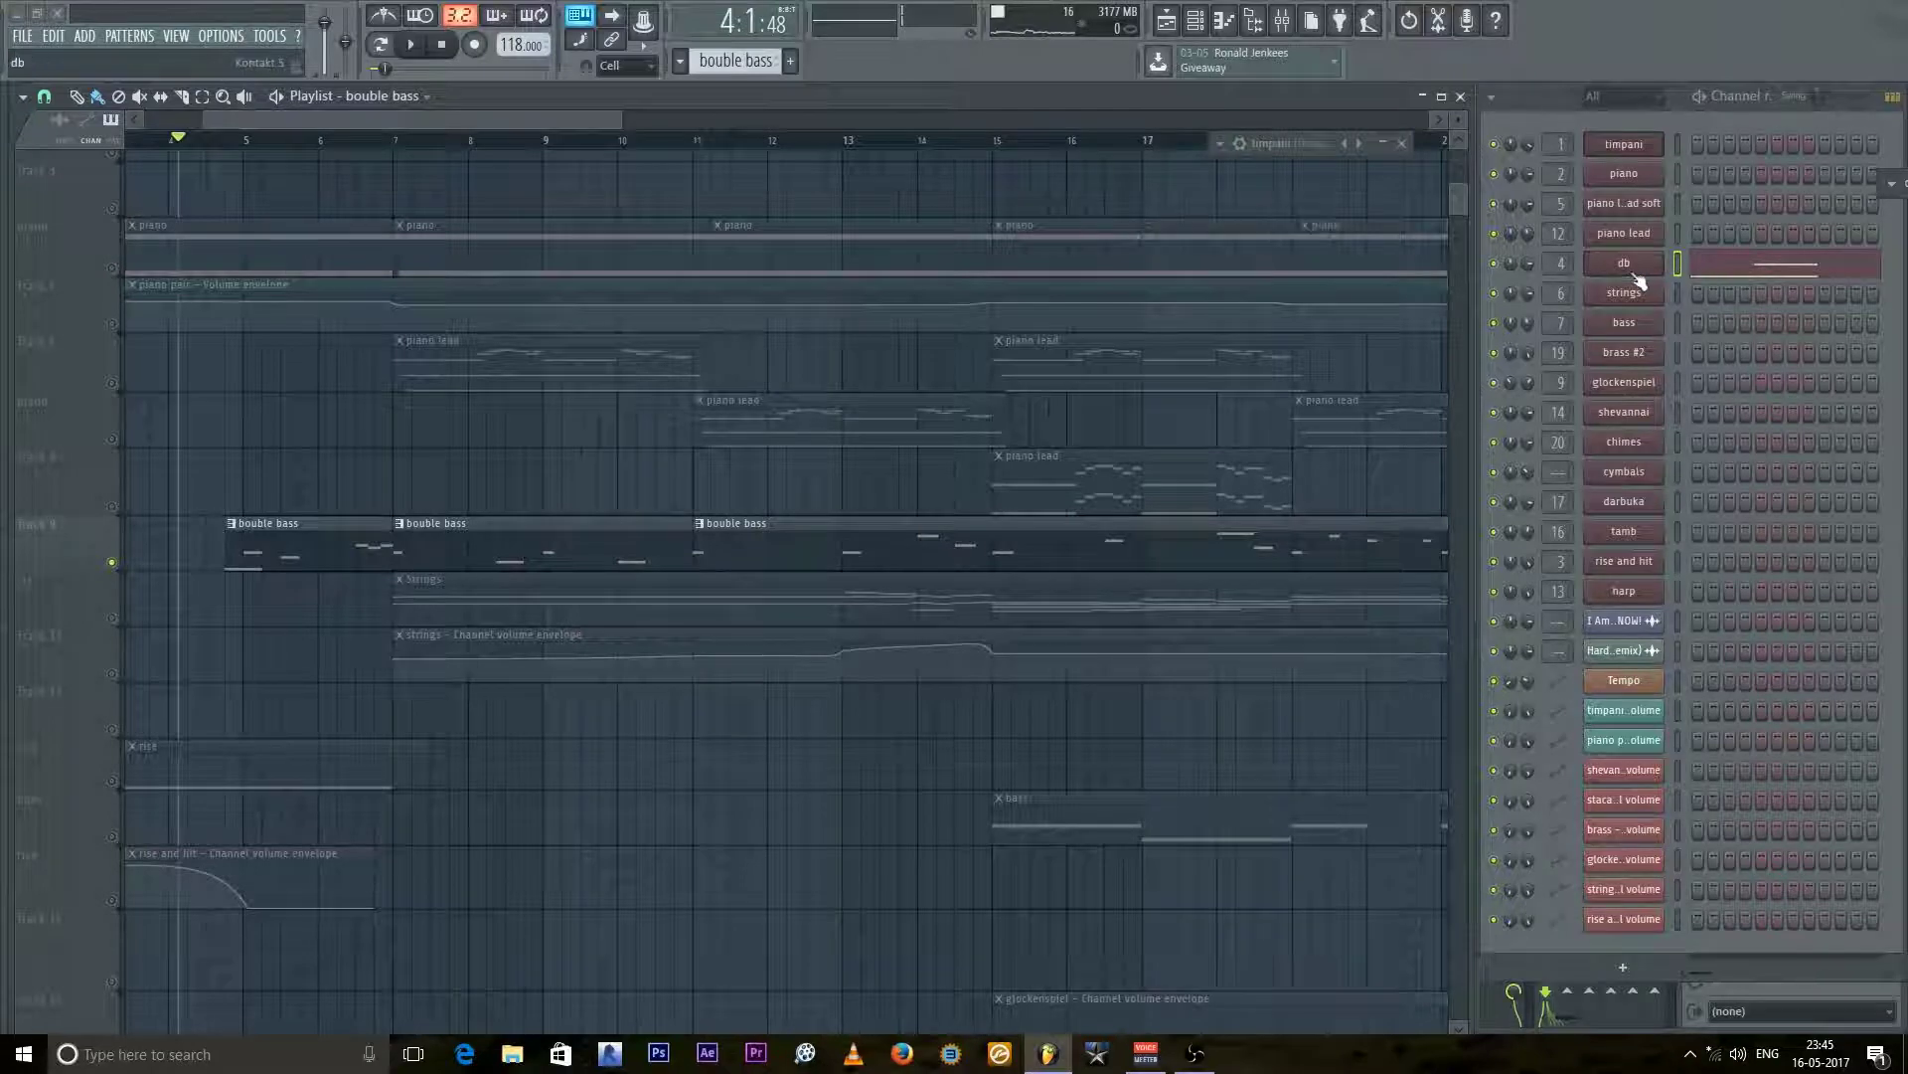
click(1717, 281)
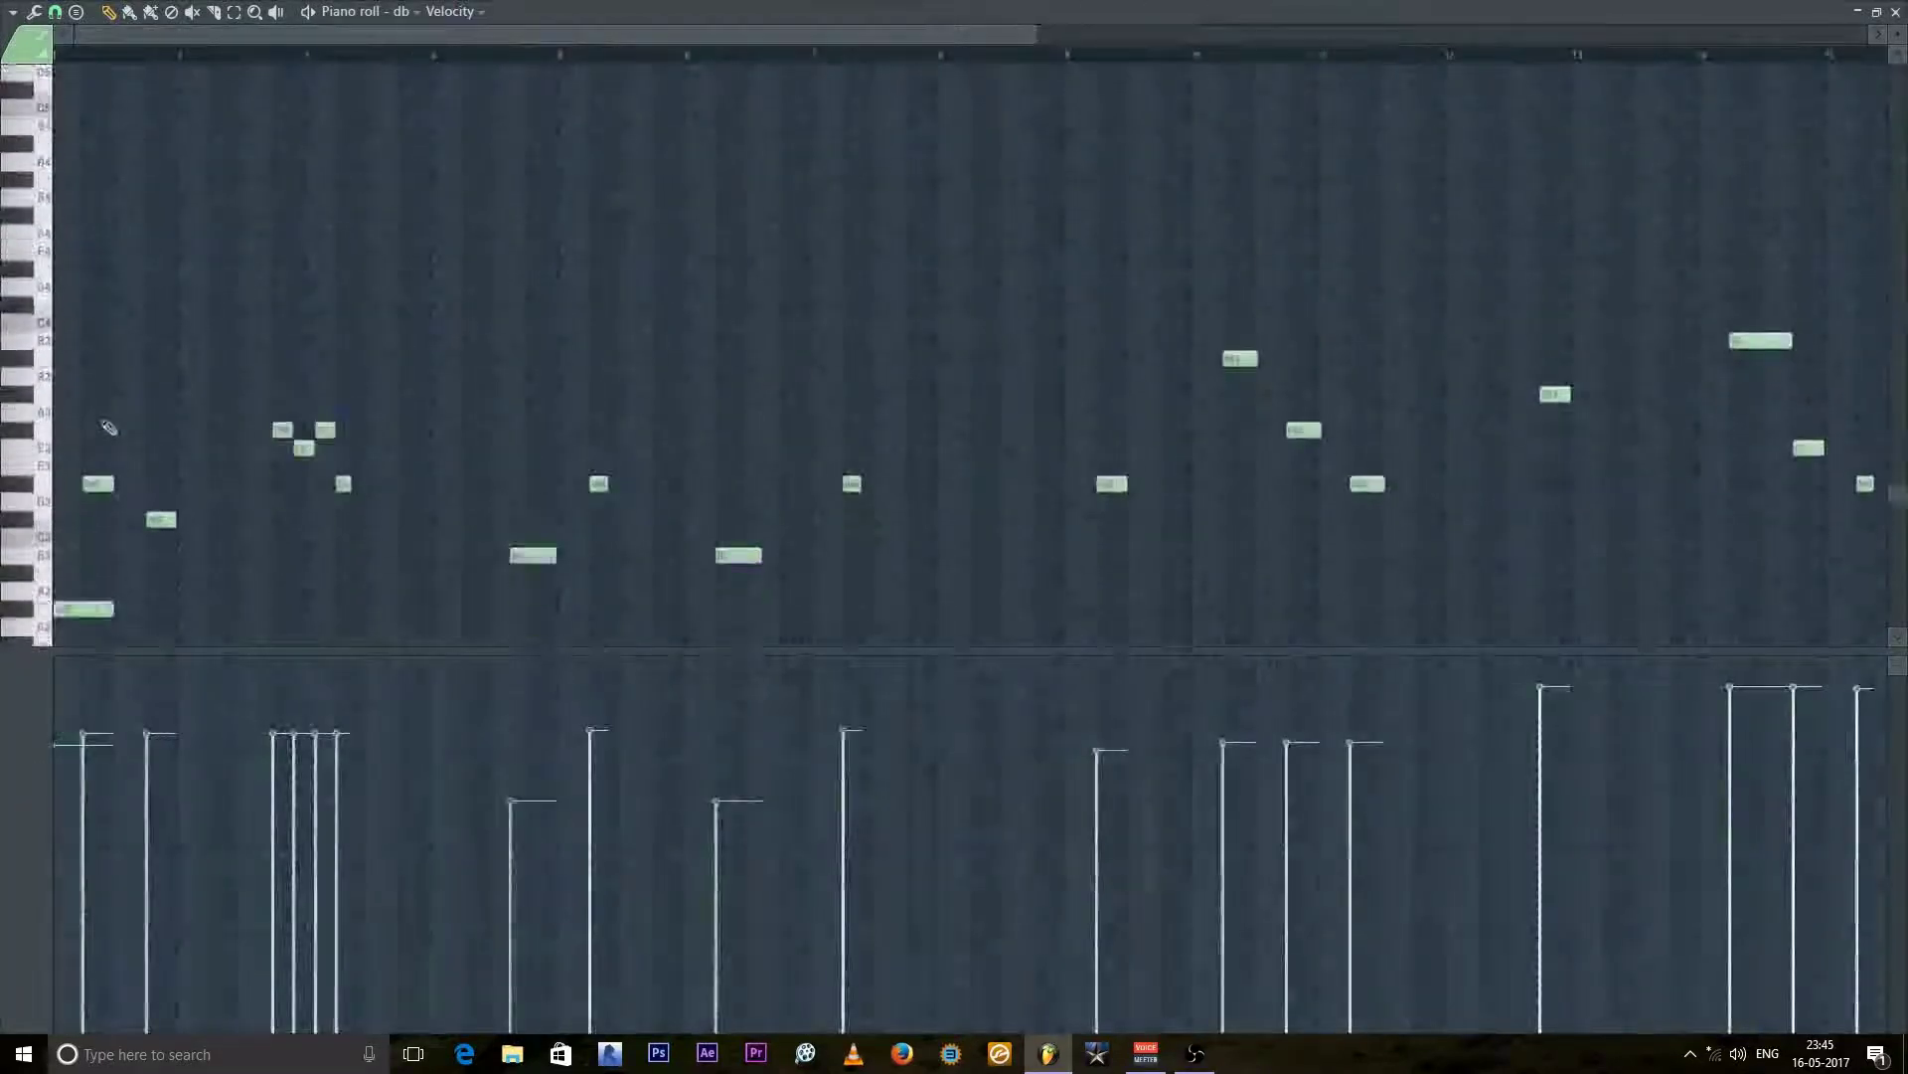
key(space)
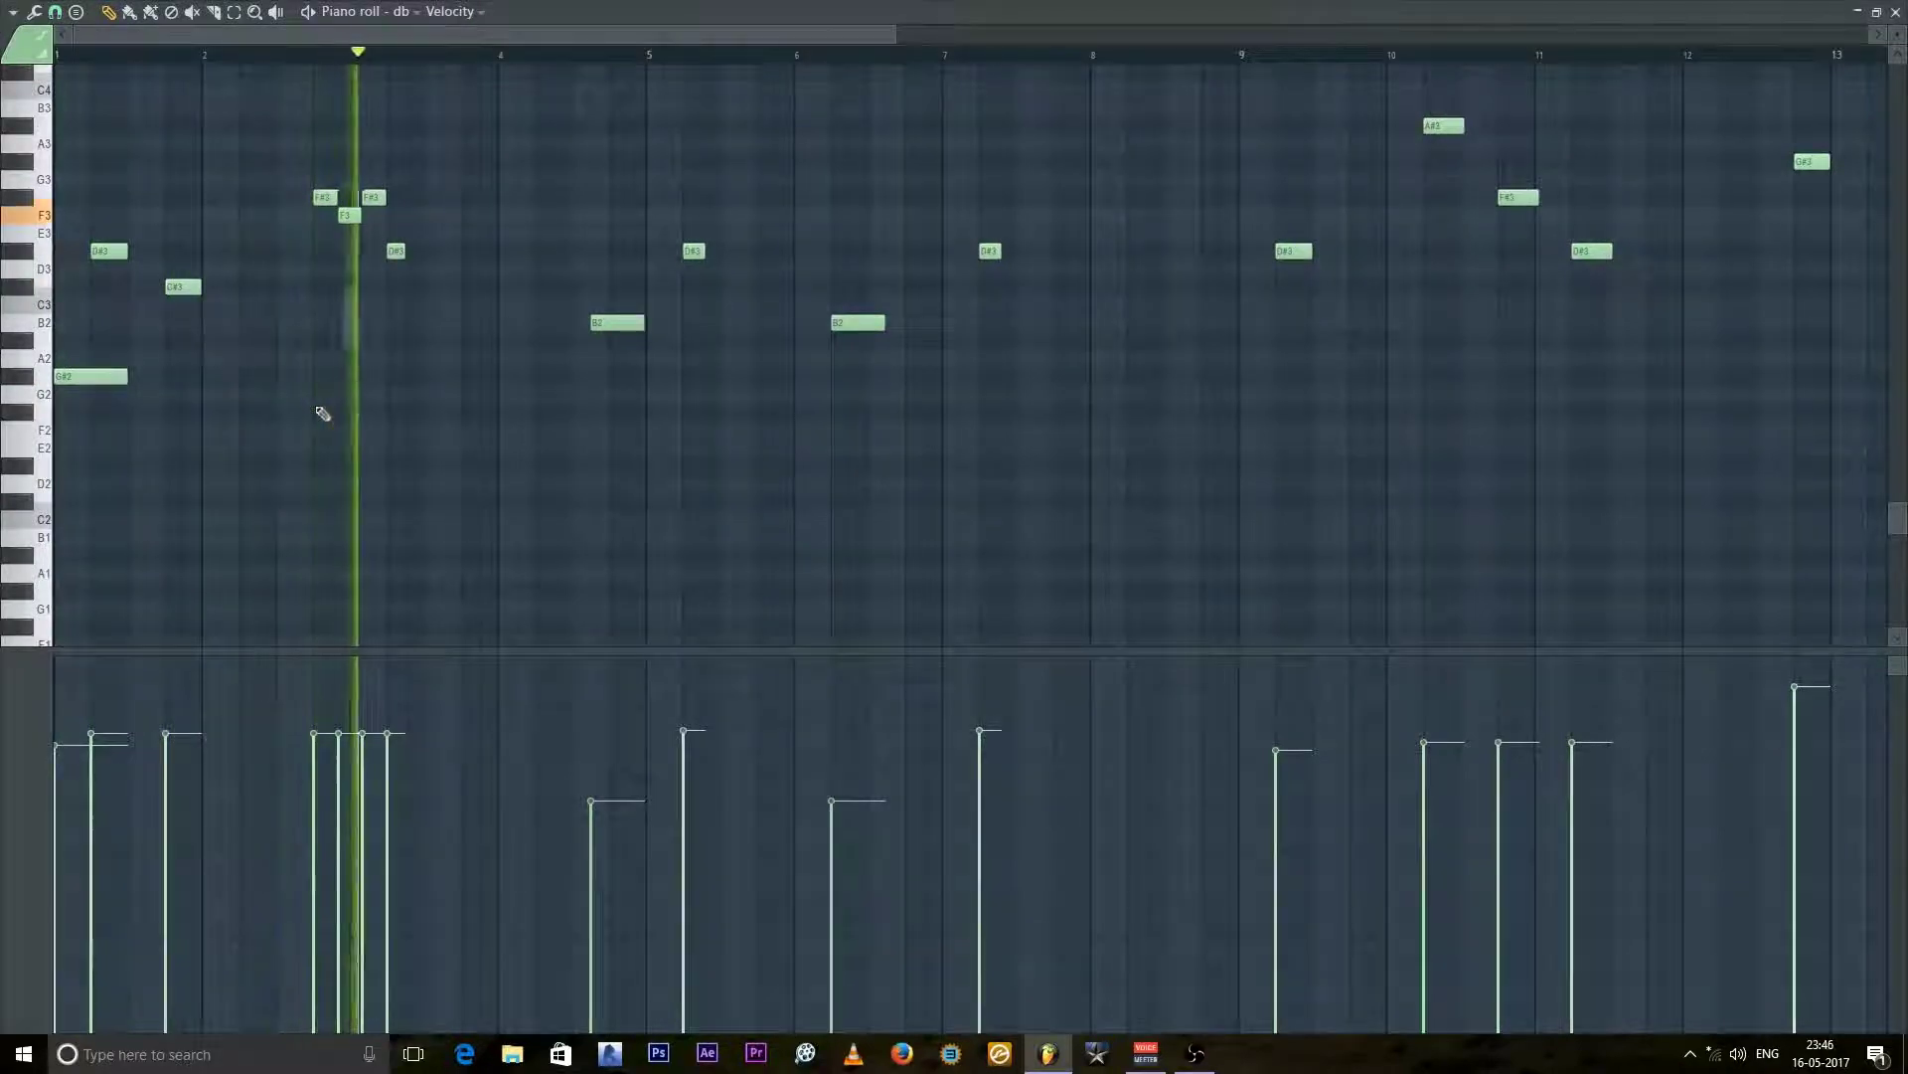
key(space)
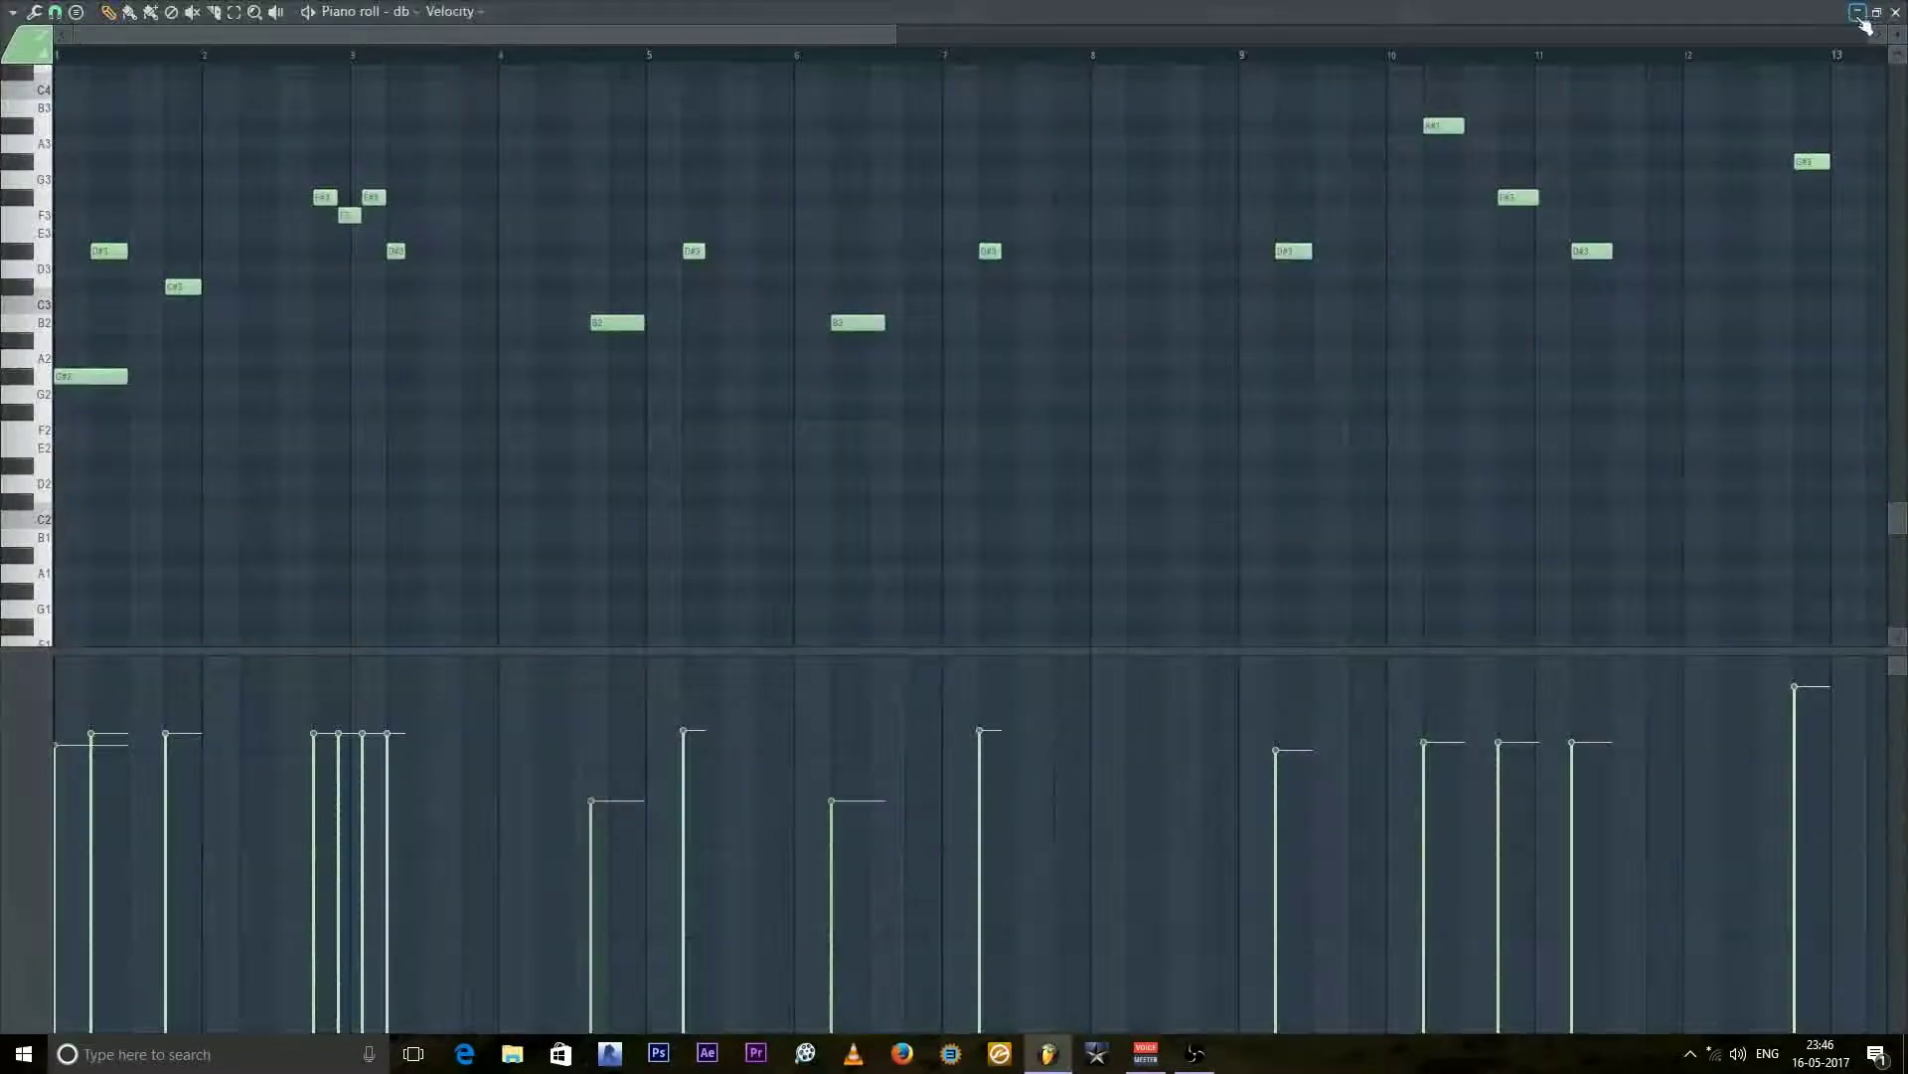
Step: Leave the piano roll, unsolo the double bass track, and reopen the db notes in a maximized piano roll
click(1858, 13)
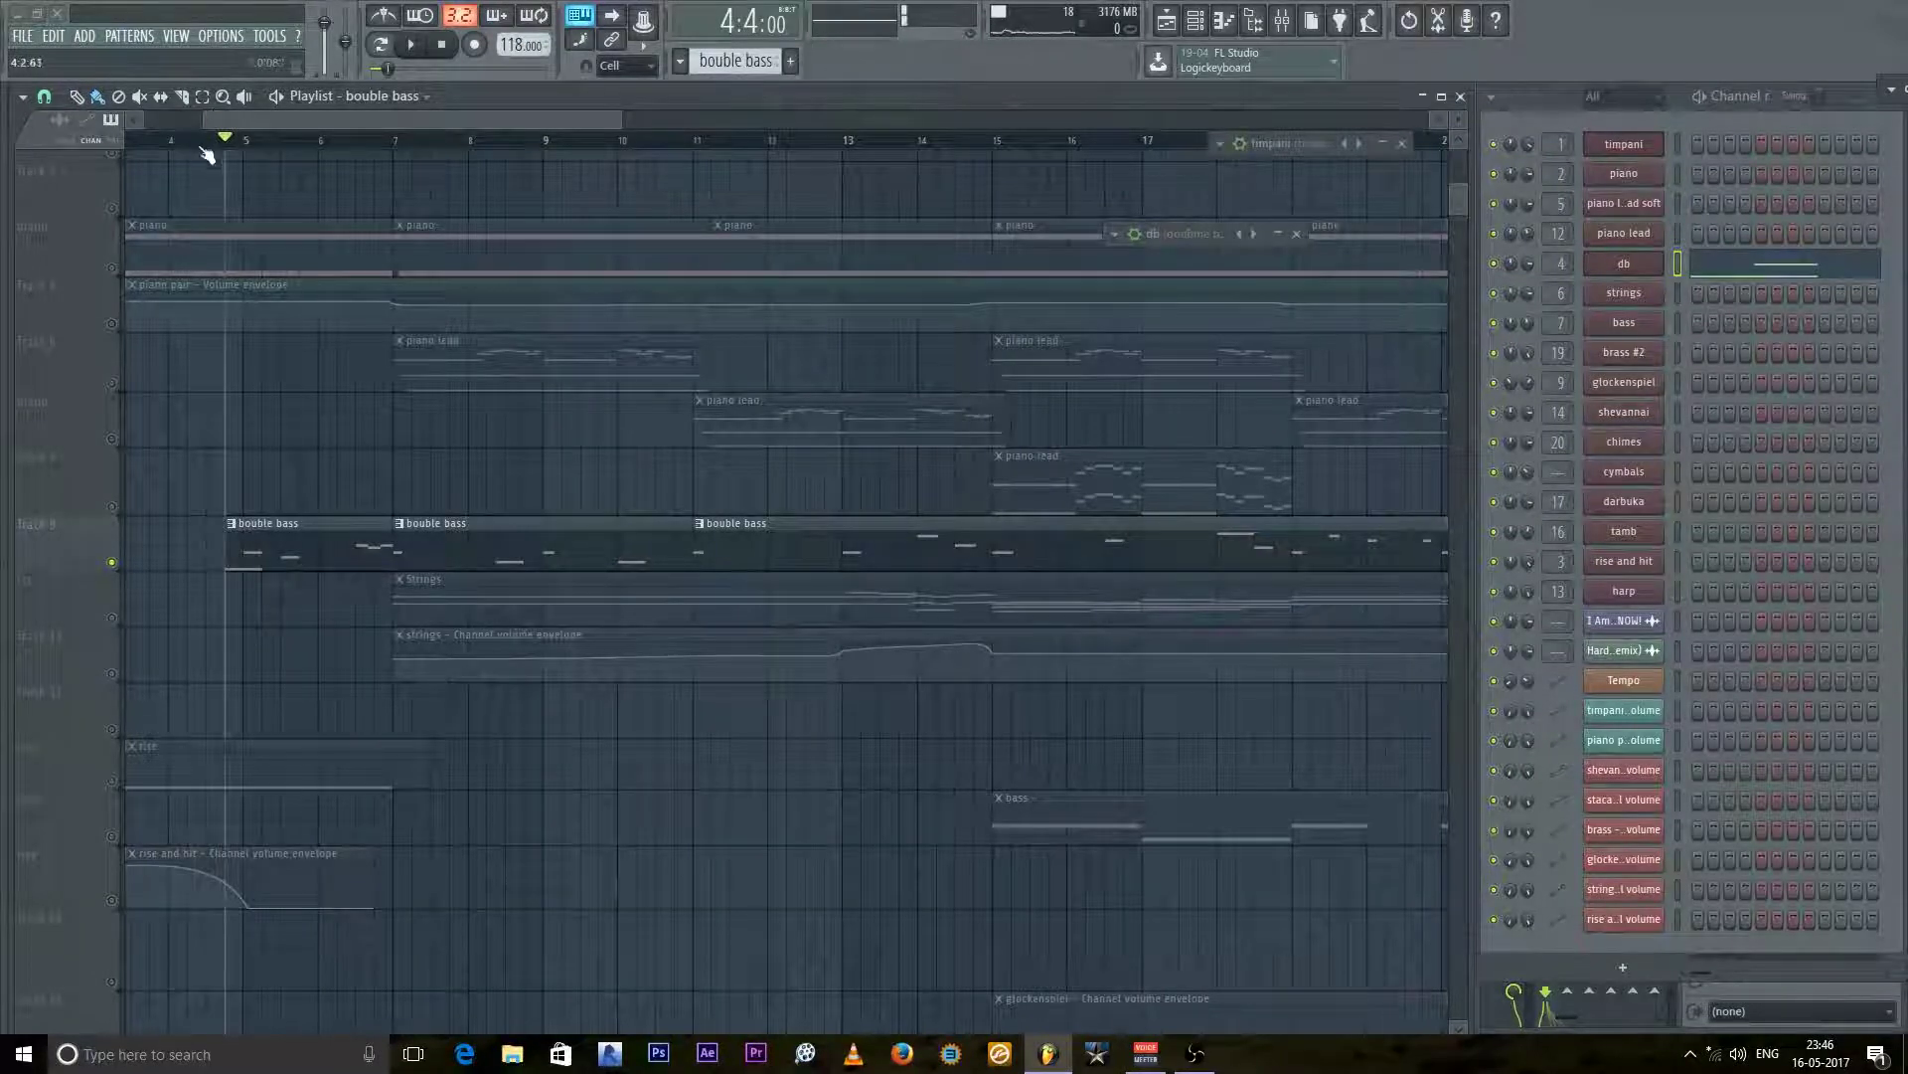
right_click(113, 561)
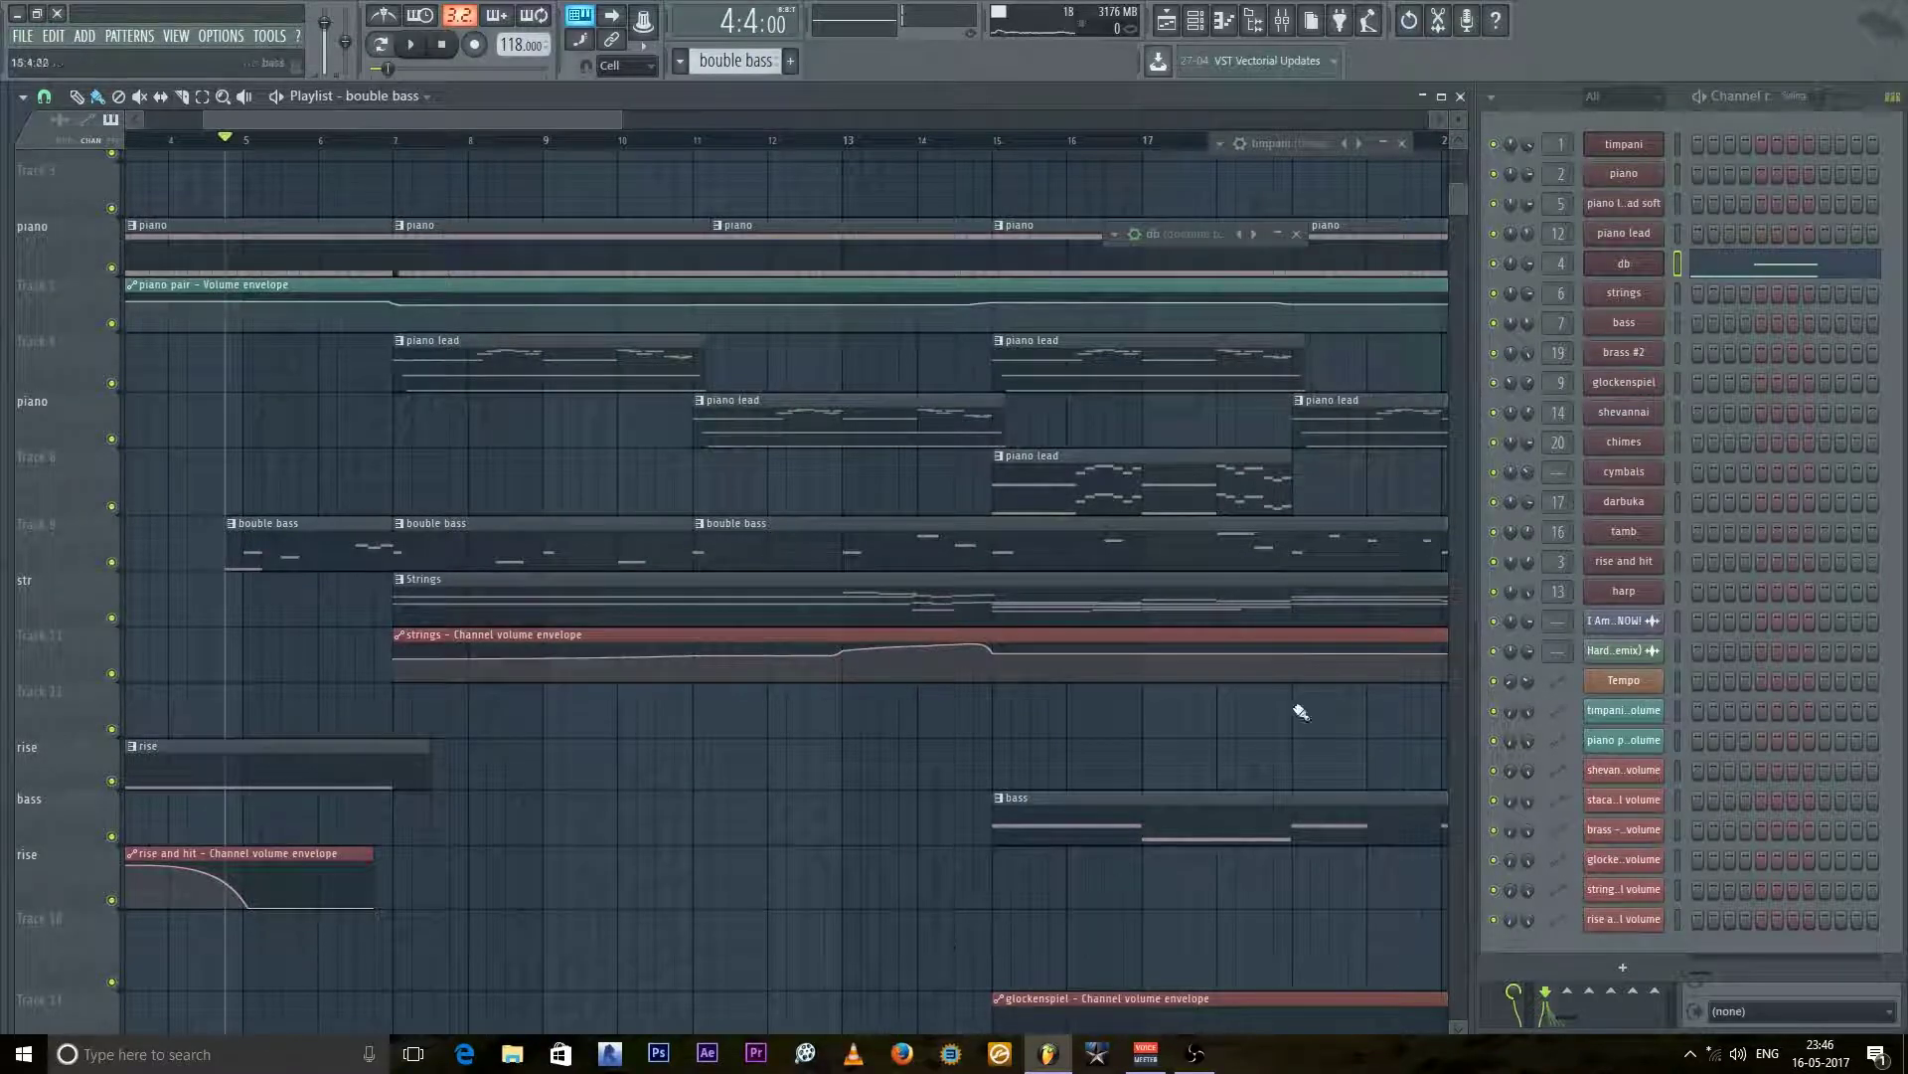
key(F7)
drag(1891, 123, 585, 322)
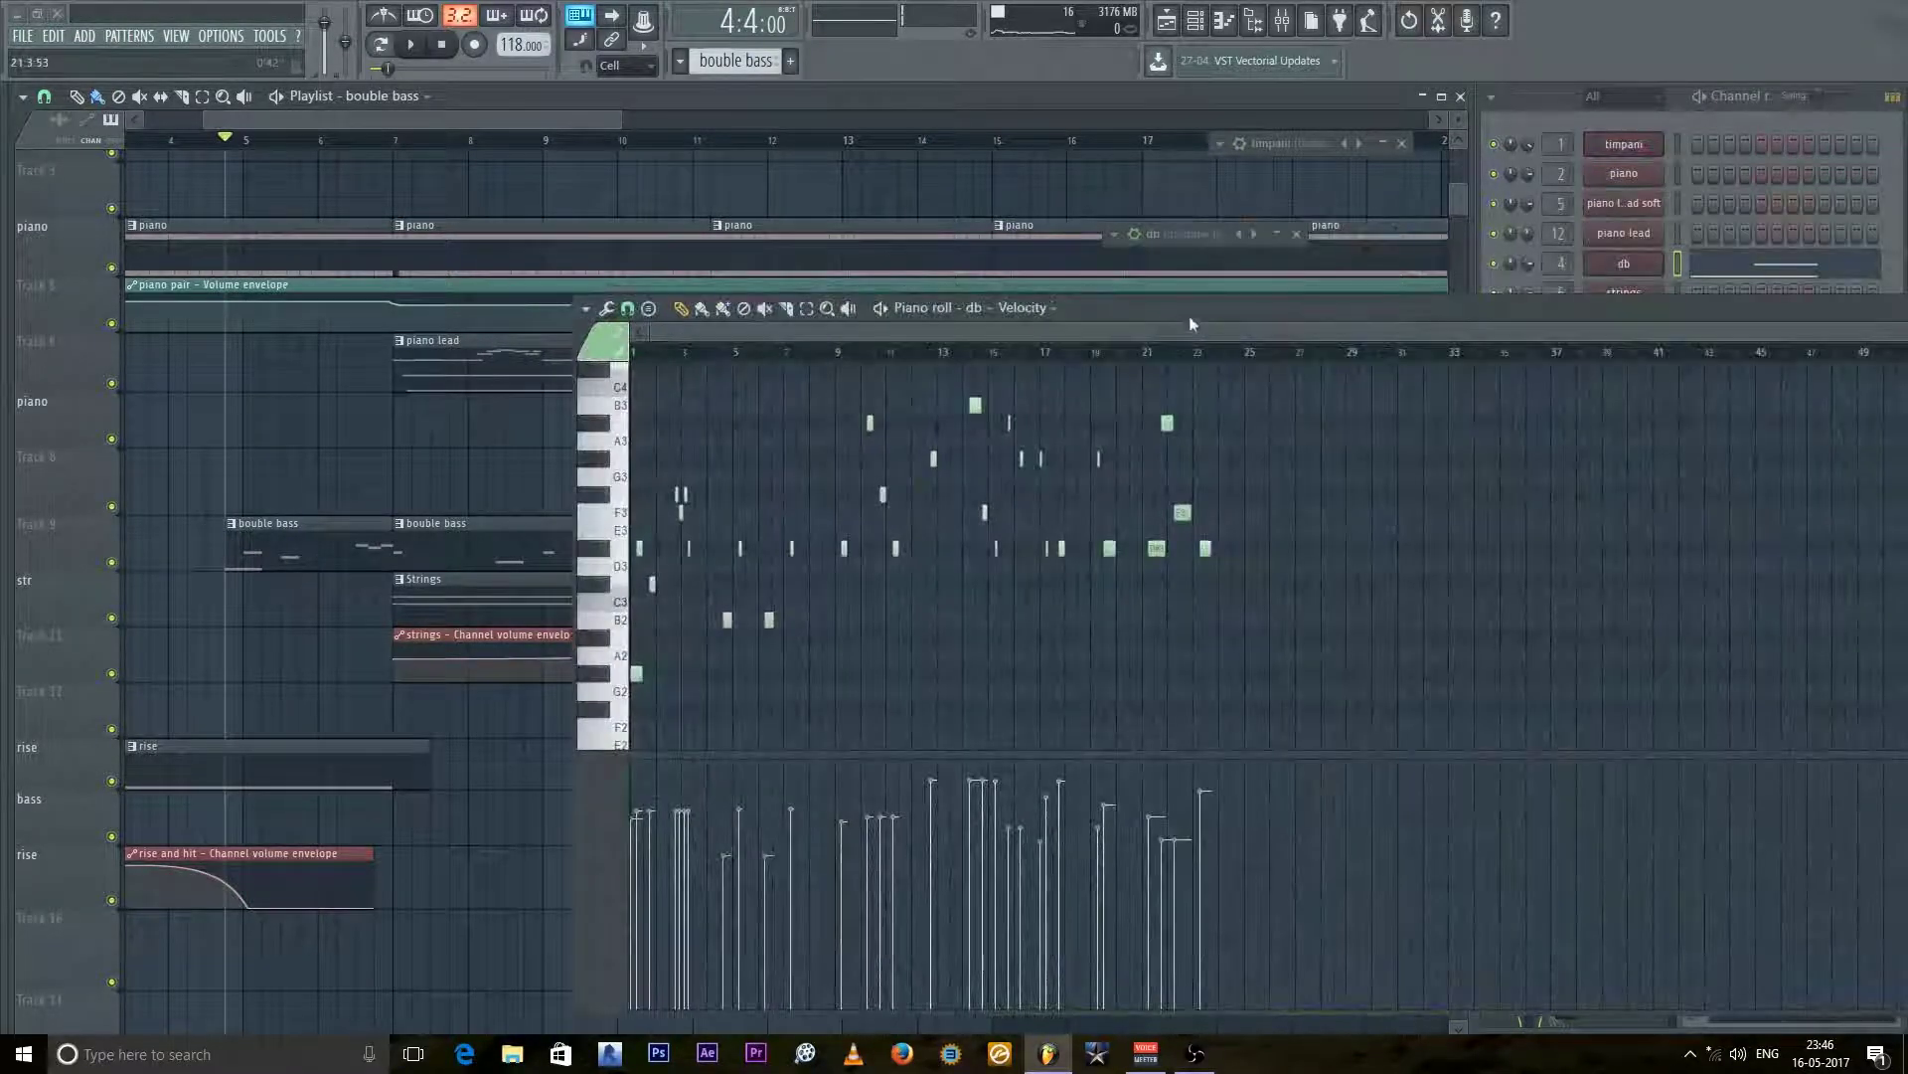
double_click(1191, 316)
Step: Play the double bass pattern, examine its notes and velocities over its full length, and minimize the piano roll
scroll(156, 177, up, 5)
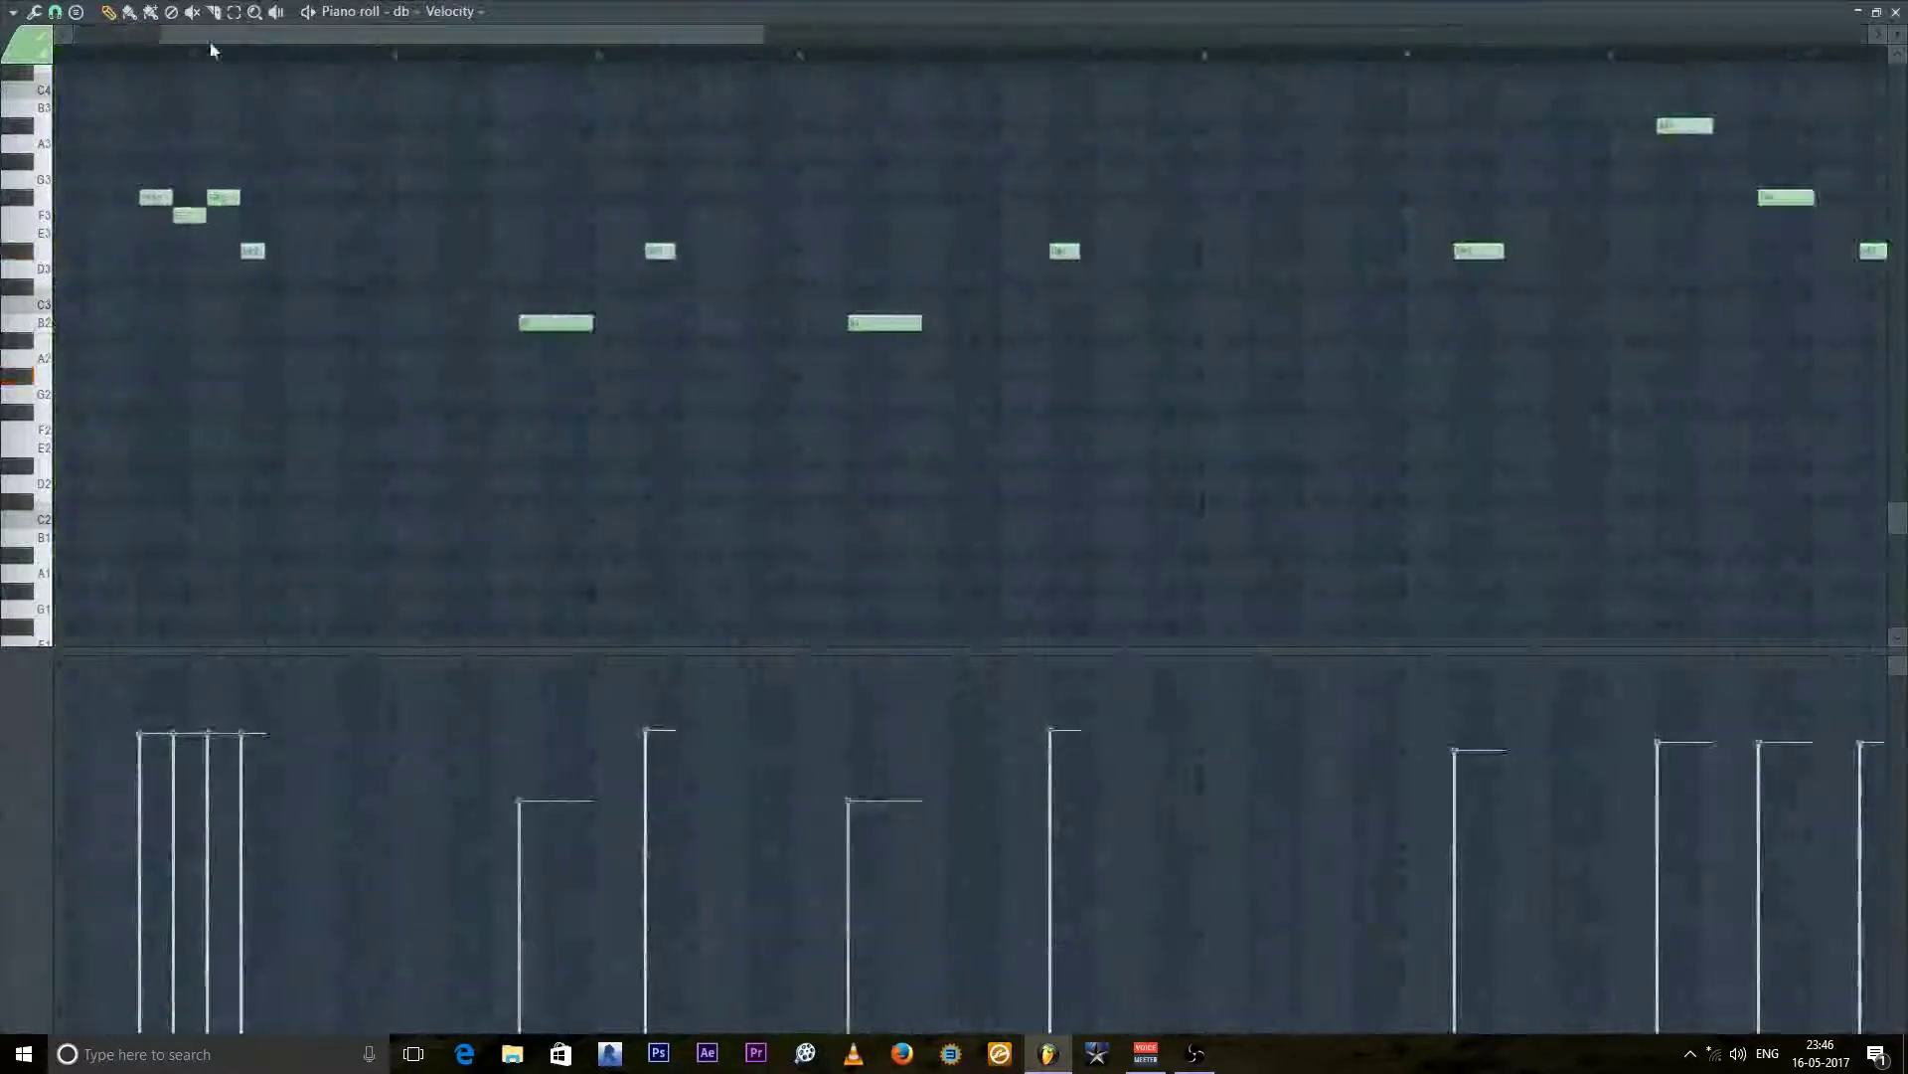
drag(212, 37, 119, 38)
scroll(285, 468, down, 2)
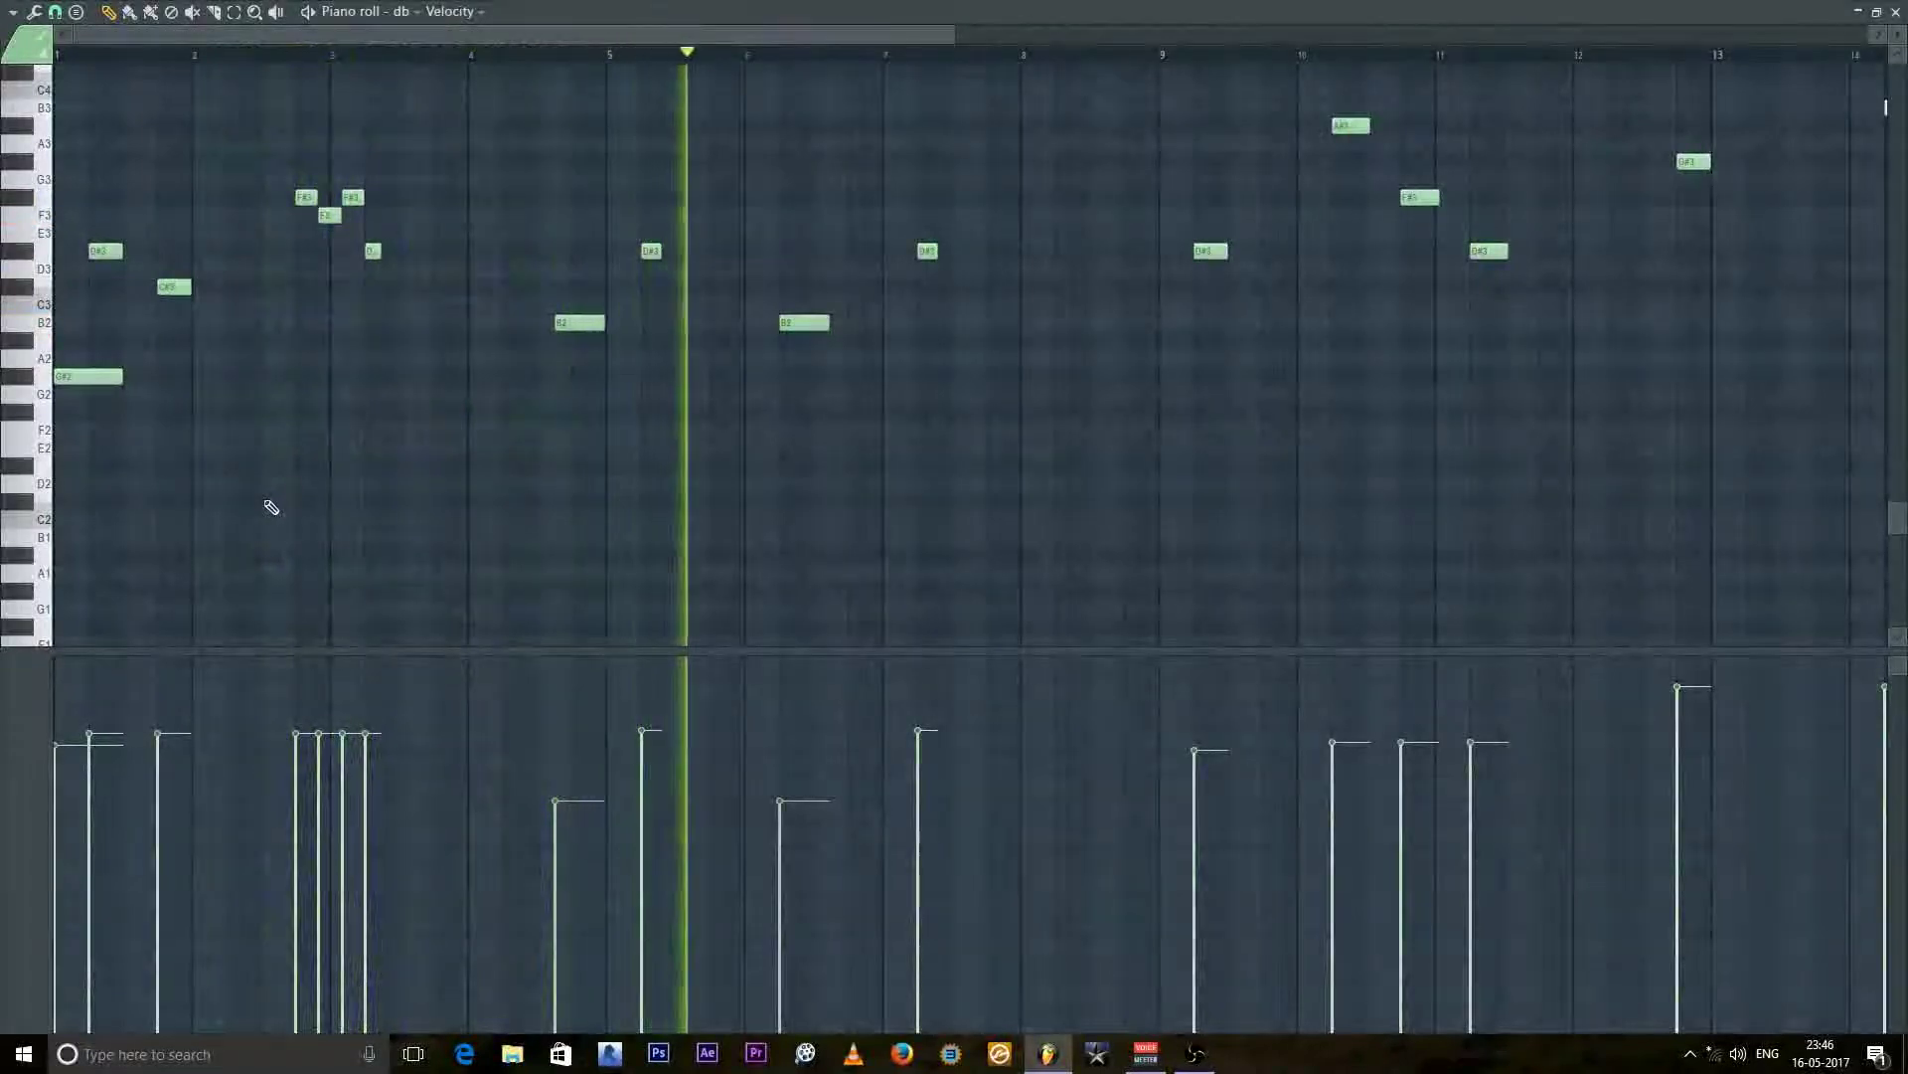
ctrl+scroll(1384, 200, down, 5)
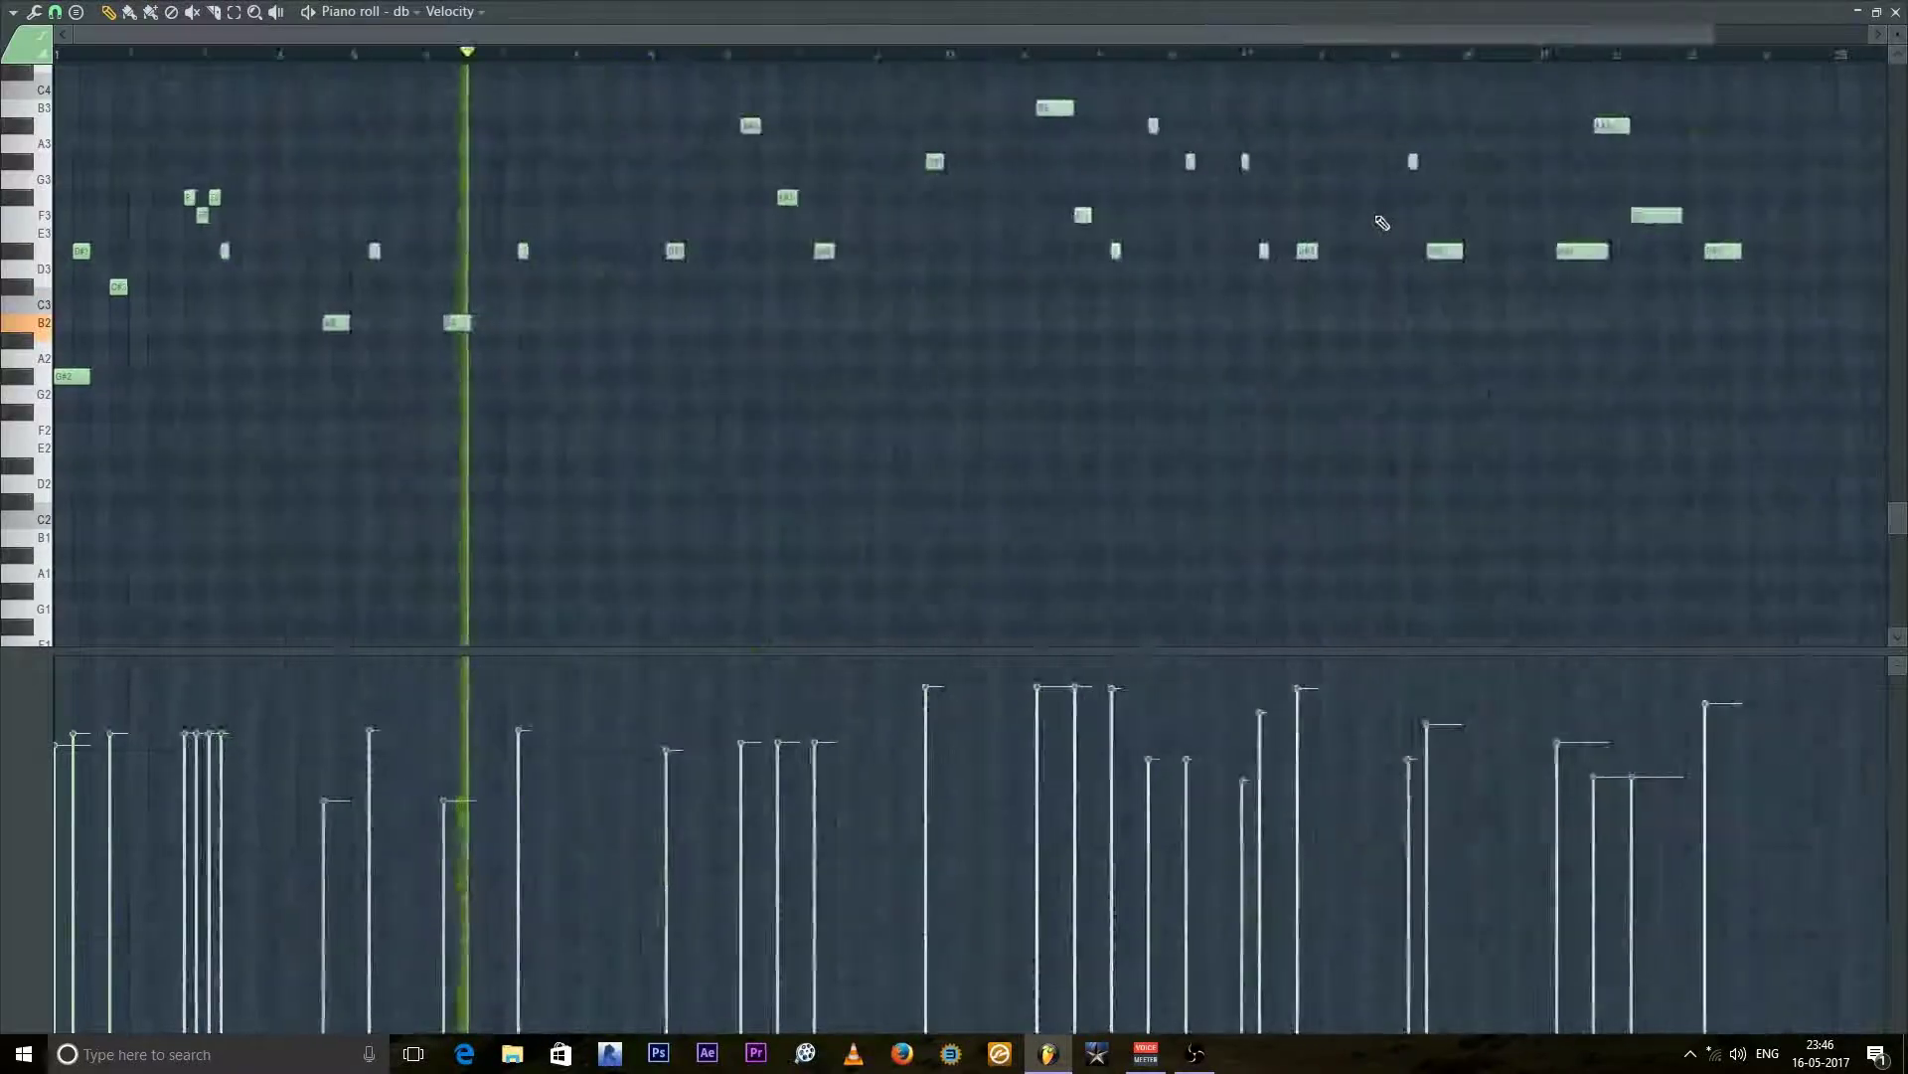
scroll(1670, 164, up, 6)
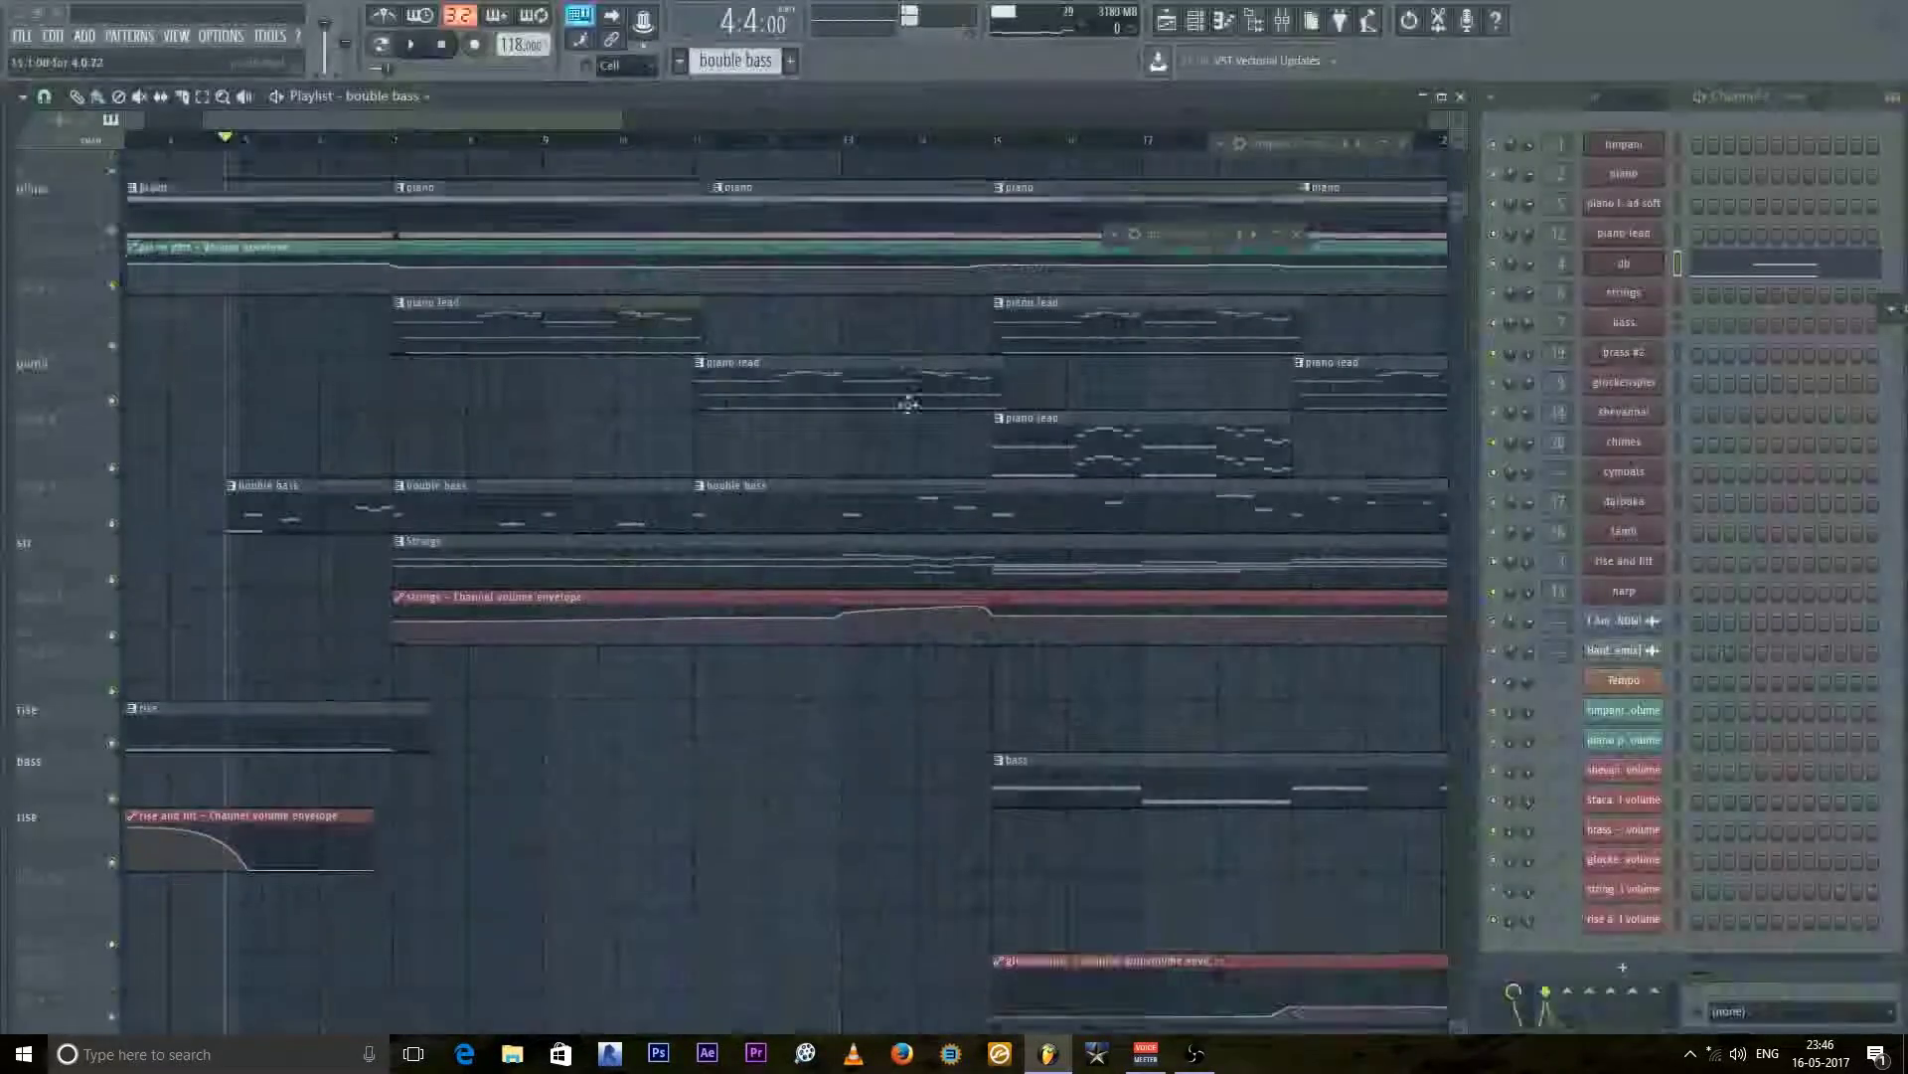
click(1857, 11)
Step: Solo the strings track, play it from bar 7 and look over the Strings clip along the arrangement
scroll(229, 398, up, 1)
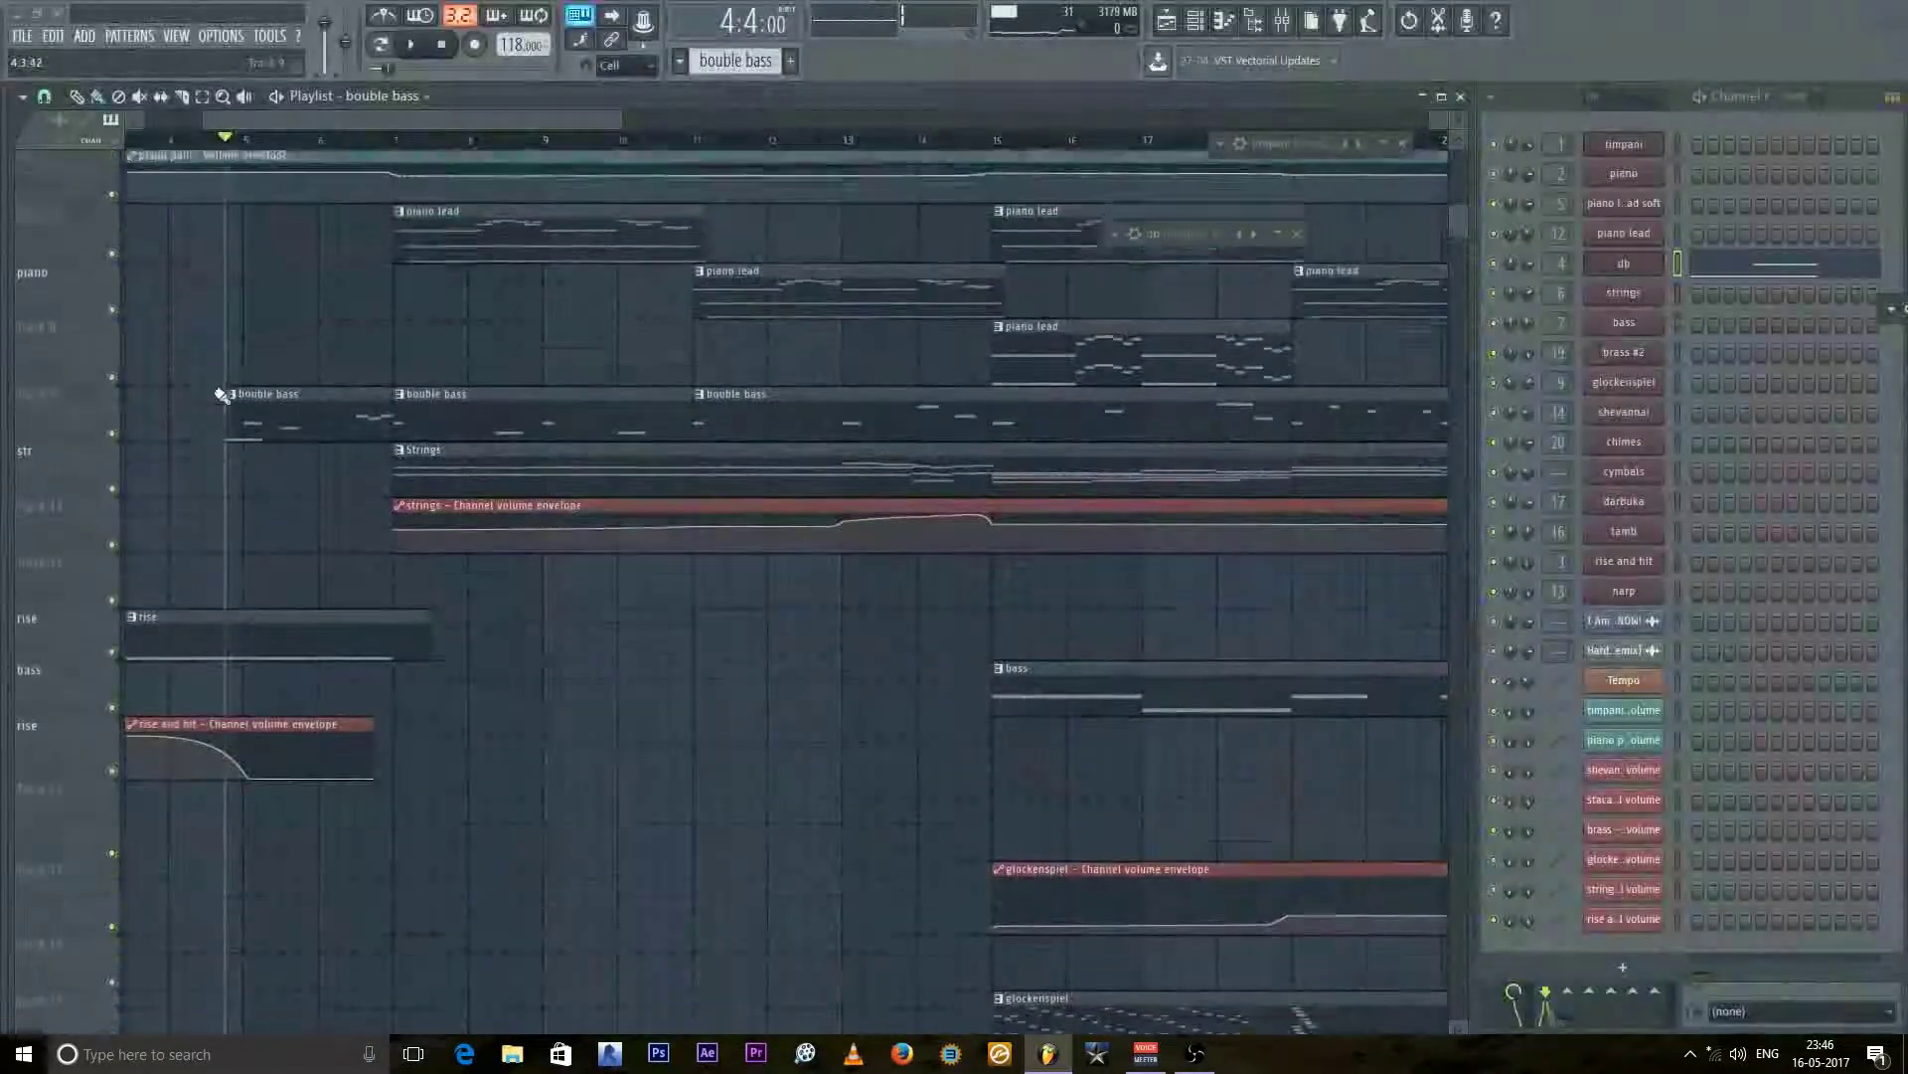
click(397, 150)
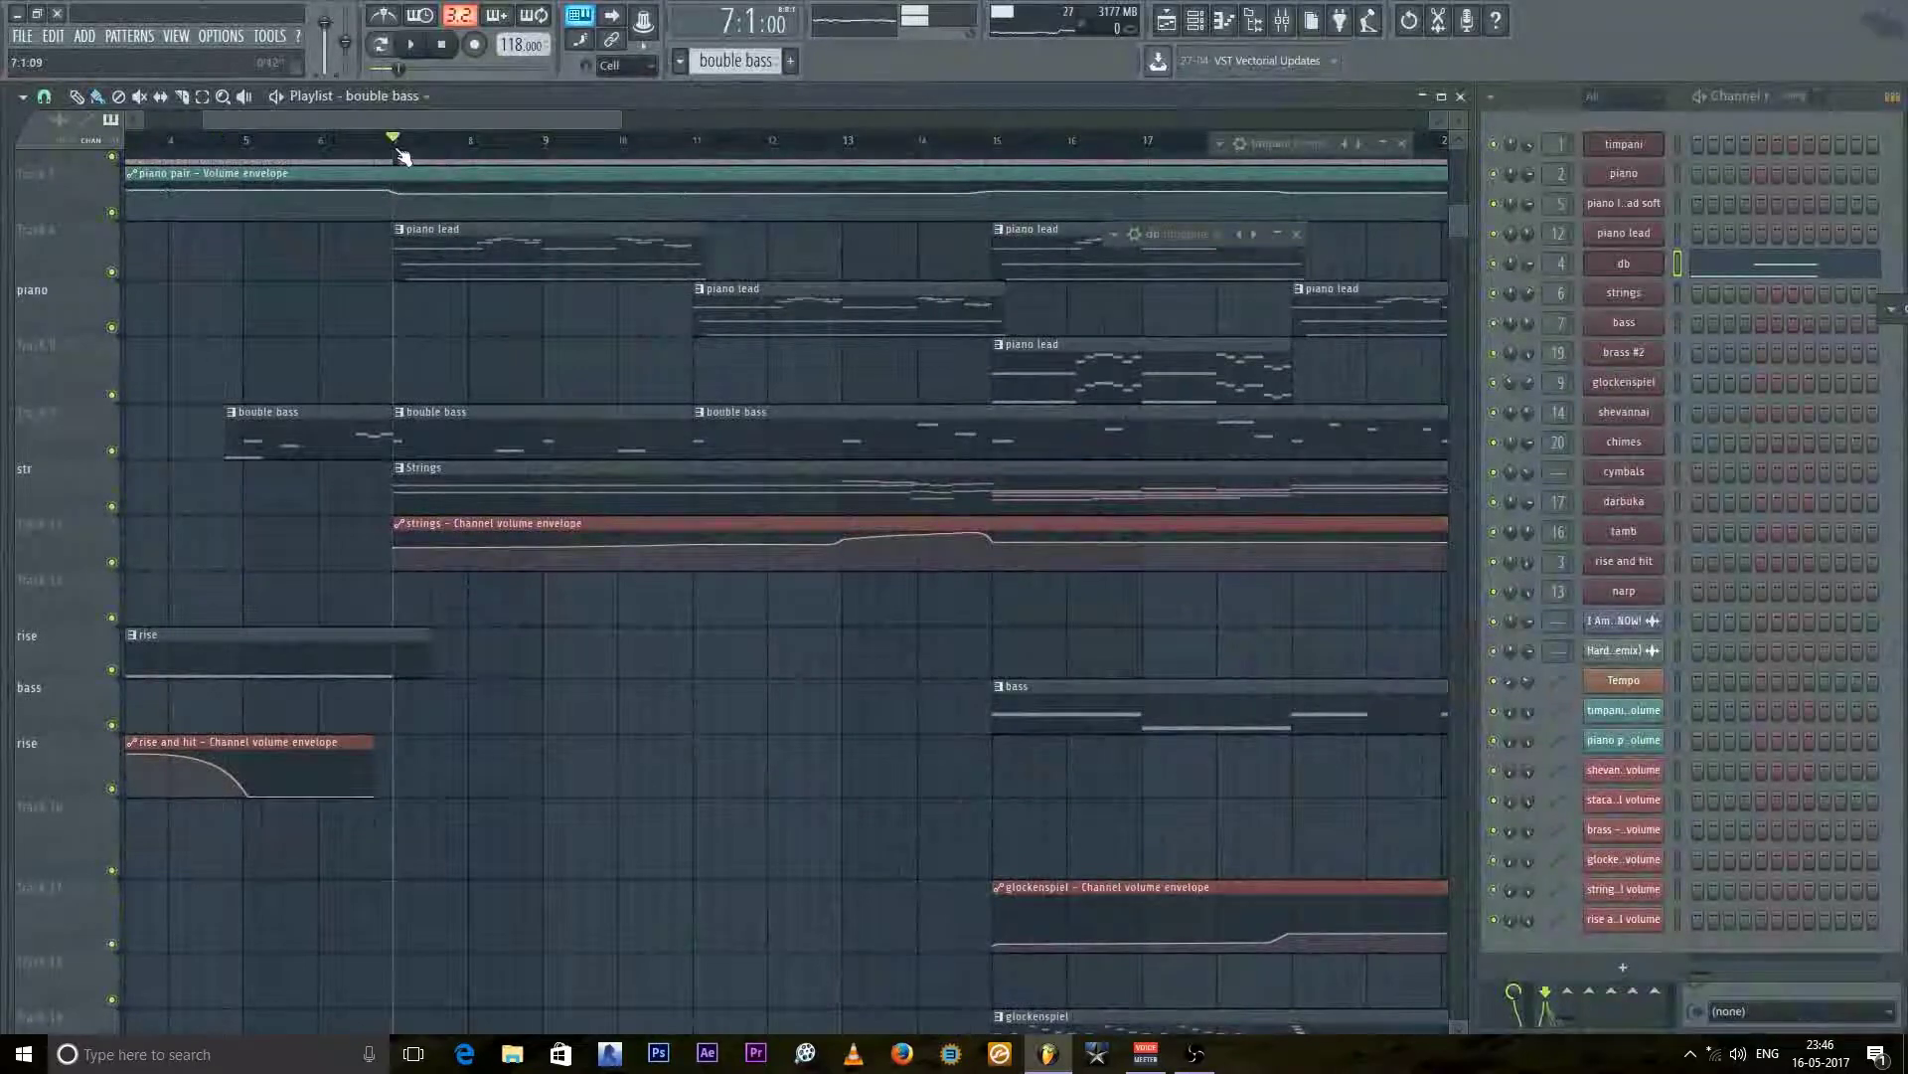
ctrl+scroll(417, 556, up, 3)
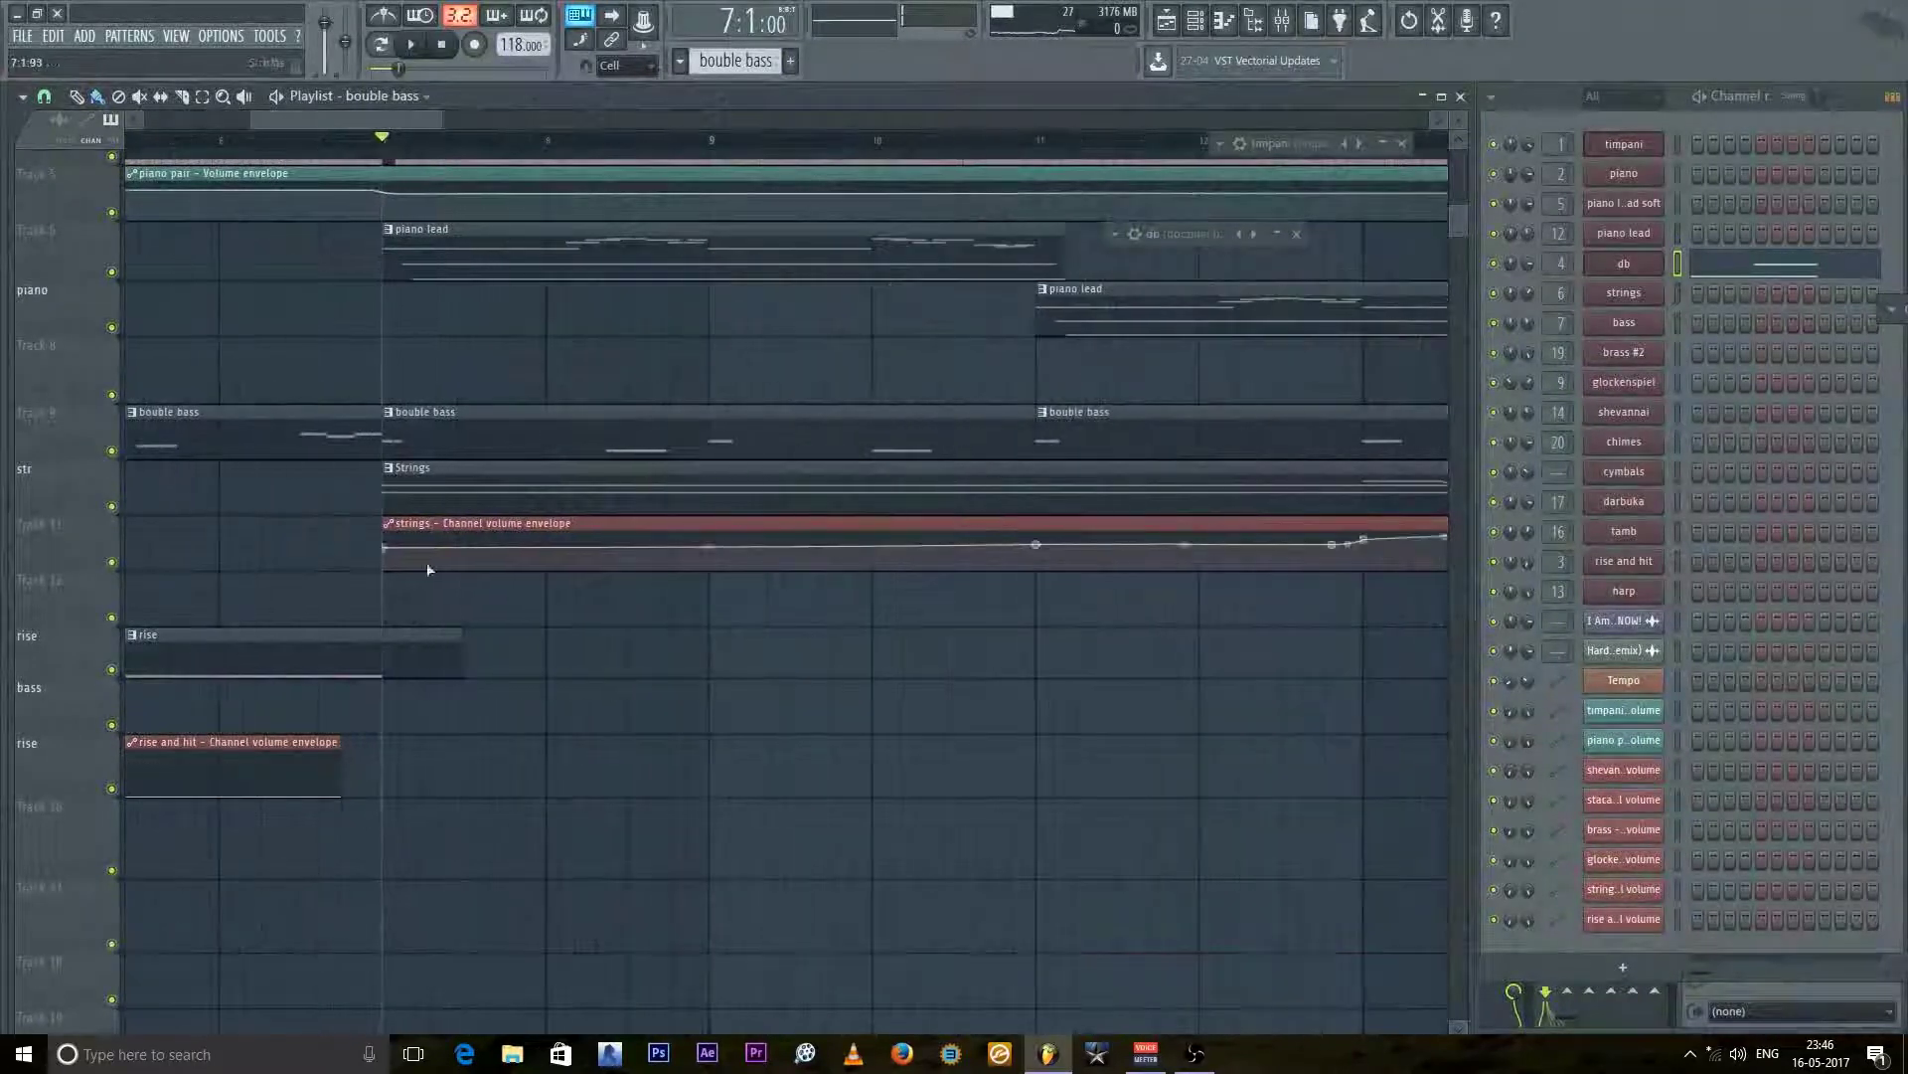
right_click(111, 505)
key(space)
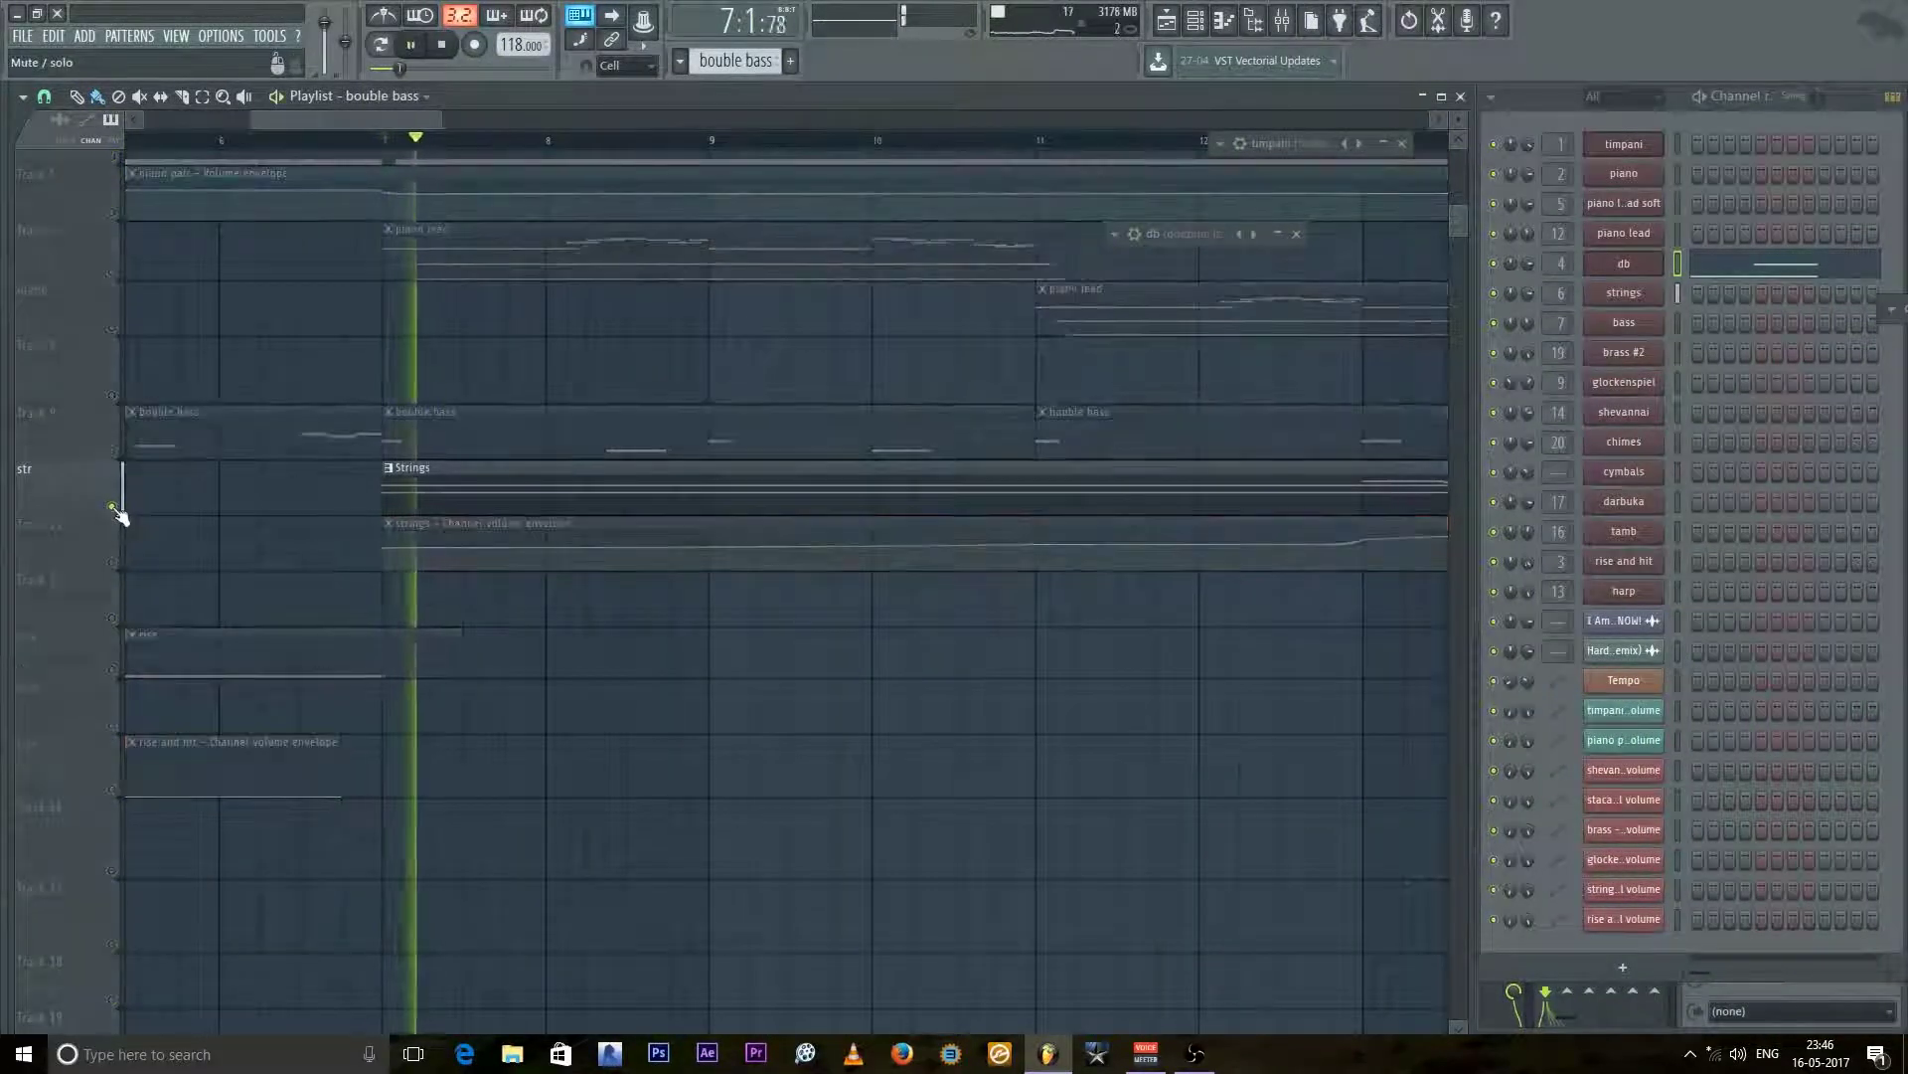
ctrl+scroll(358, 533, down, 3)
ctrl+scroll(360, 534, down, 3)
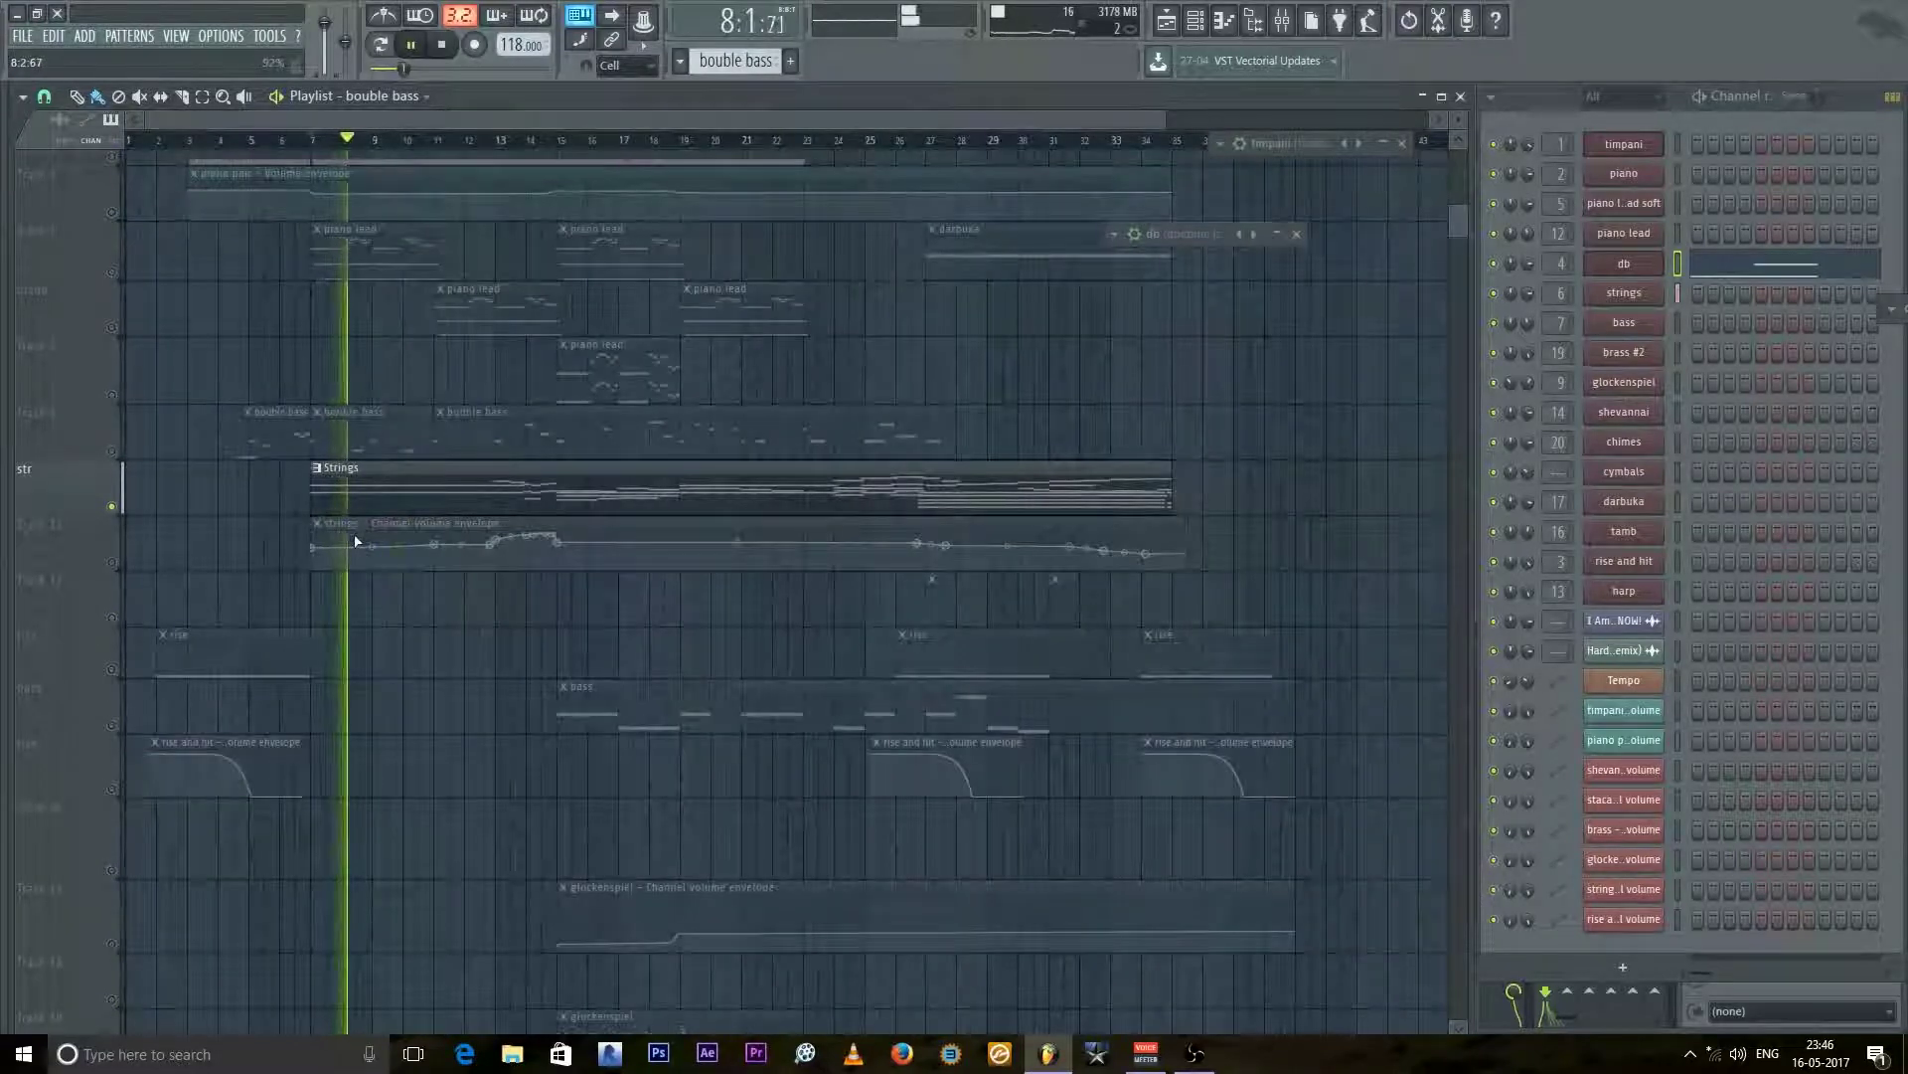
Step: Enable the strings volume envelope track alongside the soloed strings, then unsolo and replay the full arrangement from bar 7
click(111, 561)
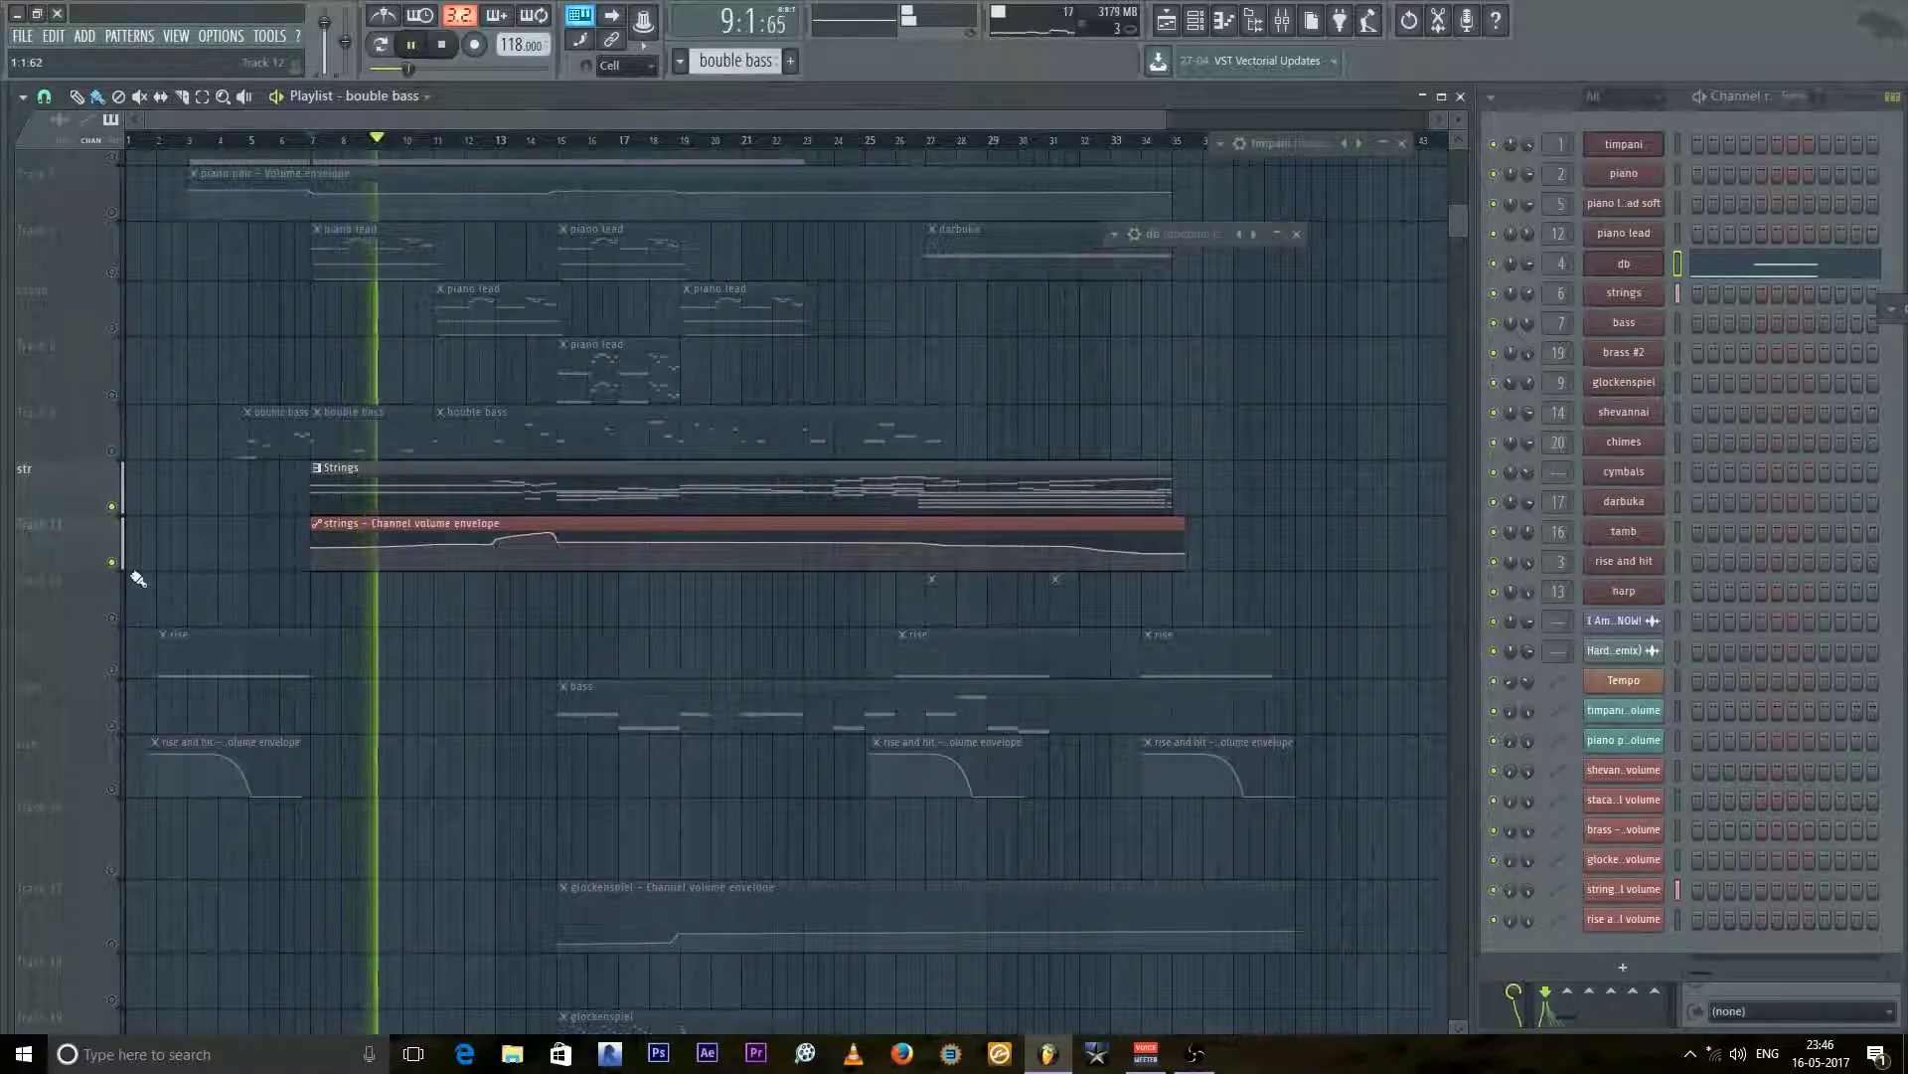
key(space)
right_click(112, 507)
key(space)
ctrl+scroll(310, 520, up, 2)
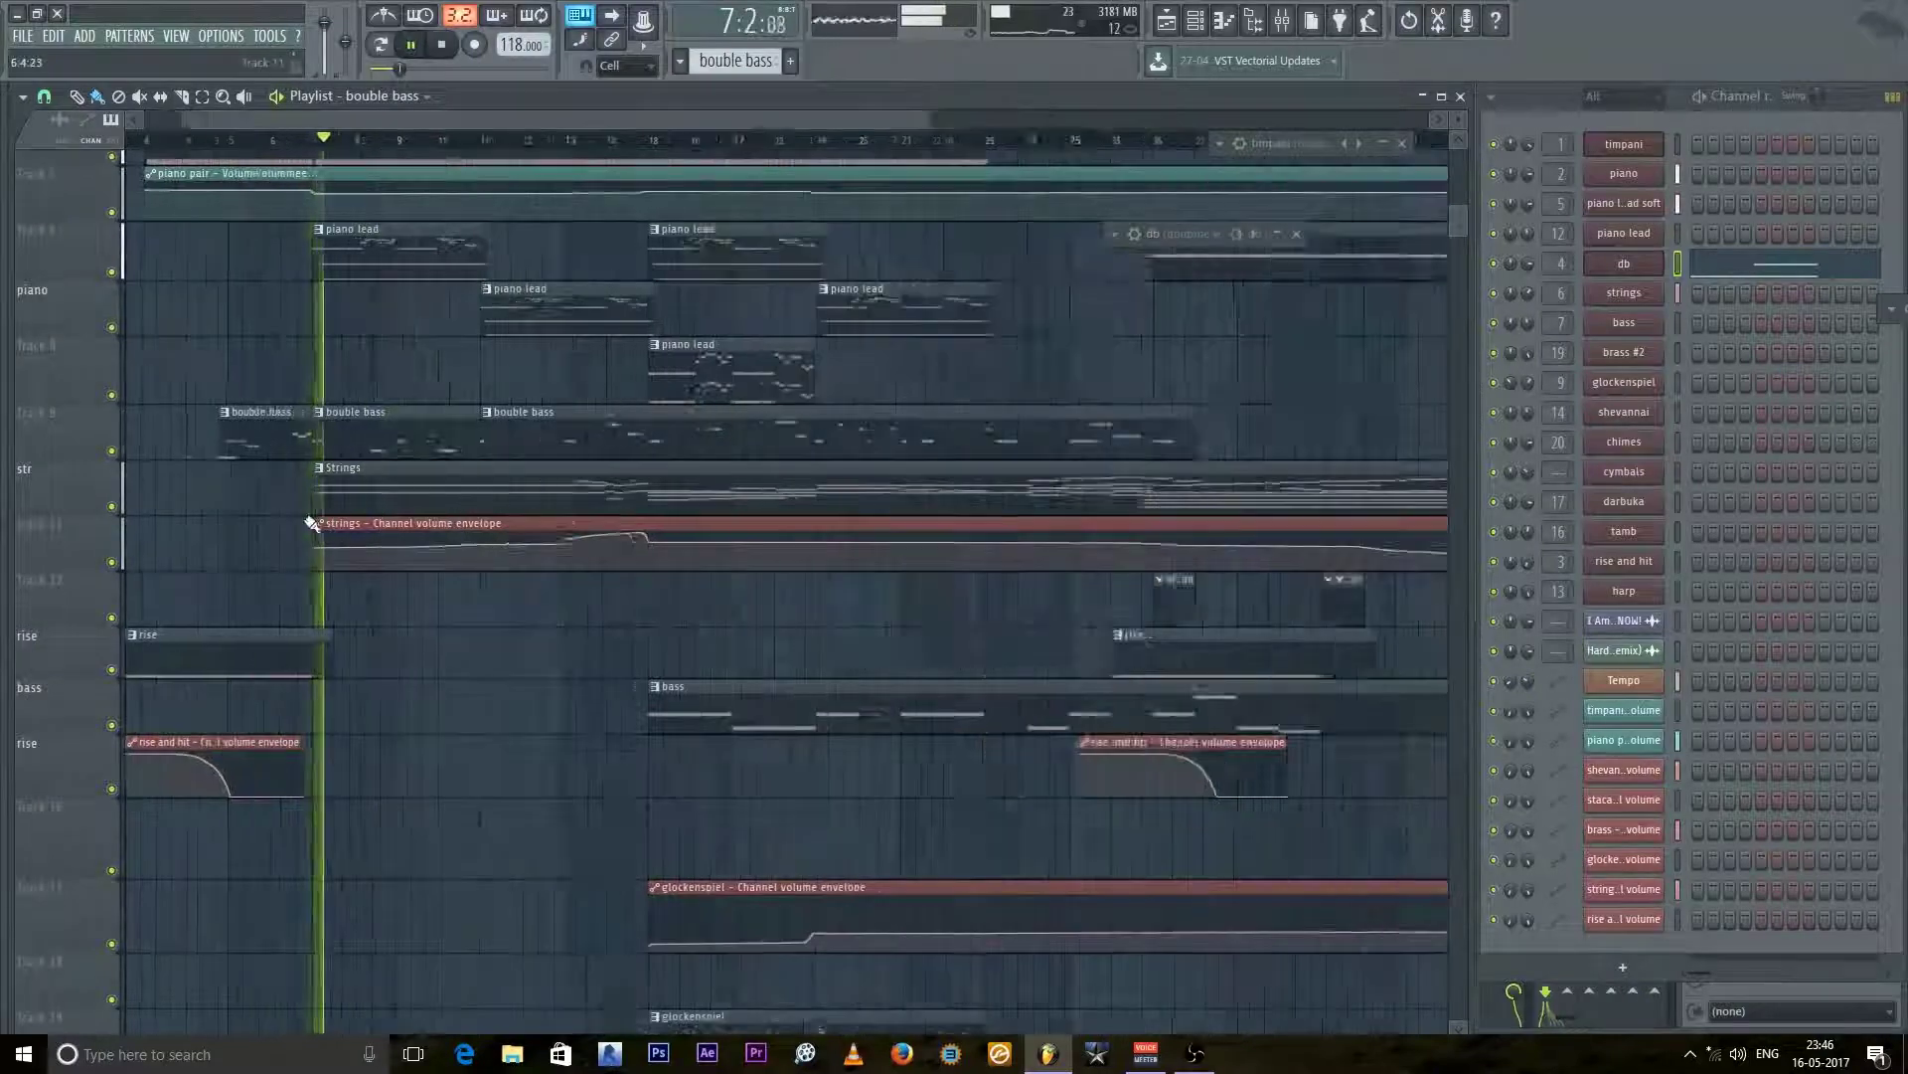
Step: Select the Strings pattern, open the strings channel's Kontakt instrument, locate the Symphobia library and stop playback
click(421, 490)
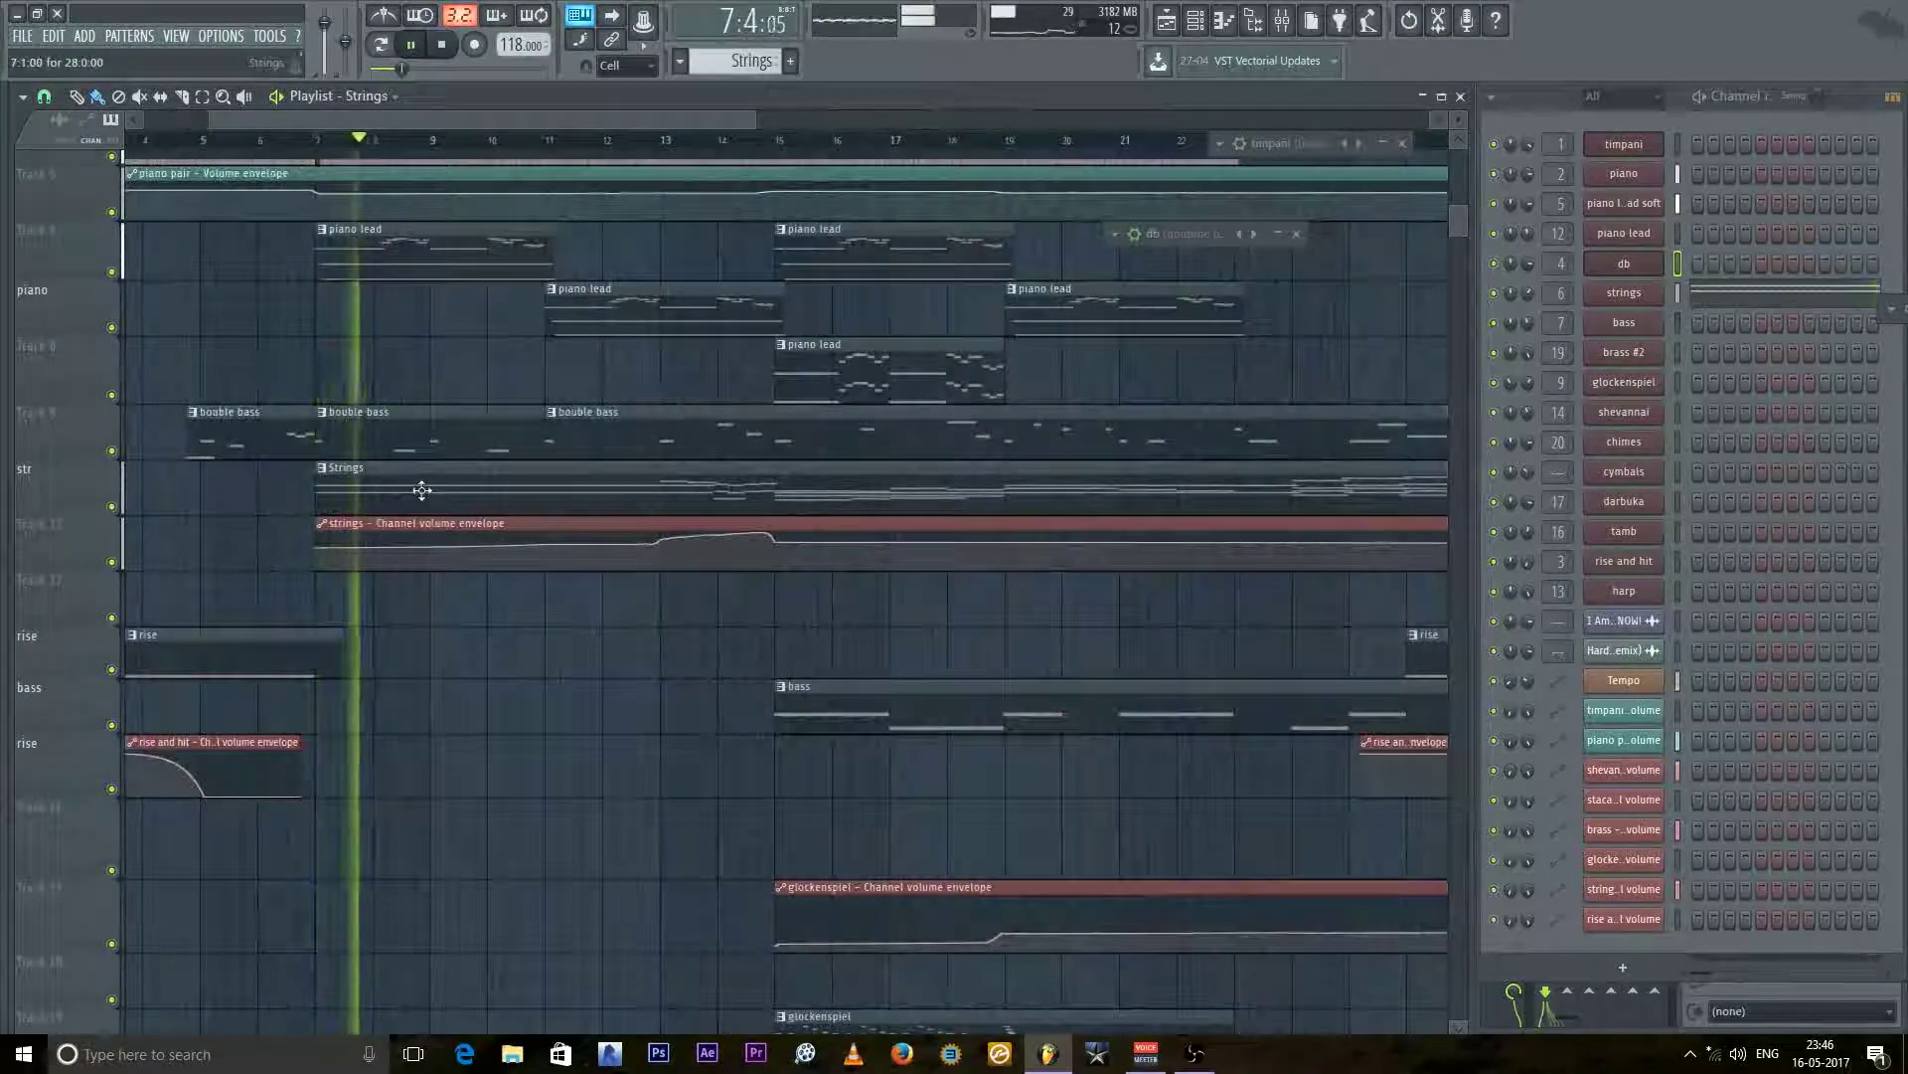
click(1622, 294)
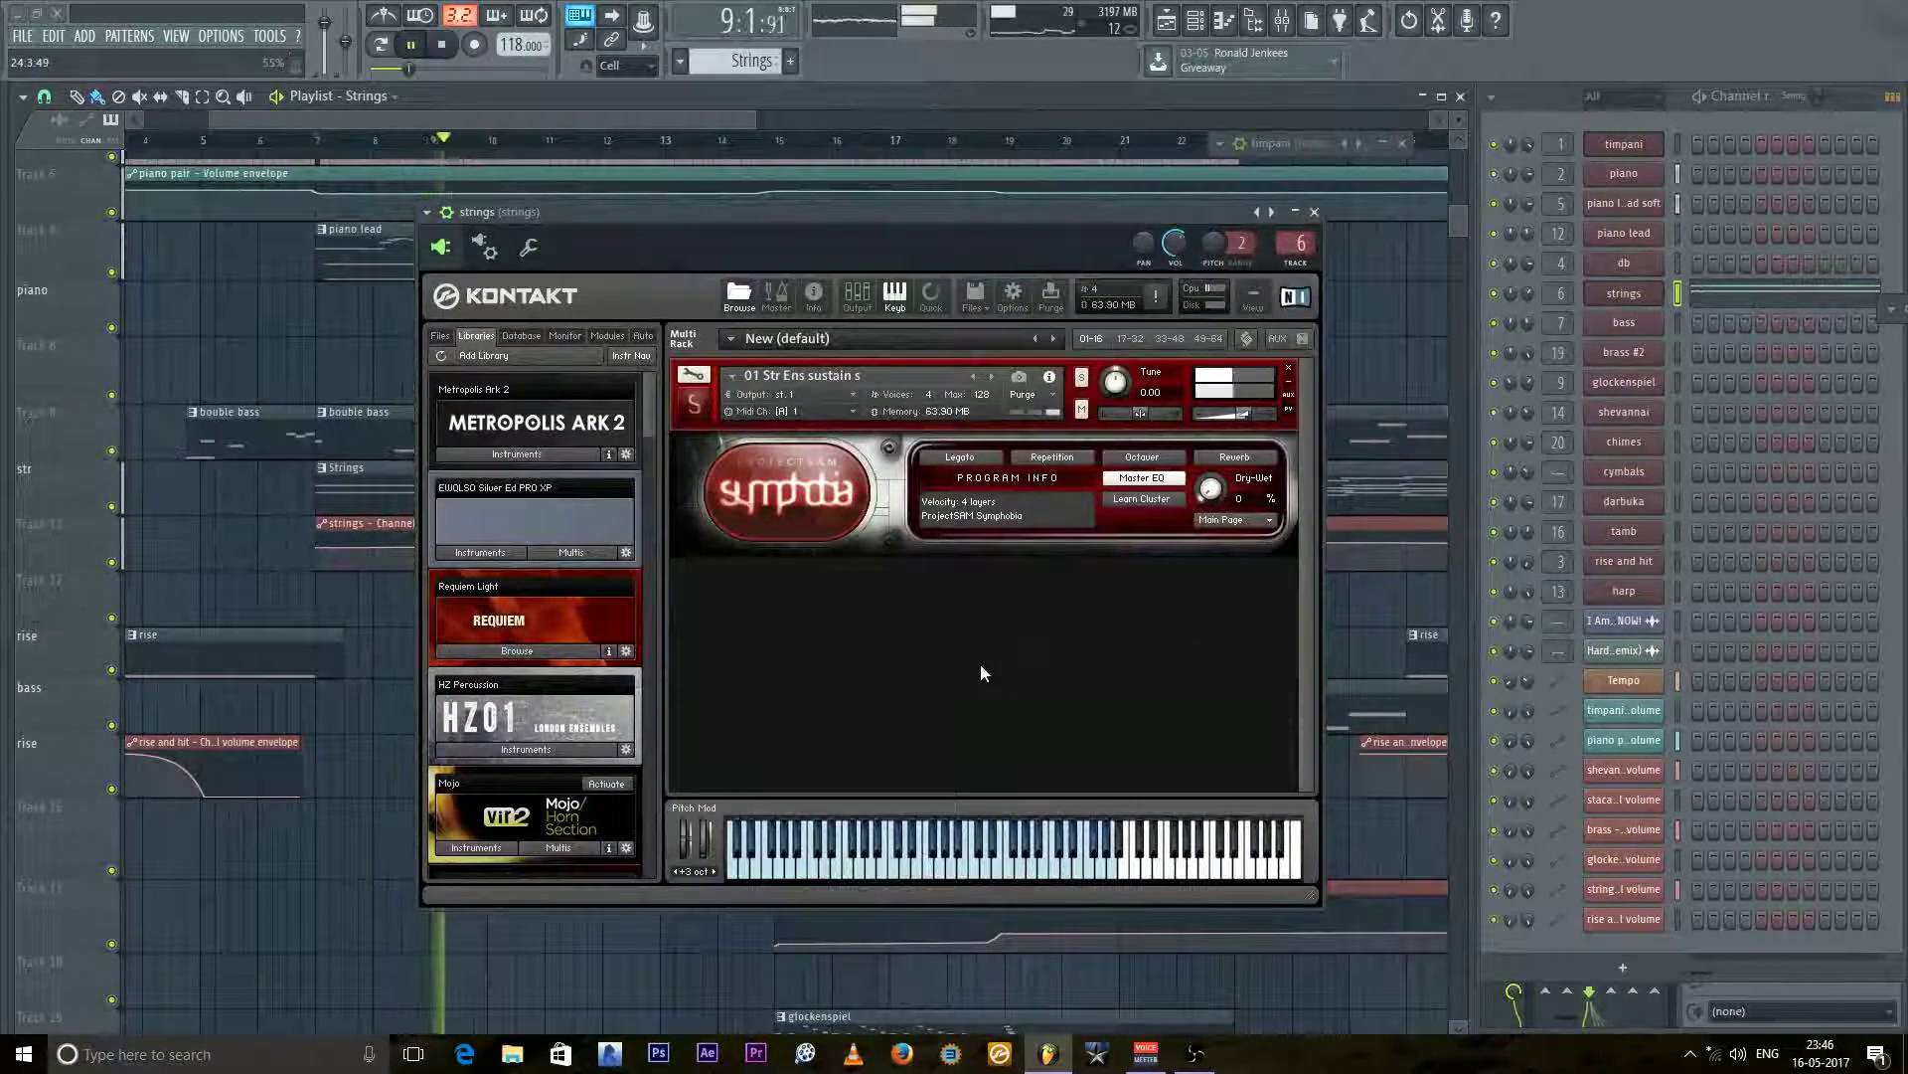
scroll(652, 407, down, 5)
scroll(686, 813, down, 4)
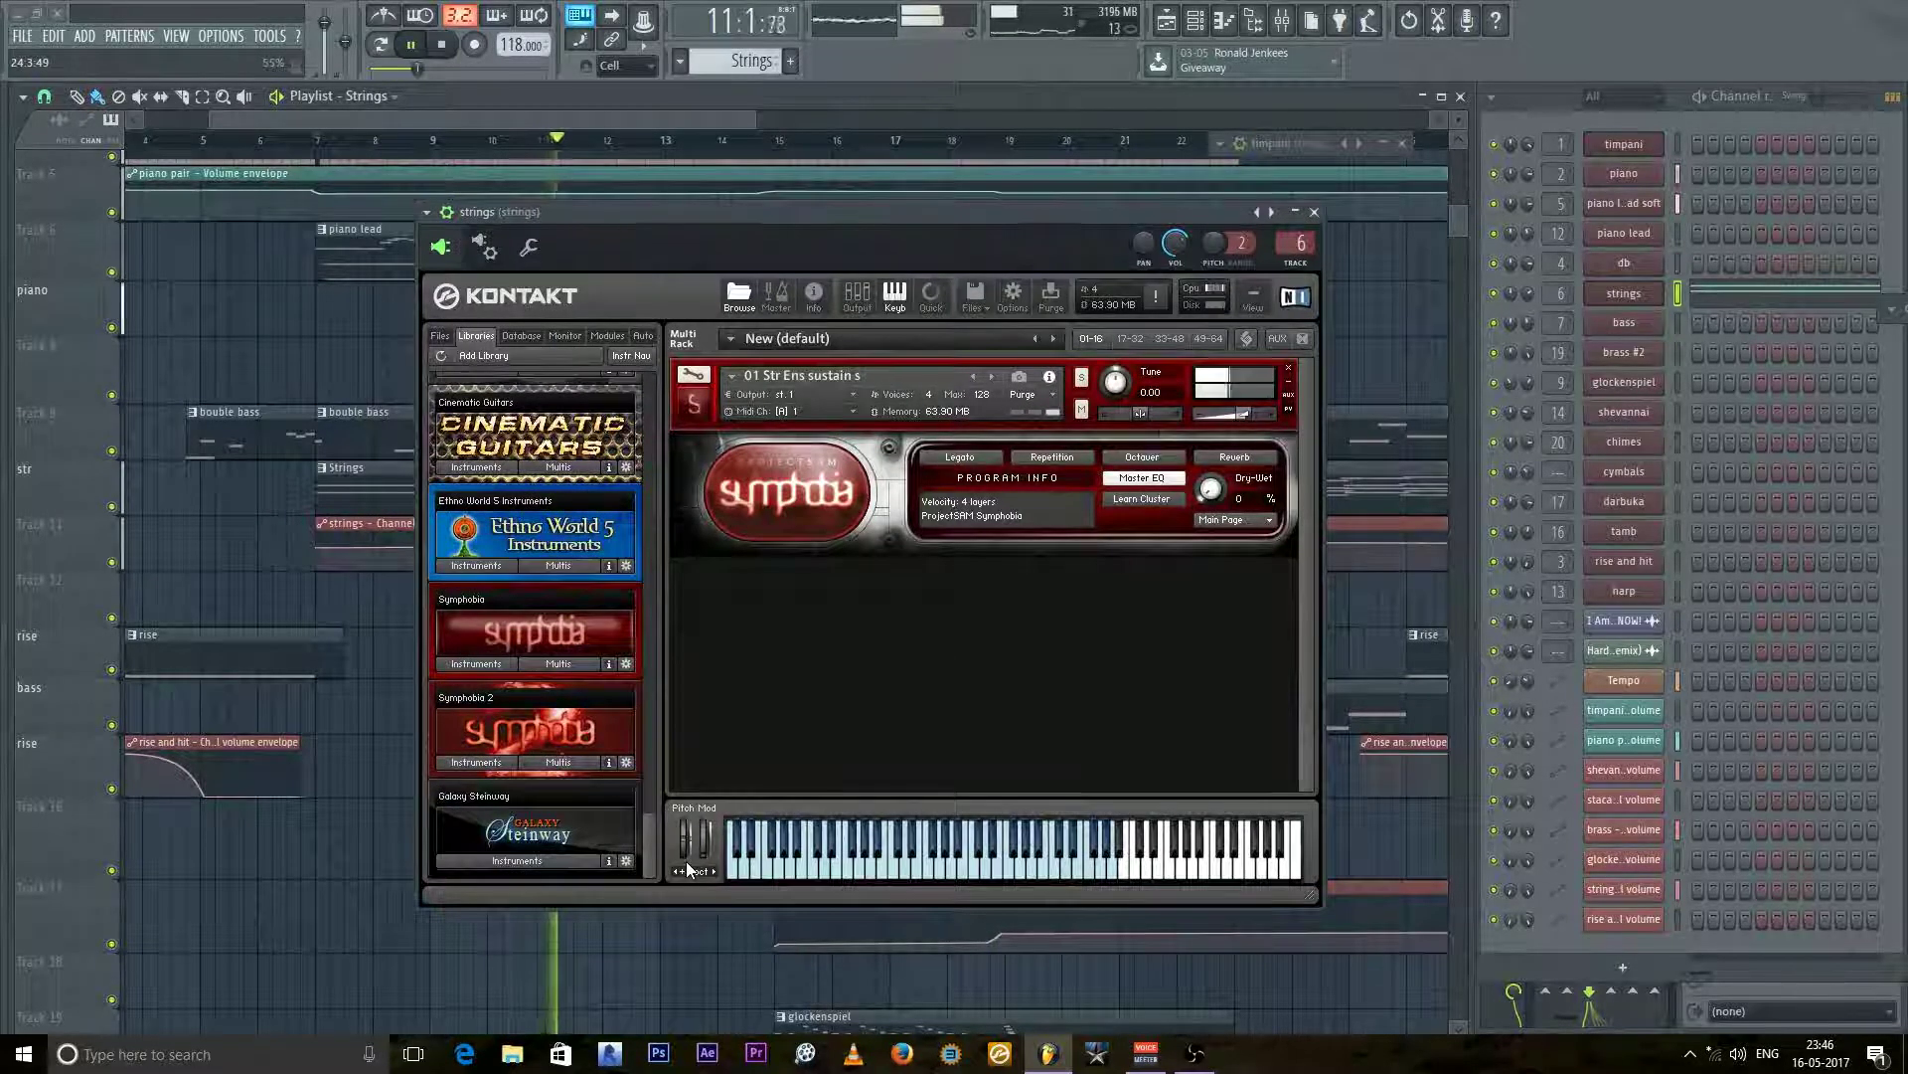
key(space)
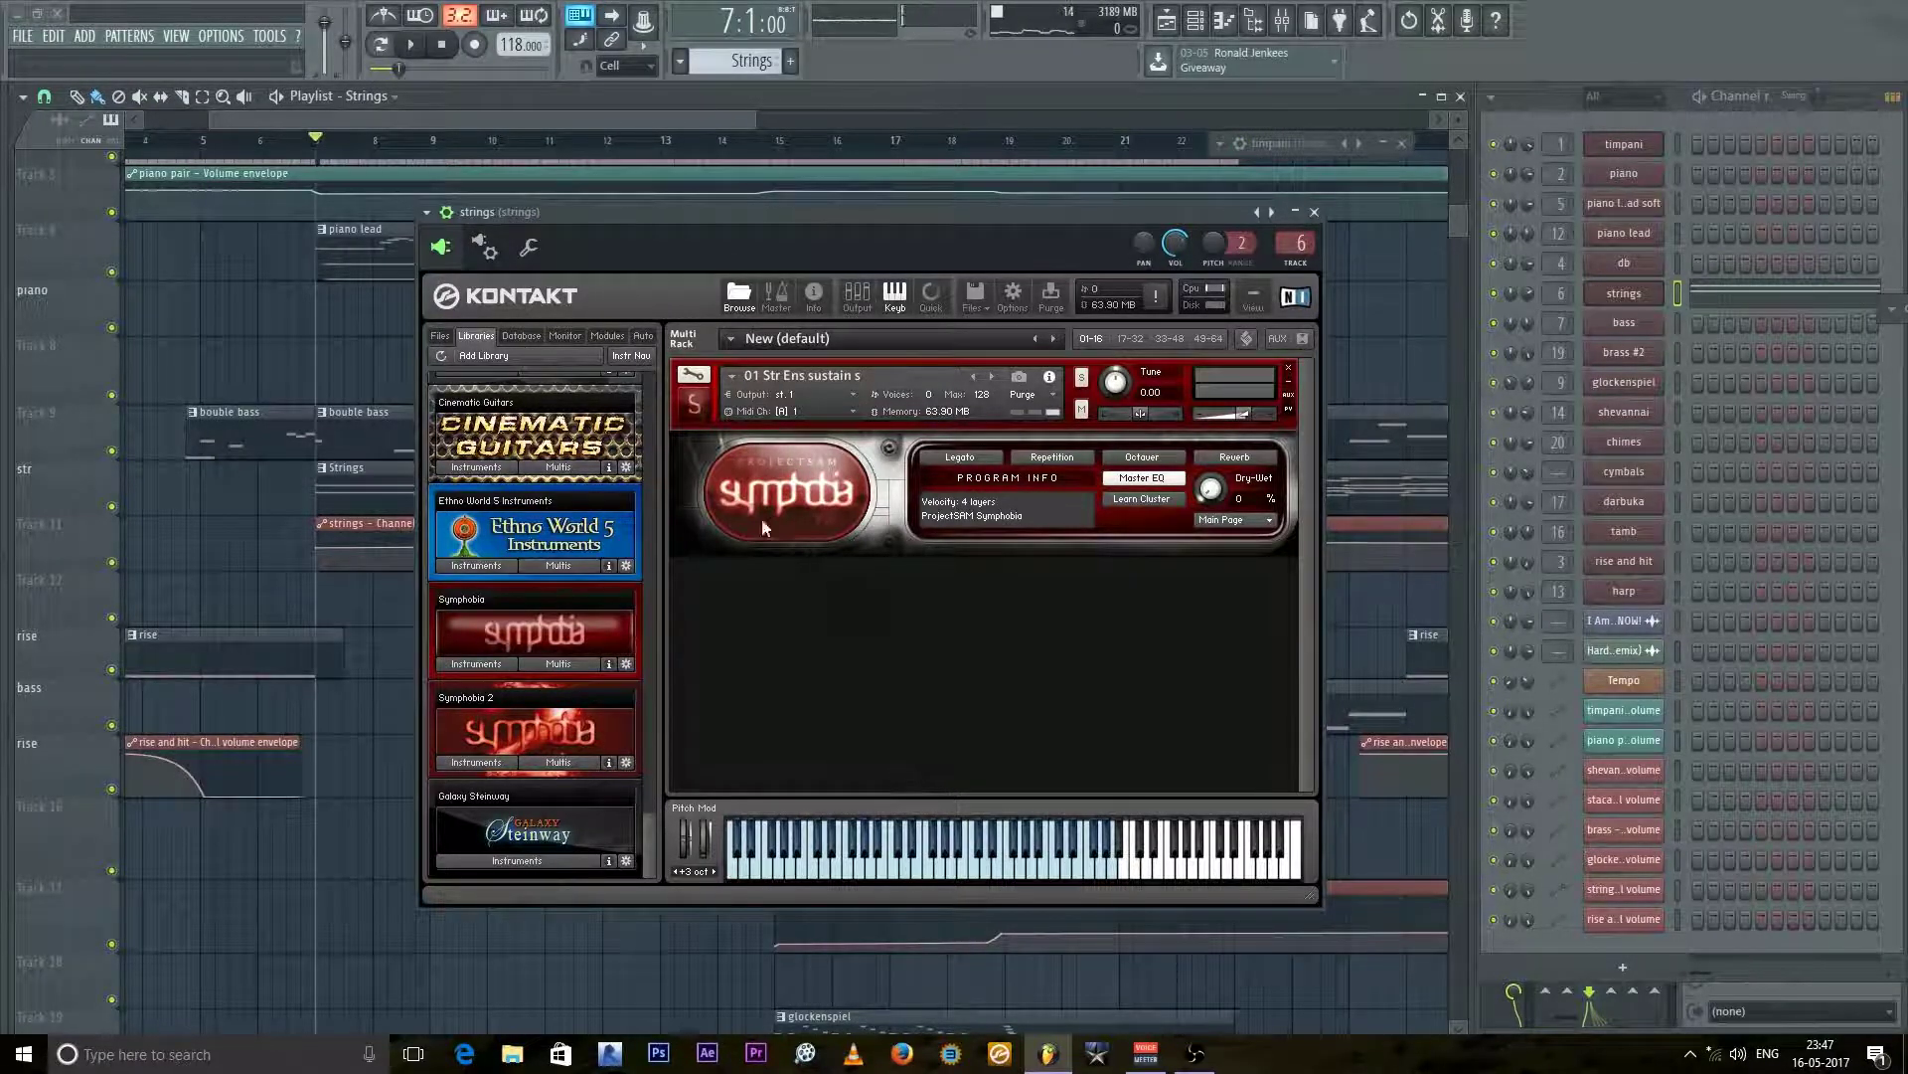
Step: Browse Symphobia's string ensemble patches, go up to the String Section folders, and close the library's instrument list
click(485, 664)
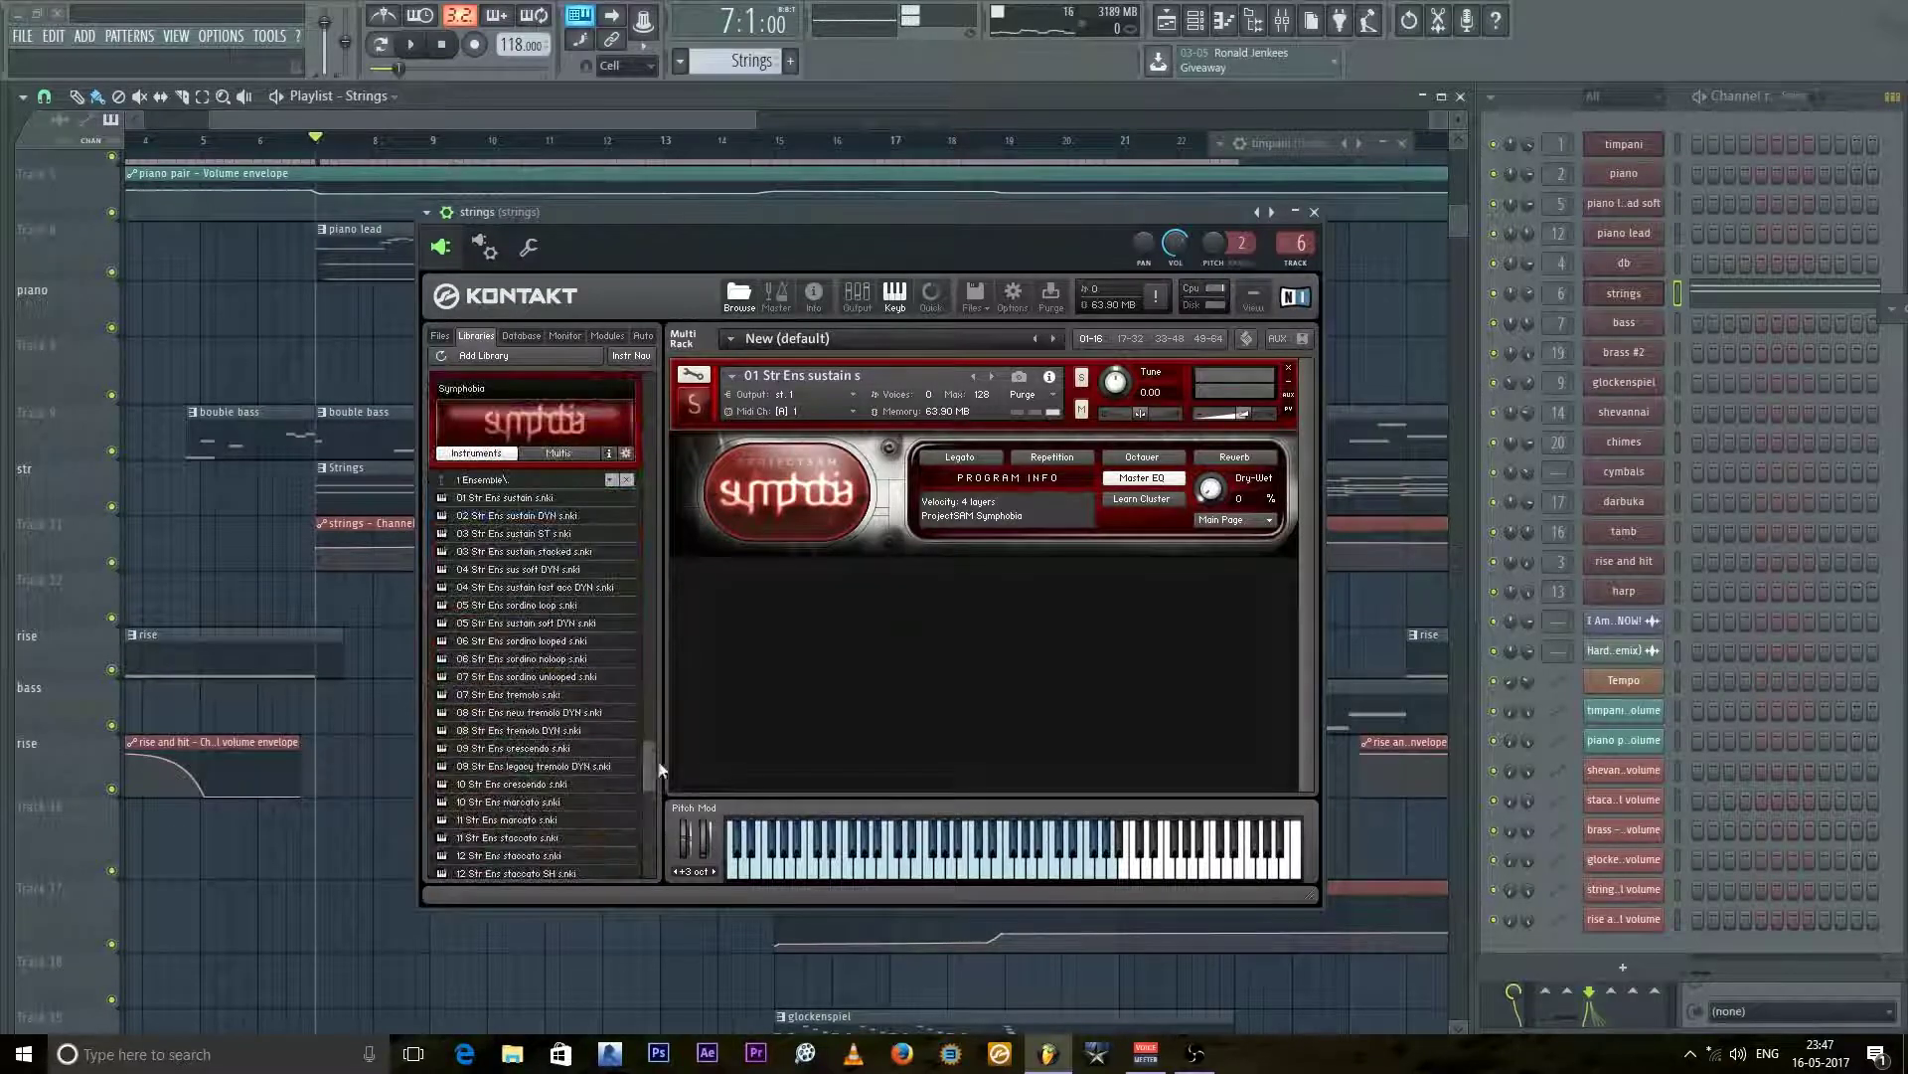
mouse_move(652, 764)
mouse_down()
mouse_move(651, 852)
mouse_move(649, 741)
mouse_up()
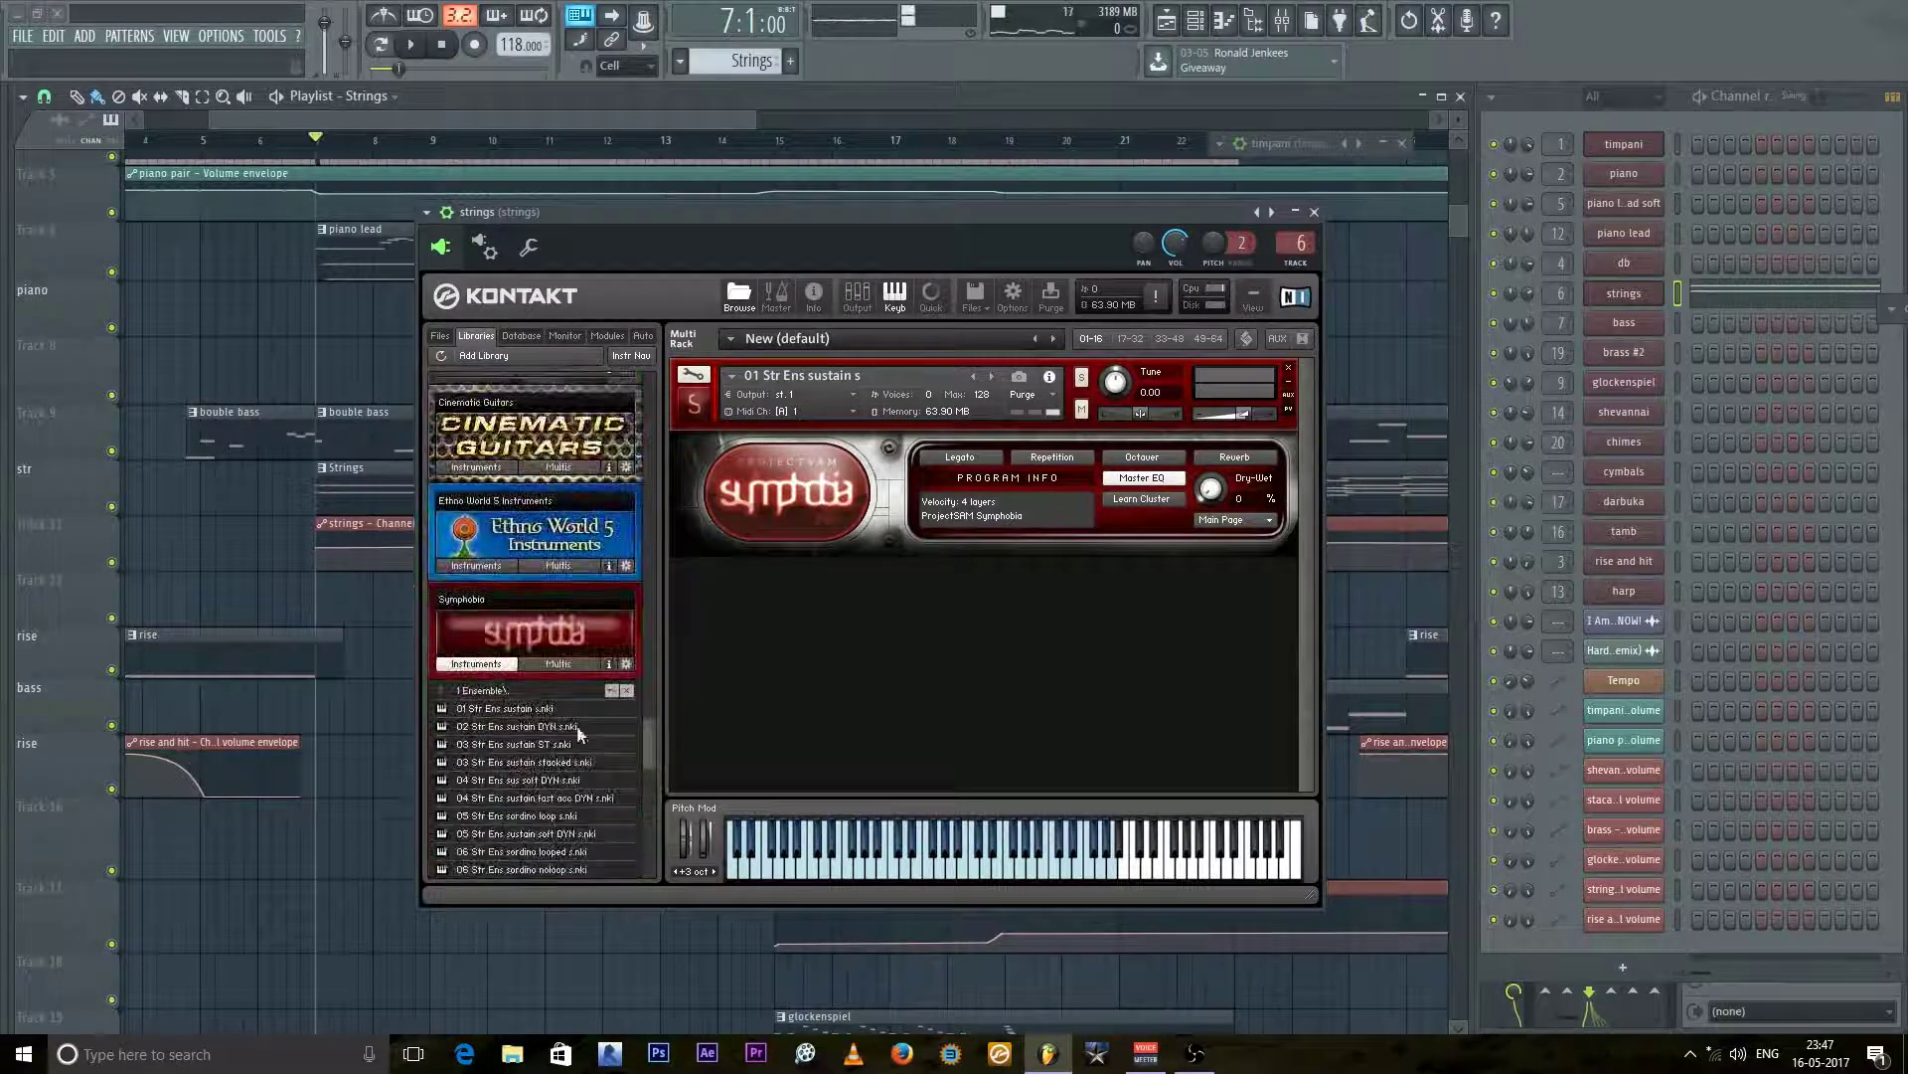
double_click(509, 690)
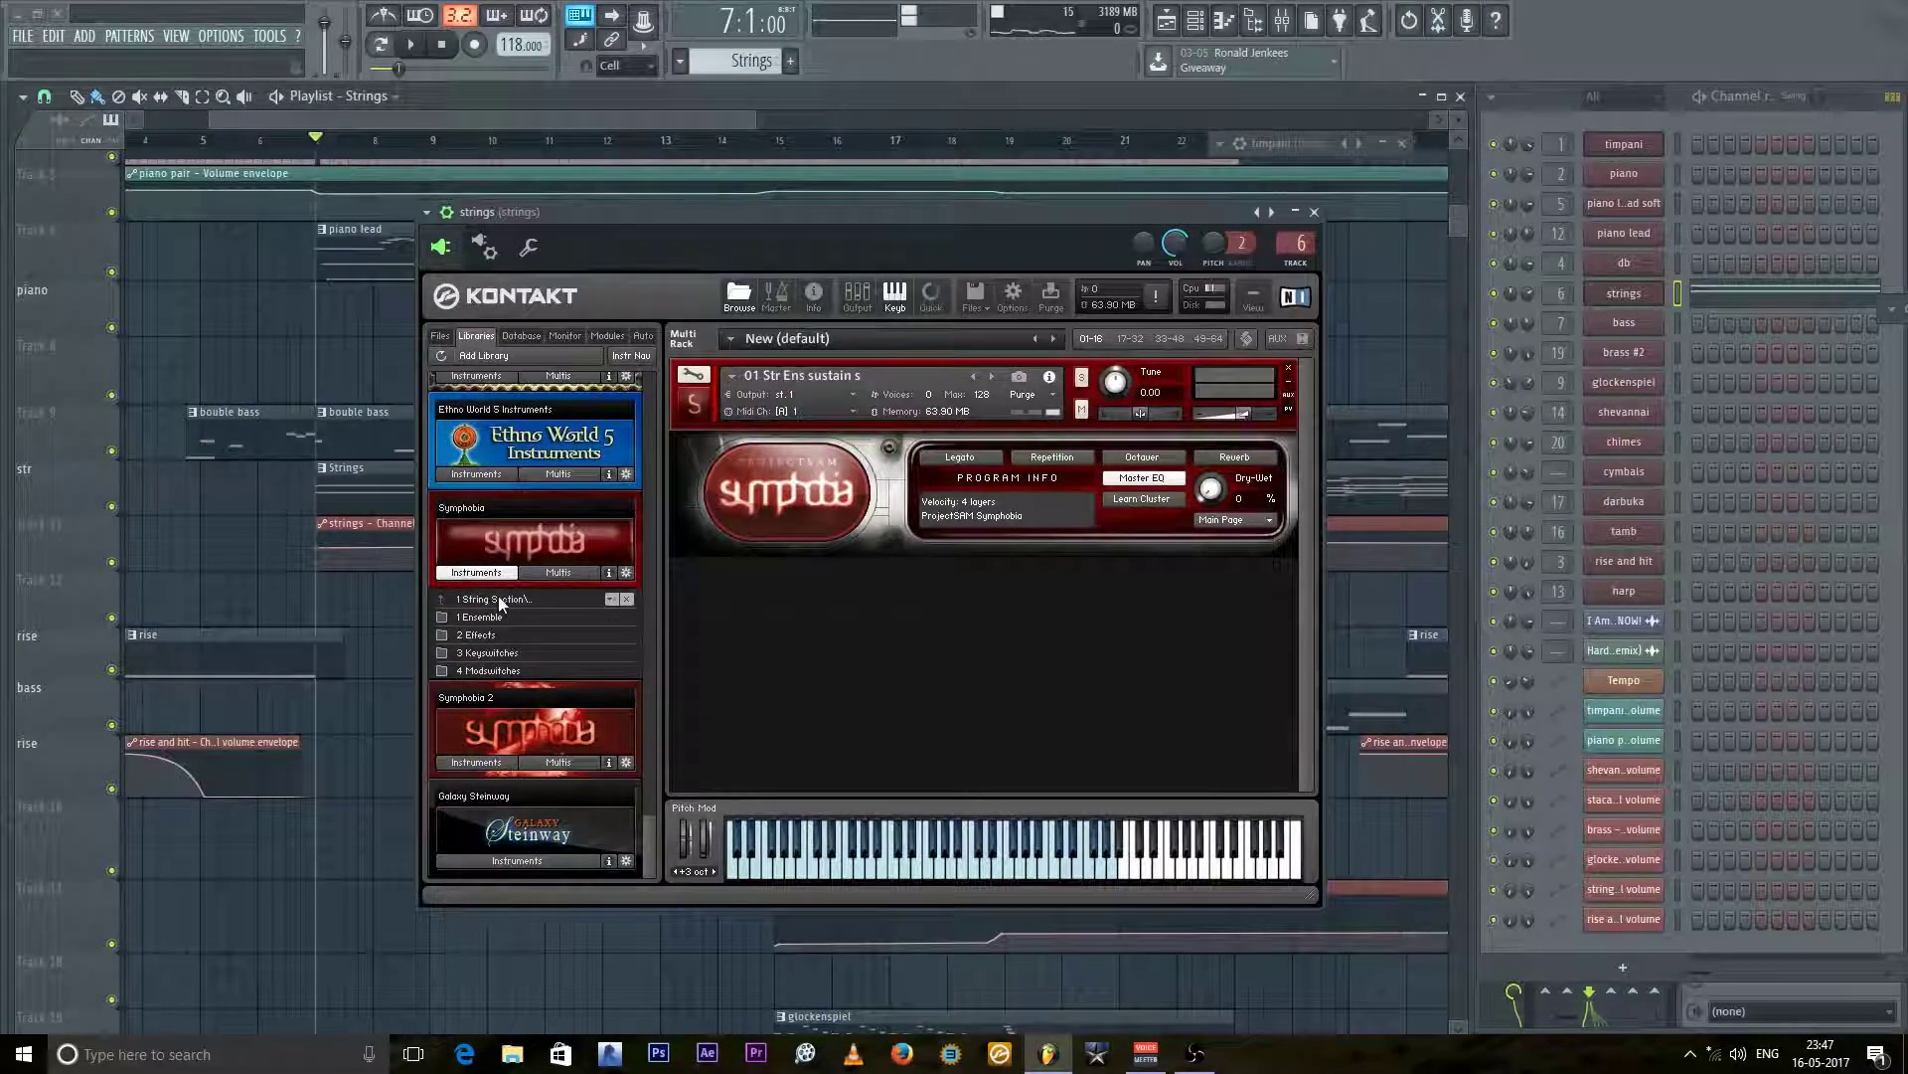
click(626, 600)
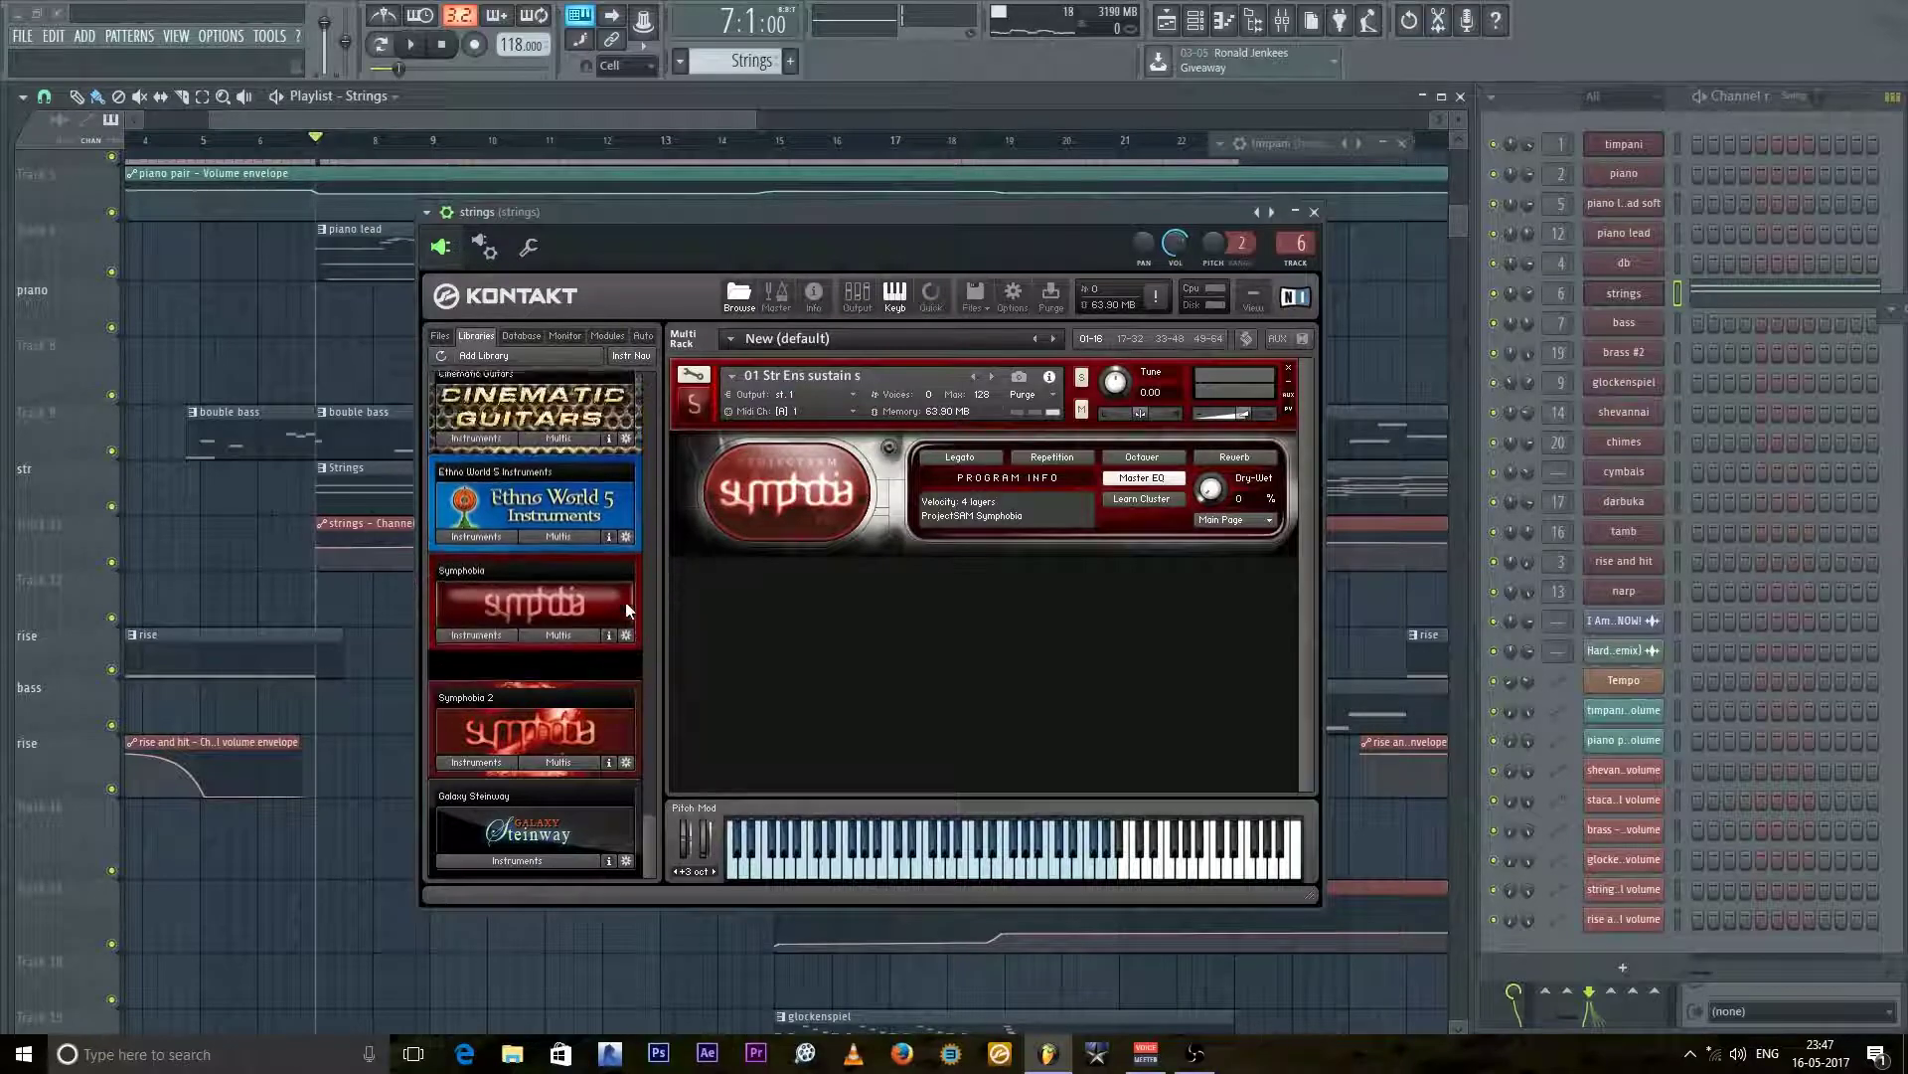
Step: Play the arrangement, open the strings notes in a maximized piano roll and go to the start of the pattern
key(space)
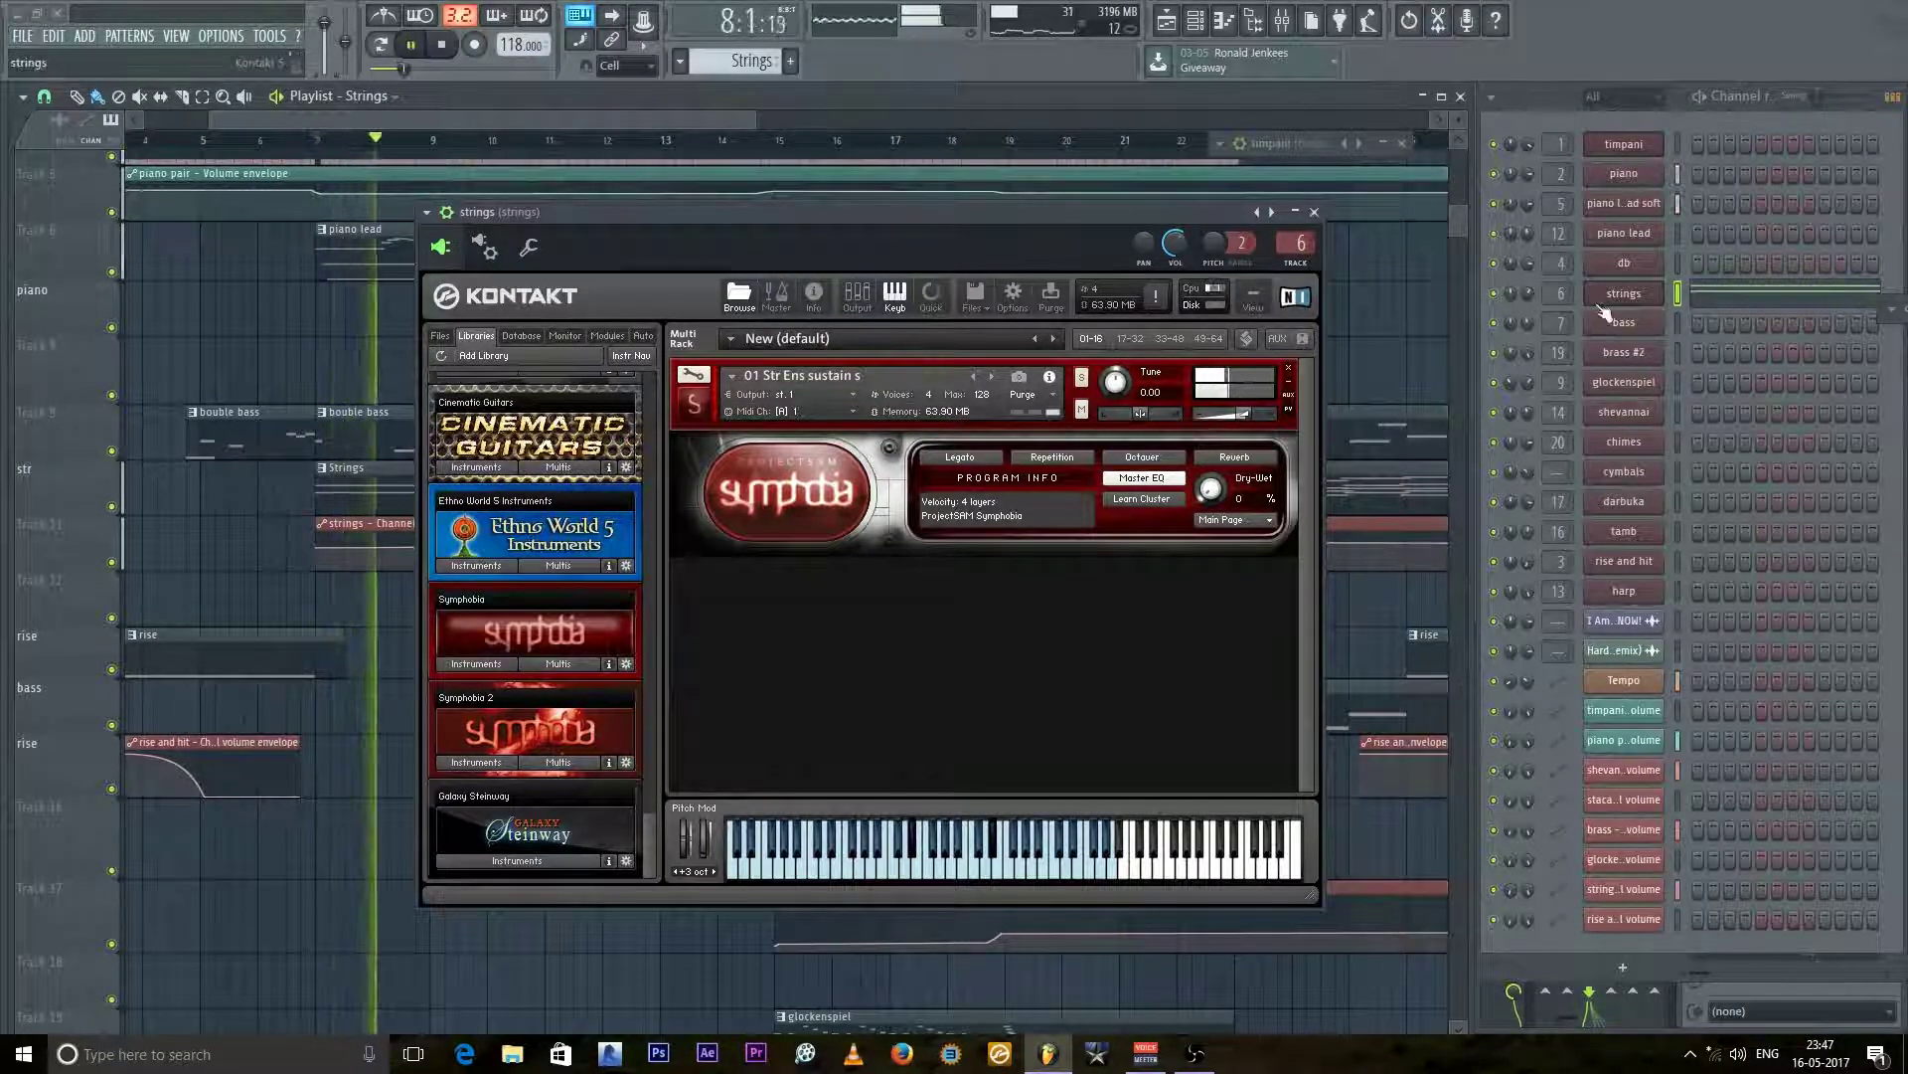
click(1769, 306)
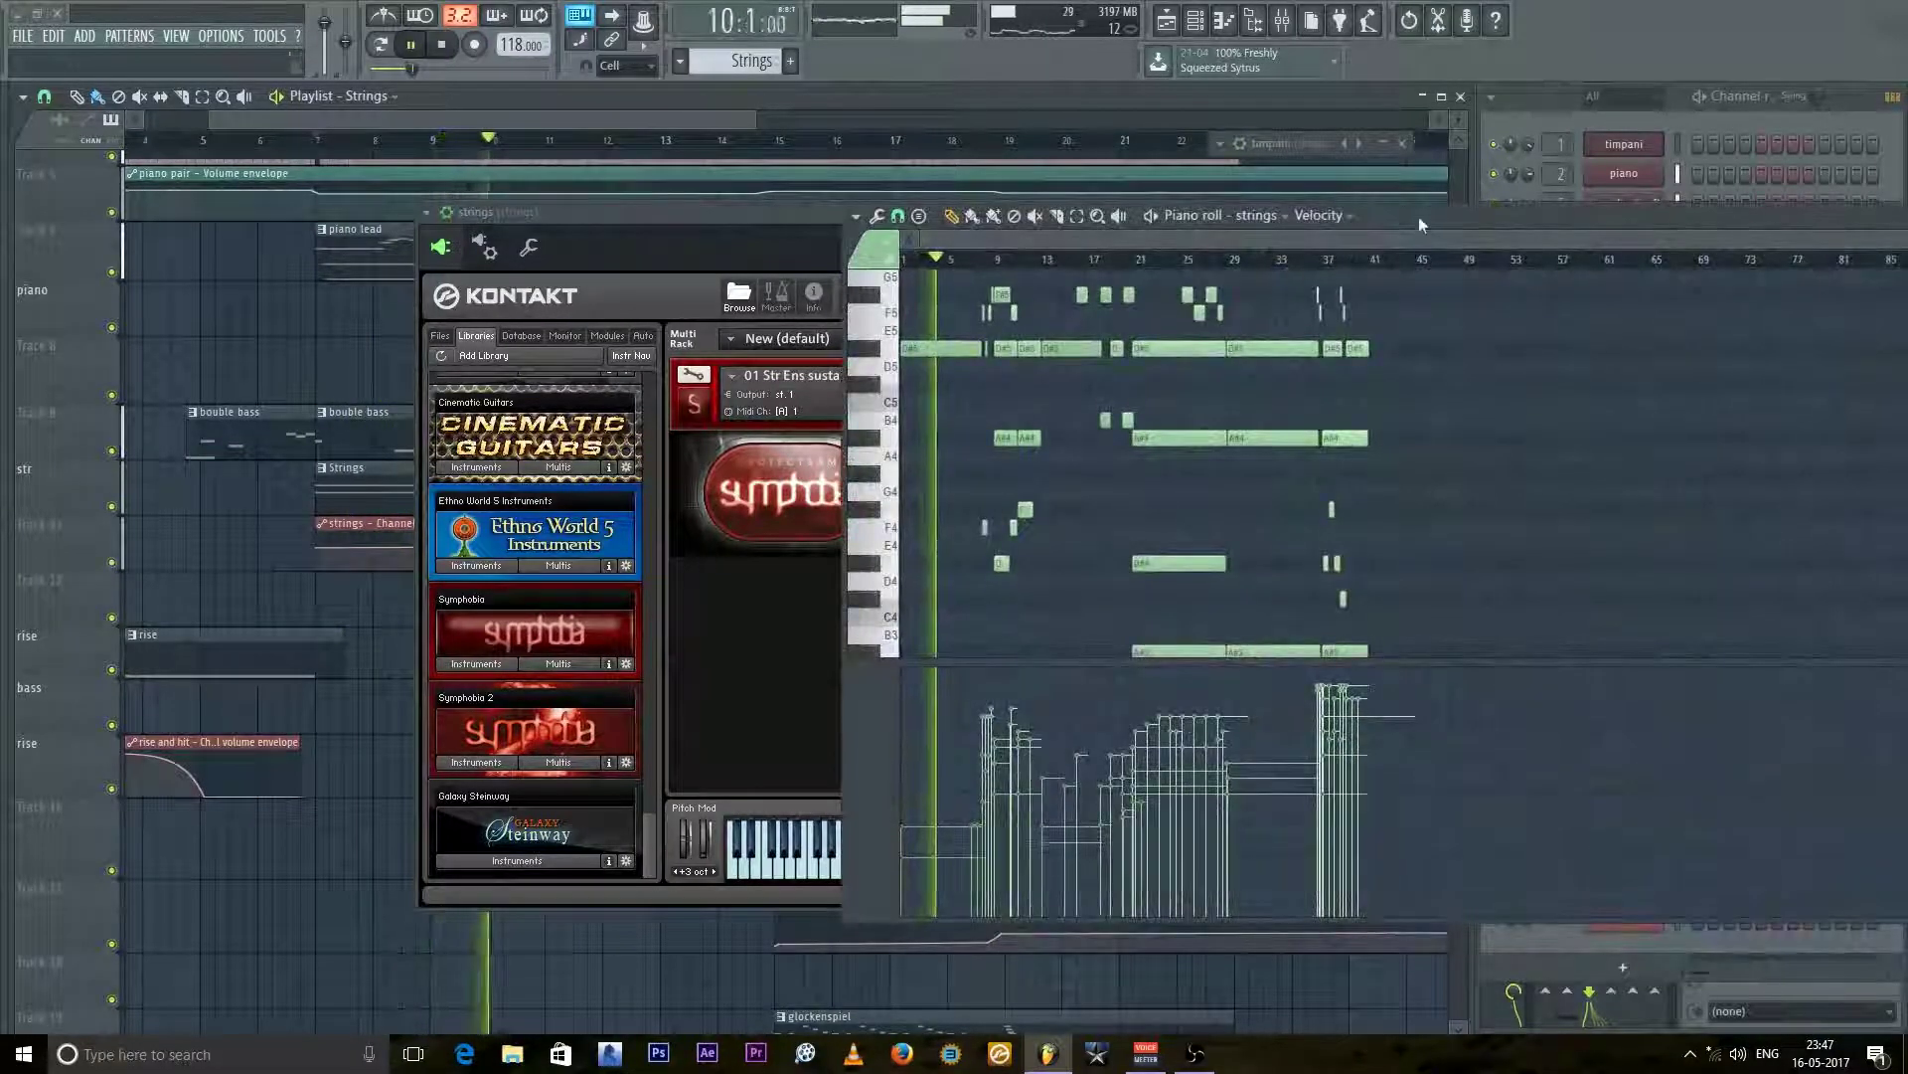
double_click(1418, 216)
scroll(187, 348, up, 3)
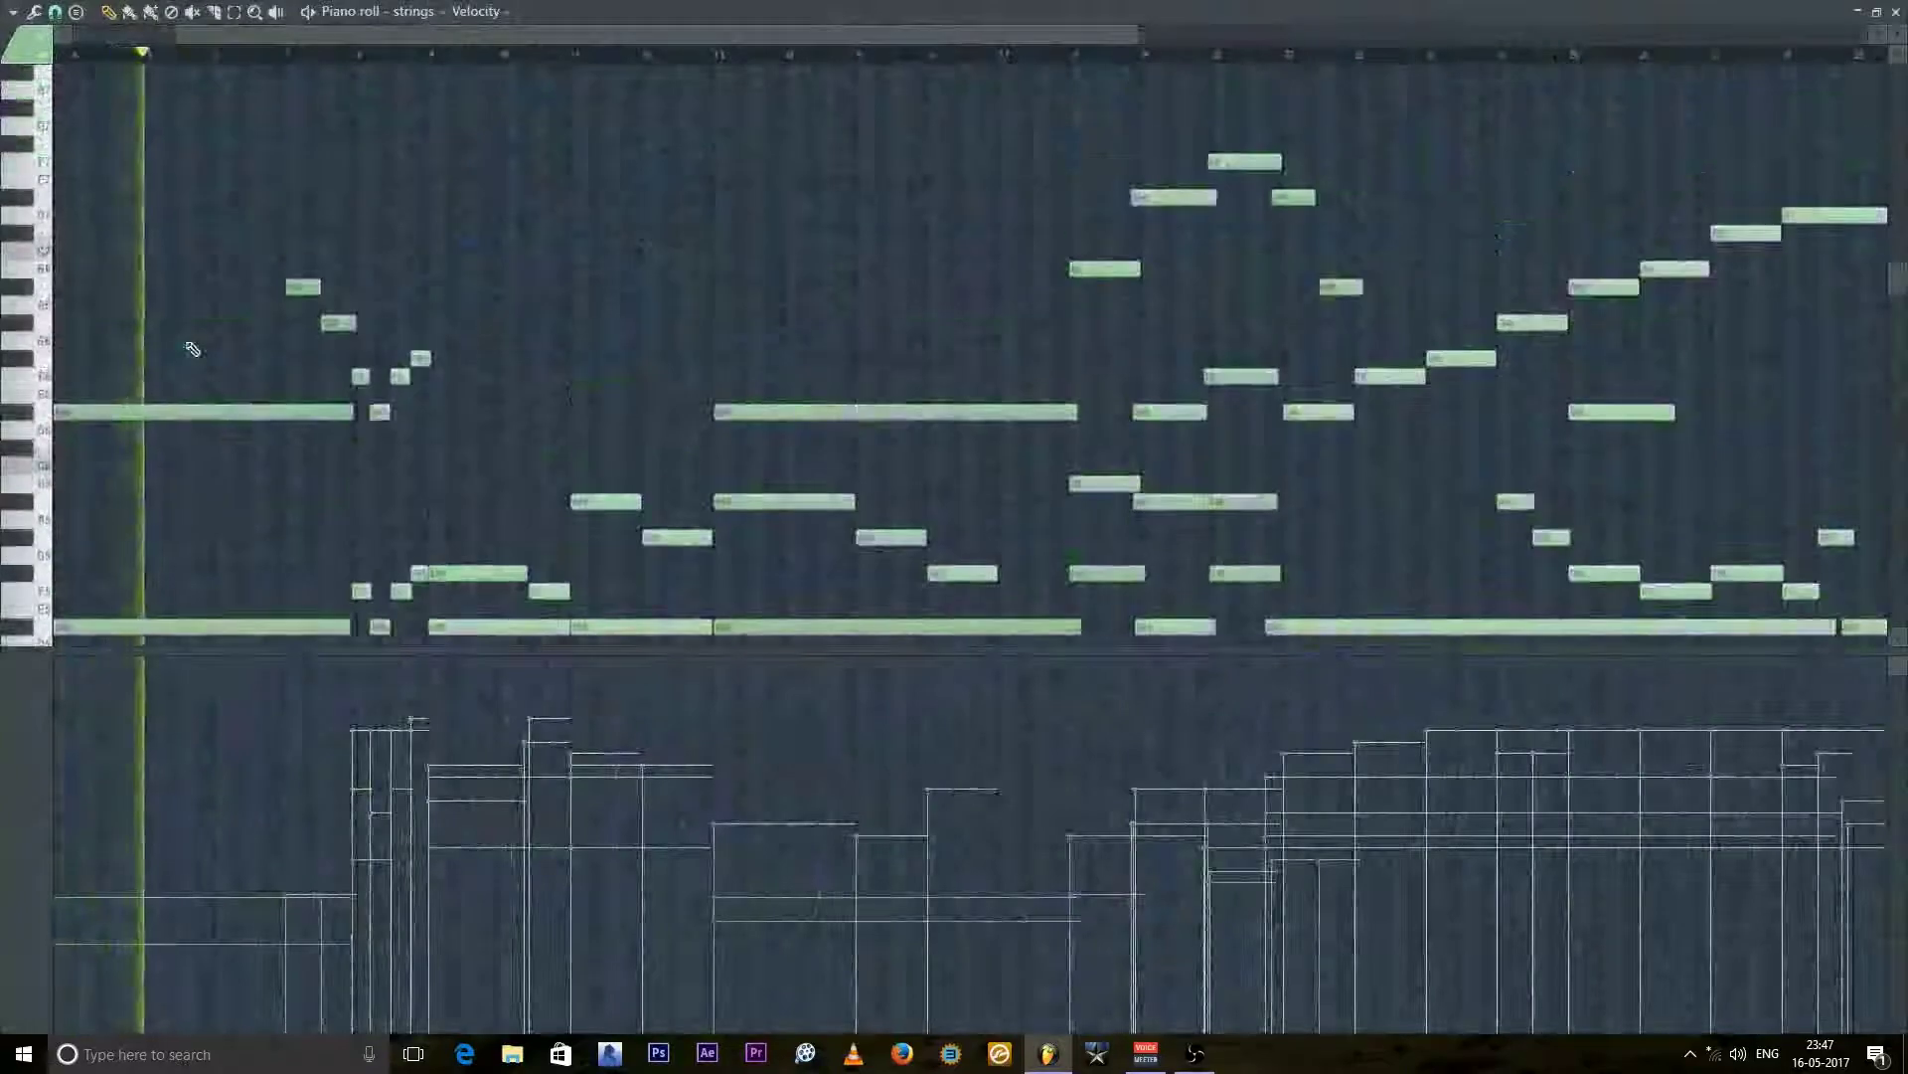
scroll(188, 348, up, 3)
scroll(188, 349, down, 2)
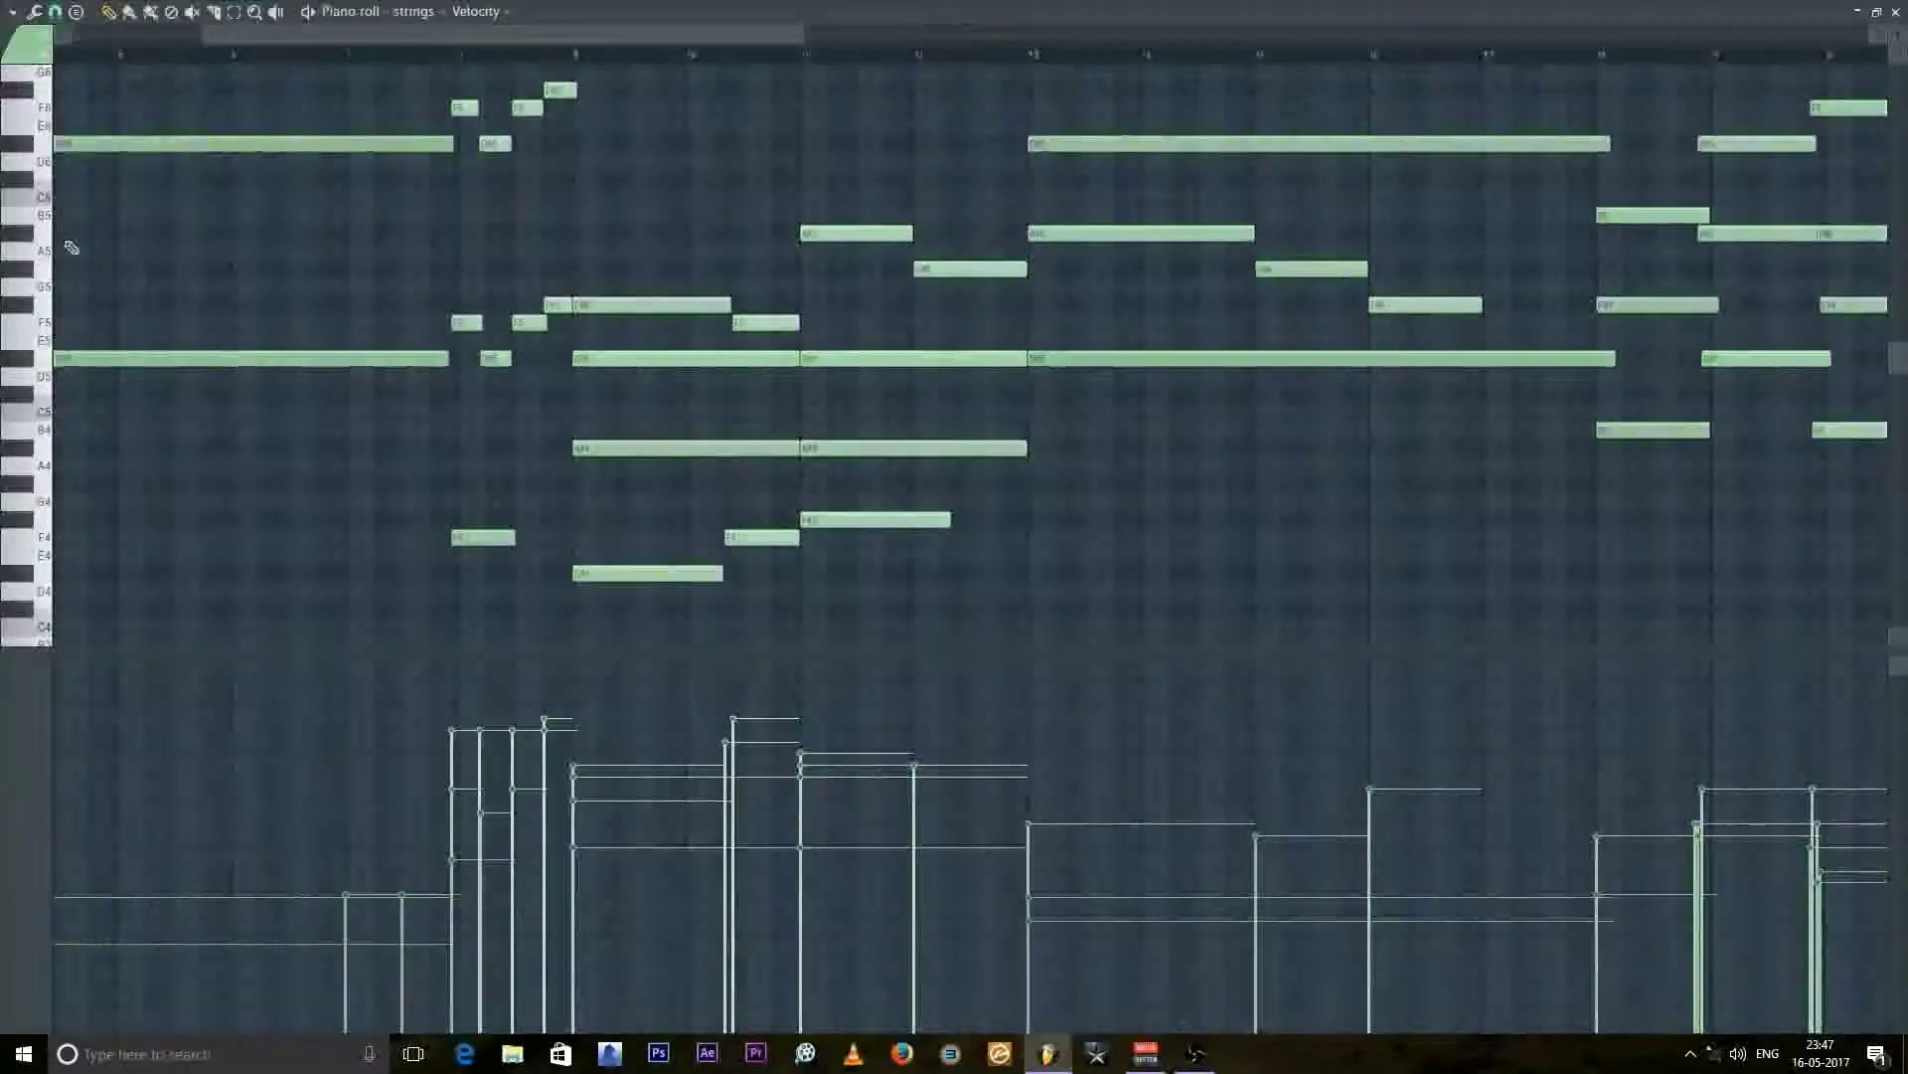
drag(236, 38, 79, 85)
scroll(74, 191, up, 1)
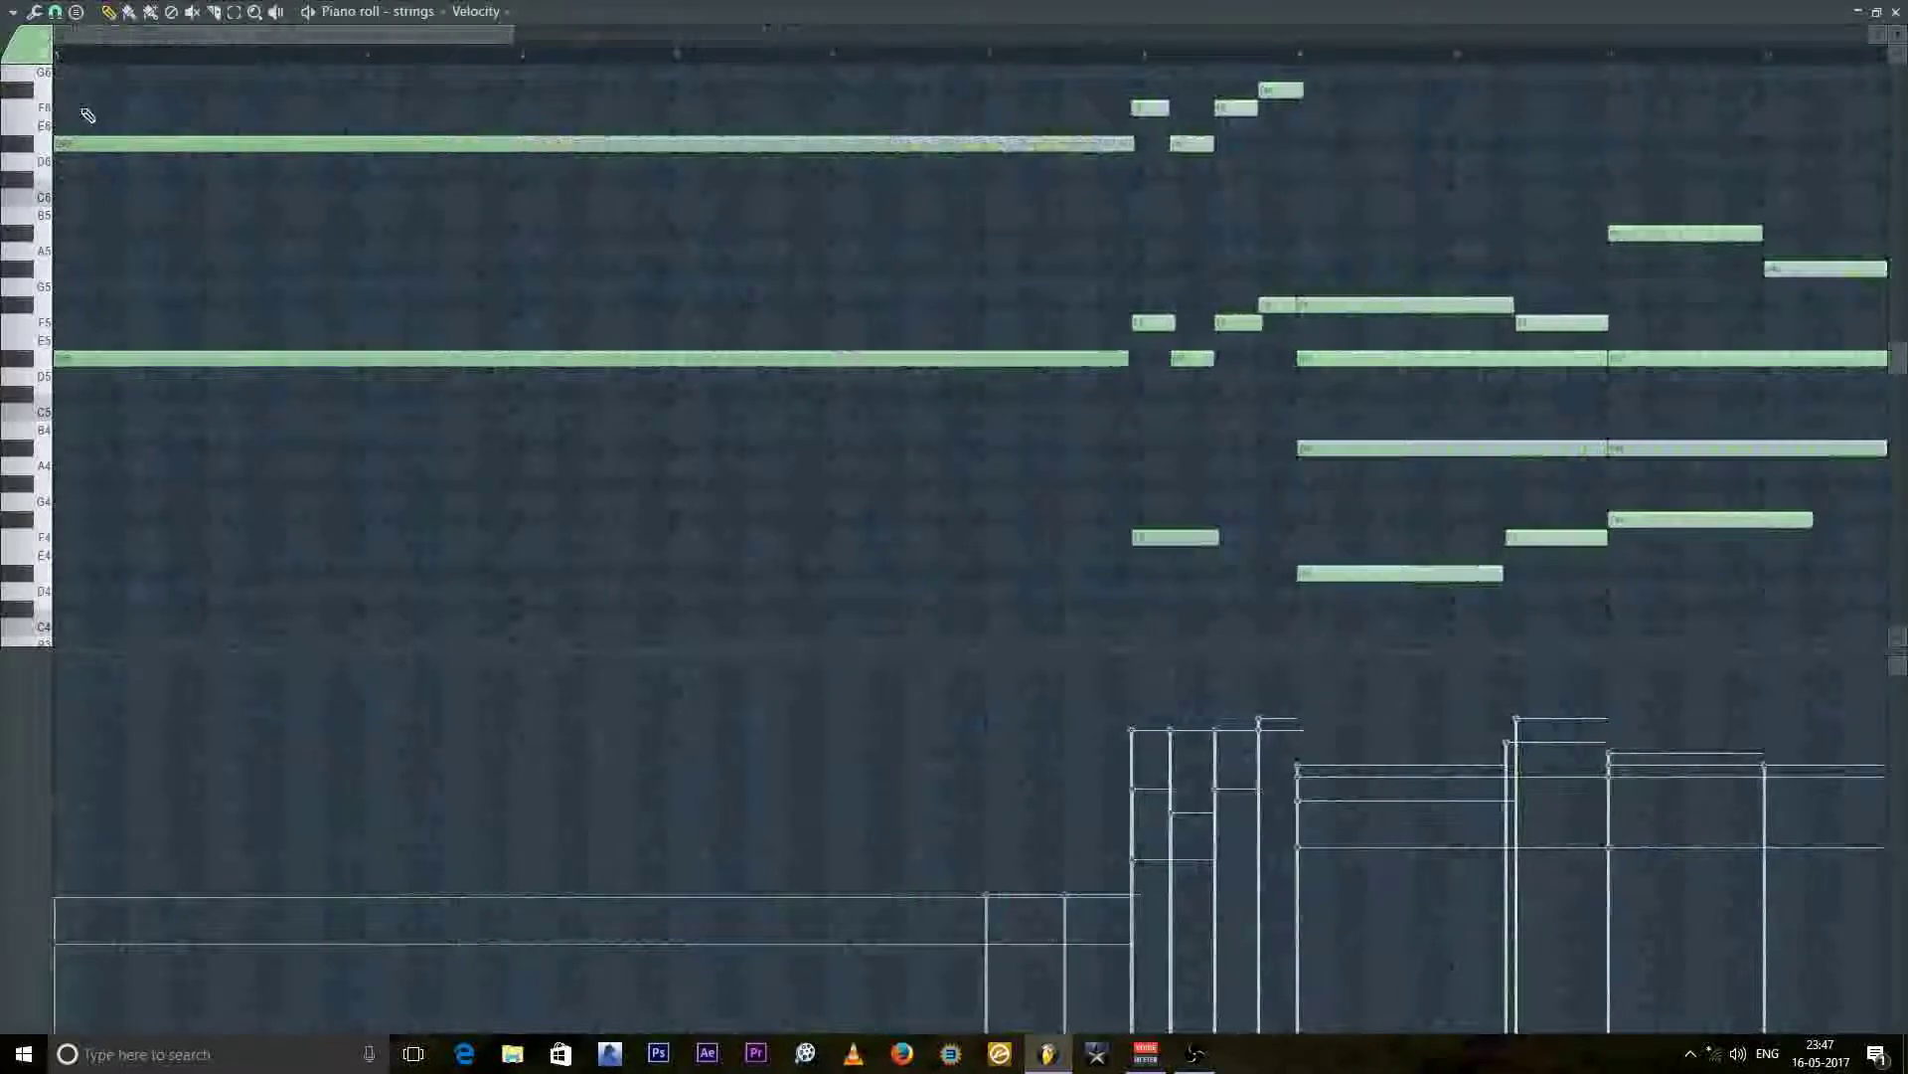
Step: Play the strings pattern from its start and examine its sustained notes and chords across the full length
key(space)
scroll(85, 553, up, 2)
scroll(99, 566, down, 3)
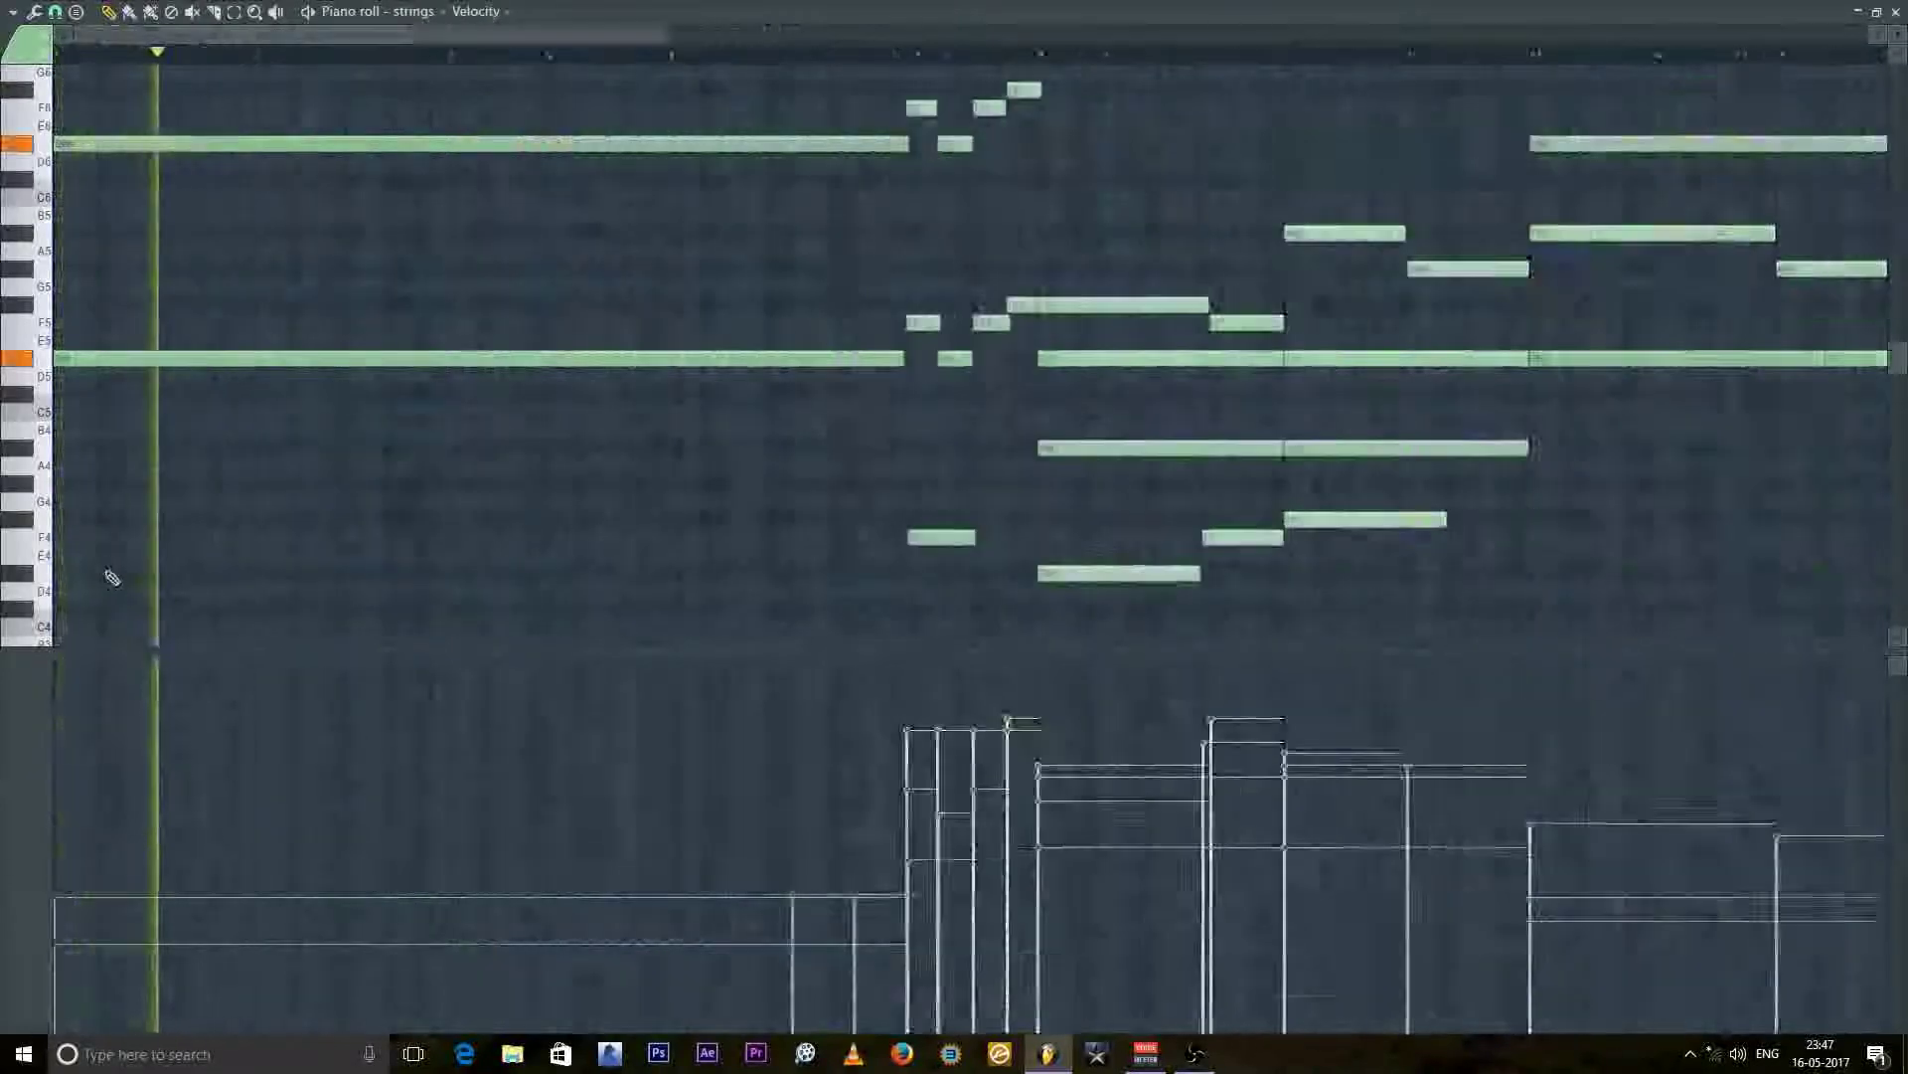
scroll(112, 578, down, 2)
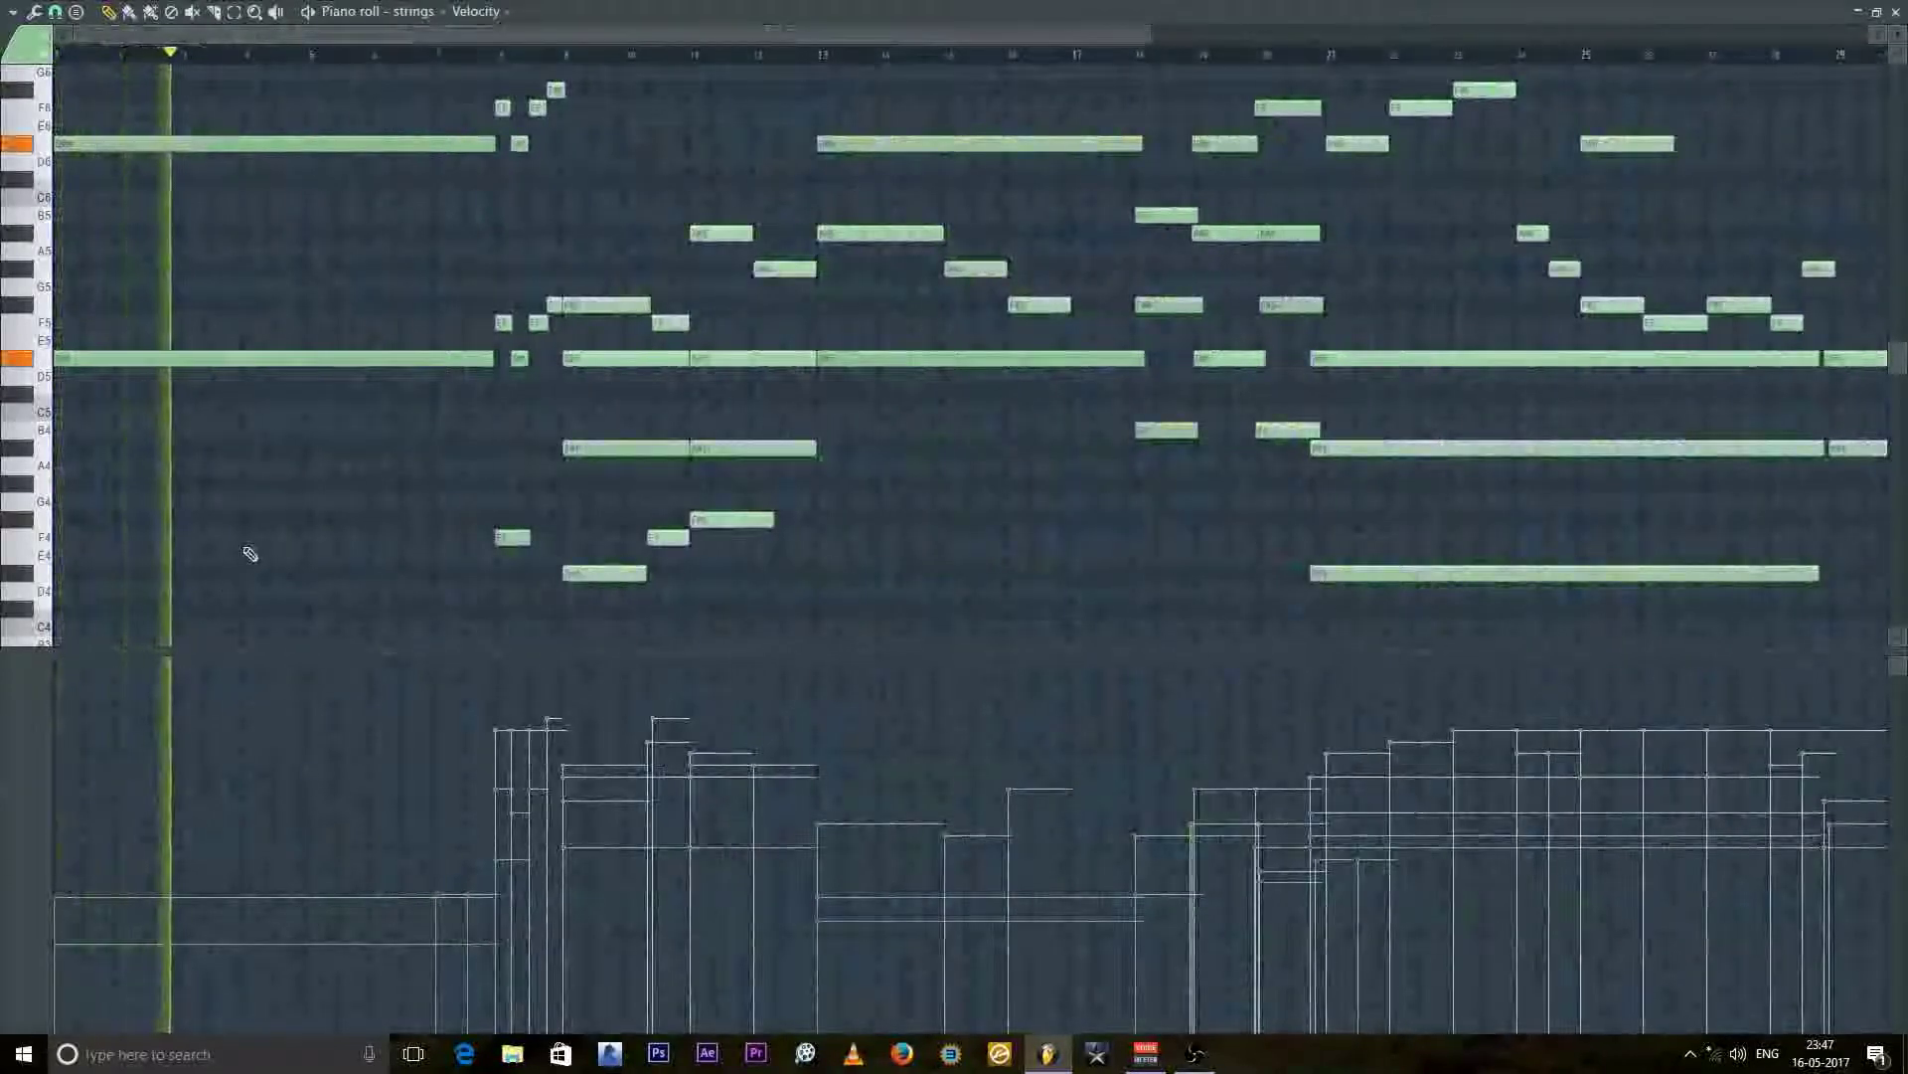
scroll(477, 533, down, 2)
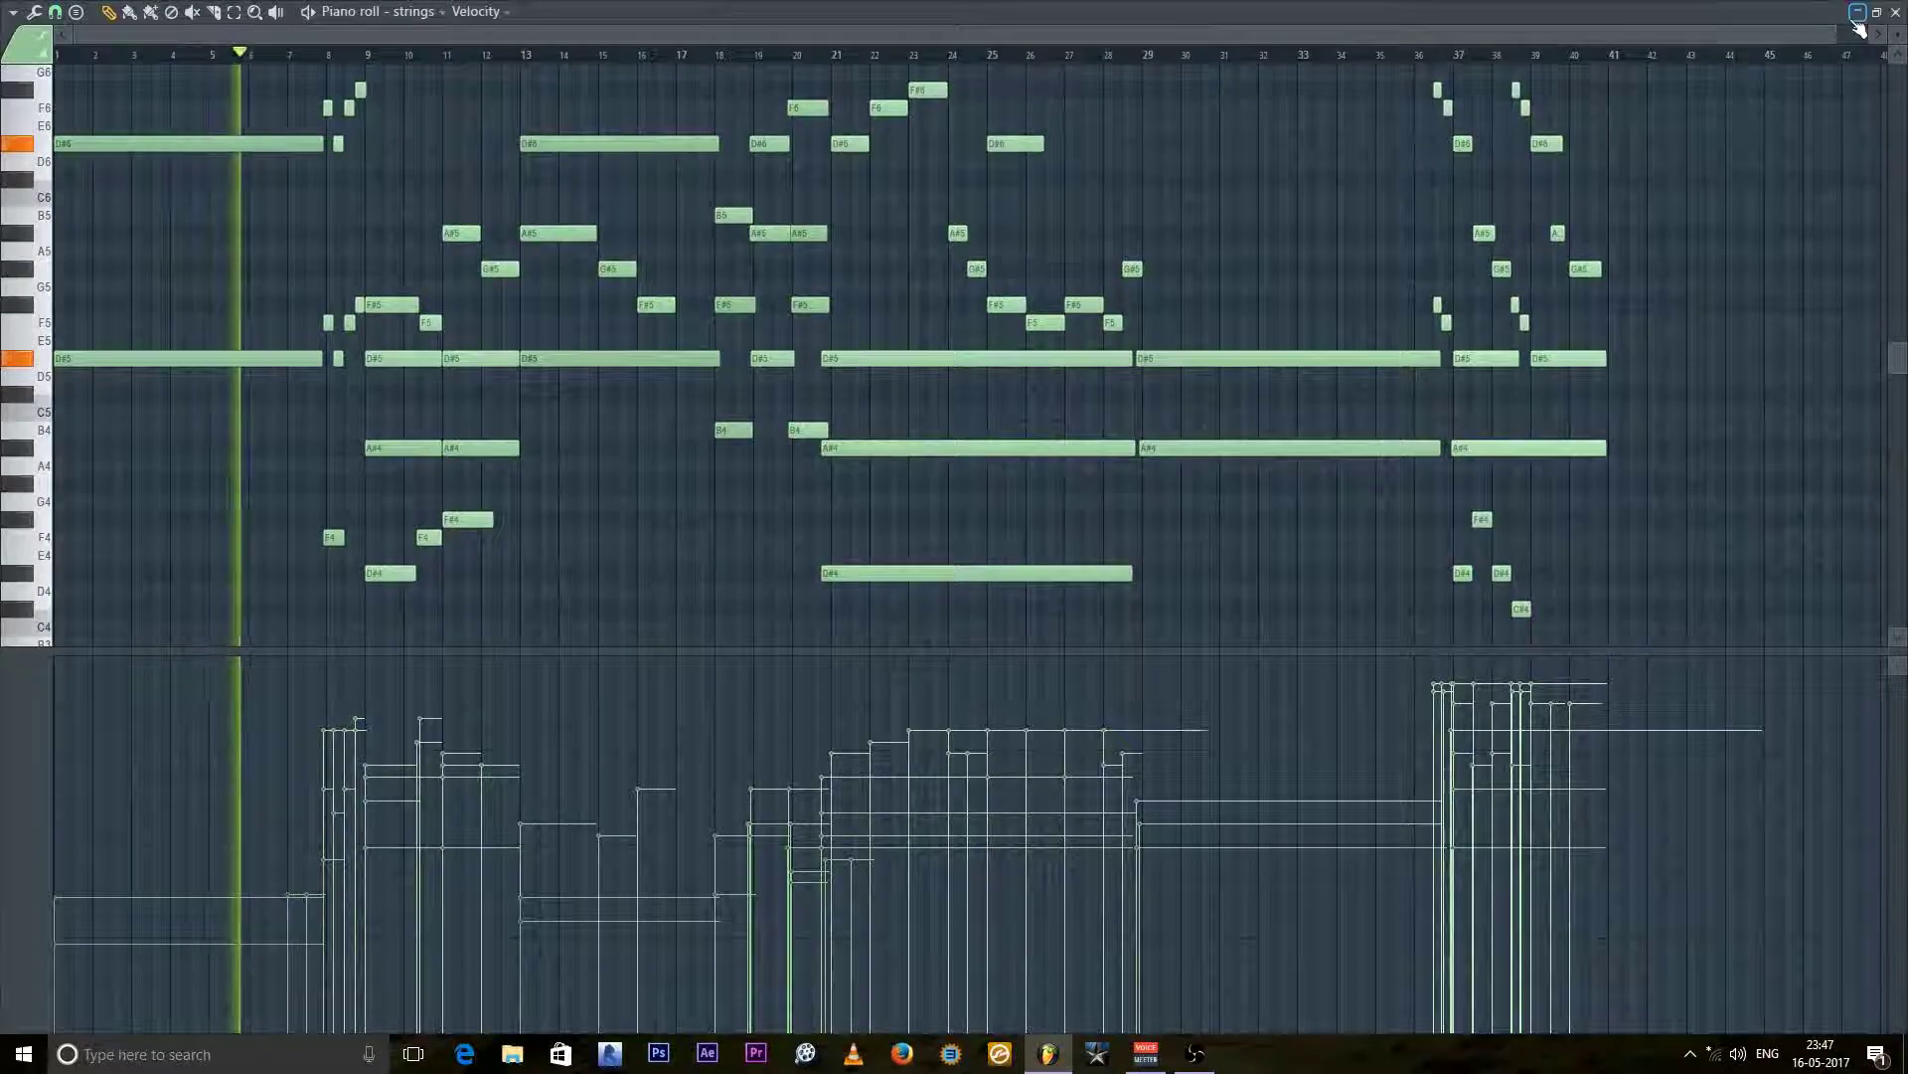
Step: Examine the short strings notes and velocities around bar 8, stop playback and review the velocities of the whole pattern
scroll(716, 540, up, 2)
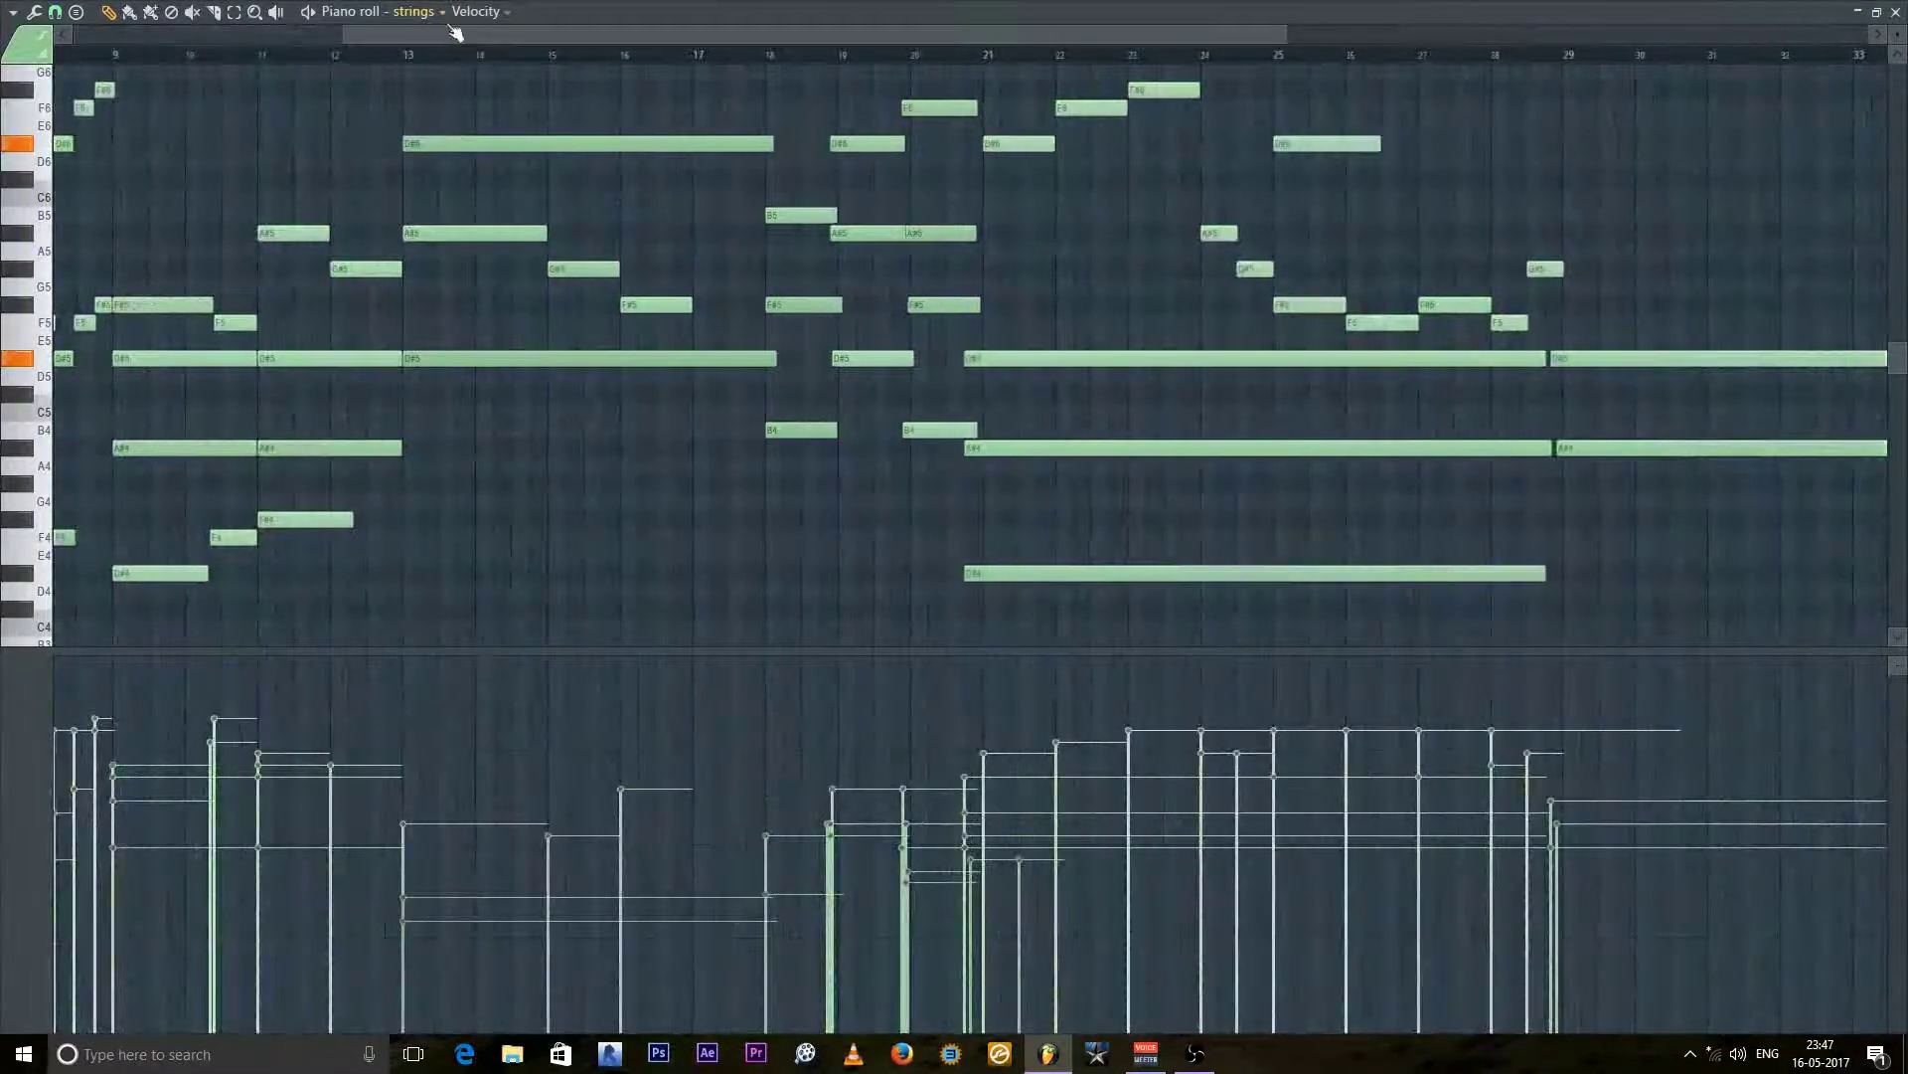
drag(456, 33, 179, 33)
scroll(508, 671, up, 2)
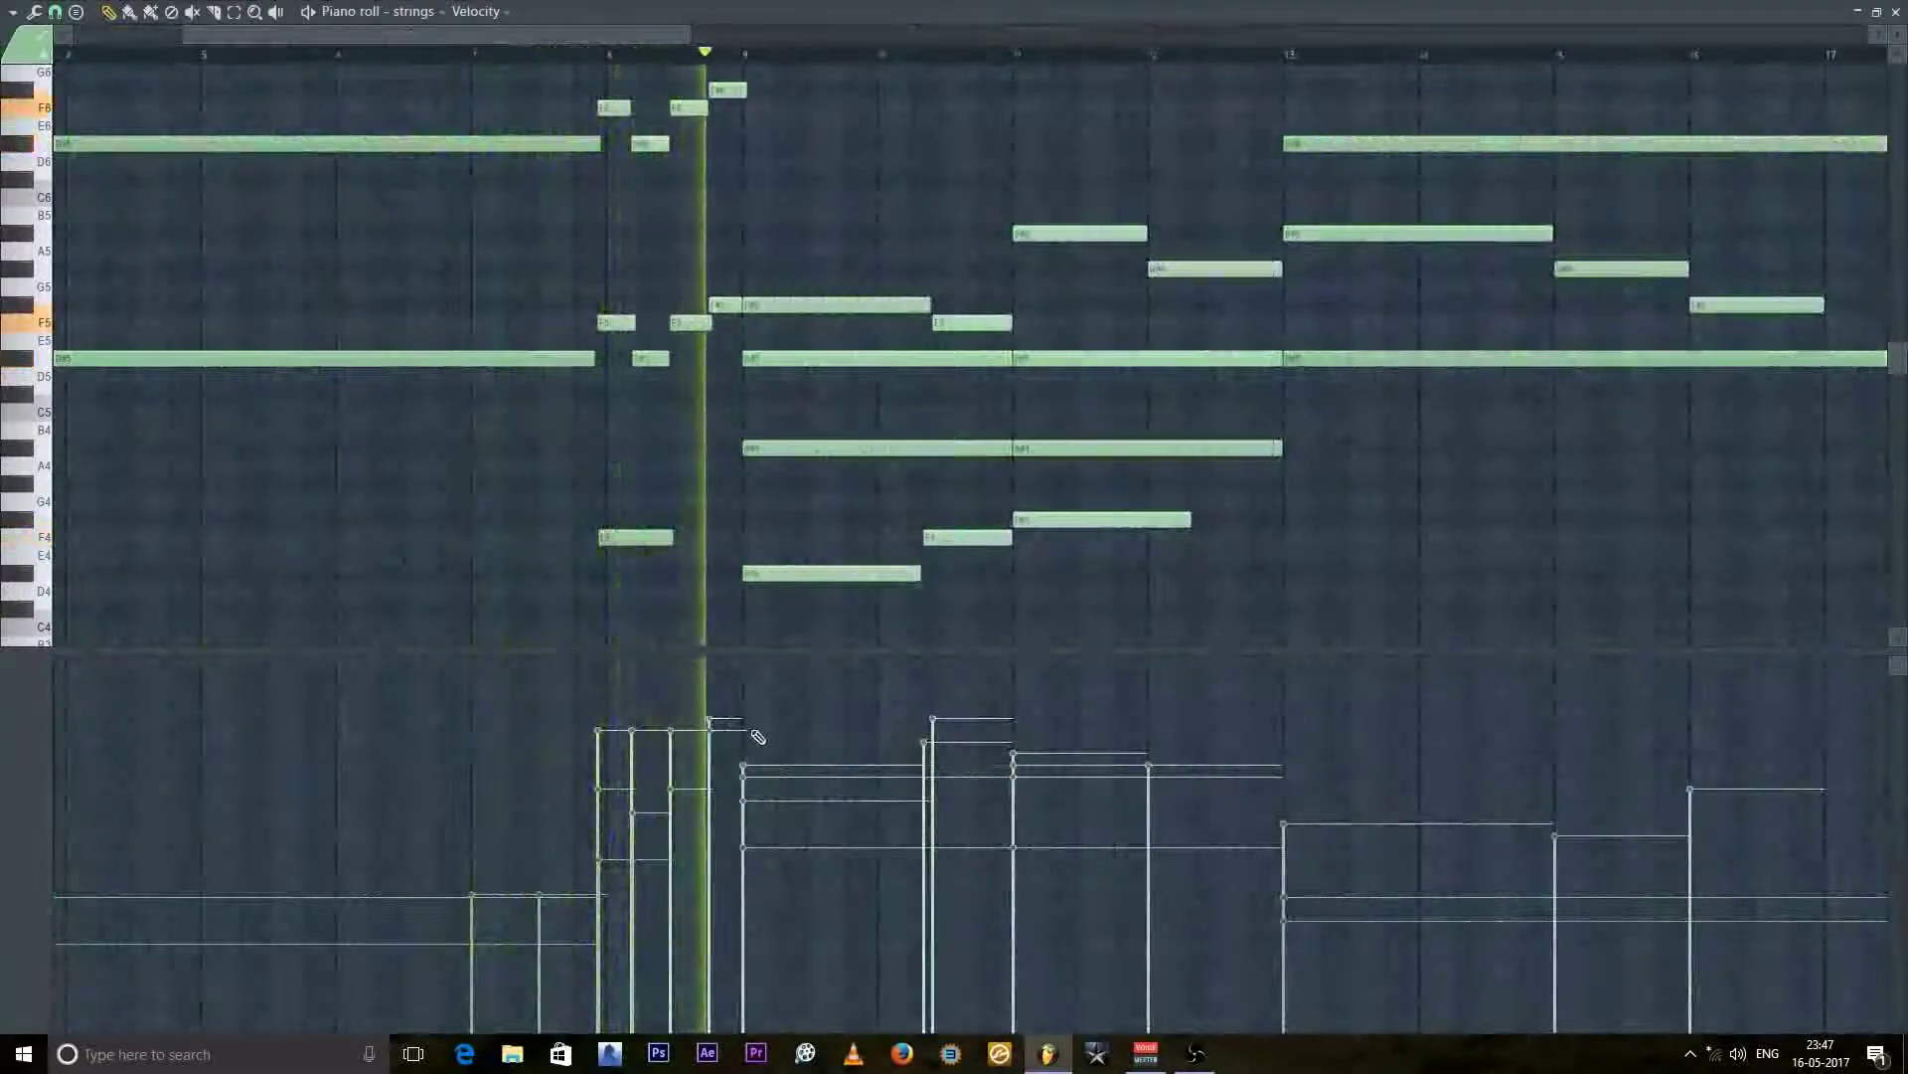
key(space)
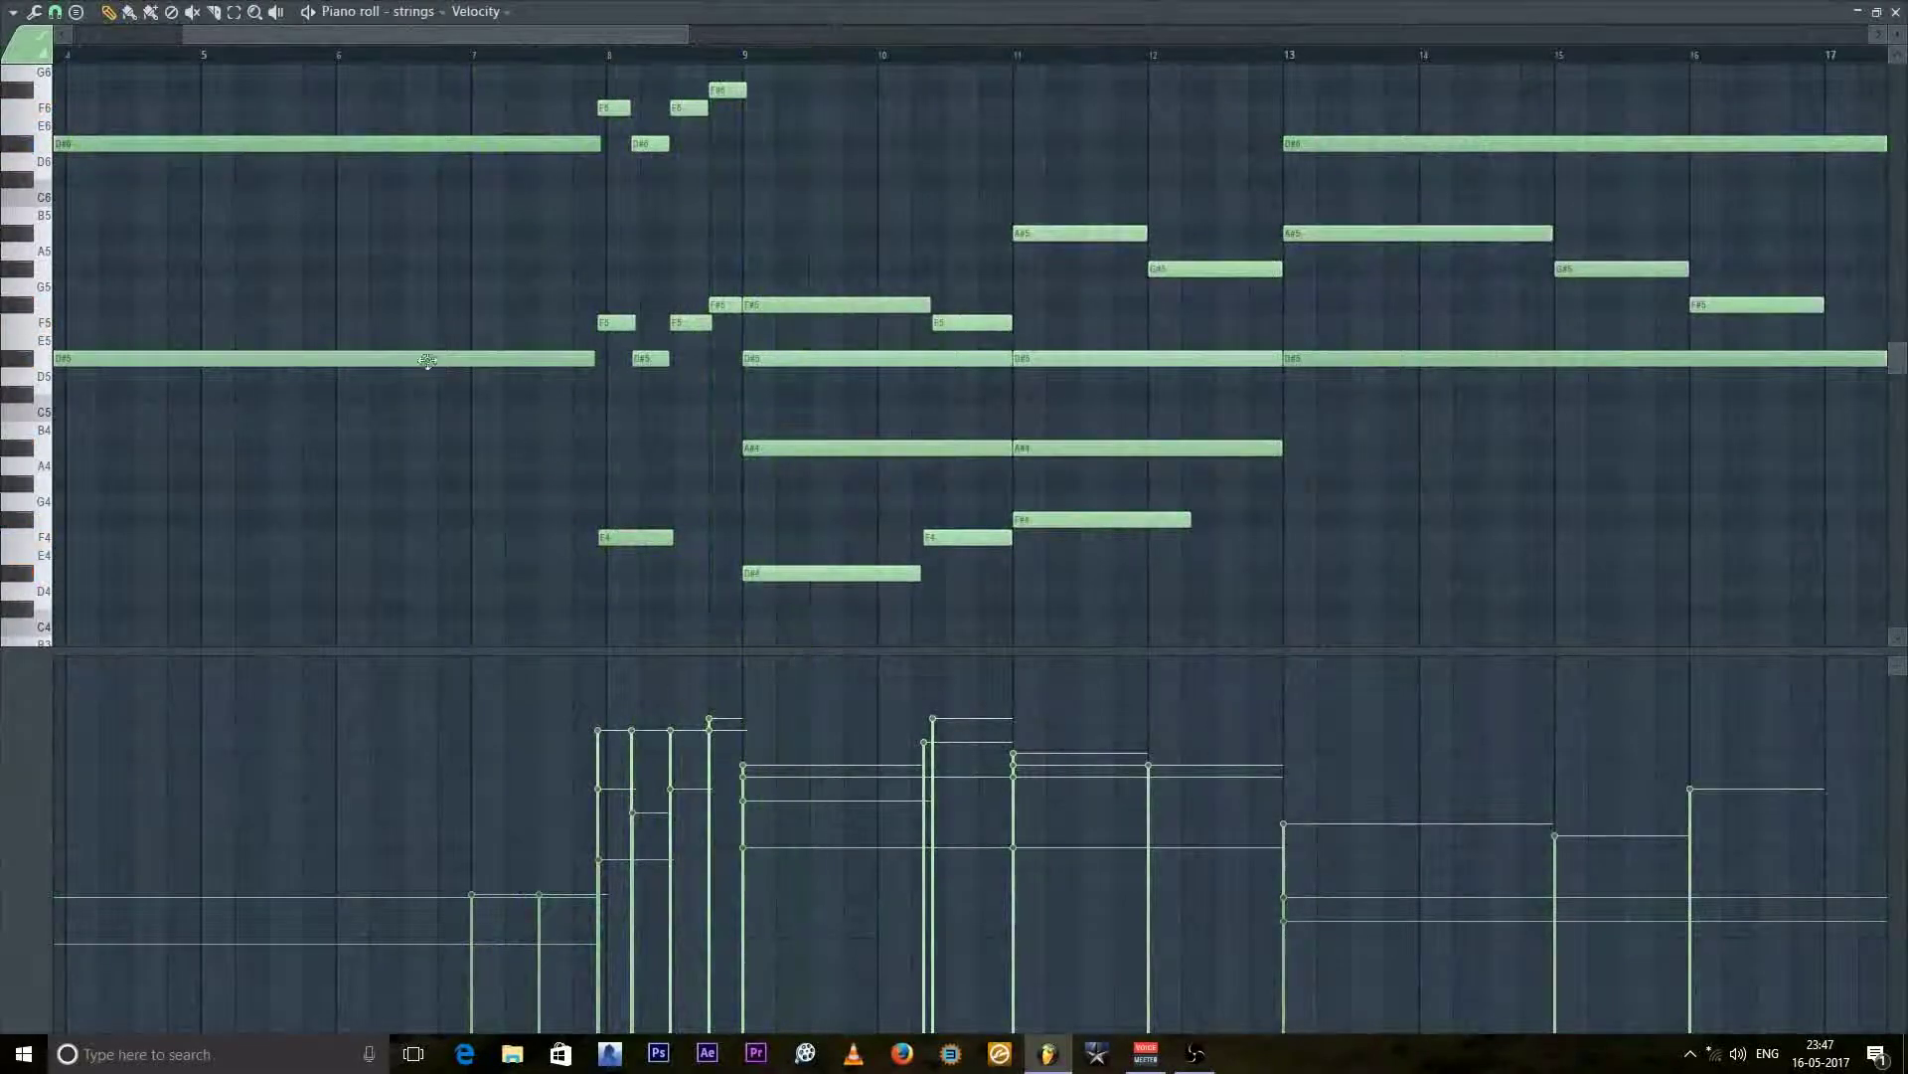
scroll(618, 852, down, 3)
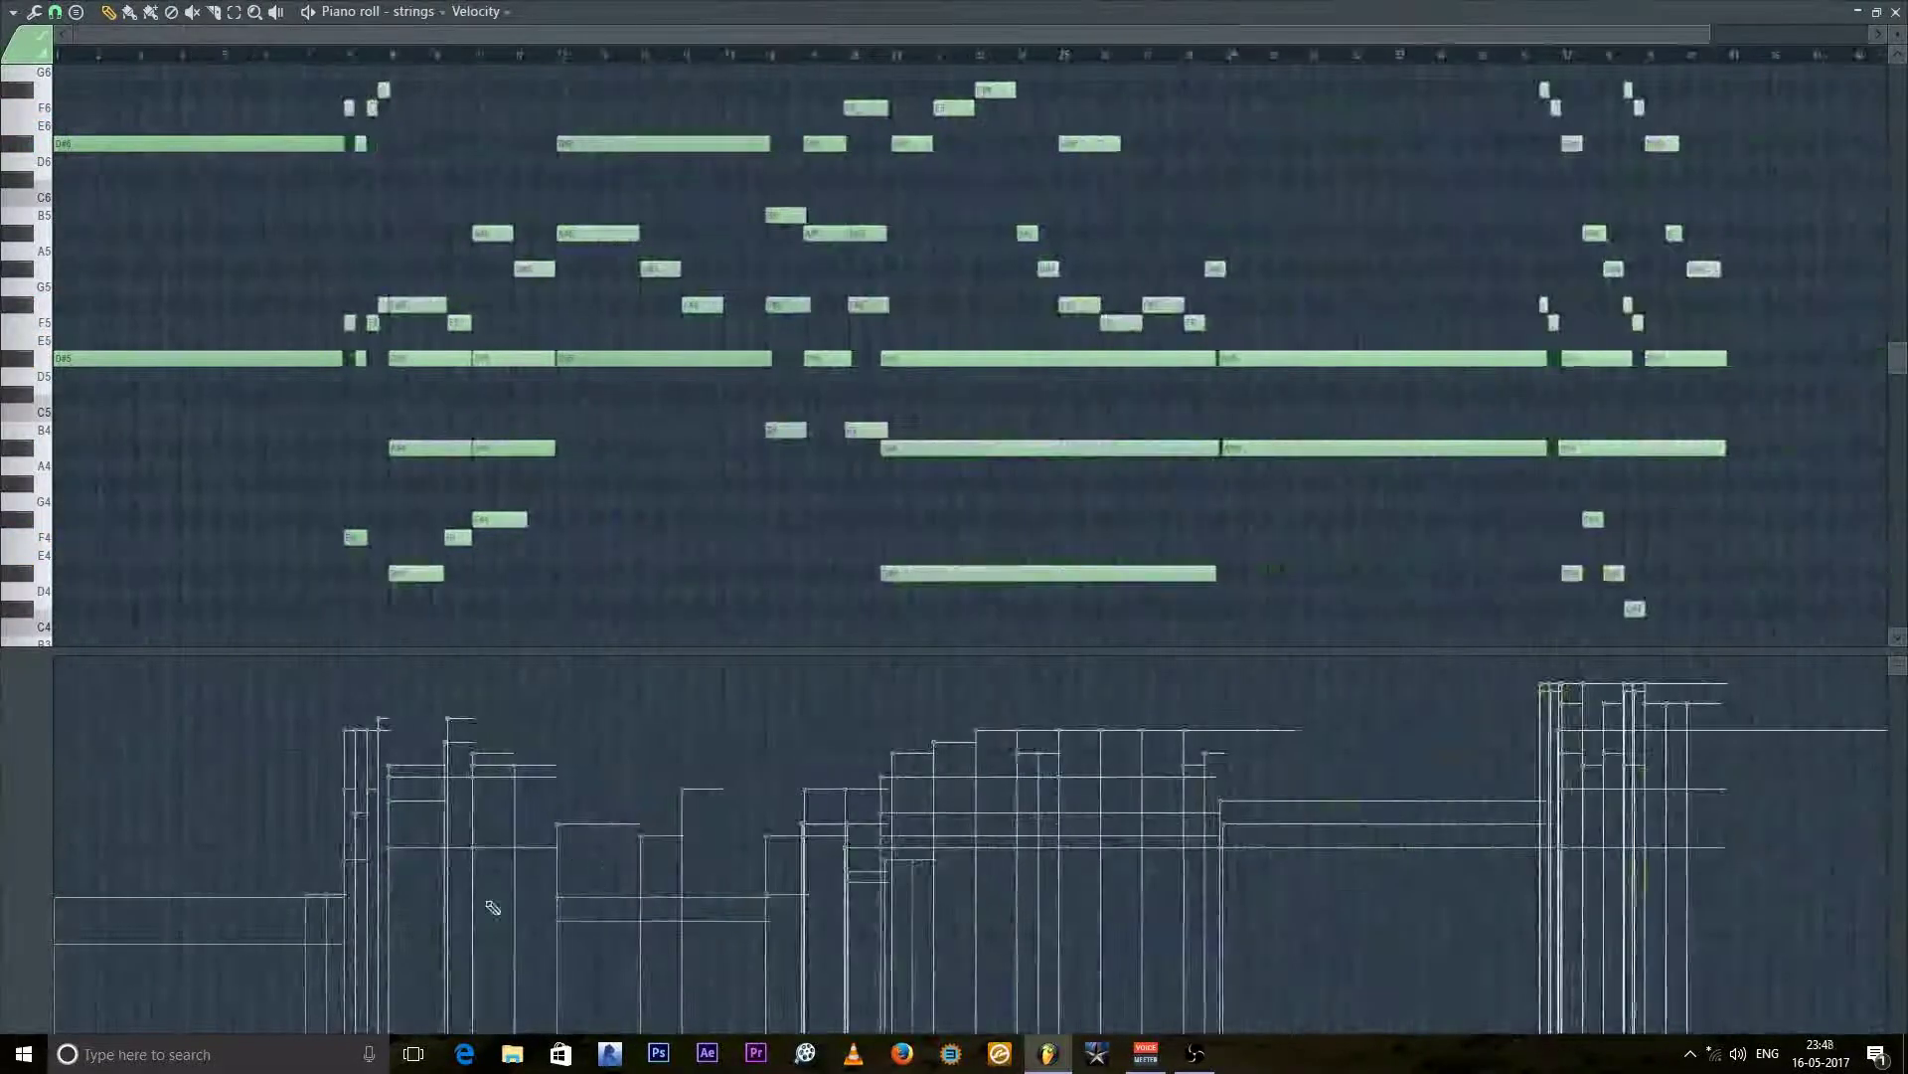
scroll(1450, 998, down, 1)
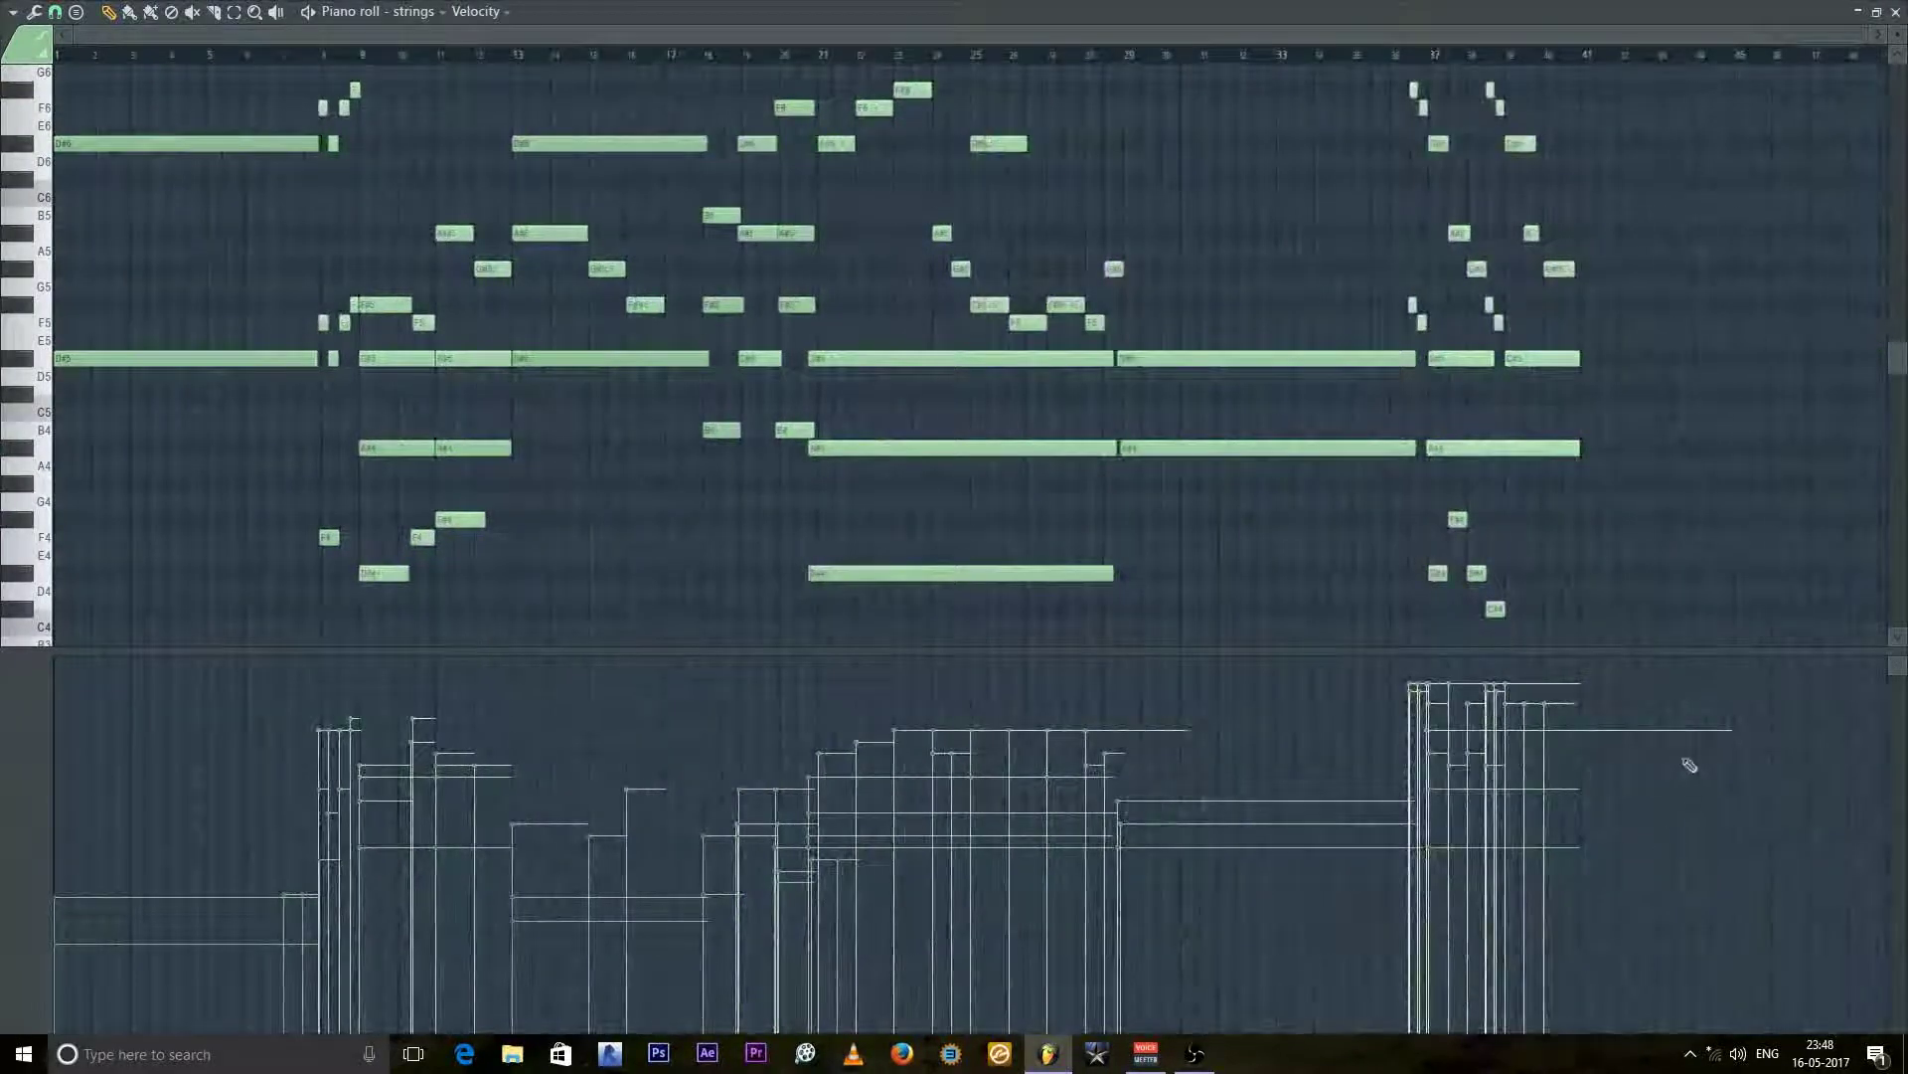
Step: Examine the strings pattern's velocities from the opening bars and its lower chord notes across the full length
scroll(249, 884, up, 1)
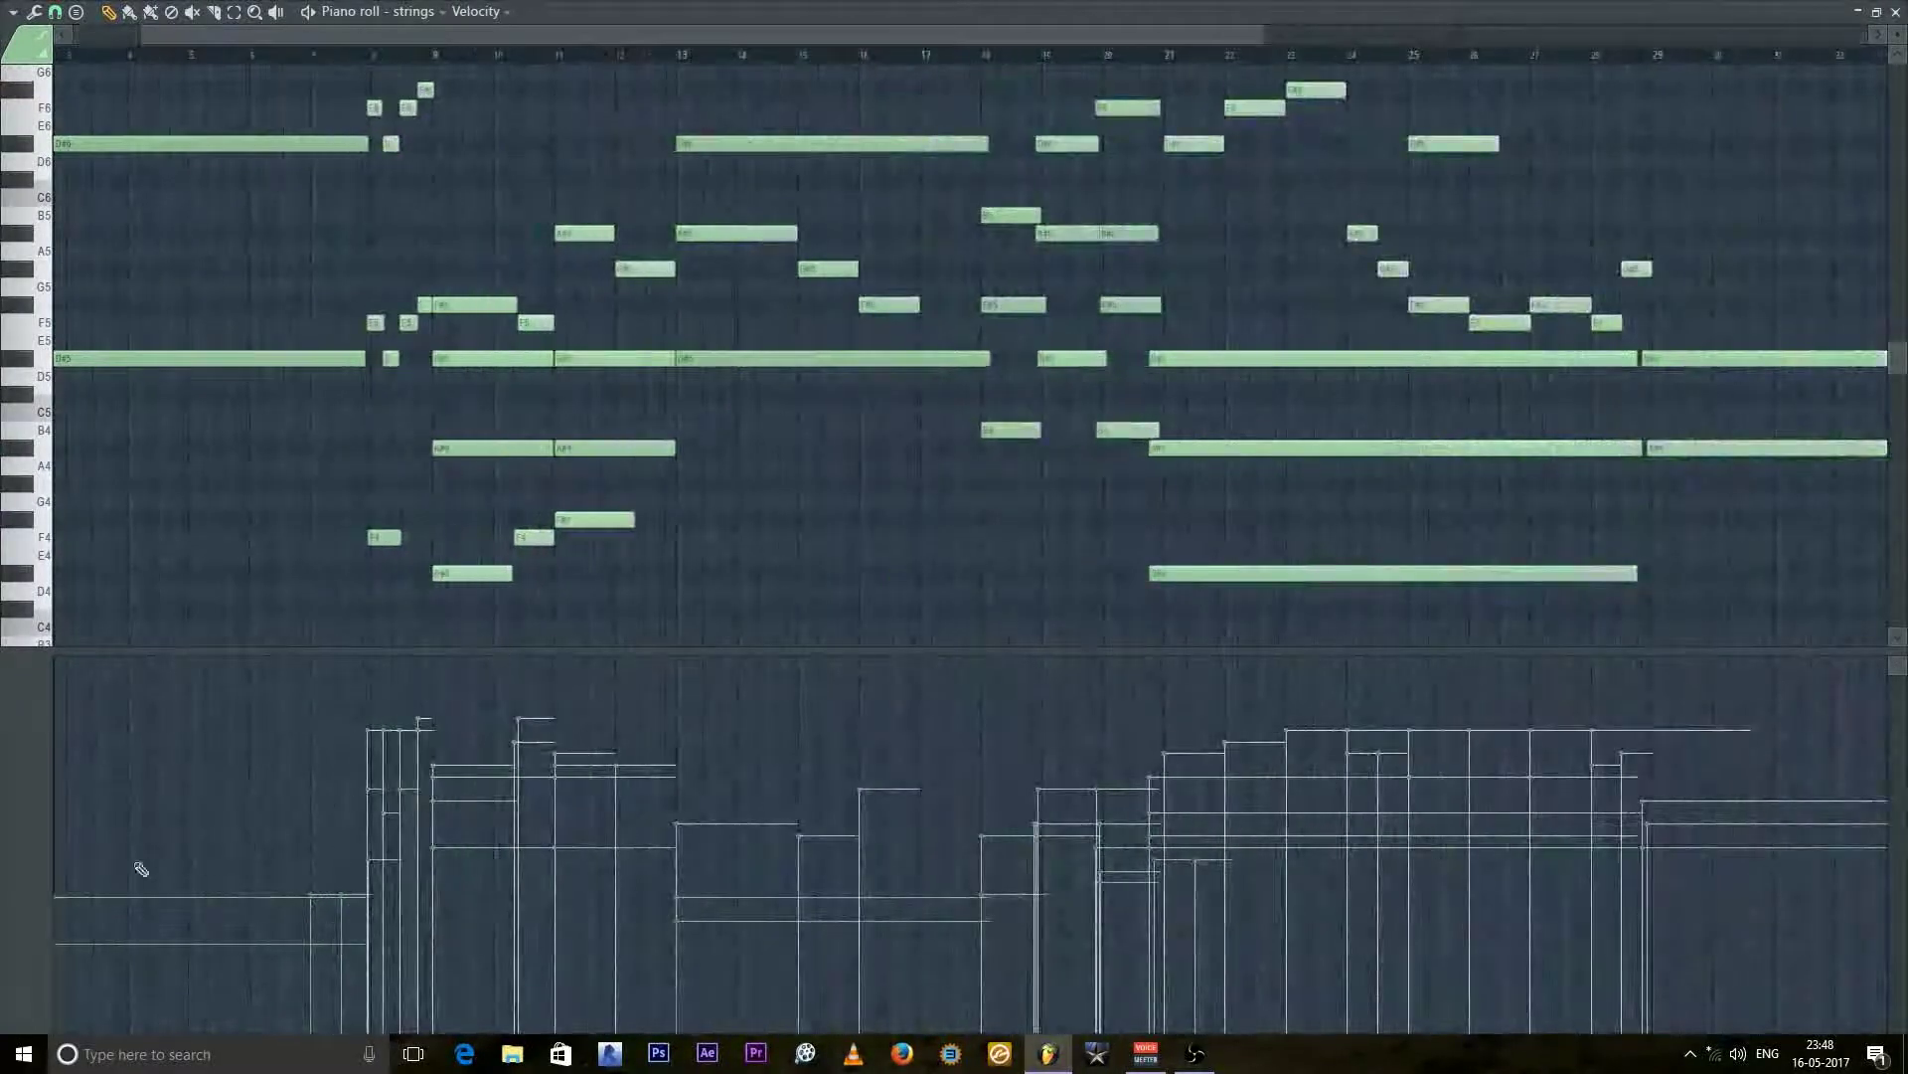
scroll(249, 129, left, 2)
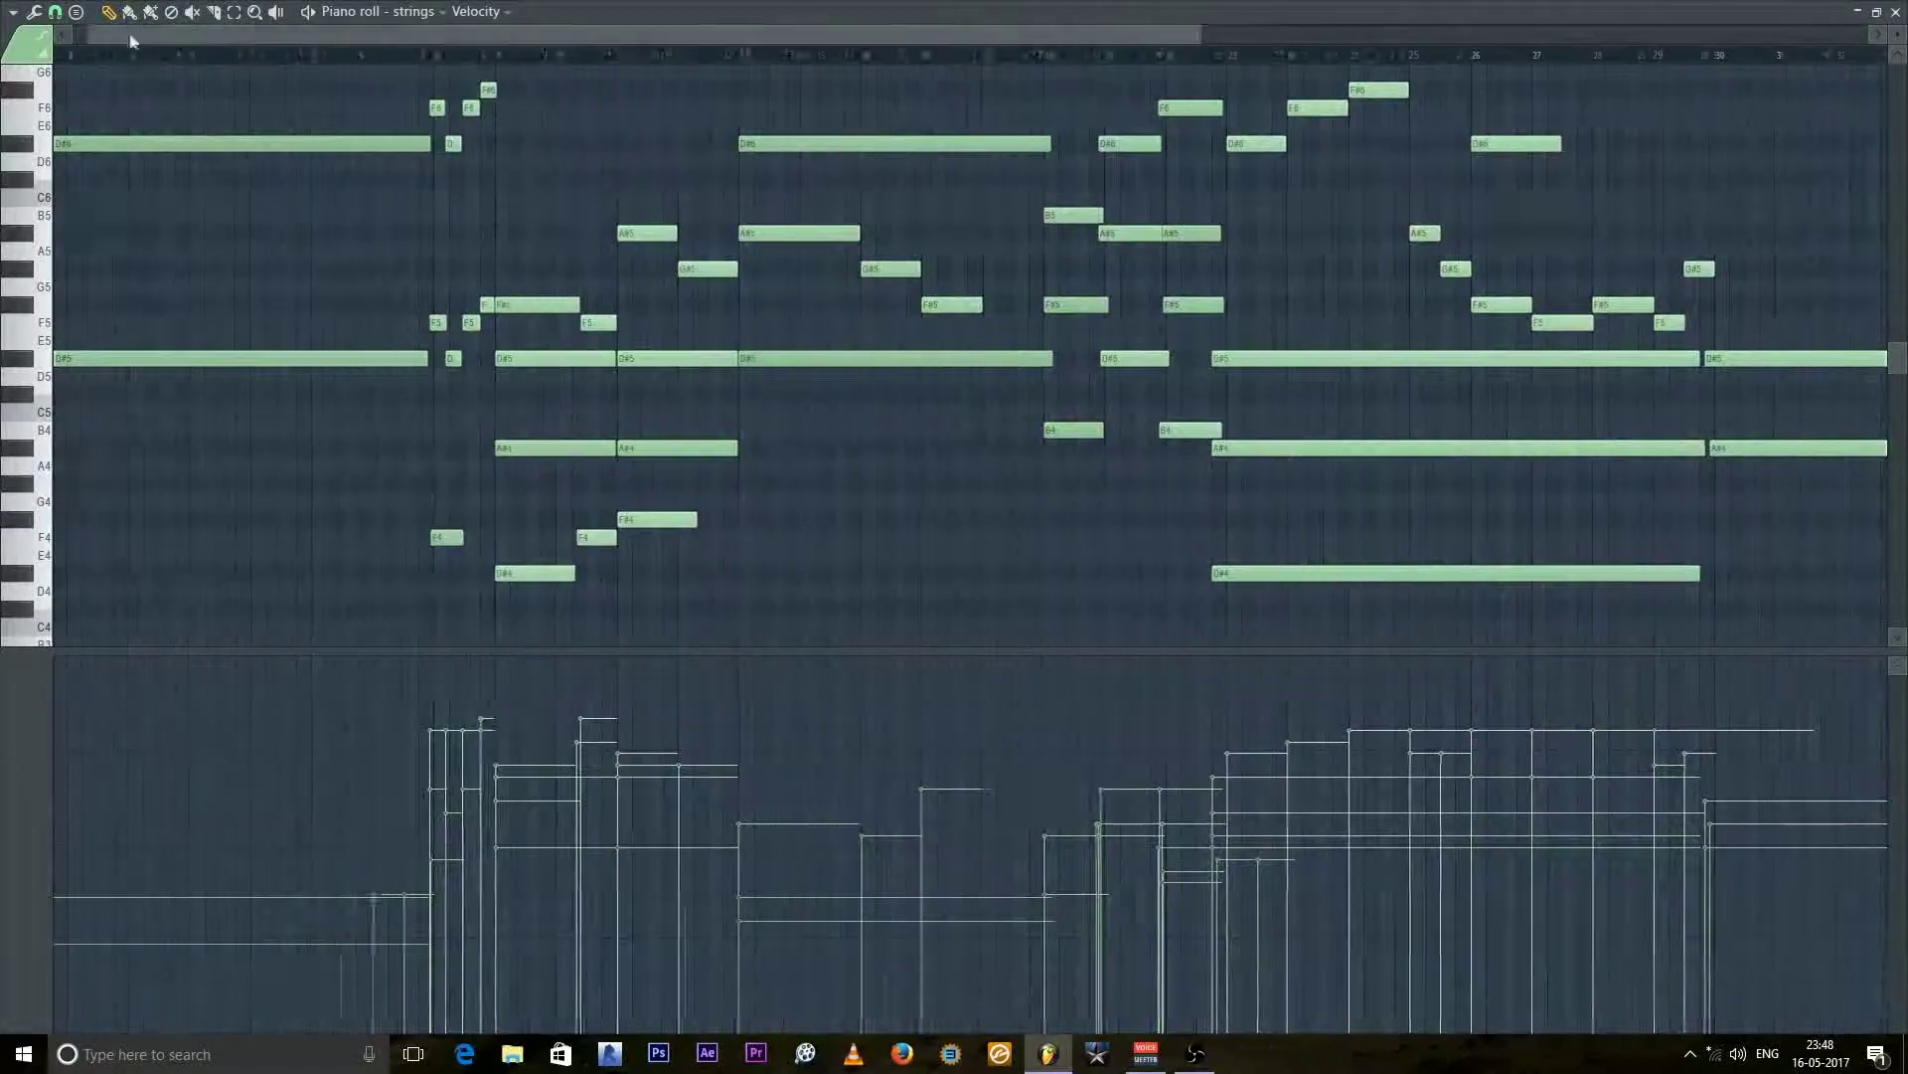
scroll(465, 559, down, 1)
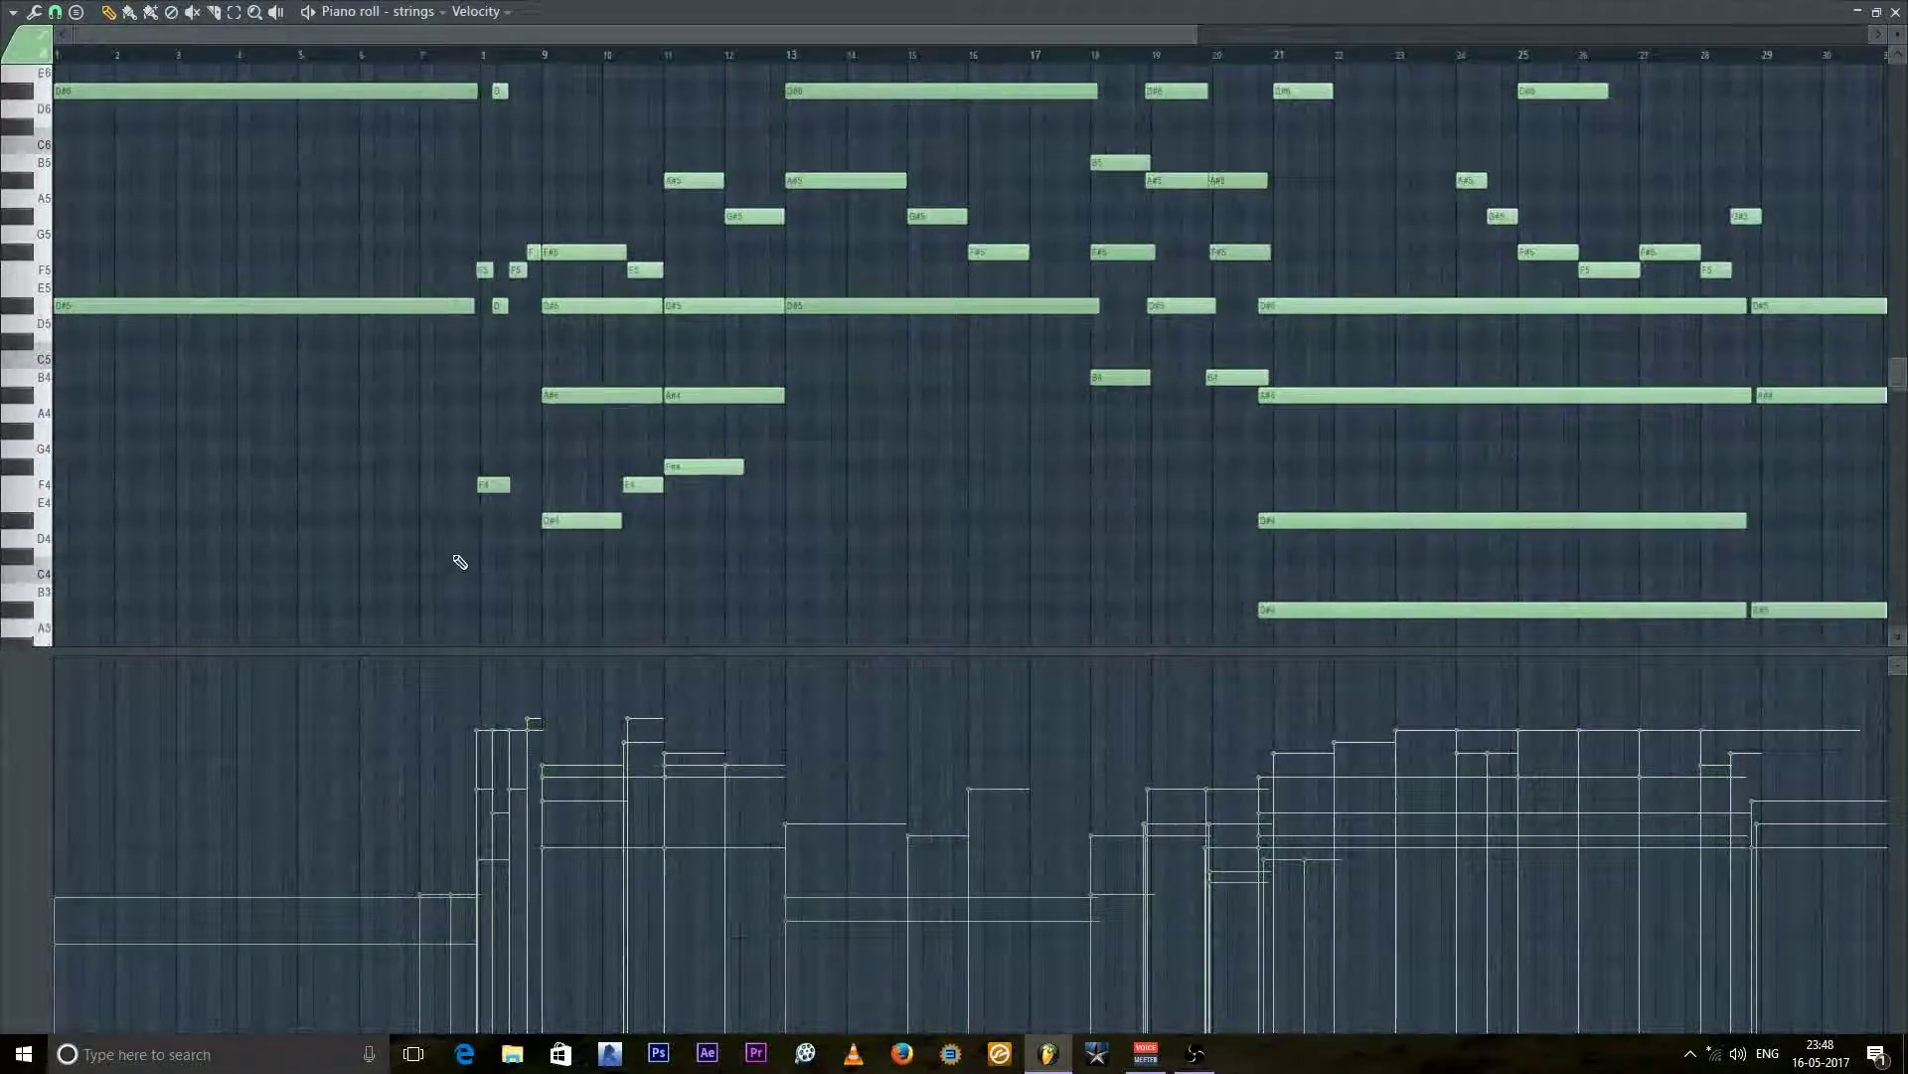
scroll(448, 468, up, 1)
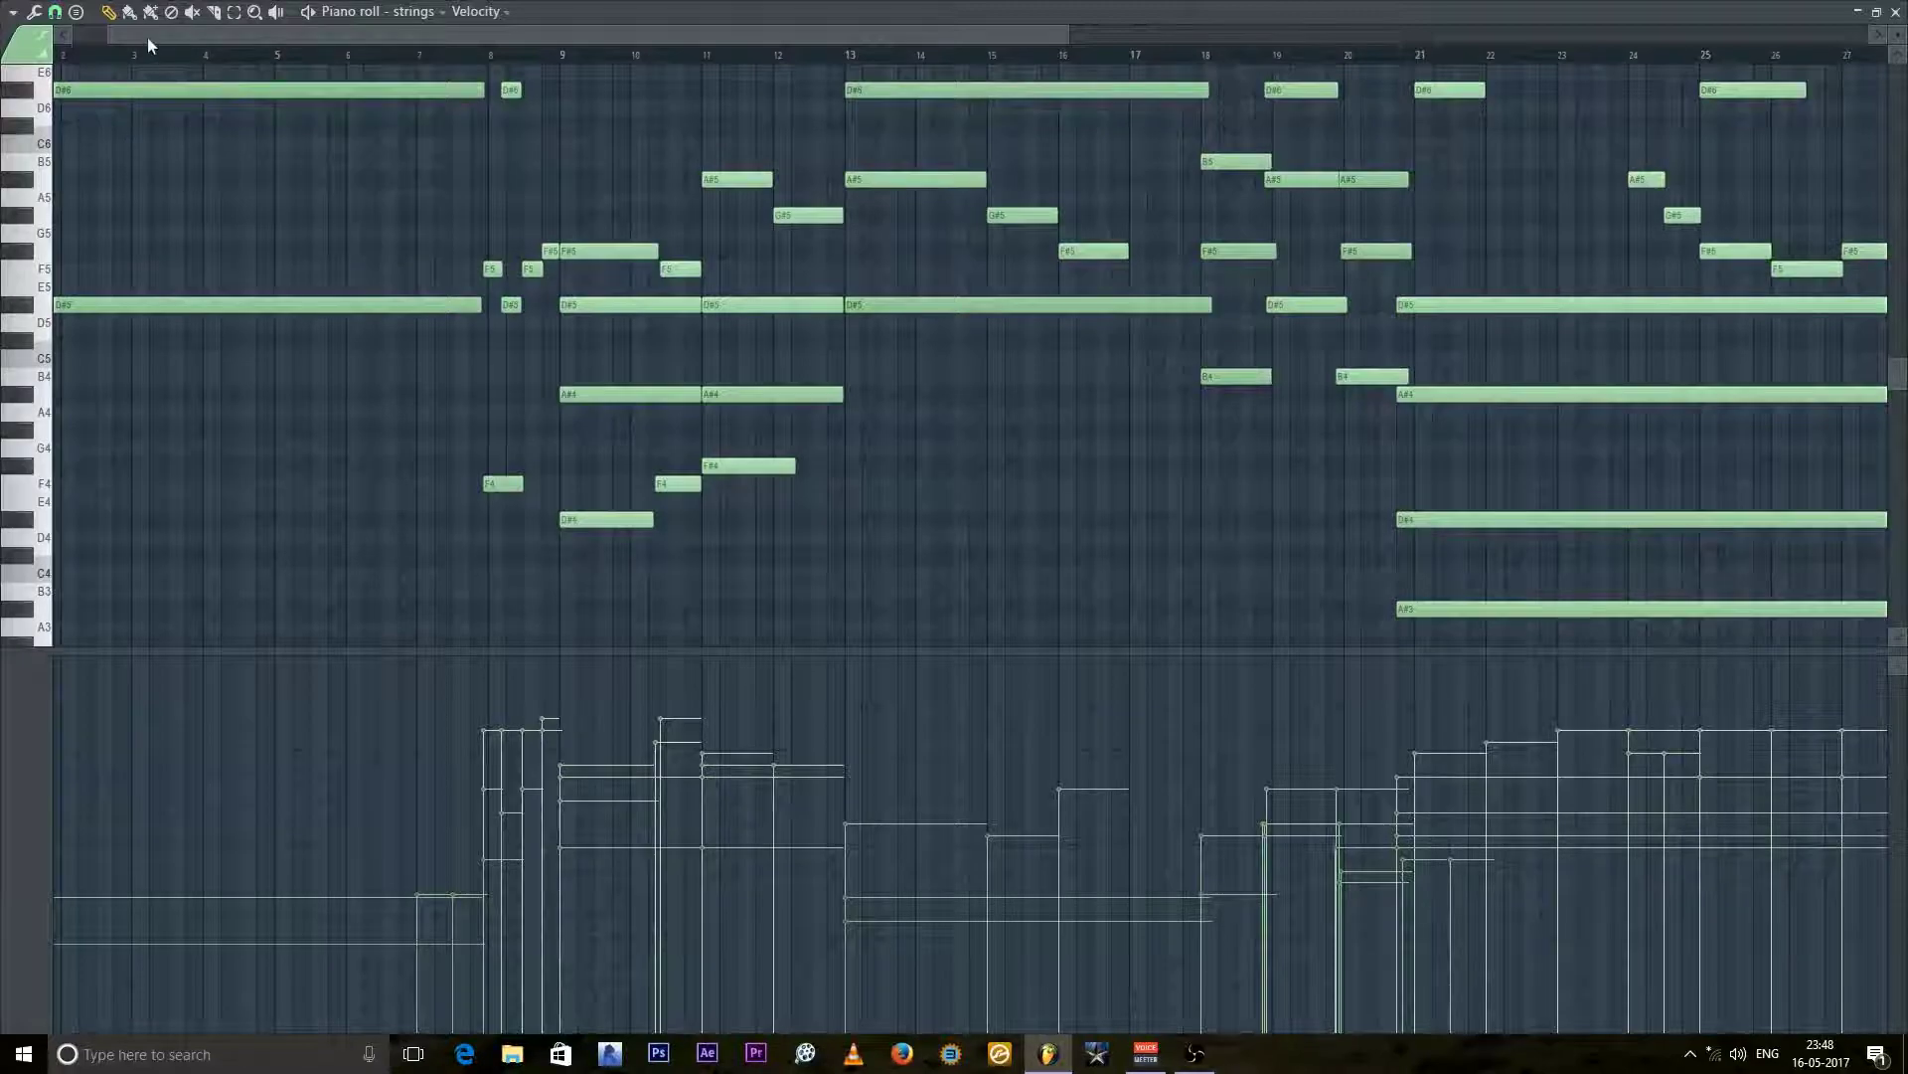
scroll(147, 44, left, 1)
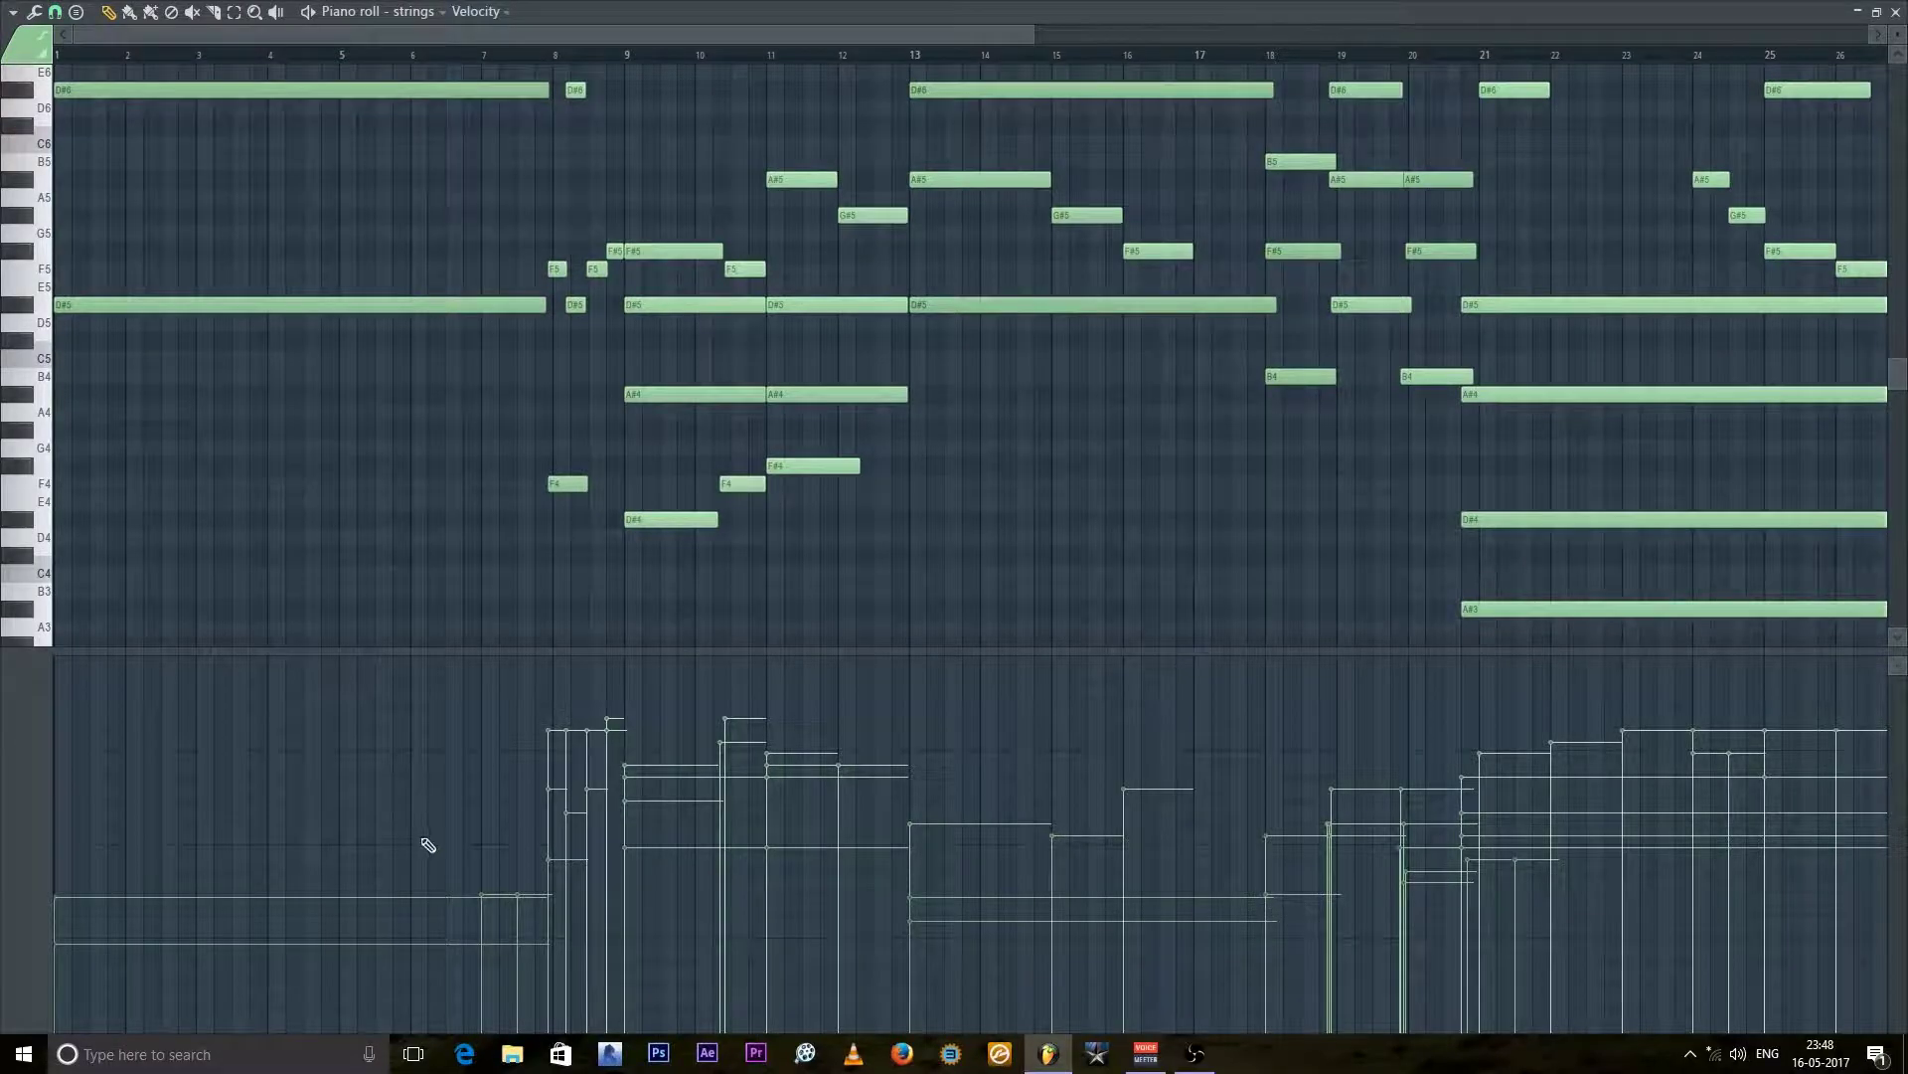
scroll(428, 845, down, 4)
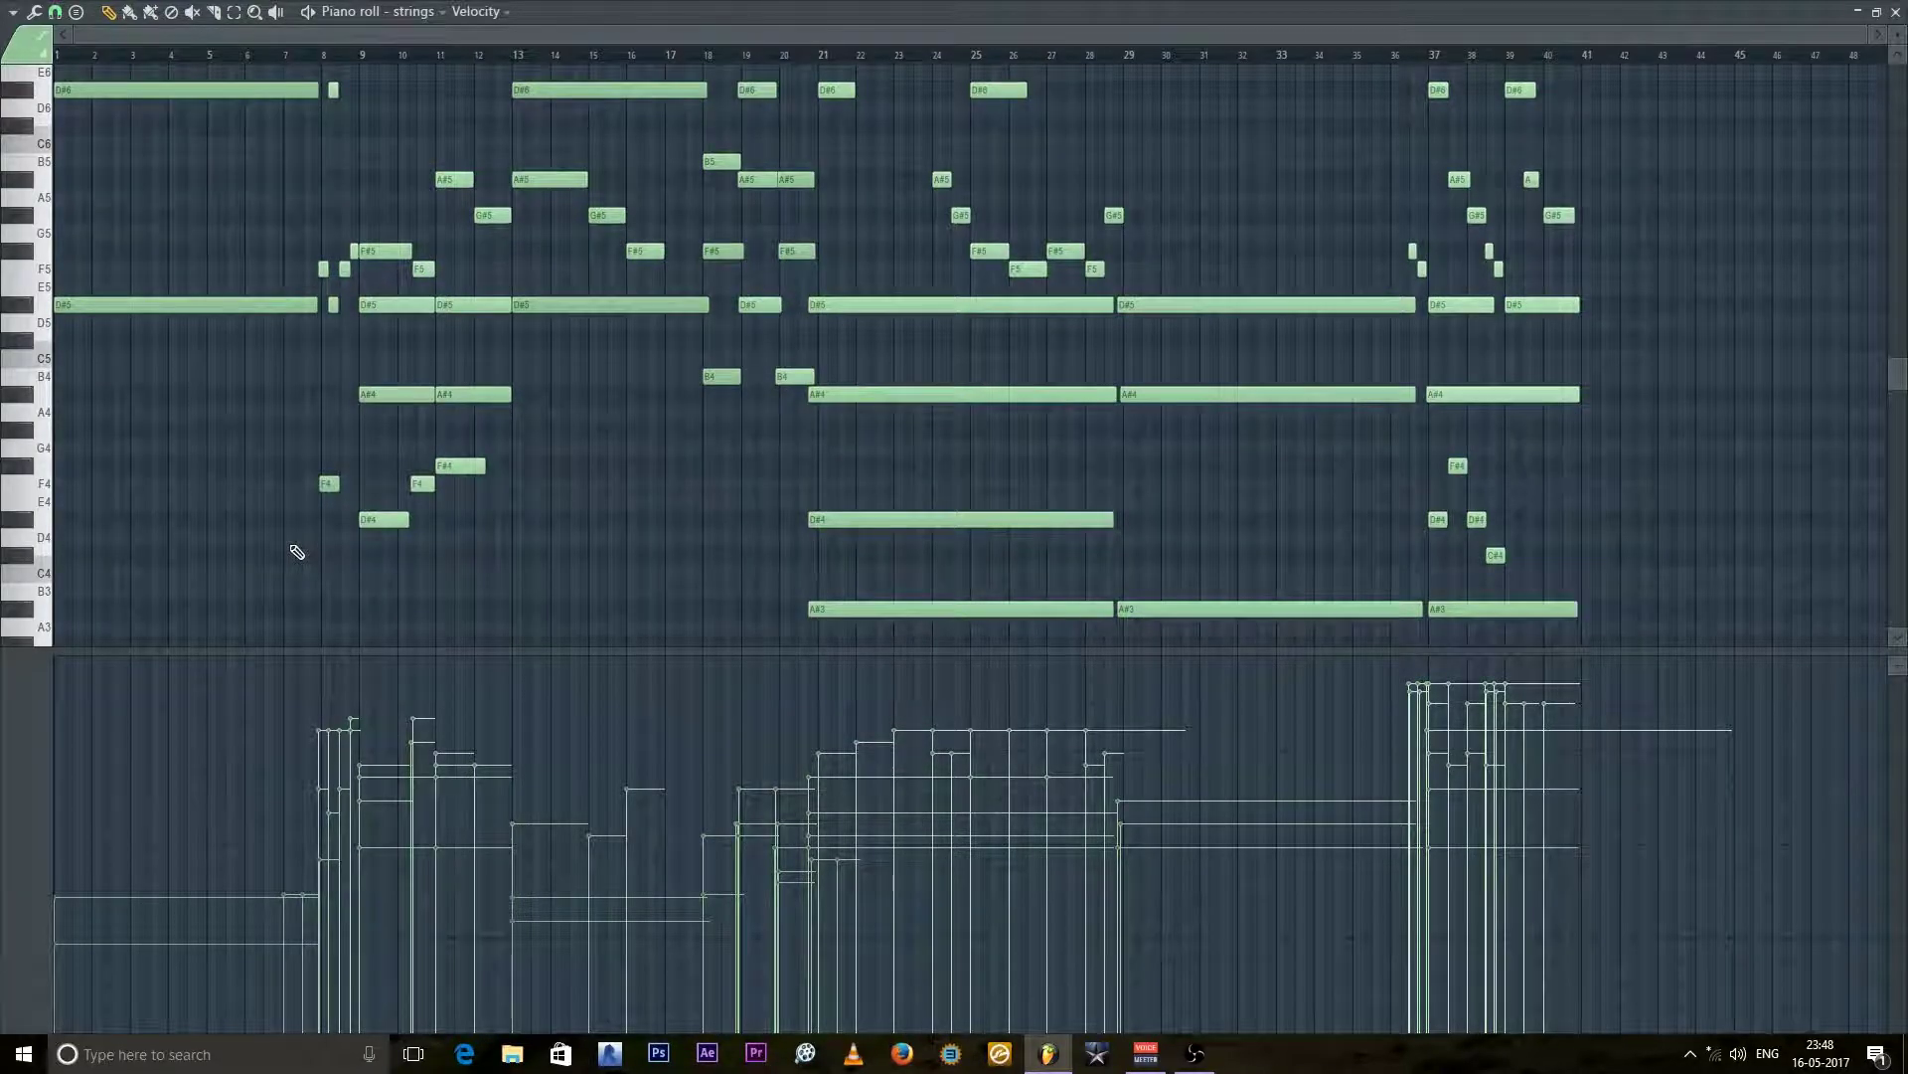
Step: Minimize the strings piano roll and its Kontakt window, and stop playback in the playlist
click(1856, 13)
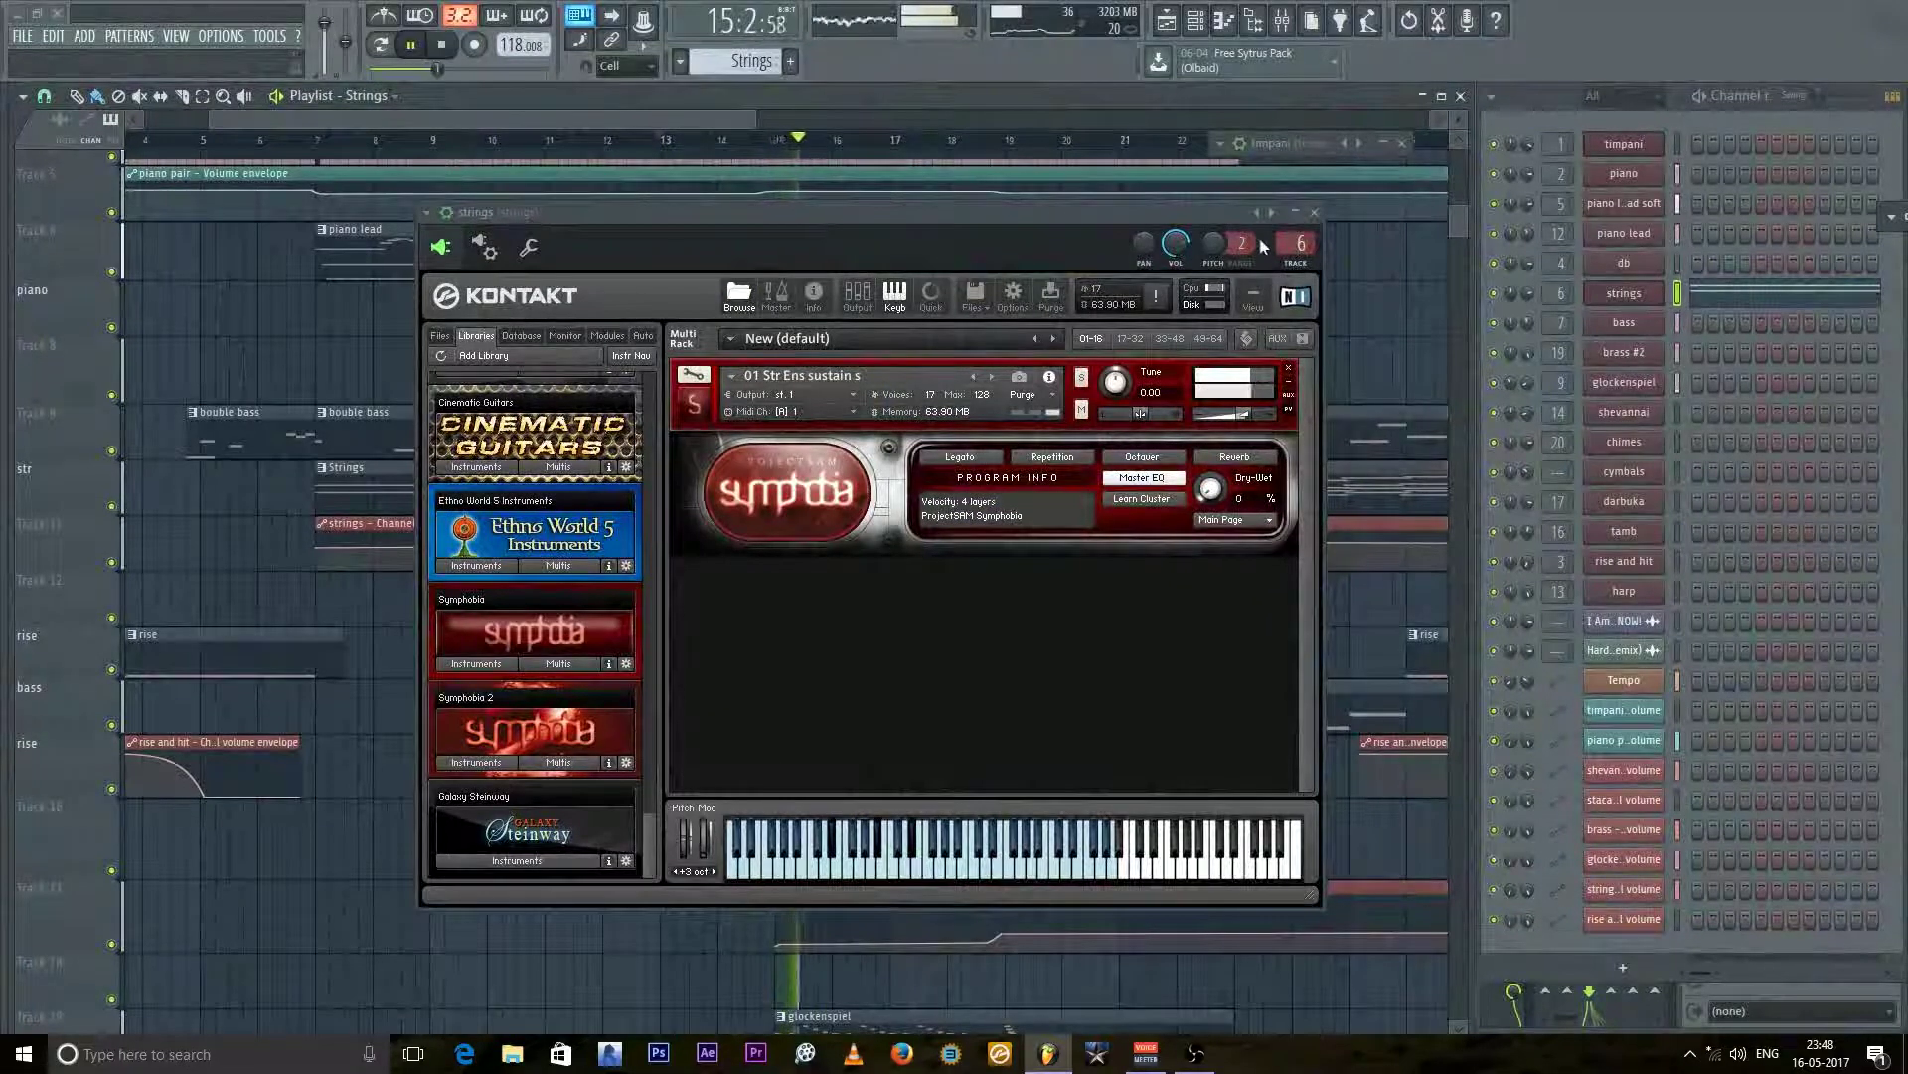
click(1296, 212)
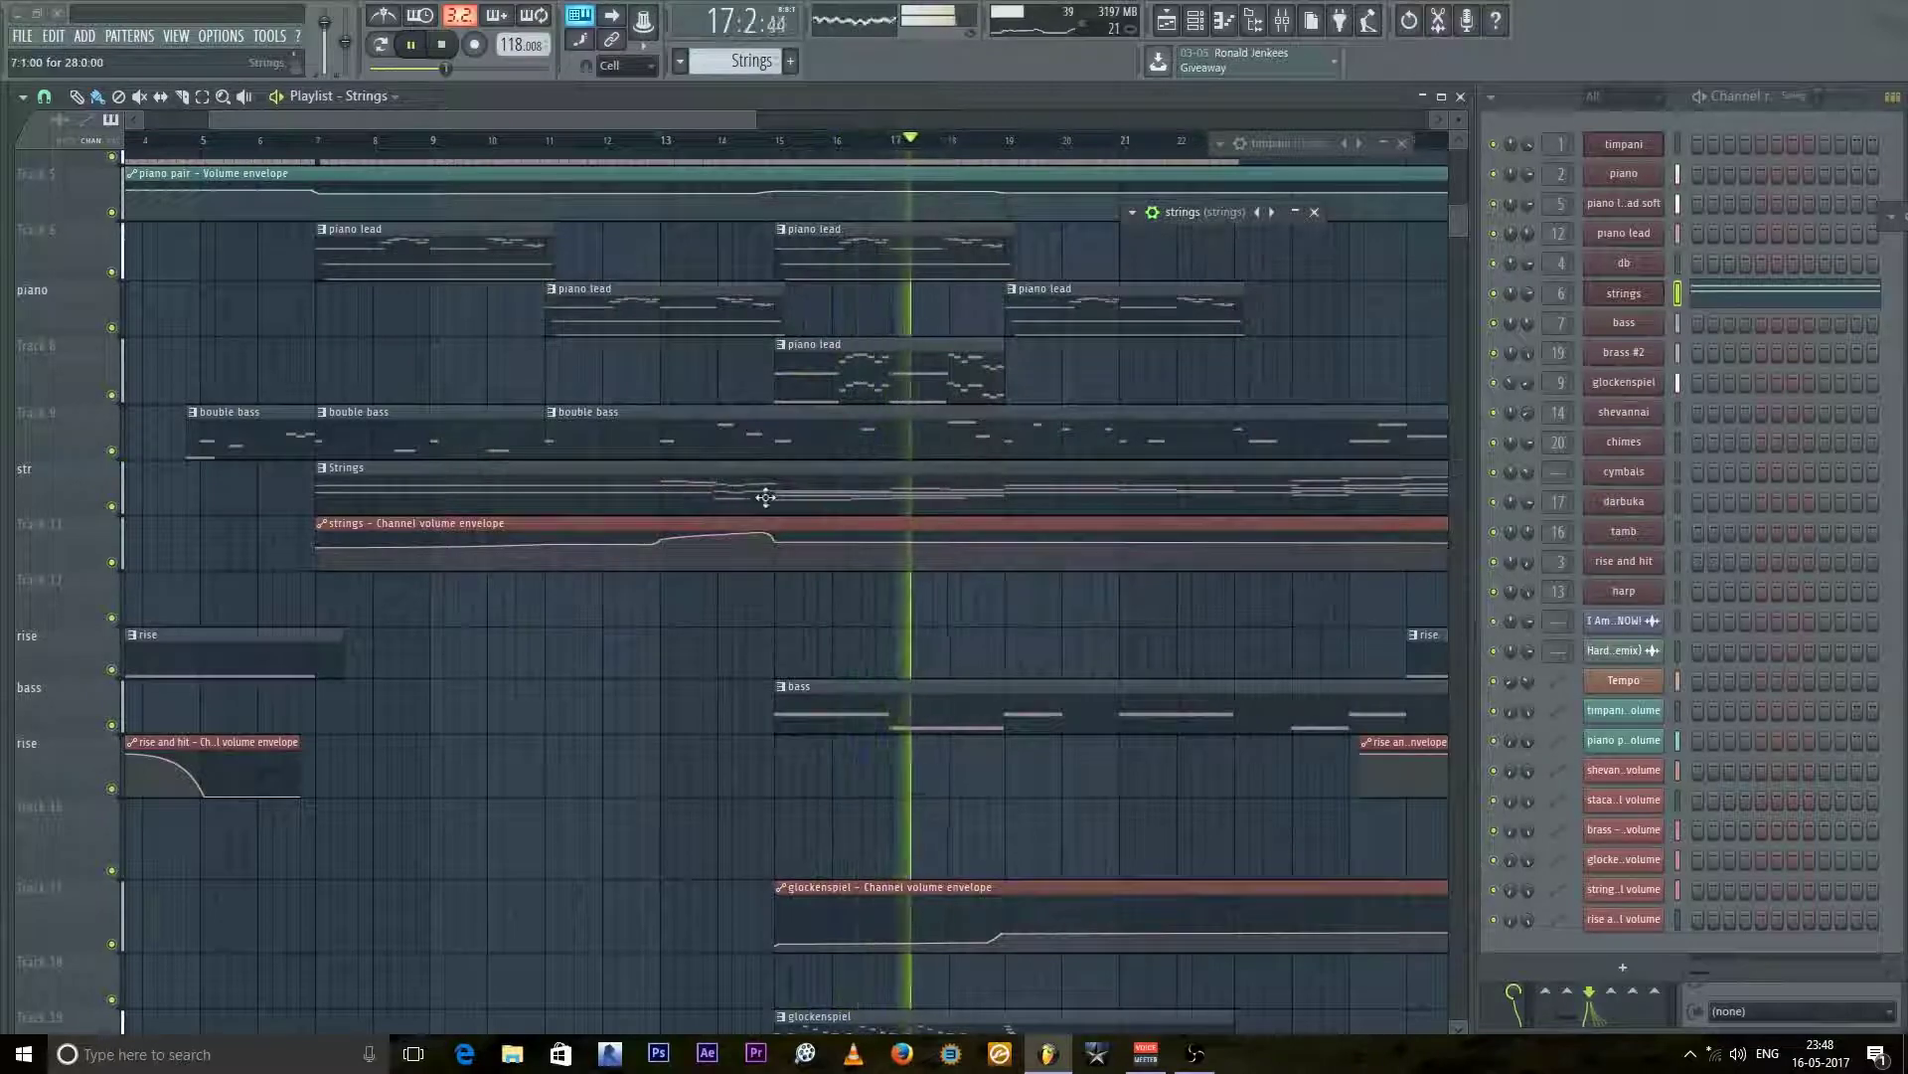
key(space)
scroll(805, 503, up, 2)
scroll(808, 505, up, 2)
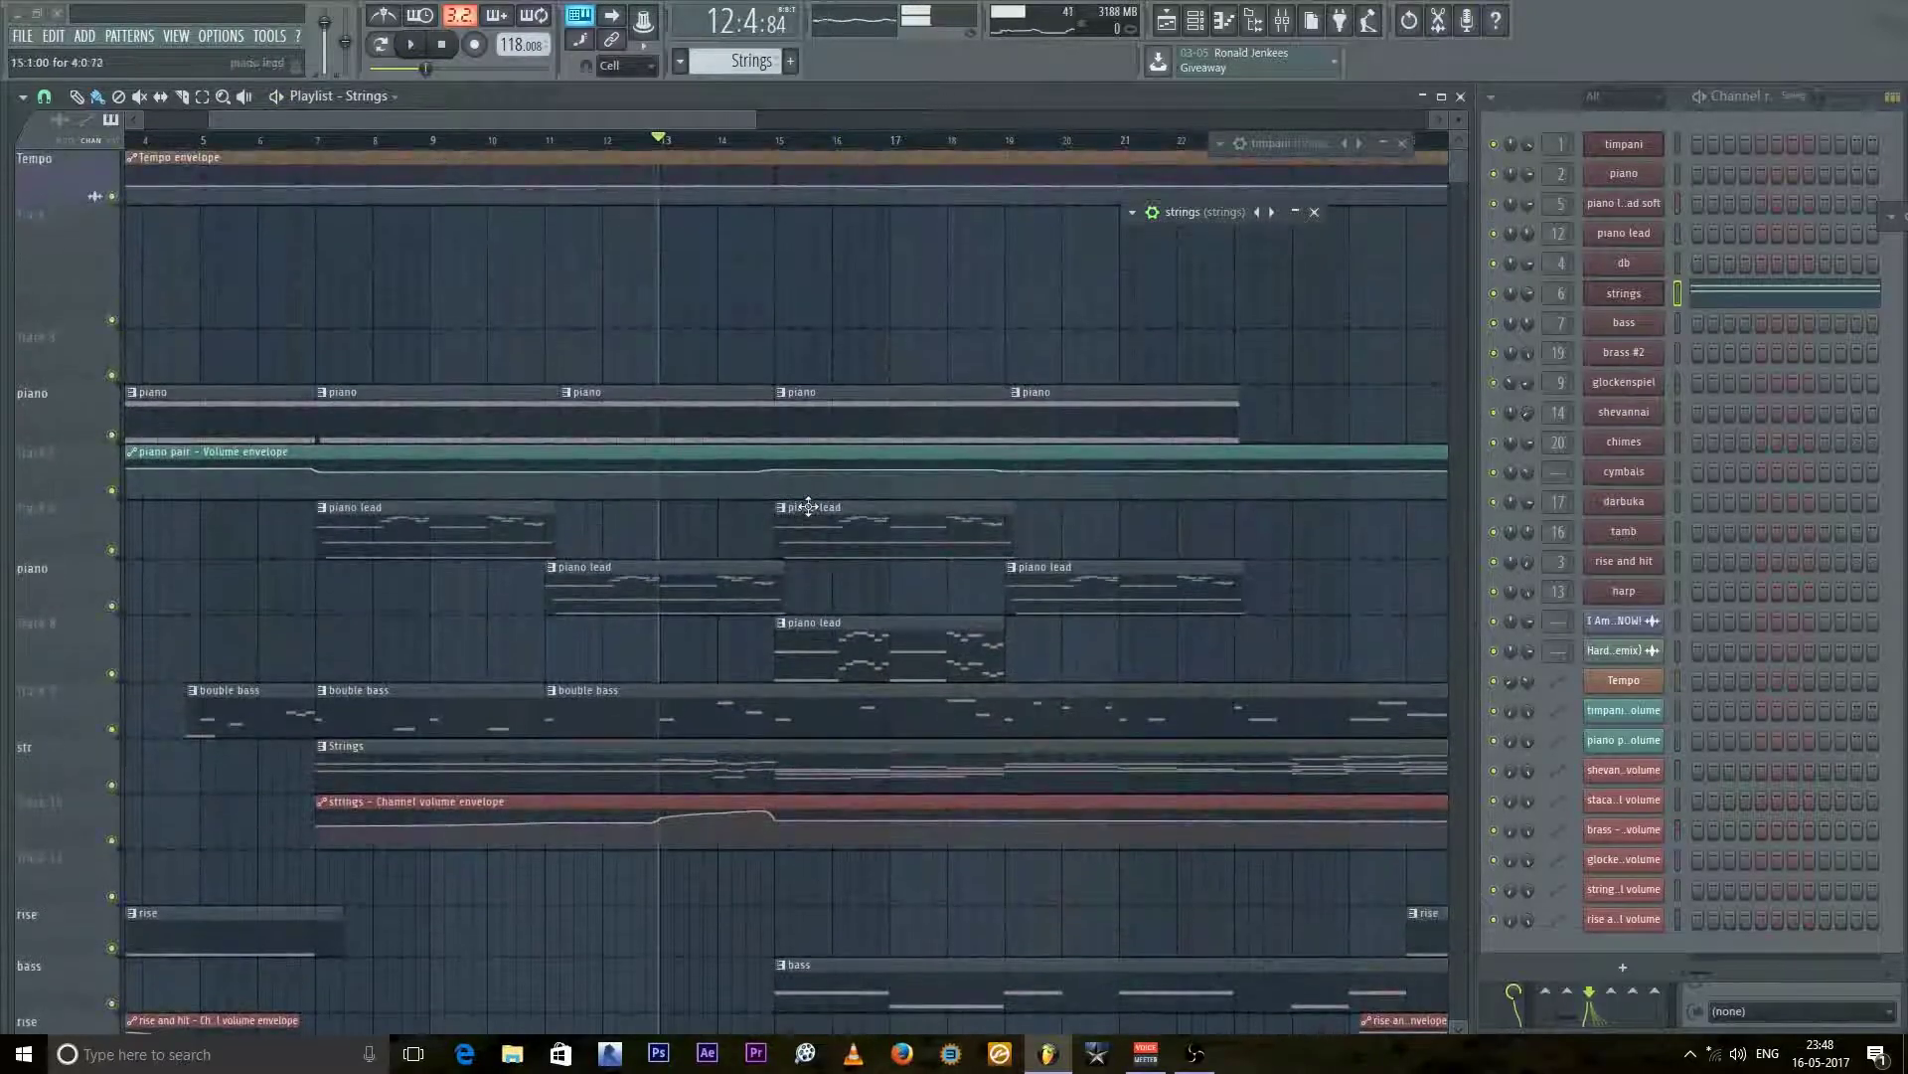
Step: Select the bass pattern from its playlist clip, open the bass channel's Kontakt instrument and move its window fully into view
scroll(821, 576, down, 5)
click(821, 576)
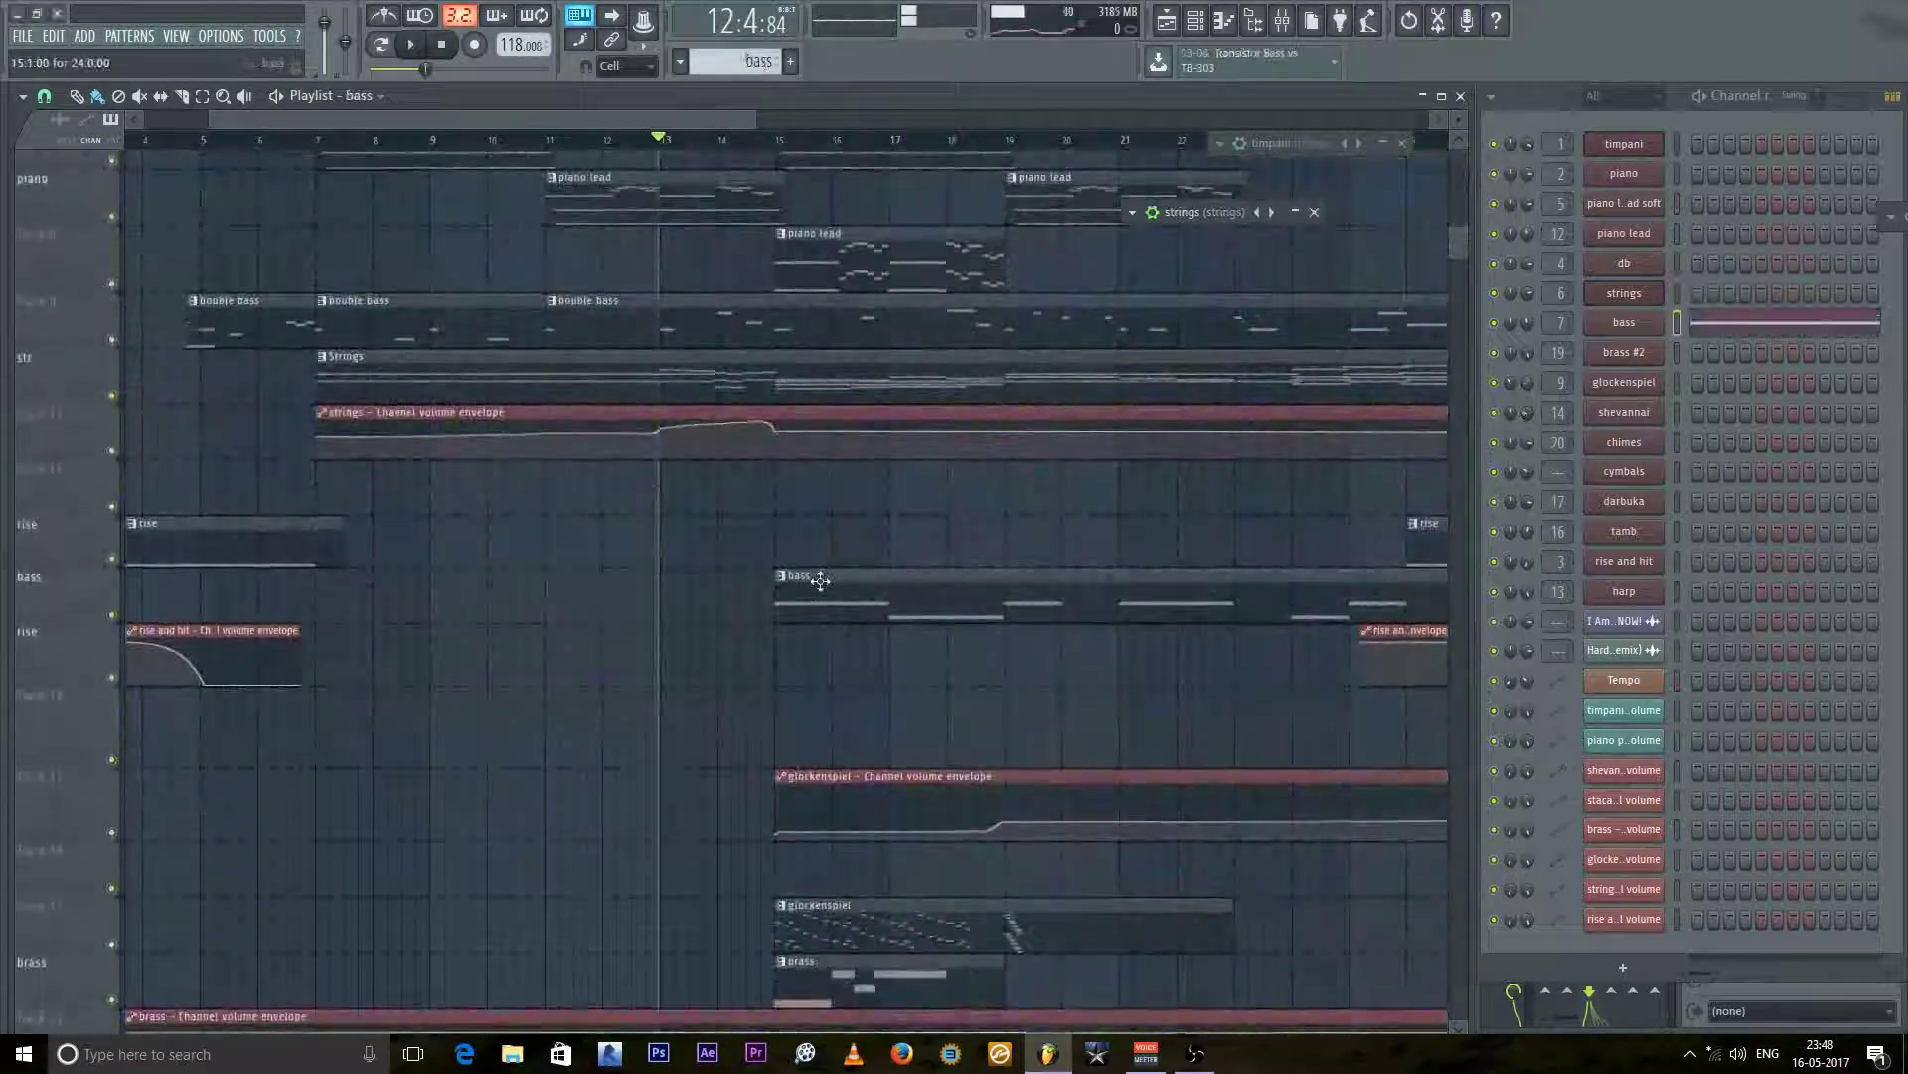
click(1646, 326)
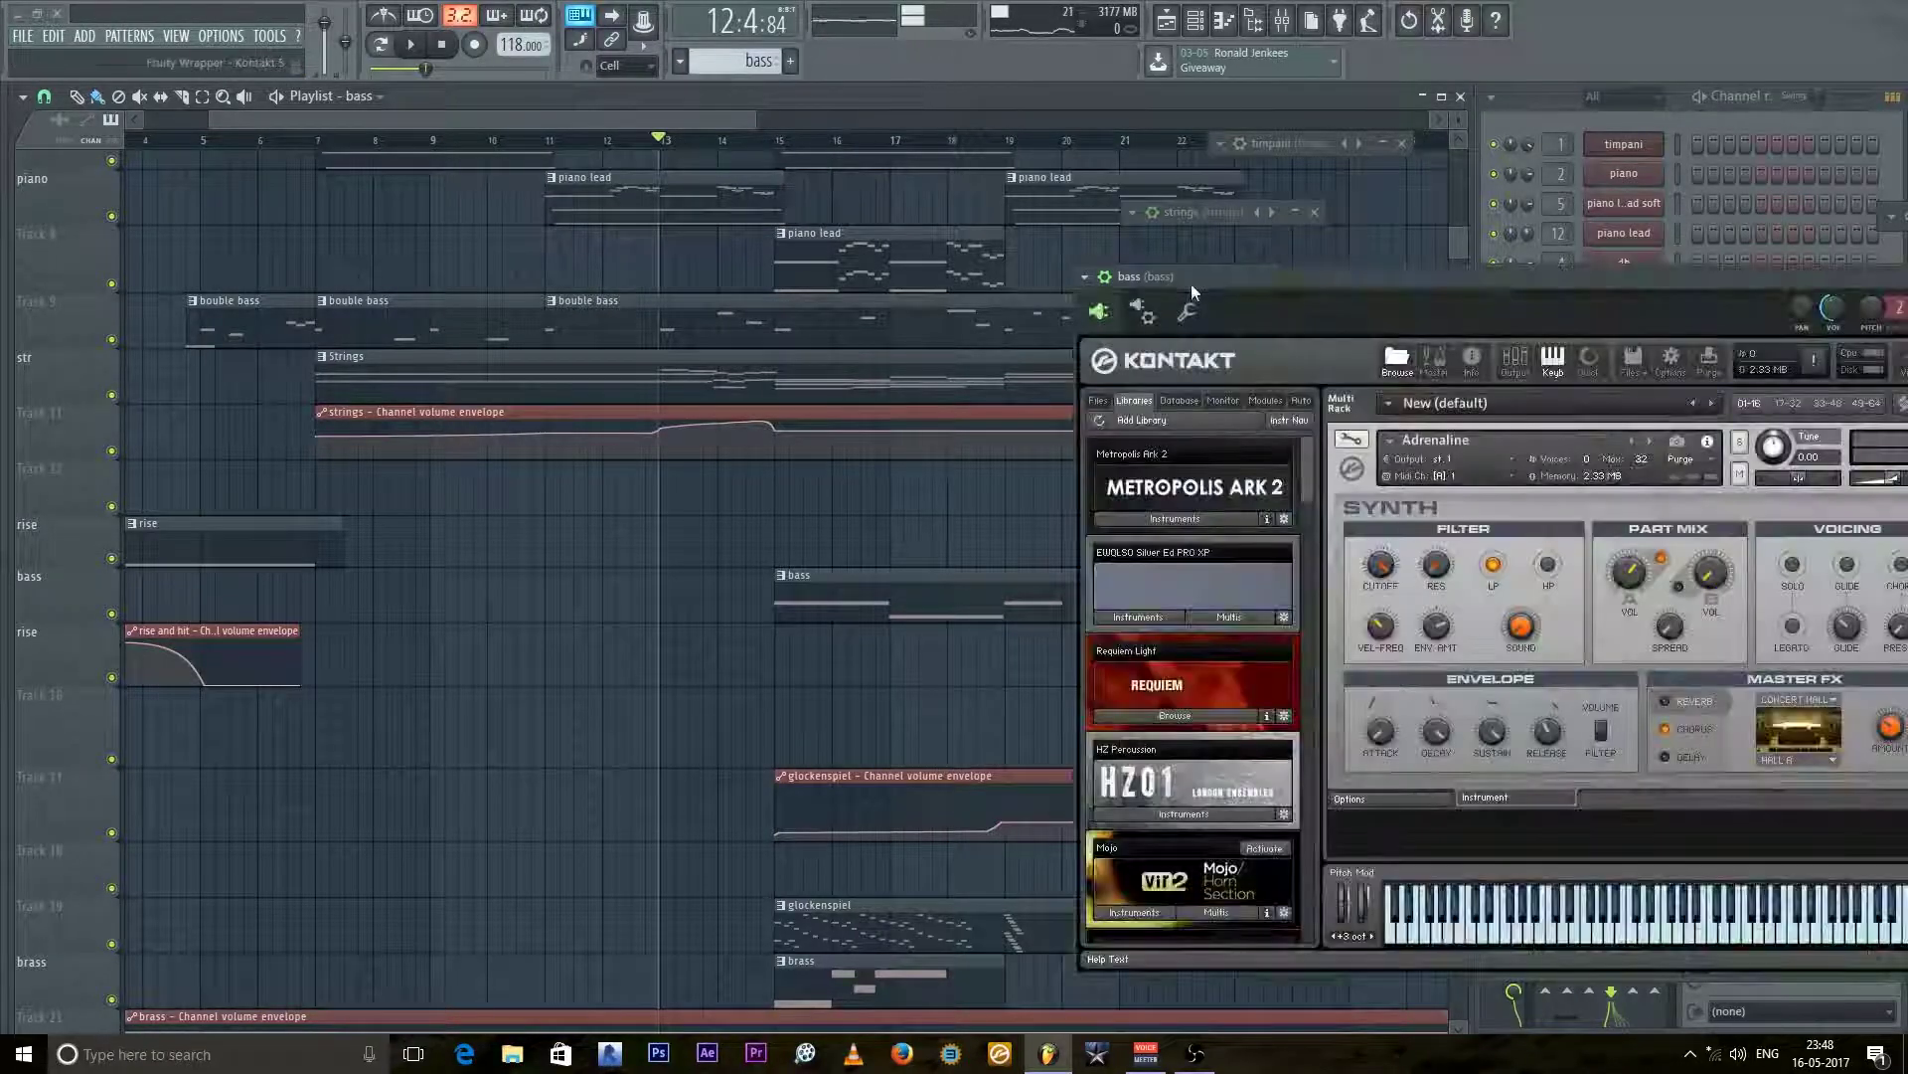
drag(1191, 283, 451, 116)
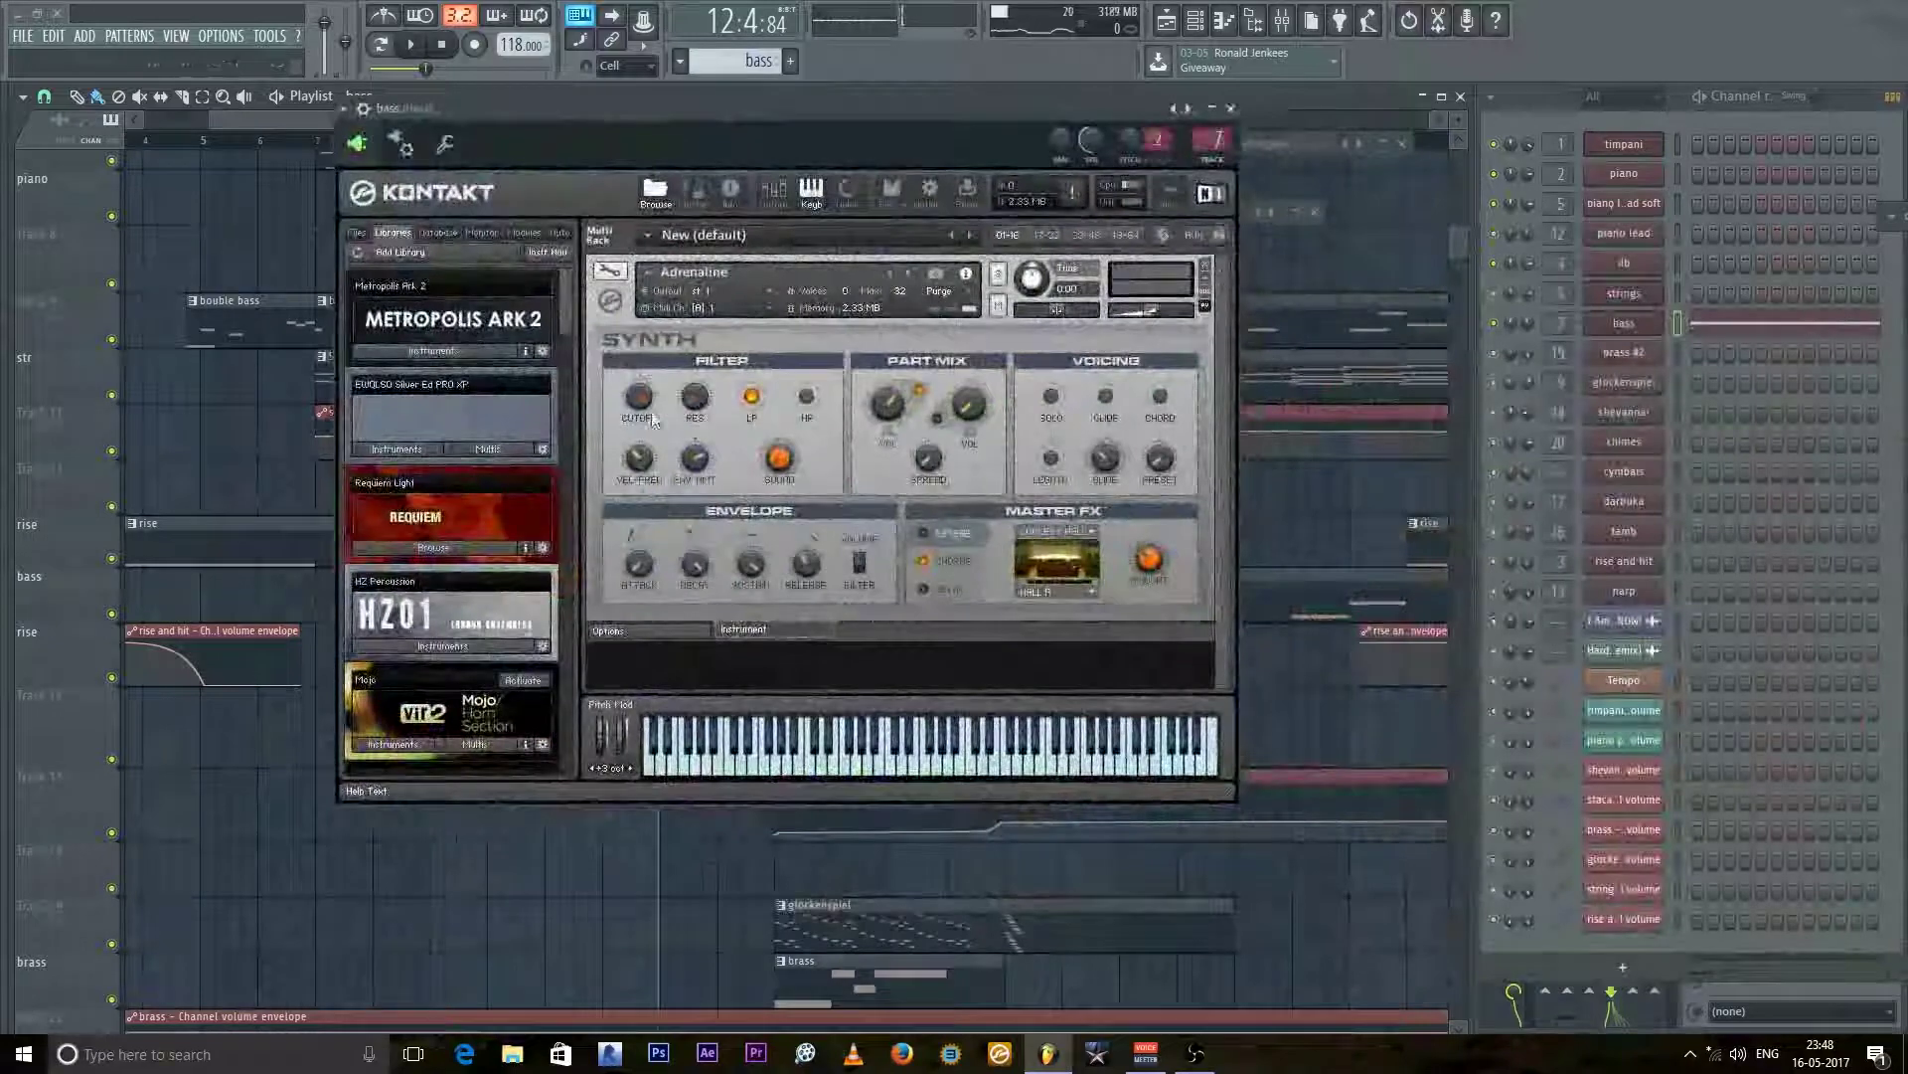
Step: Browse the Kontakt library list in the bass instrument down to the India library and reposition the plugin window
drag(564, 316, 569, 345)
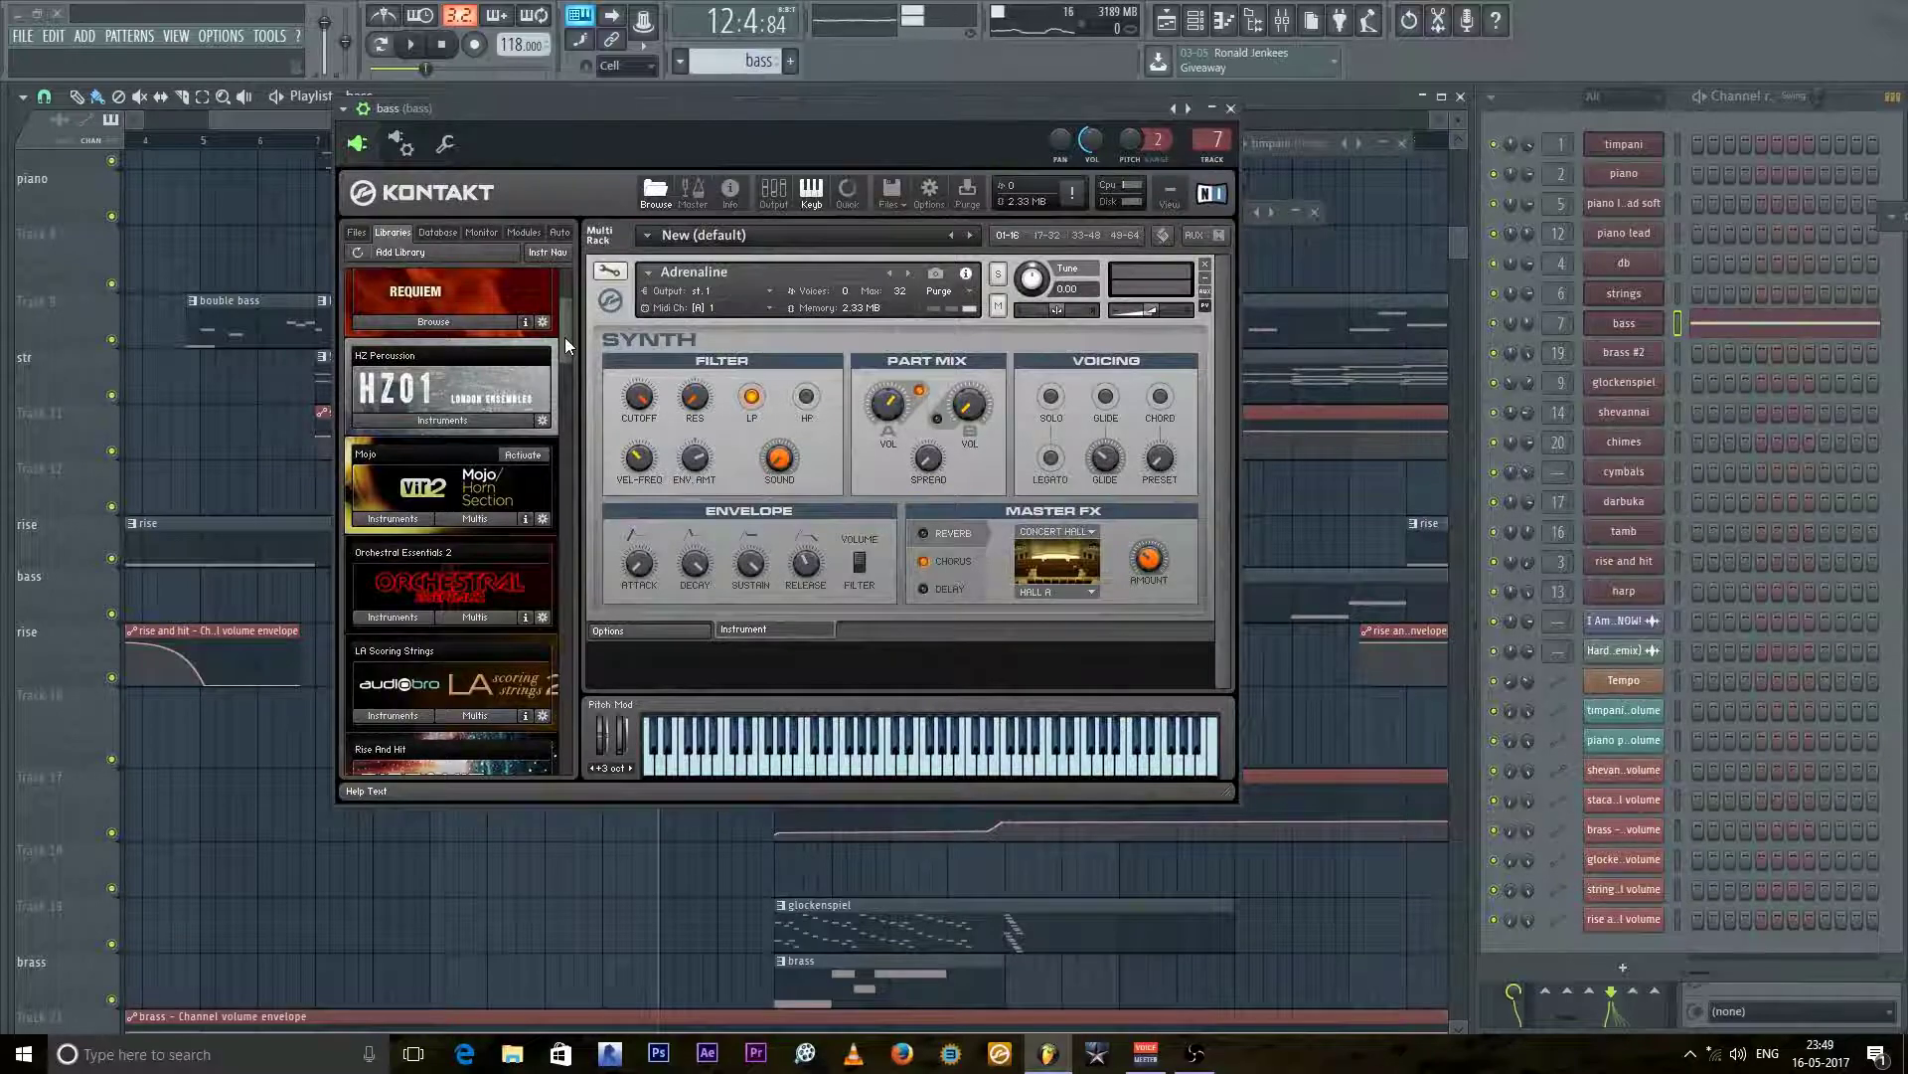
drag(565, 337, 564, 348)
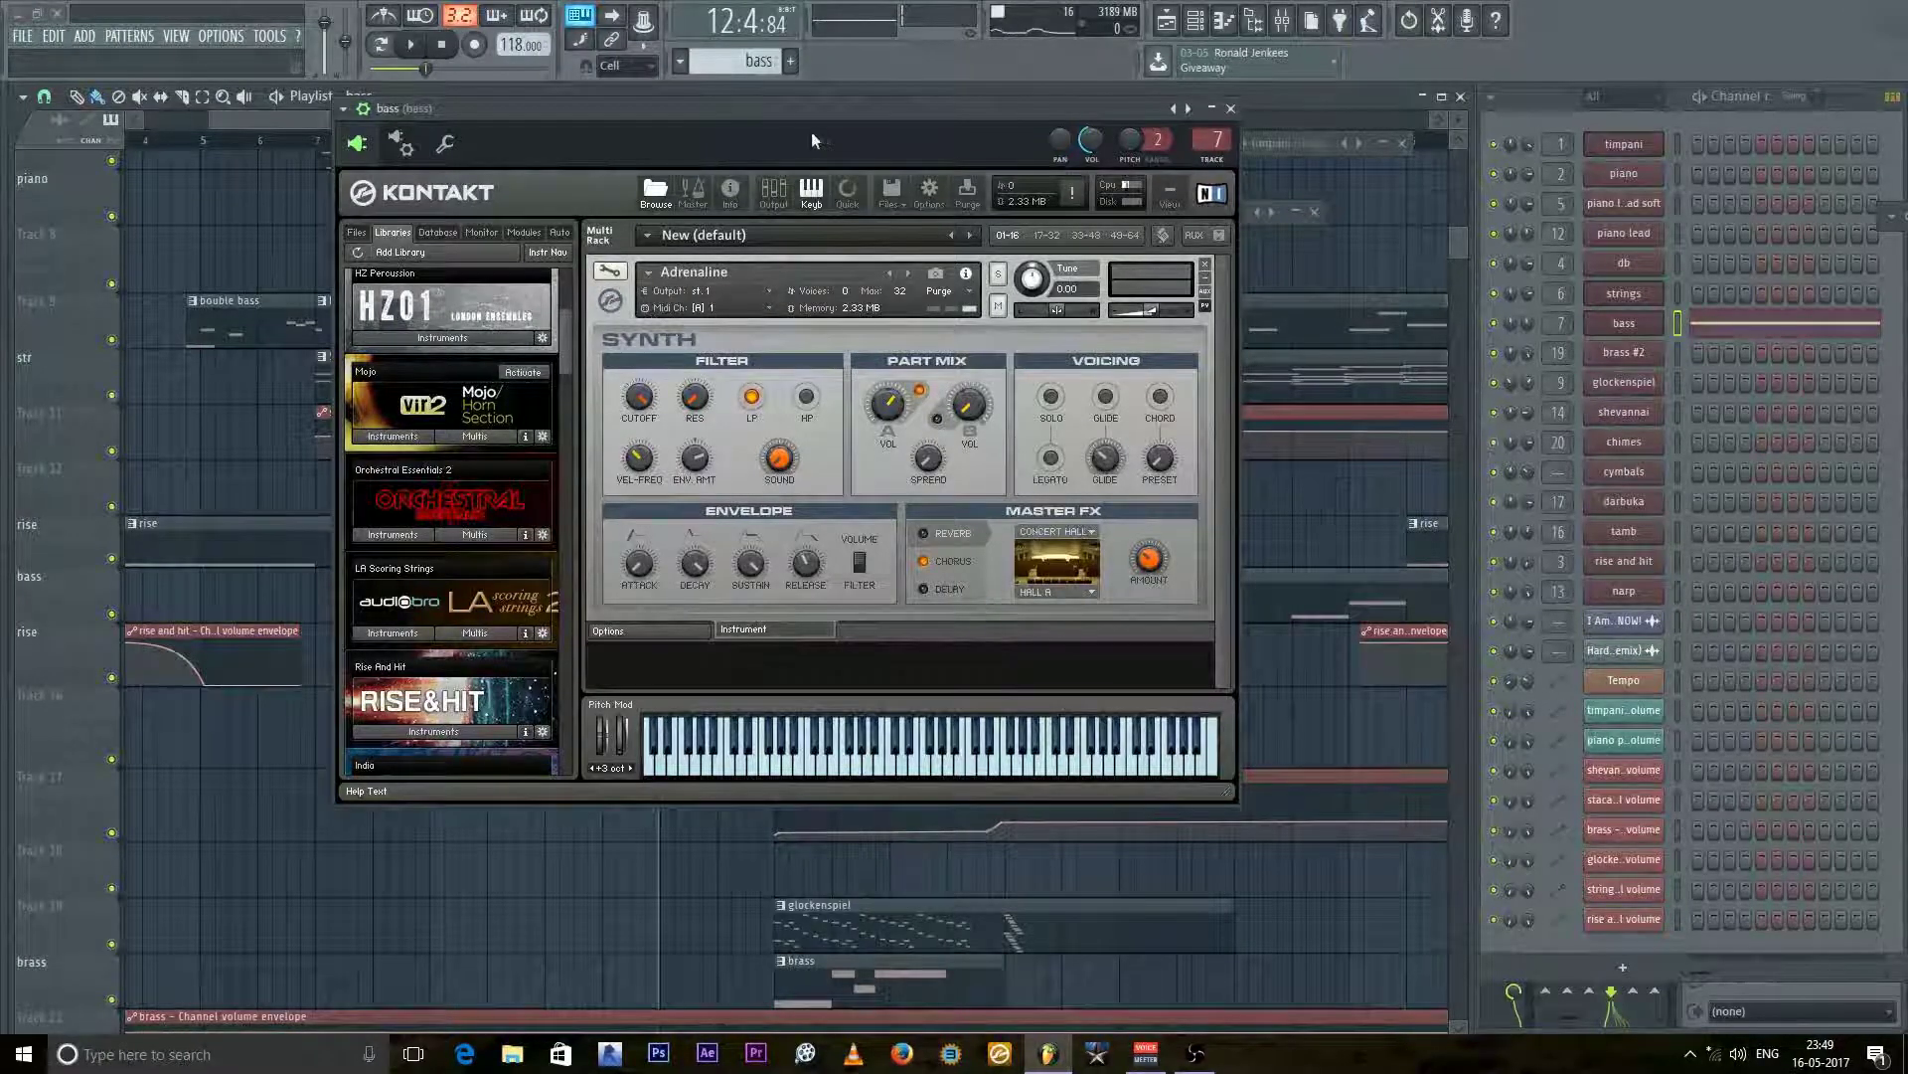
drag(813, 114, 930, 134)
drag(682, 373, 684, 401)
Step: Play the arrangement with the bass's Adrenaline synth patch in view, minimize the instrument and stop playback
key(space)
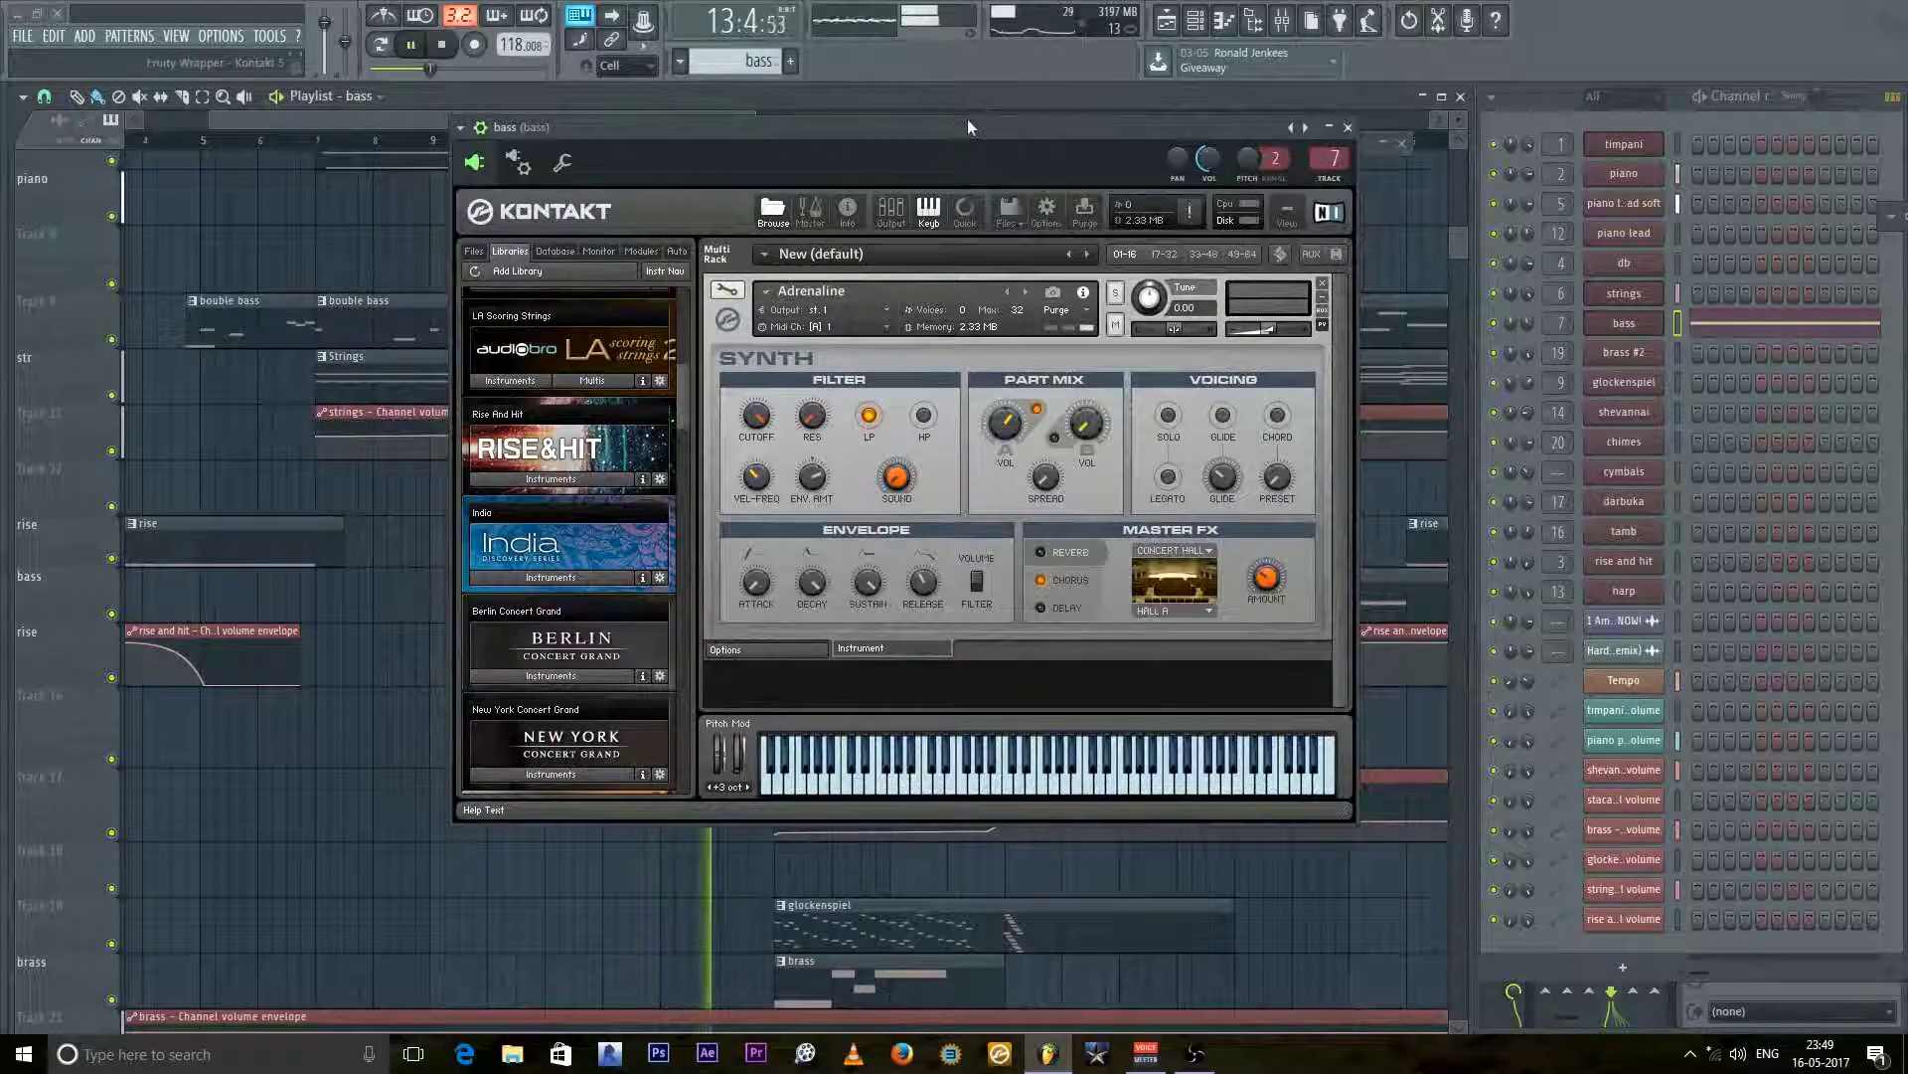
drag(968, 130, 928, 116)
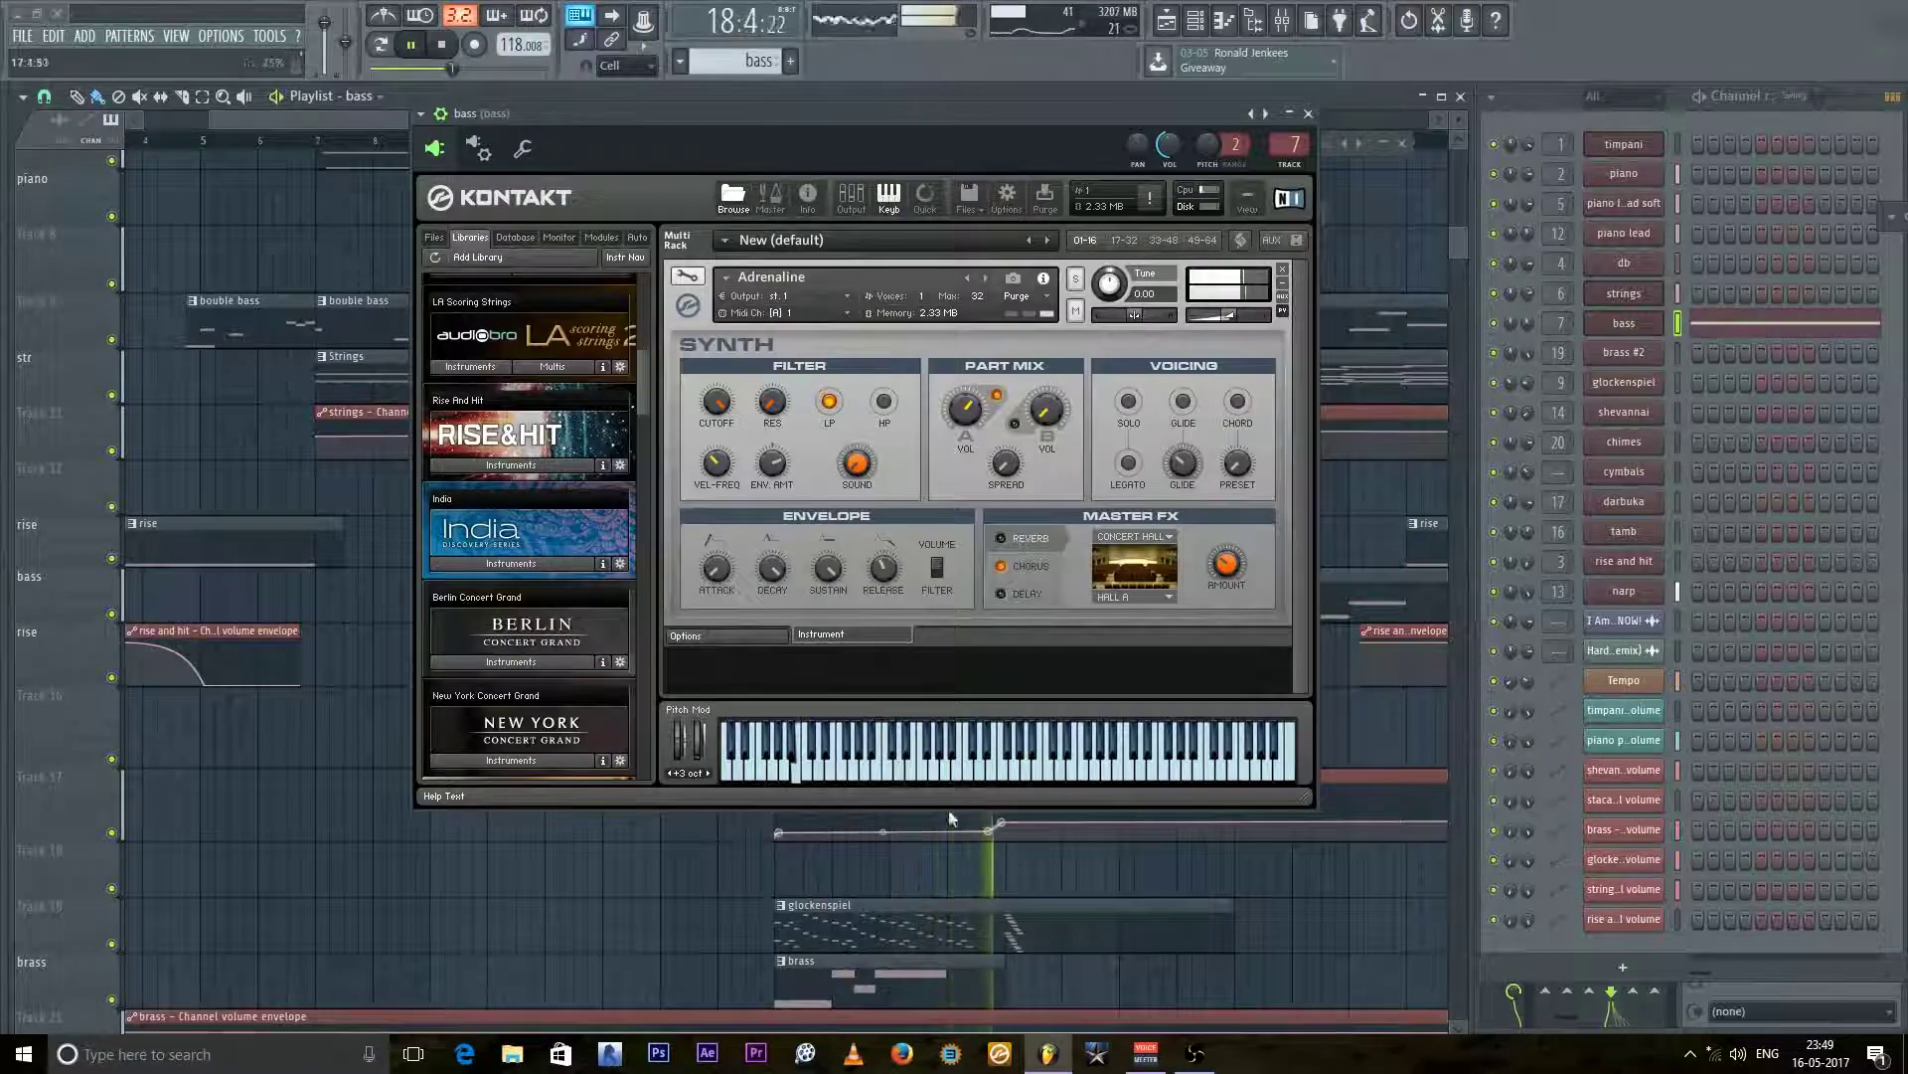
click(1291, 113)
key(space)
Step: Look over the tracks around the bass entry and play the full arrangement briefly from bar 15
scroll(745, 601, up, 3)
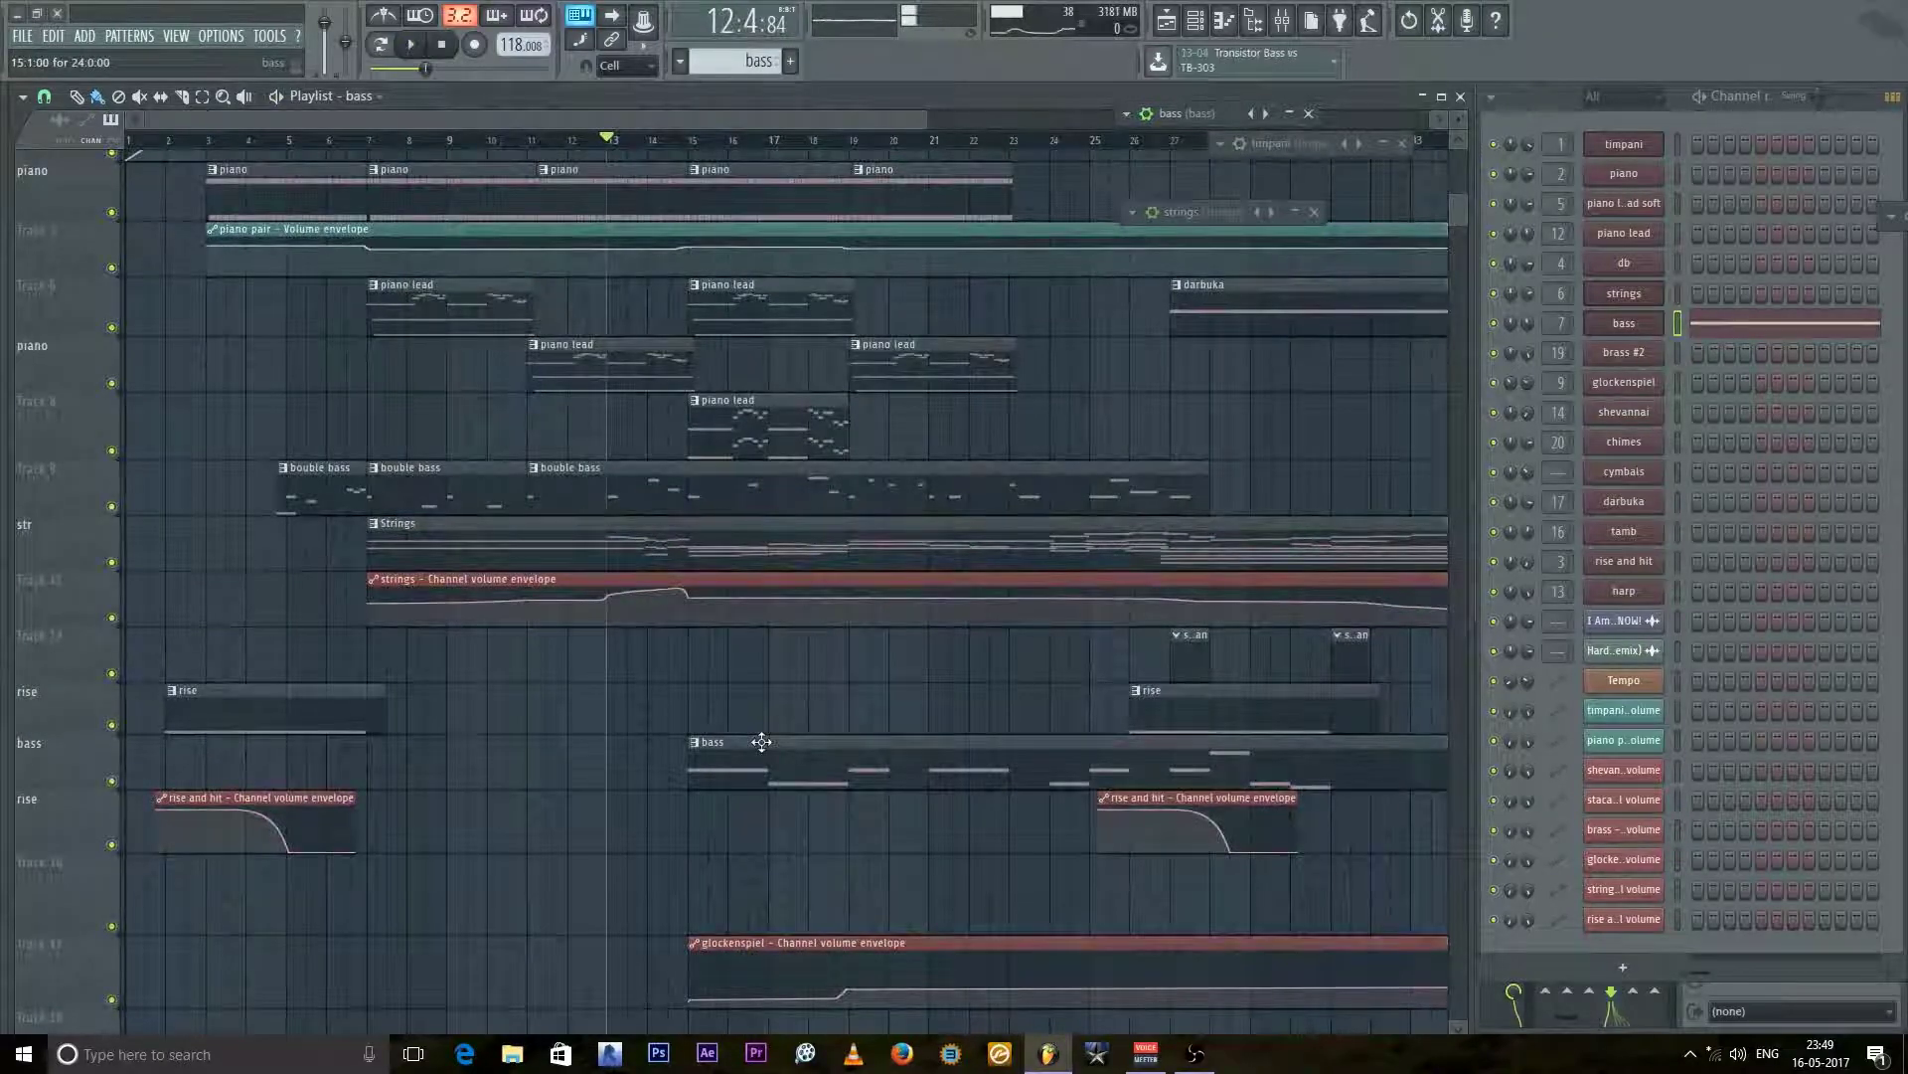
scroll(724, 537, up, 2)
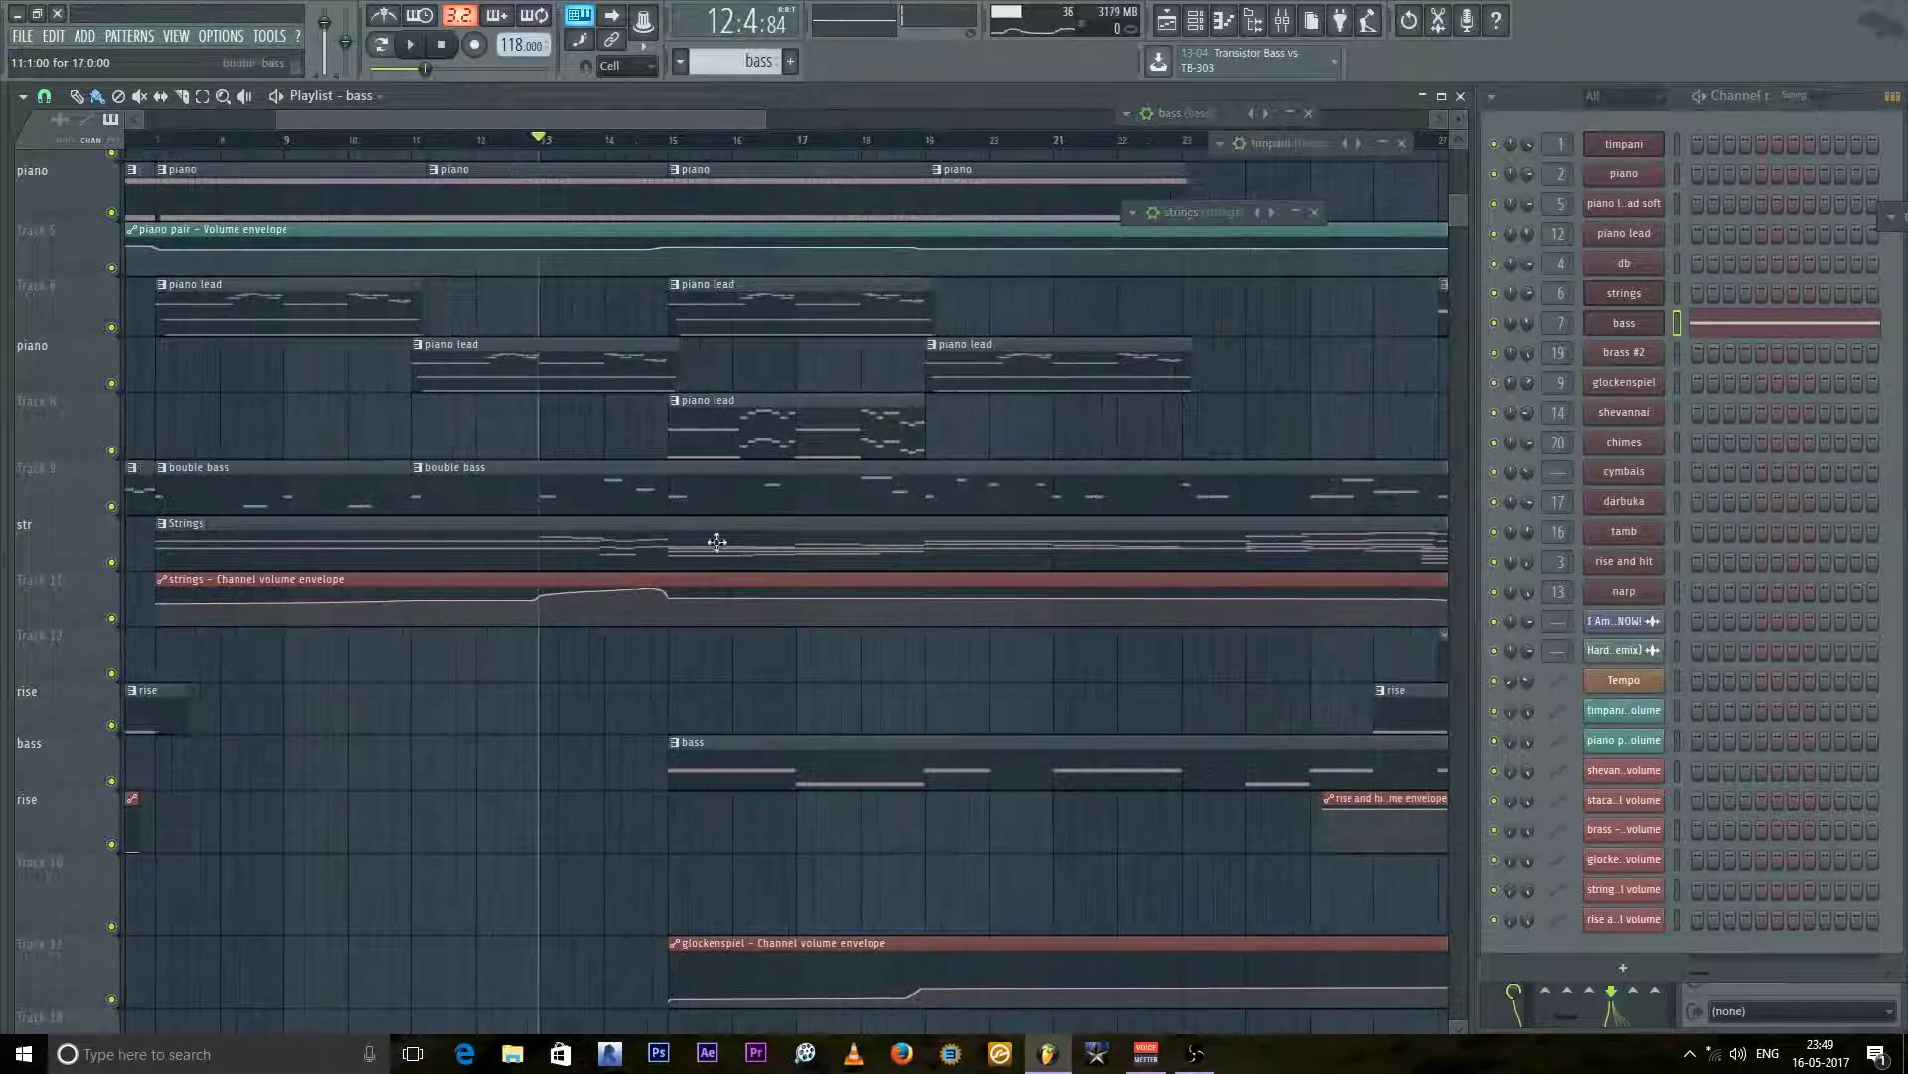
scroll(696, 561, down, 3)
scroll(596, 557, down, 3)
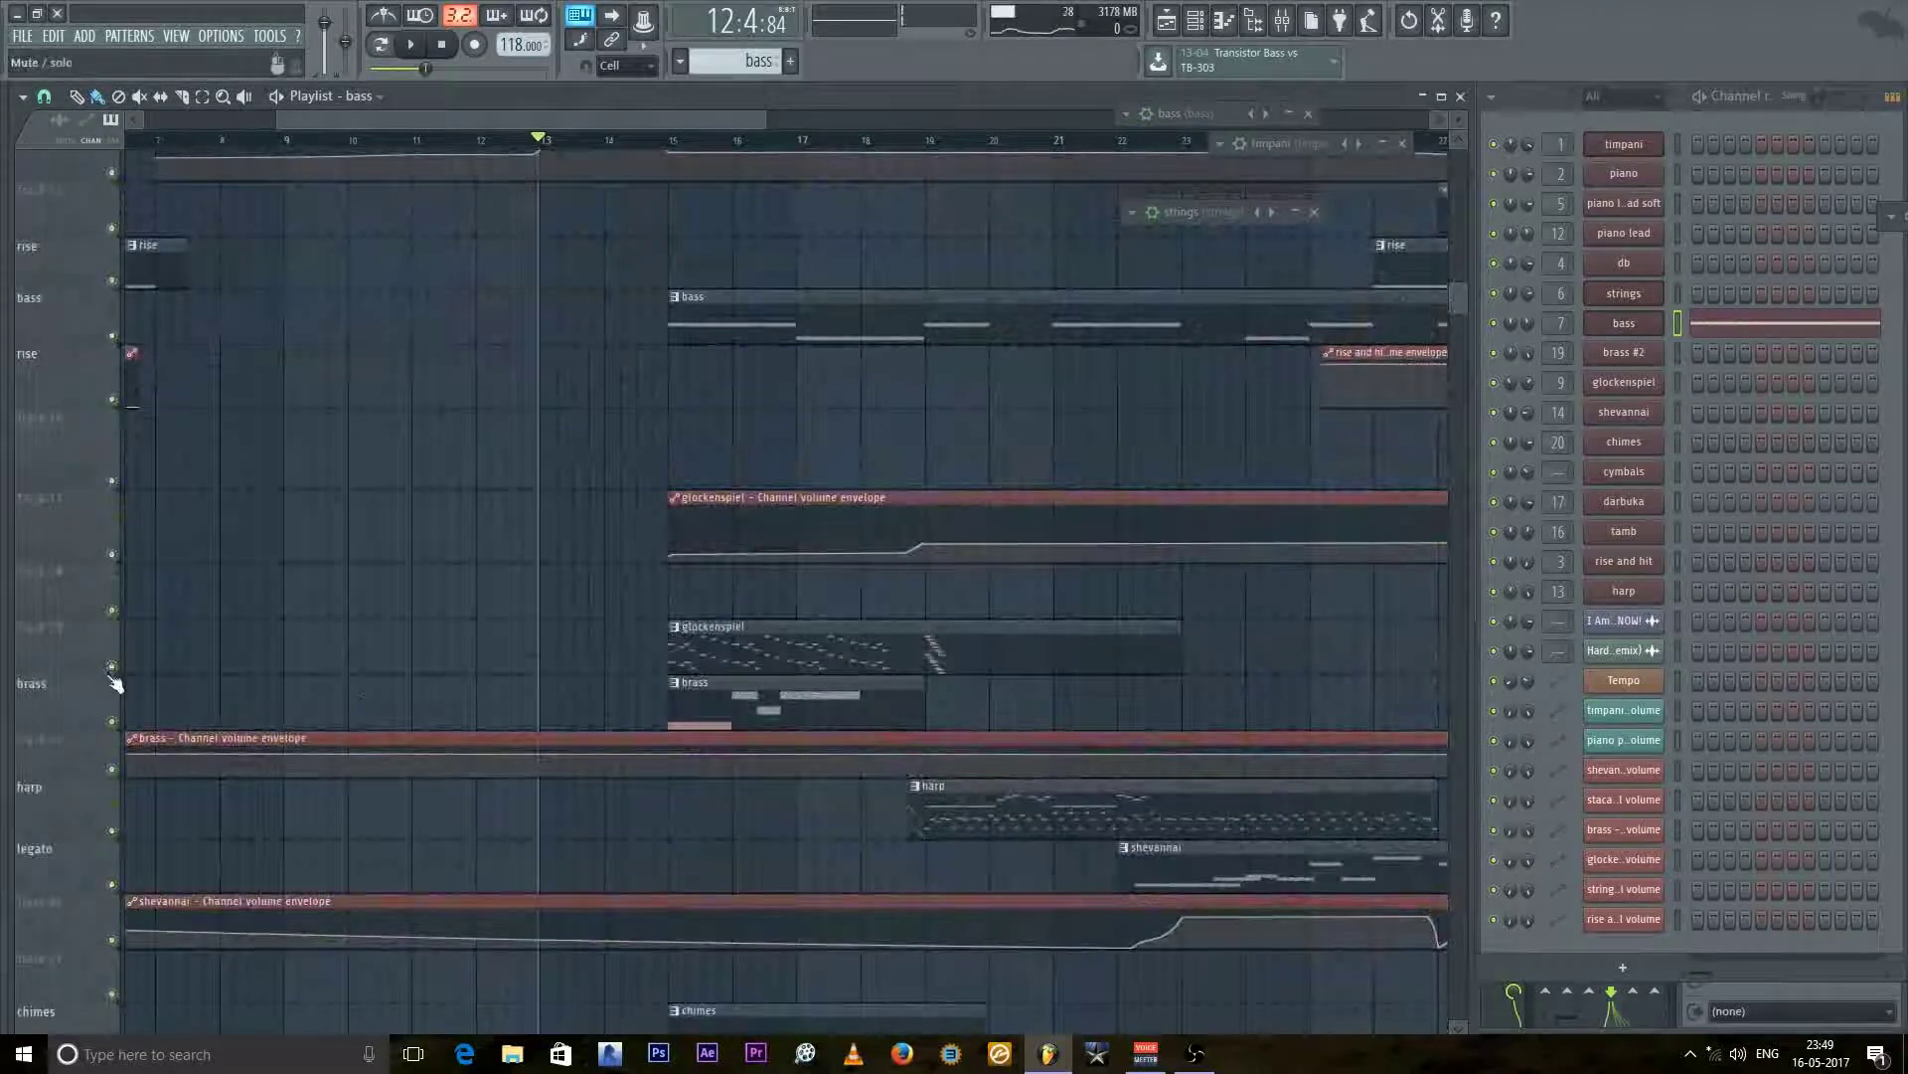
click(679, 146)
key(space)
scroll(664, 540, up, 11)
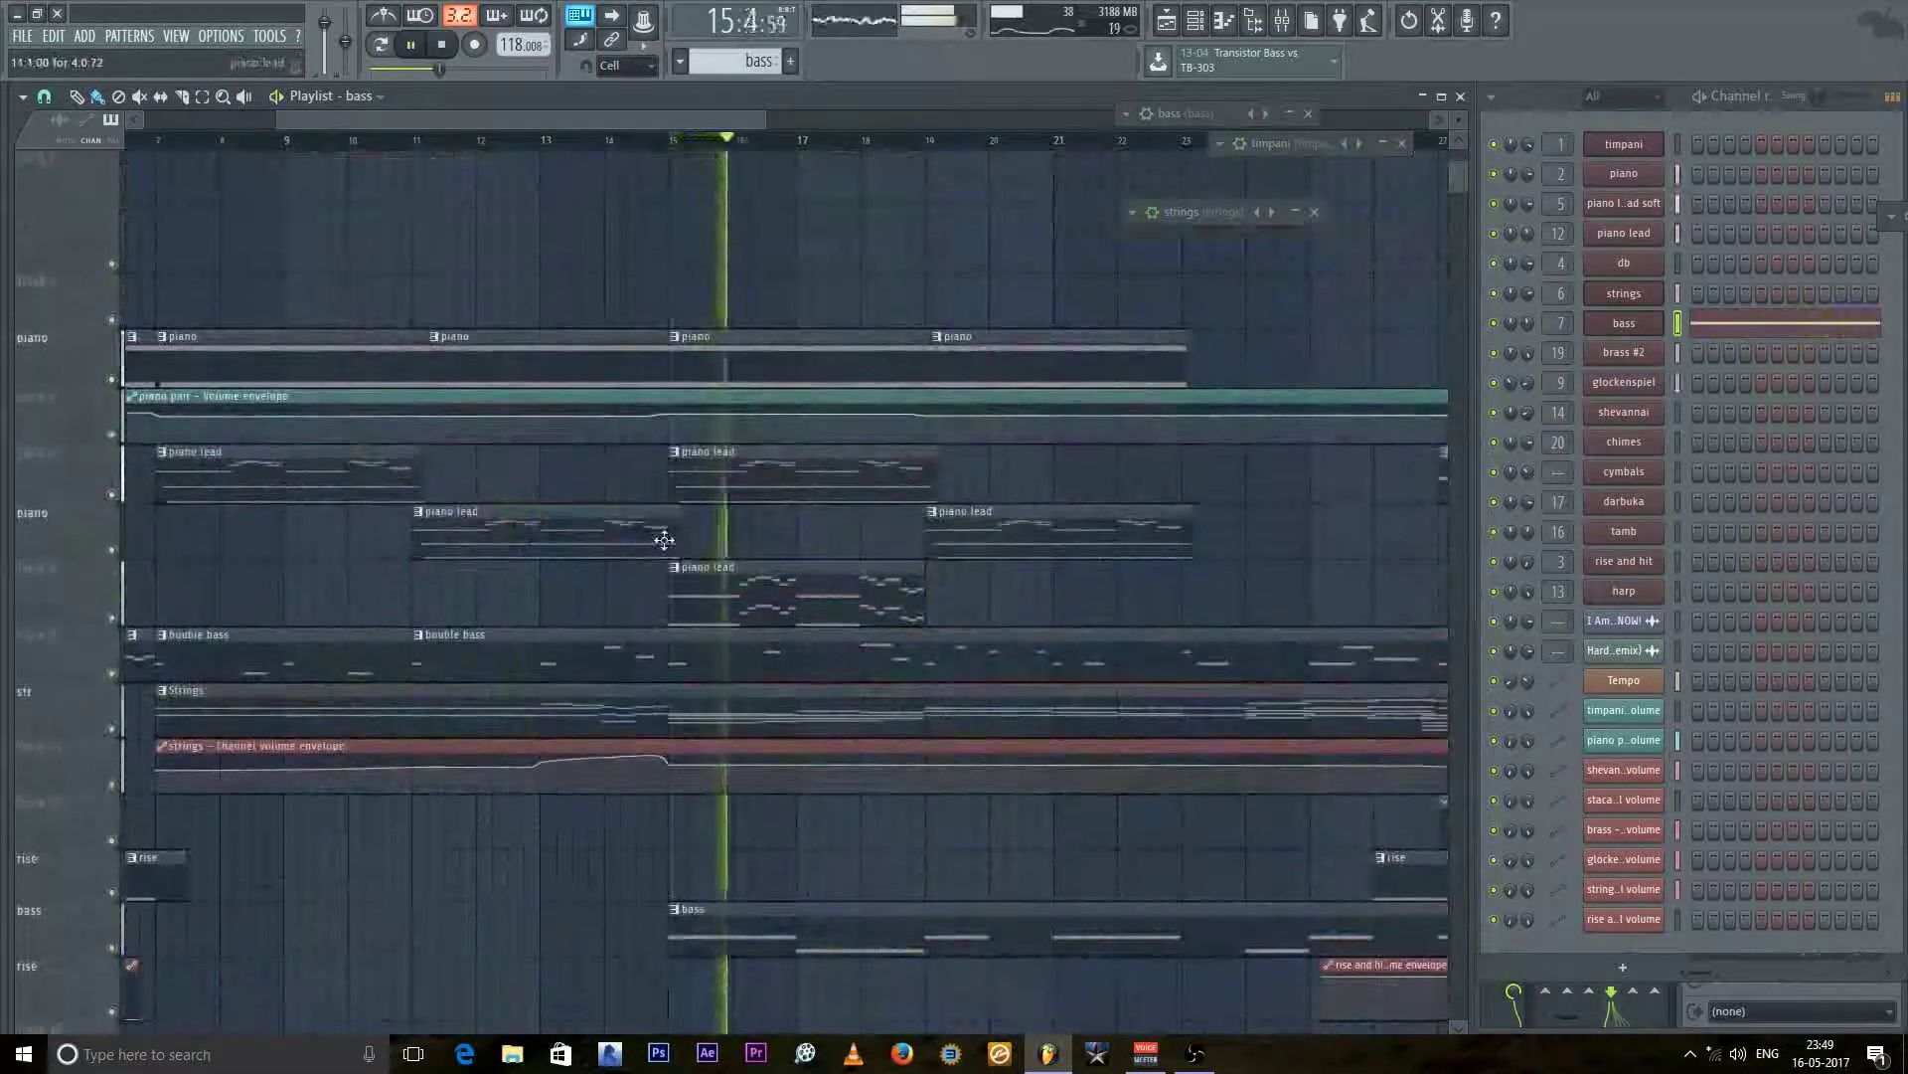
key(space)
Step: Solo the two overlapping piano lead tracks, Track 6 and Track 8, and play them from bar 15
scroll(664, 539, up, 1)
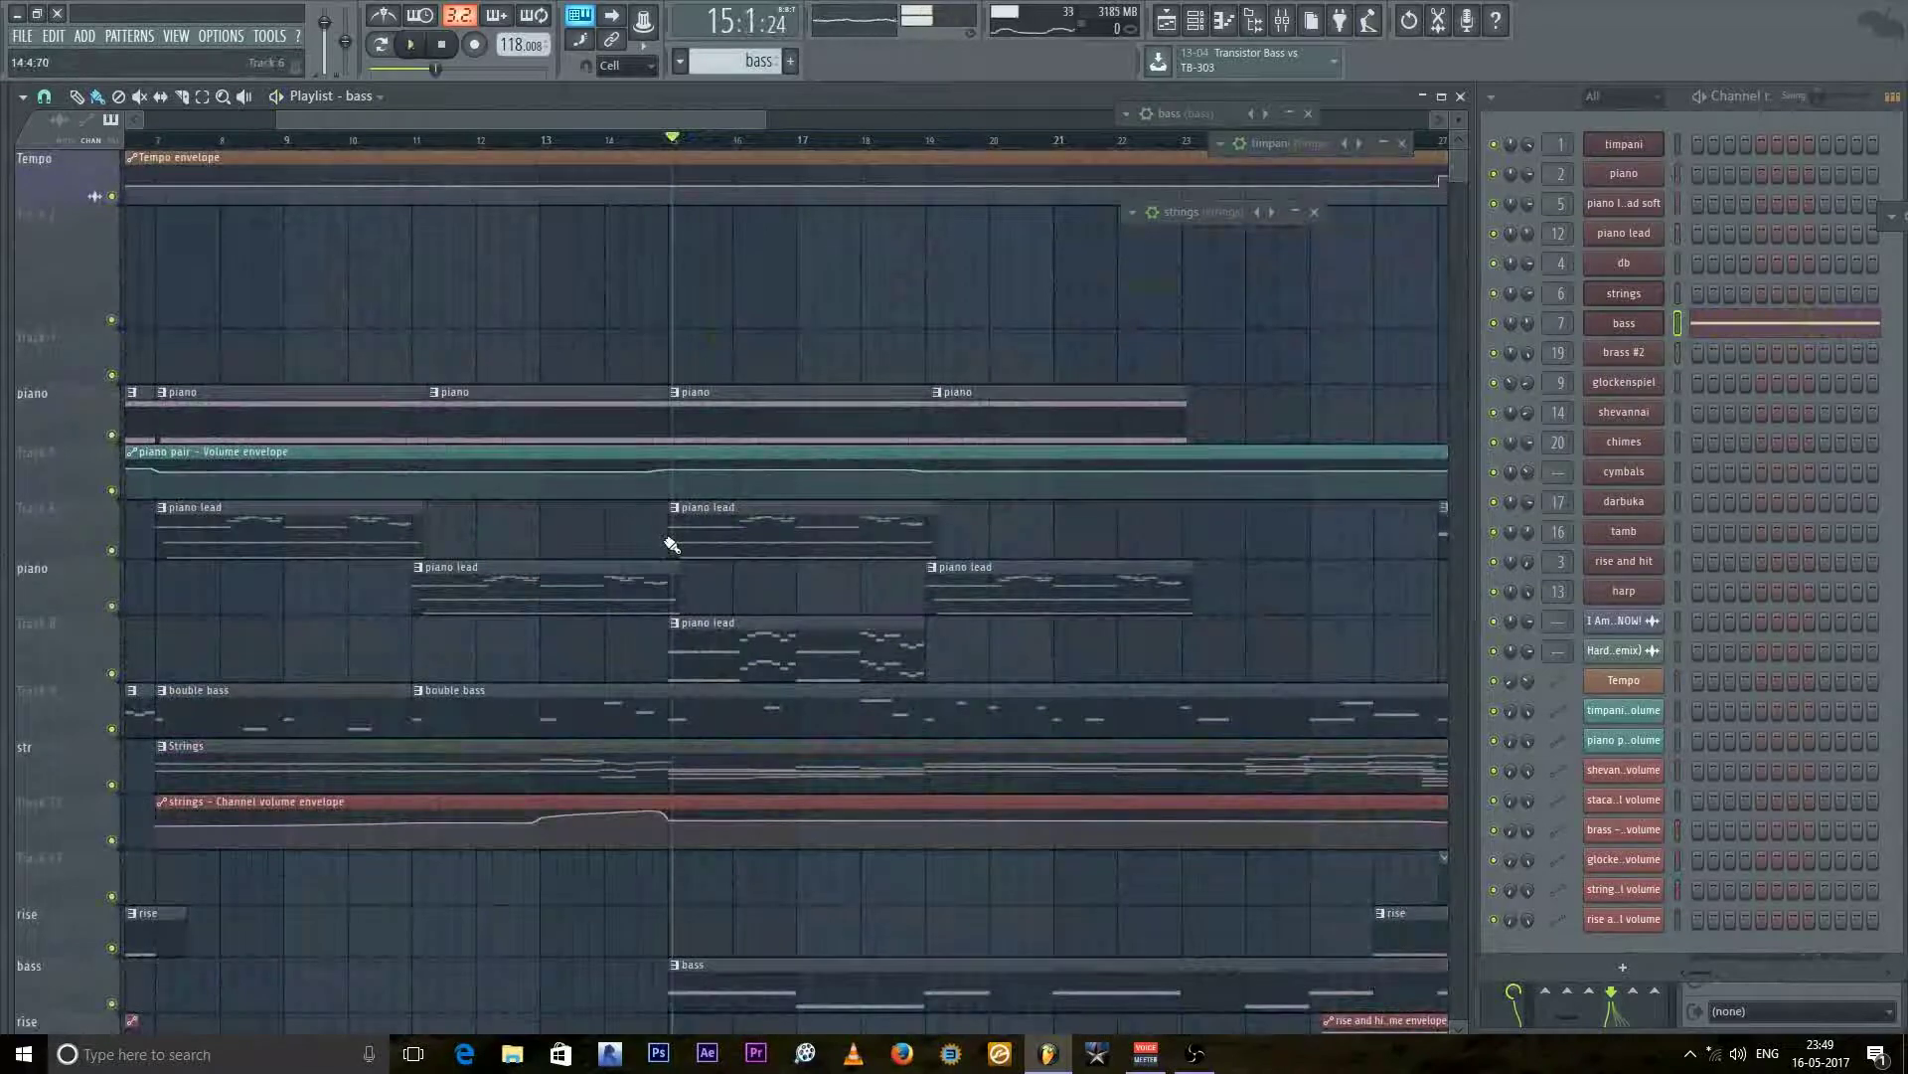
scroll(672, 558, down, 2)
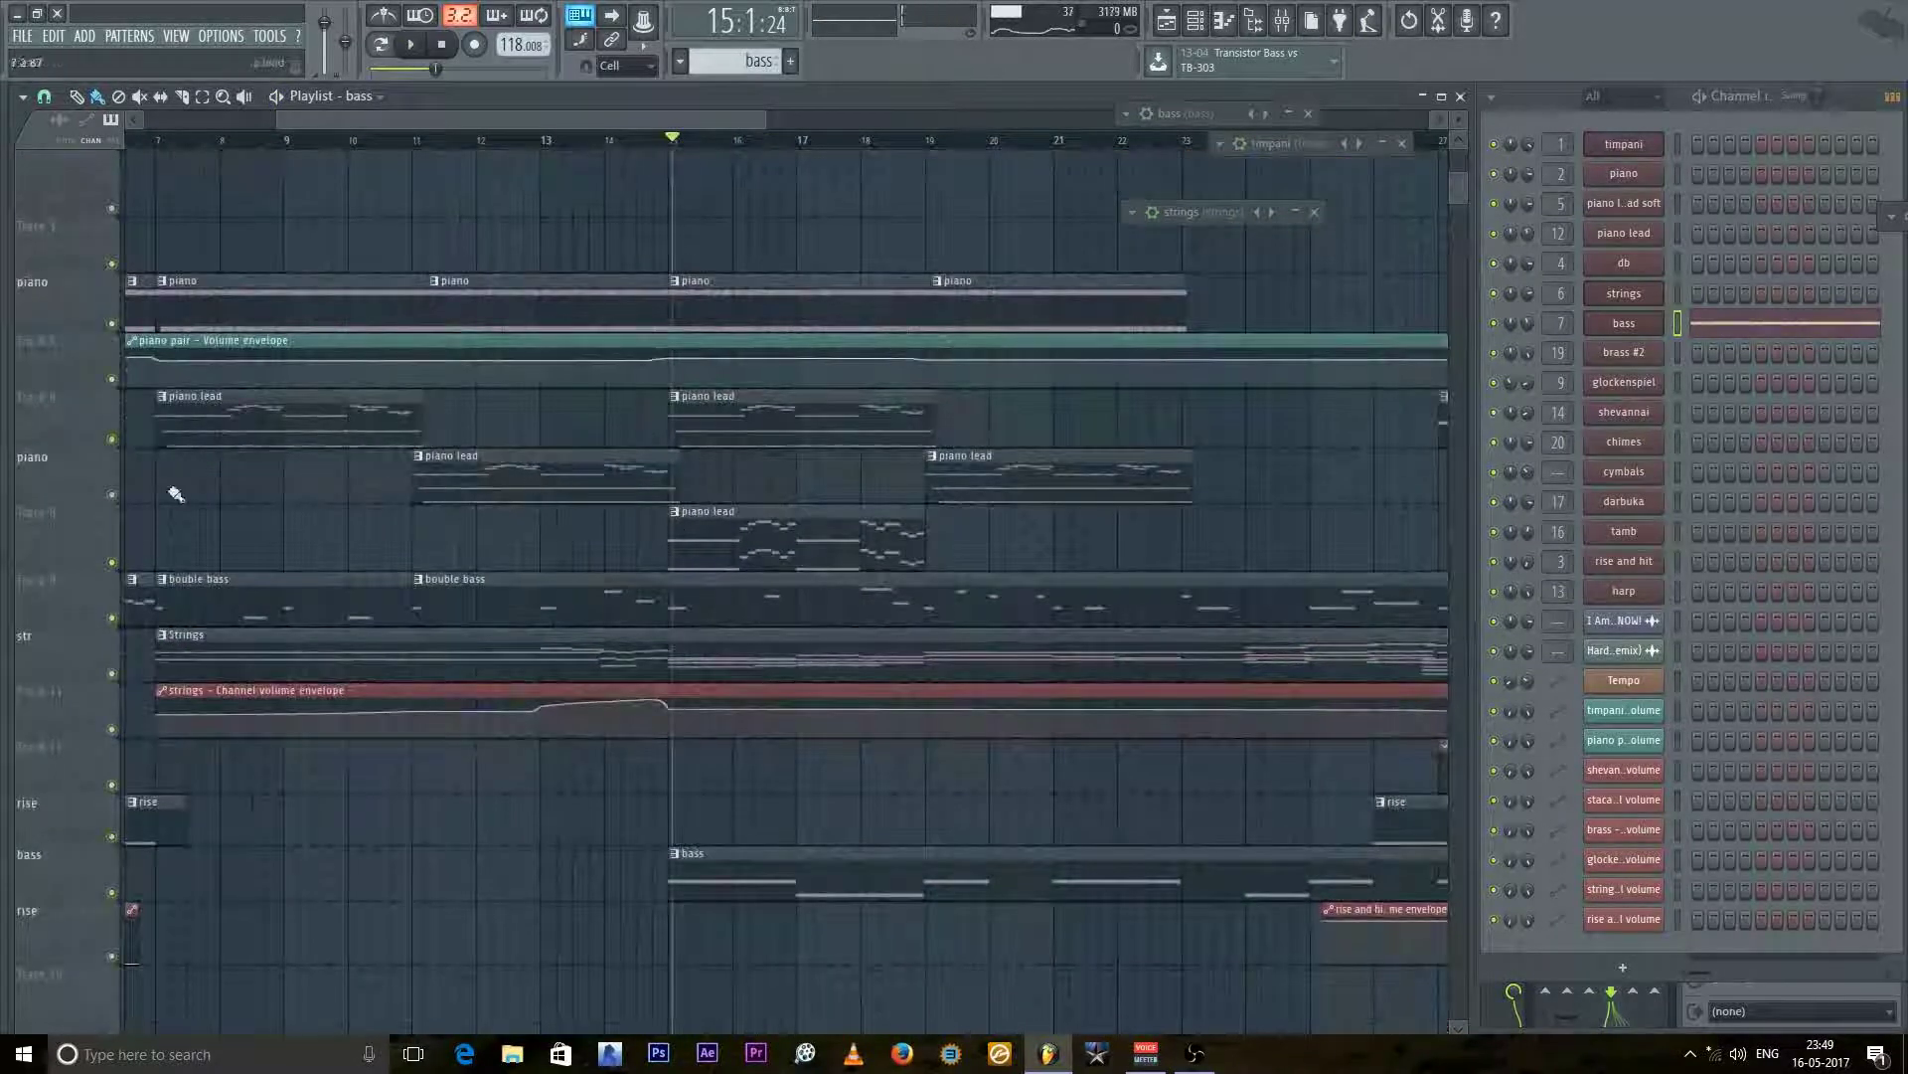
right_click(112, 438)
click(115, 565)
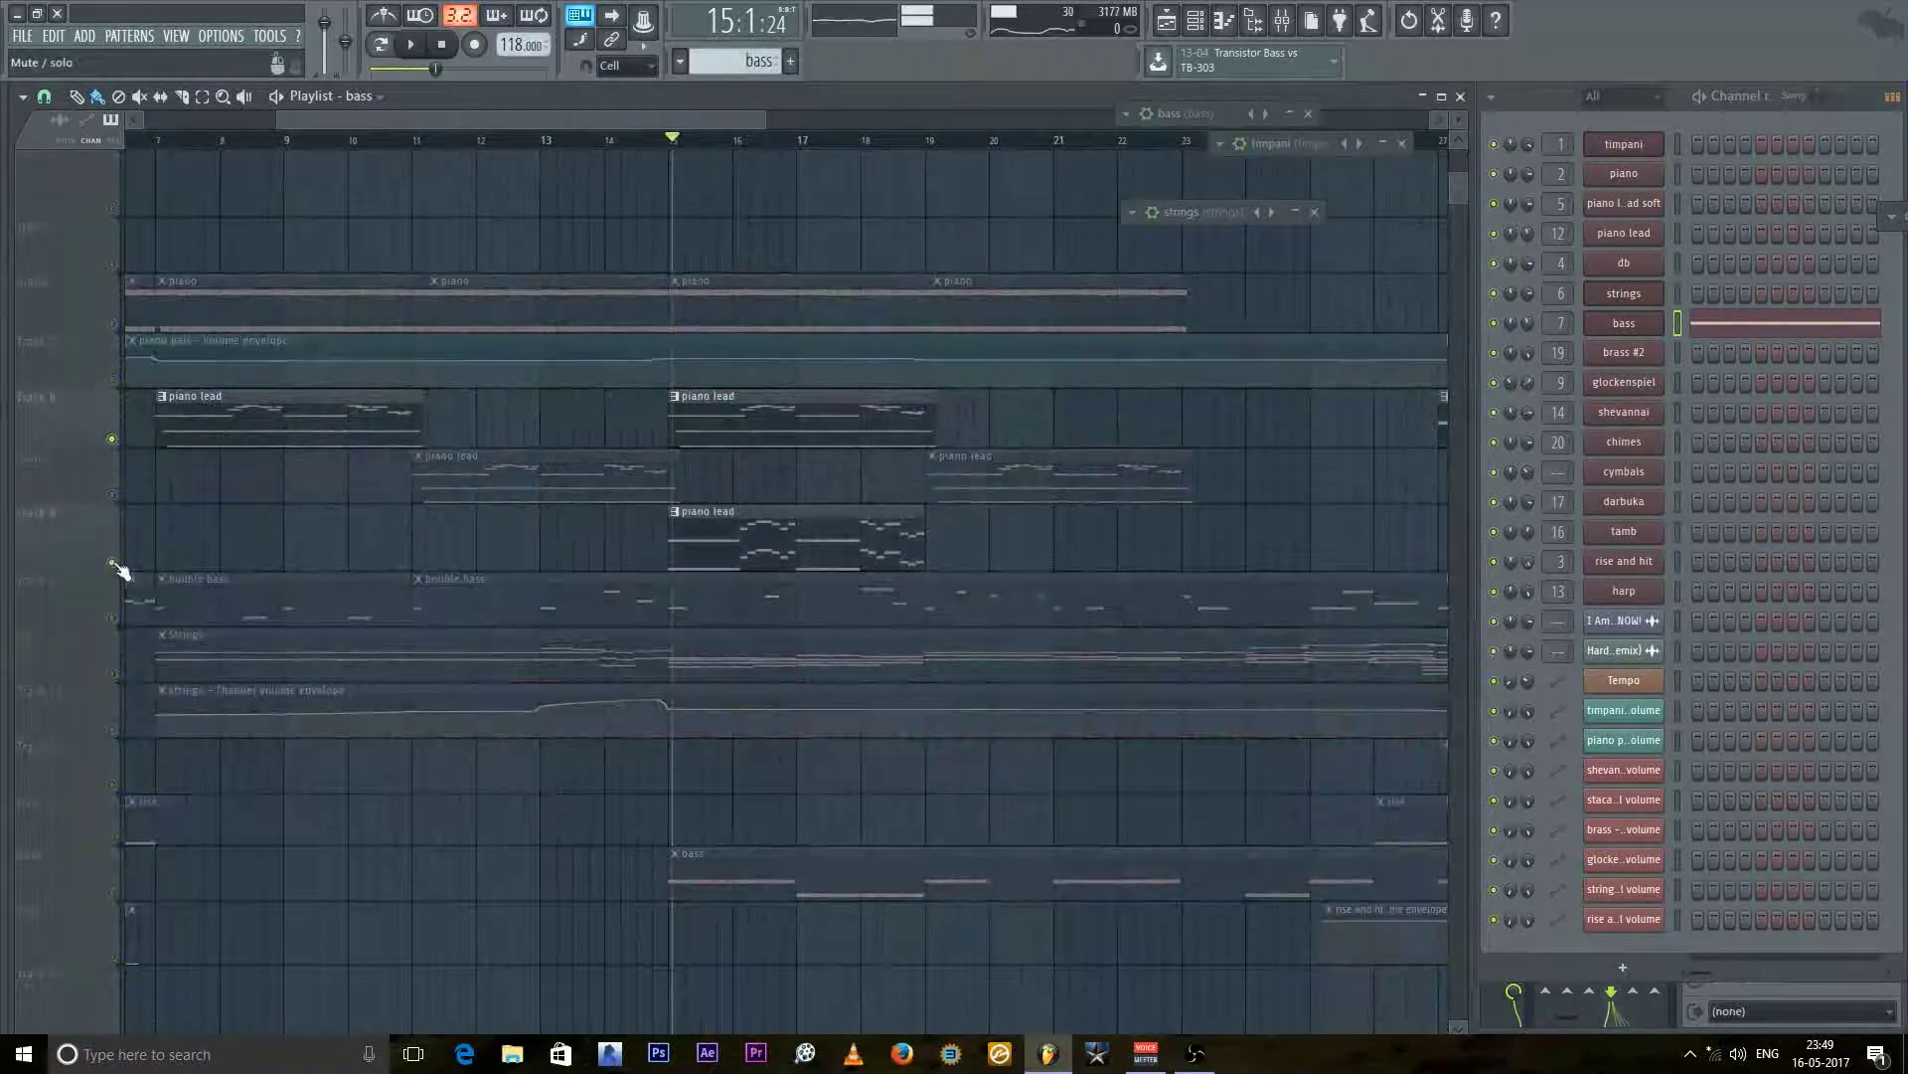
key(space)
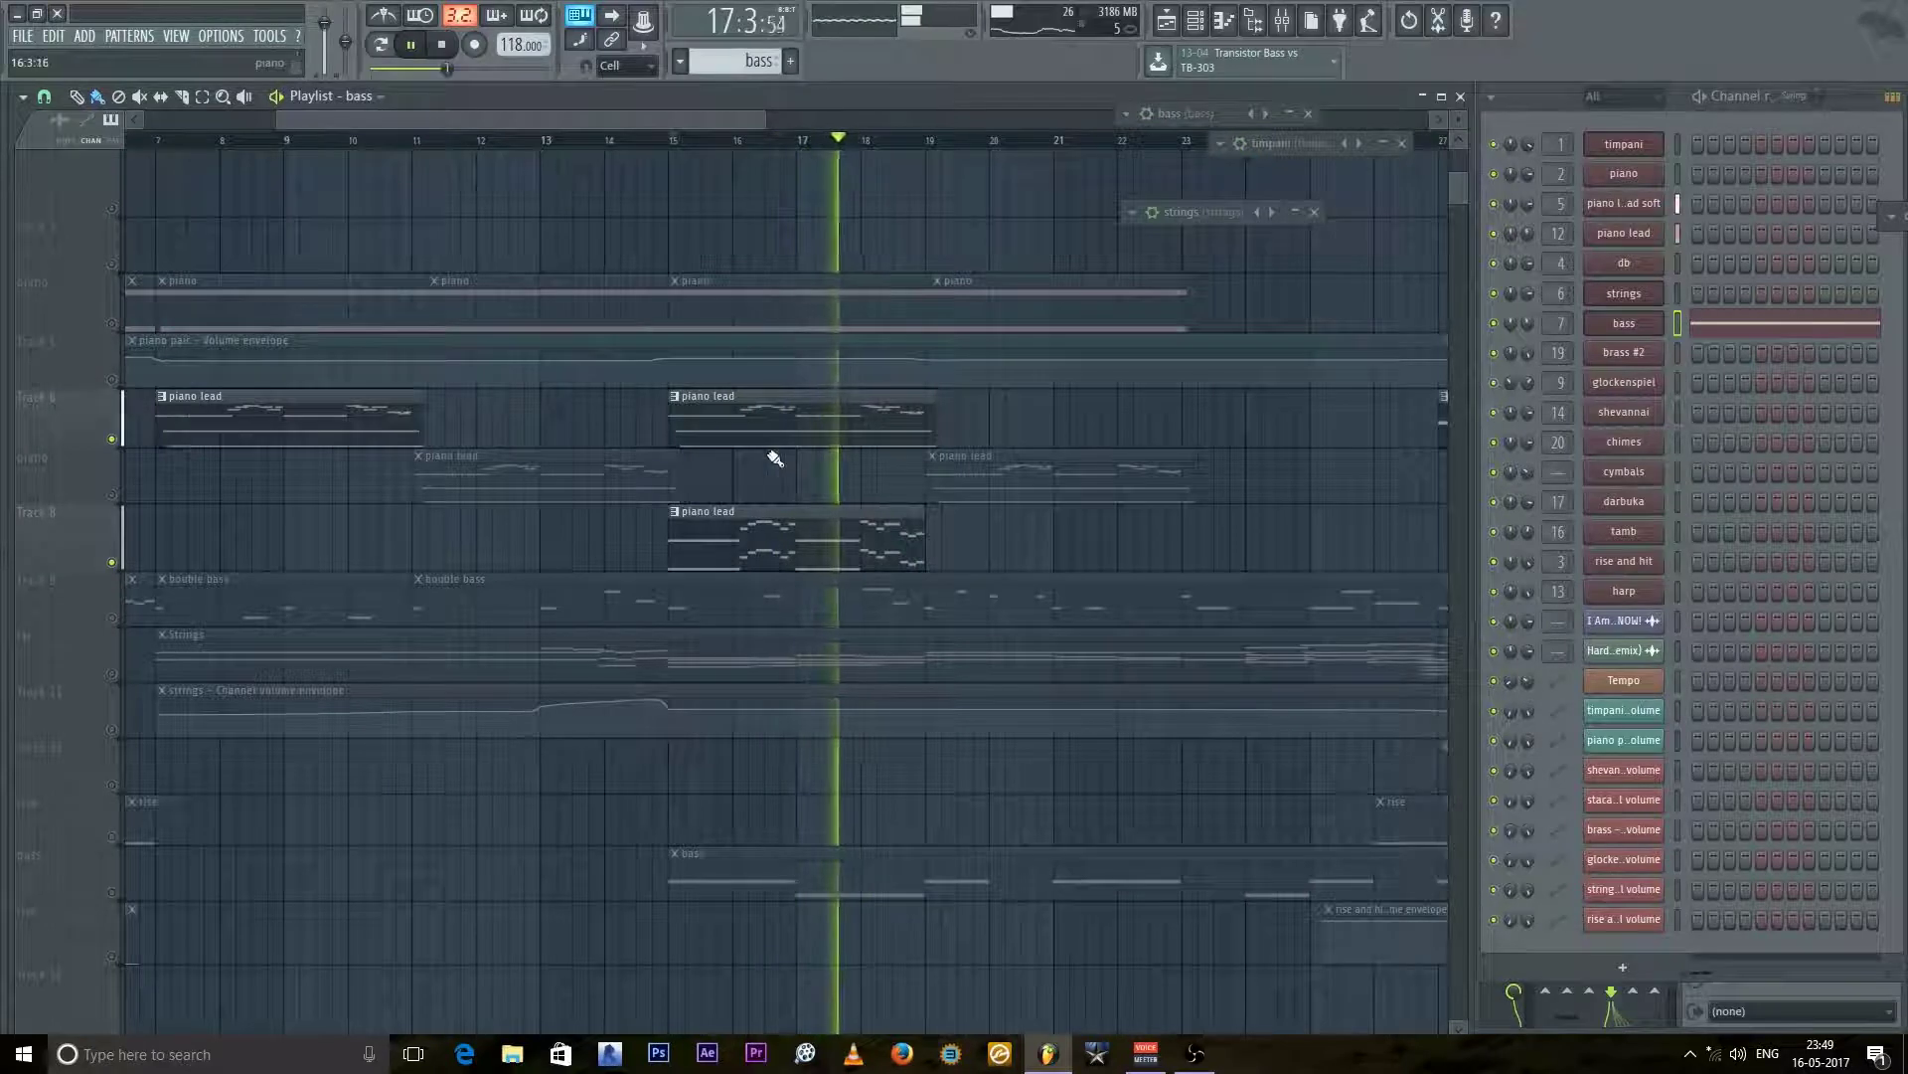
key(space)
Step: Open the soft piano lead channel's Alicia's Keys instrument, play the soloed piano leads with it, then minimize it and stop playback
click(803, 422)
click(1650, 205)
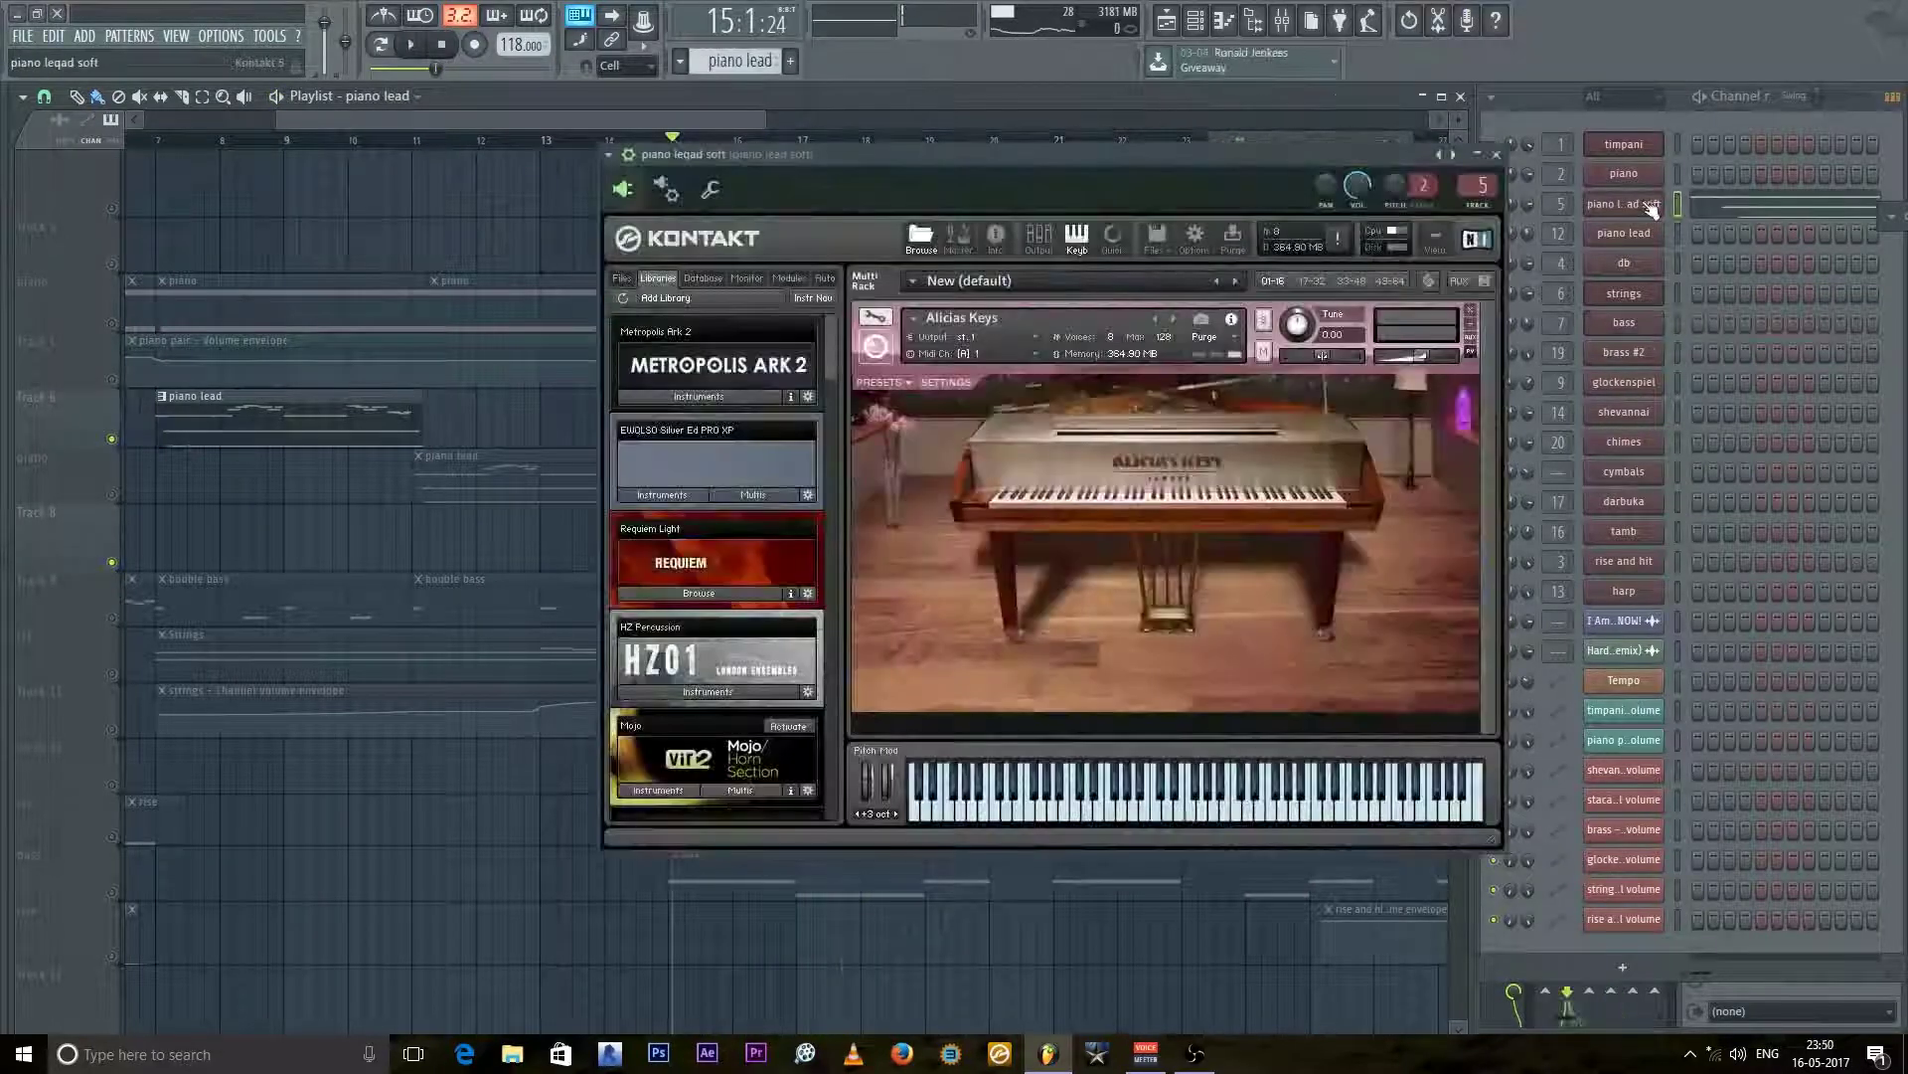
key(space)
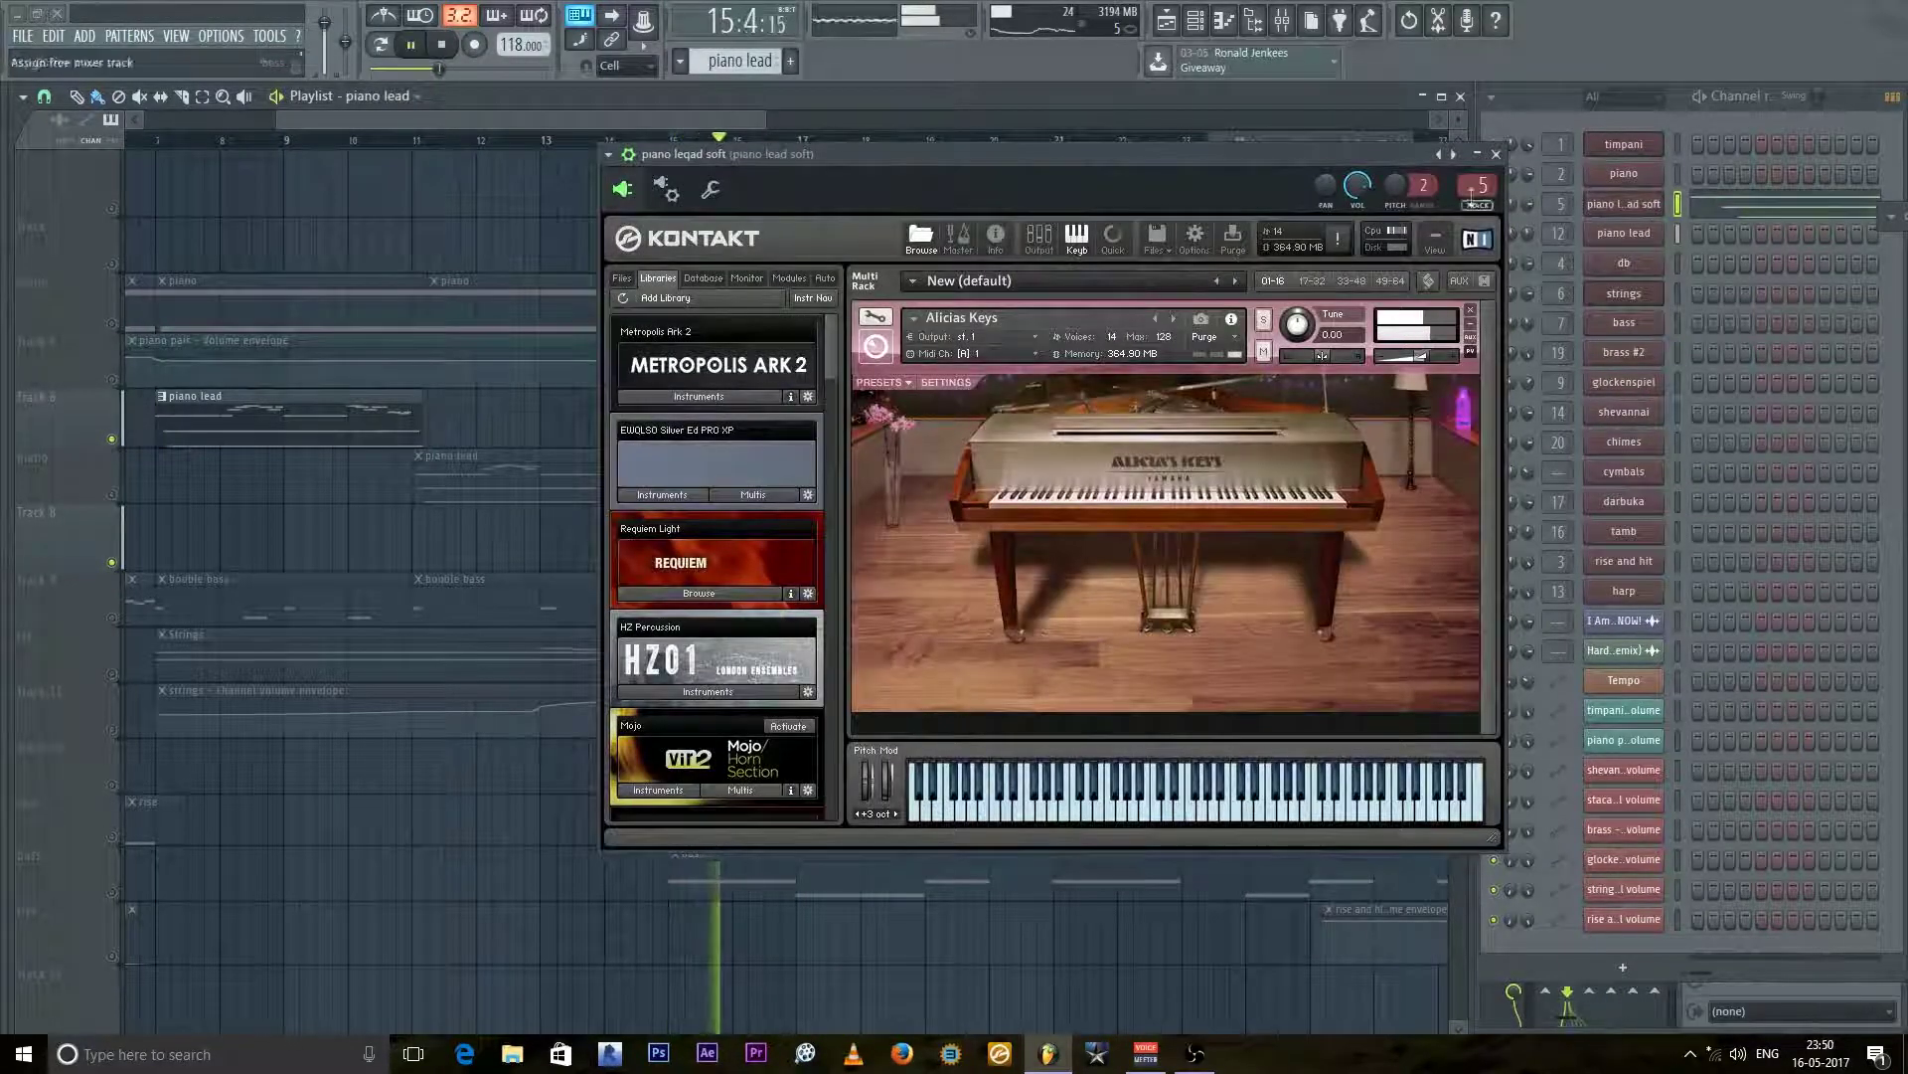
click(1477, 154)
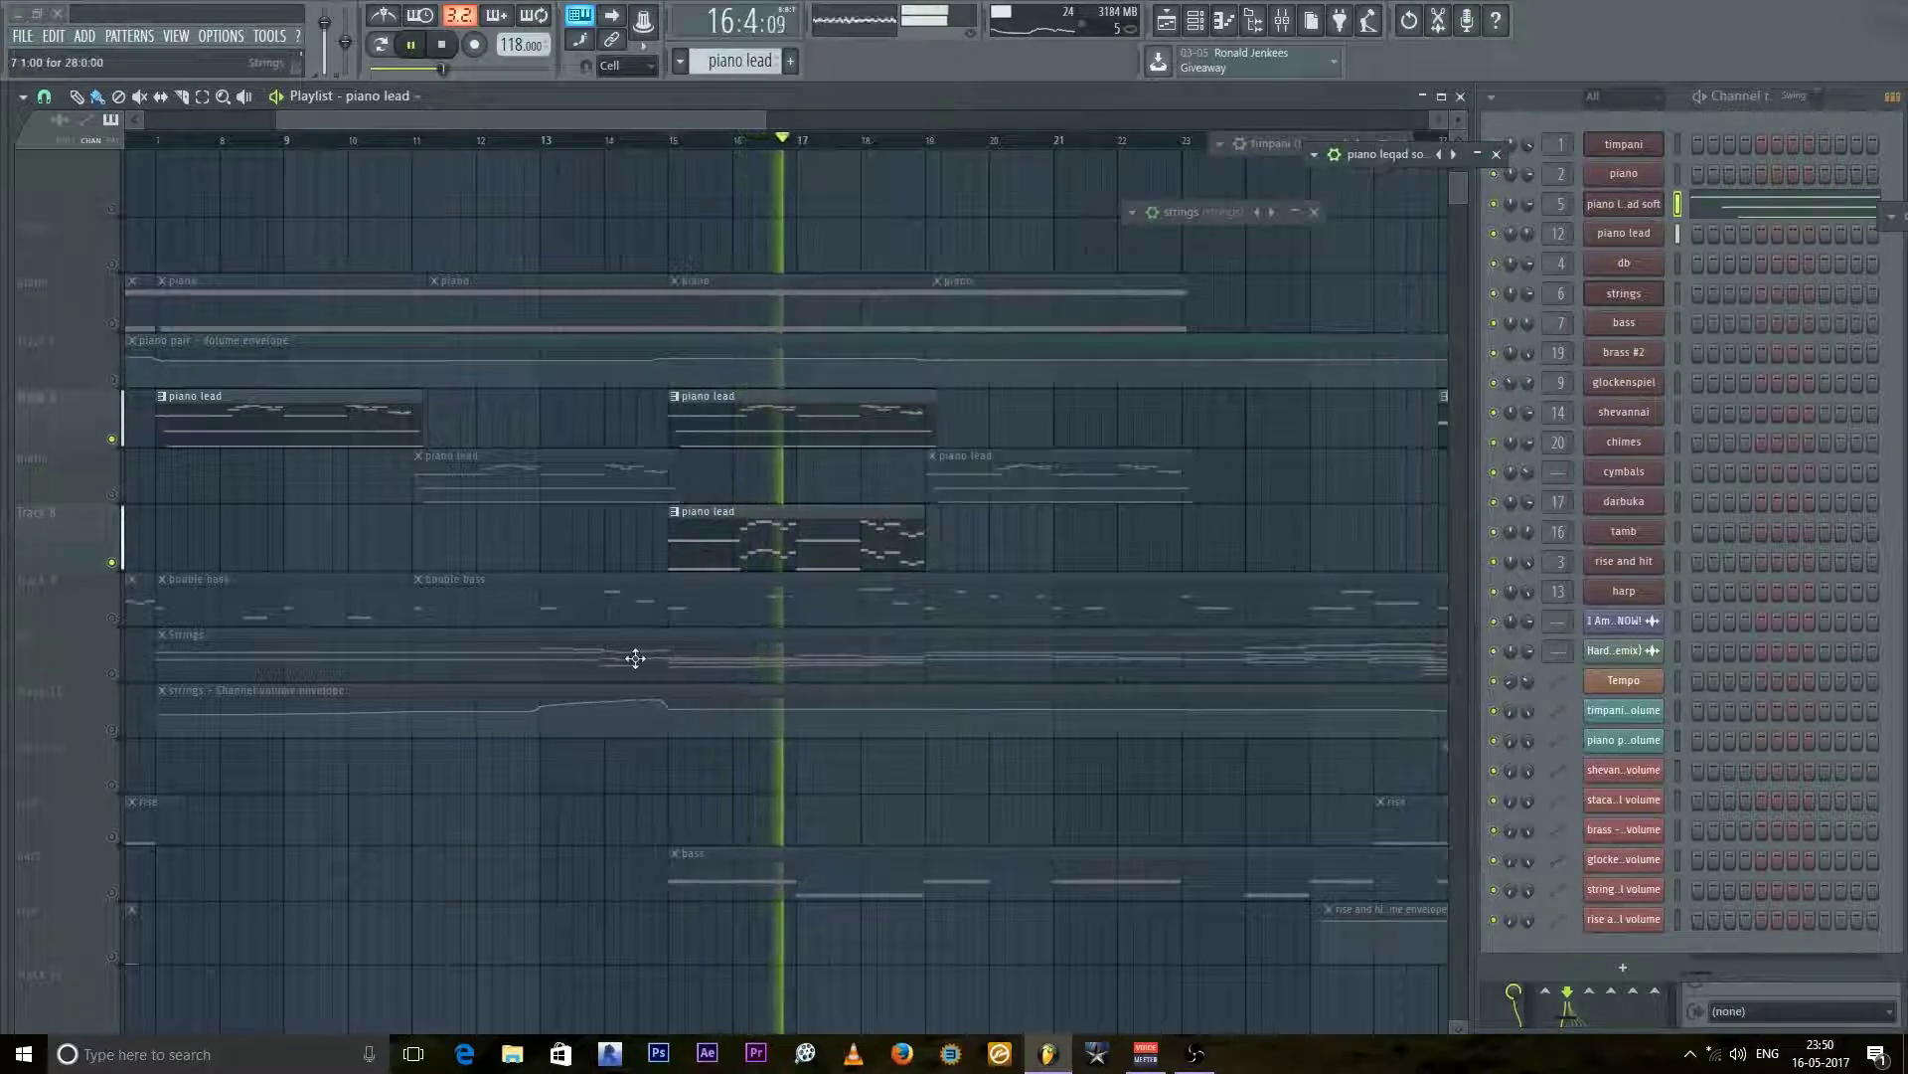
key(space)
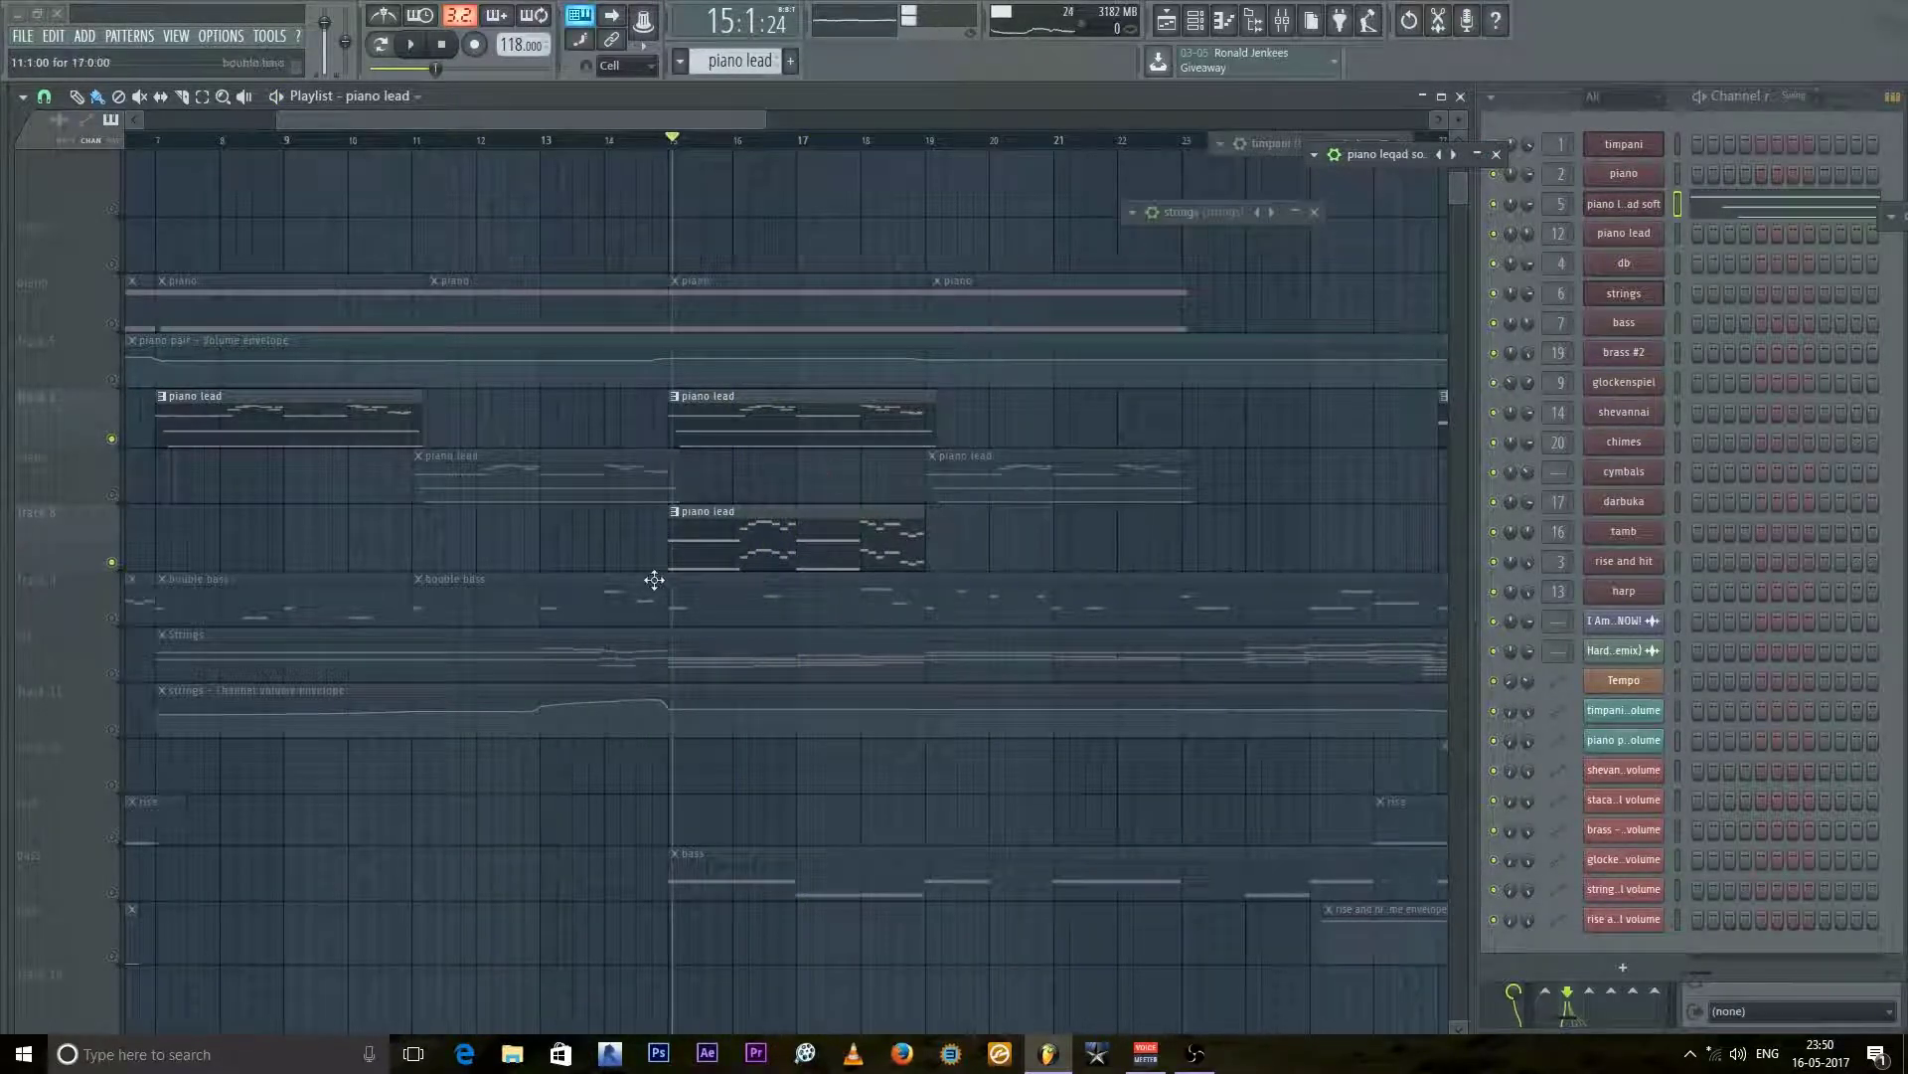
Step: Unmute all the playlist tracks and locate the glockenspiel clip and its volume envelope
scroll(654, 579, down, 2)
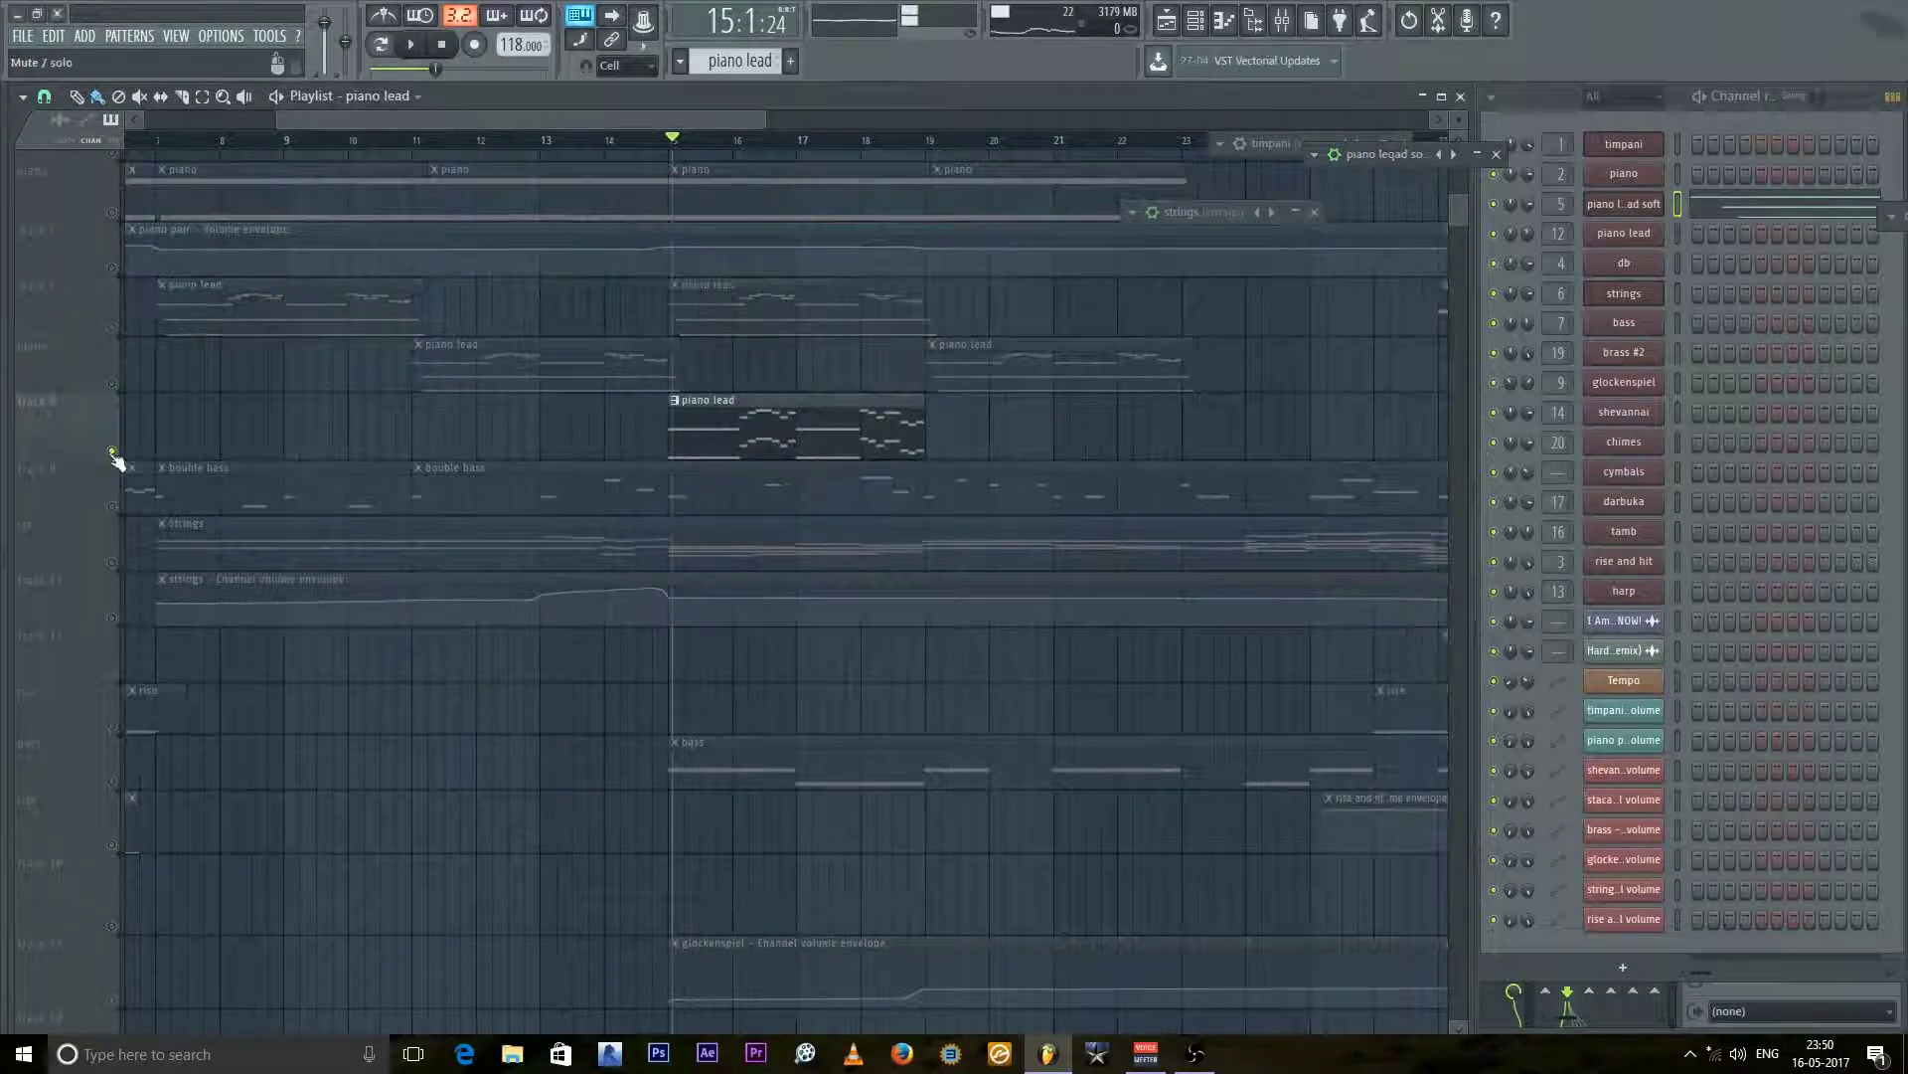
scroll(574, 524, down, 4)
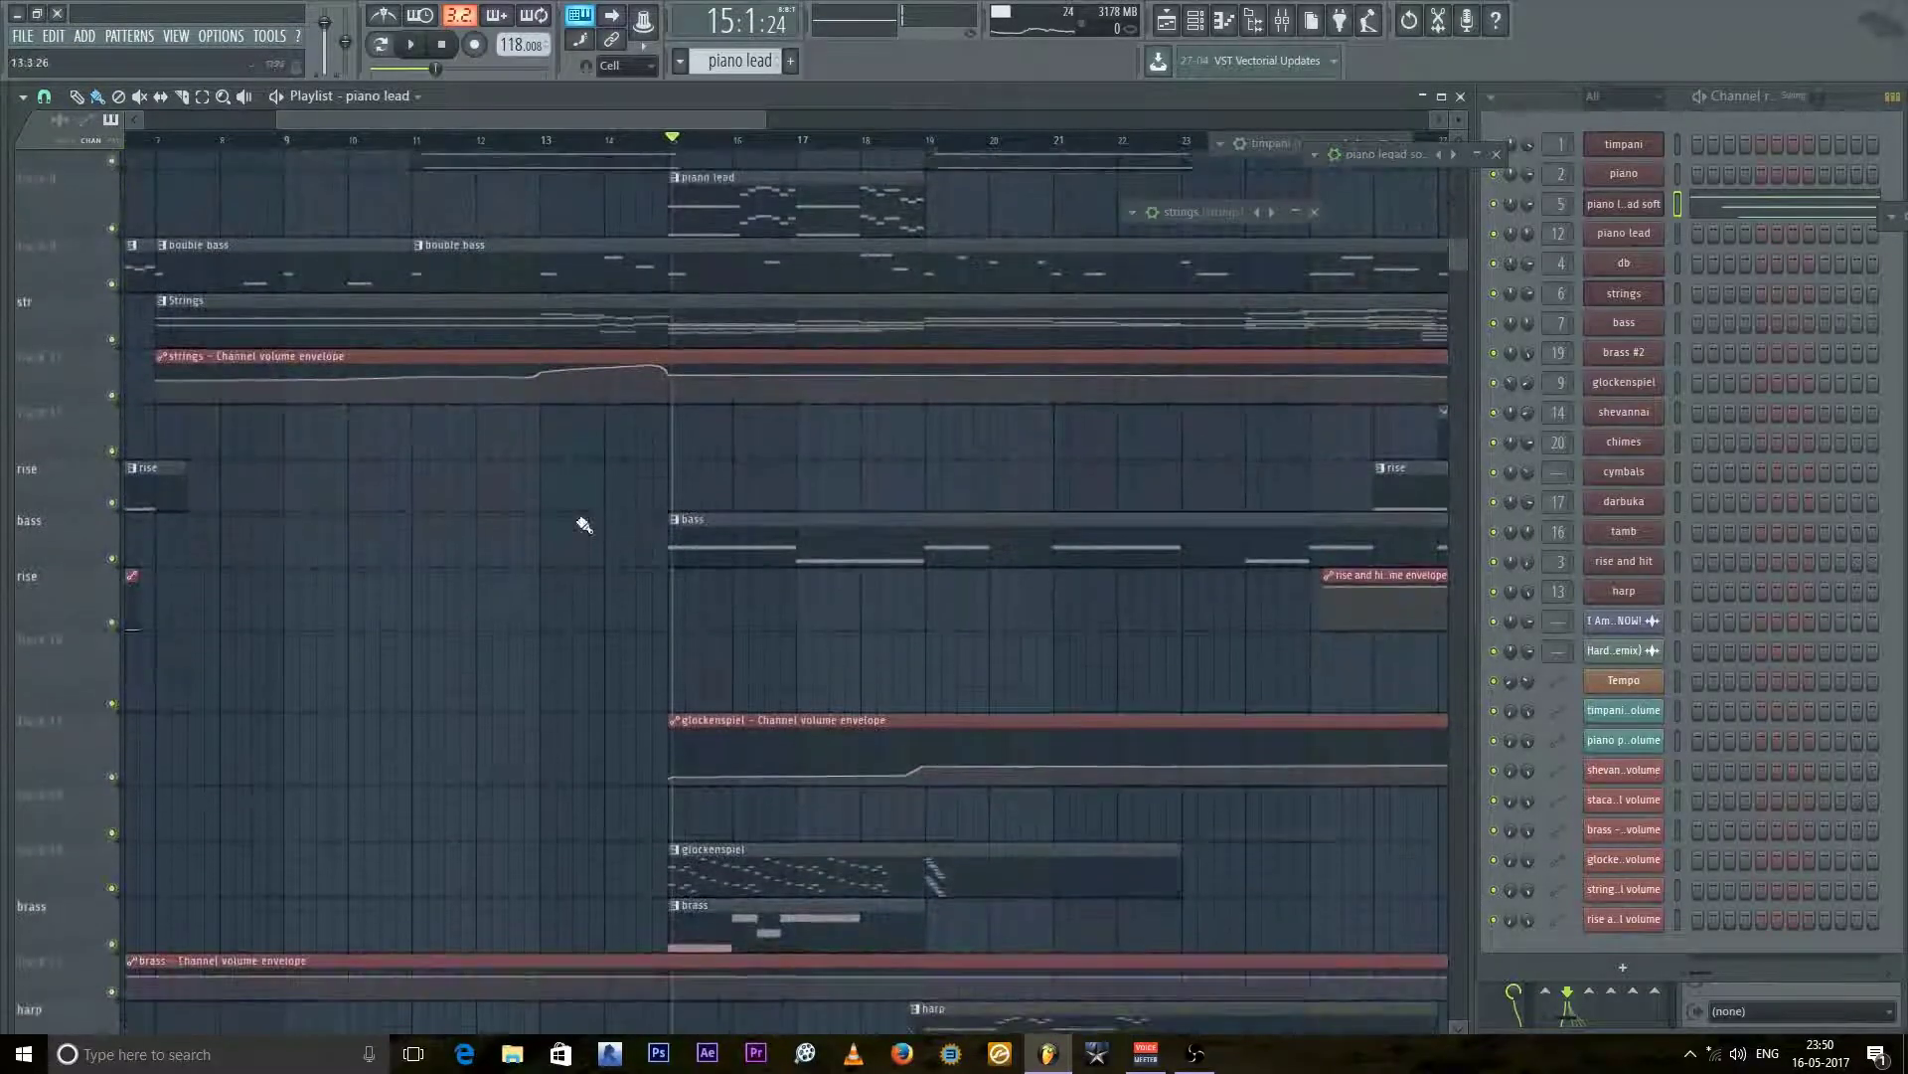
scroll(673, 516, down, 4)
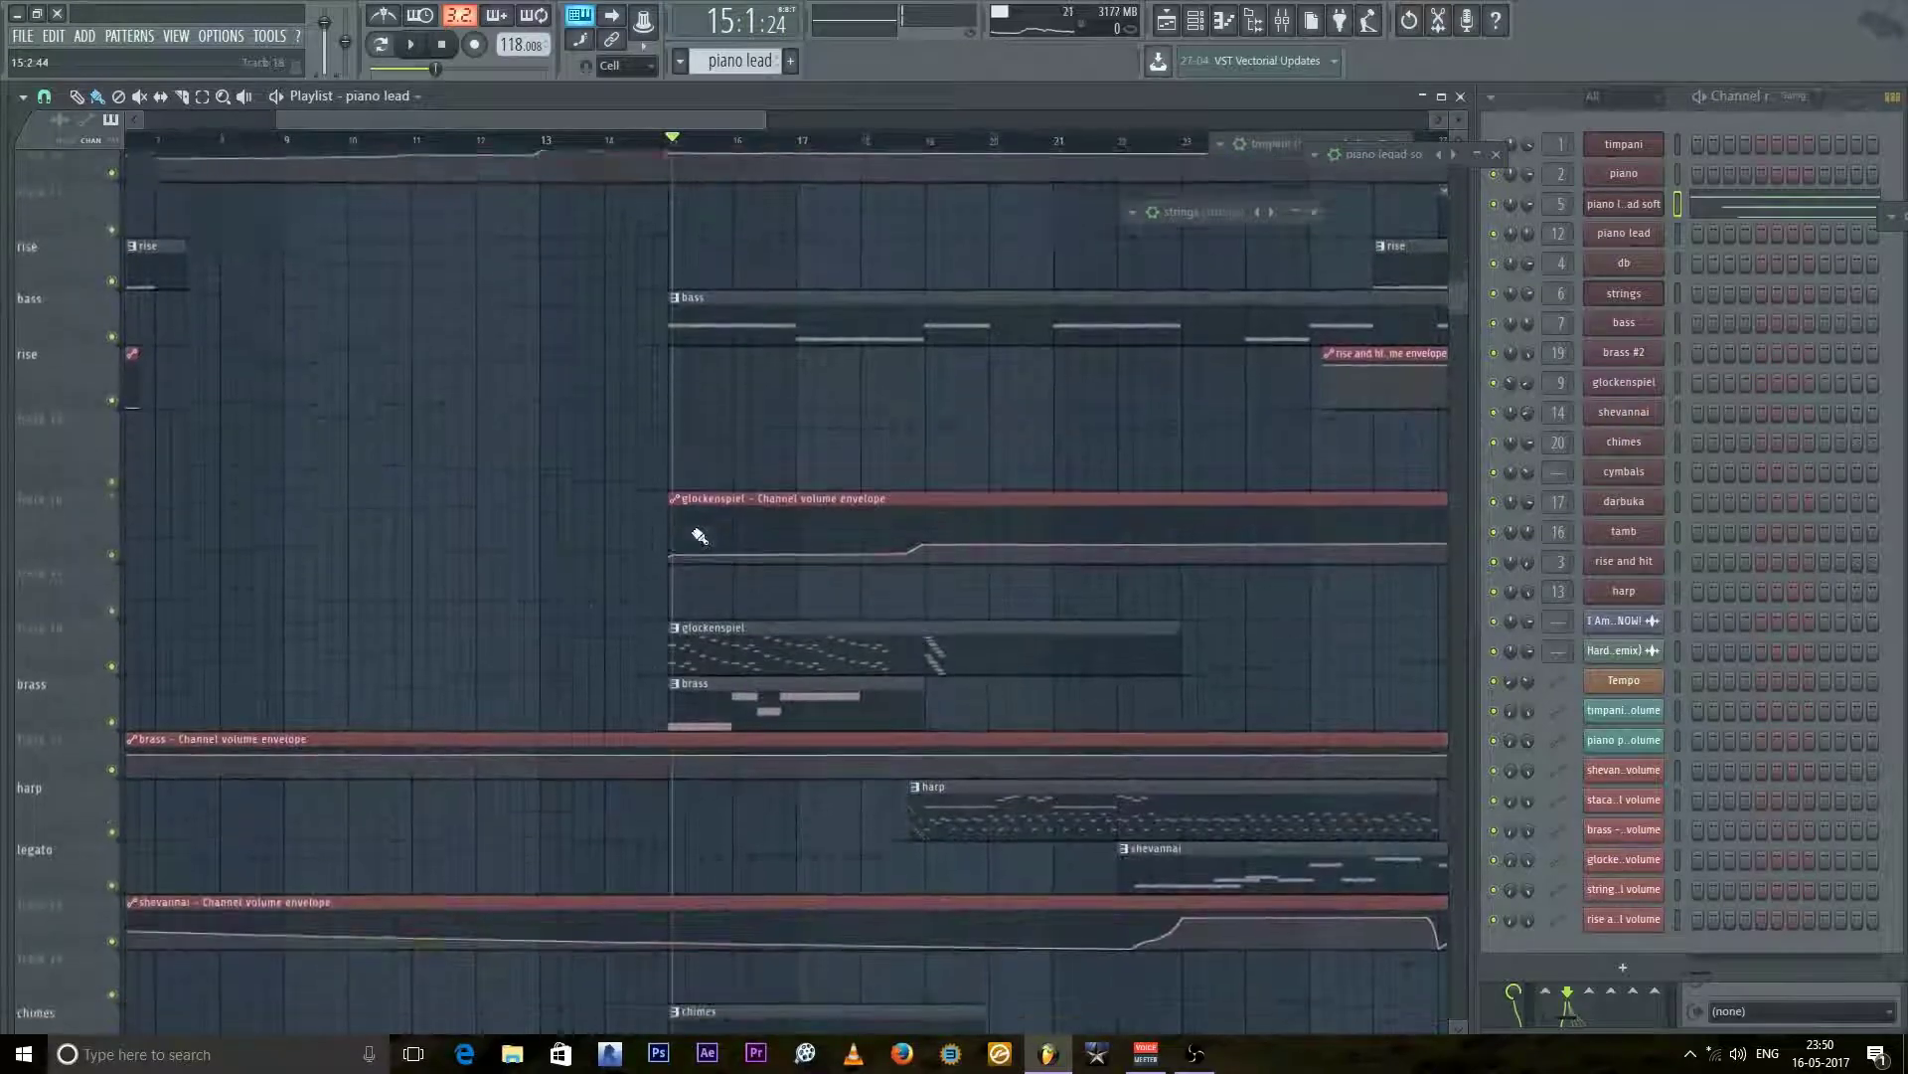
Step: Solo the glockenspiel clip's track and start playback from just before bar 15
right_click(112, 666)
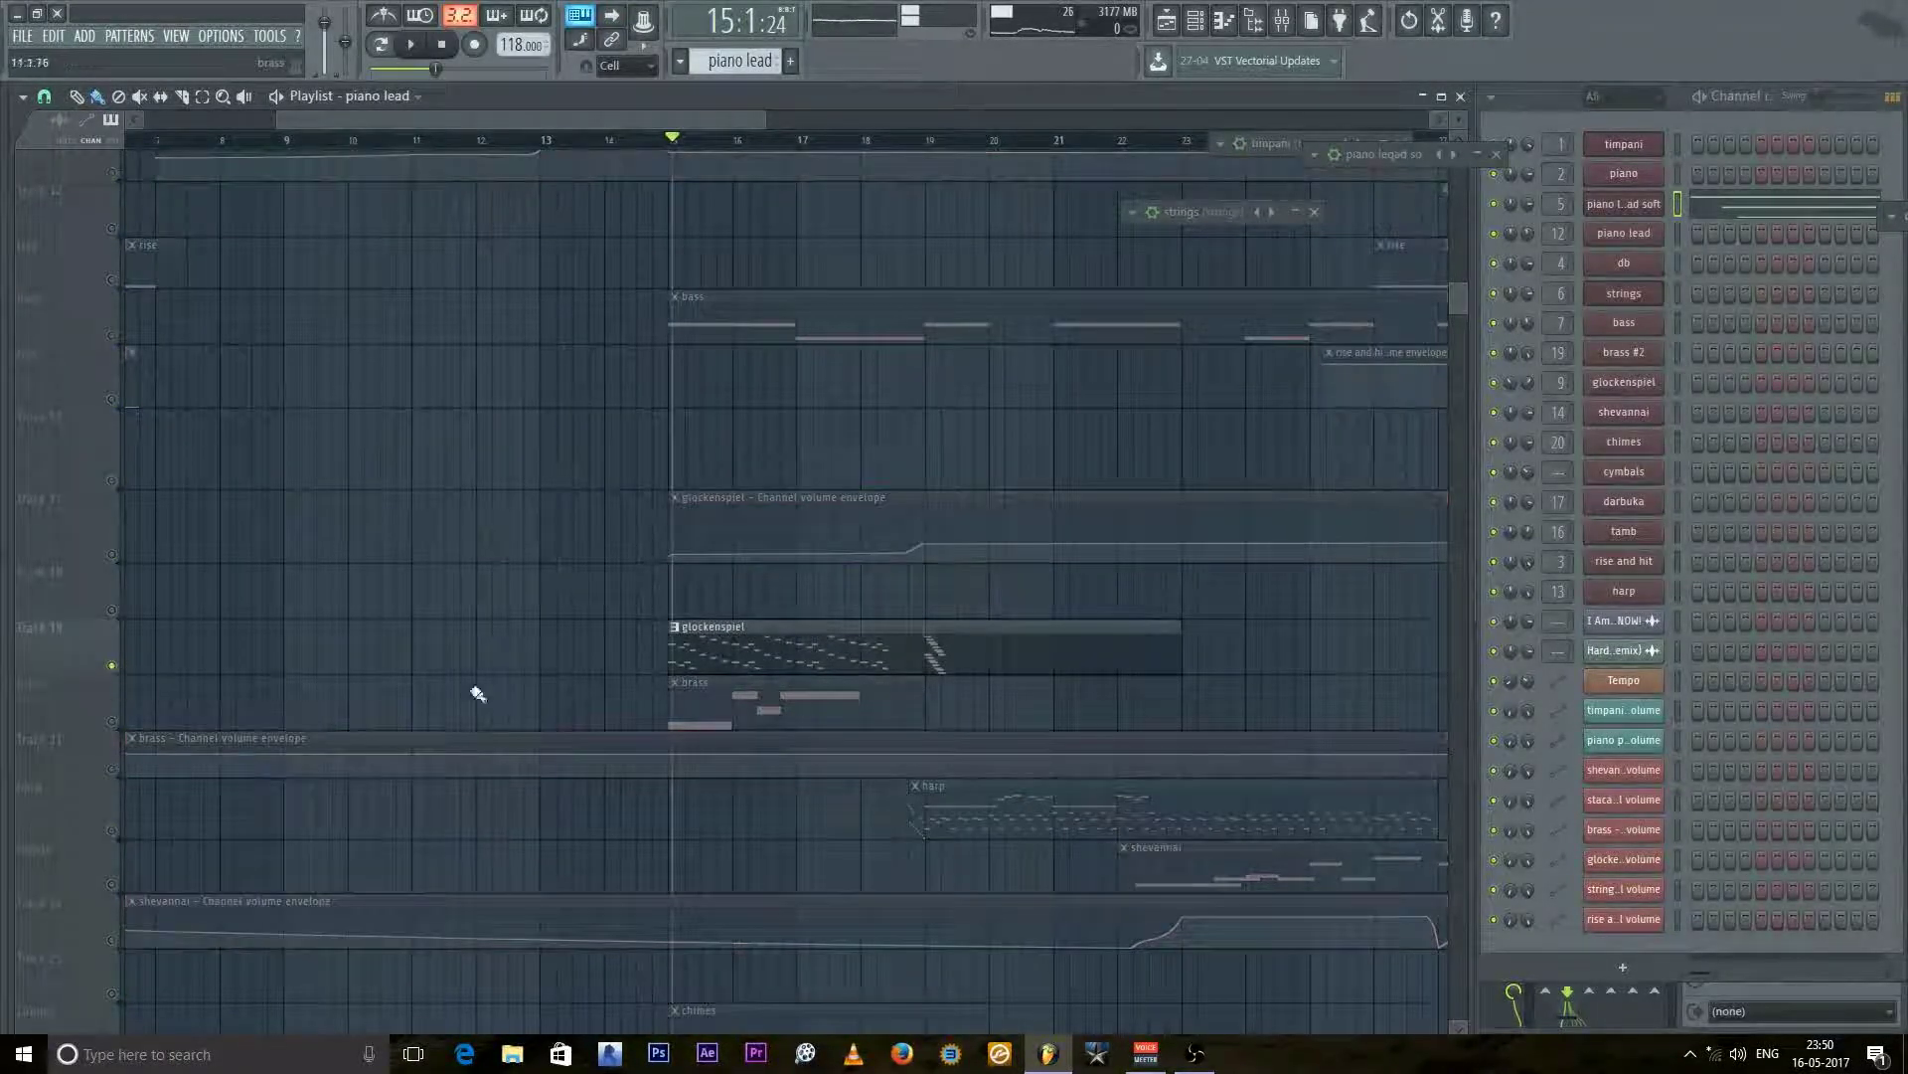
key(space)
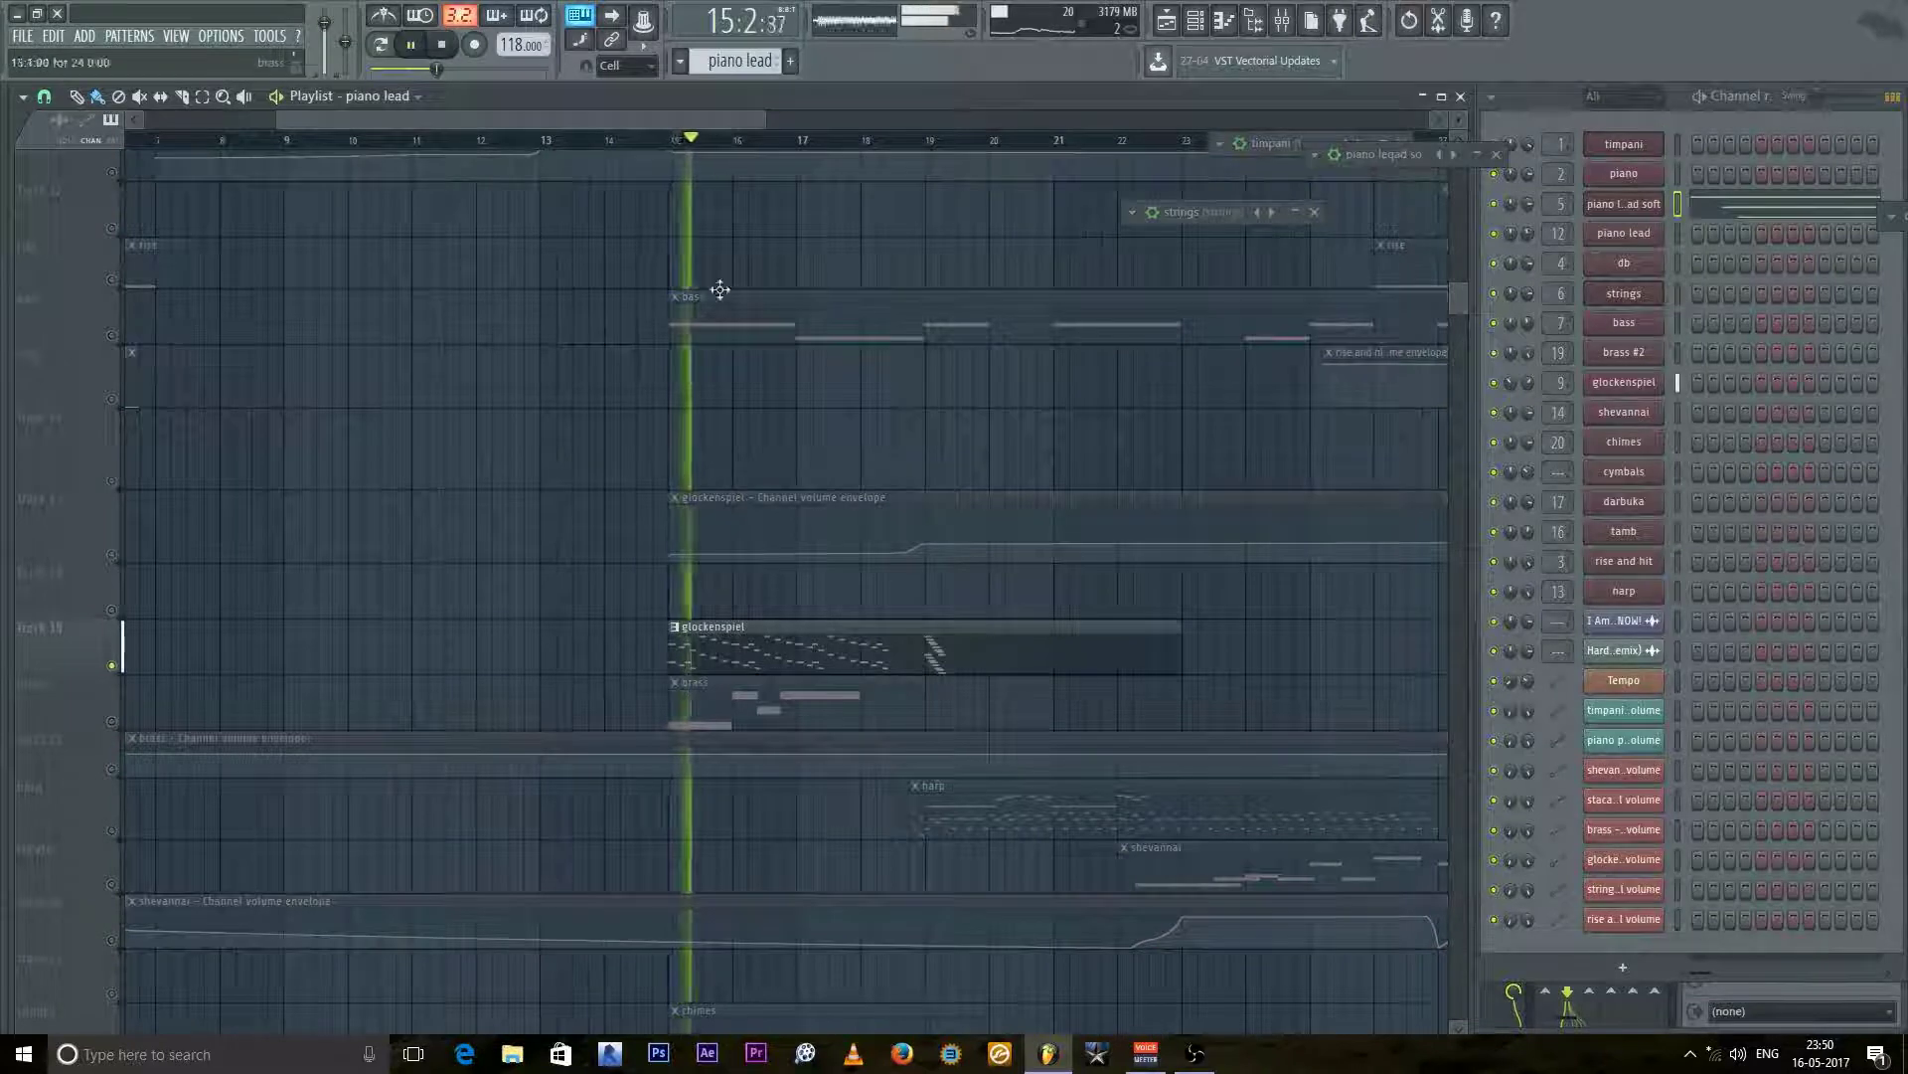
click(664, 142)
key(space)
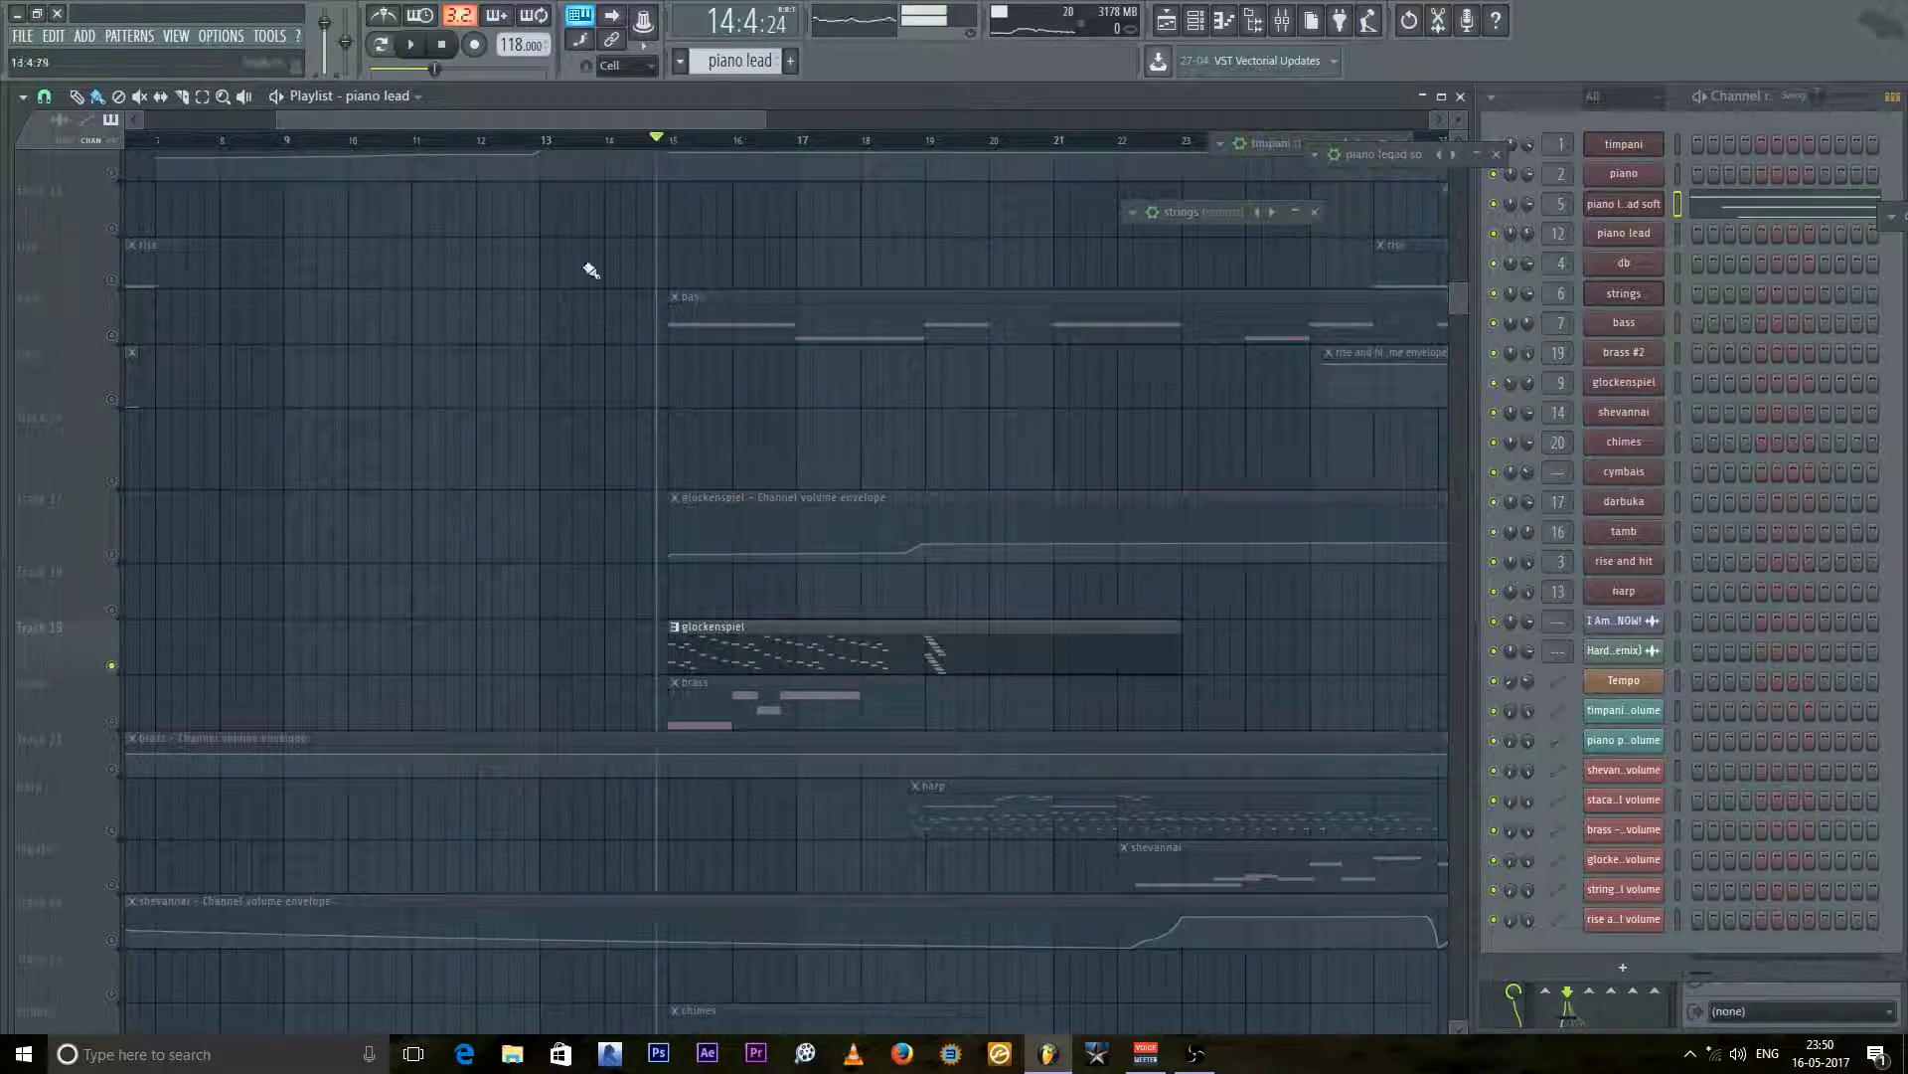
key(space)
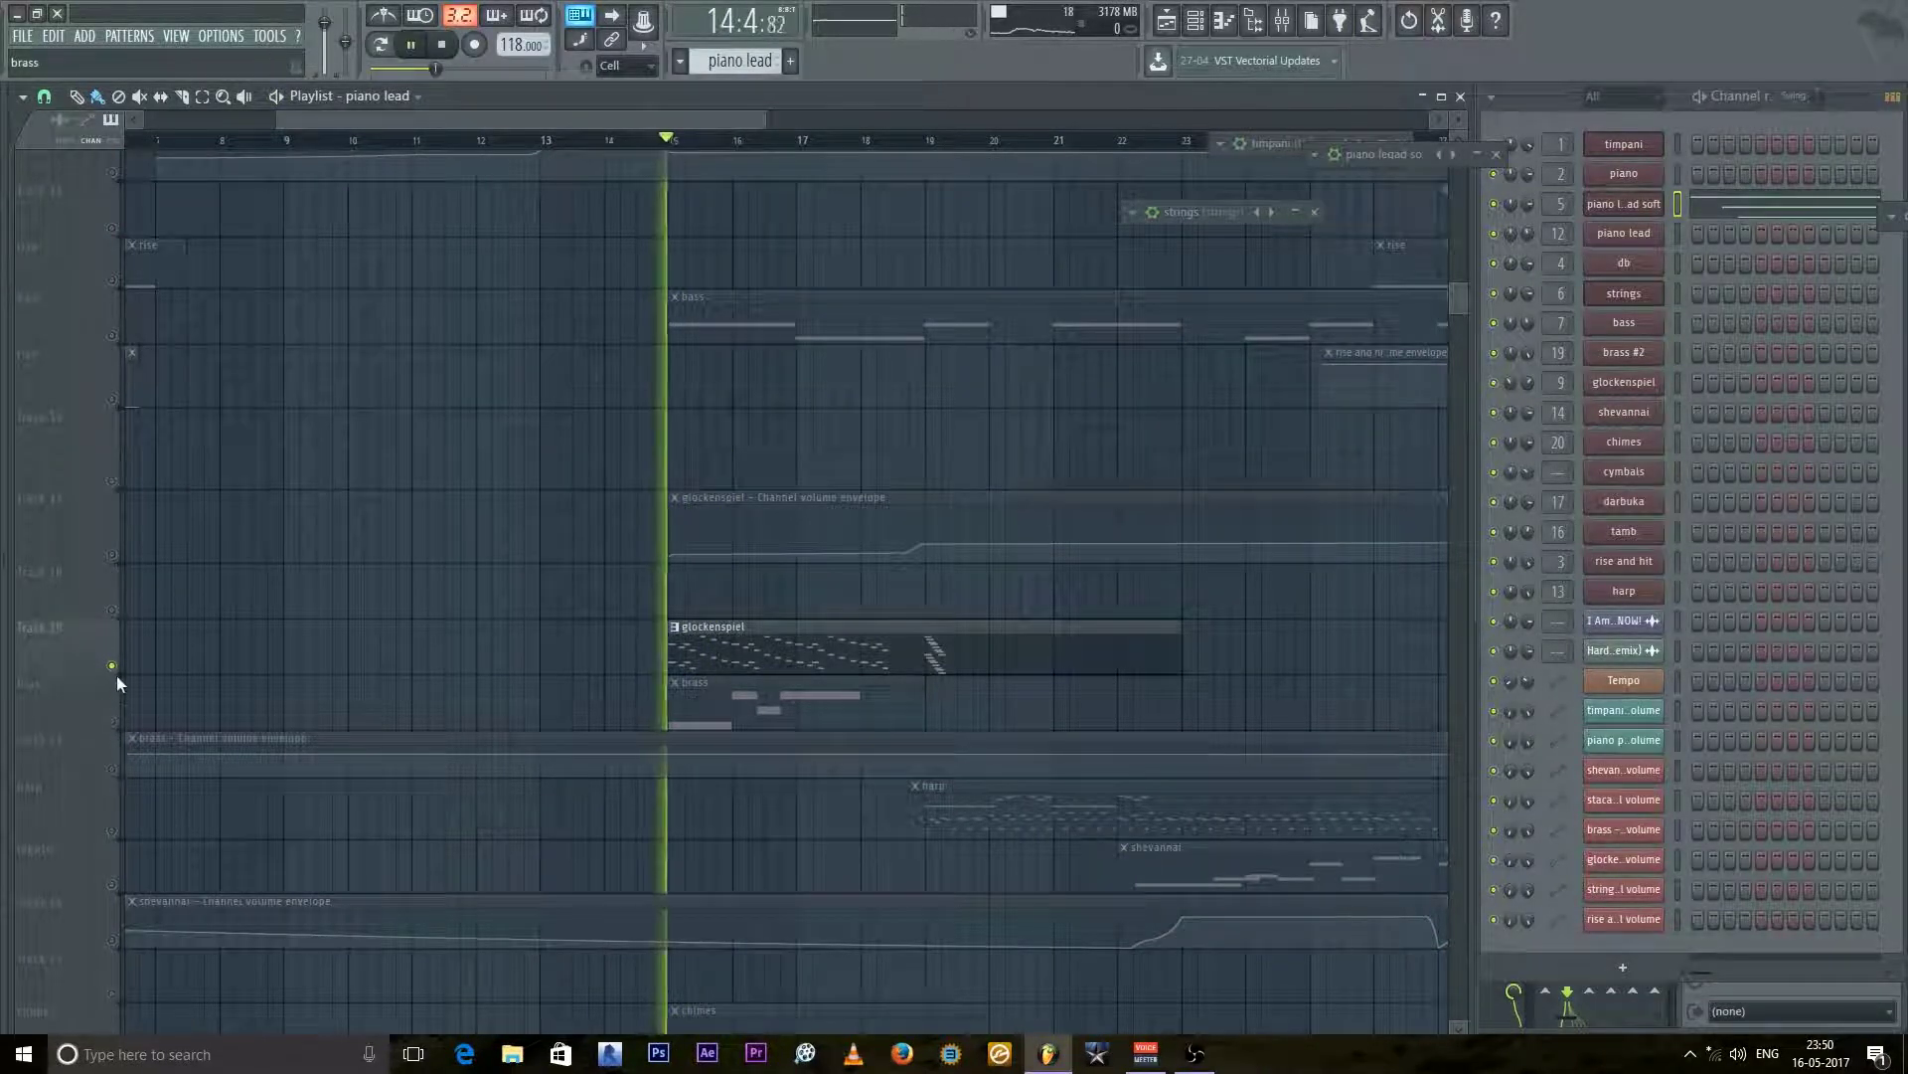
Step: Unsolo the glockenspiel track and play the full mix from just before bar 15
key(space)
right_click(113, 668)
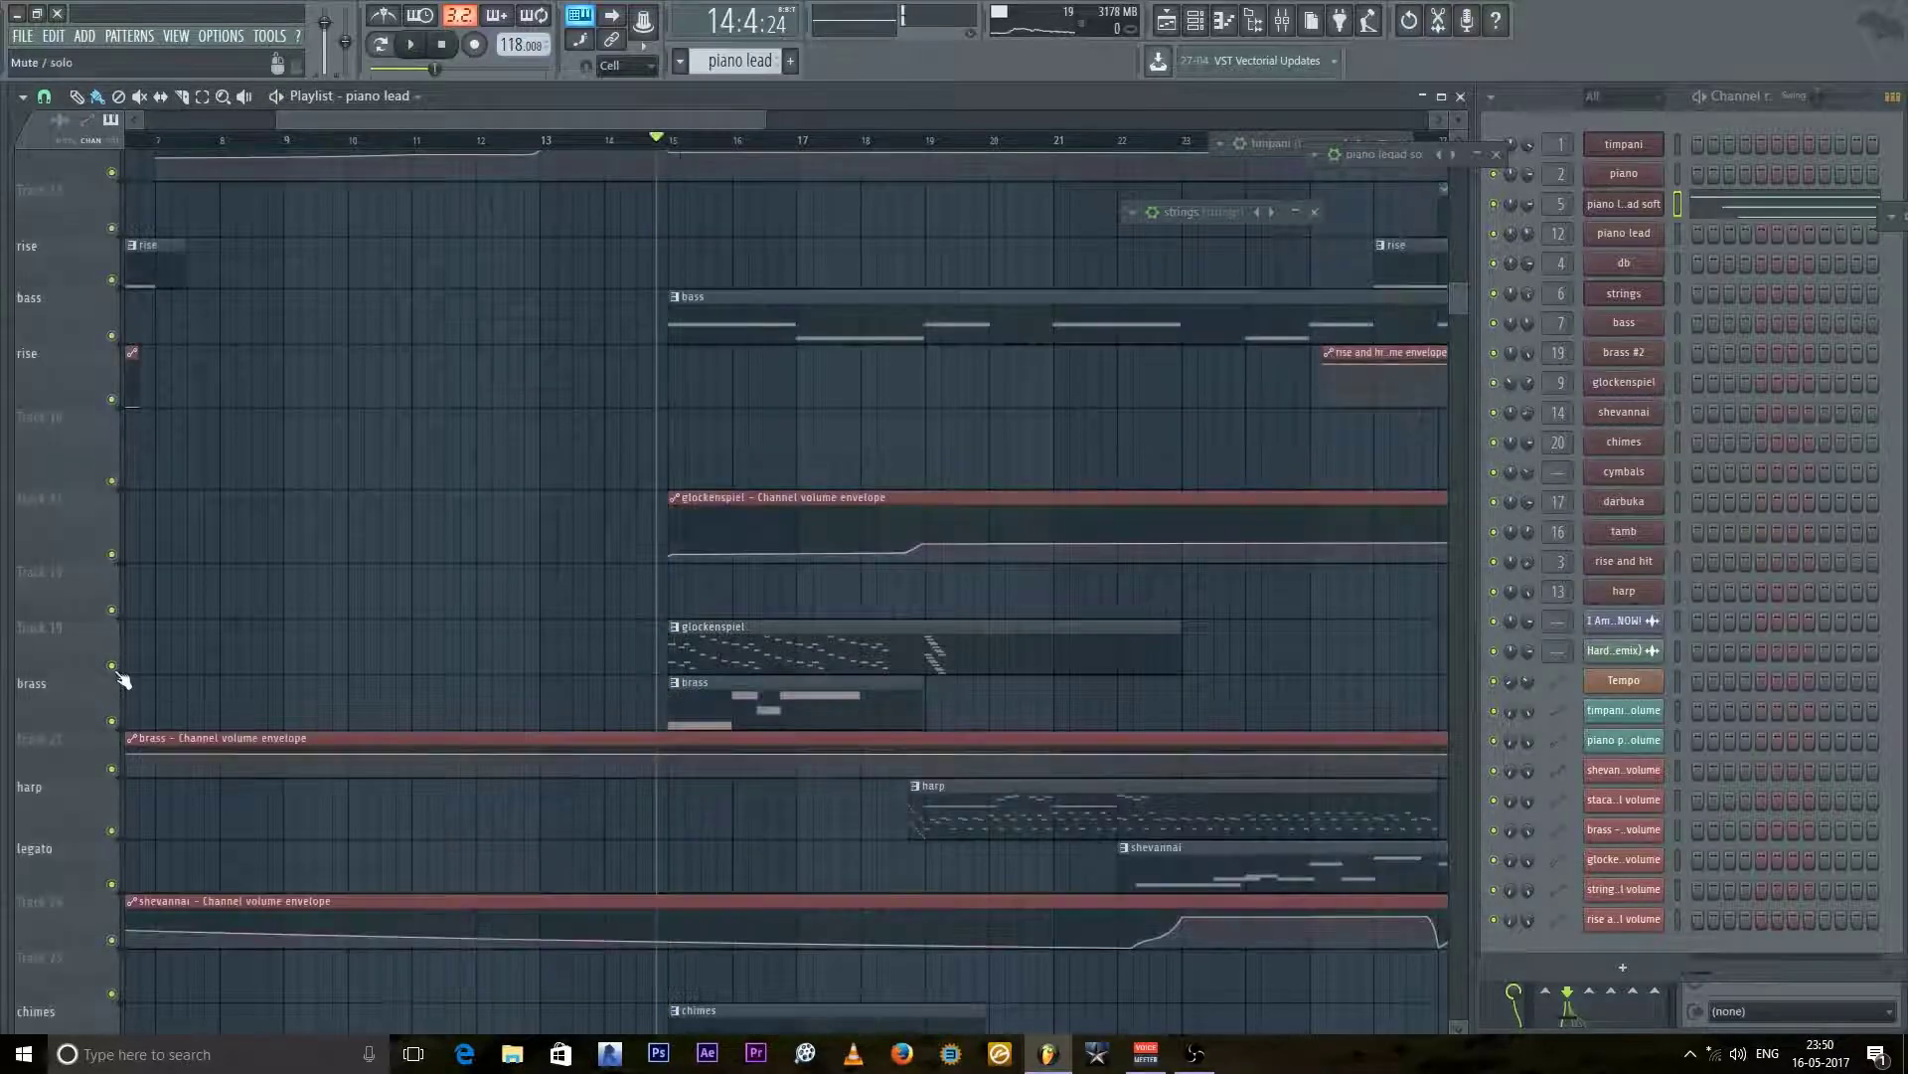
key(space)
key(space)
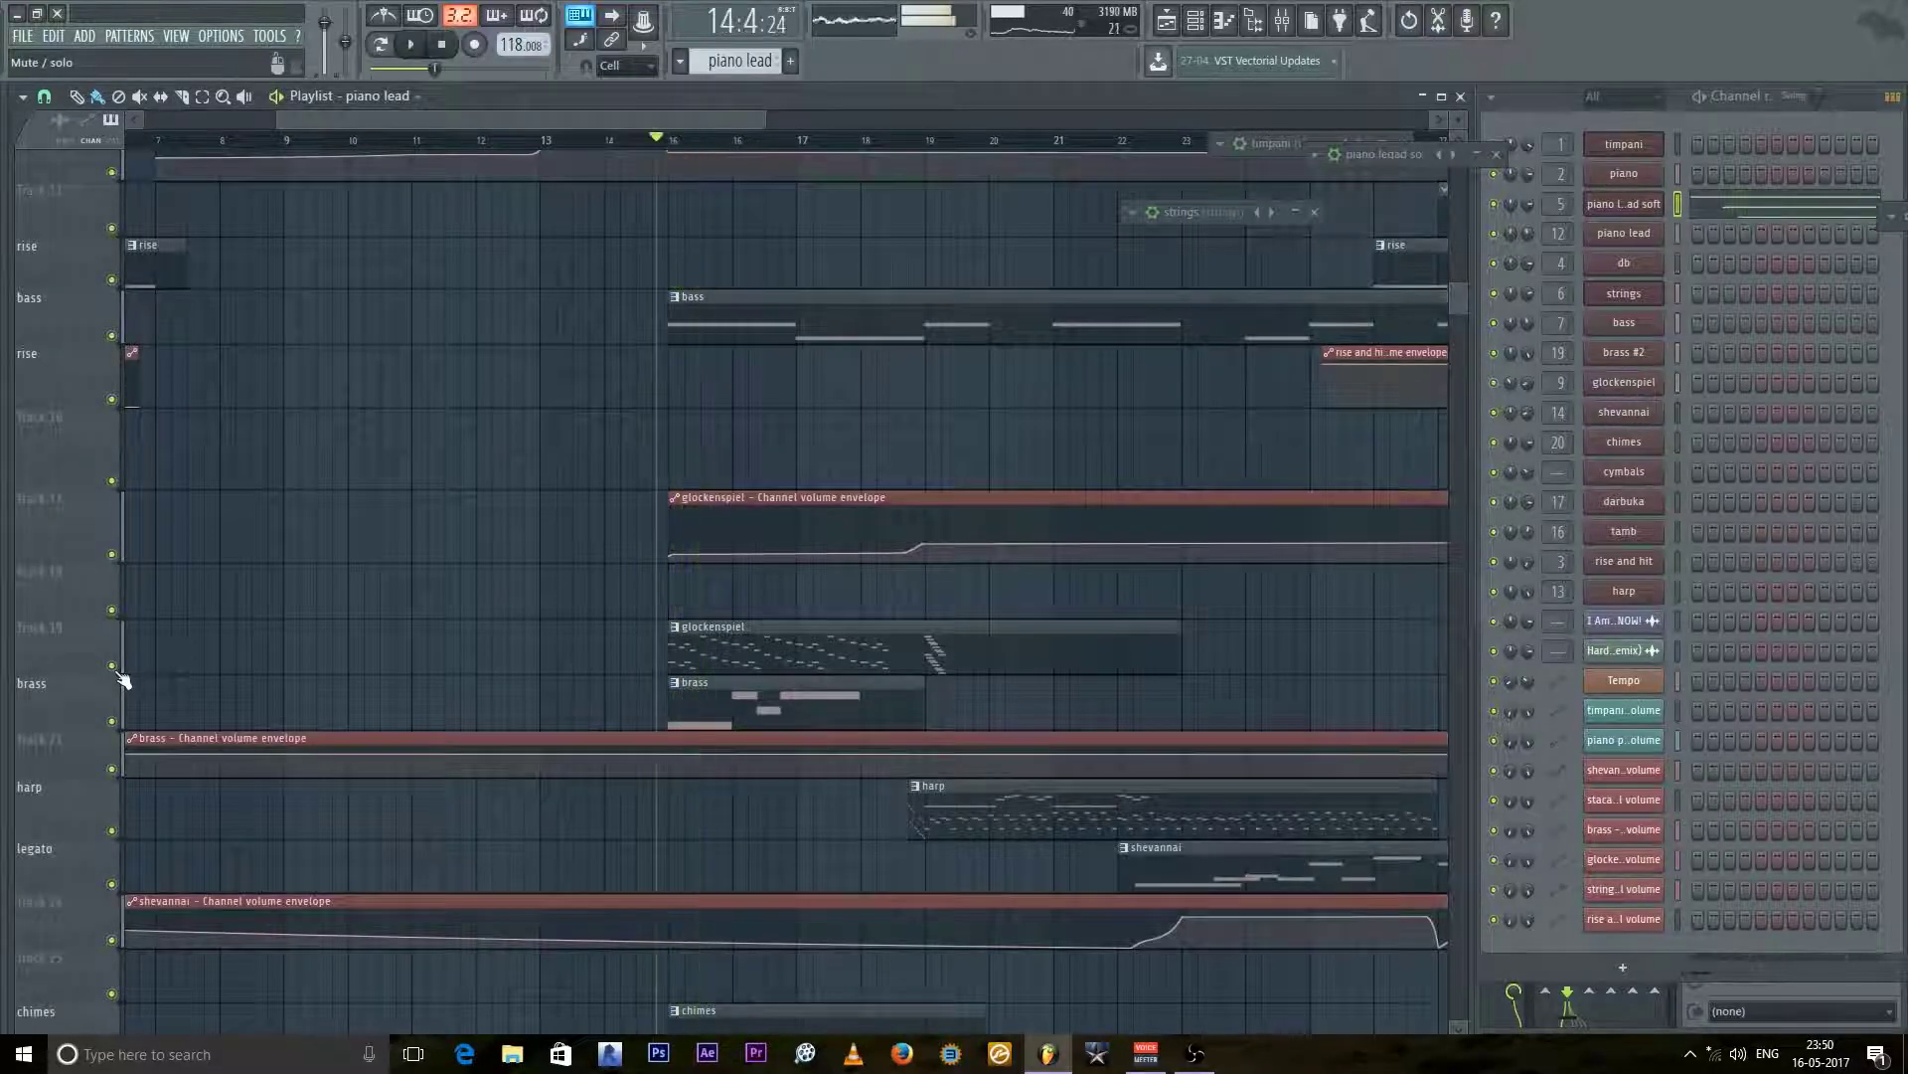
key(space)
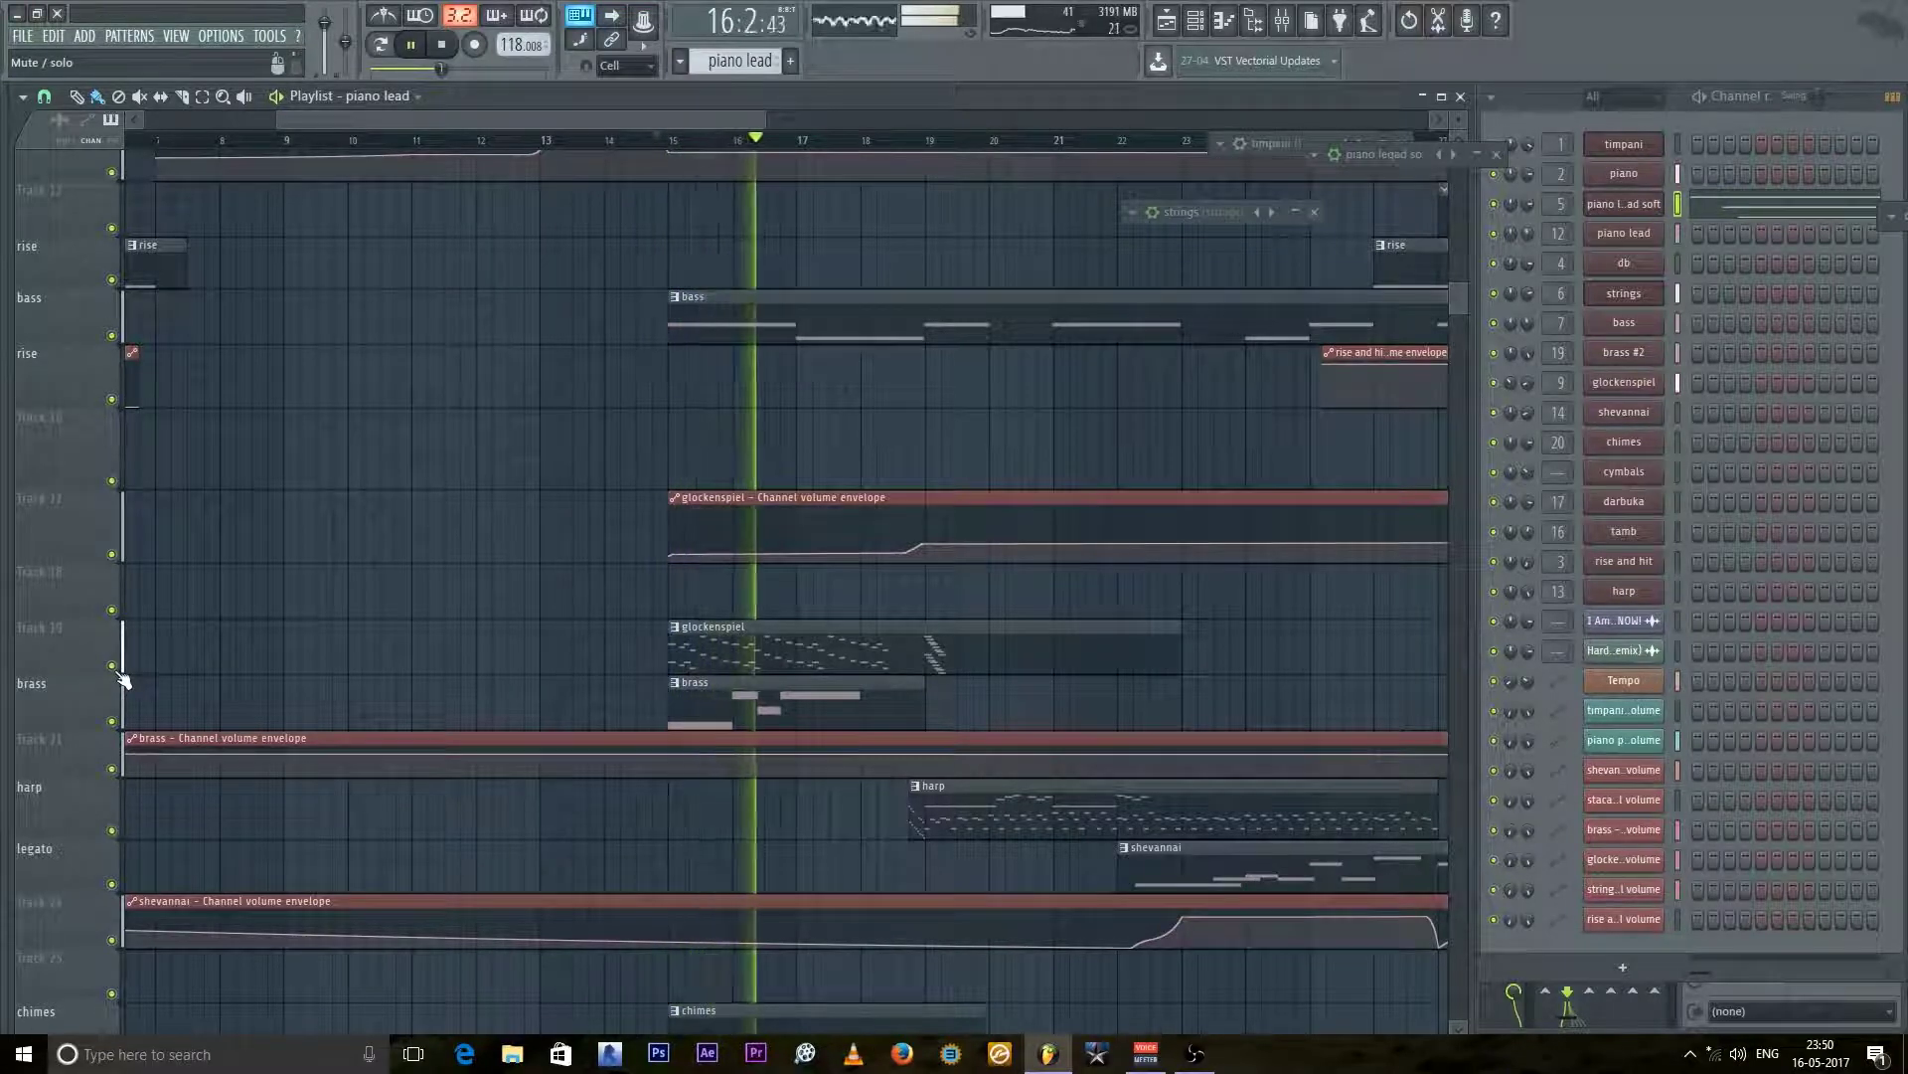
Step: Solo the glockenspiel clip's track again, replay it from just before bar 15, select the clip's pattern and stop playback
right_click(112, 665)
key(space)
key(space)
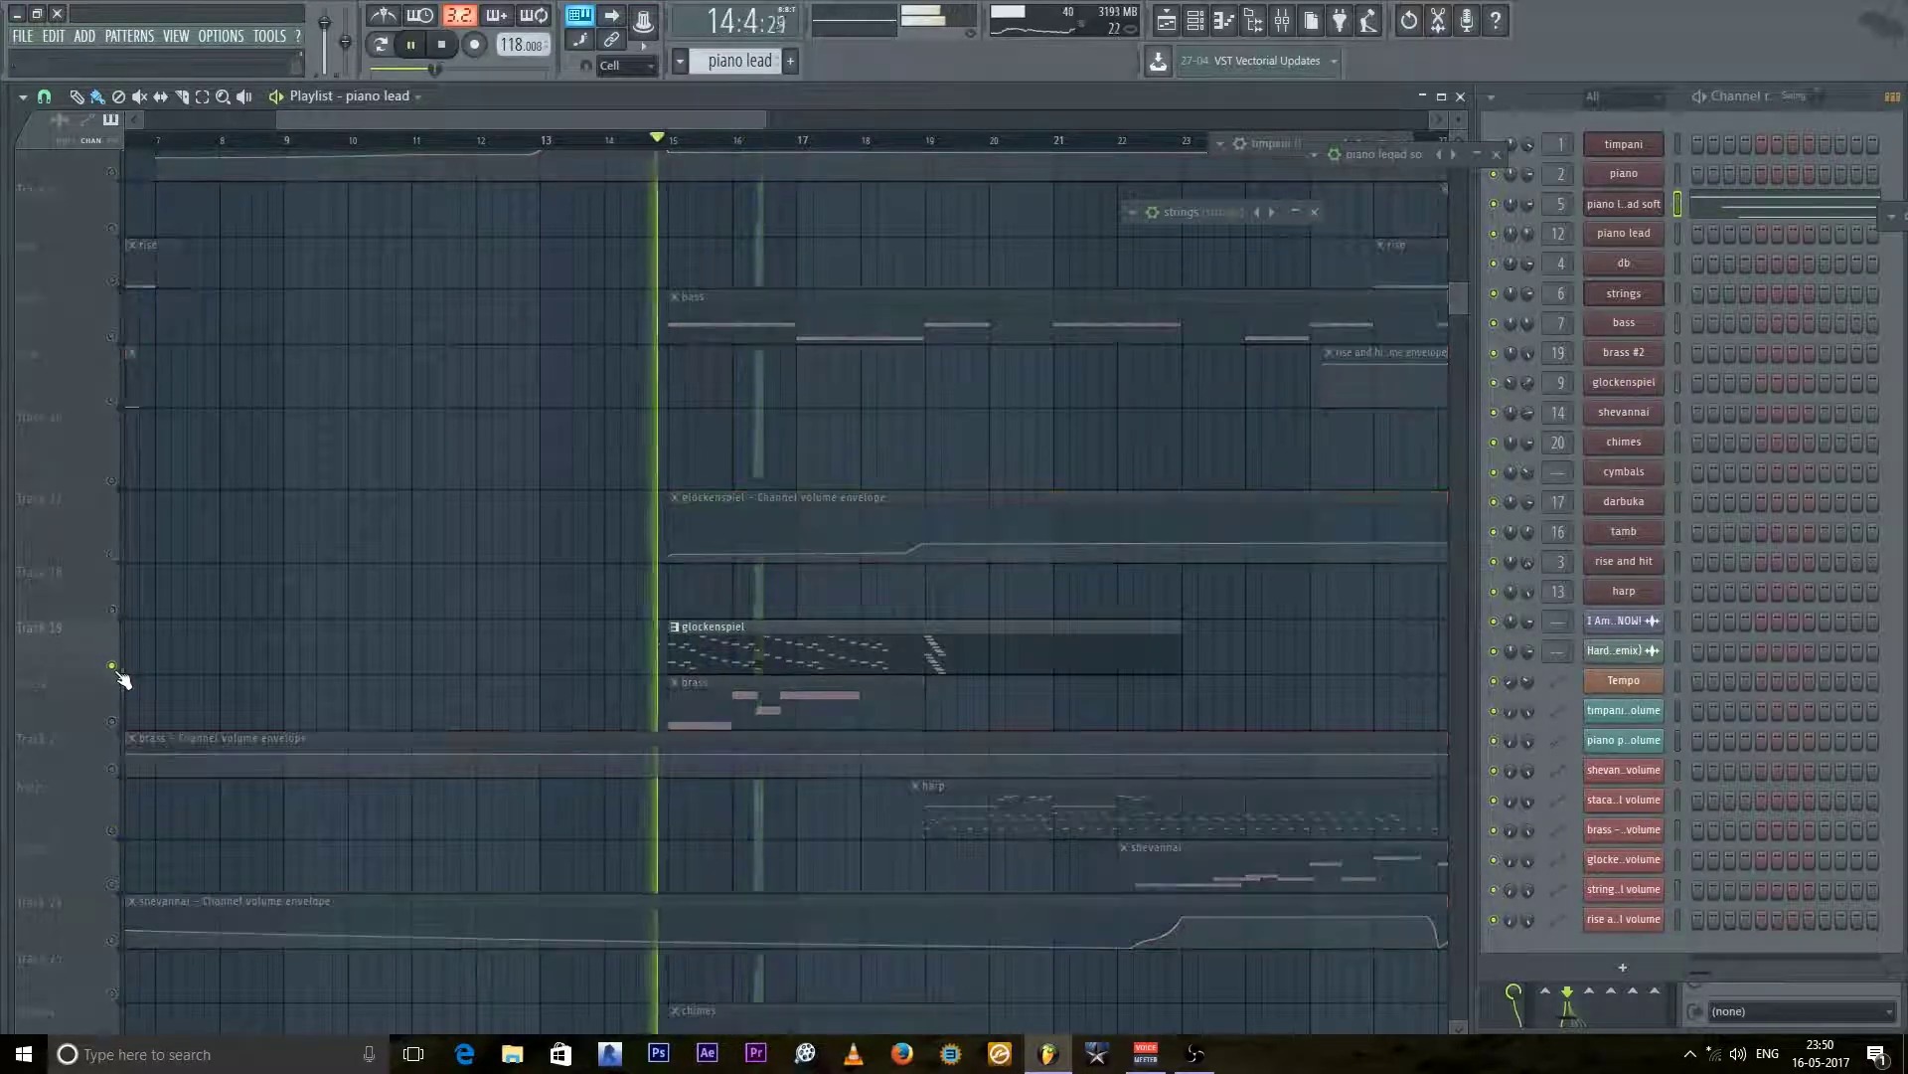
click(682, 647)
key(space)
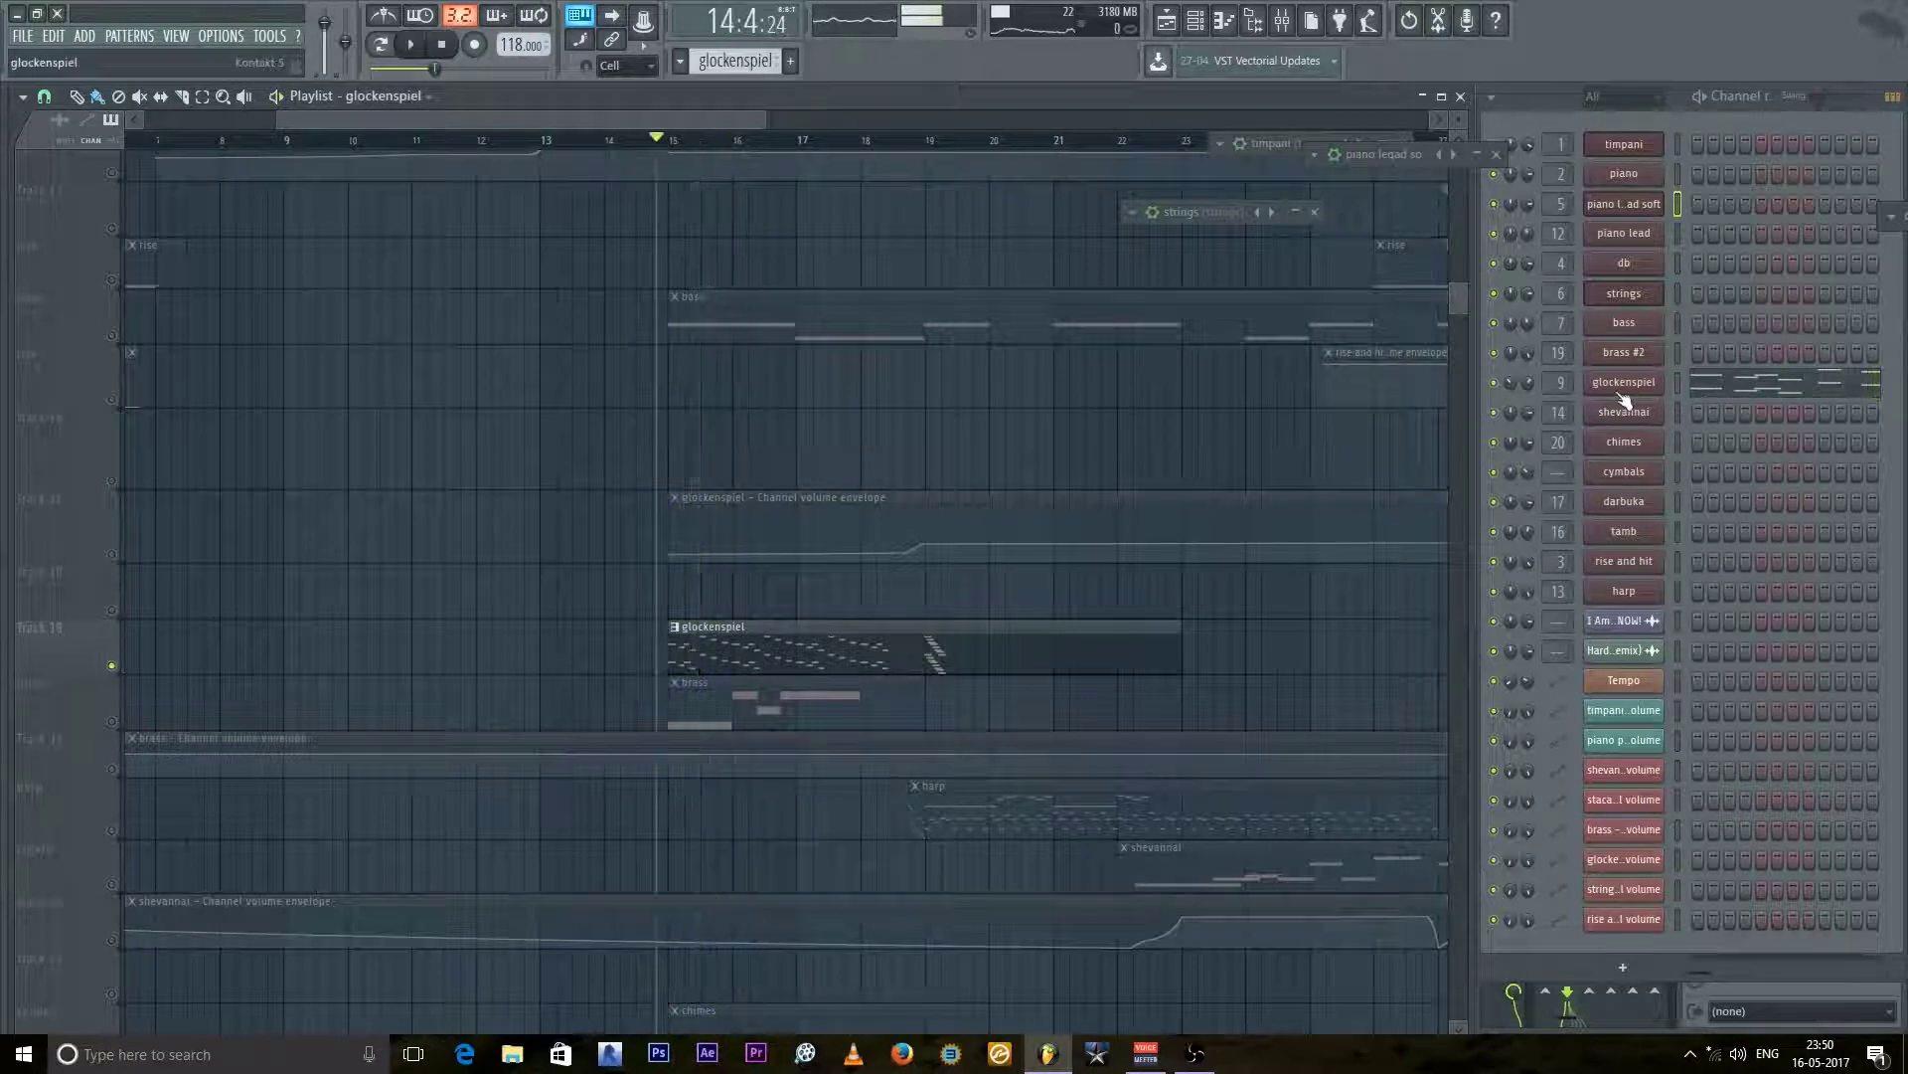
Step: Open the glockenspiel channel's Kontakt instrument, restore its window and move it over the playlist
click(1620, 391)
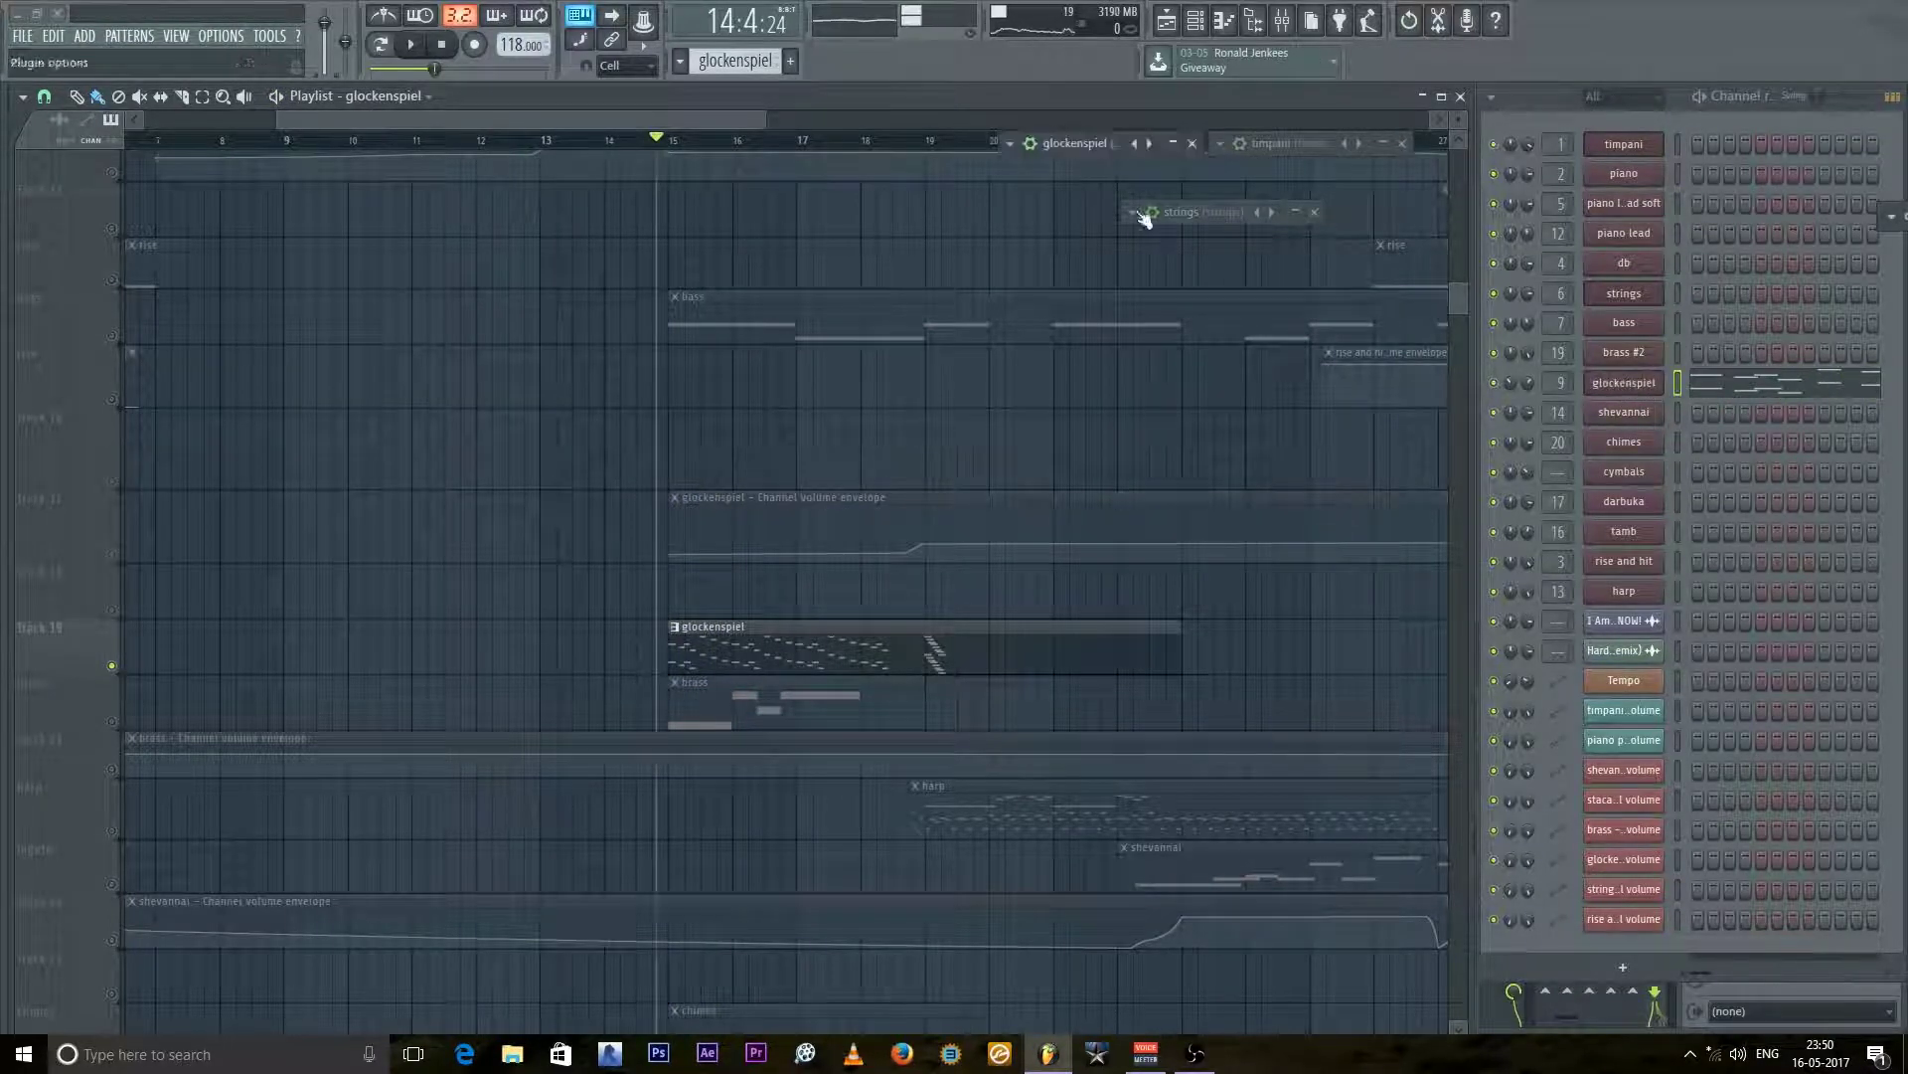
click(1108, 144)
drag(1327, 141, 910, 141)
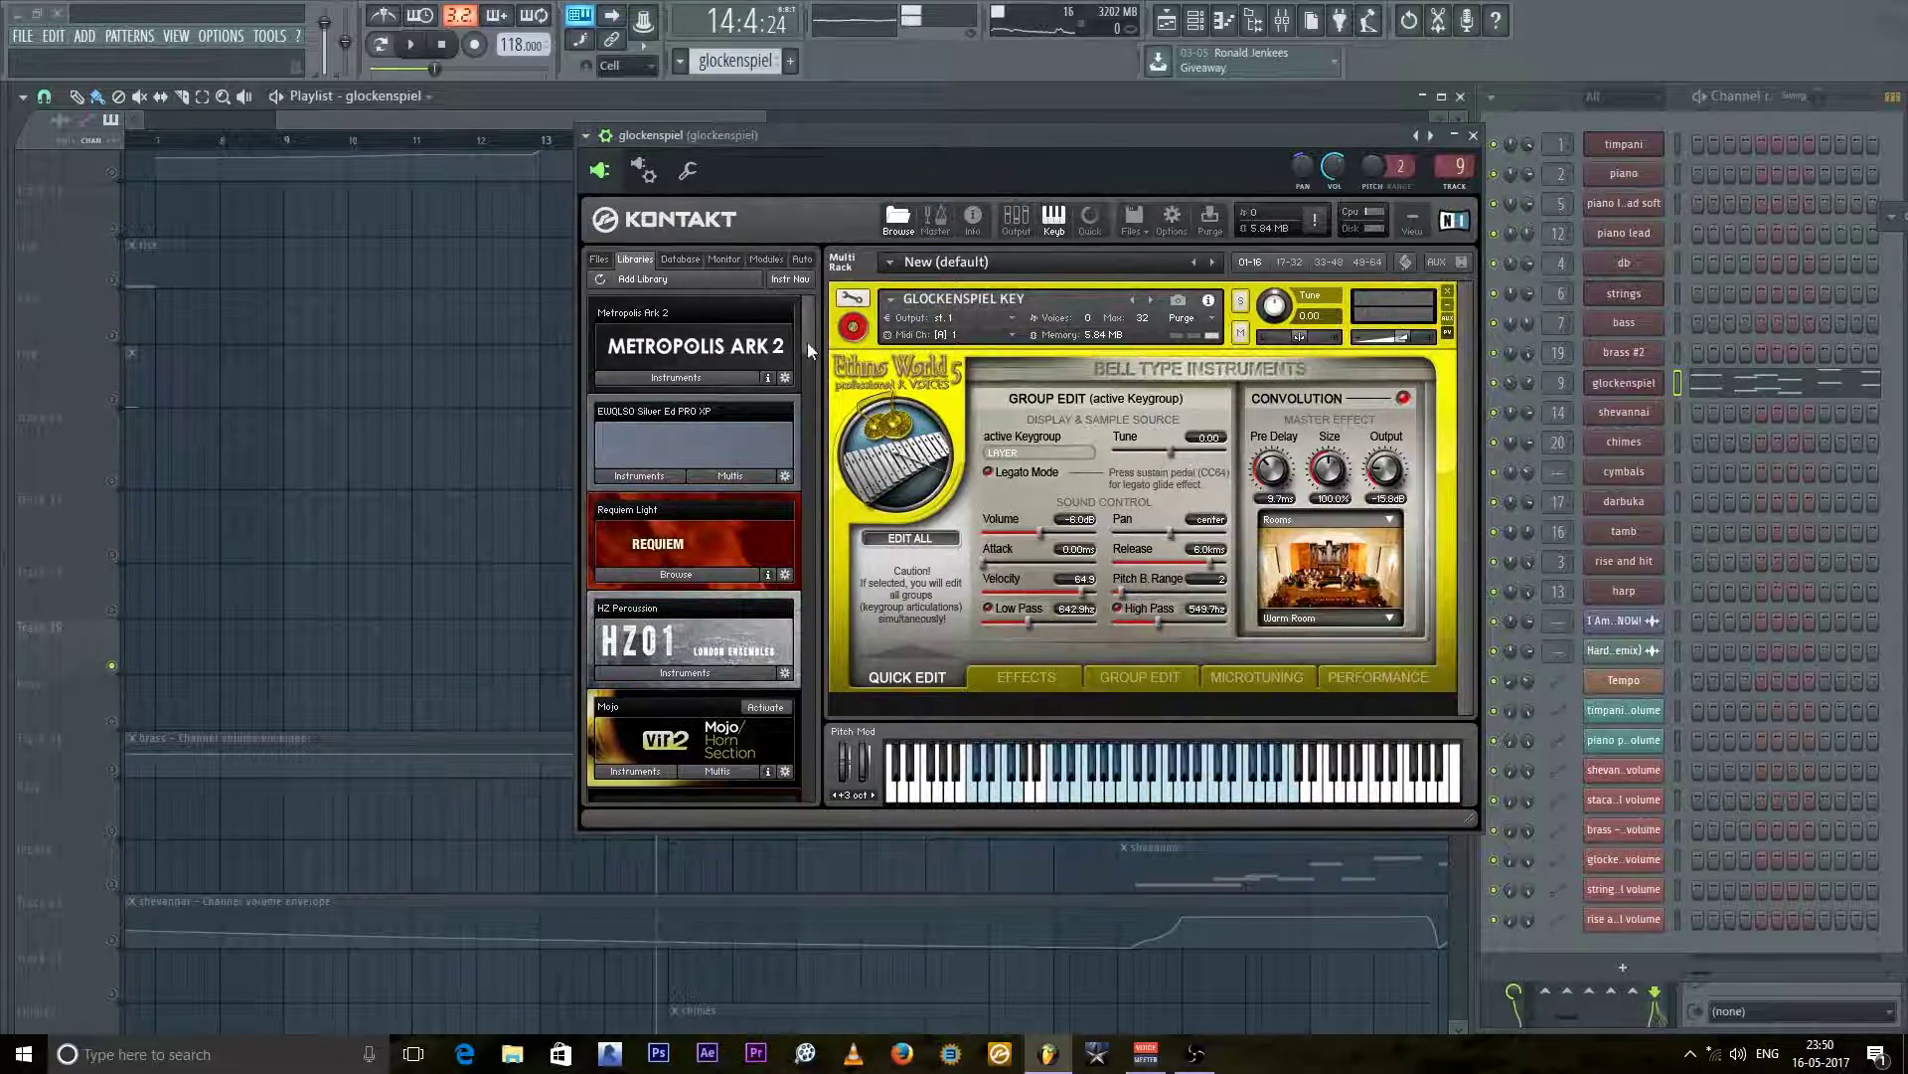
Step: Find the Ethno World 5 Instruments library in Kontakt and list its BELL TYPE INSTRUMENTS folder
scroll(812, 346, down, 15)
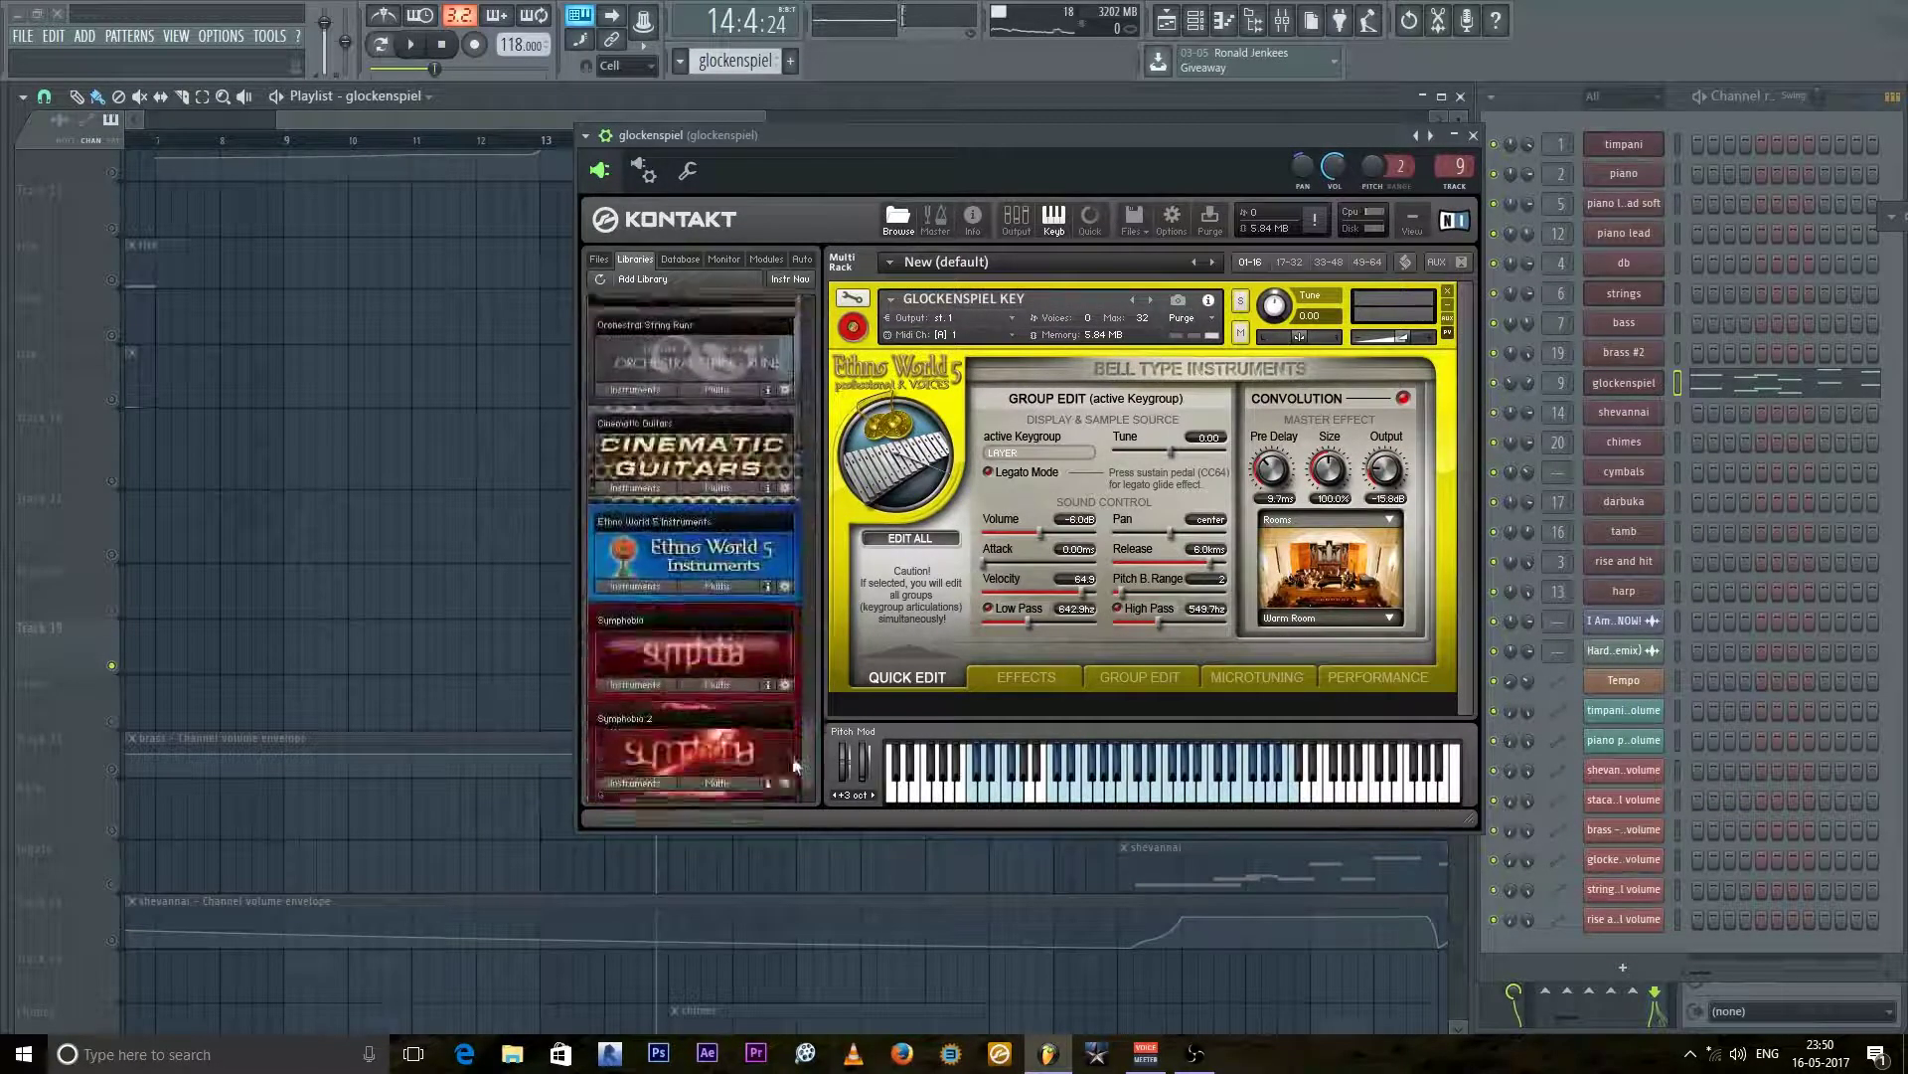
scroll(795, 785, up, 15)
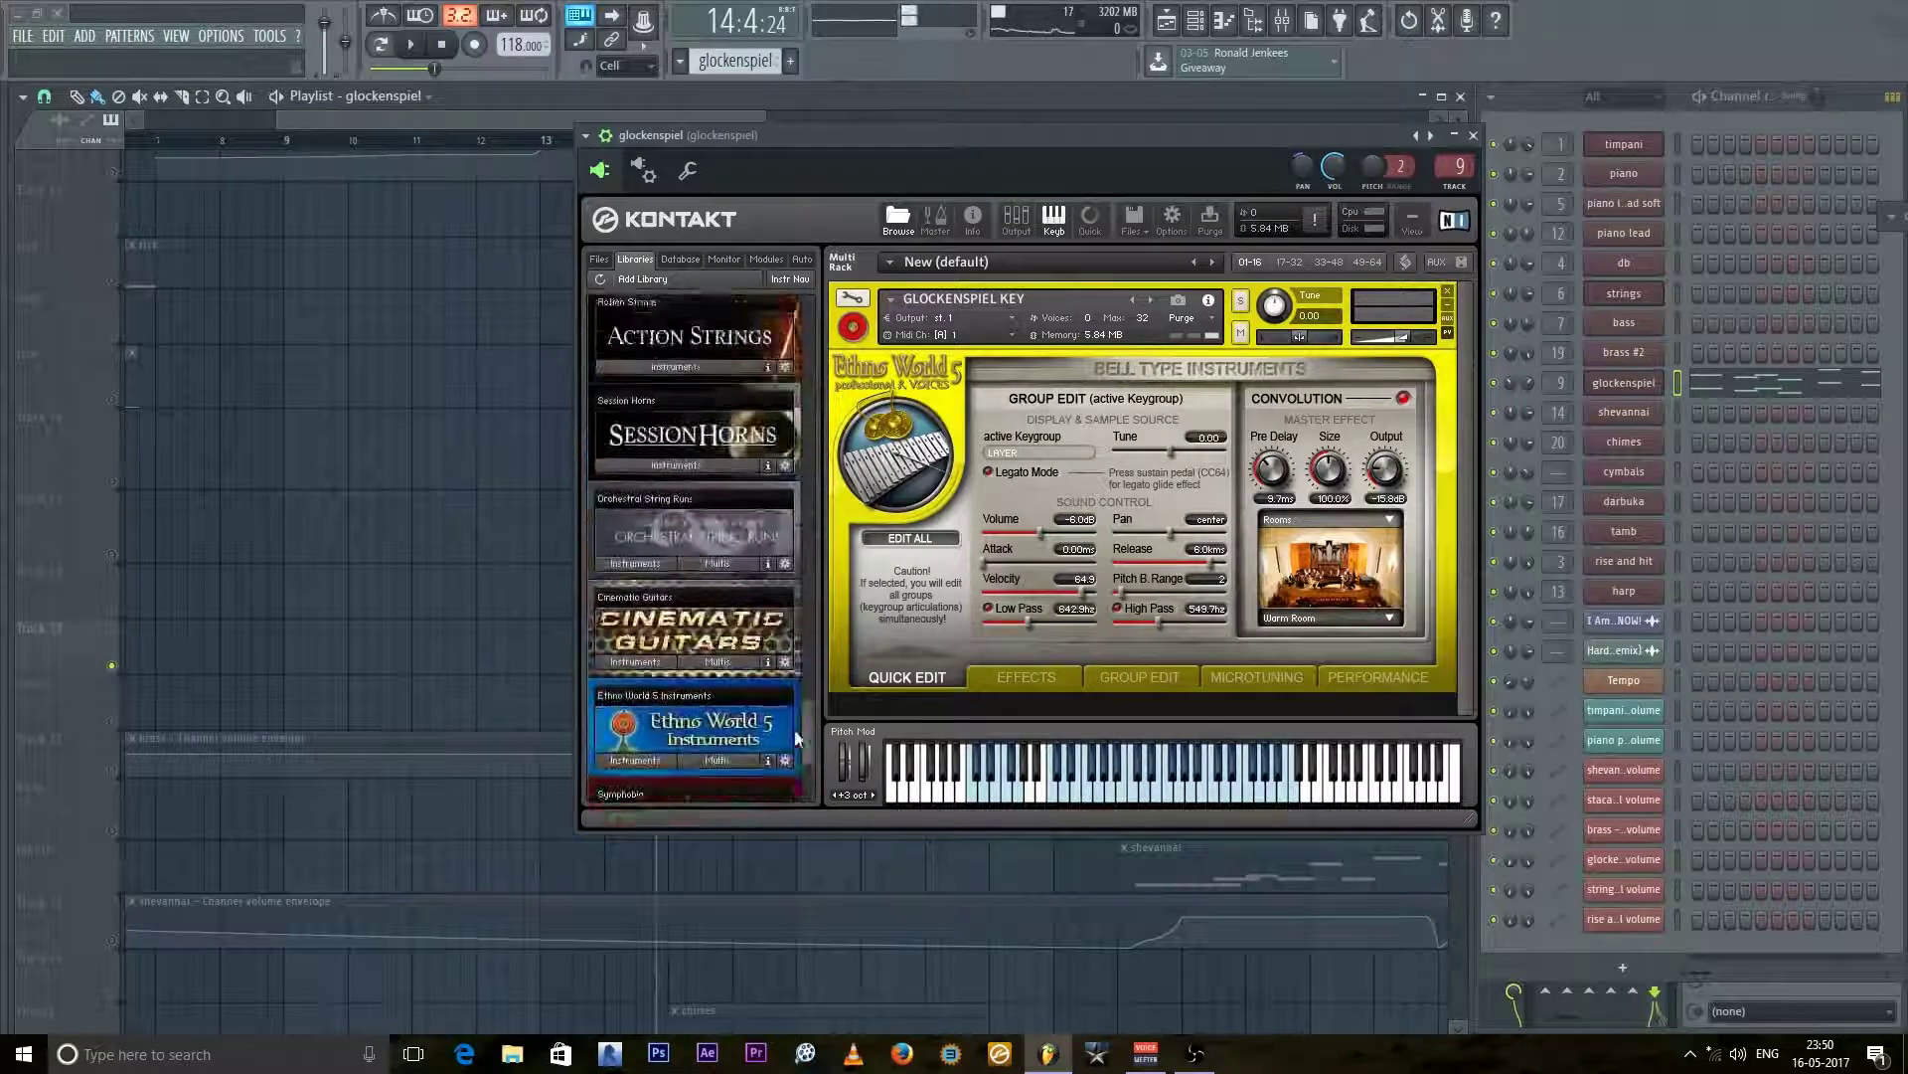
scroll(807, 790, down, 10)
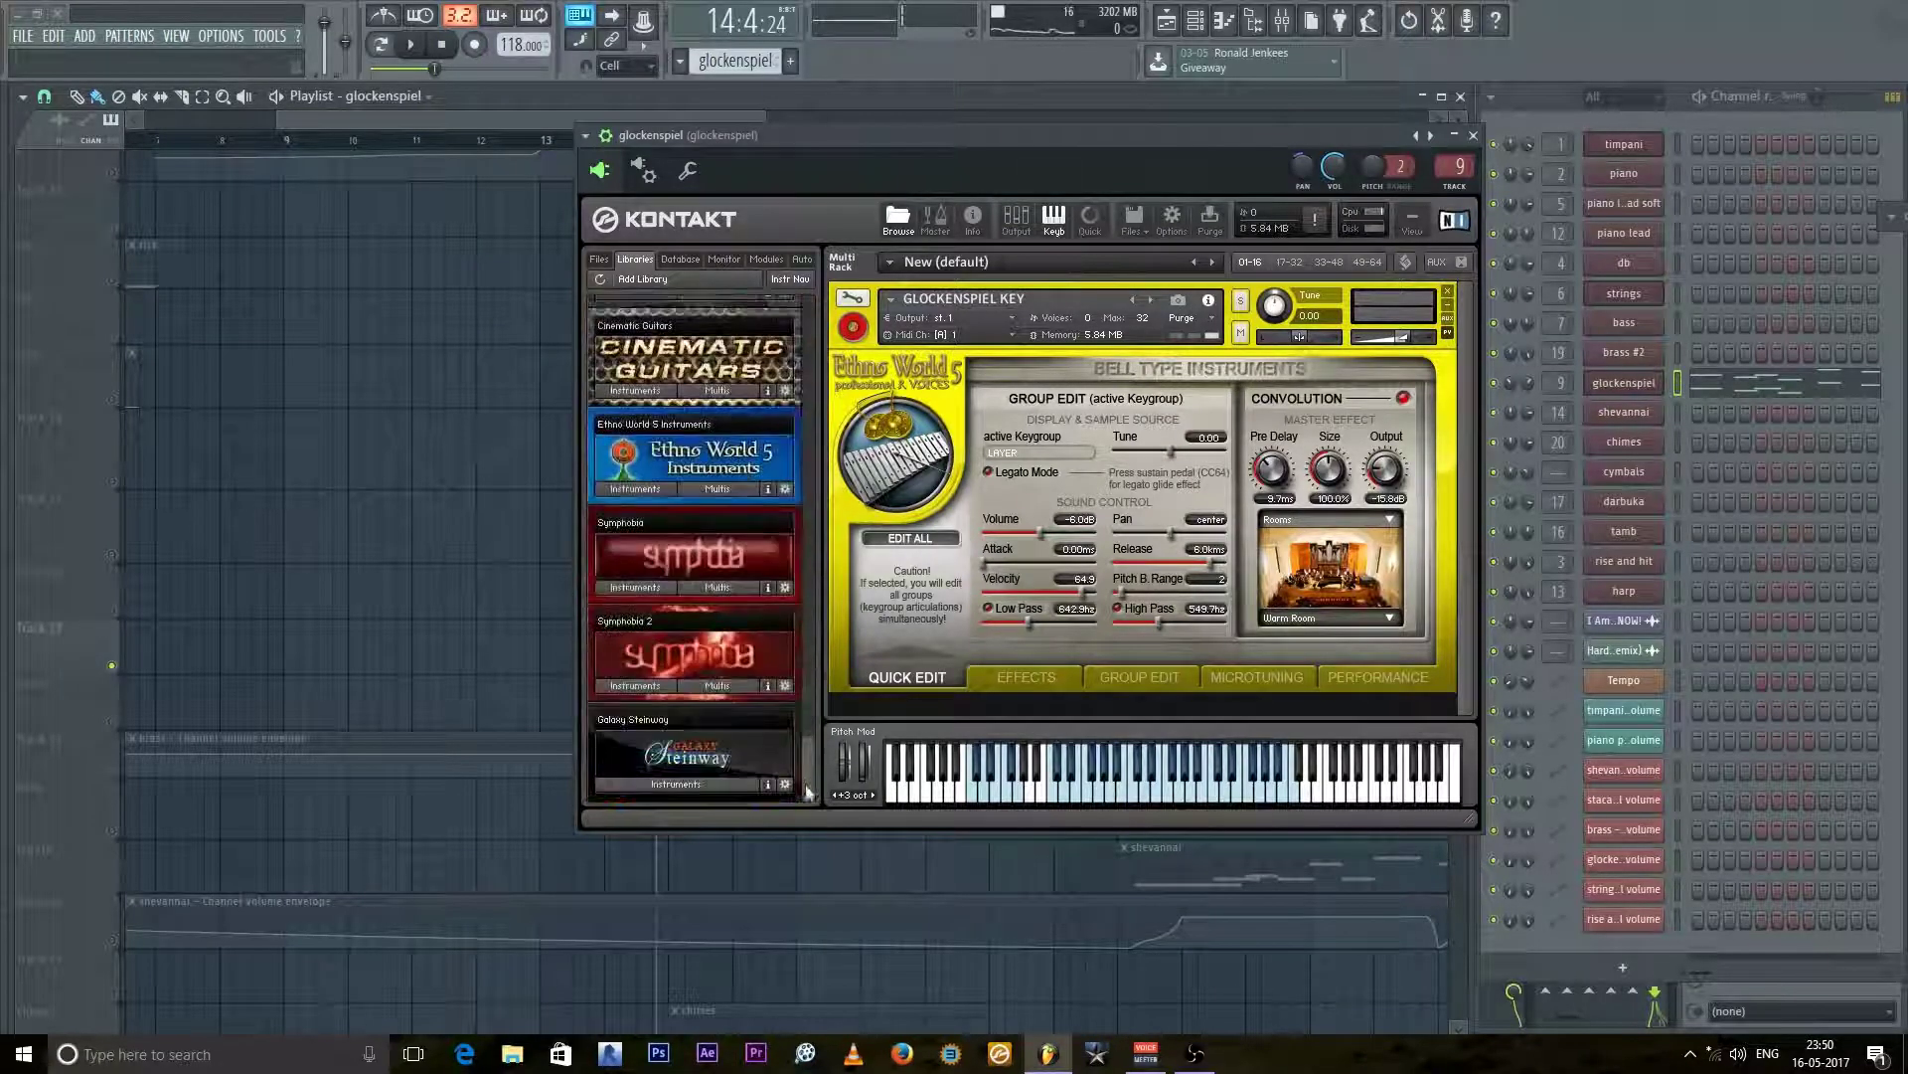
drag(807, 783, 796, 562)
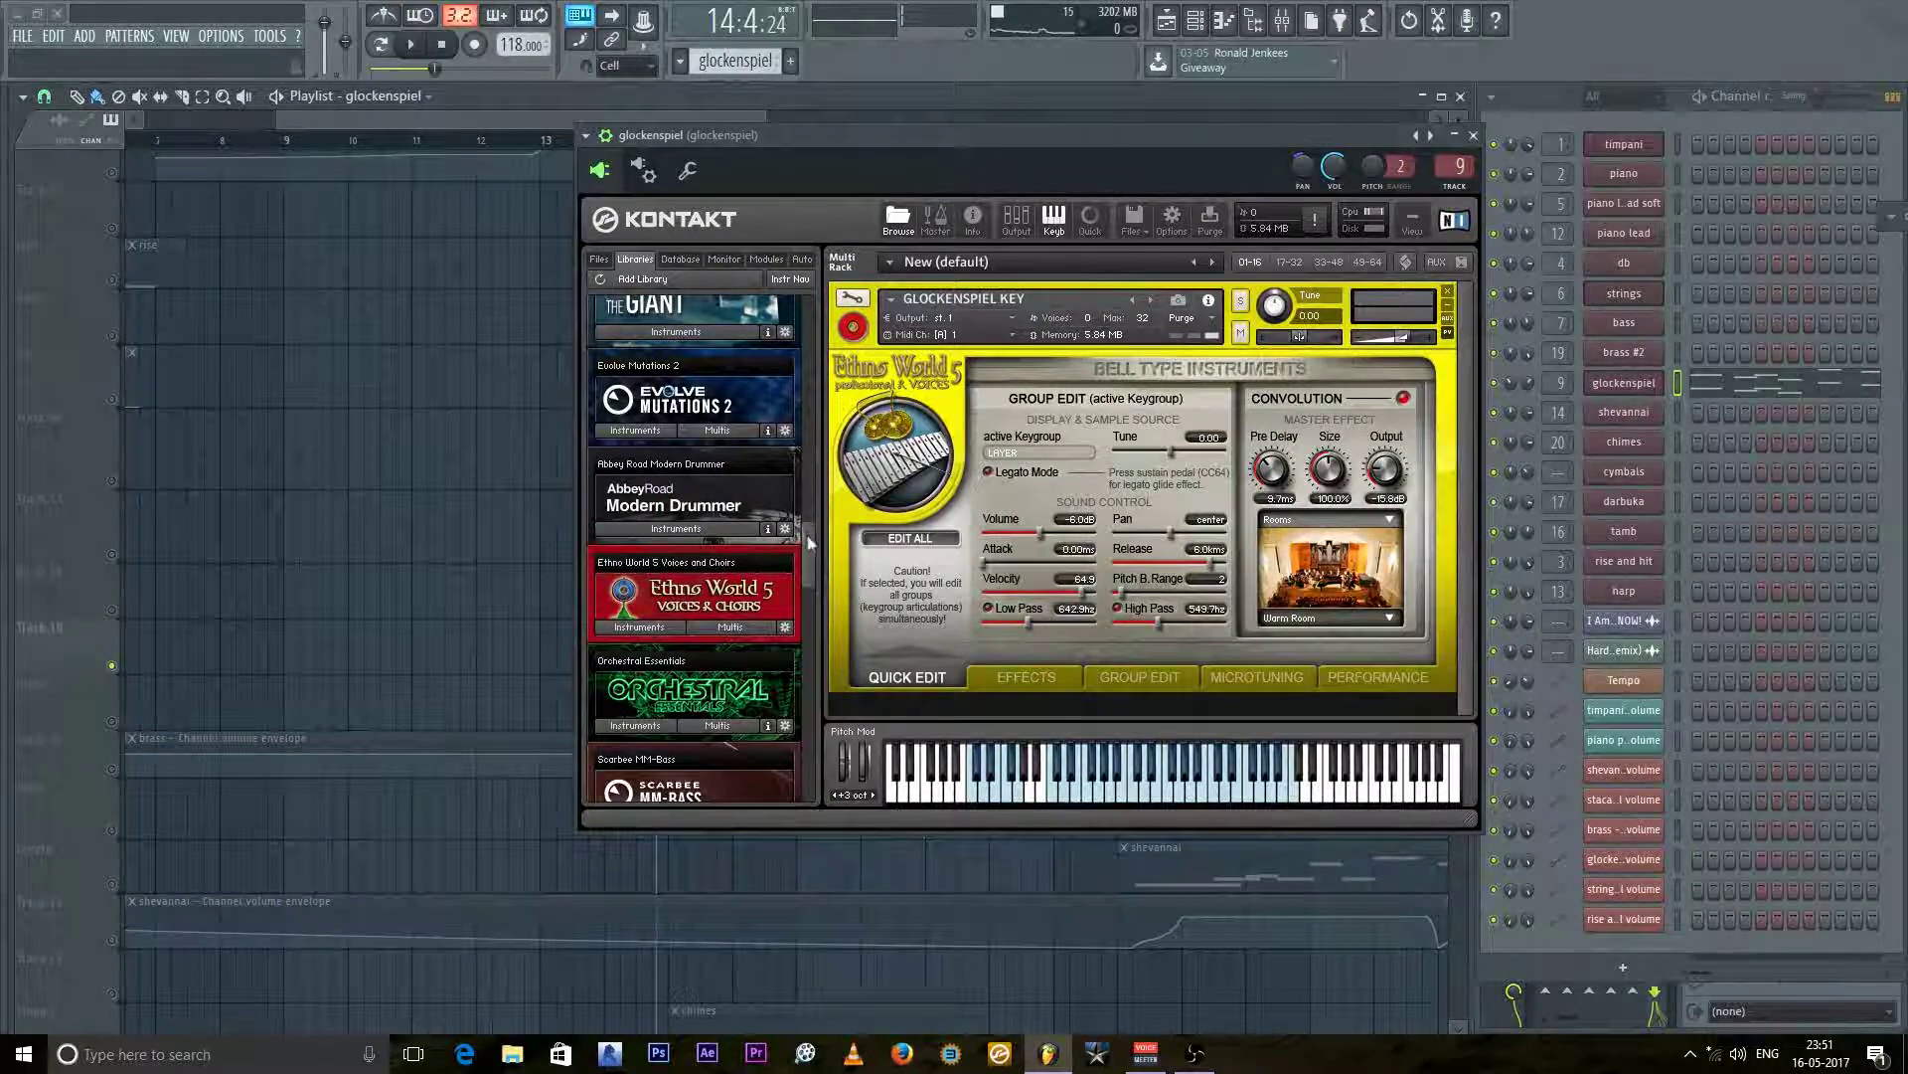
drag(806, 545, 800, 748)
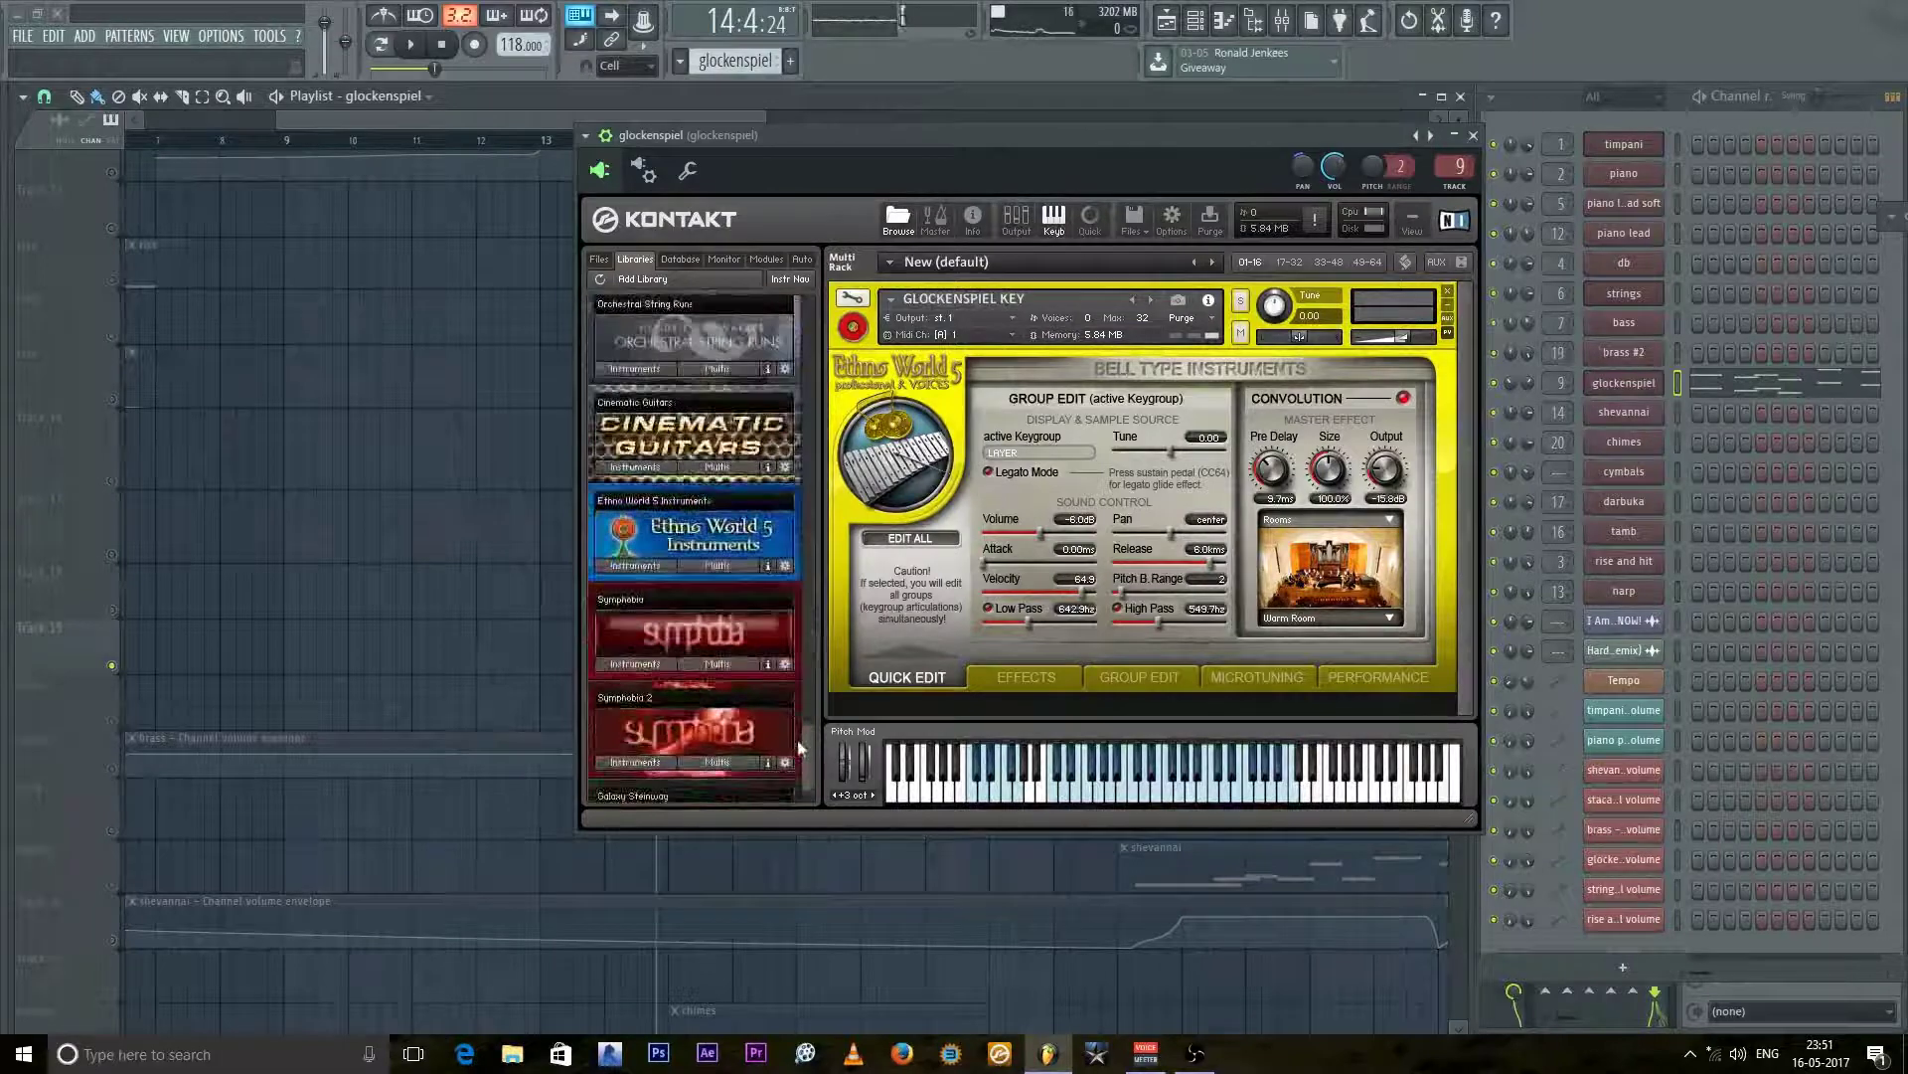
click(654, 567)
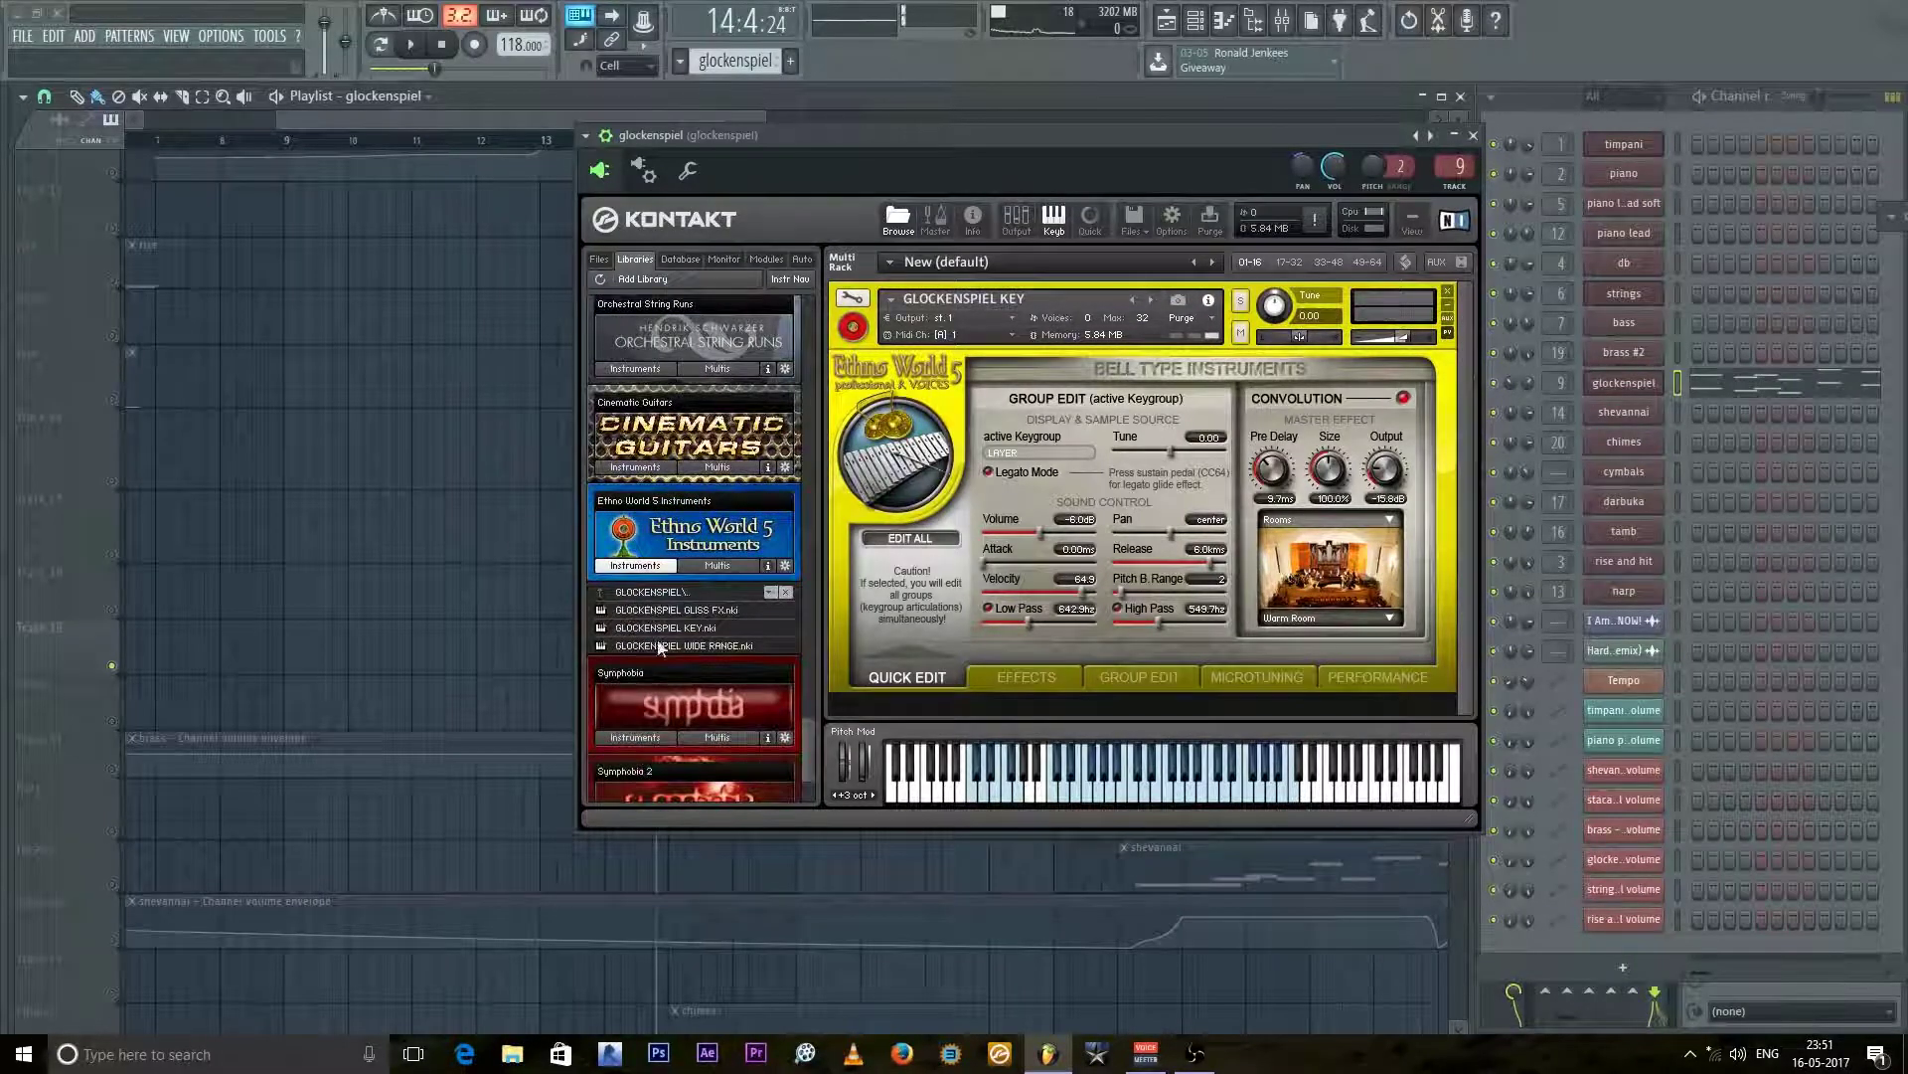
click(665, 594)
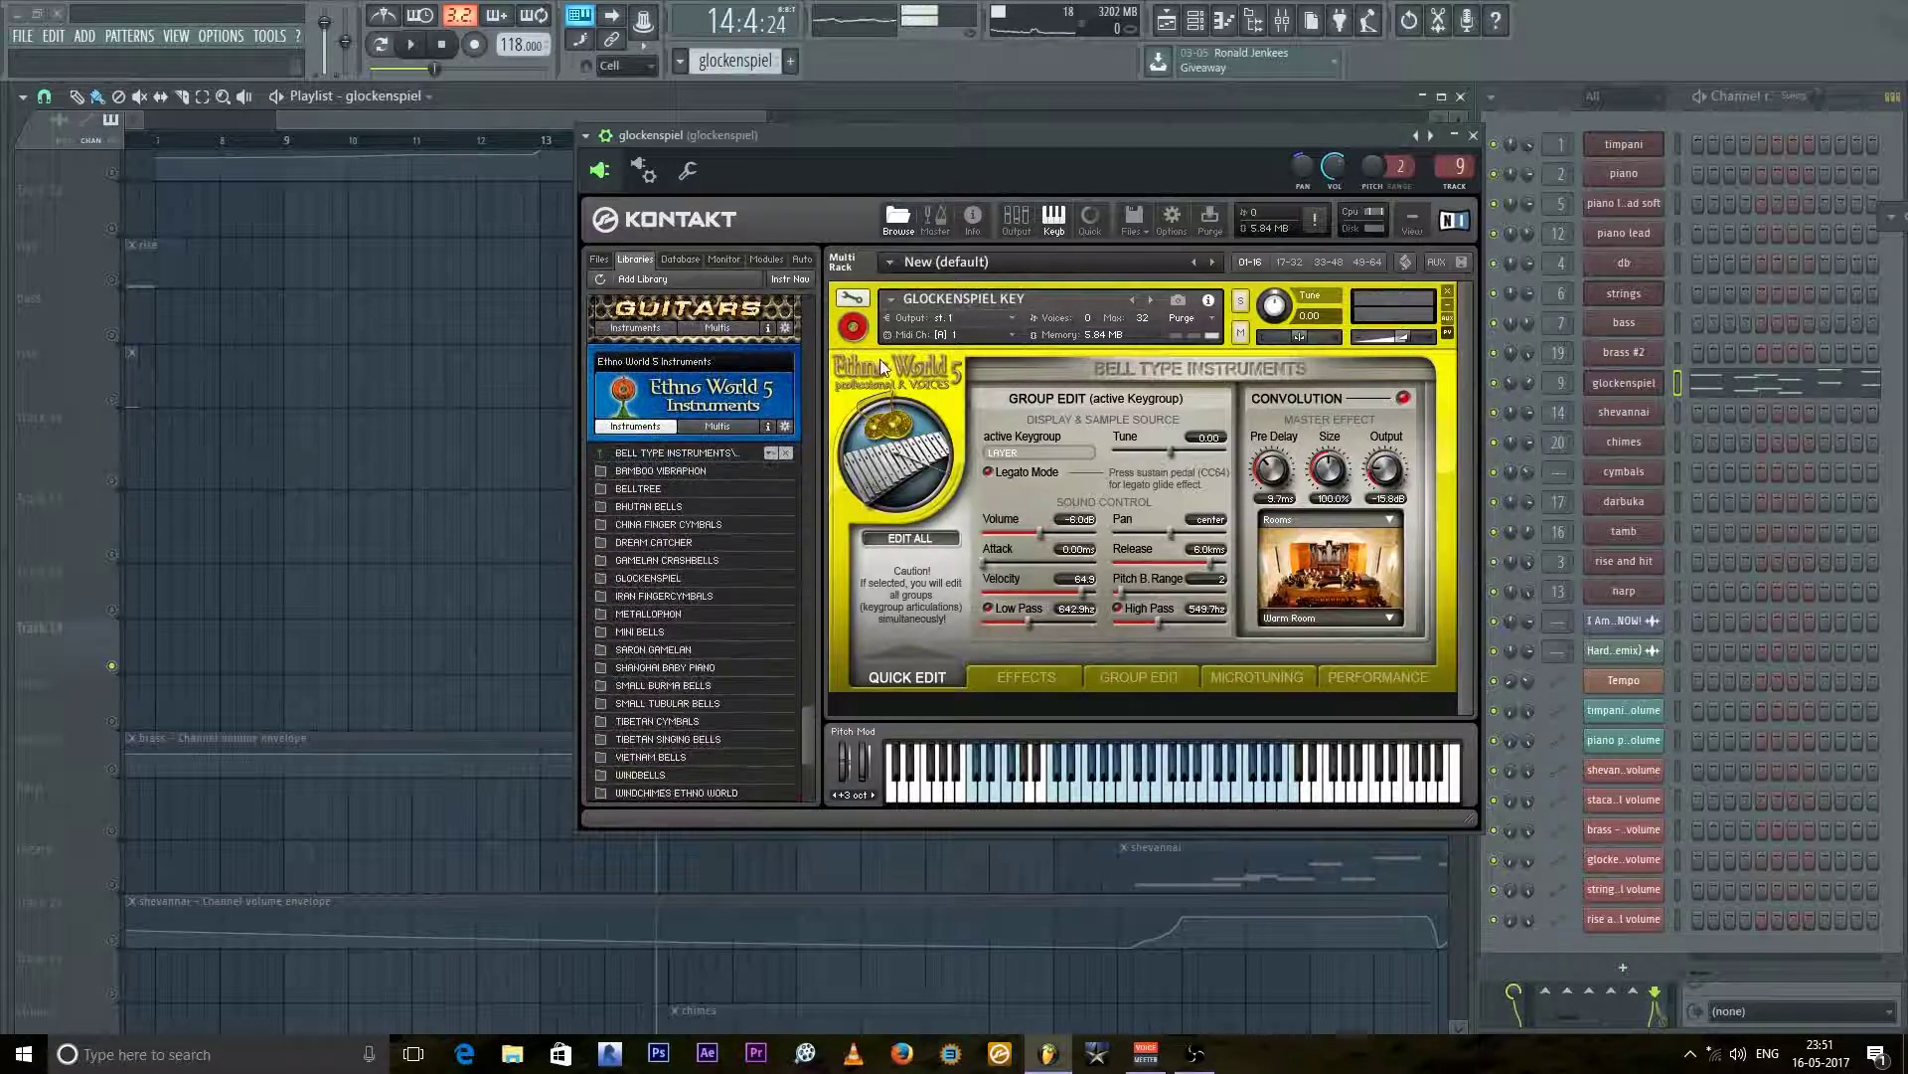
Step: Look into the BAMBOO VIBRAPHON and GAMELAN CRASHBELLS folders, returning to the BELL TYPE INSTRUMENTS list after each
drag(996, 138, 909, 132)
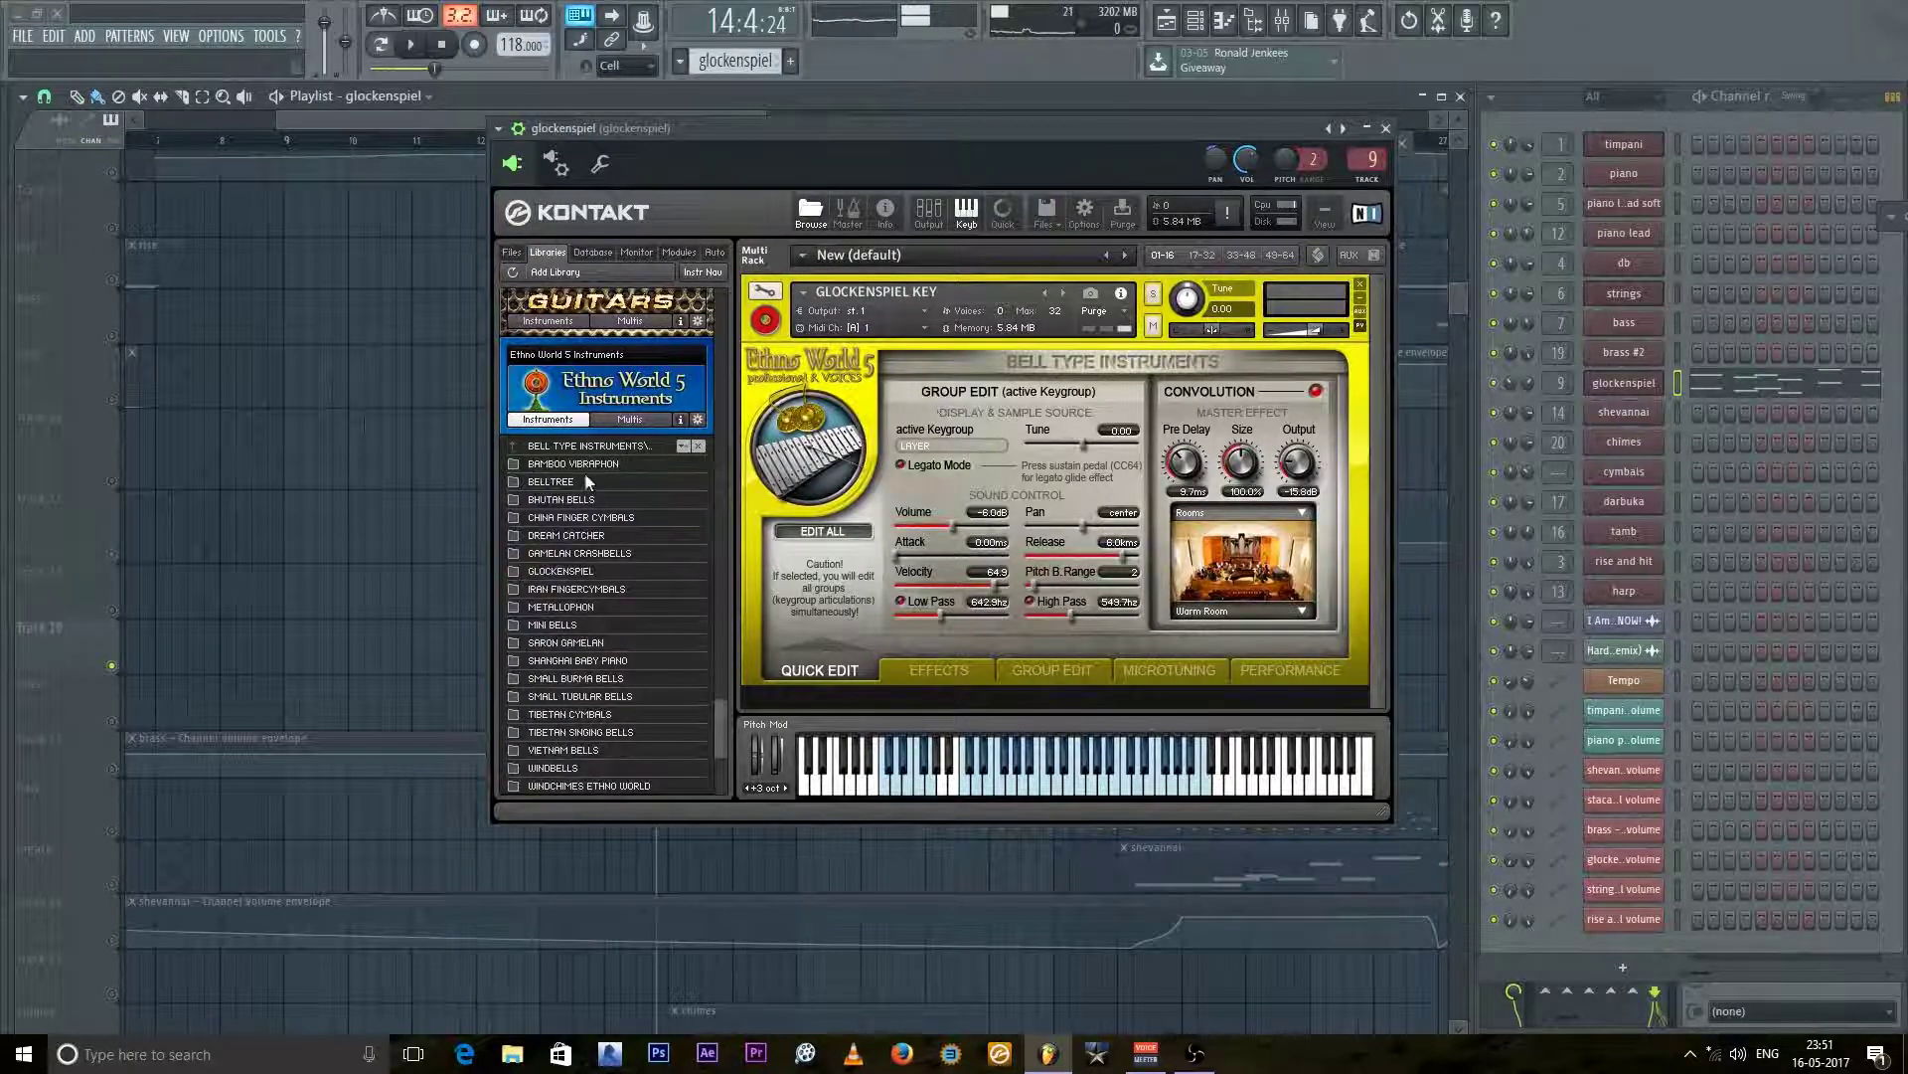
scroll(589, 497, down, 3)
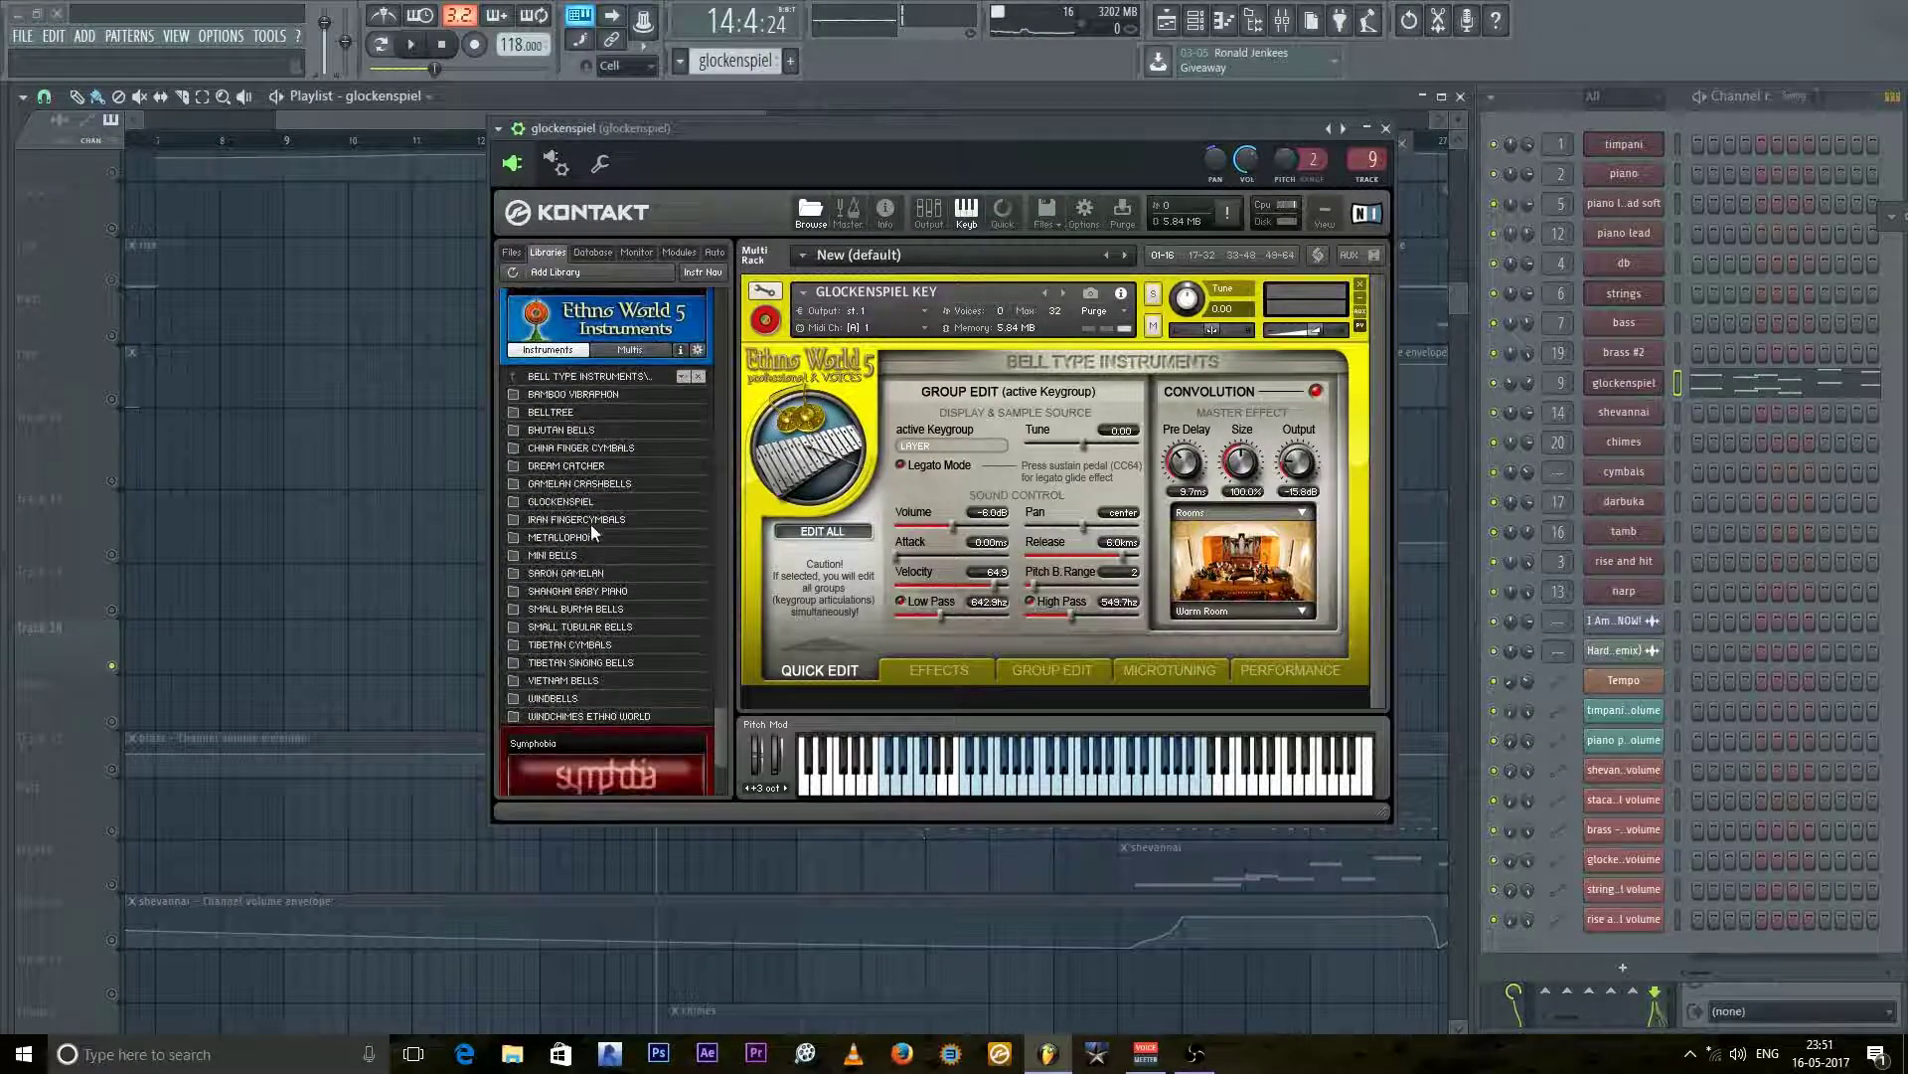
click(588, 395)
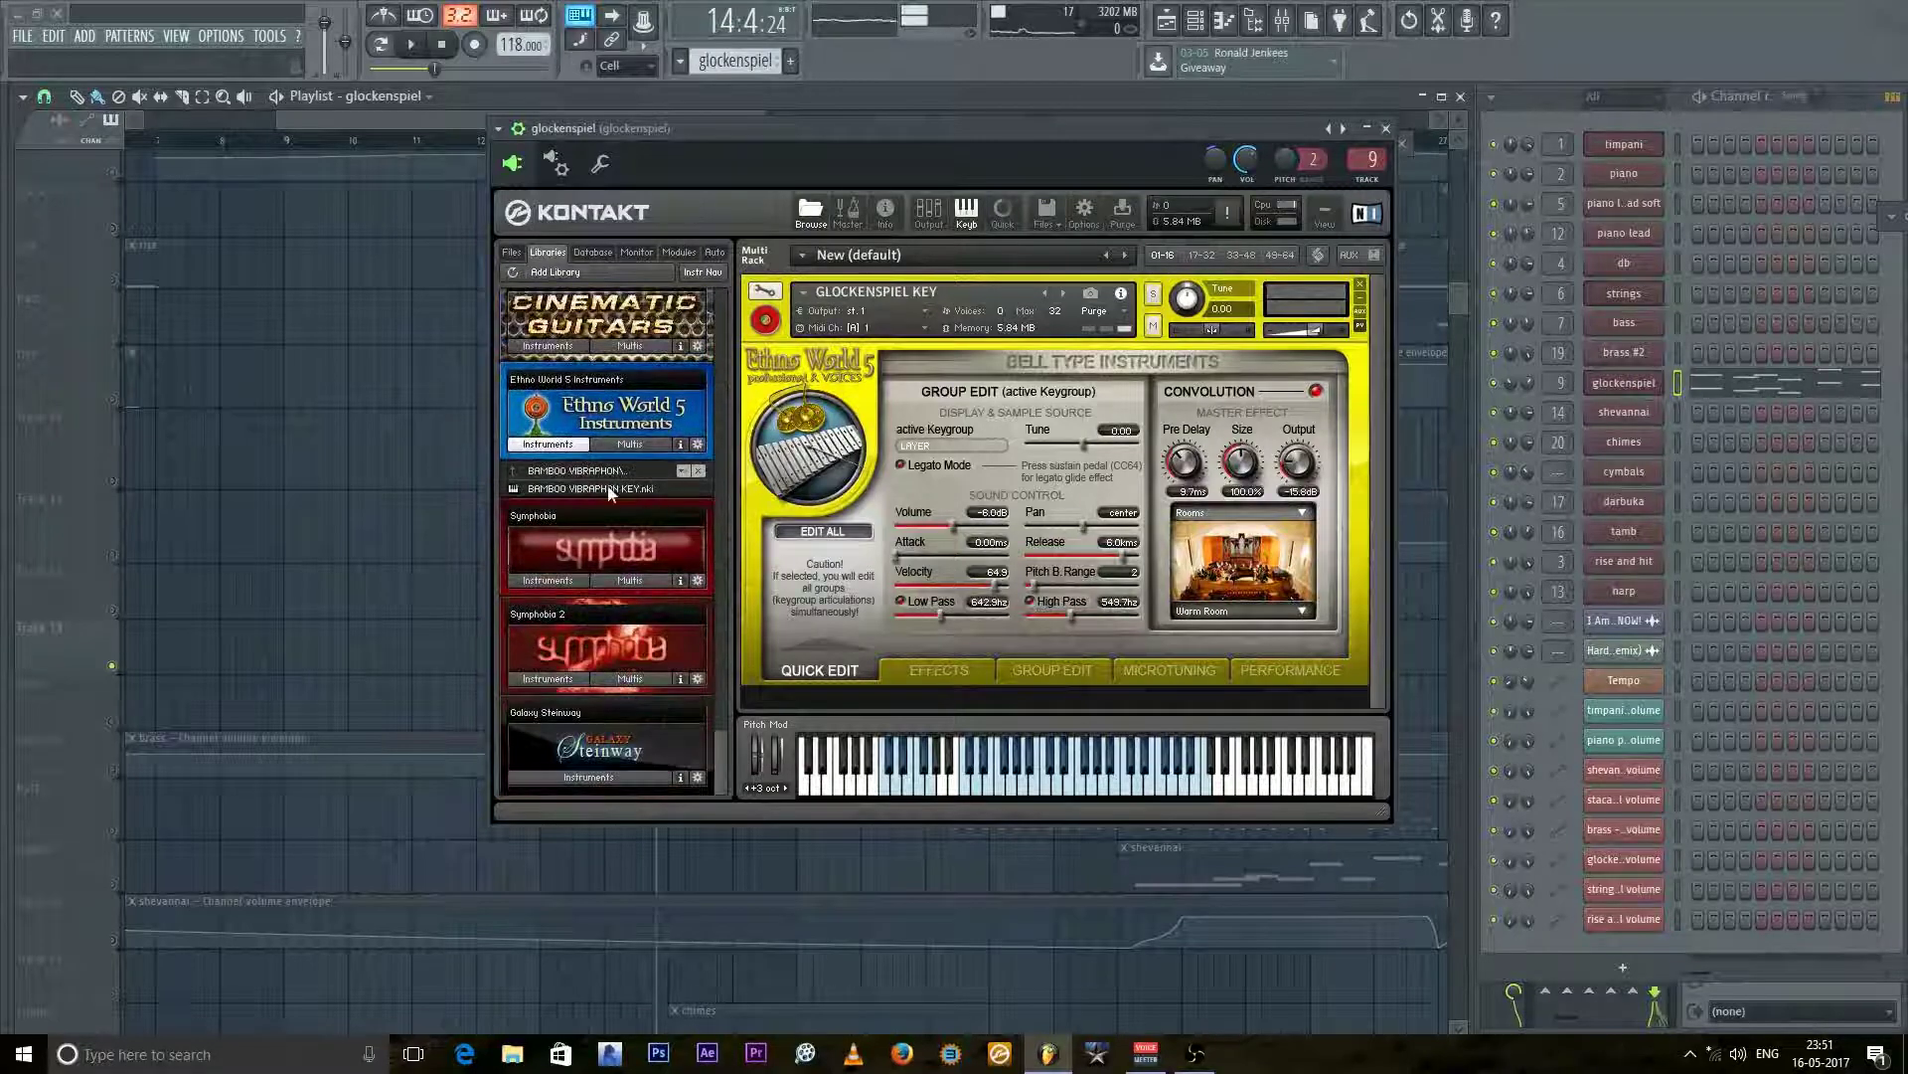
click(594, 471)
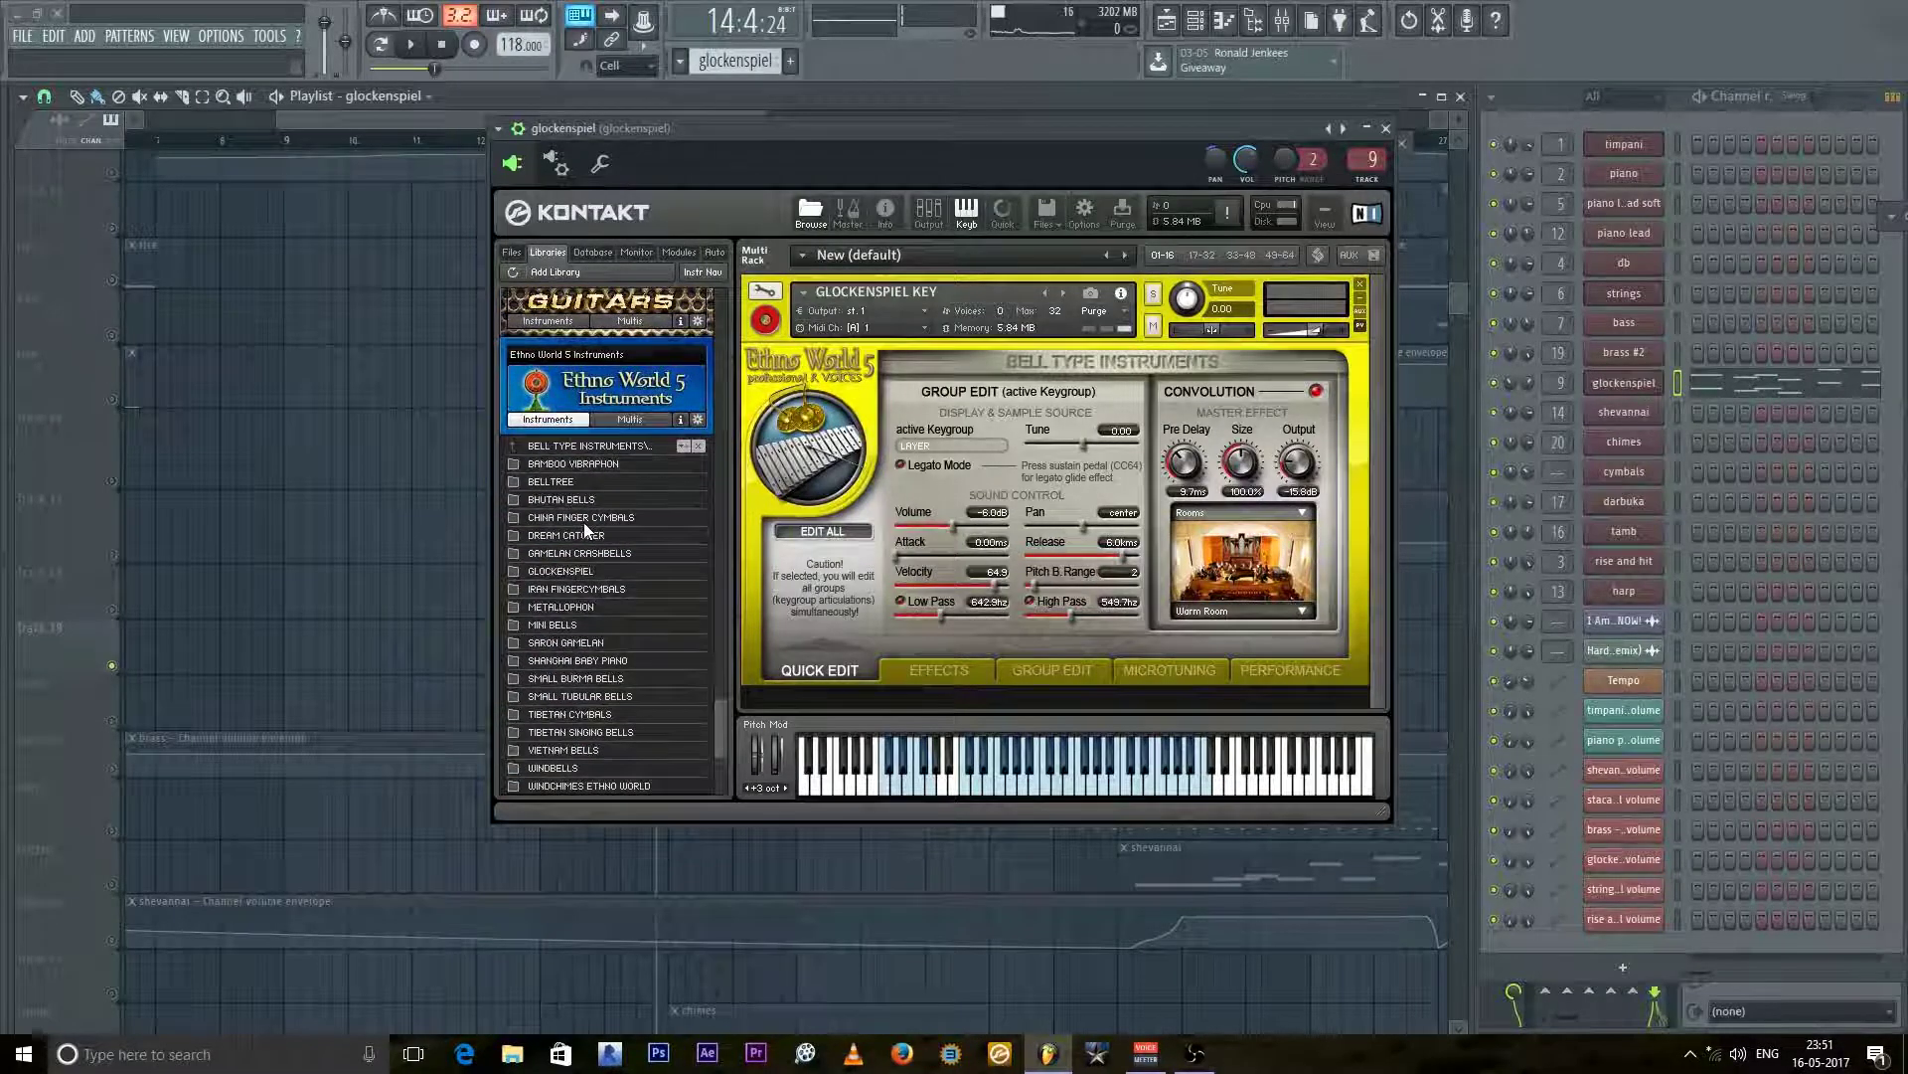
double_click(566, 552)
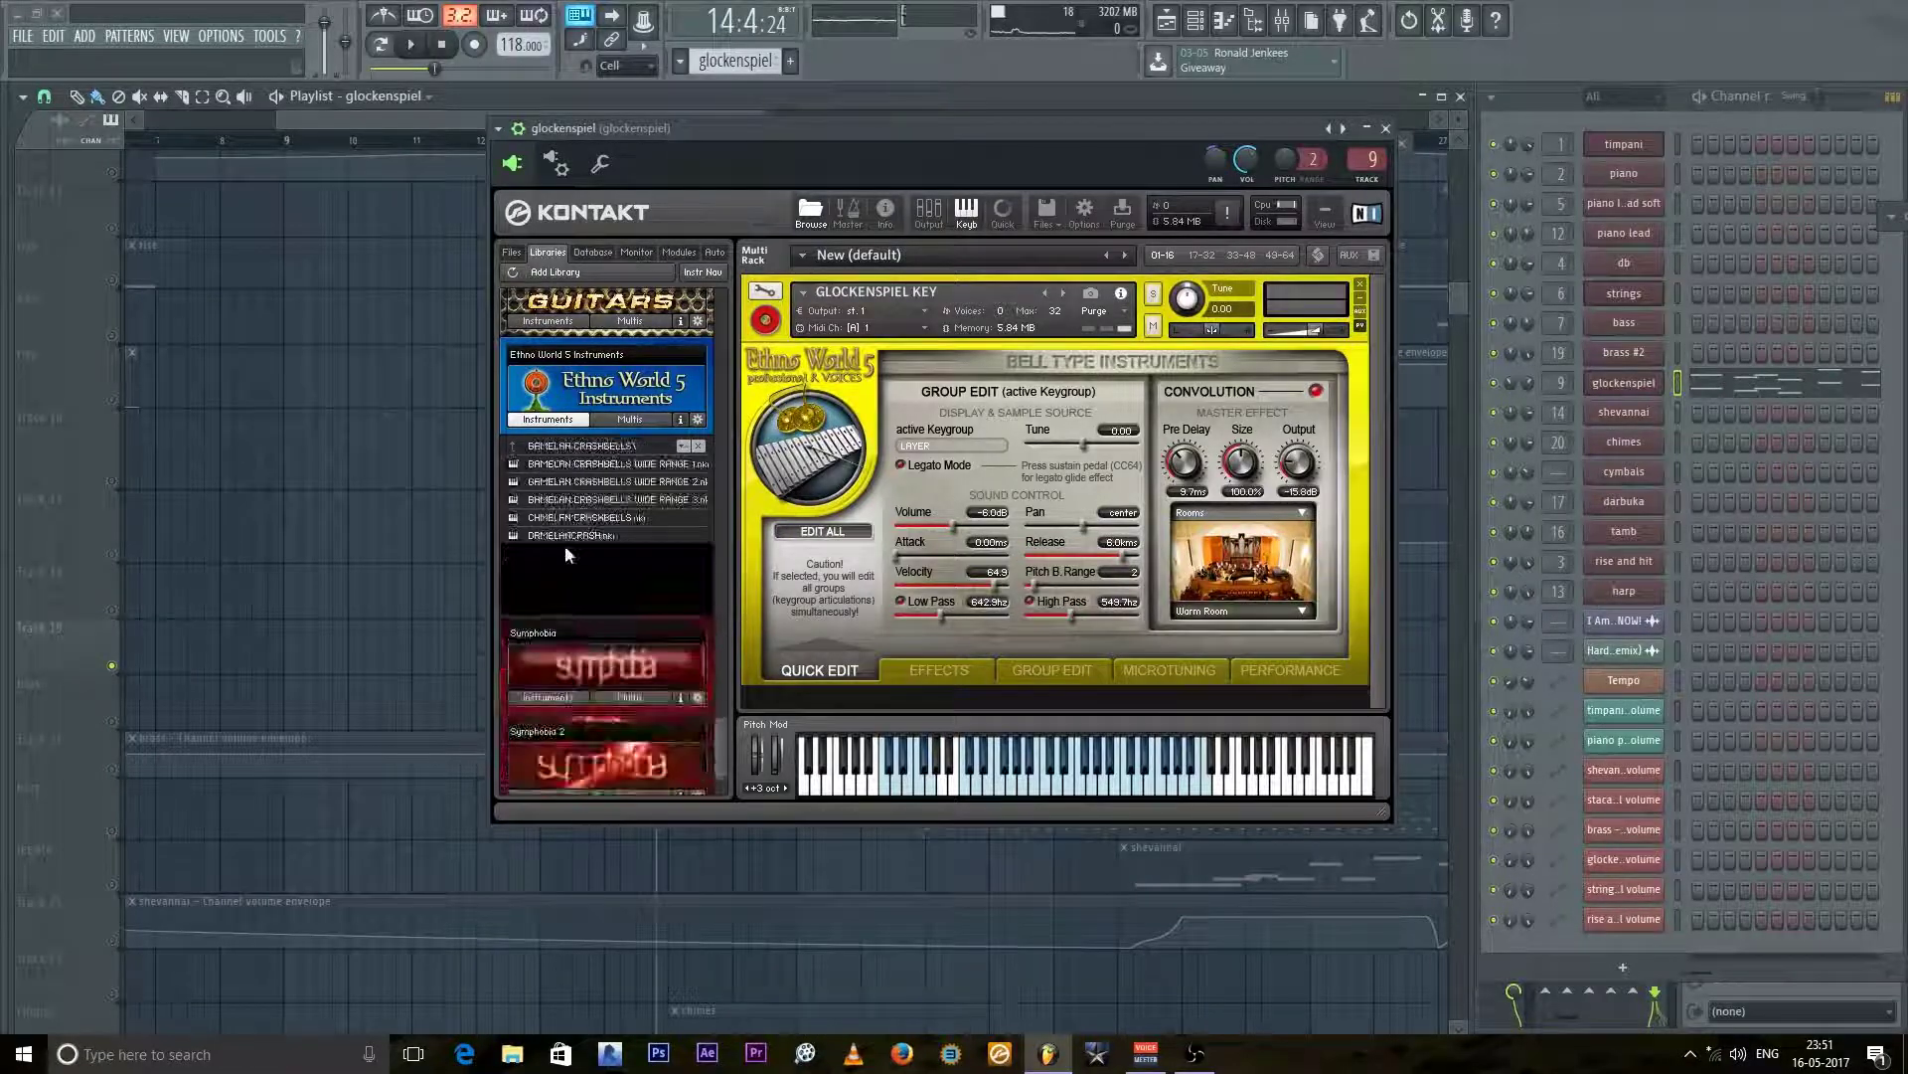
double_click(593, 445)
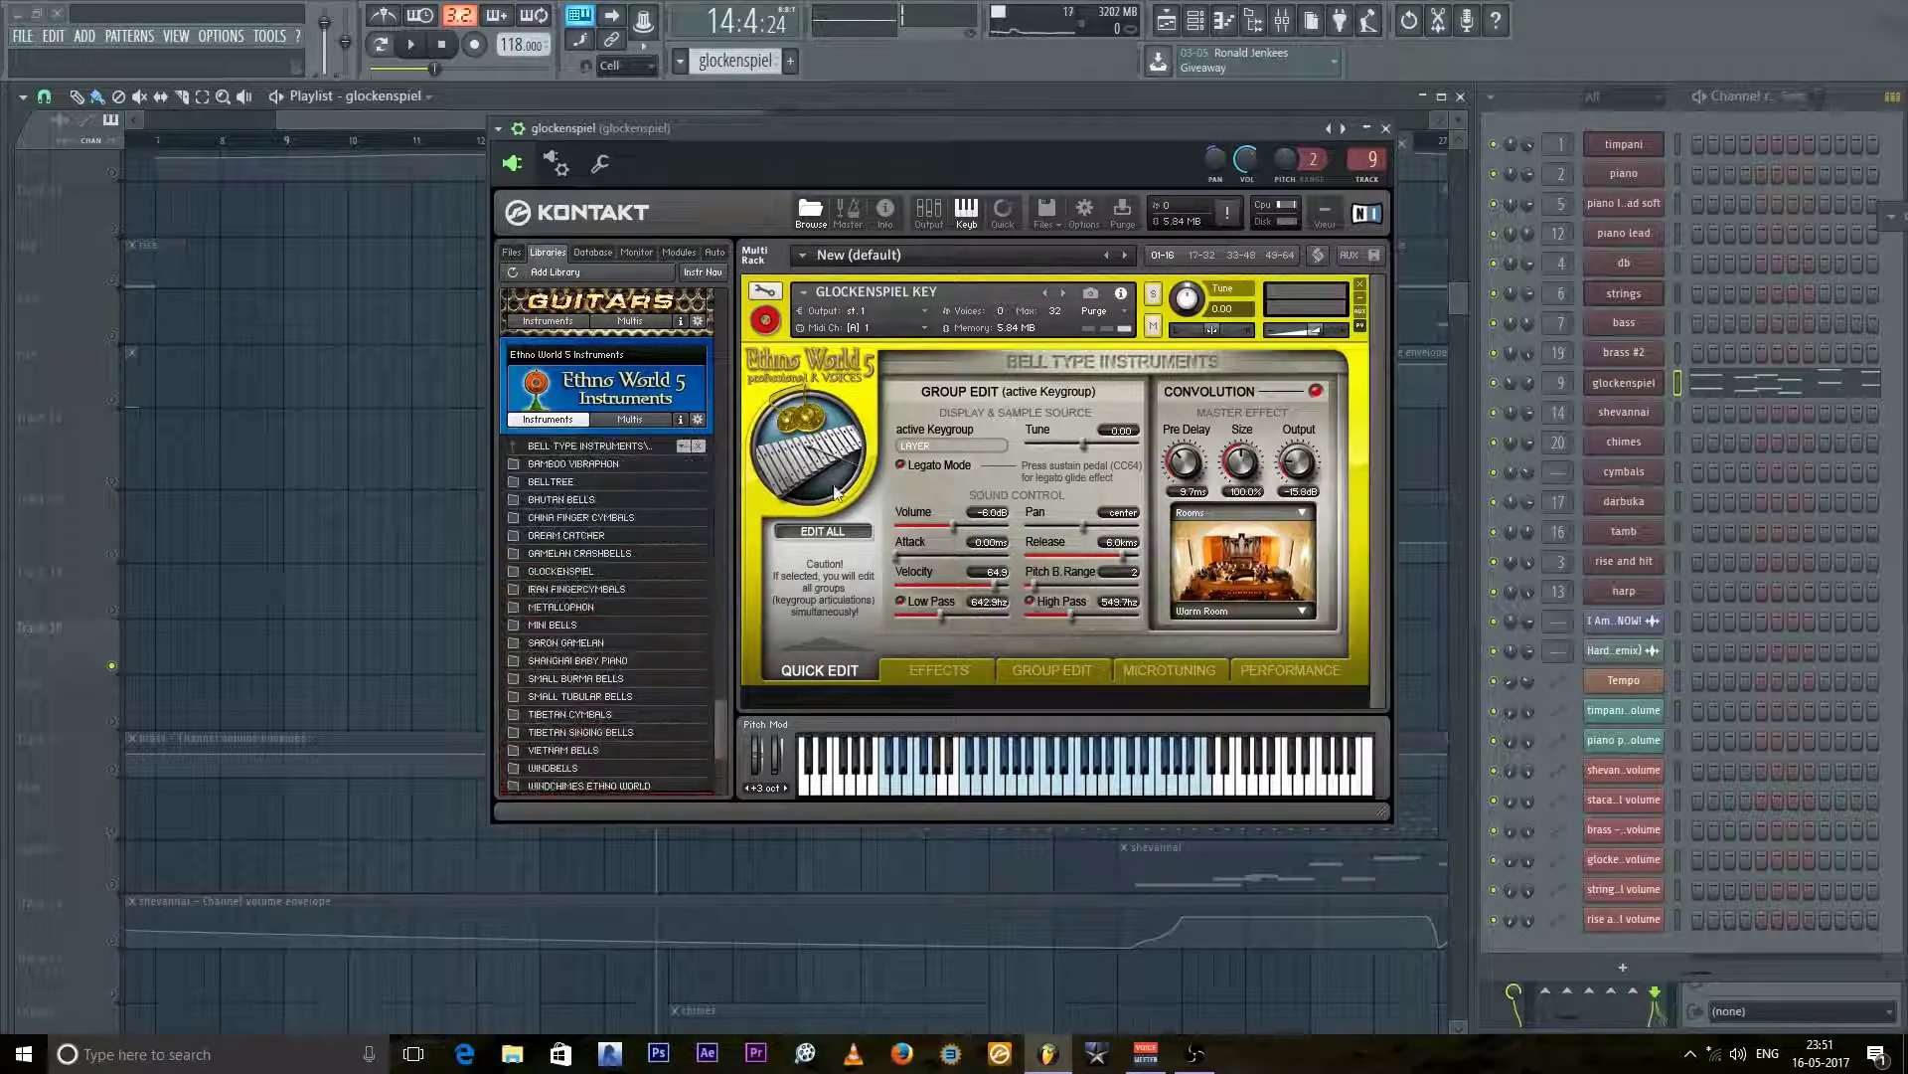
Step: Play the soloed glockenspiel part twice with the GLOCKENSPIEL KEY instrument on view, then minimize the Kontakt window
key(space)
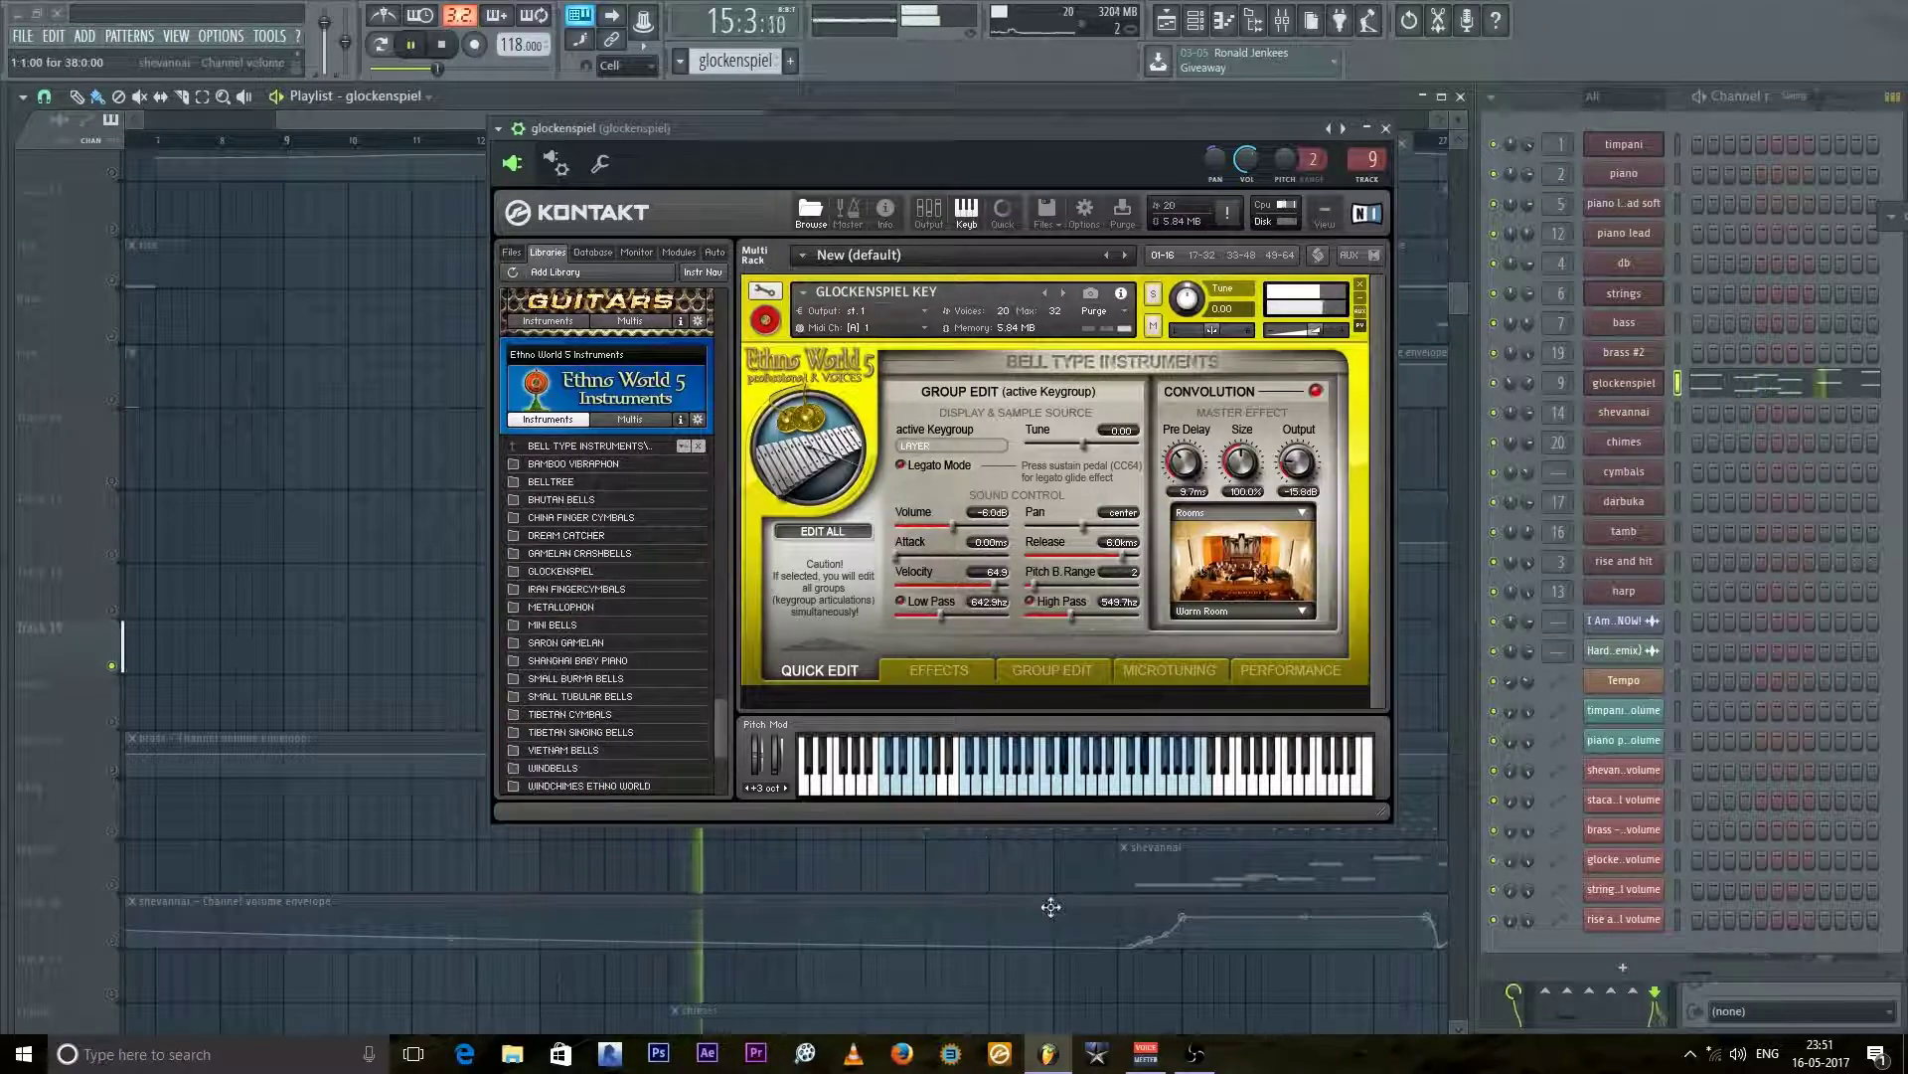
key(space)
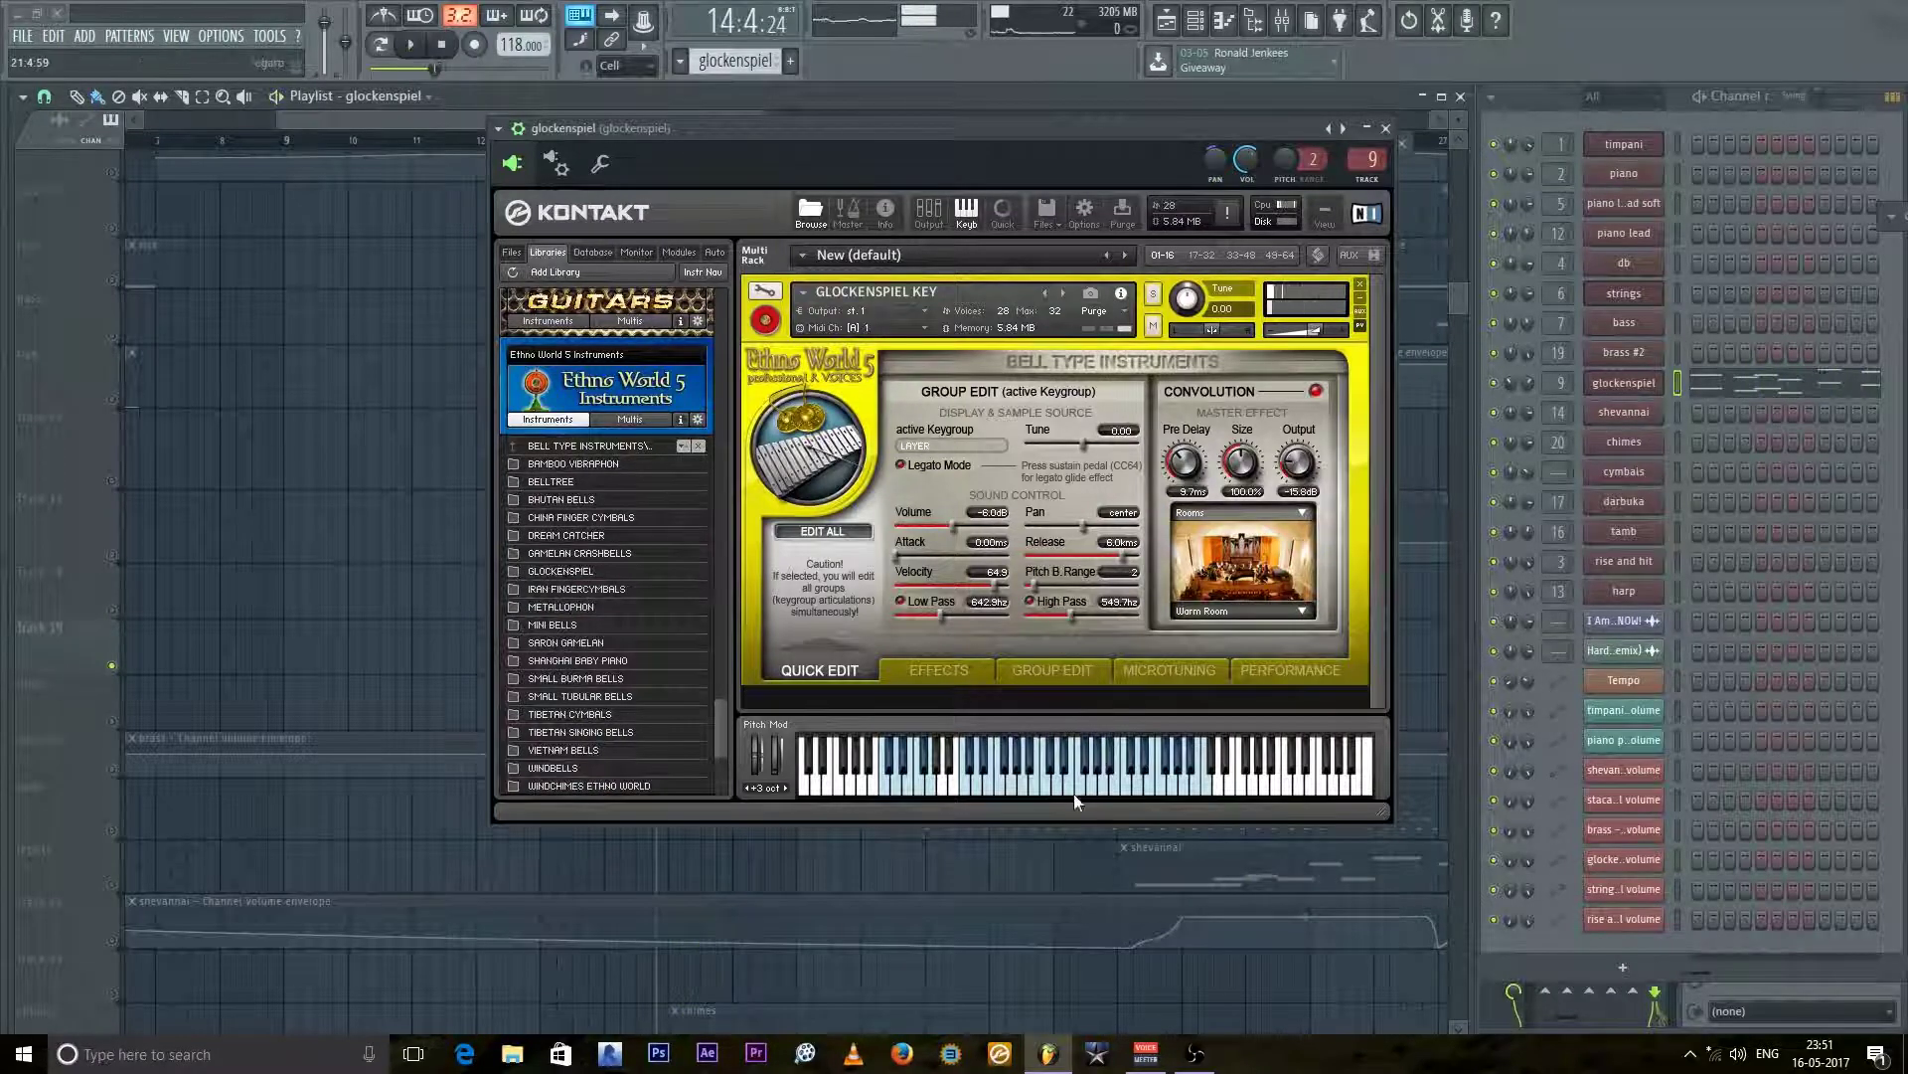
key(space)
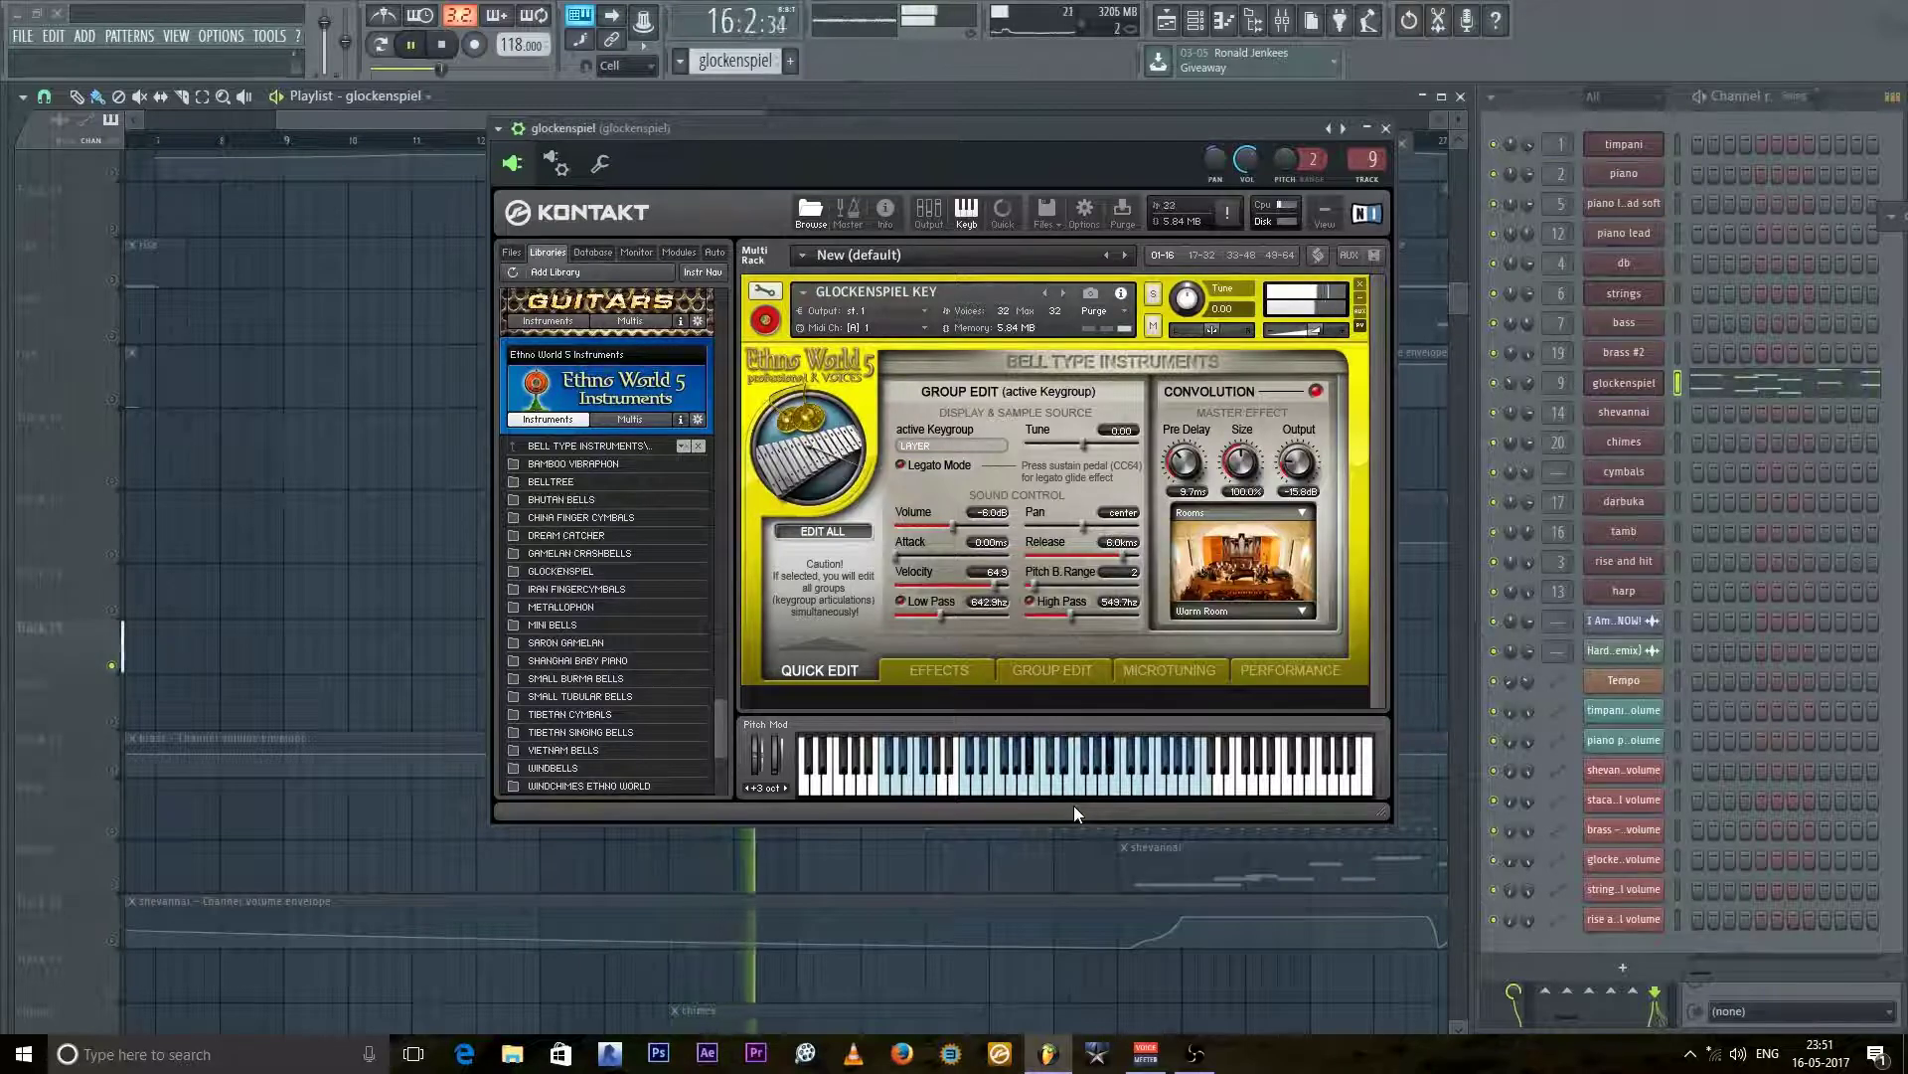
key(space)
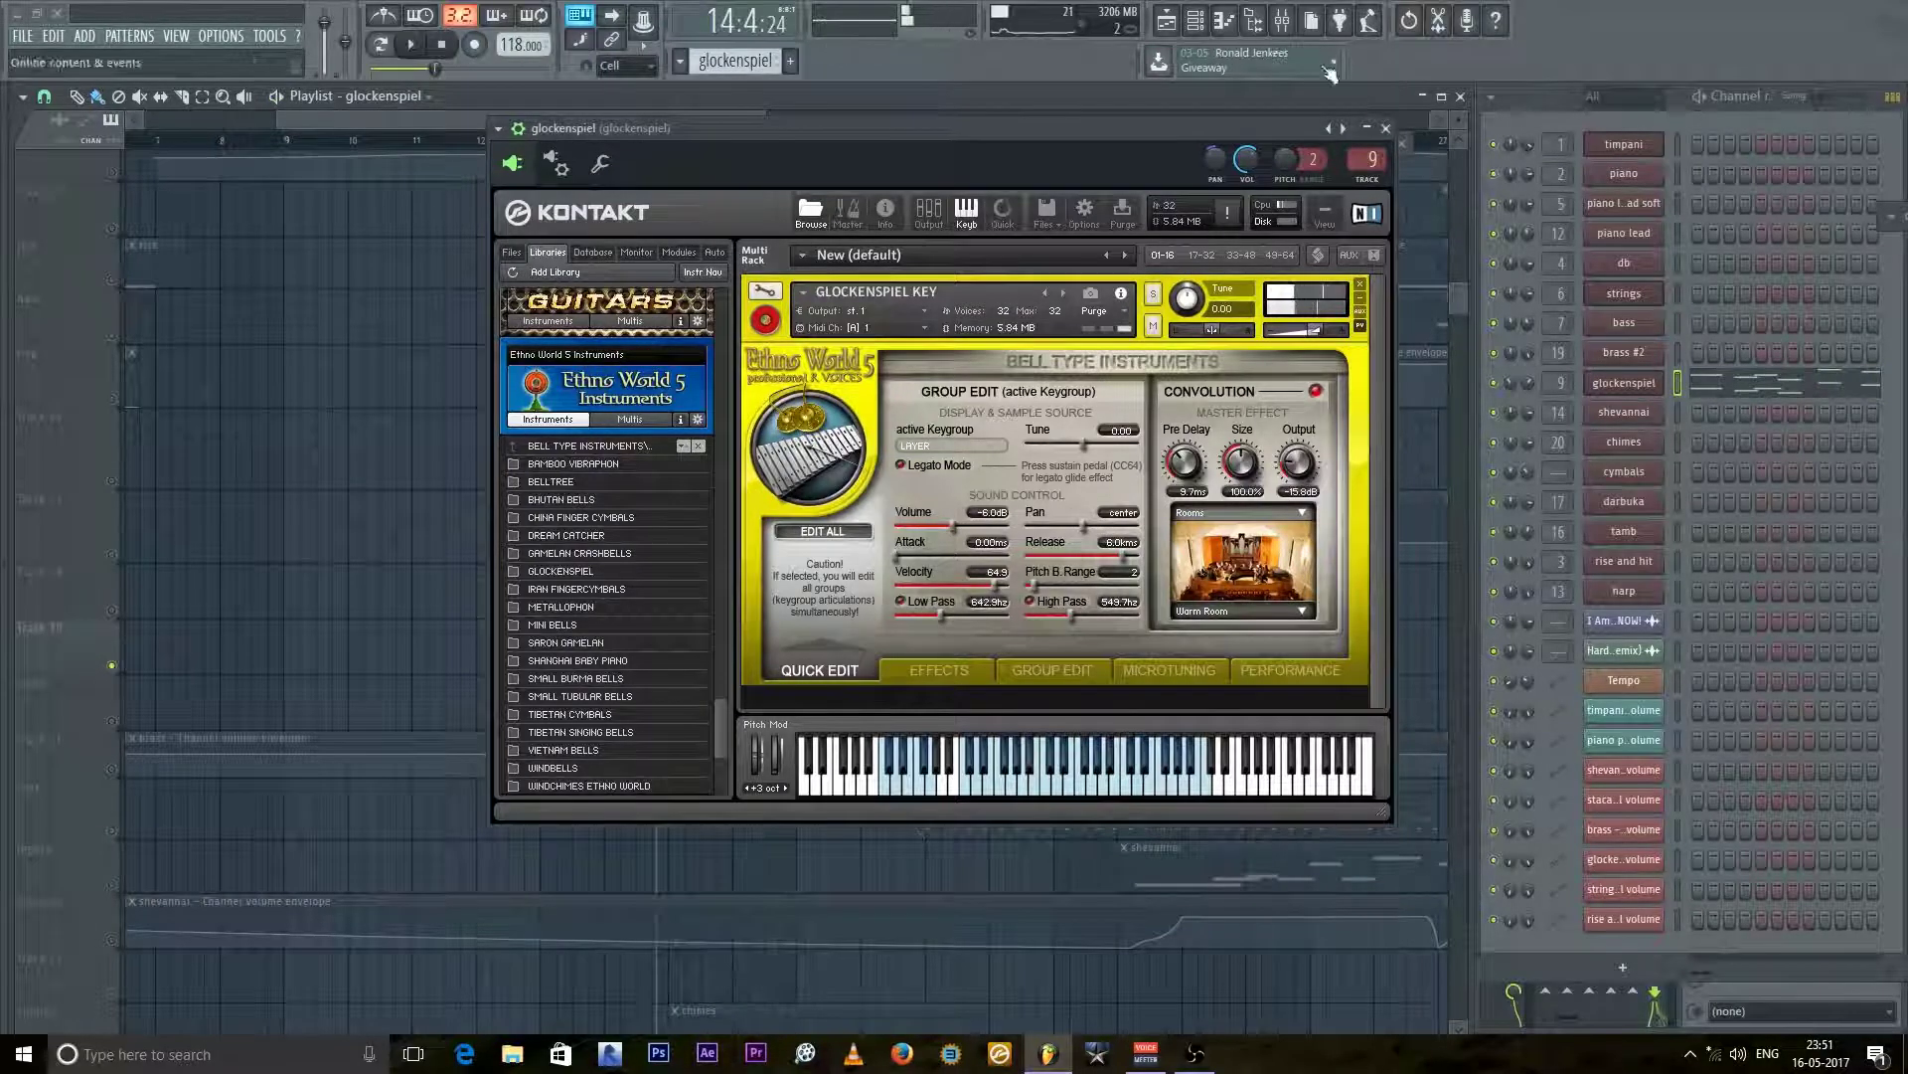
click(1368, 128)
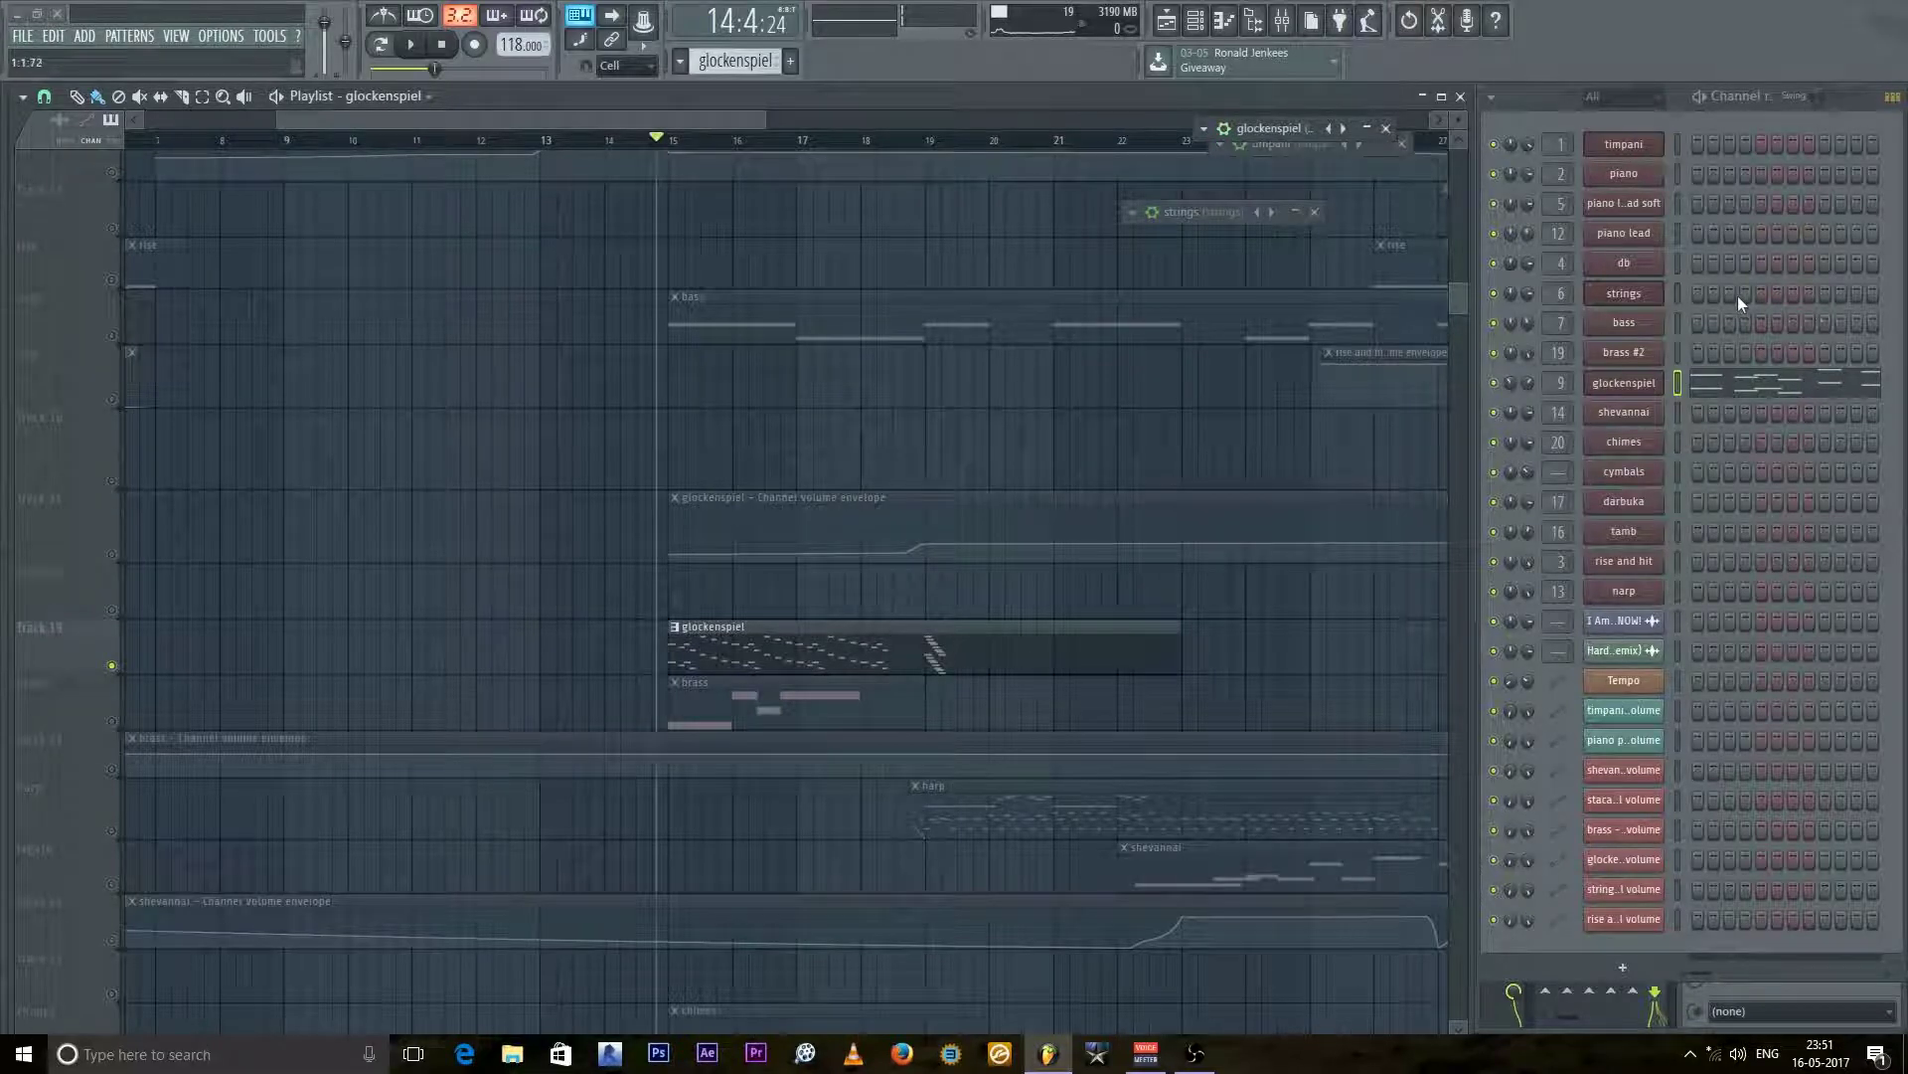
Step: Open the glockenspiel pattern in a maximized piano roll and frame both octaves of its notes
key(F7)
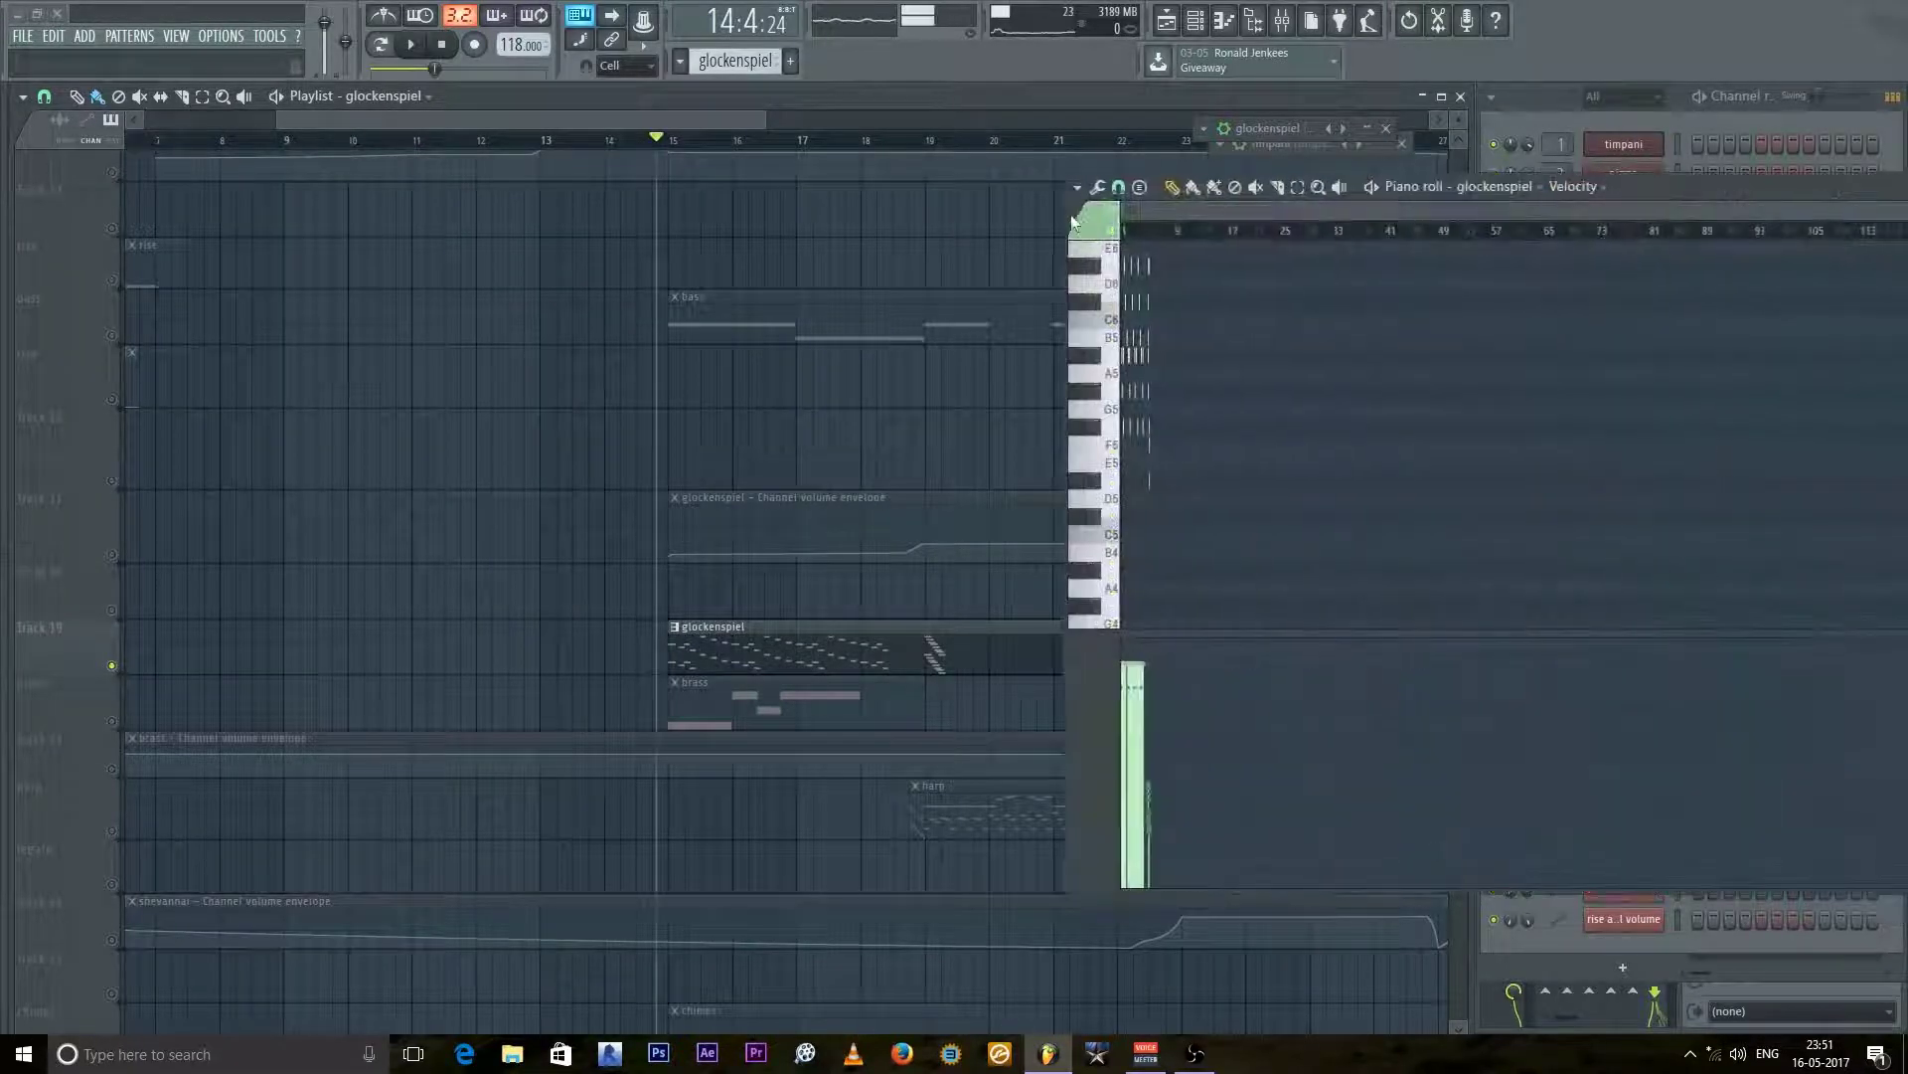
double_click(1537, 188)
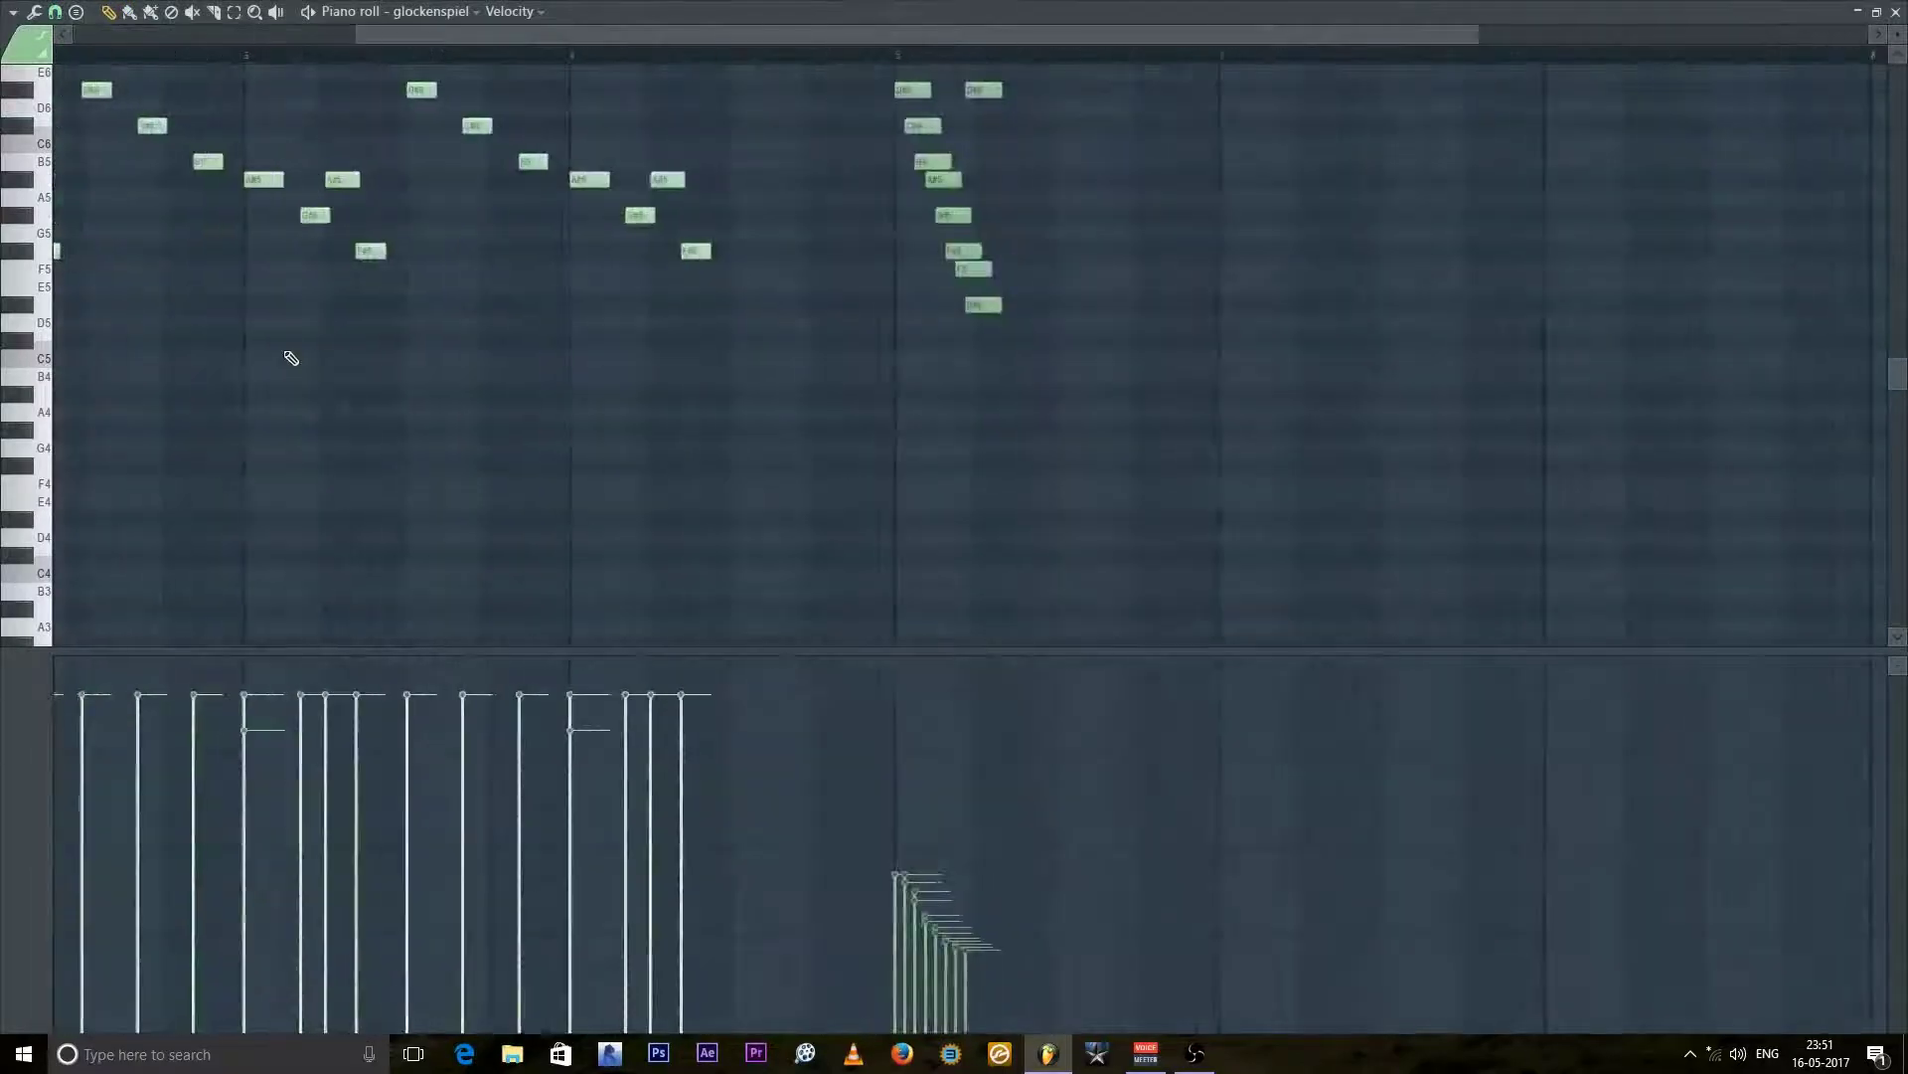
scroll(390, 224, up, 3)
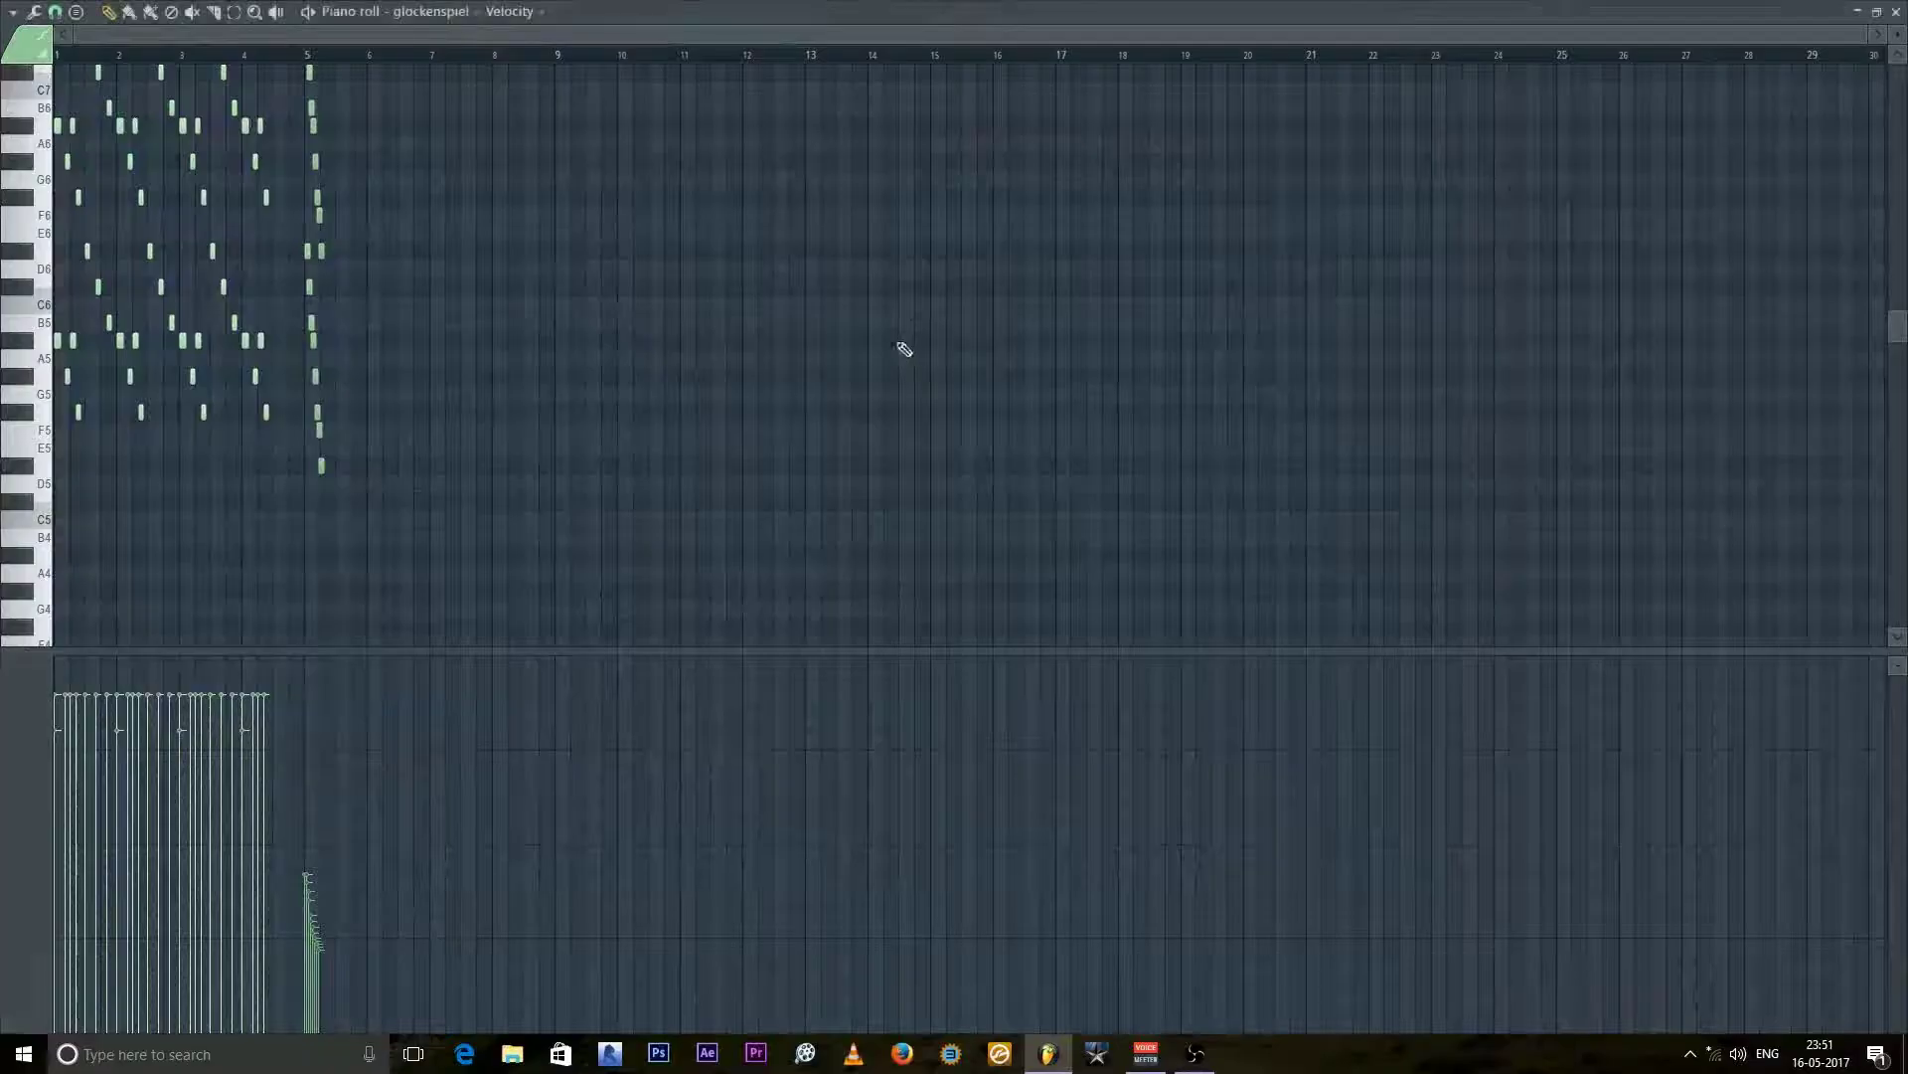
scroll(114, 254, up, 3)
scroll(111, 260, up, 5)
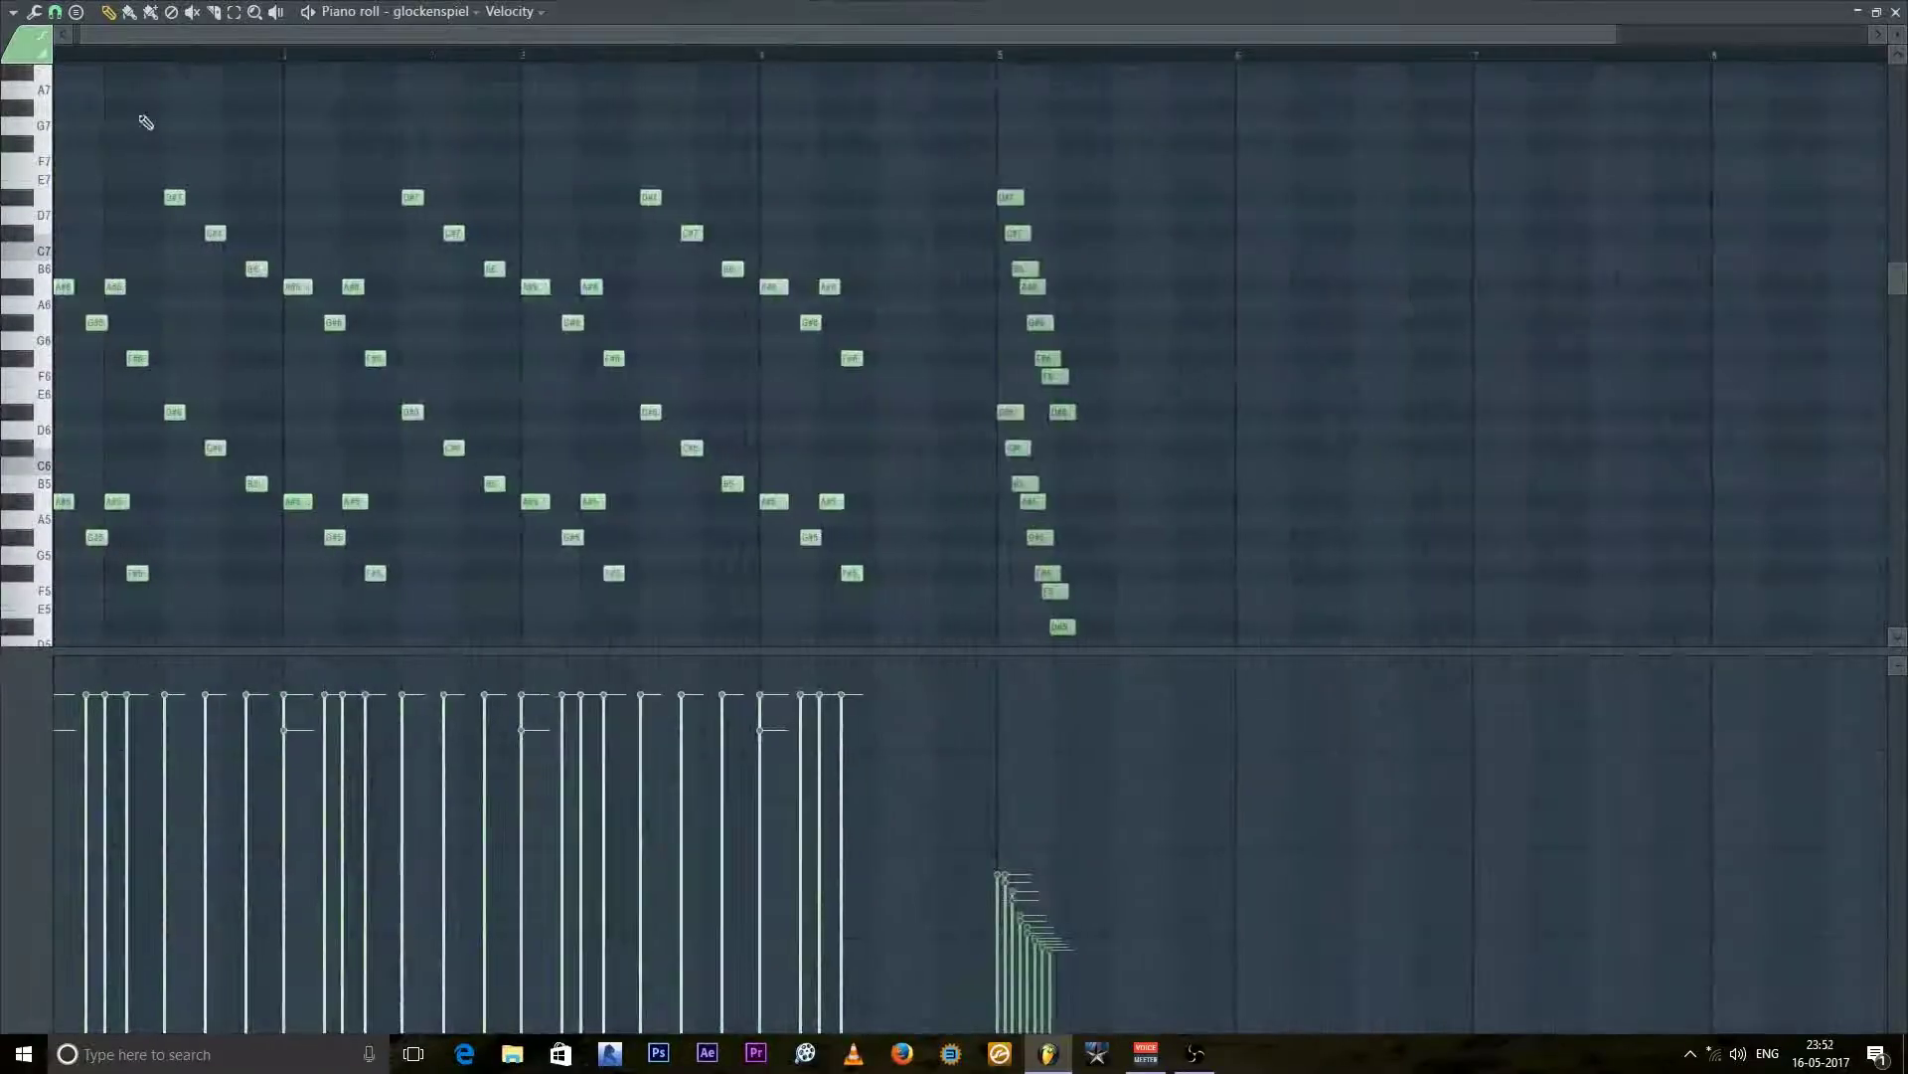
scroll(115, 273, up, 3)
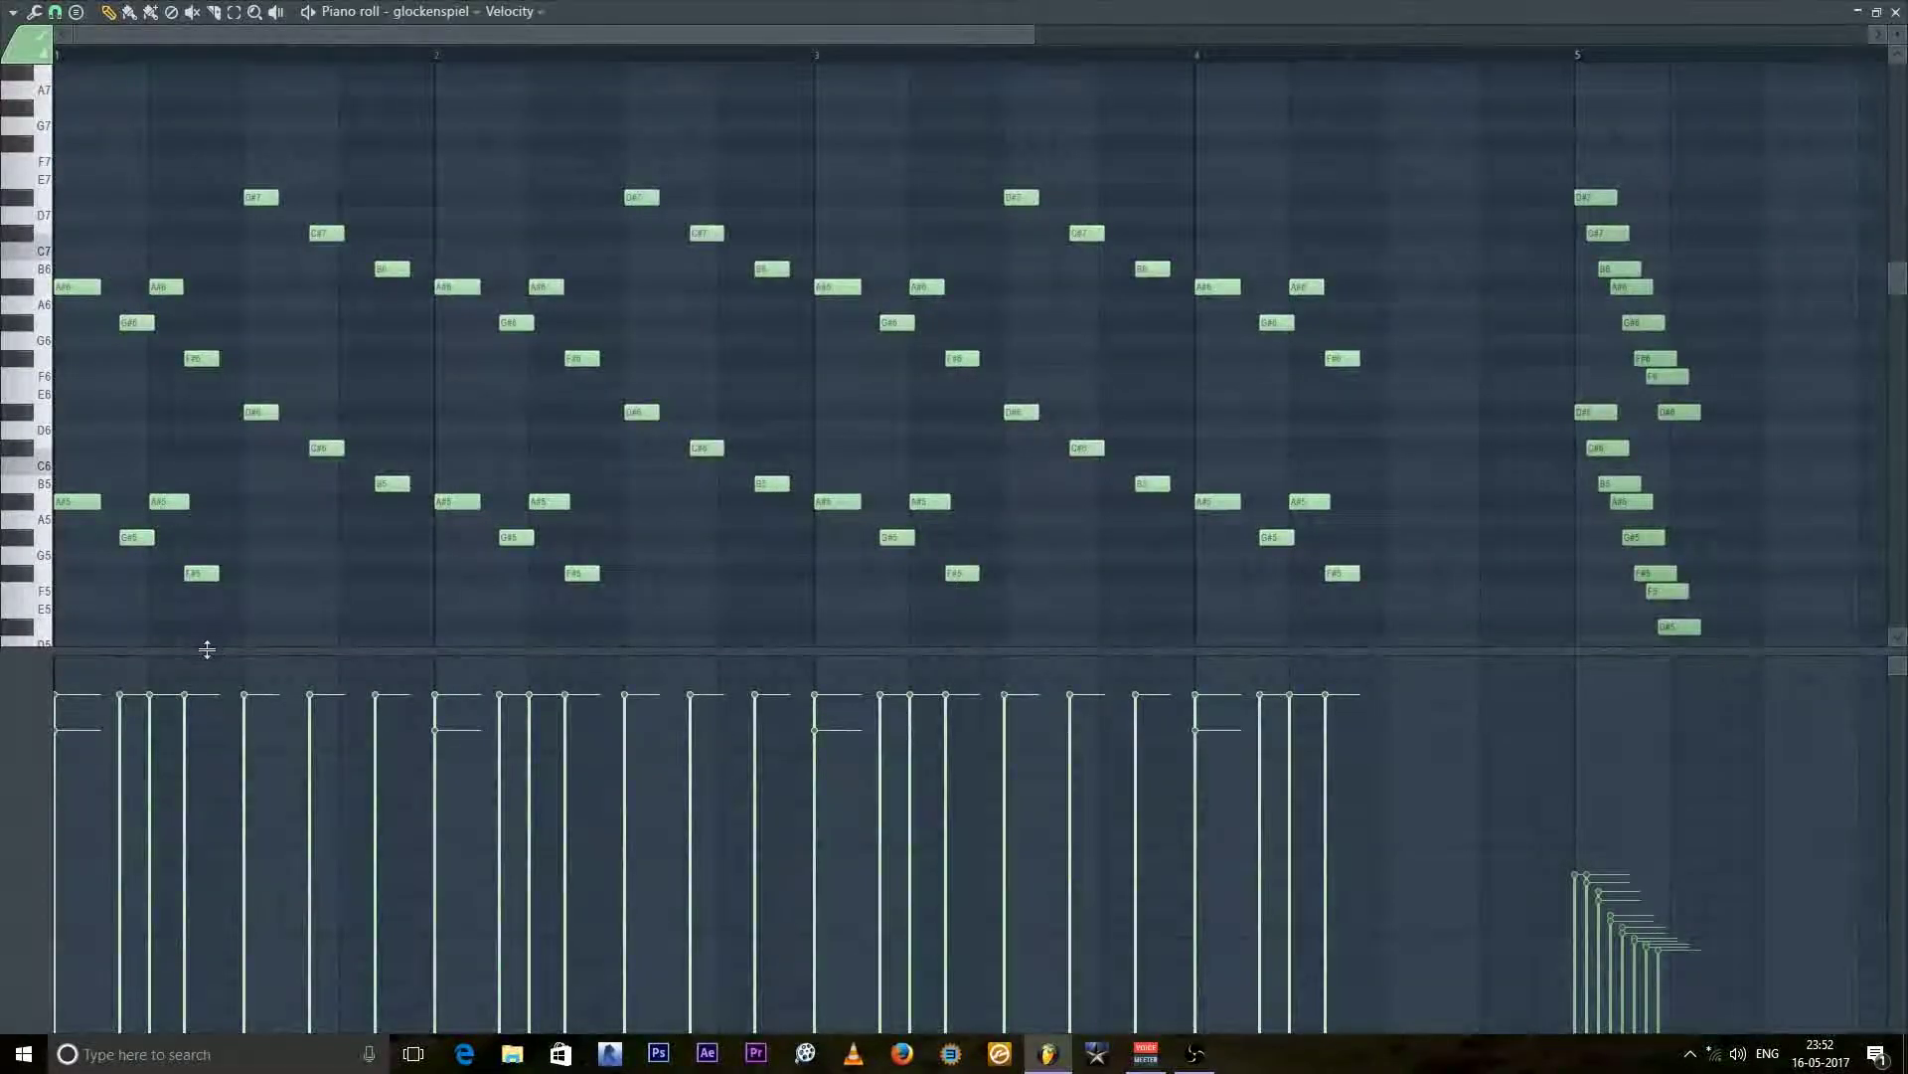
Step: Enlarge the piano roll's note area over the velocity lane and play the glockenspiel pattern from bar 1
drag(207, 649, 204, 840)
scroll(314, 552, down, 3)
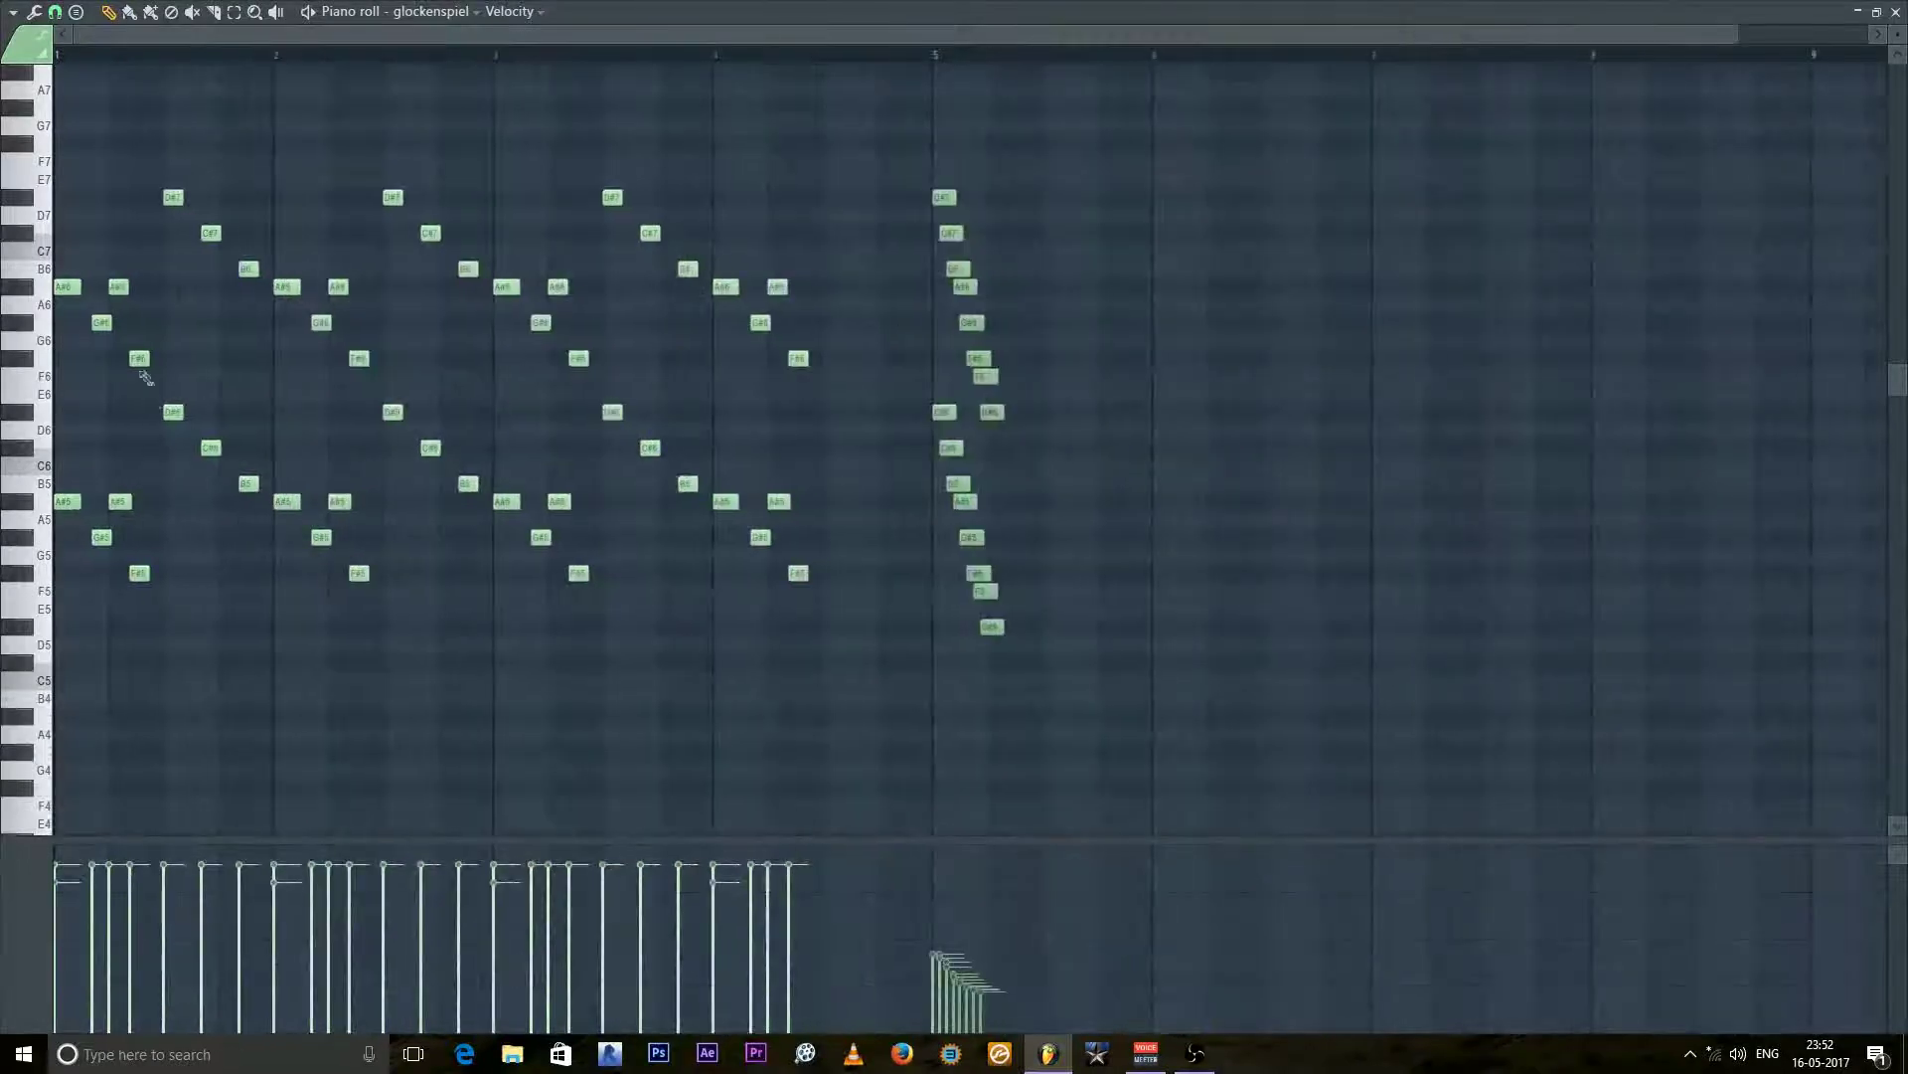
scroll(107, 271, up, 3)
drag(137, 38, 97, 38)
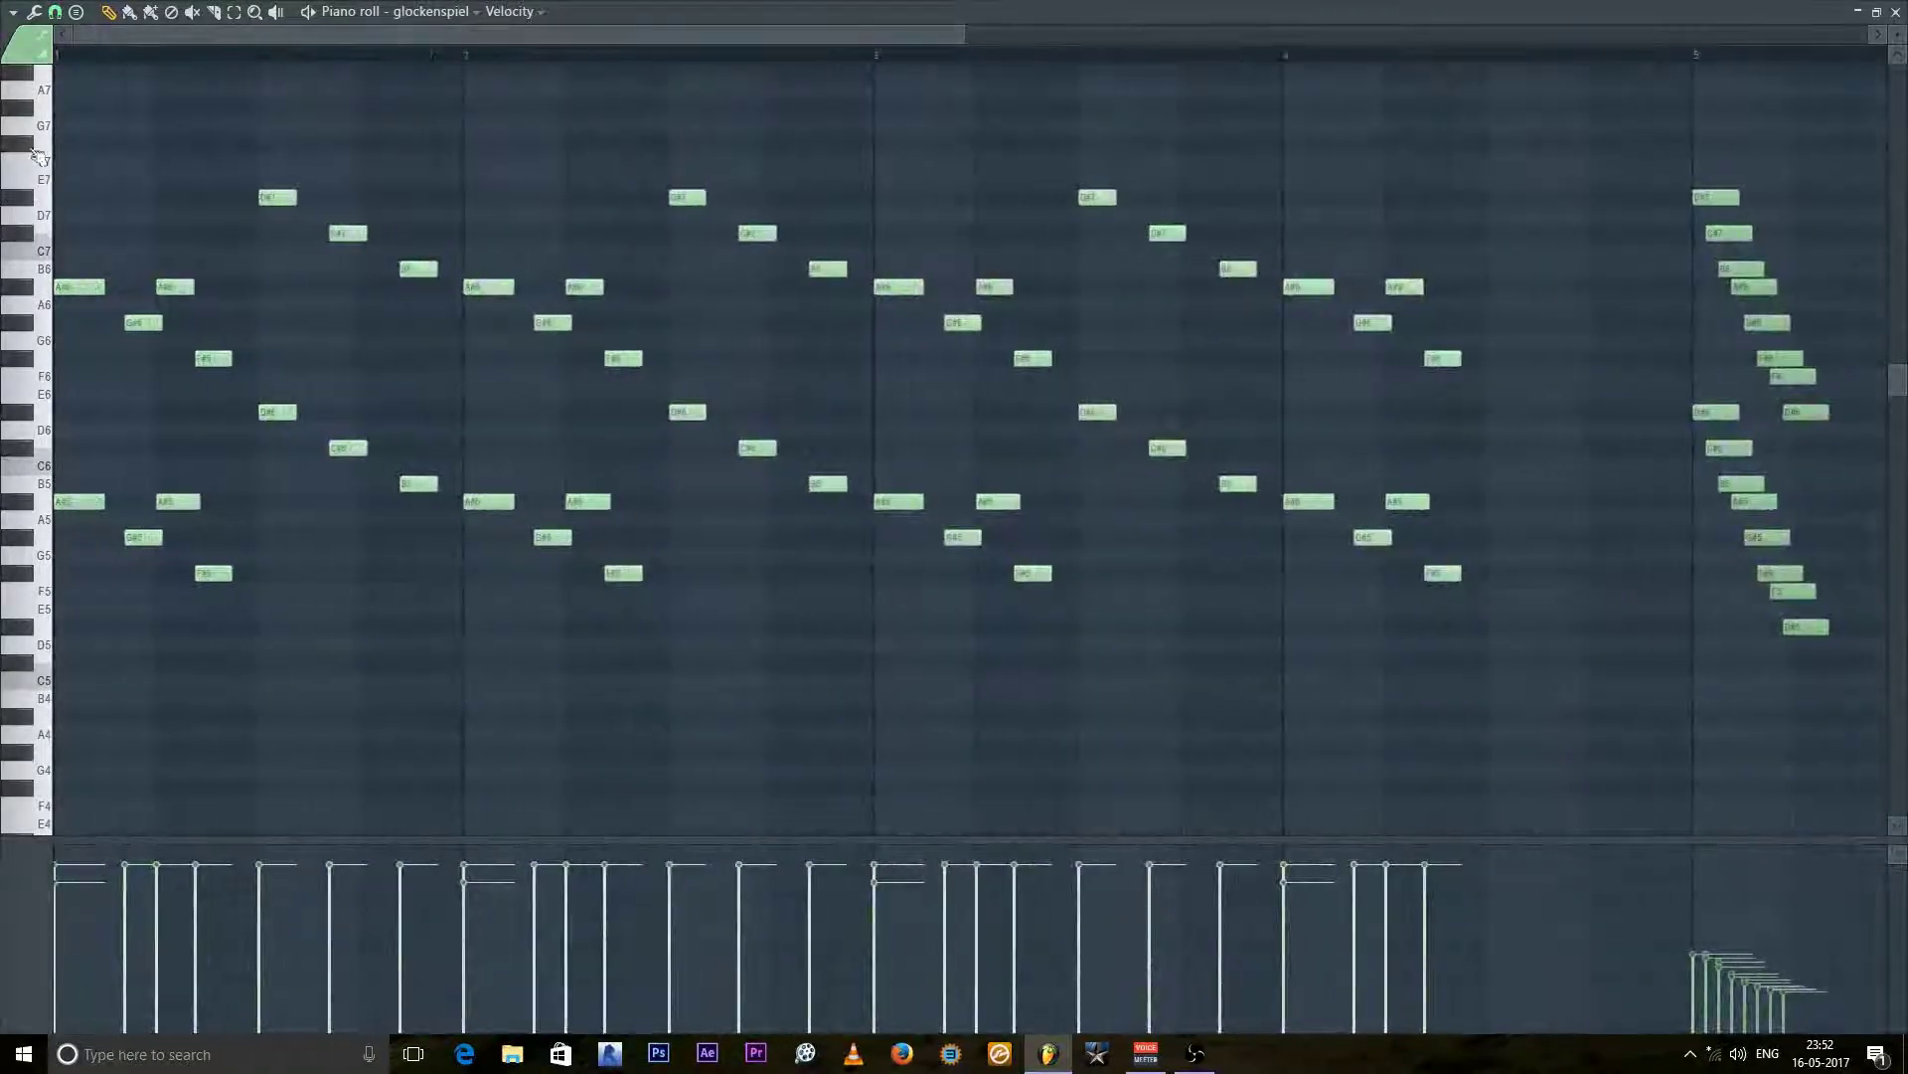
scroll(46, 180, up, 3)
key(space)
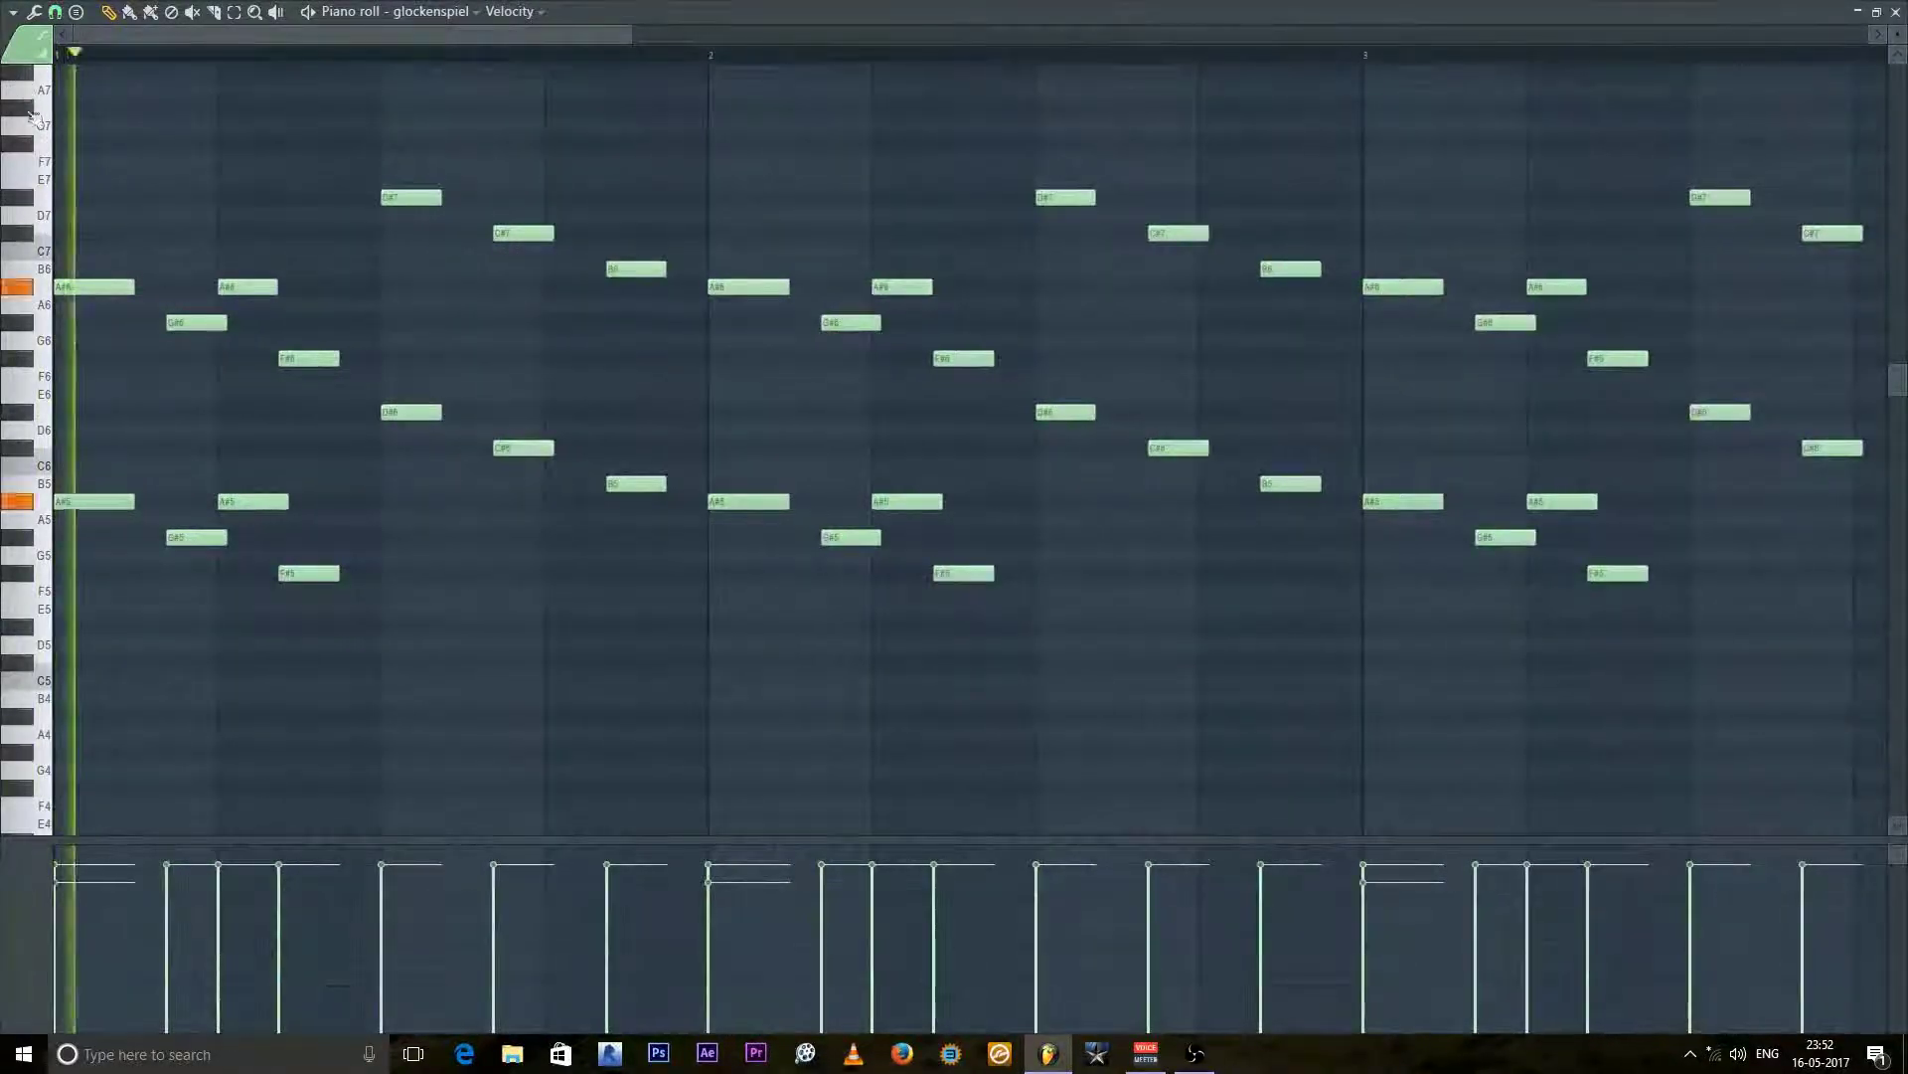
Step: Play the glockenspiel melody in the piano roll from the start and examine its repeating note pattern
scroll(256, 426, down, 4)
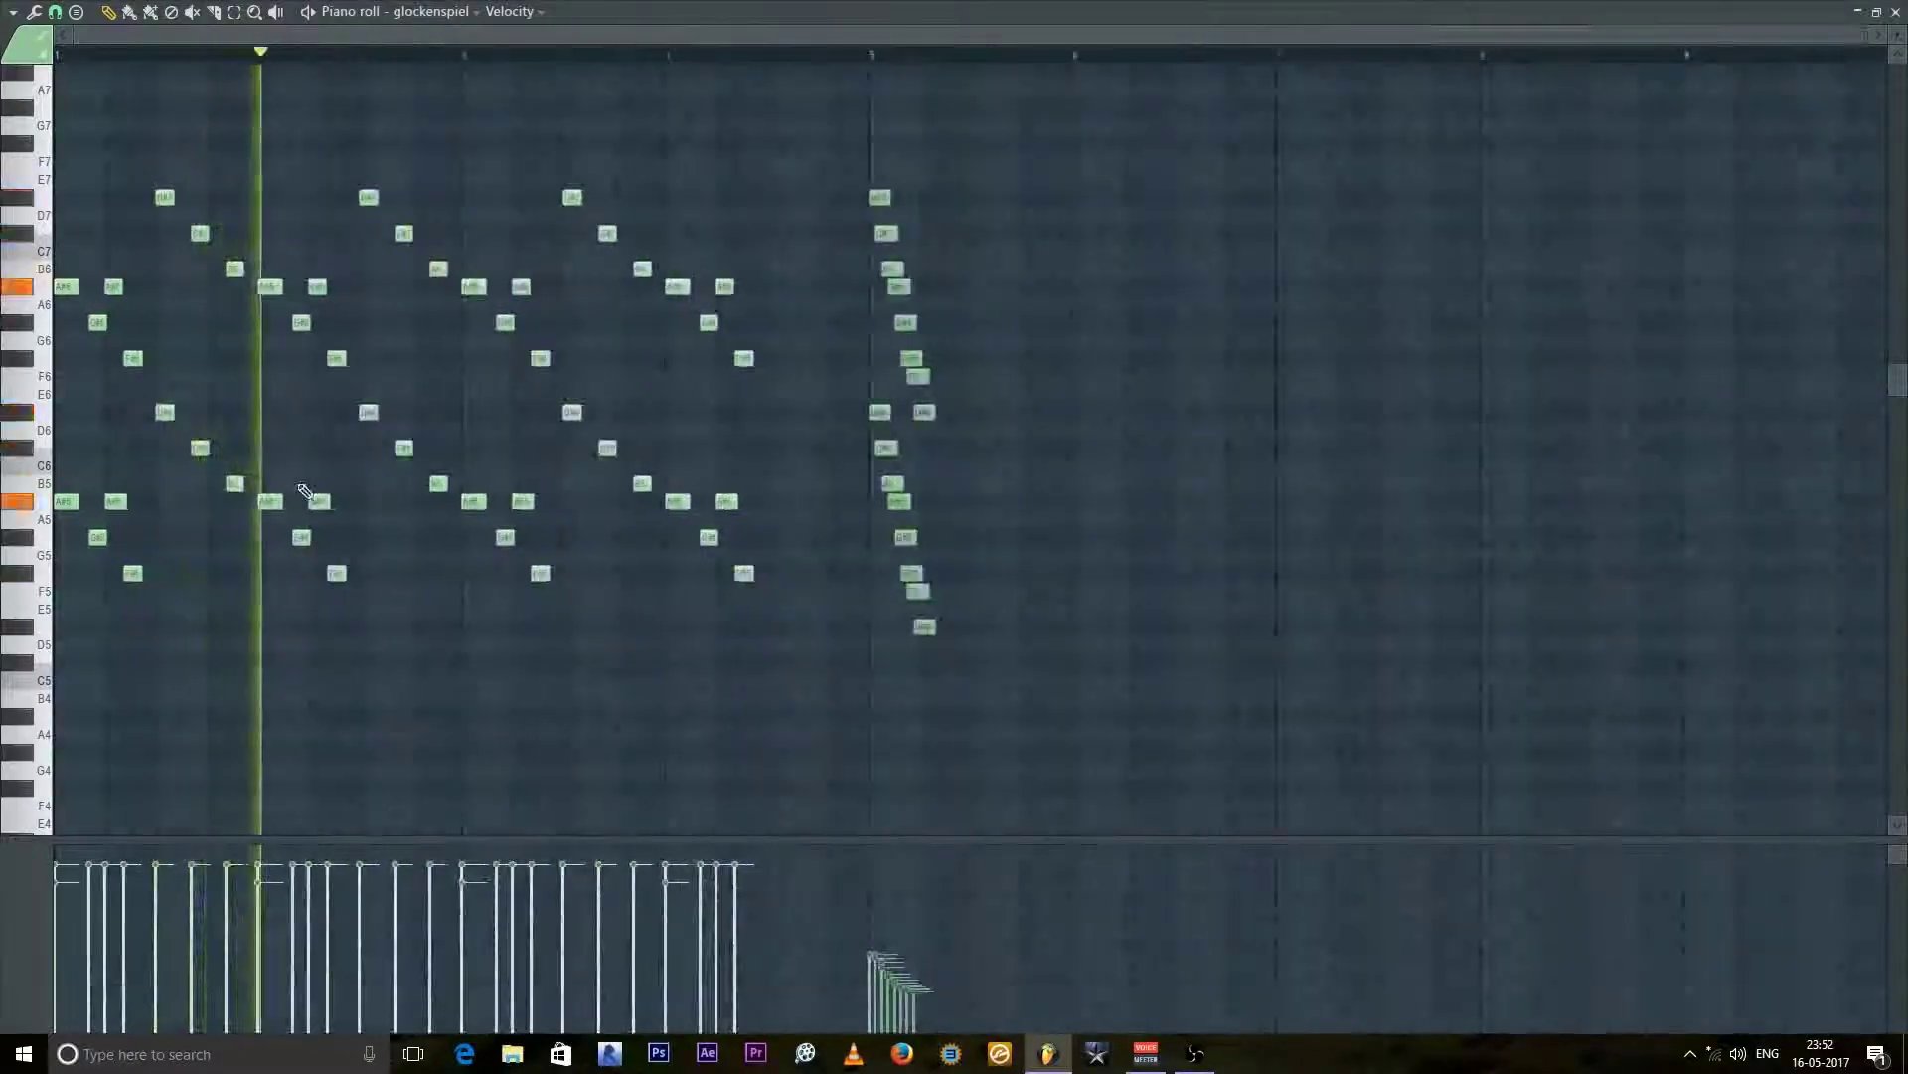
key(space)
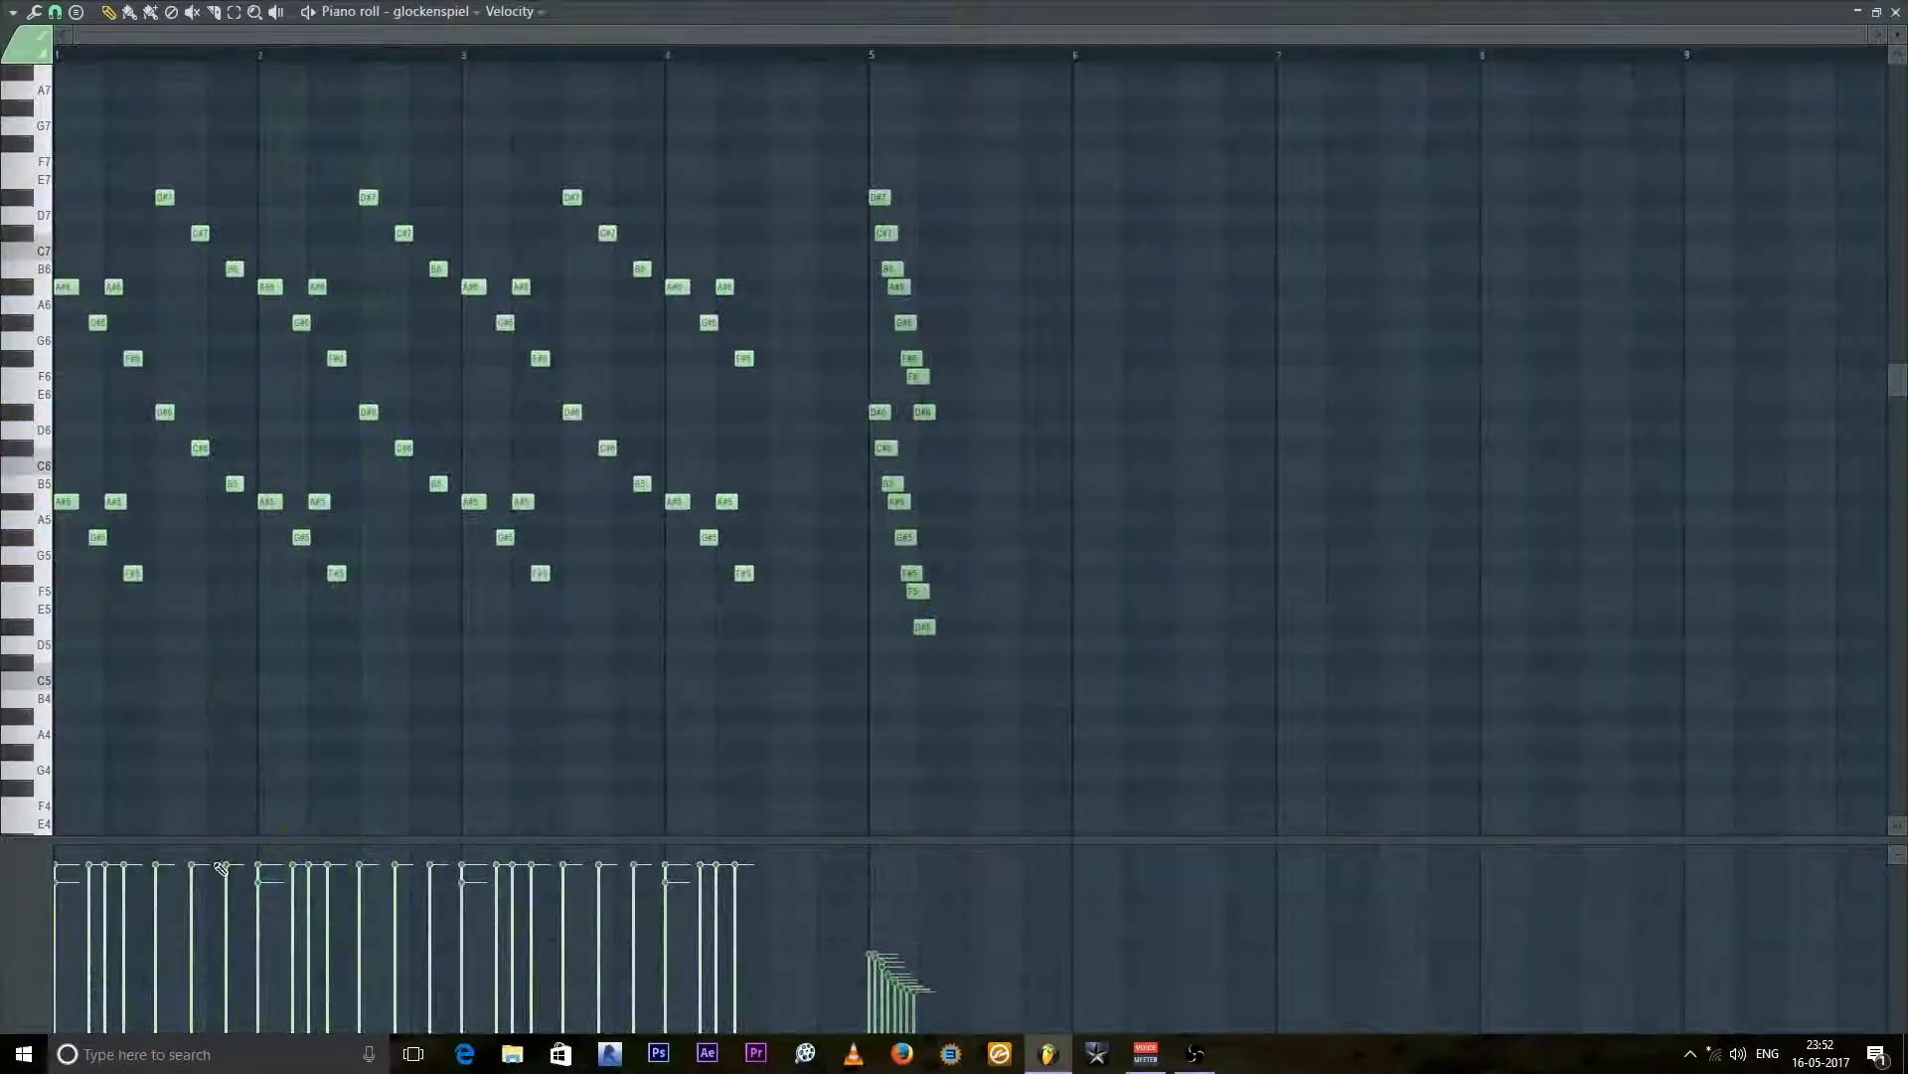
scroll(136, 886, up, 3)
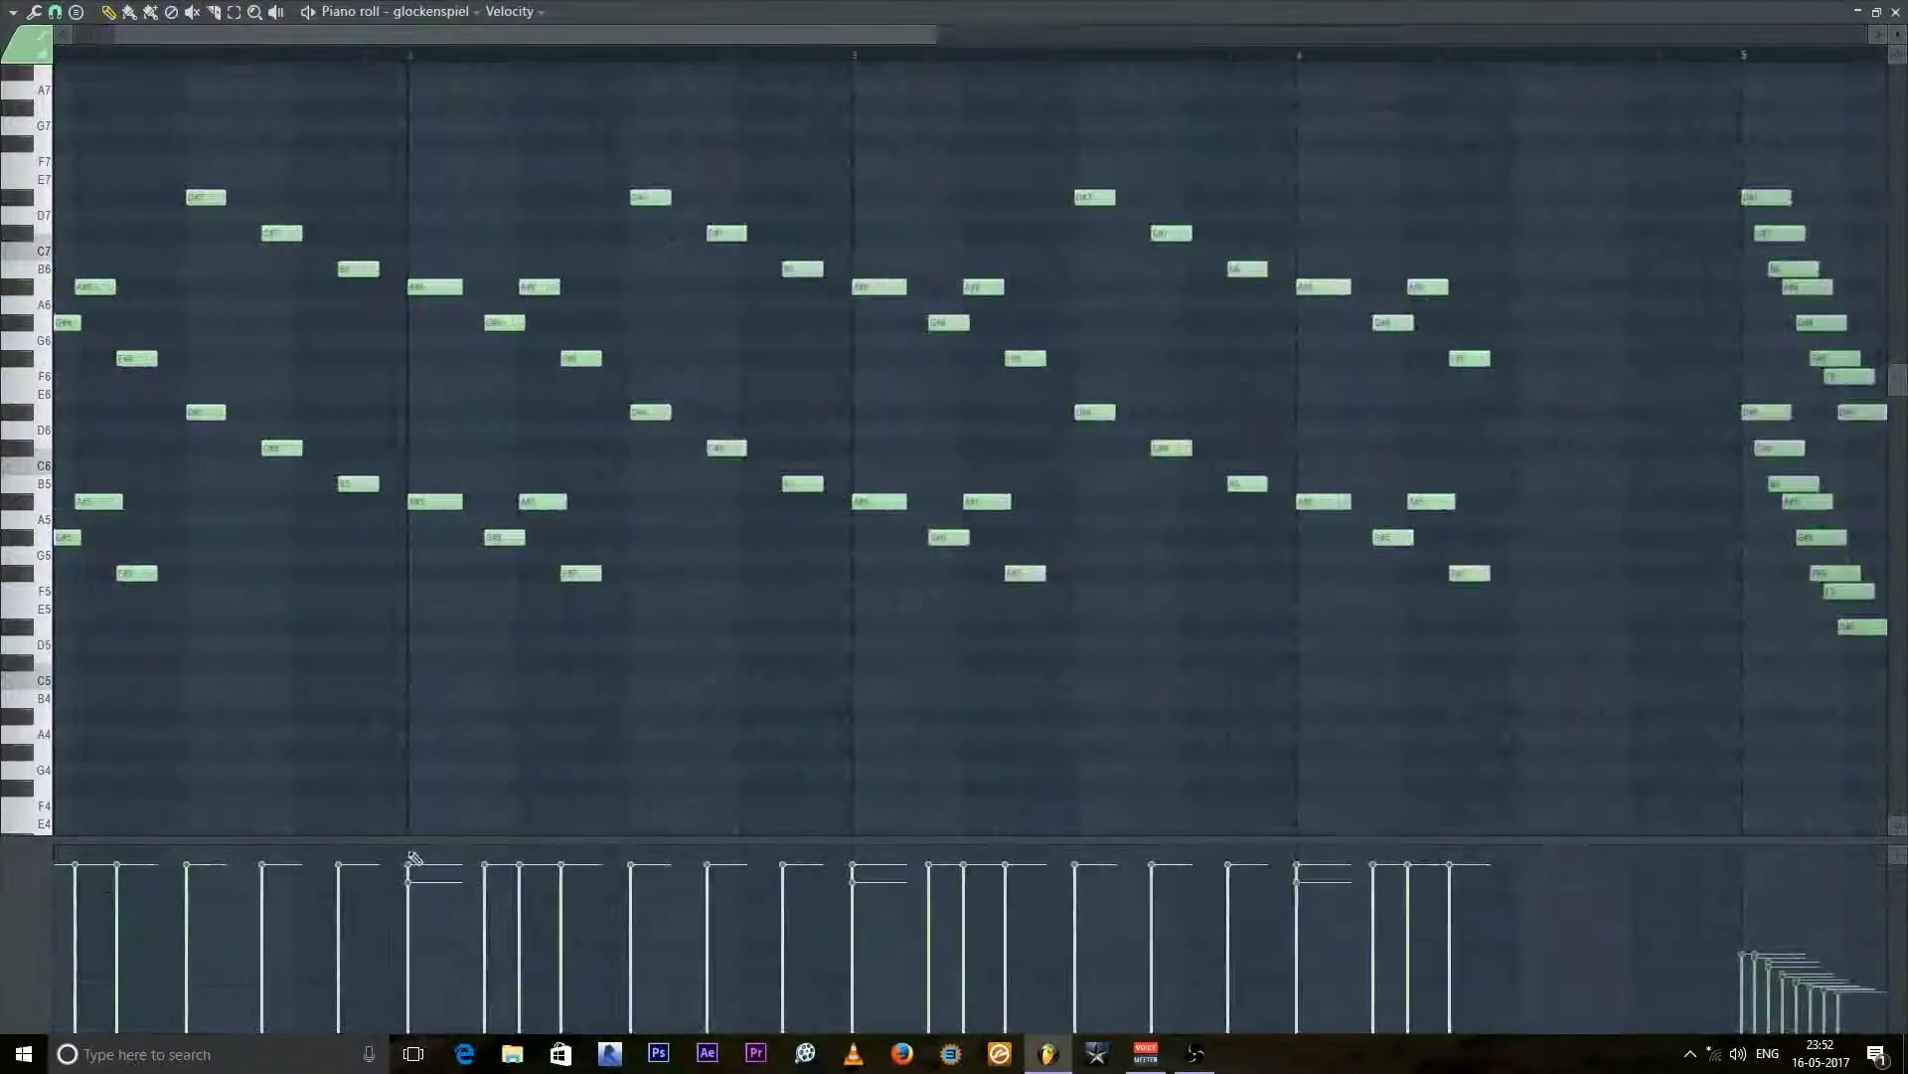
scroll(438, 905, down, 3)
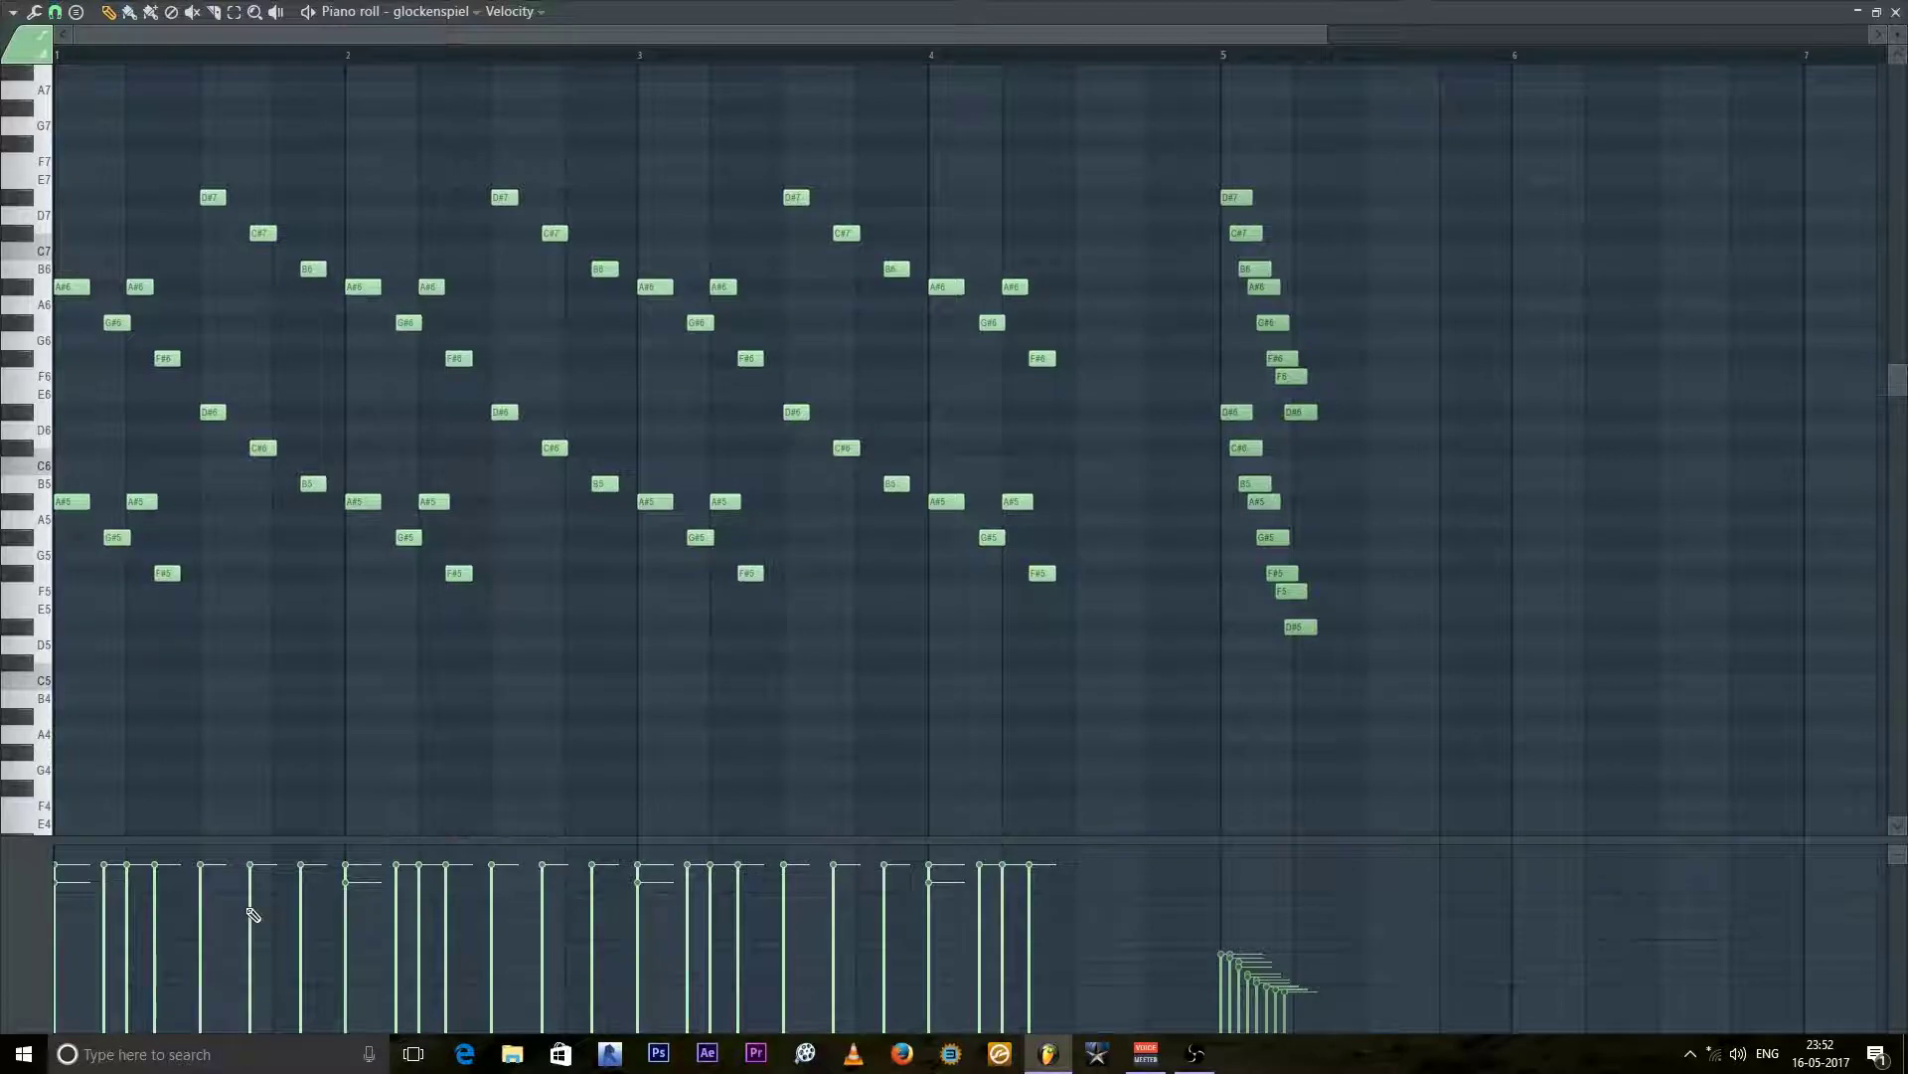
scroll(869, 890, down, 4)
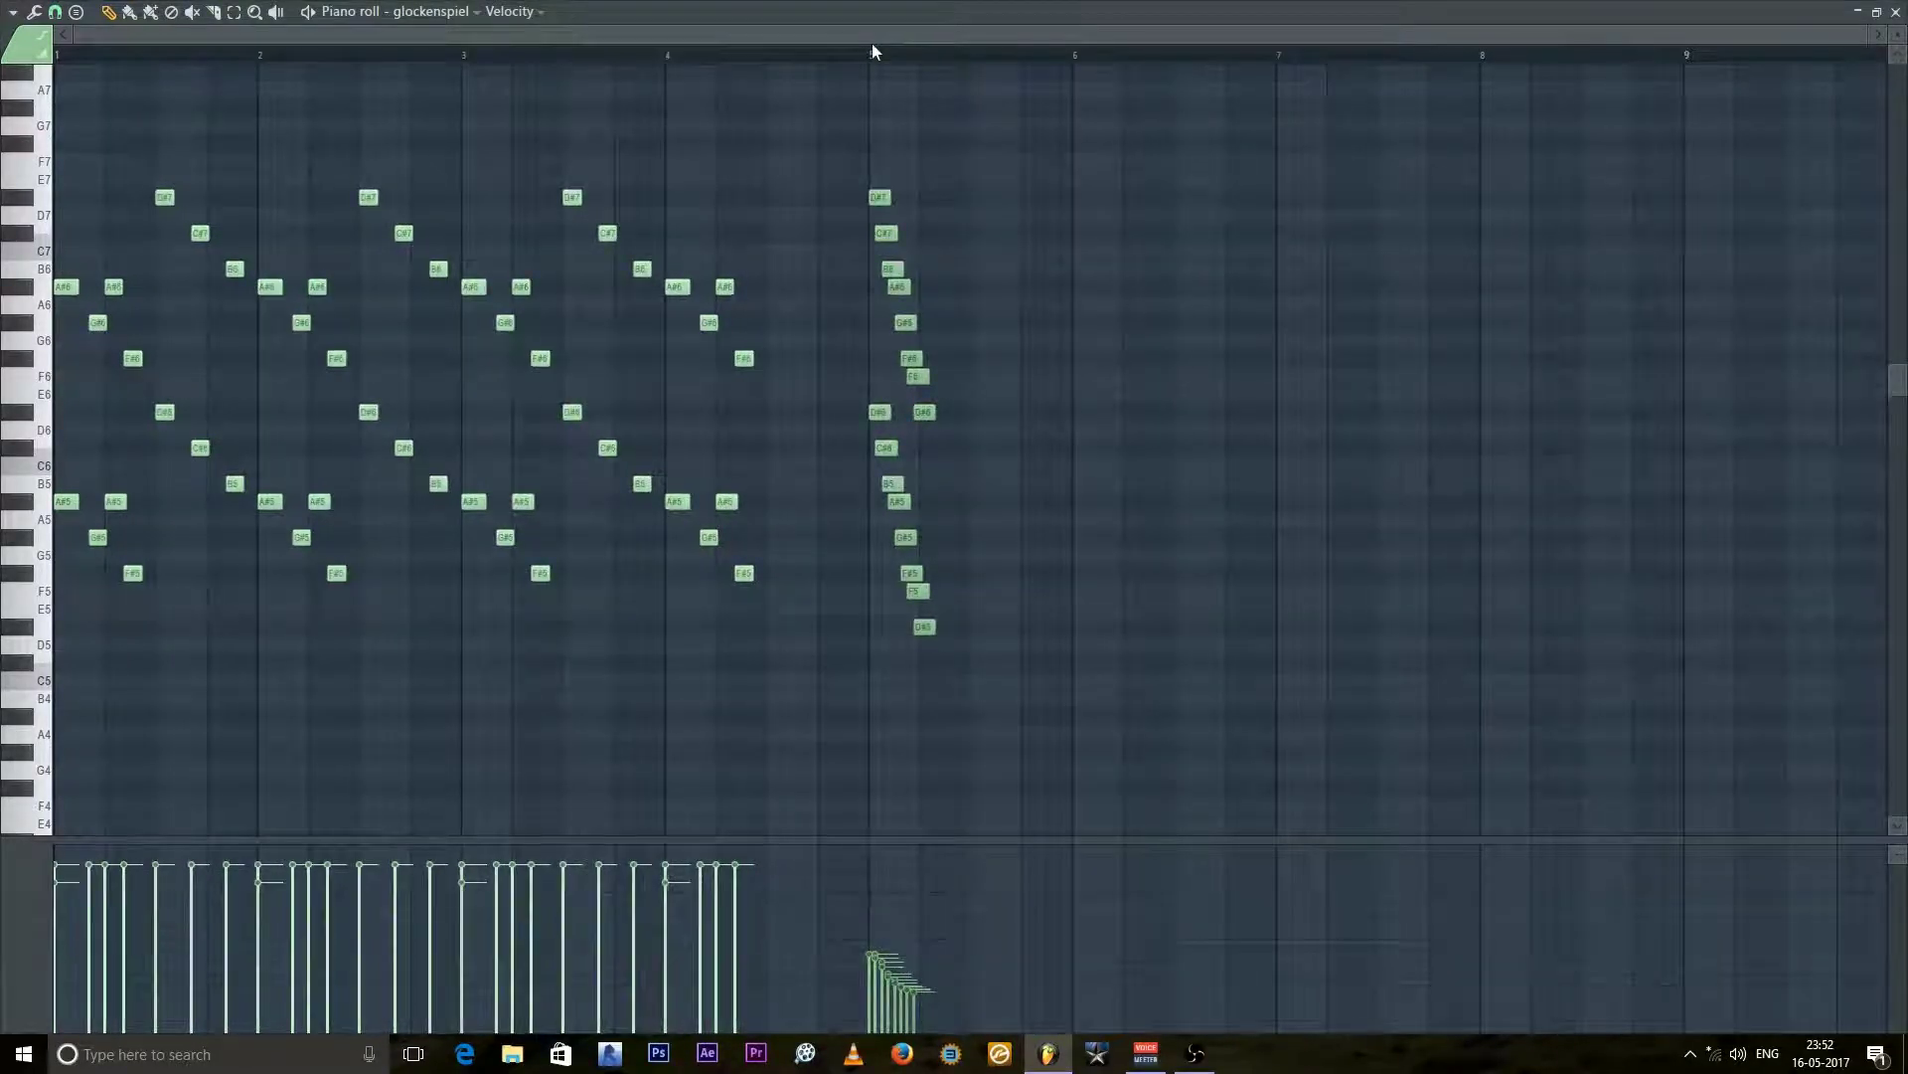
key(space)
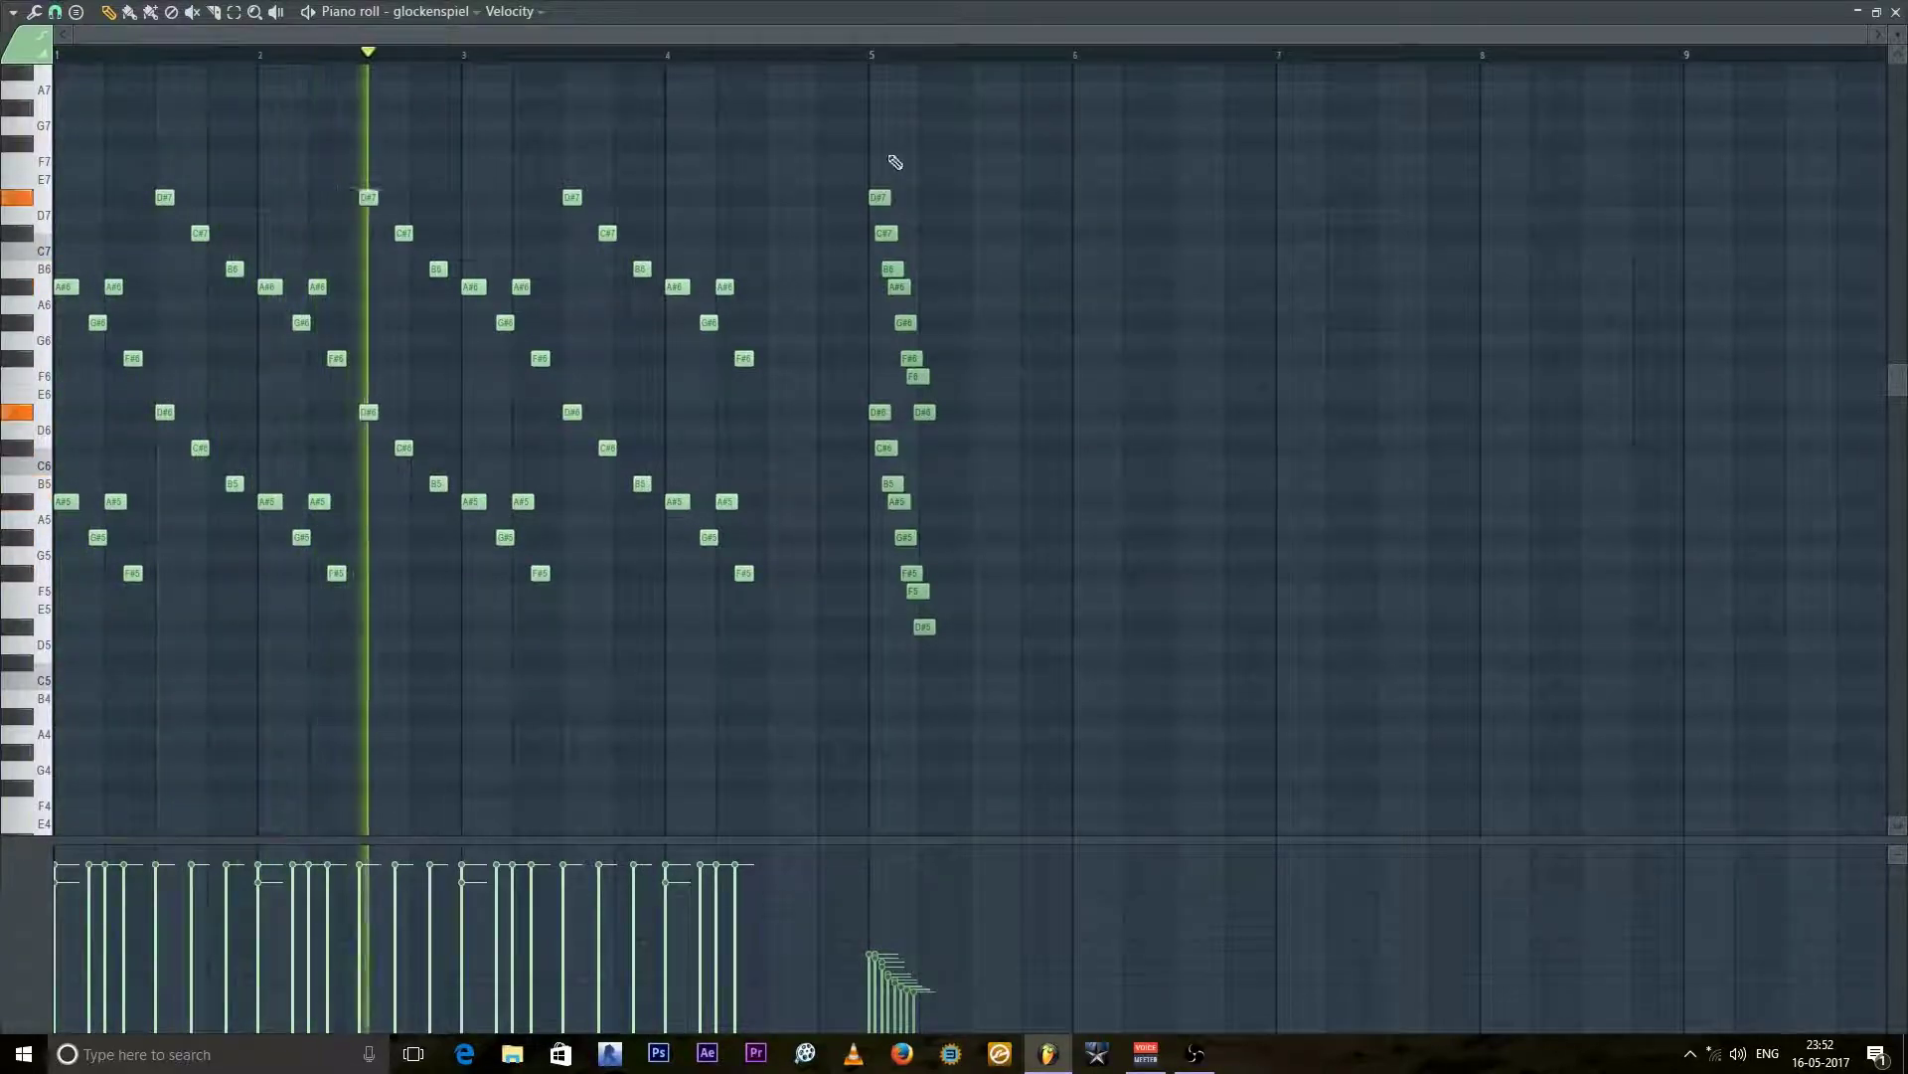
key(space)
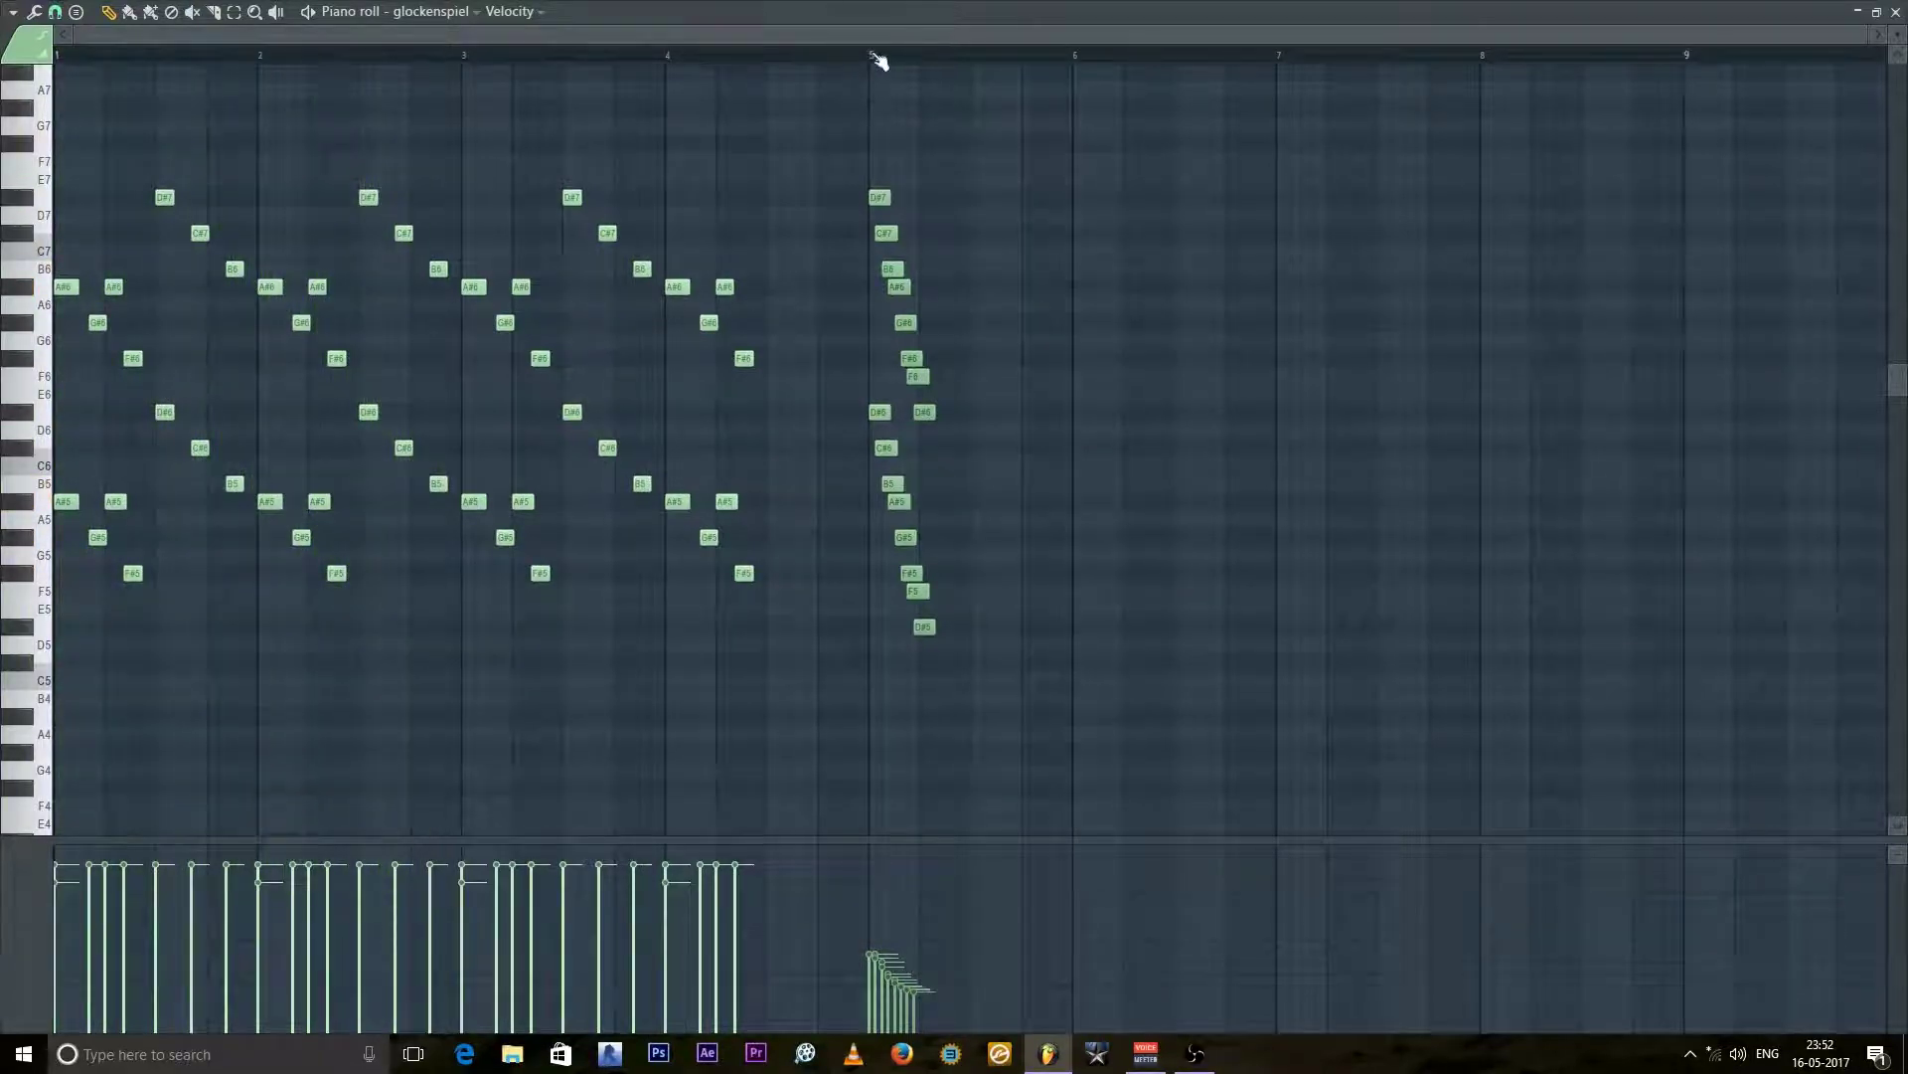
Step: Play the fast descending glockenspiel run from bar 5 and return to the playlist
click(874, 56)
key(space)
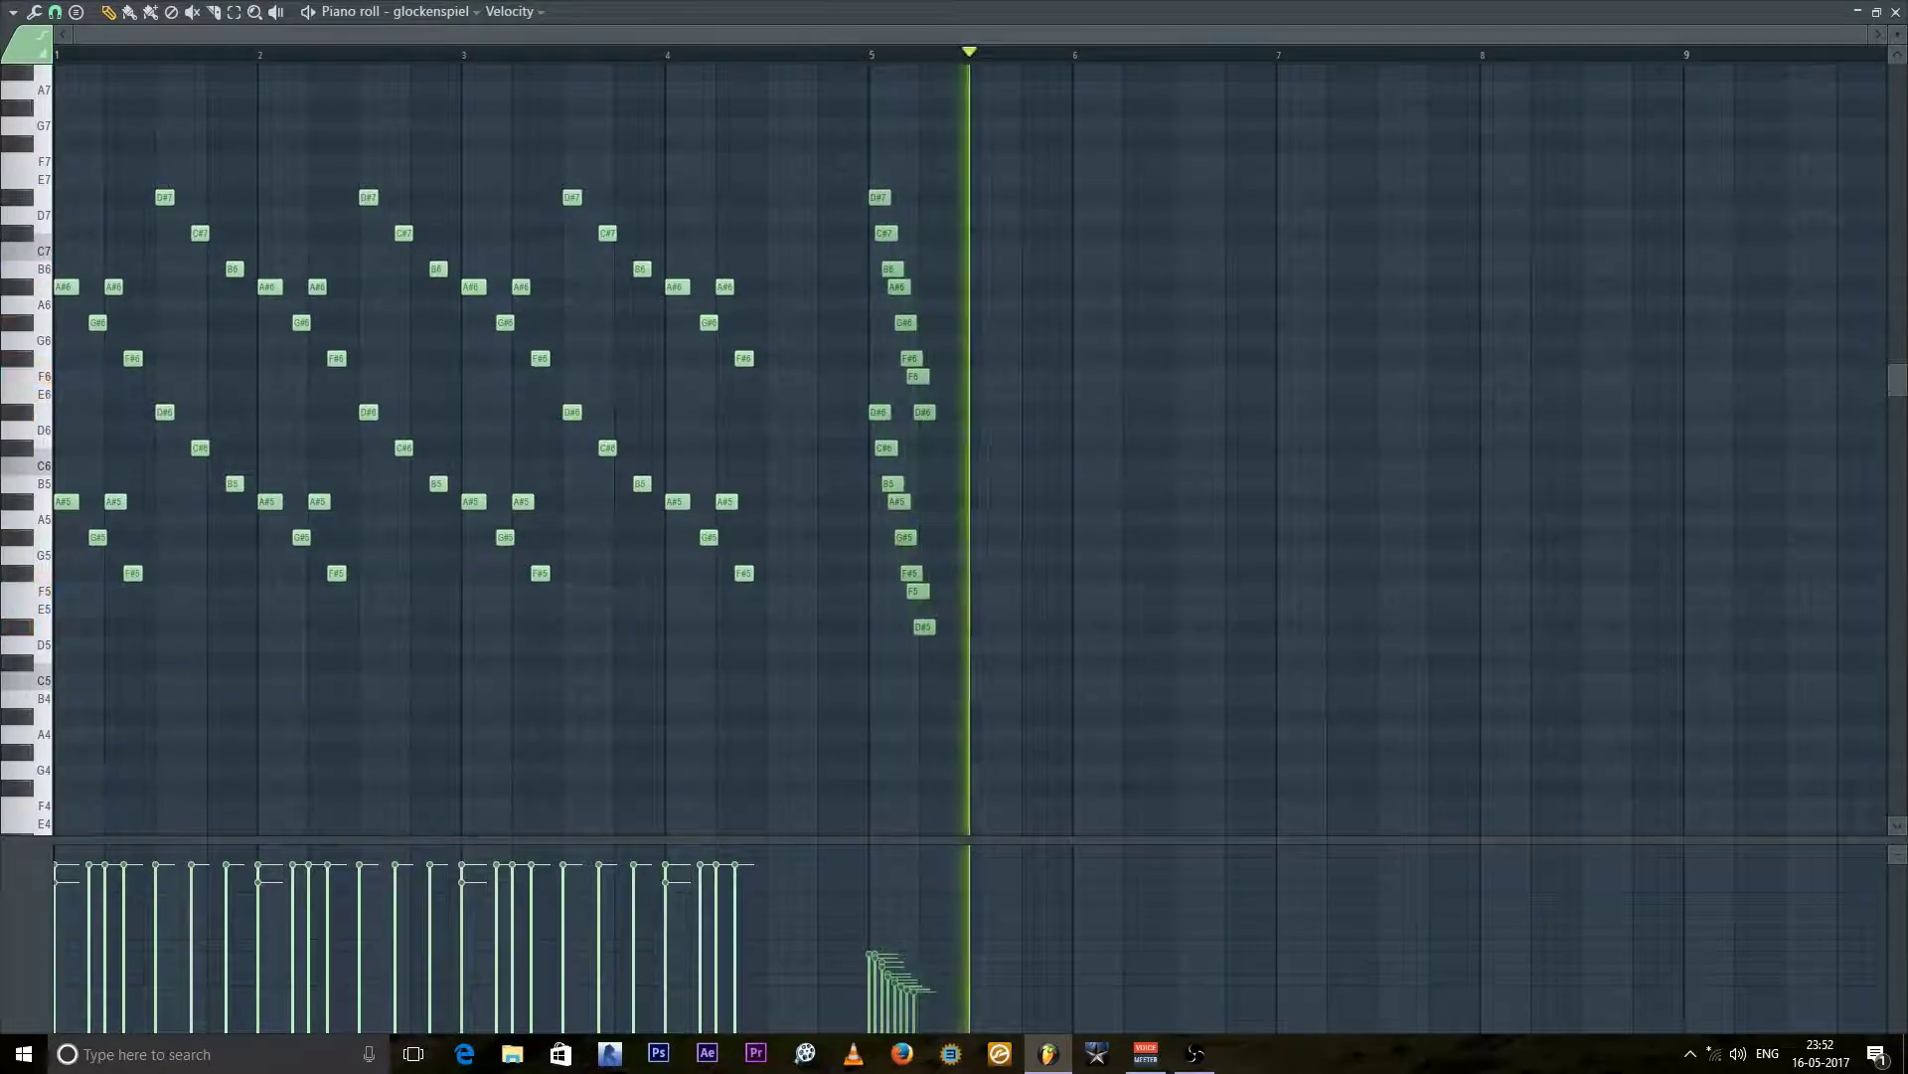
key(space)
click(1858, 11)
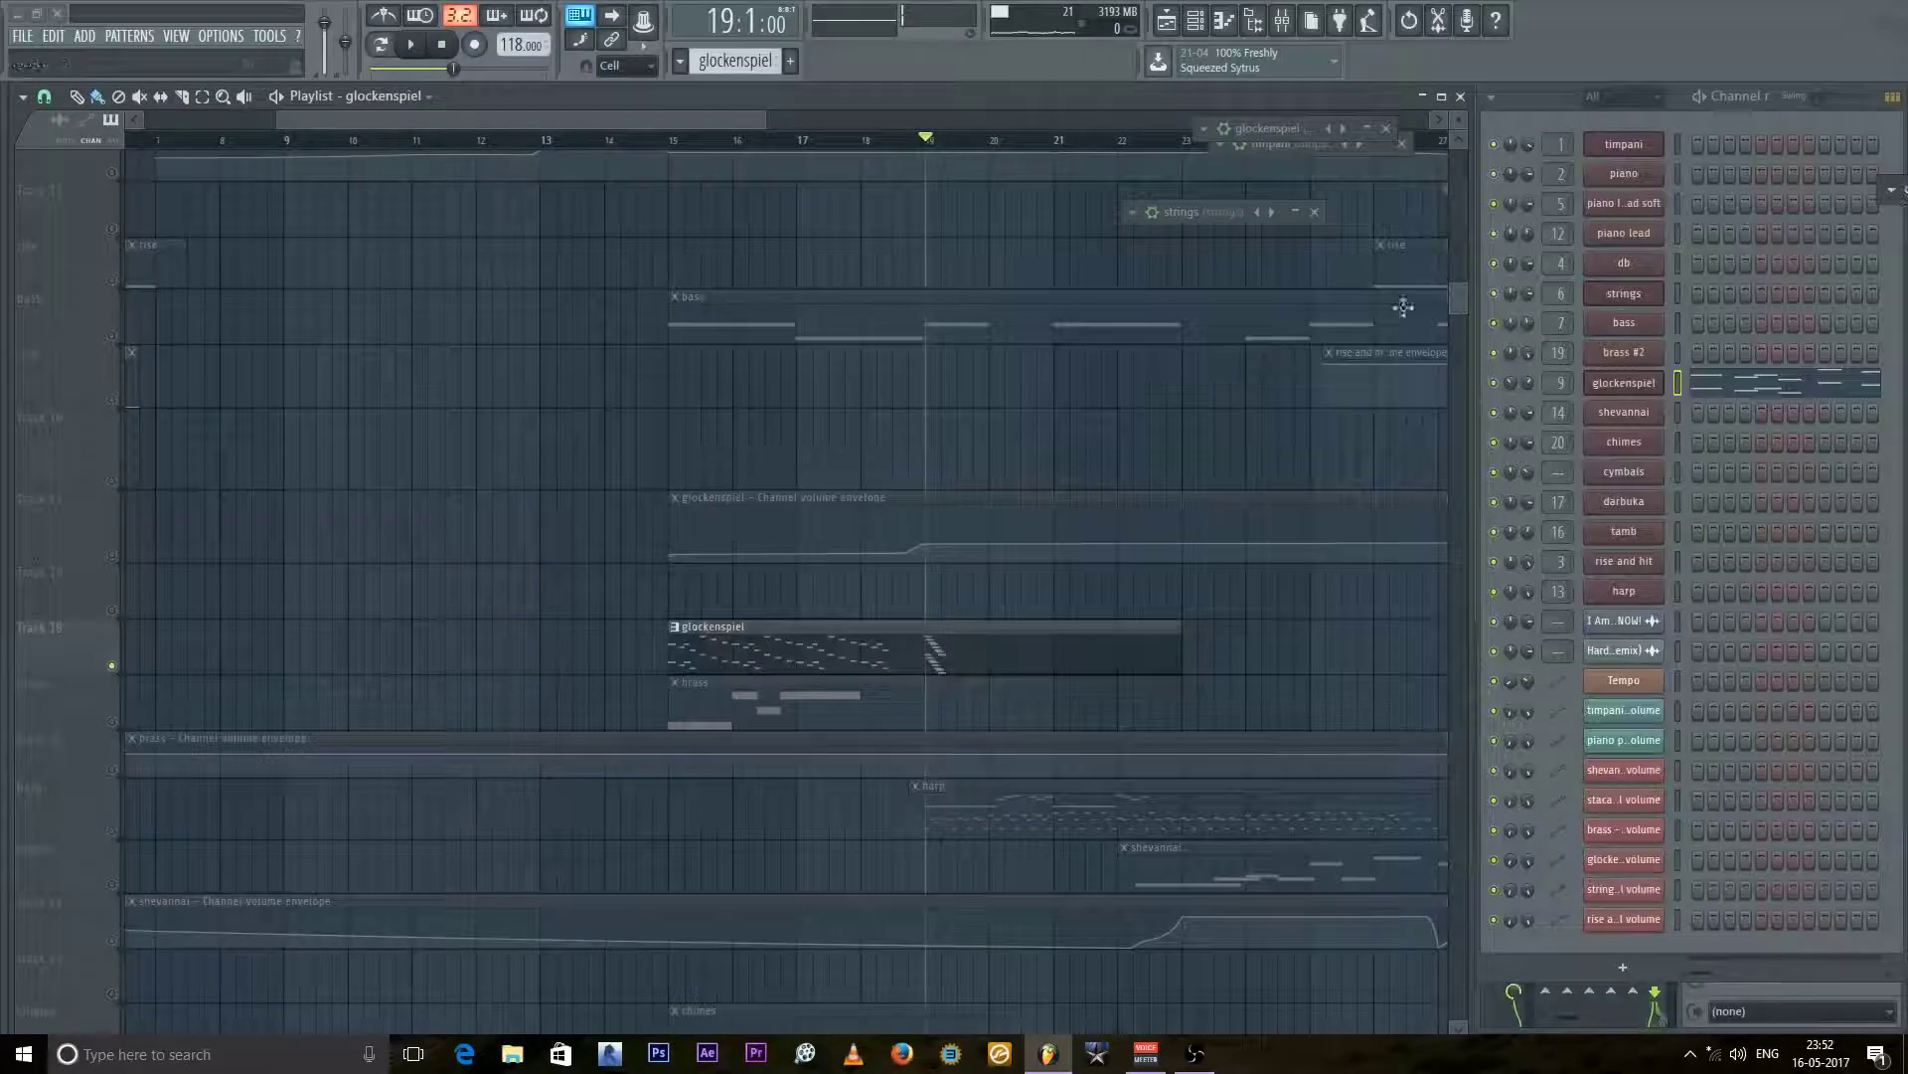
Step: Unsolo the glockenspiel track and play the full arrangement from bar 18 through the glockenspiel run
right_click(113, 682)
click(89, 661)
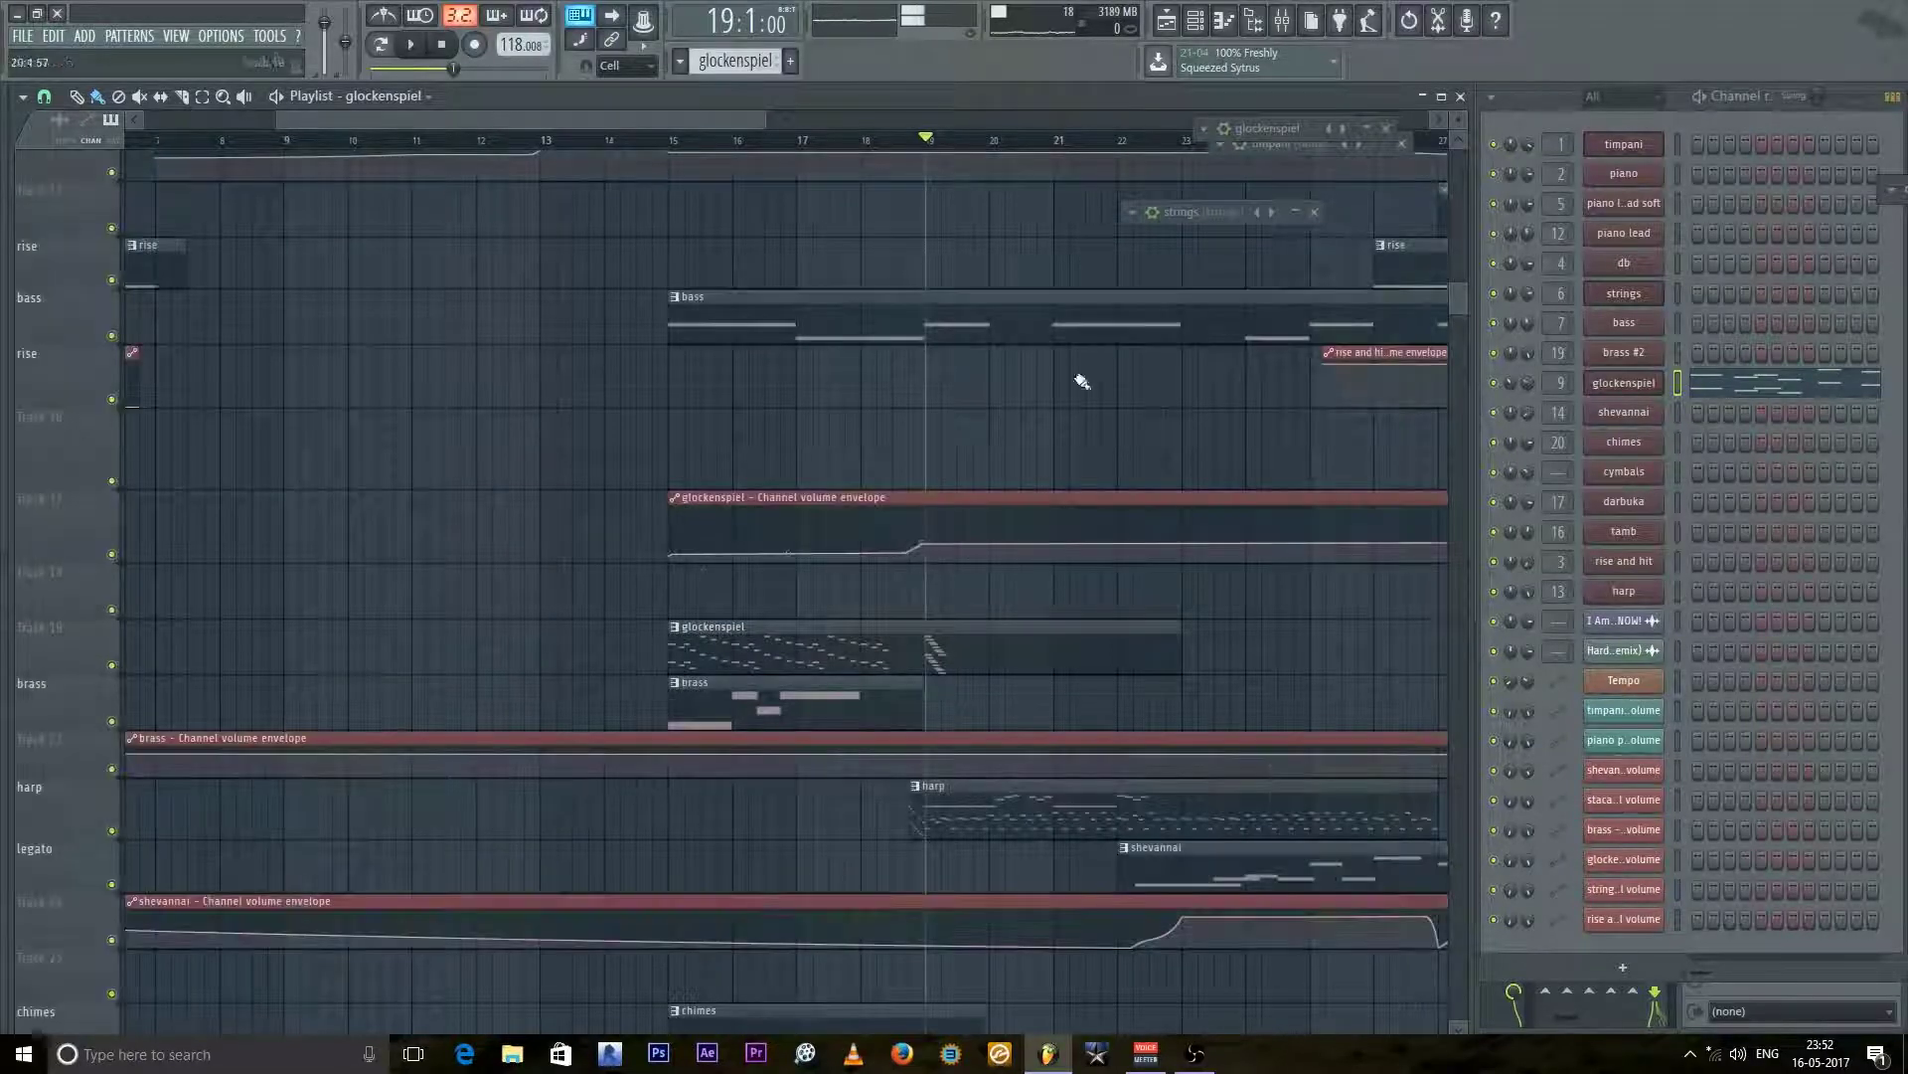
click(875, 141)
key(space)
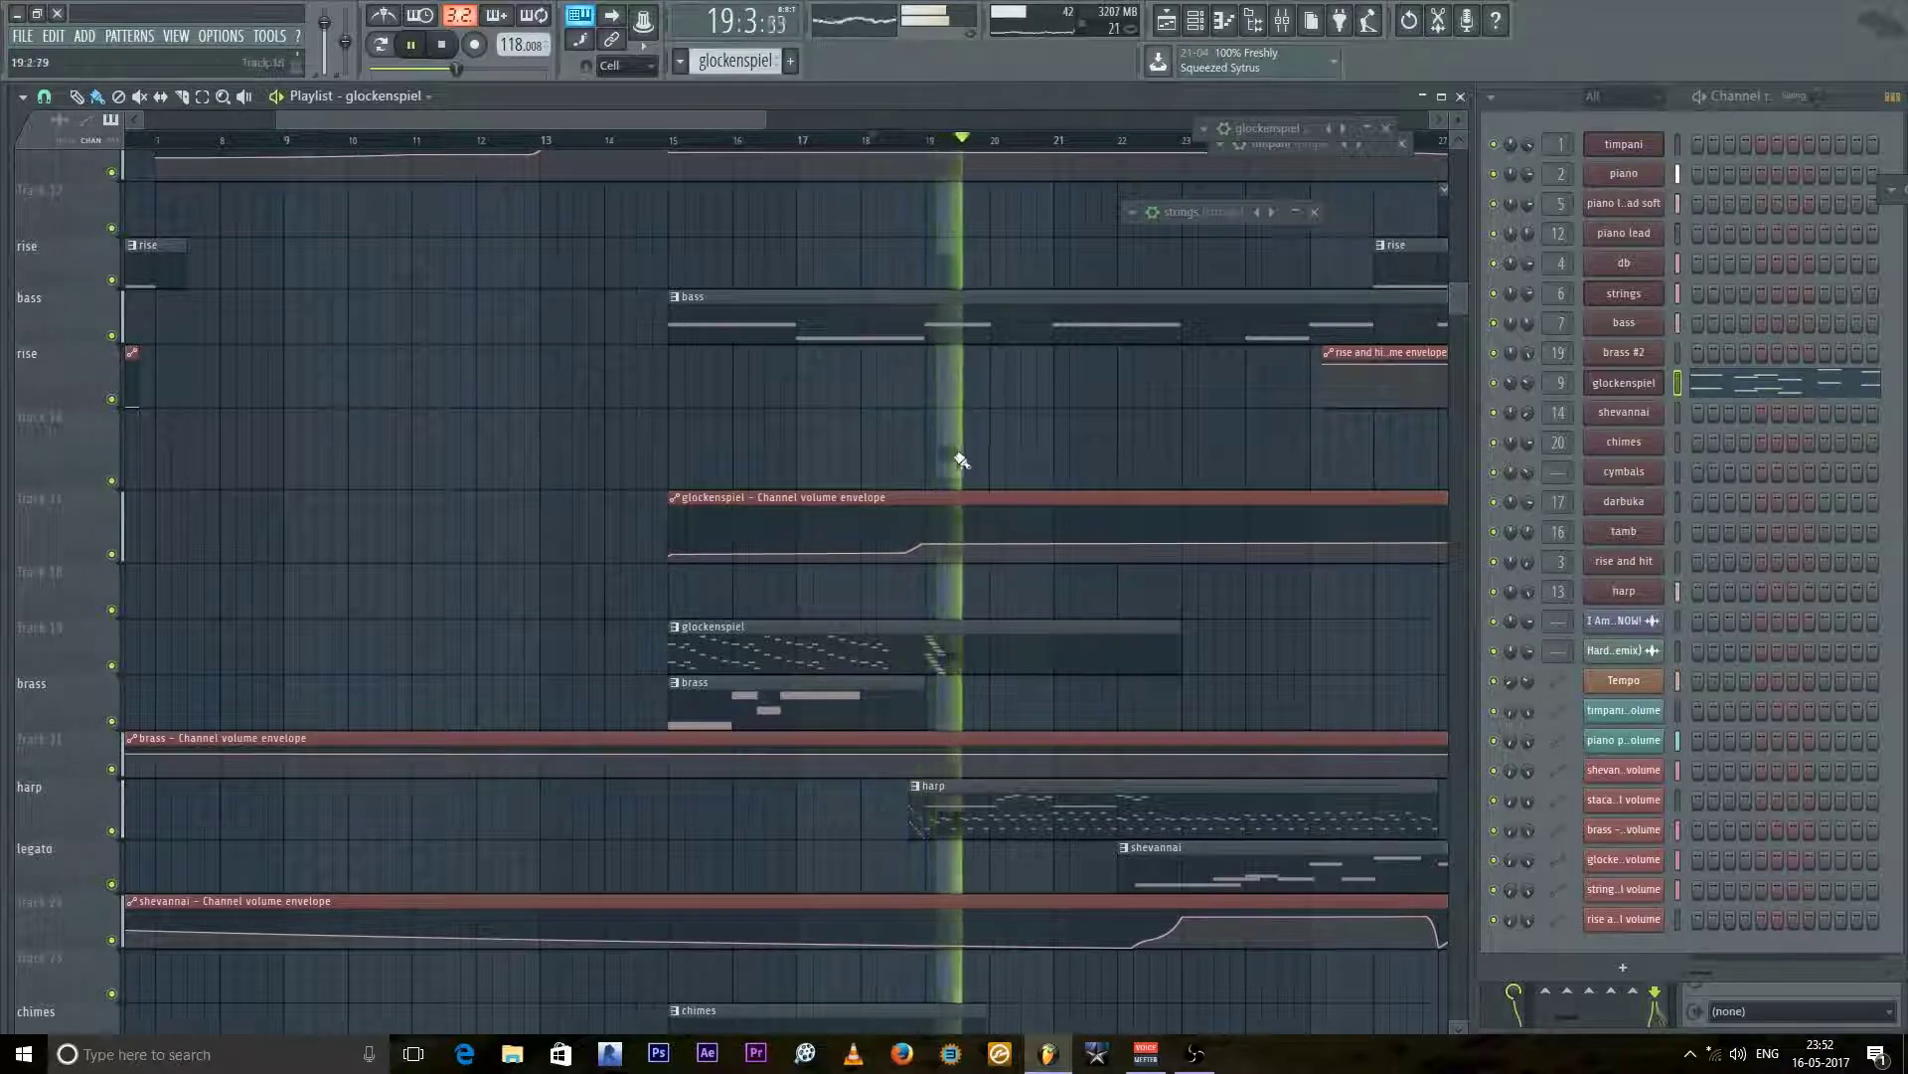
scroll(954, 455, down, 3)
key(space)
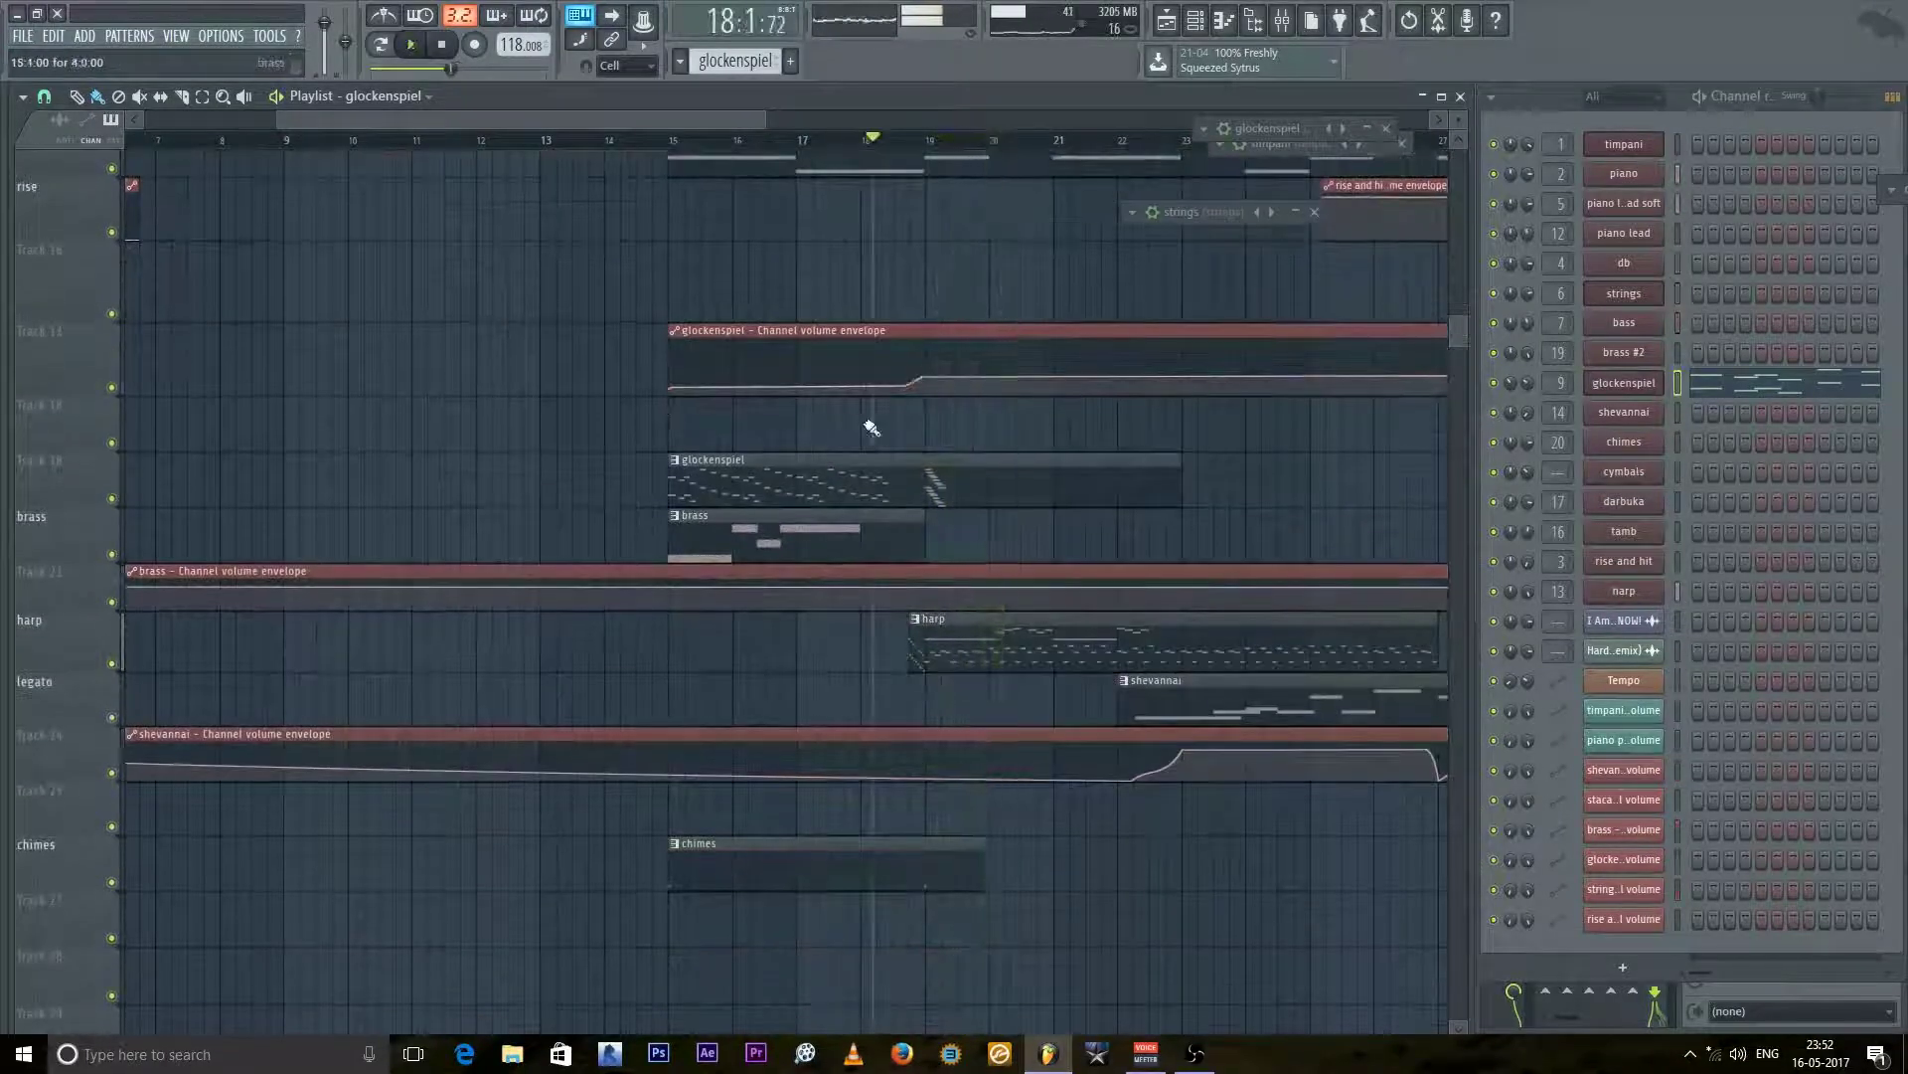
Step: Play the full arrangement from beat 2 of bar 14 into the brass entry
click(624, 151)
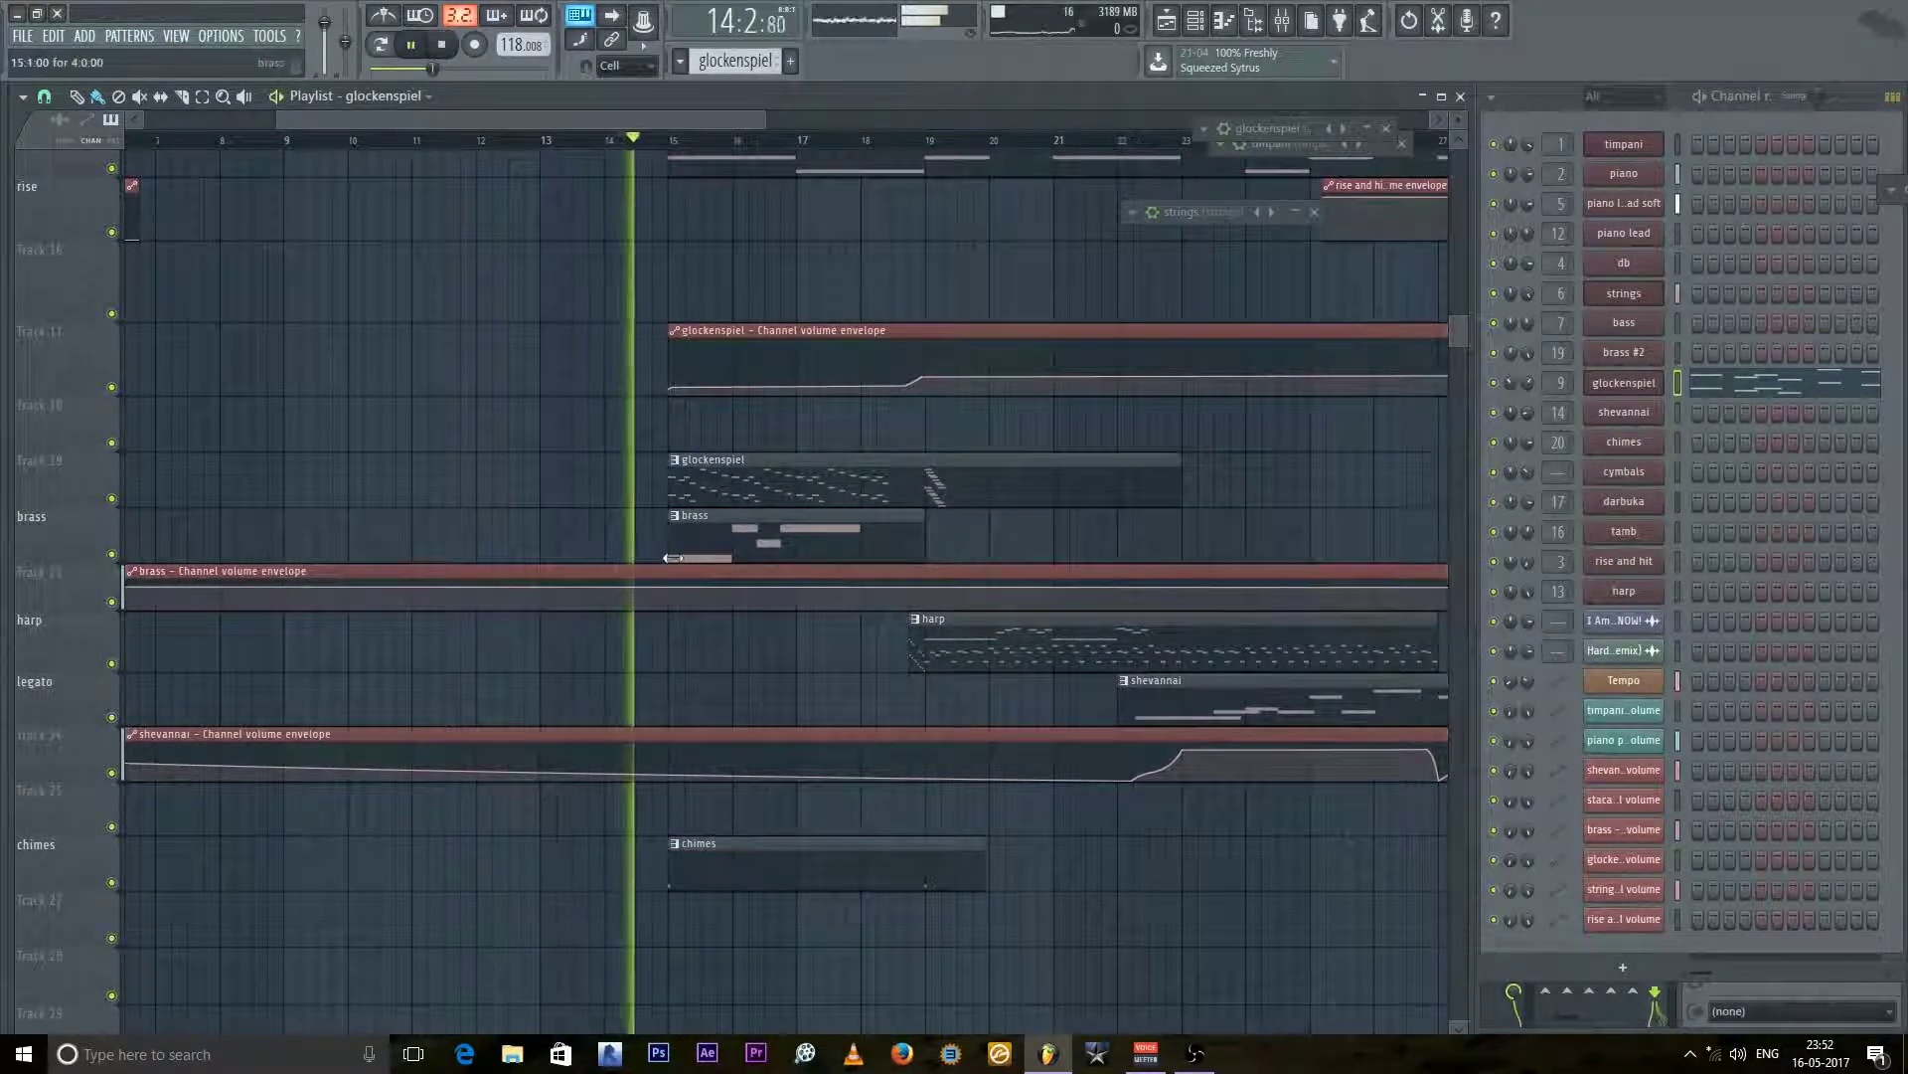
key(space)
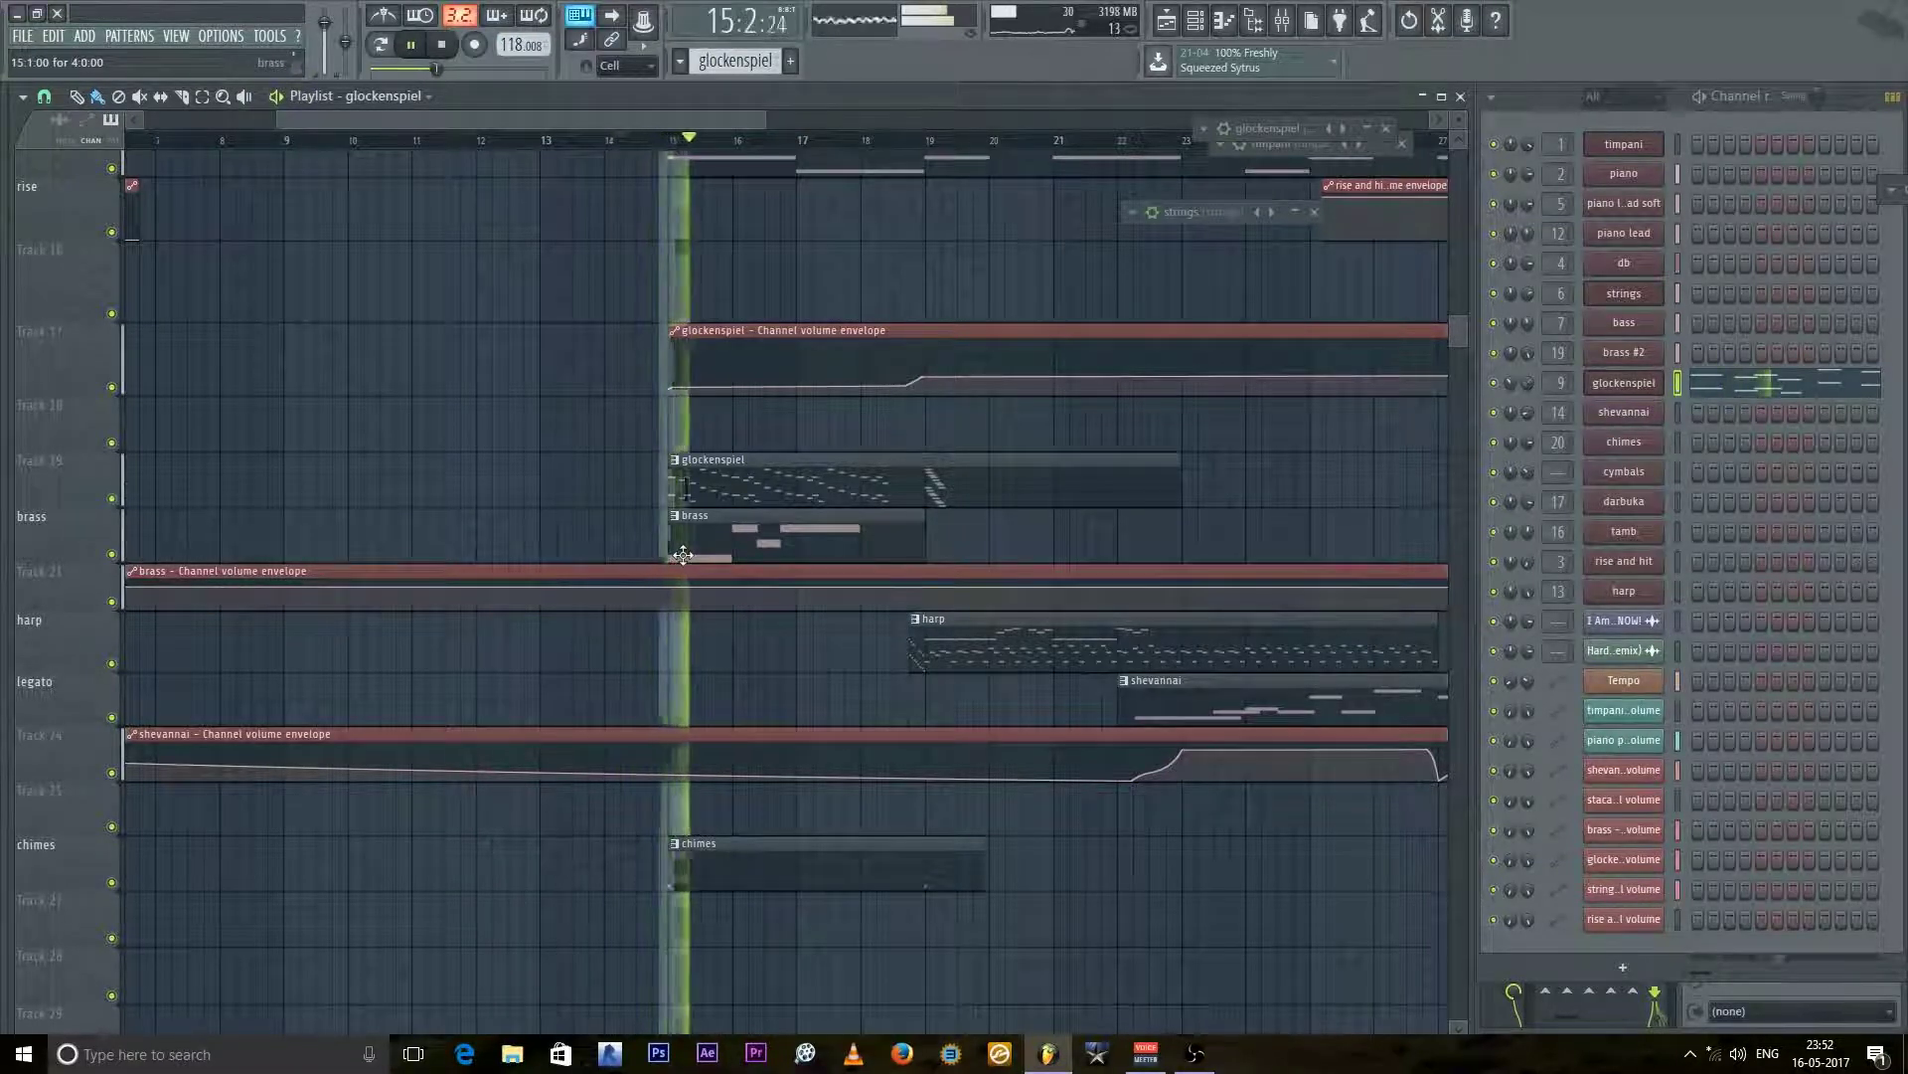
key(space)
Step: Solo the brass track and play its part alone
right_click(118, 558)
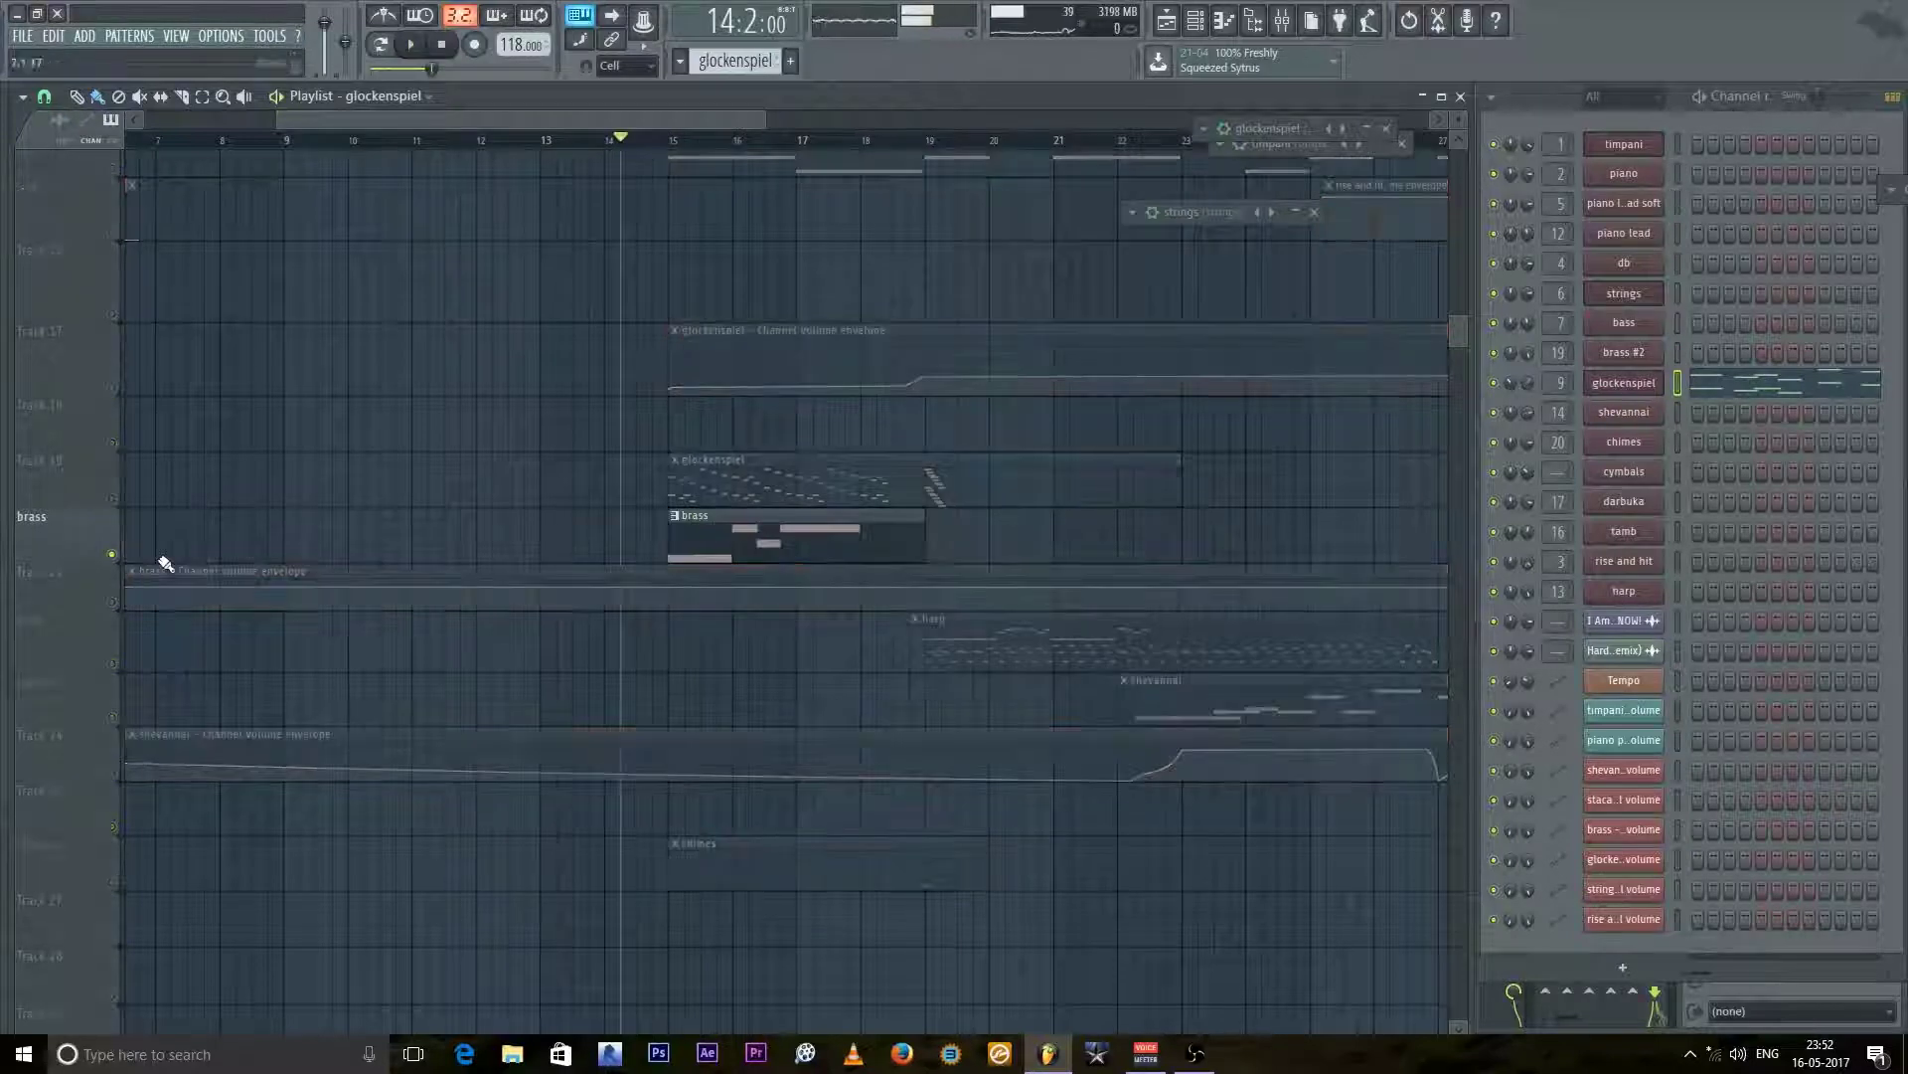
key(space)
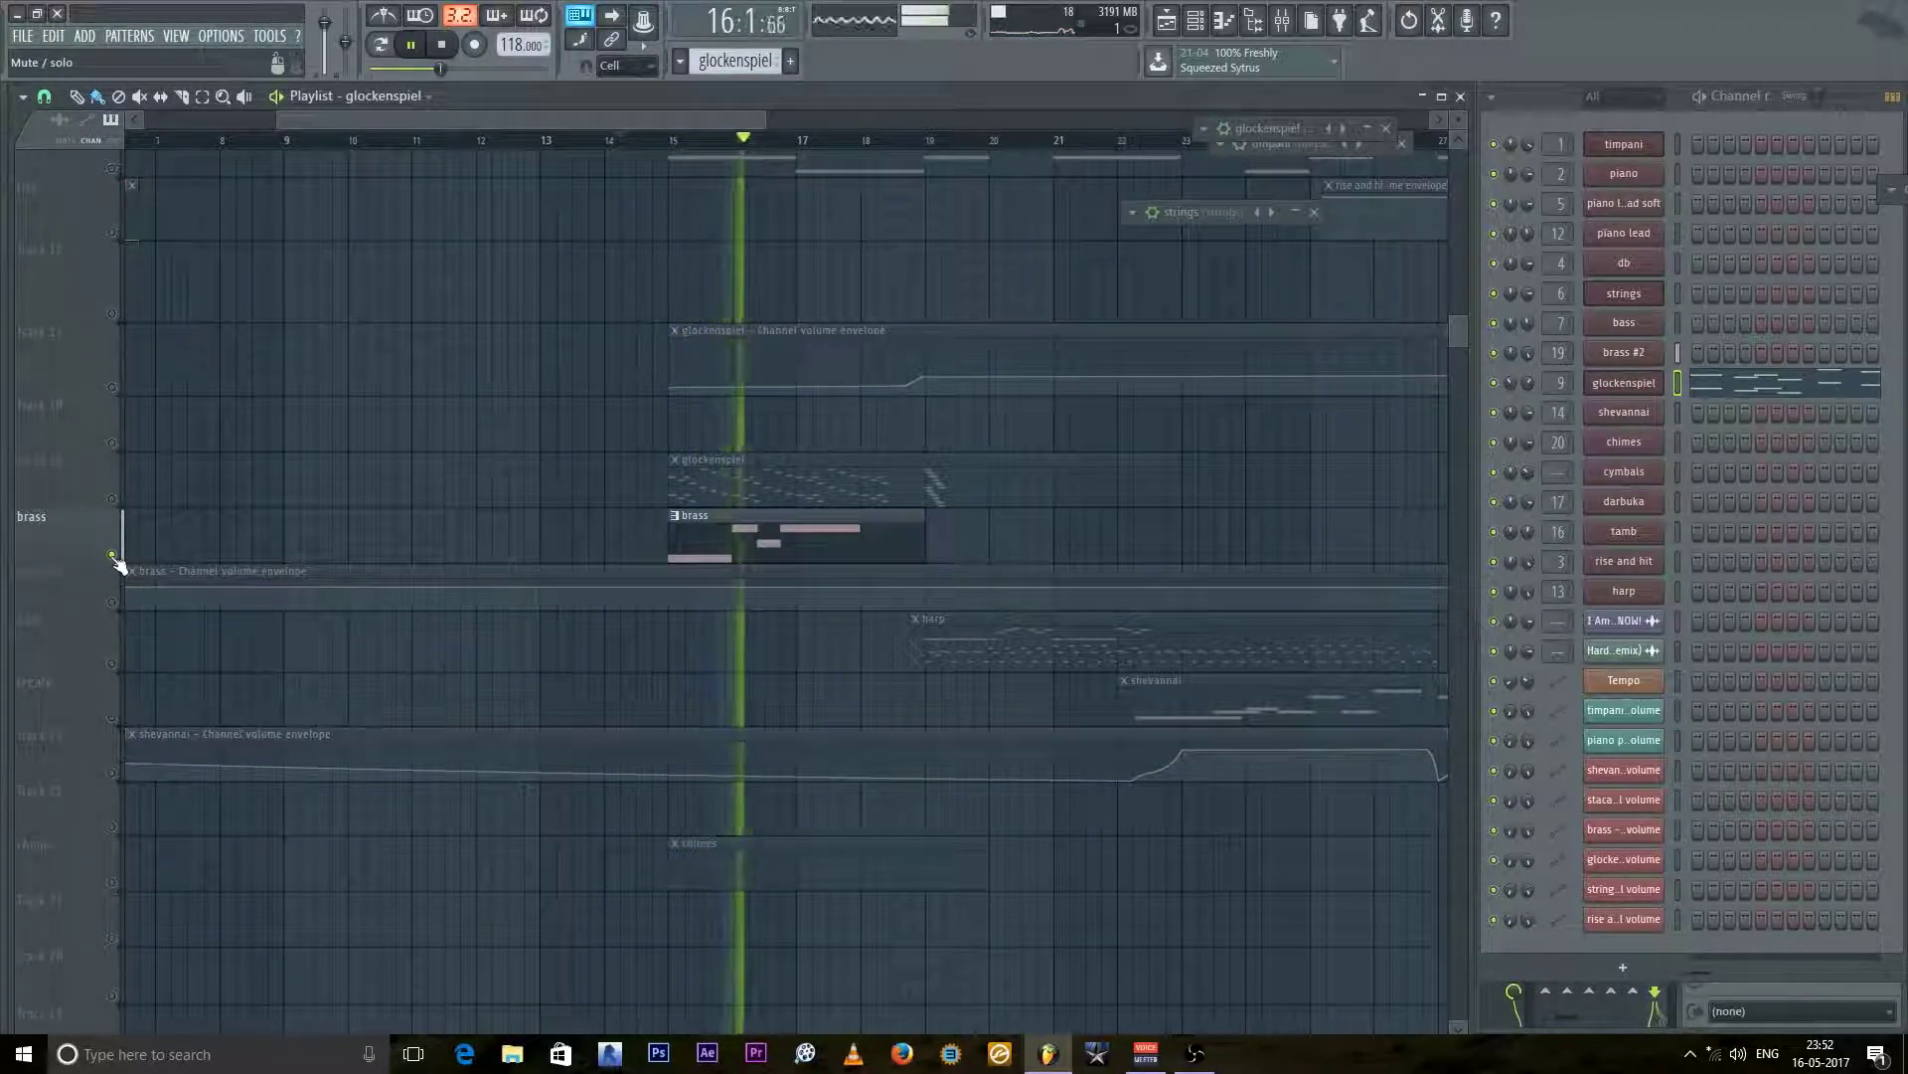
key(space)
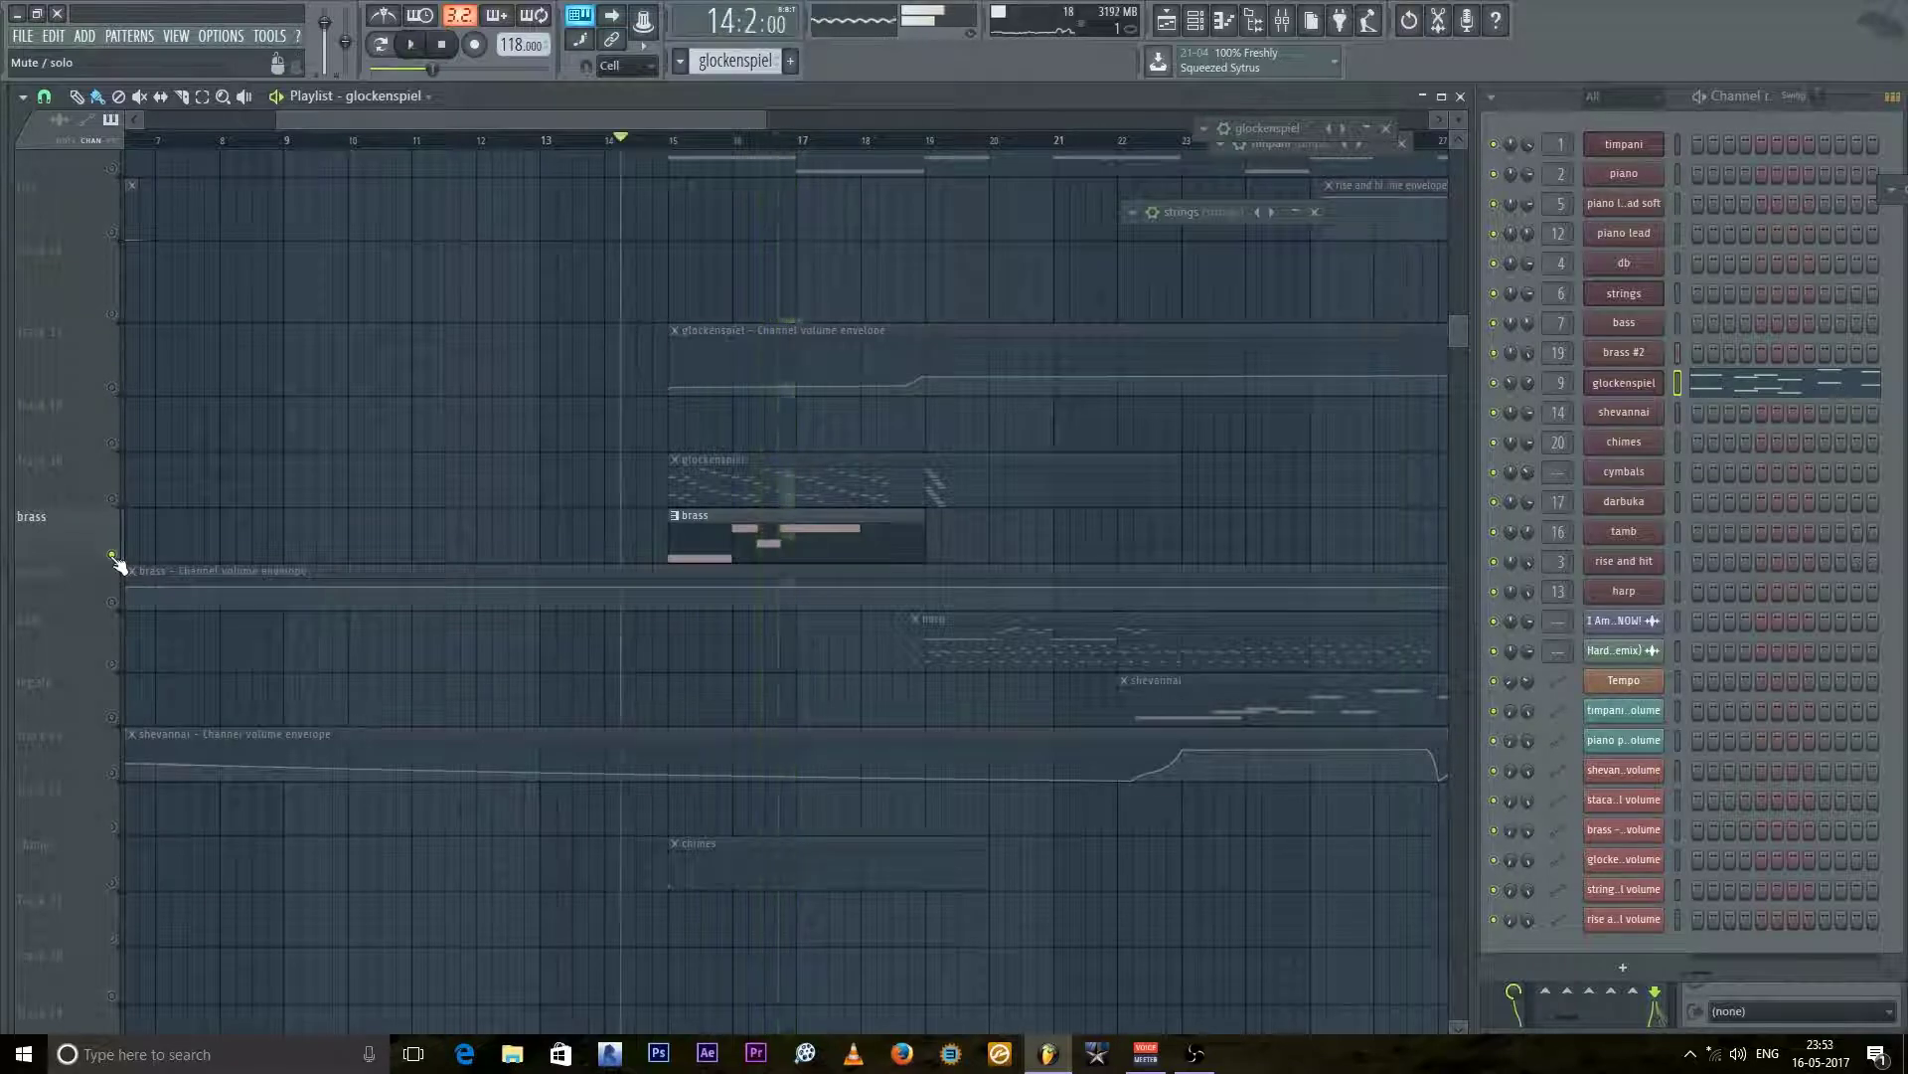
Step: Unsolo the brass track and play its part together with the full arrangement
right_click(114, 554)
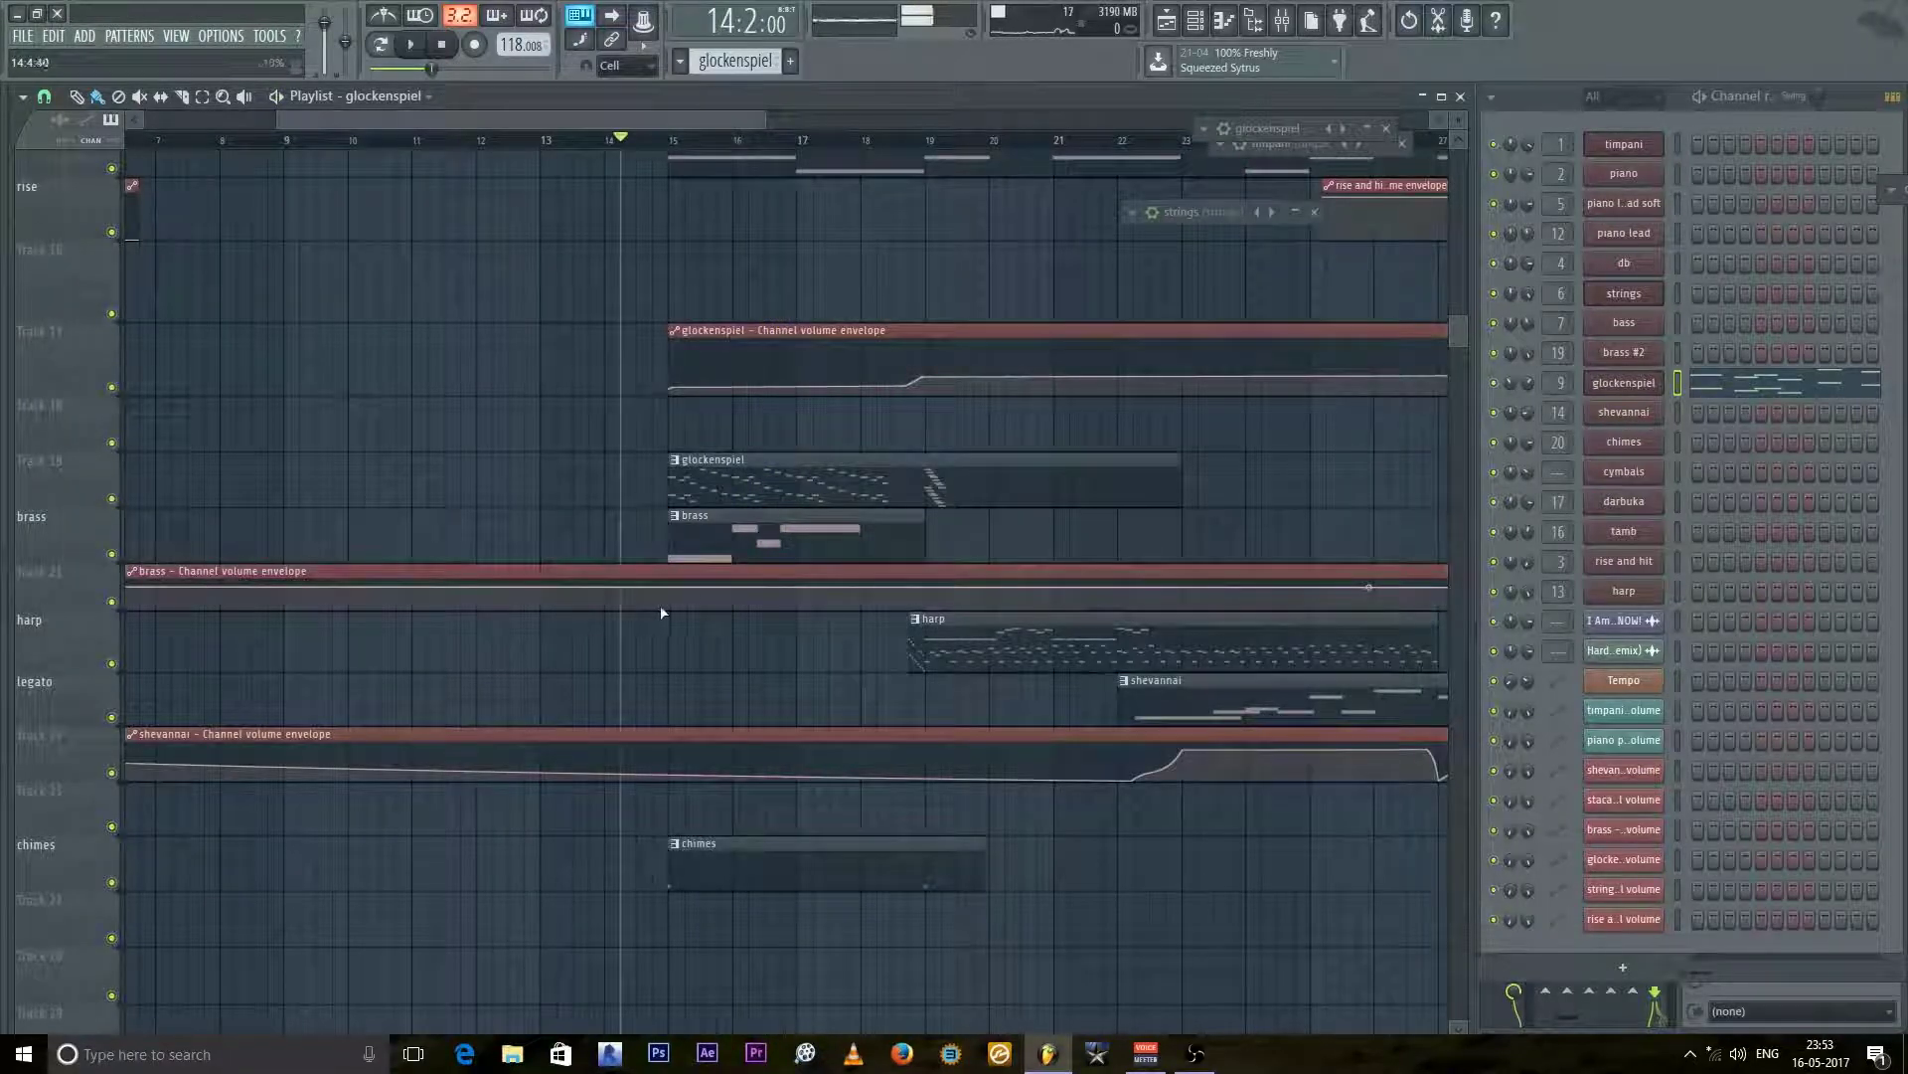
key(space)
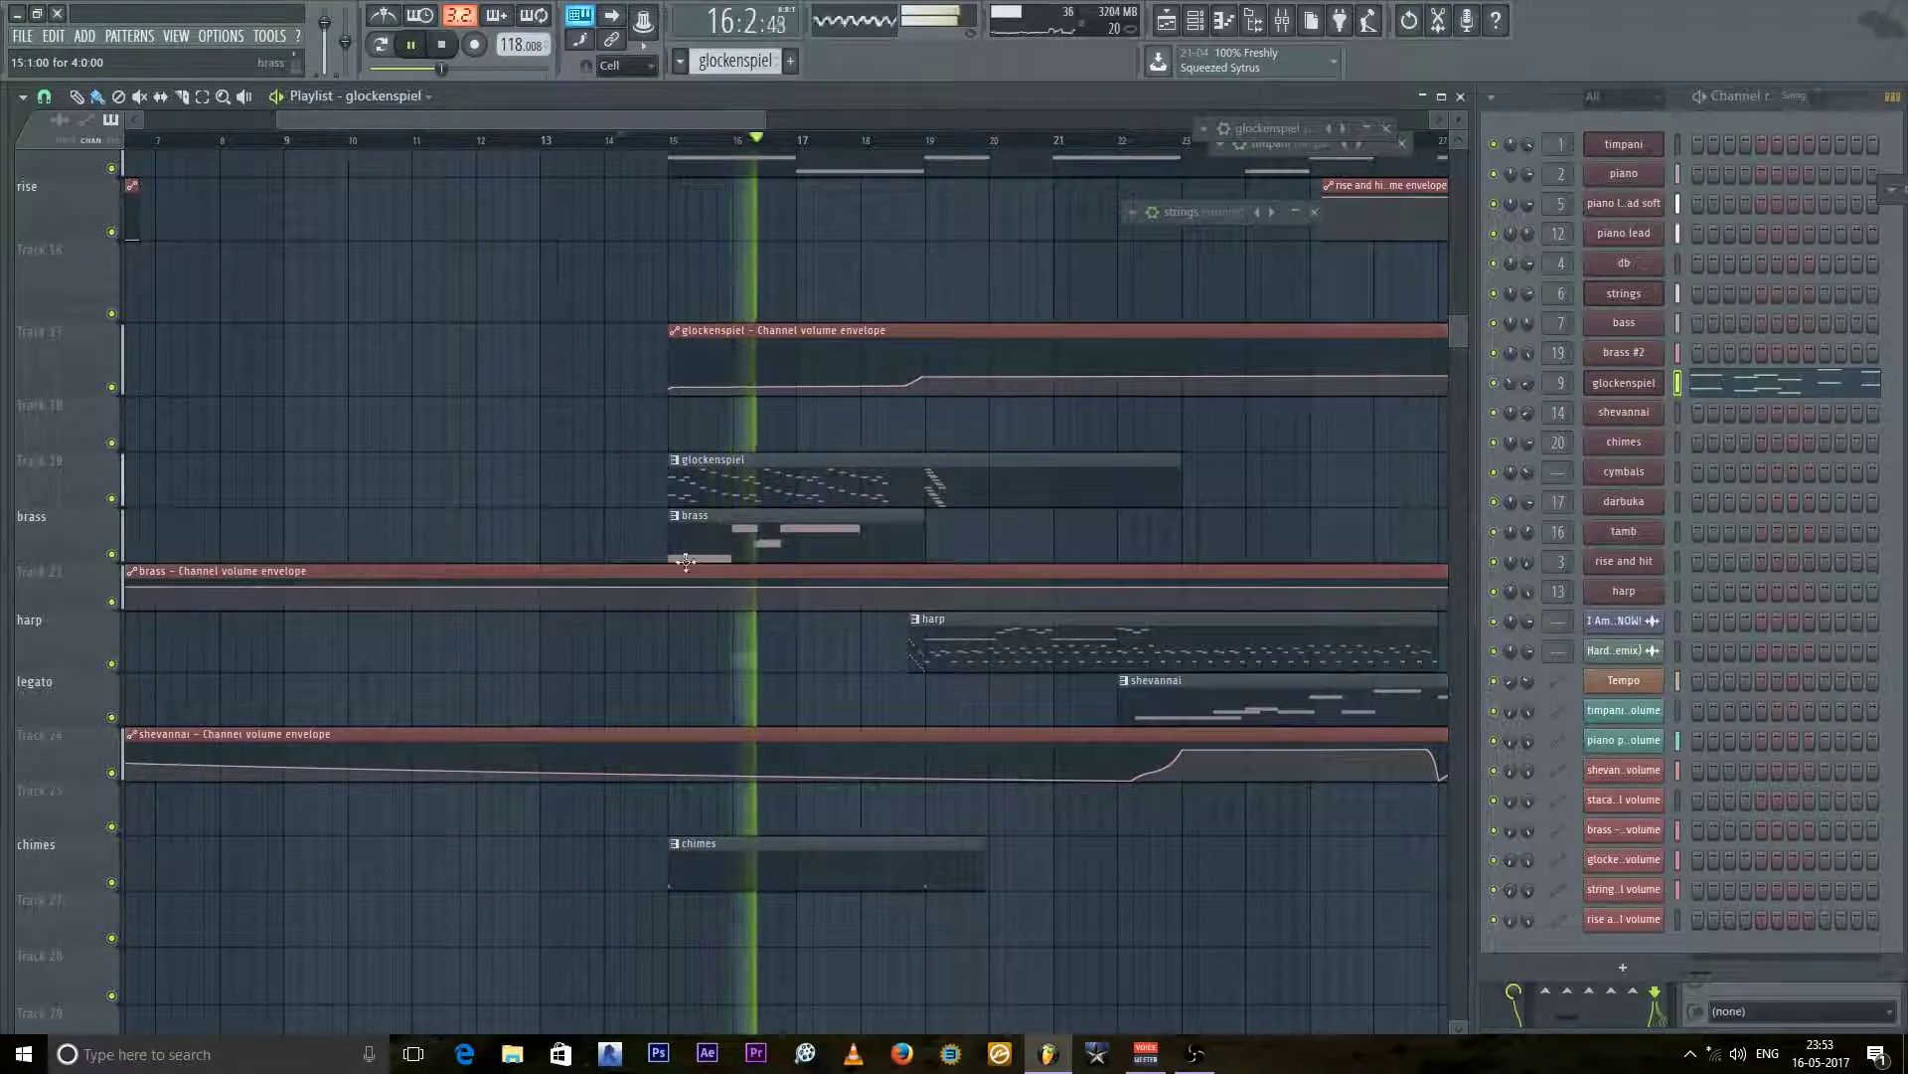
key(space)
Step: Select the brass pattern, examine the Kontakt instrument on the brass #2 channel, and collapse its window
click(748, 540)
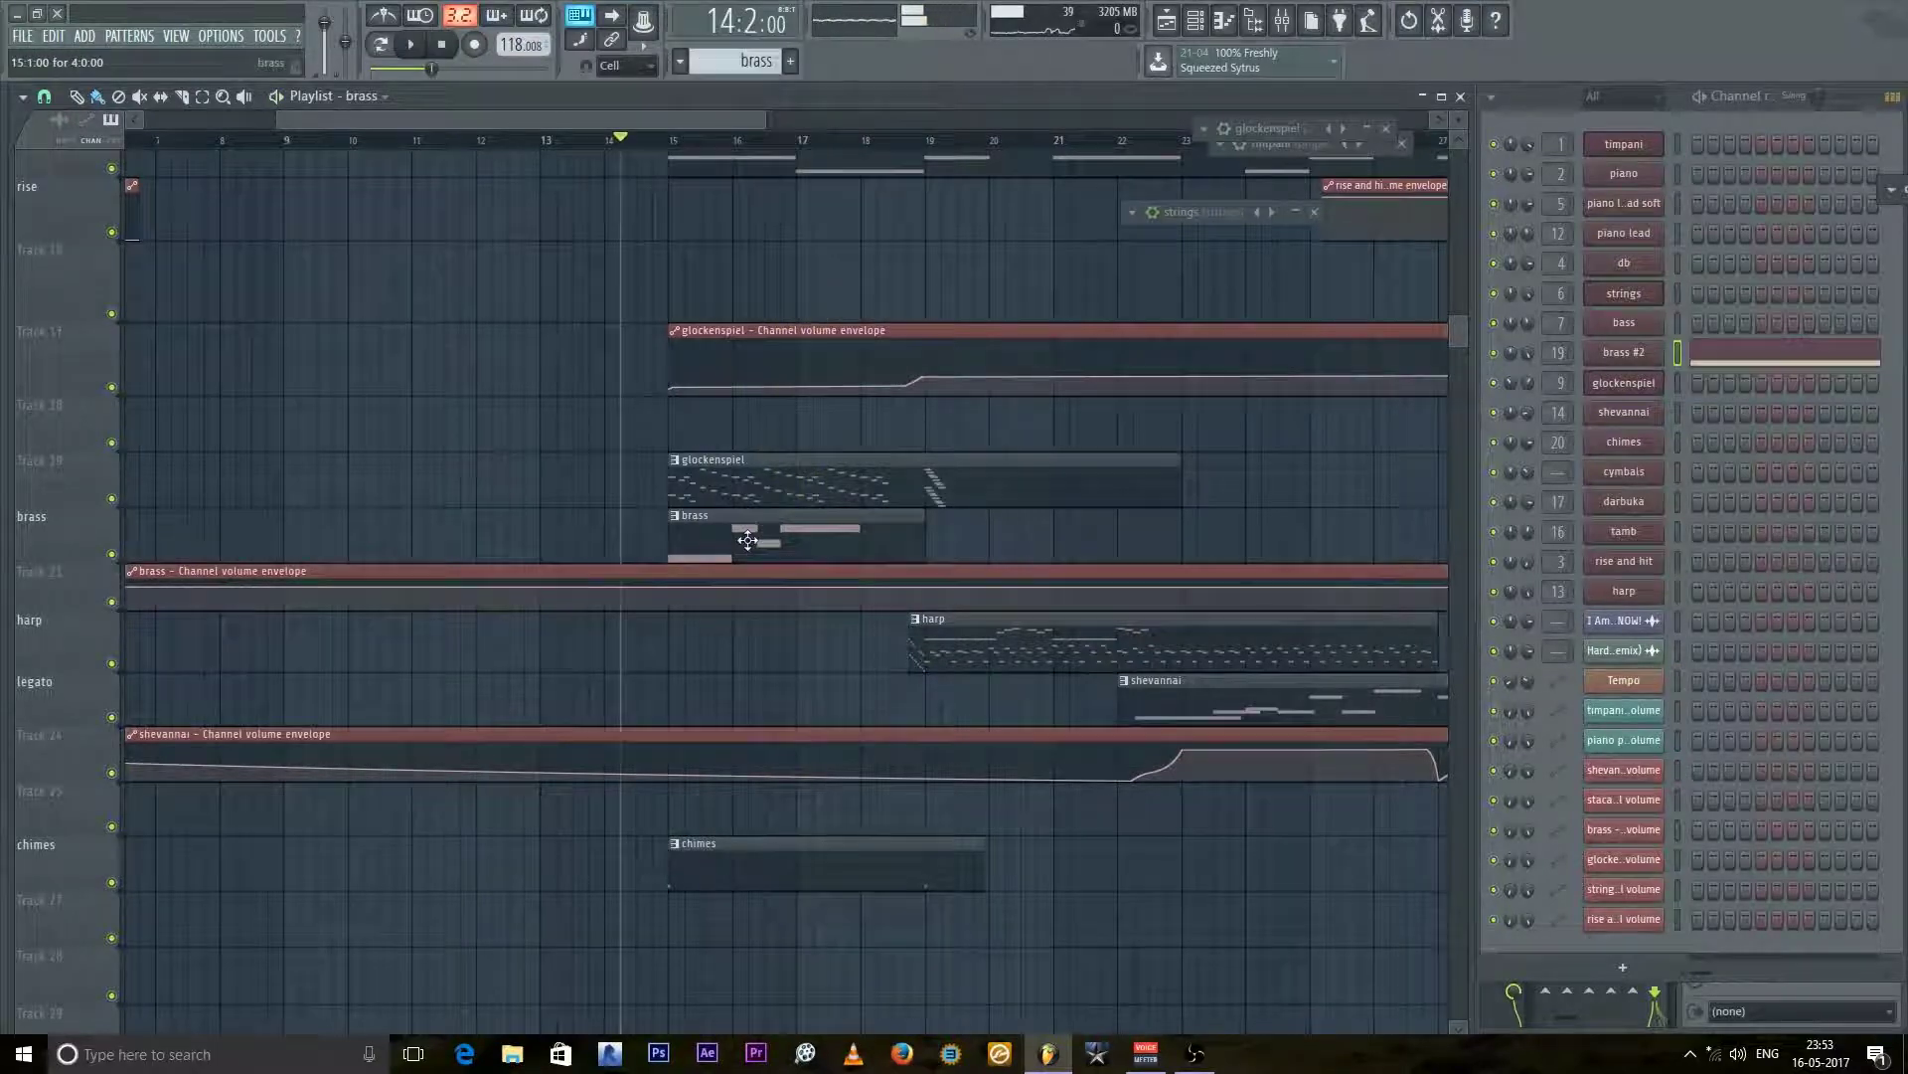
click(1623, 353)
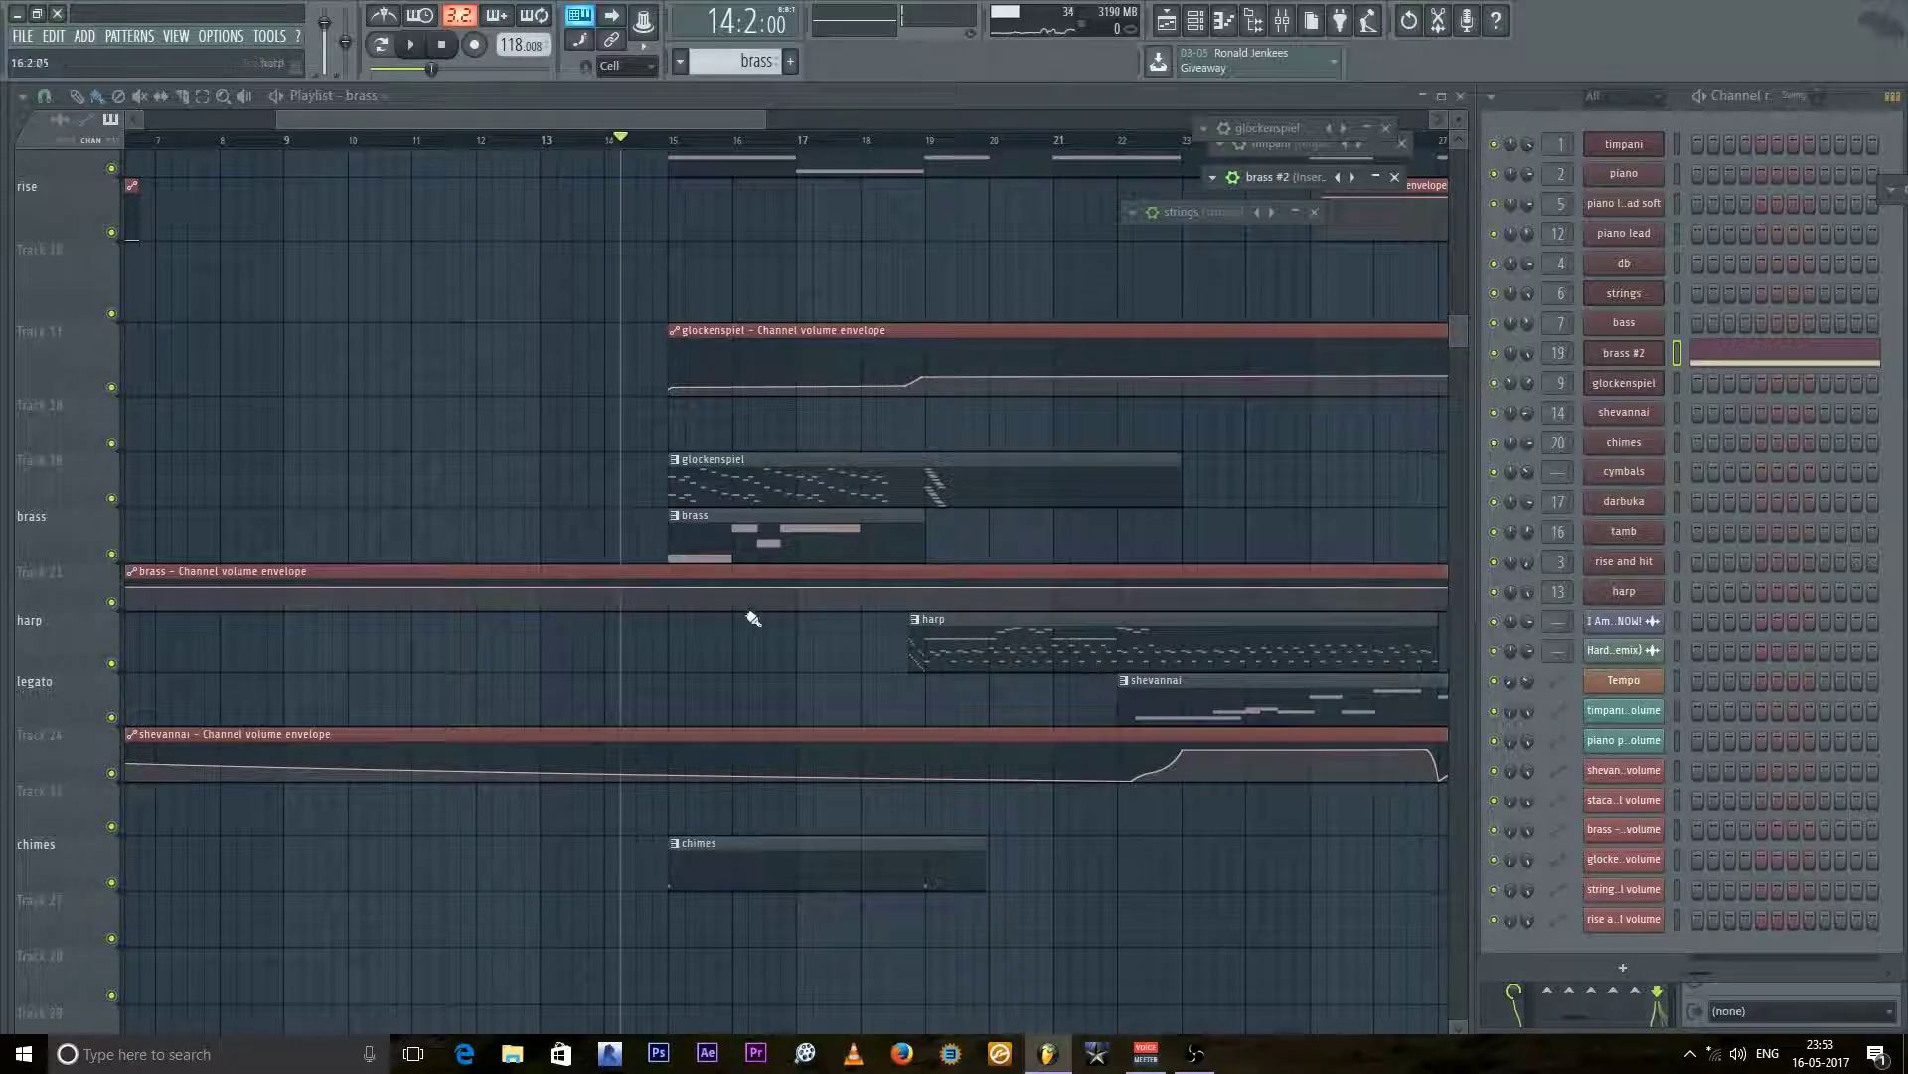
click(1645, 359)
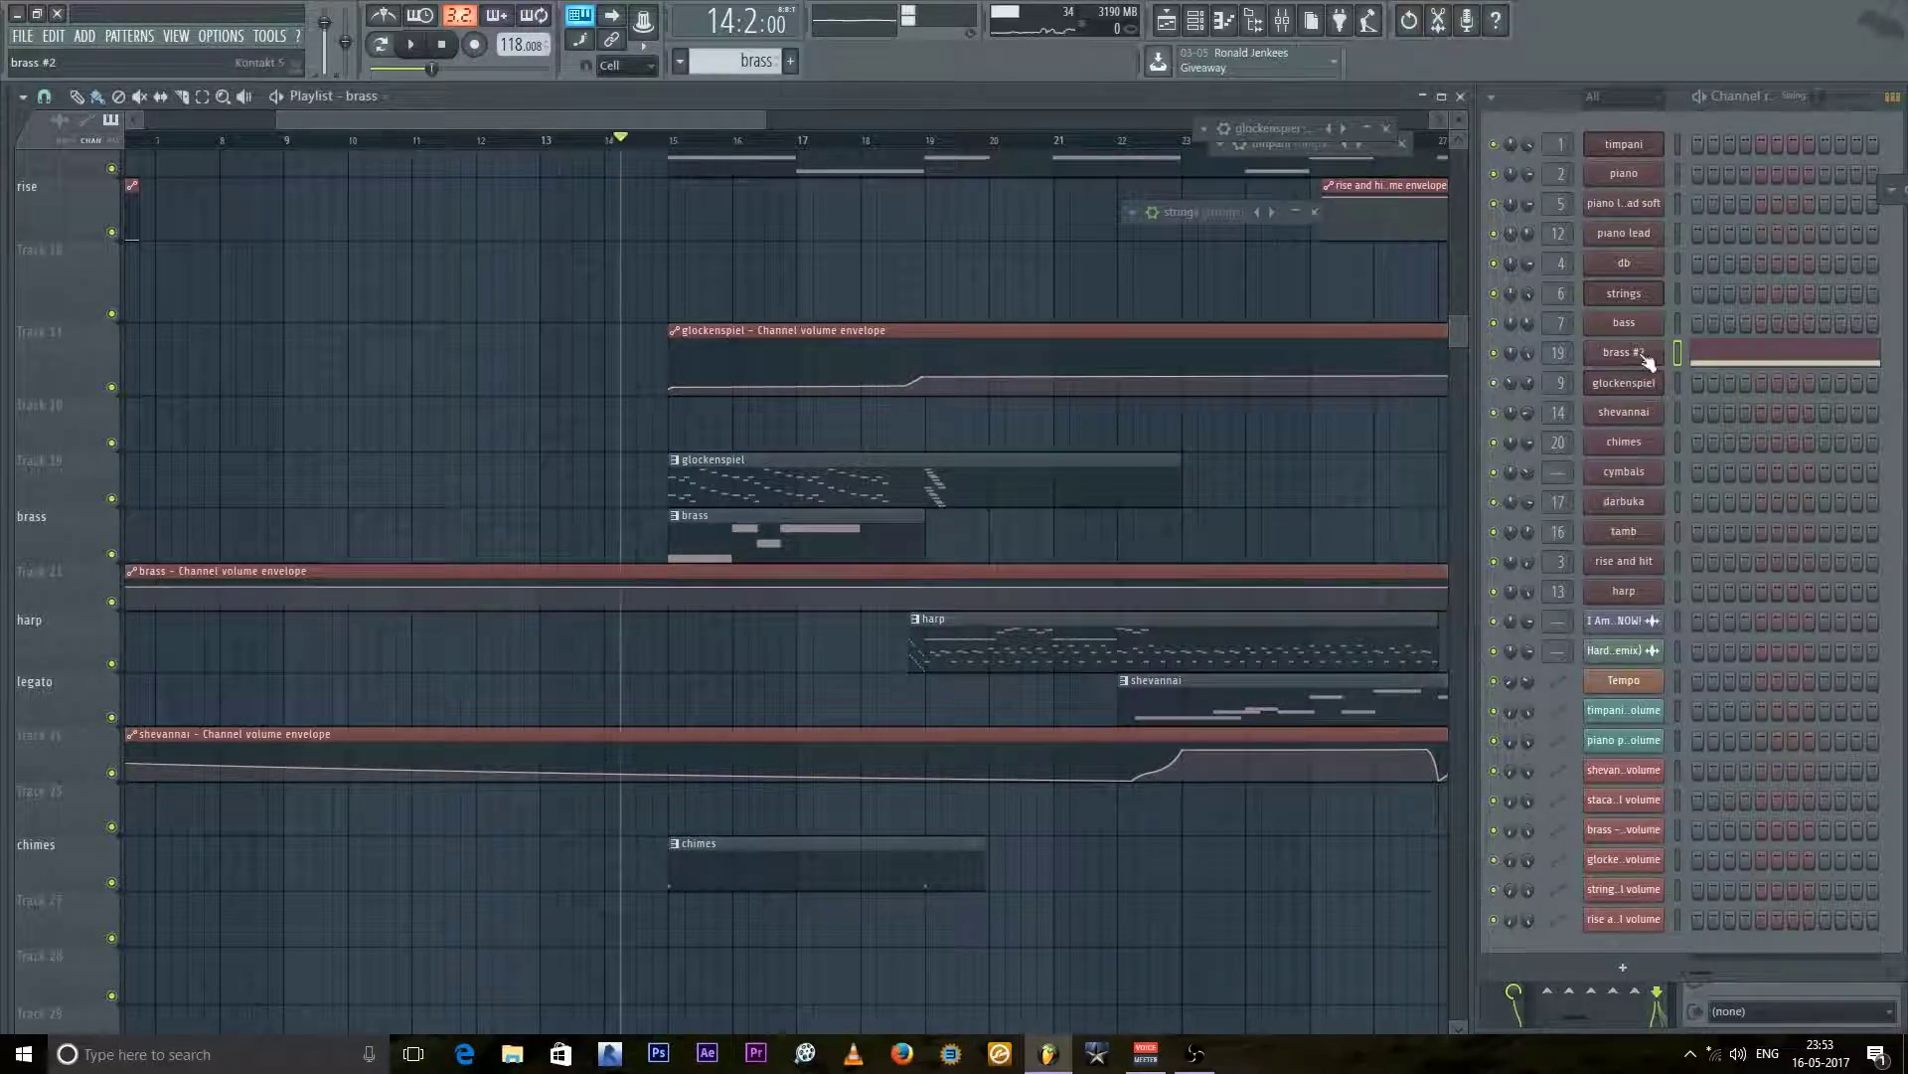
click(1645, 358)
double_click(1292, 179)
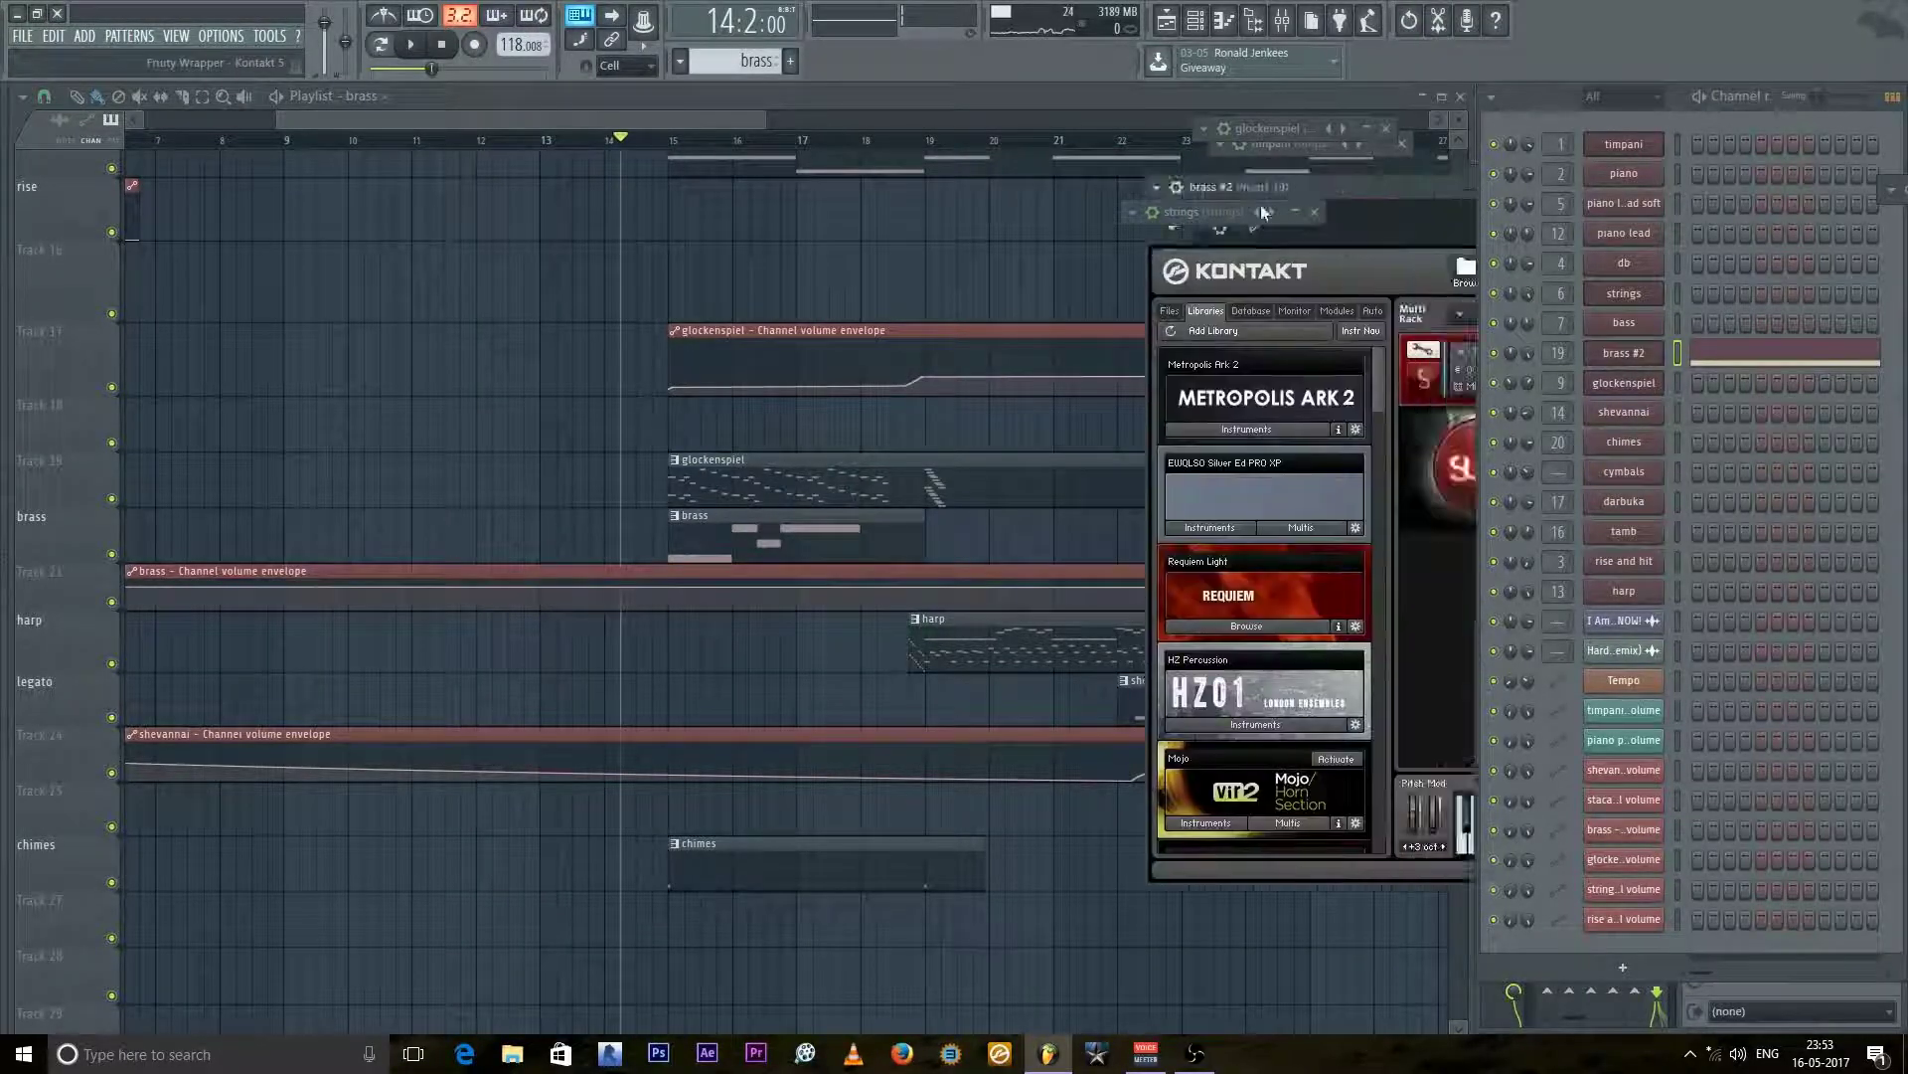
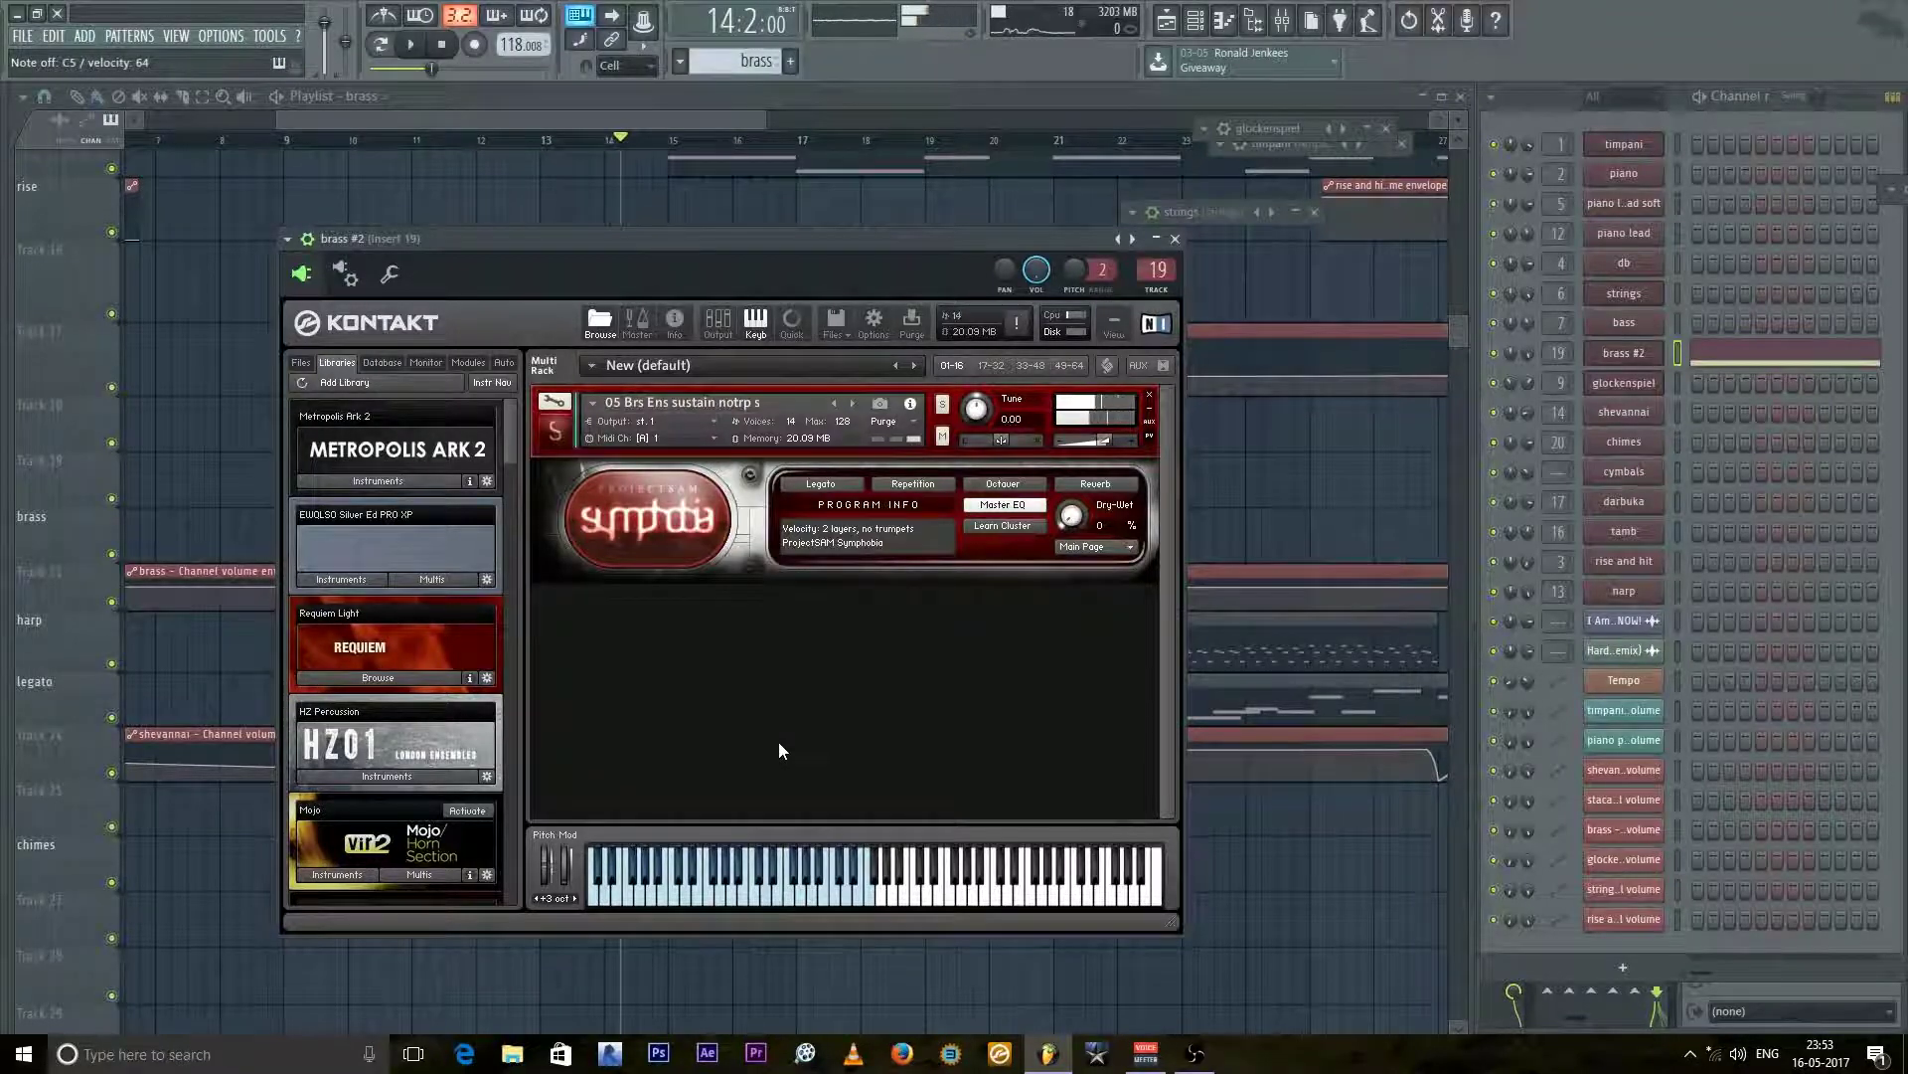
click(1156, 239)
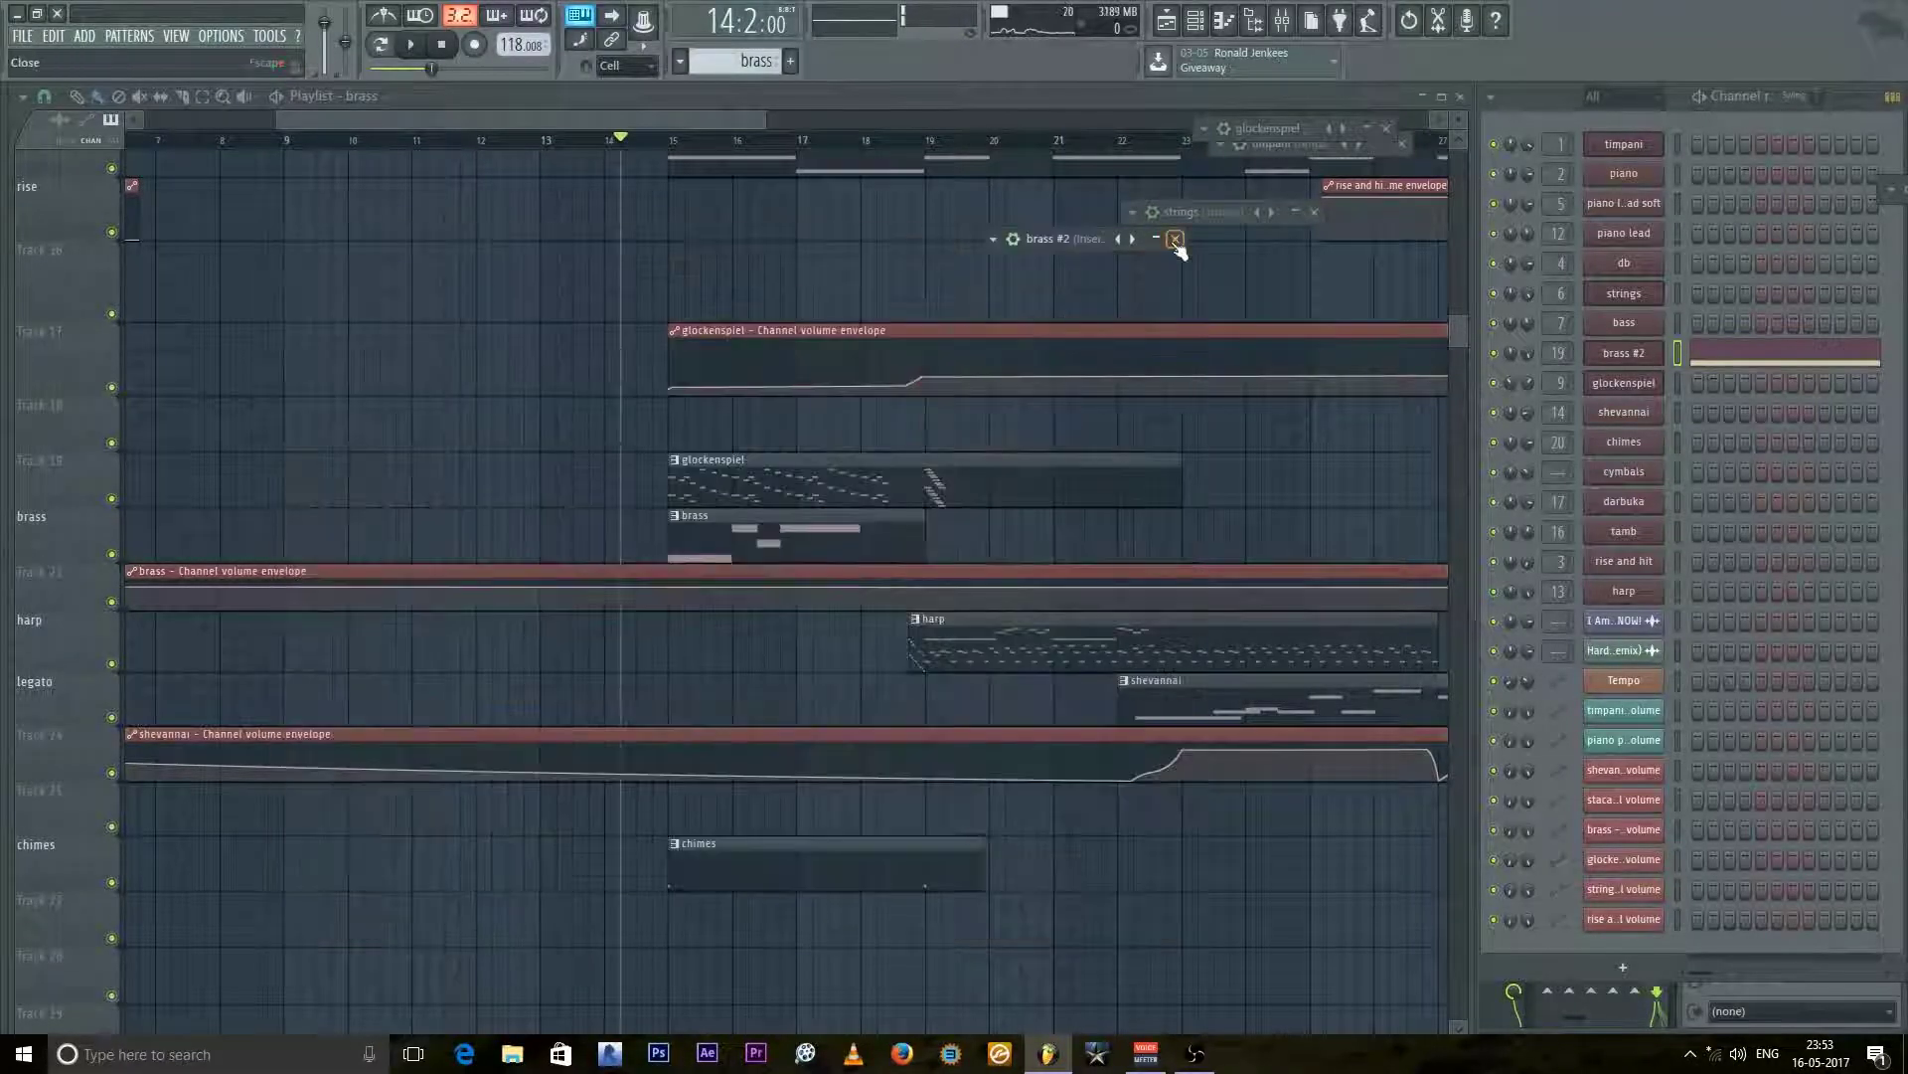
Step: Select the chimes pattern, solo the chimes track, and play its part alone
click(740, 843)
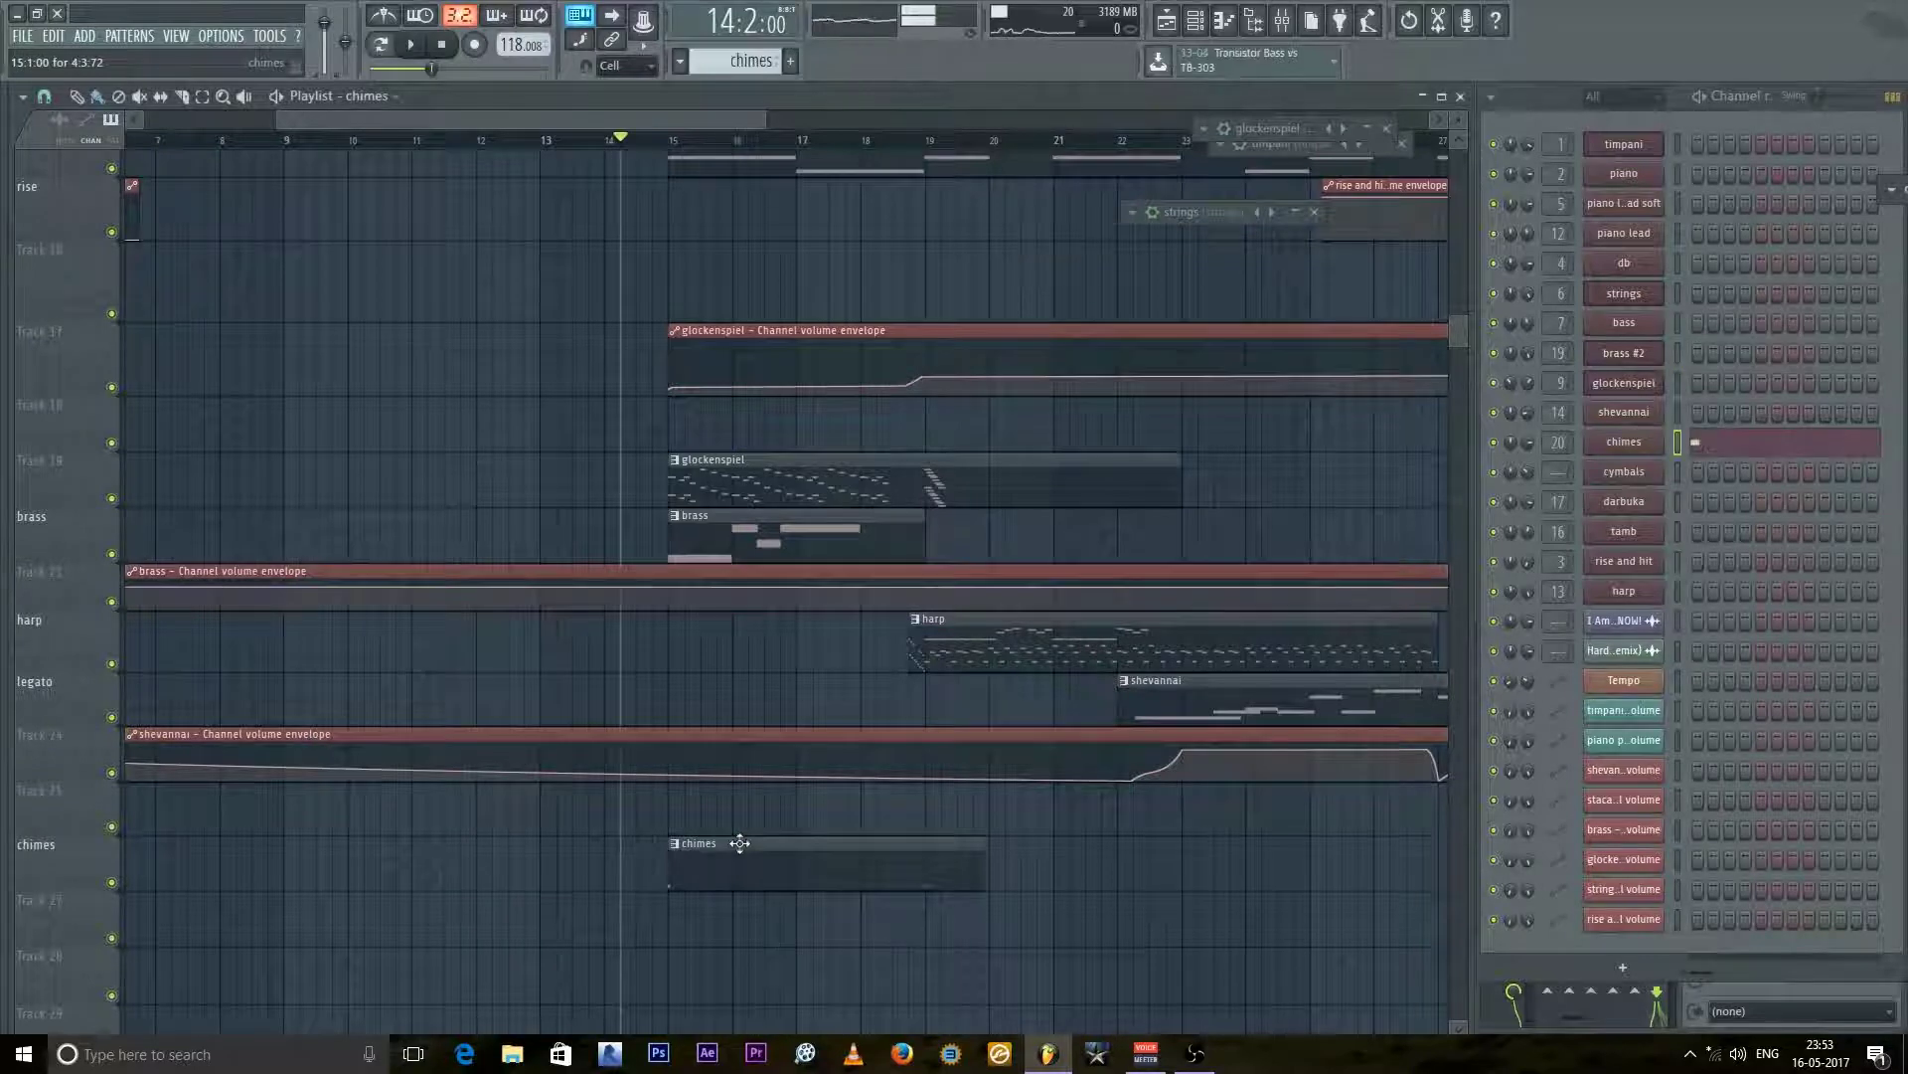
ctrl+click(112, 882)
key(space)
scroll(664, 146, up, 3)
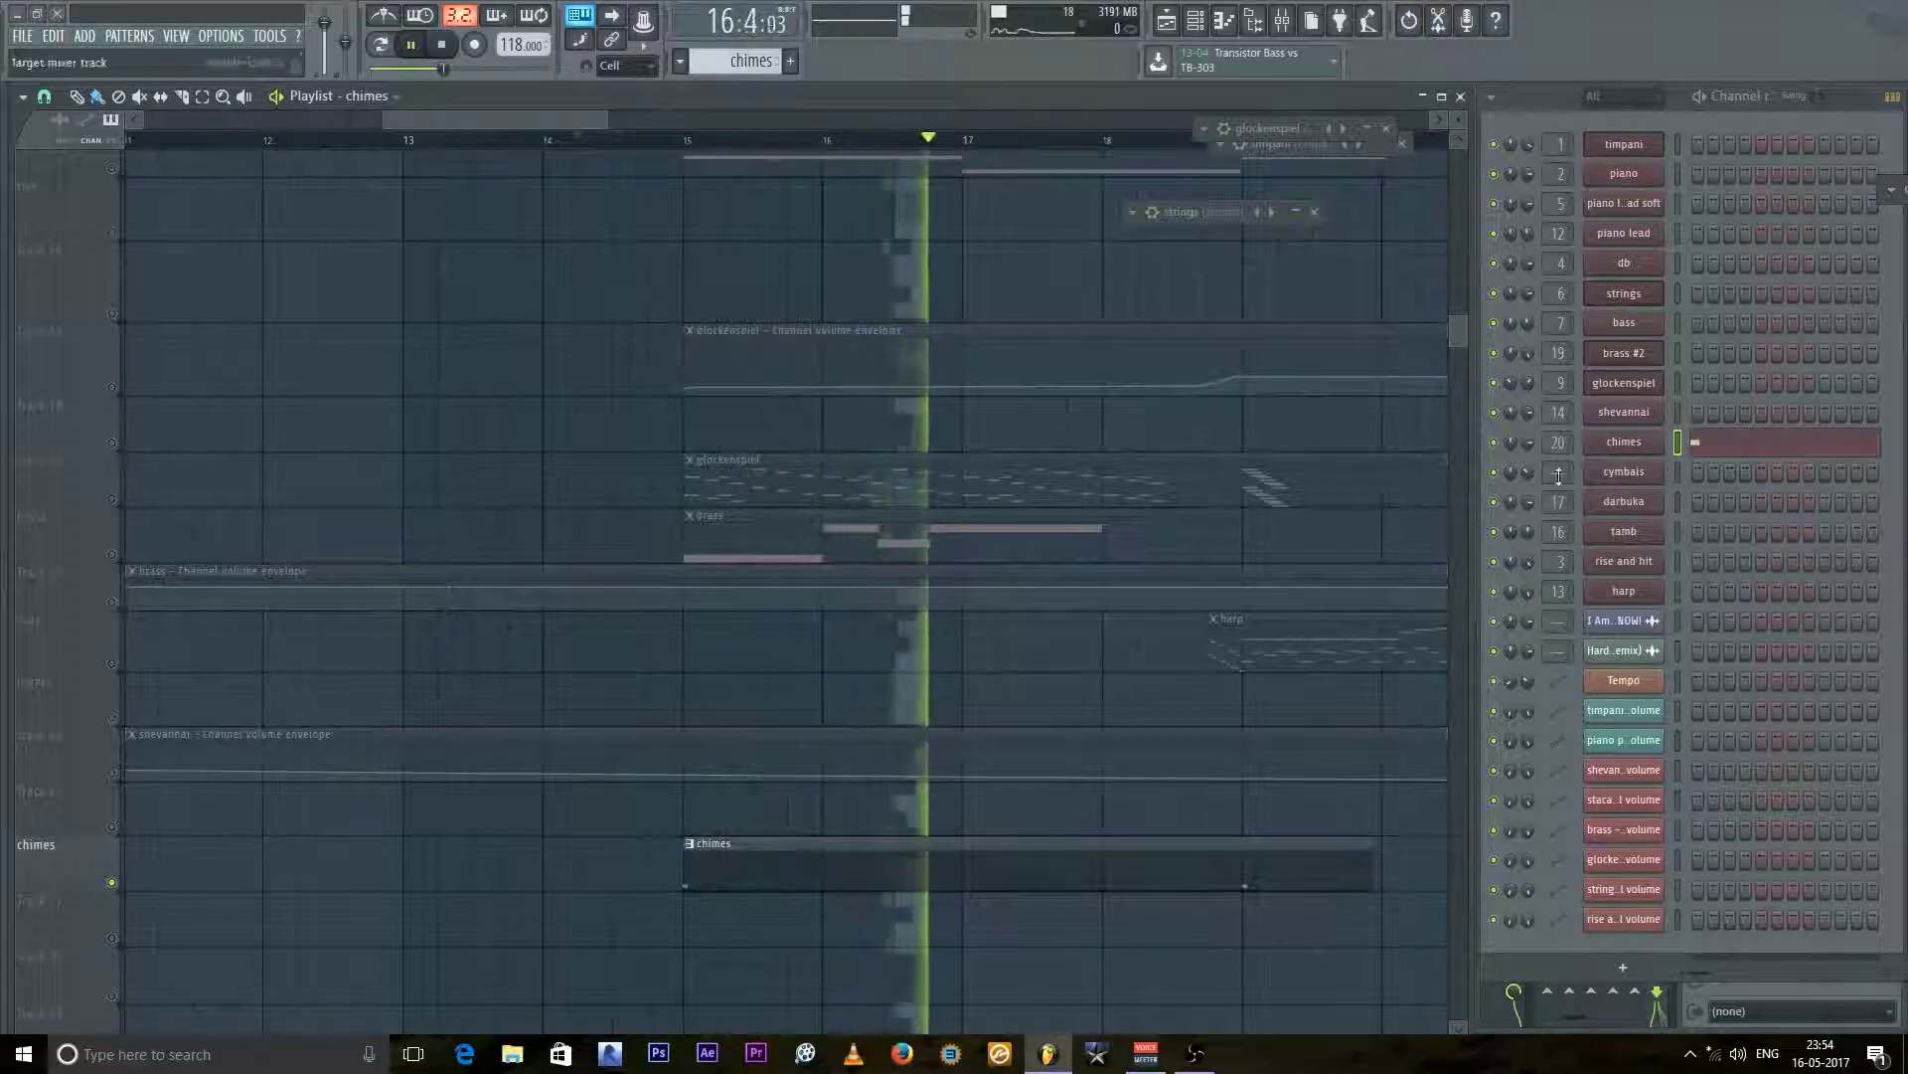
key(space)
Step: Open and expand the chimes channel's Kontakt instrument, examine the Orchestral Chimes patch, and play it back
click(1641, 445)
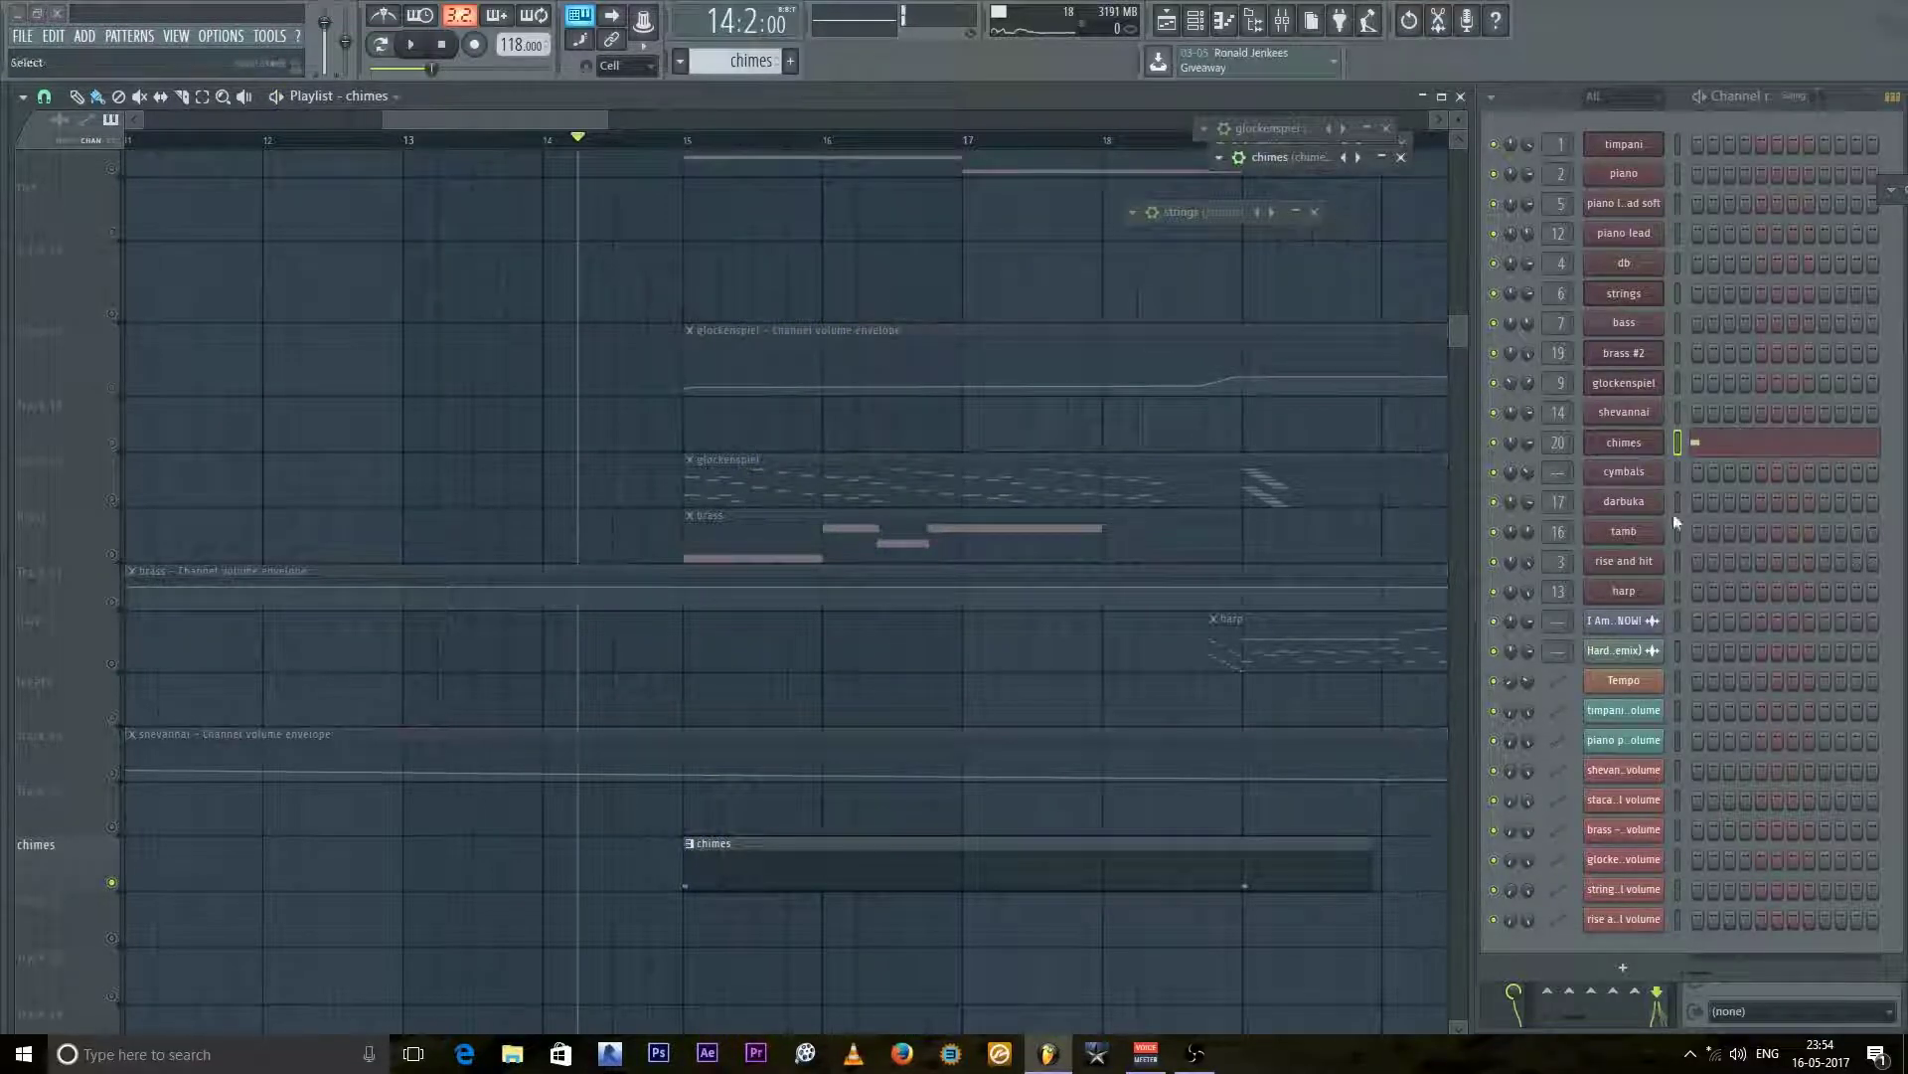
click(1315, 171)
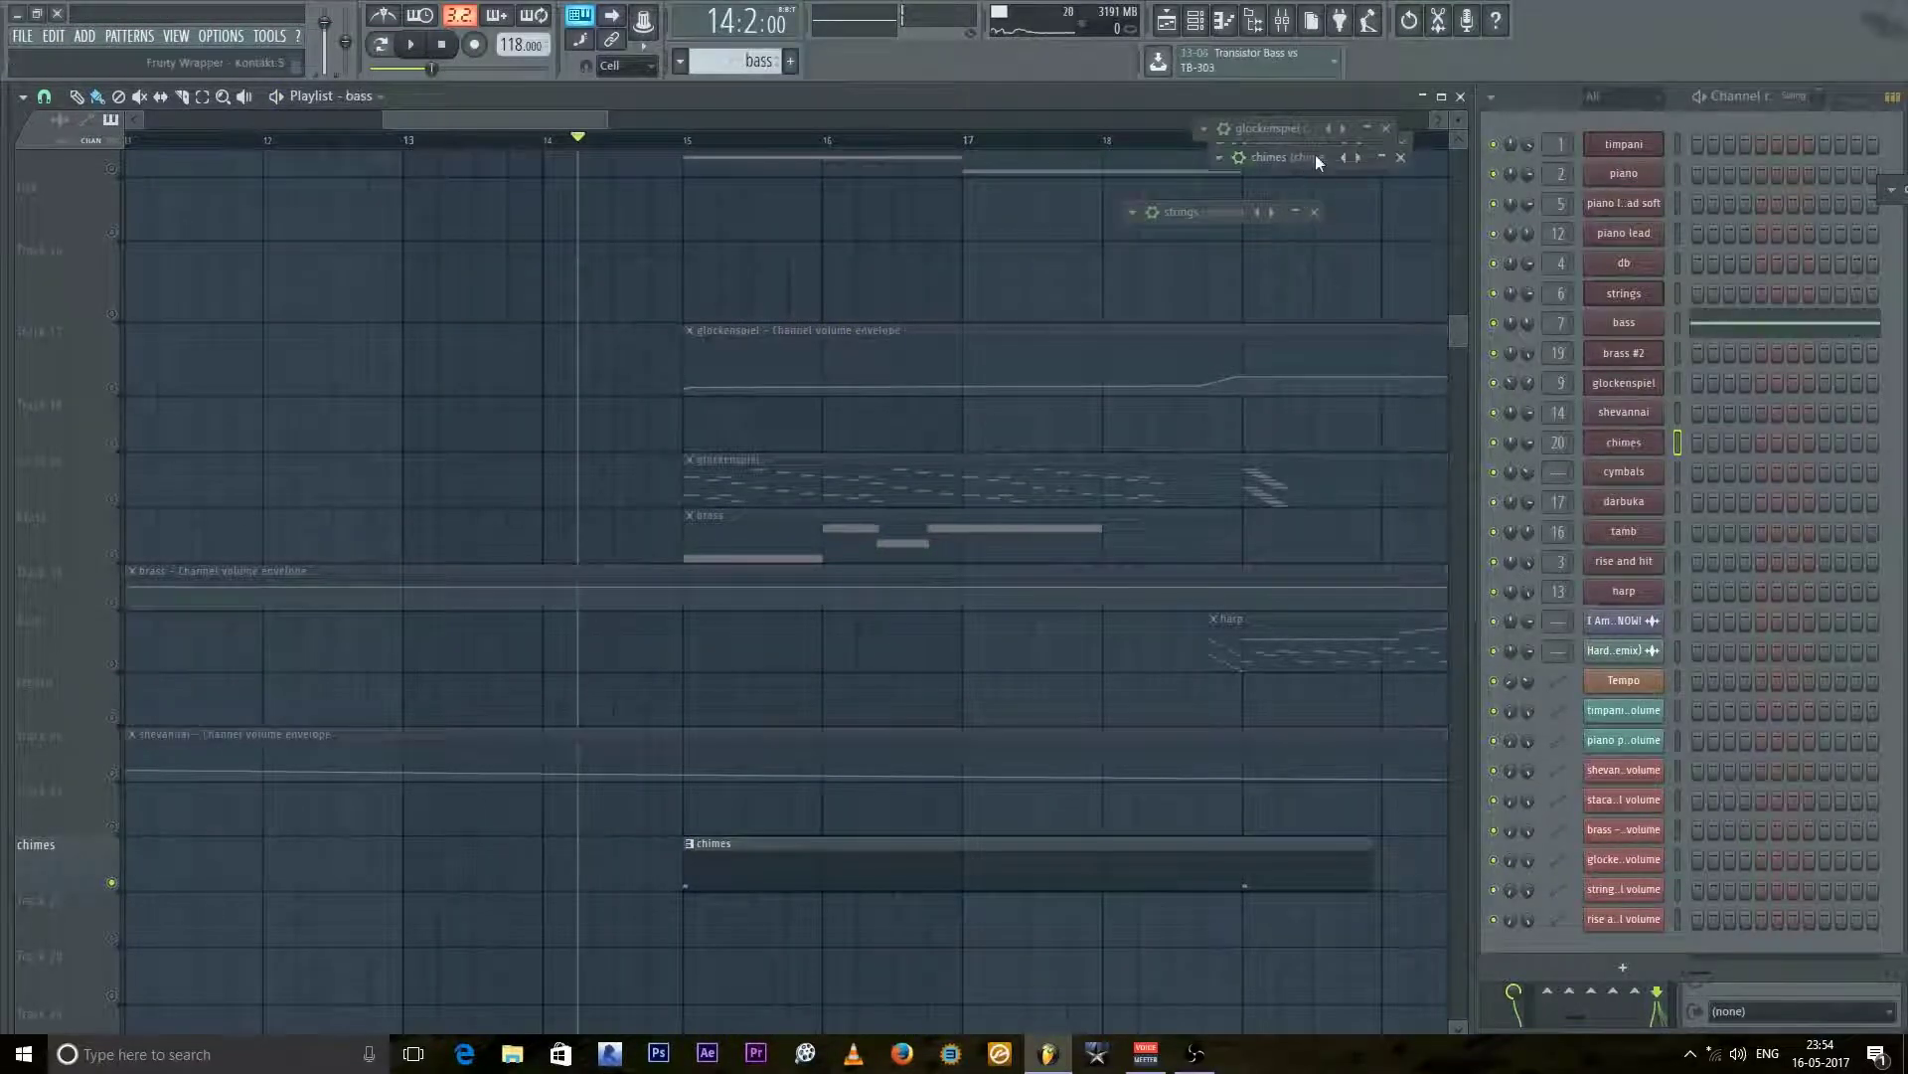
double_click(1315, 155)
drag(1315, 155, 672, 227)
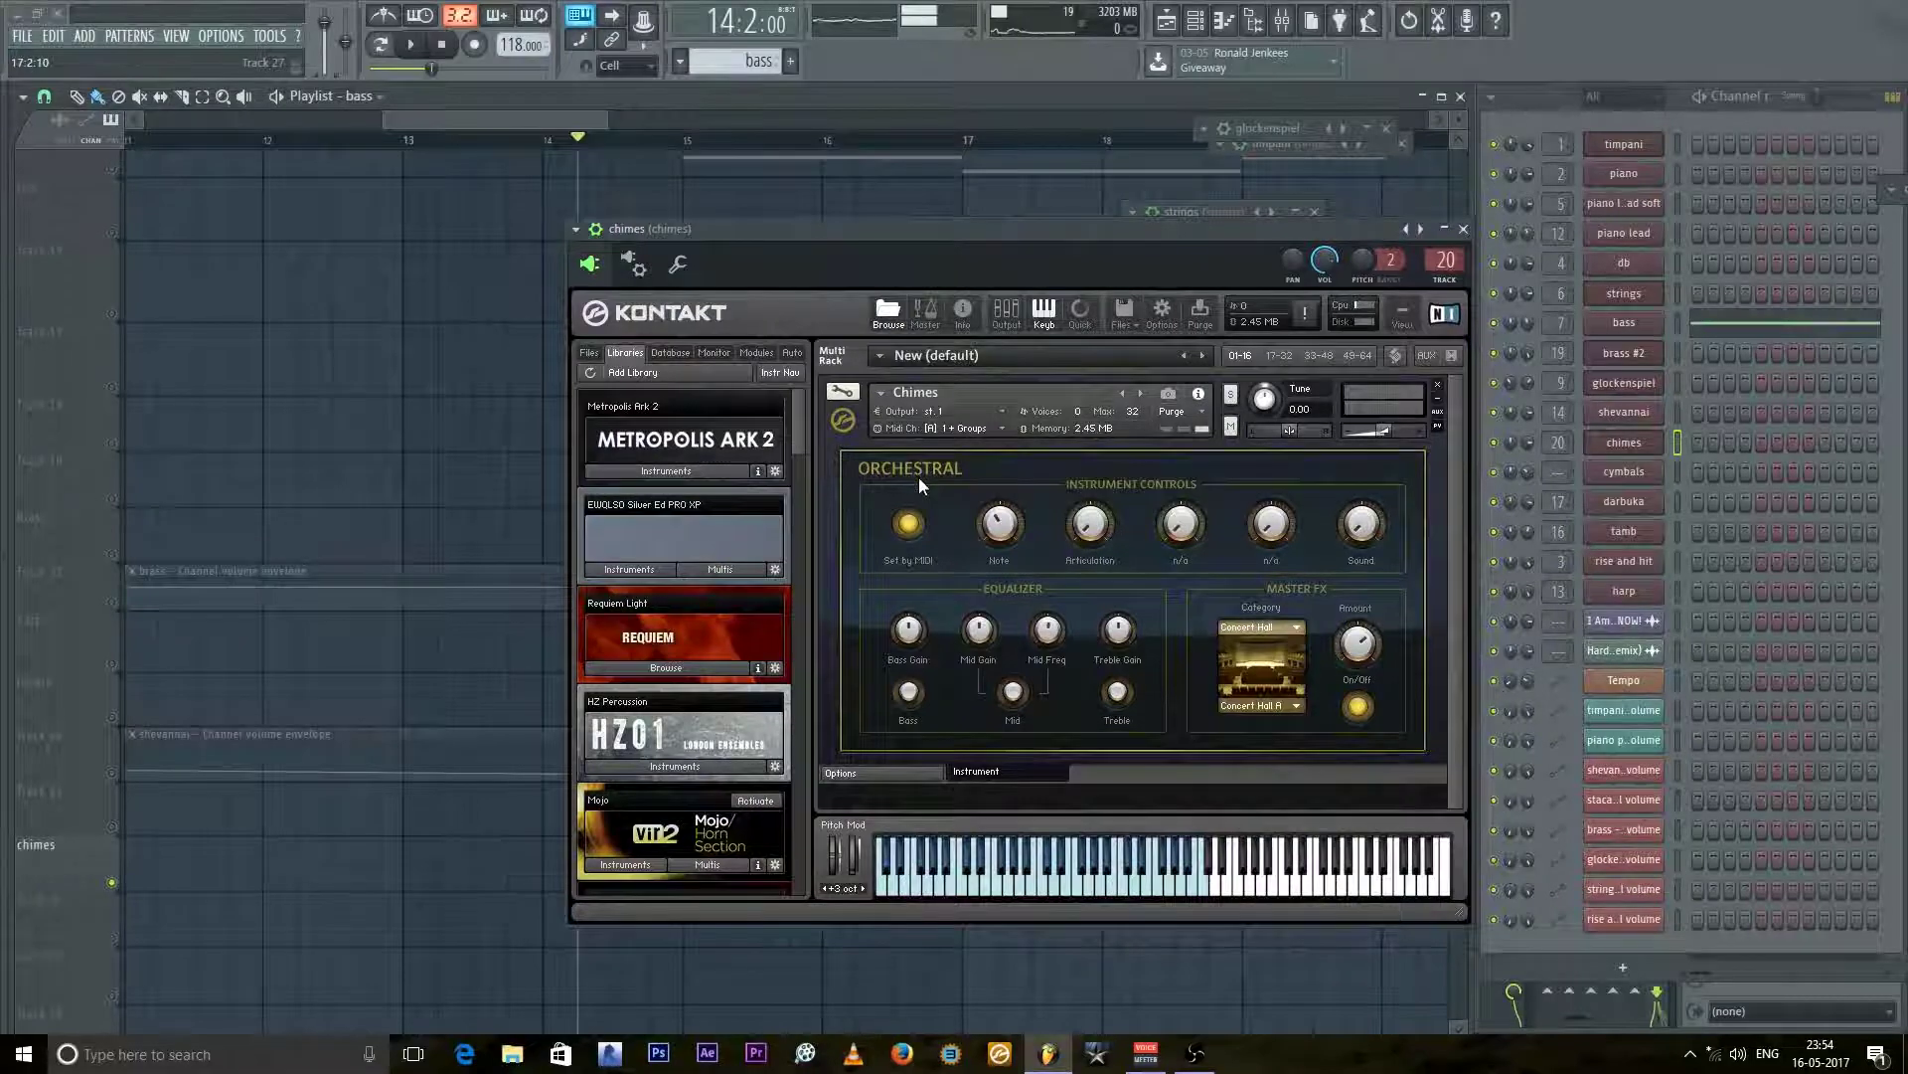
key(space)
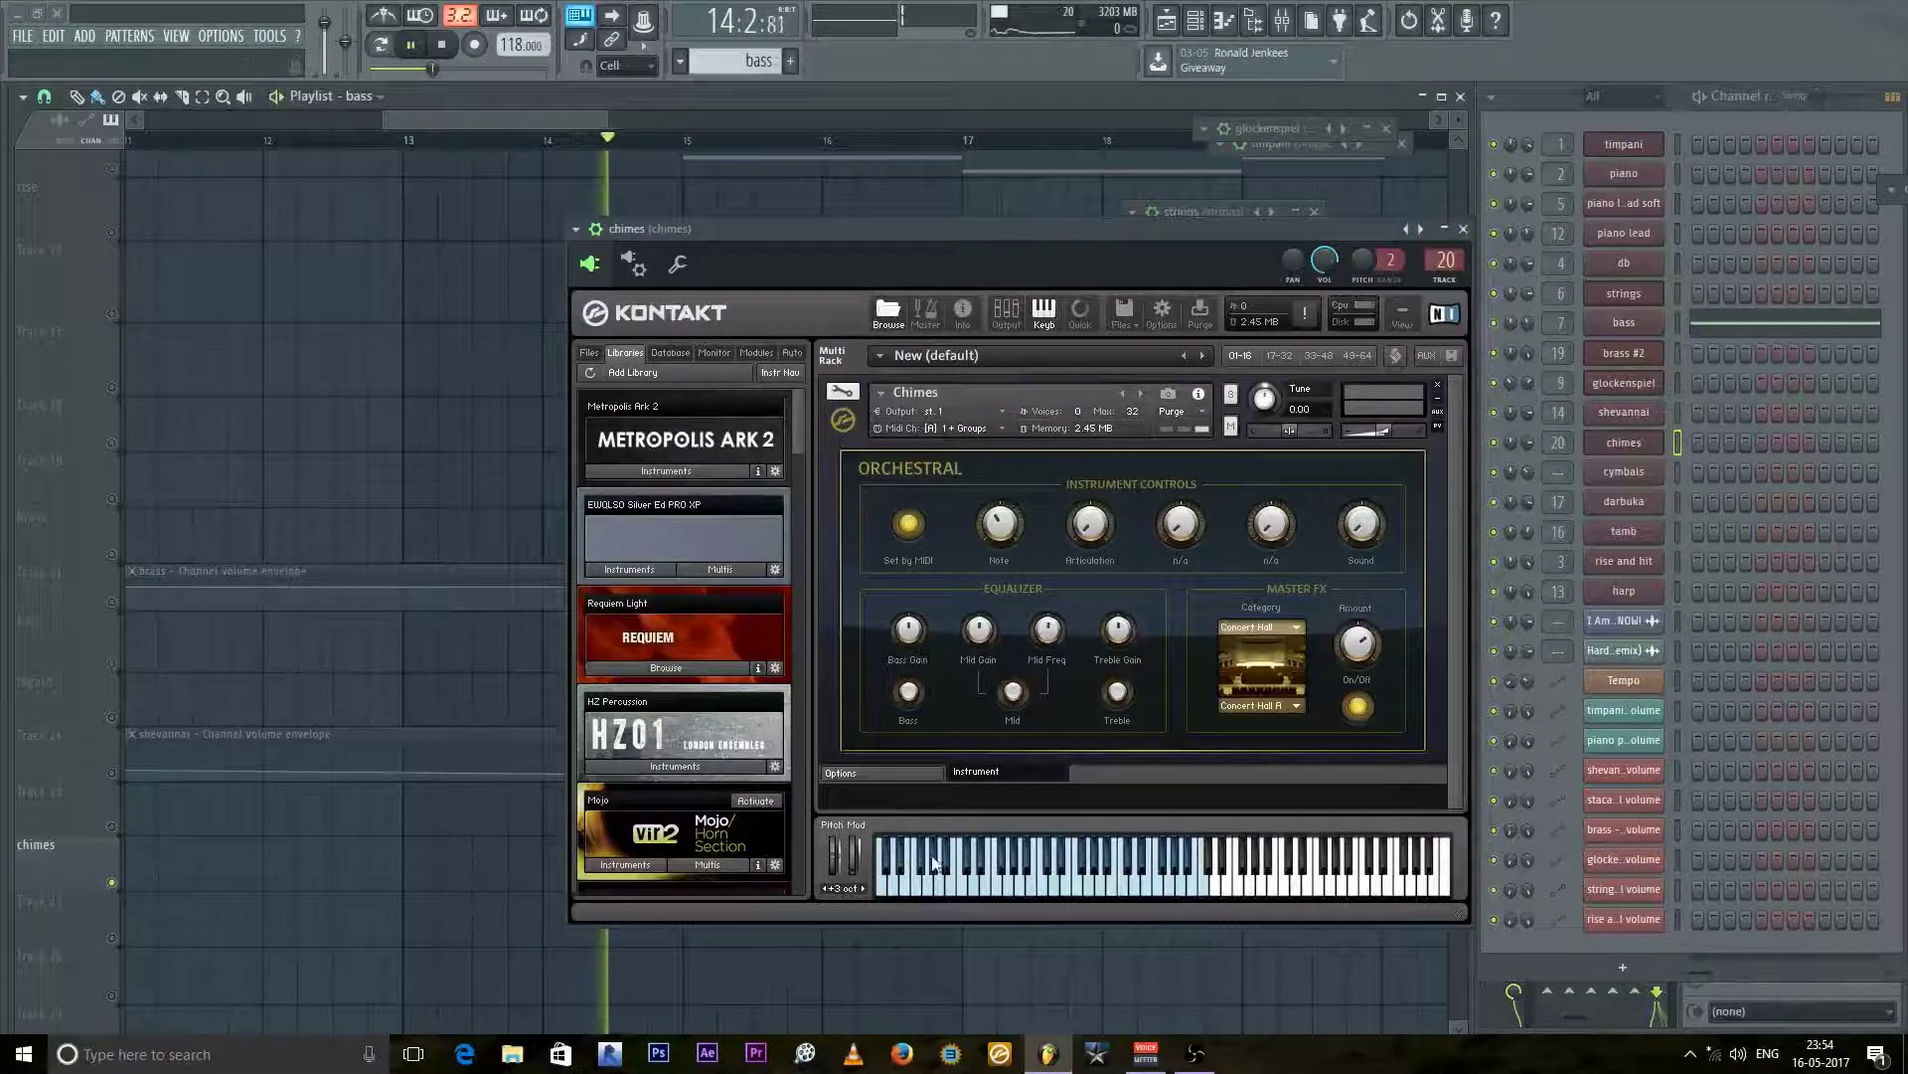
key(space)
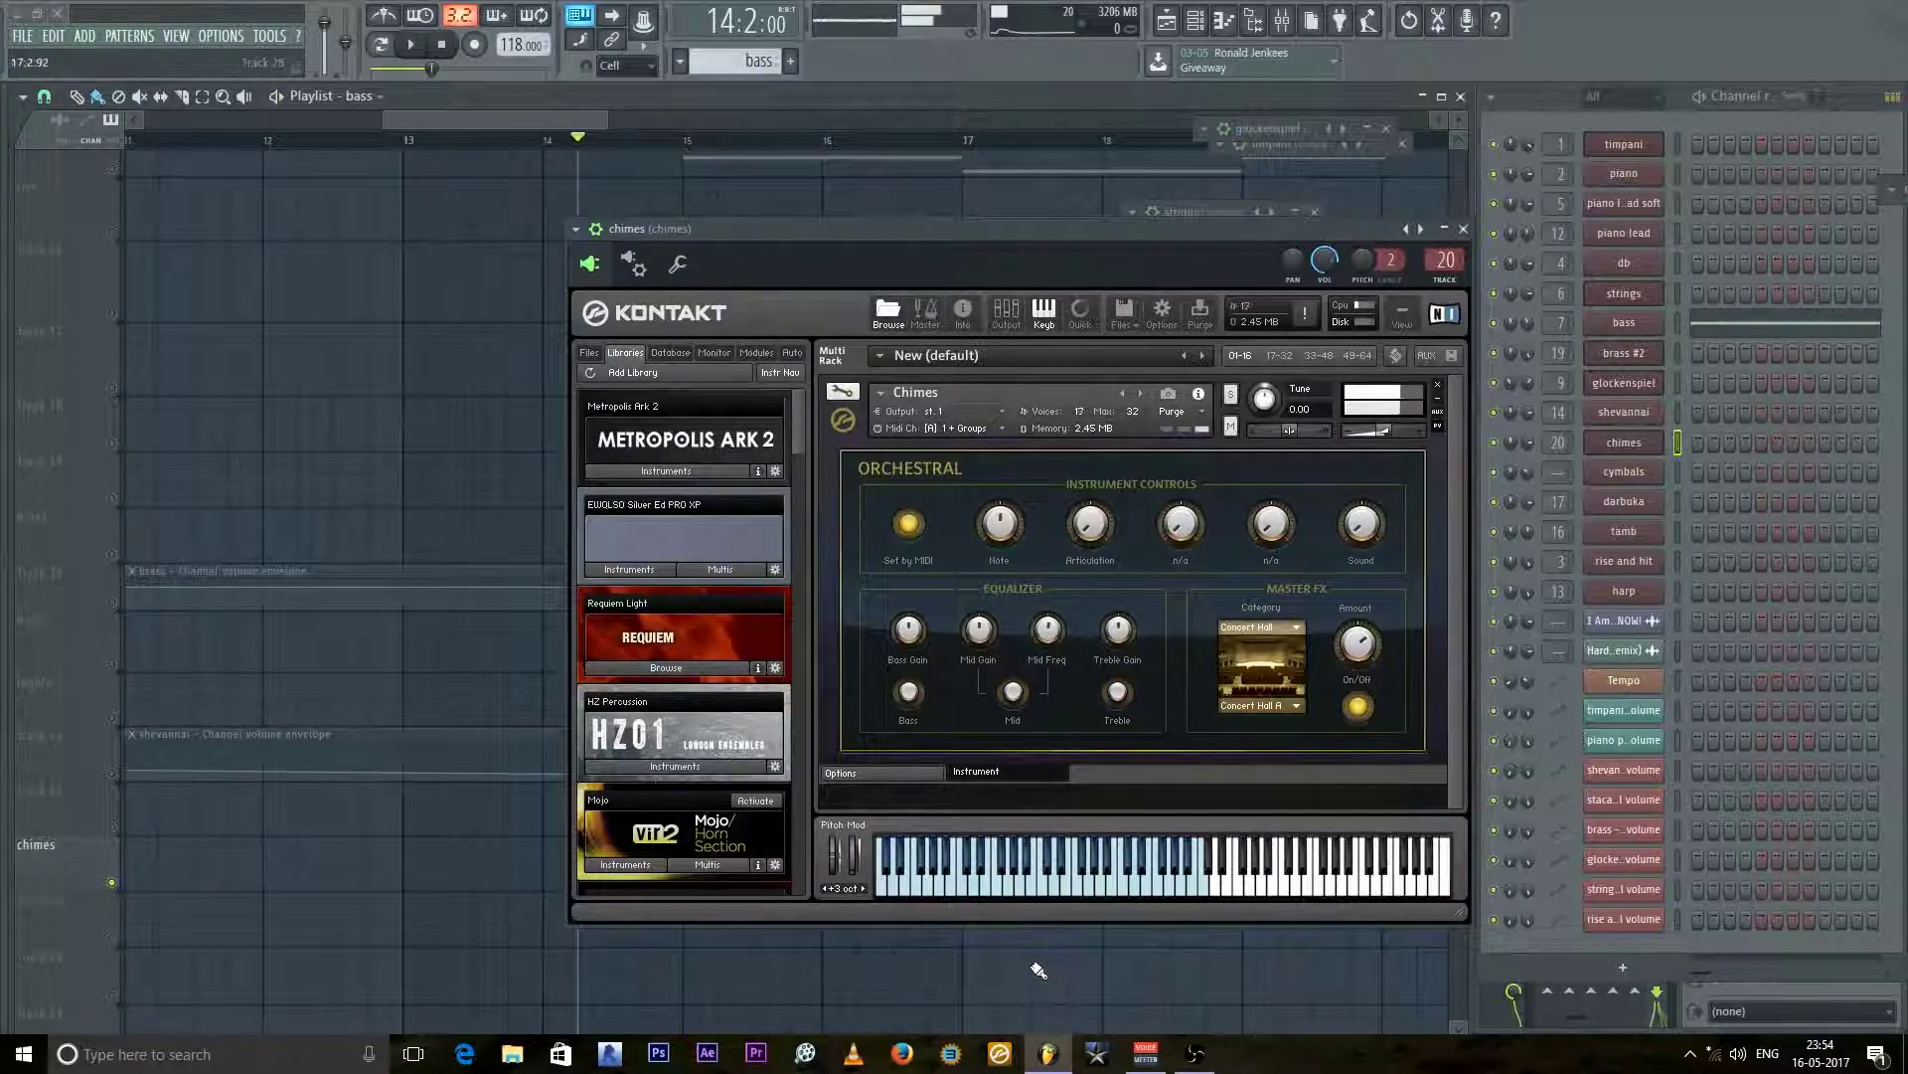
Step: Close the chimes, glockenspiel, timpani and strings instrument windows floating over the playlist
click(1443, 228)
click(1386, 128)
click(1402, 144)
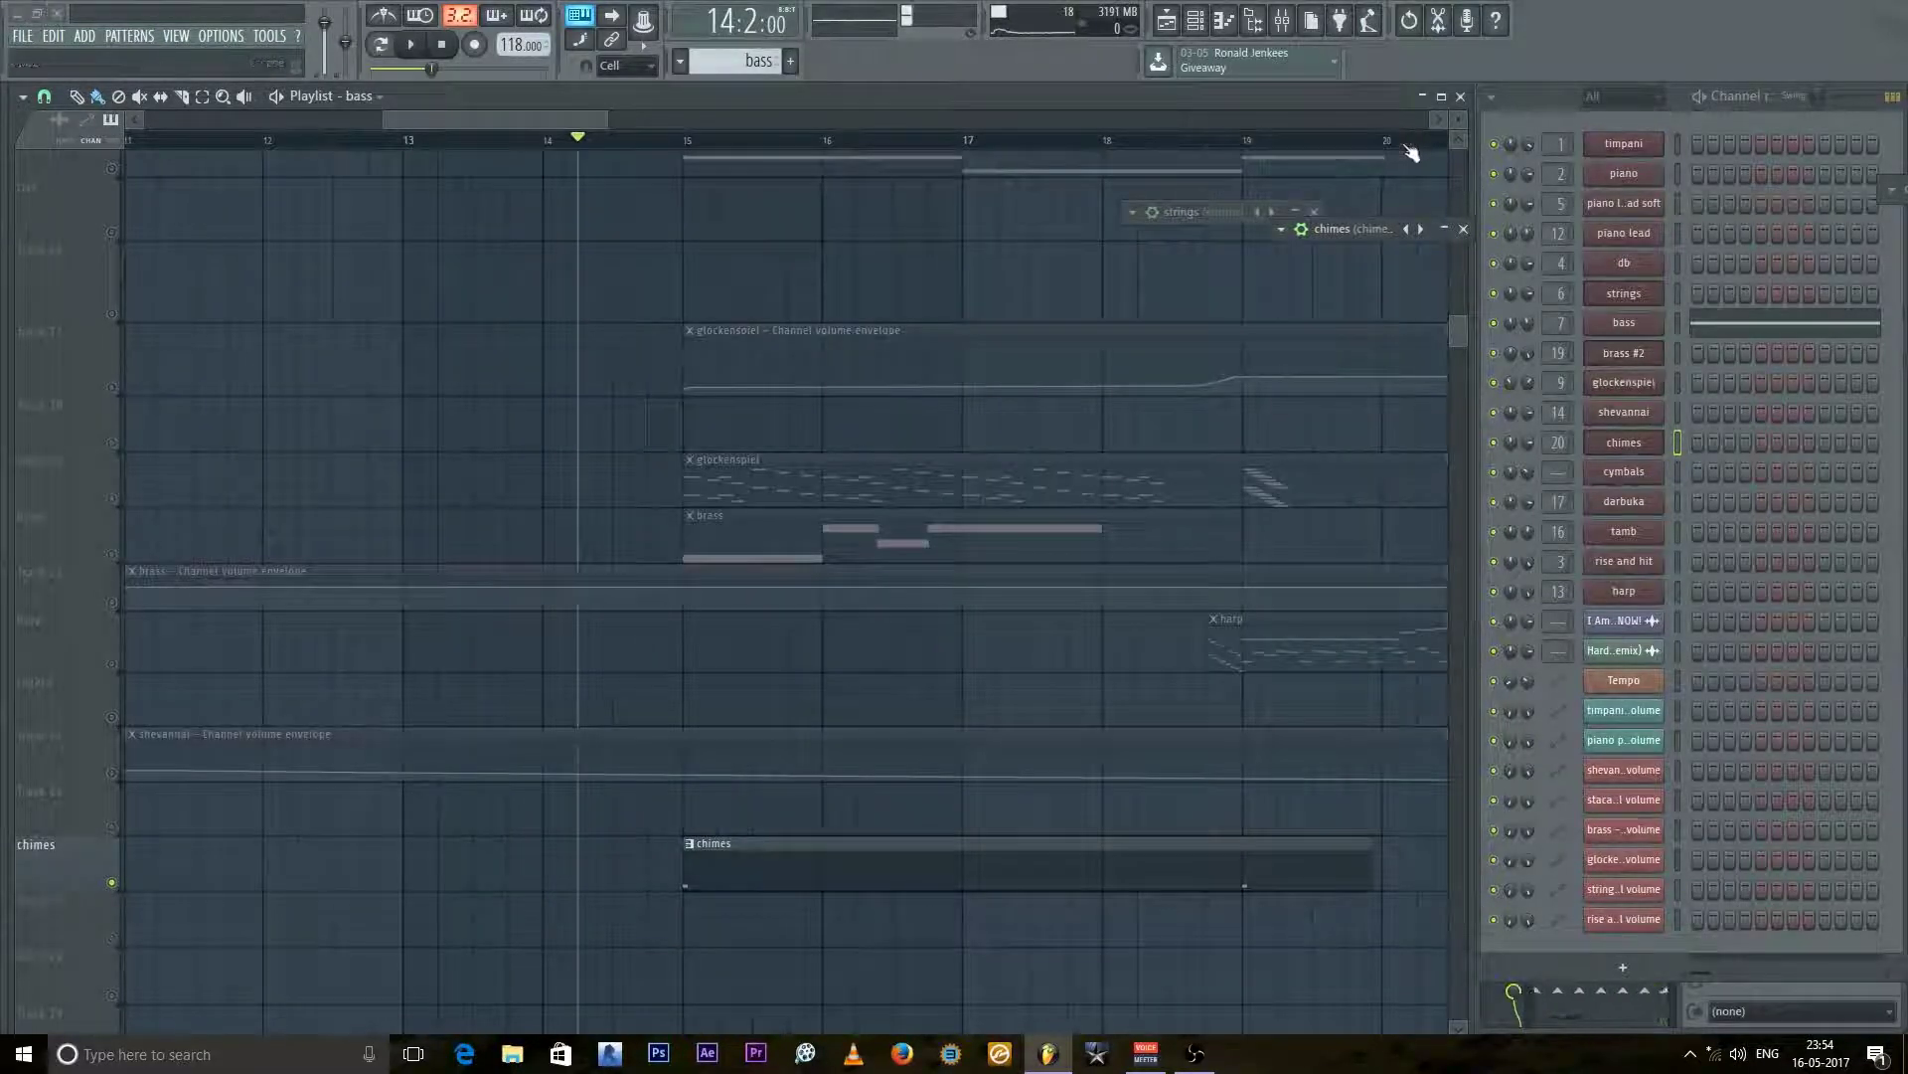
click(1314, 211)
click(1463, 229)
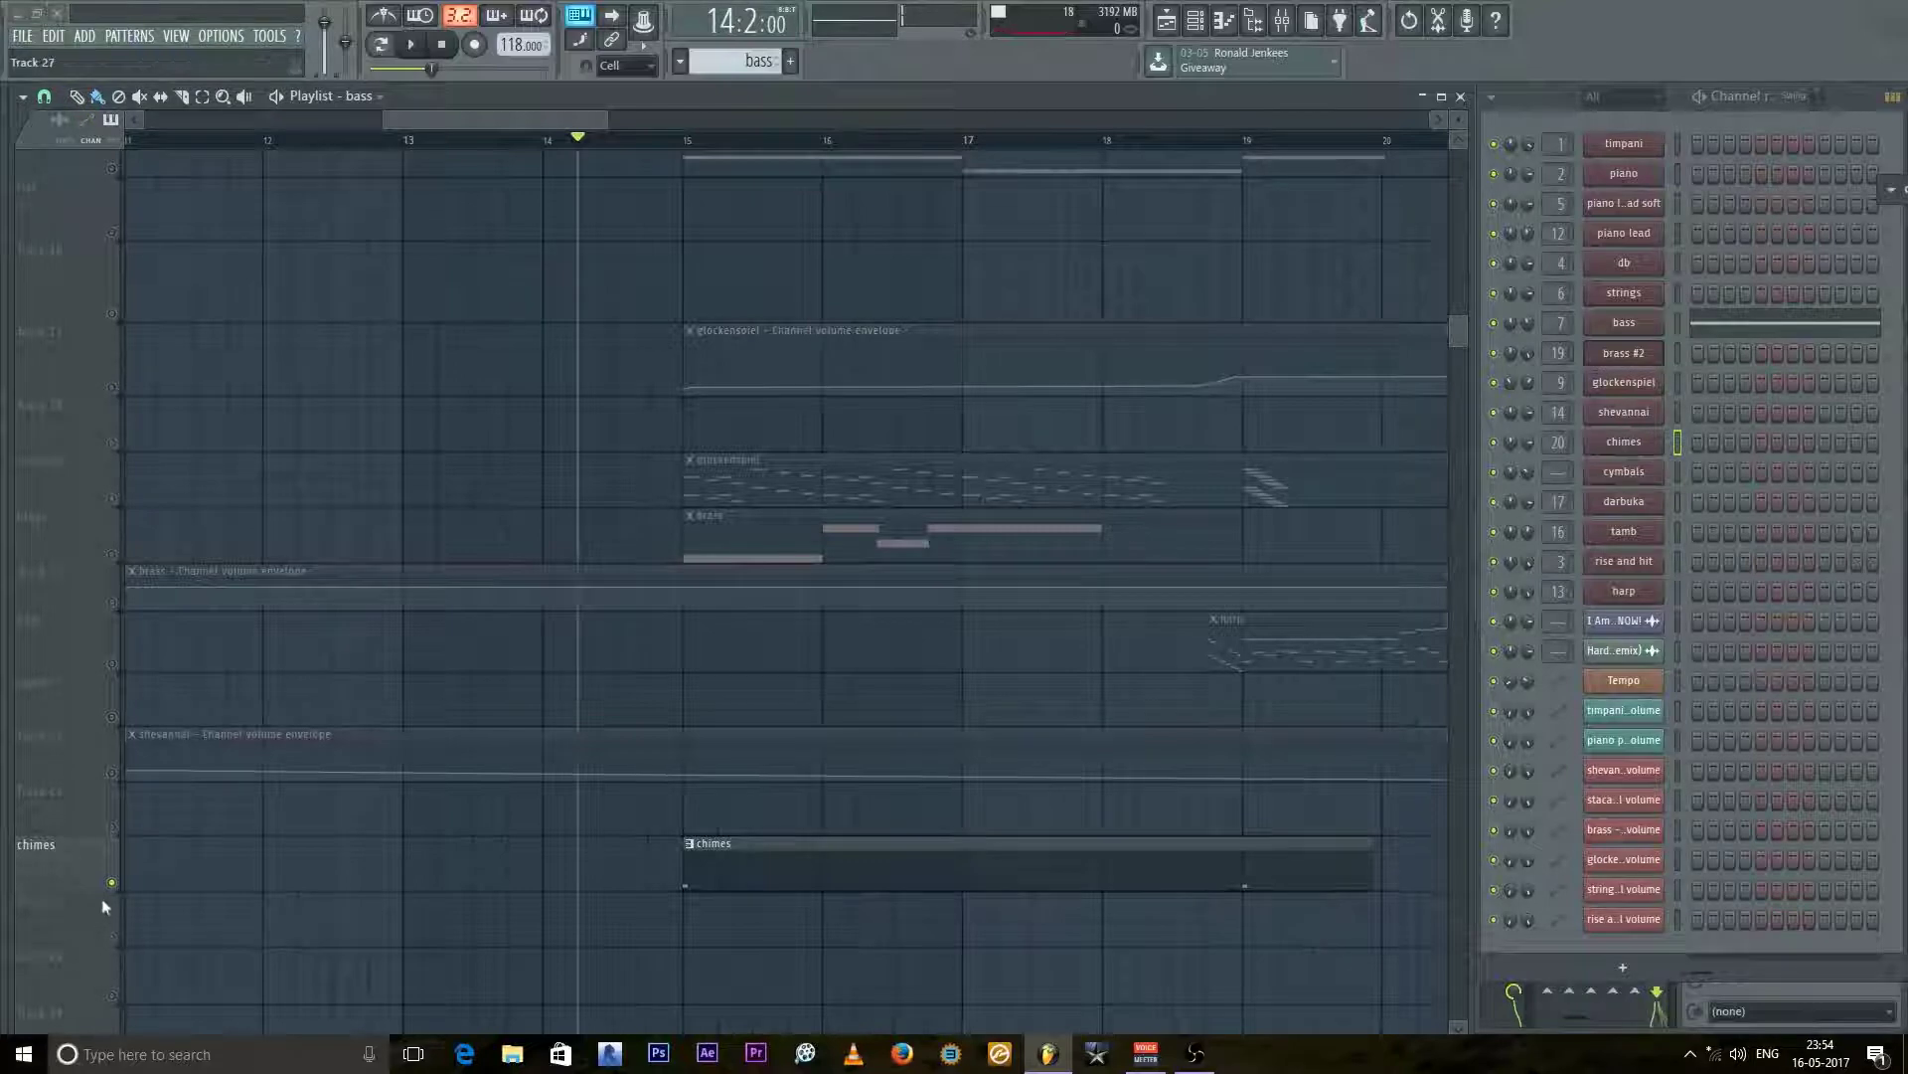
Step: Unsolo the chimes track, play the full arrangement from bar 14 while reviewing the playlist tracks, and stop playback
key(space)
scroll(278, 903, down, 3)
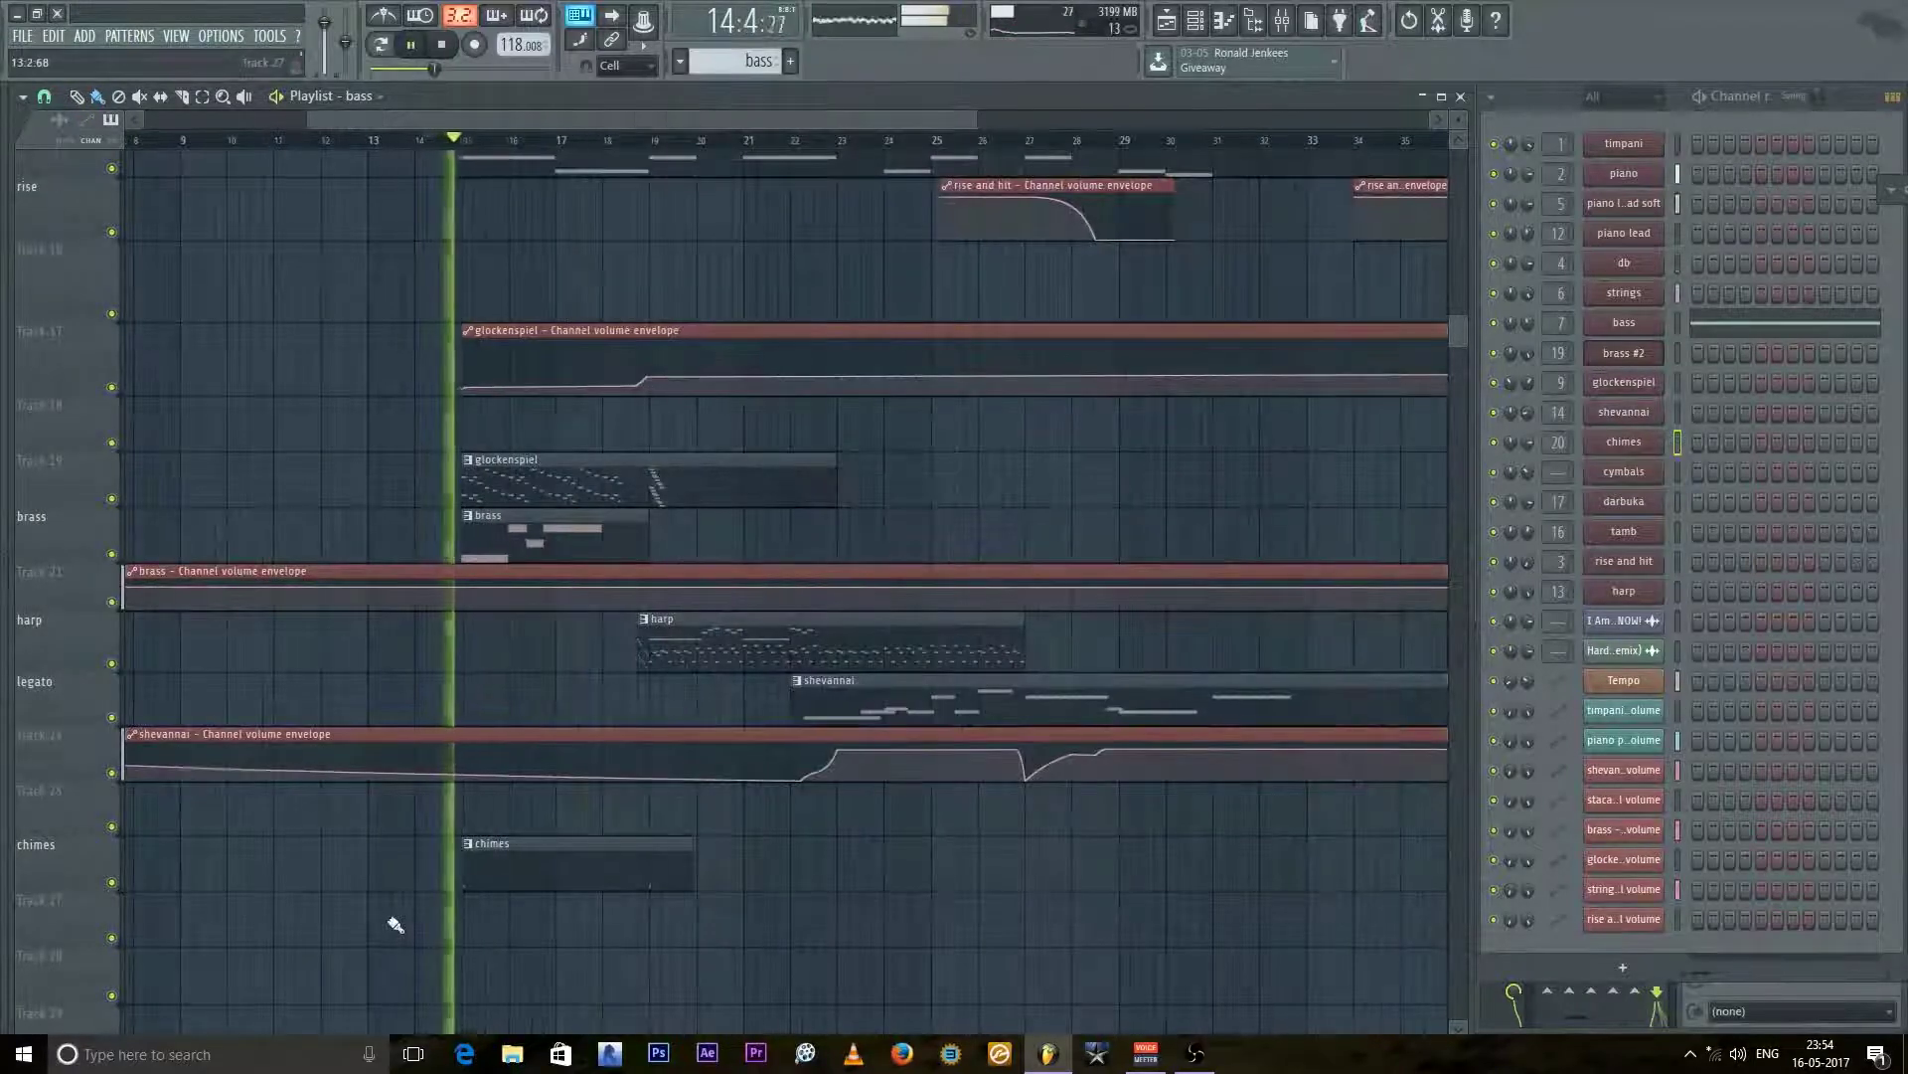
scroll(403, 929, down, 2)
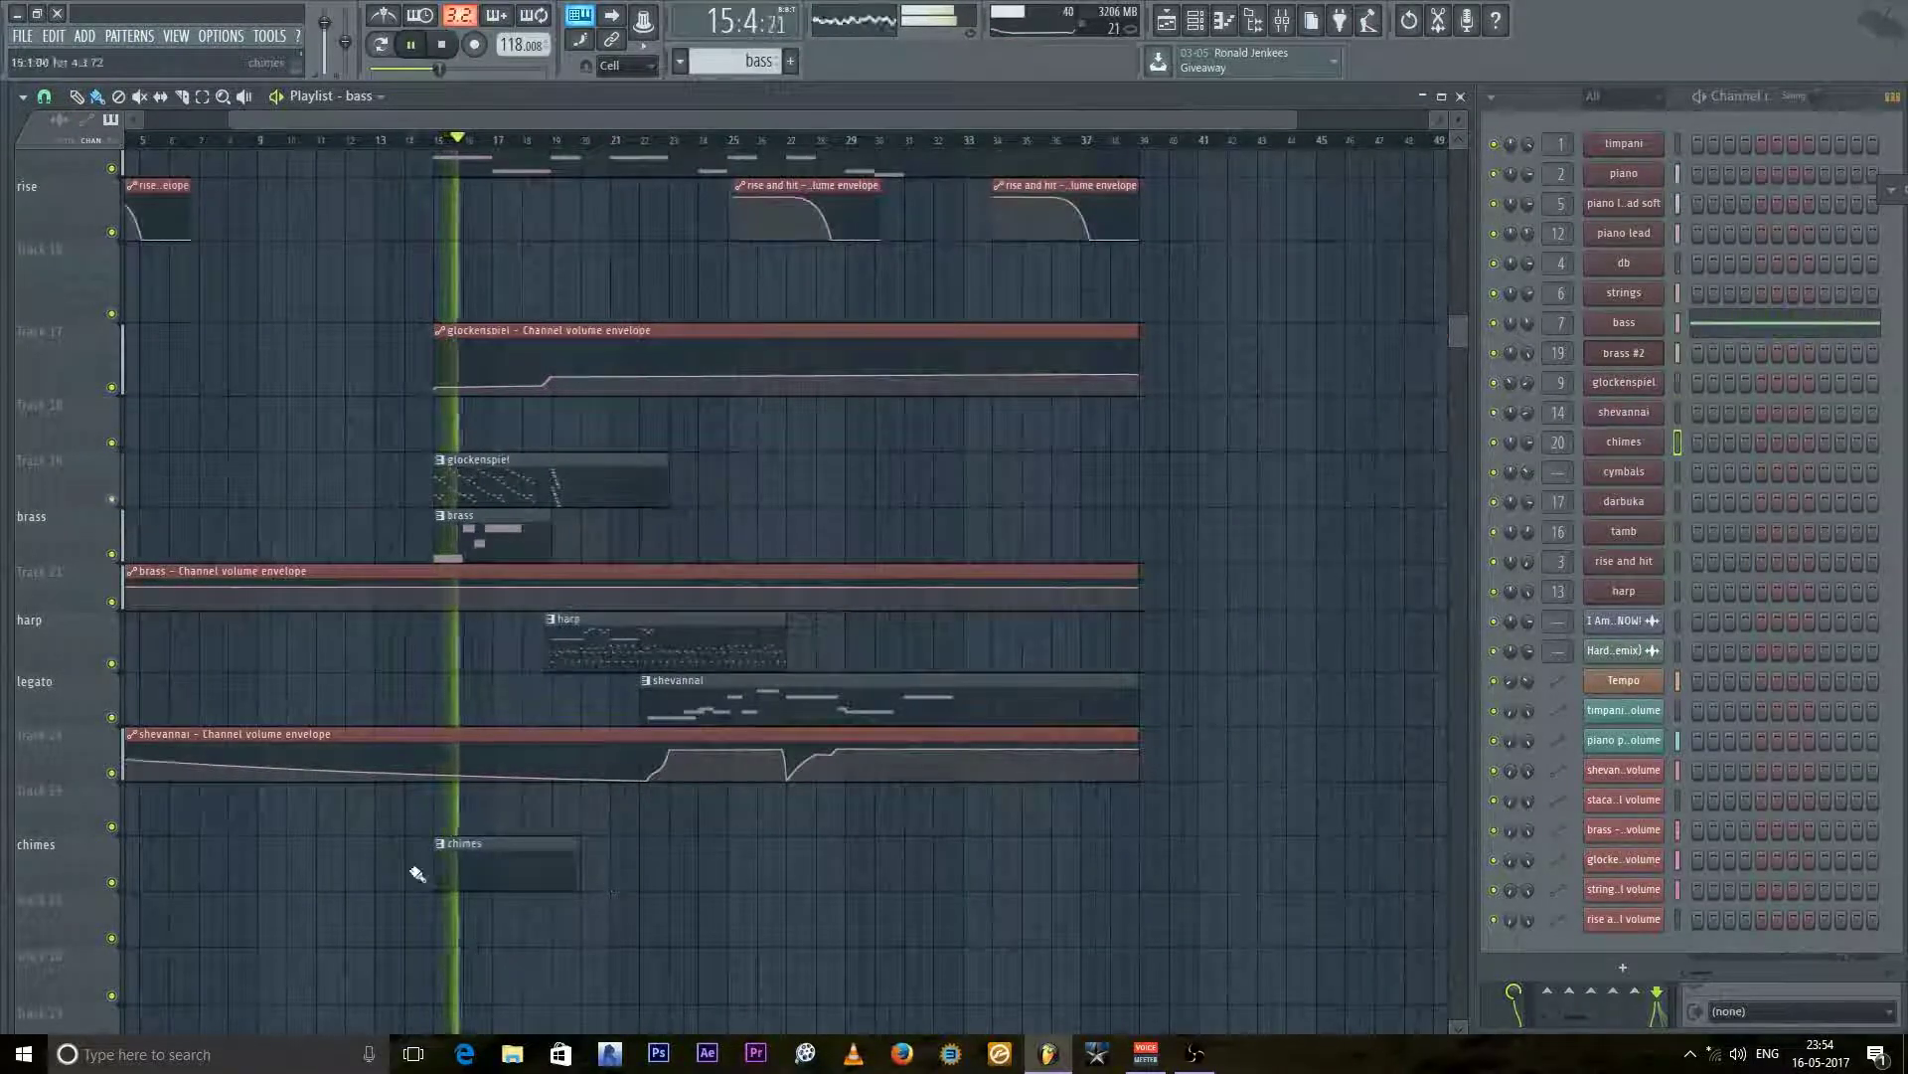
scroll(415, 874, down, 3)
scroll(482, 881, up, 6)
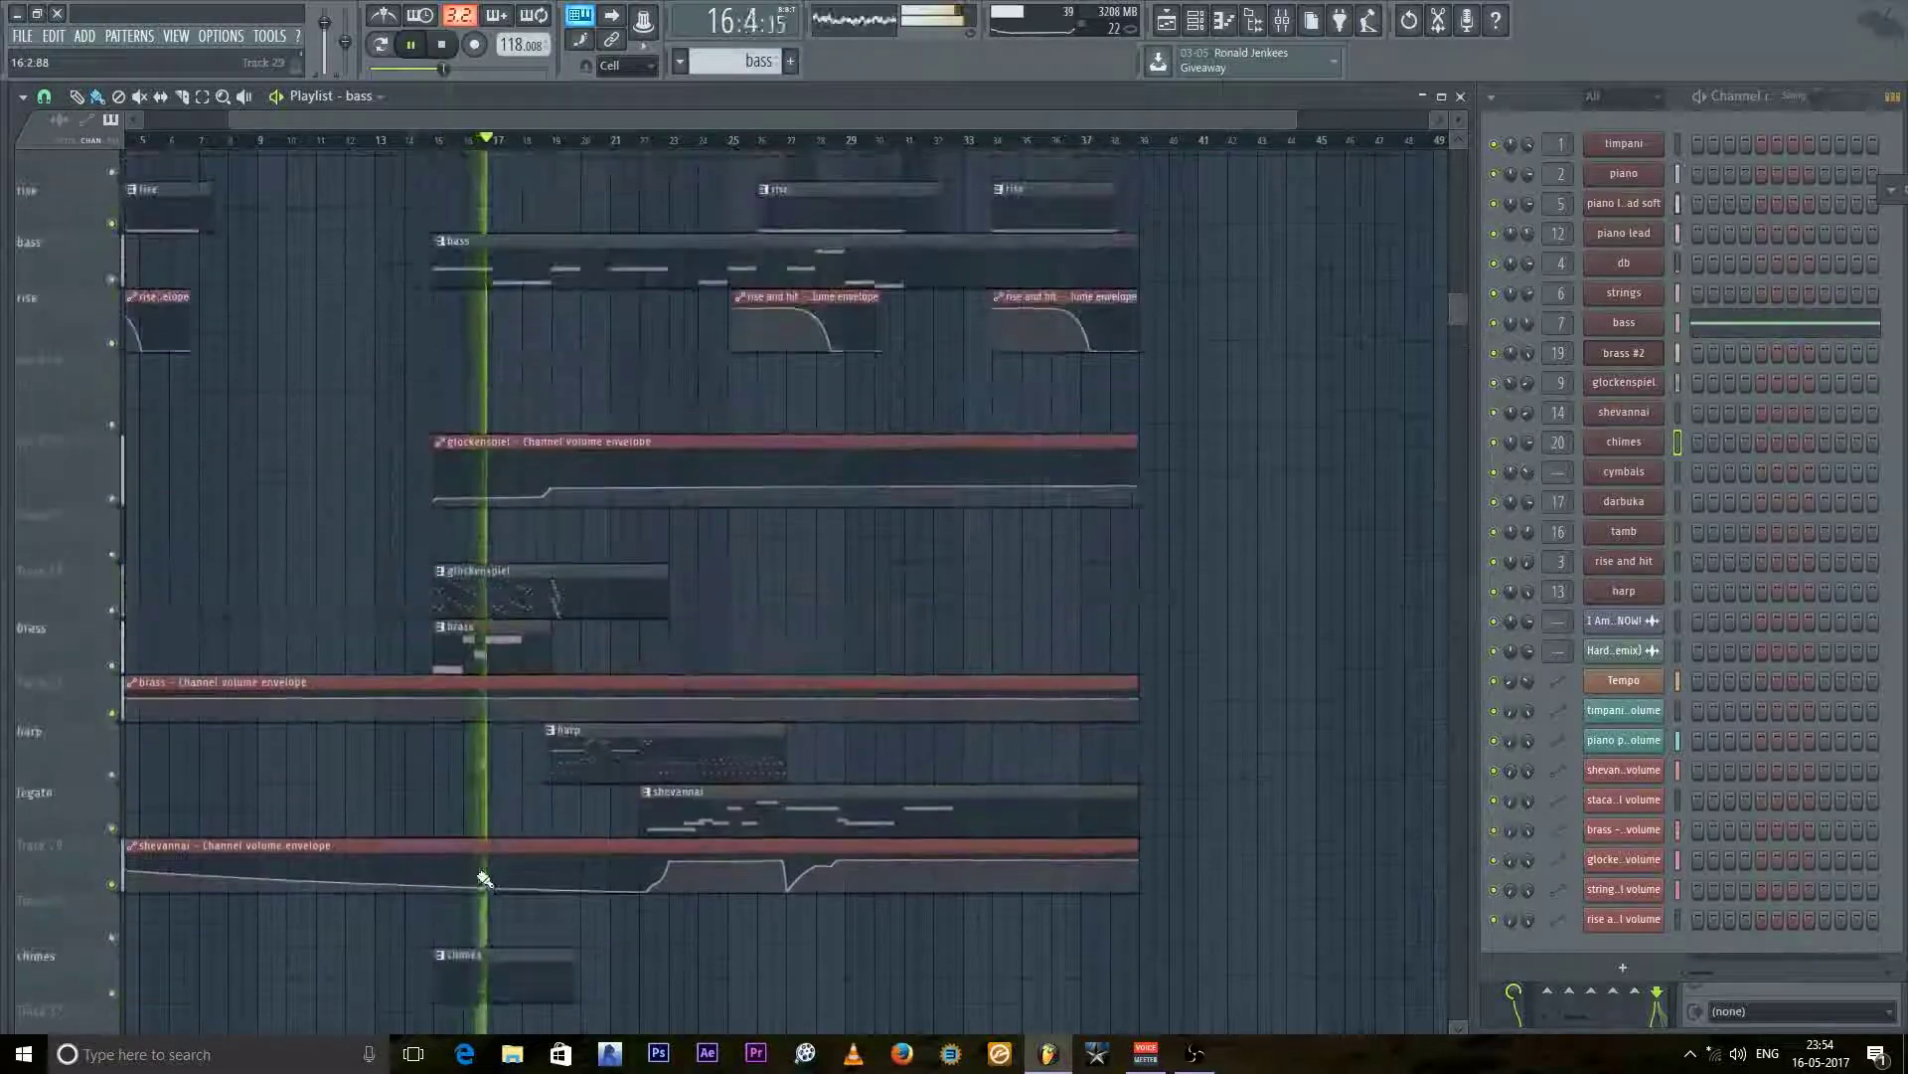
scroll(484, 878, up, 6)
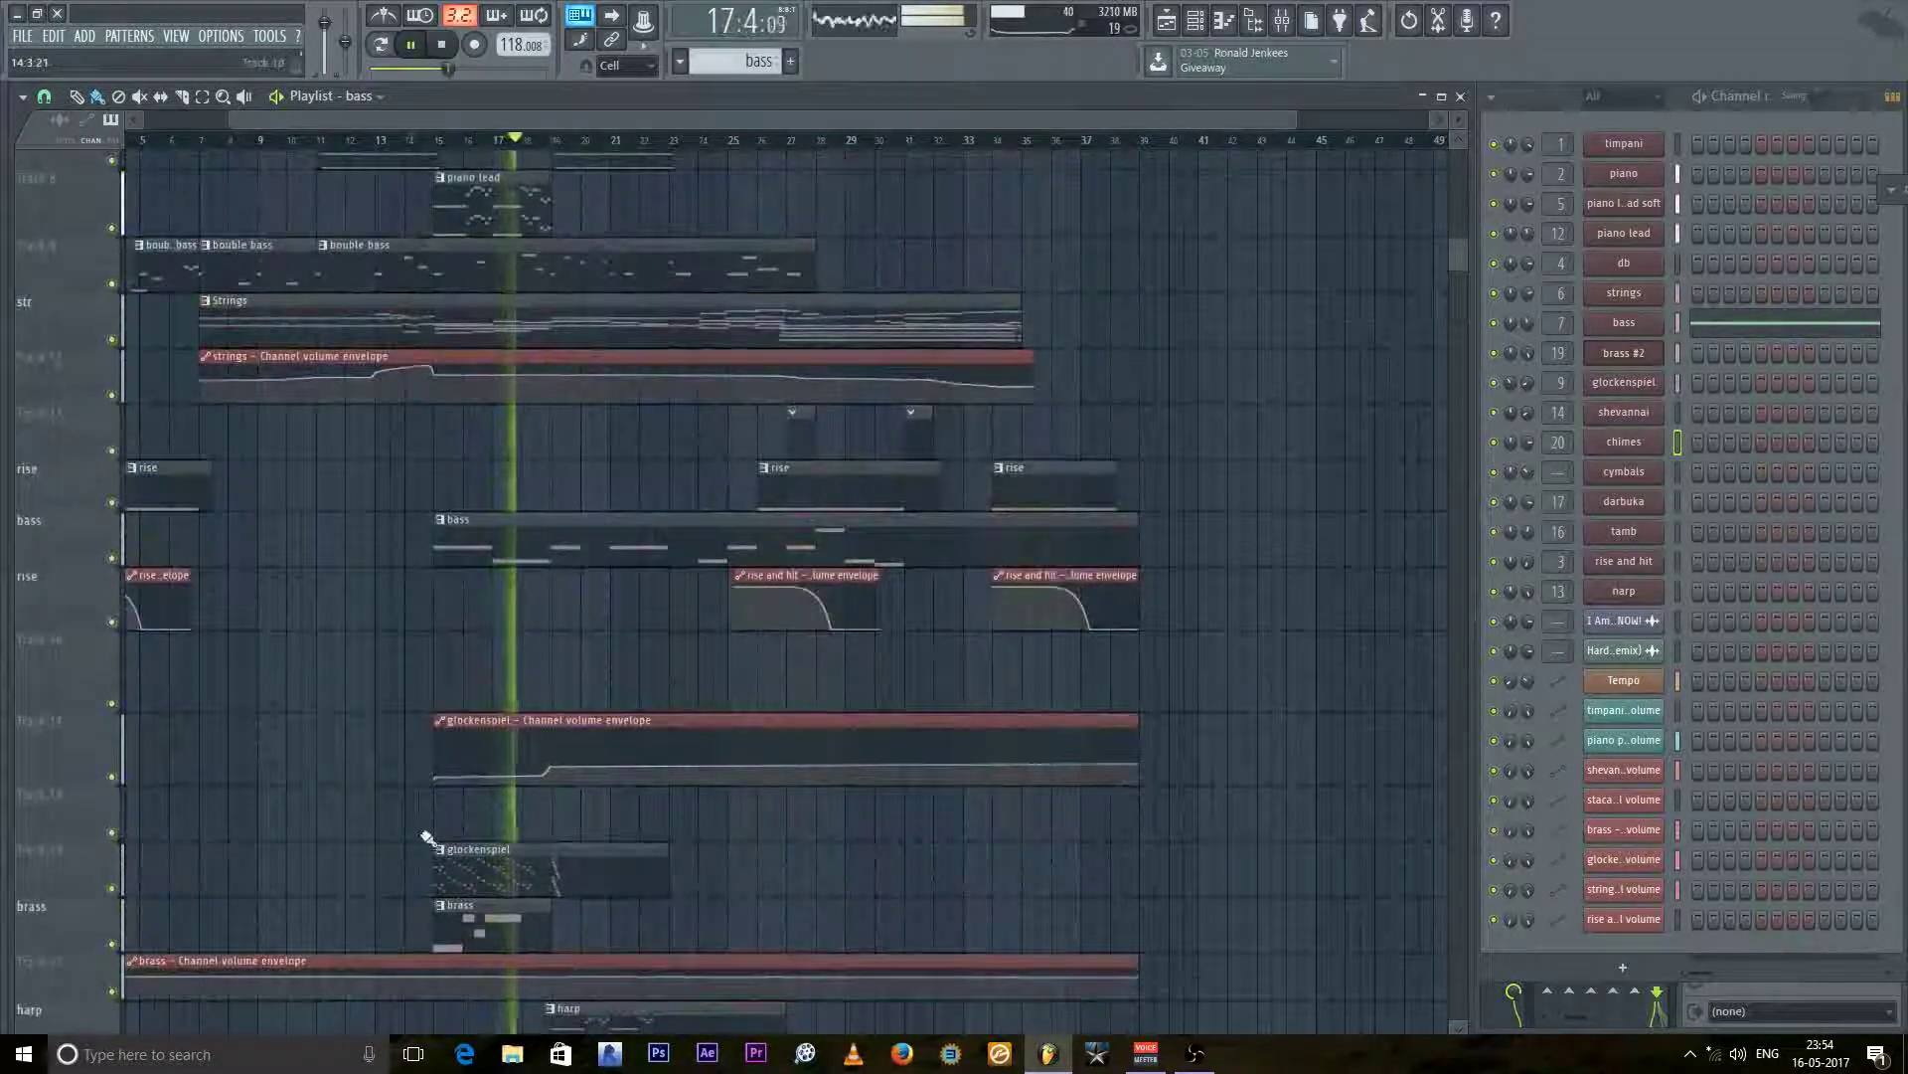
scroll(498, 814, up, 3)
scroll(496, 813, up, 2)
scroll(495, 813, up, 2)
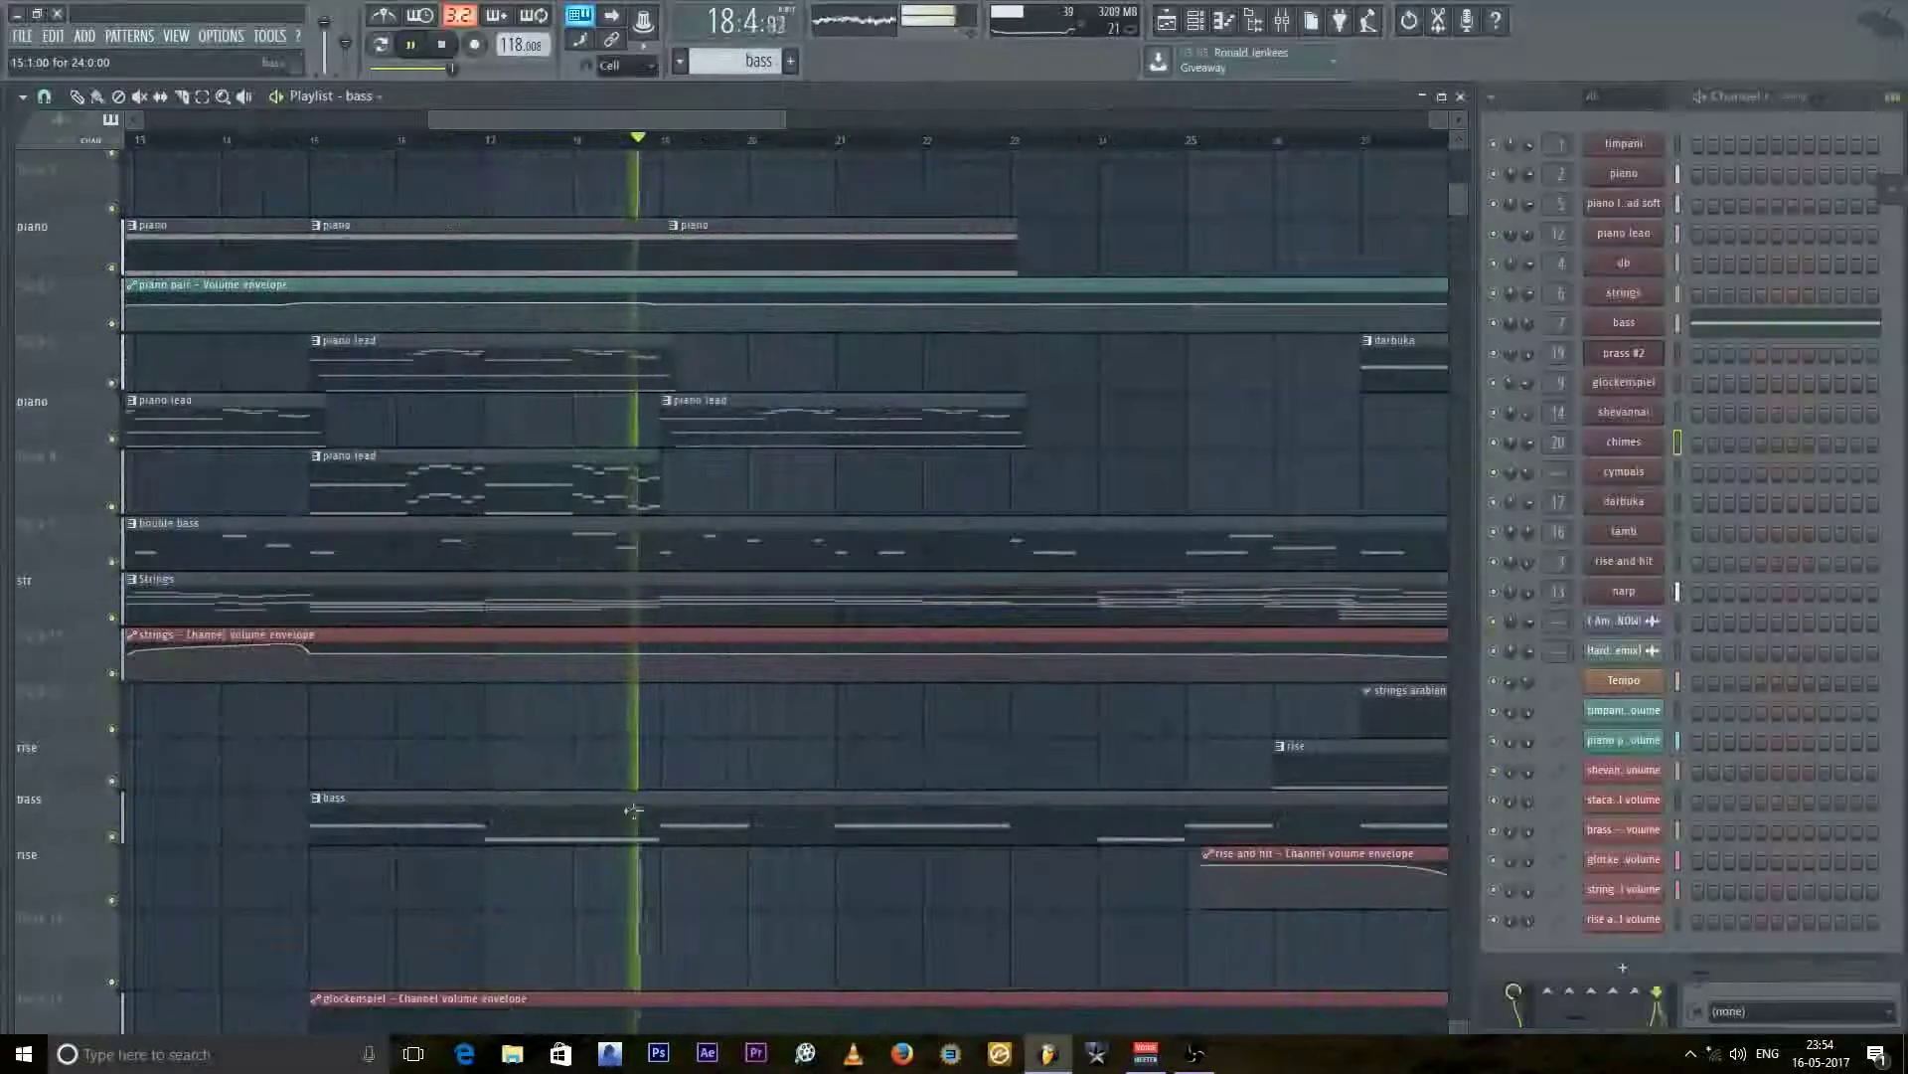
scroll(651, 812, down, 5)
scroll(655, 812, down, 12)
key(space)
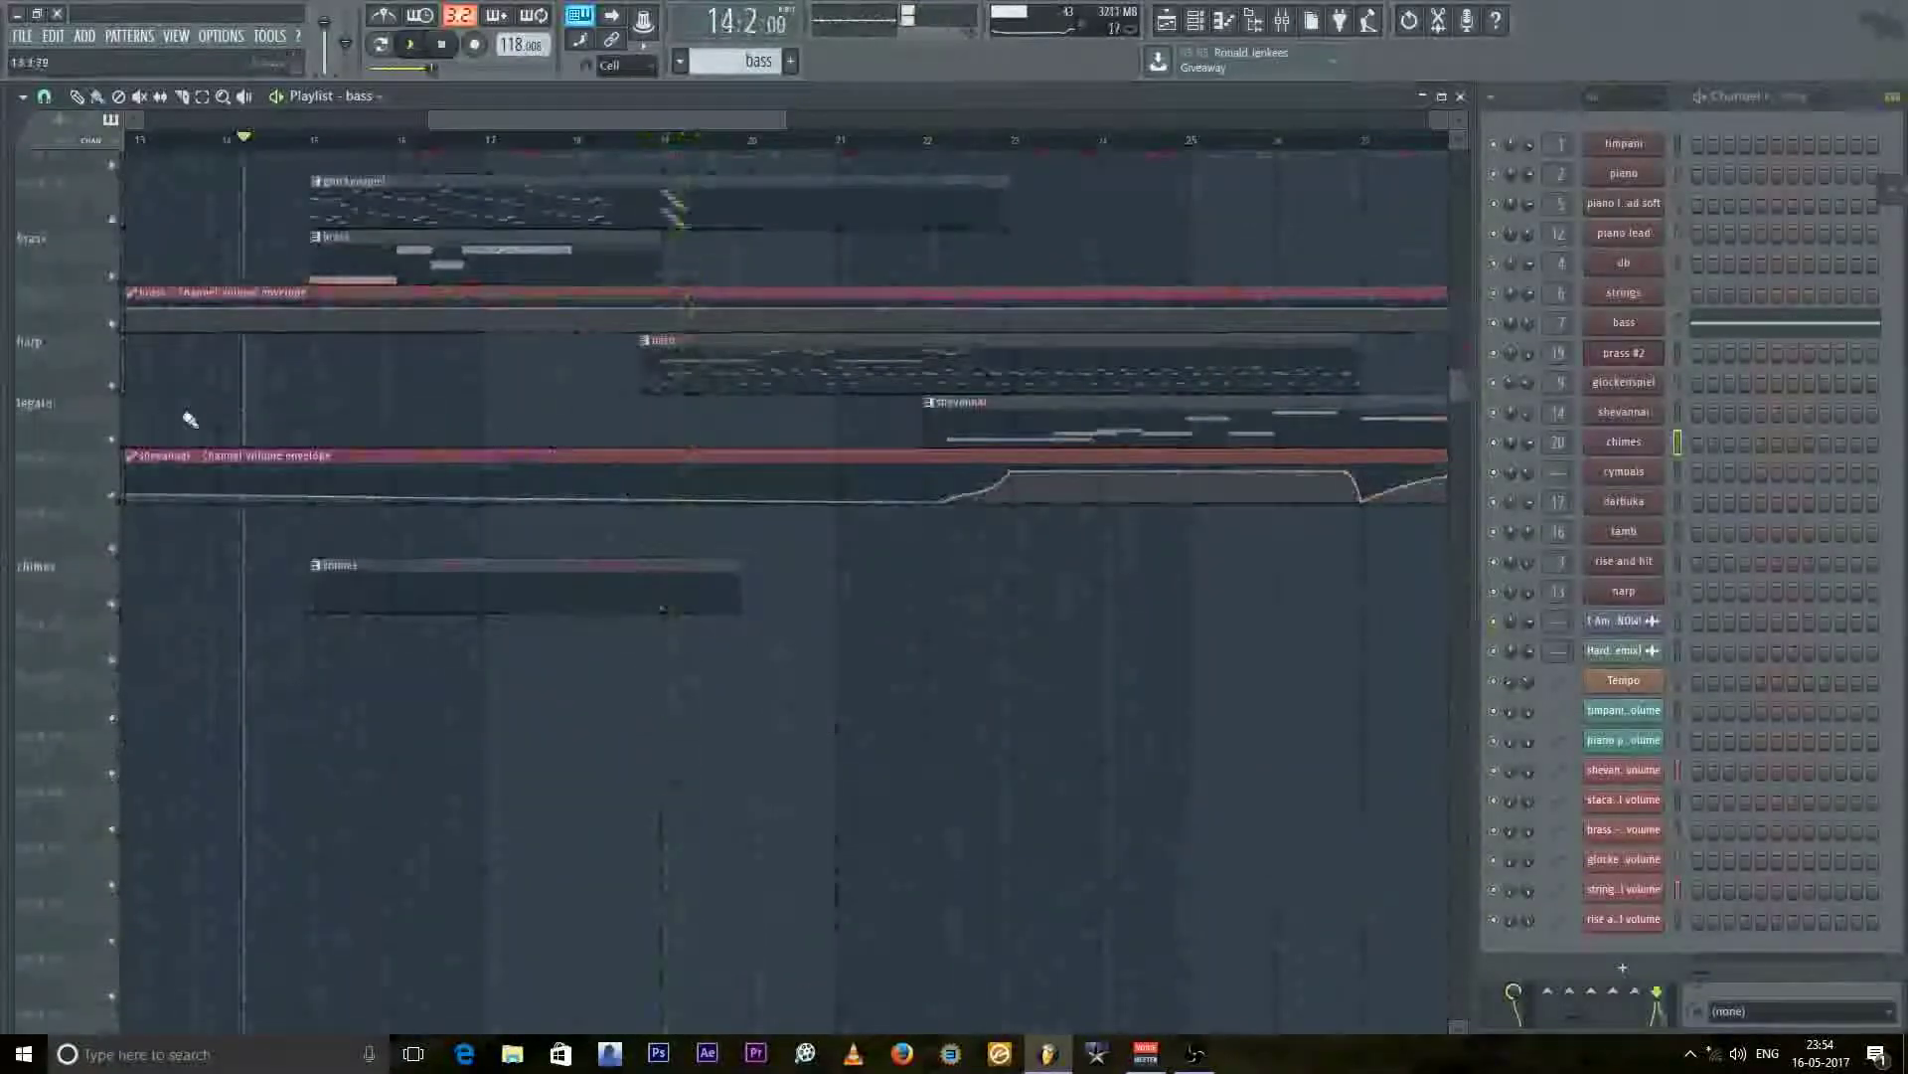
Step: Solo the harp track, select its pattern, and play the part alone from the start of the harp clip
right_click(116, 392)
click(113, 393)
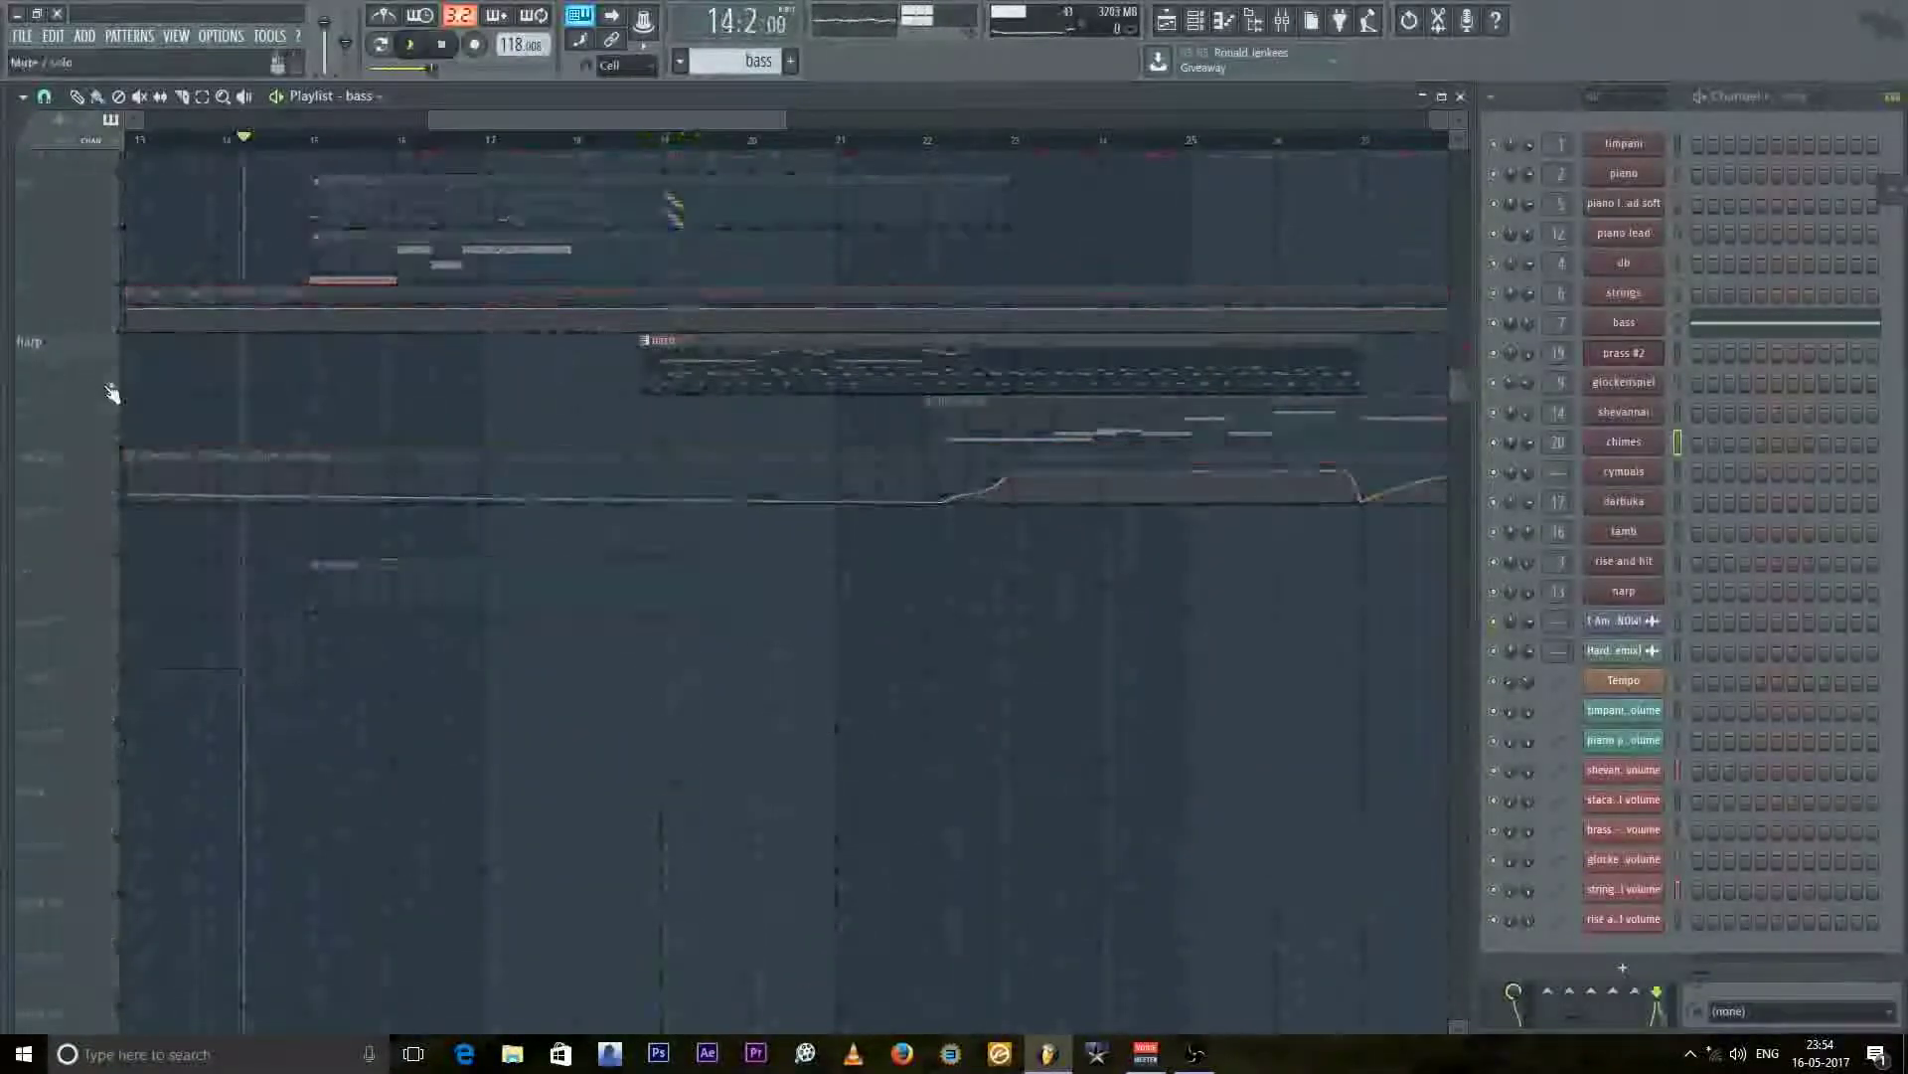
click(687, 338)
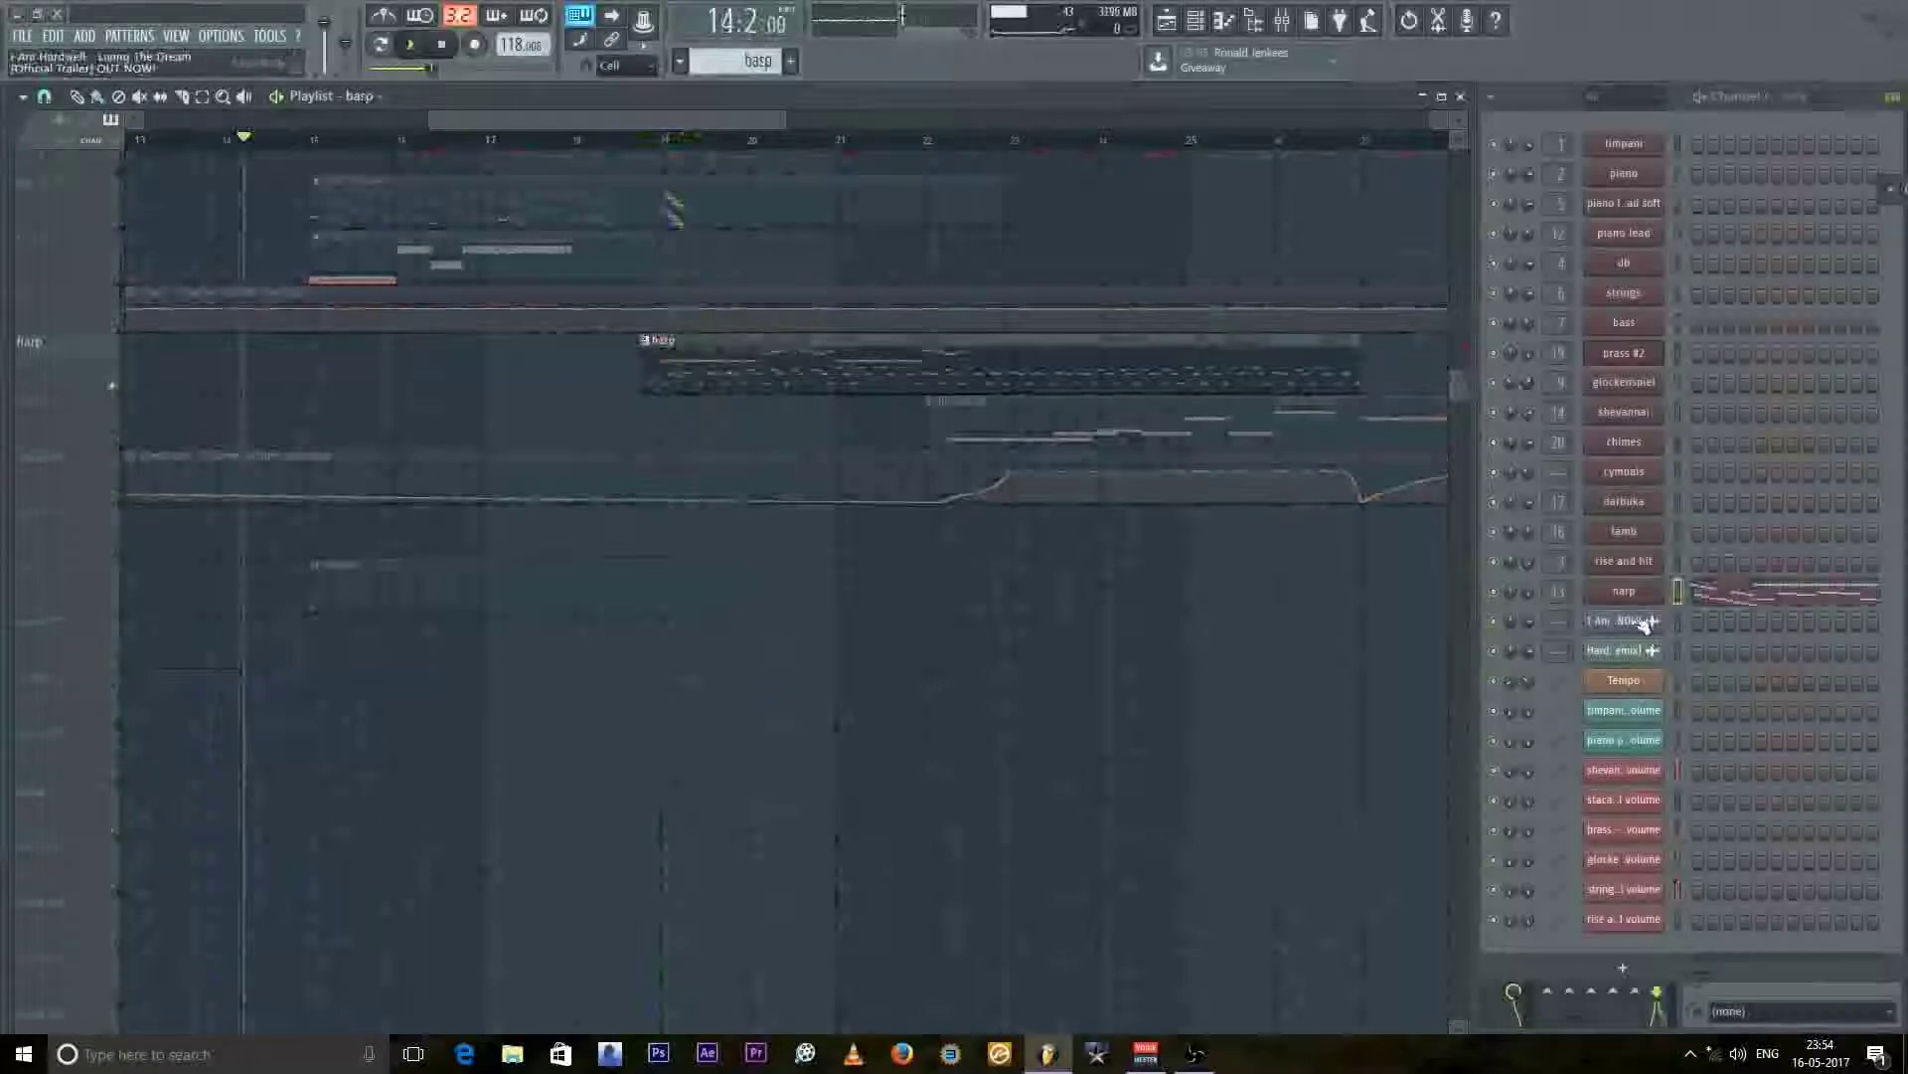
click(647, 145)
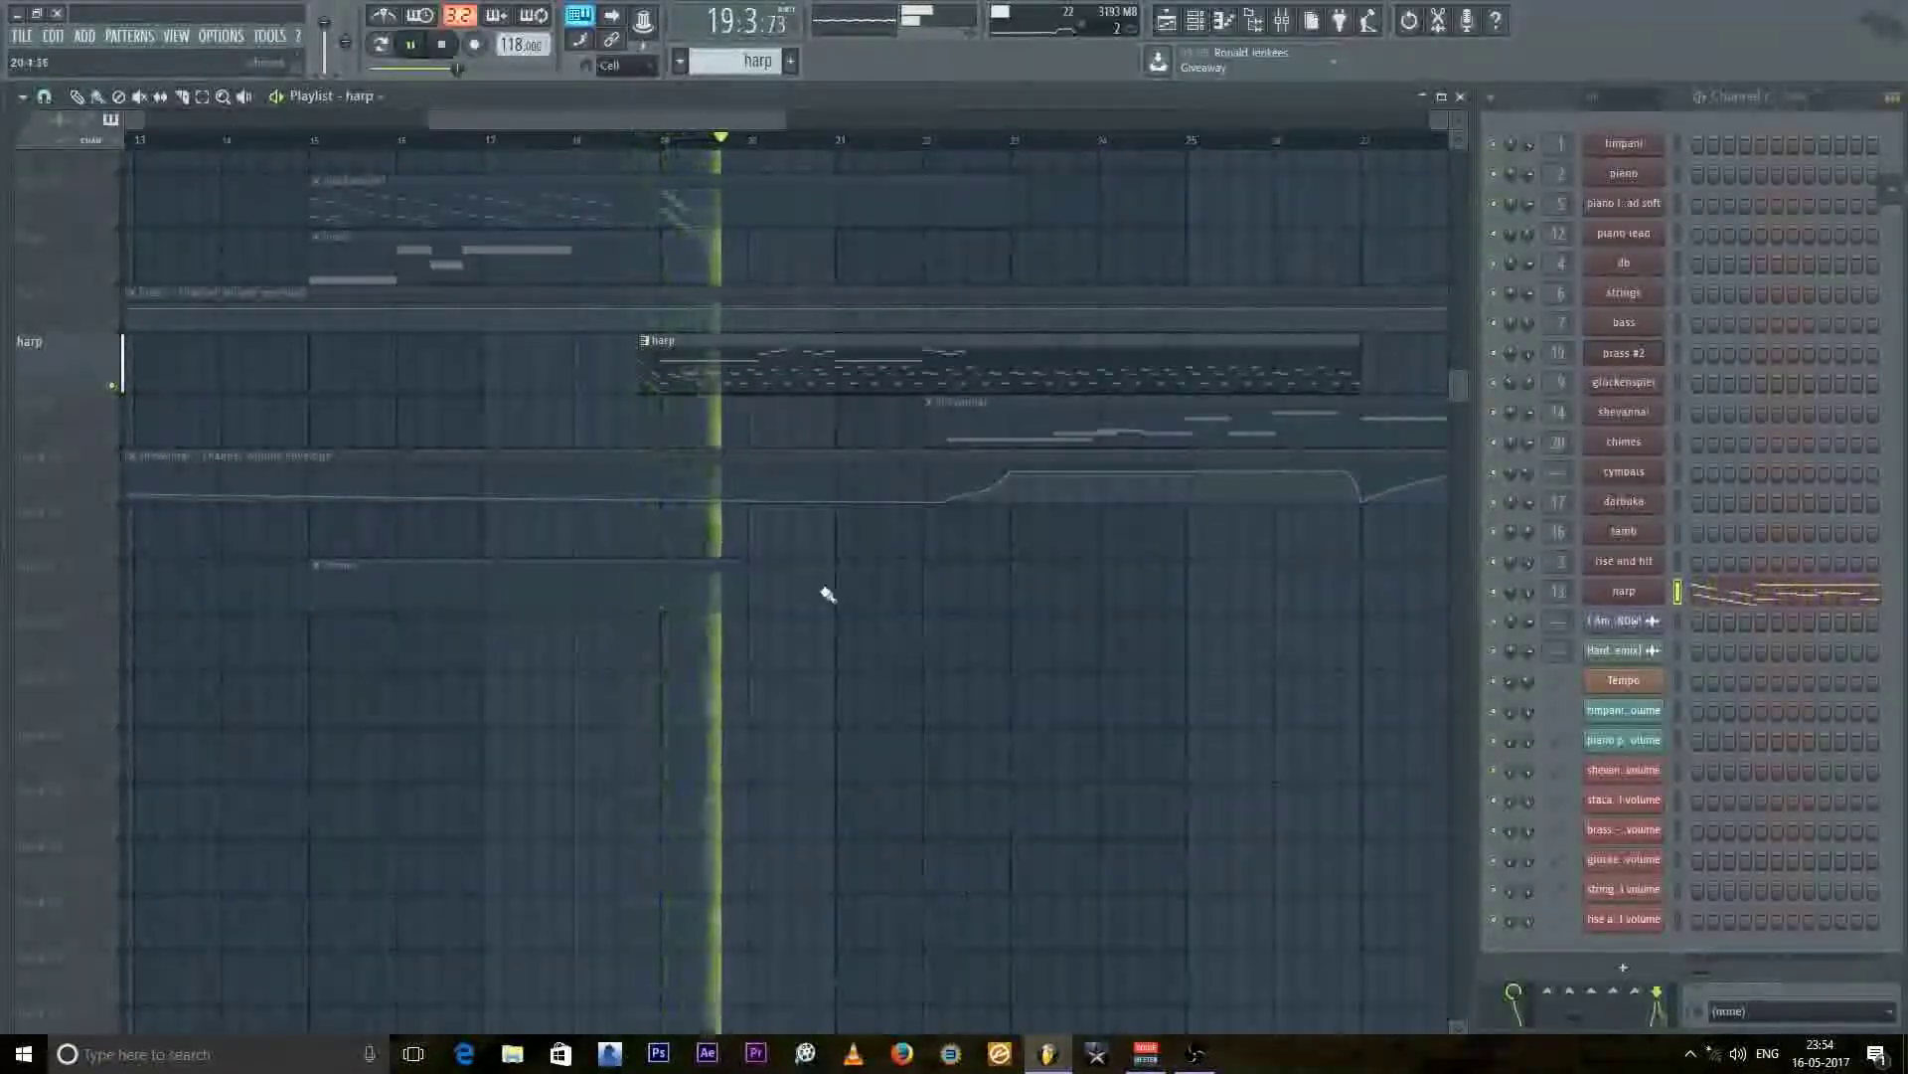
key(space)
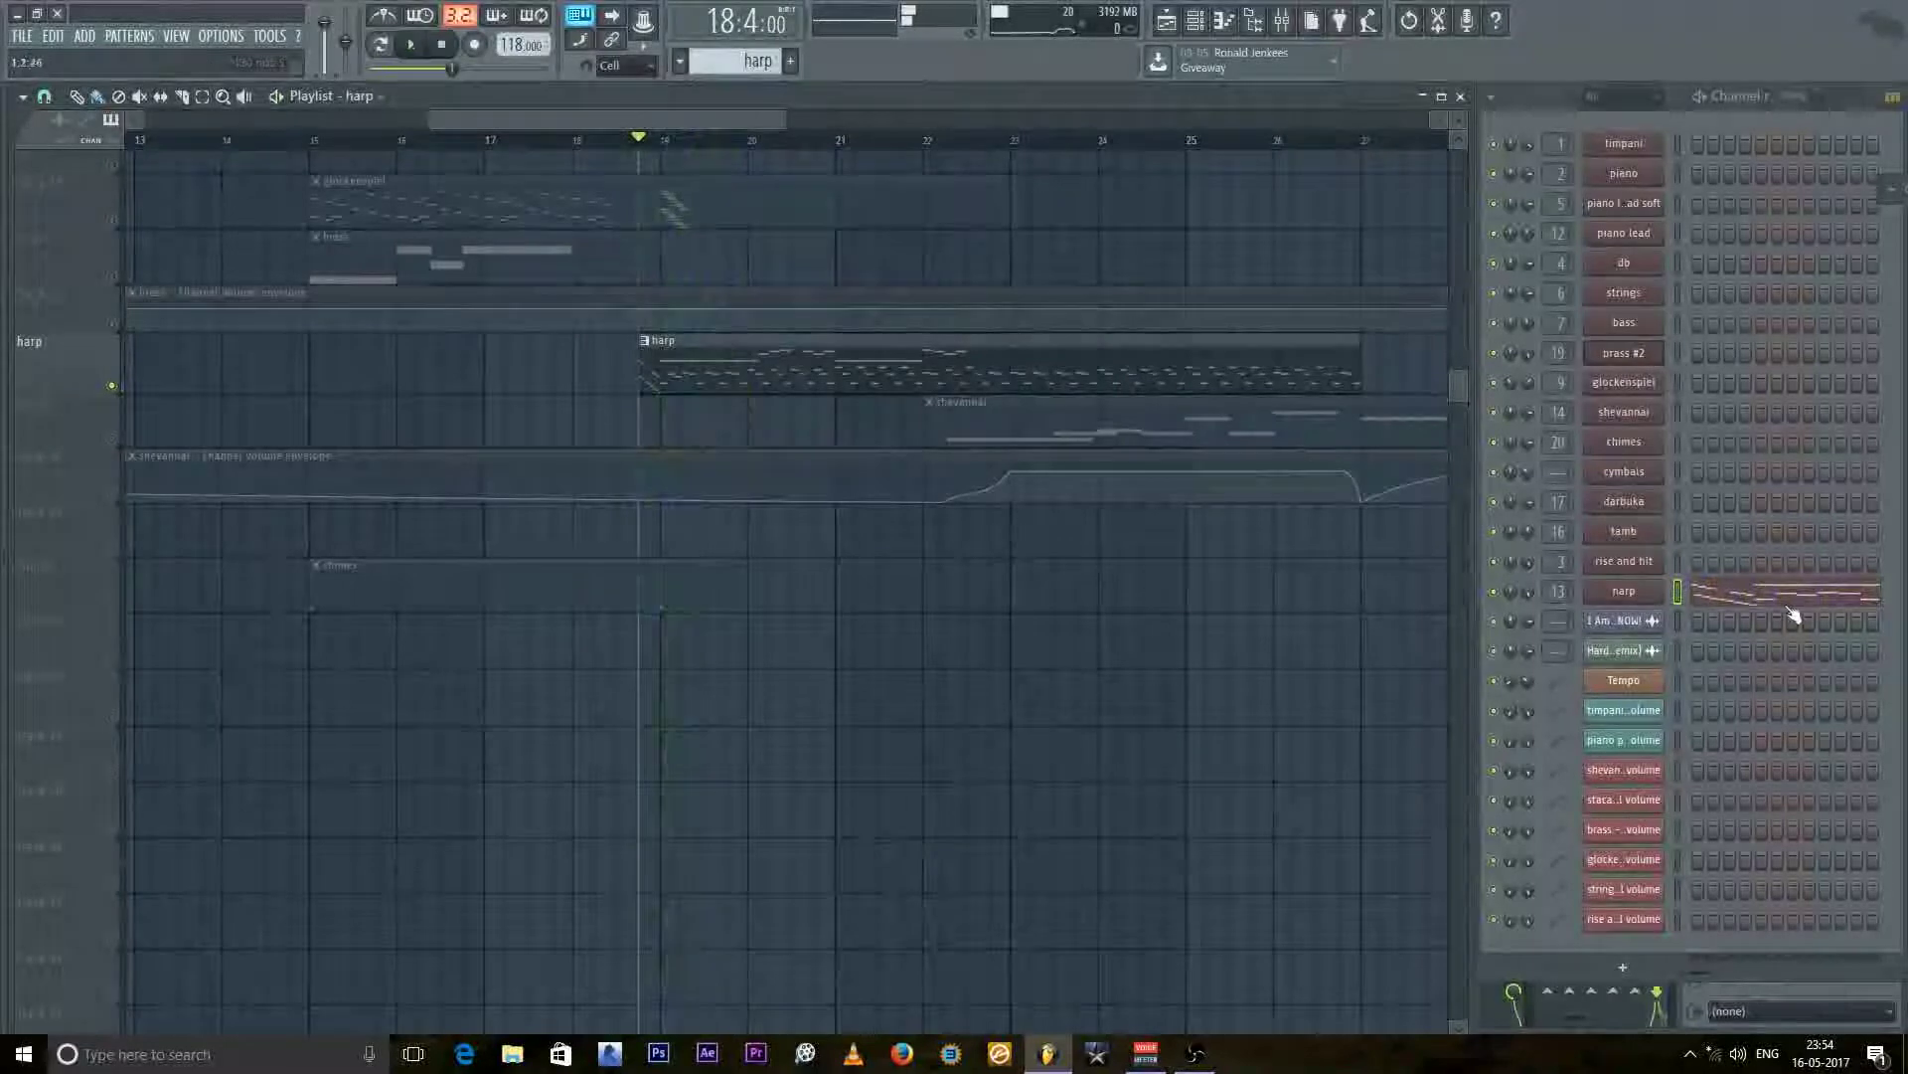
Step: Open the harp channel's Kontakt instrument, move its window over the playlist, and examine the Concert Harp patch and library list
click(1624, 592)
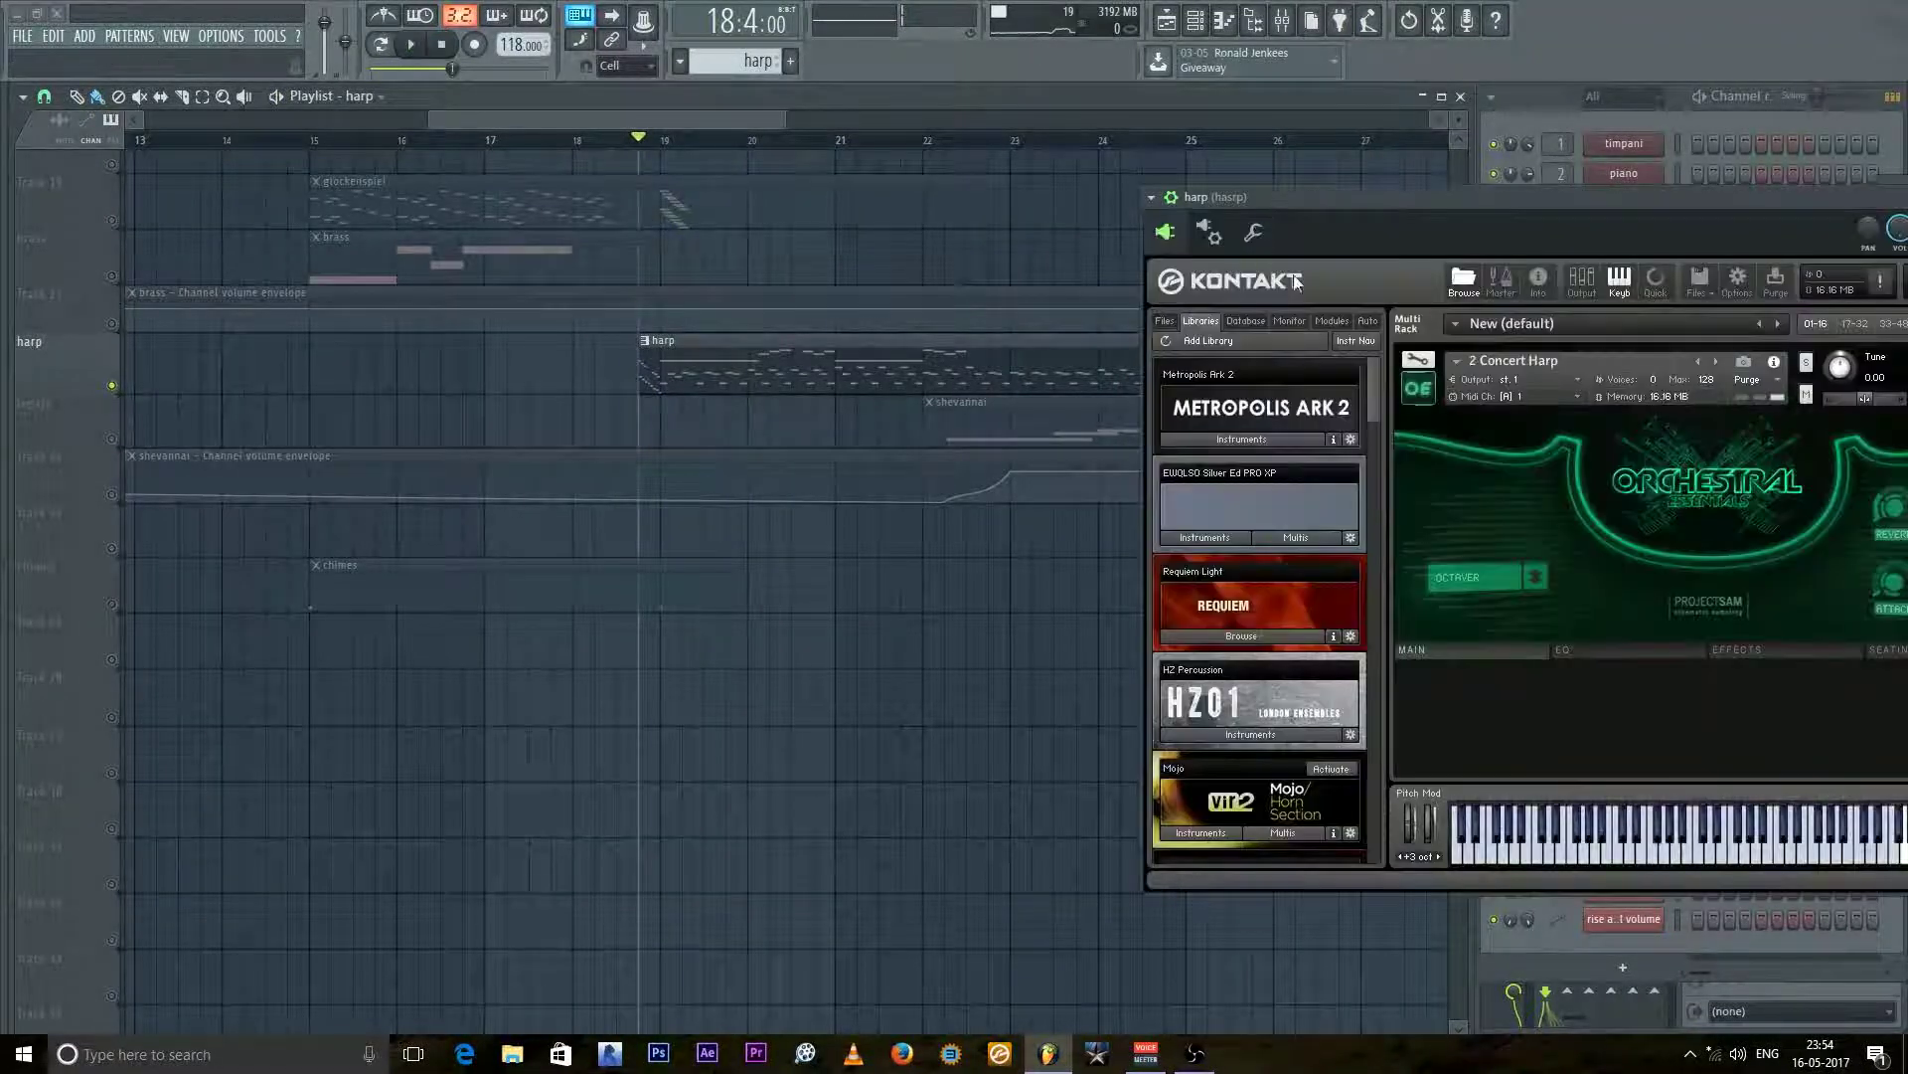
drag(1526, 201, 865, 225)
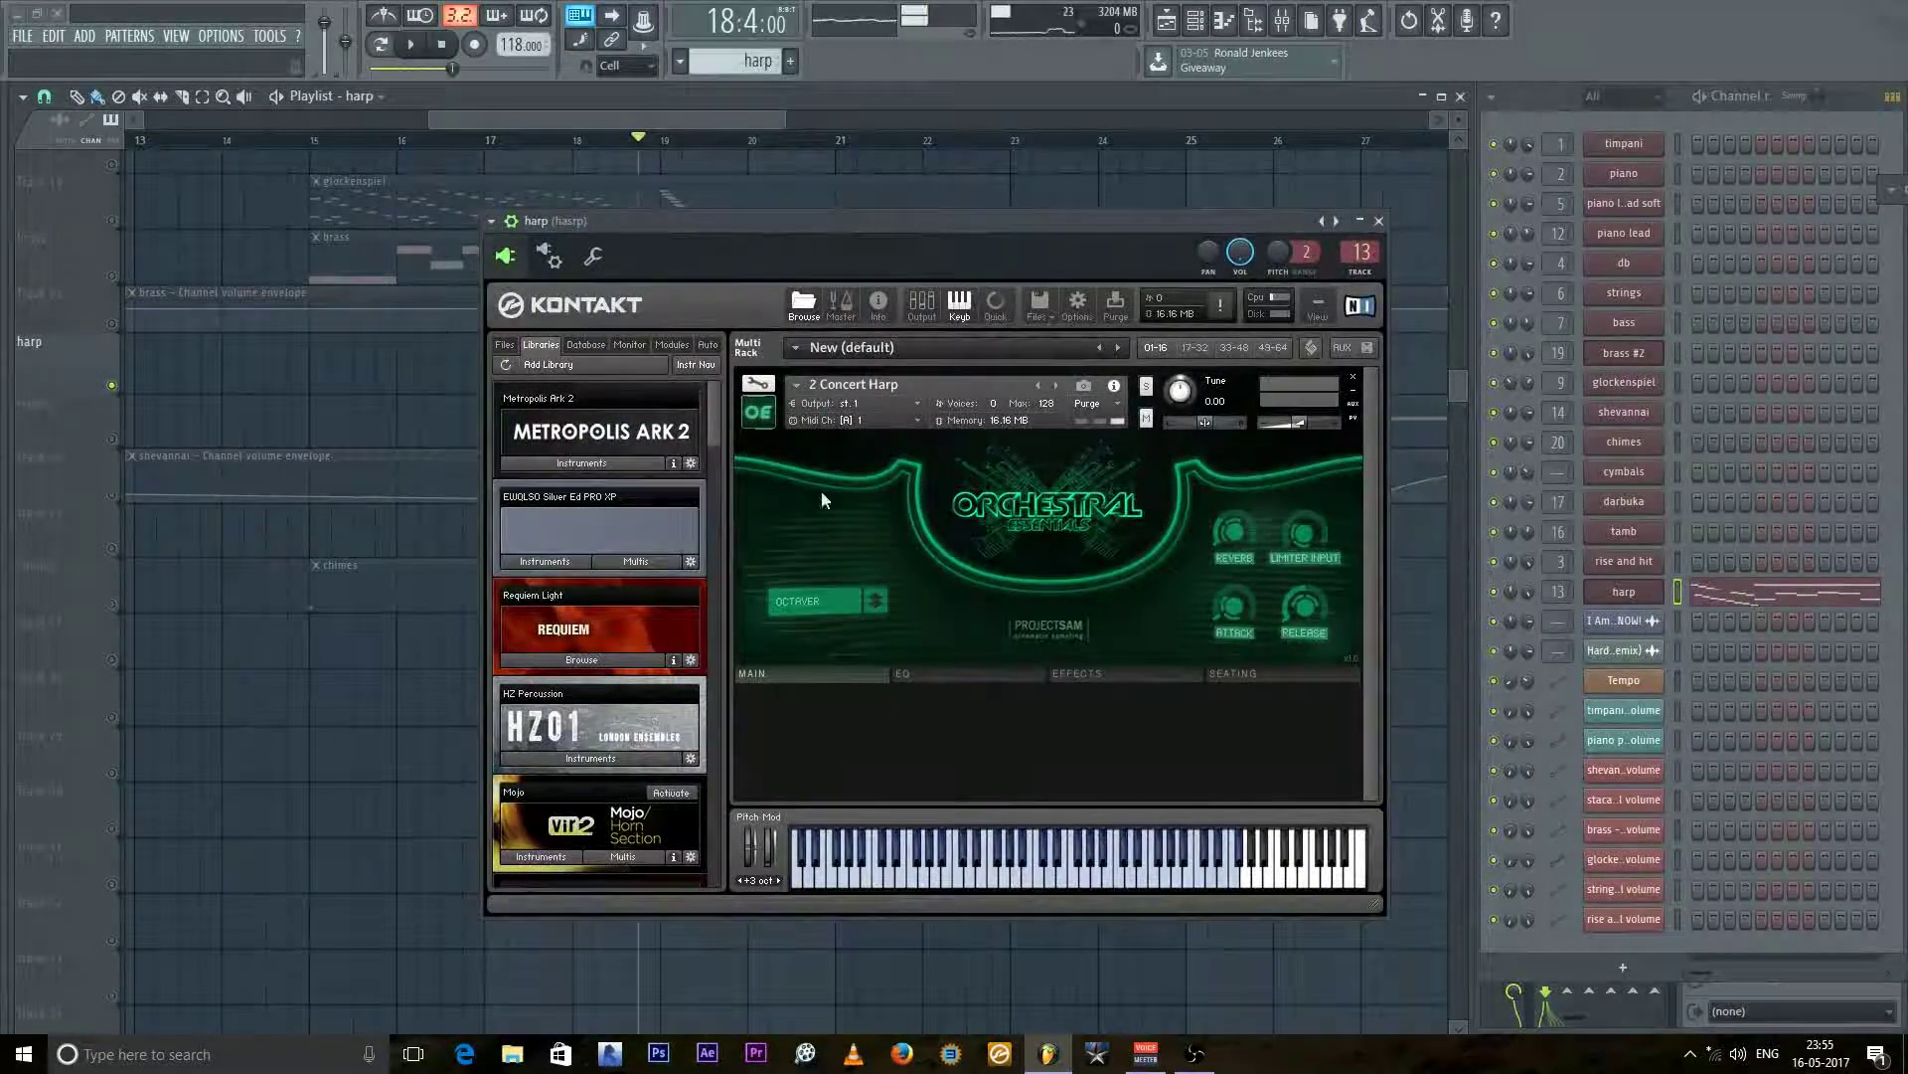
scroll(711, 422, down, 1)
drag(711, 429, 710, 430)
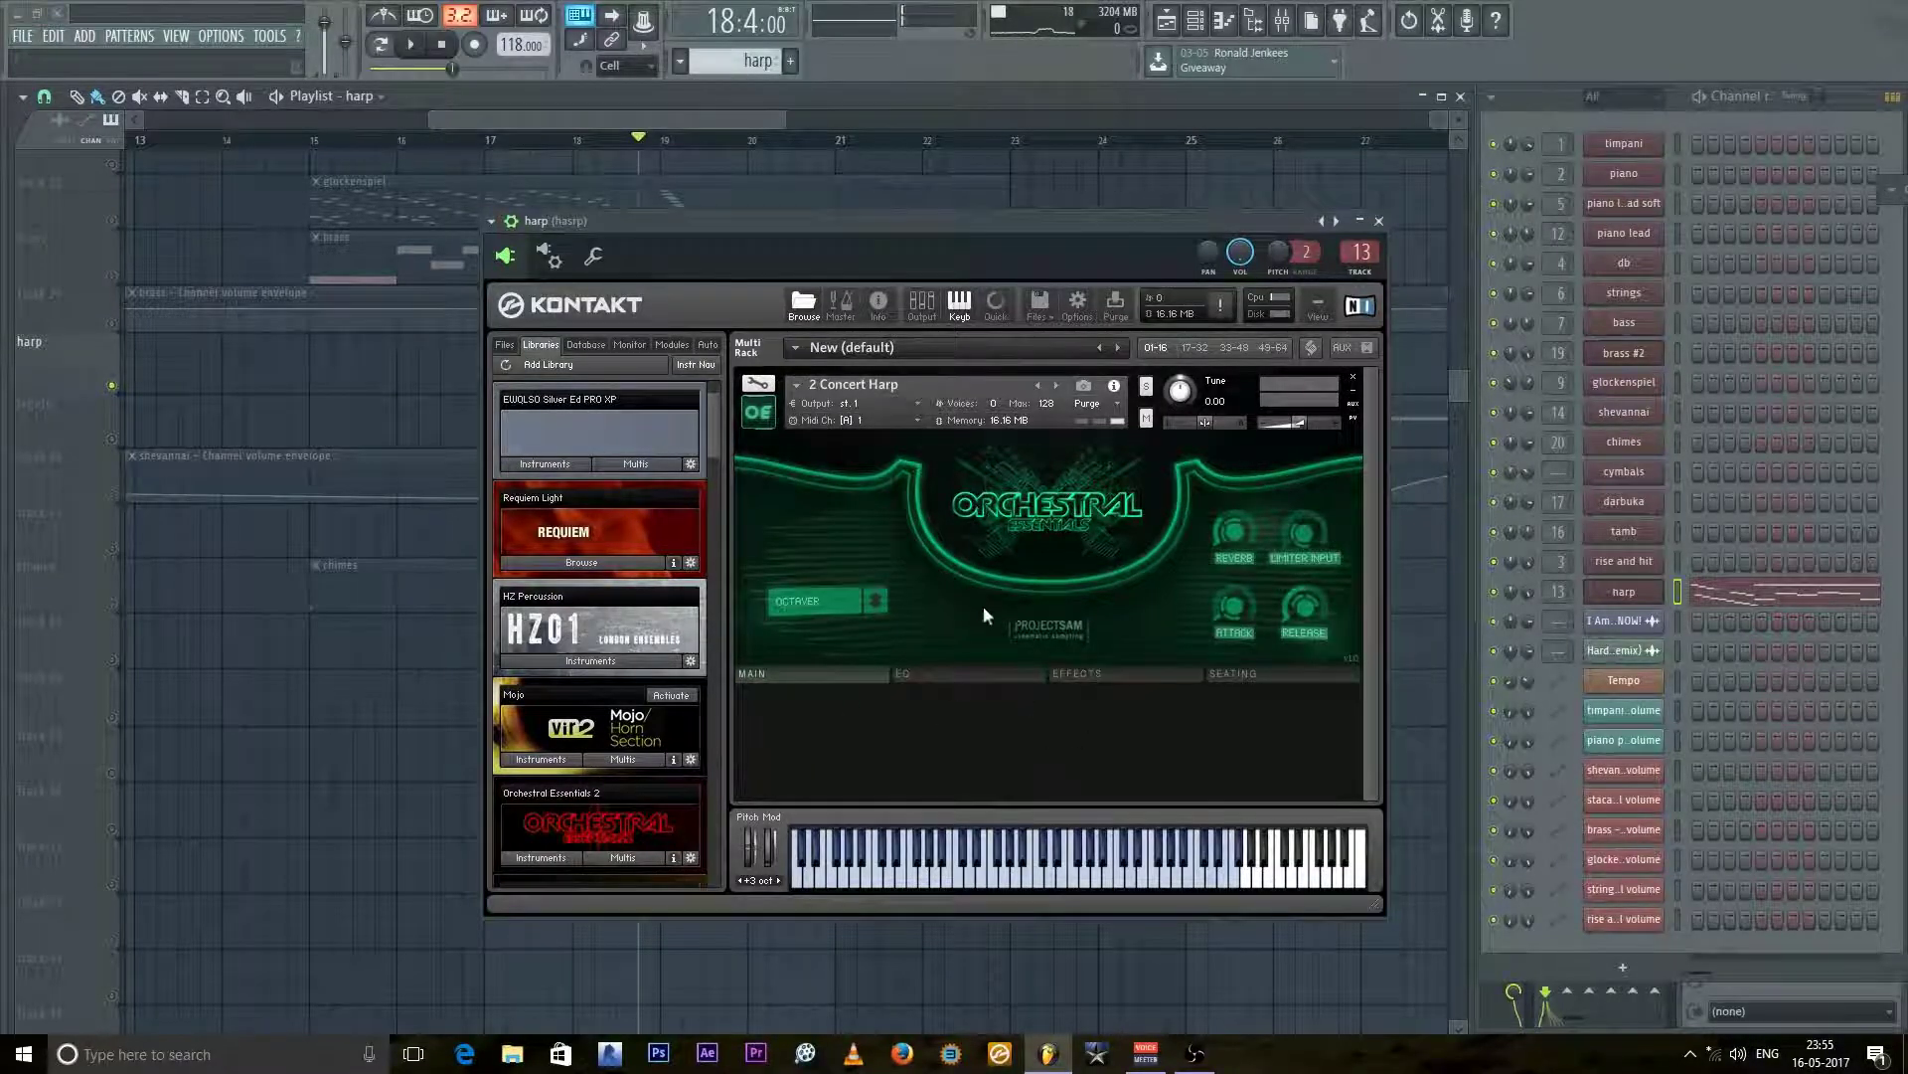
click(1009, 880)
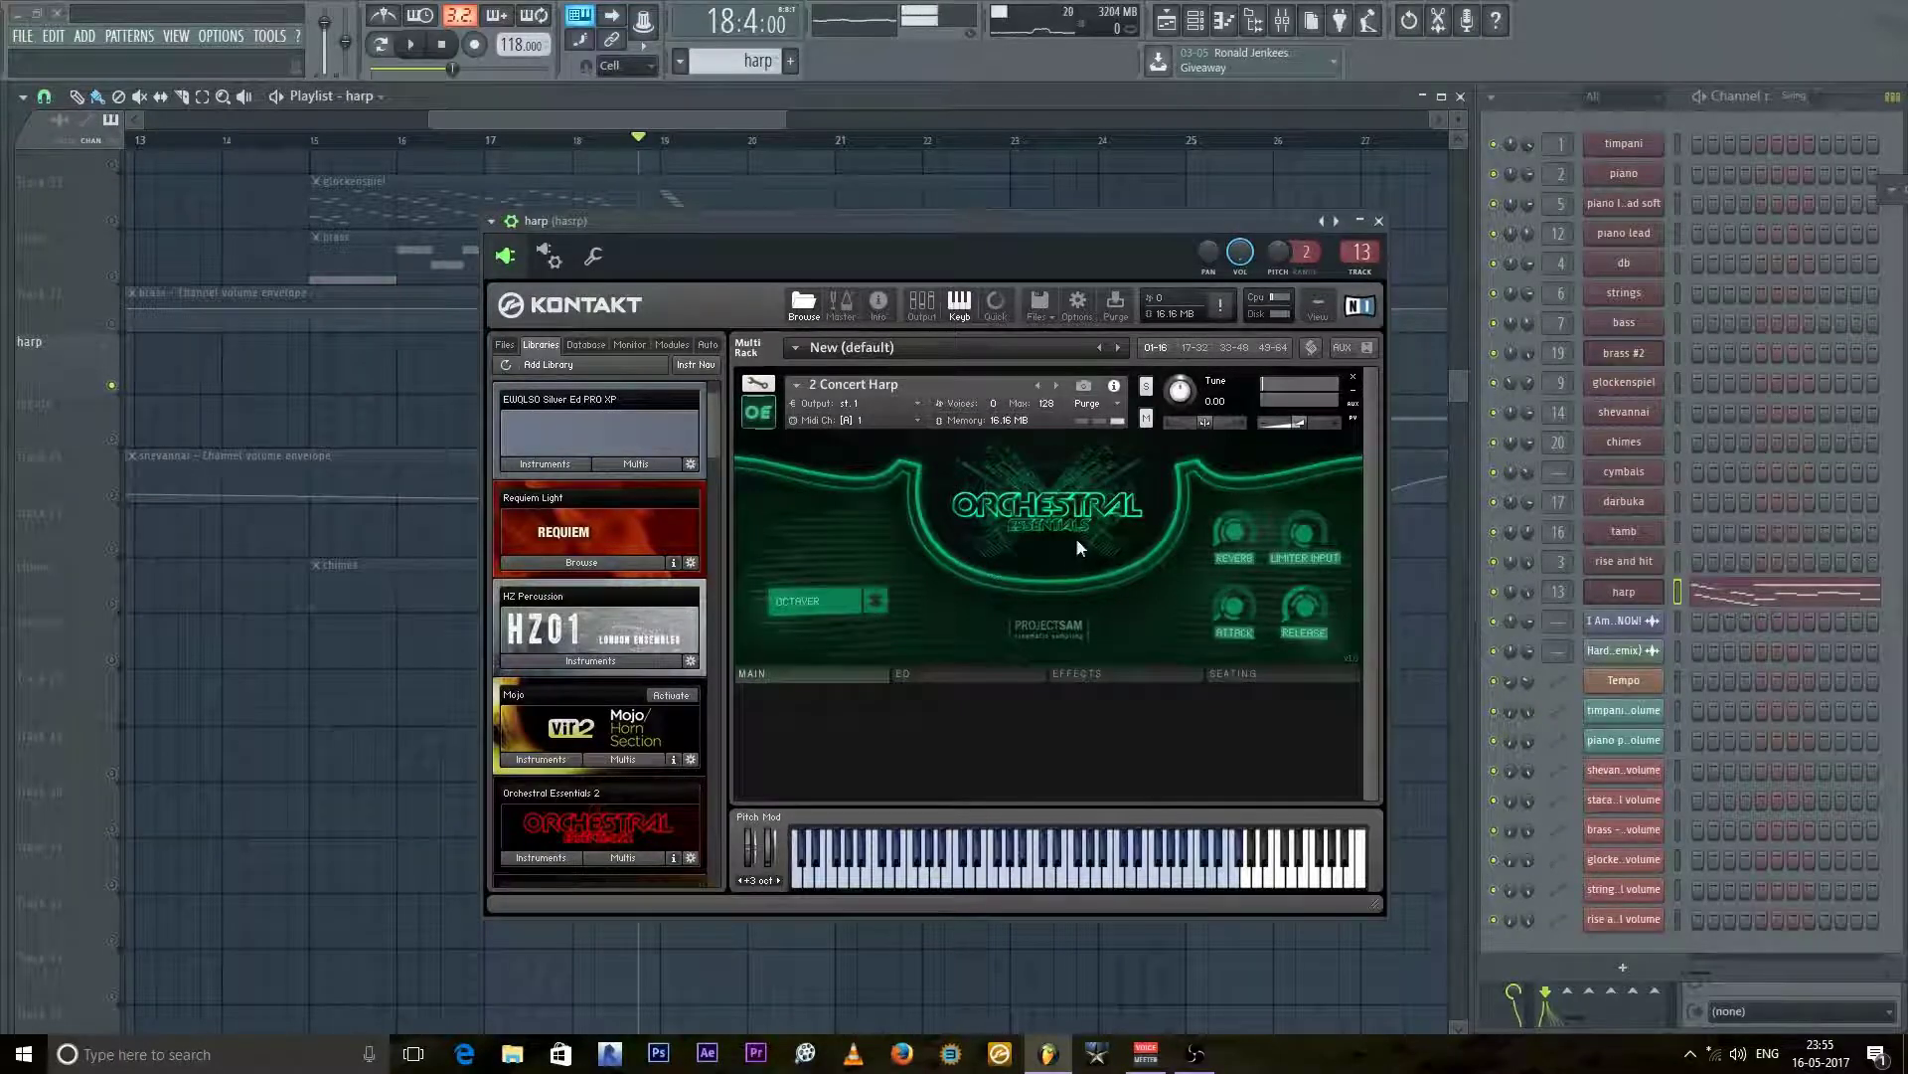
Step: Play the soloed harp part through the Concert Harp patch, stop it, and collapse the instrument window
key(space)
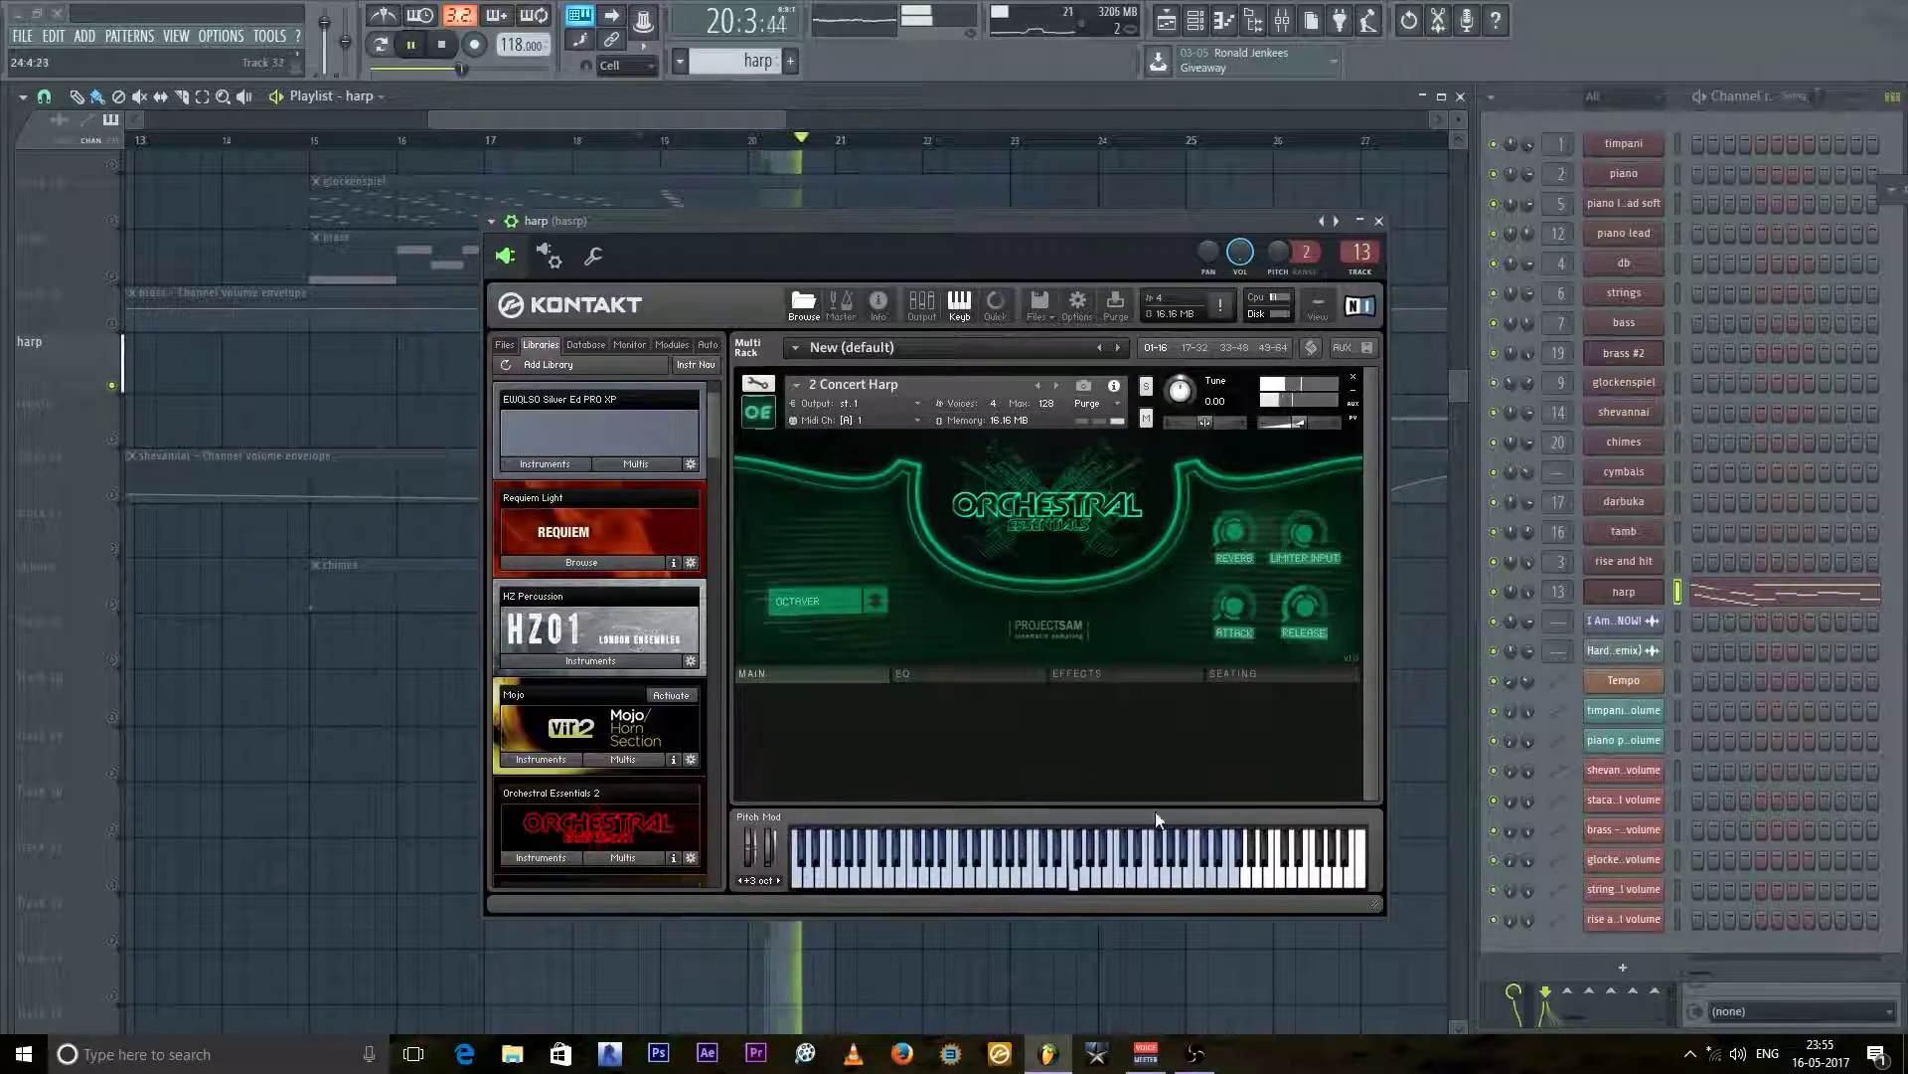
key(space)
key(space)
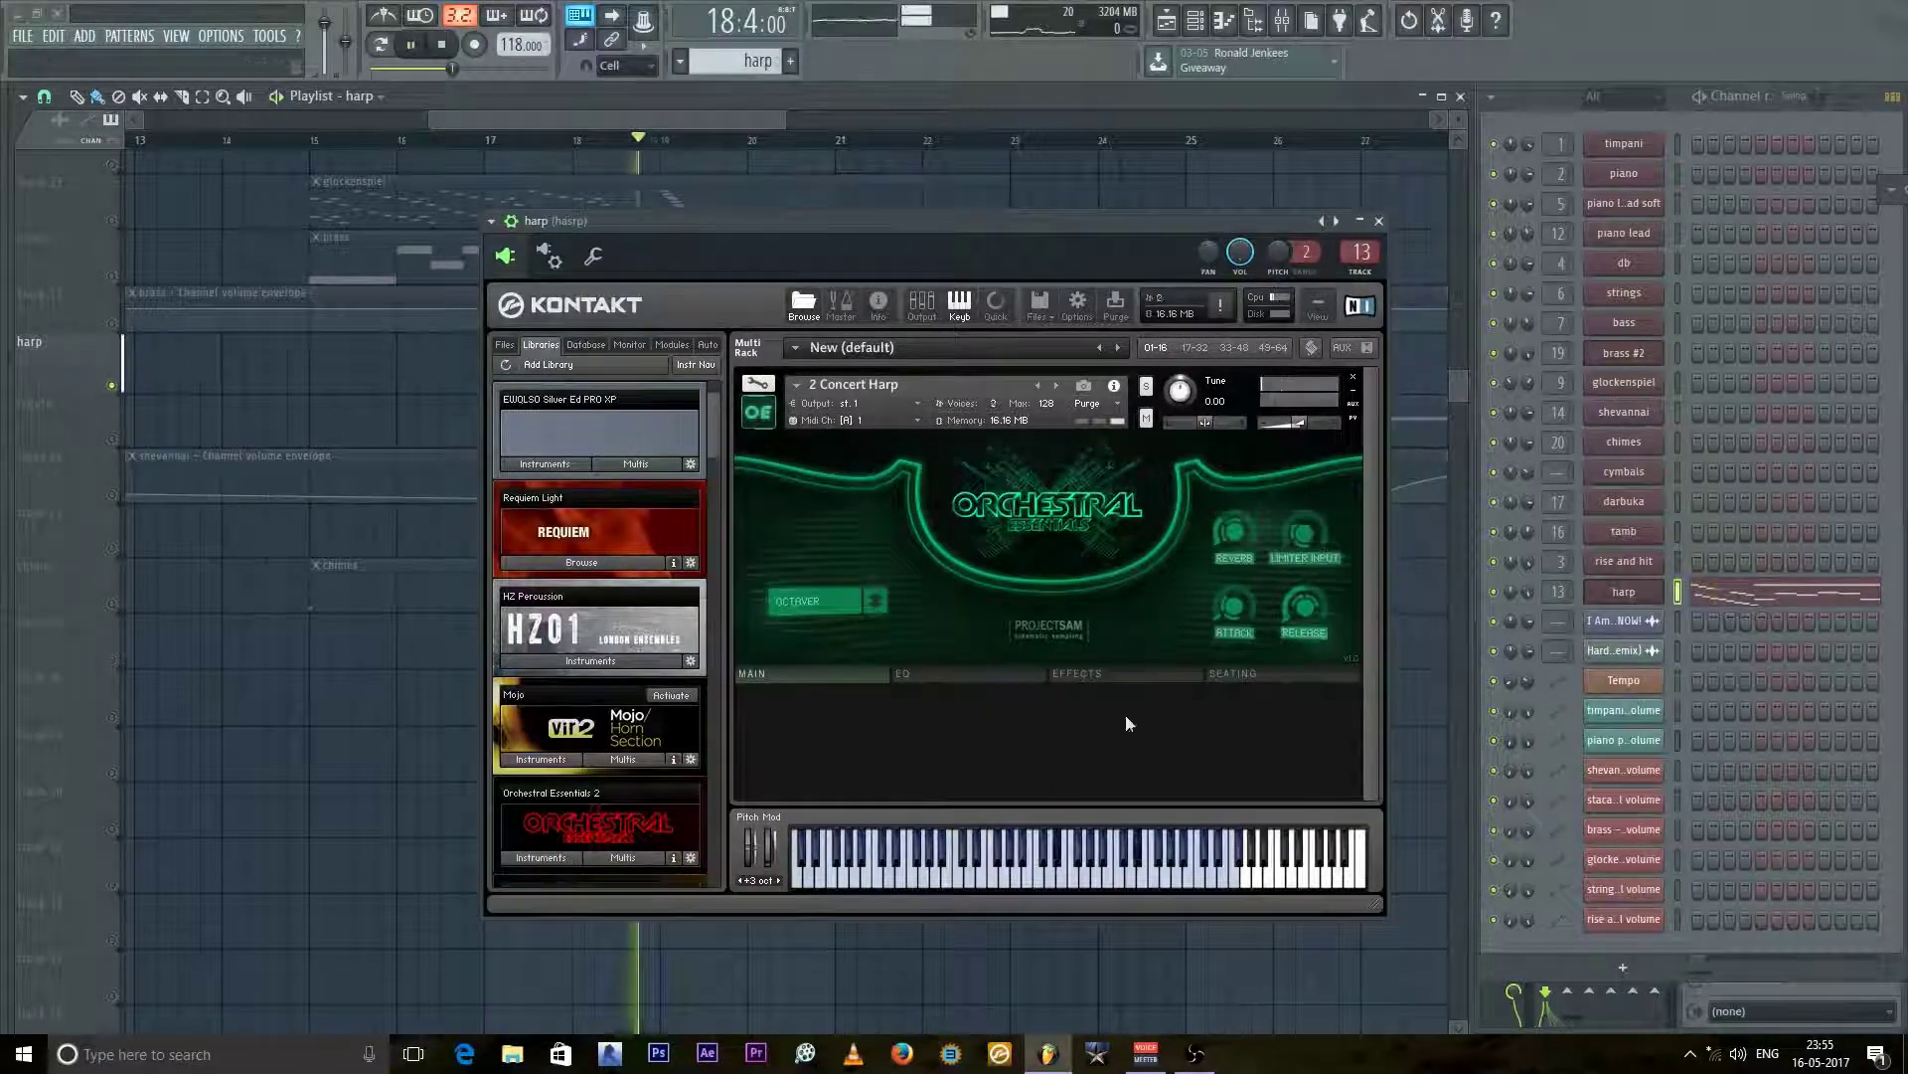
key(space)
click(1379, 221)
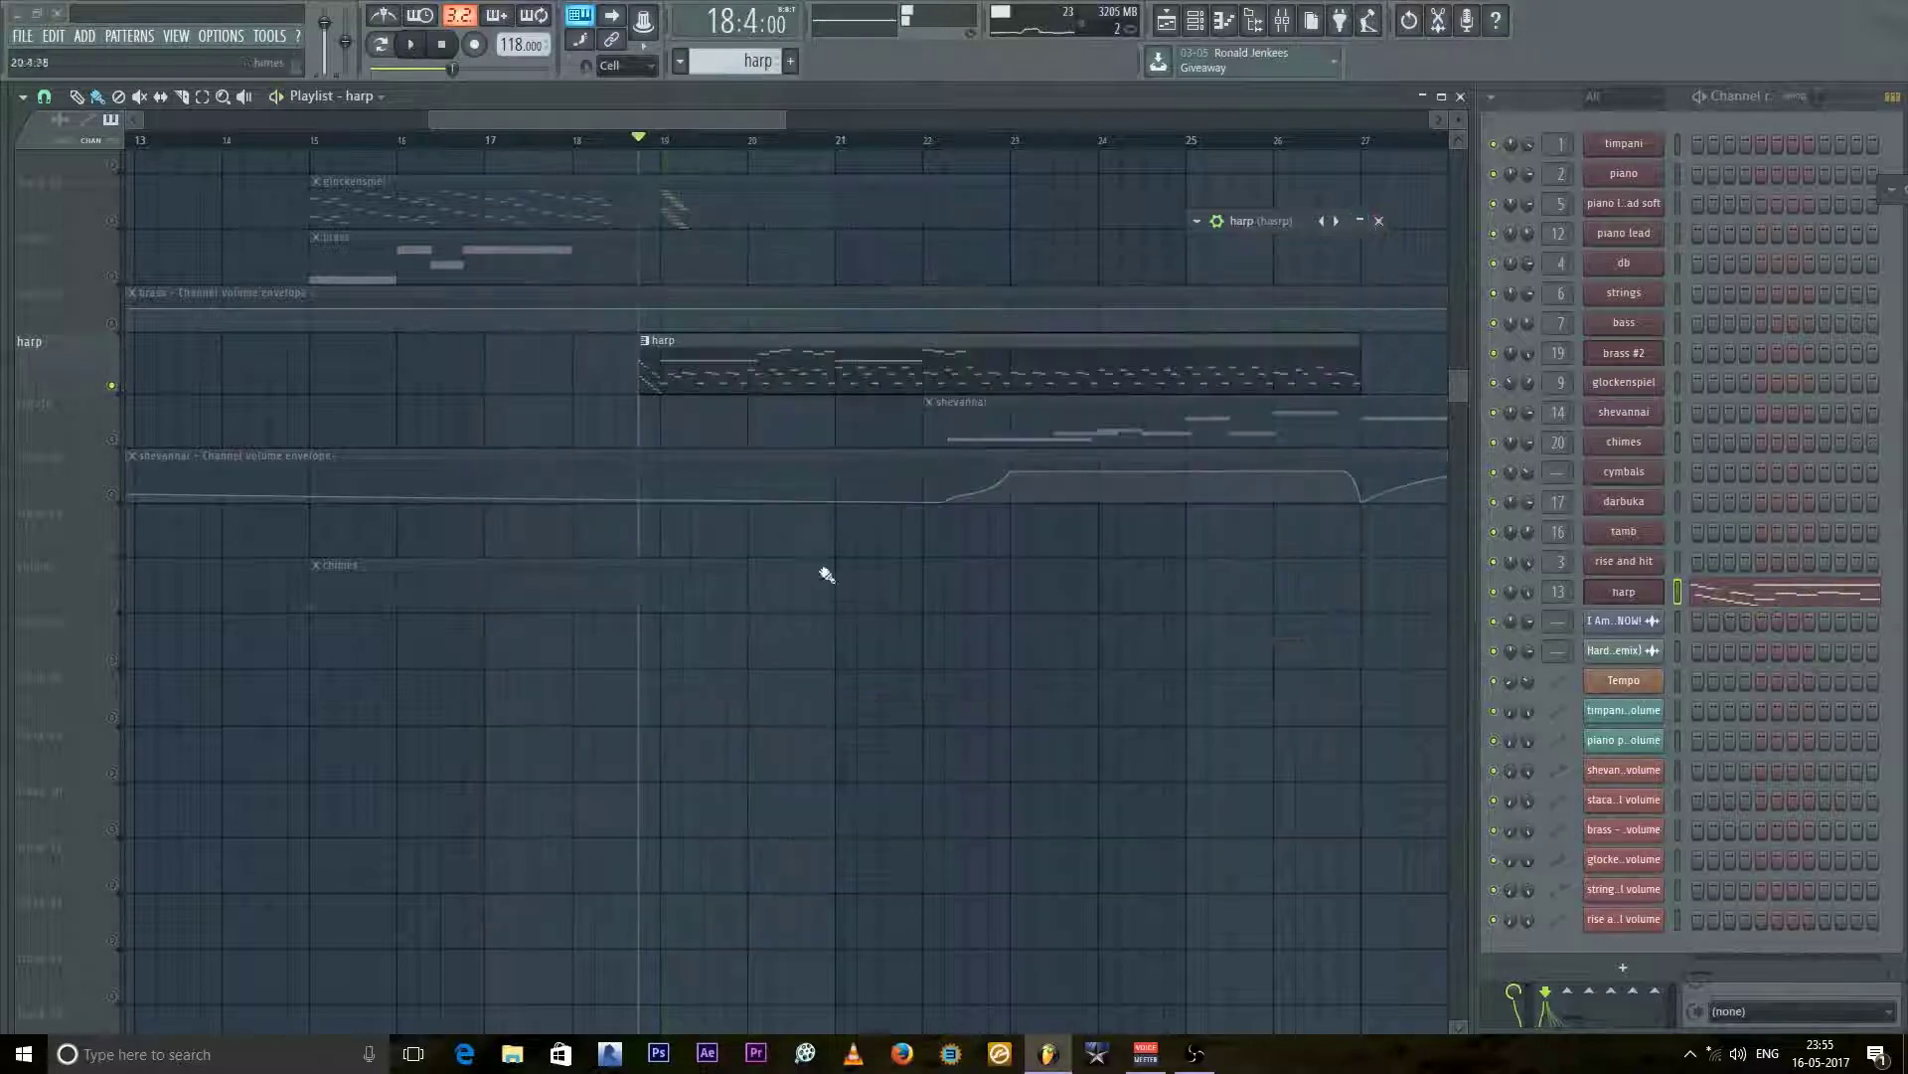
Step: Open the harp pattern in the piano roll, bring the window fully on screen, and maximize it
key(F7)
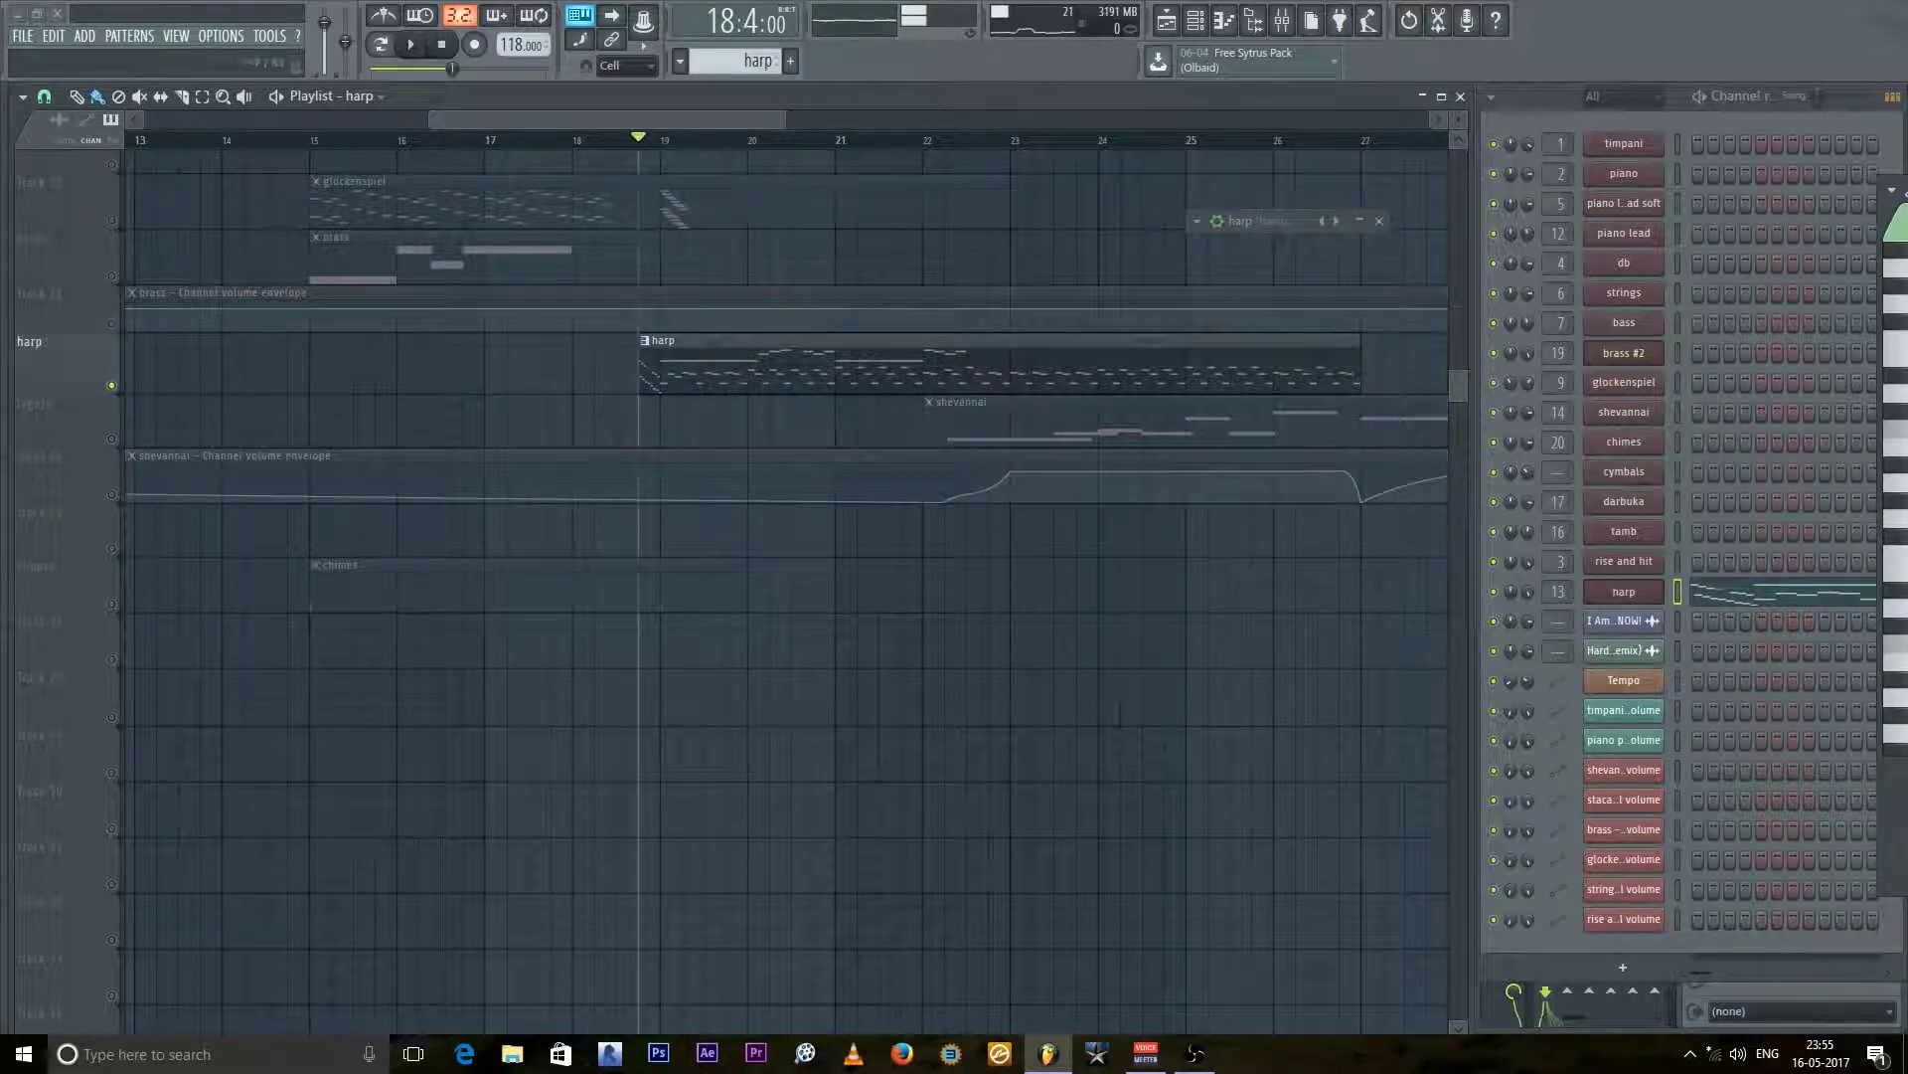
drag(1891, 221, 773, 193)
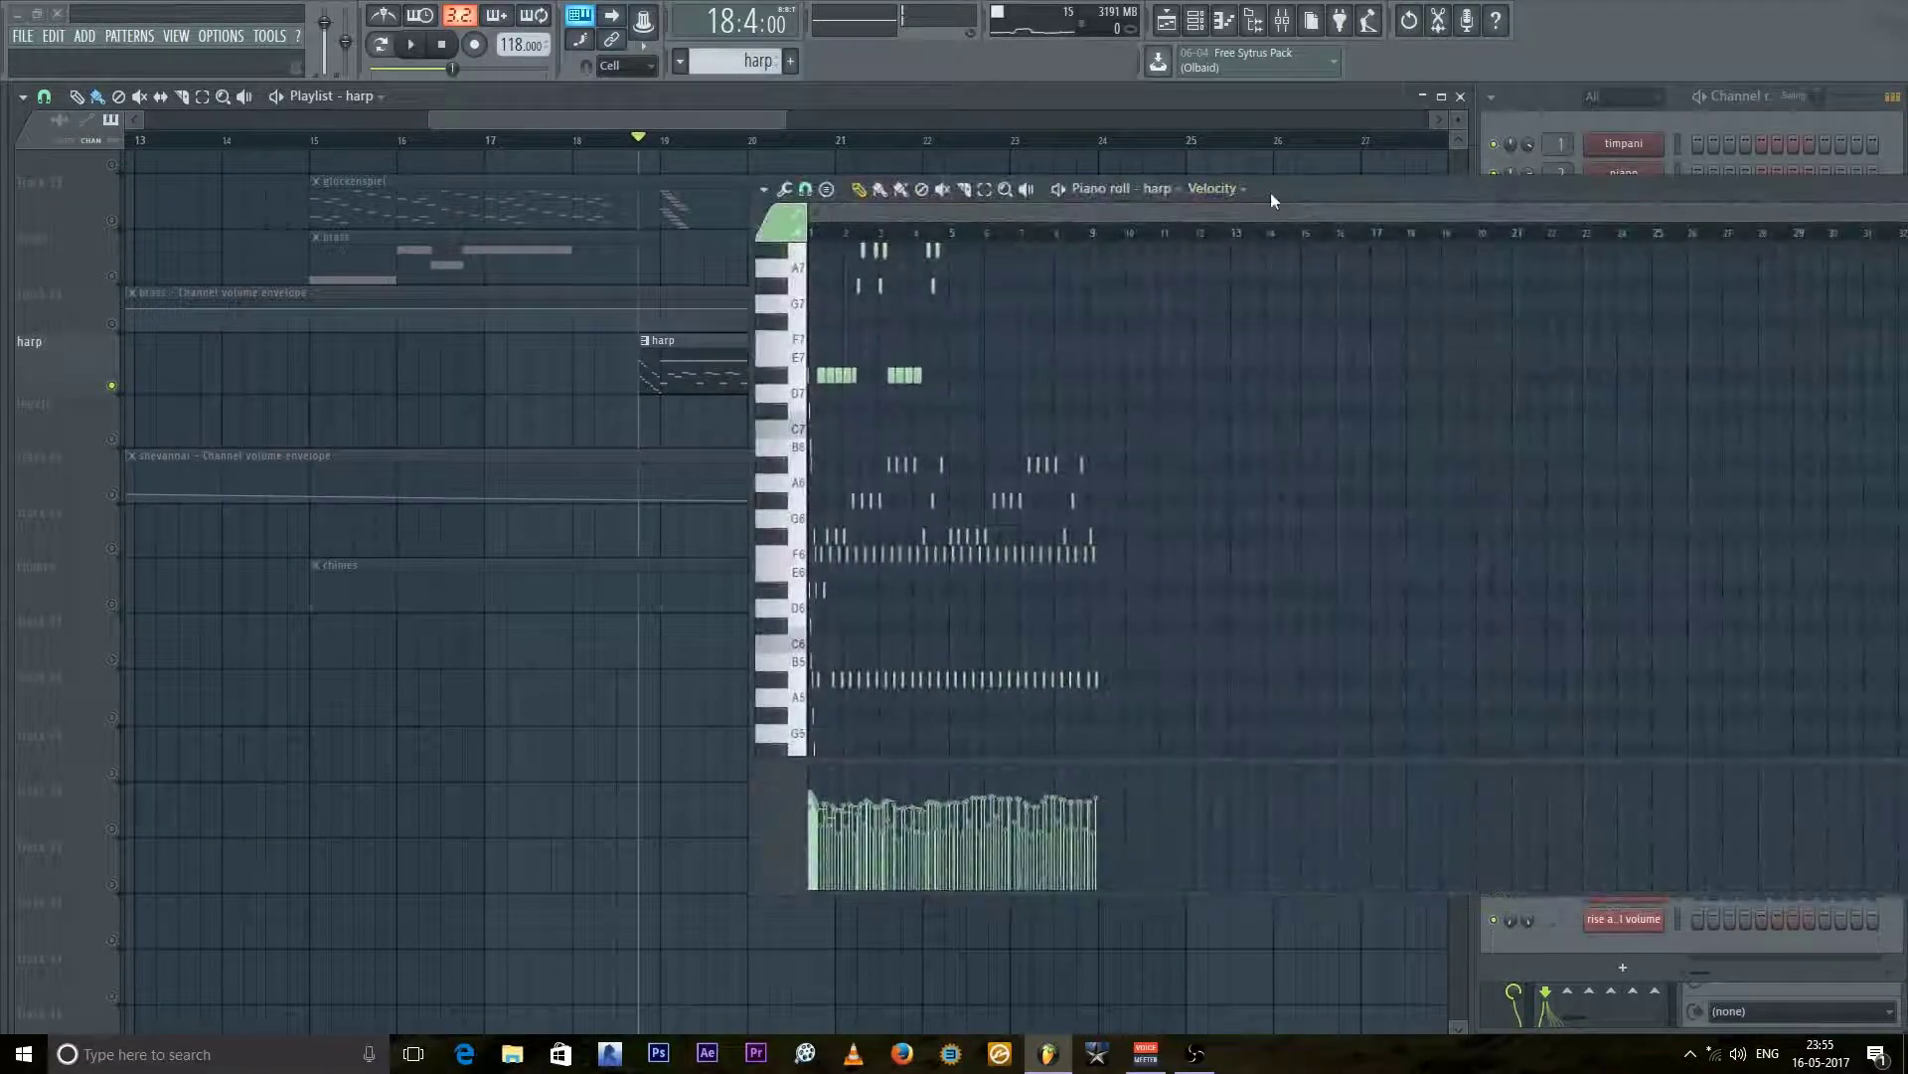
double_click(1271, 193)
scroll(225, 179, up, 3)
scroll(75, 104, up, 3)
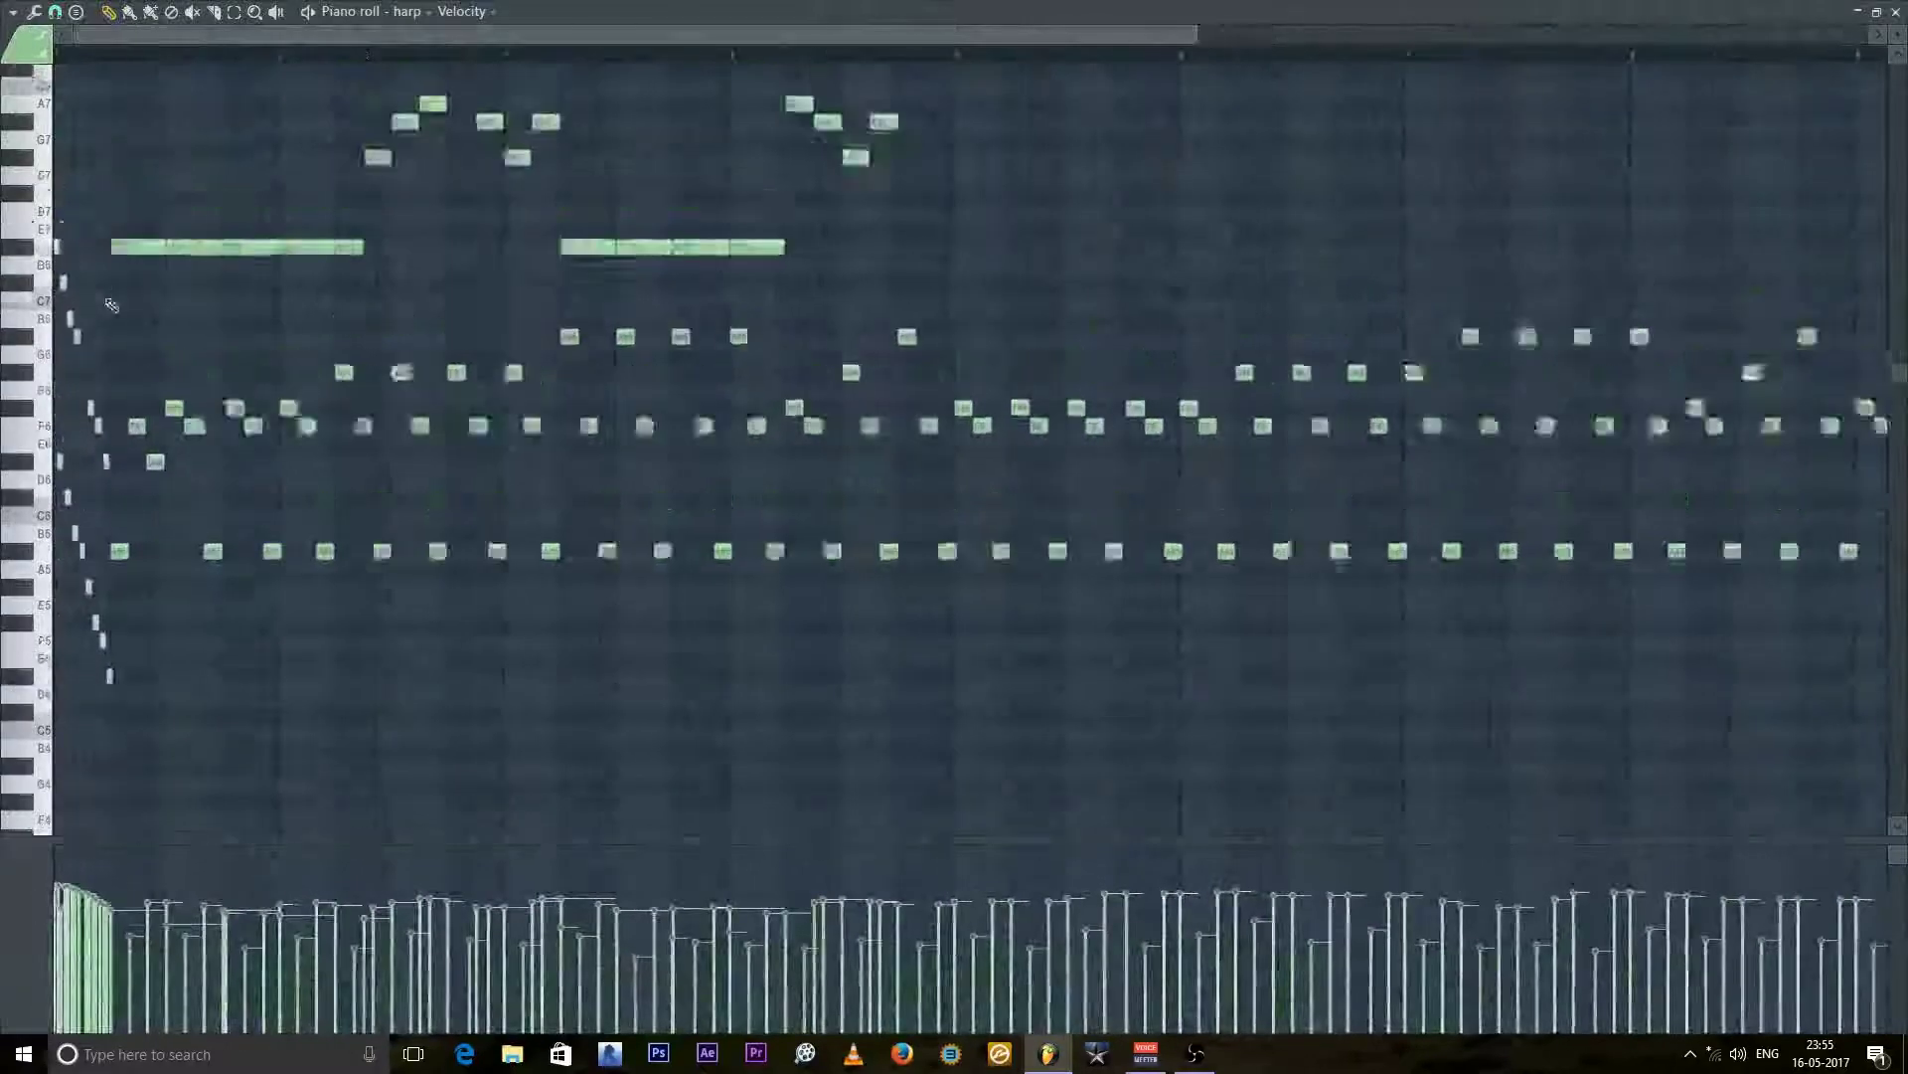
scroll(143, 483, up, 3)
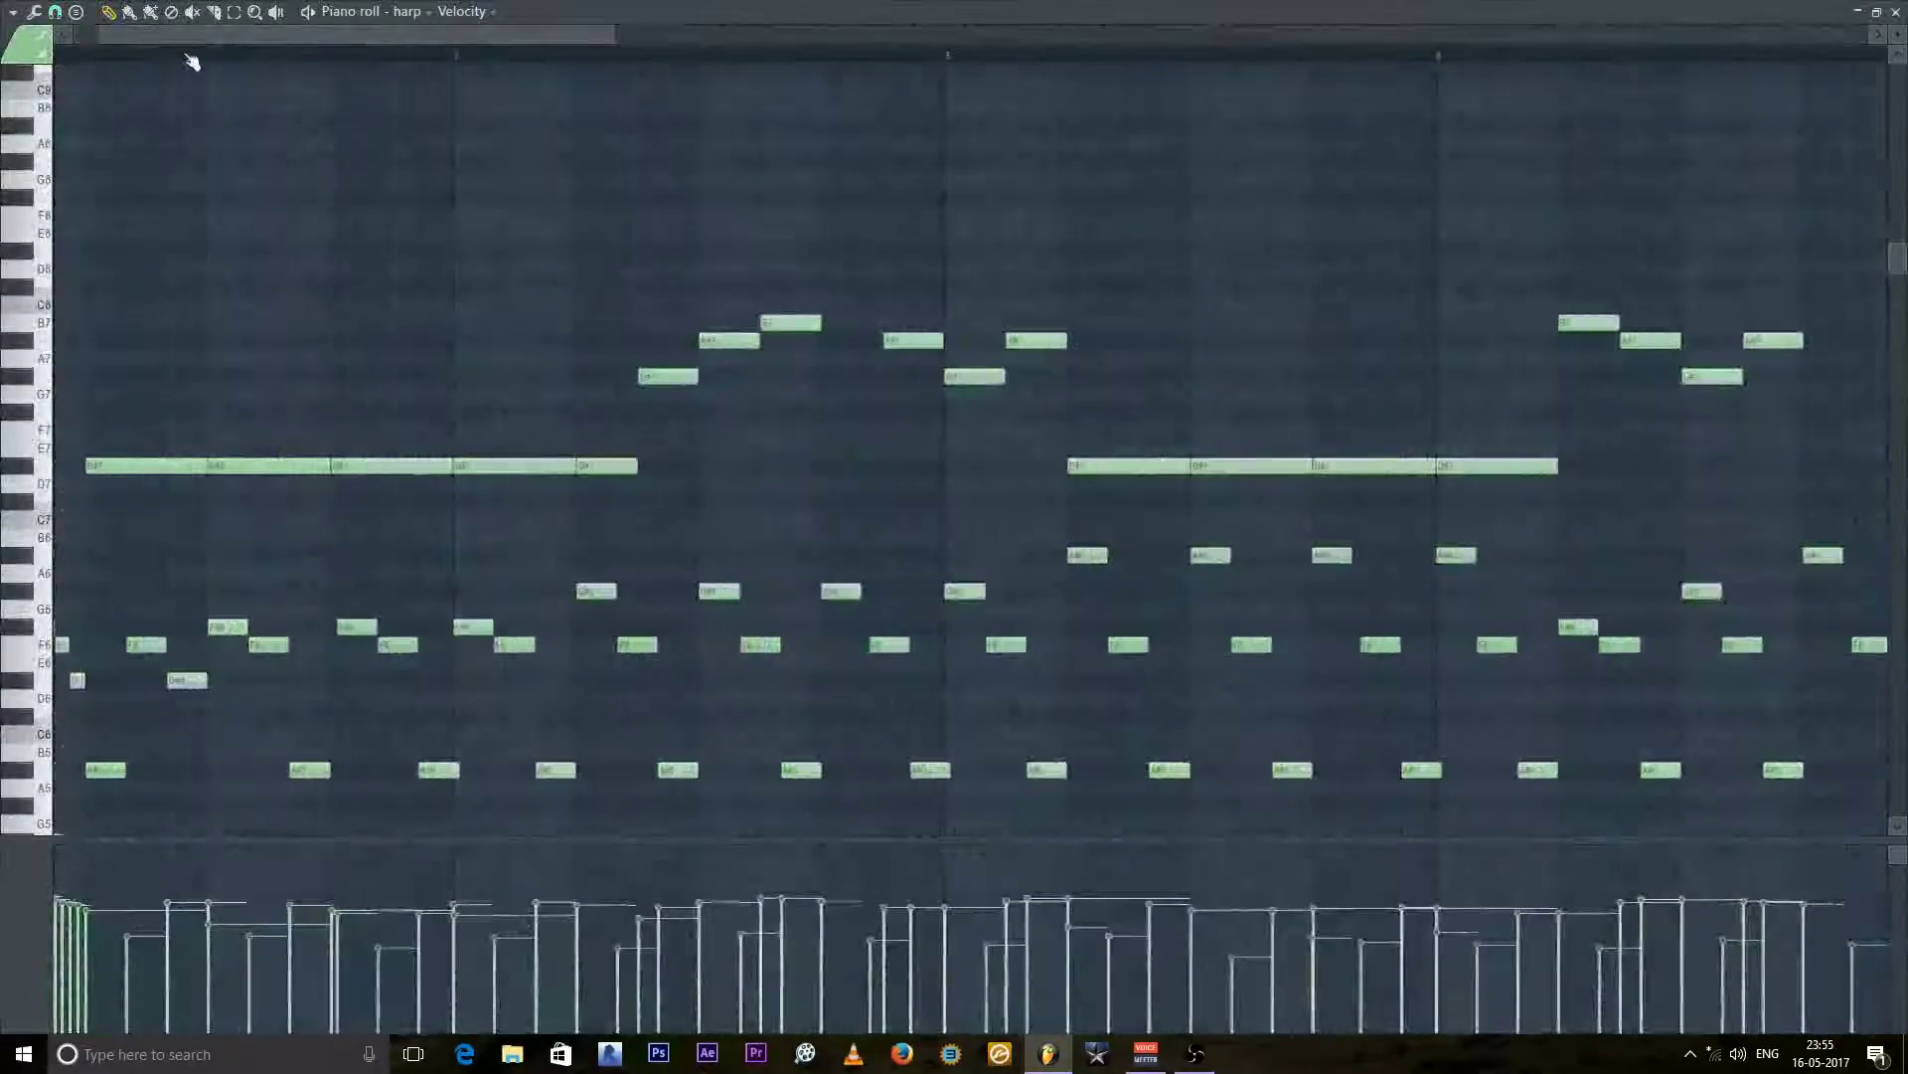
scroll(14, 85, left, 1)
Step: Examine the descending run of notes that opens the harp pattern up close
key(space)
scroll(117, 452, down, 3)
key(space)
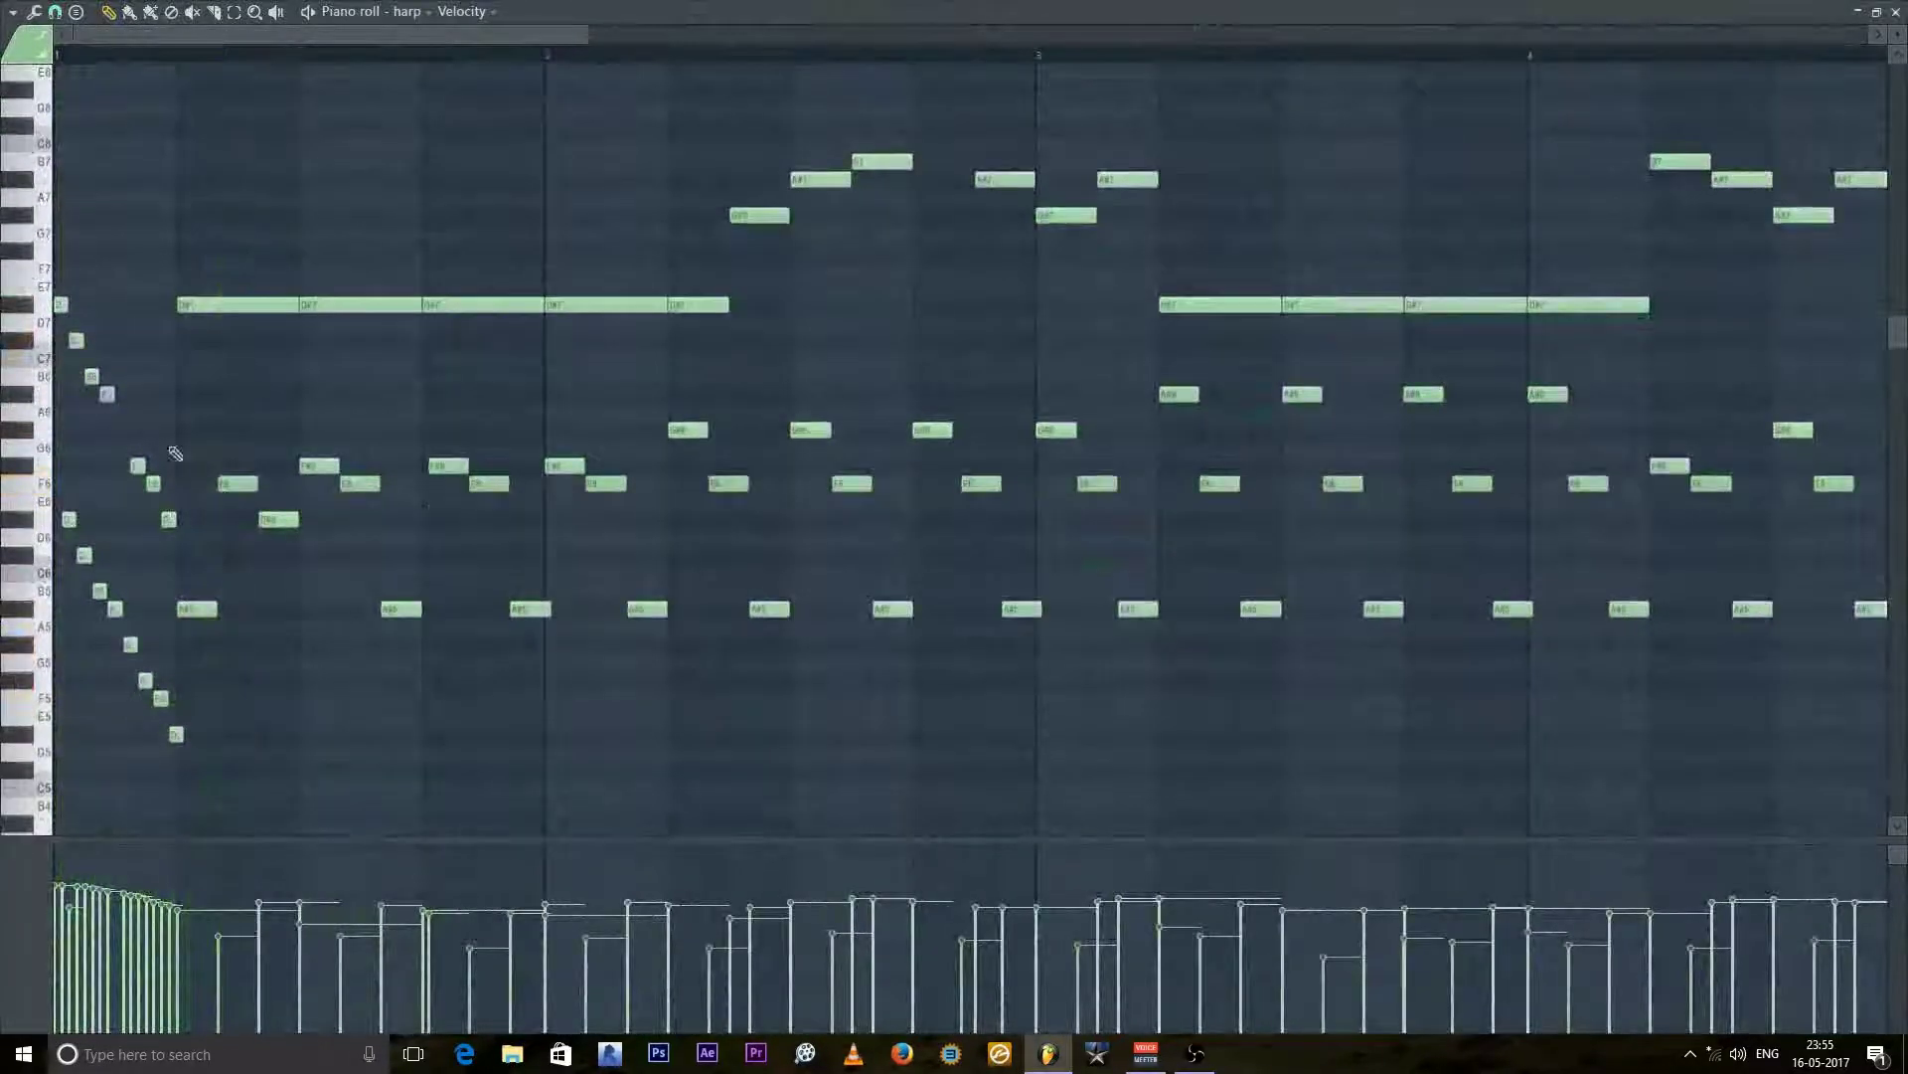
scroll(174, 746, up, 2)
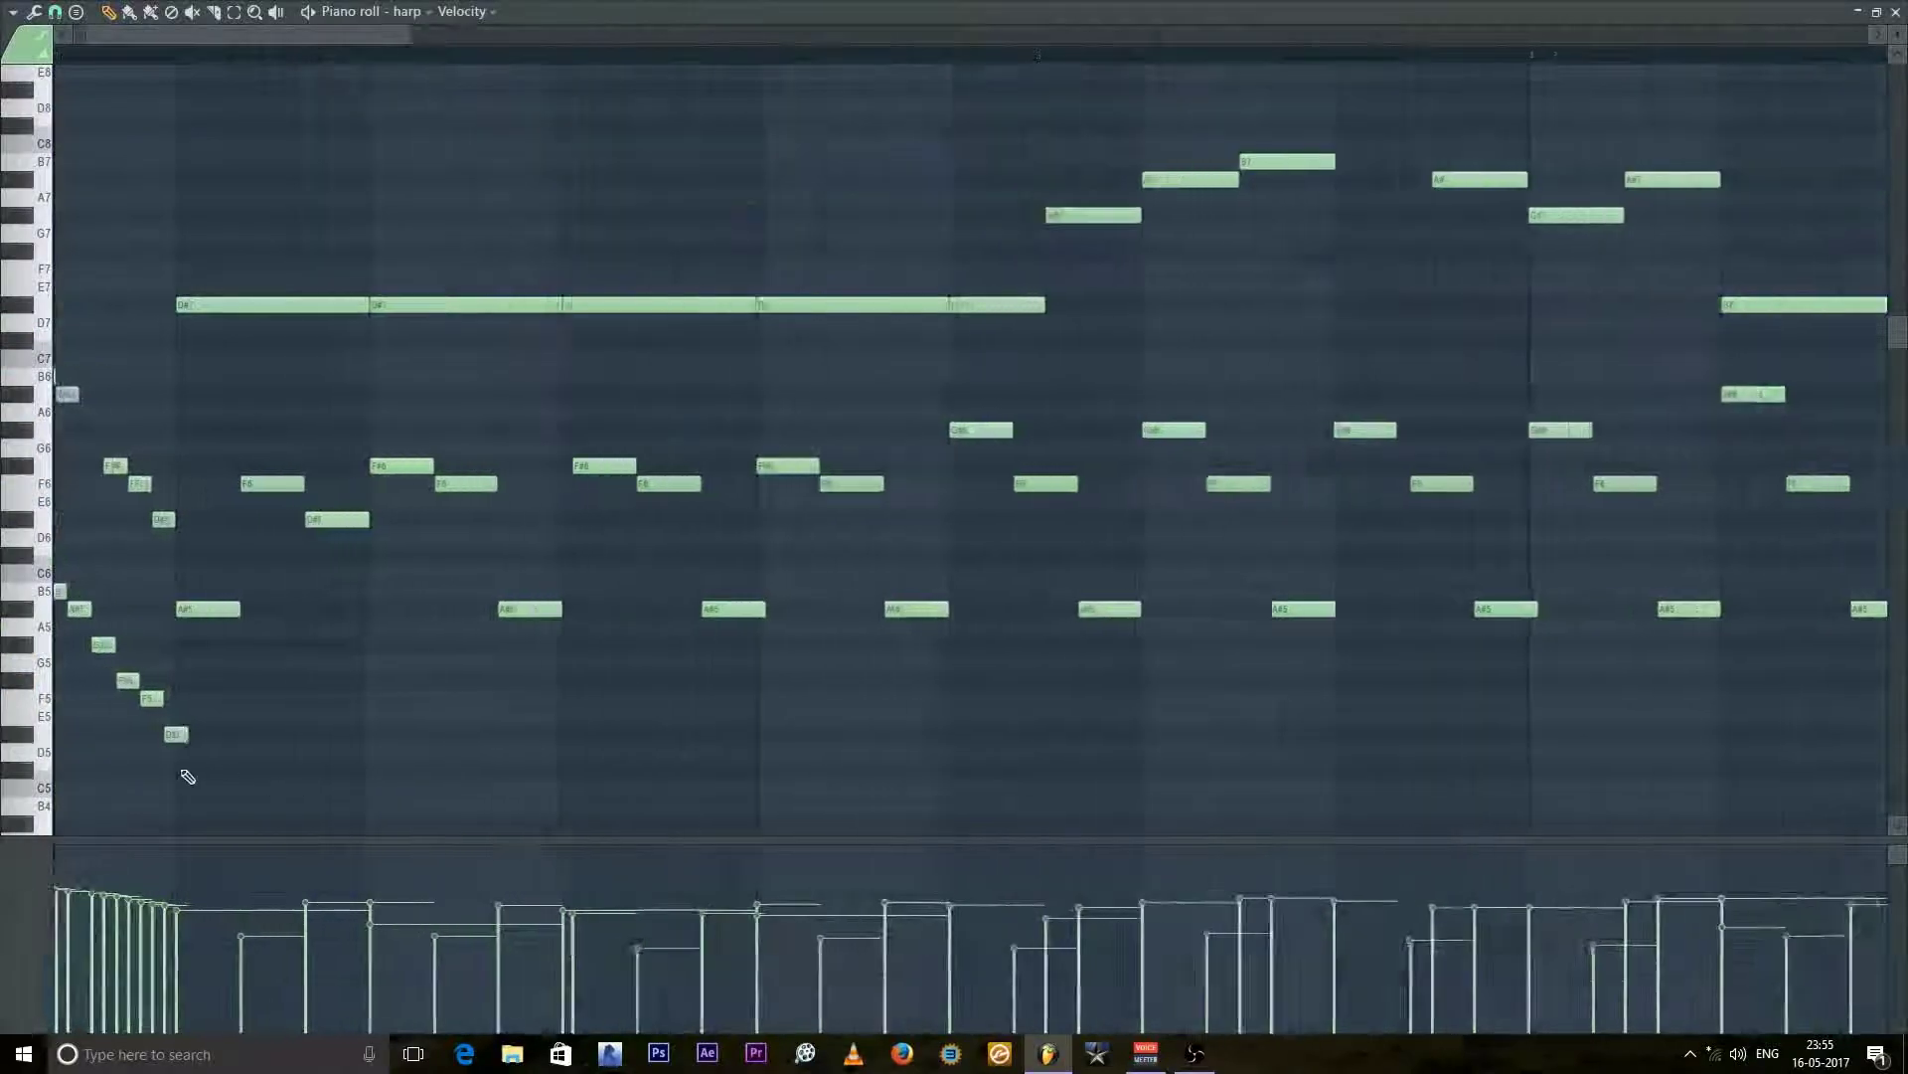
drag(103, 39, 91, 38)
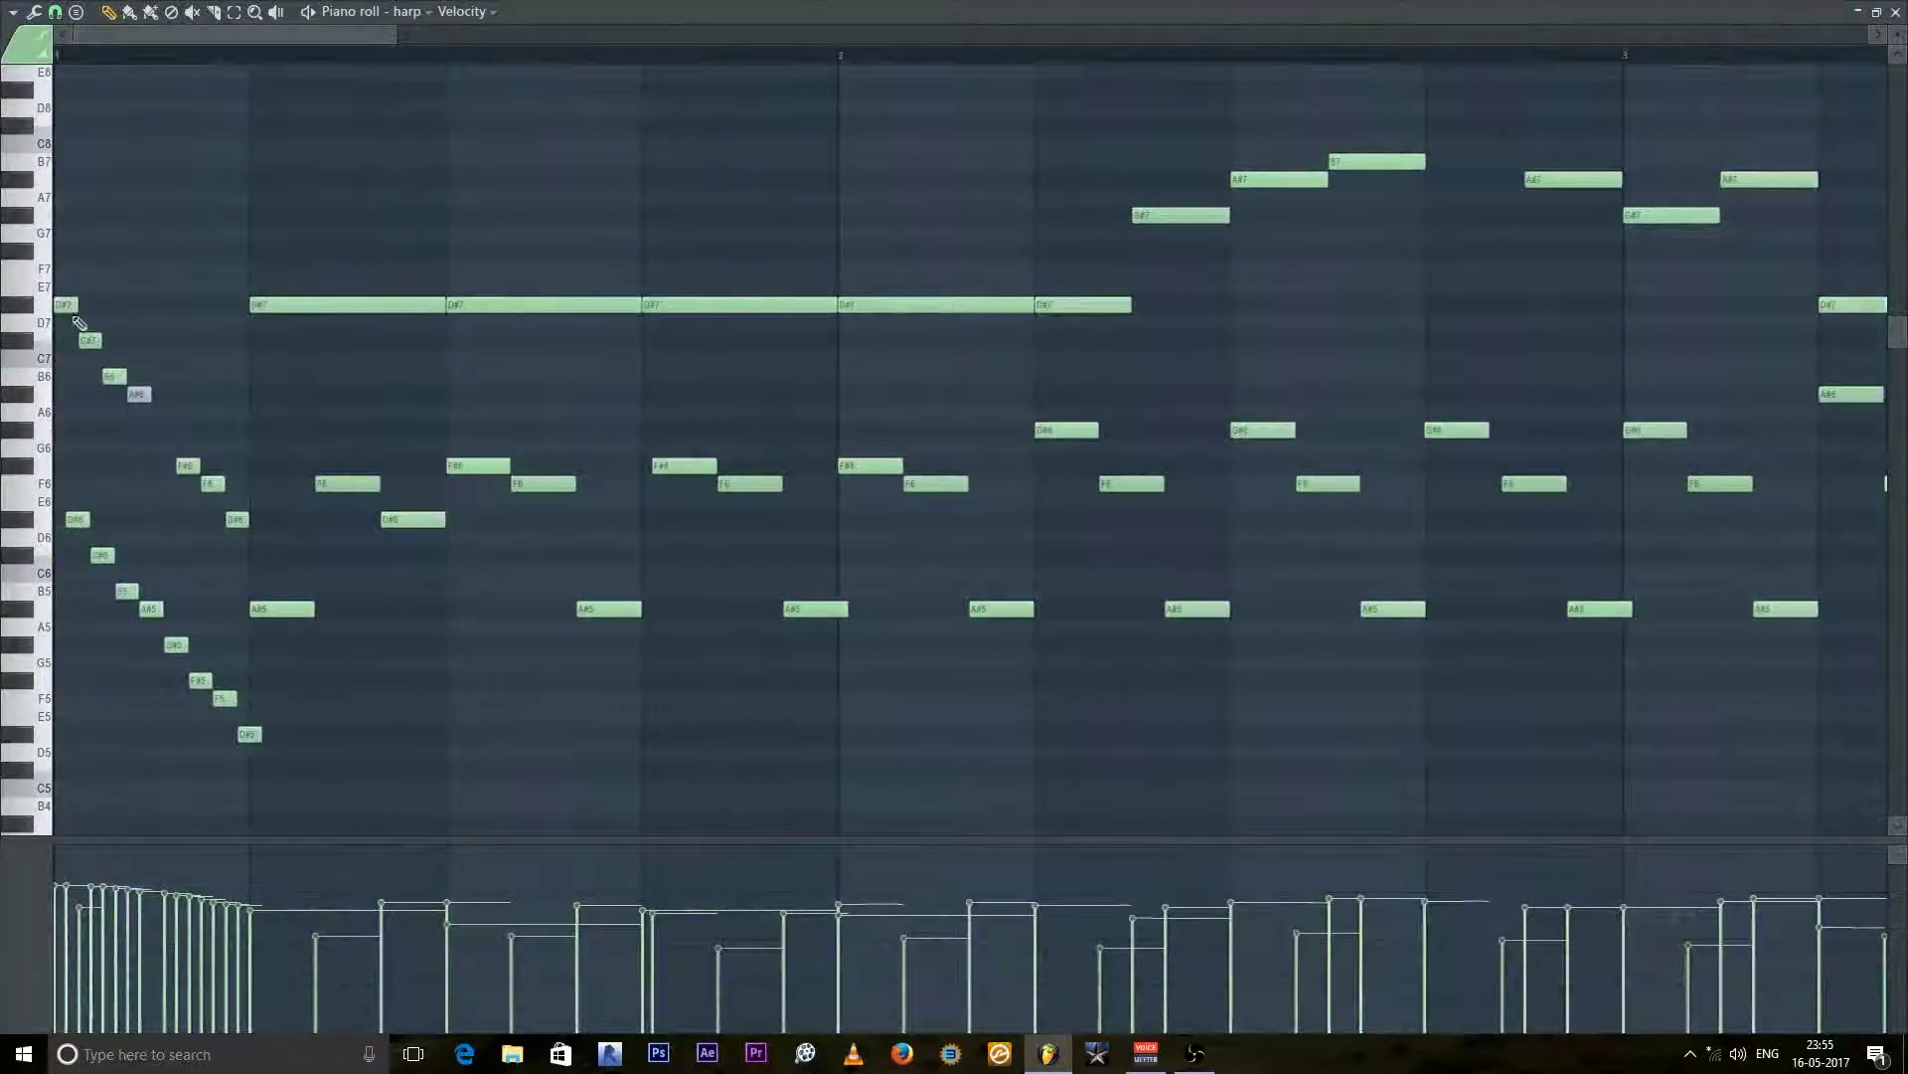
scroll(59, 442, up, 2)
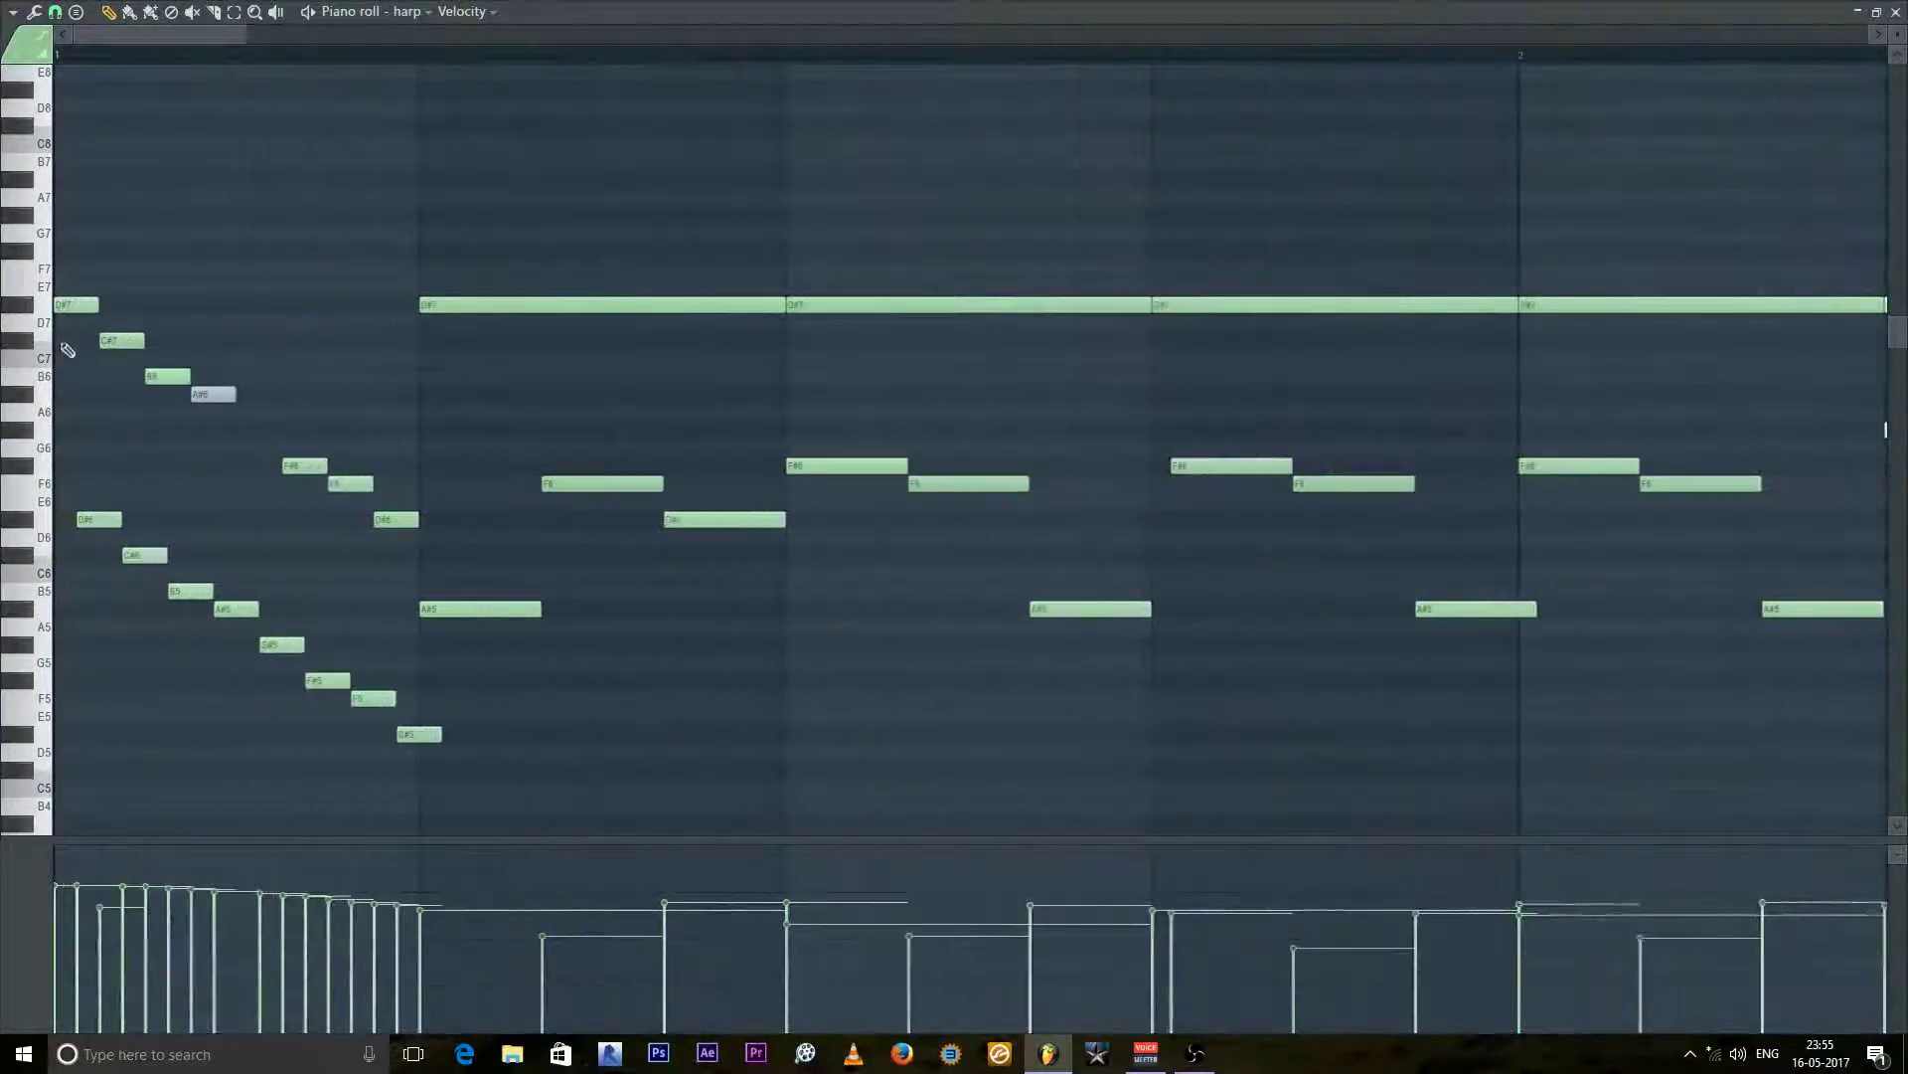
scroll(65, 362, up, 1)
scroll(70, 545, up, 1)
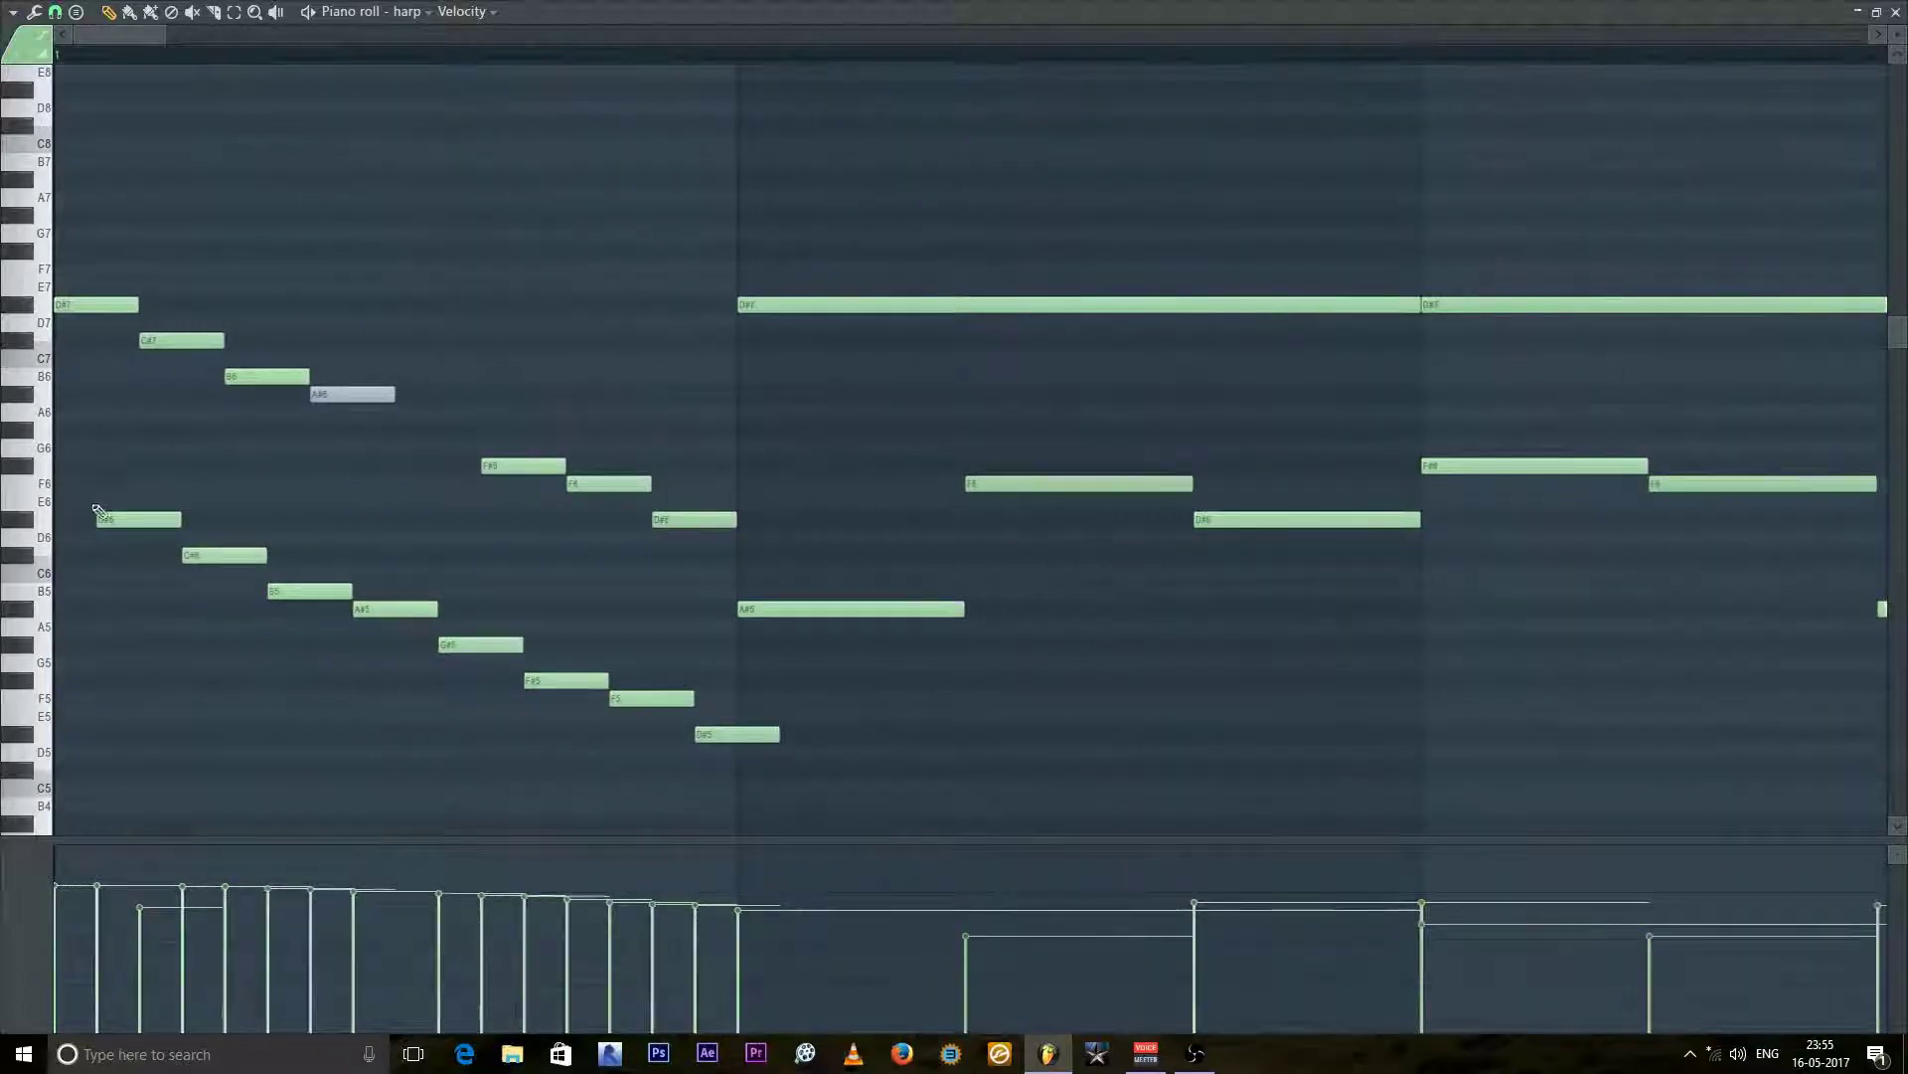
scroll(100, 579, down, 1)
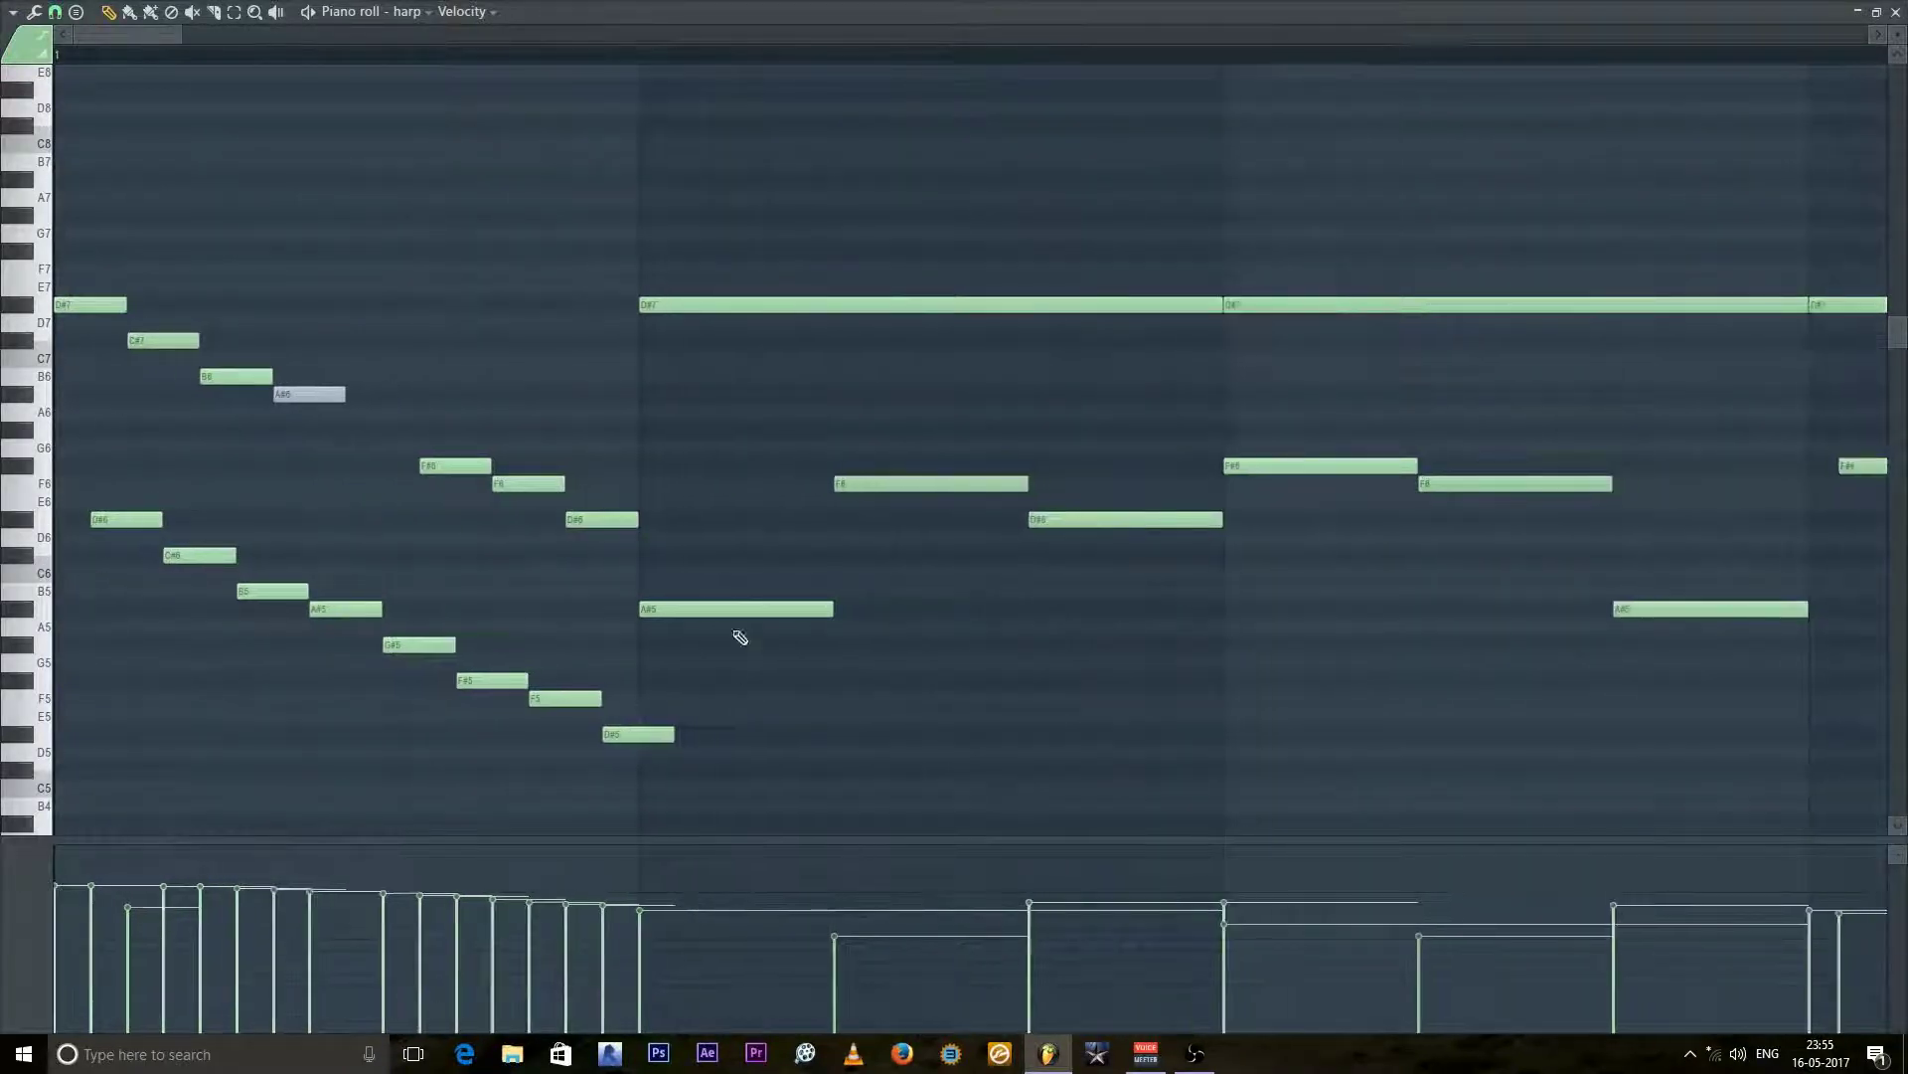
Step: Play the harp pattern's opening run repeatedly while watching its notes in the piano roll
key(space)
key(space)
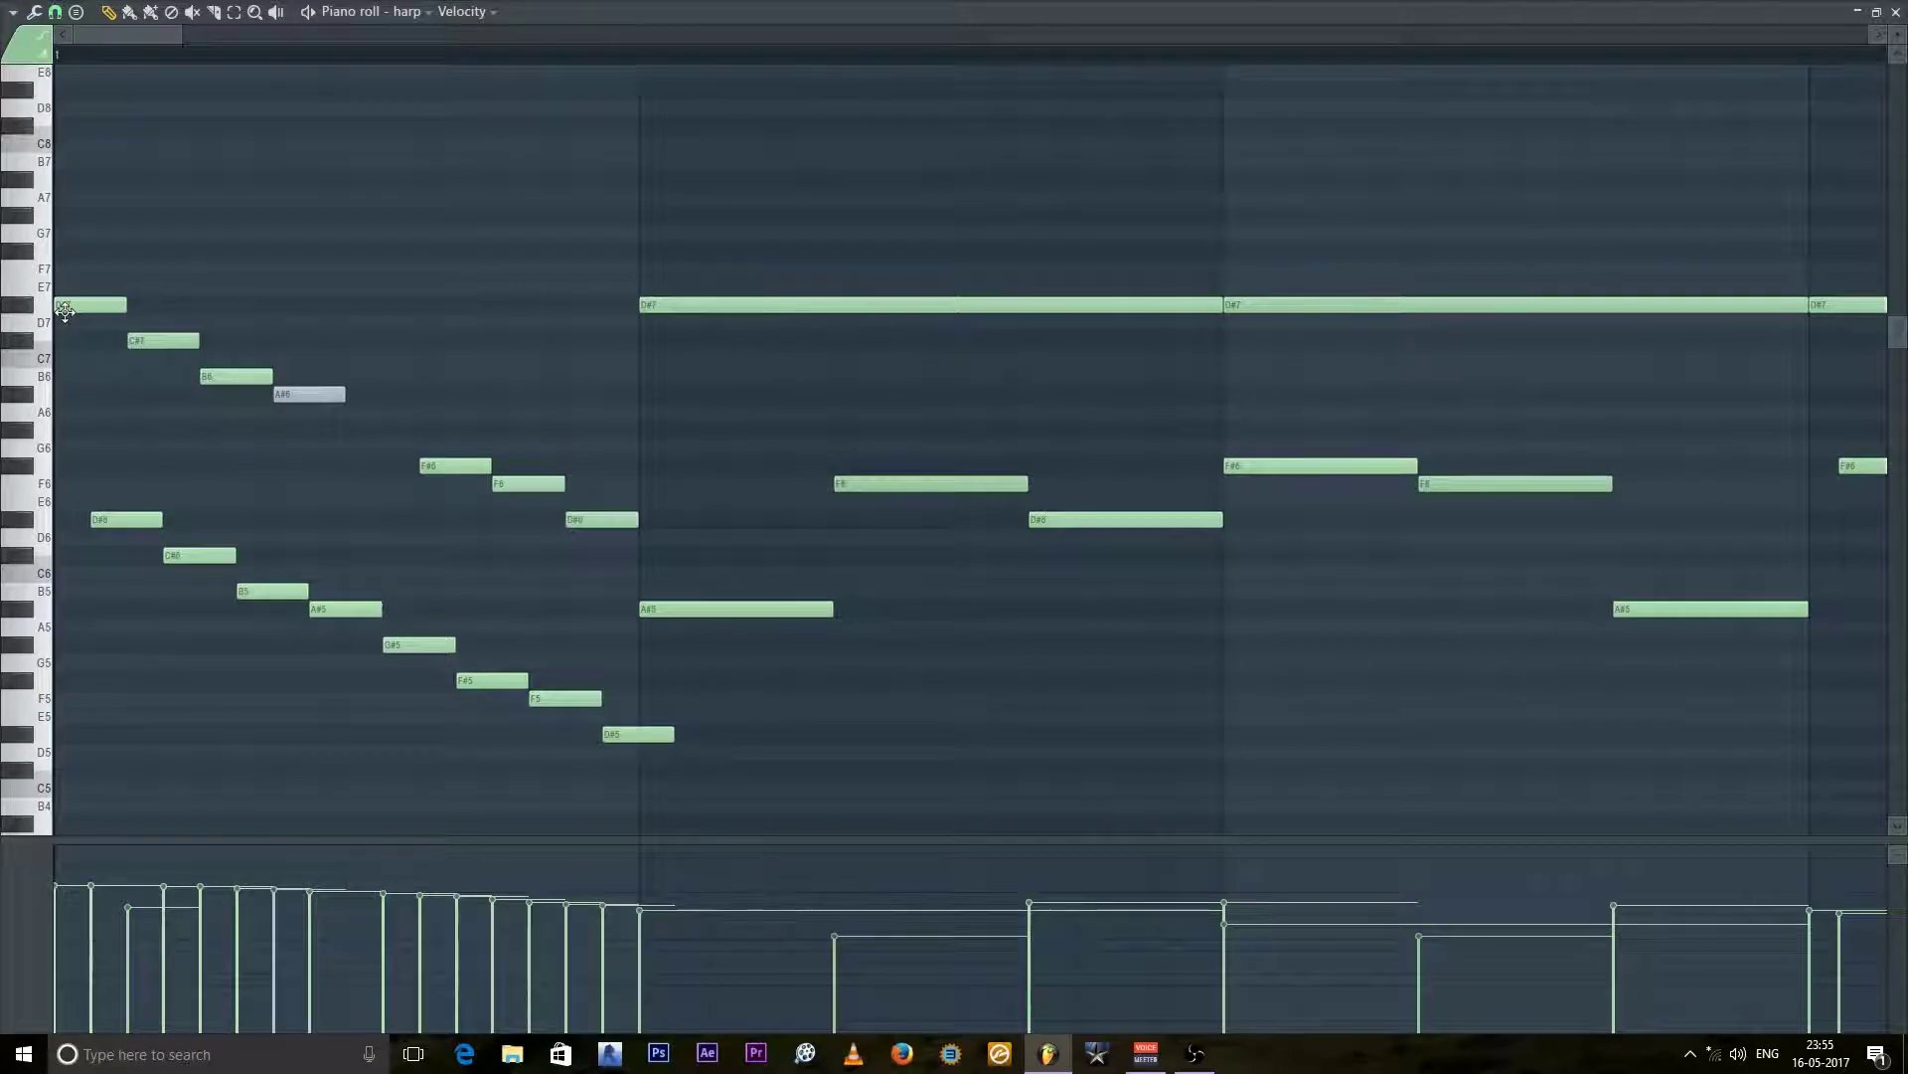
key(space)
key(space)
scroll(65, 61, down, 2)
key(space)
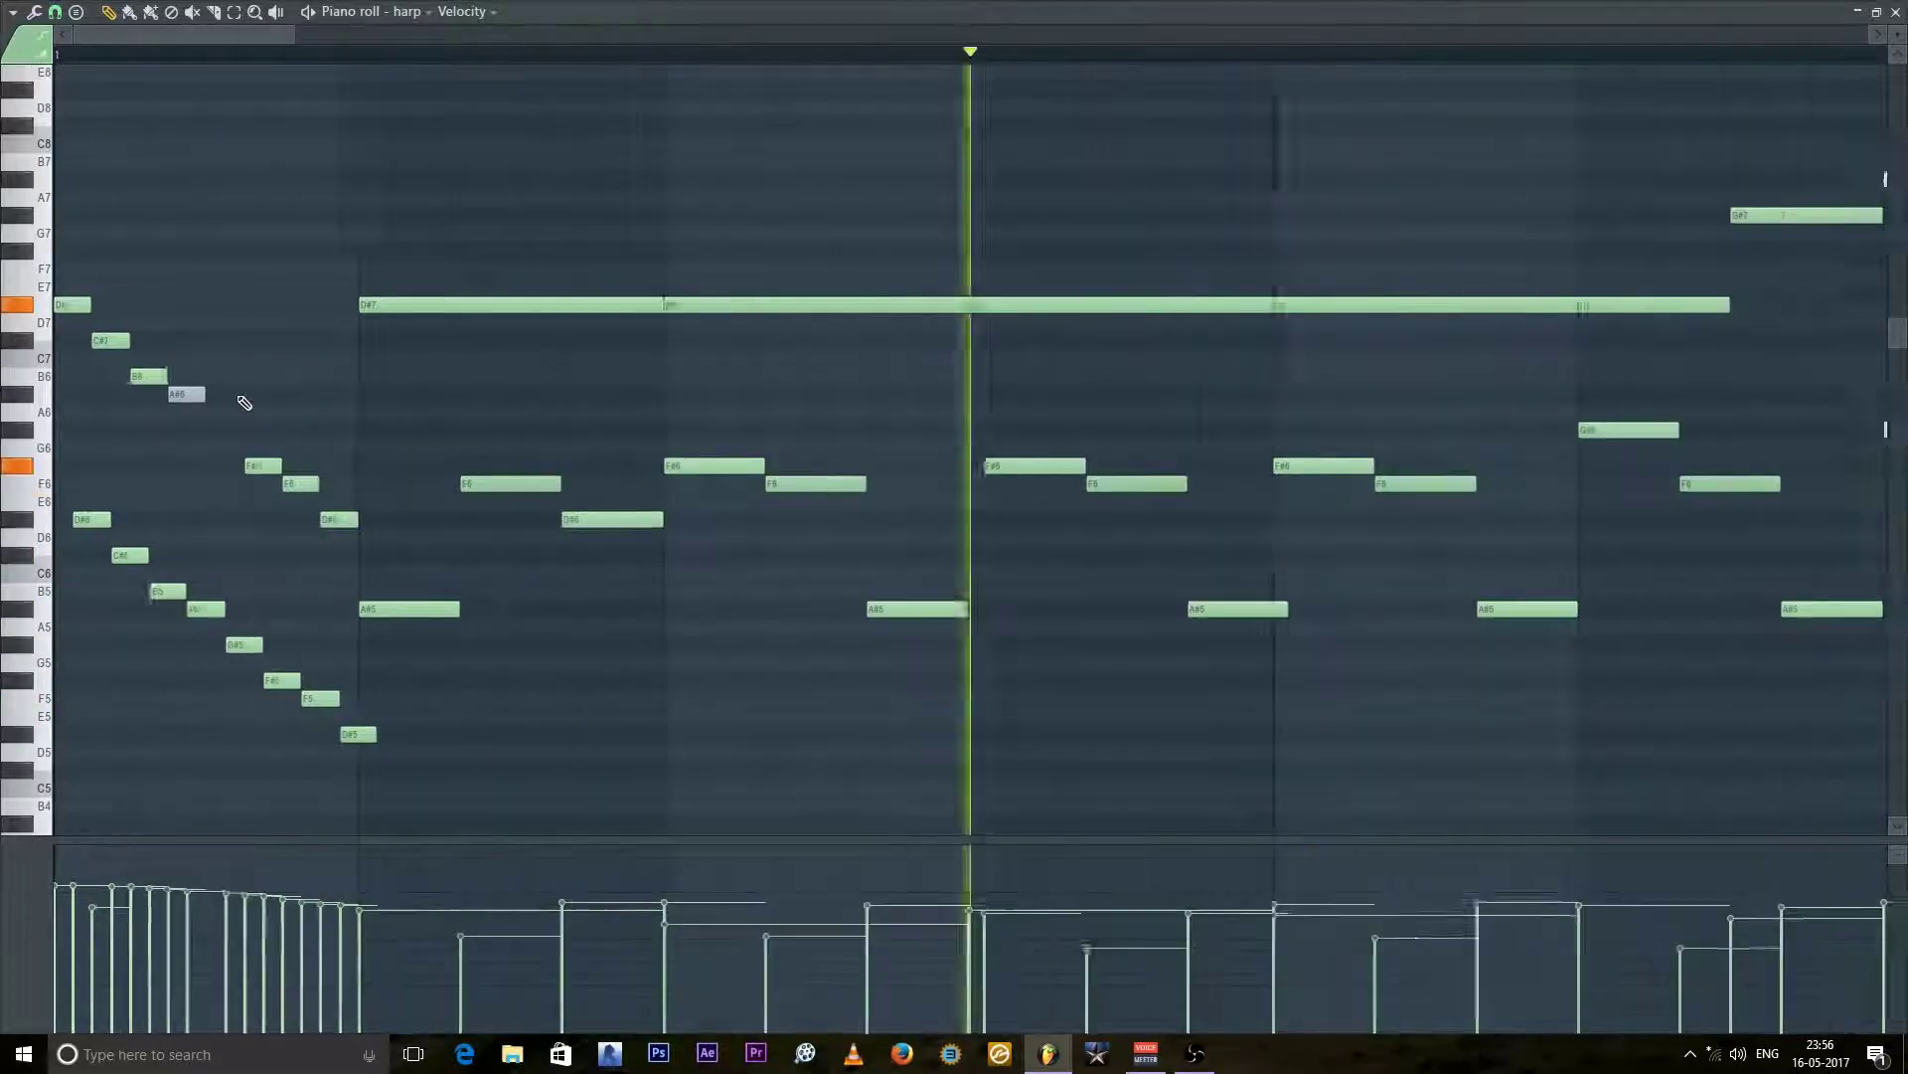
Step: Follow the rest of the harp pattern during playback, and minimize the piano roll
scroll(213, 413, down, 6)
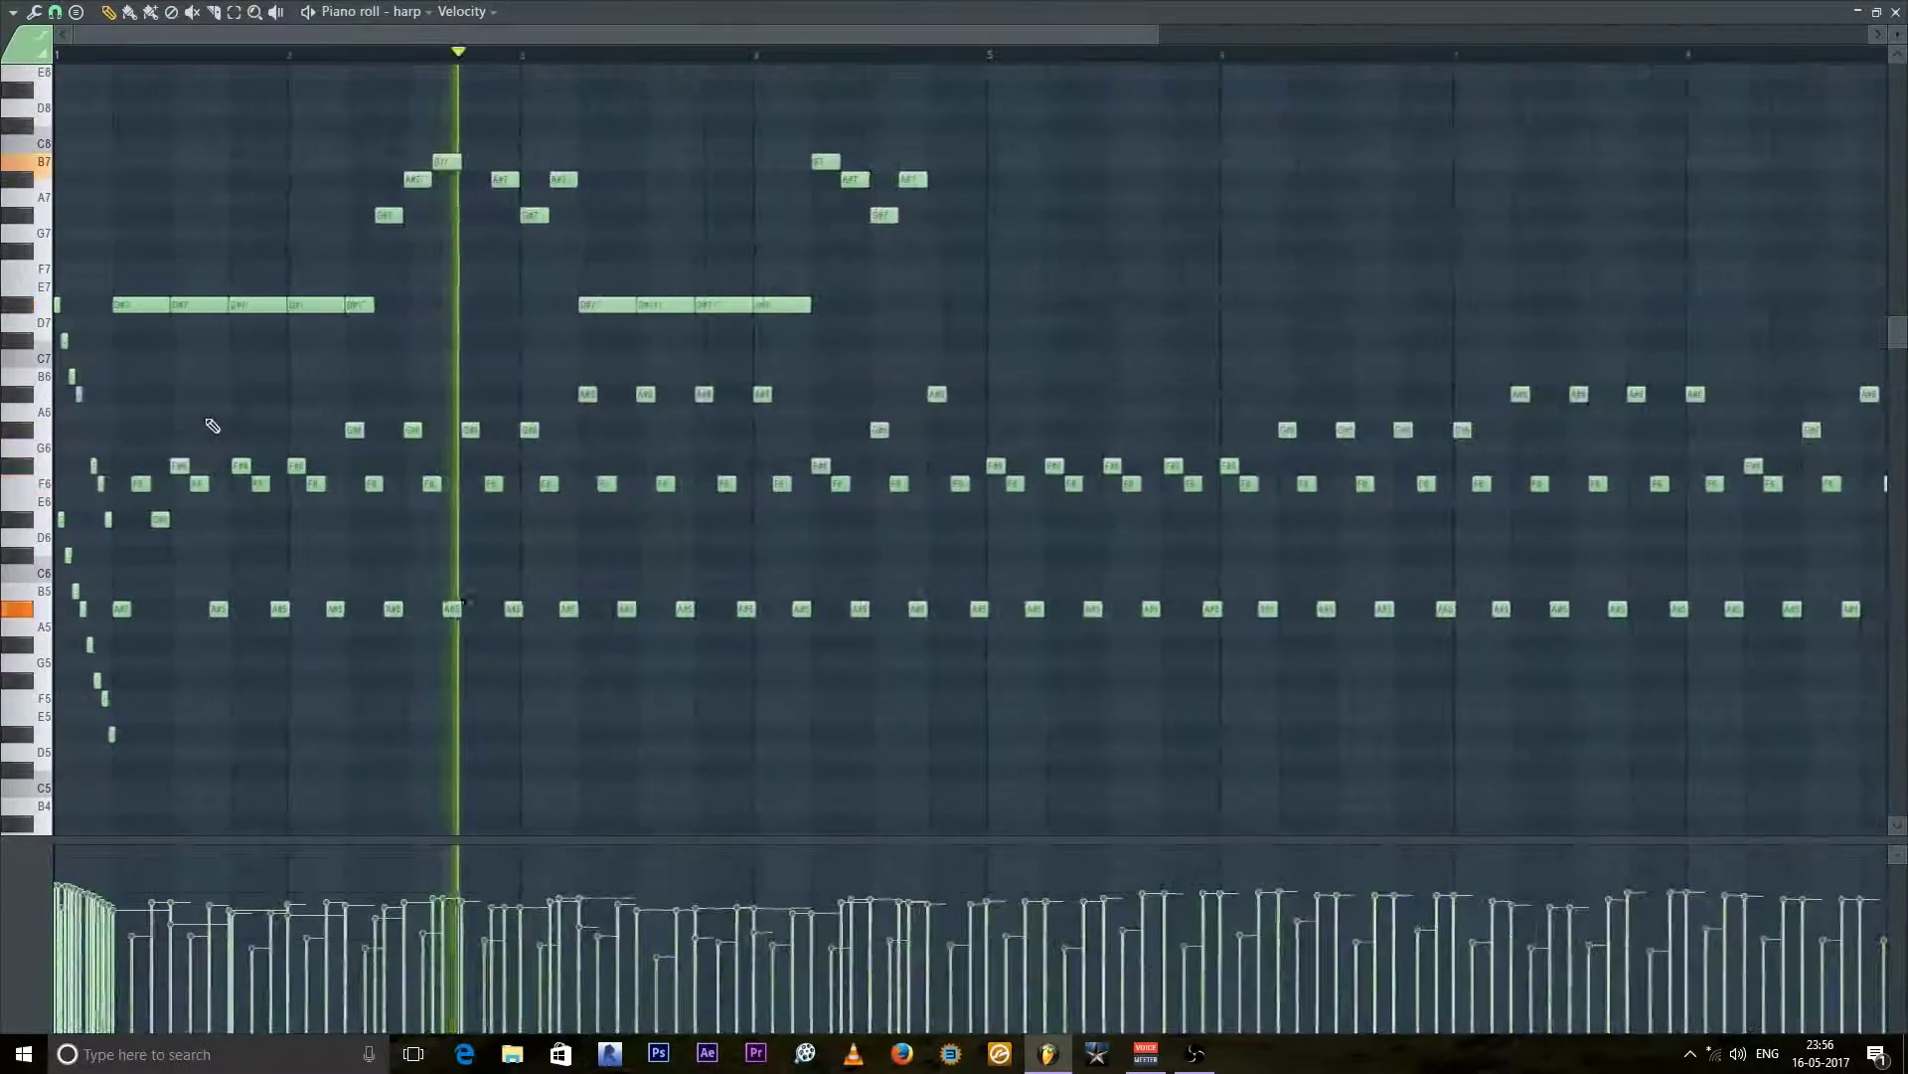
scroll(128, 311, up, 1)
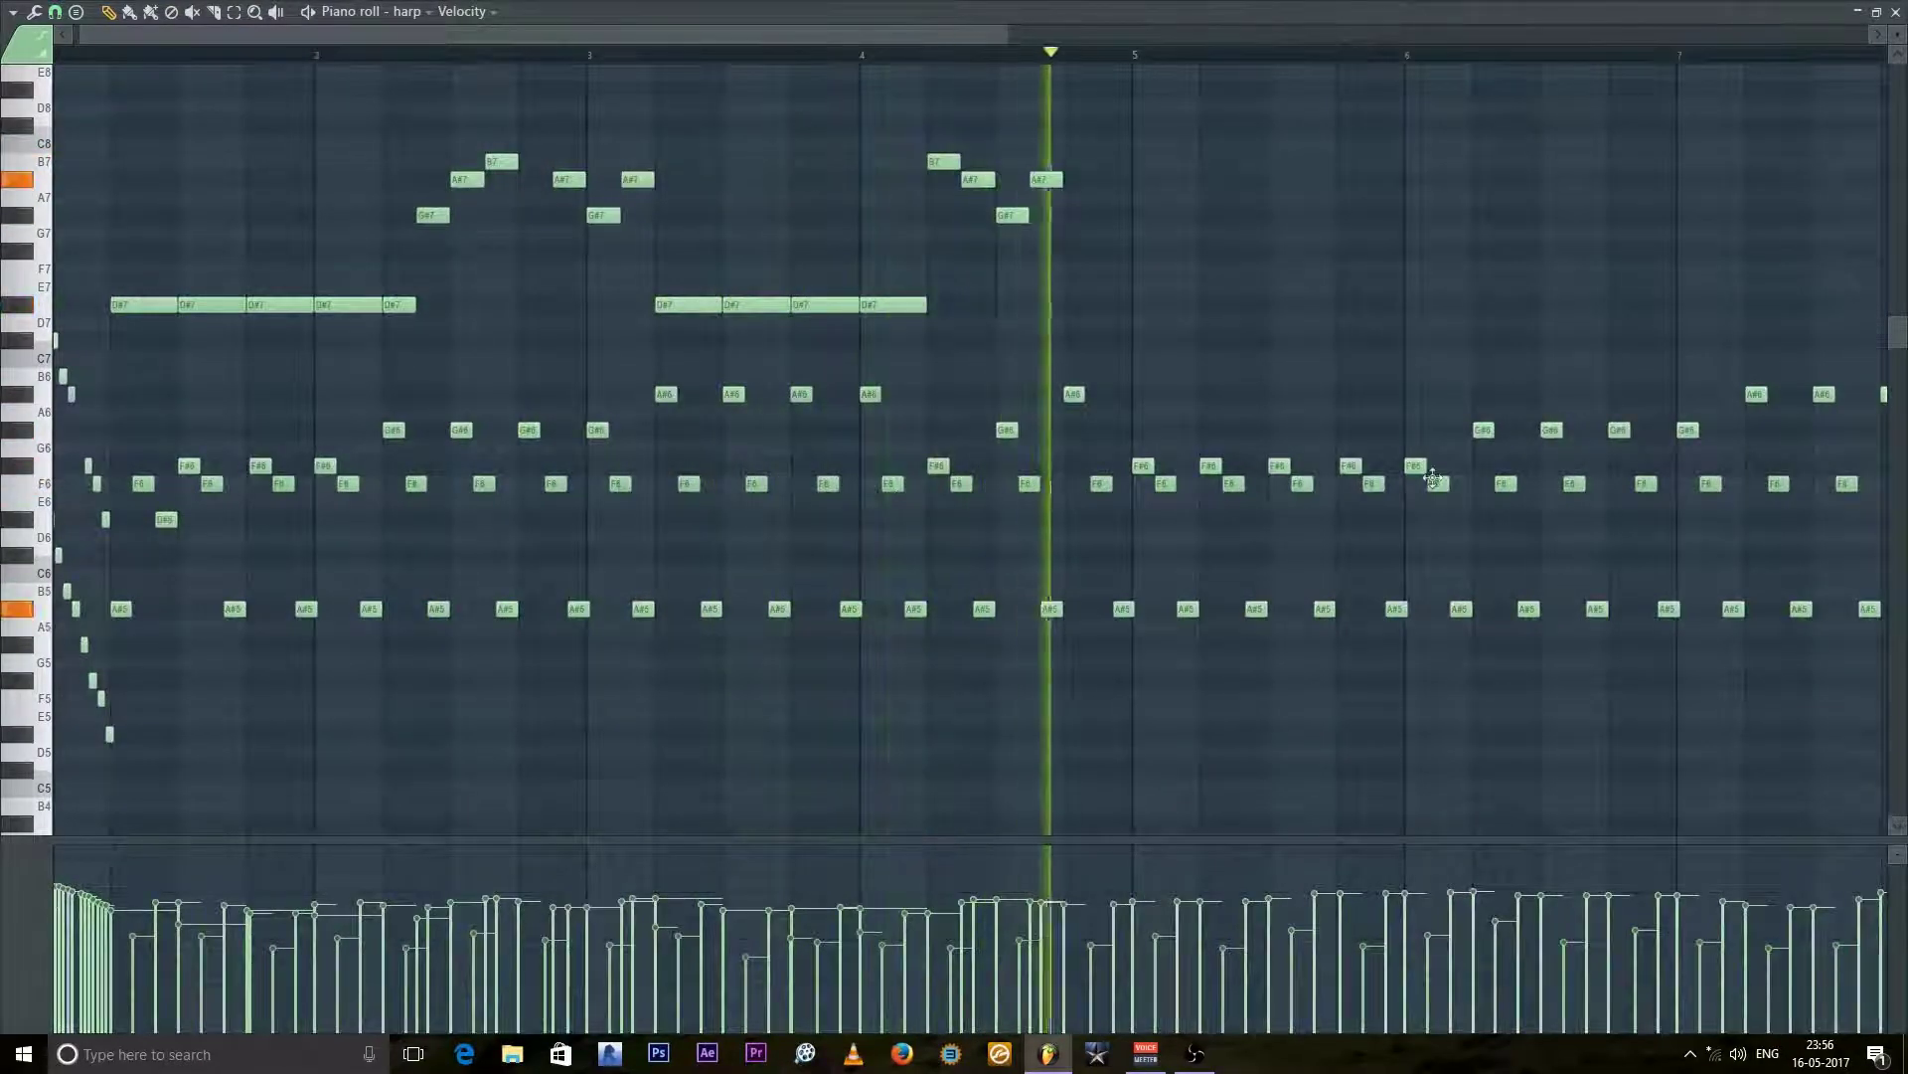
scroll(1432, 477, down, 1)
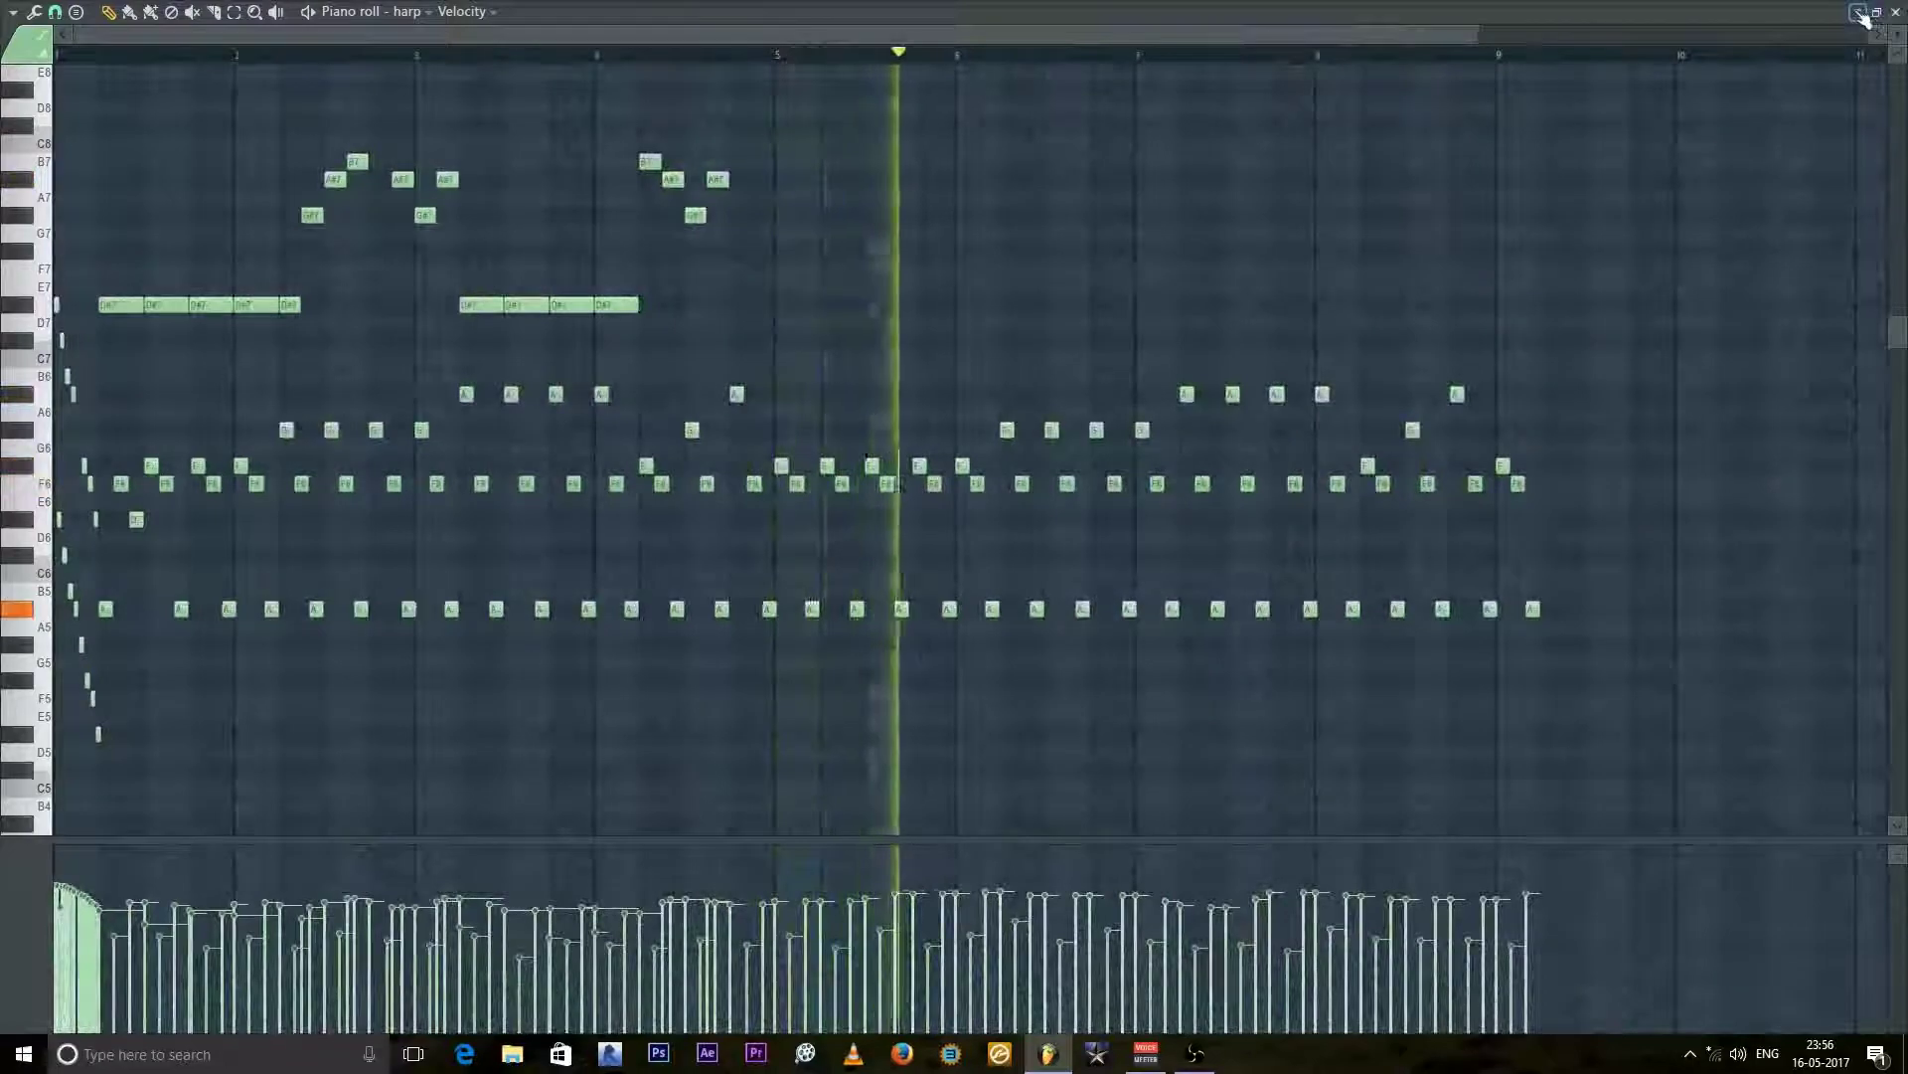
click(1858, 12)
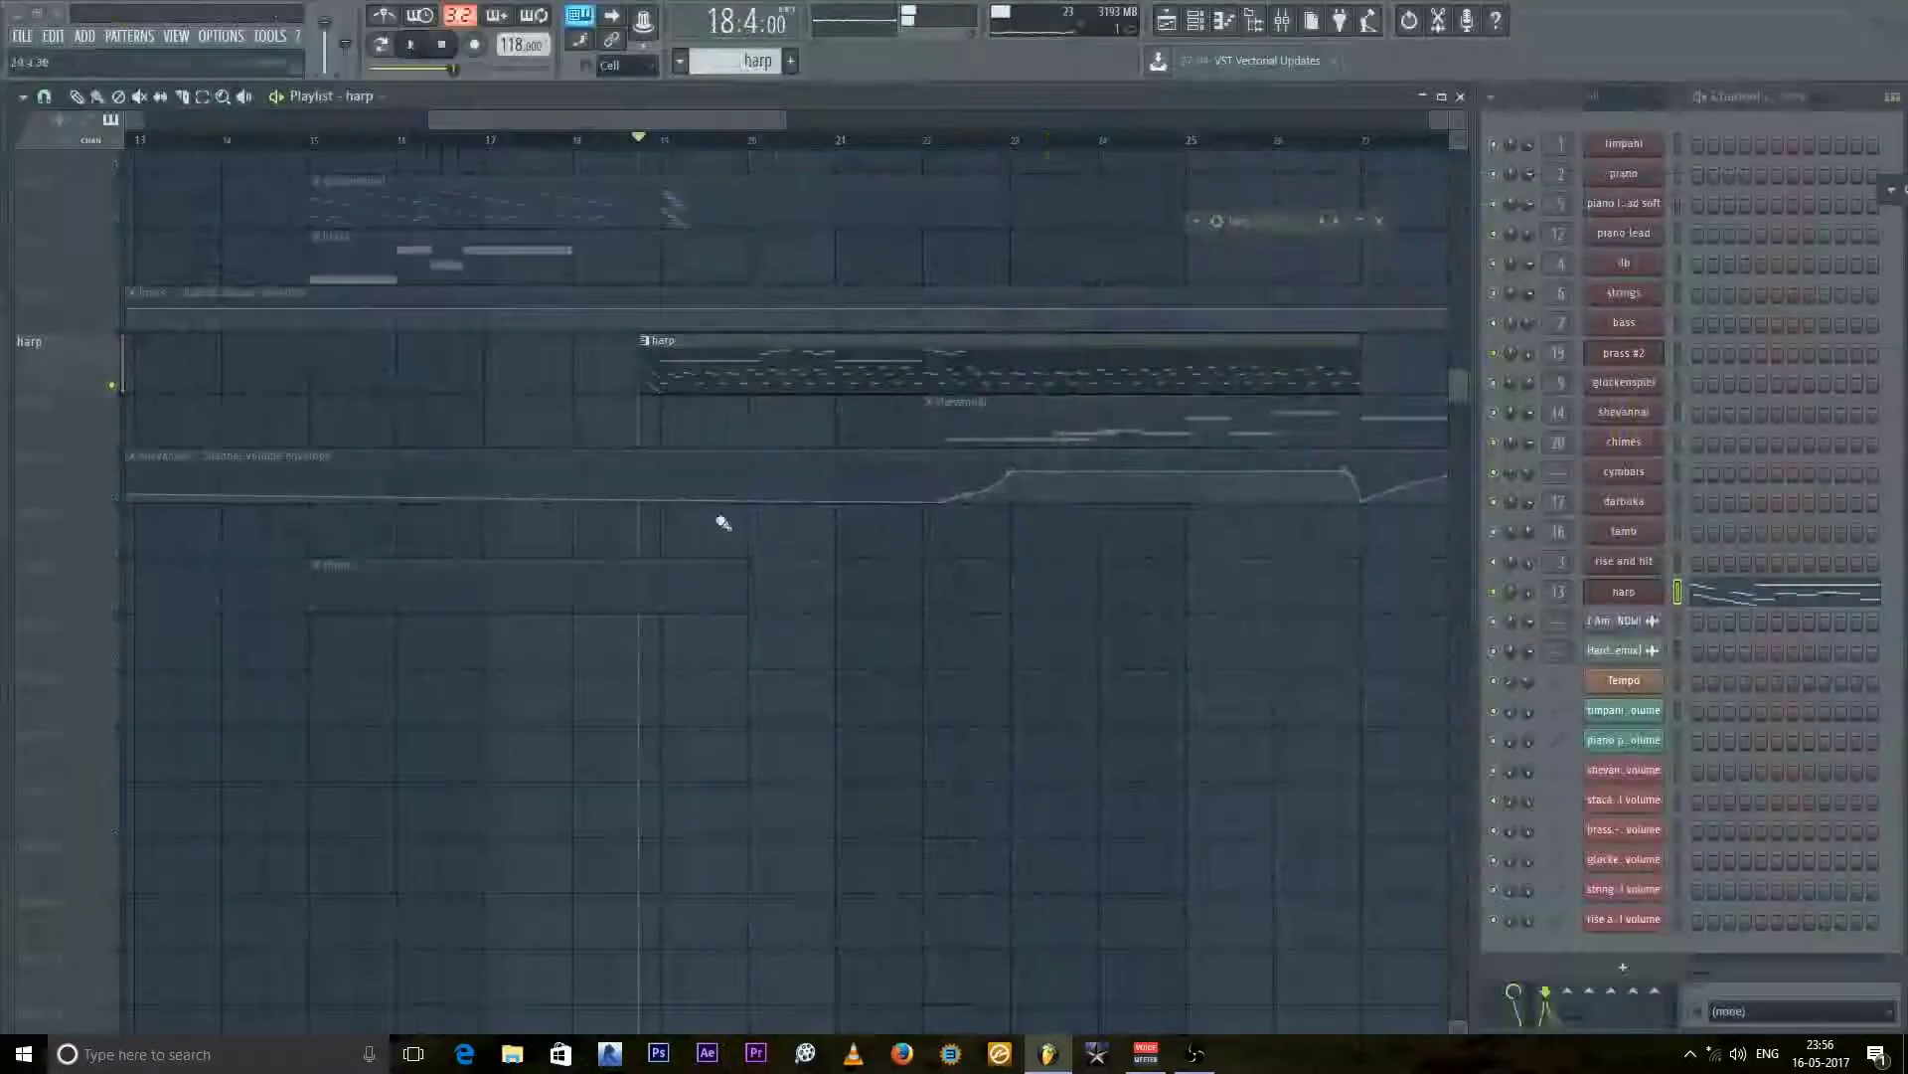
Step: Unsolo the harp track and play the full arrangement, surveying all its tracks and patterns during playback
right_click(114, 388)
key(space)
scroll(770, 496, down, 3)
scroll(769, 500, up, 3)
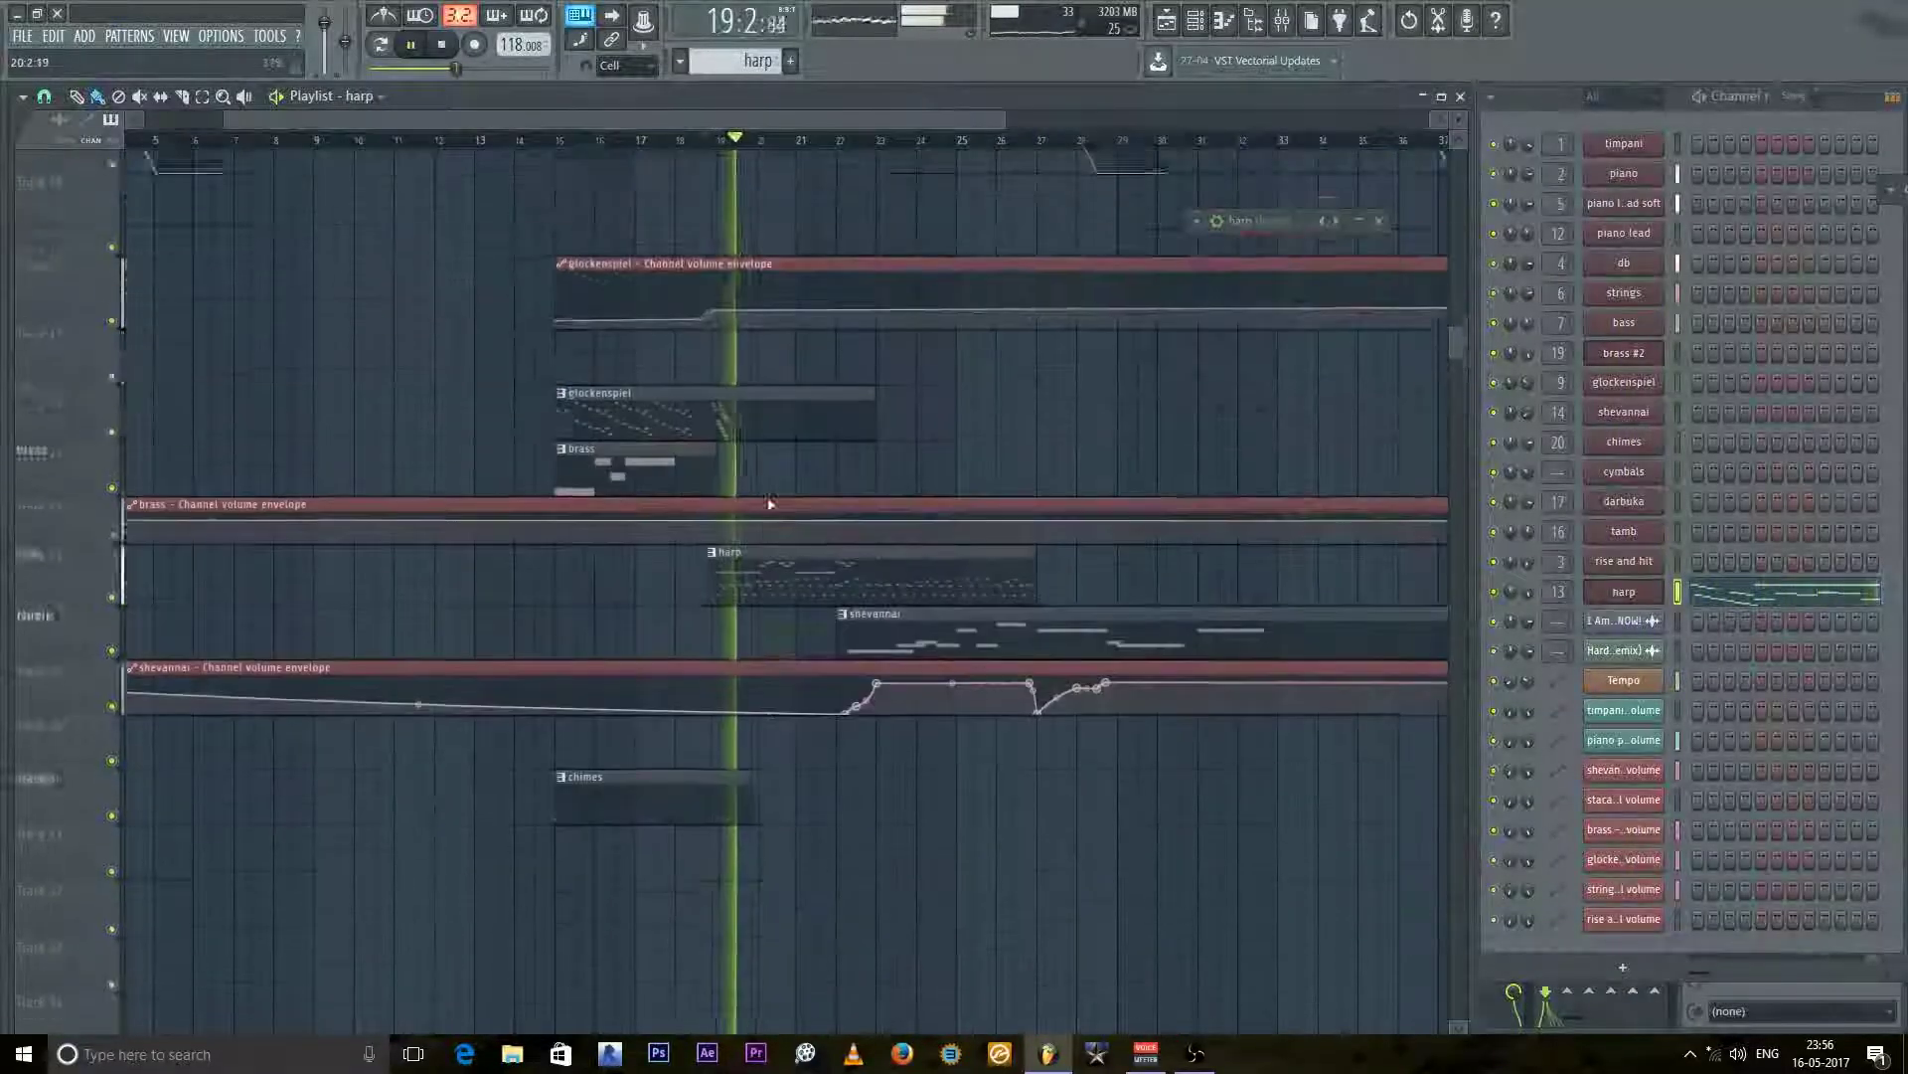
scroll(769, 502, up, 1)
scroll(810, 499, up, 2)
scroll(810, 499, down, 1)
scroll(820, 505, up, 5)
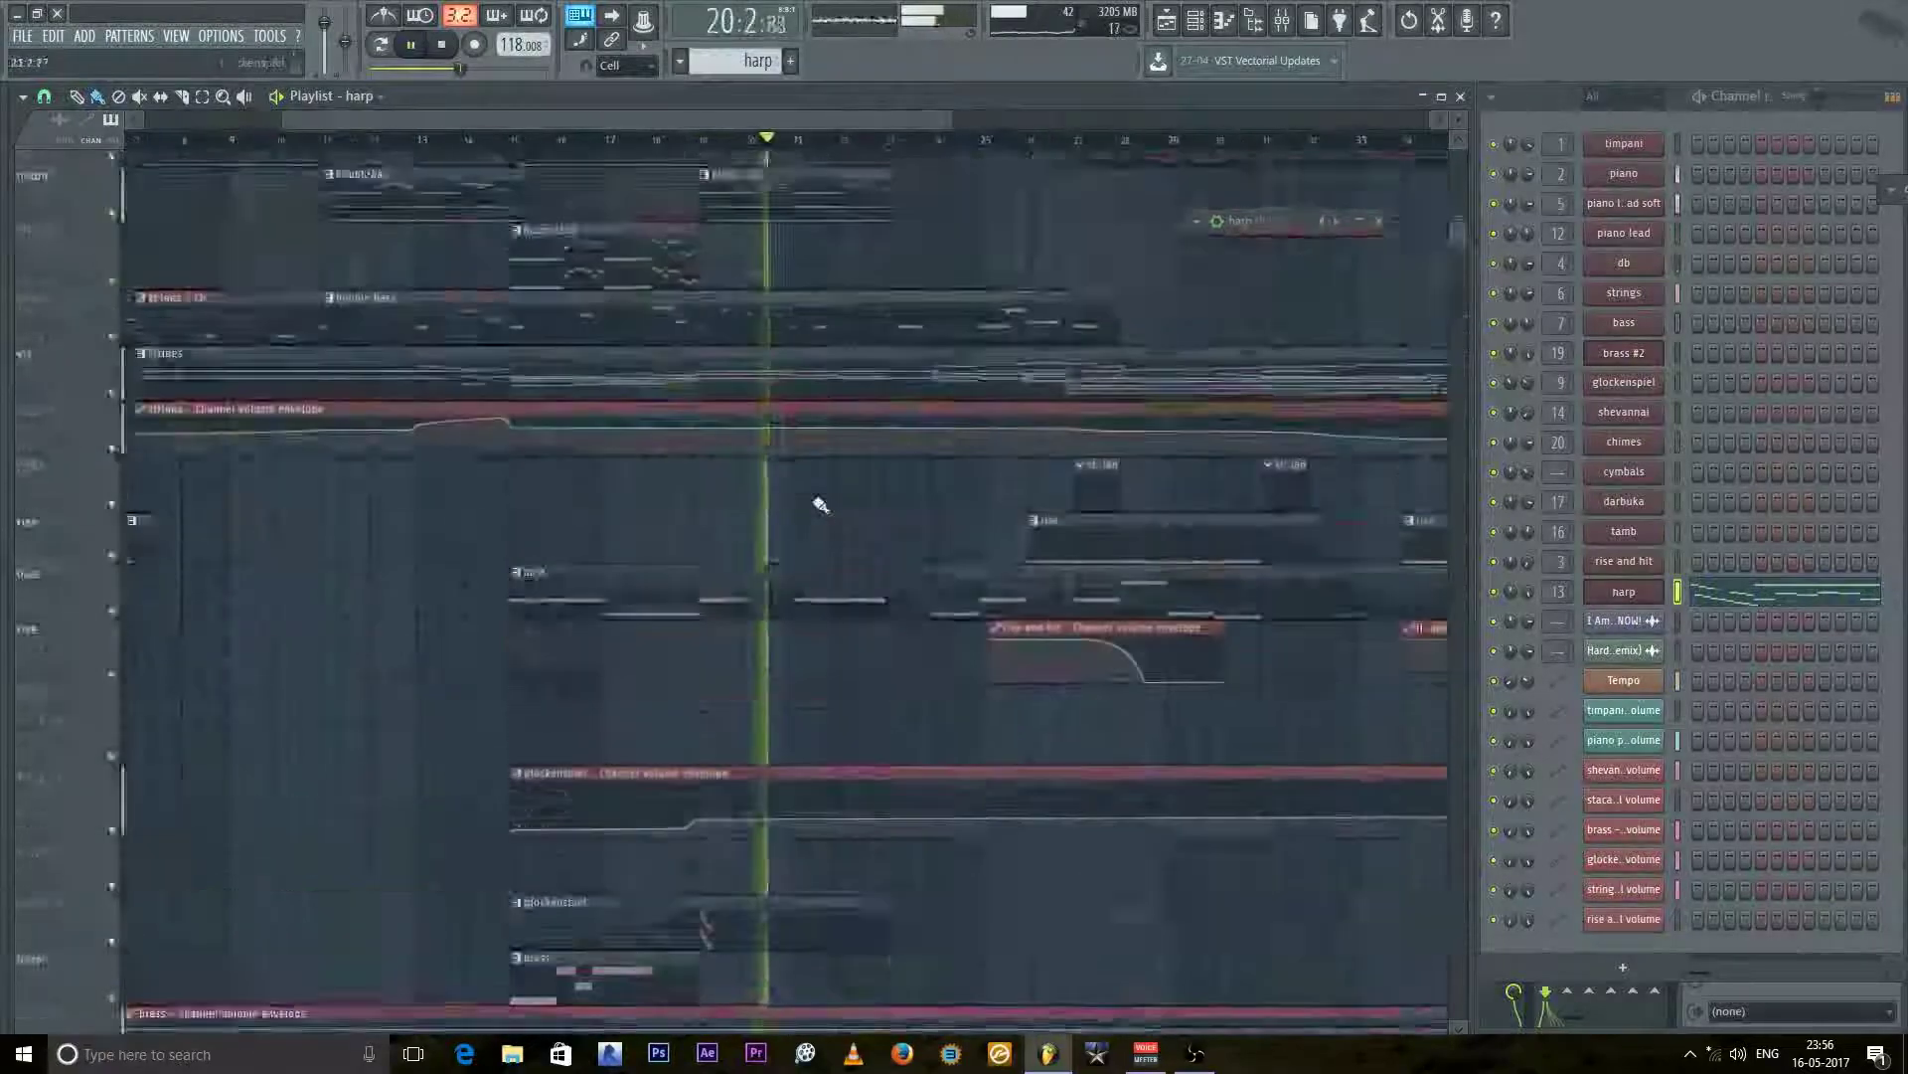
scroll(809, 503, down, 2)
scroll(818, 511, up, 5)
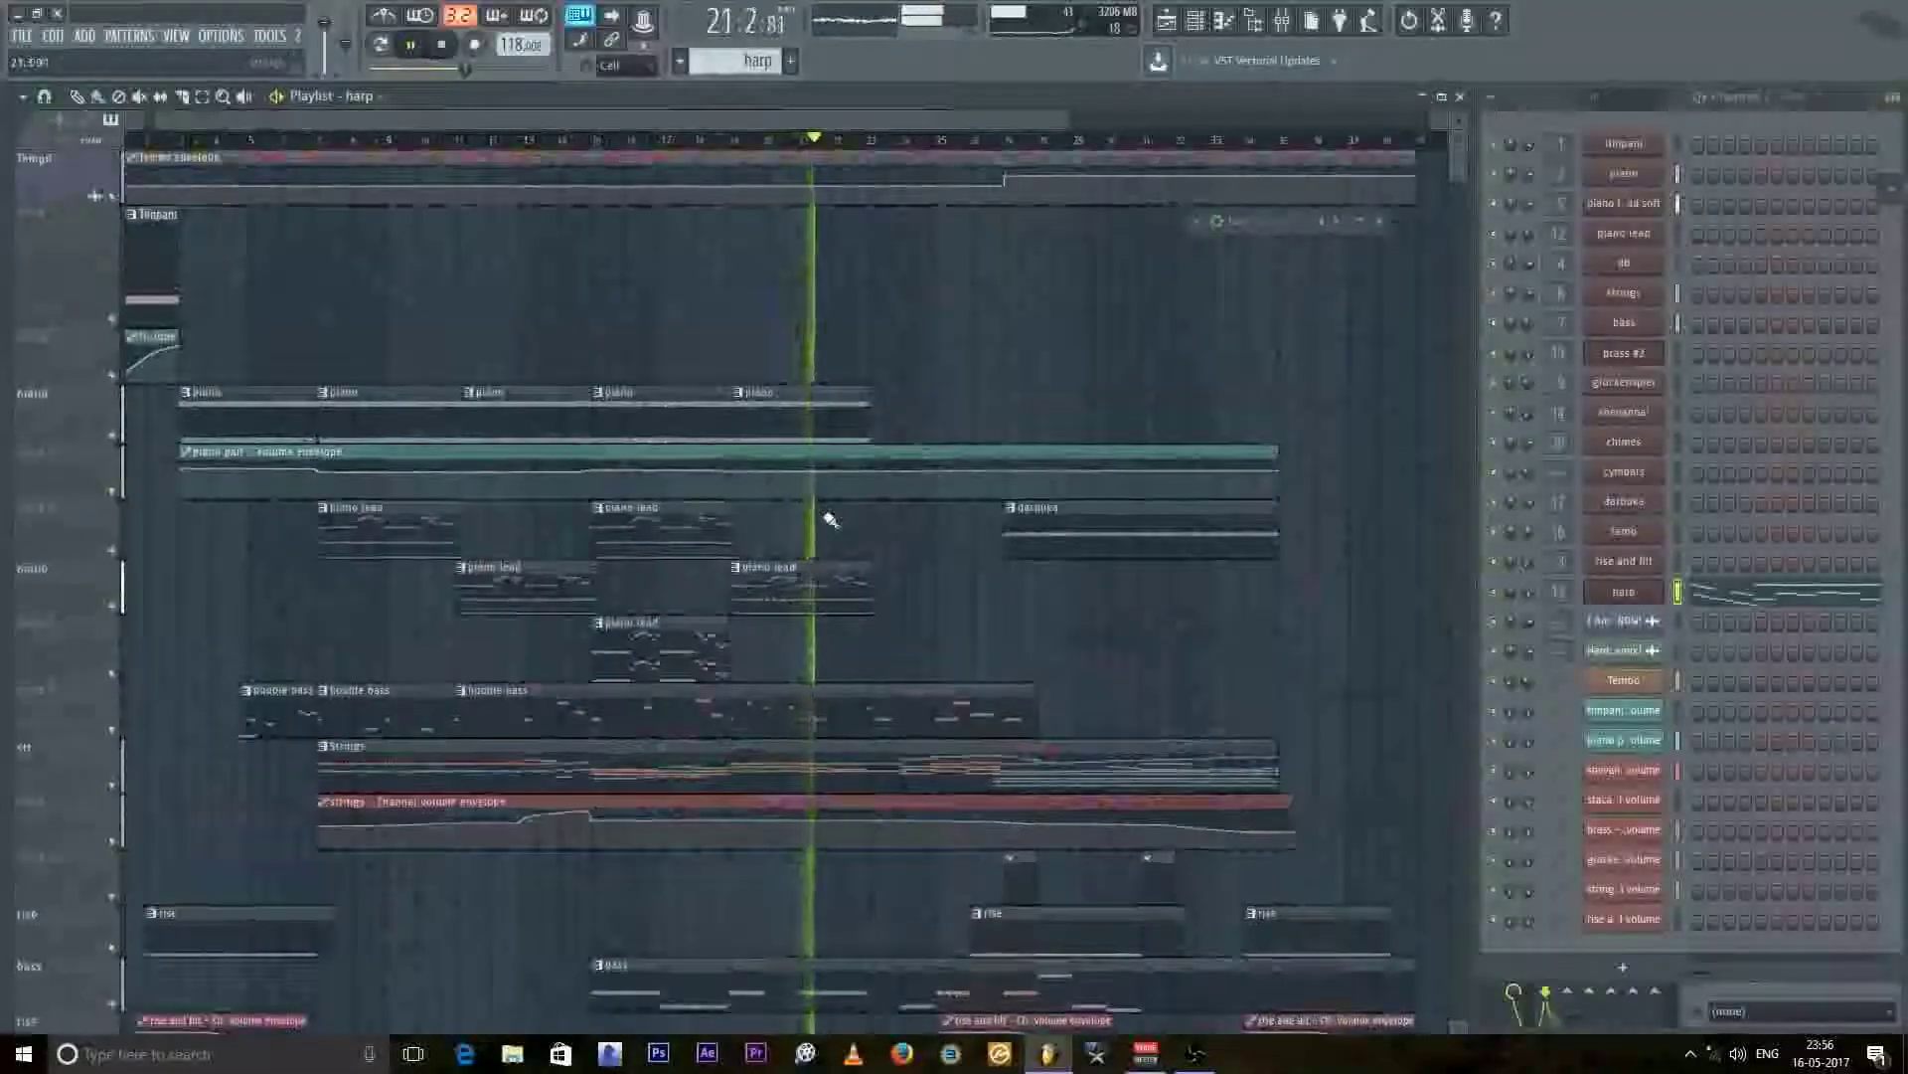
scroll(830, 519, down, 10)
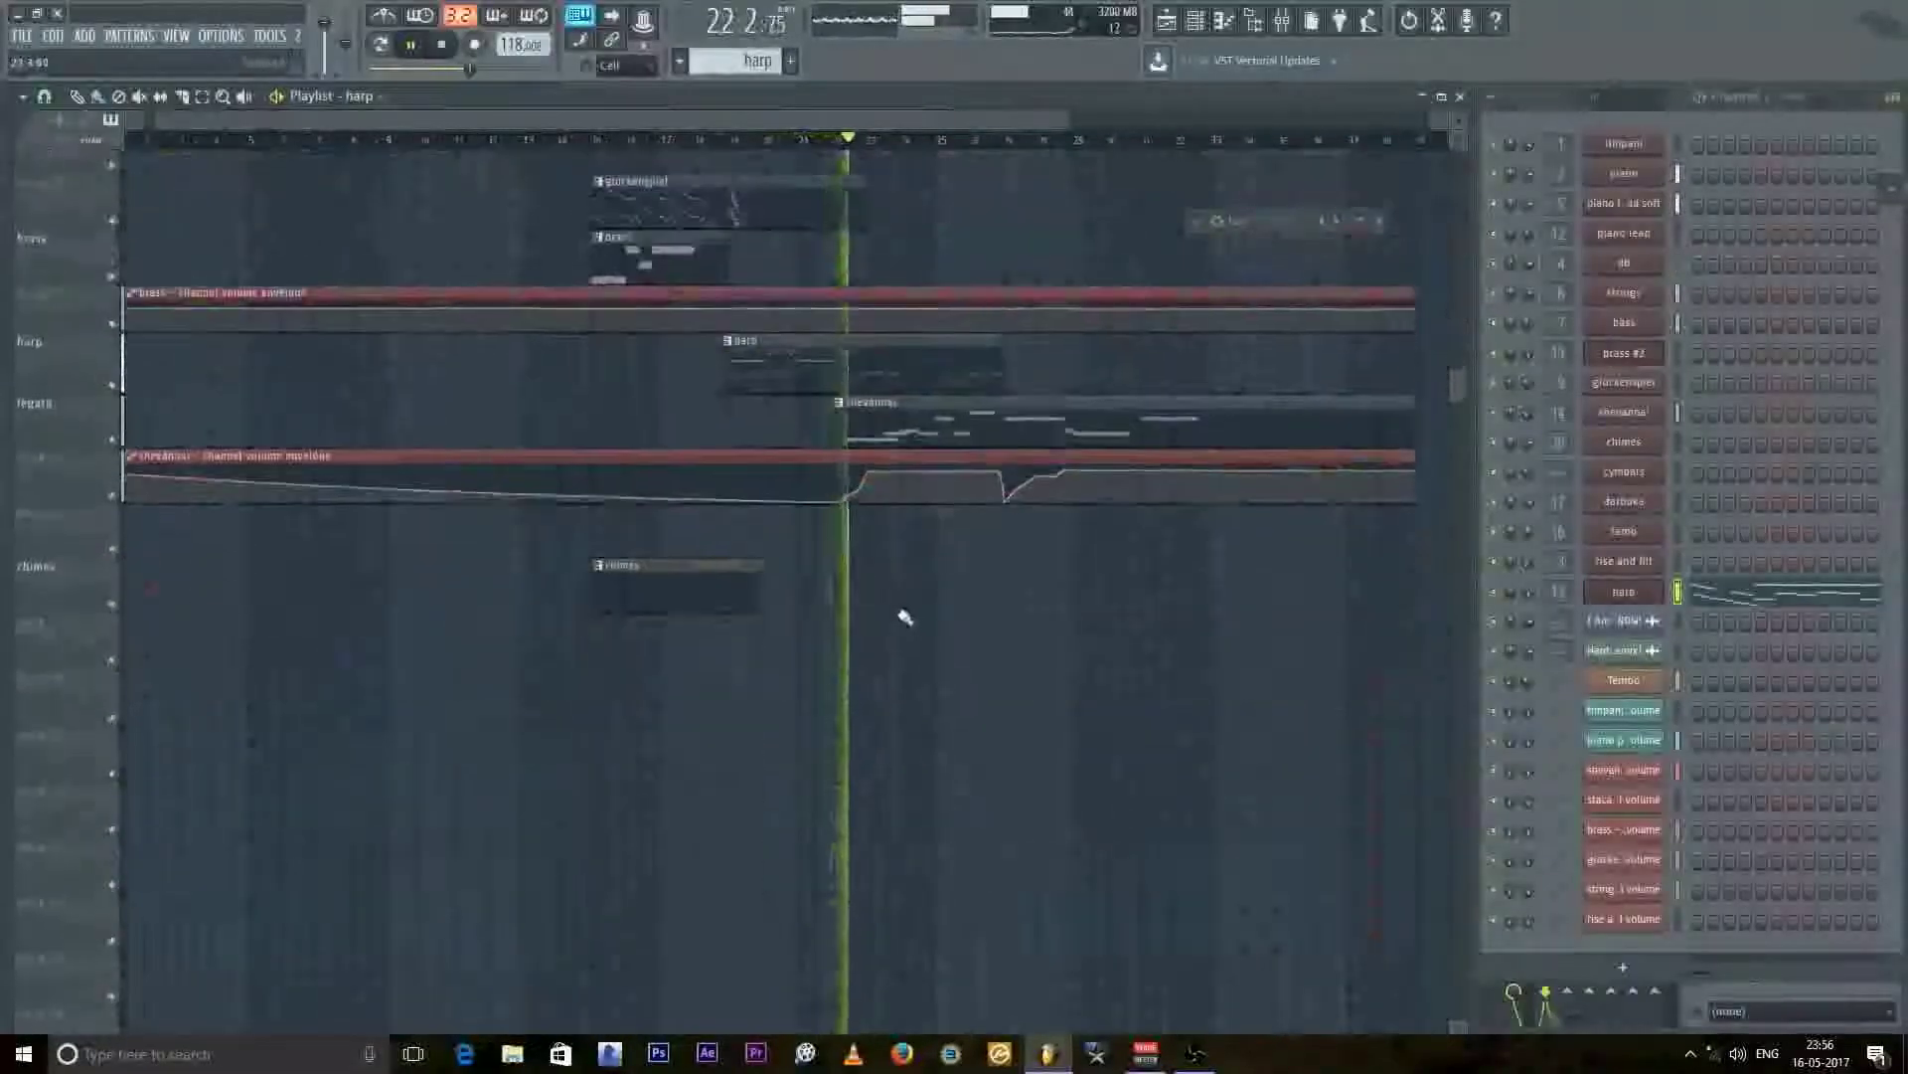
scroll(901, 509, down, 1)
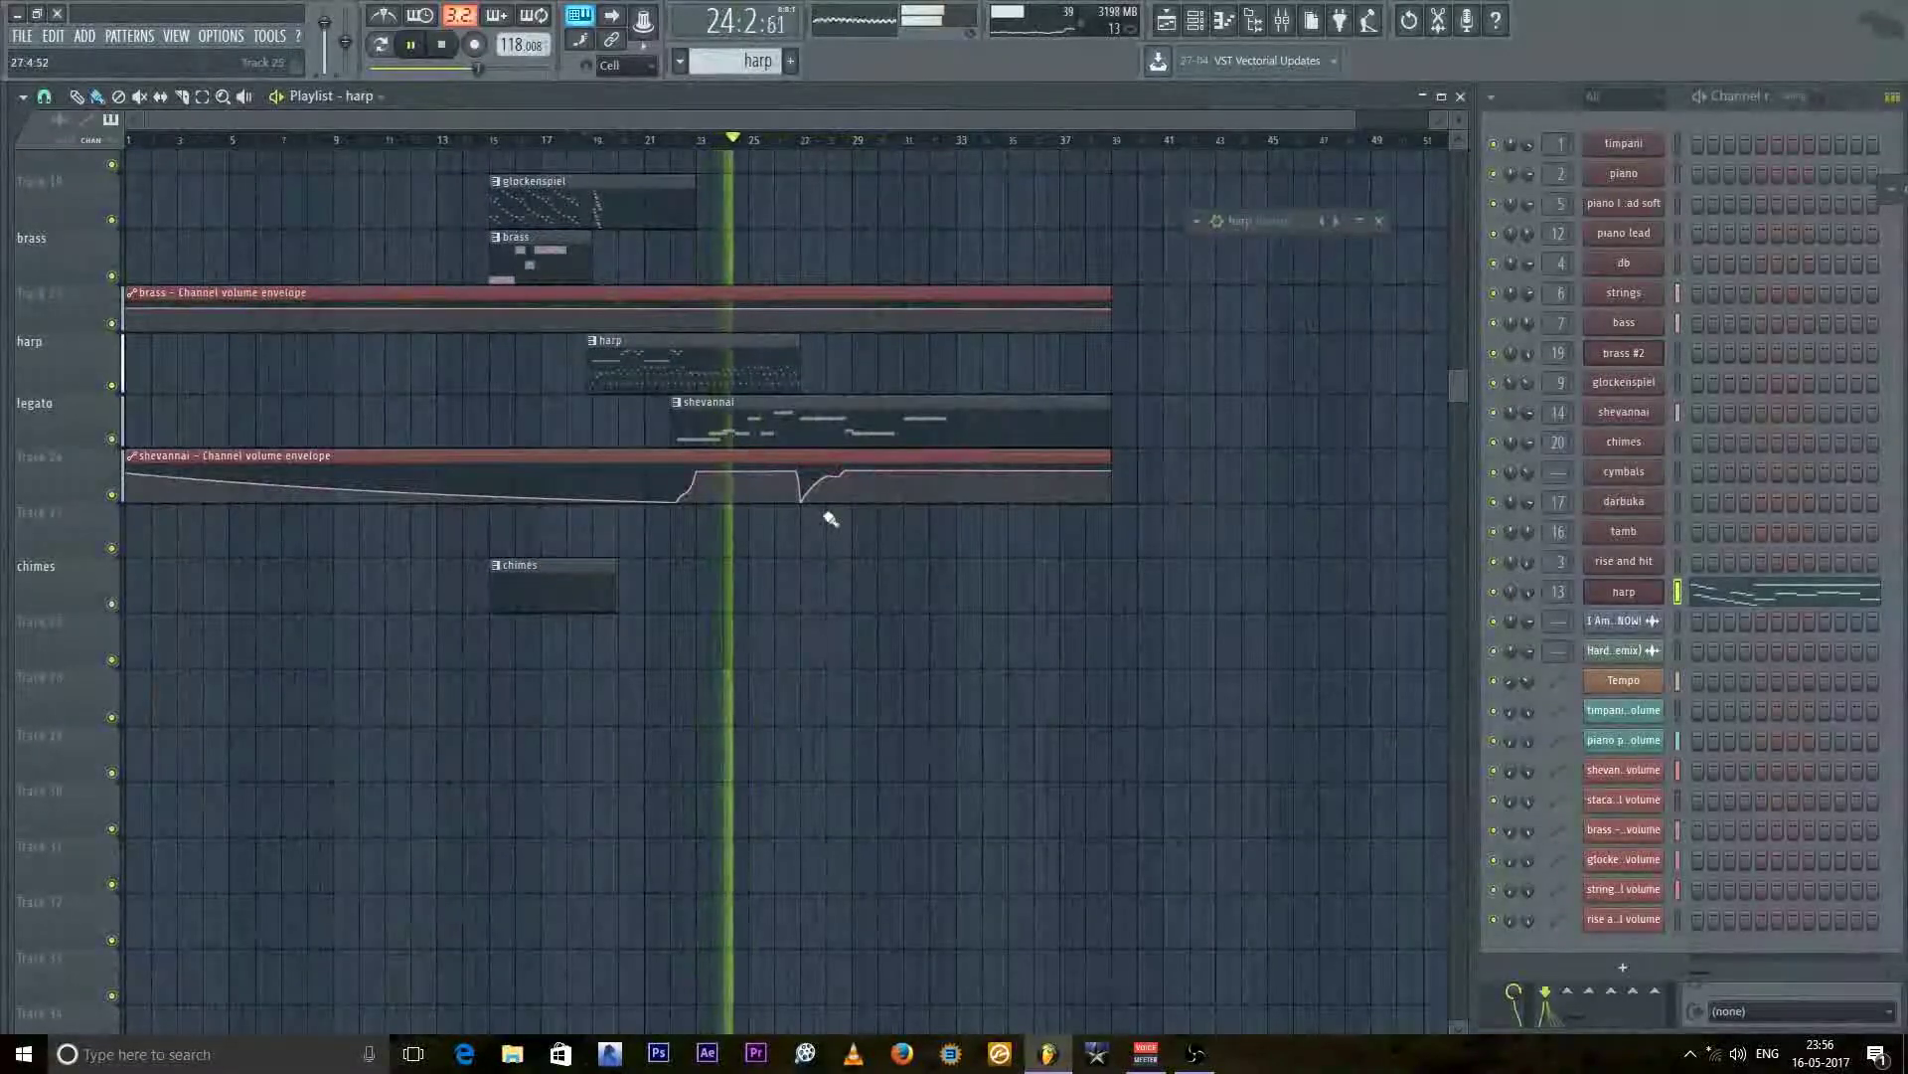
Step: Select the shevannai pattern, open its Kontakt instrument fully in view, play the part from about bar 22, and stop playback
click(792, 410)
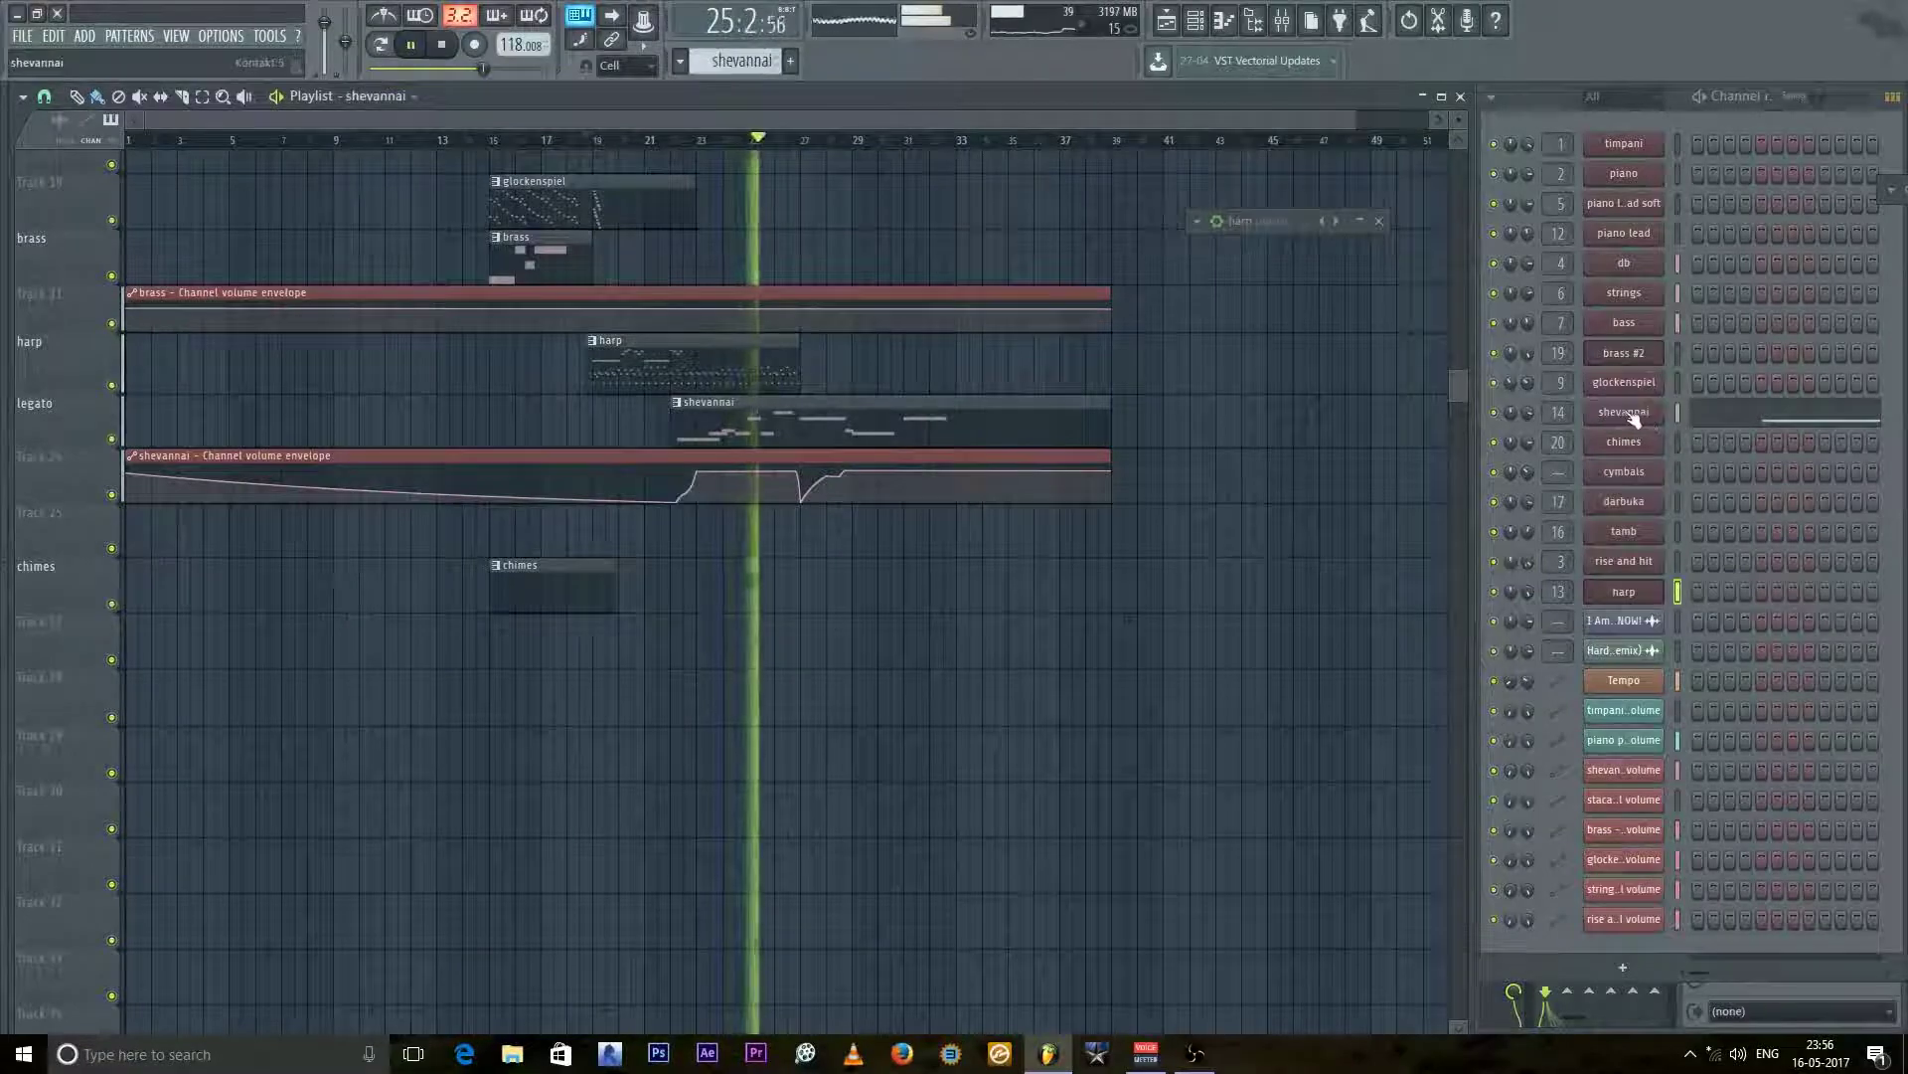
click(1630, 414)
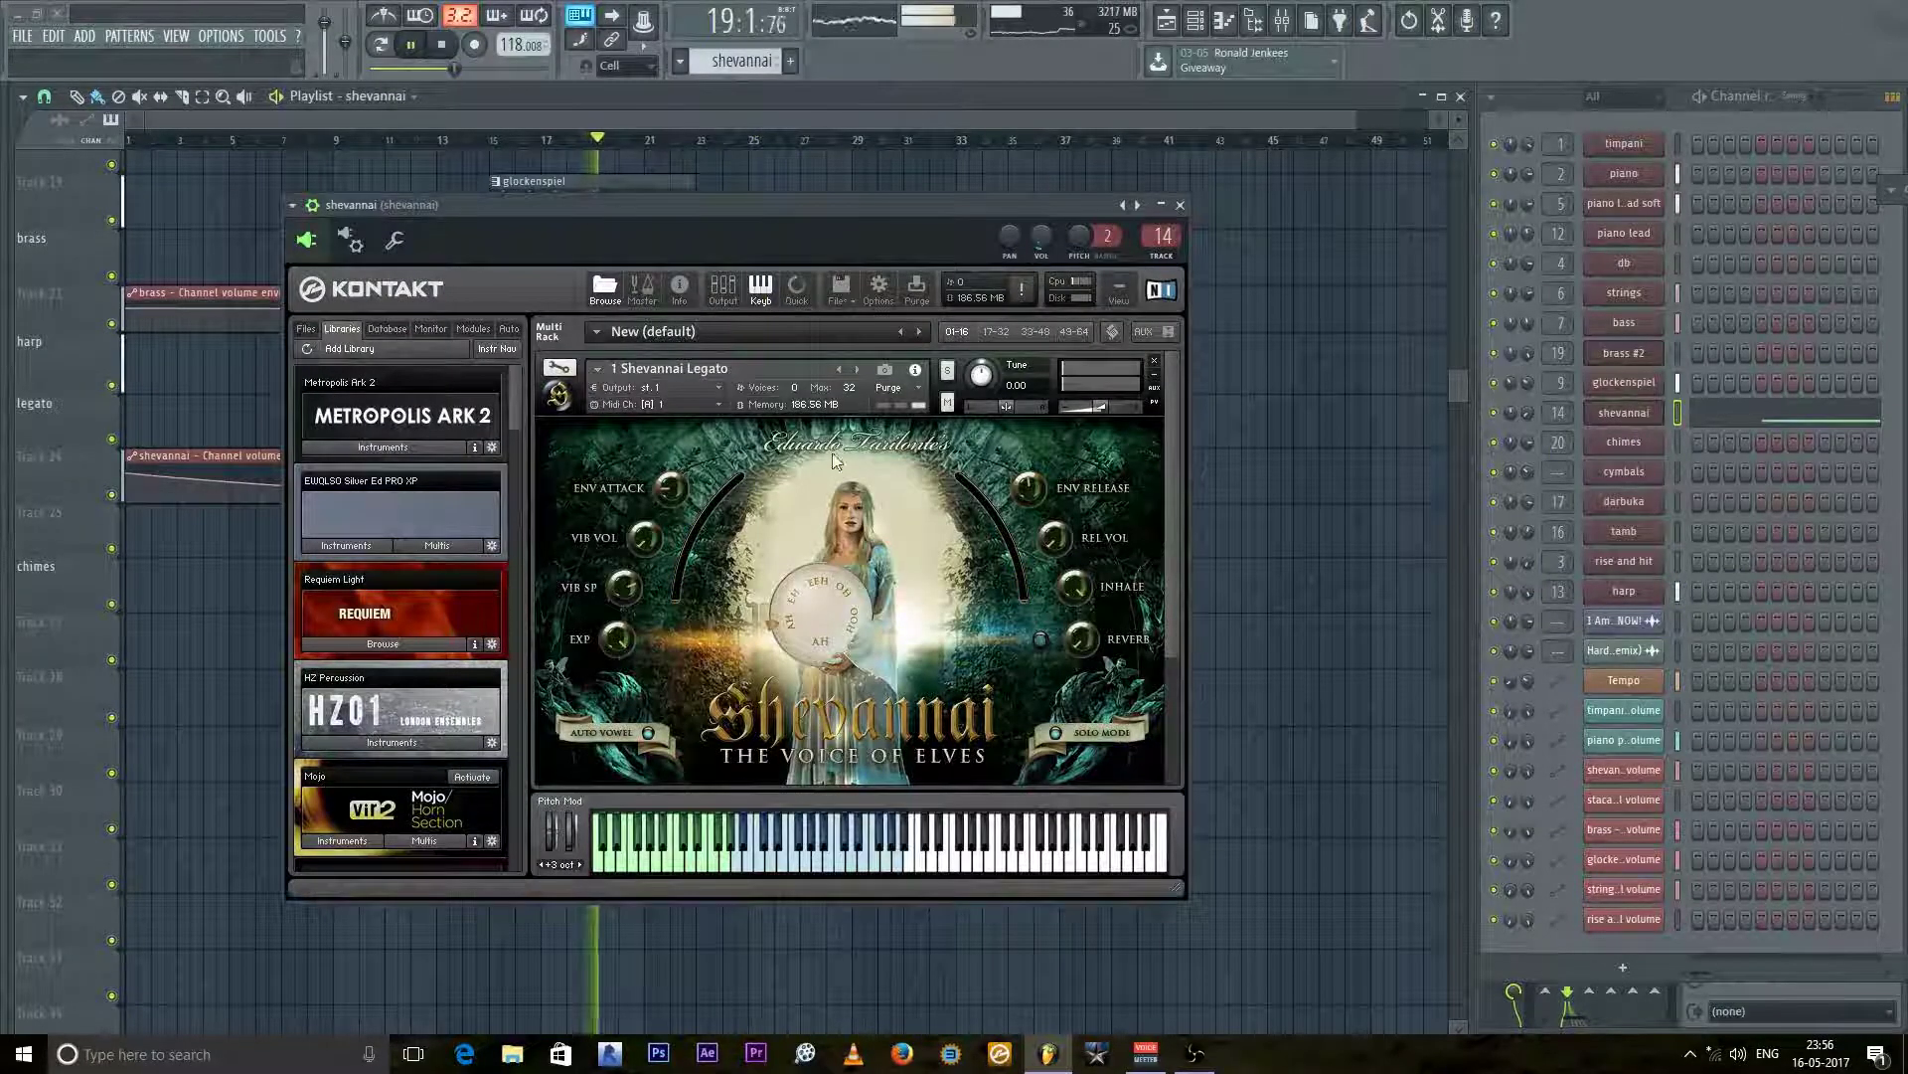
click(694, 141)
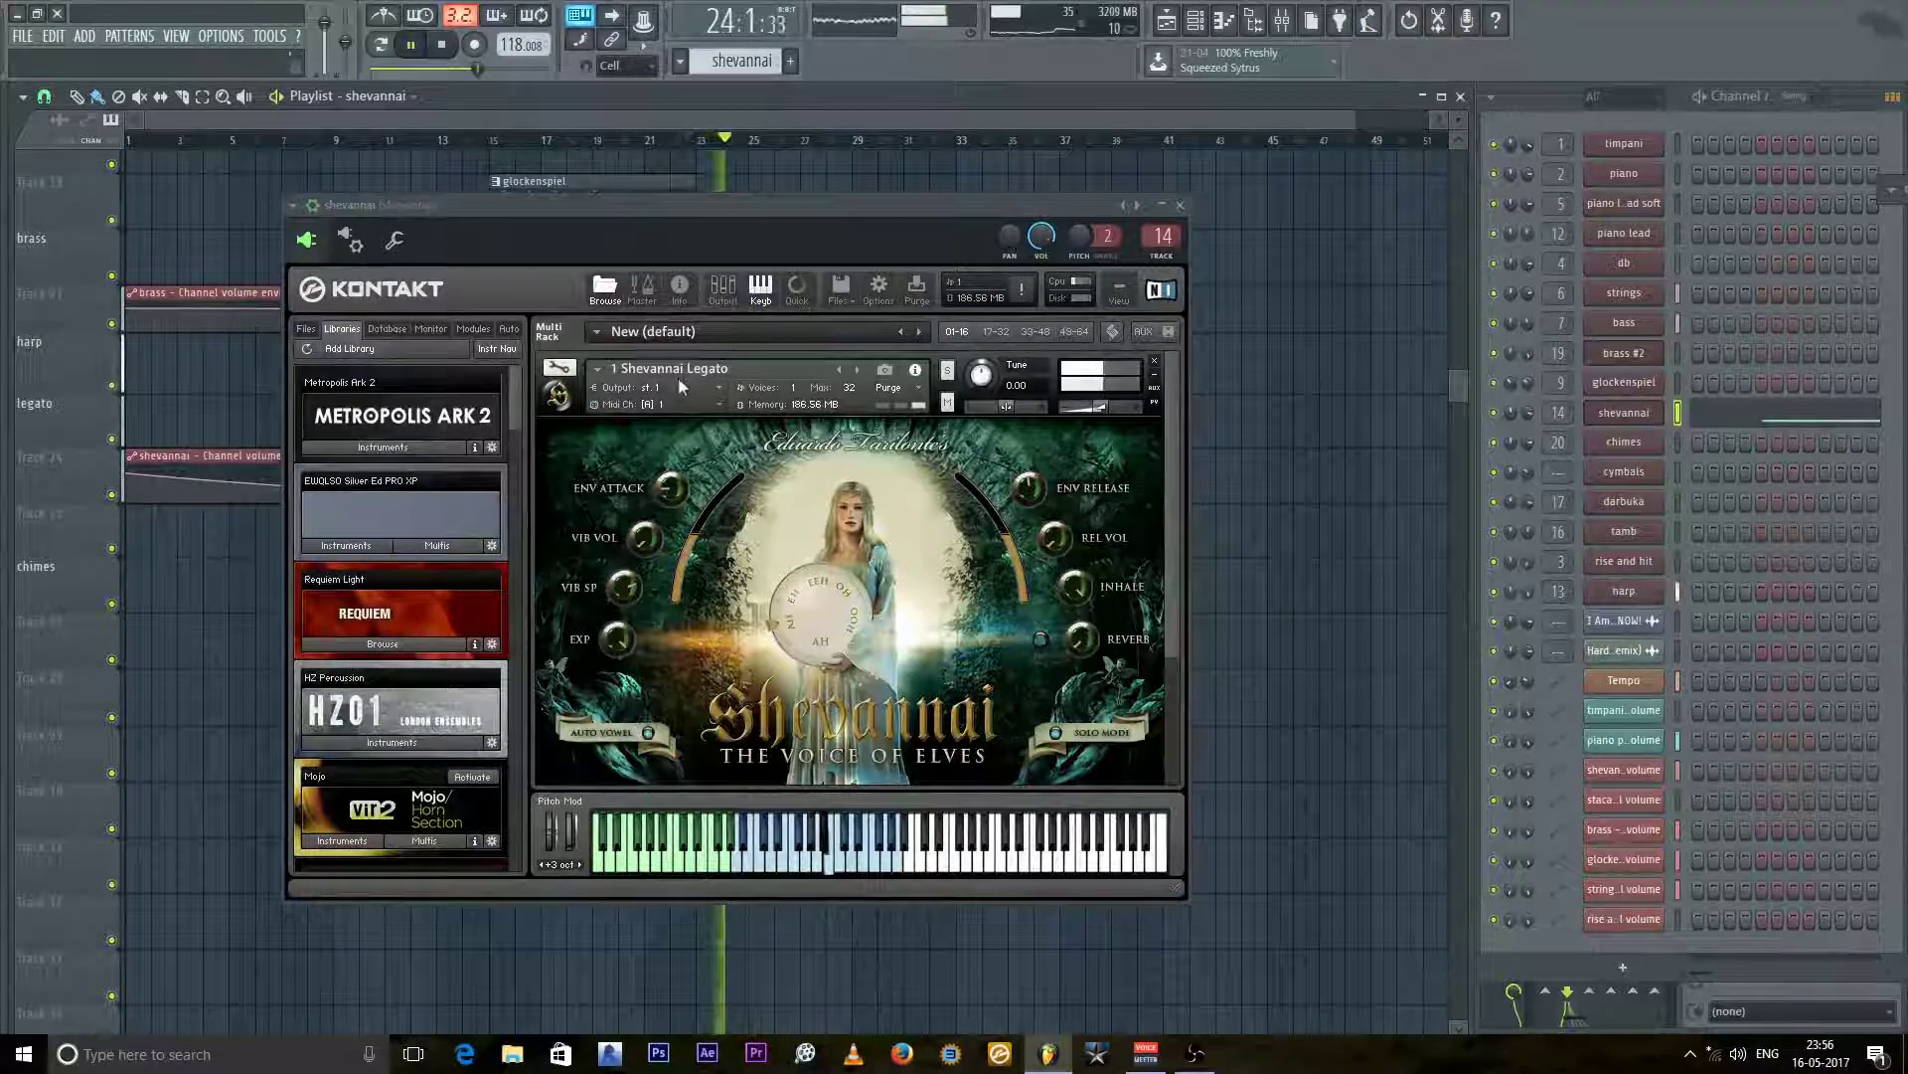
key(space)
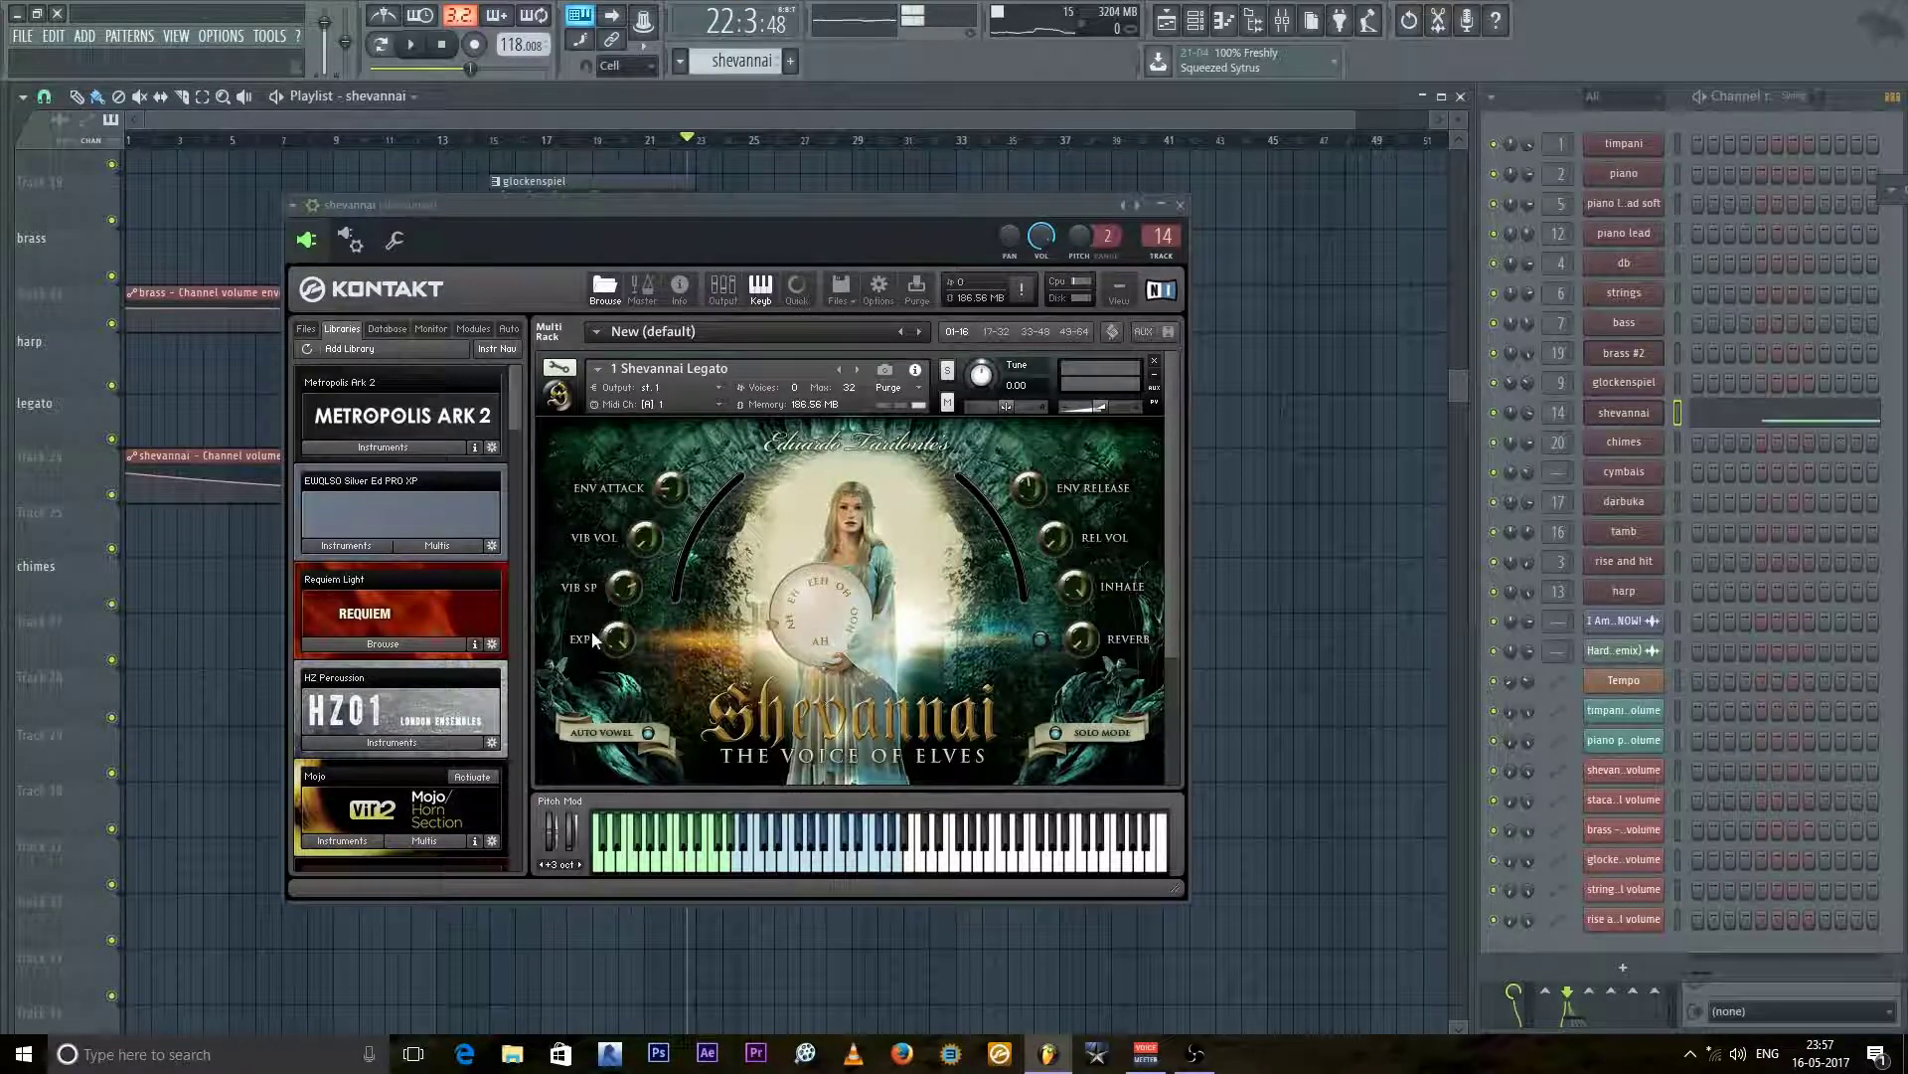
drag(827, 215, 921, 201)
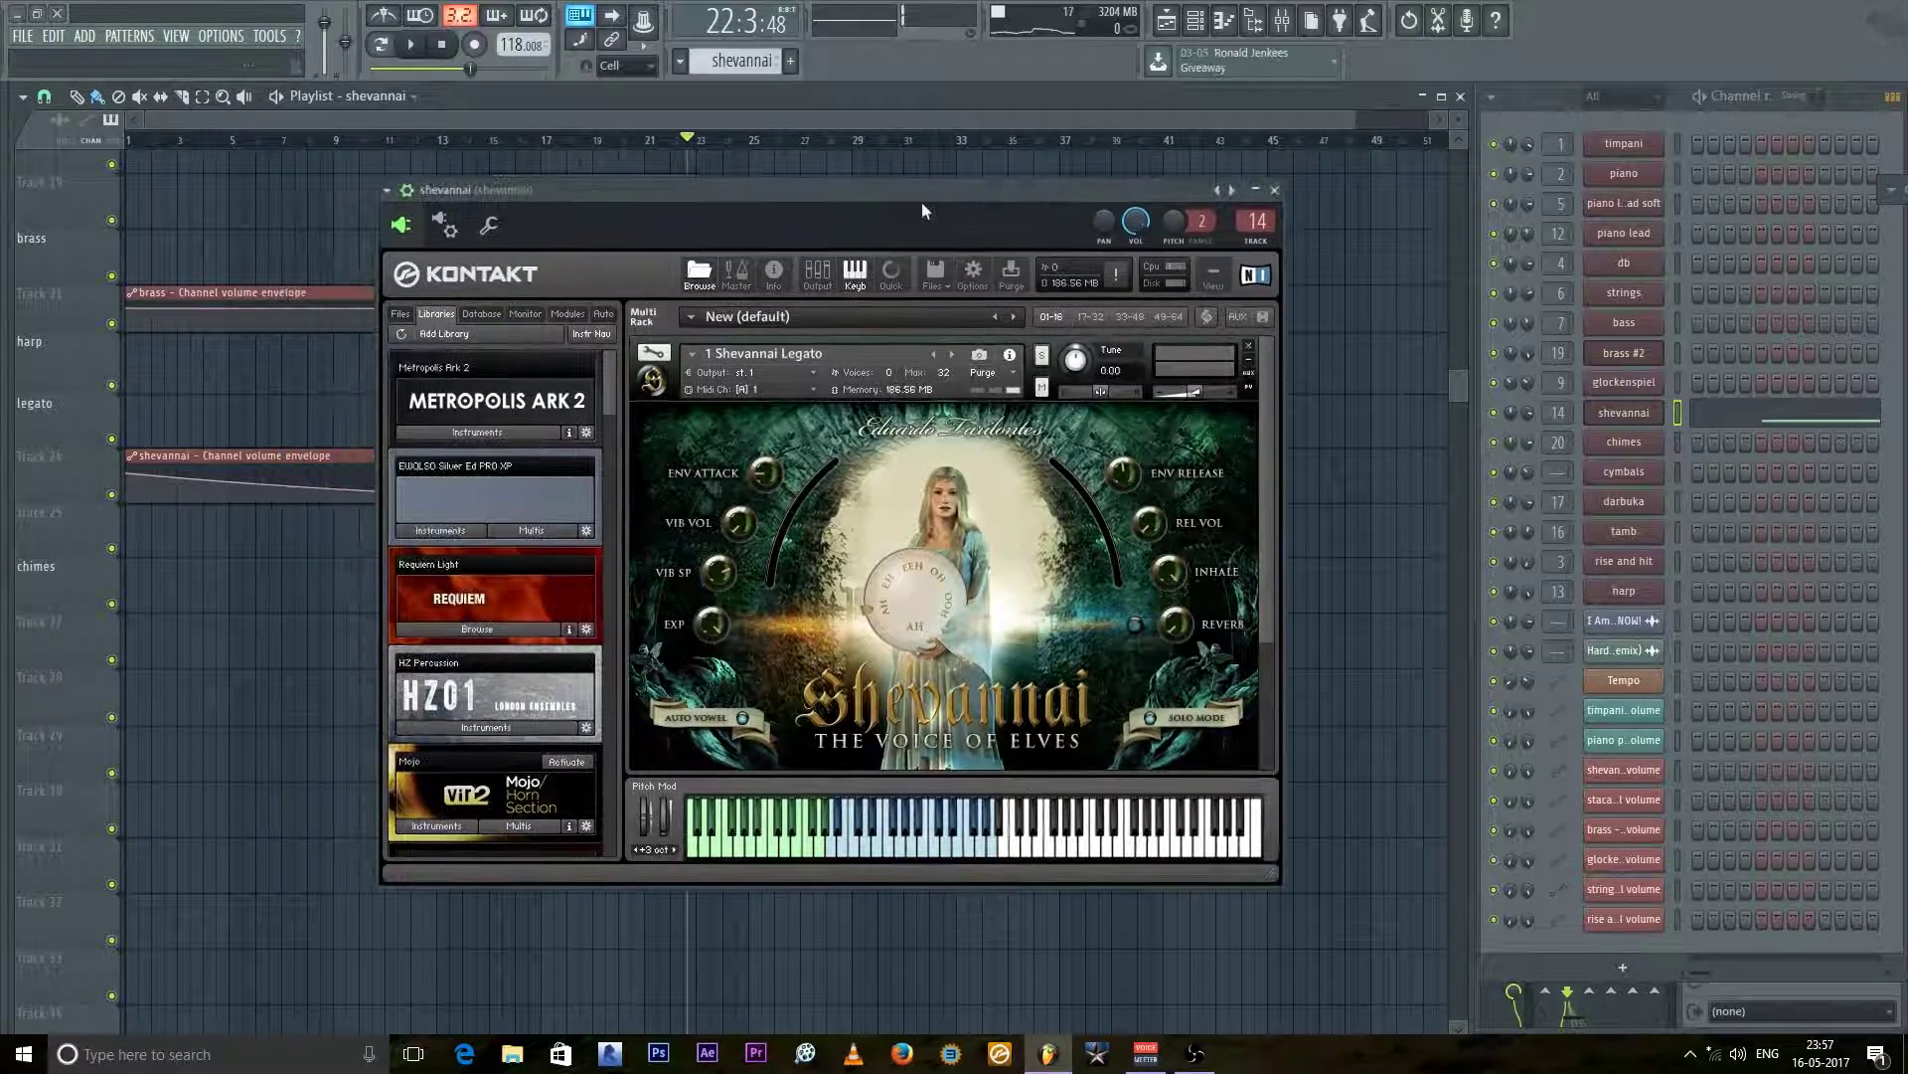
Step: Audition the Shevannai Legato voice by playing single notes such as G#5, A#5, C#6 and E6
key(h)
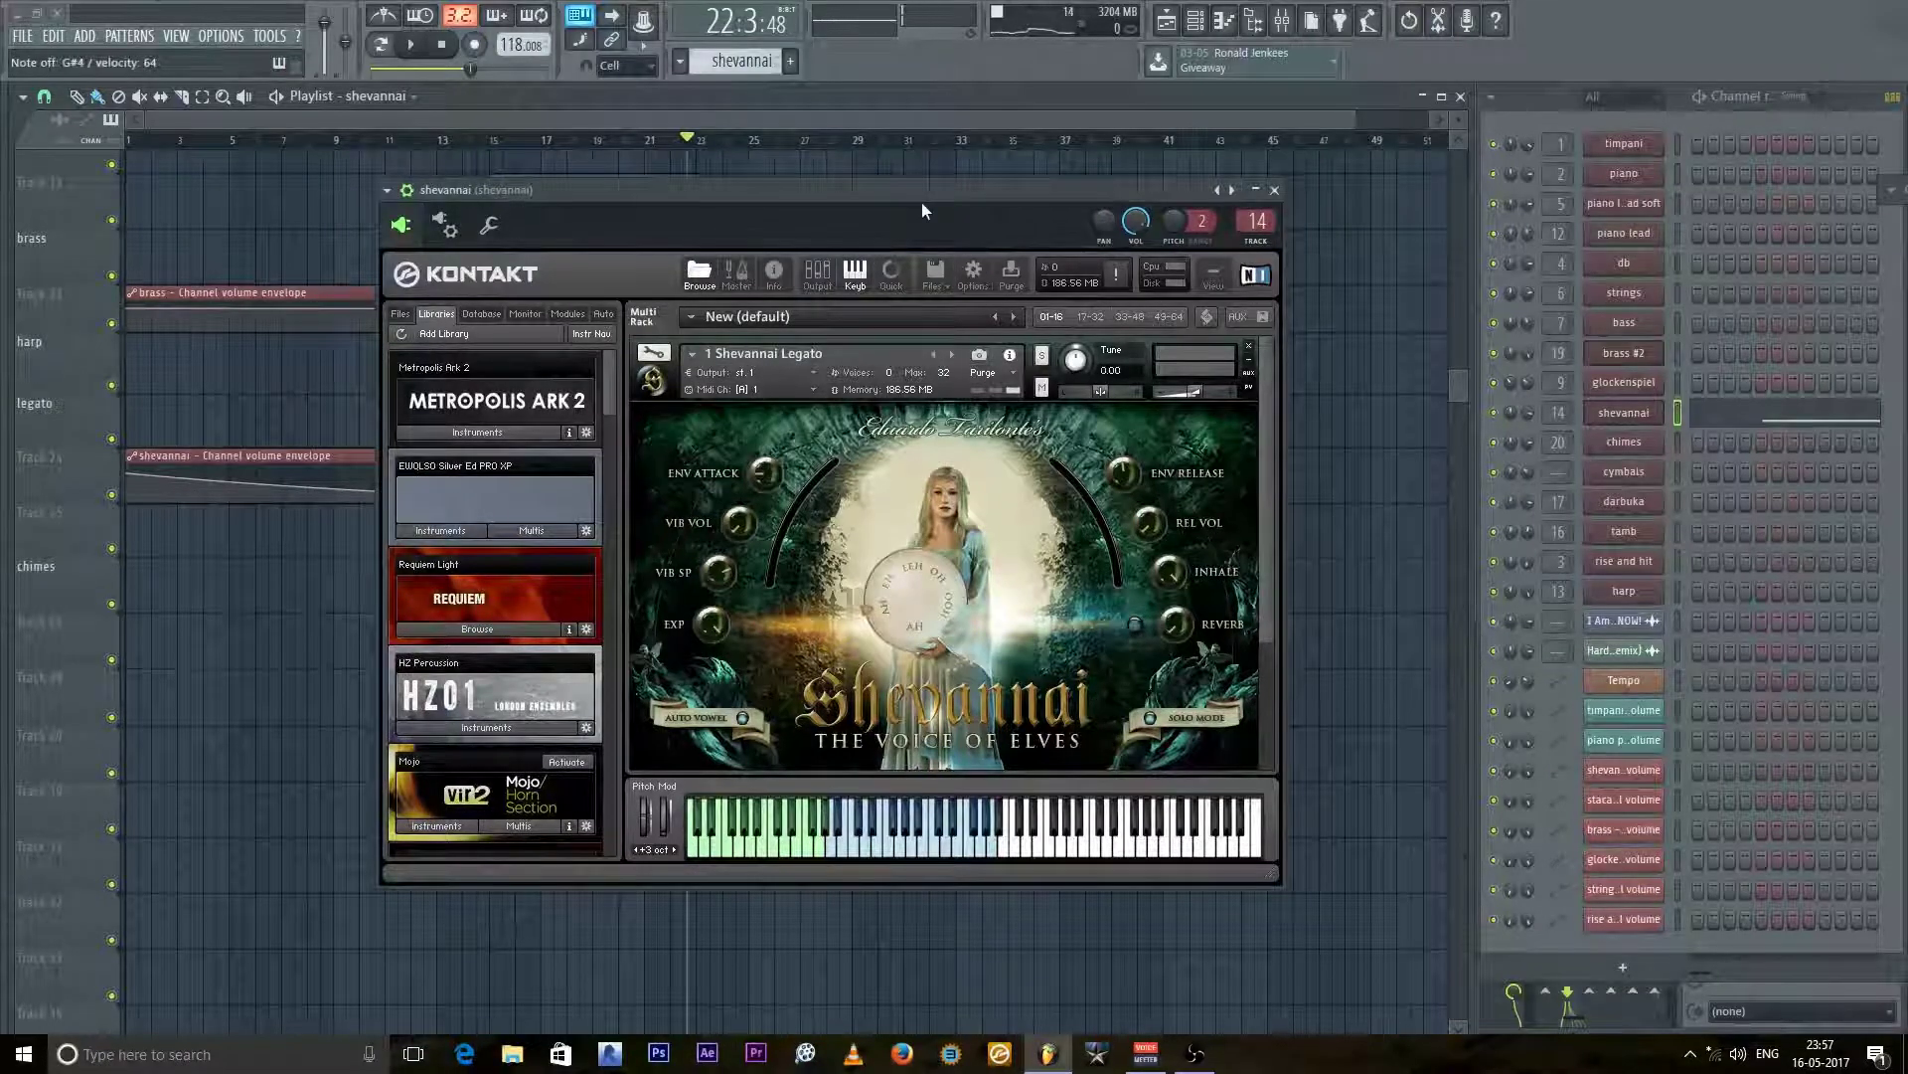
key(6)
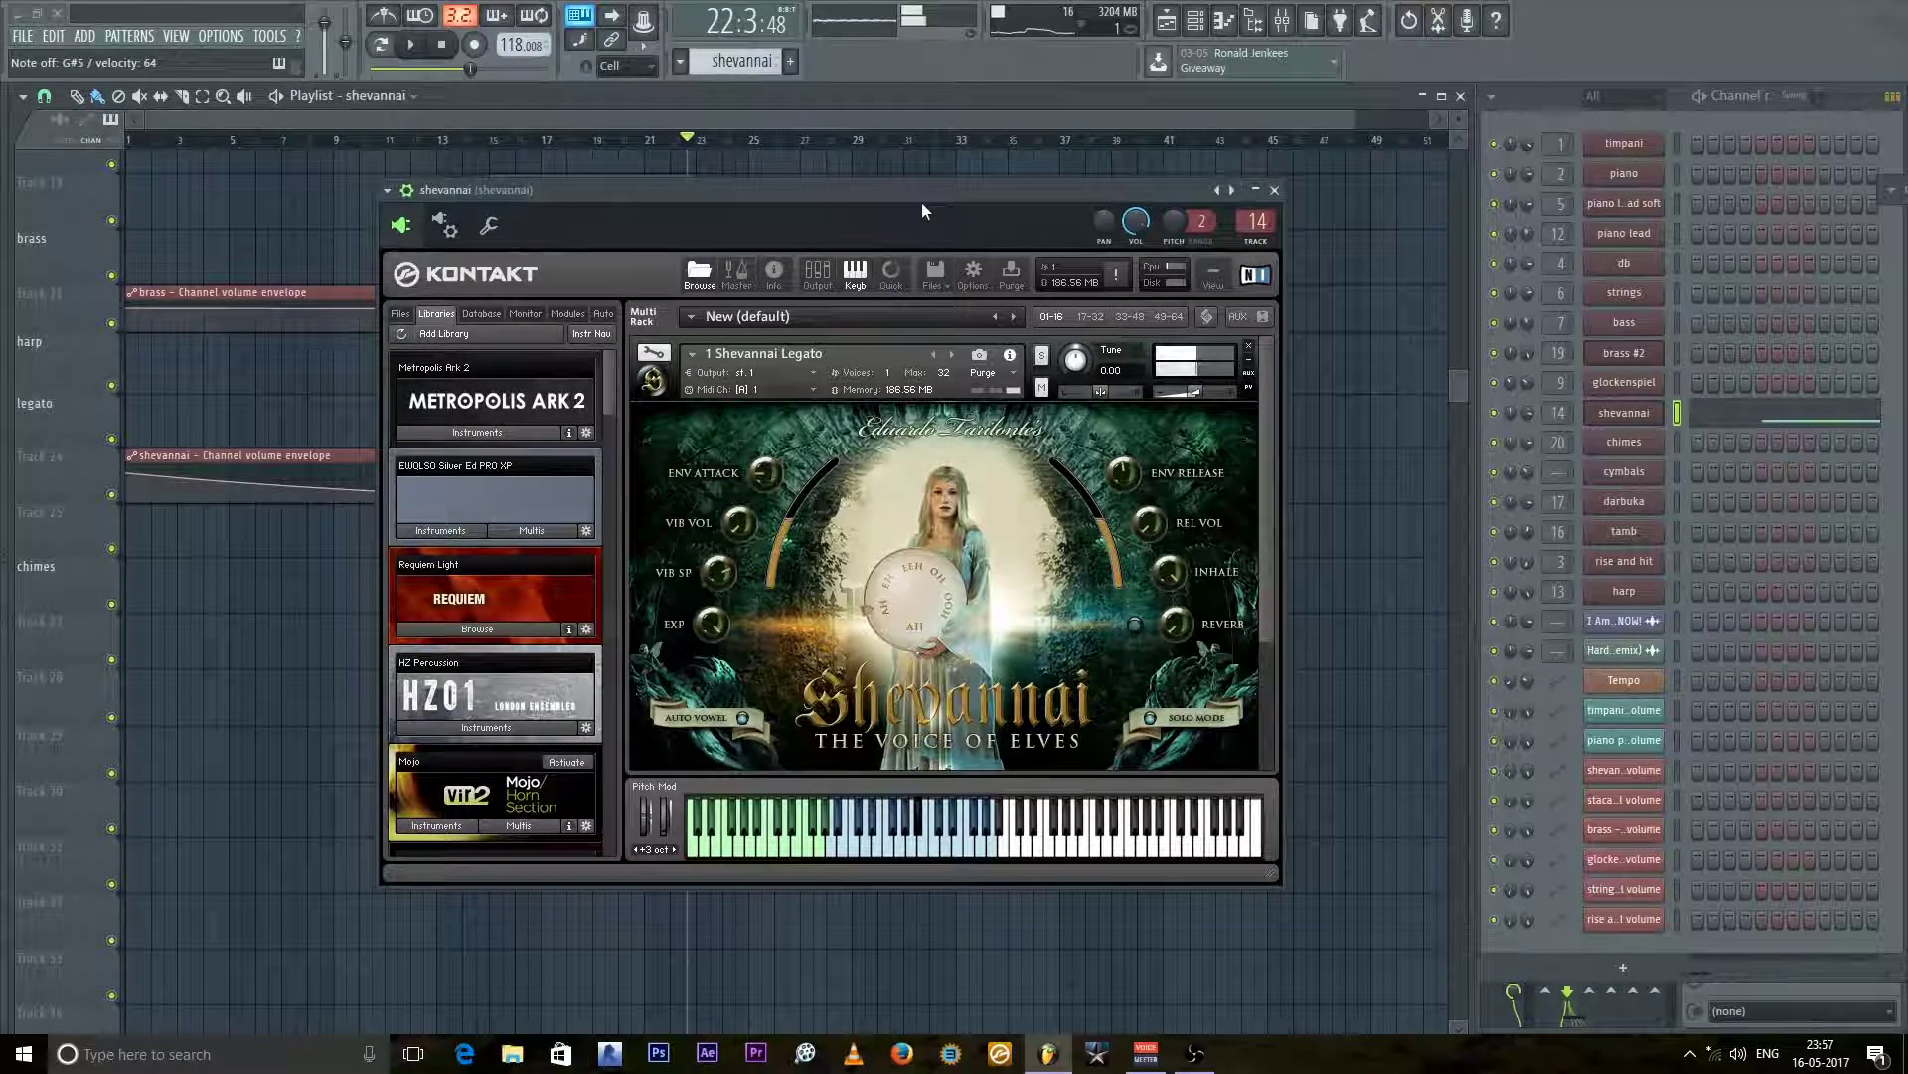
key(u)
key(7)
key(9)
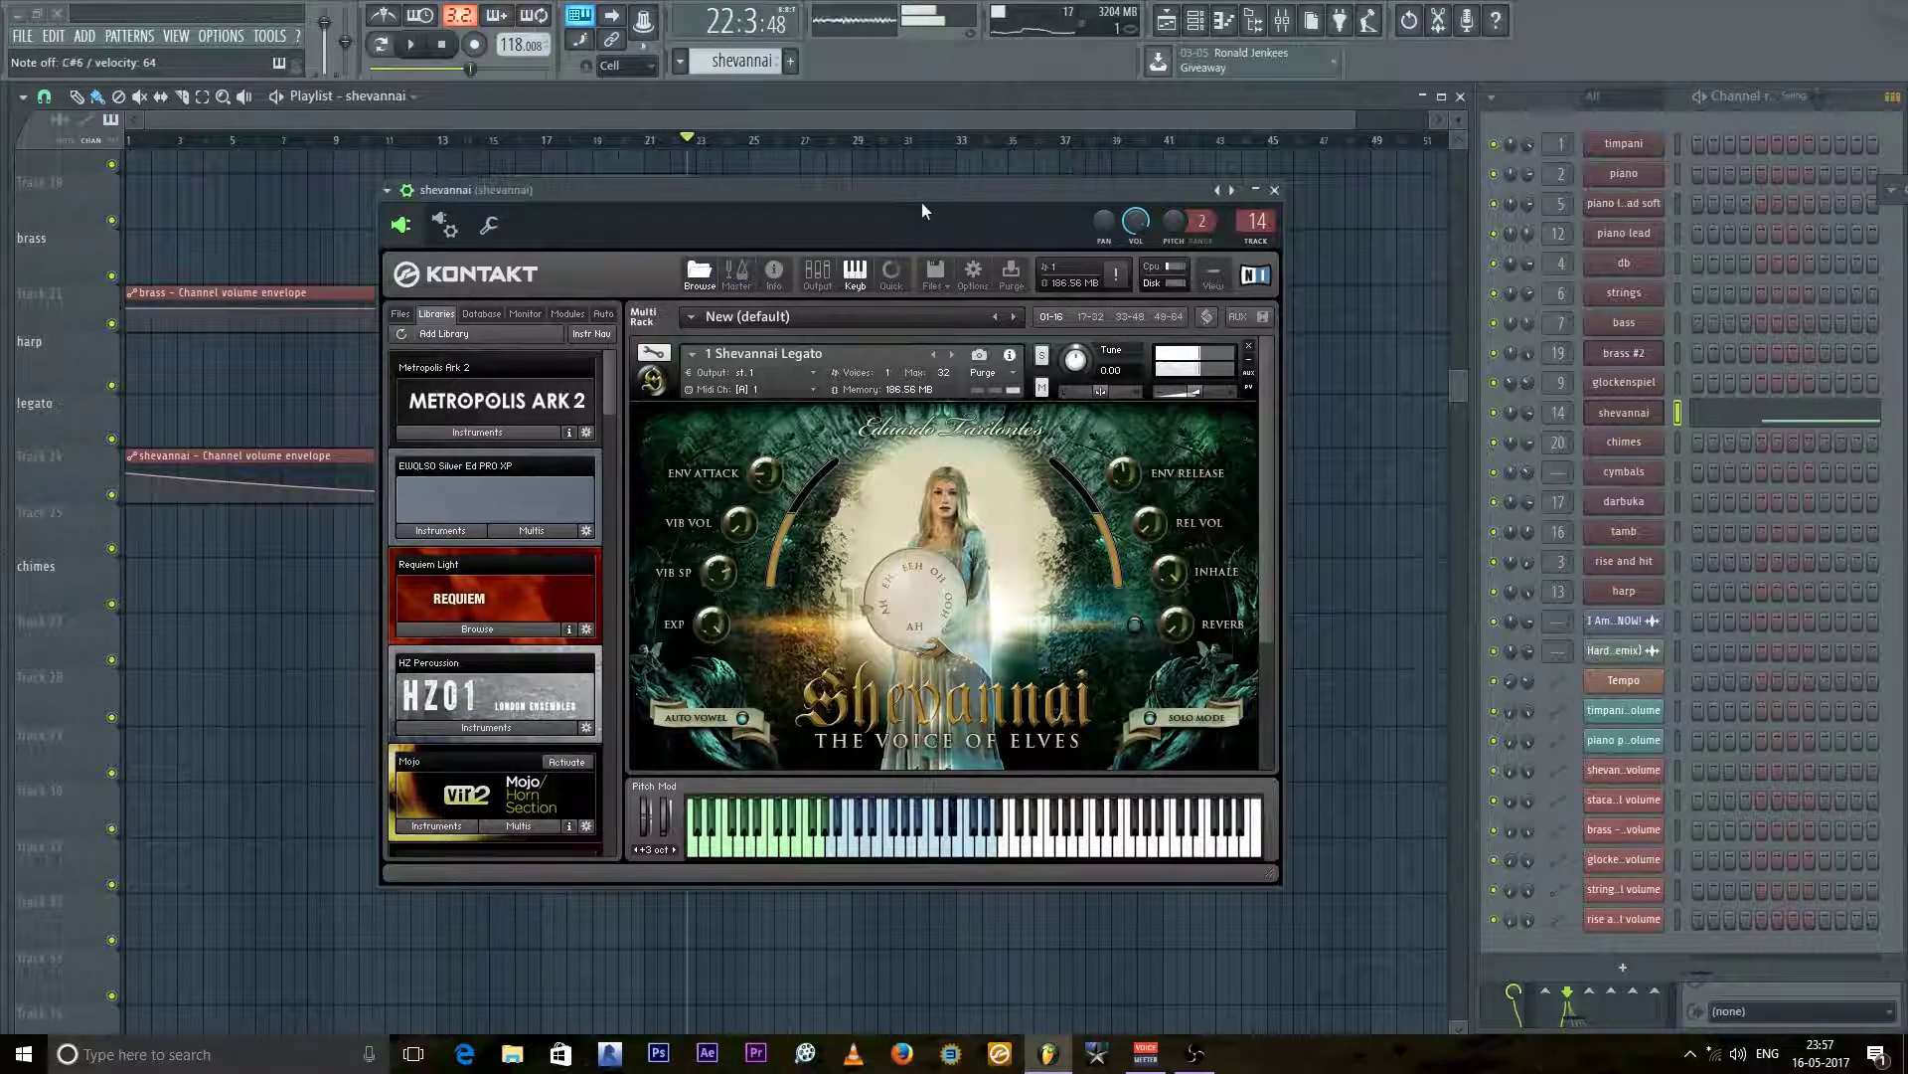
key(7)
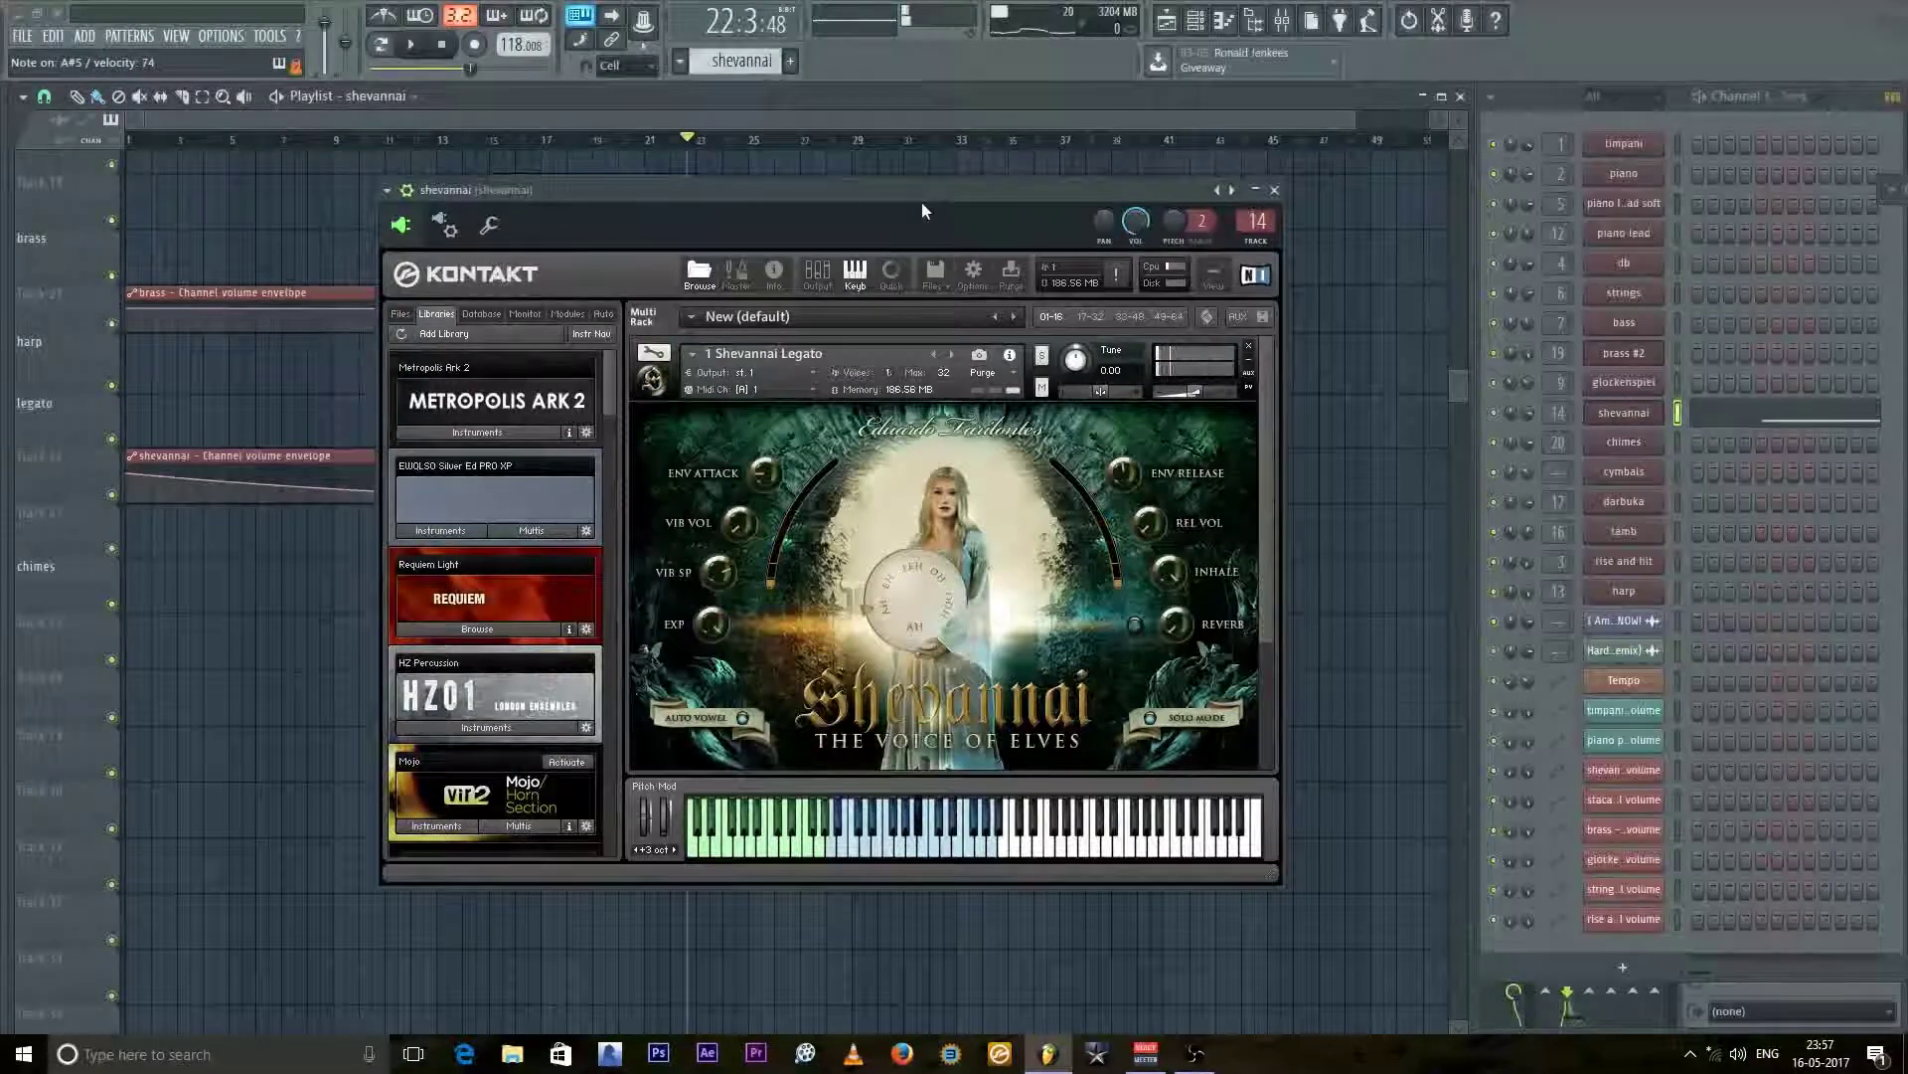
key(p)
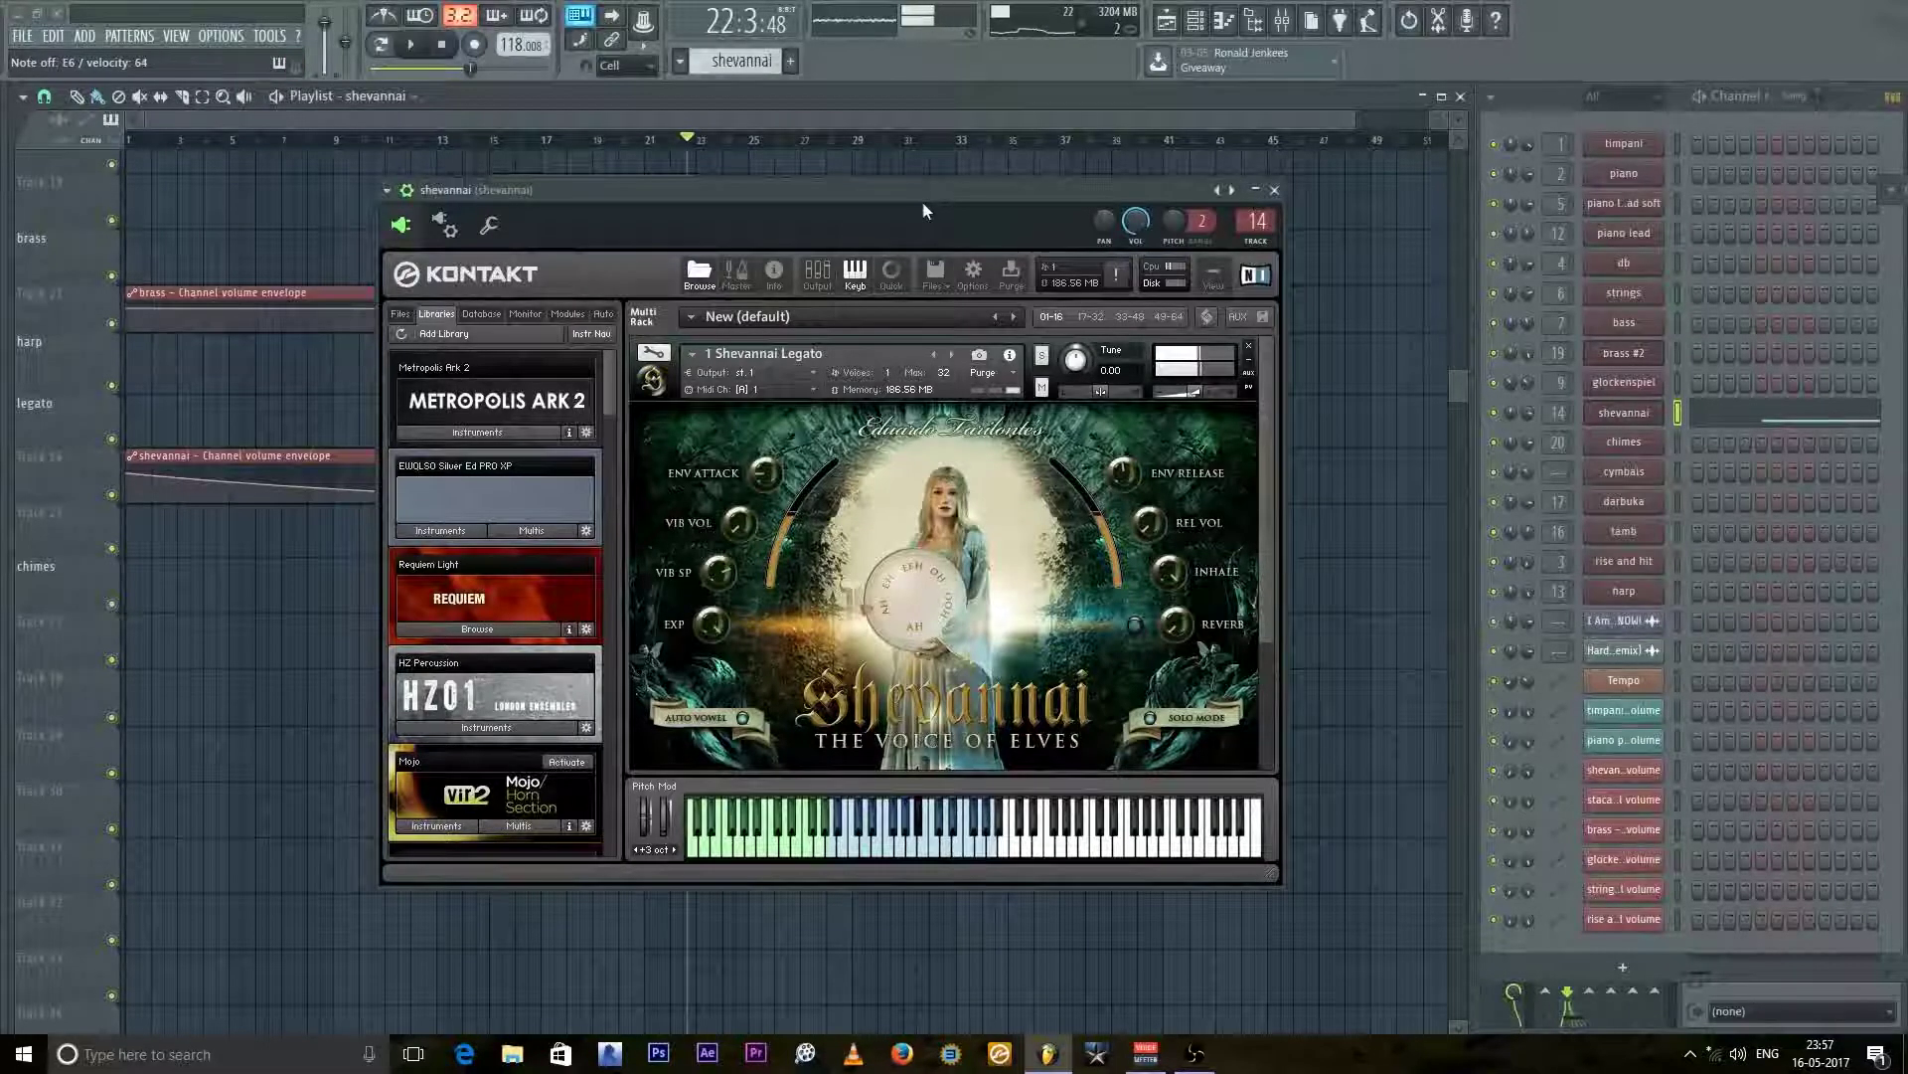
key(7)
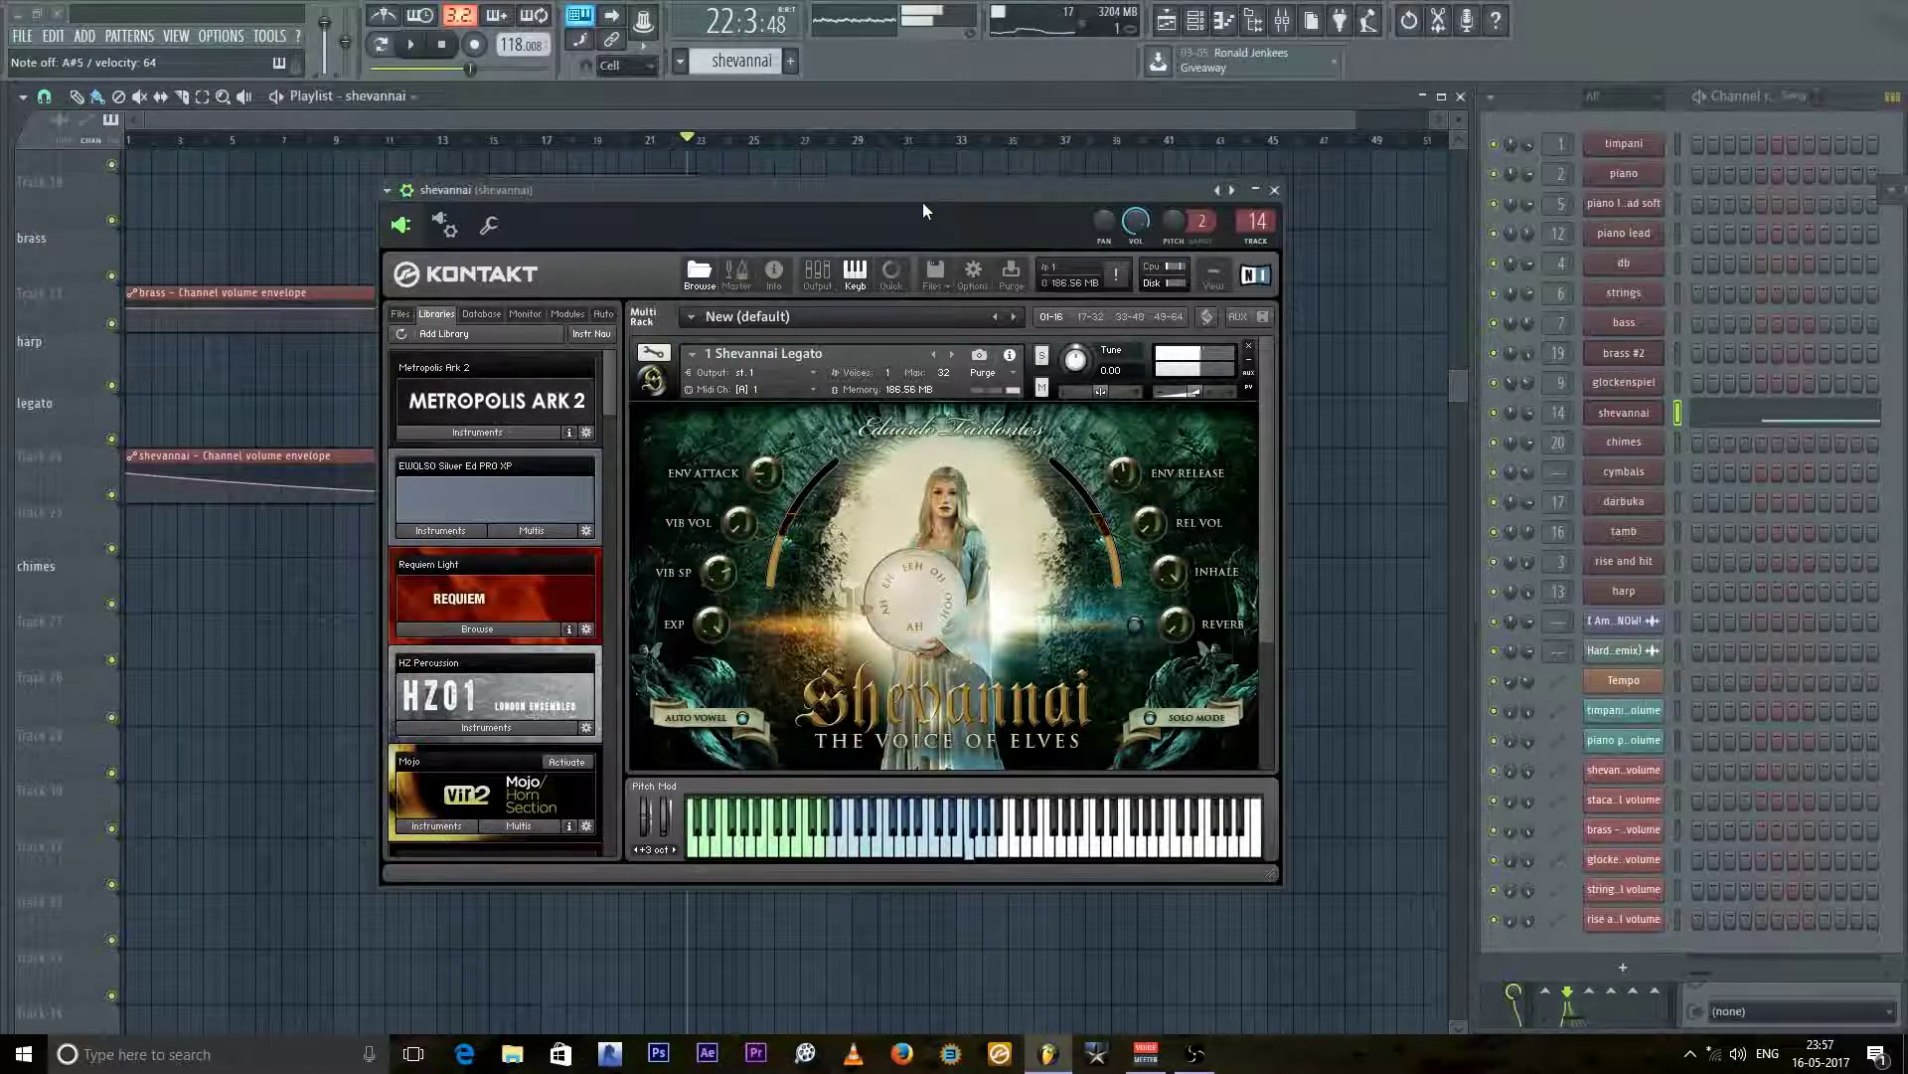
key(bracketleft)
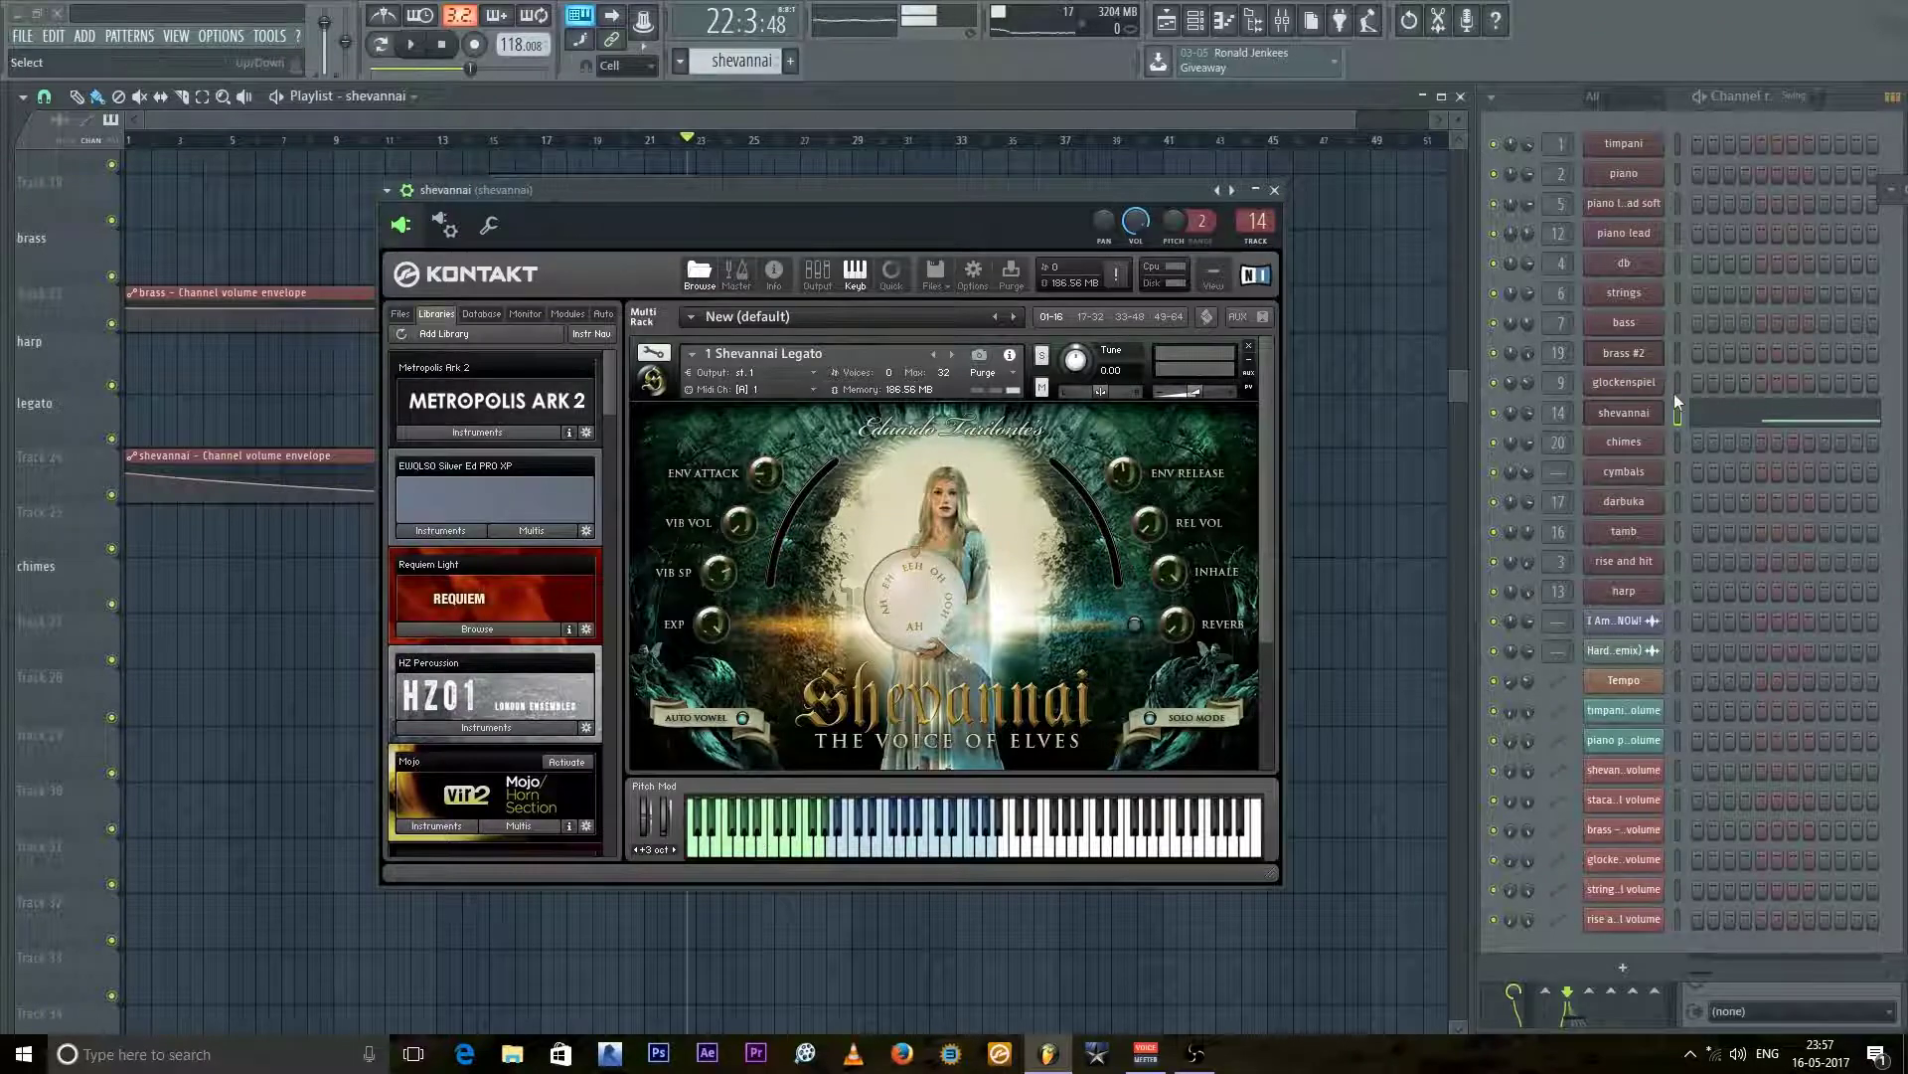
Step: Open Fruity parametric EQ 2 on the shevannai mixer track, bypass it, and bring the Kontakt instrument back for auditioning
drag(1103, 192, 777, 594)
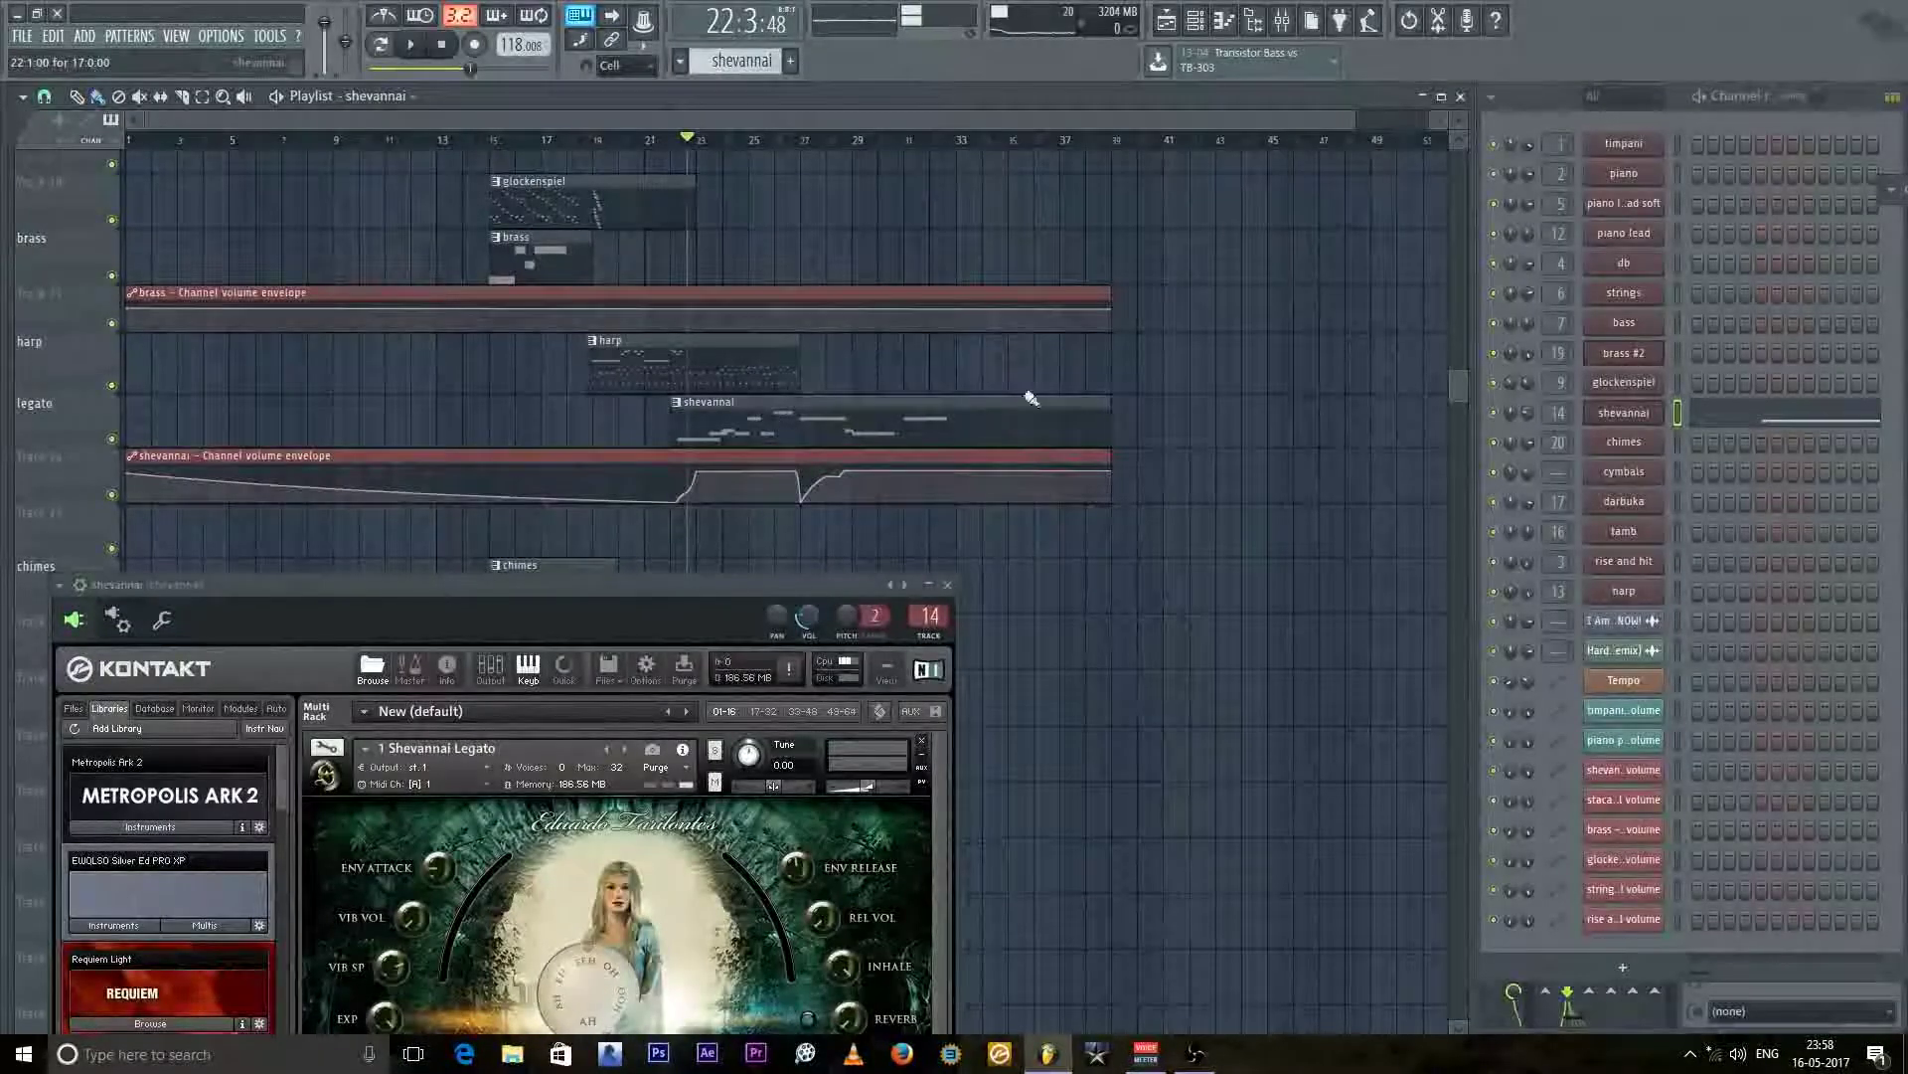
key(F9)
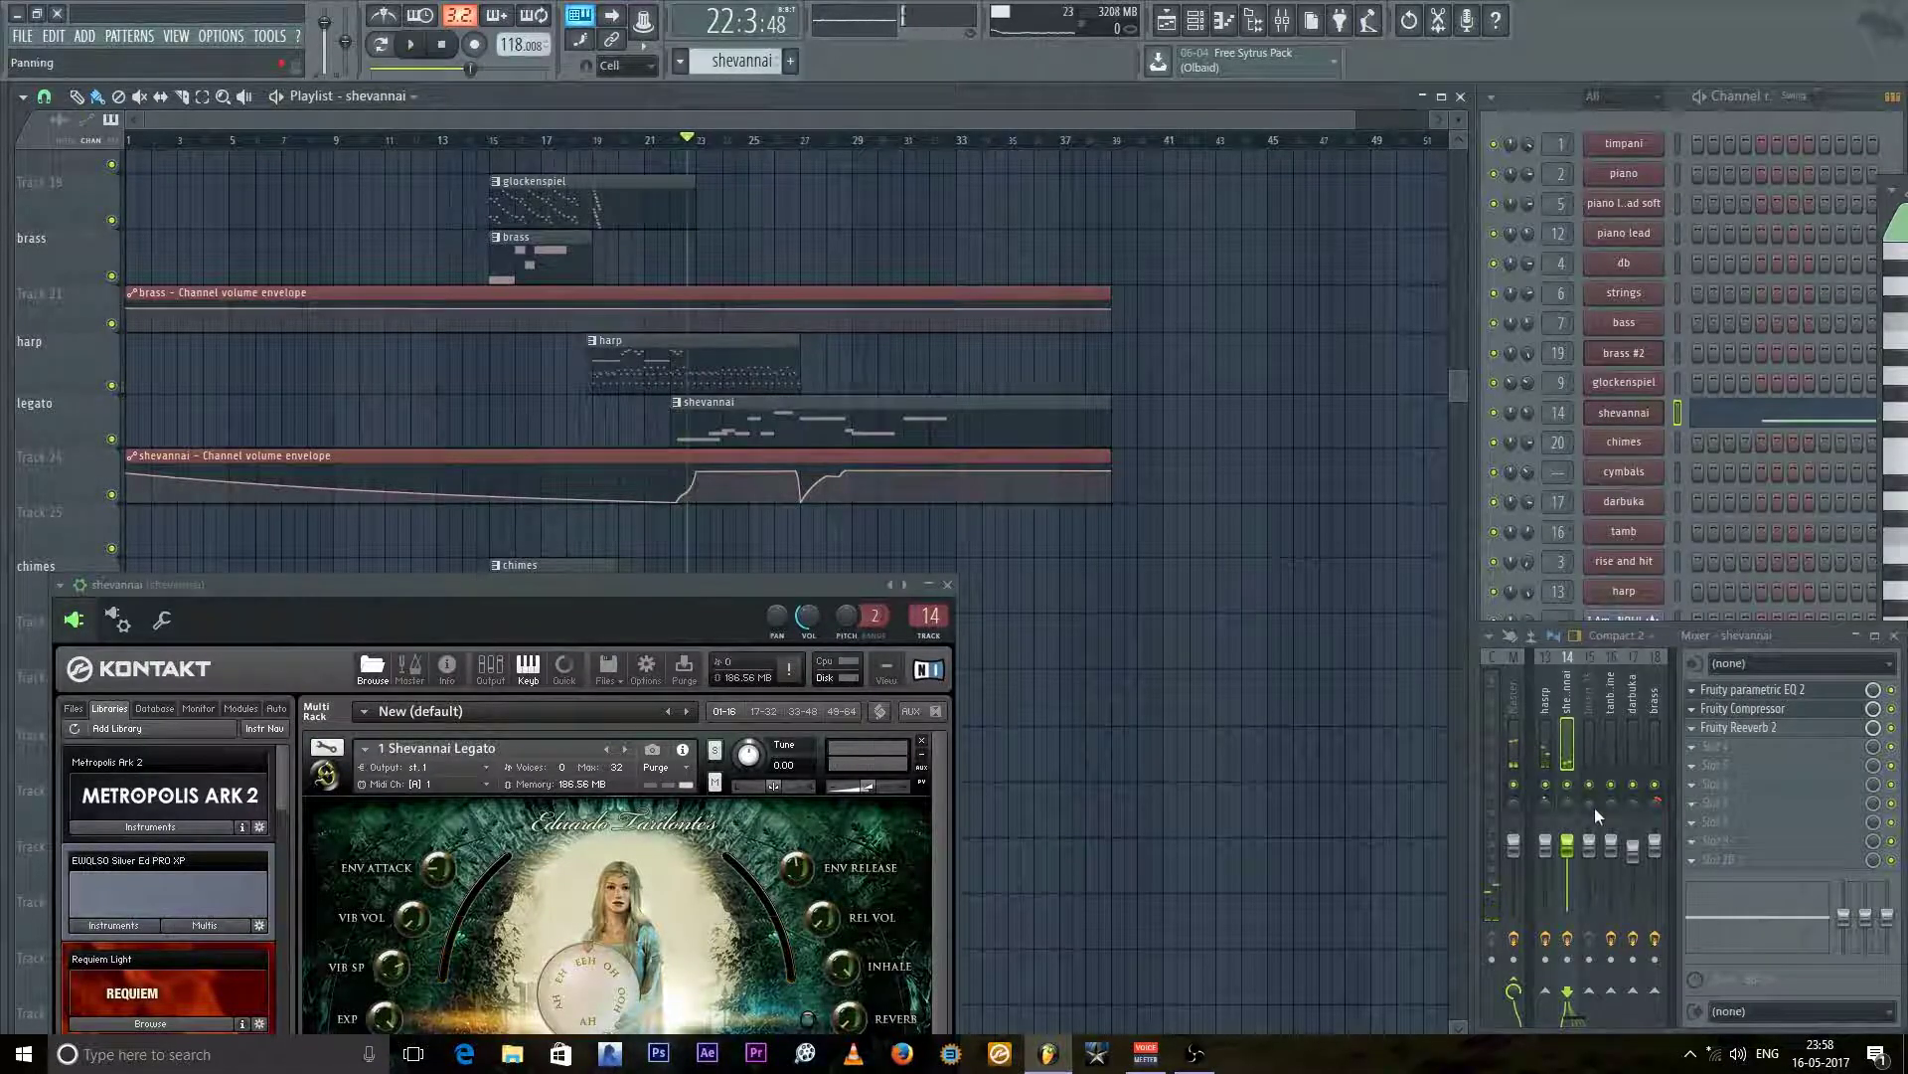
click(1736, 697)
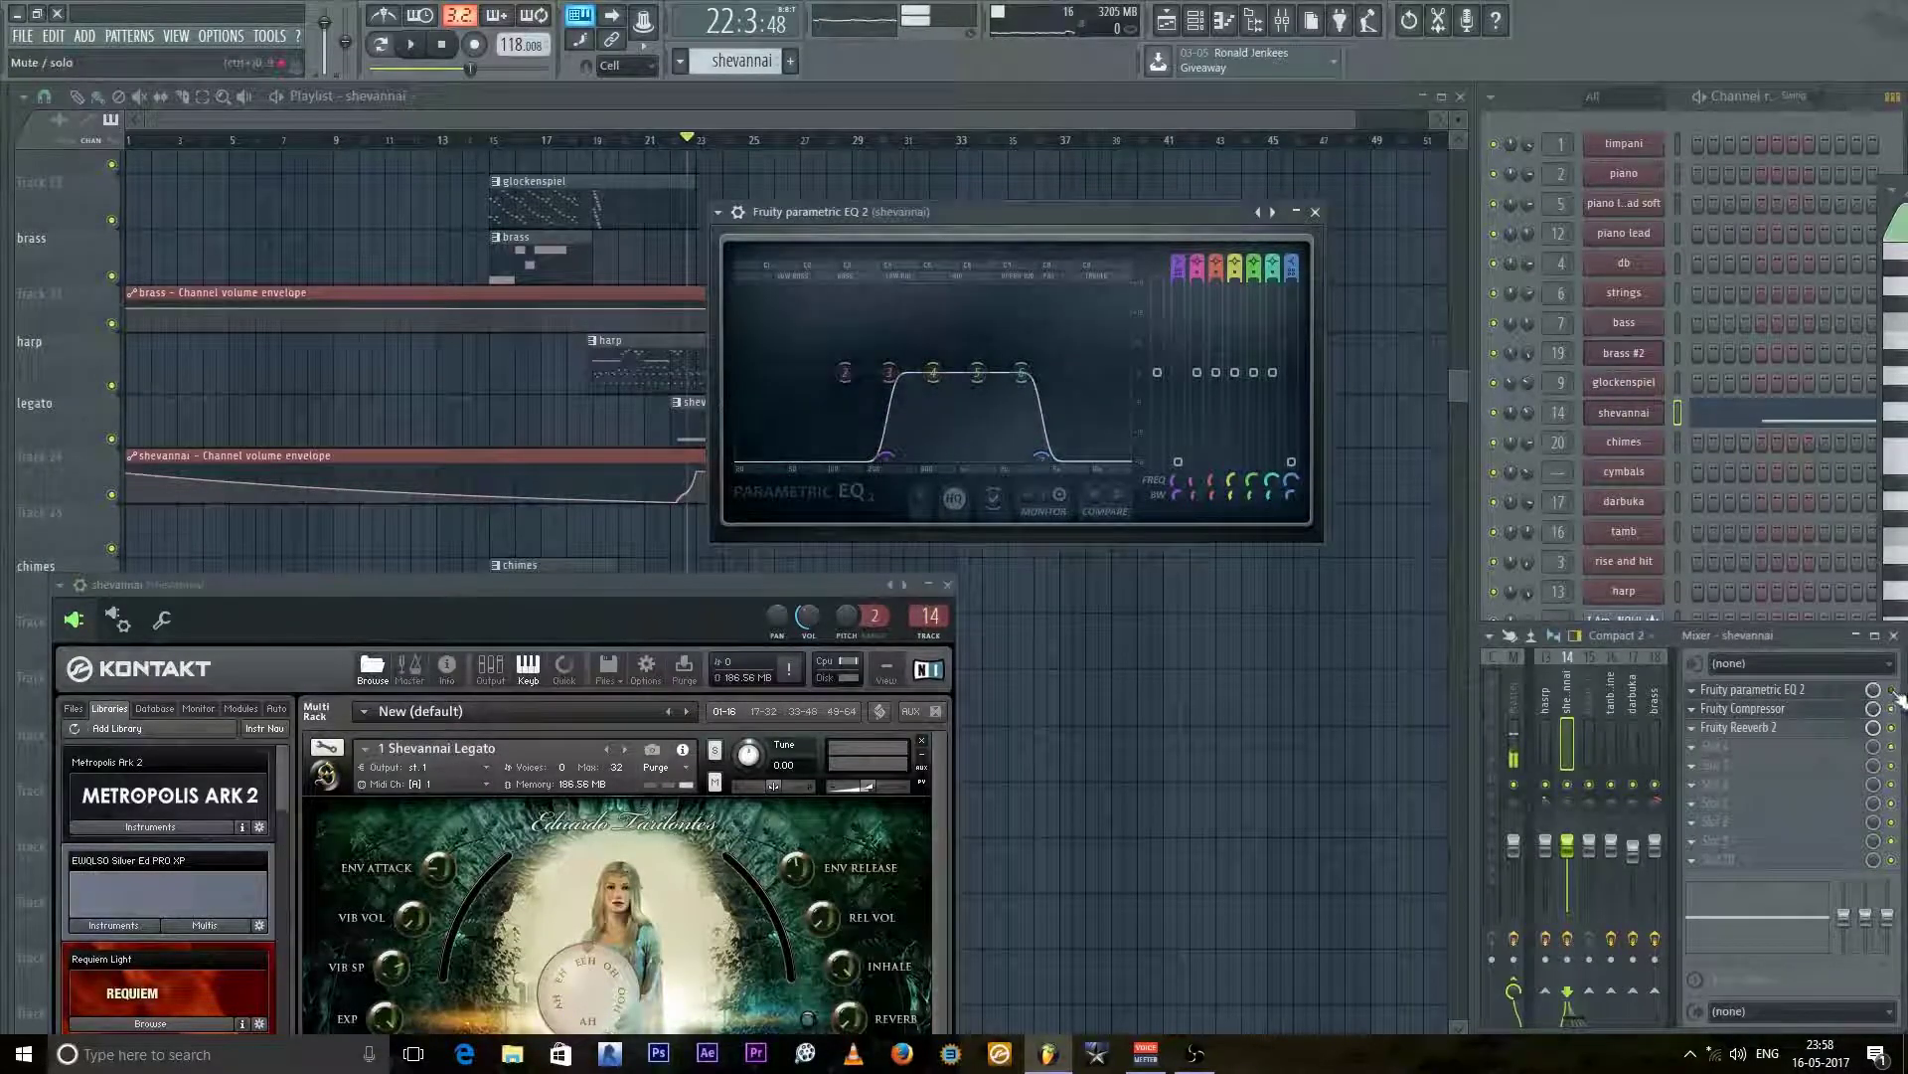
drag(656, 618, 809, 189)
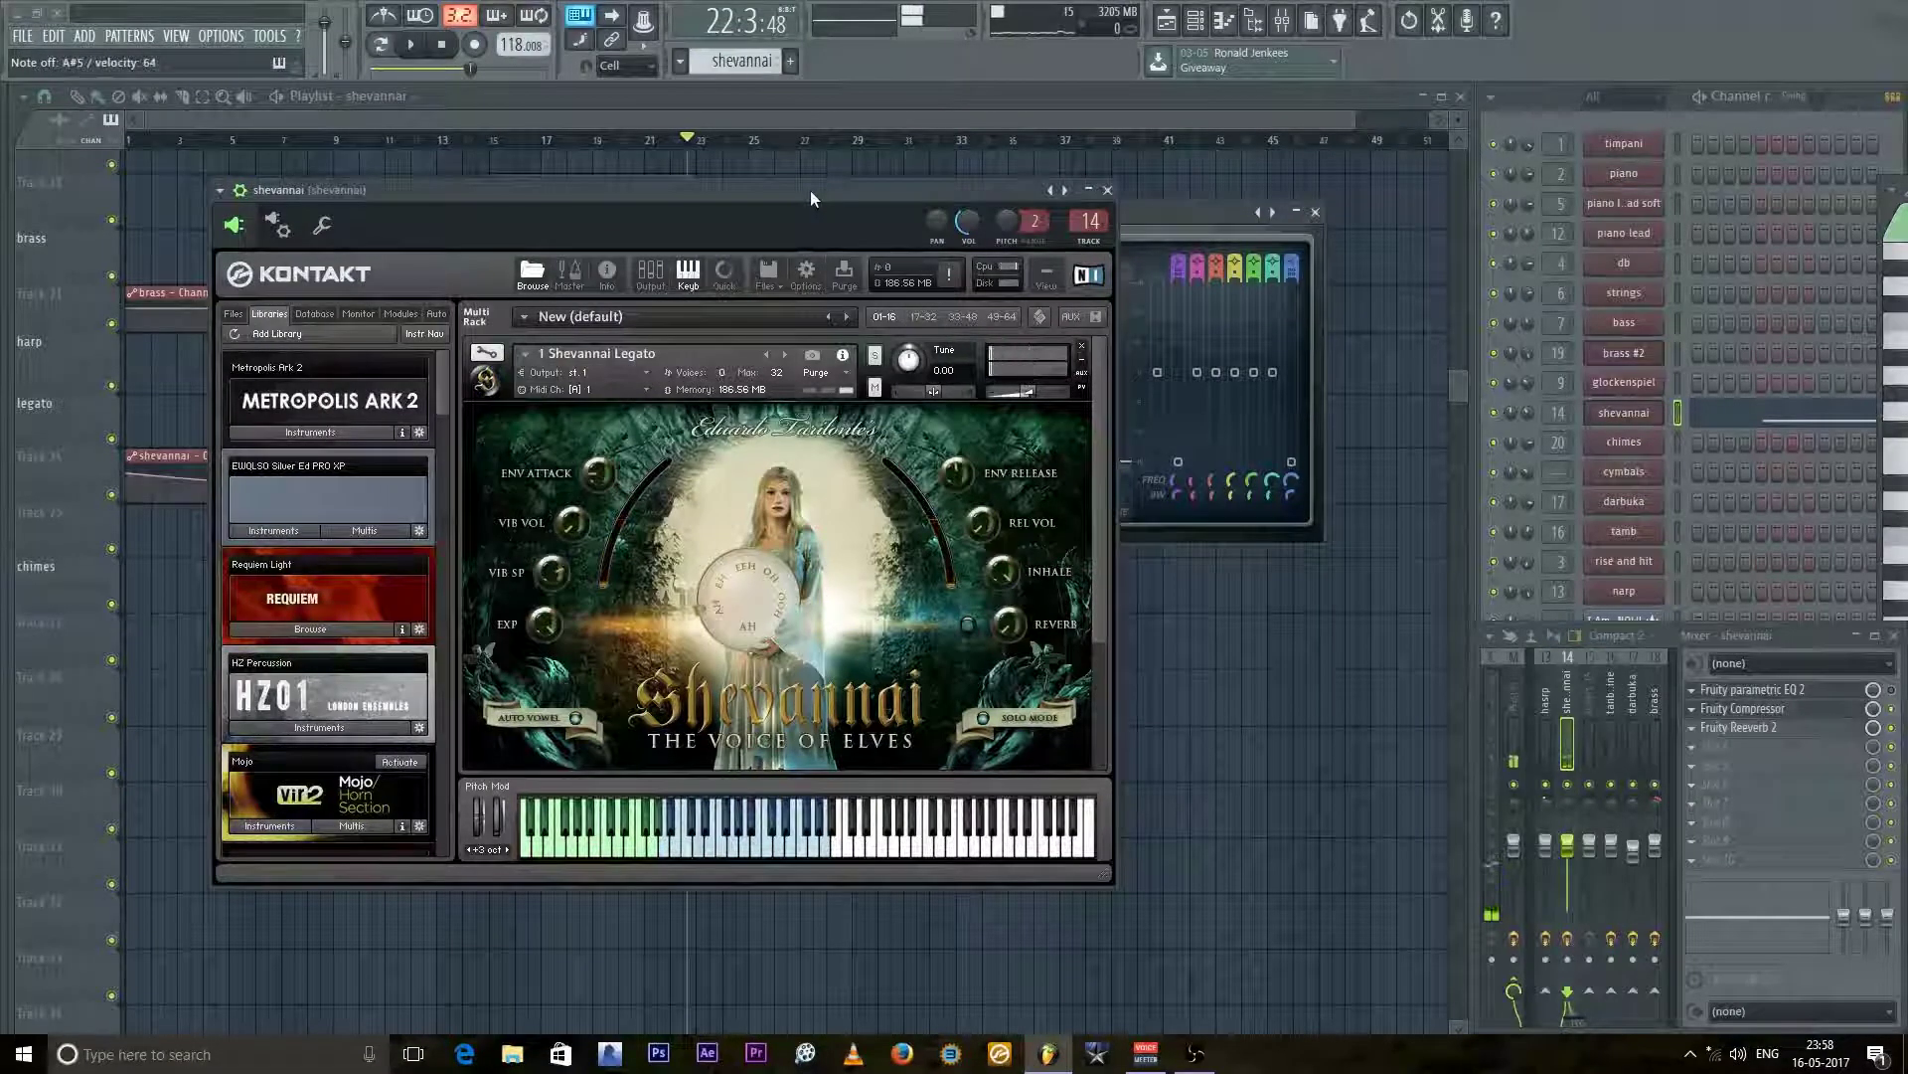
Step: Mute the shevannai channel volume envelope track and audition the voice without its automation
drag(740, 215, 705, 773)
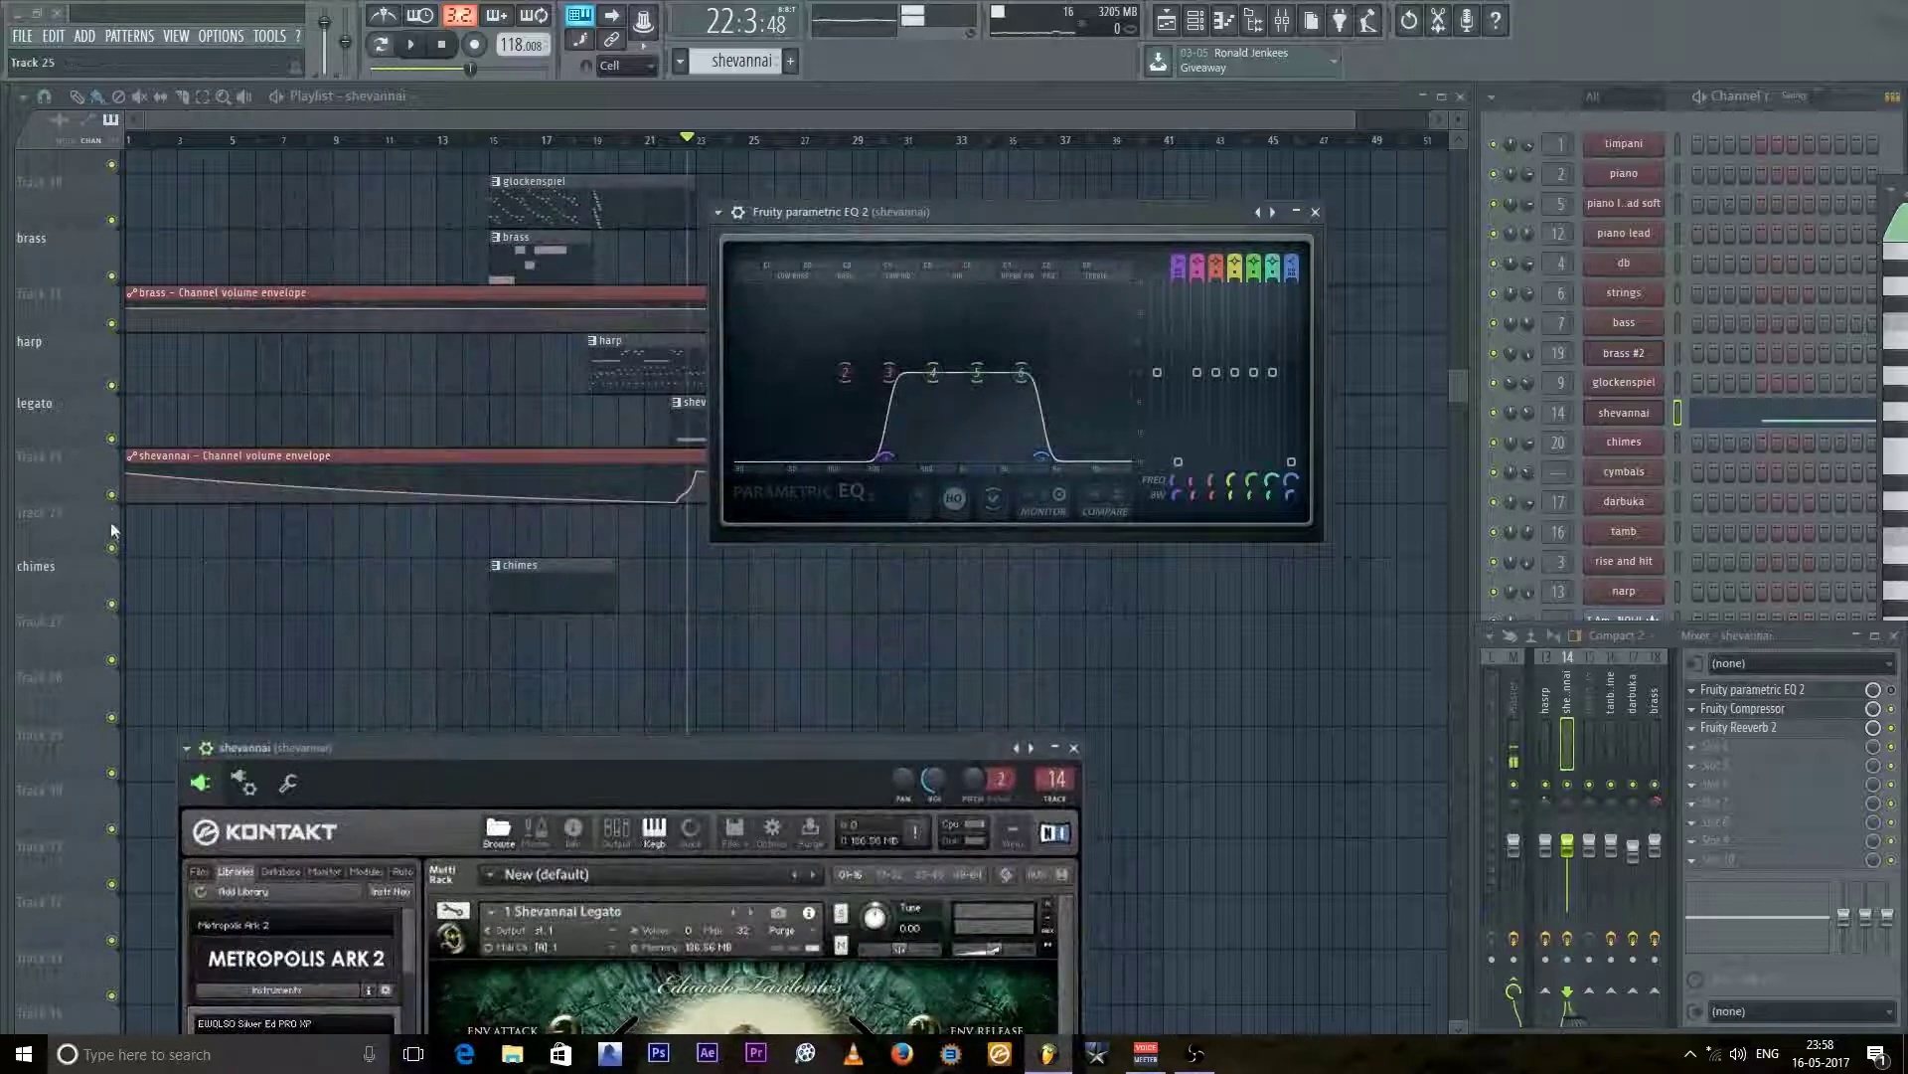
click(112, 494)
drag(721, 757, 743, 471)
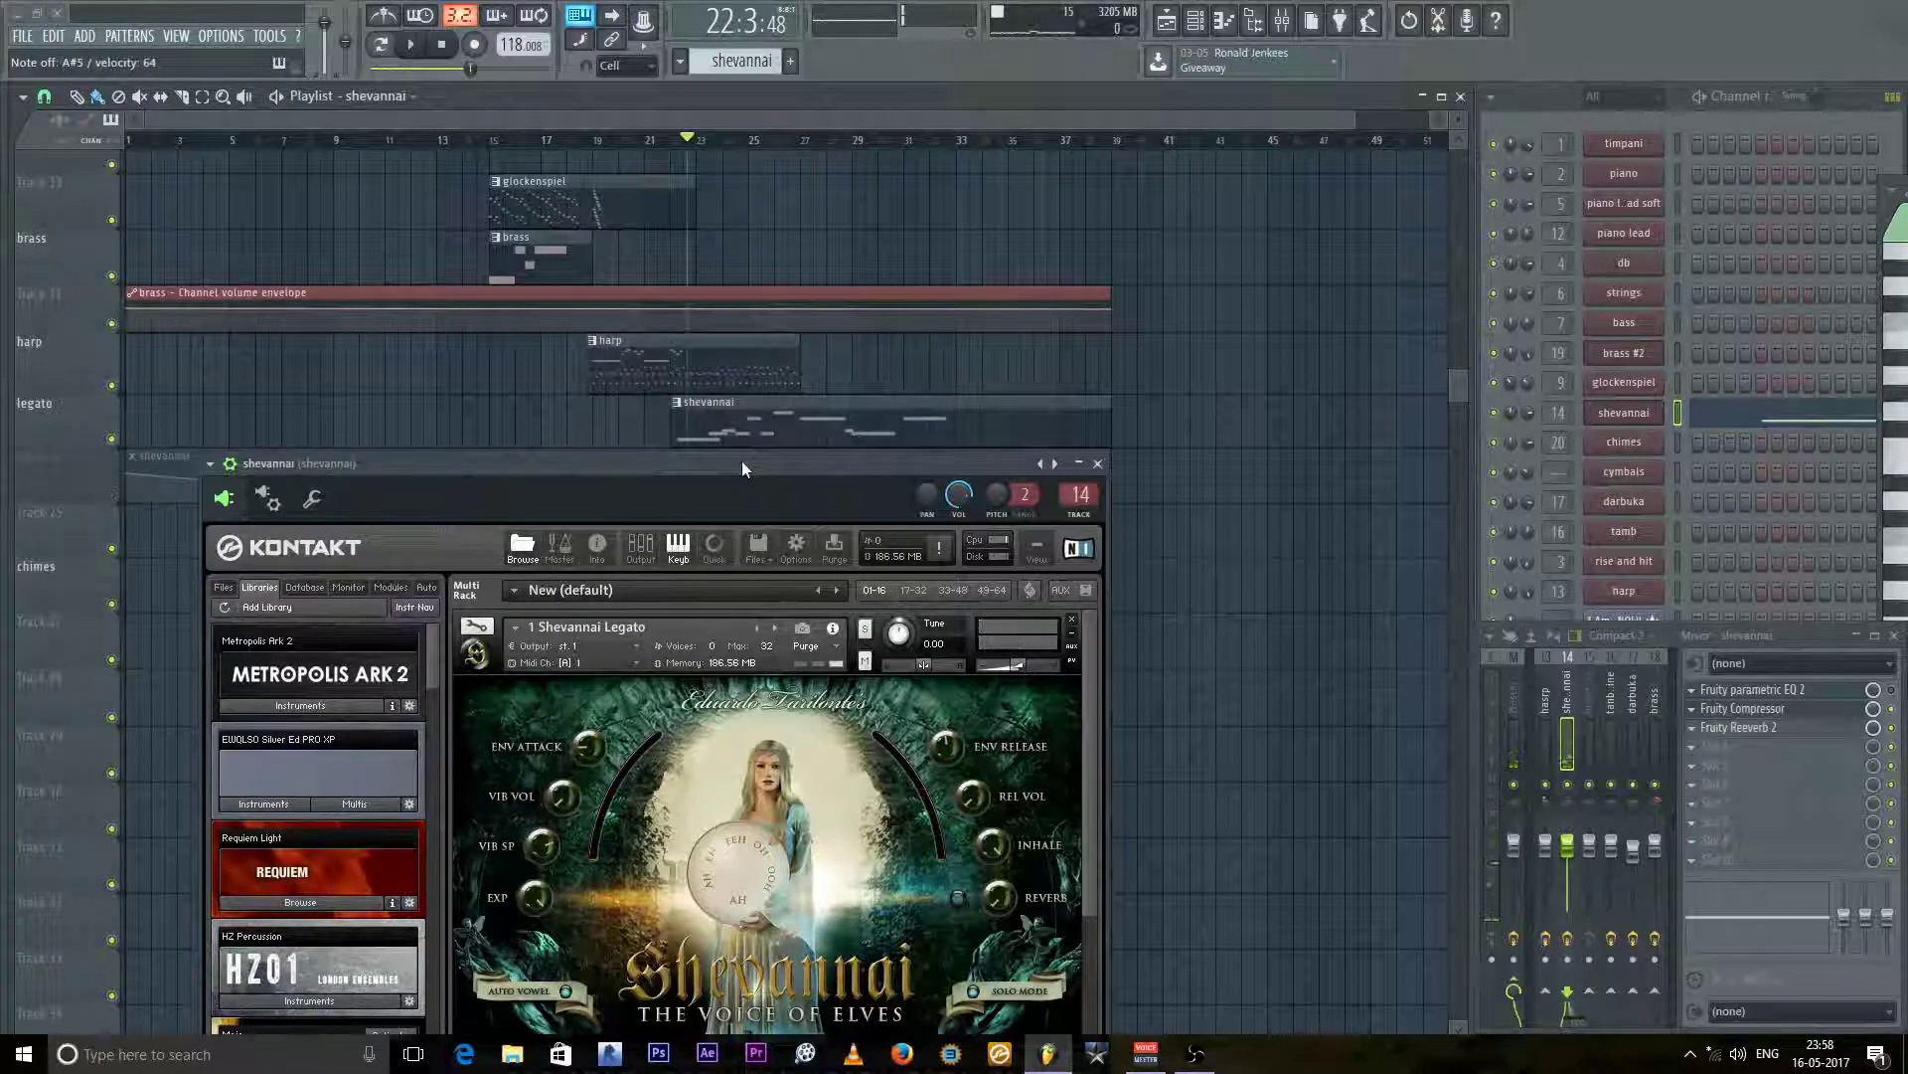
drag(741, 461, 756, 317)
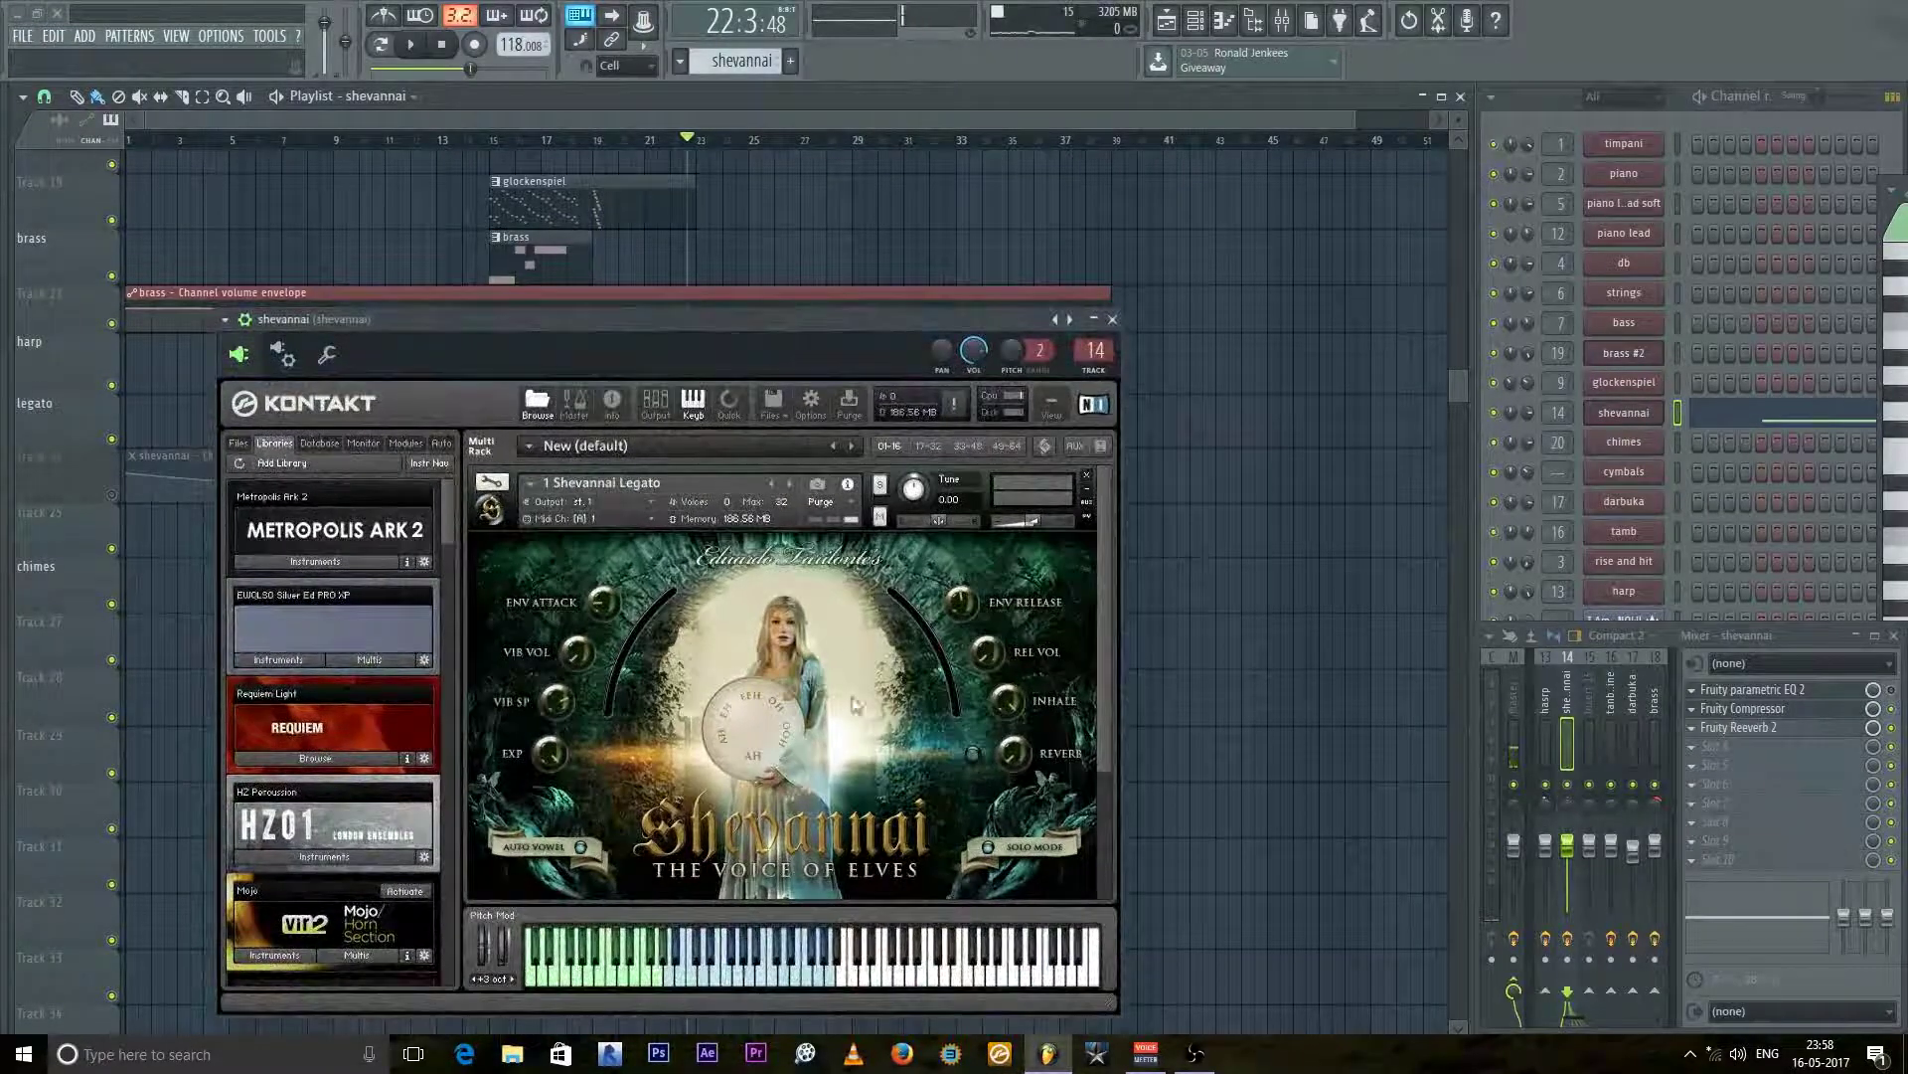
Step: Re-enable Fruity parametric EQ 2 and the volume envelope track for shevannai, and minimize its Kontakt window
click(1891, 689)
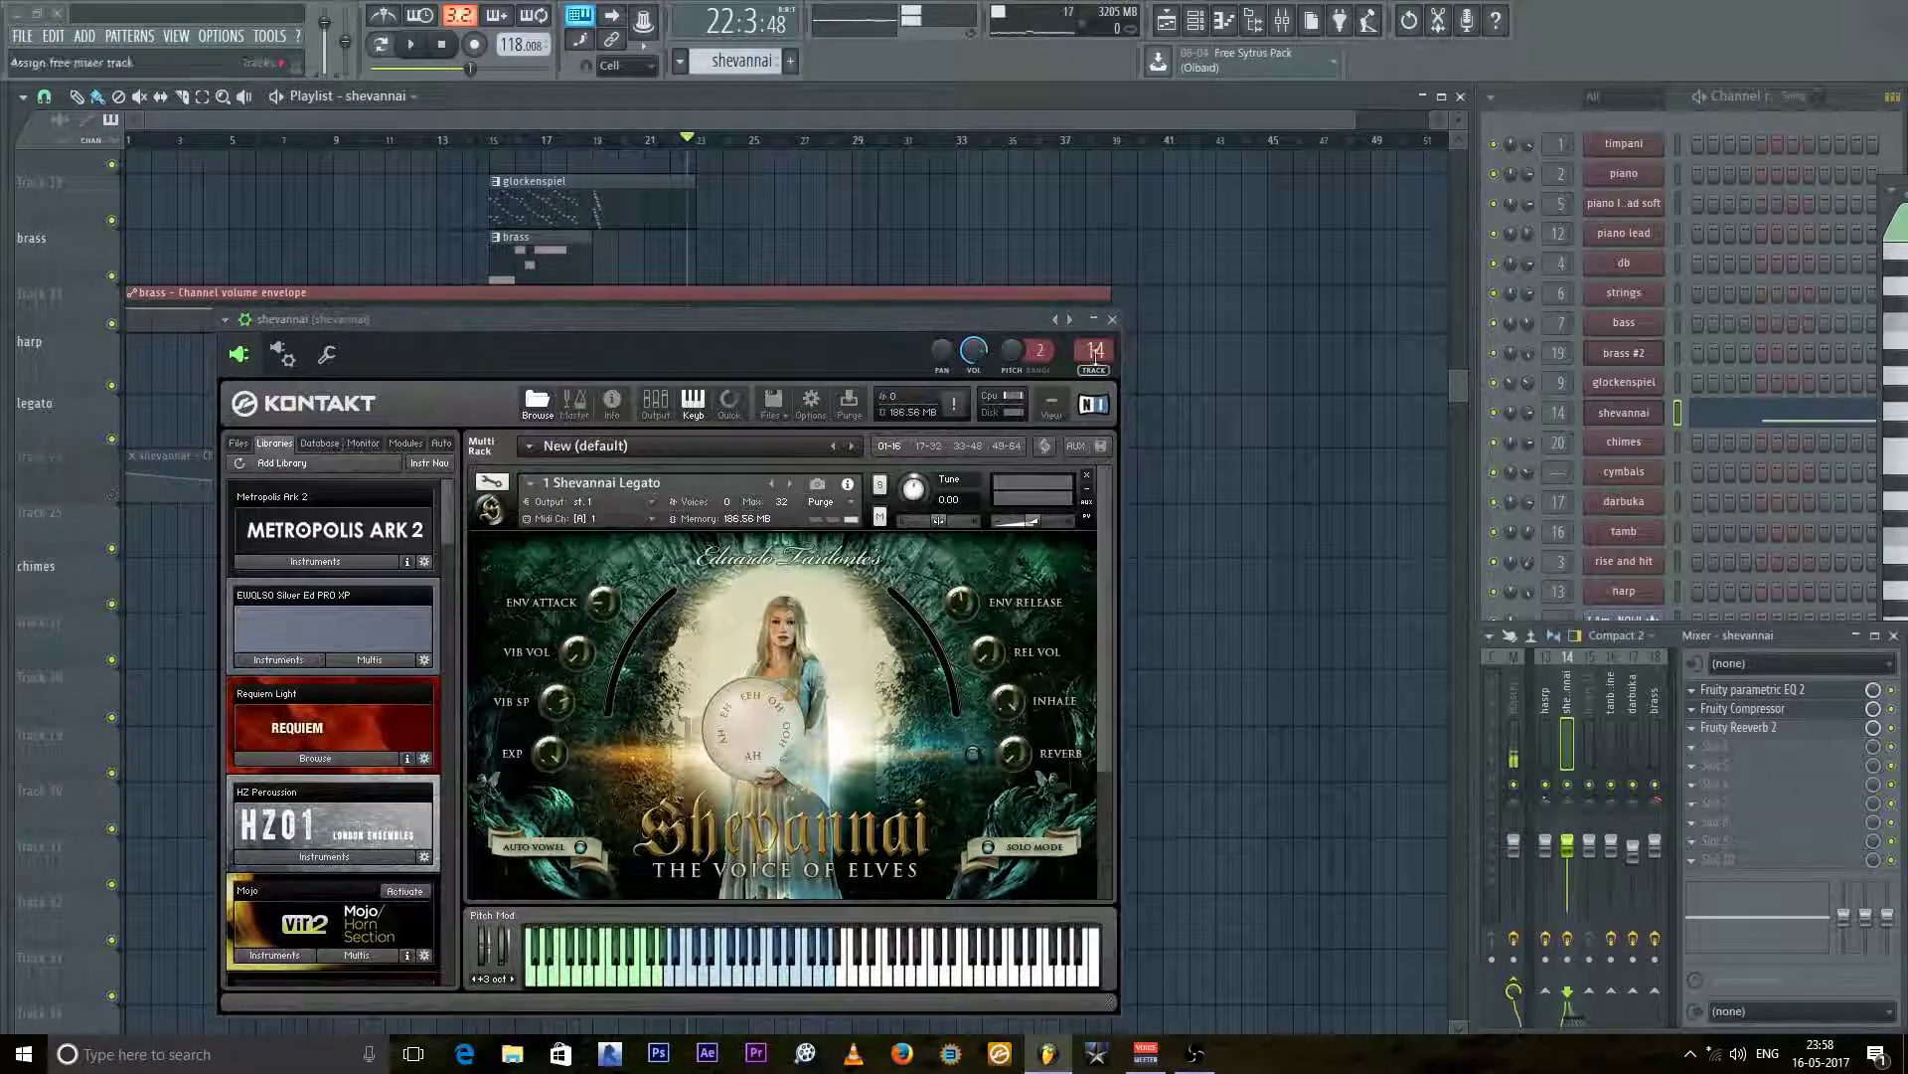
click(1093, 319)
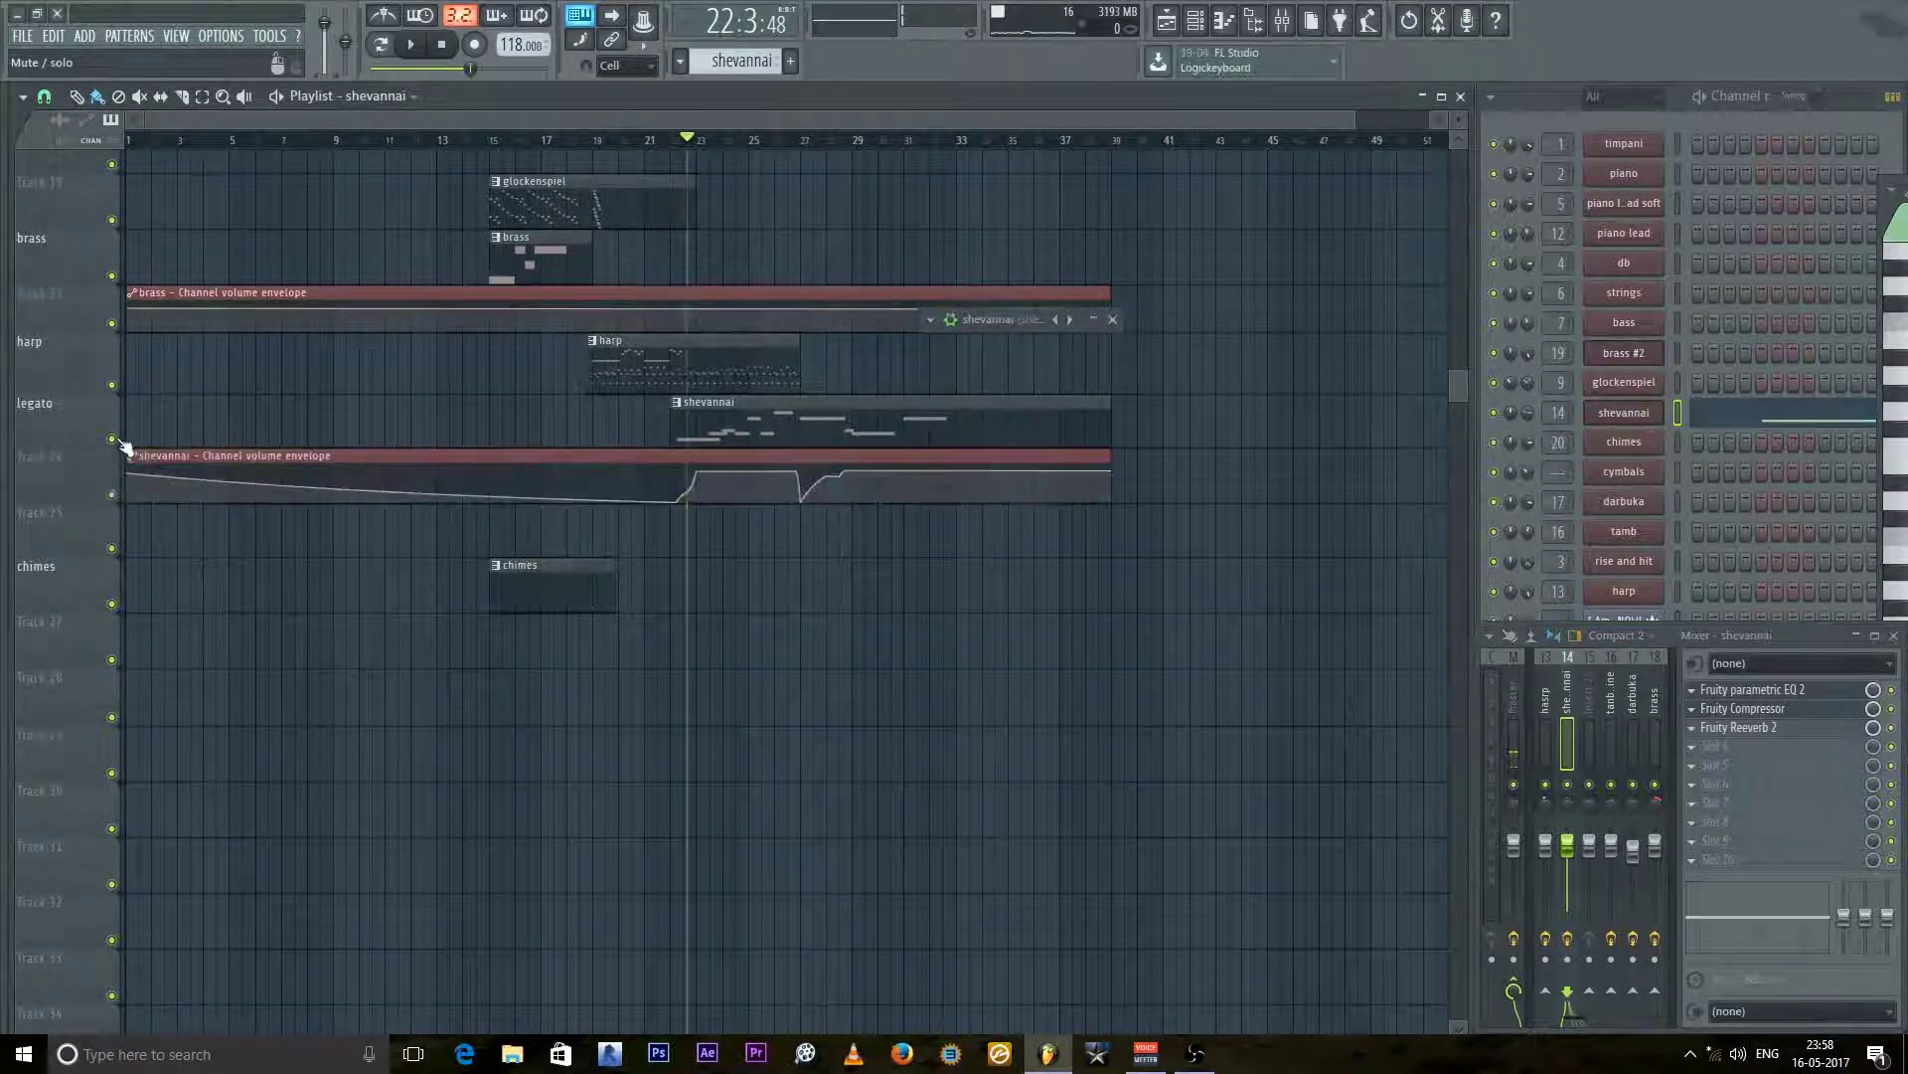
Step: Play the arrangement into the rise pattern, select that pattern, and view its rise and hit Kontakt instrument before closing it
key(space)
scroll(524, 690, up, 2)
scroll(617, 732, up, 4)
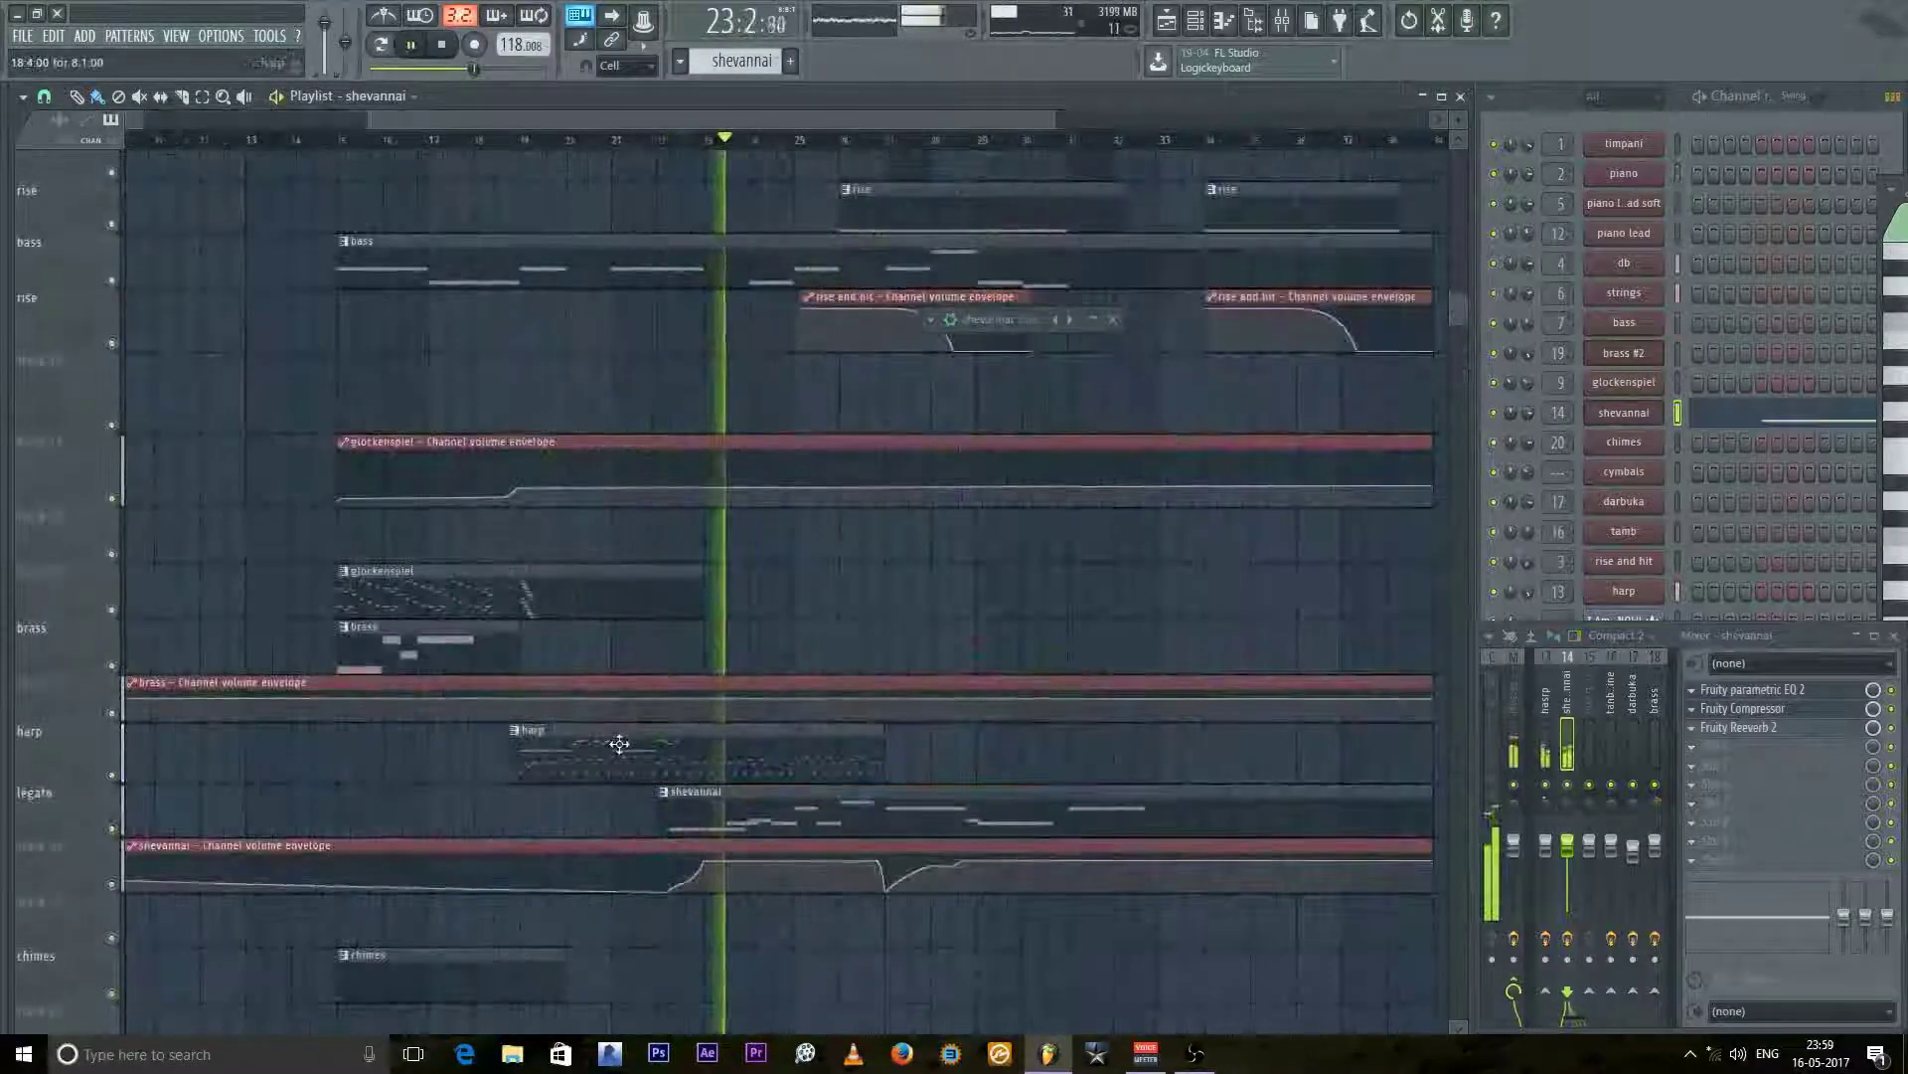
scroll(733, 737, up, 4)
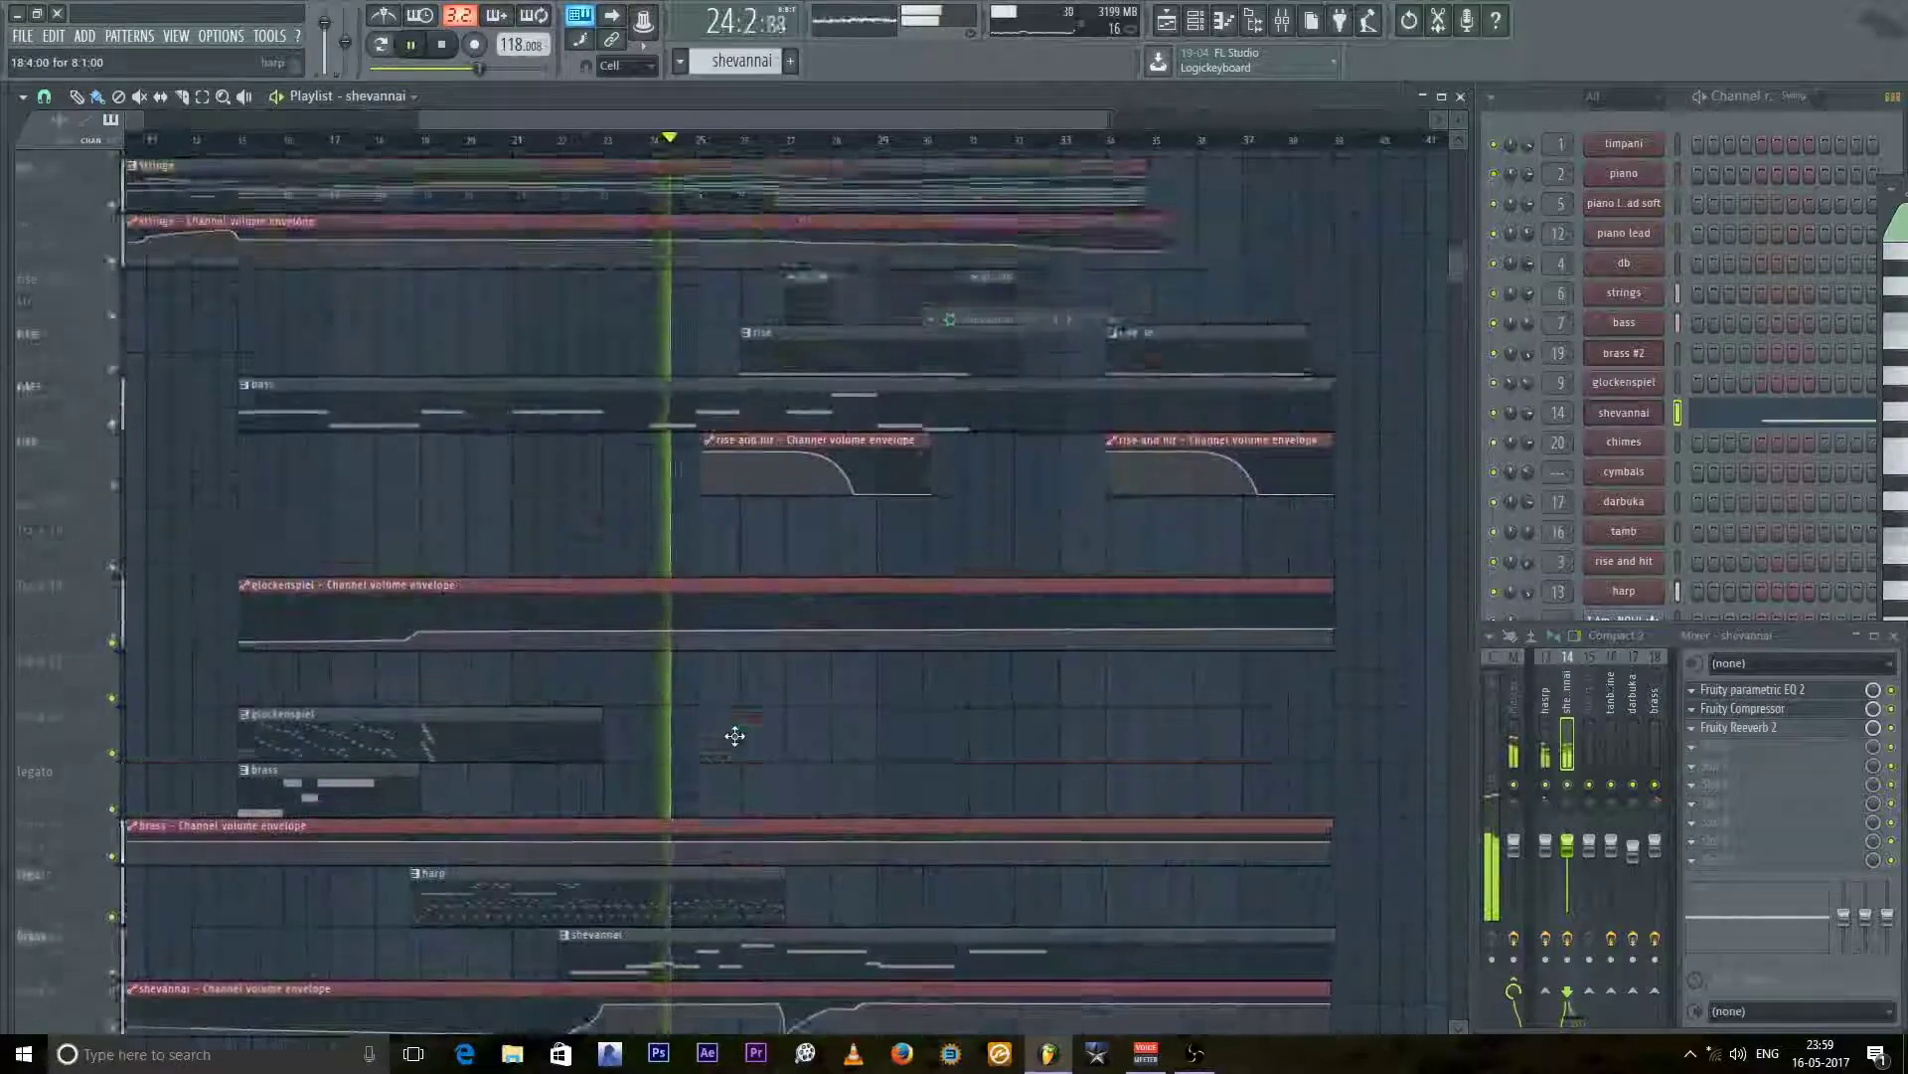
scroll(735, 736, up, 4)
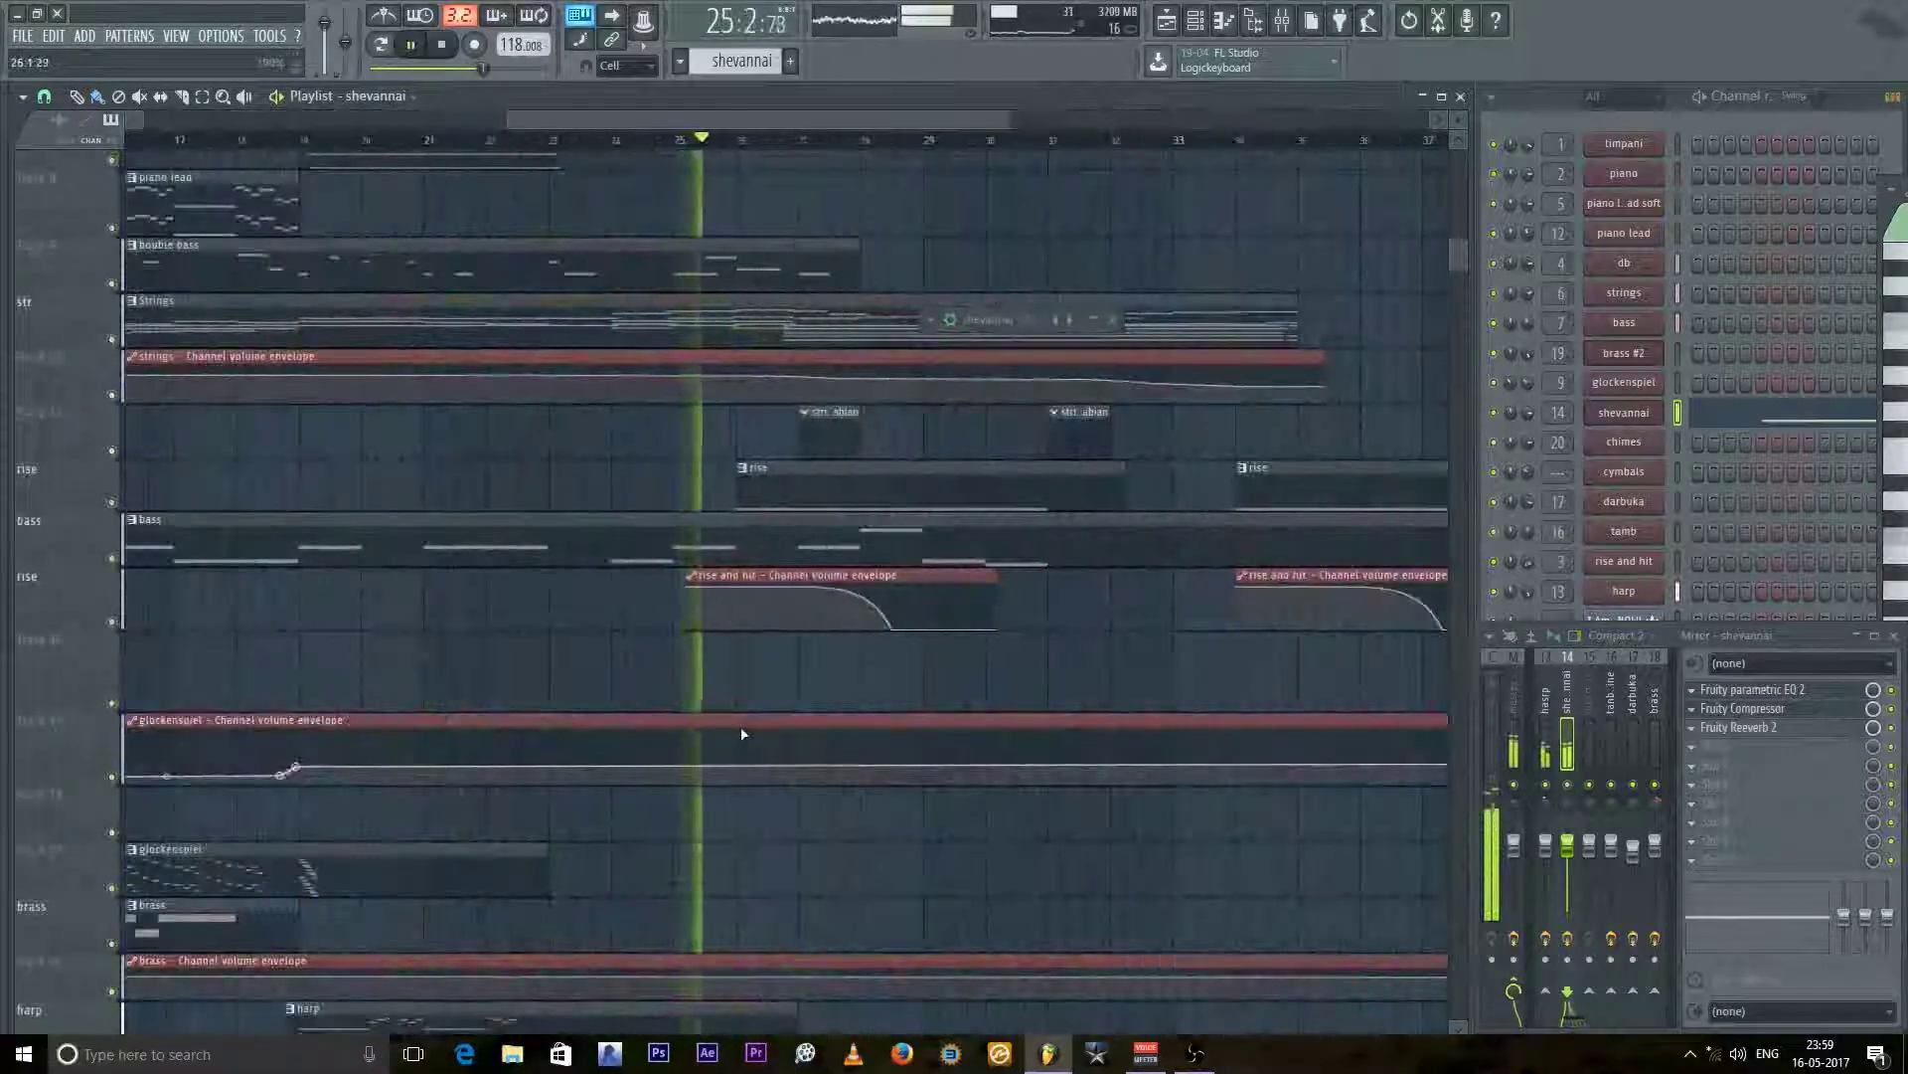
scroll(790, 729, up, 3)
click(1043, 464)
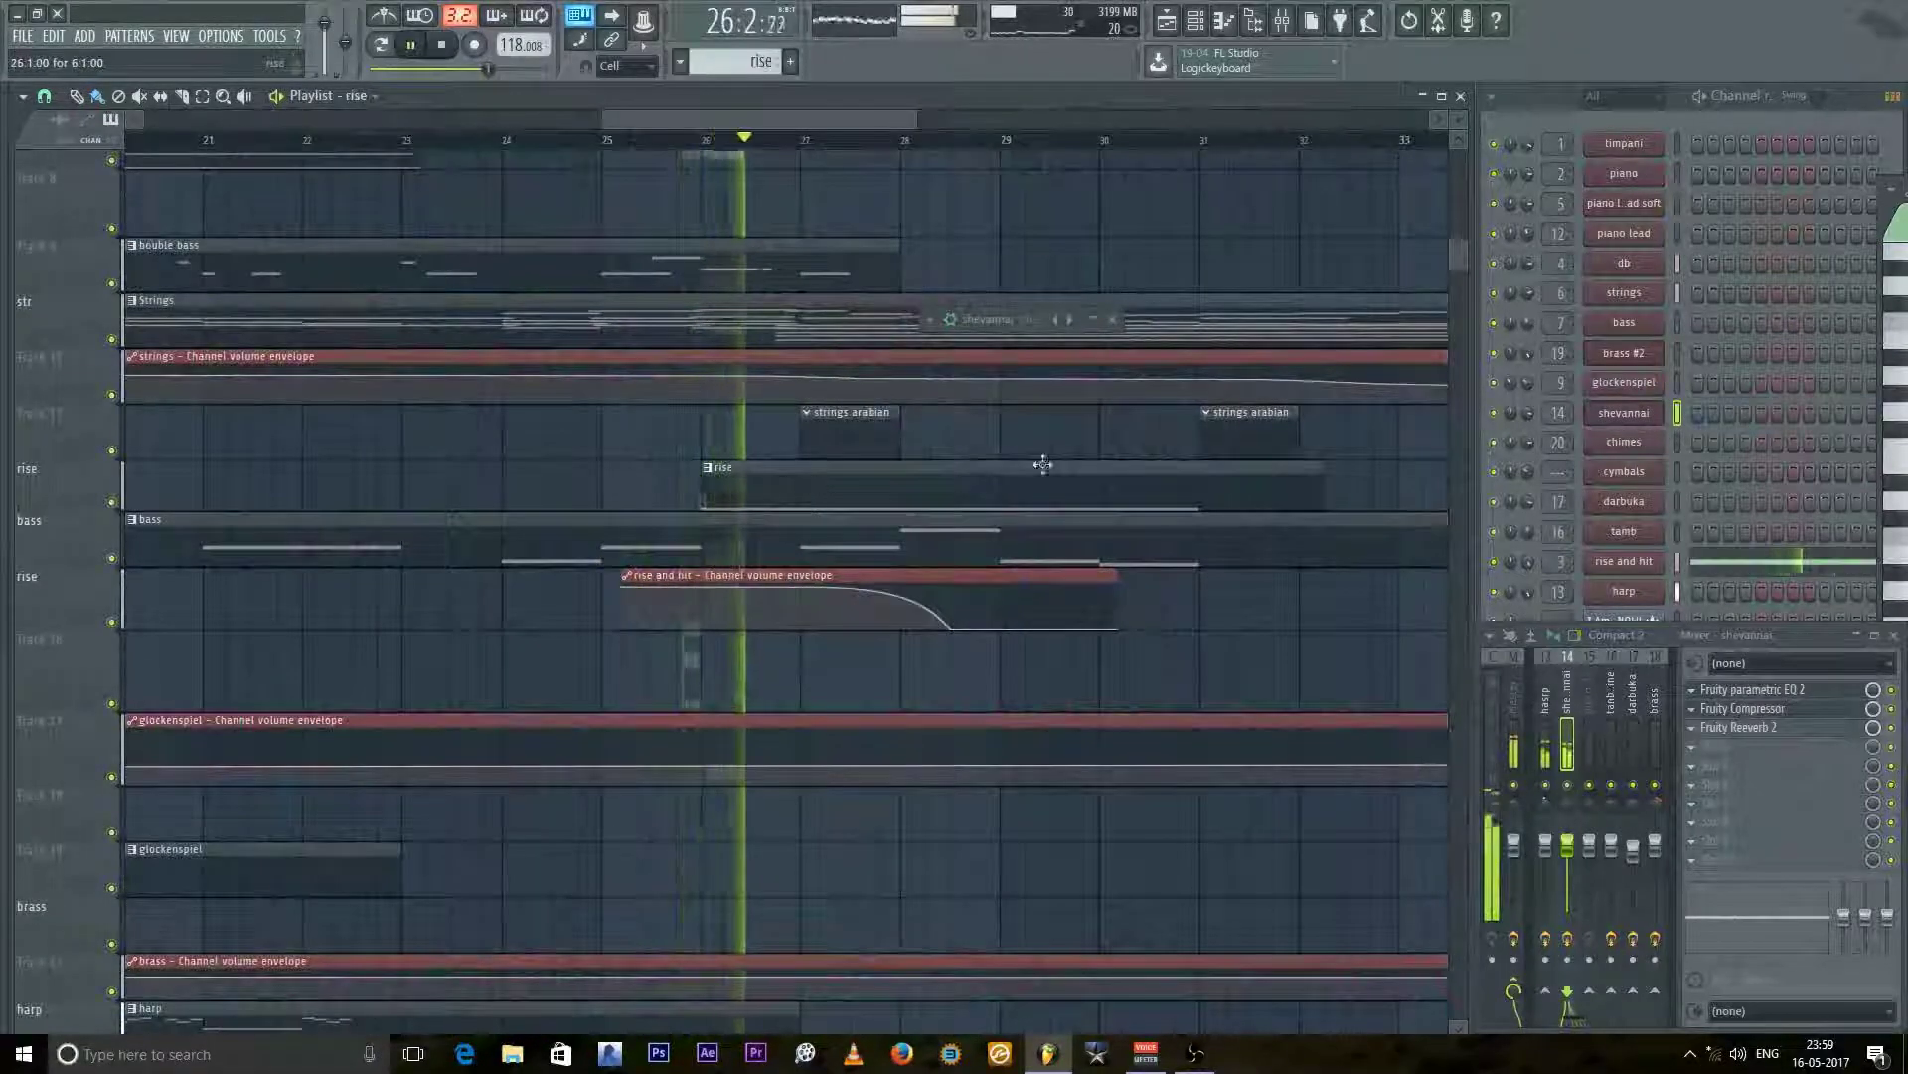
click(1625, 561)
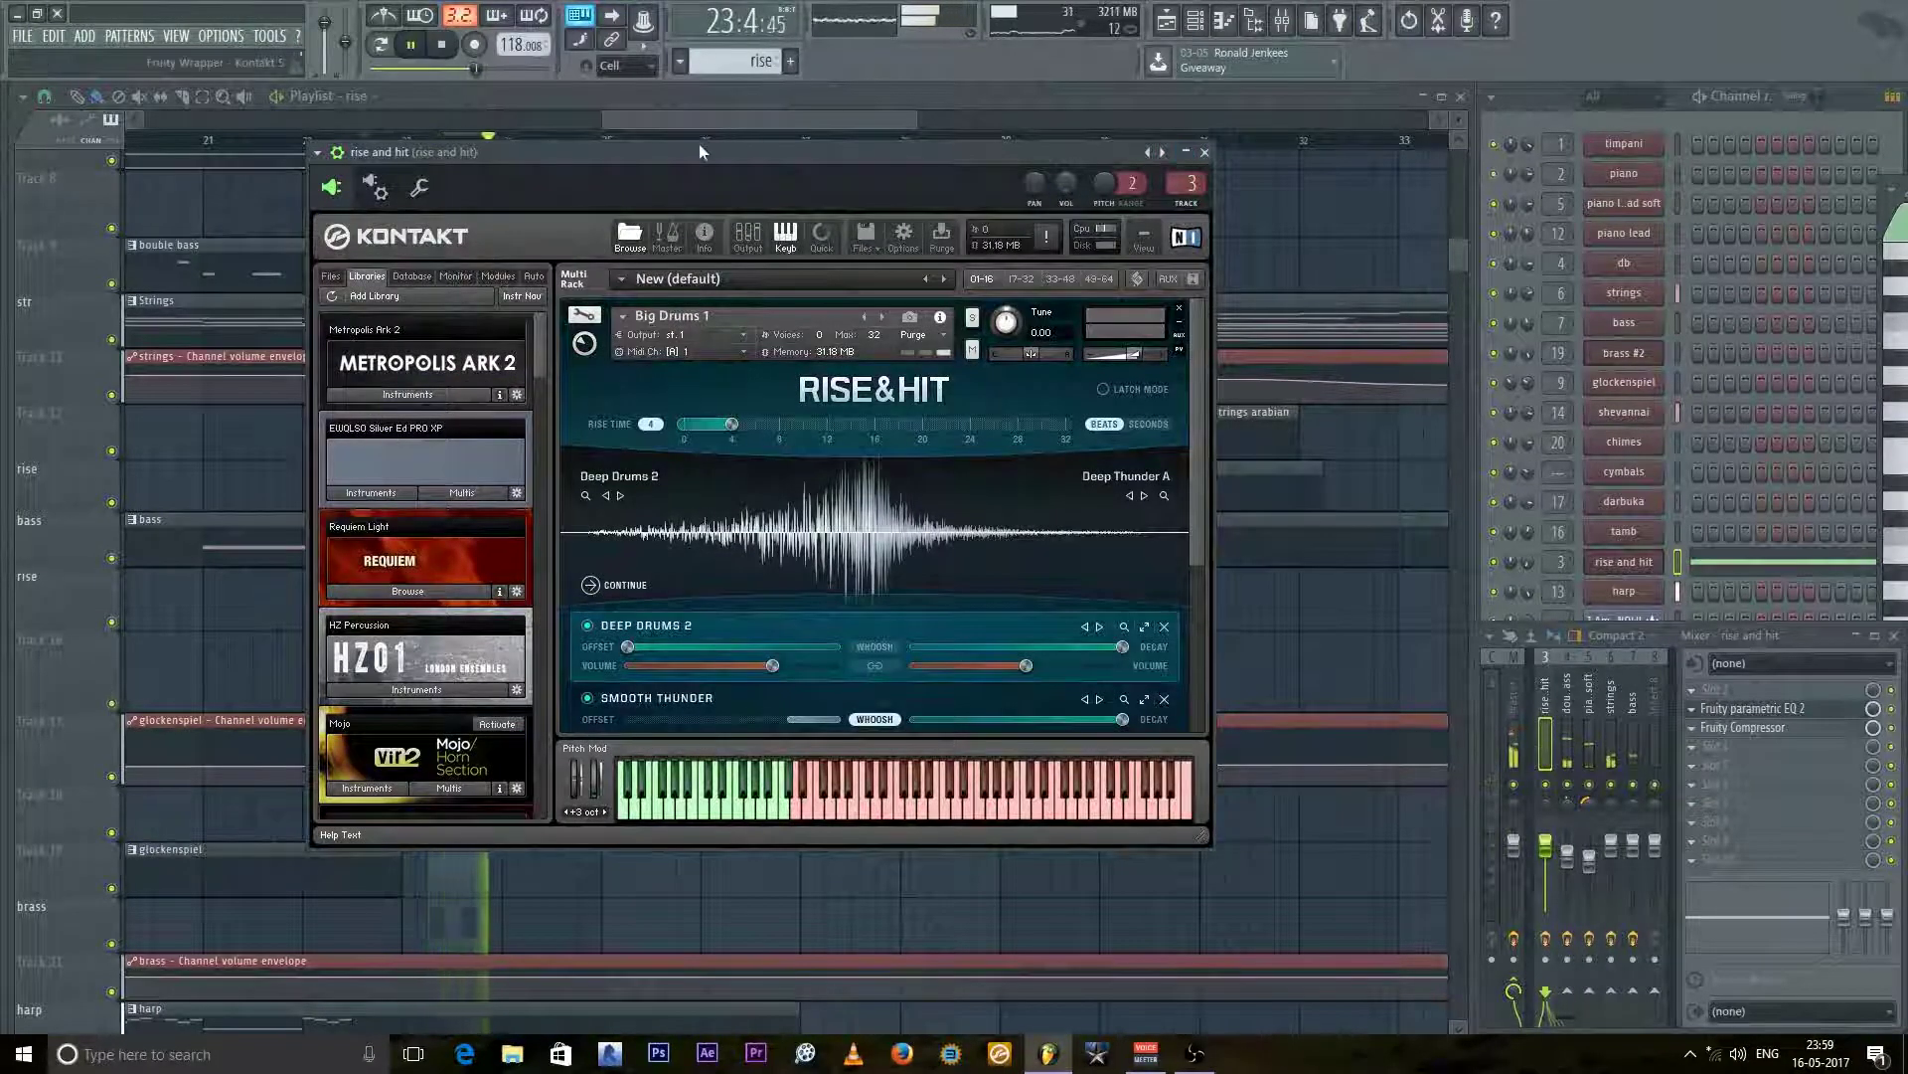
click(1205, 151)
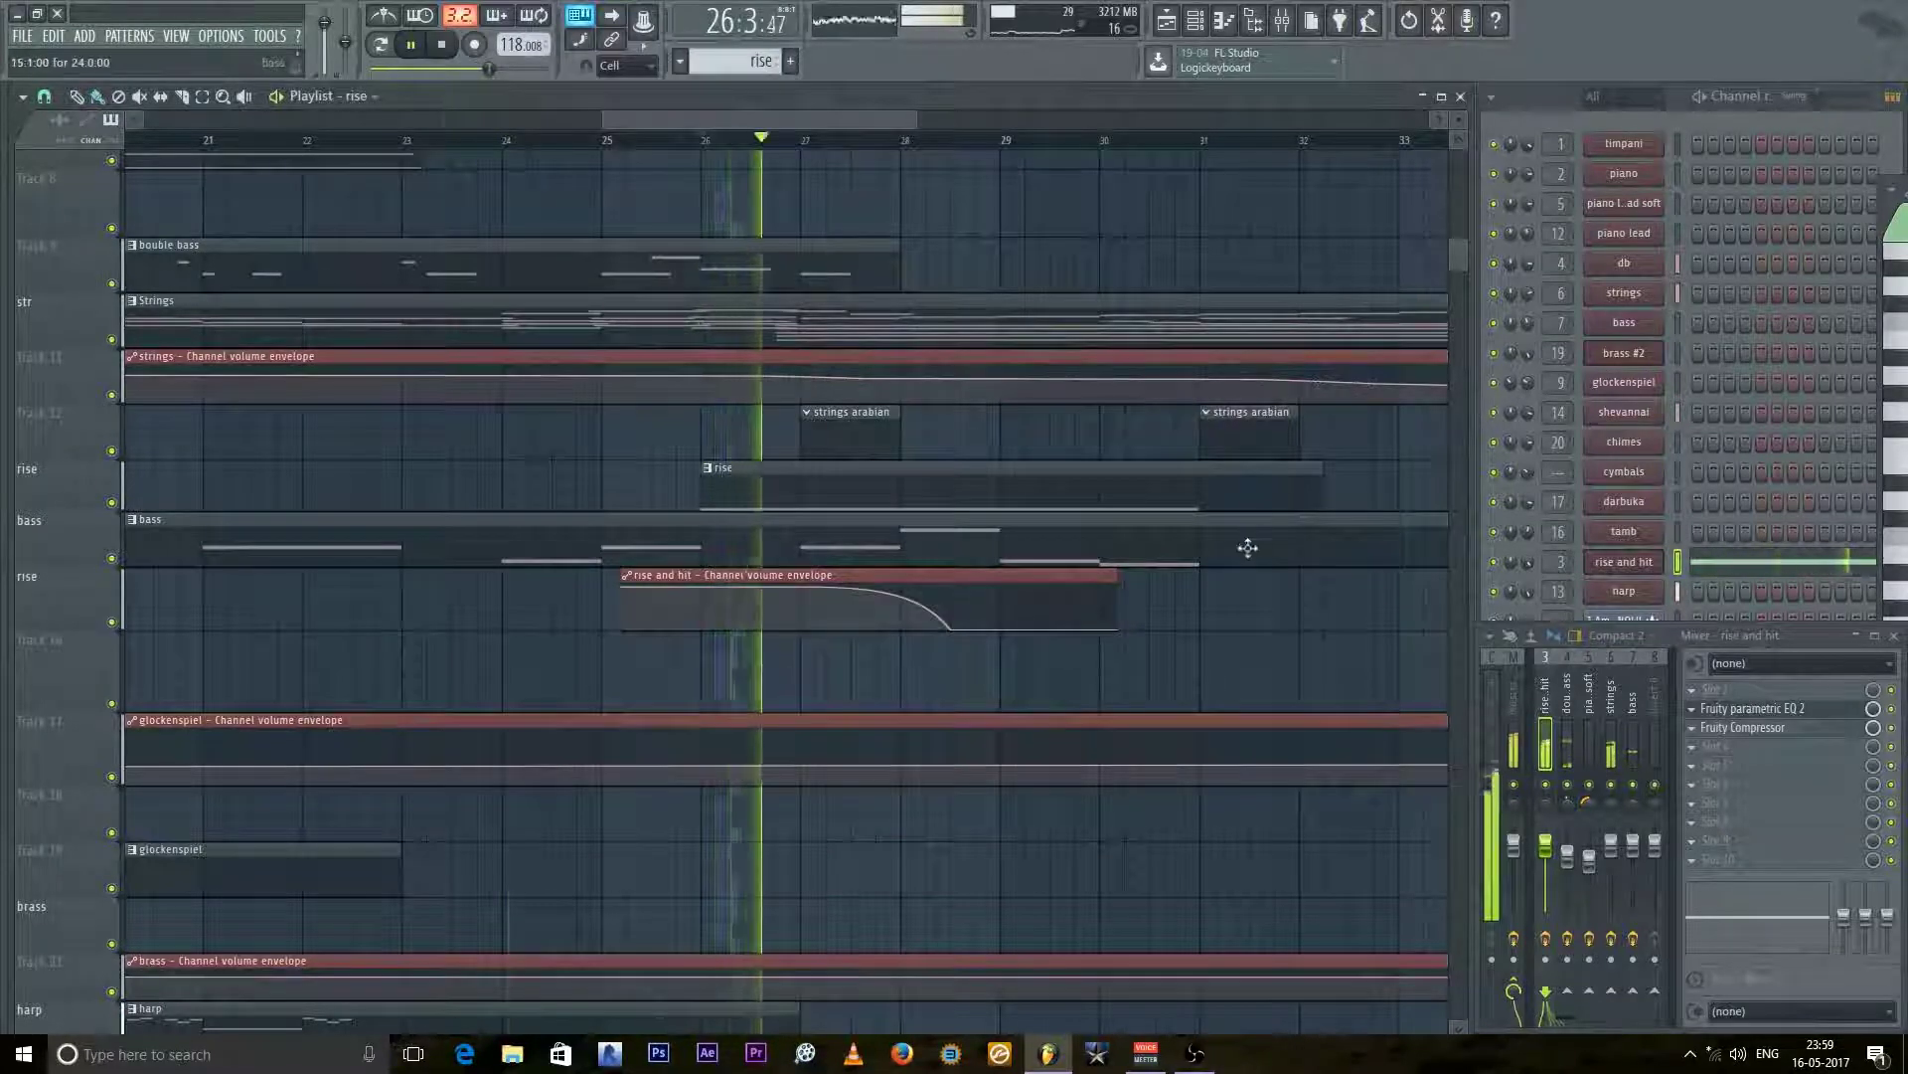
Step: Follow the darbuka, strings, bass and rise tracks in the playlist as playback continues past bar 27
scroll(1248, 548, down, 3)
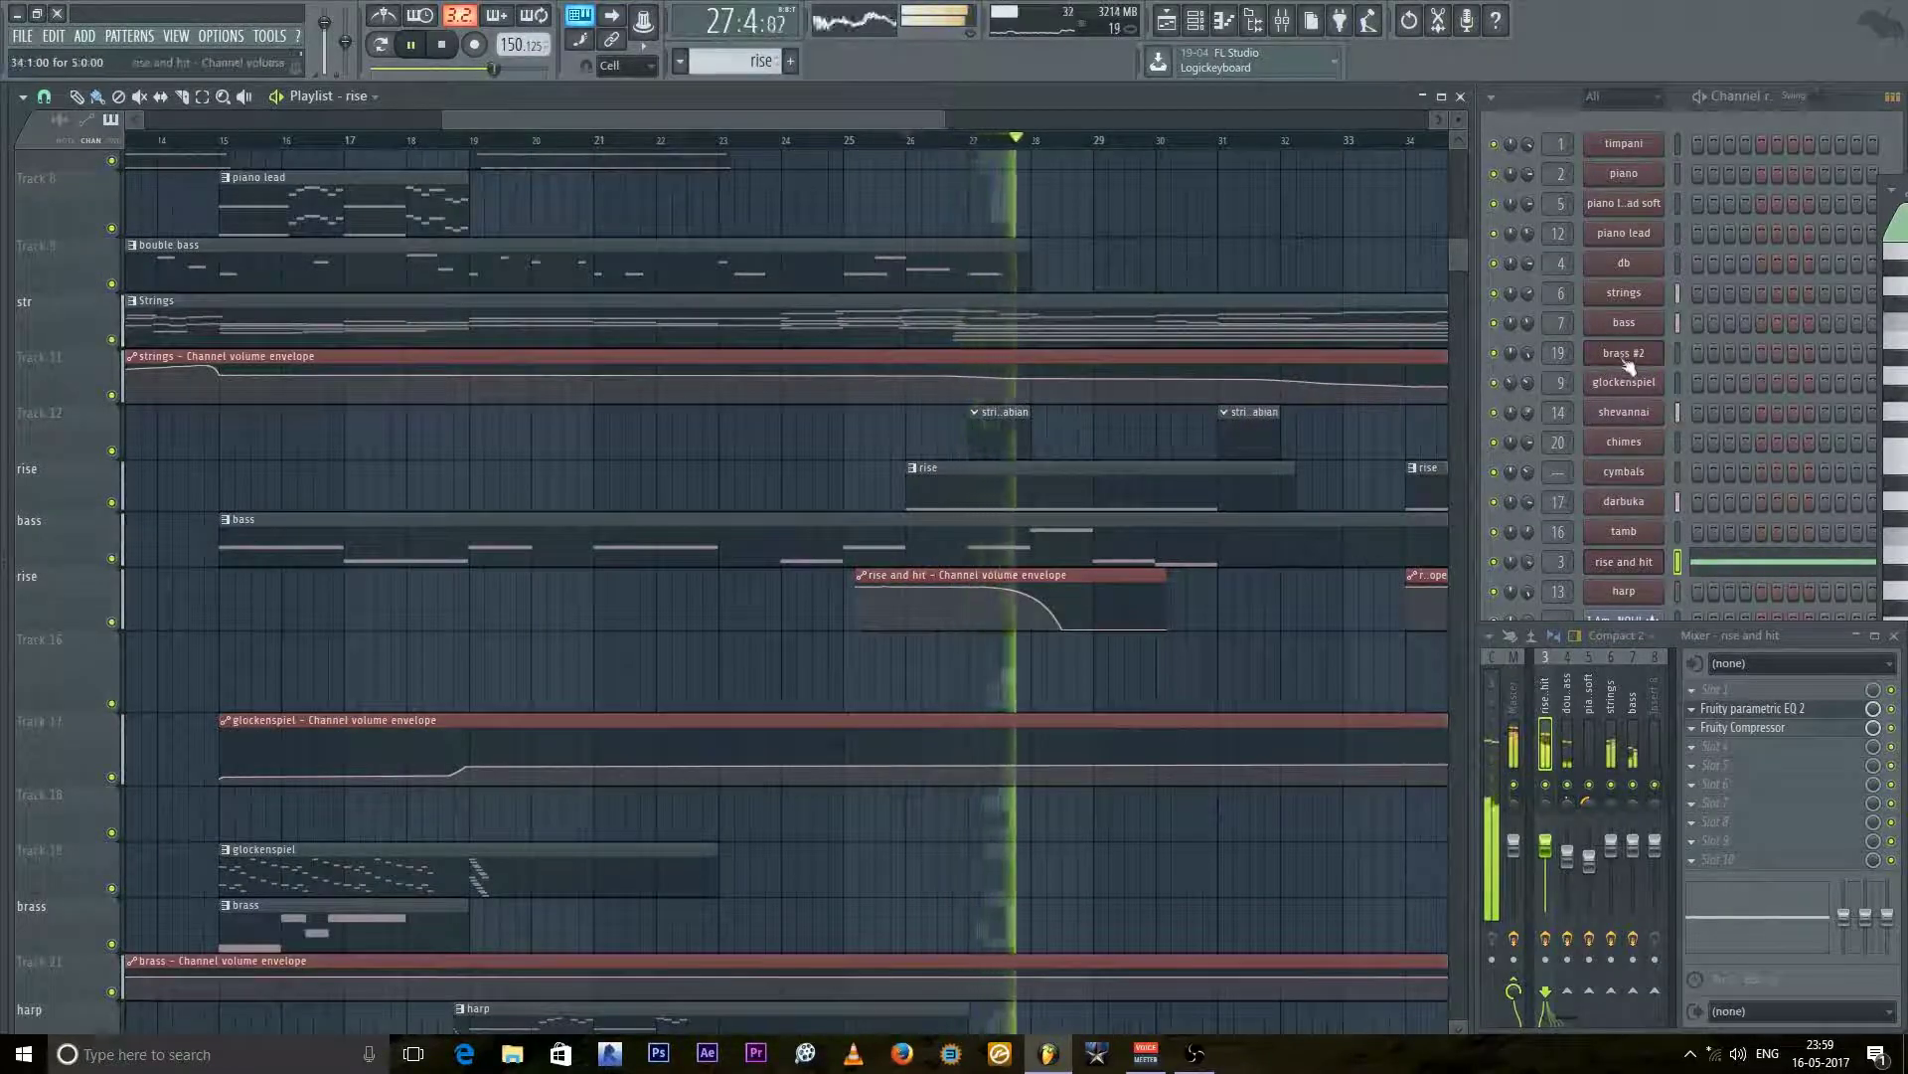
scroll(1235, 597, down, 3)
scroll(1235, 590, up, 3)
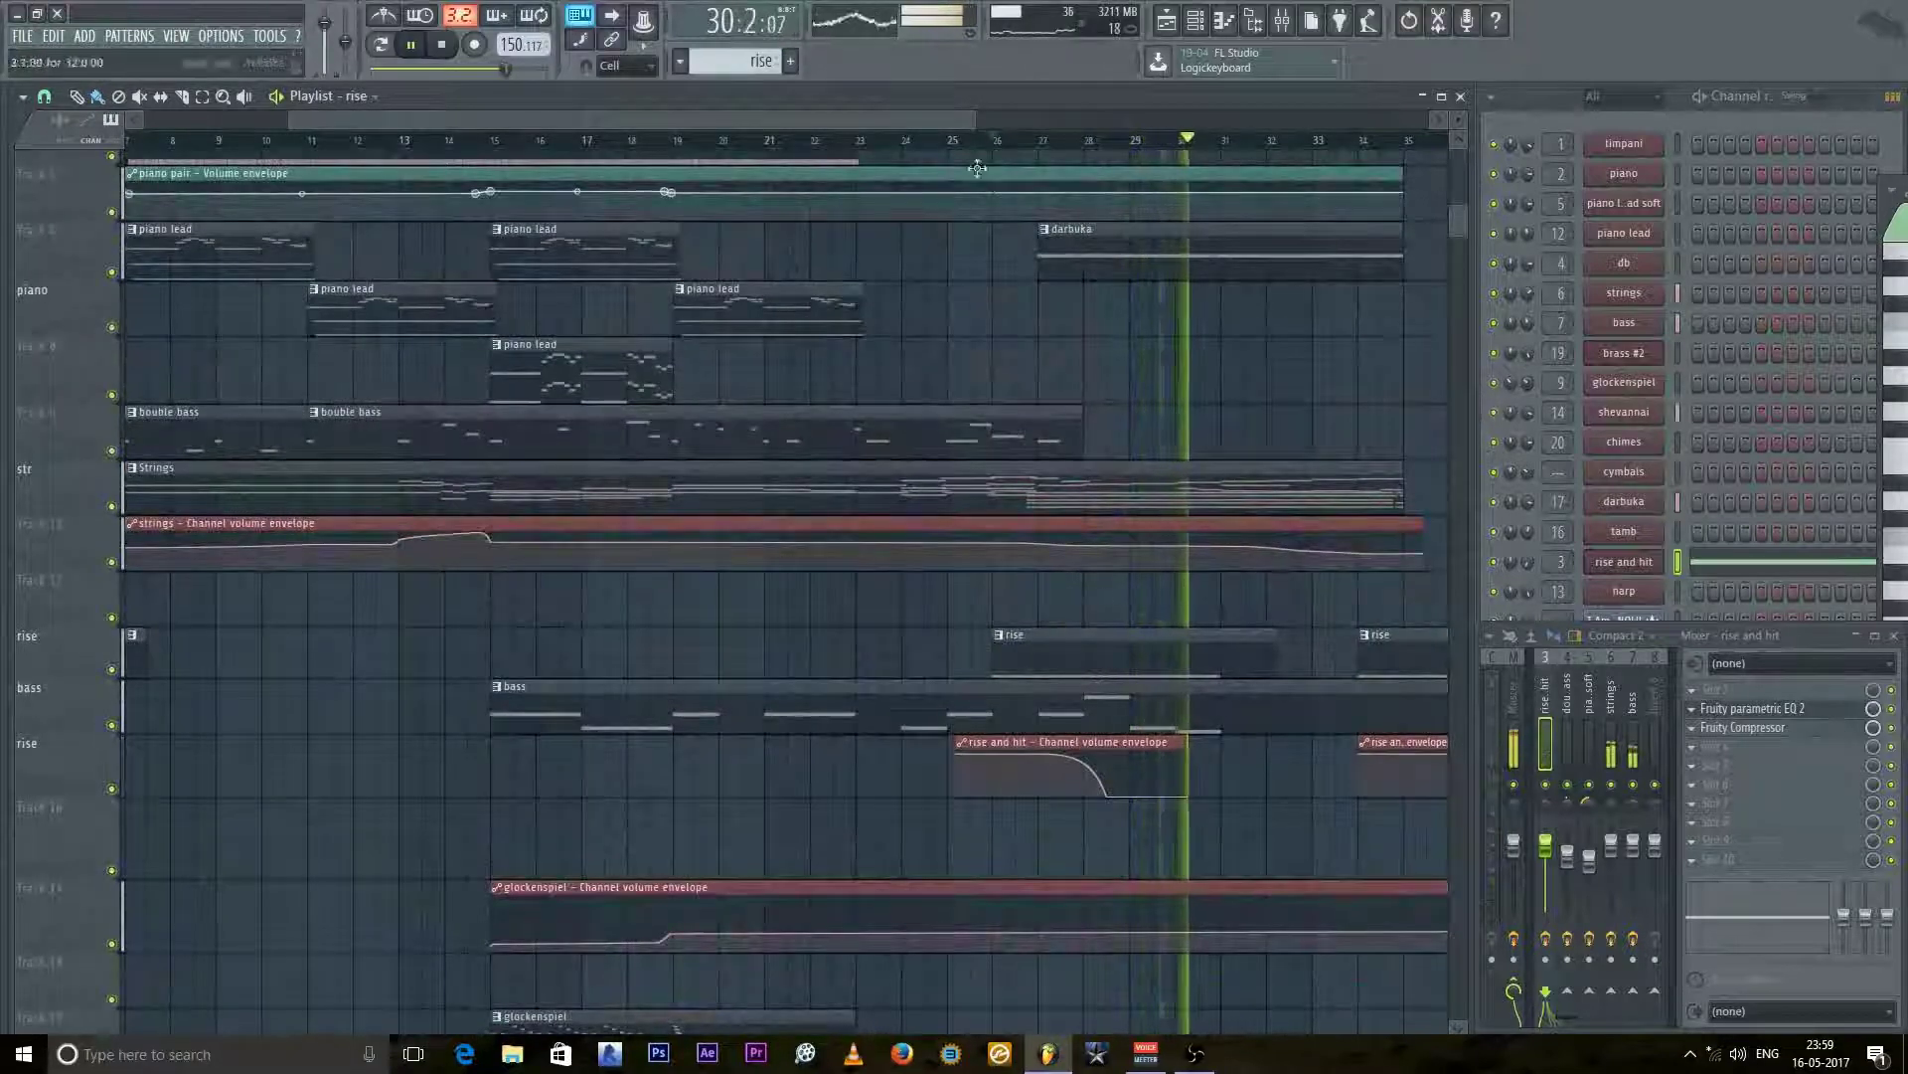
drag(911, 119, 1078, 300)
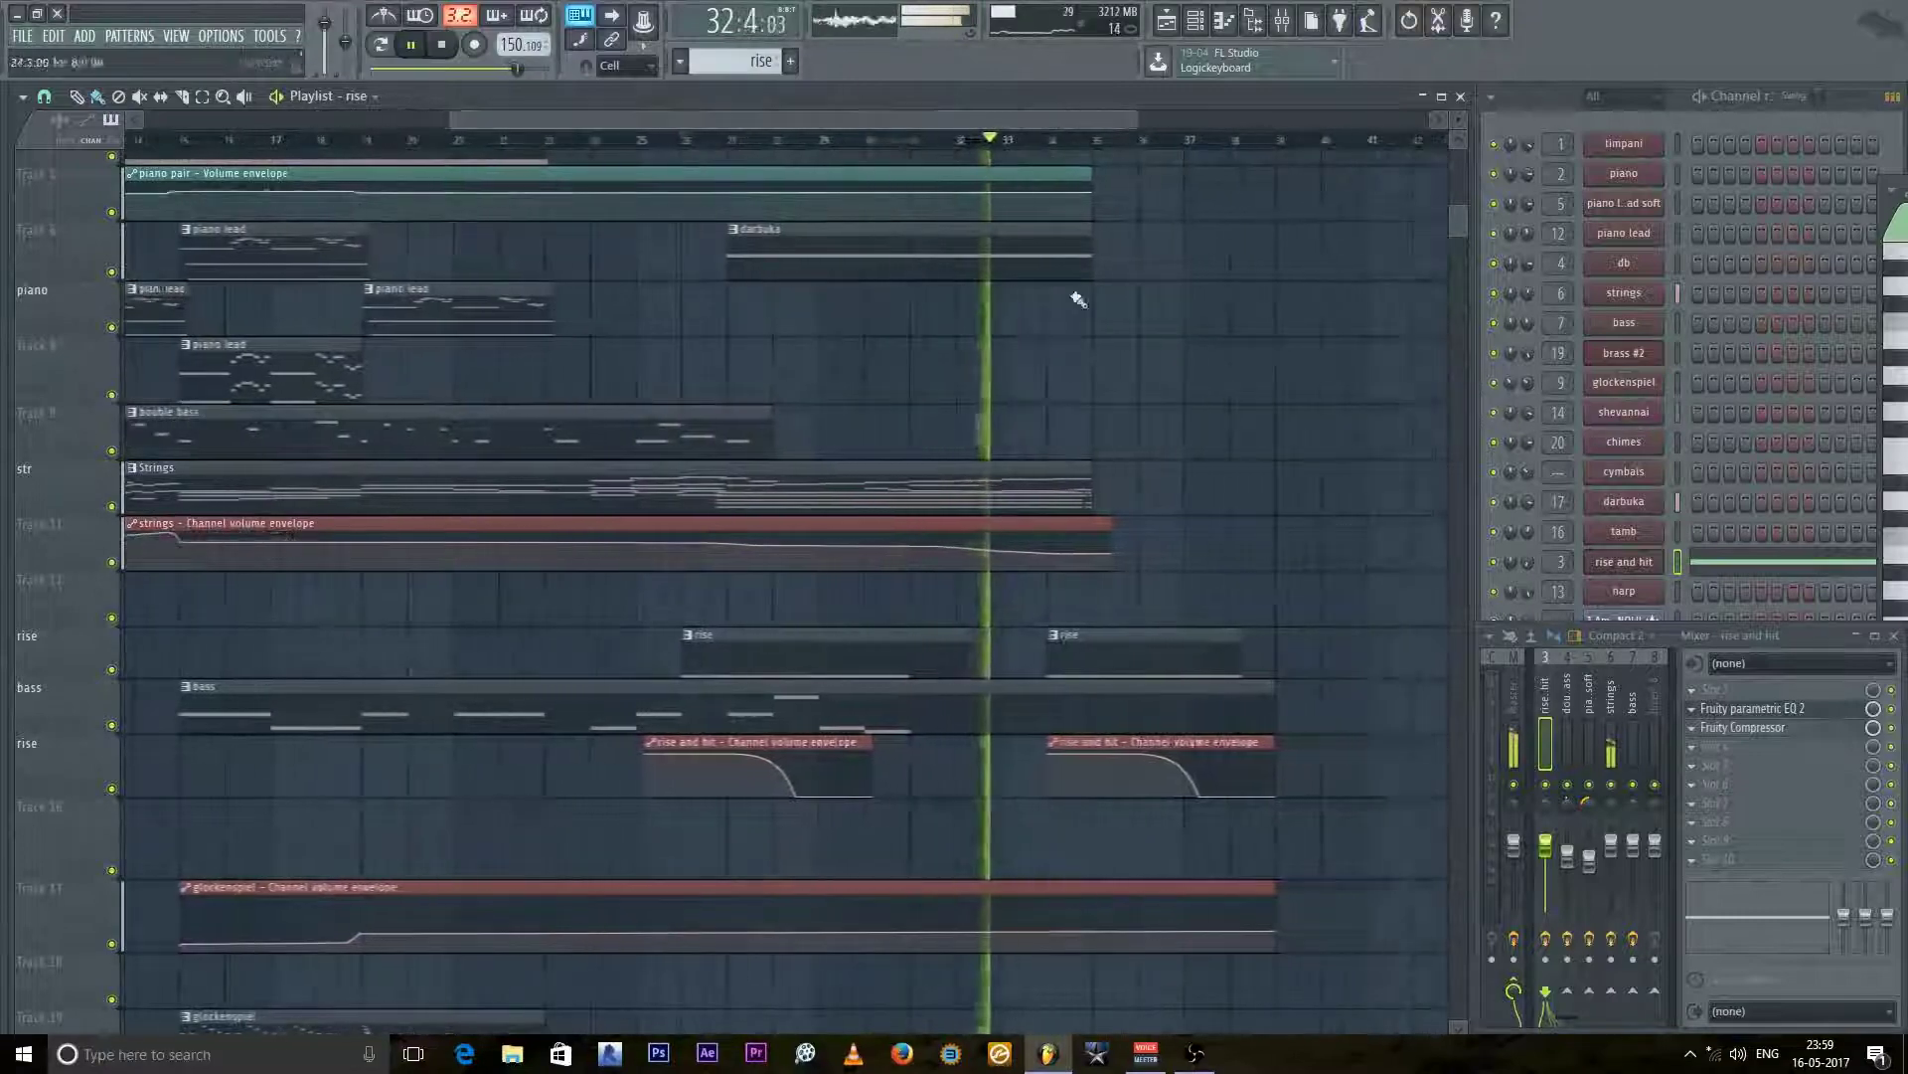
Step: Review the lower playlist tracks during playback, stop it, and return to the tempo envelope around bar 26
scroll(1143, 541, down, 3)
scroll(1142, 553, down, 10)
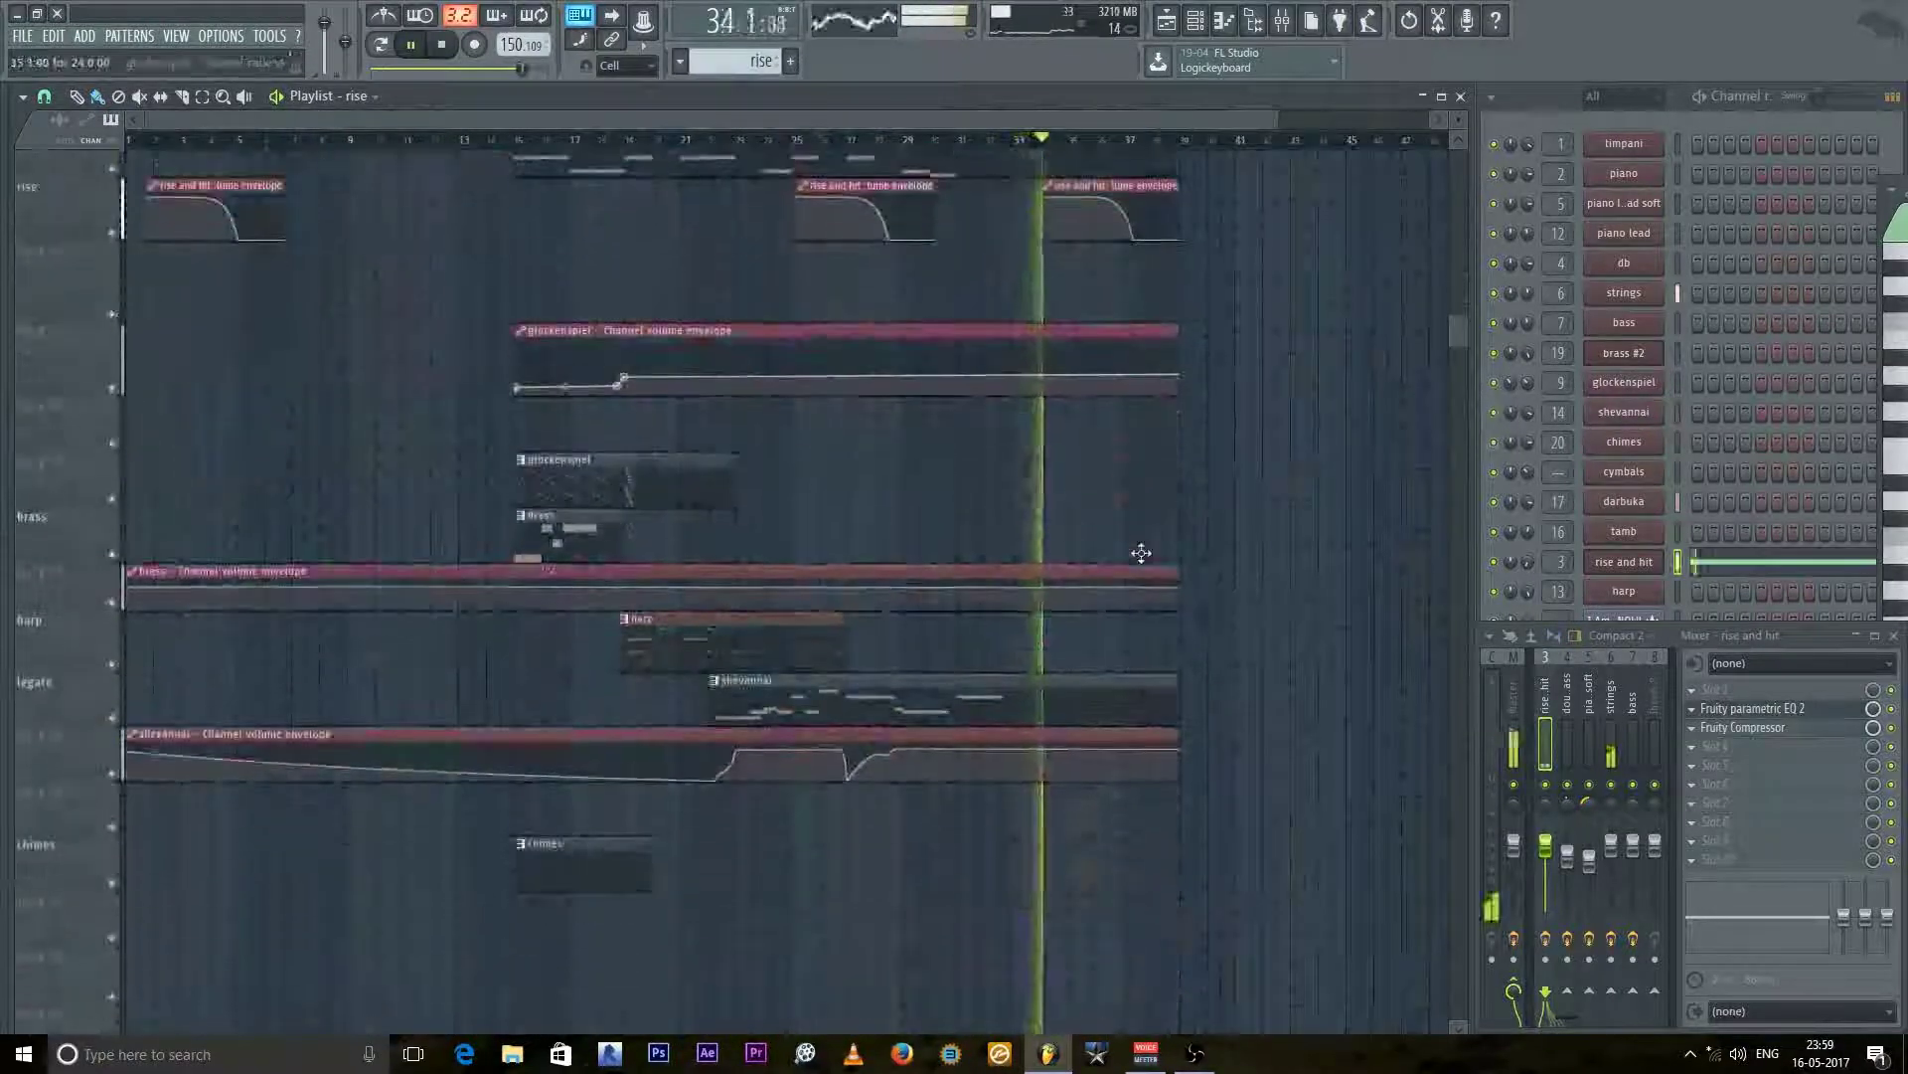
scroll(1142, 554, down, 2)
scroll(1145, 557, up, 7)
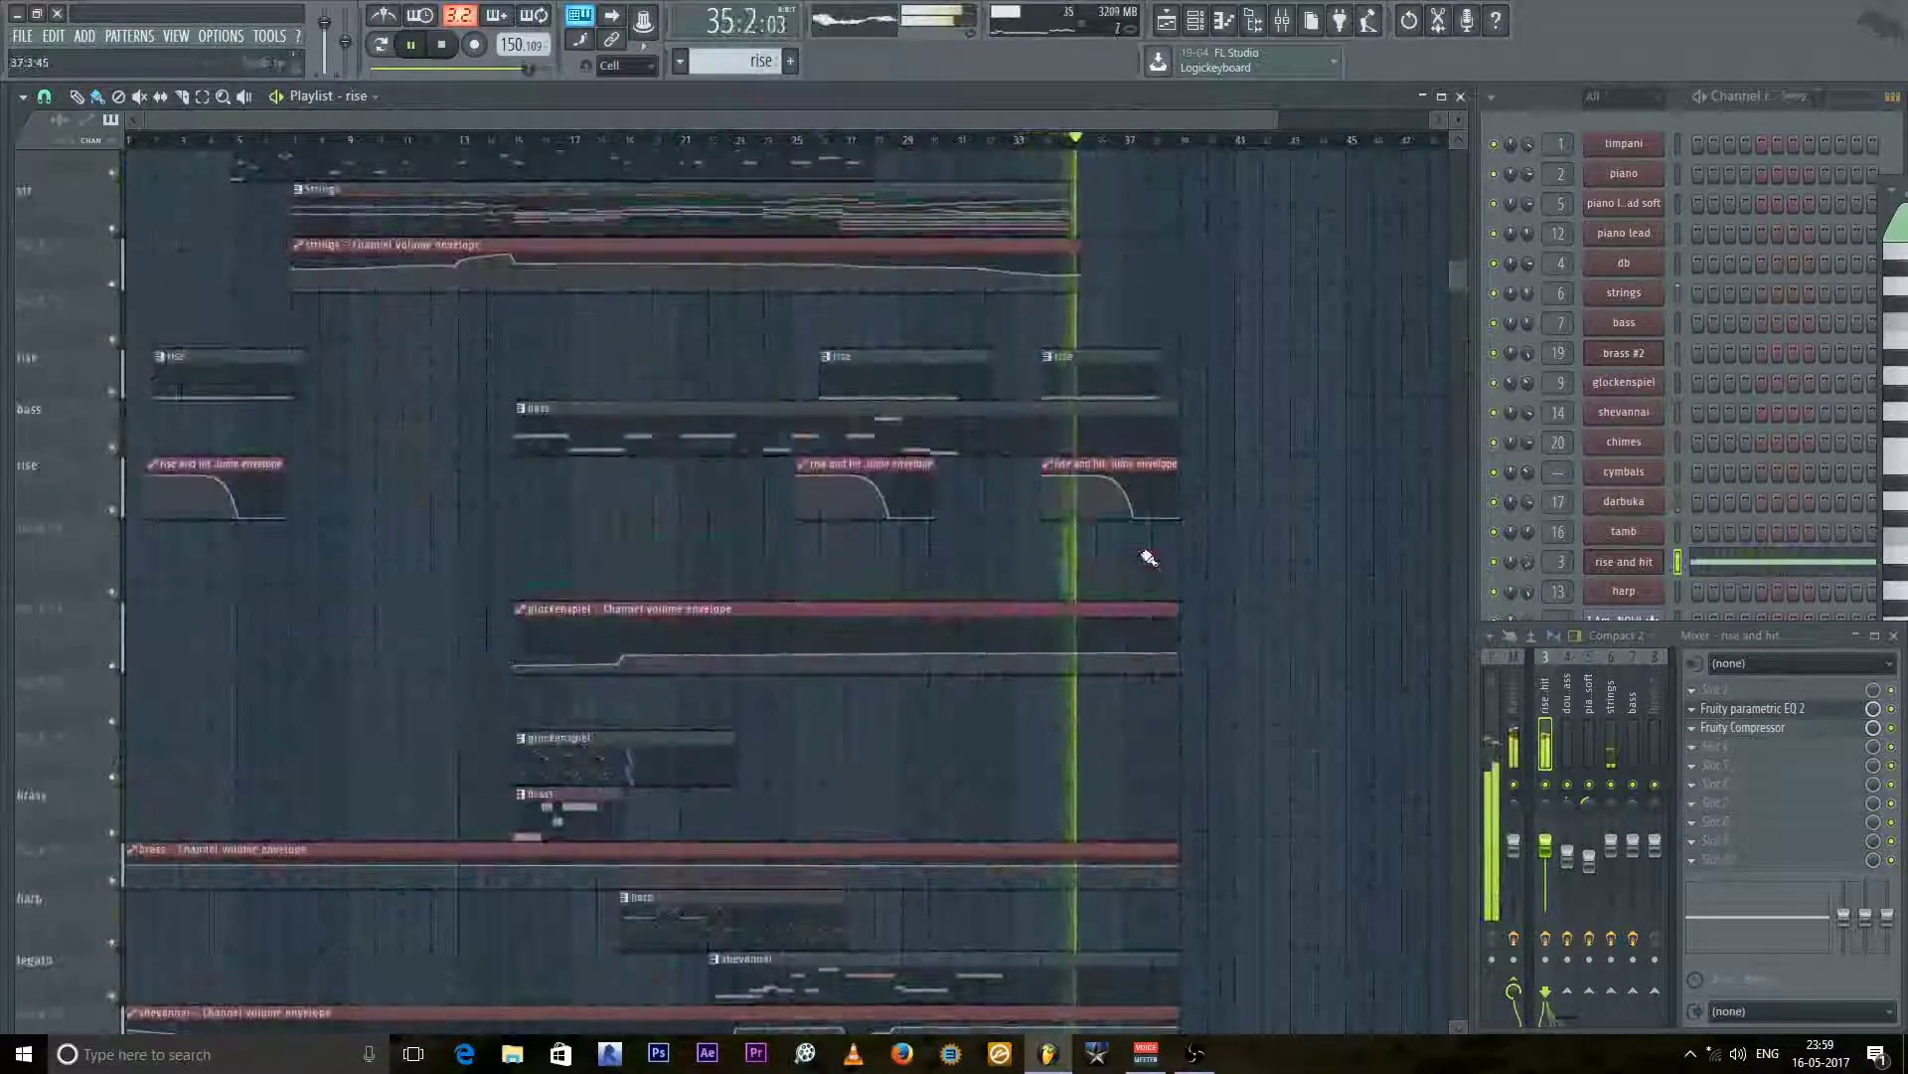
key(space)
scroll(1142, 554, up, 5)
scroll(925, 527, up, 3)
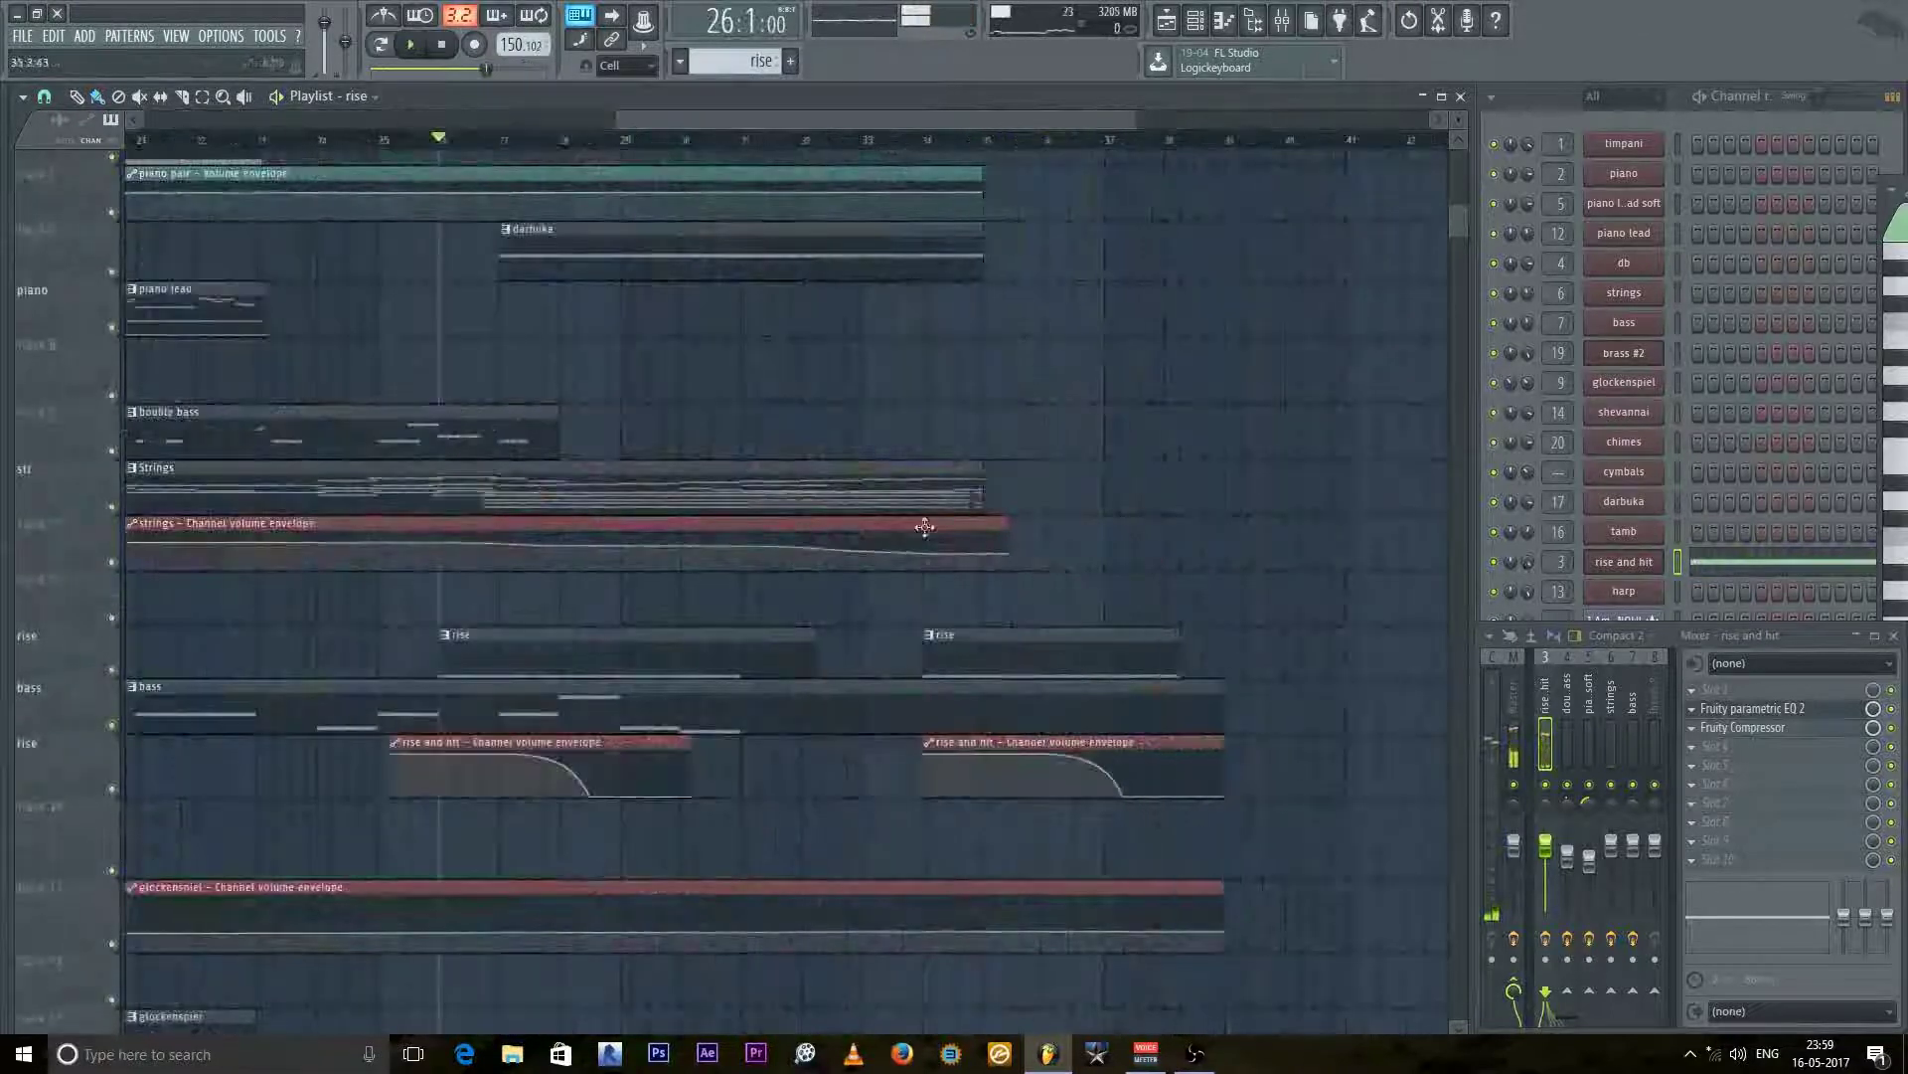
scroll(358, 497, up, 5)
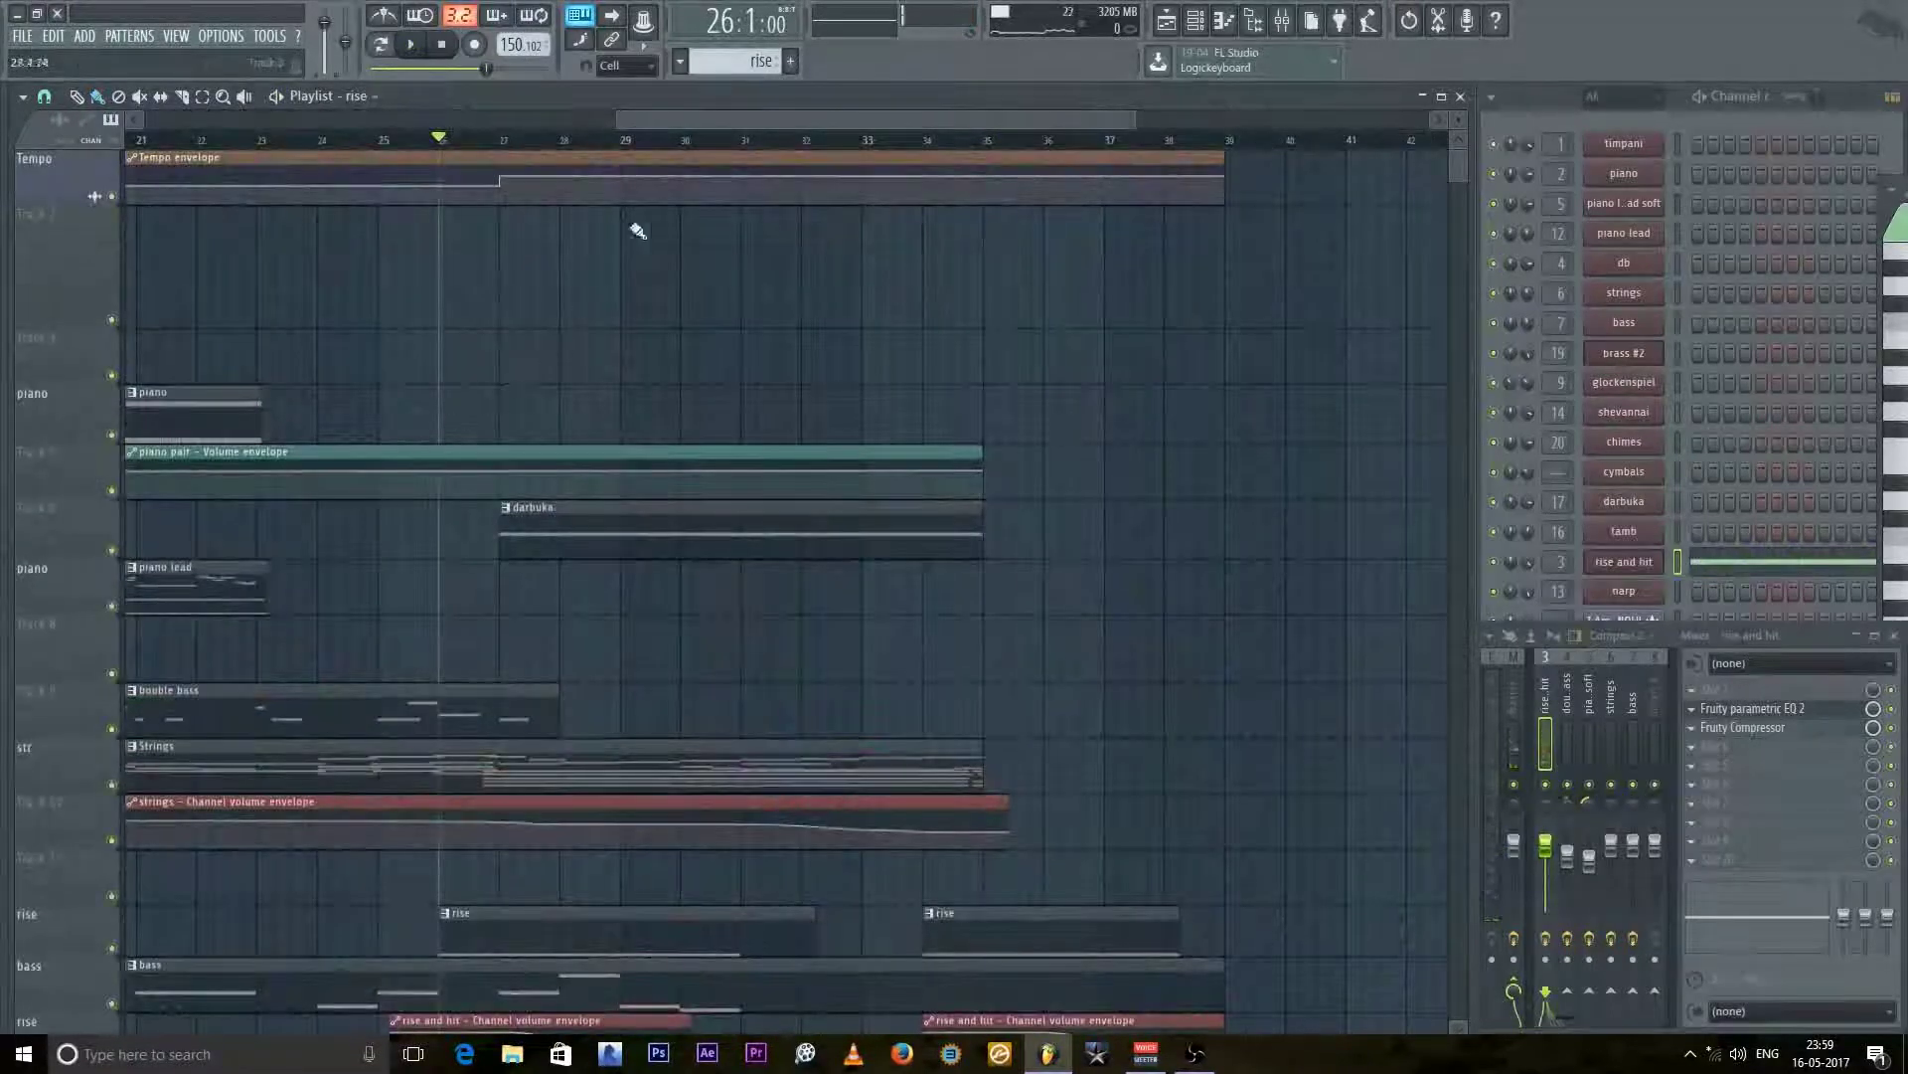
drag(685, 119, 618, 119)
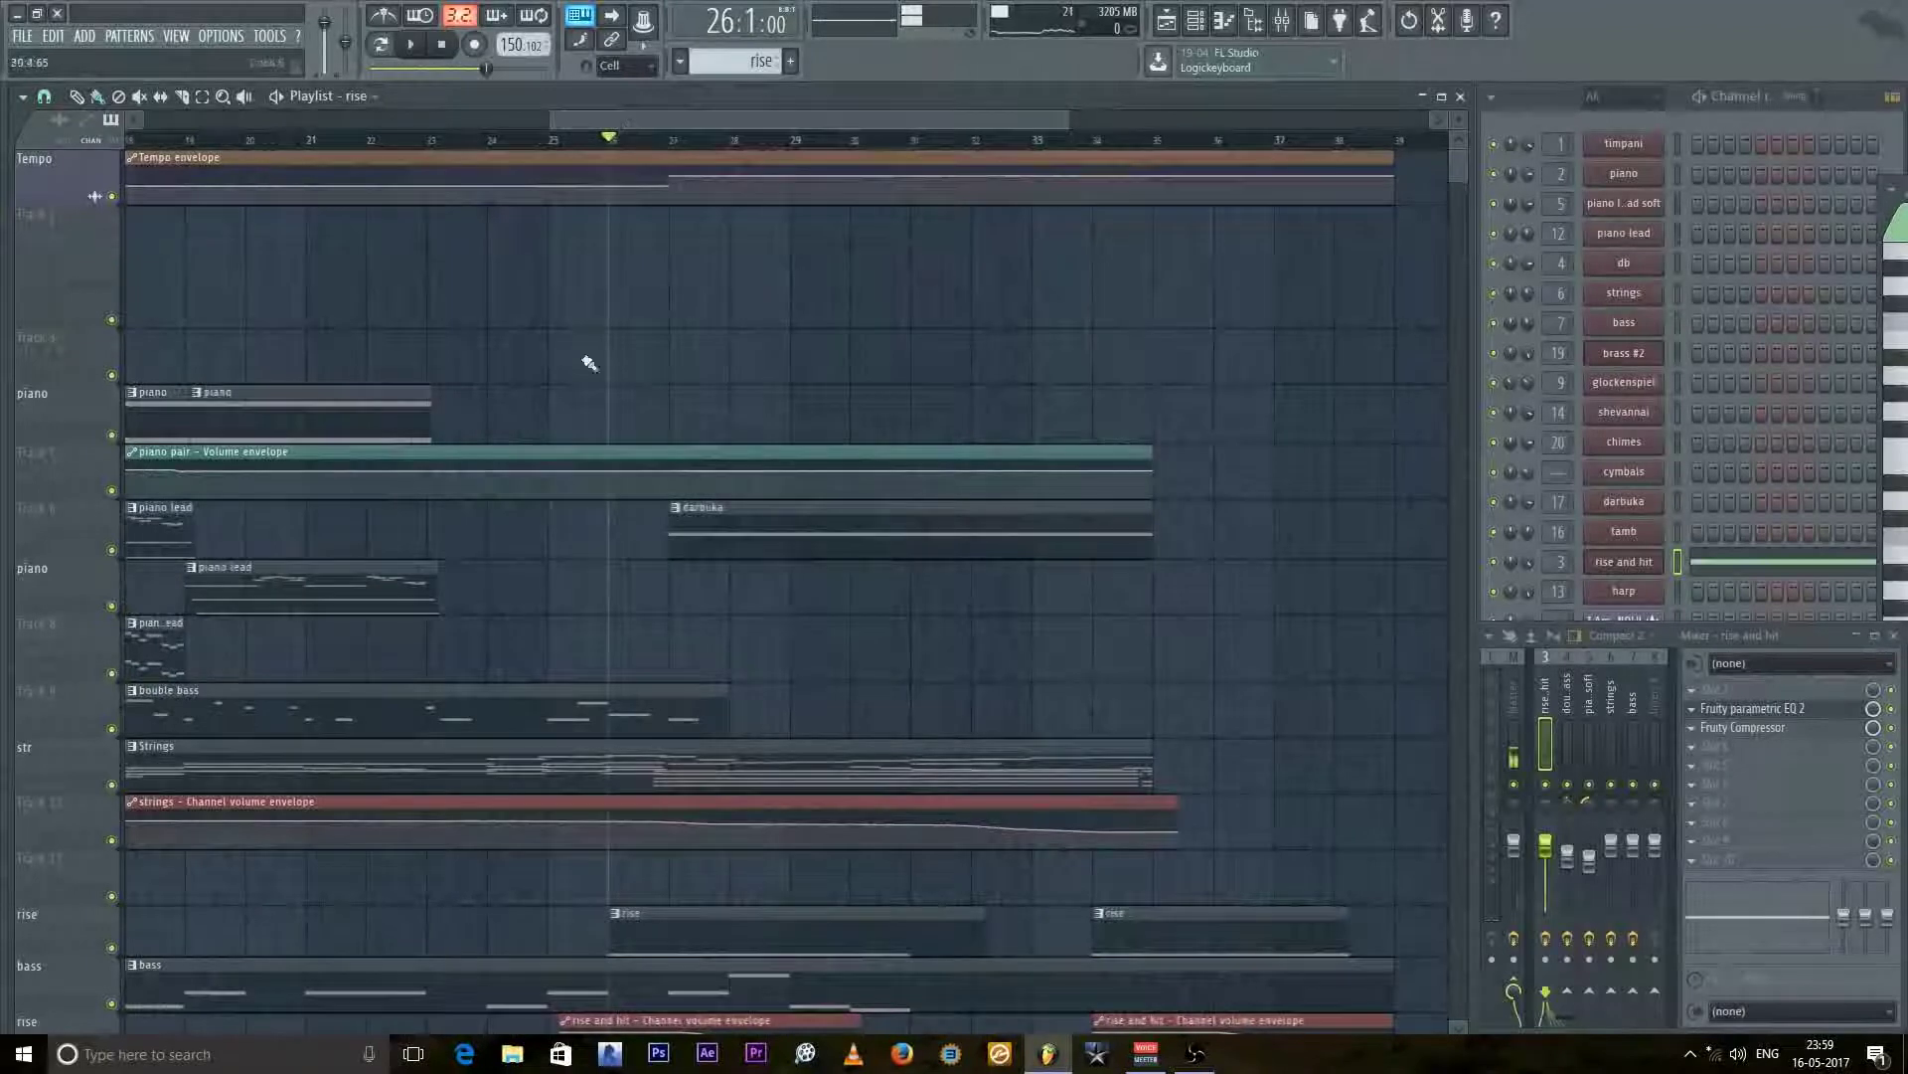
Step: Solo the darbuka track, audition it from around bar 27, stop playback, and restore all the other tracks
right_click(112, 550)
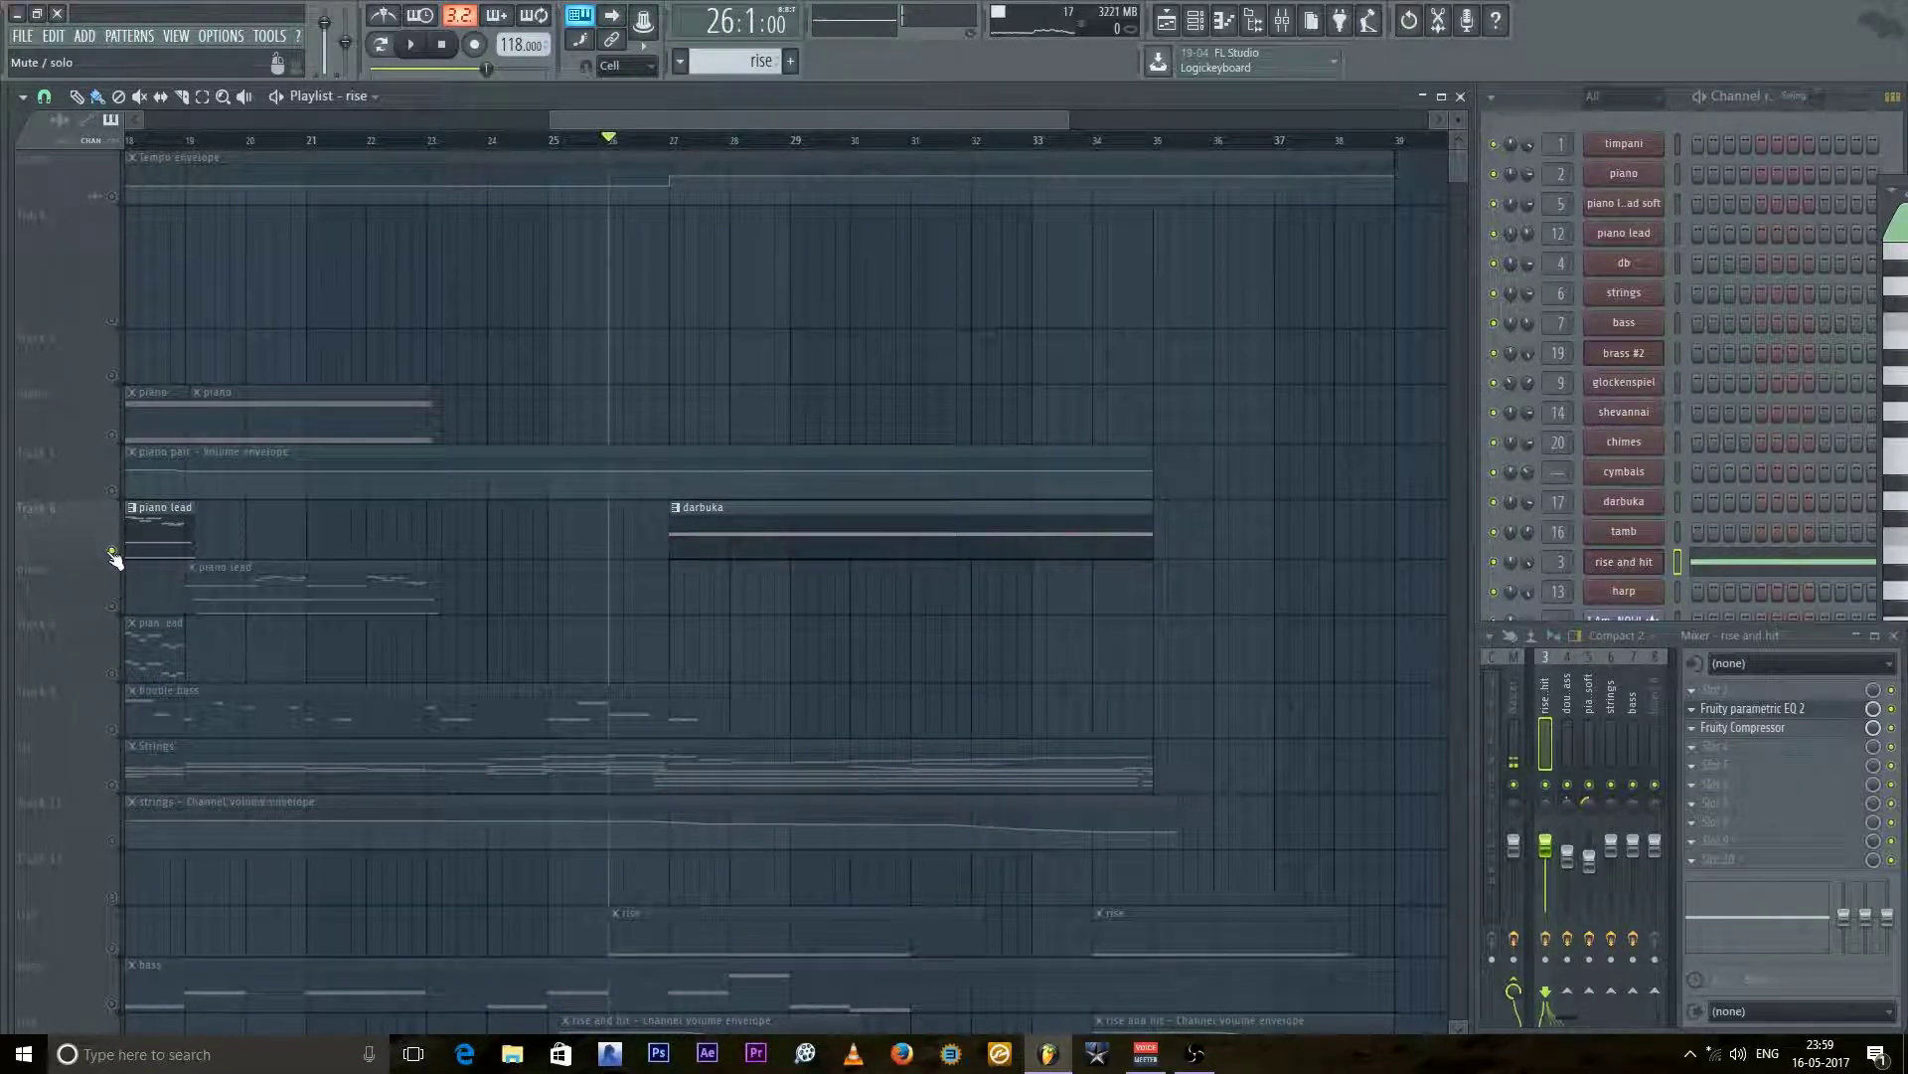
click(663, 144)
key(space)
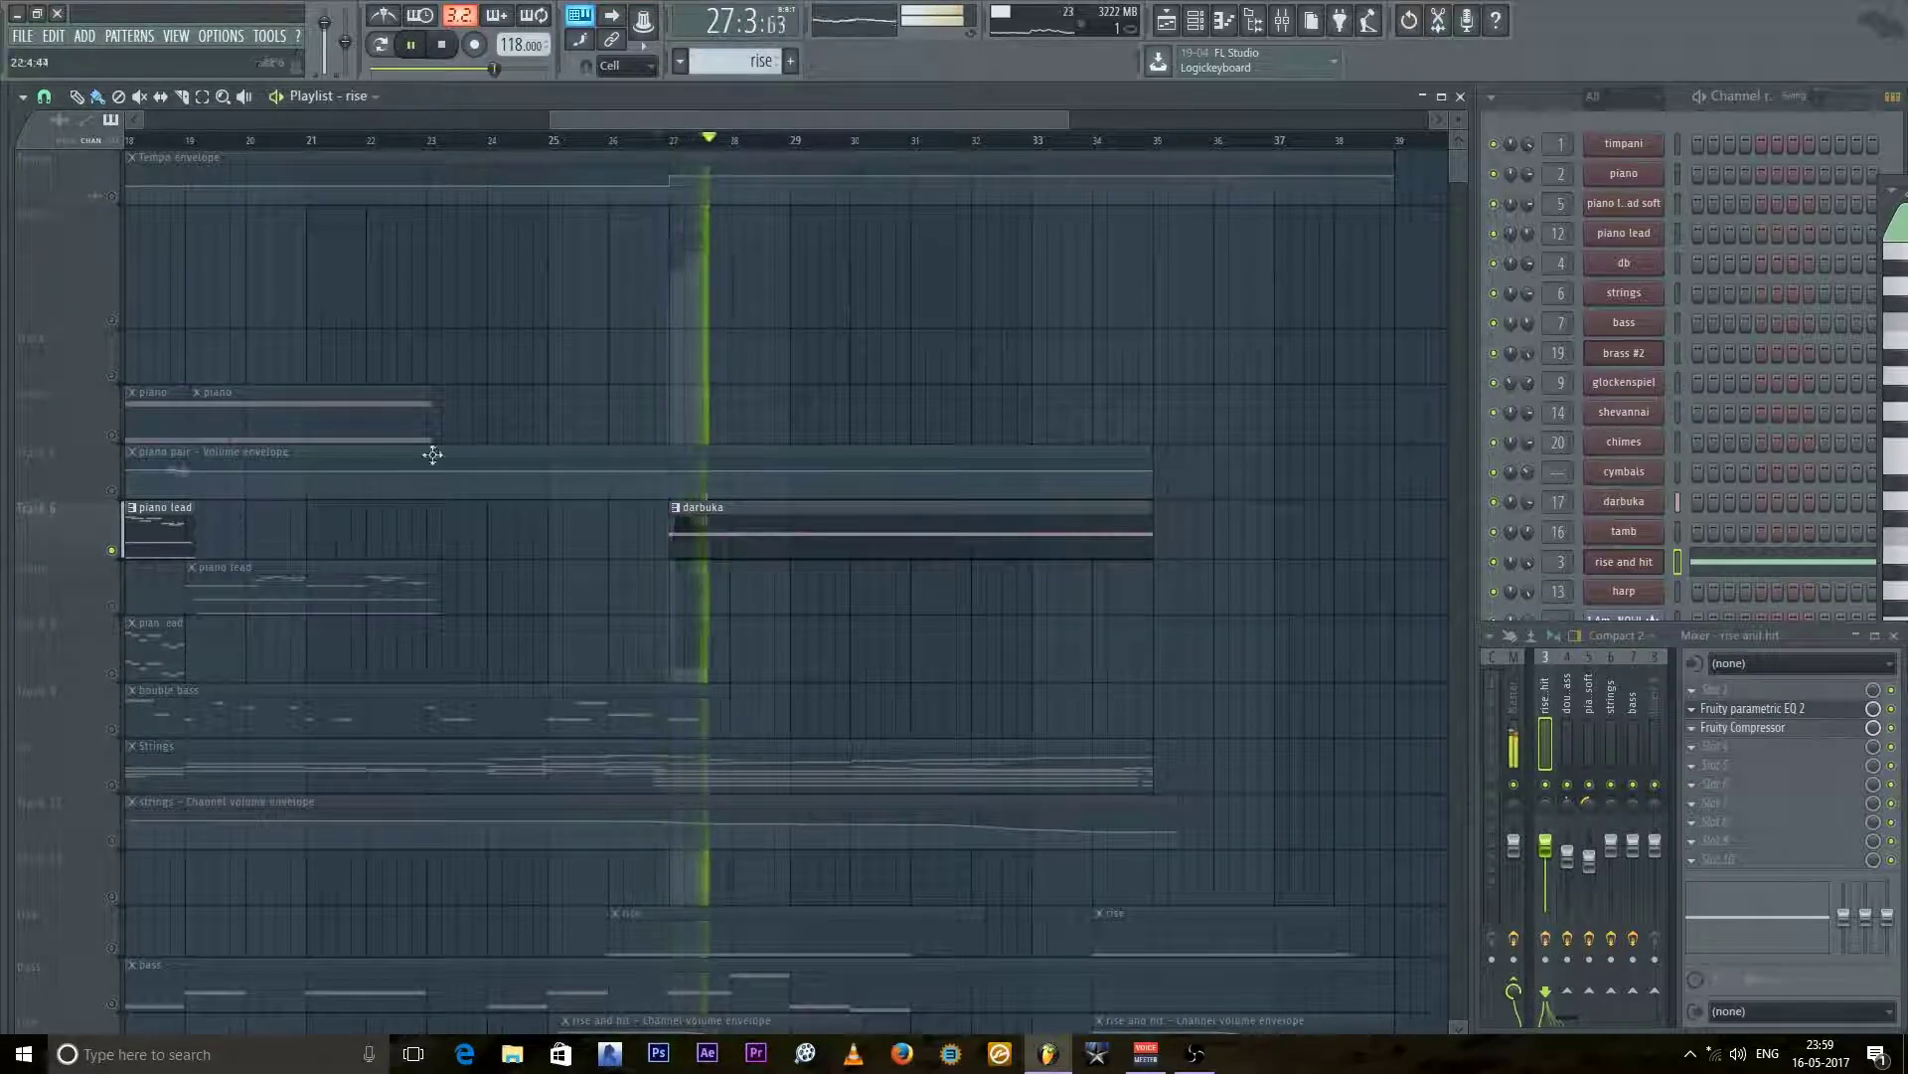
key(space)
right_click(112, 552)
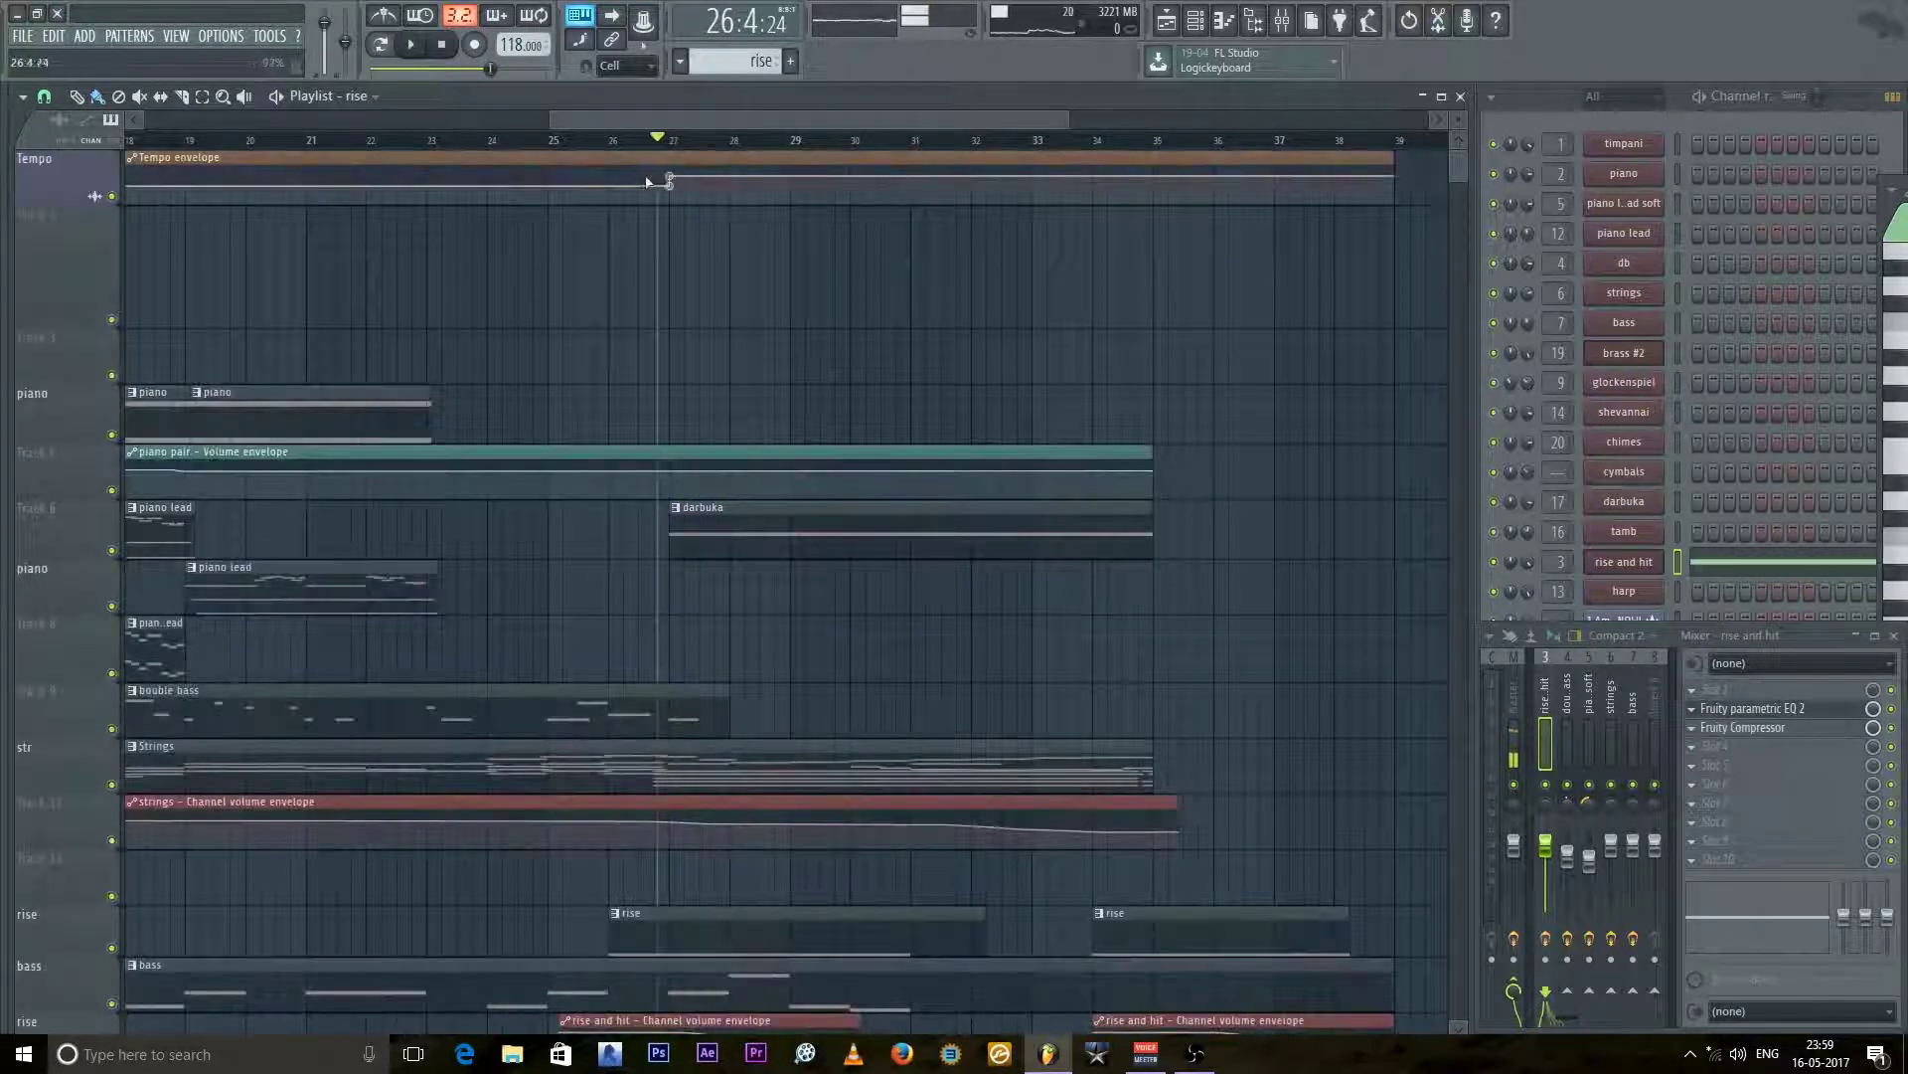
Step: Play the full arrangement from just before bar 27 through the tempo change and the darbuka entry
ctrl+scroll(643, 182, up, 3)
click(717, 146)
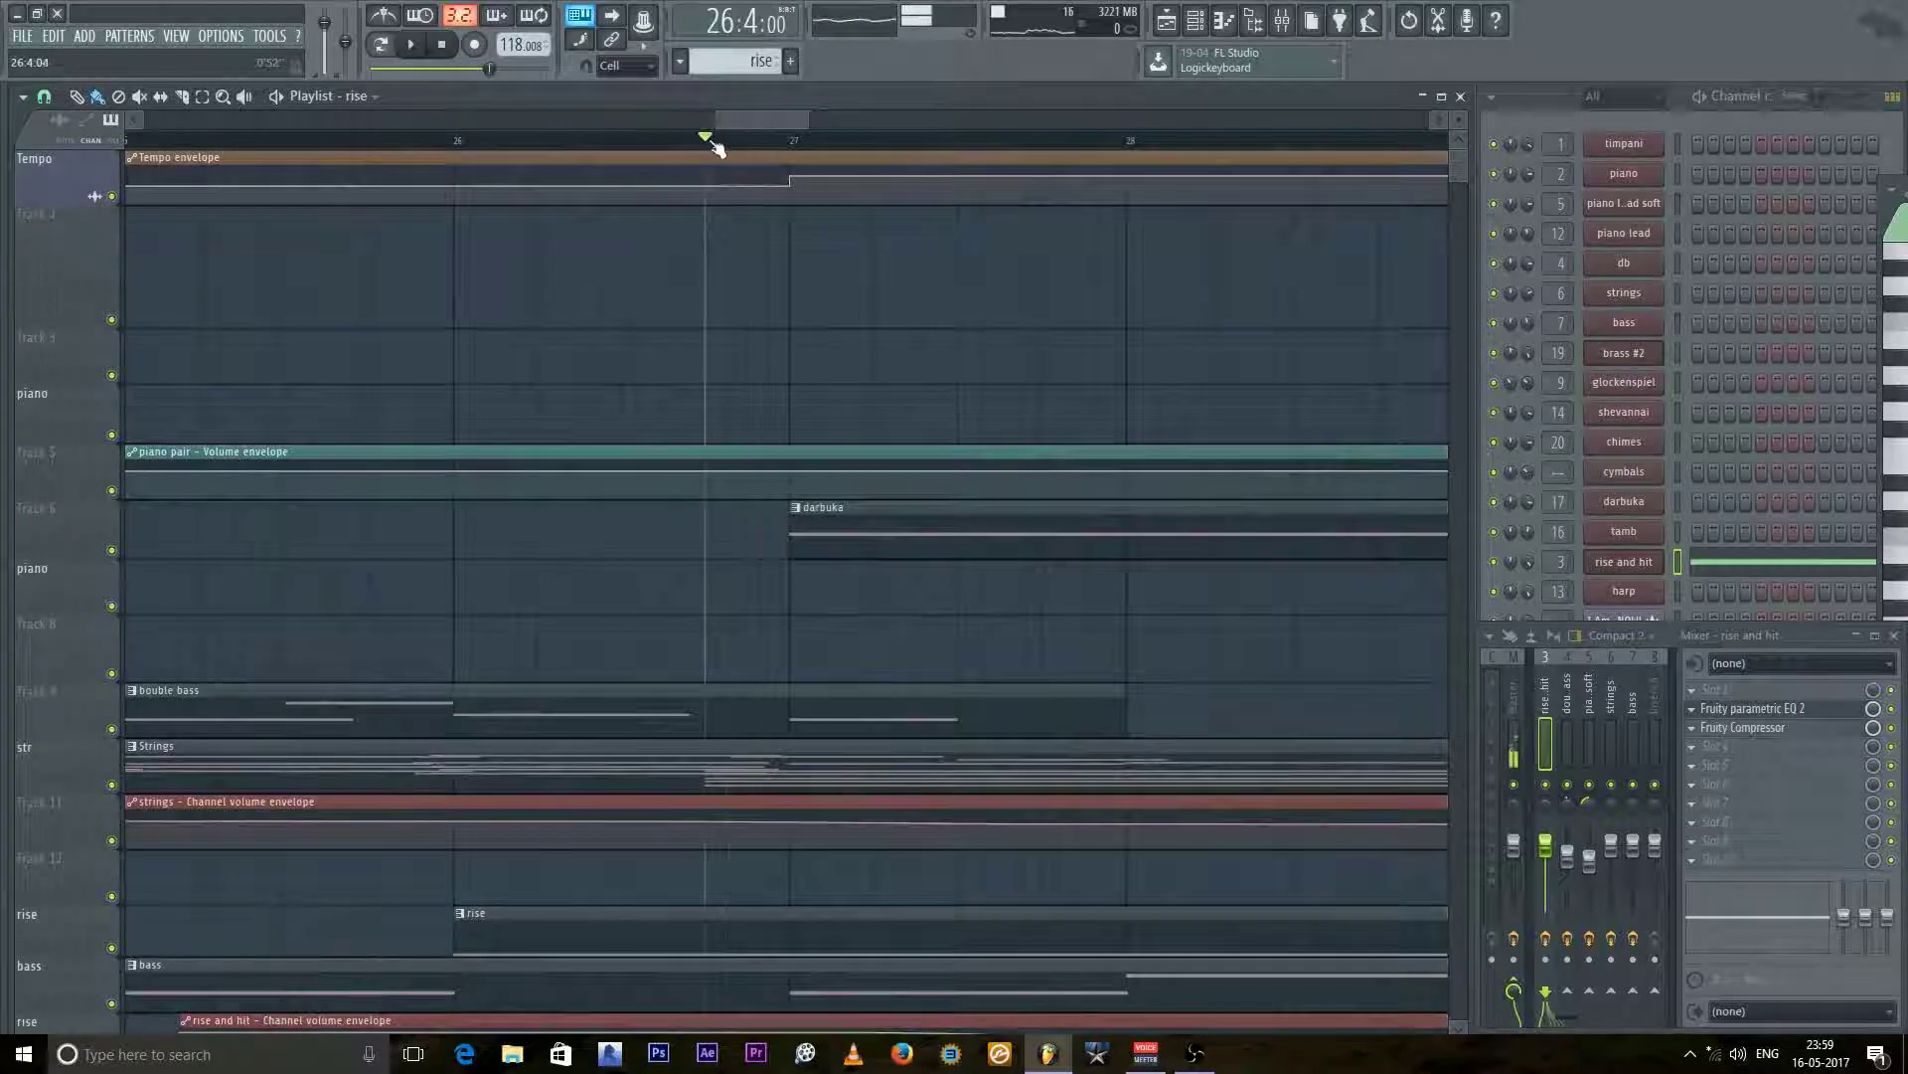
click(853, 144)
click(731, 142)
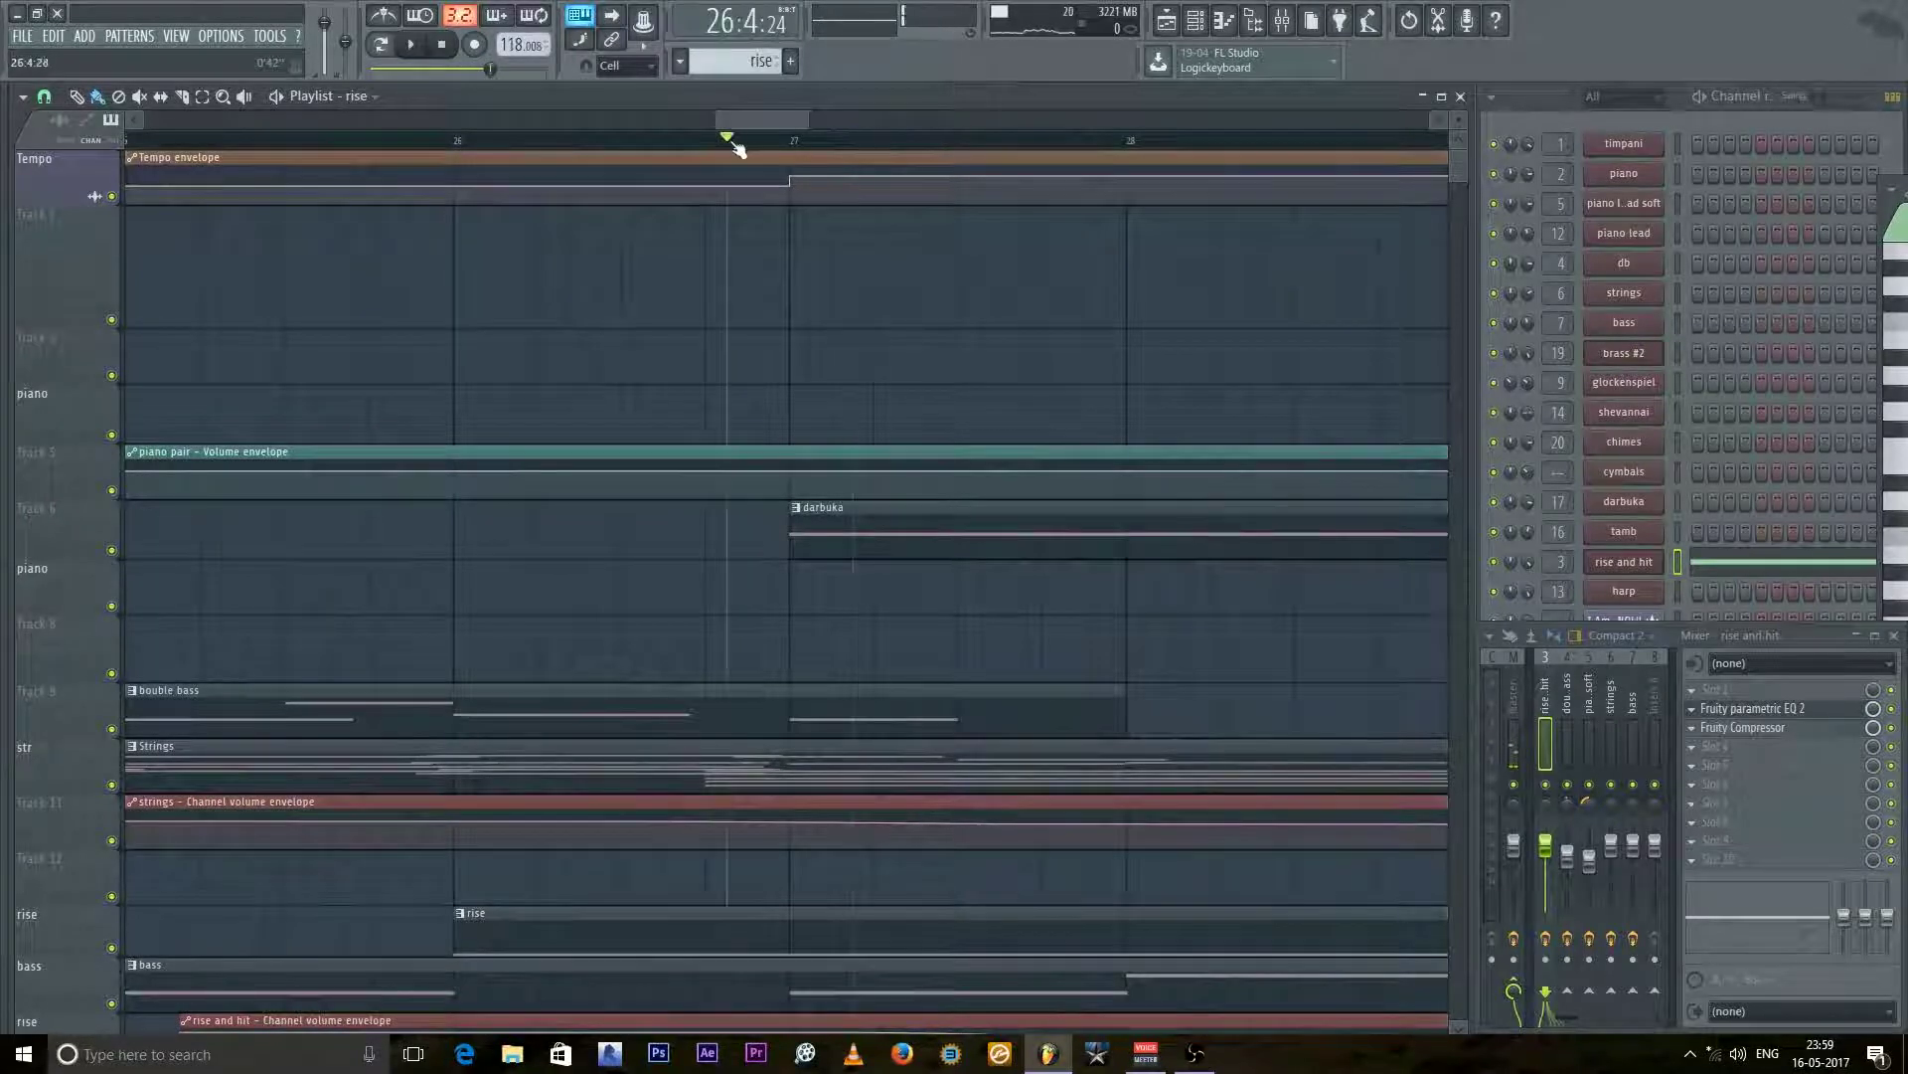
key(space)
scroll(326, 586, down, 5)
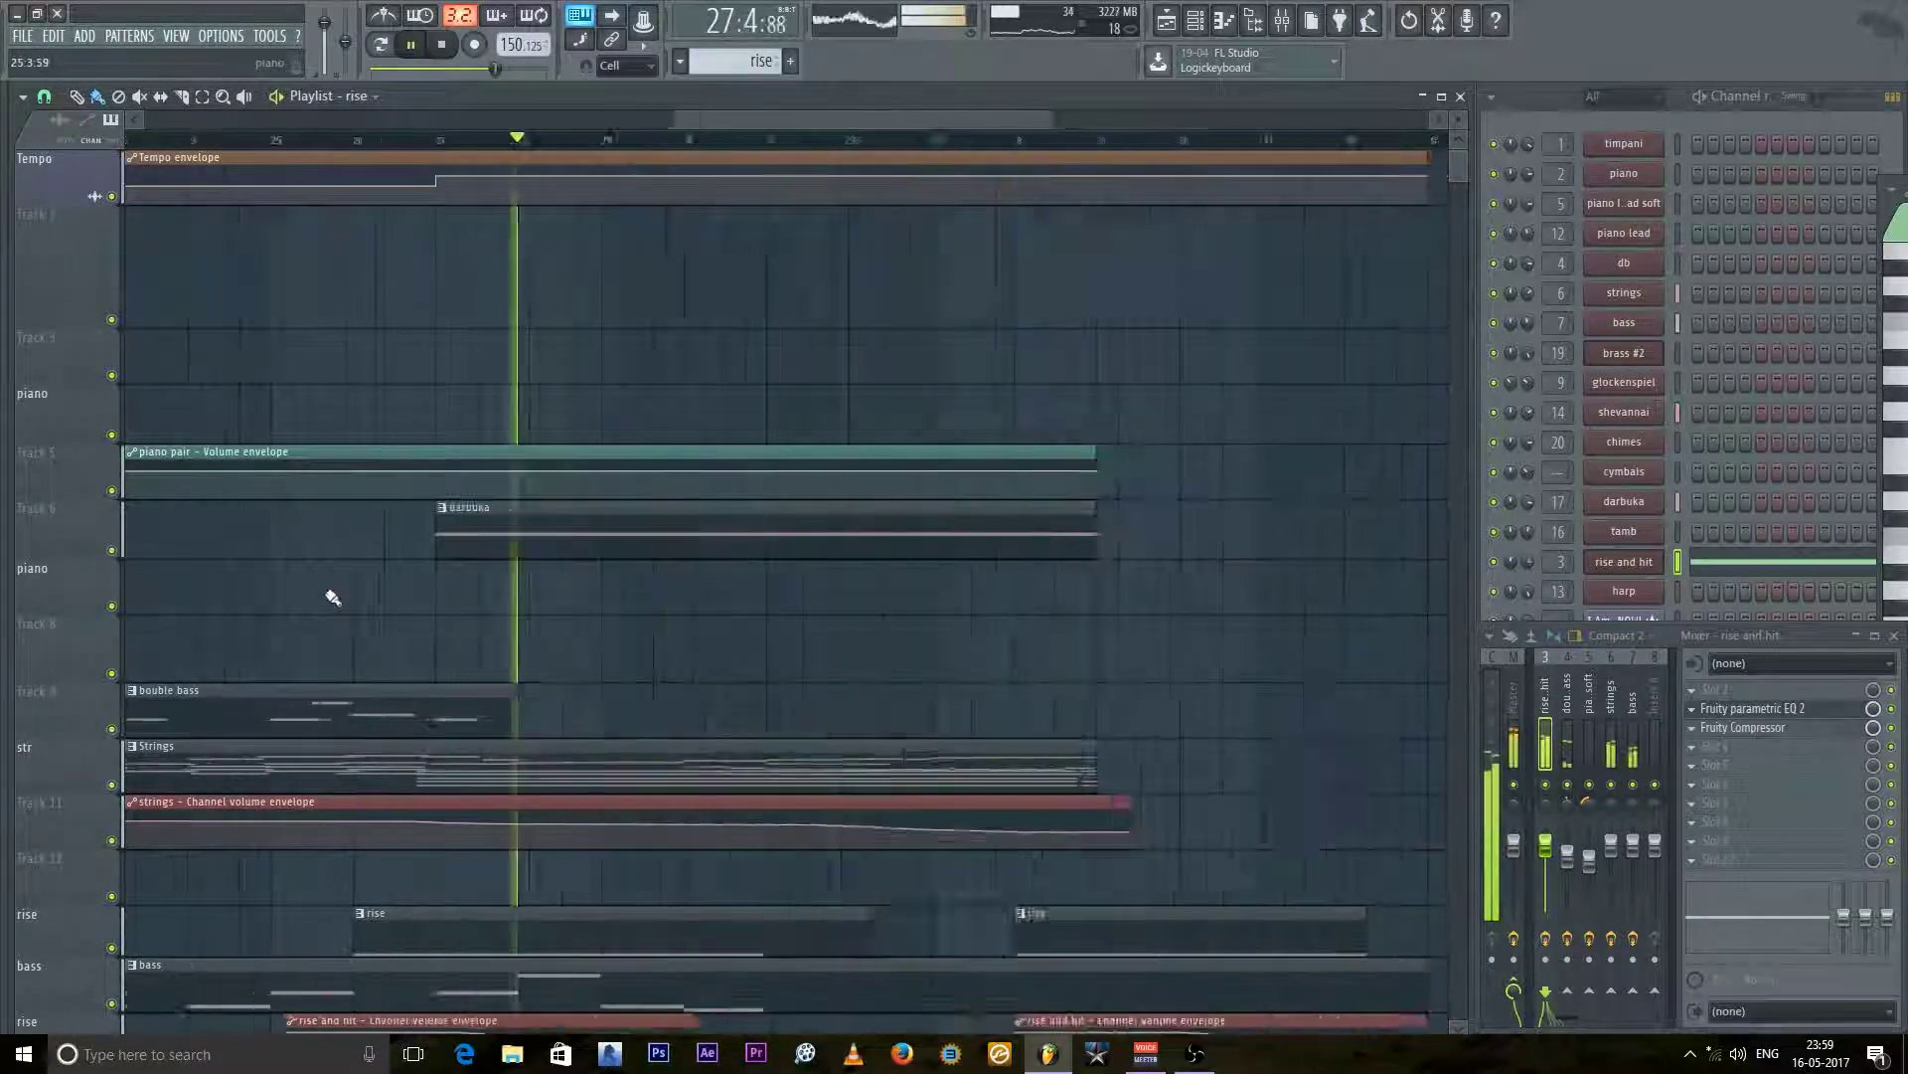
Step: Replay the arrangement from bar 25, select the darbuka pattern, and open its Kontakt instrument
click(280, 140)
scroll(391, 446, up, 5)
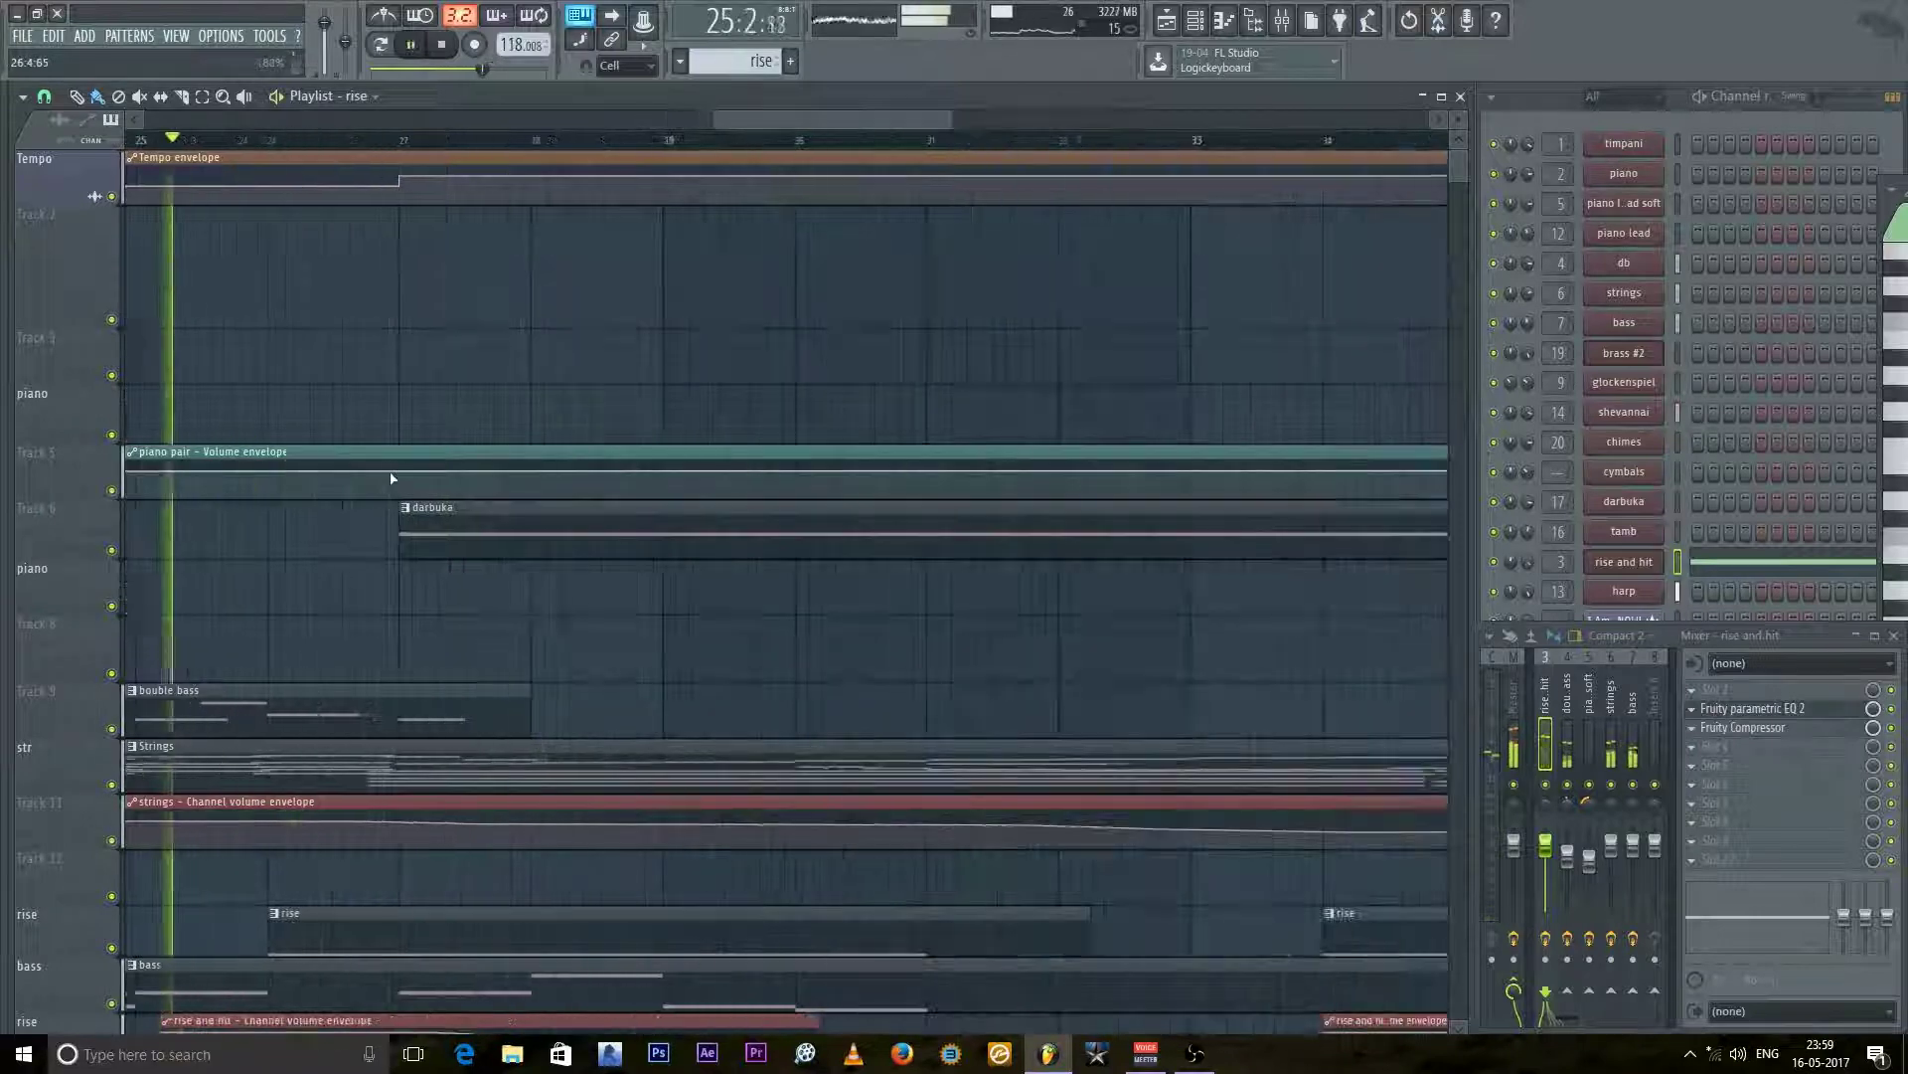
click(468, 543)
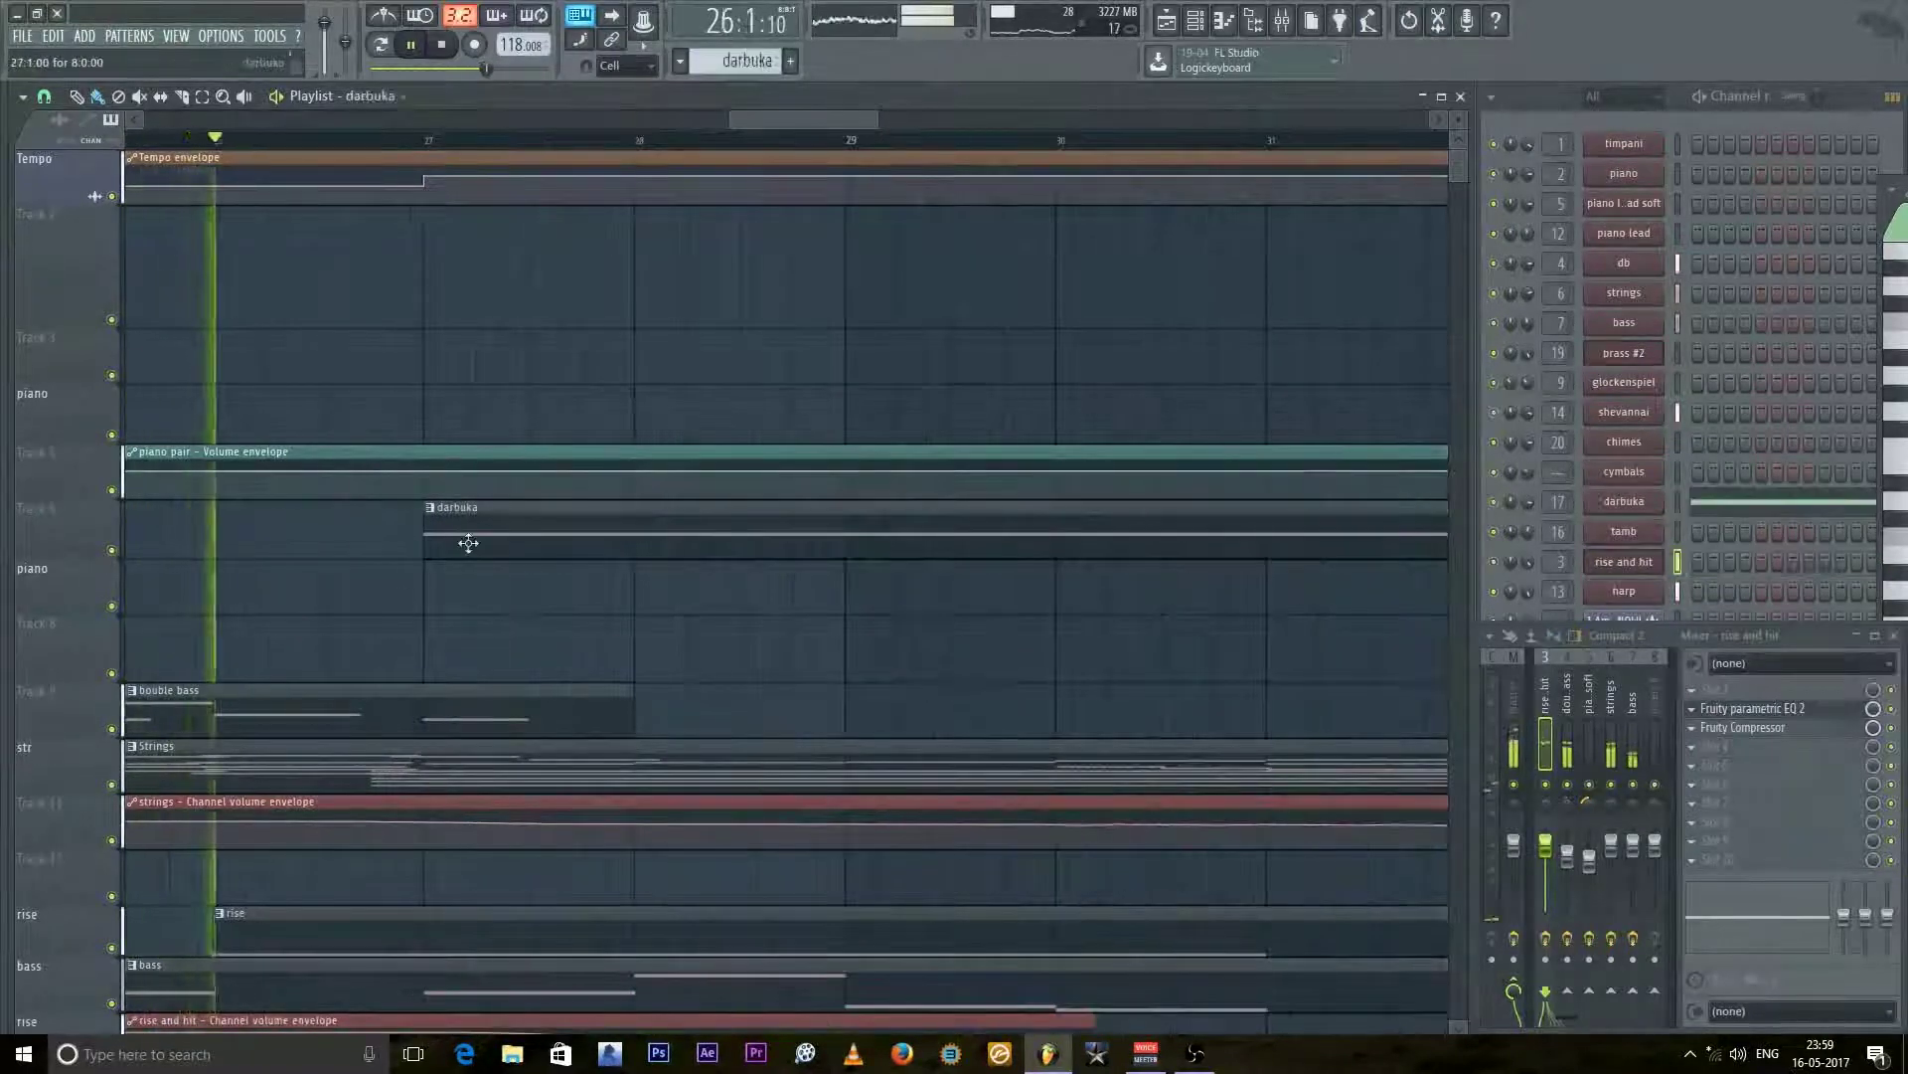
click(1635, 505)
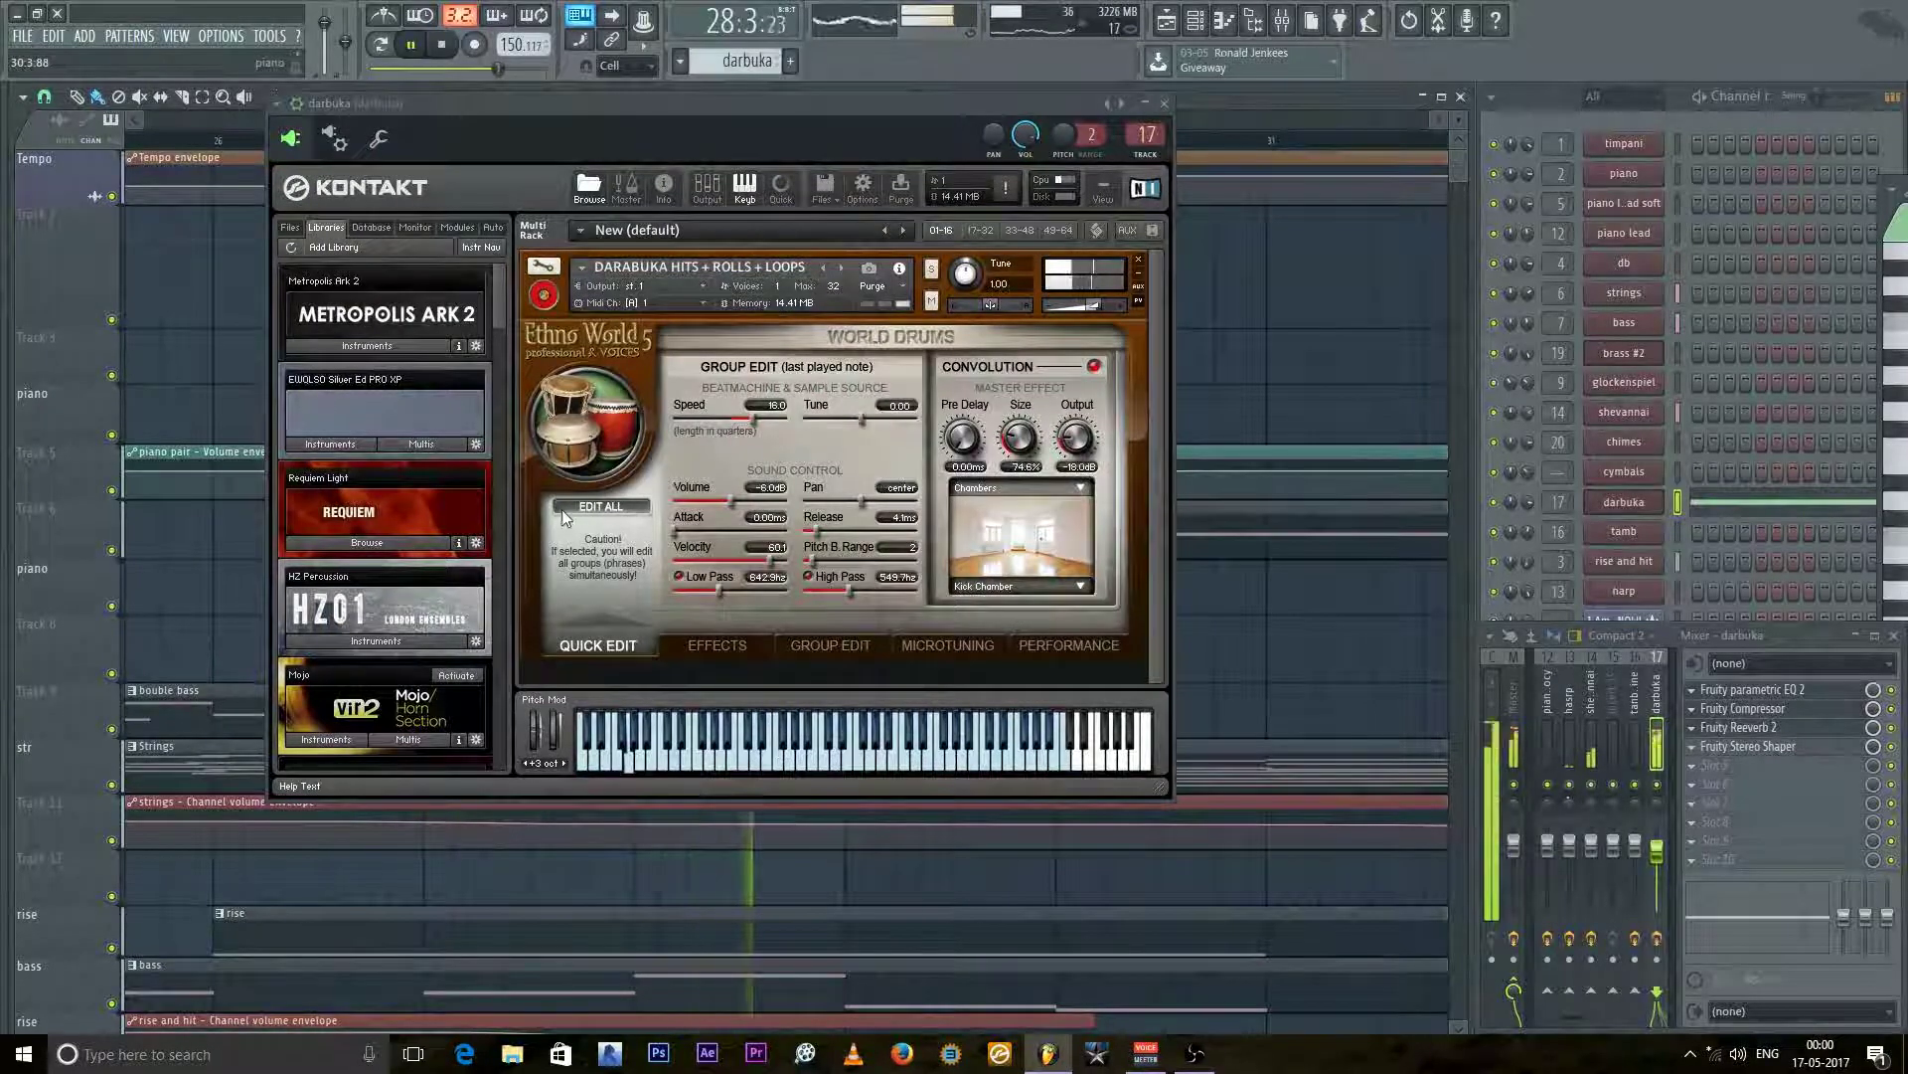
Step: Stop playback and audition individual darbuka hits and loops on the Kontakt keyboard
key(space)
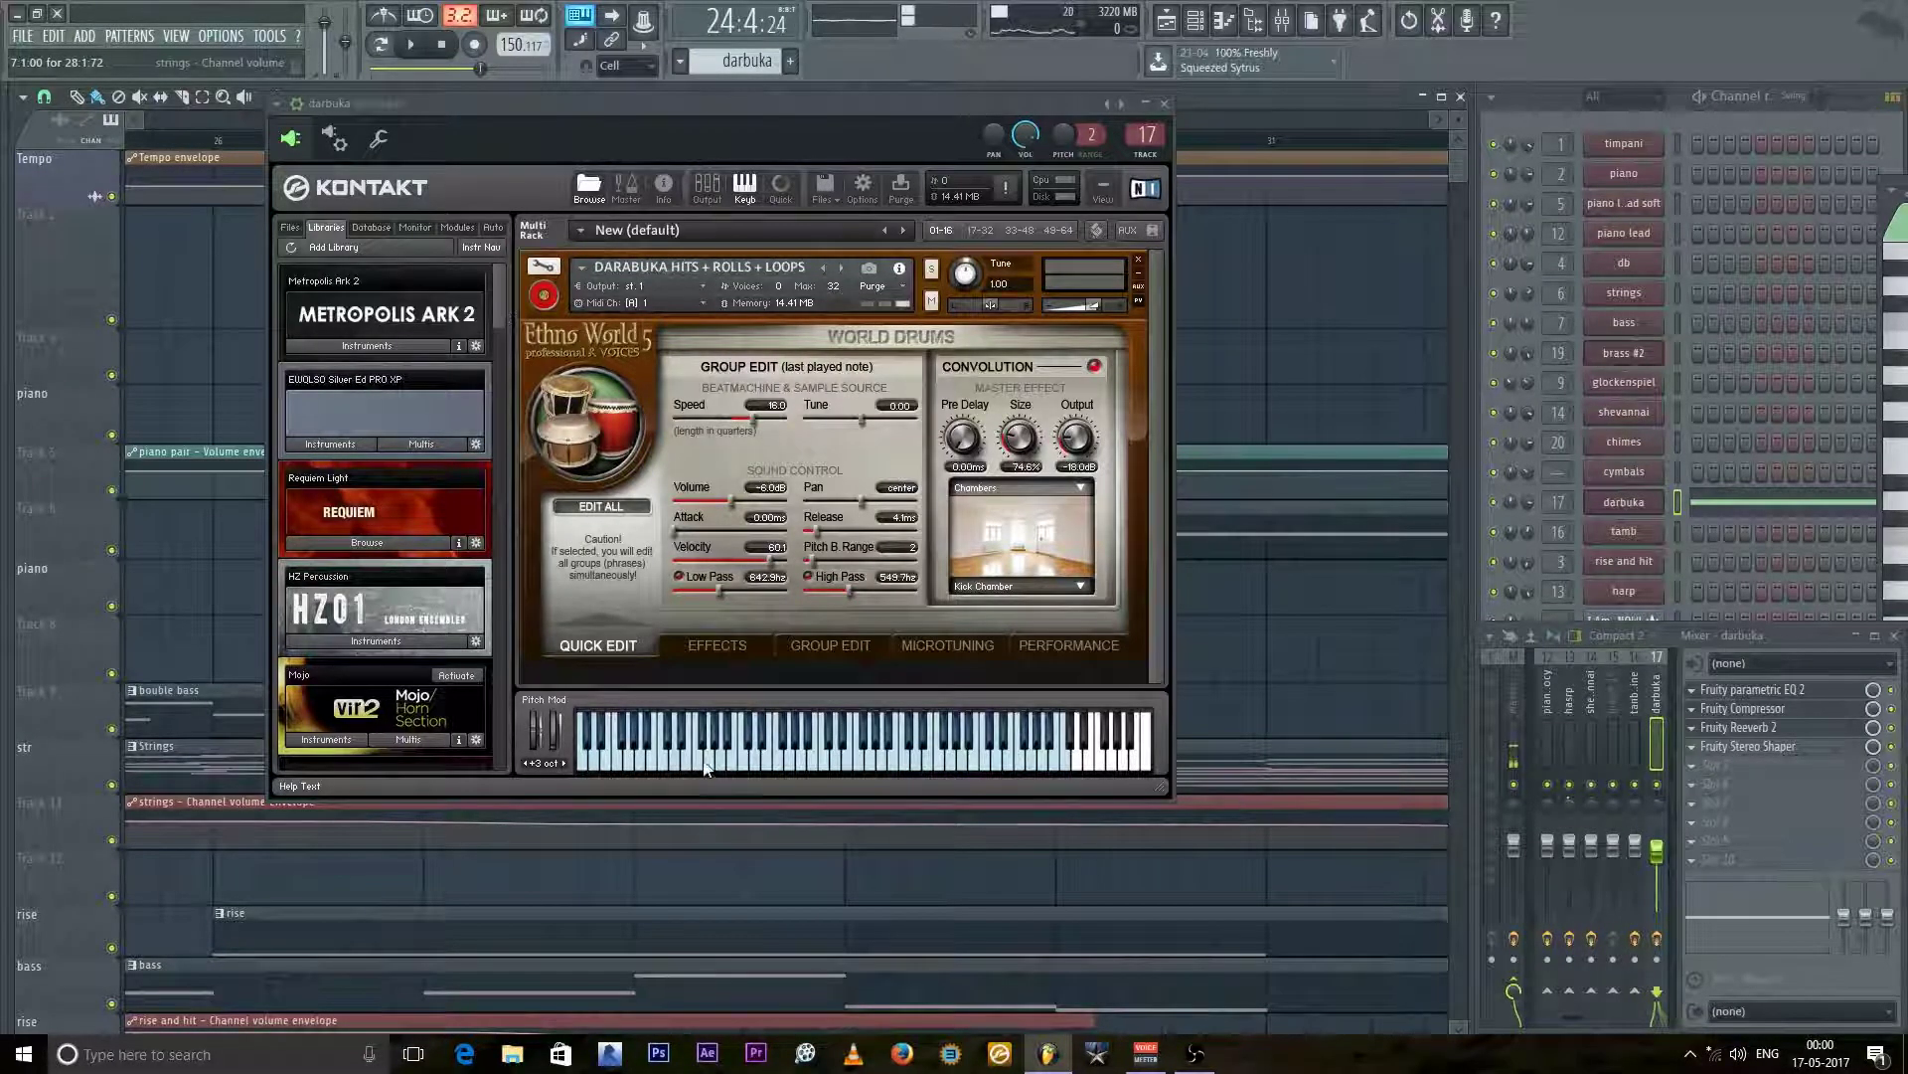
click(782, 768)
click(812, 769)
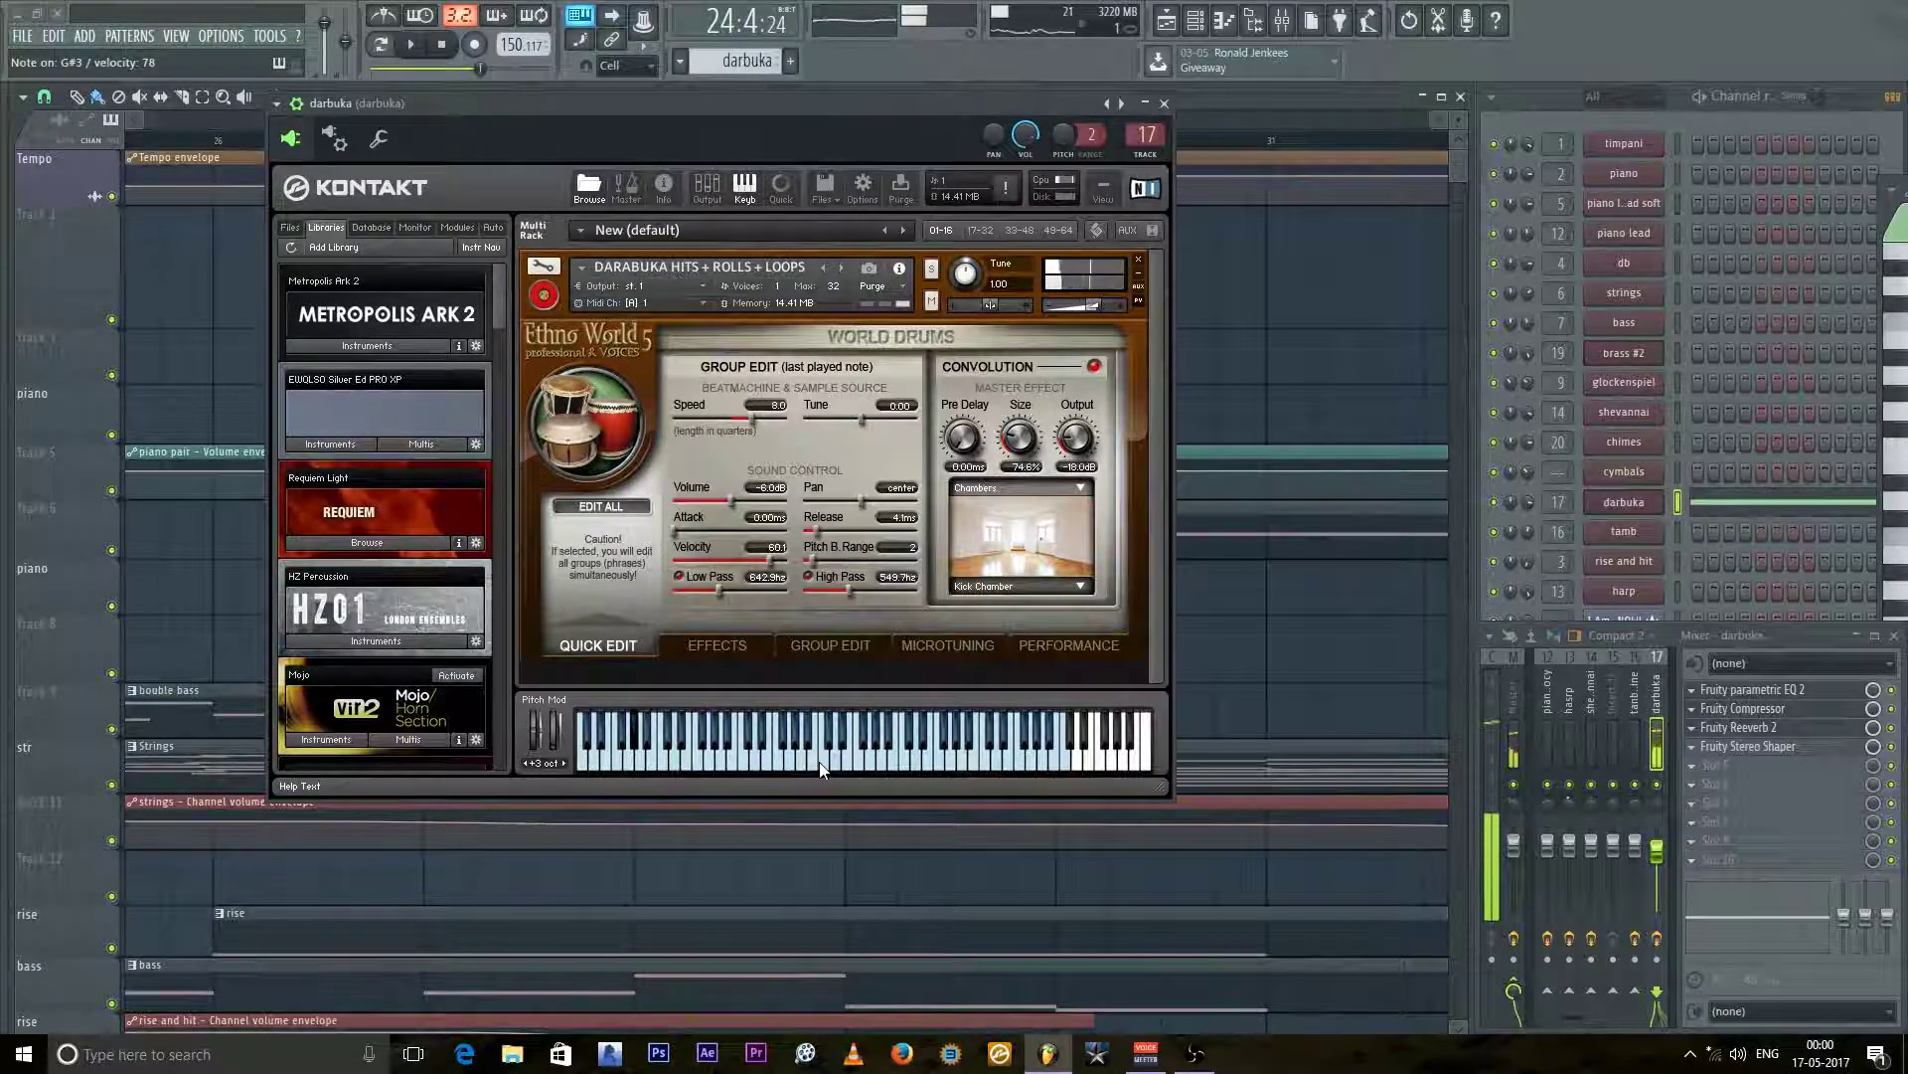
Step: Play the darbuka section with its Kontakt window open, move the window clear of the playlist tracks, and replay from around bar 27
key(space)
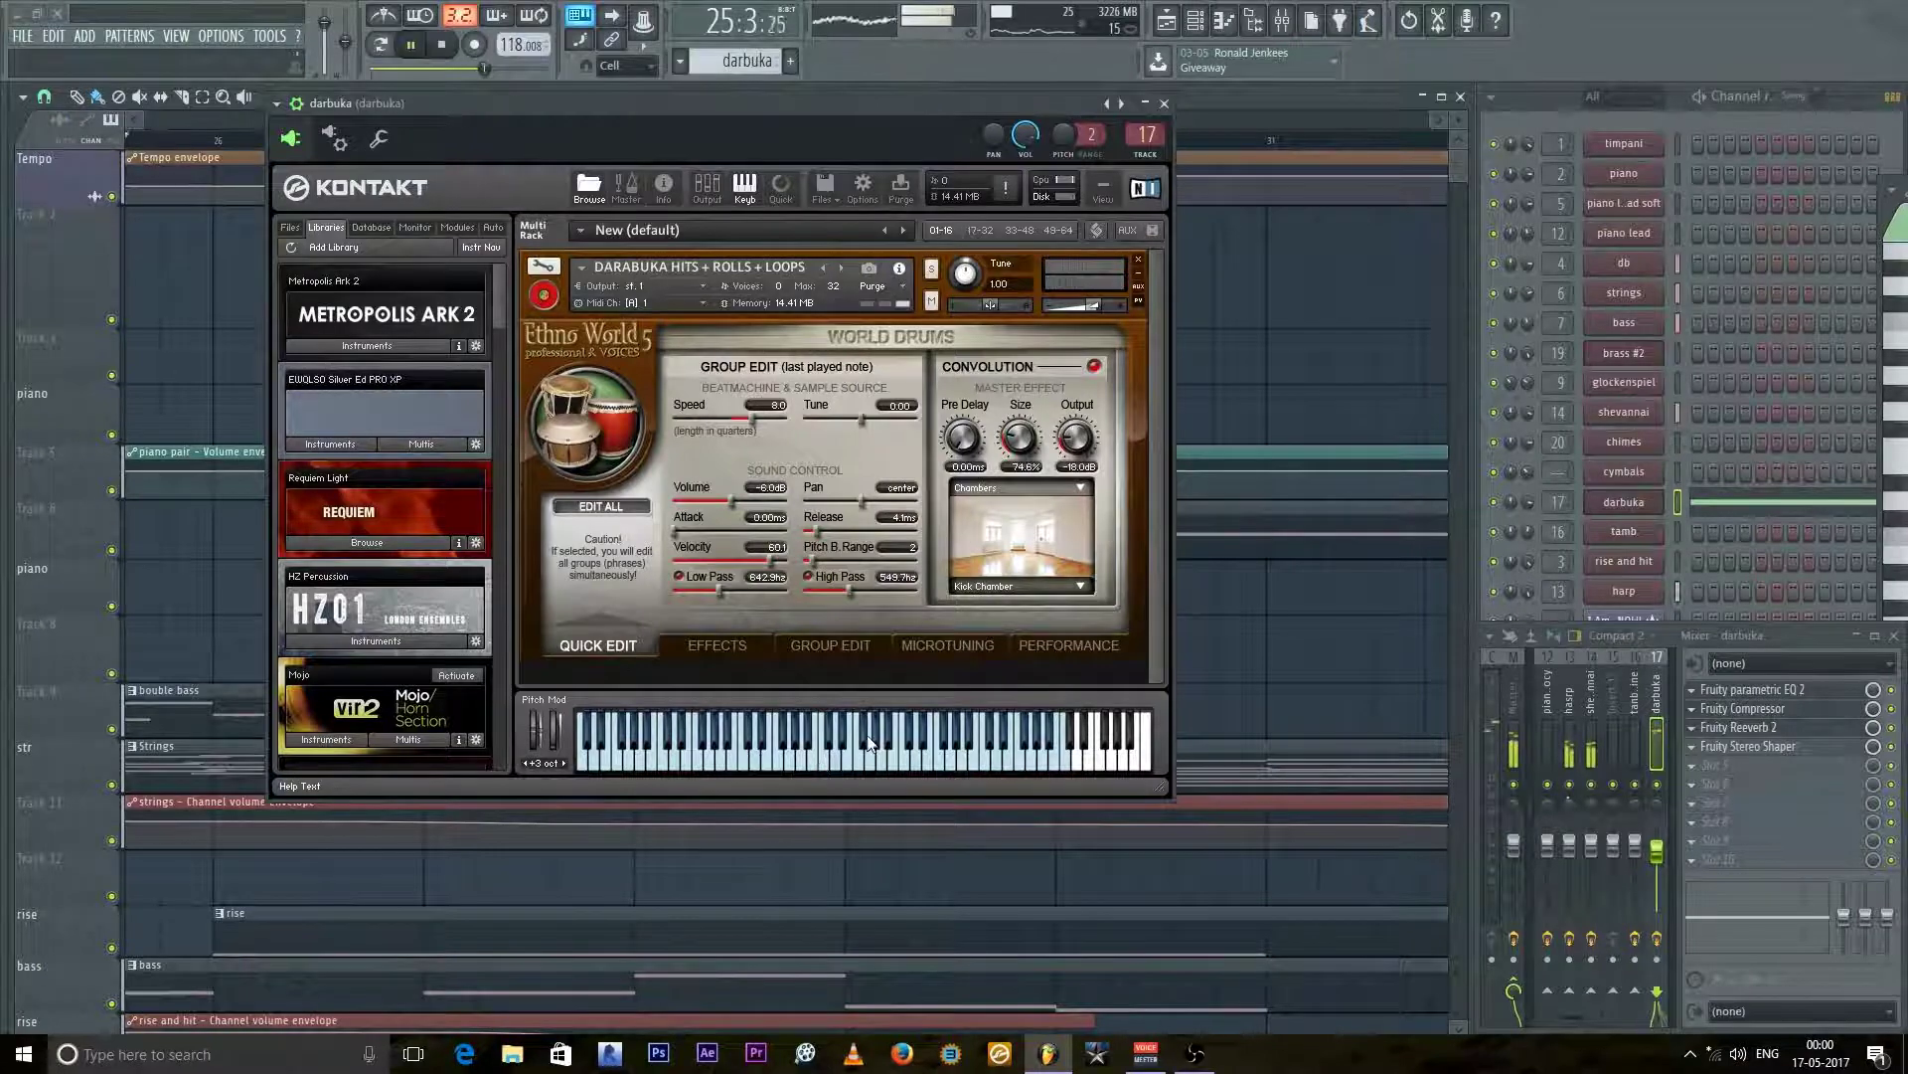
drag(922, 90, 1312, 86)
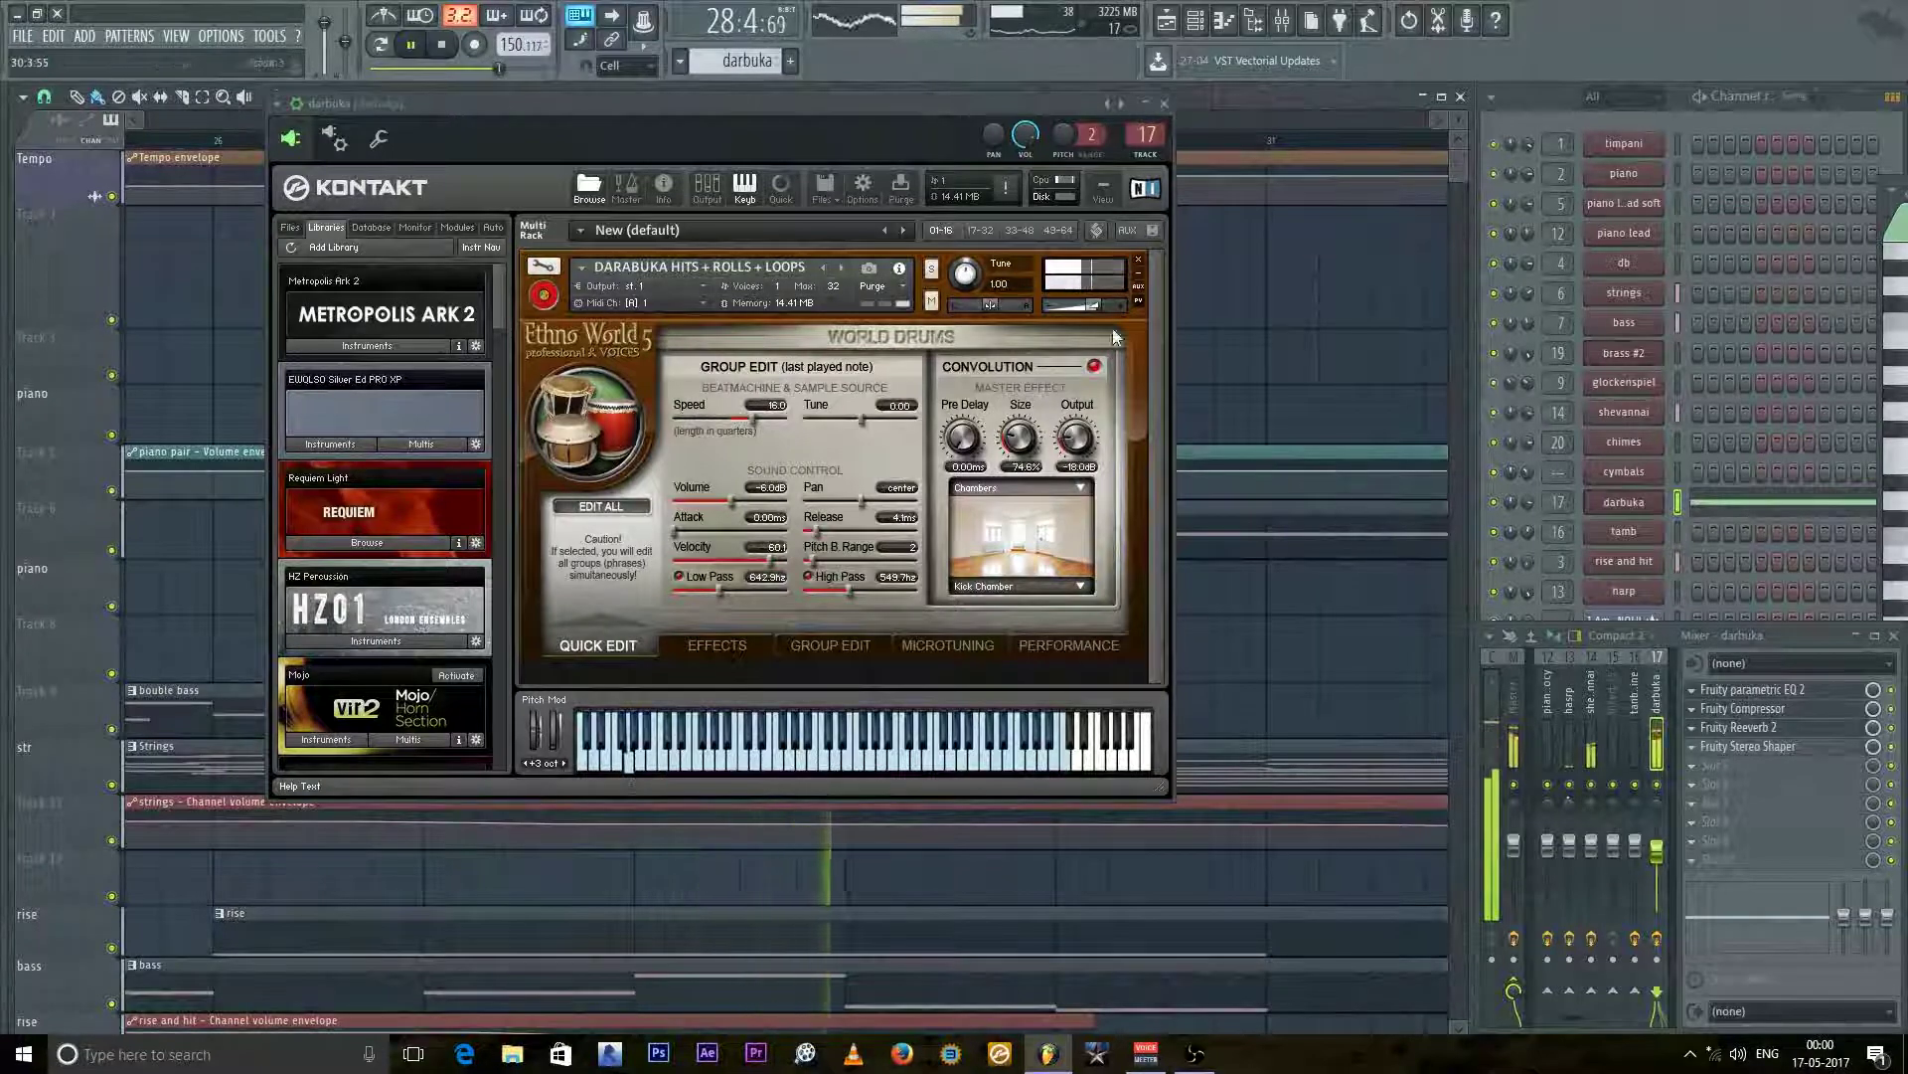
drag(1049, 109, 1031, 544)
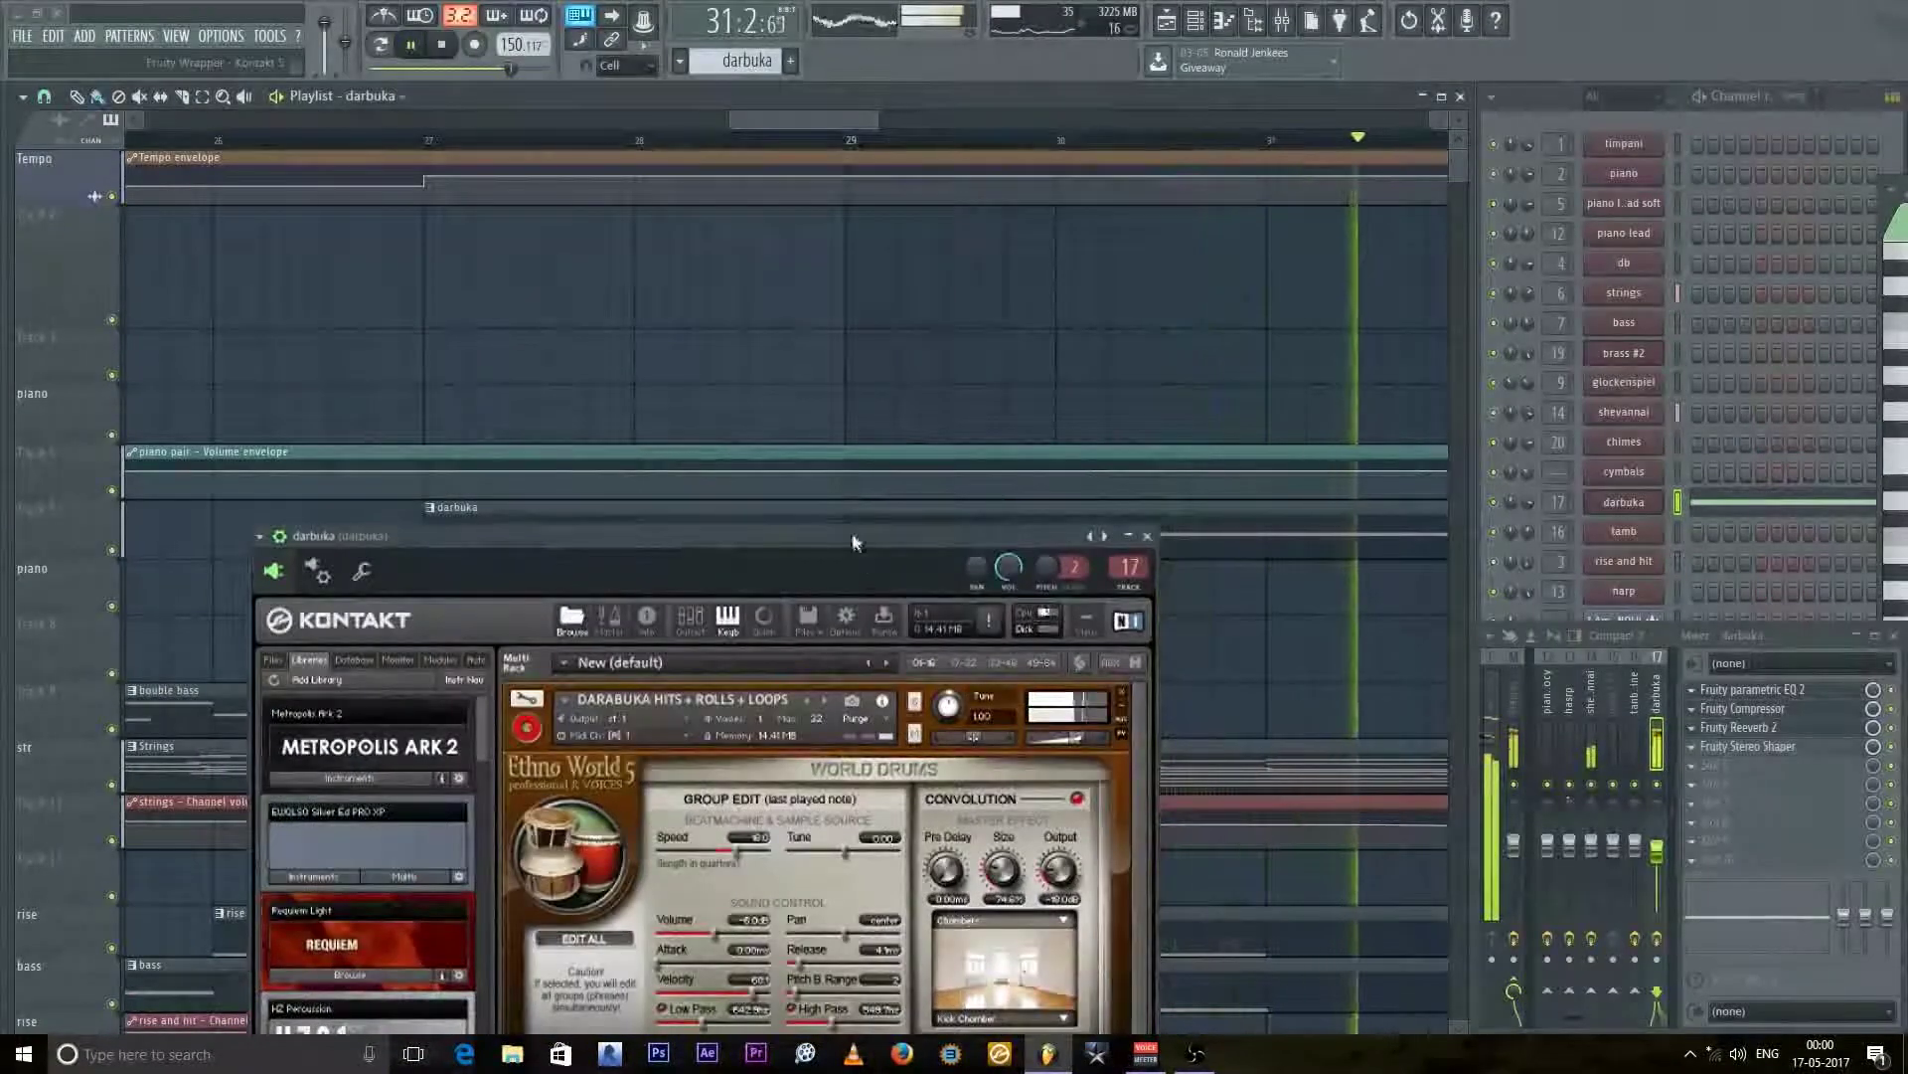
drag(853, 537, 887, 758)
scroll(905, 573, down, 4)
key(super)
key(space)
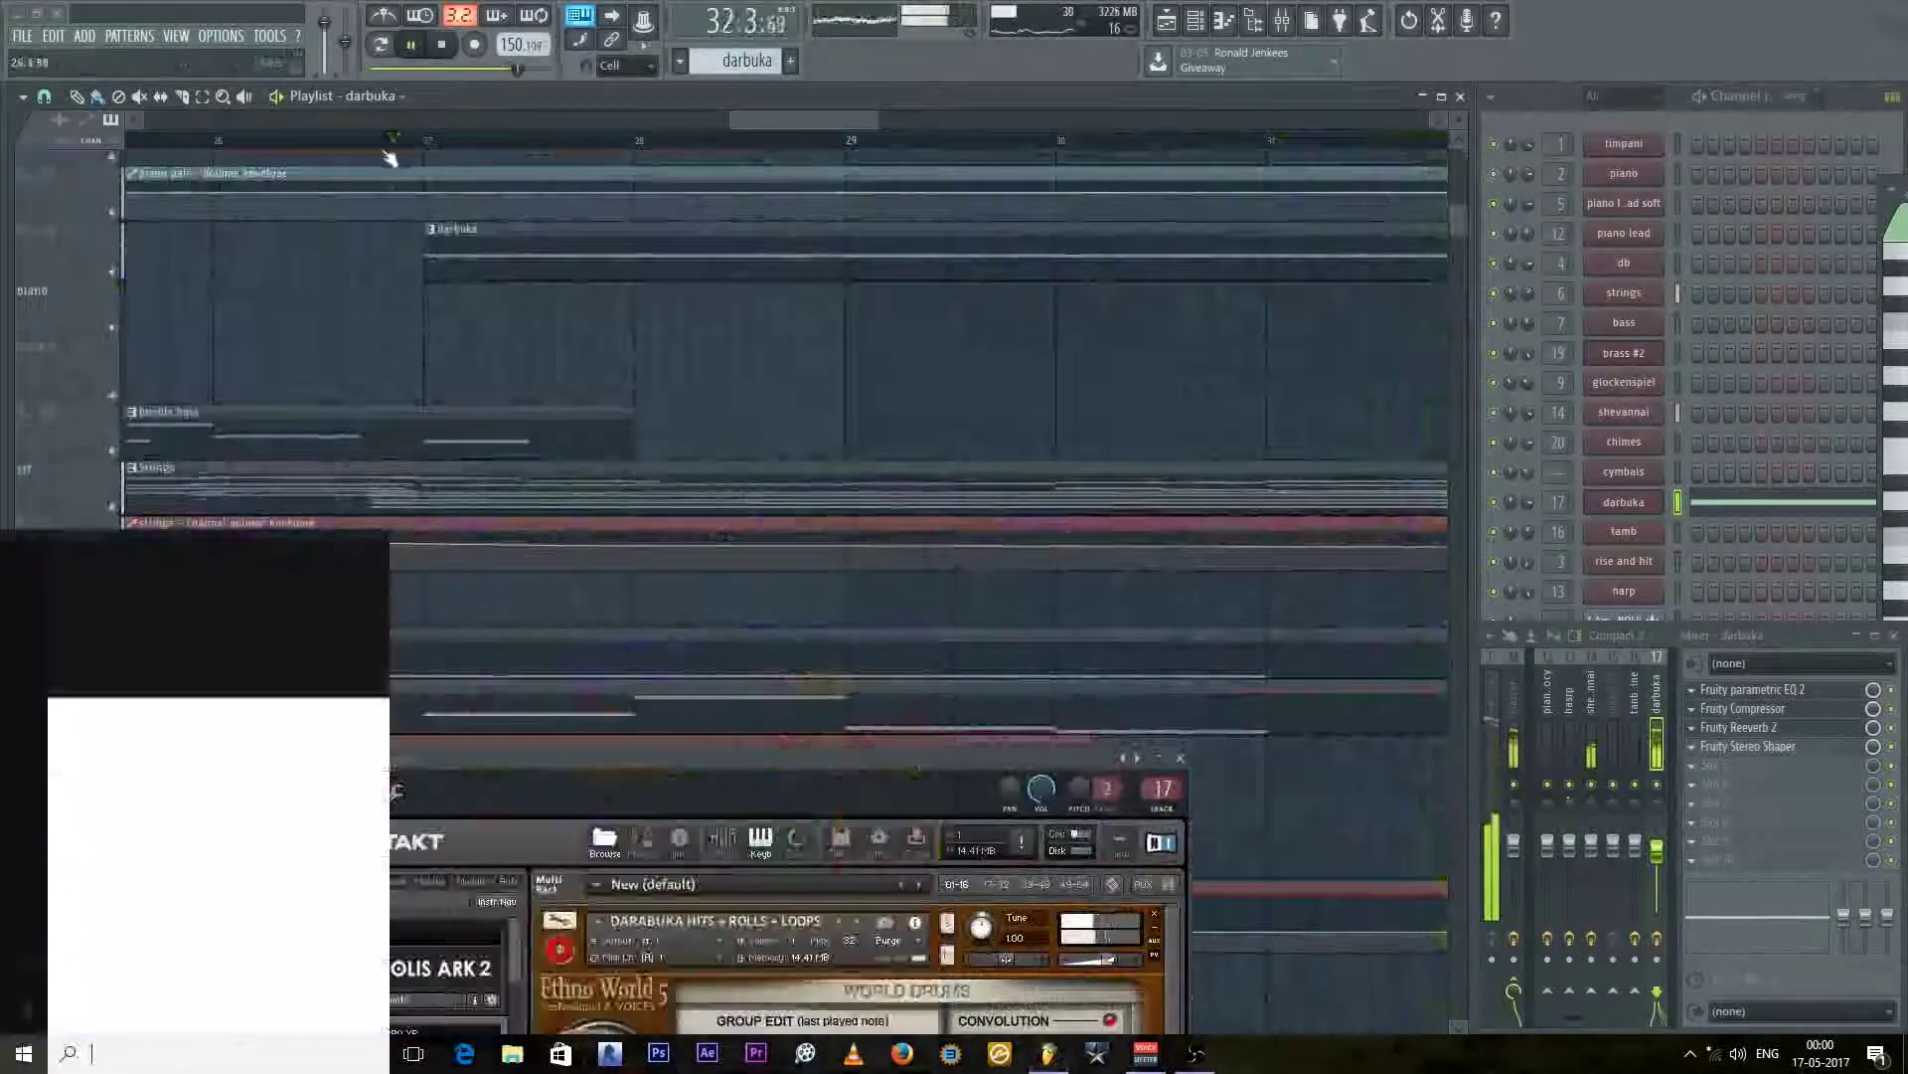
key(Escape)
scroll(478, 341, down, 5)
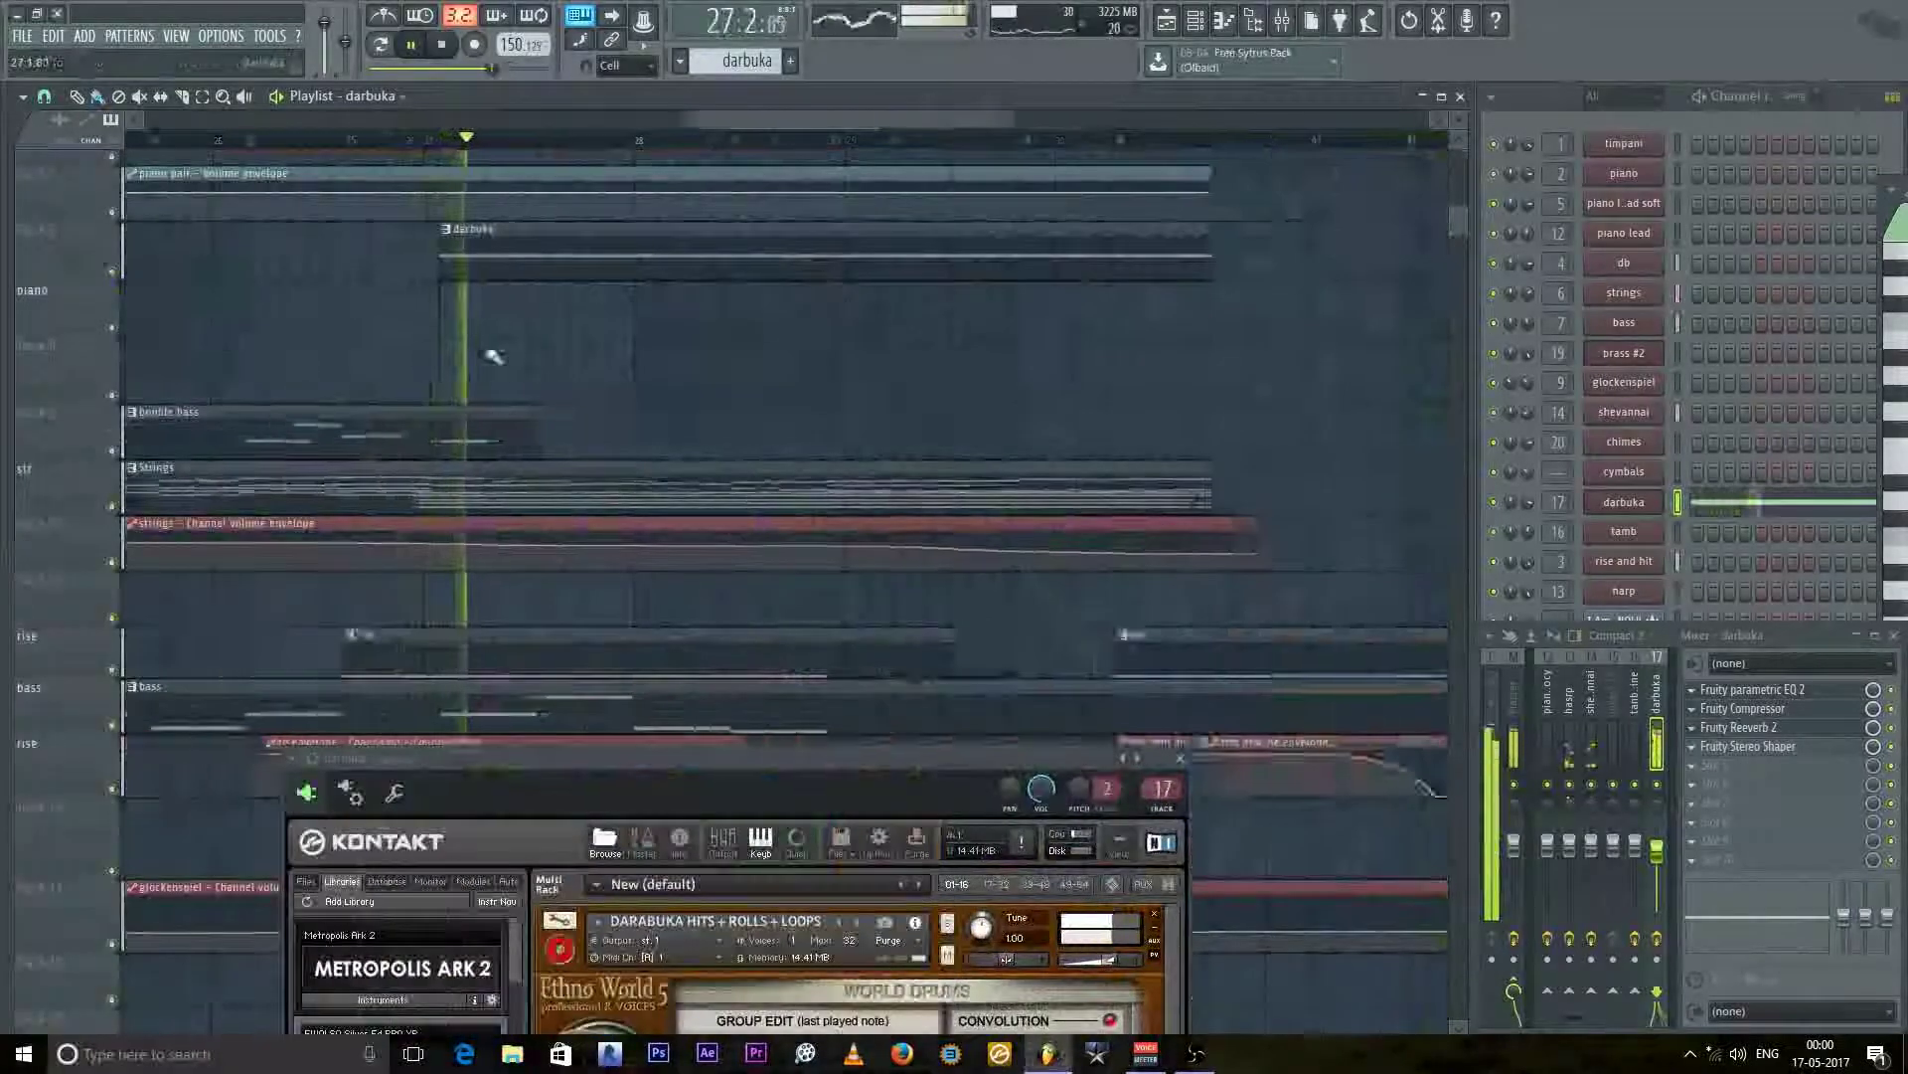
Step: Select the Strings pattern with playback stopped, view its Kontakt instrument, and minimize that window
click(511, 504)
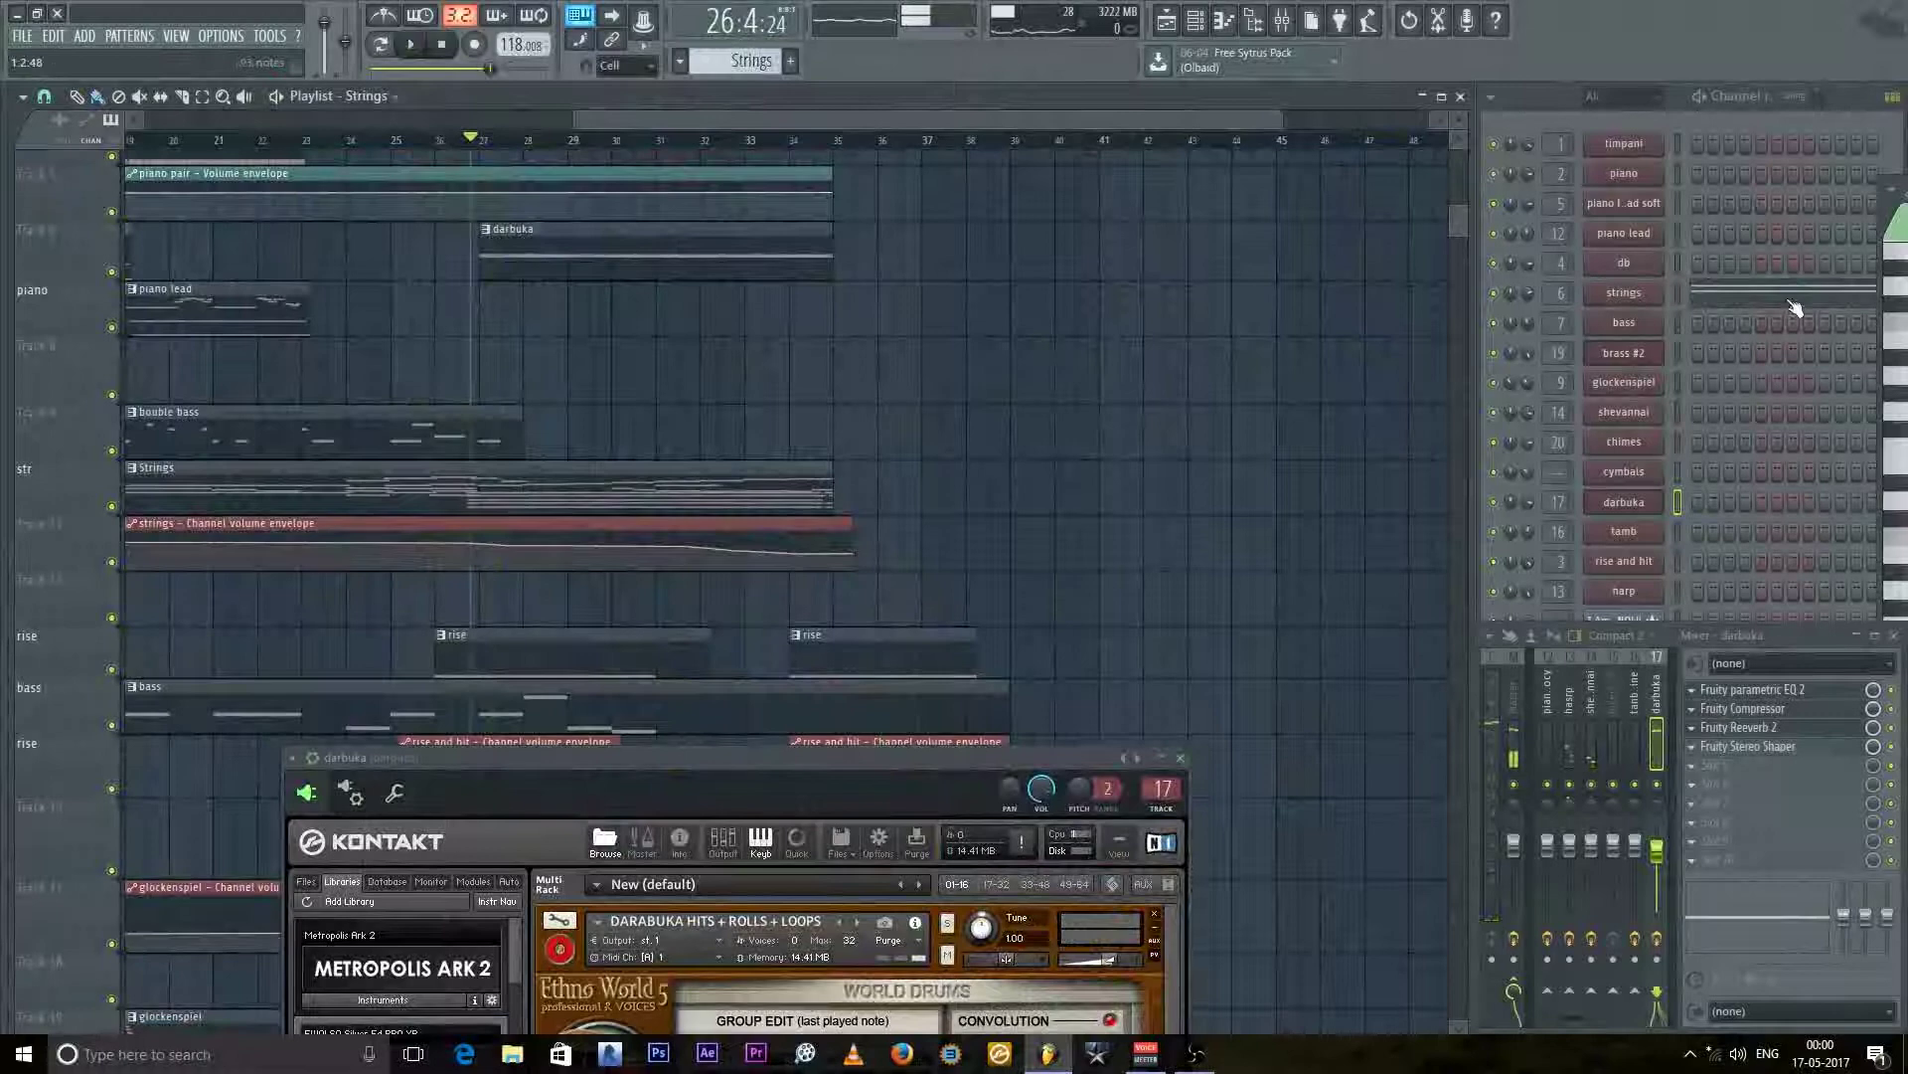
click(1624, 296)
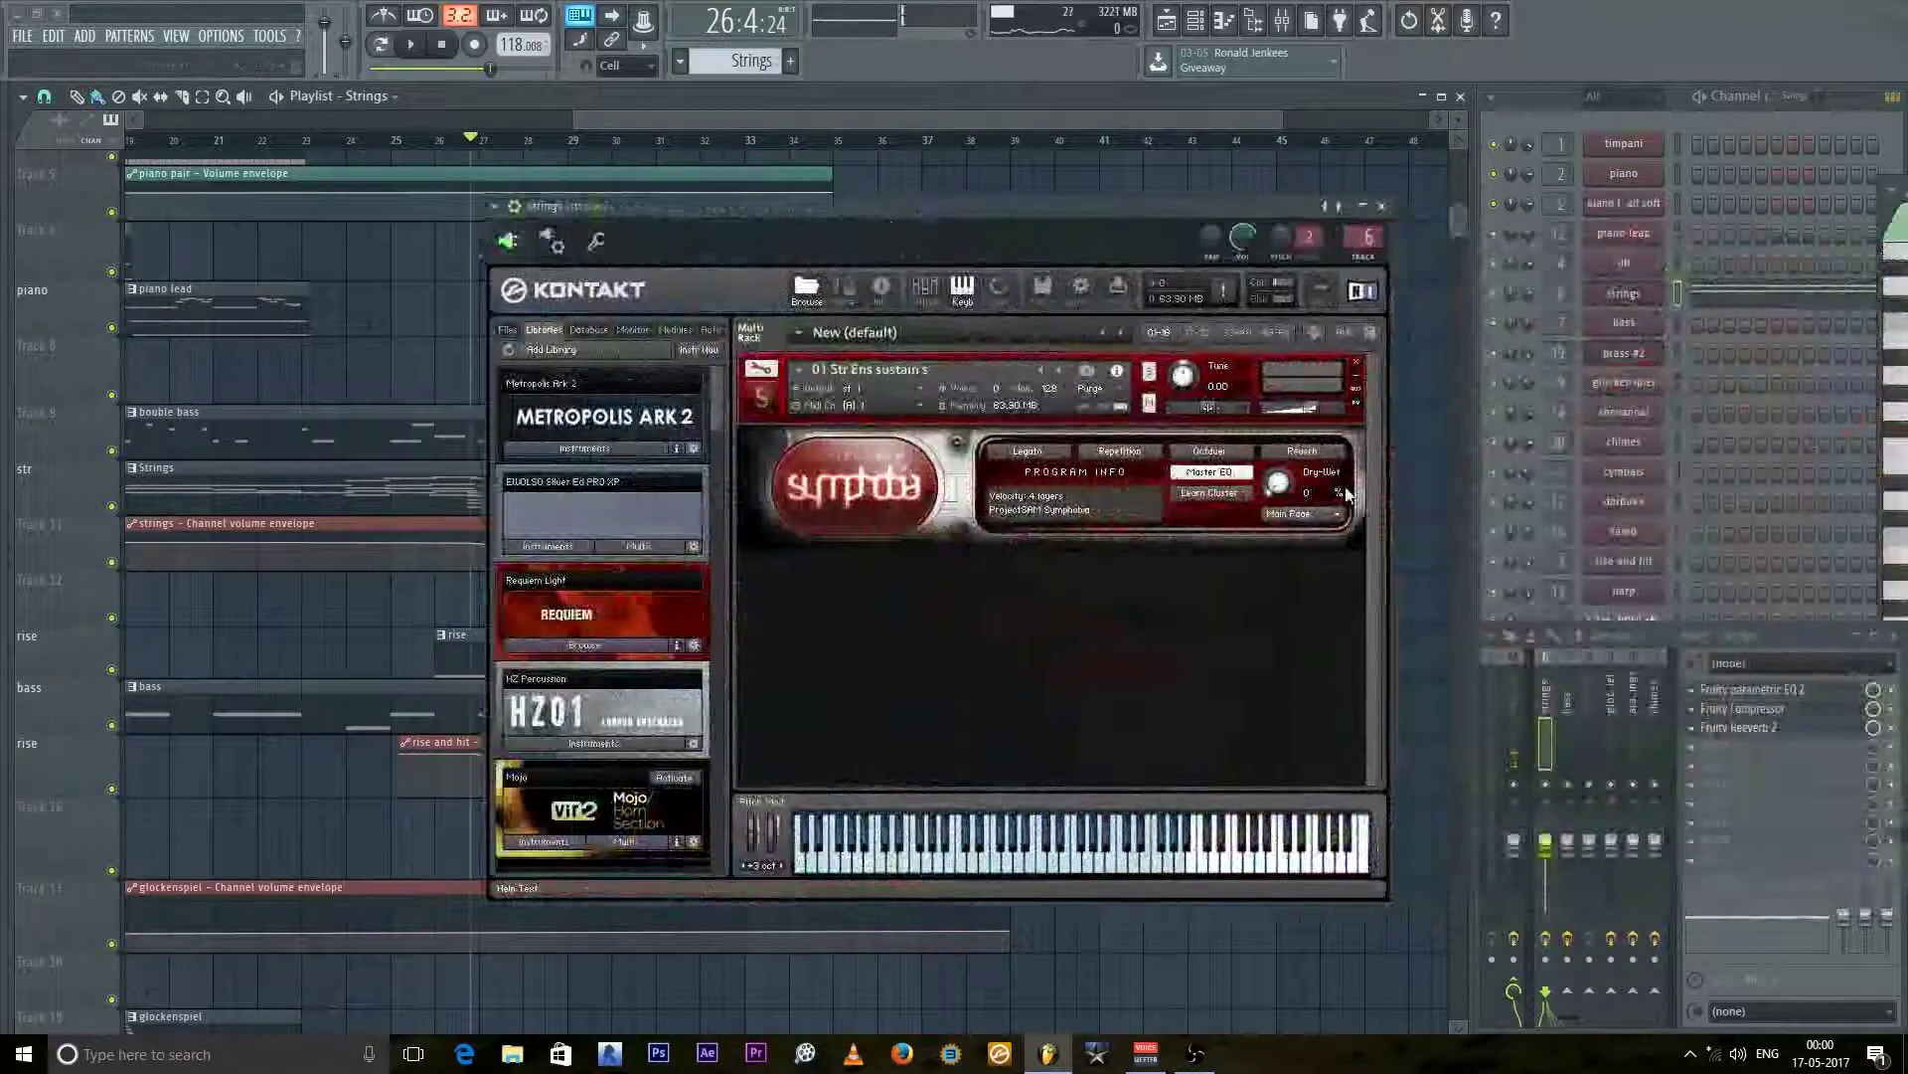
click(1362, 206)
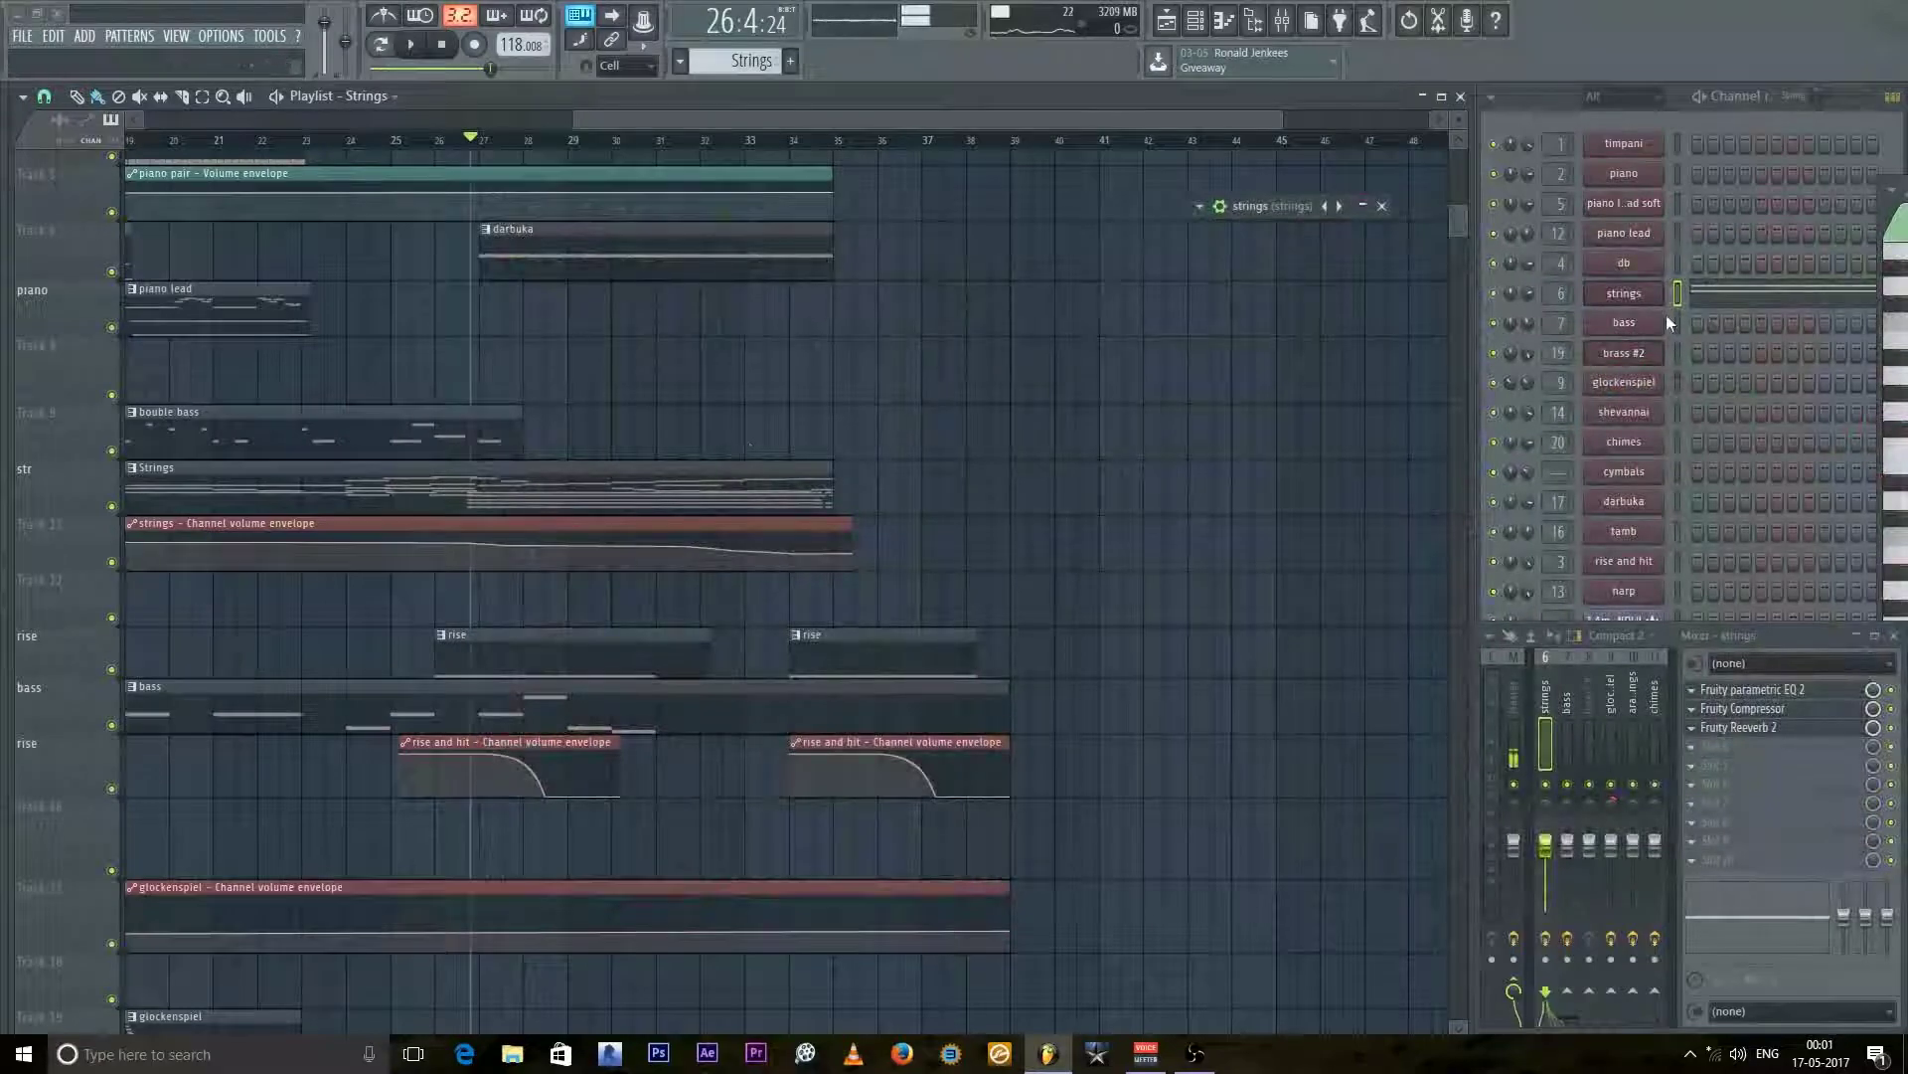
Step: Open the strings notes in the piano roll and maximize it to show the whole part
click(1753, 312)
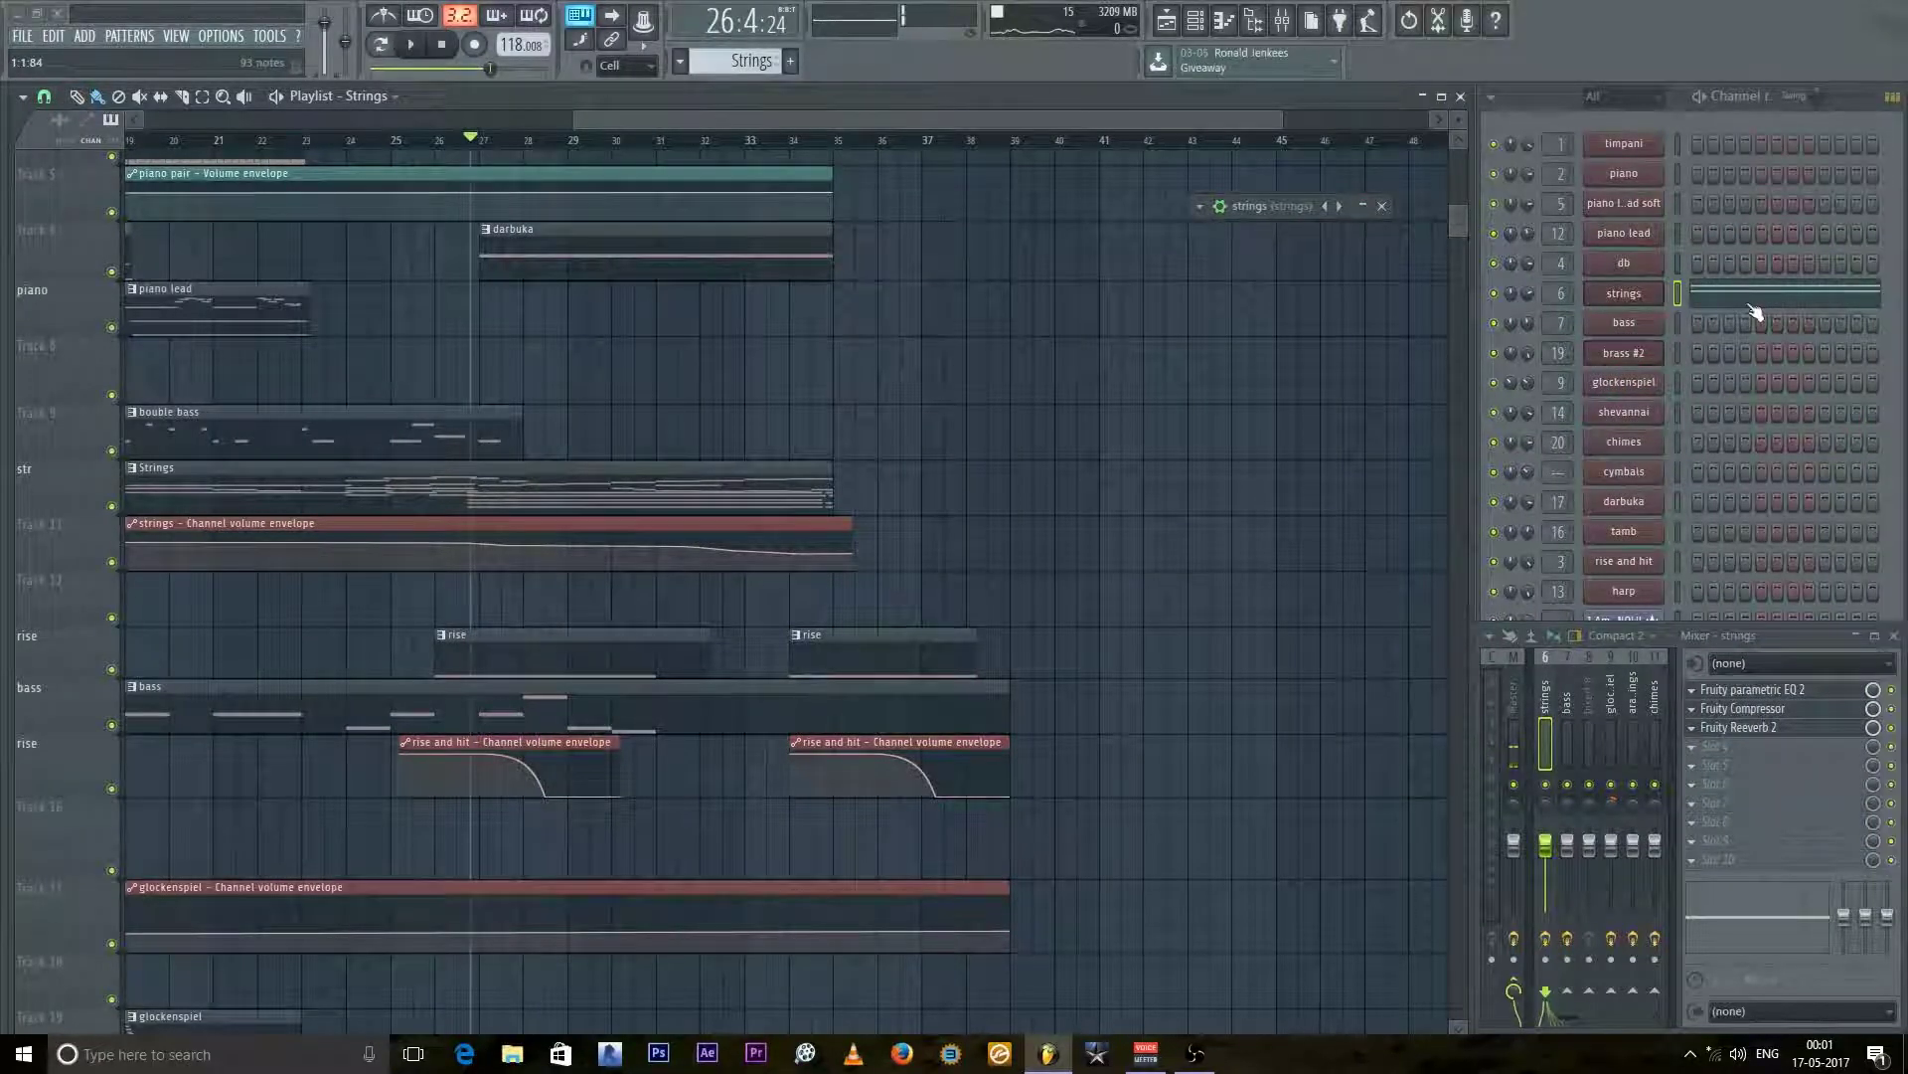
drag(1894, 213, 818, 218)
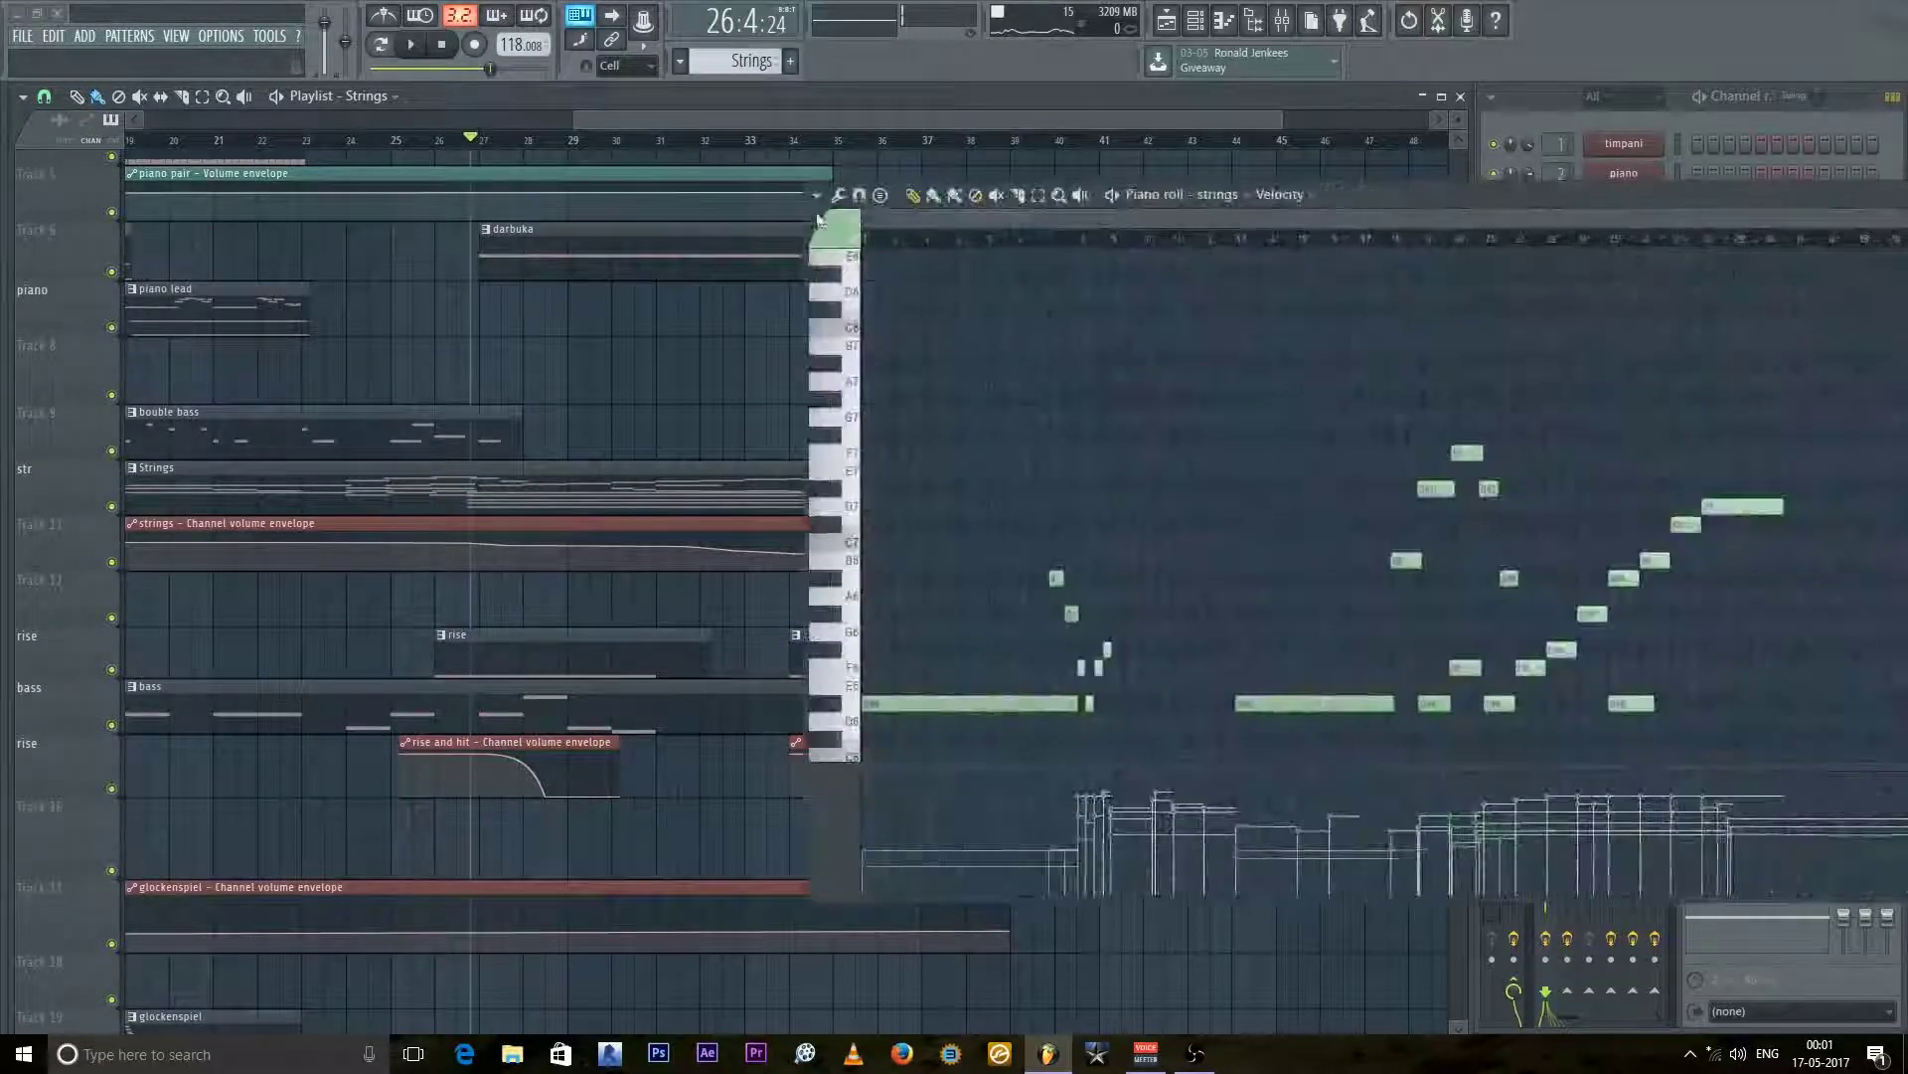
double_click(1447, 194)
scroll(799, 574, up, 5)
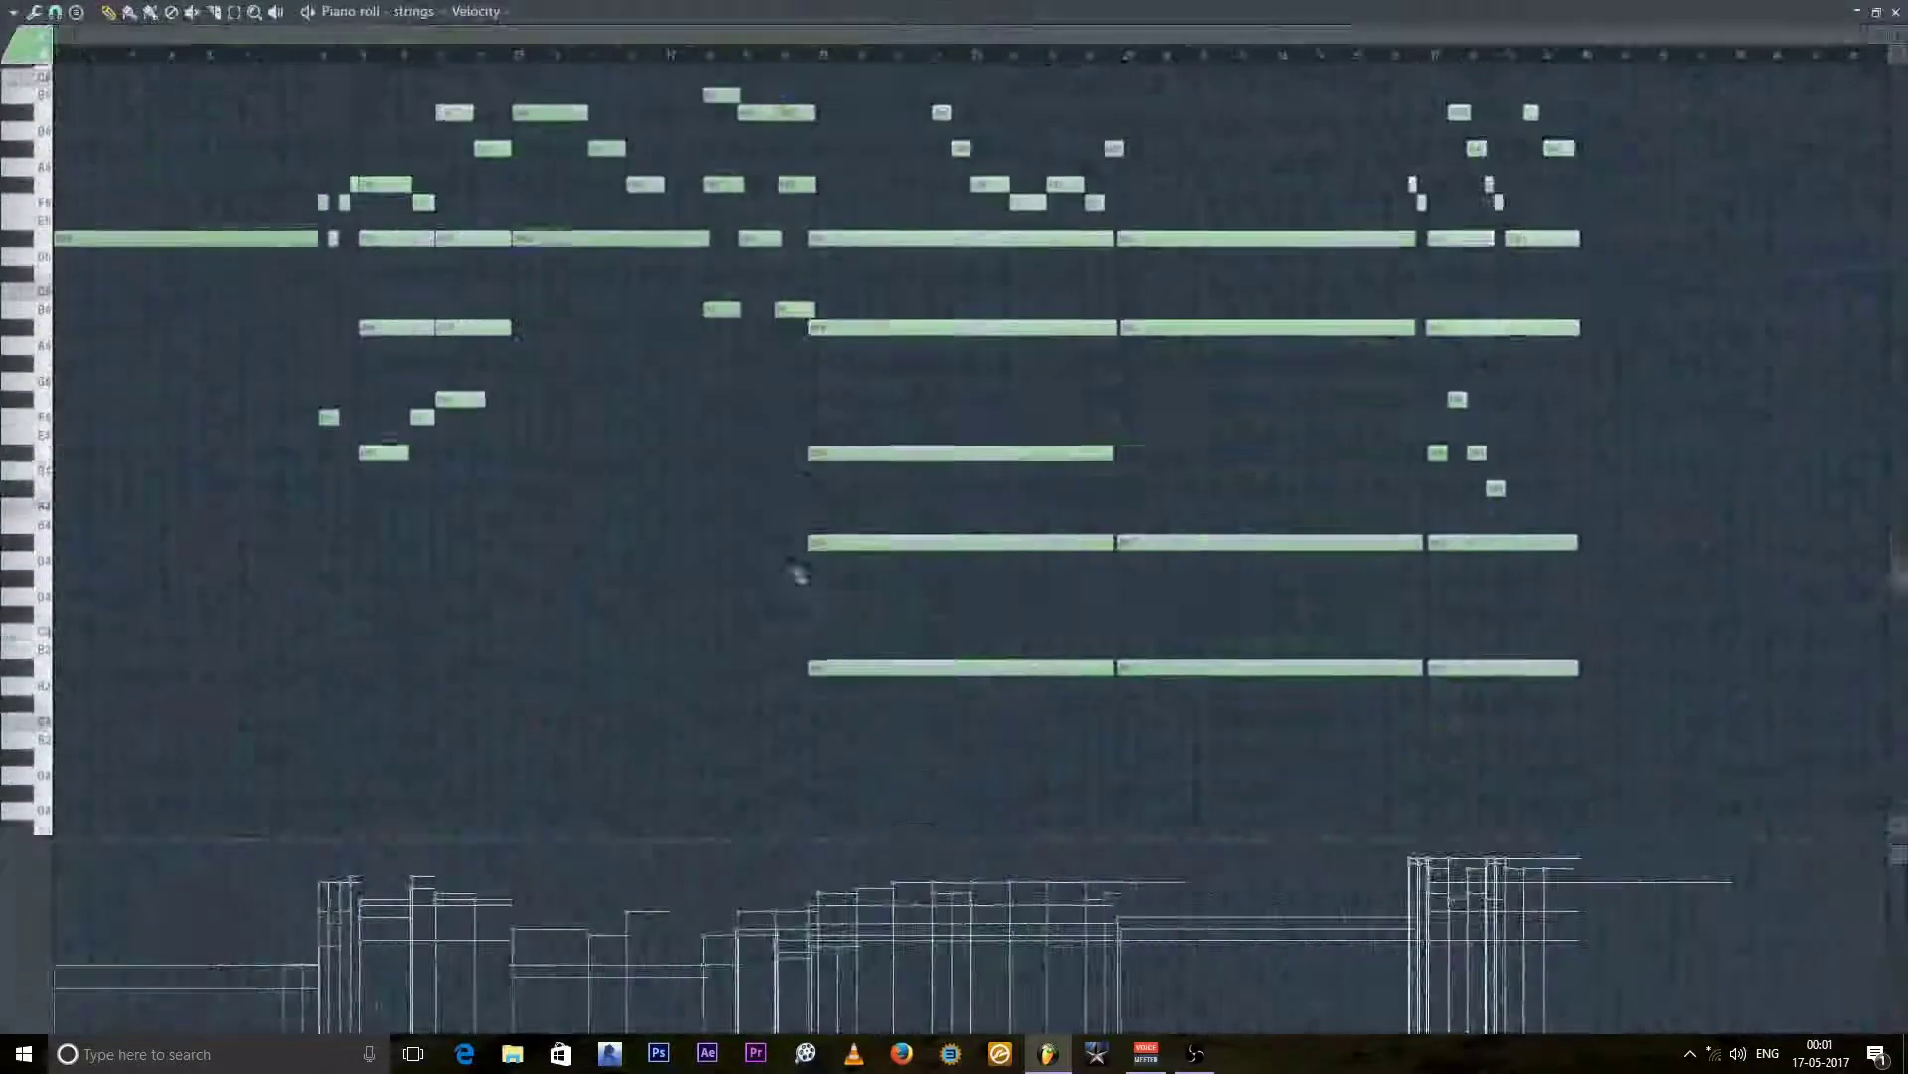
scroll(803, 597, up, 4)
Step: Play the strings part in the piano roll, stop to examine the notes around bars 14 to 26, and minimize the piano roll
key(space)
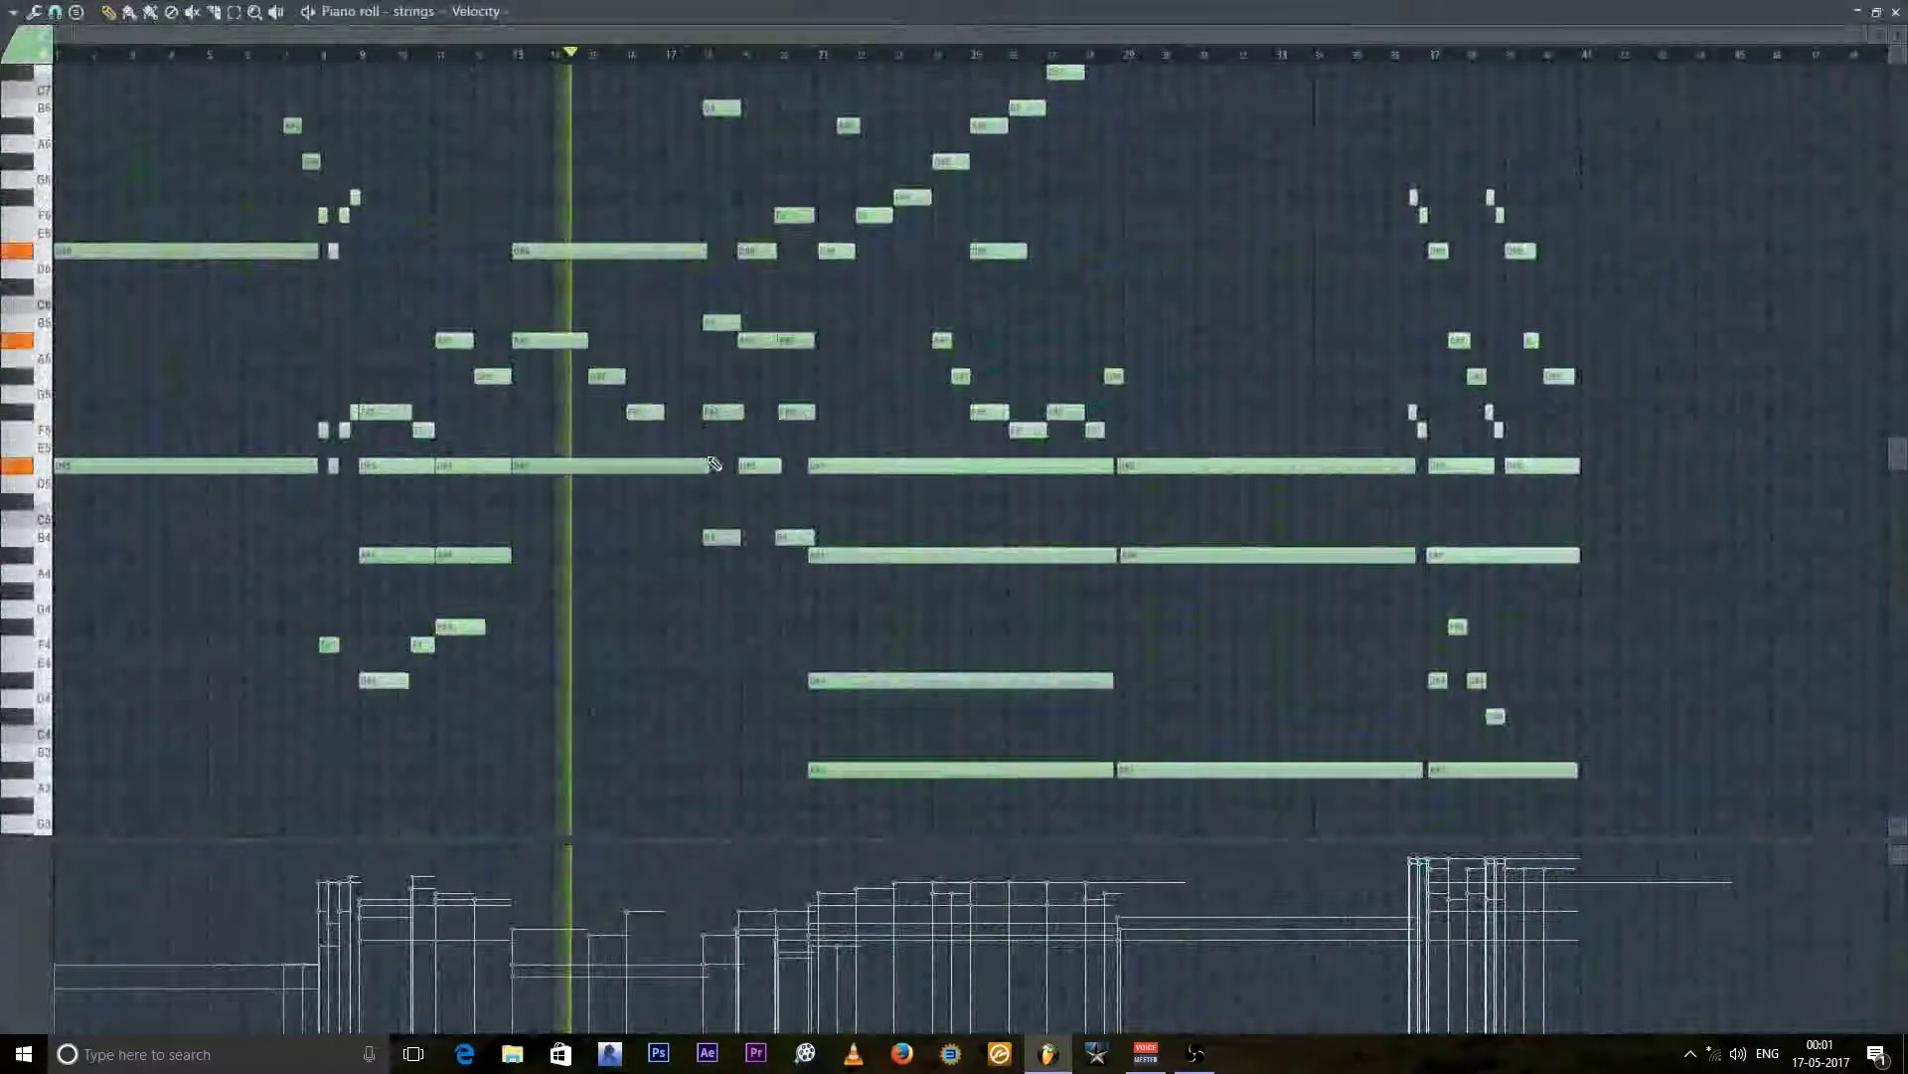
scroll(735, 517, up, 2)
key(space)
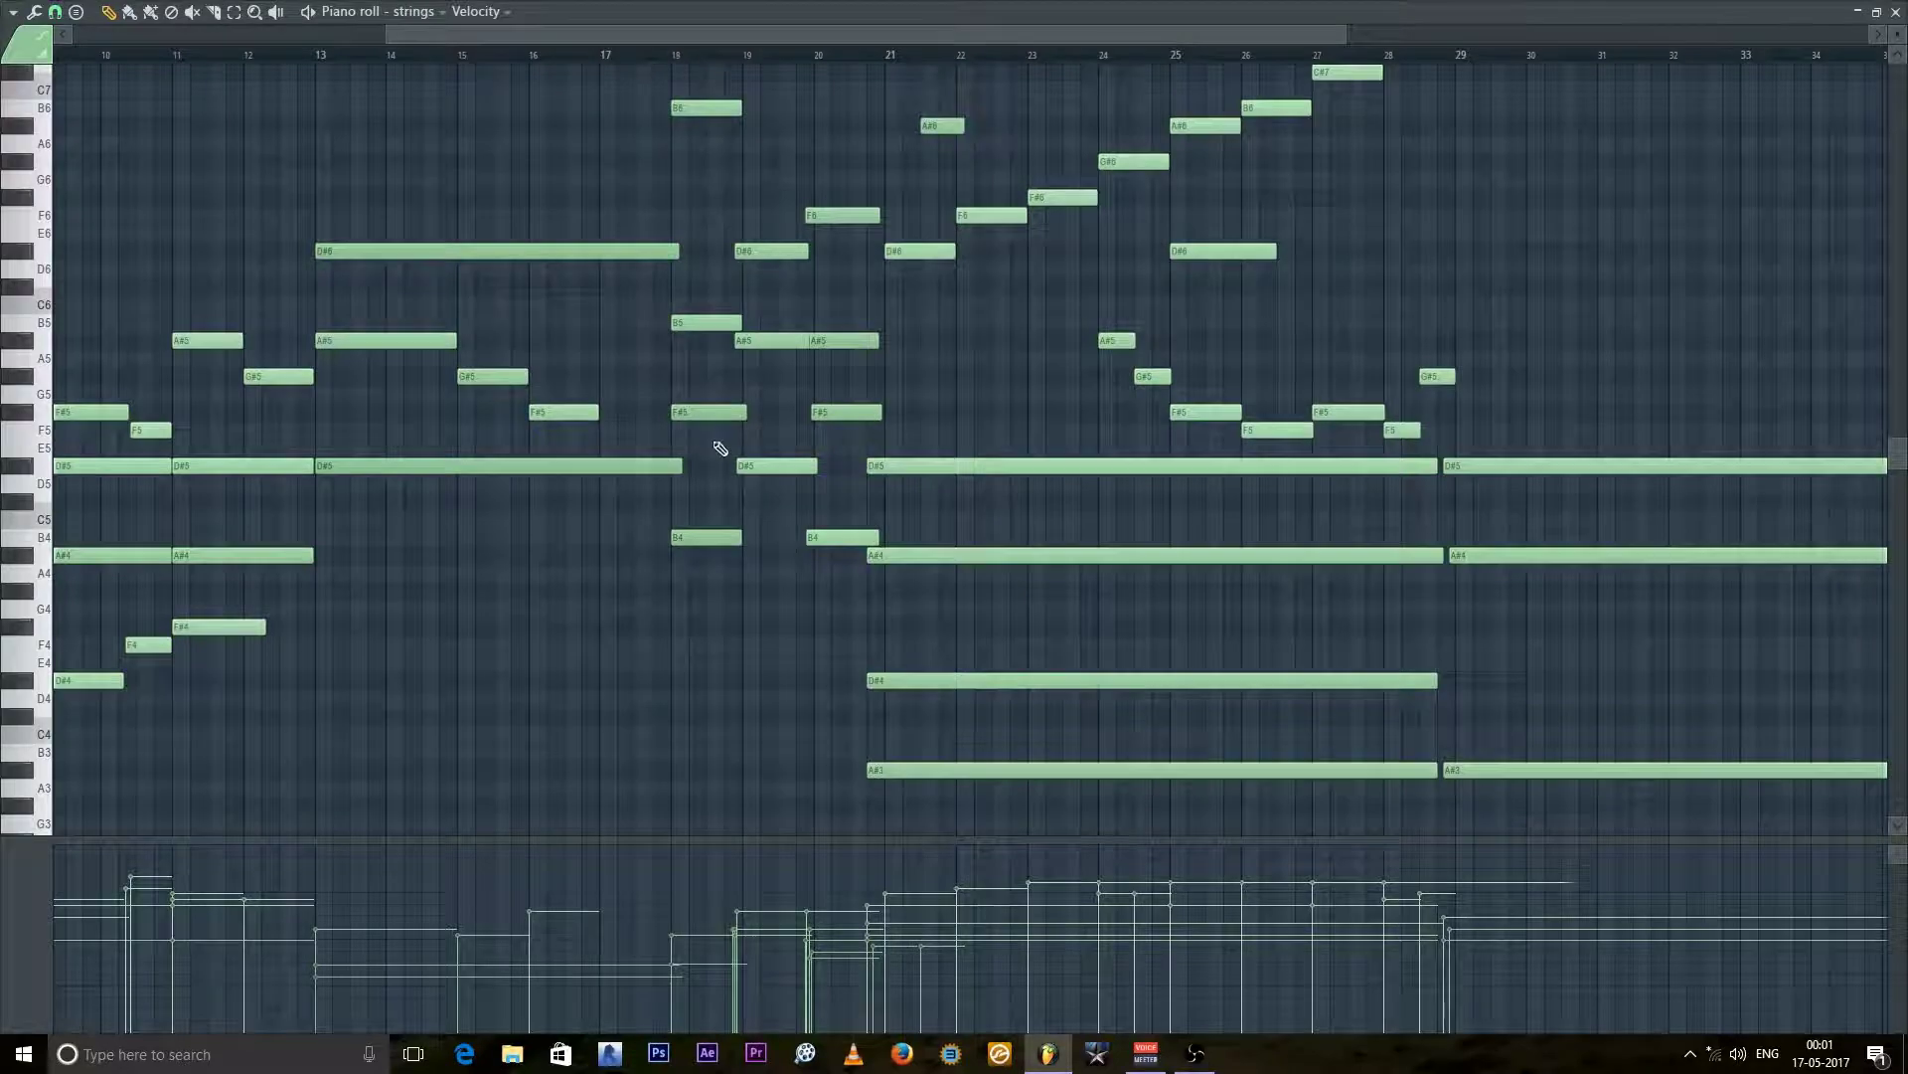
scroll(674, 489, up, 2)
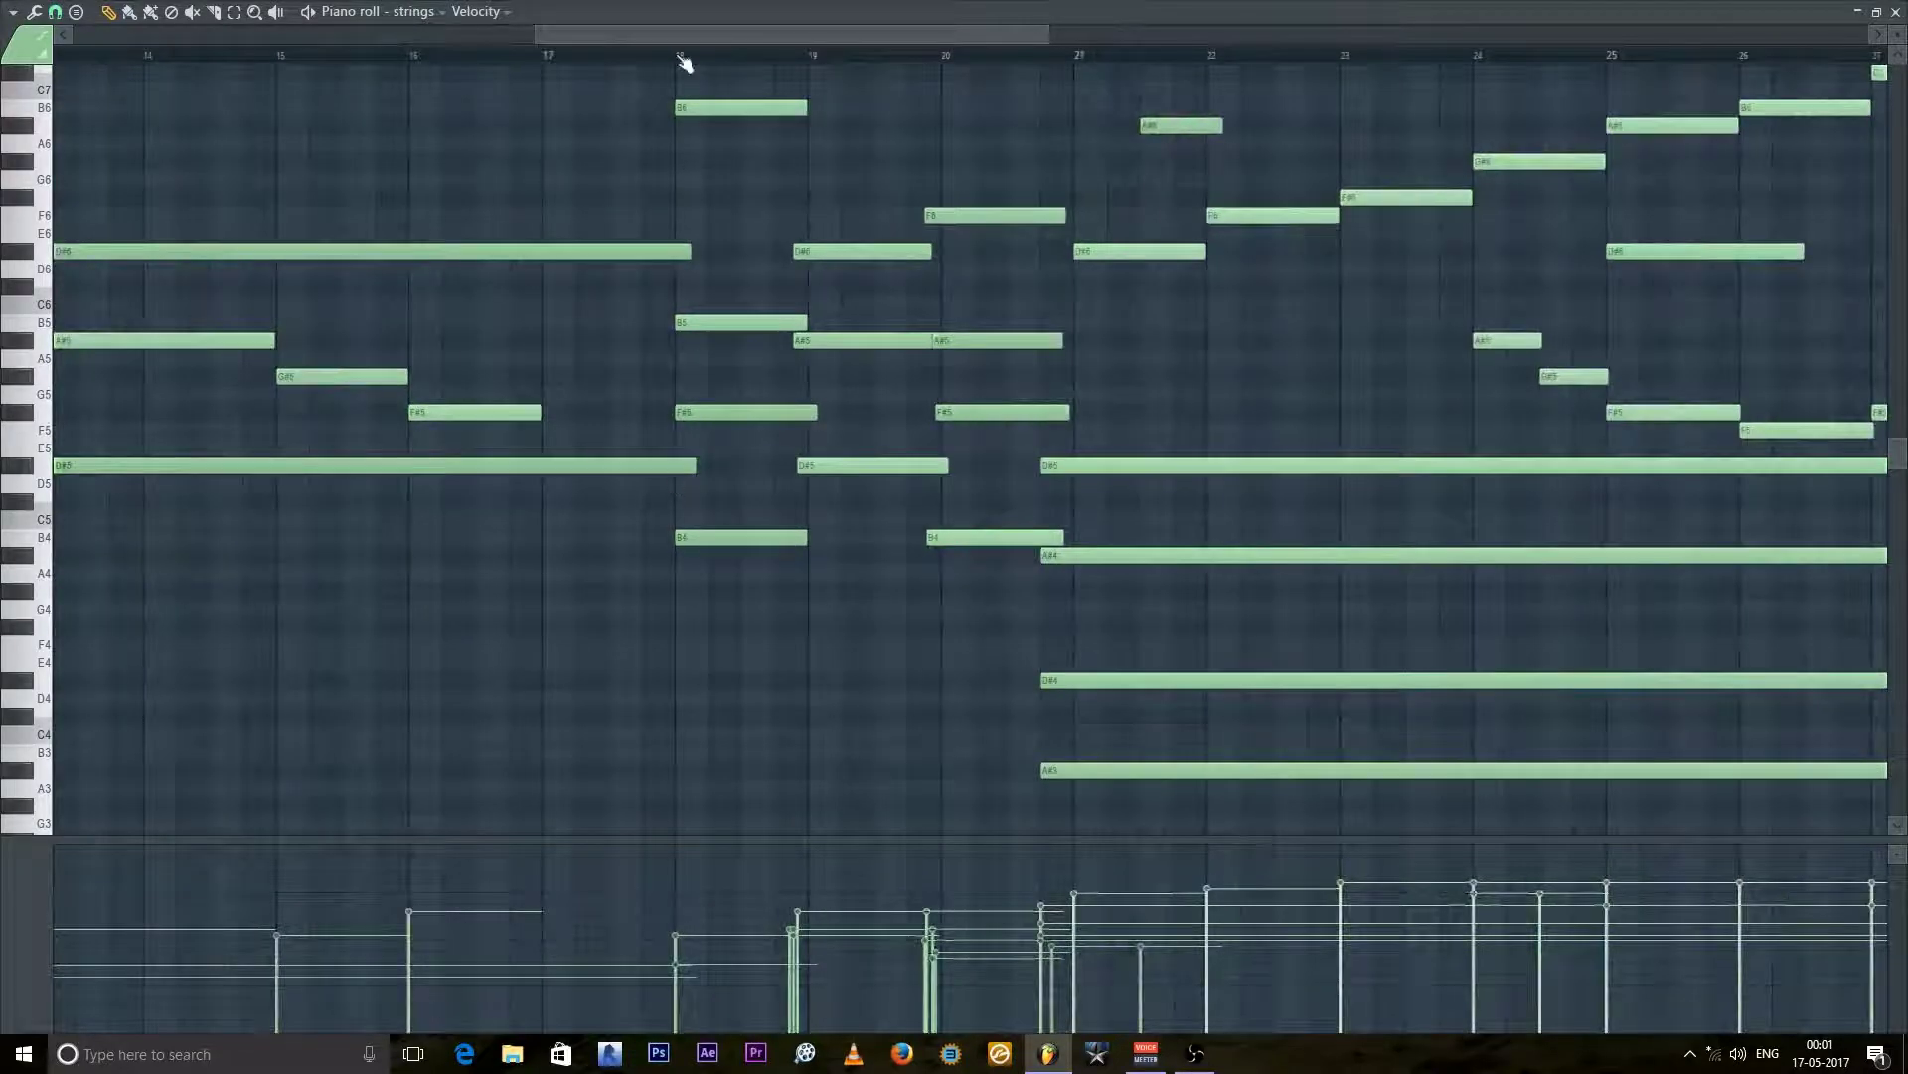
click(1859, 12)
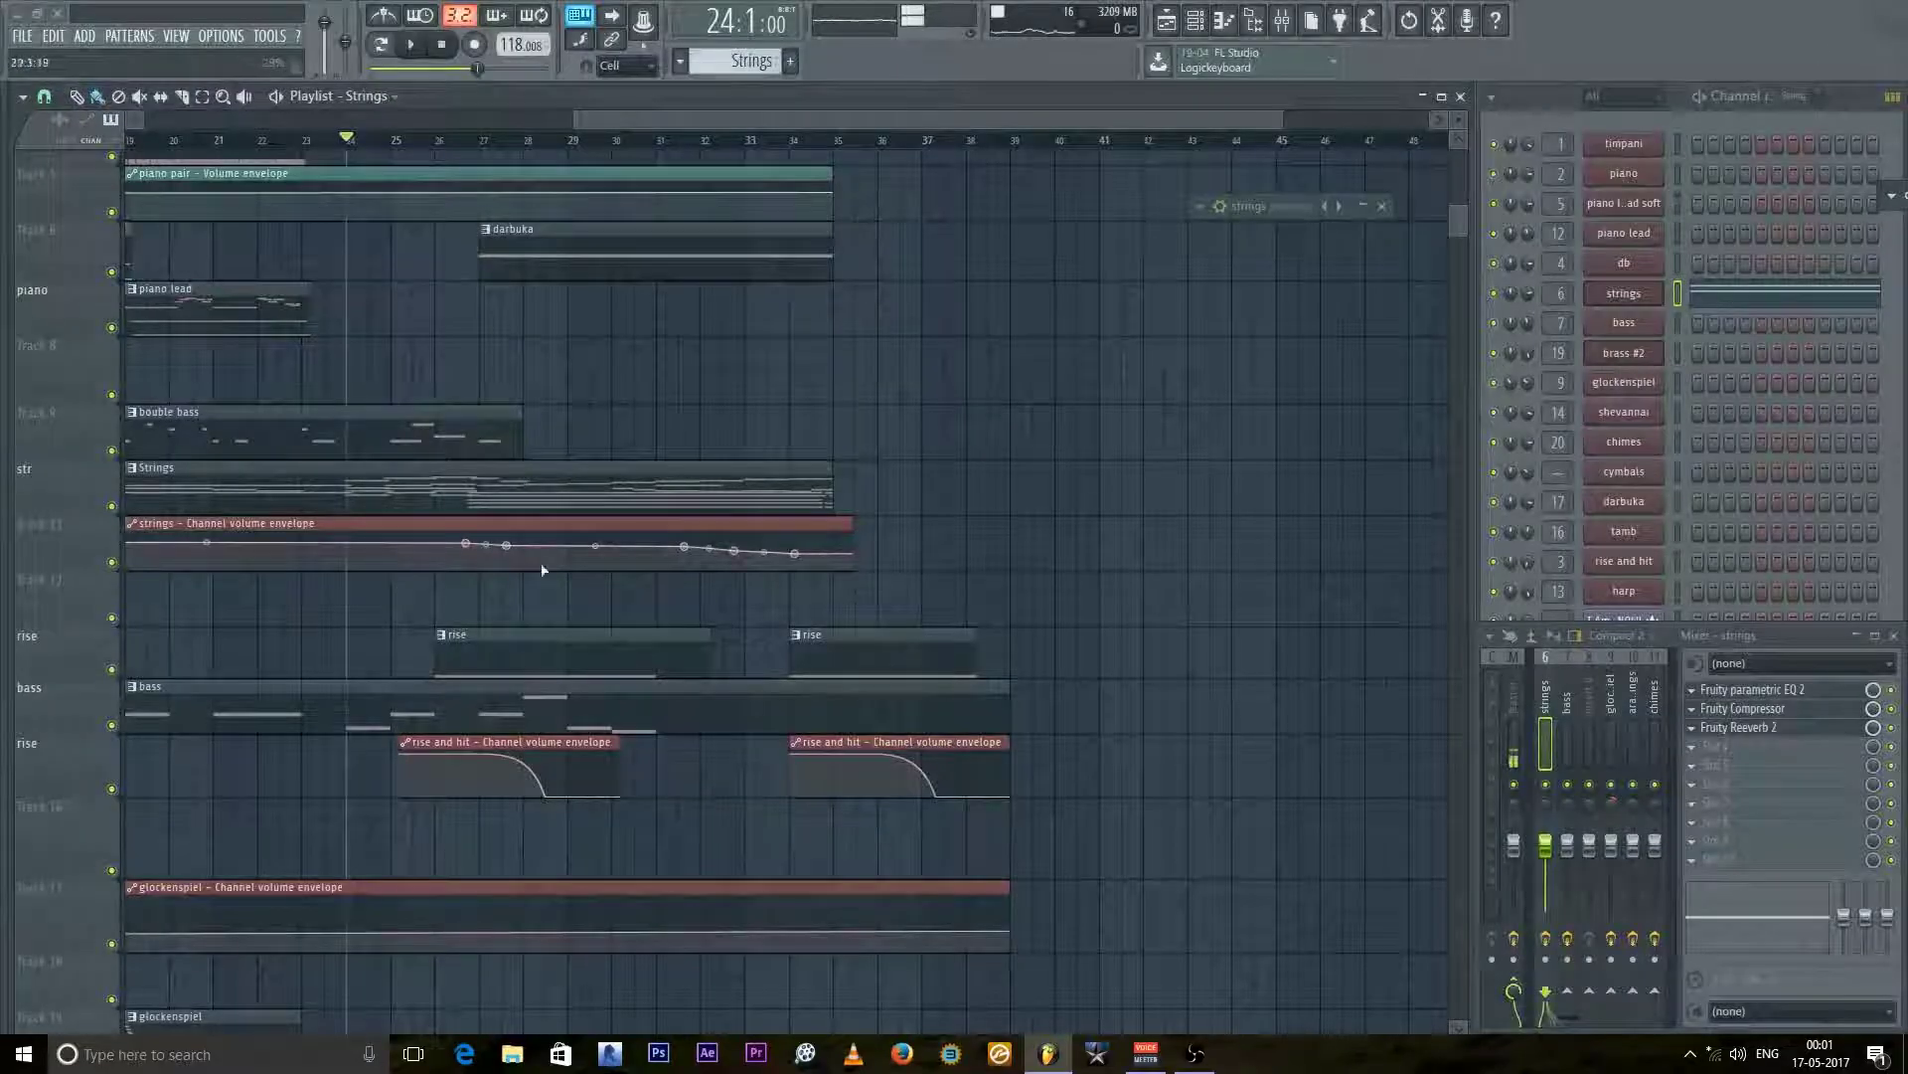
Step: Solo the strings track with its channel volume envelope enabled, play from just before bar 27, and access the strings channel
ctrl+click(112, 506)
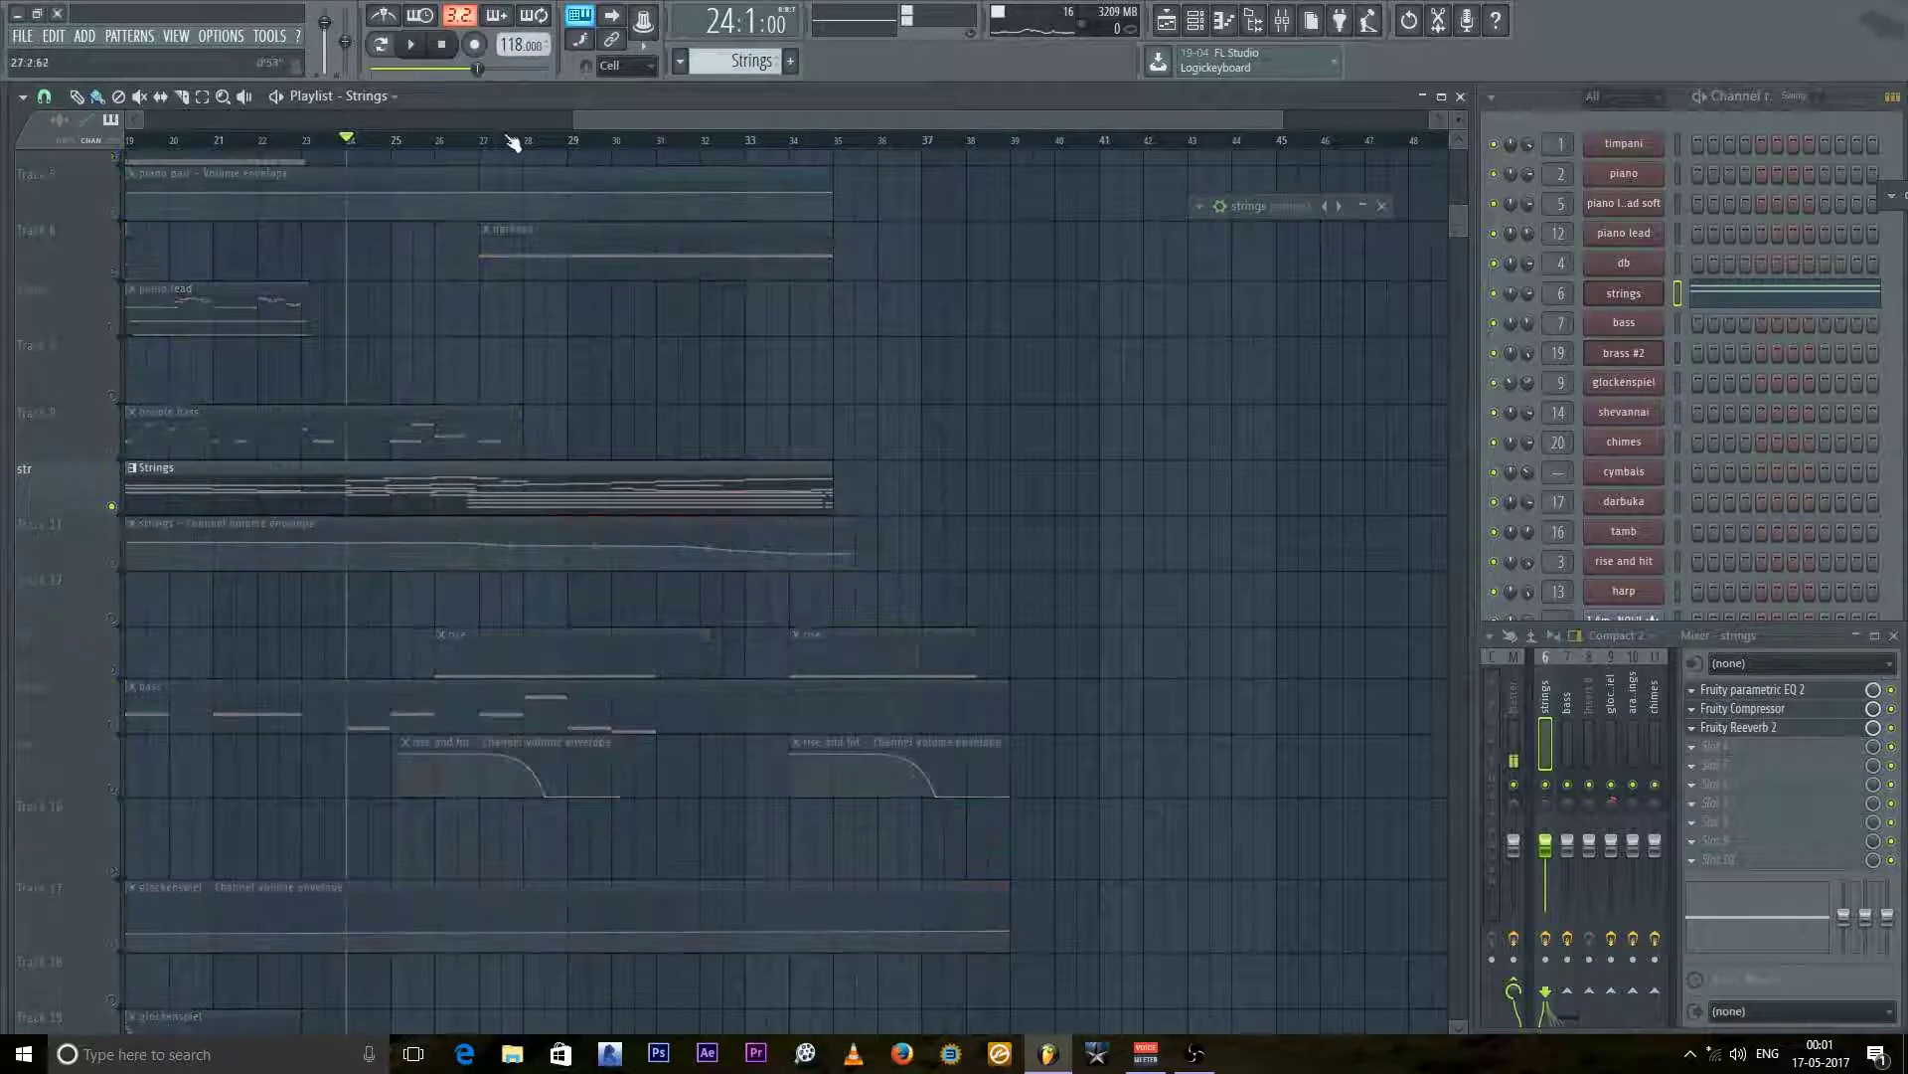
click(476, 141)
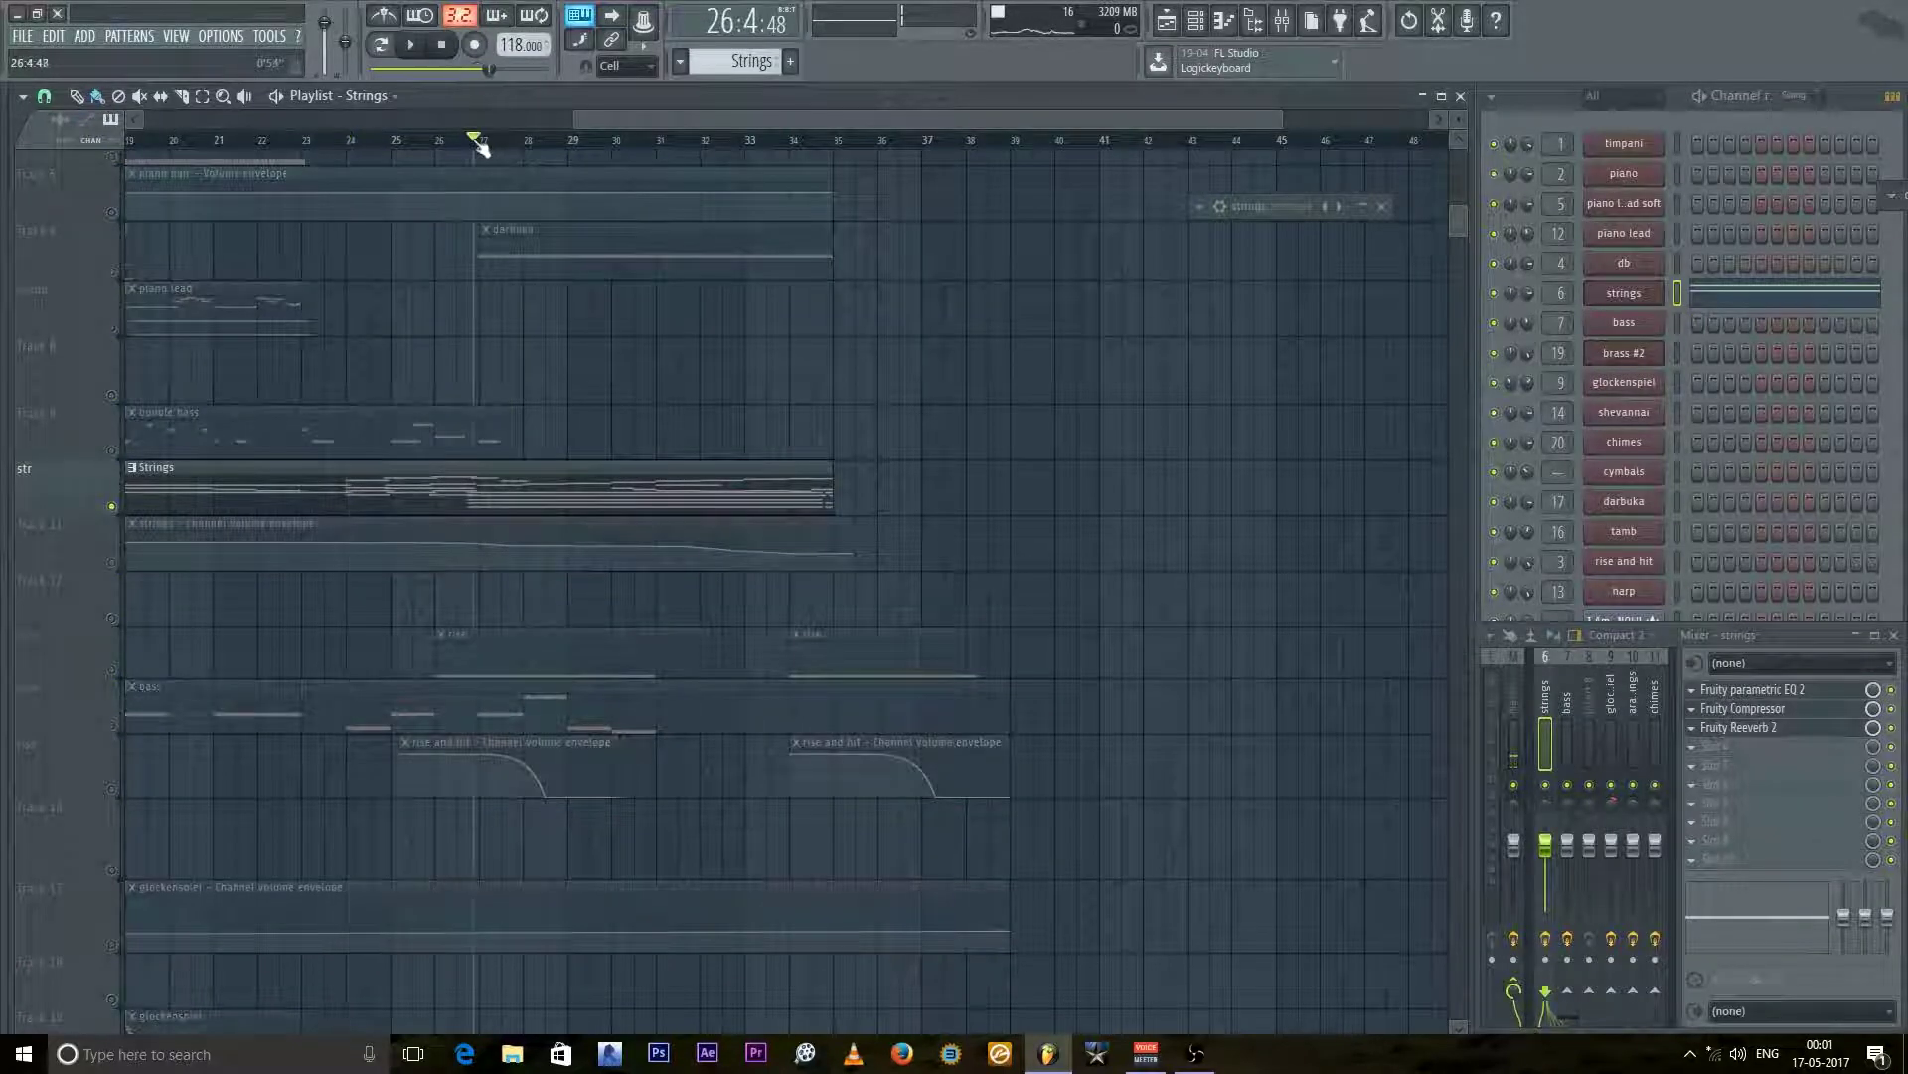
click(125, 568)
key(space)
scroll(517, 506, up, 2)
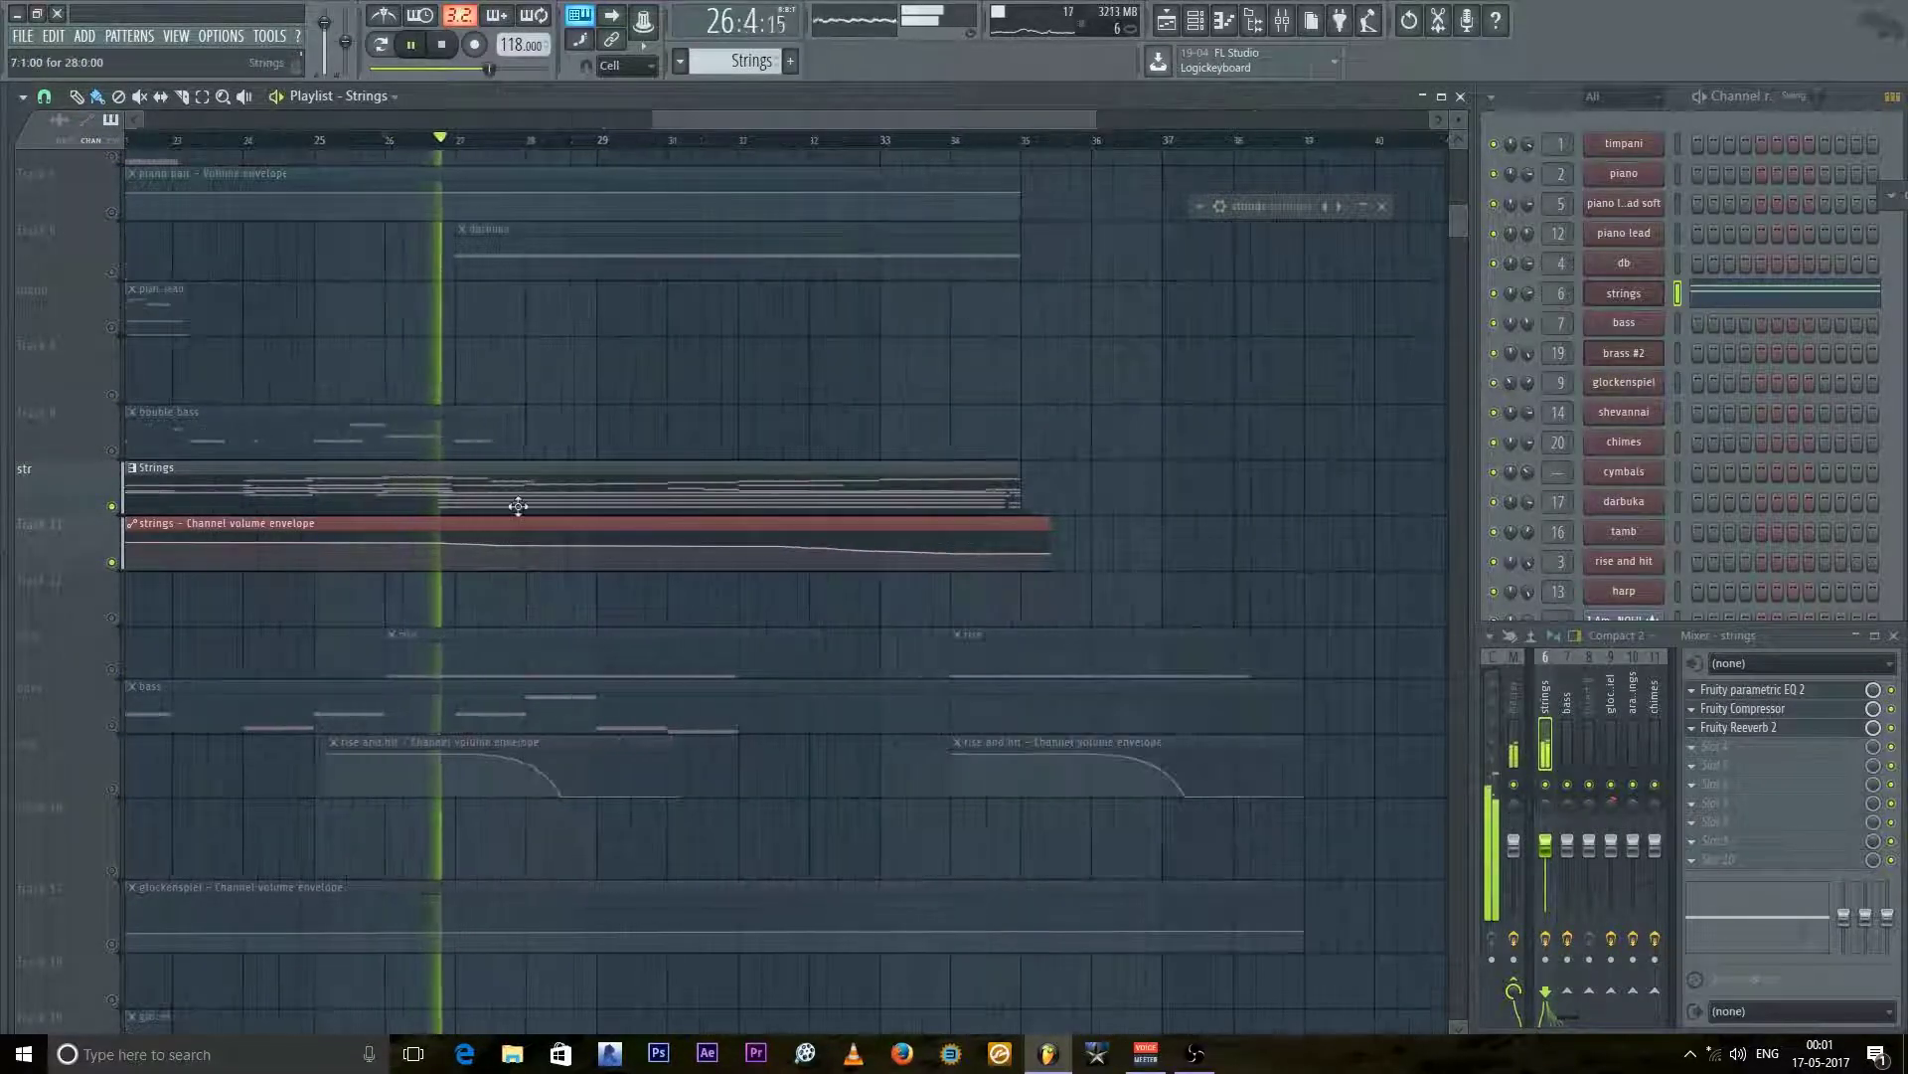
click(1631, 299)
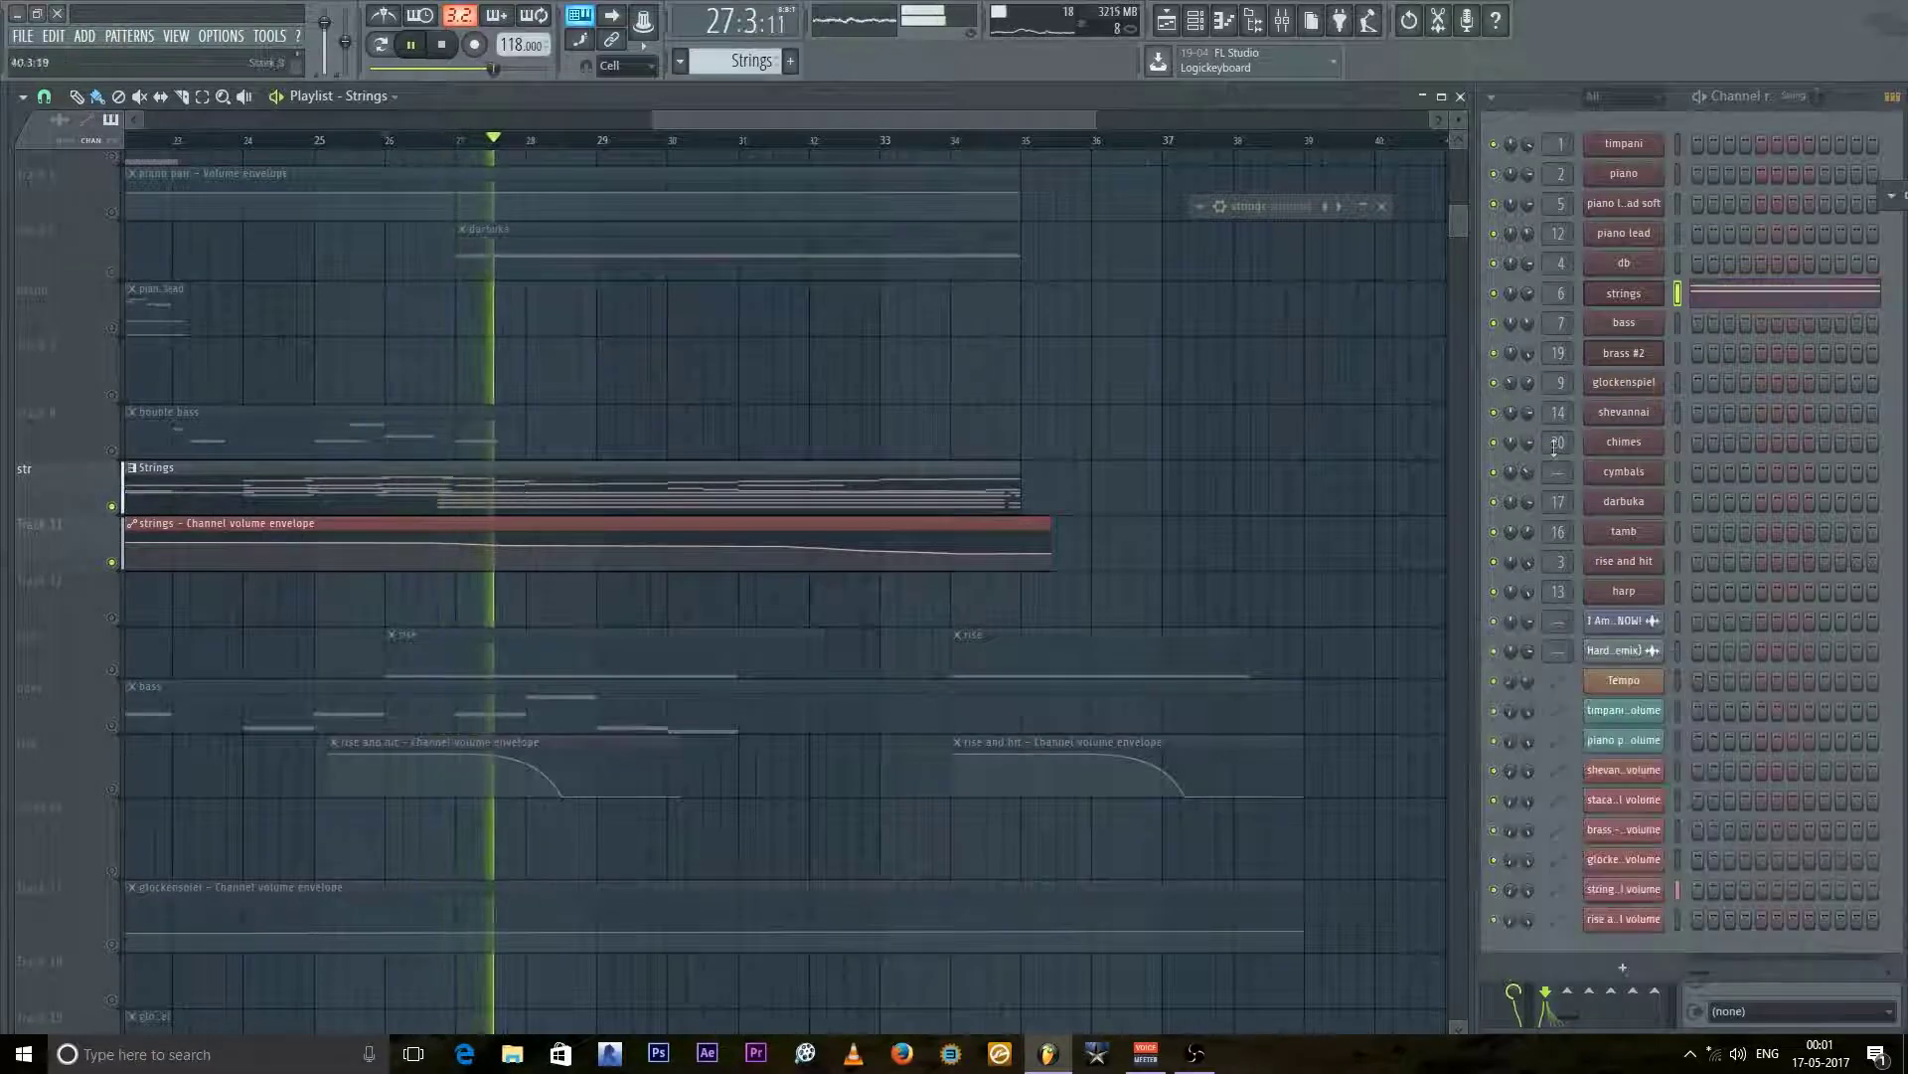
Step: Open the strings channel's Kontakt instrument, stop playback, and position its window over the playlist
click(1631, 302)
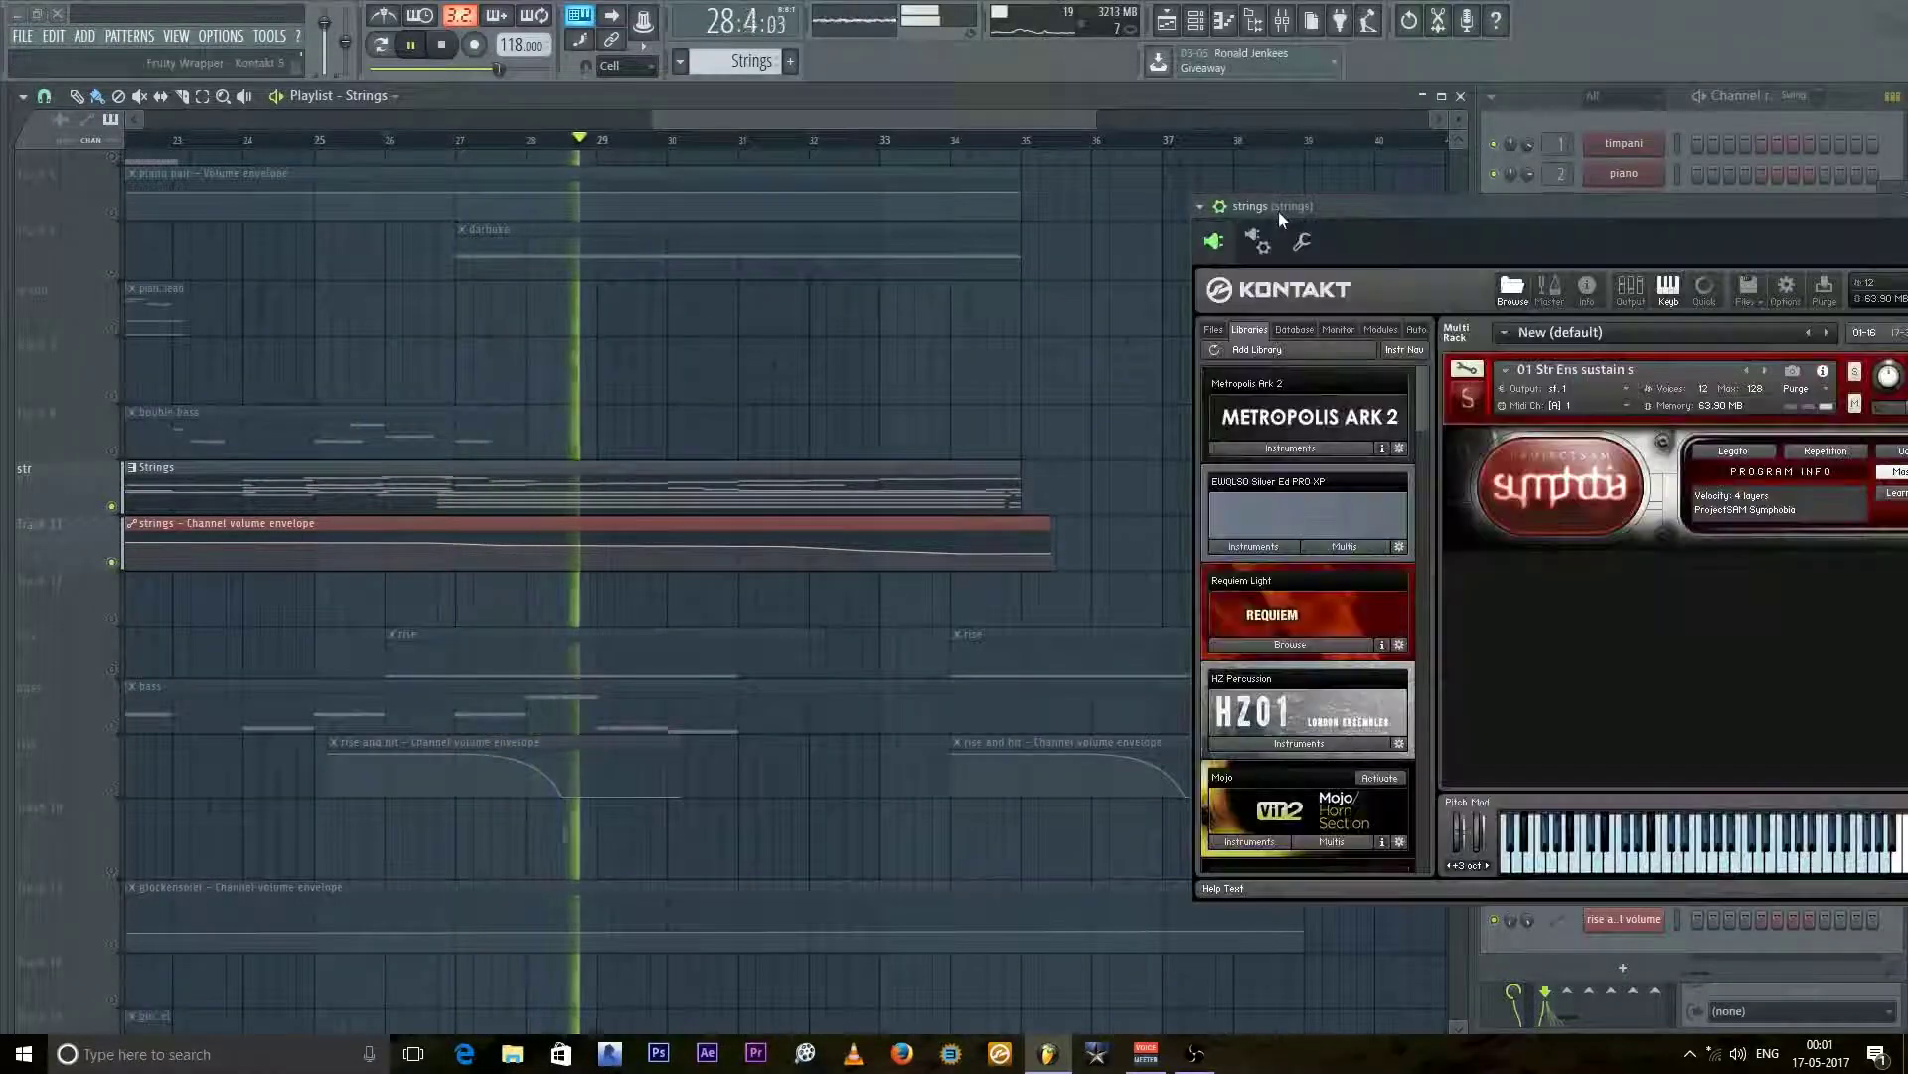
drag(1278, 211, 591, 199)
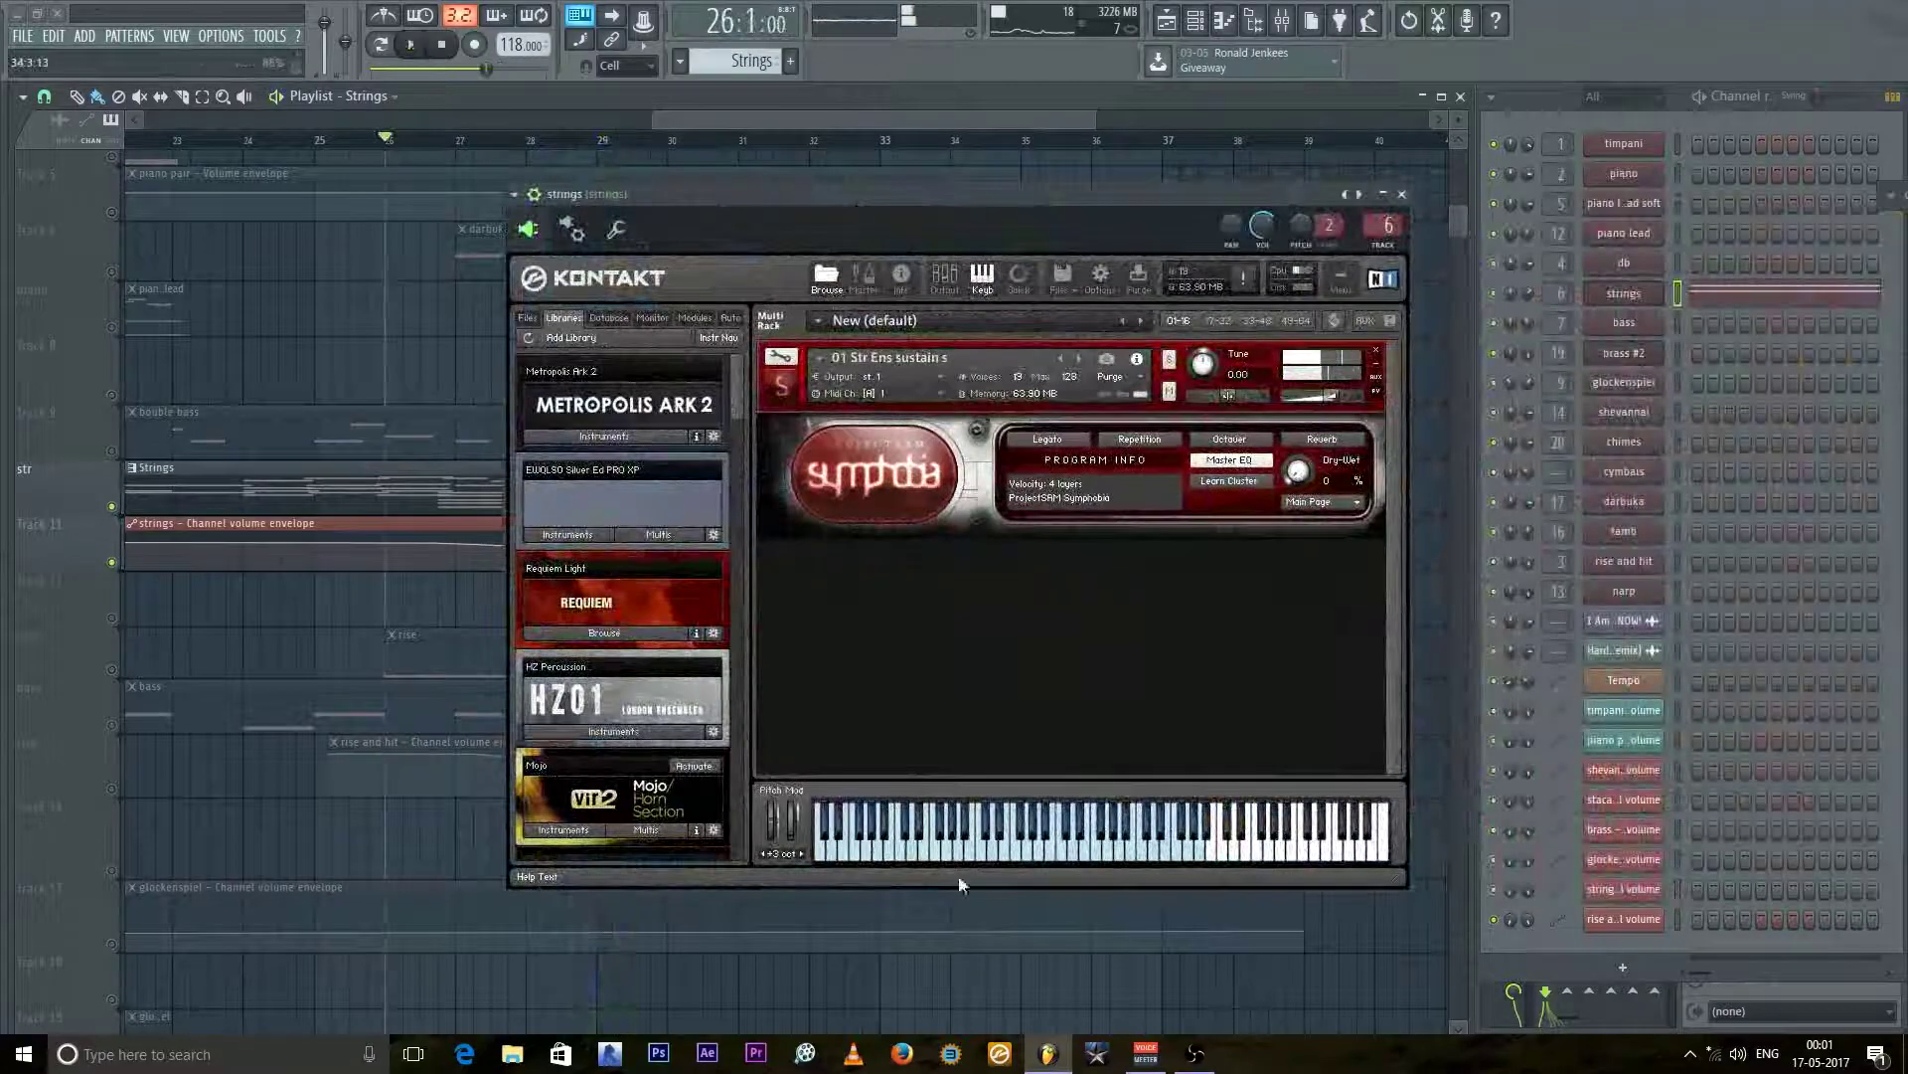
drag(915, 226, 955, 338)
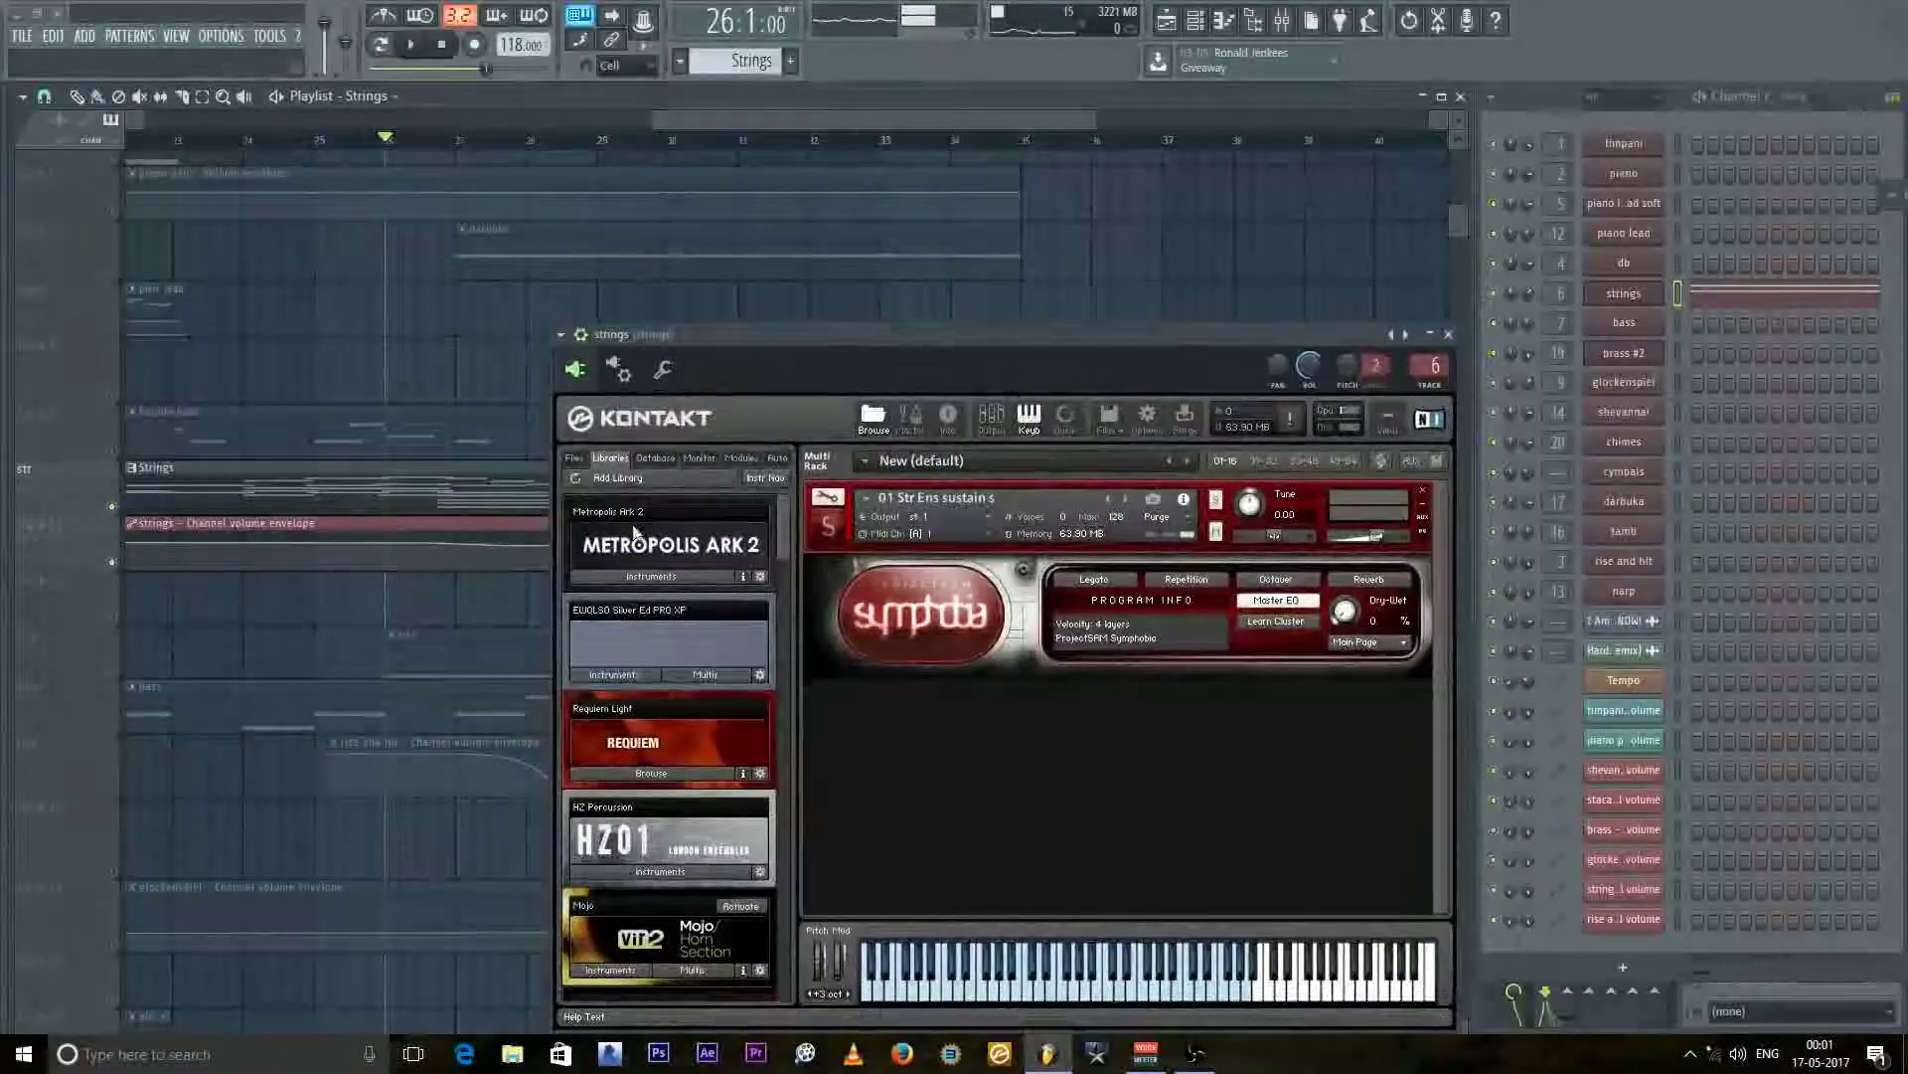
scroll(149, 530, down, 2)
scroll(149, 529, down, 2)
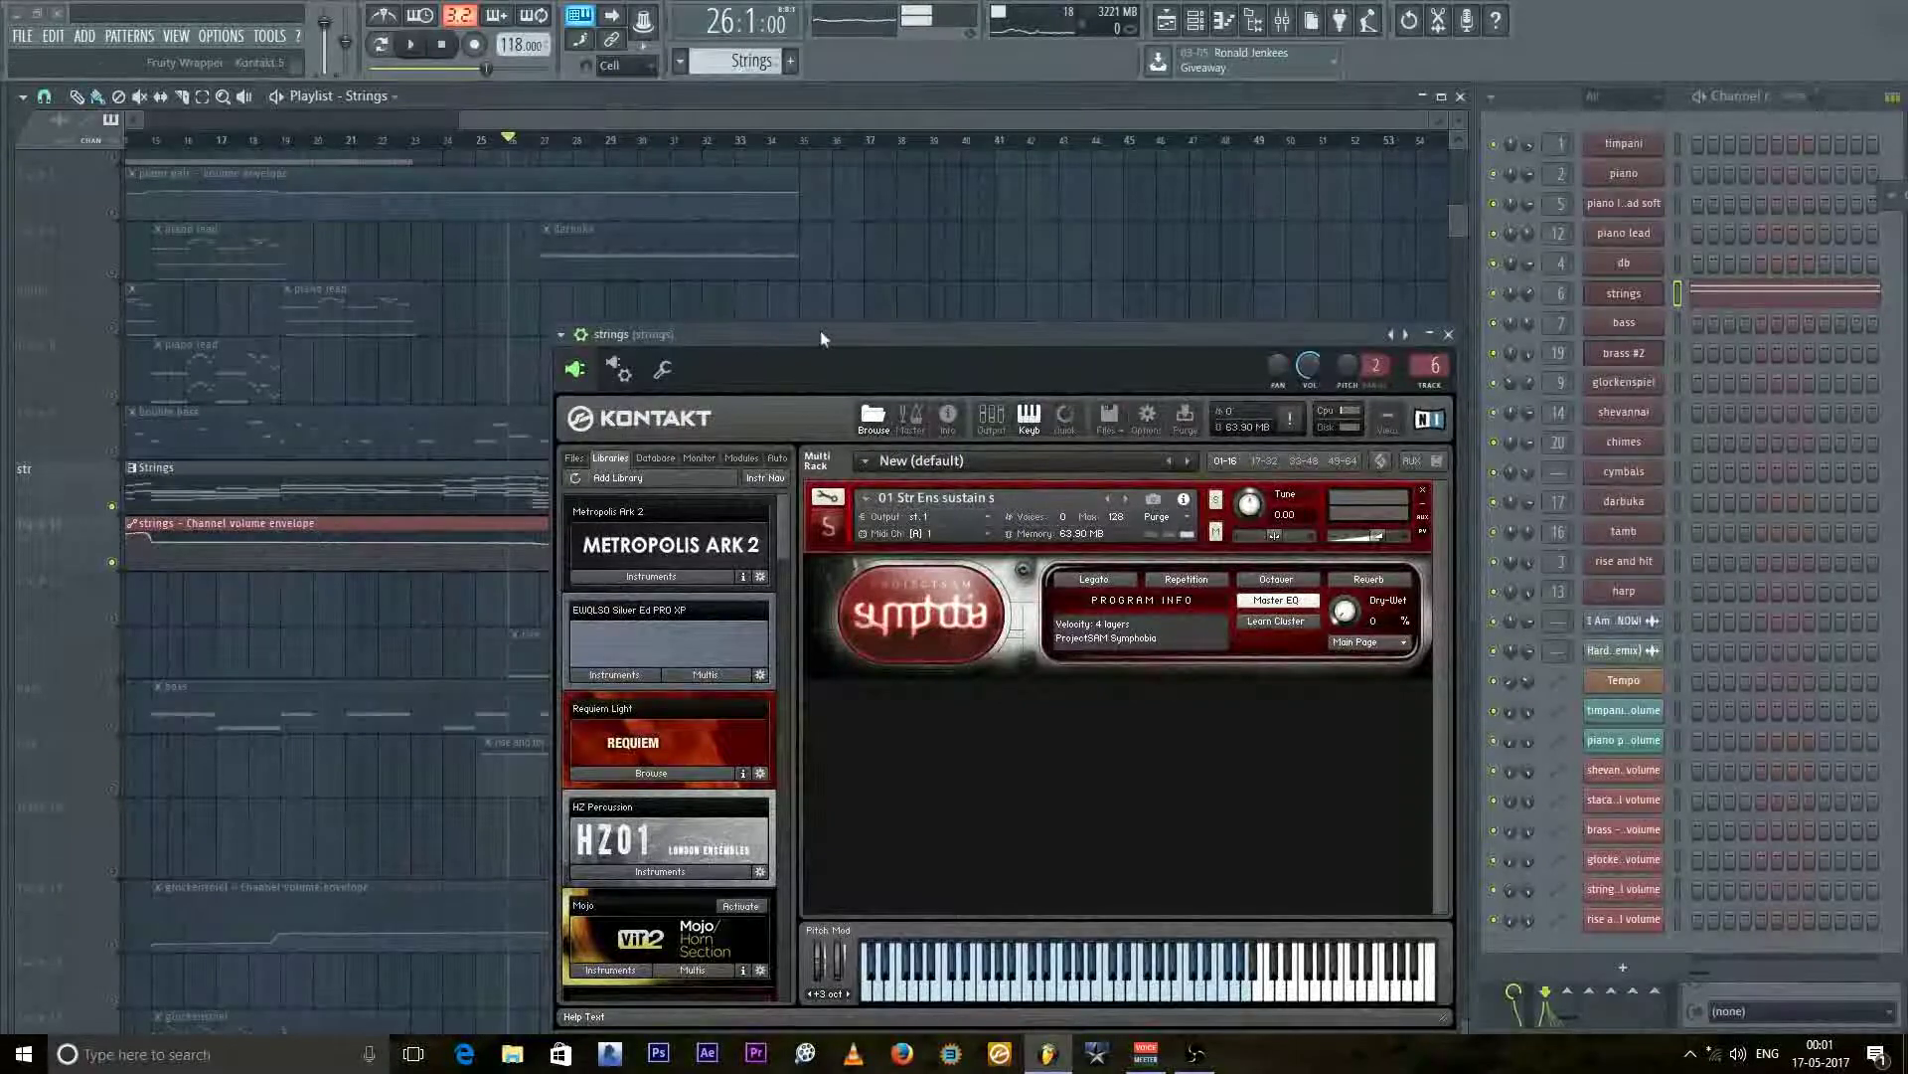
drag(813, 341, 910, 320)
Step: Solo the strings pattern track without its volume envelope, play from bar 26, and show its notes in a maximized piano roll
click(114, 514)
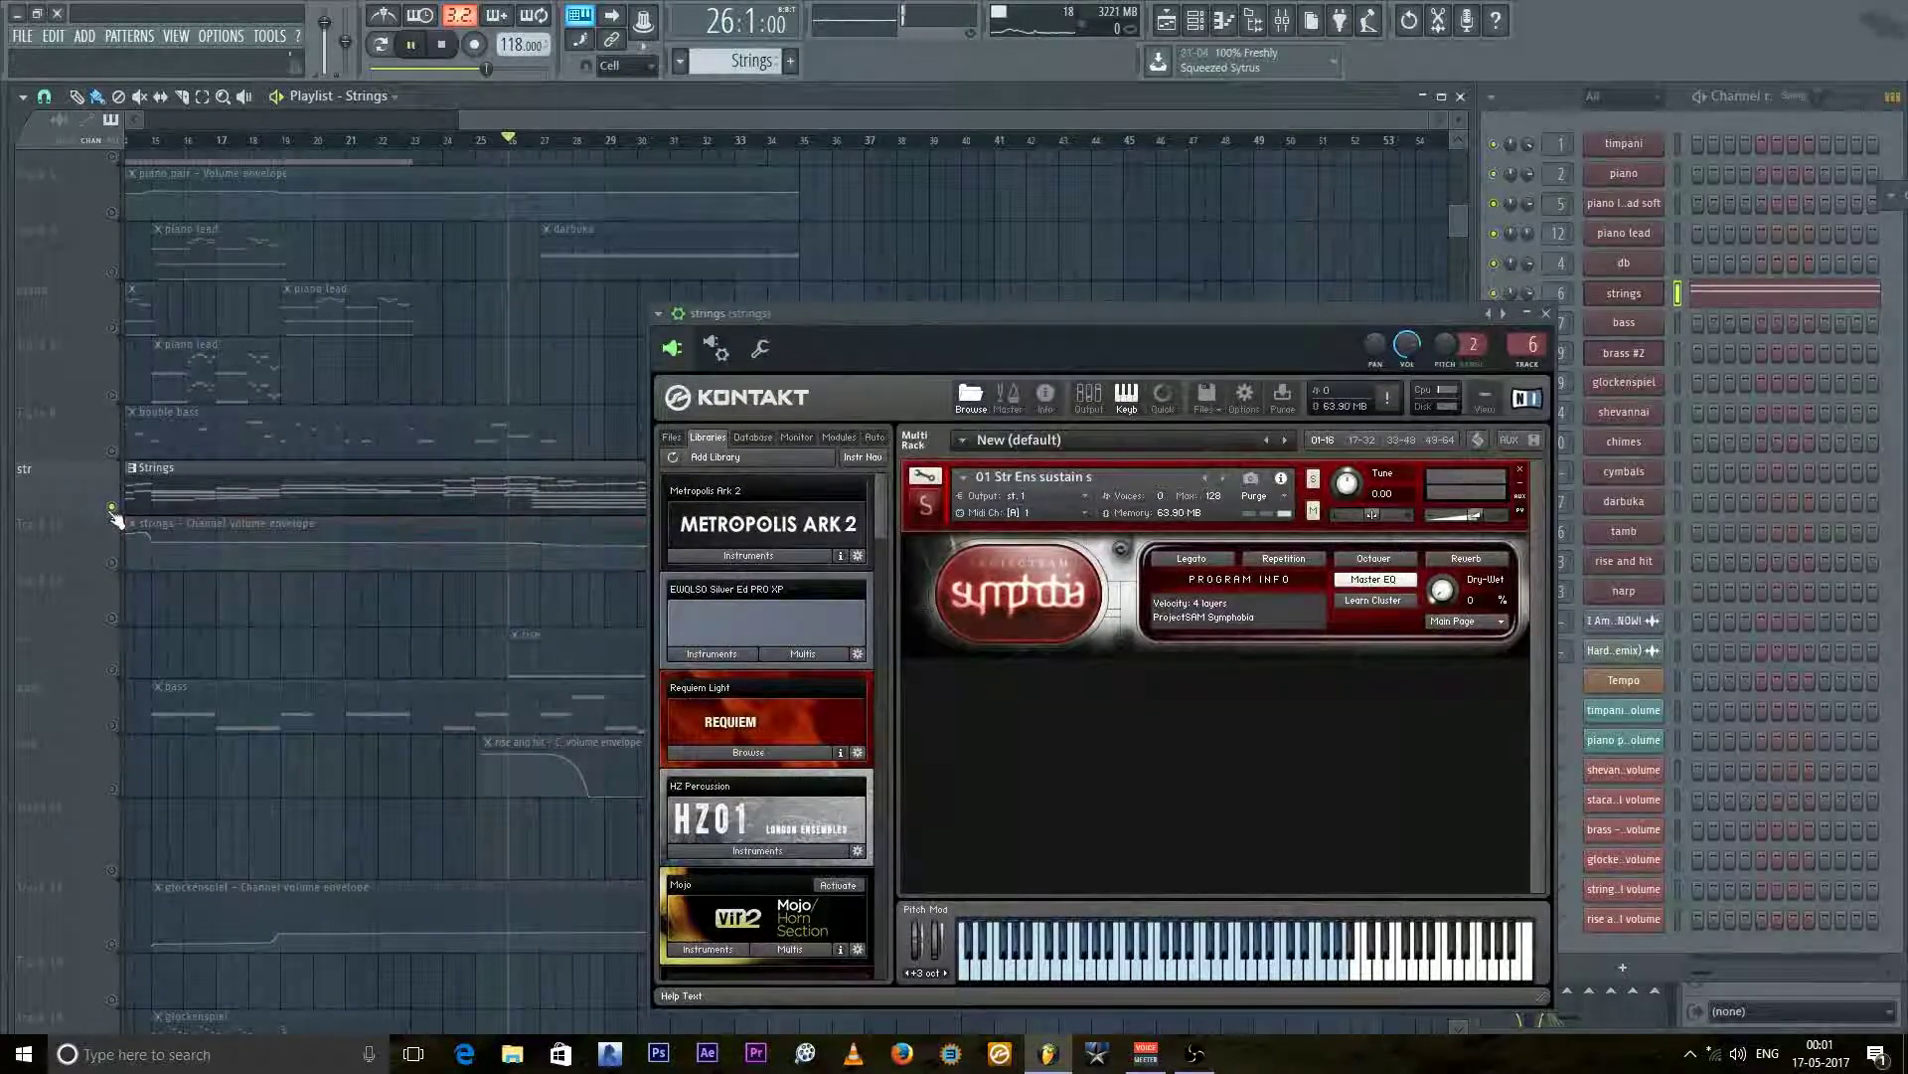
key(space)
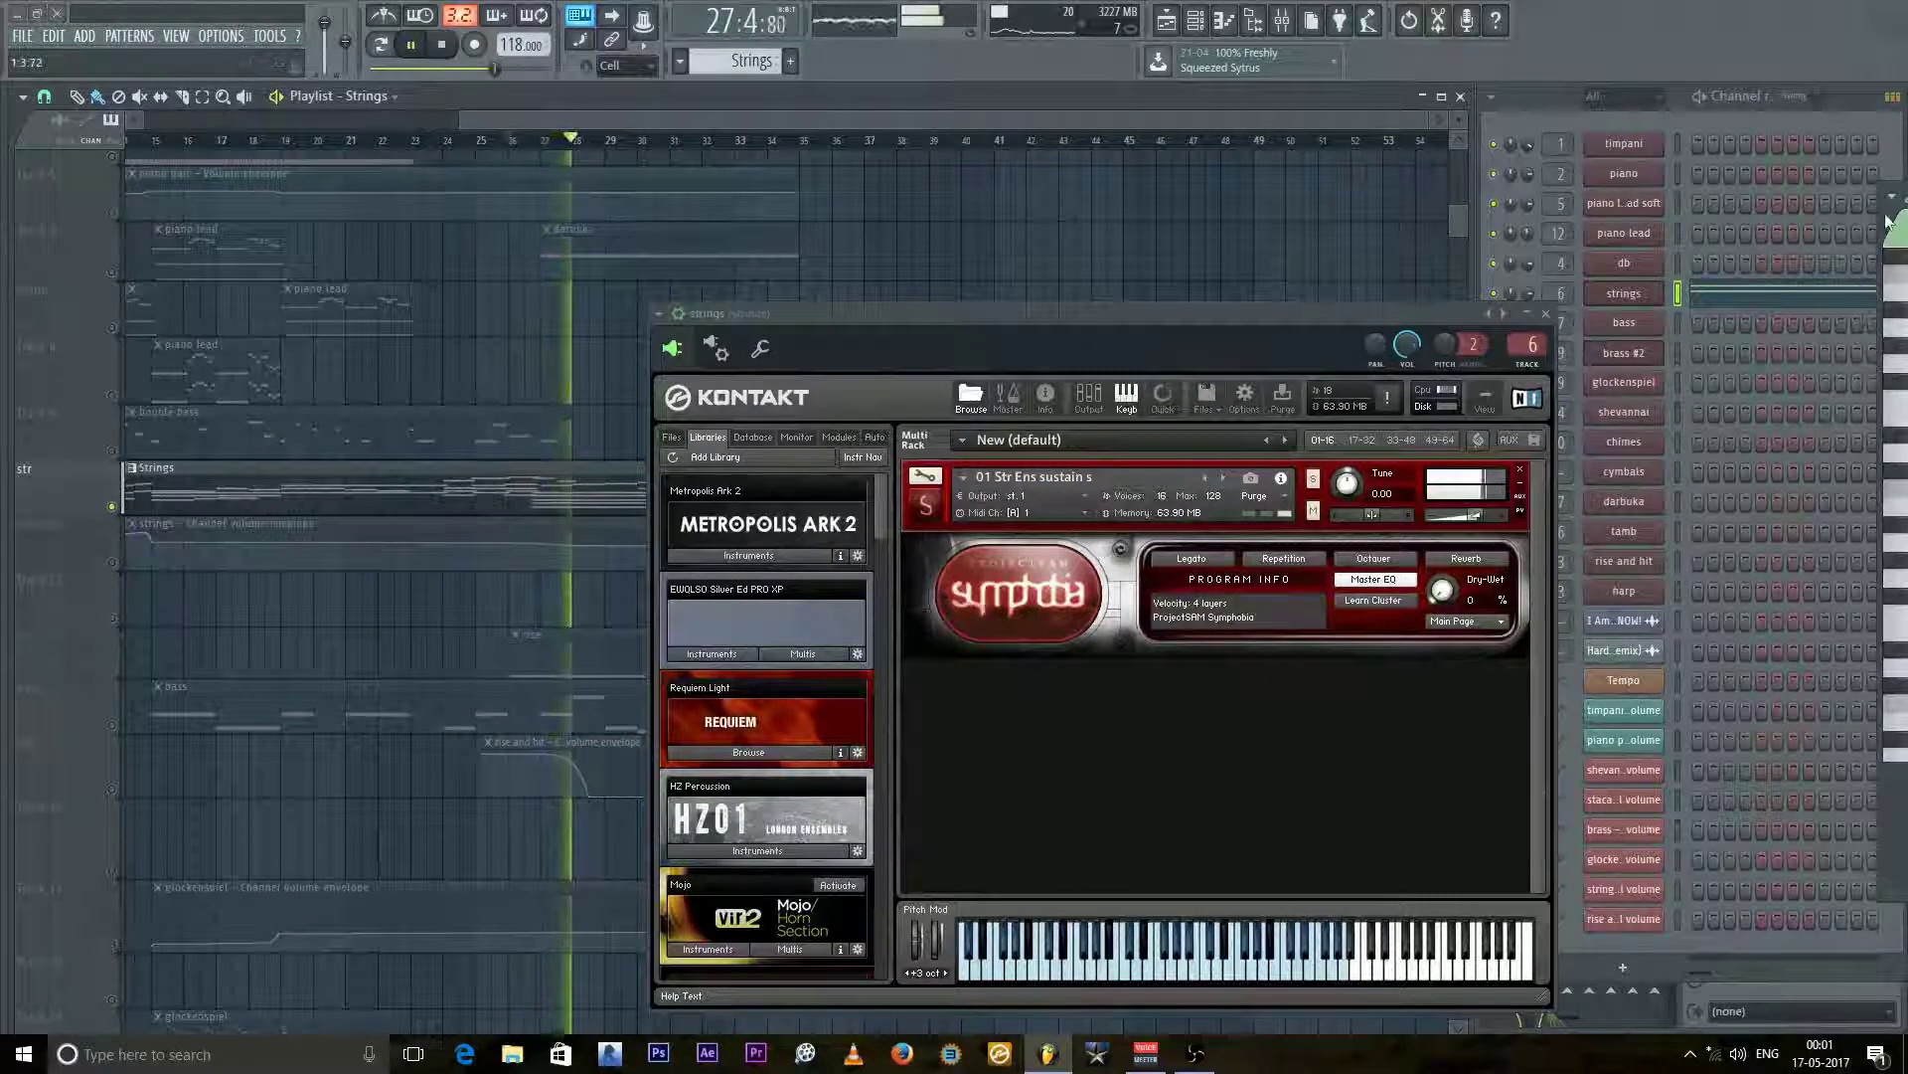
drag(1906, 213, 1573, 231)
double_click(1755, 225)
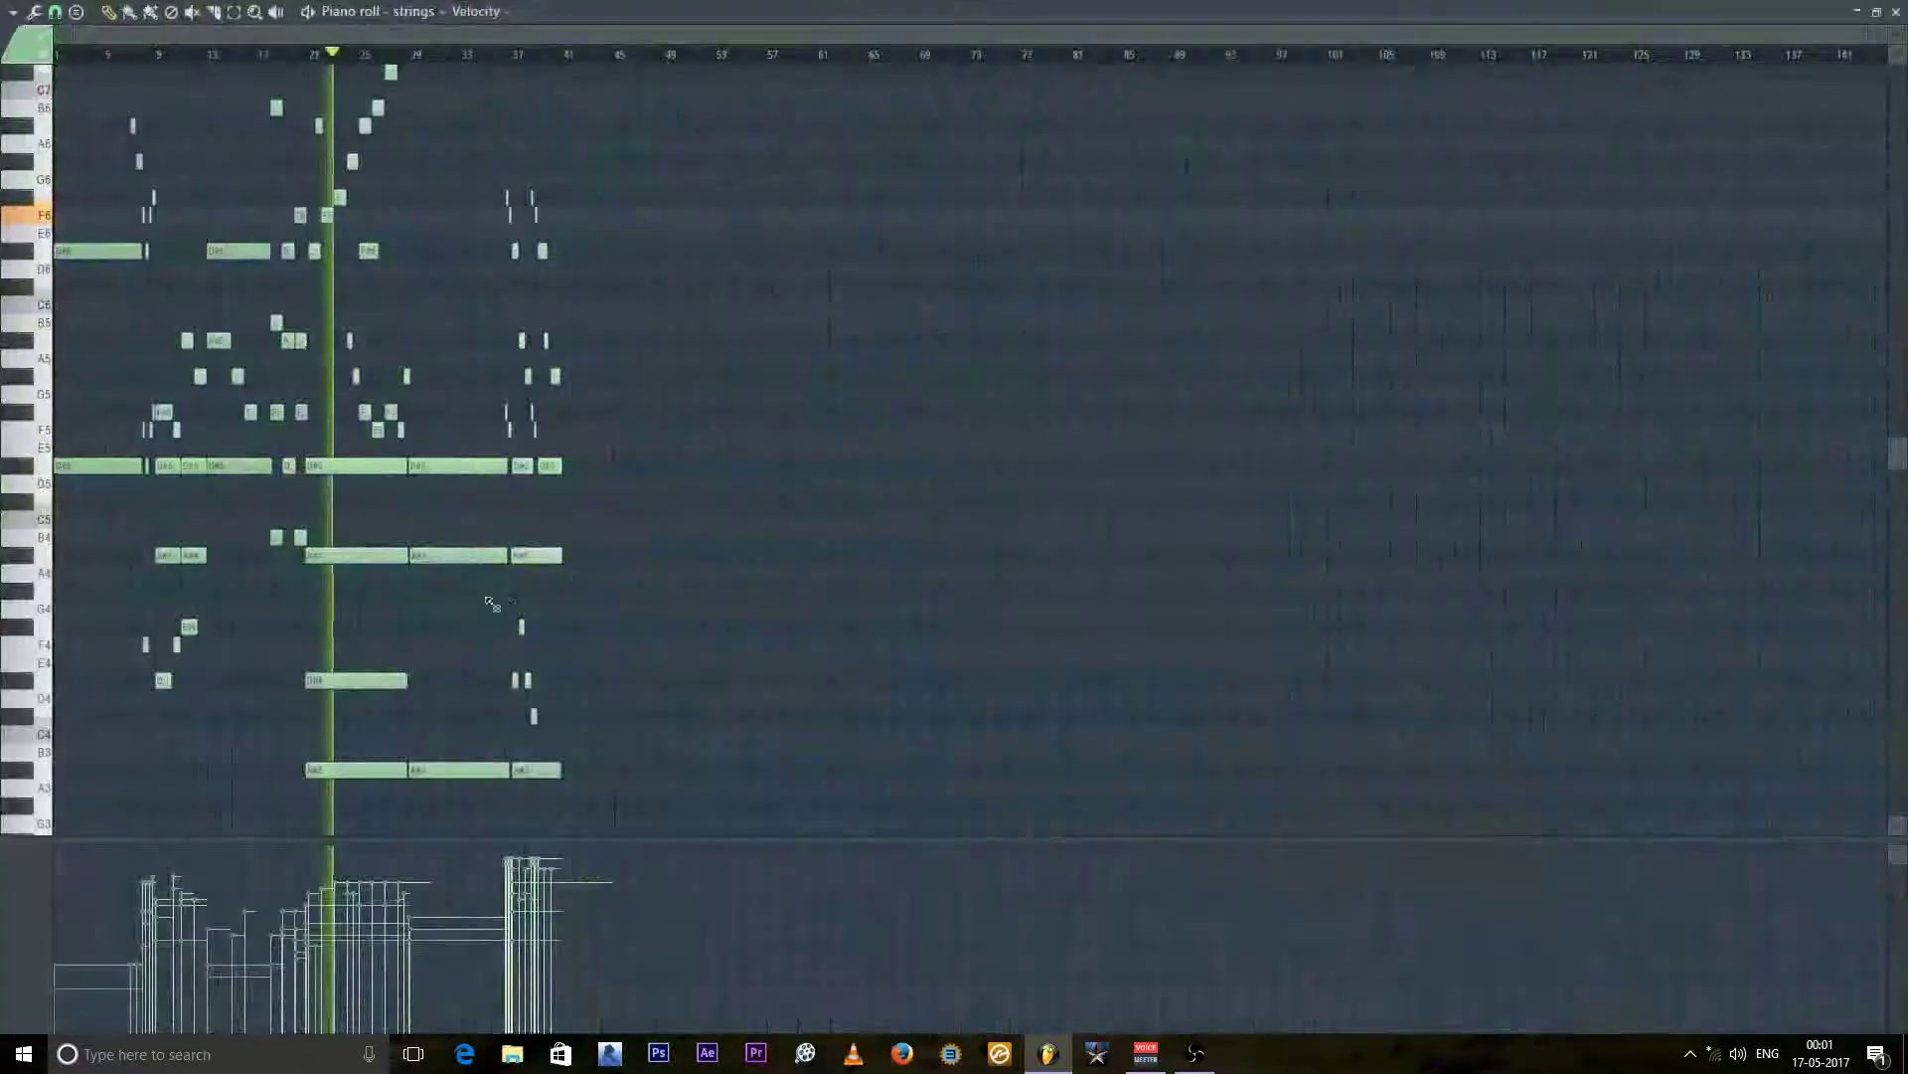
Step: Examine the strings notes around bars 12 to 38 in the piano roll during playback, and return to the playlist with playback stopped
scroll(1105, 545, up, 2)
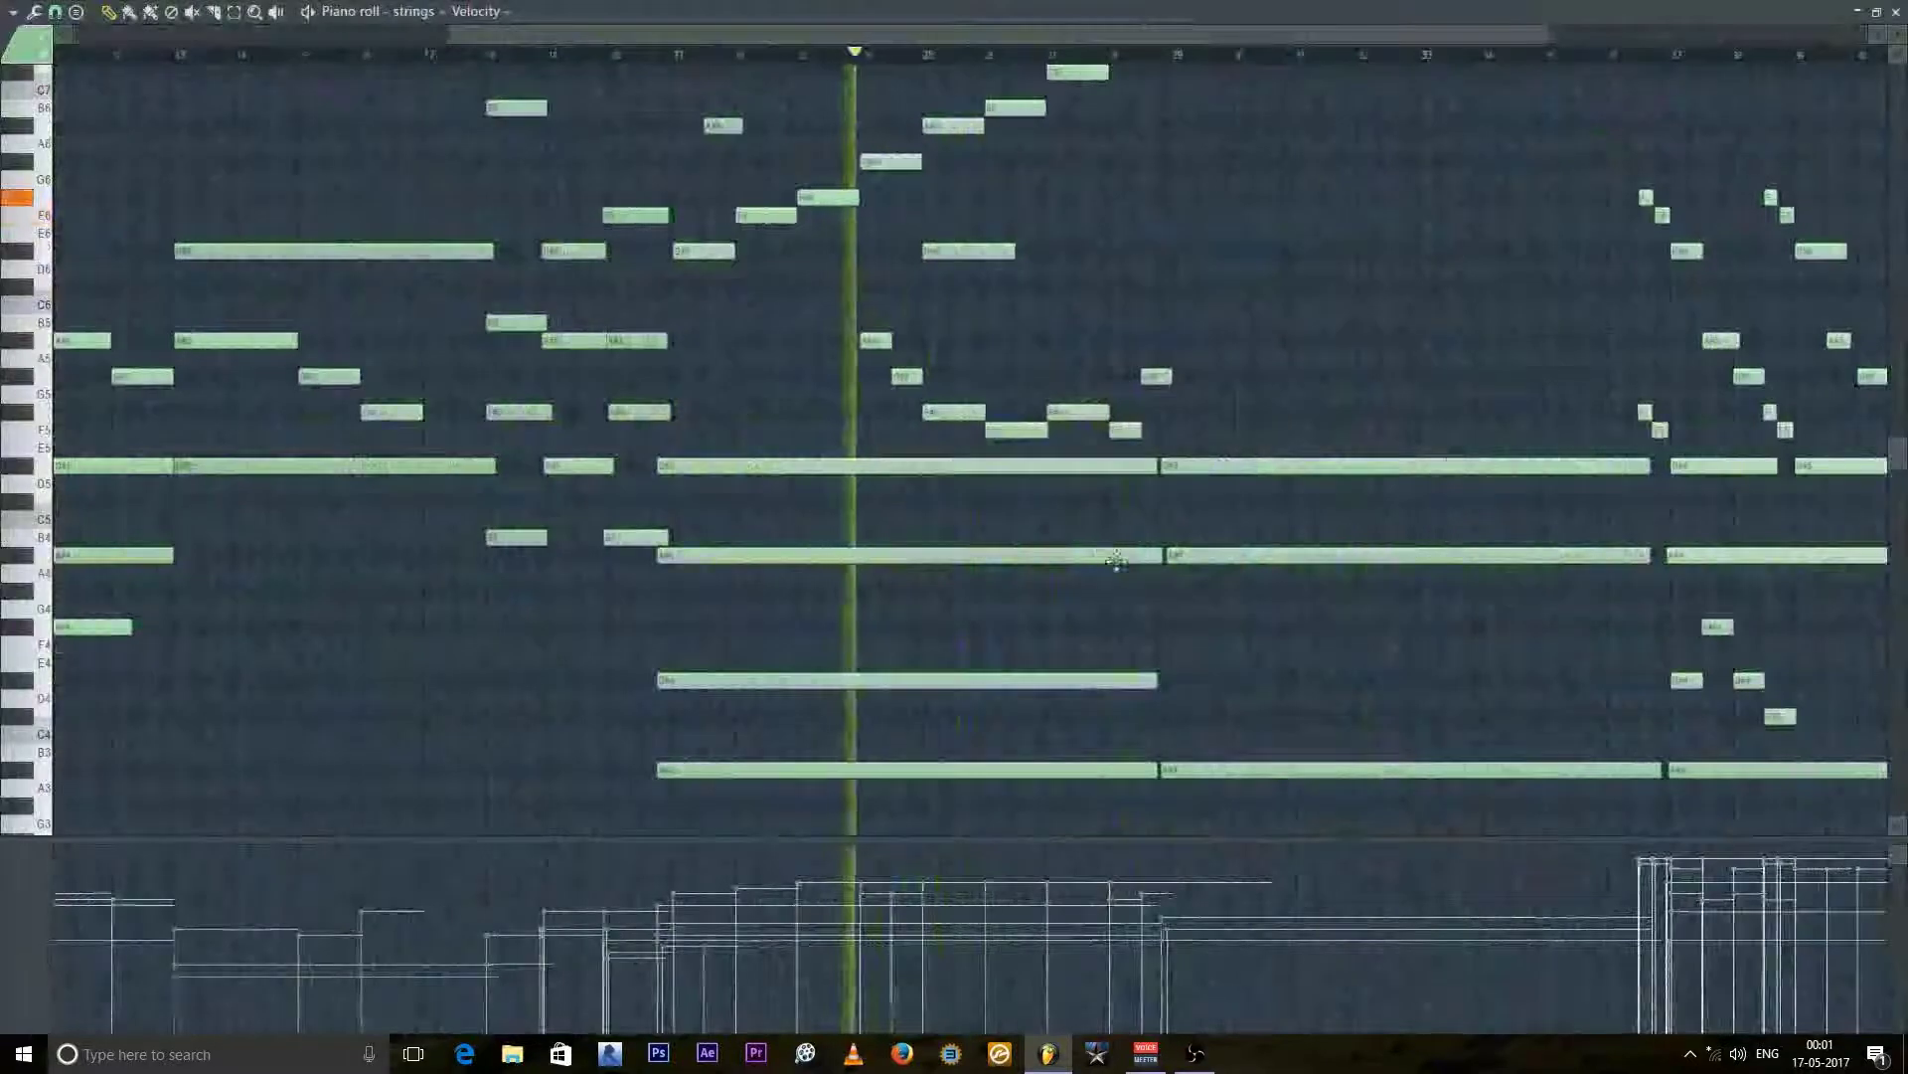
scroll(1141, 549, up, 2)
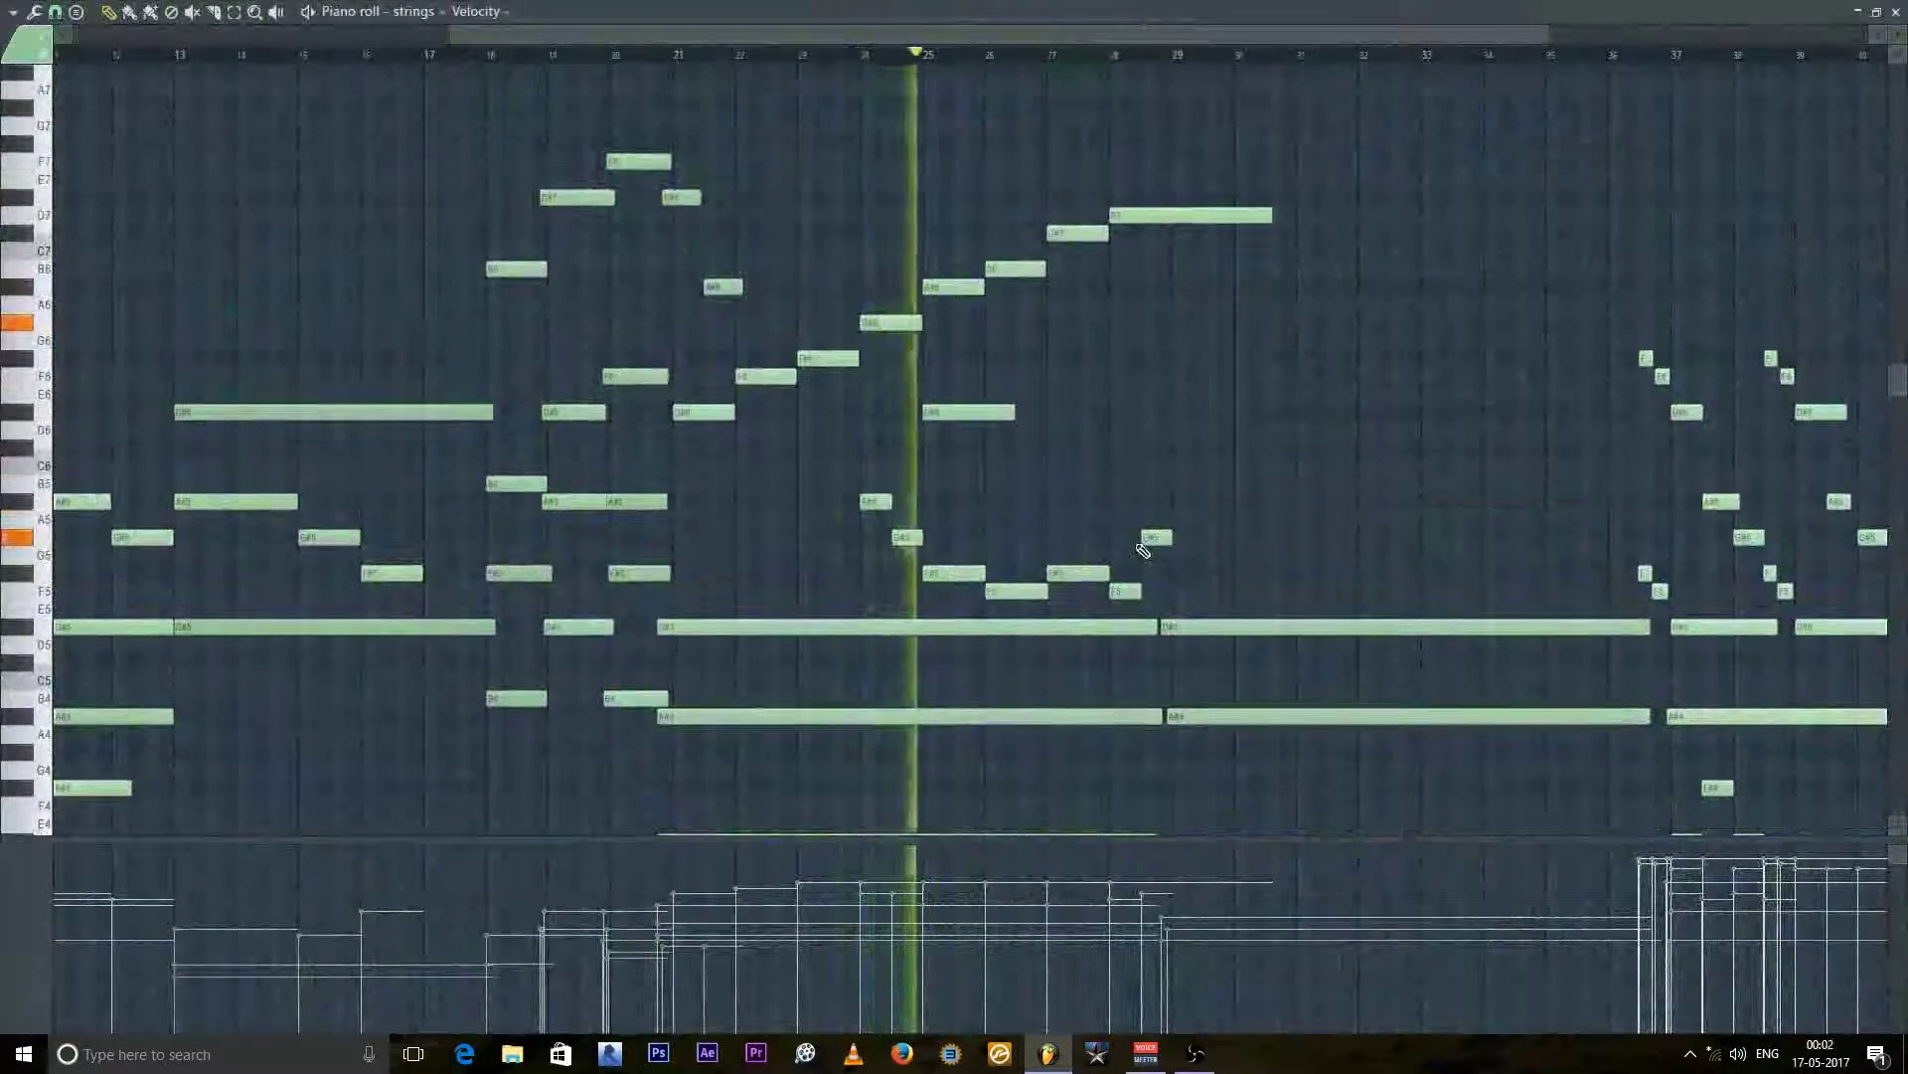
scroll(1140, 556, down, 3)
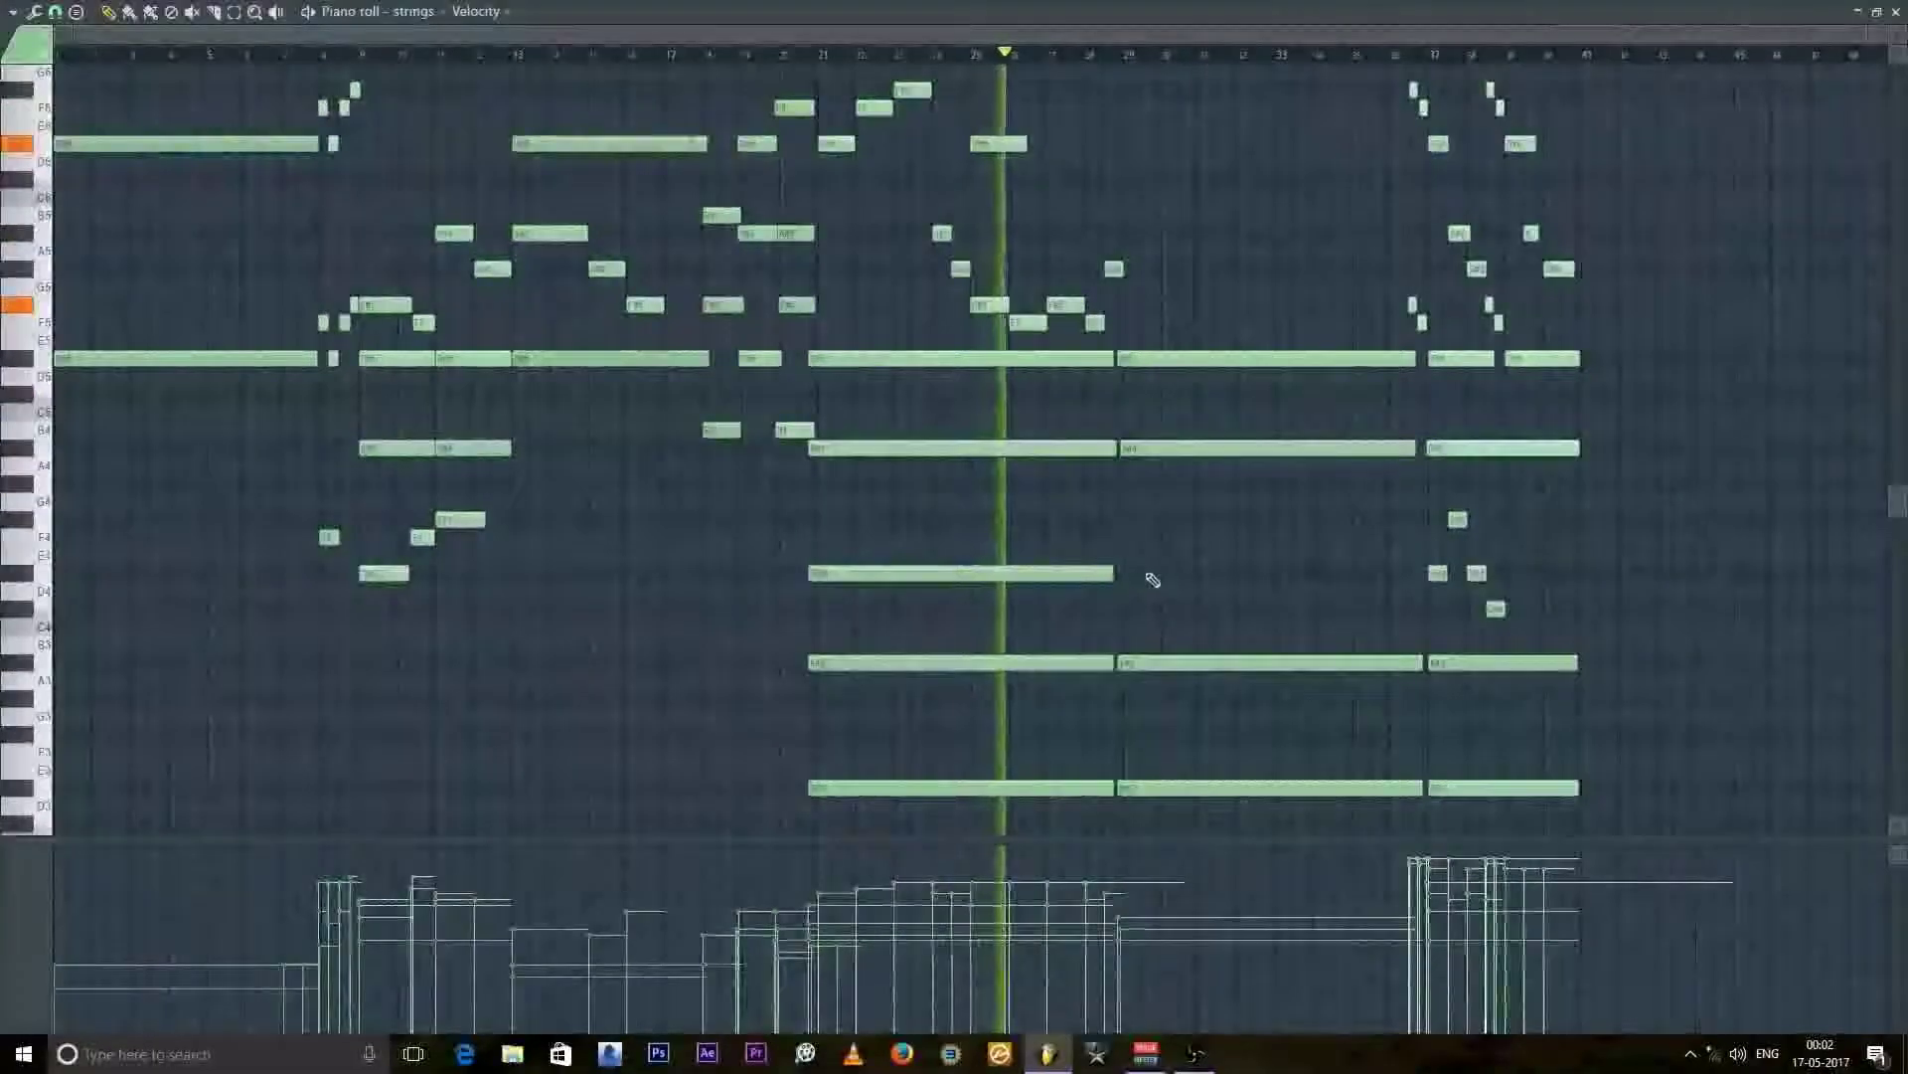
scroll(1091, 567, up, 3)
scroll(1044, 574, up, 4)
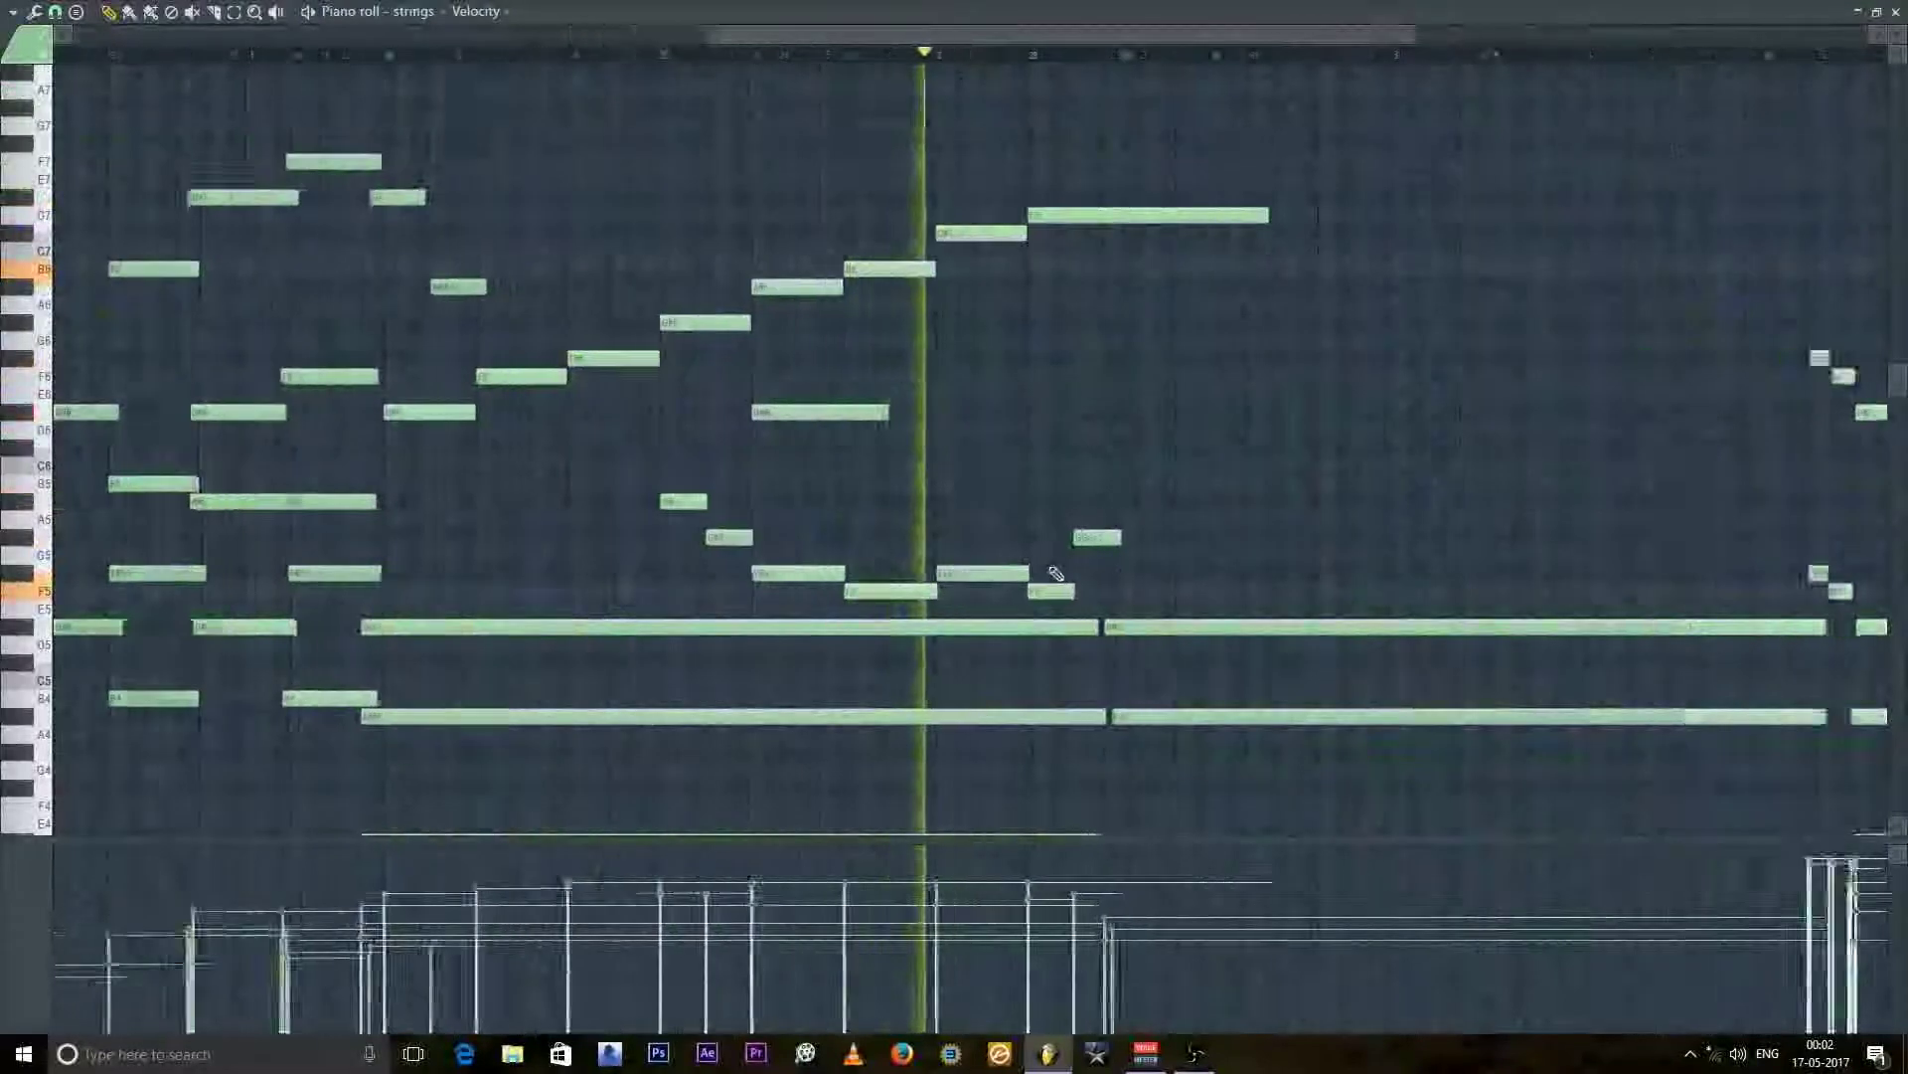
scroll(1024, 606, down, 3)
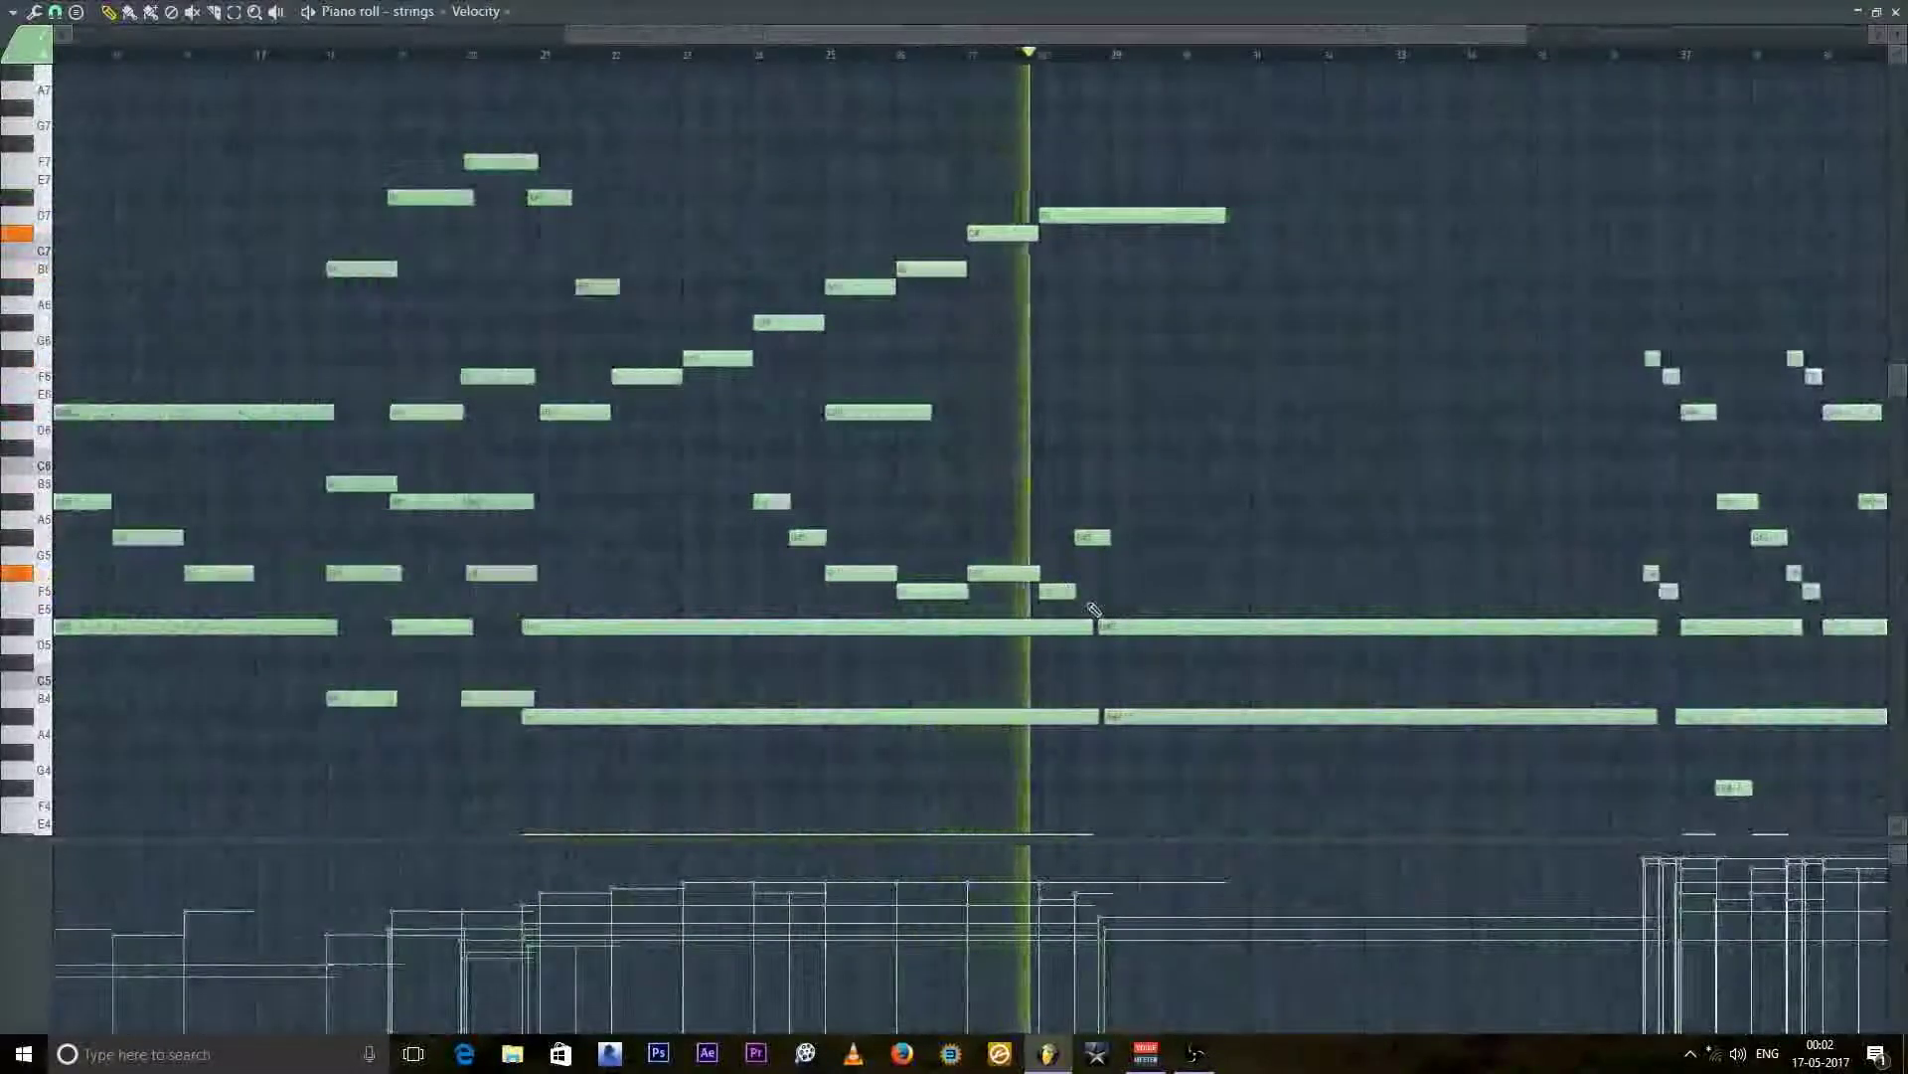
scroll(1095, 614, down, 2)
scroll(1094, 609, up, 2)
scroll(1091, 609, up, 3)
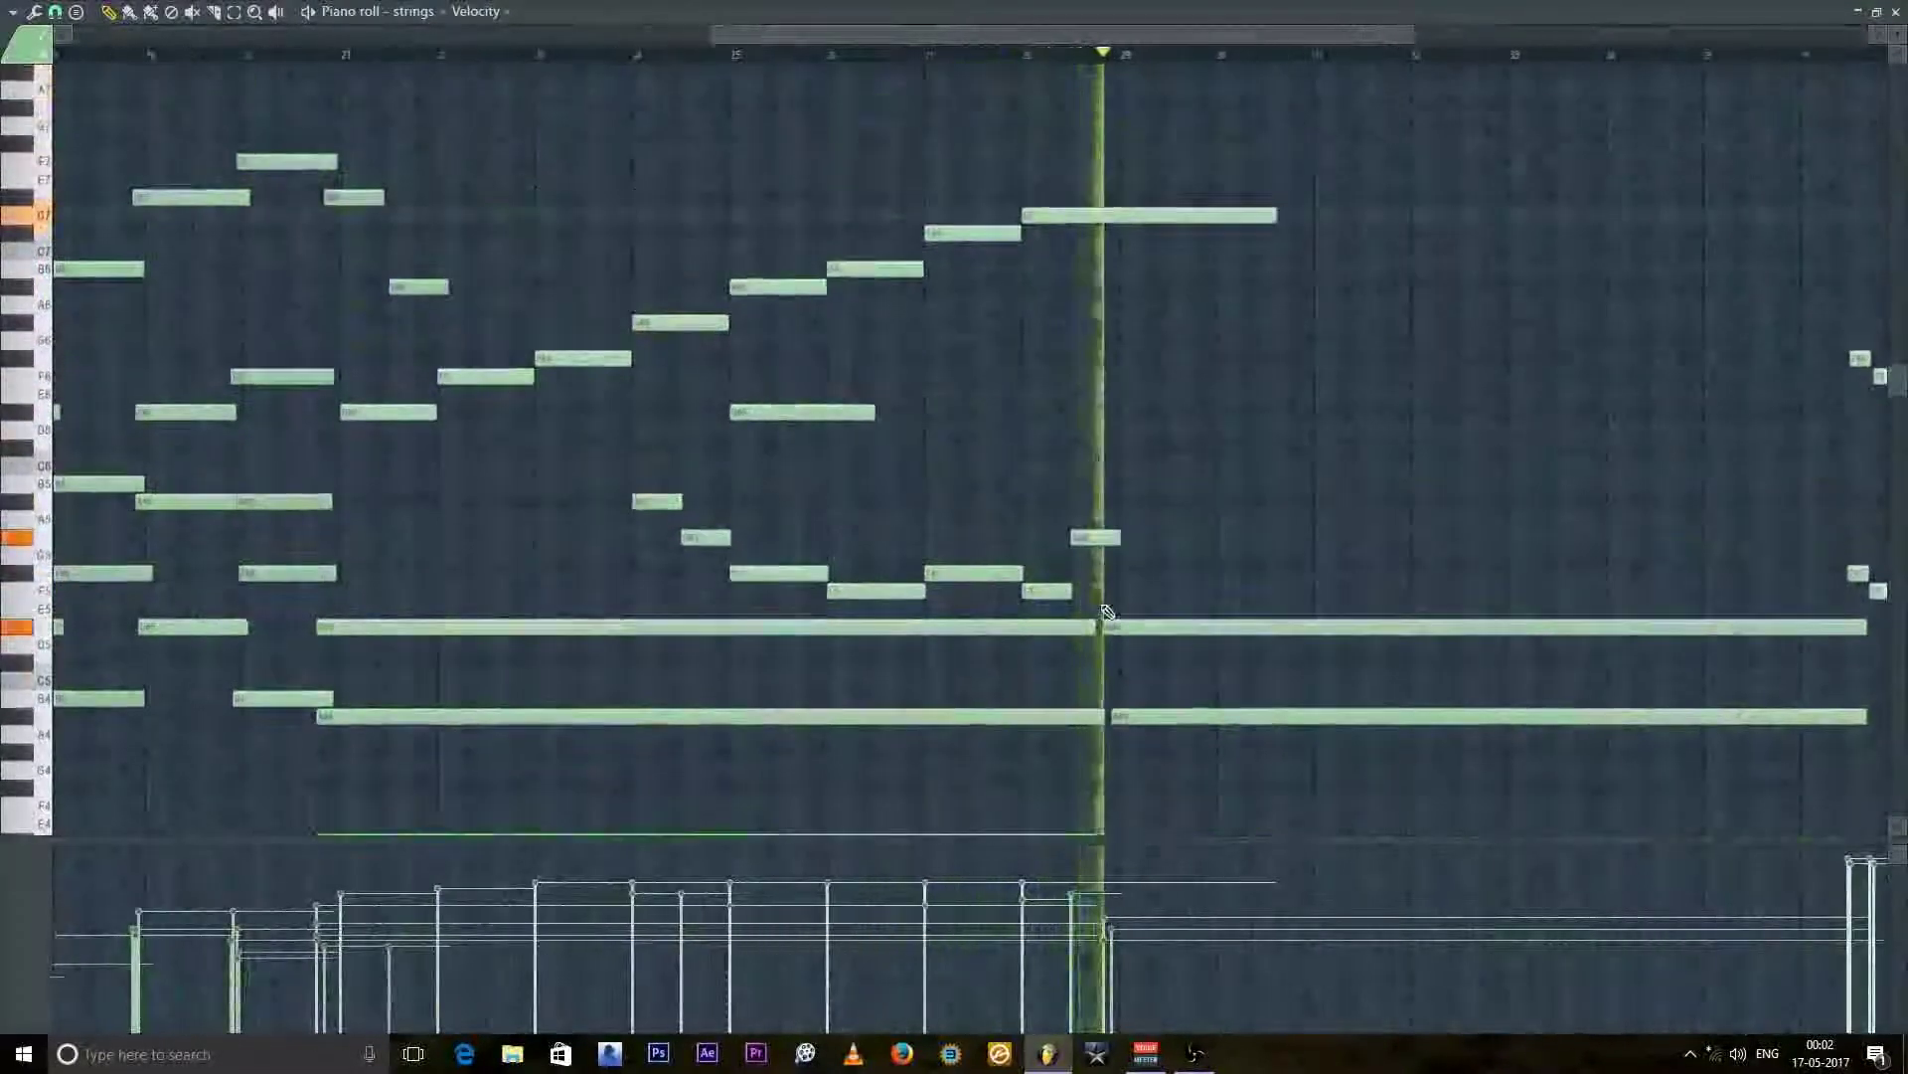
scroll(1151, 673, down, 4)
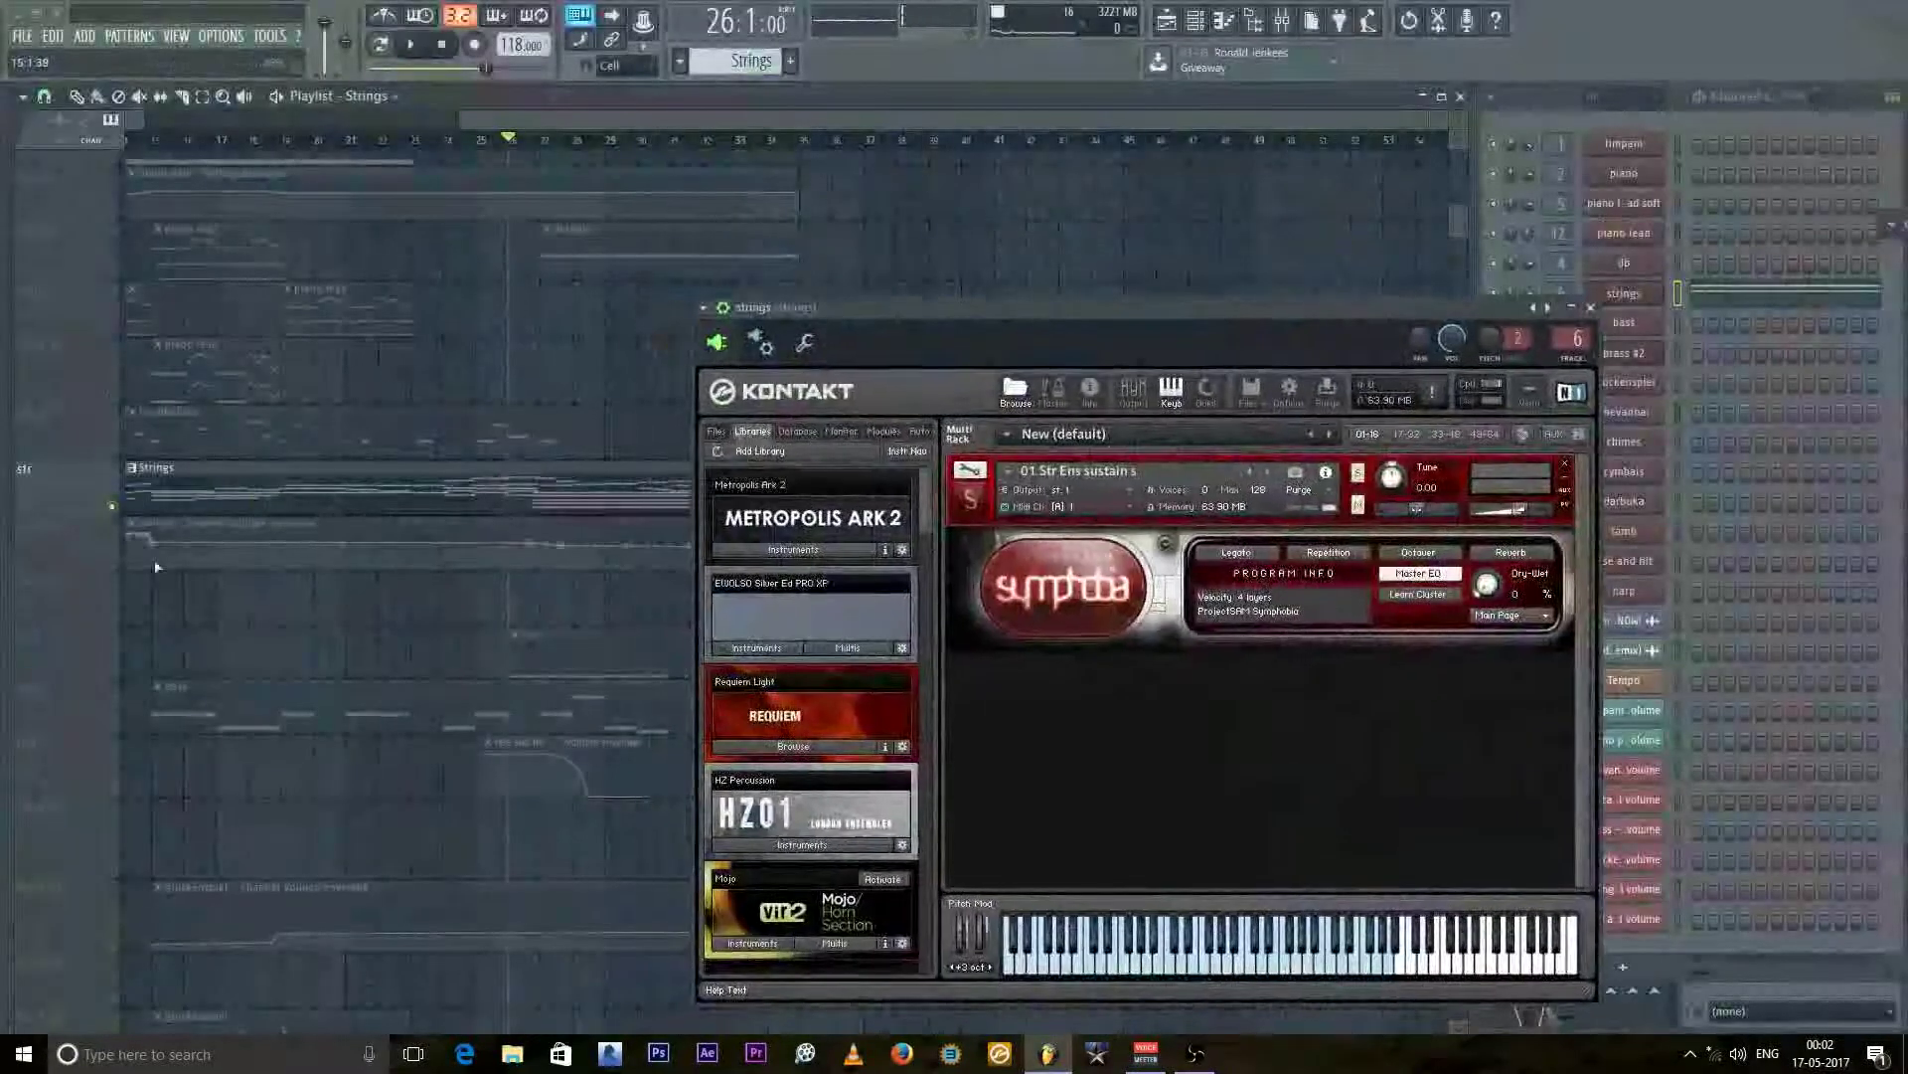
Step: Reactivate all playlist tracks and play the full arrangement from about bar 25
click(113, 566)
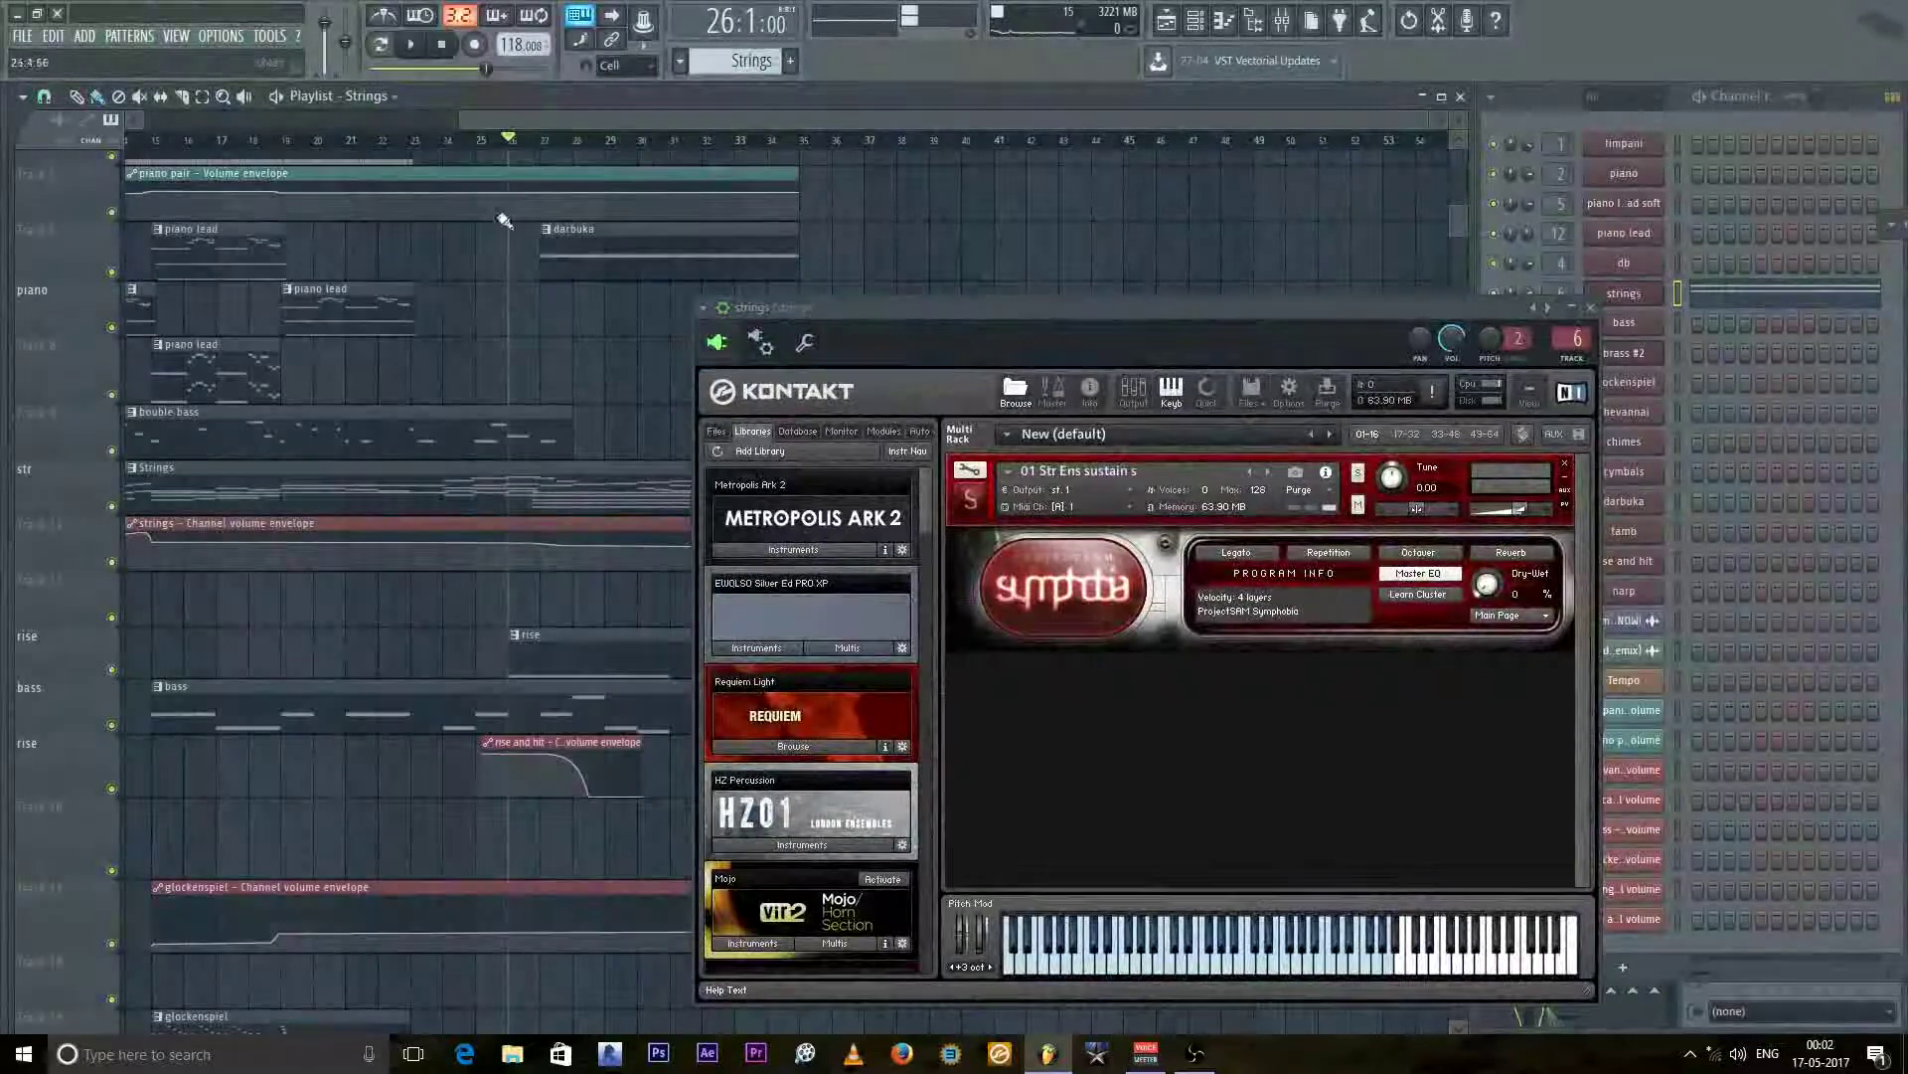
click(478, 147)
key(space)
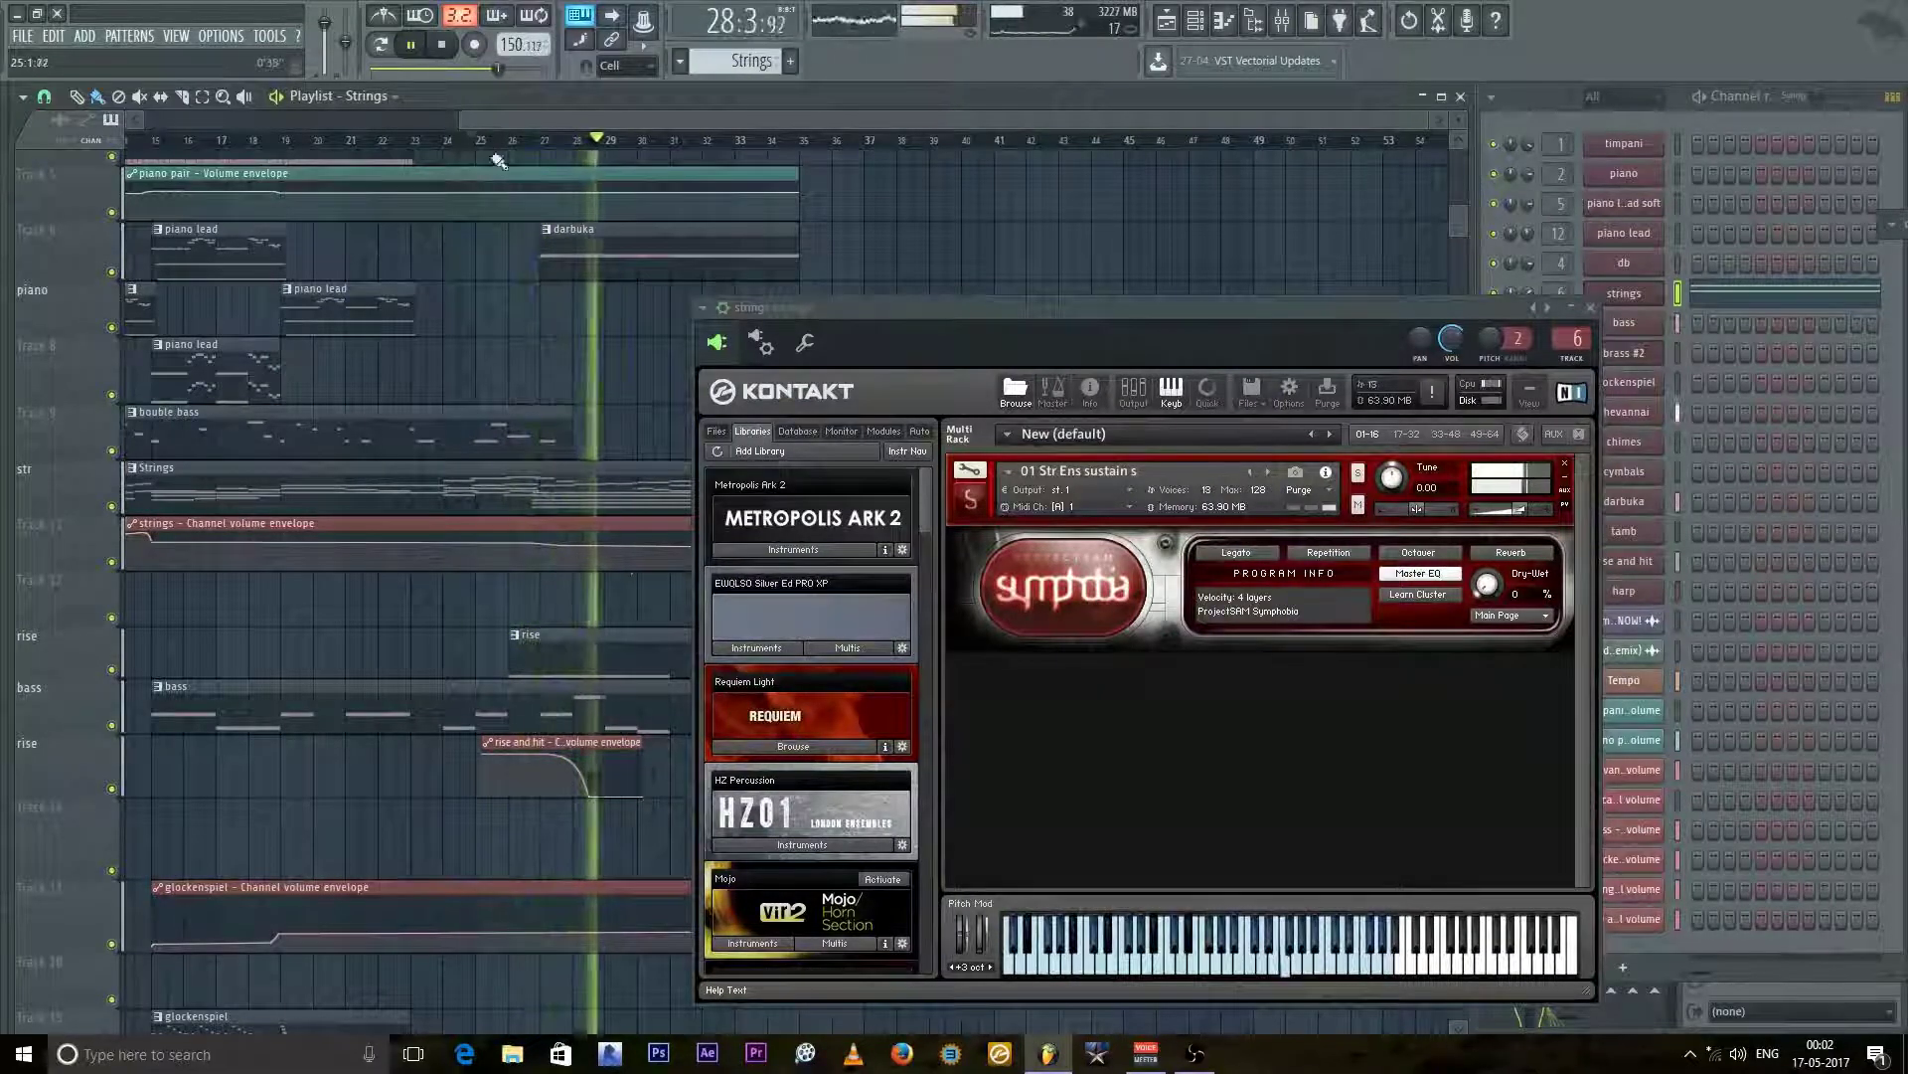
Step: Browse the library list in the strings Kontakt instrument while the arrangement plays, and minimize the instrument window
ctrl+scroll(616, 590, down, 1)
drag(1012, 316, 573, 699)
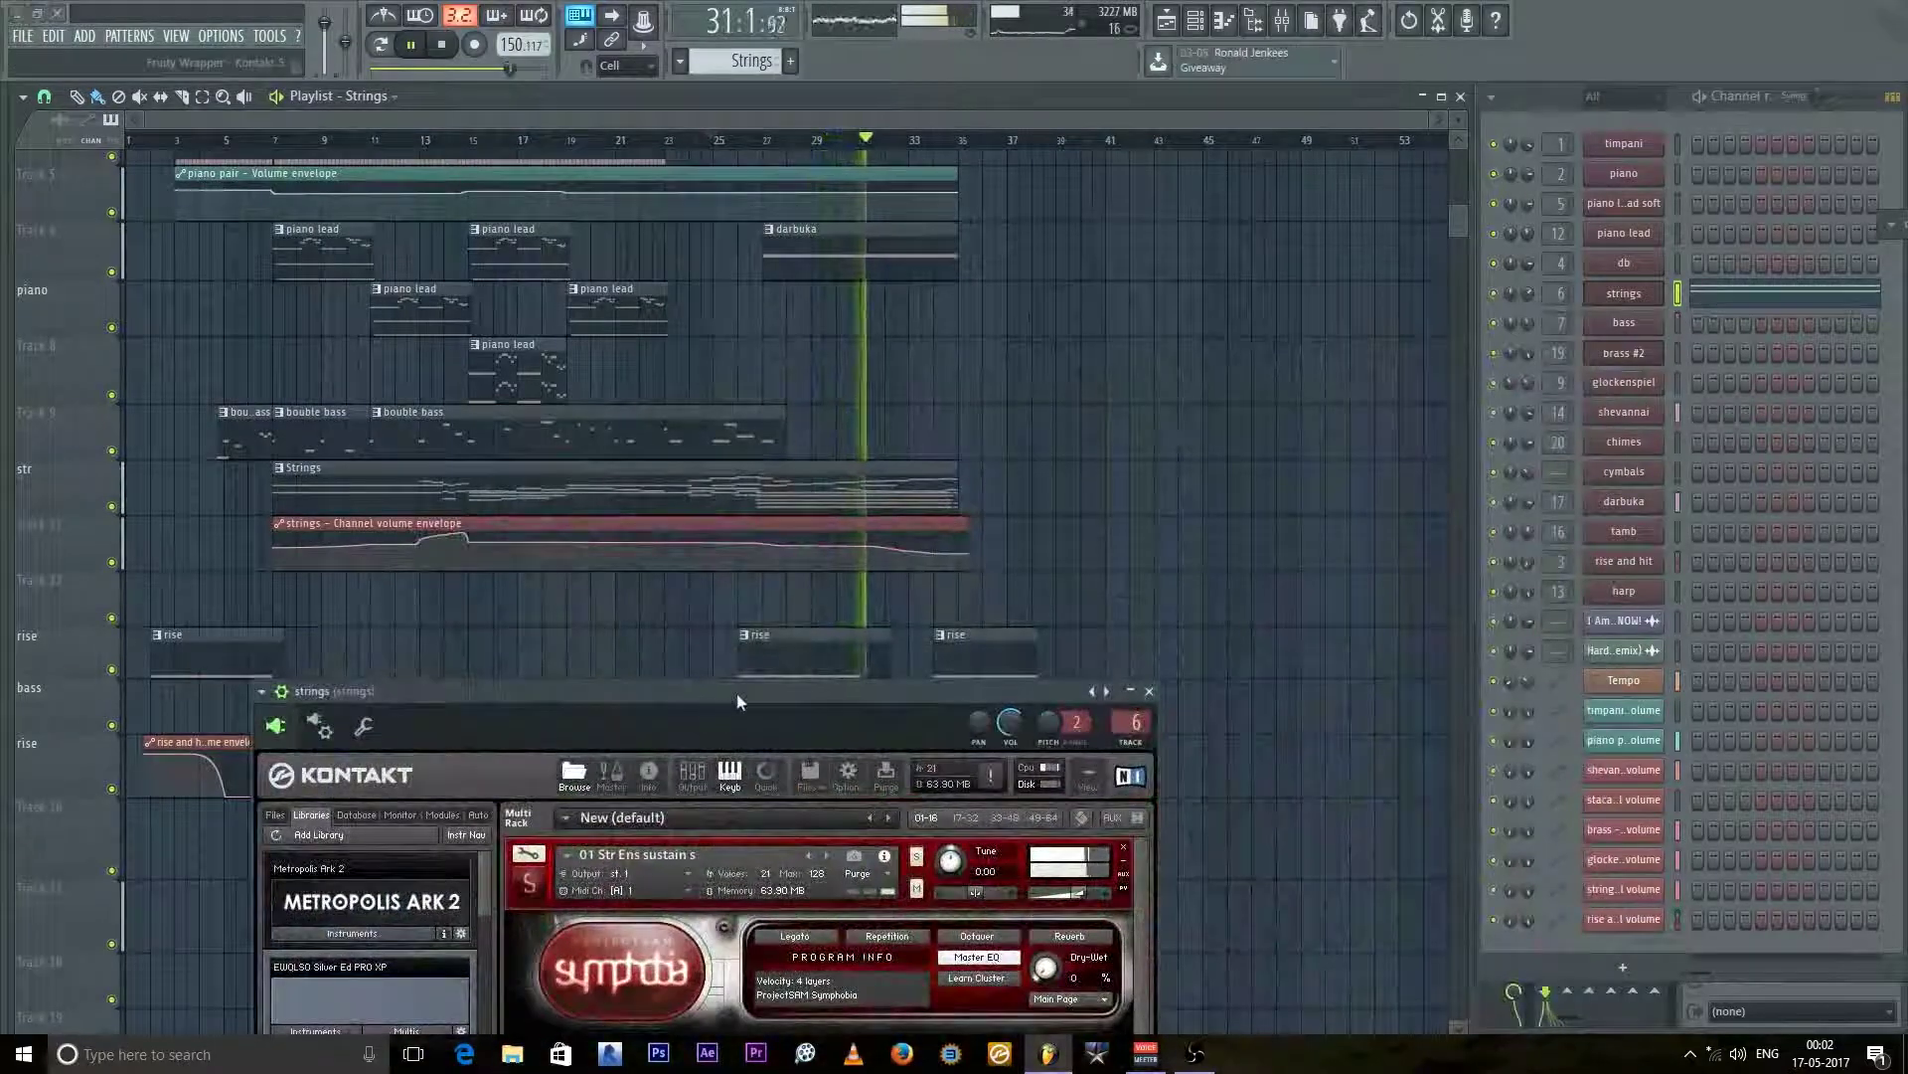
drag(693, 702, 803, 456)
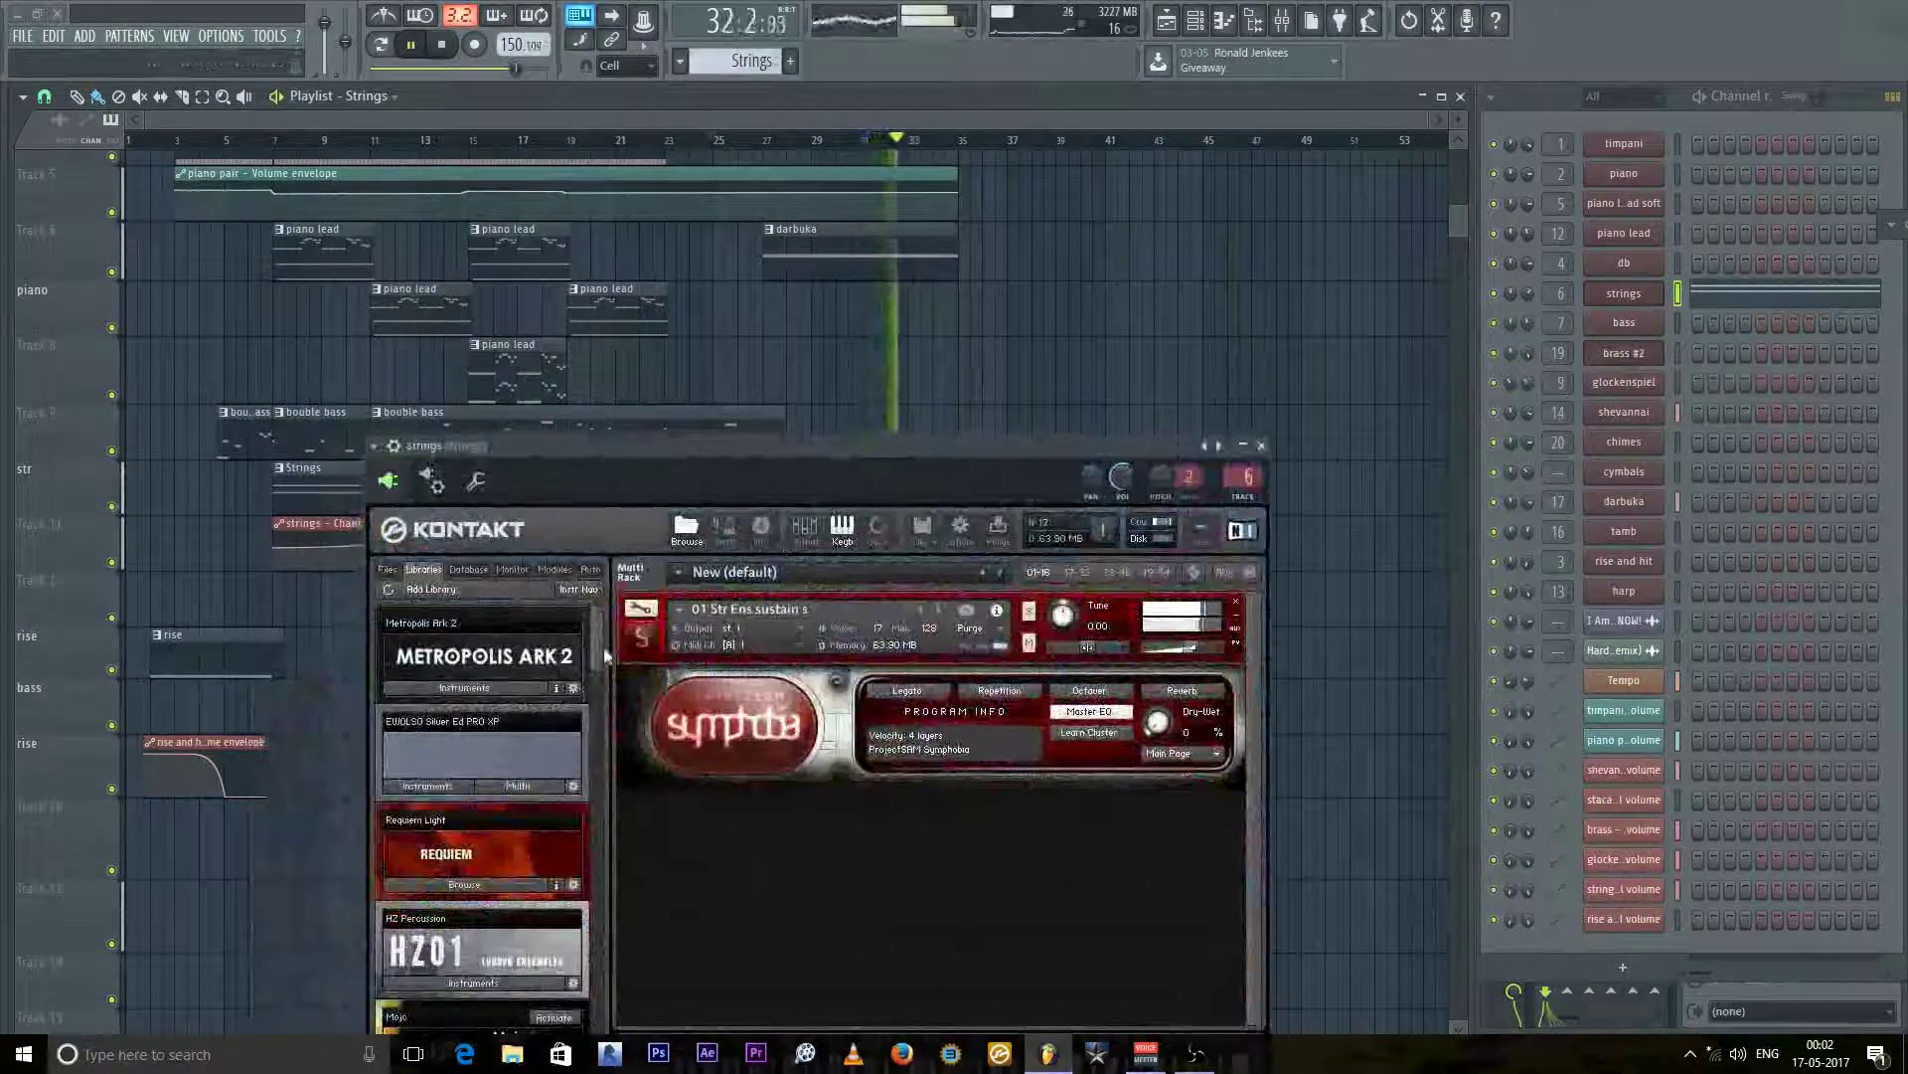
drag(603, 662, 605, 701)
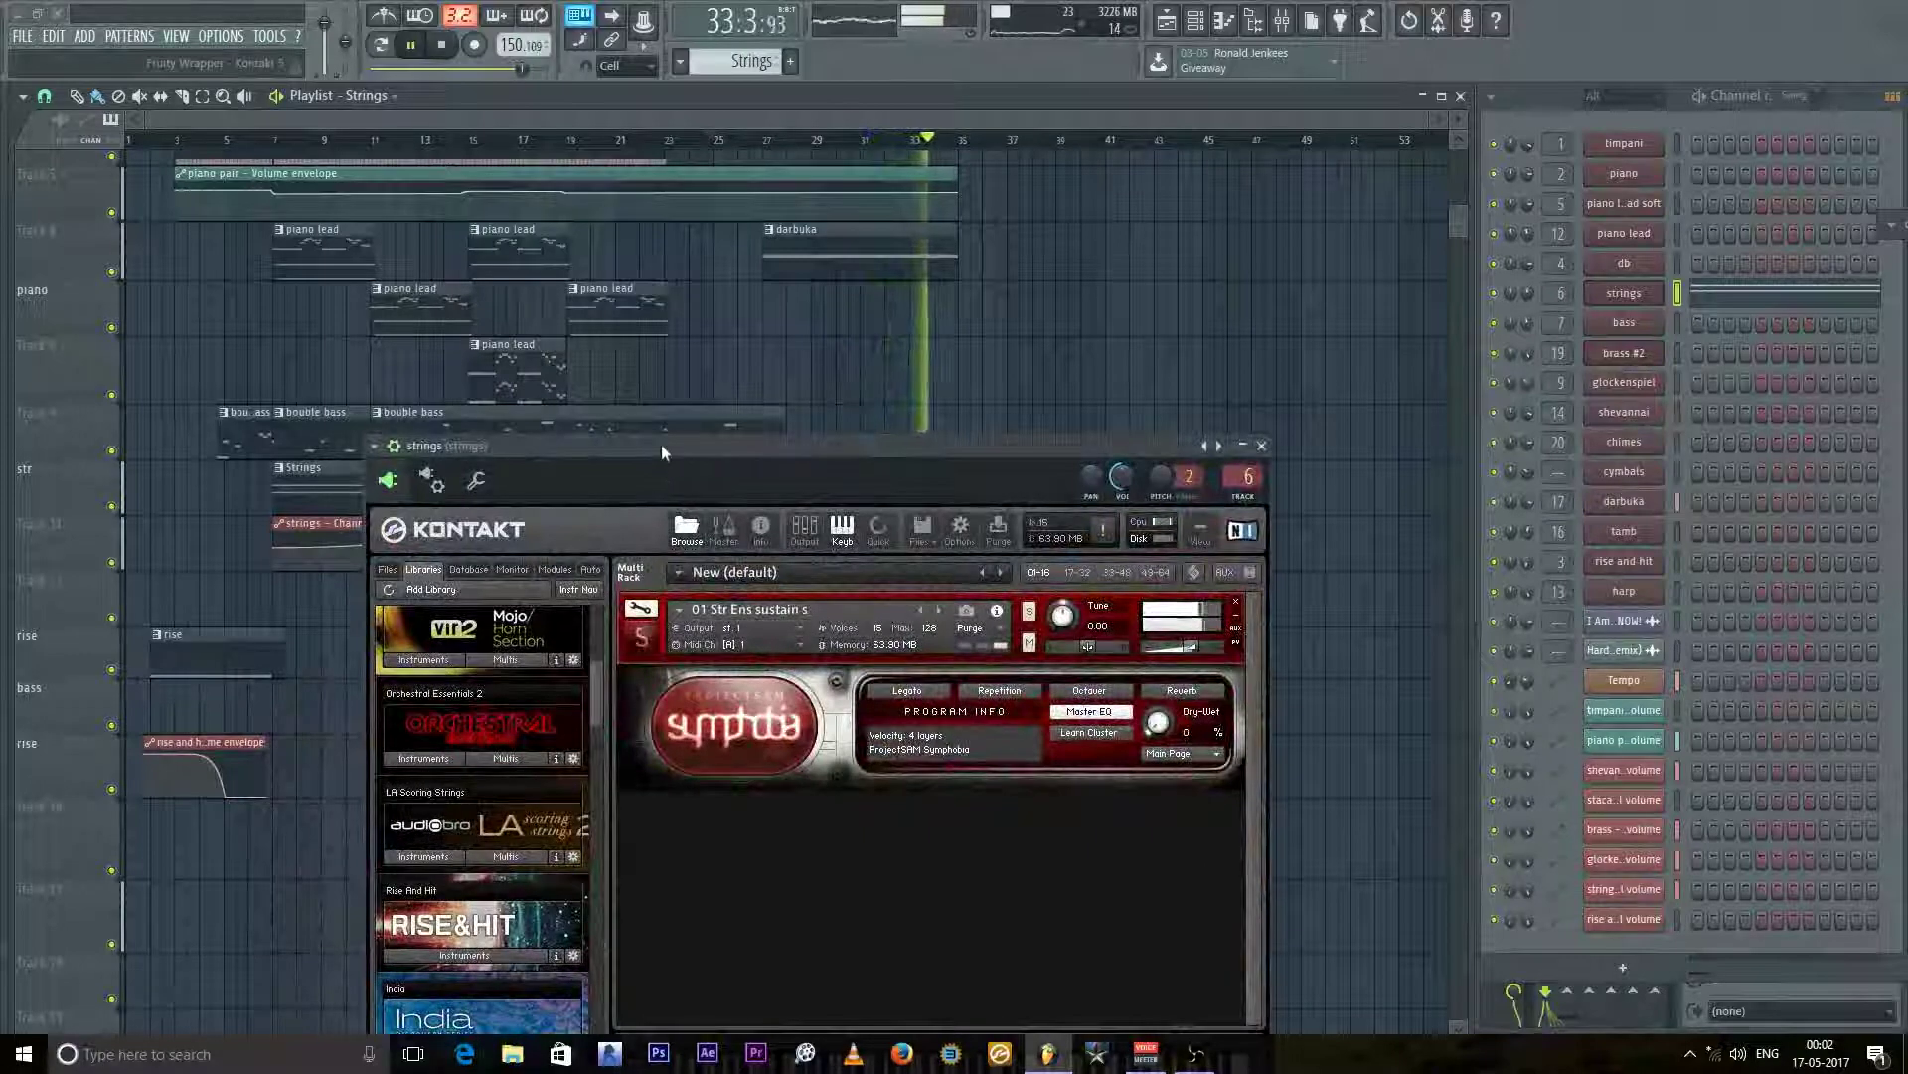
drag(660, 445, 667, 318)
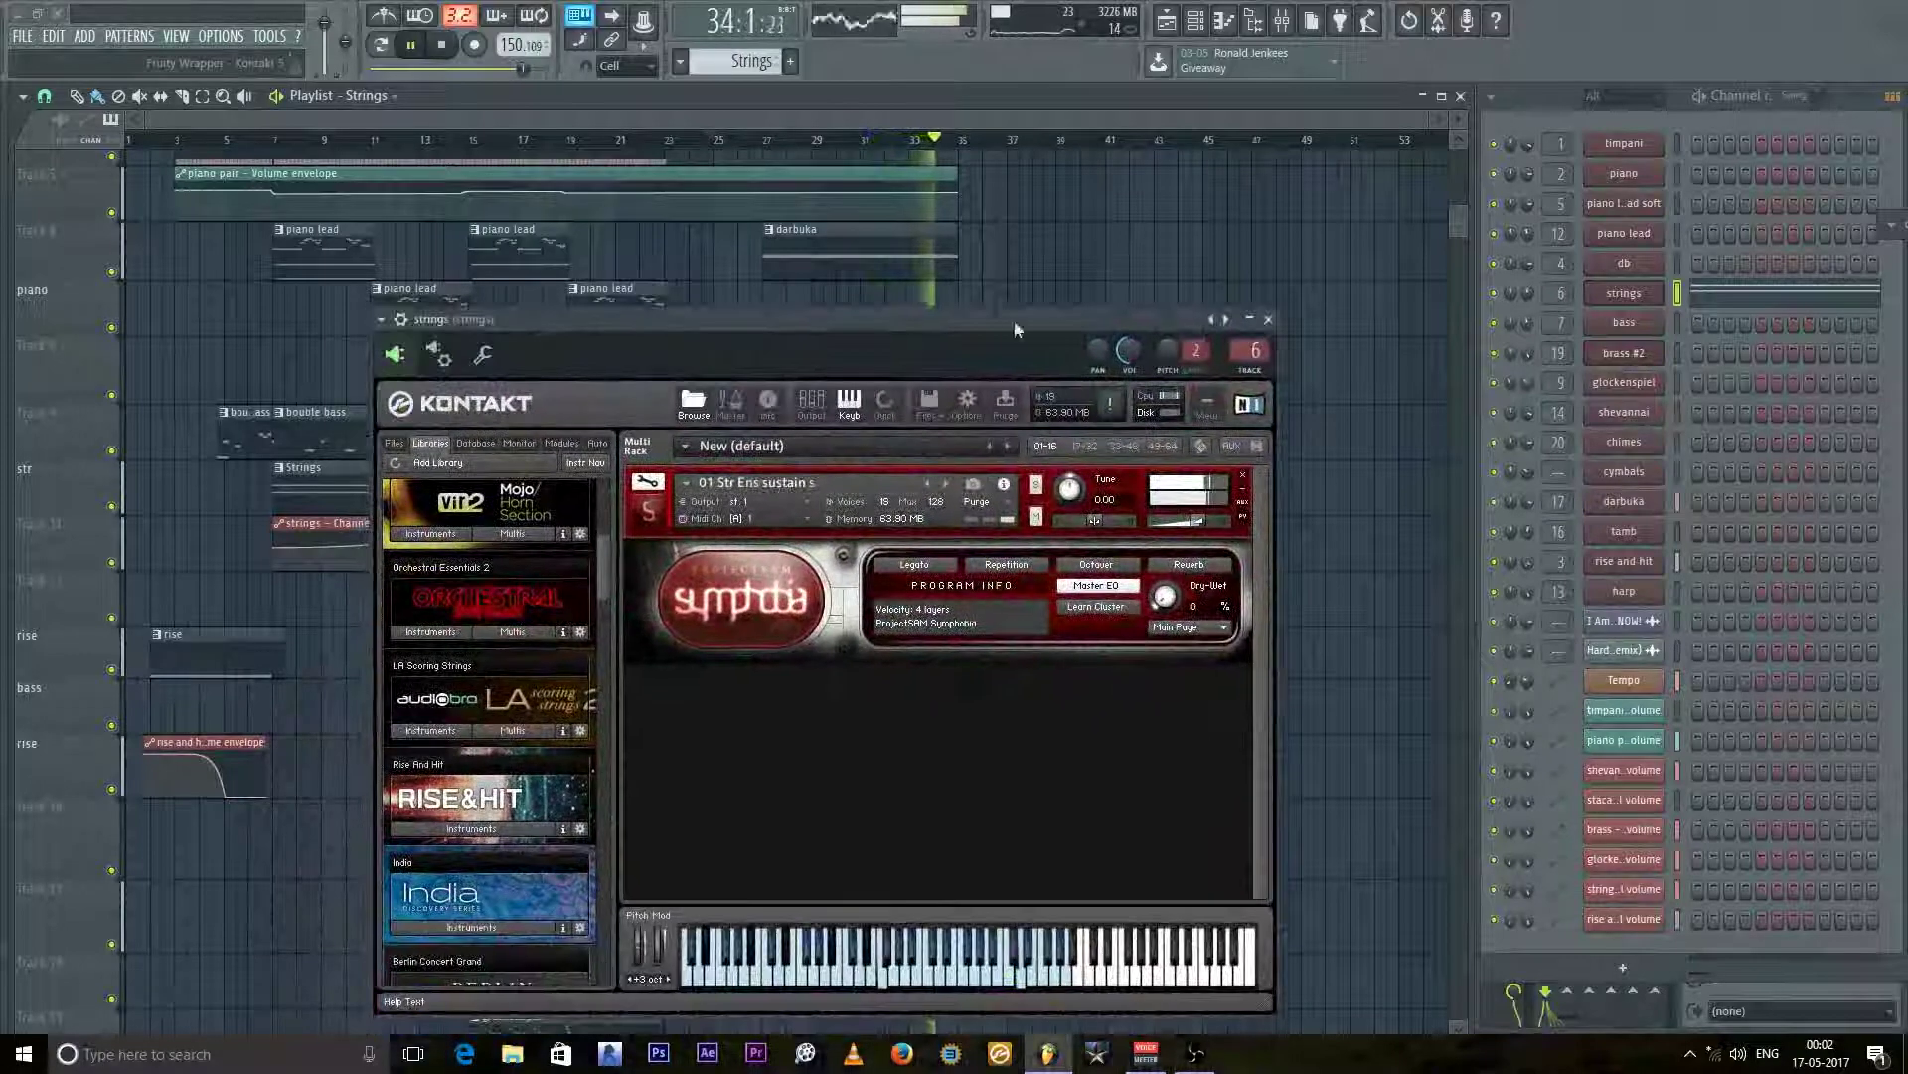
click(1249, 319)
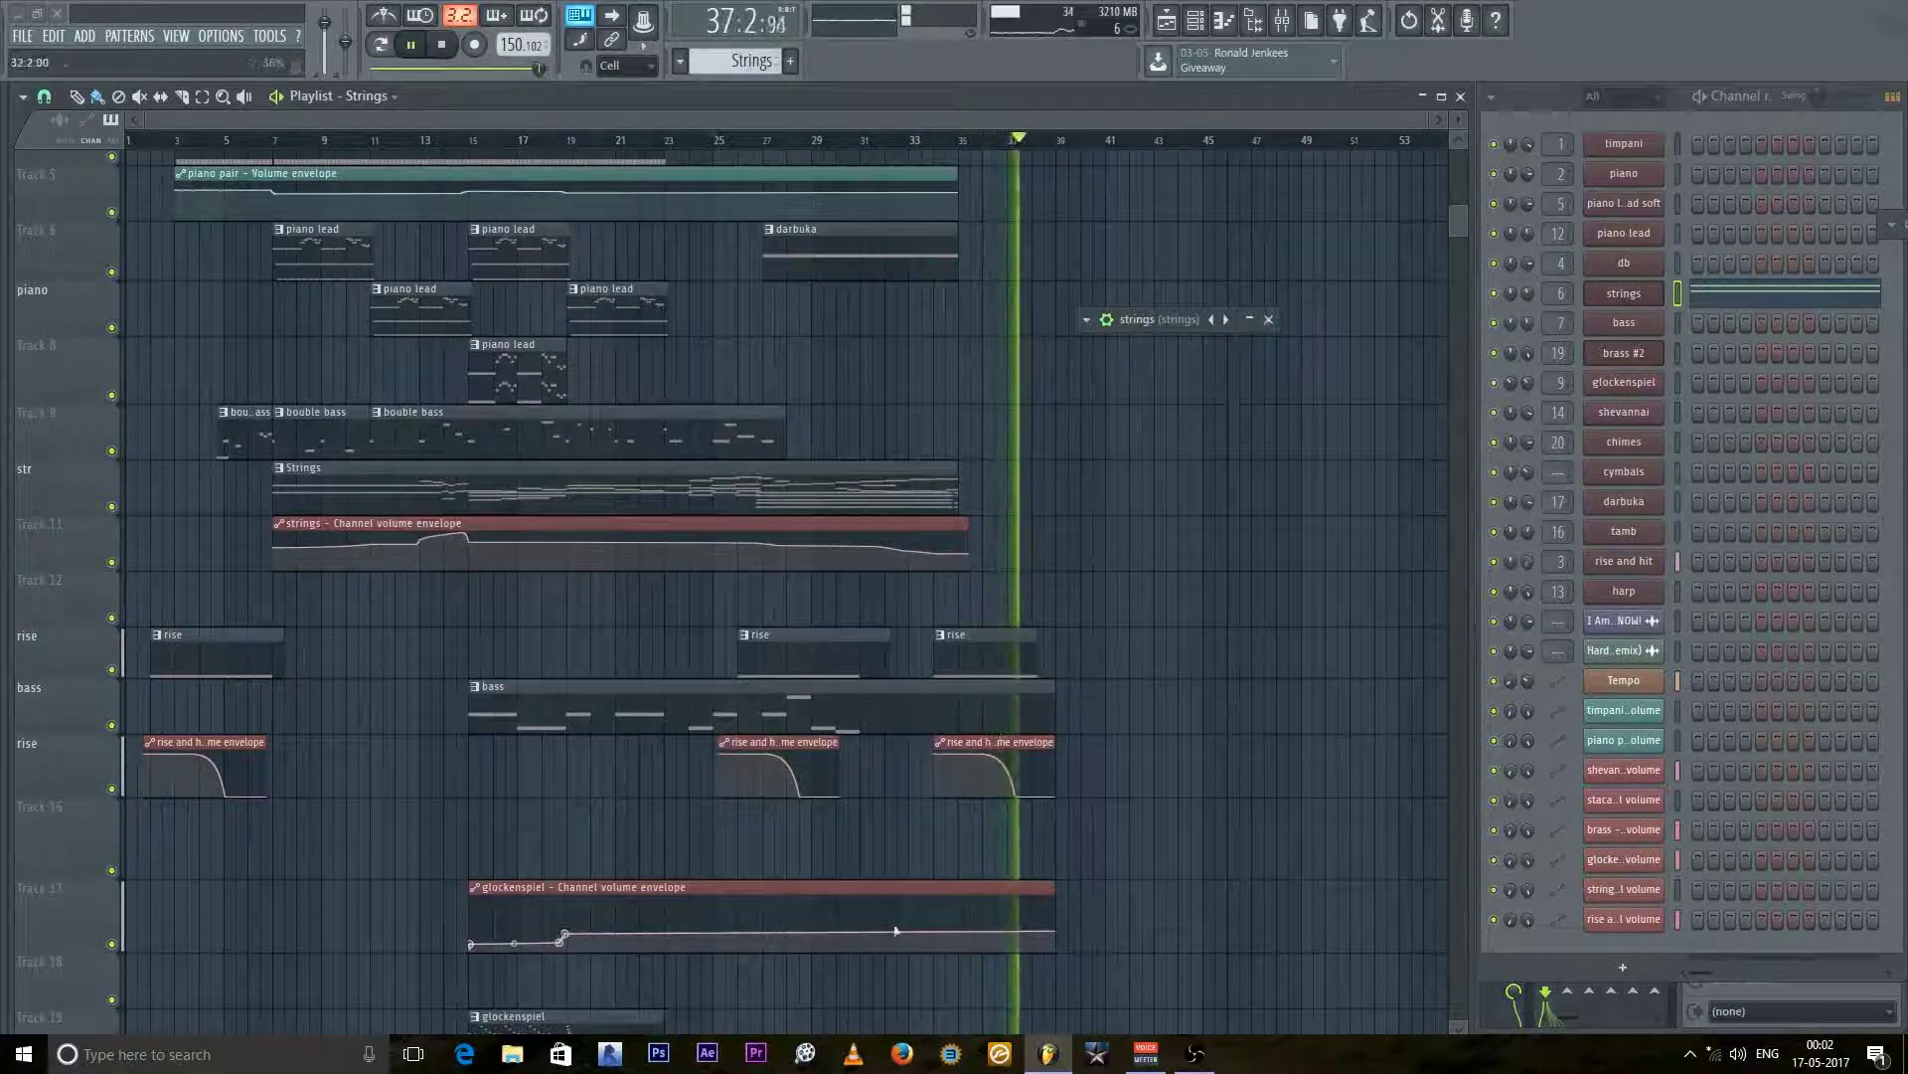
Step: Stop playback, select the rise pattern, and open the rise and hit channel's Kontakt instrument
key(space)
click(984, 636)
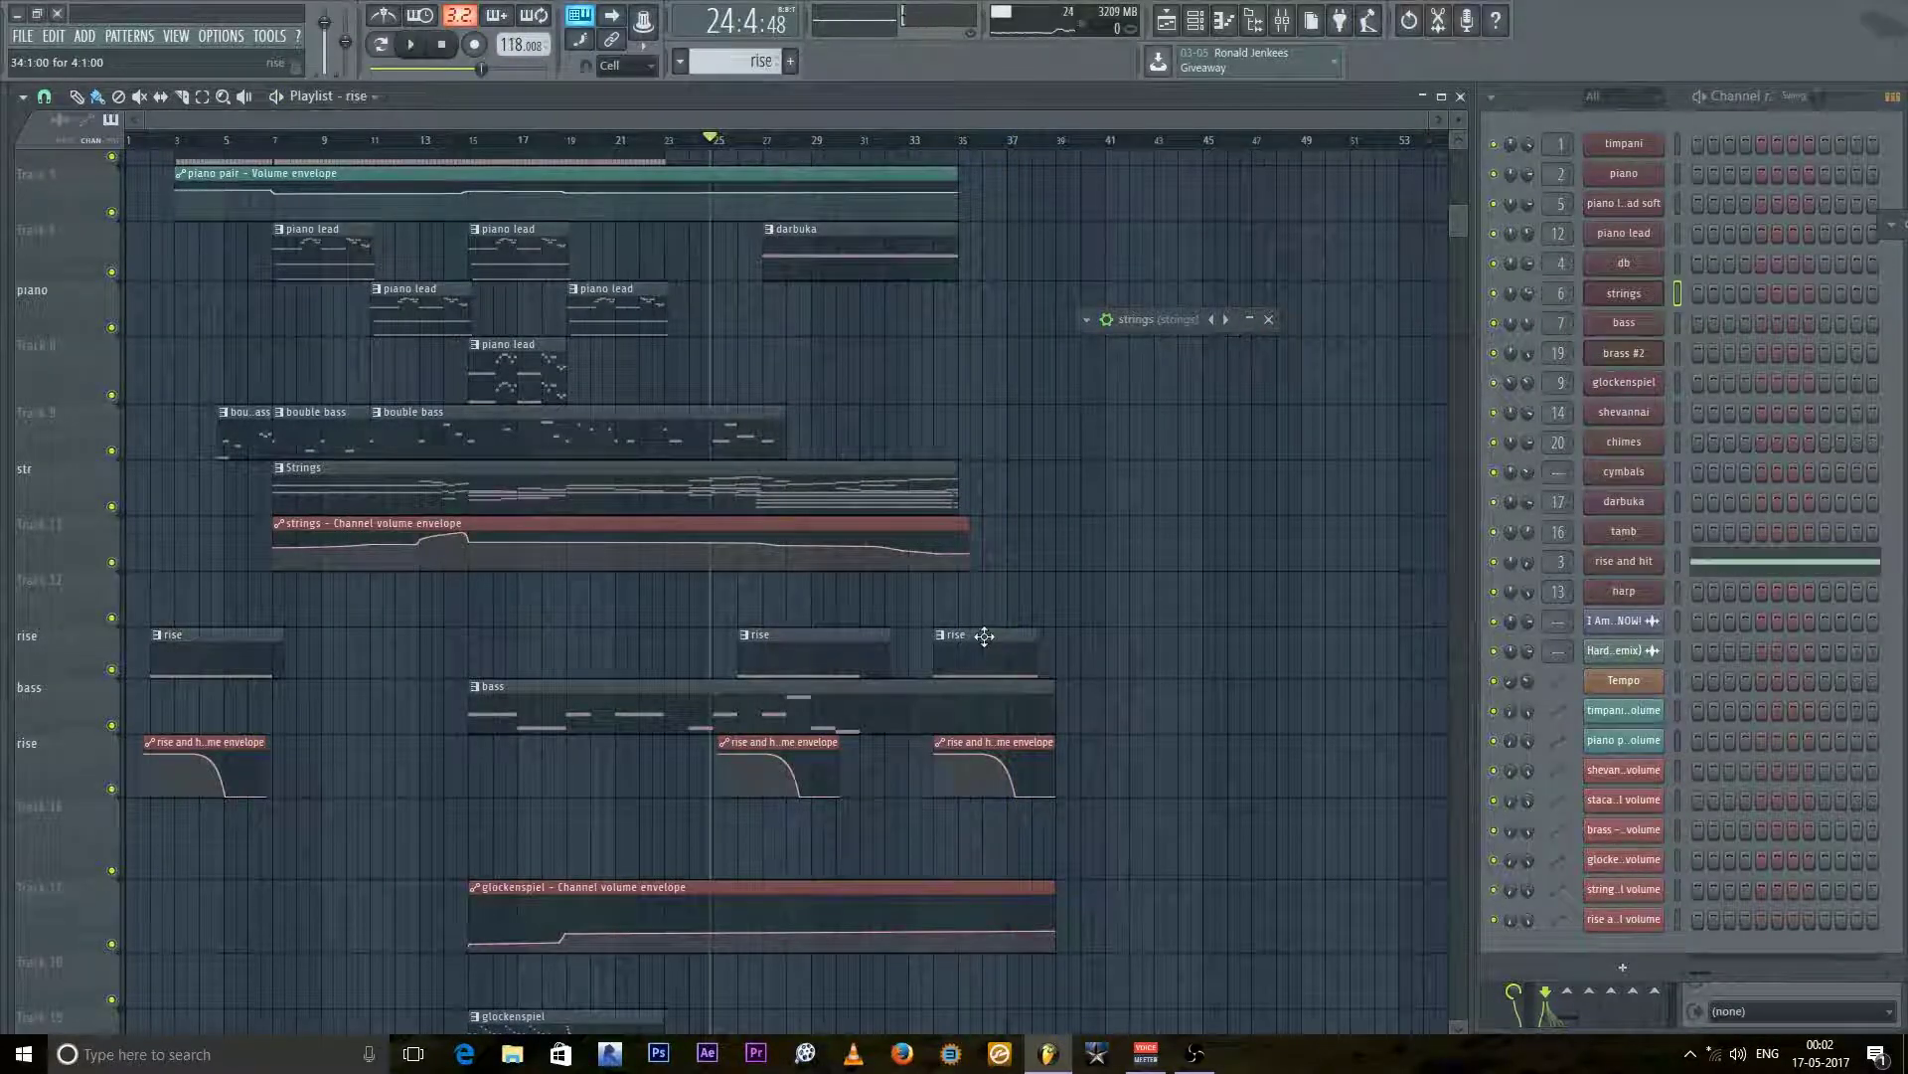
click(1621, 568)
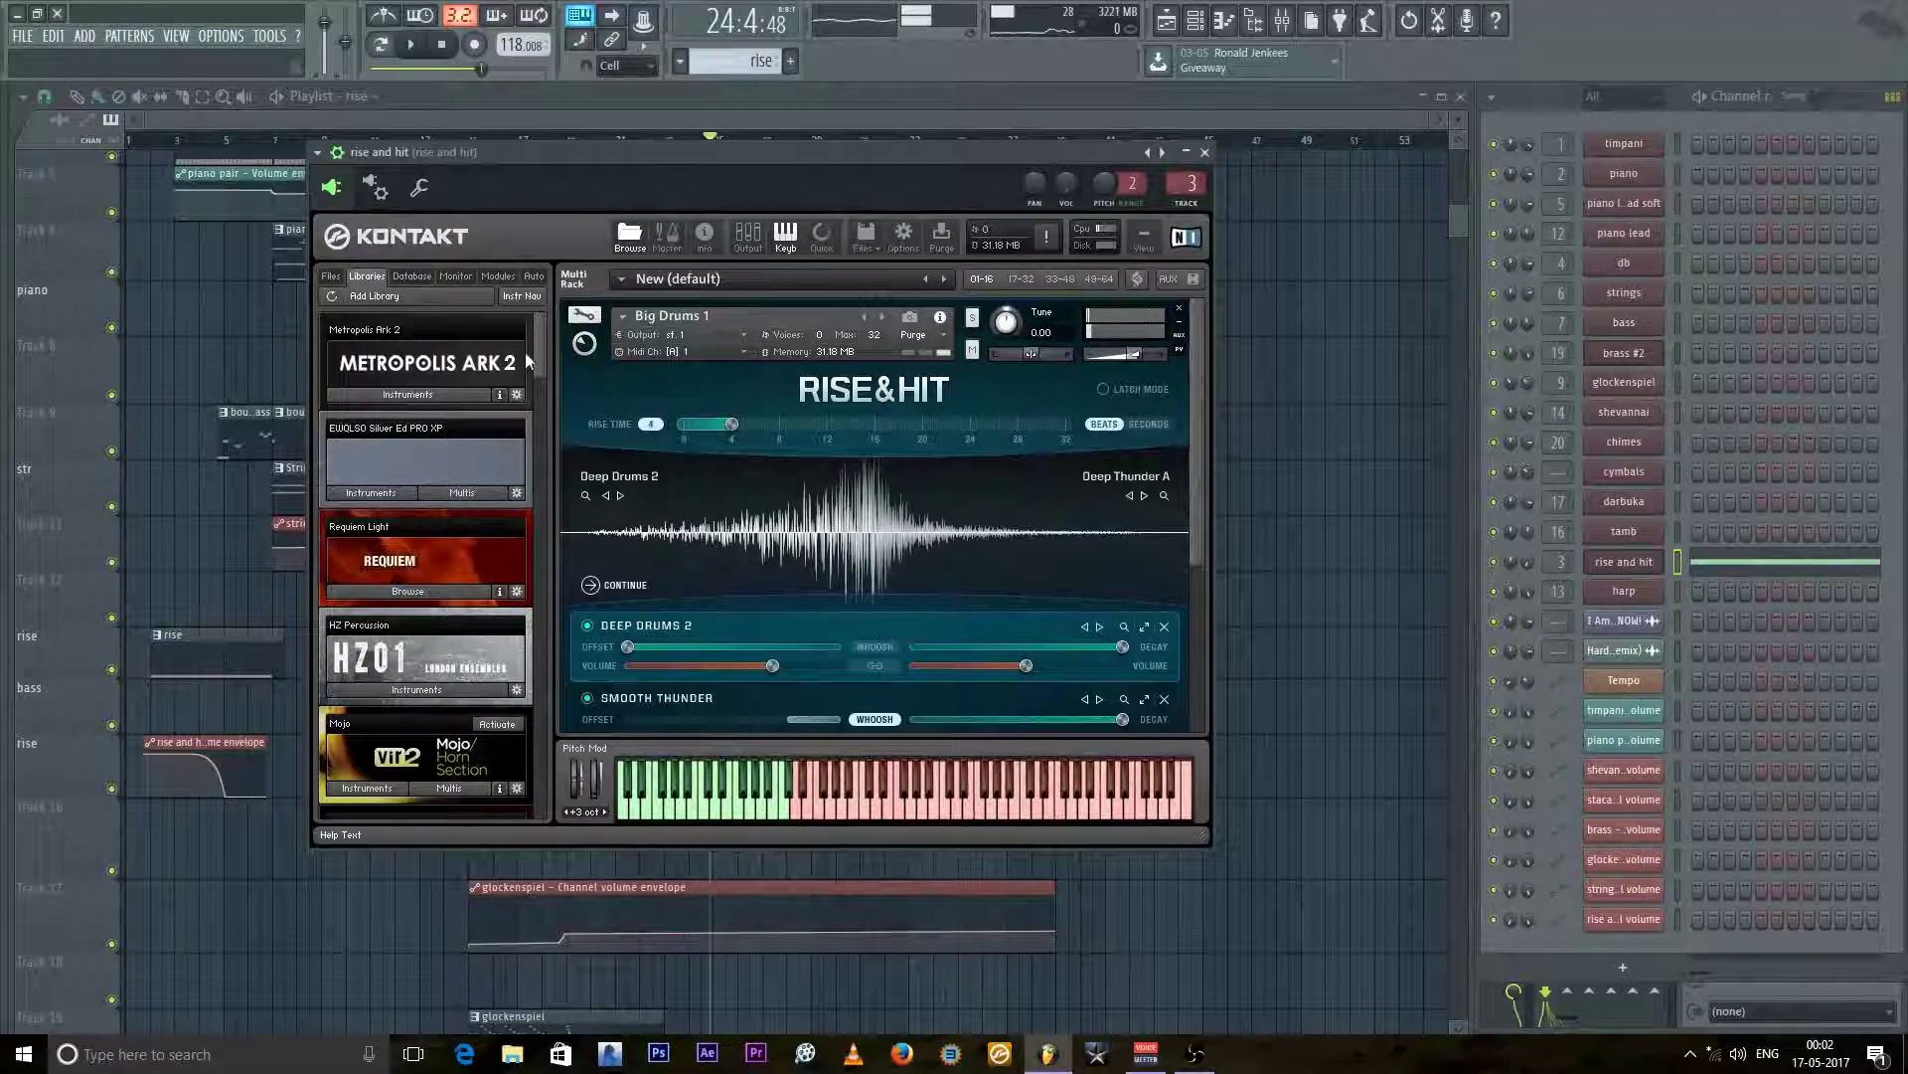
Step: Browse the Rise & Hit library's 10 - Pure Synth instruments in Kontakt, and minimize the instrument window
scroll(527, 378, down, 8)
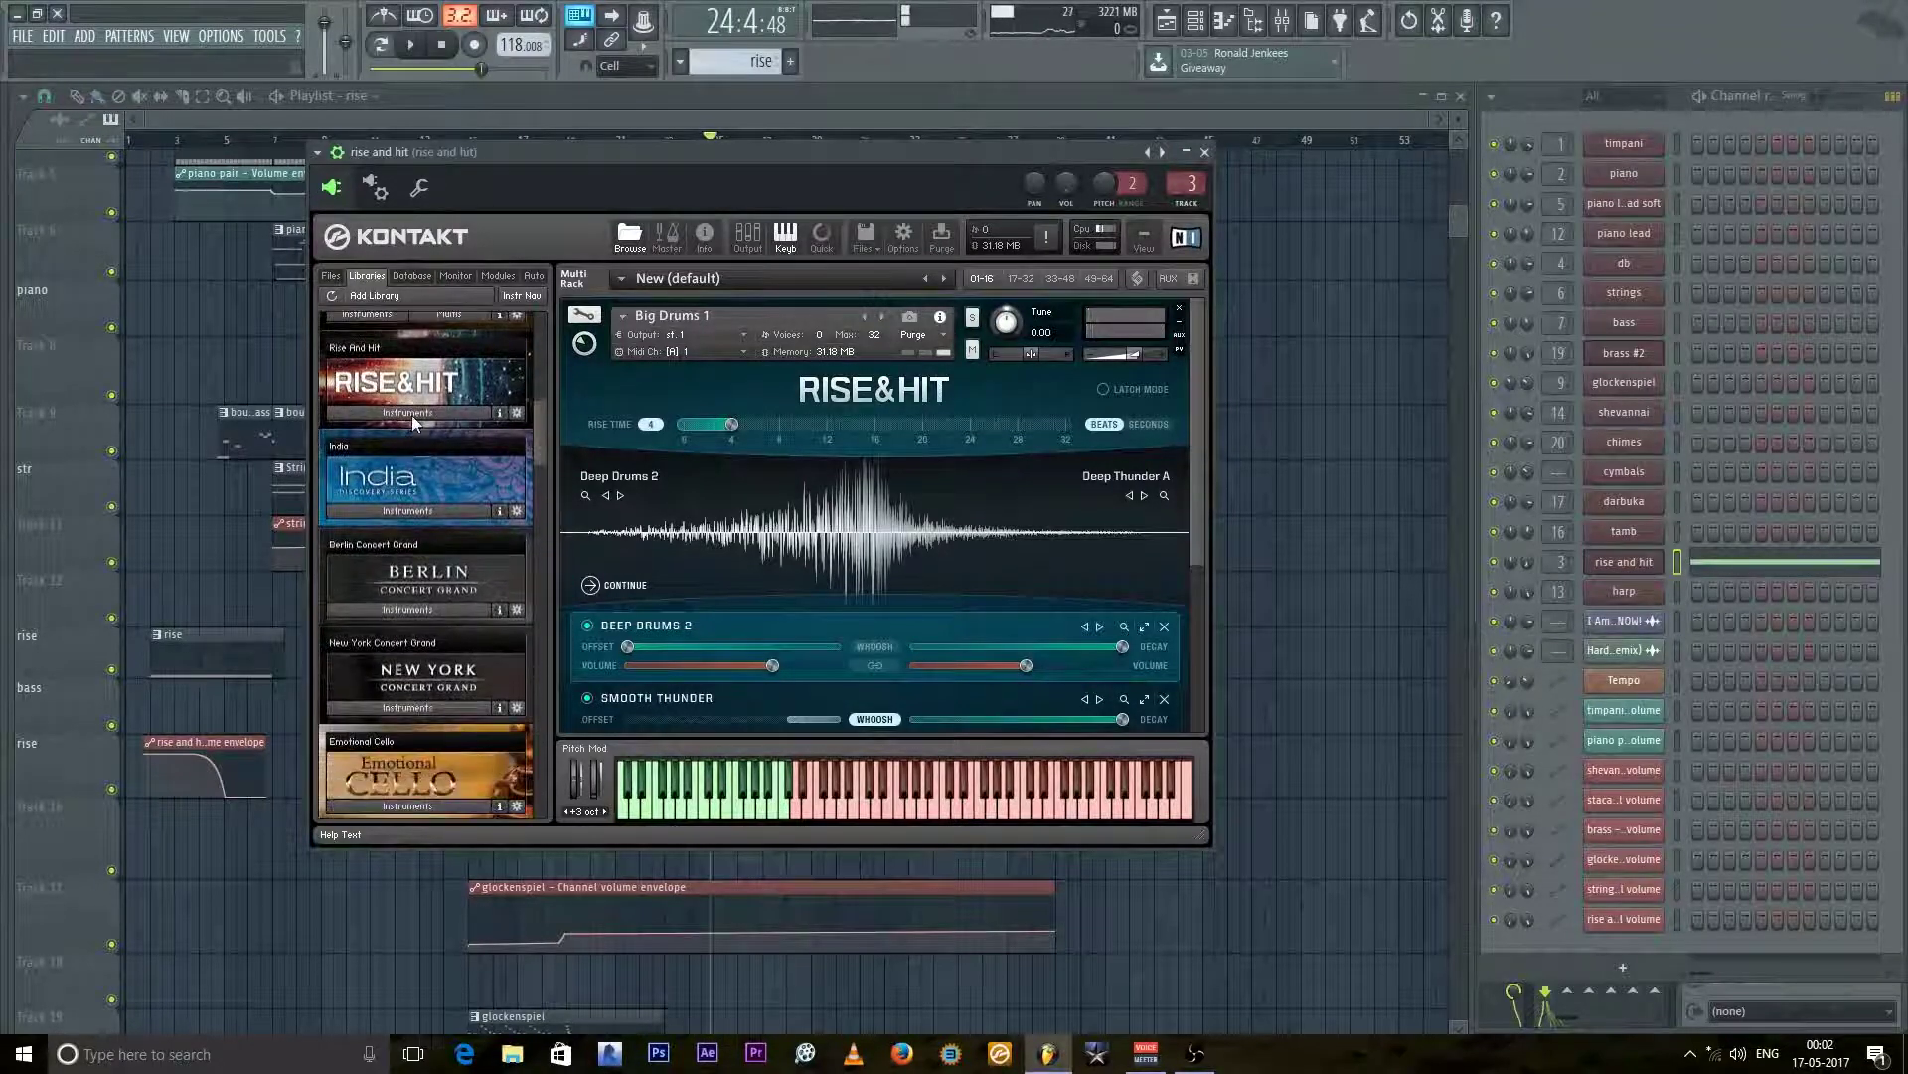
click(412, 413)
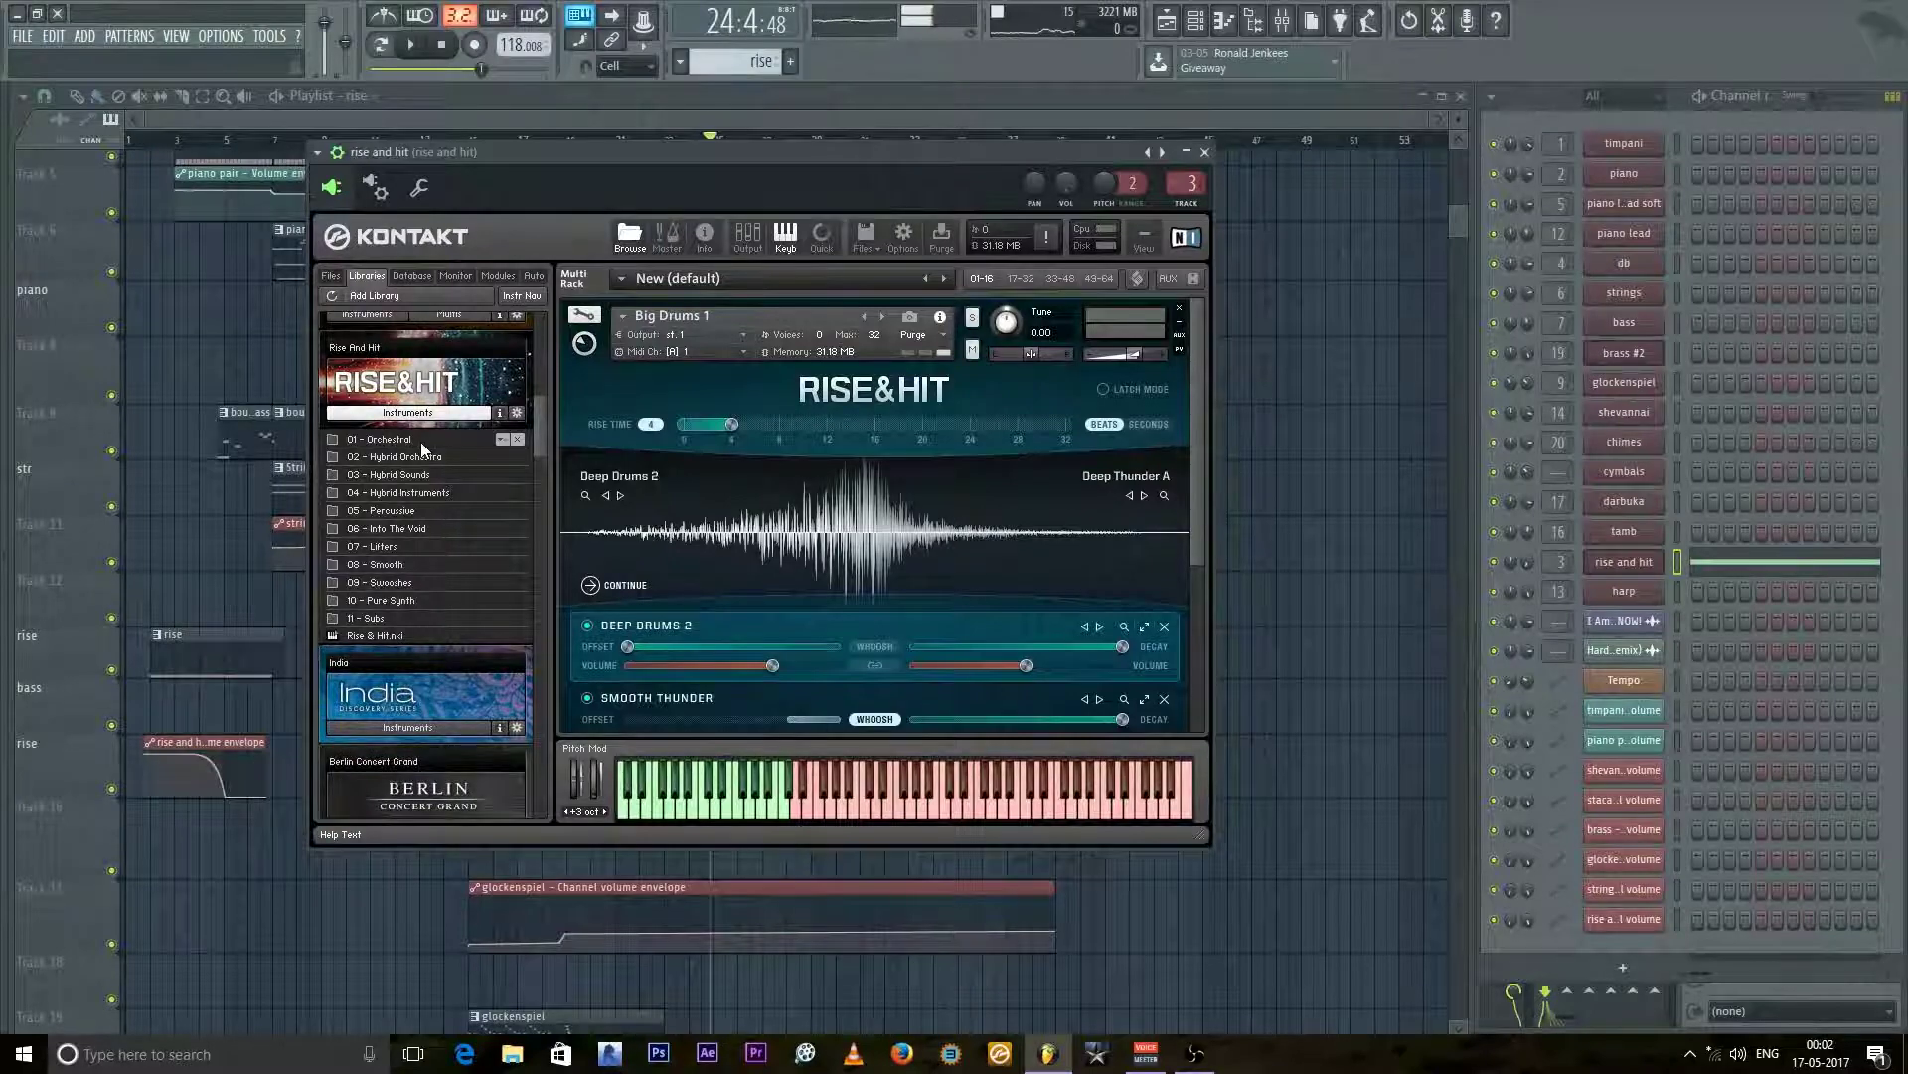
double_click(402, 598)
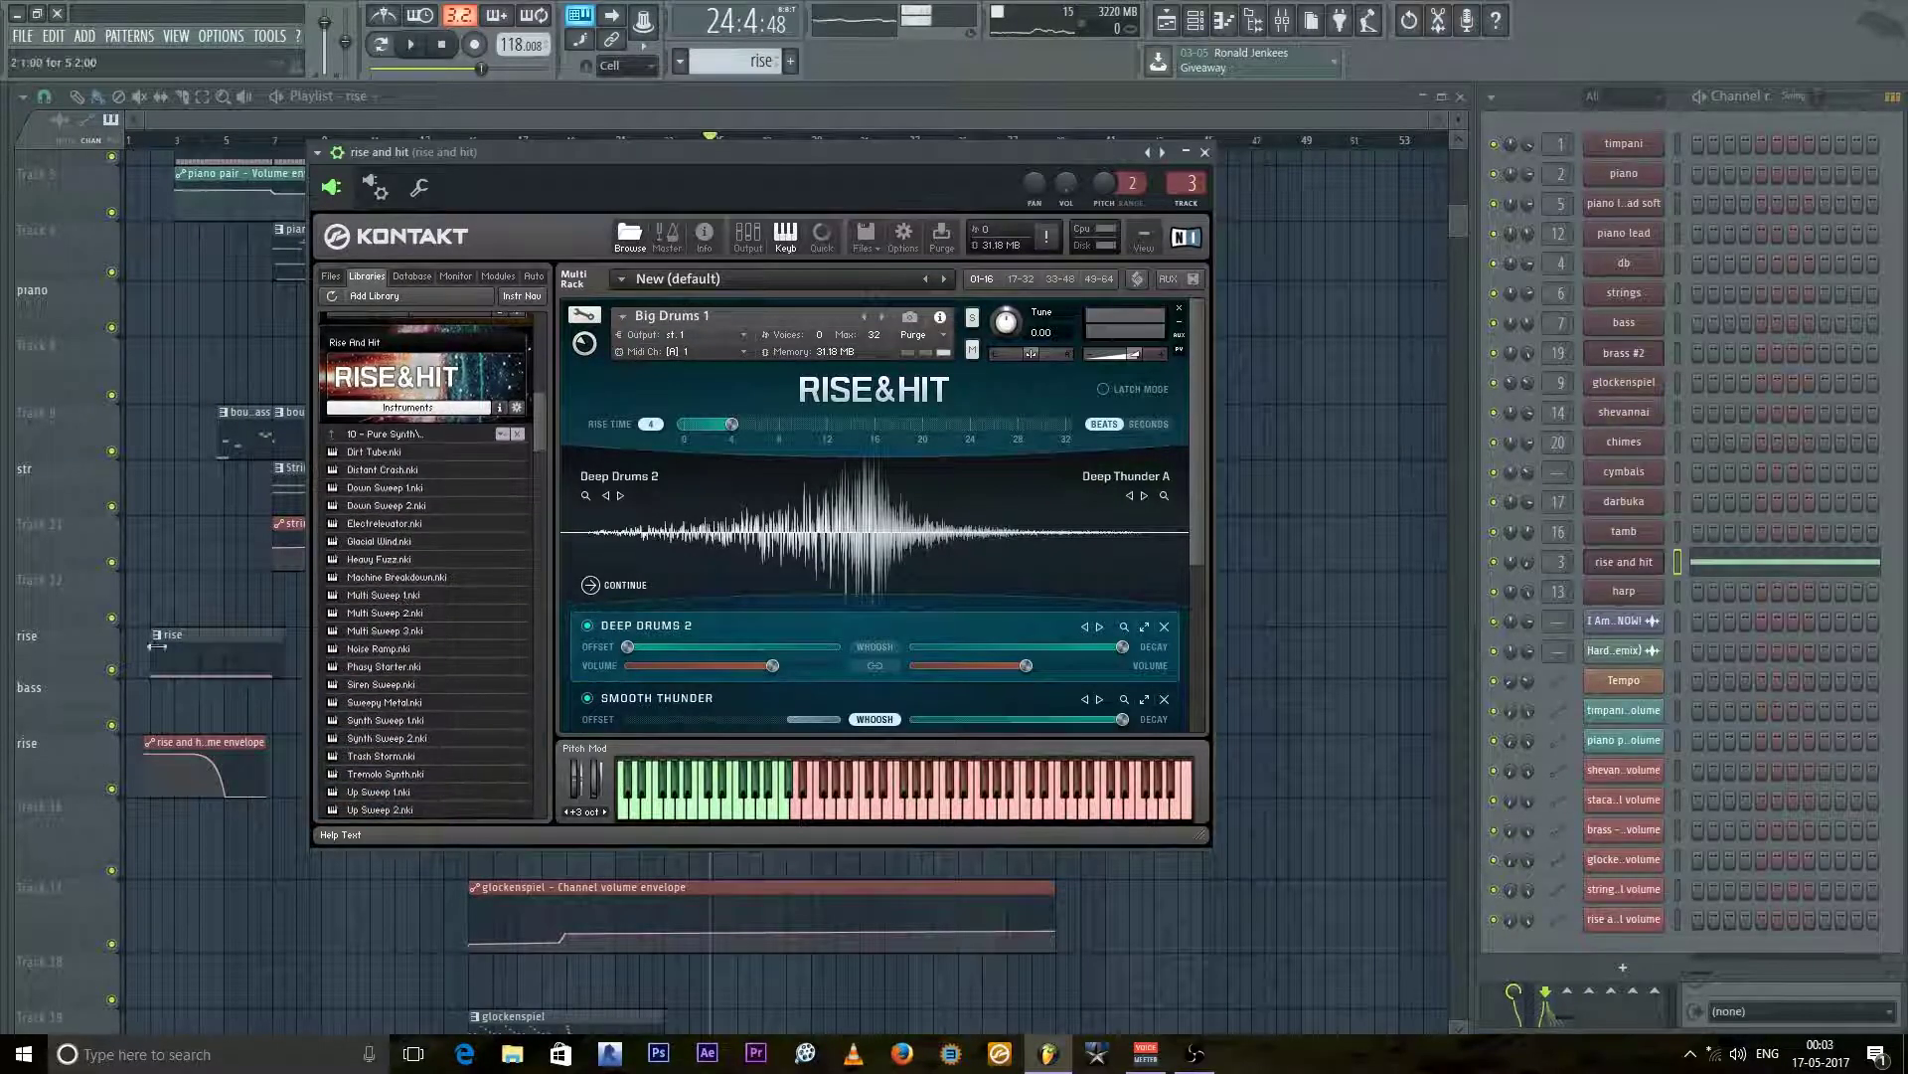
click(1186, 151)
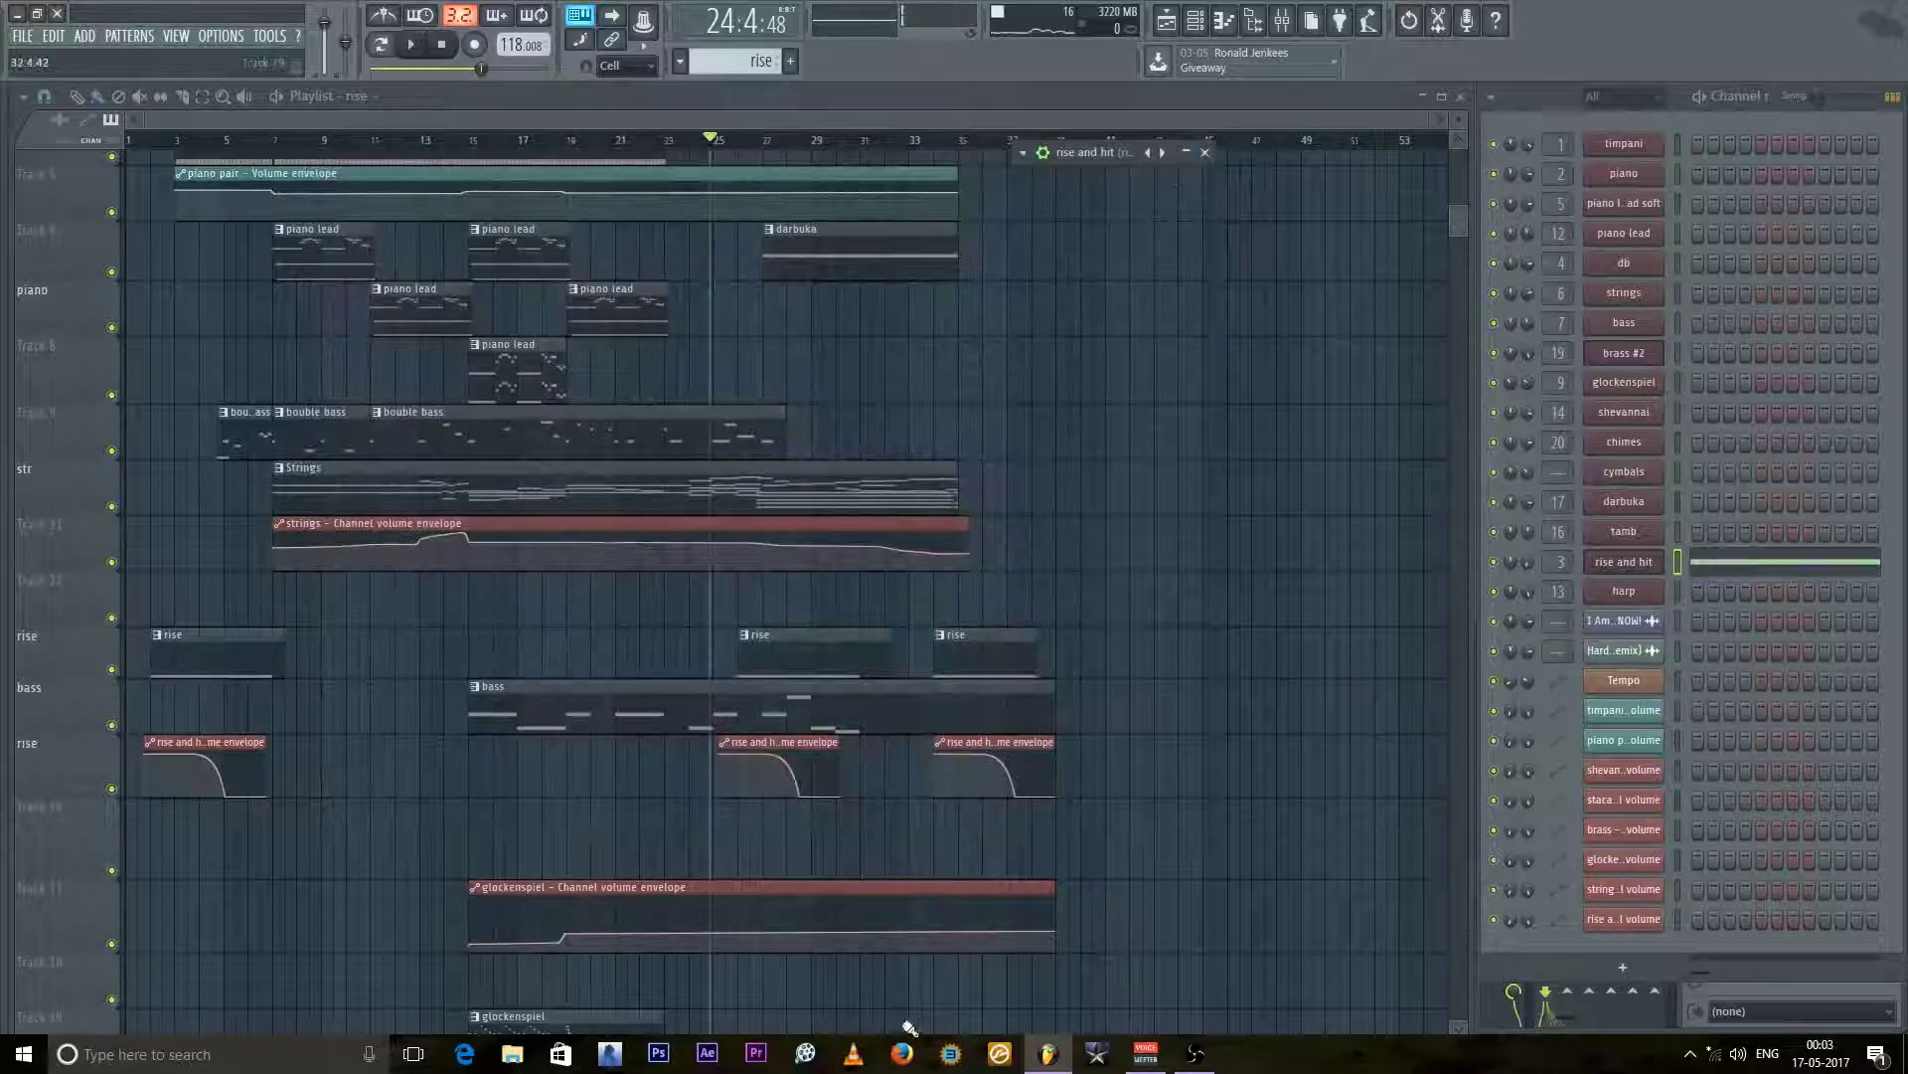
Step: Look over the glockenspiel, brass, harp, shevannai and chimes tracks in the playlist, and make the brass volume envelope track taller
scroll(783, 851, down, 10)
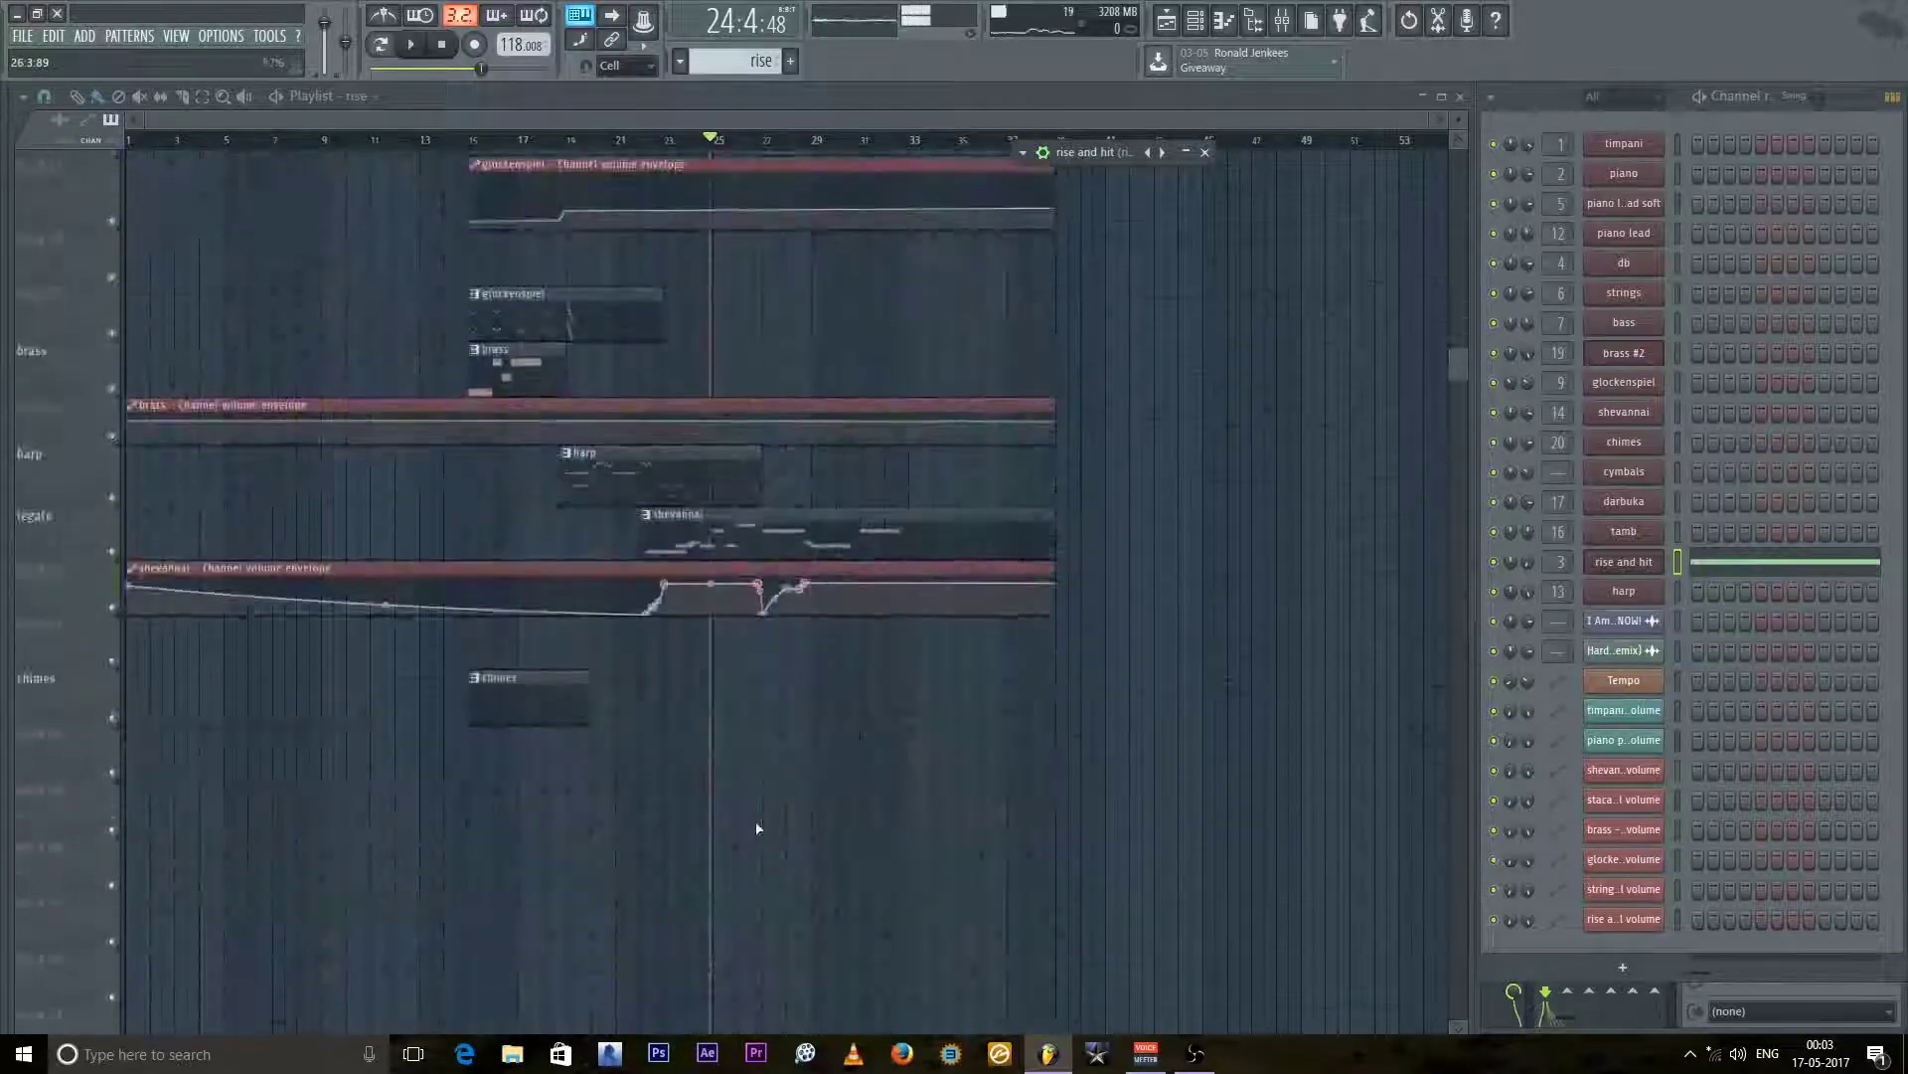
scroll(758, 828, up, 2)
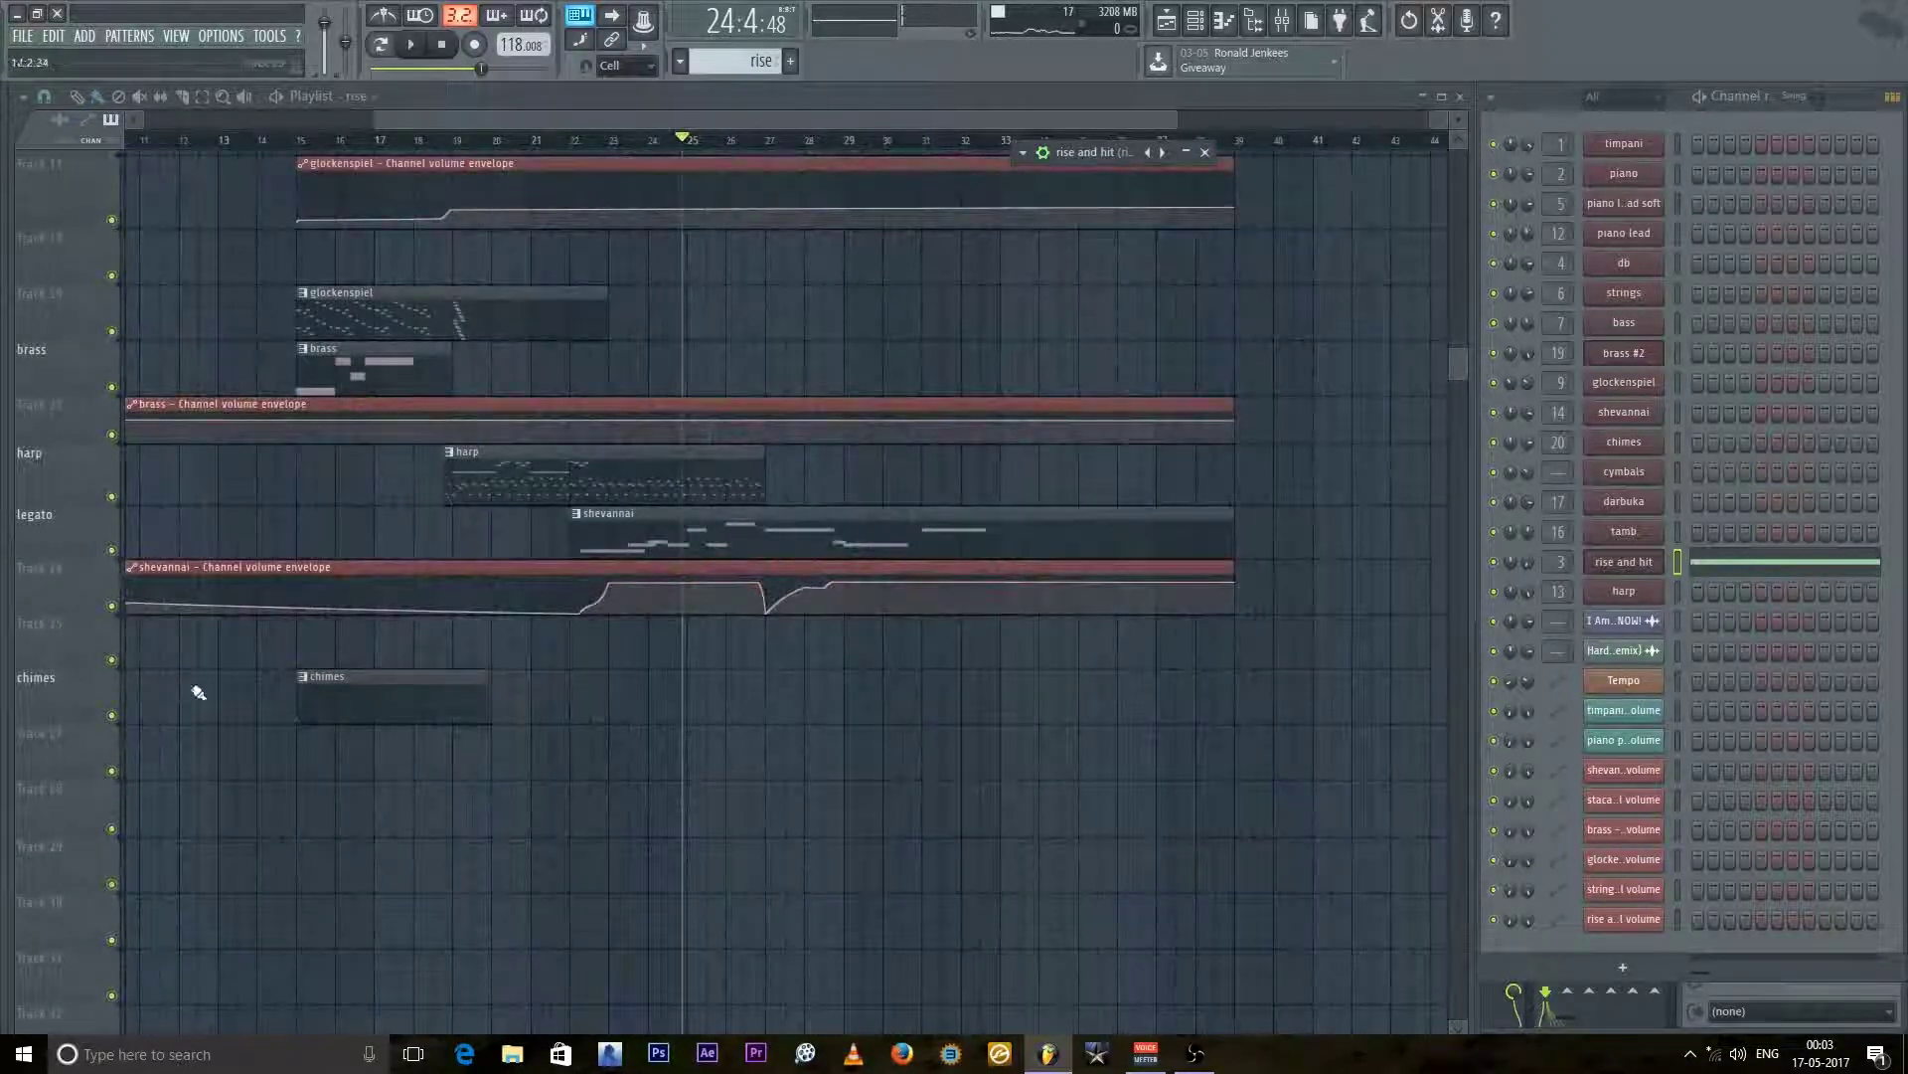
scroll(281, 649, up, 4)
scroll(557, 716, down, 2)
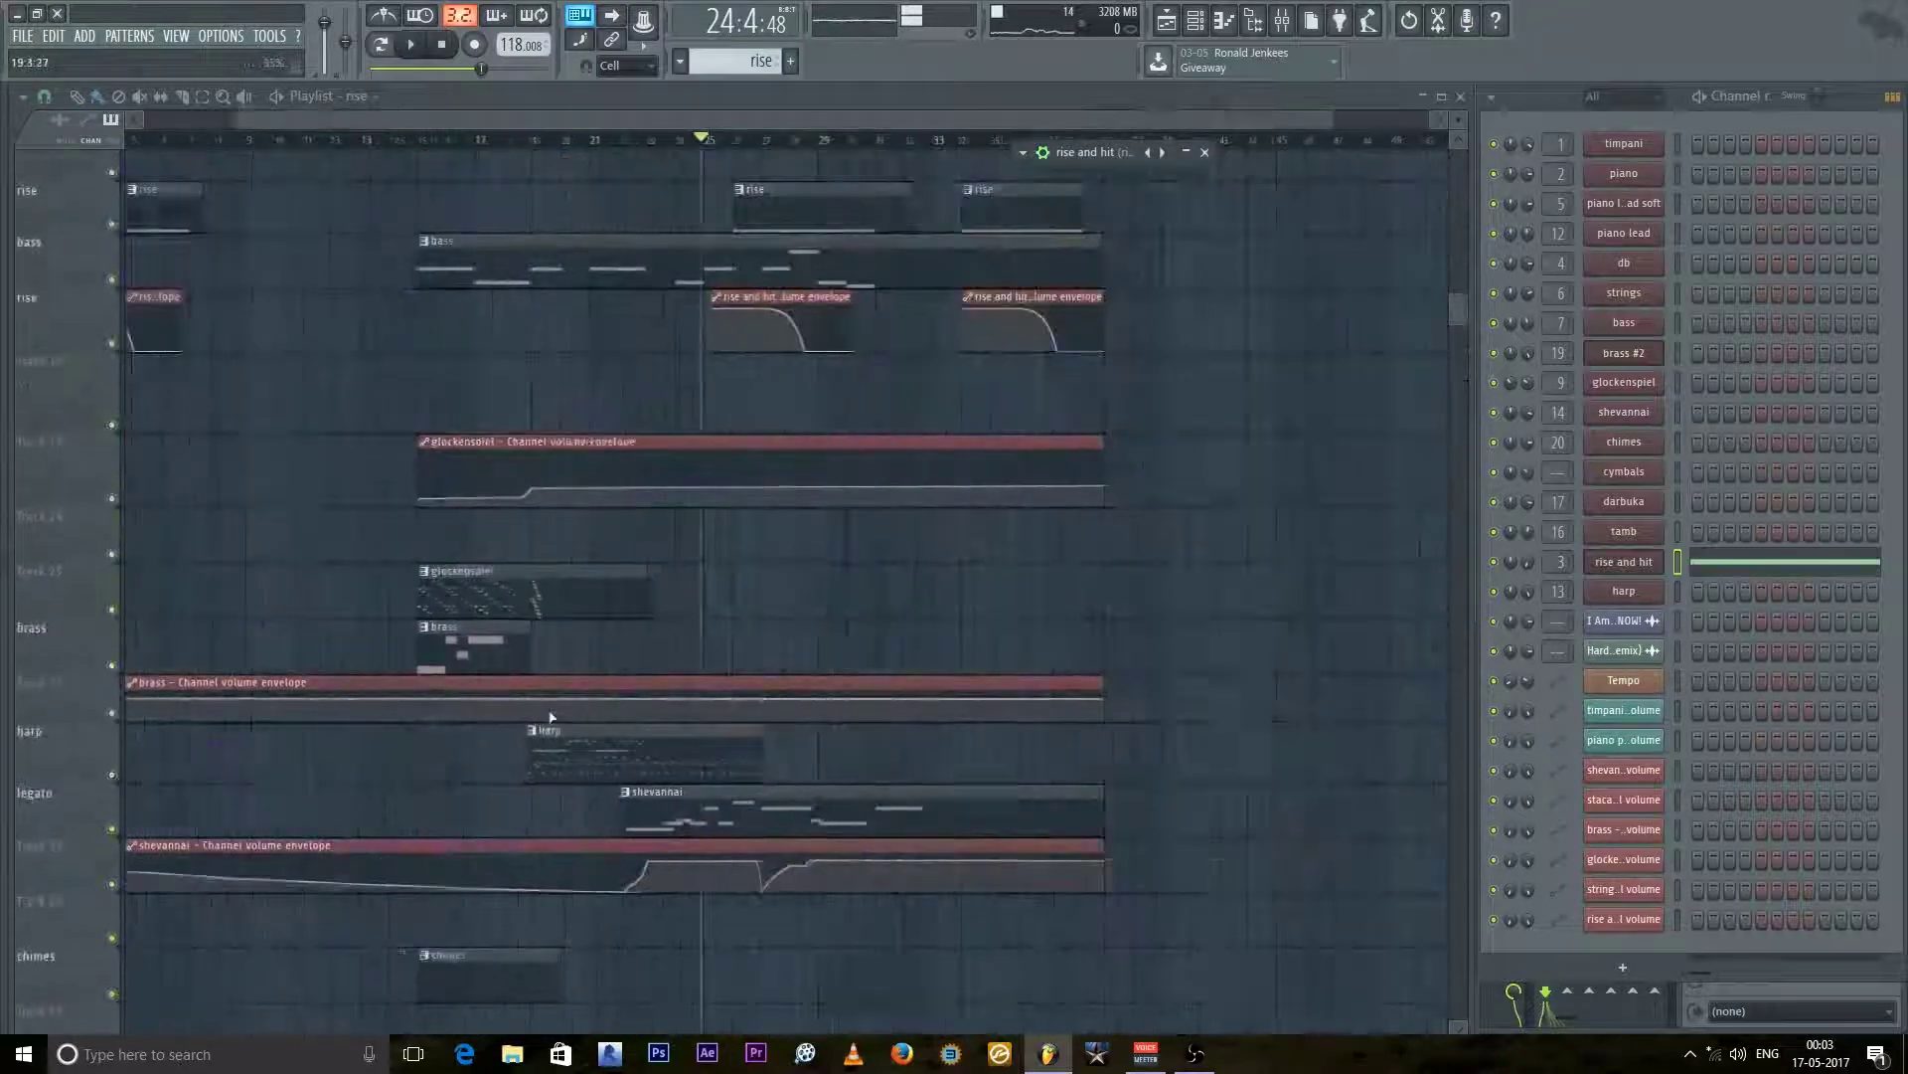
mouse_move(795, 859)
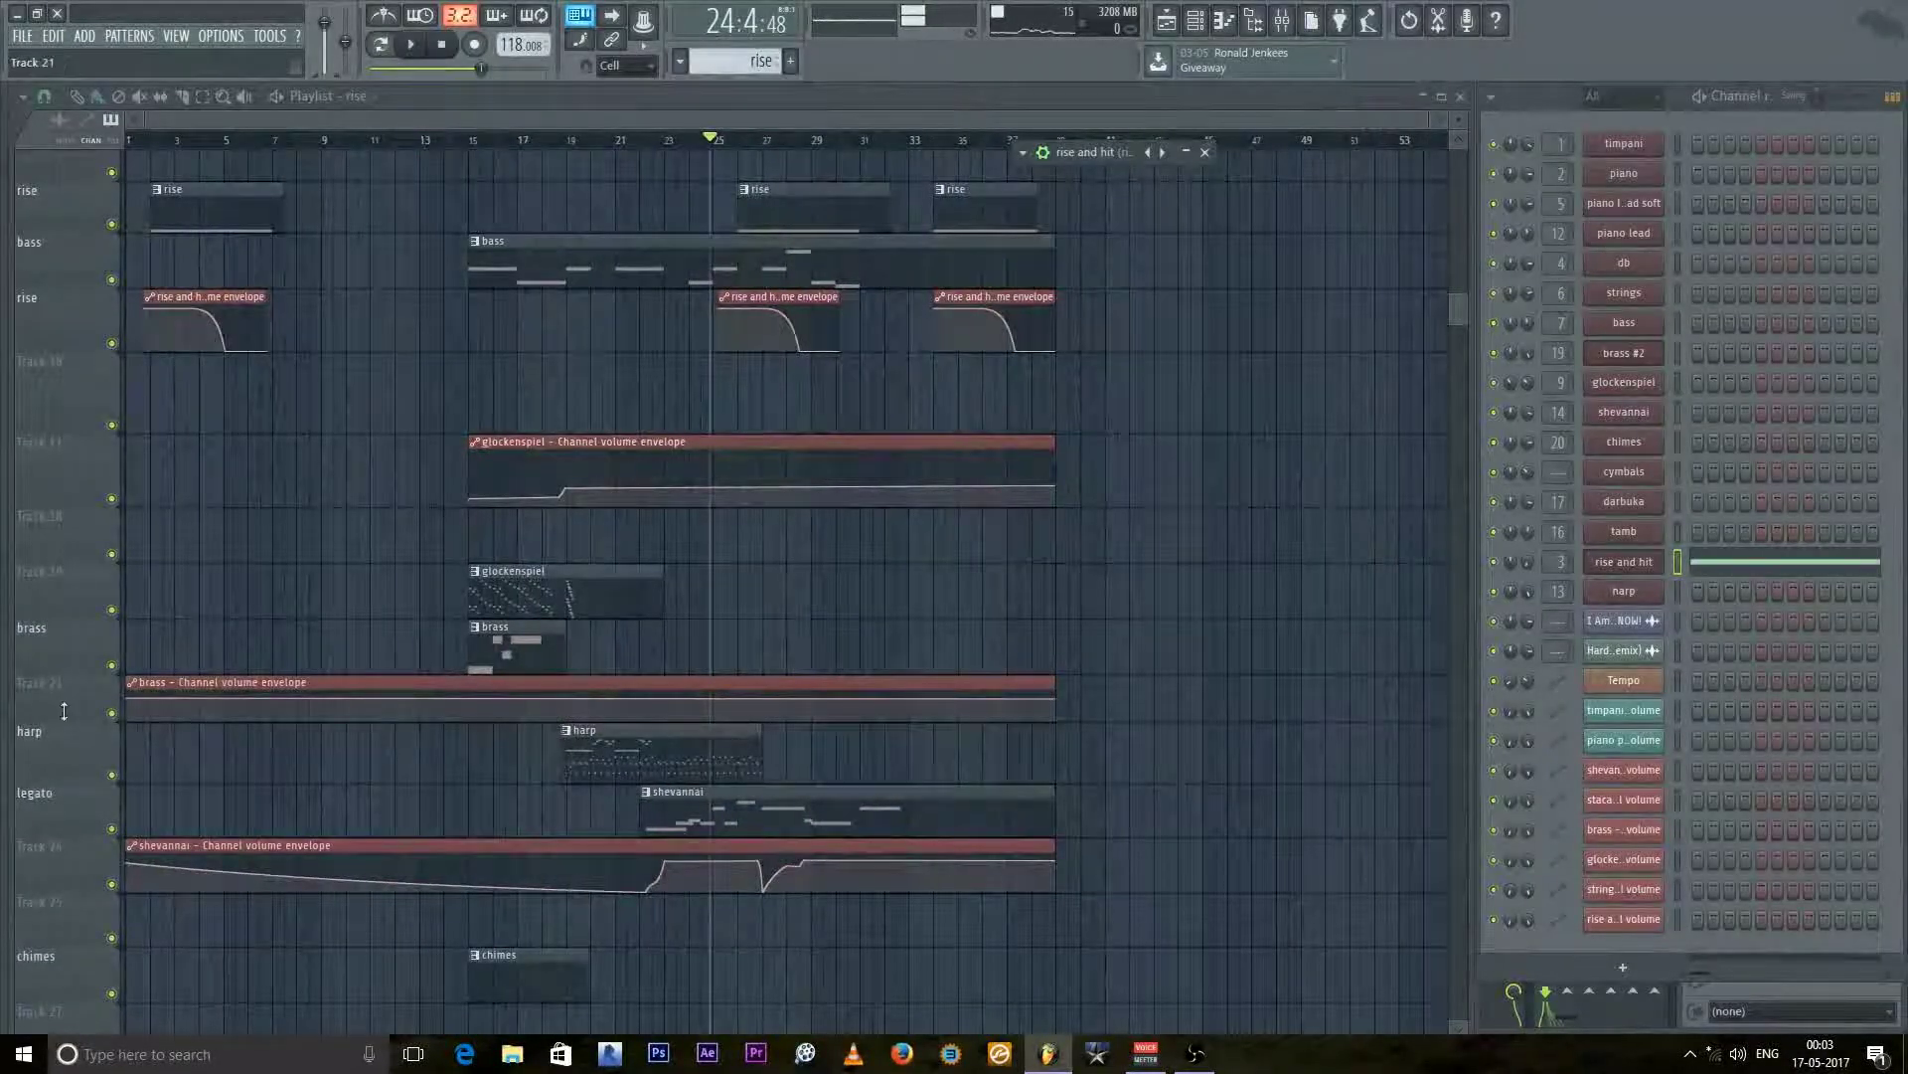
drag(63, 711, 91, 786)
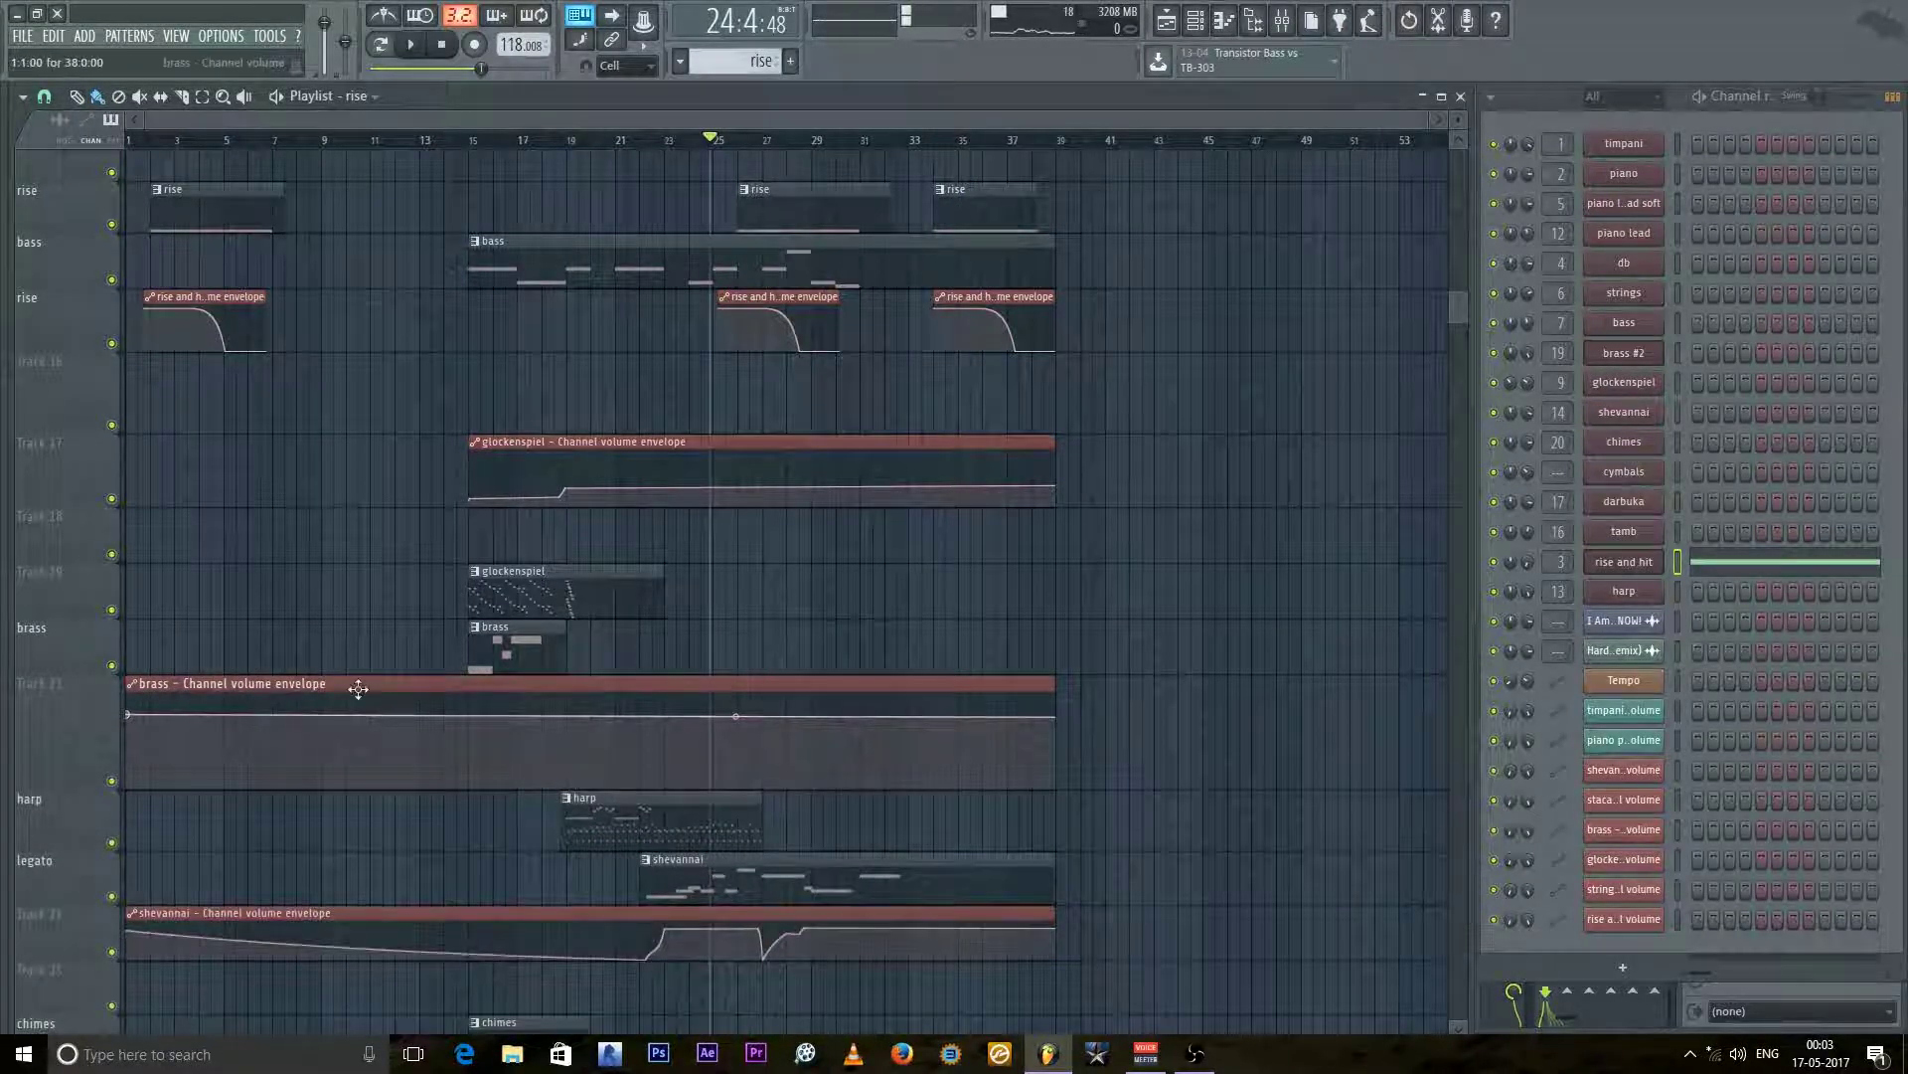
scroll(453, 676, up, 3)
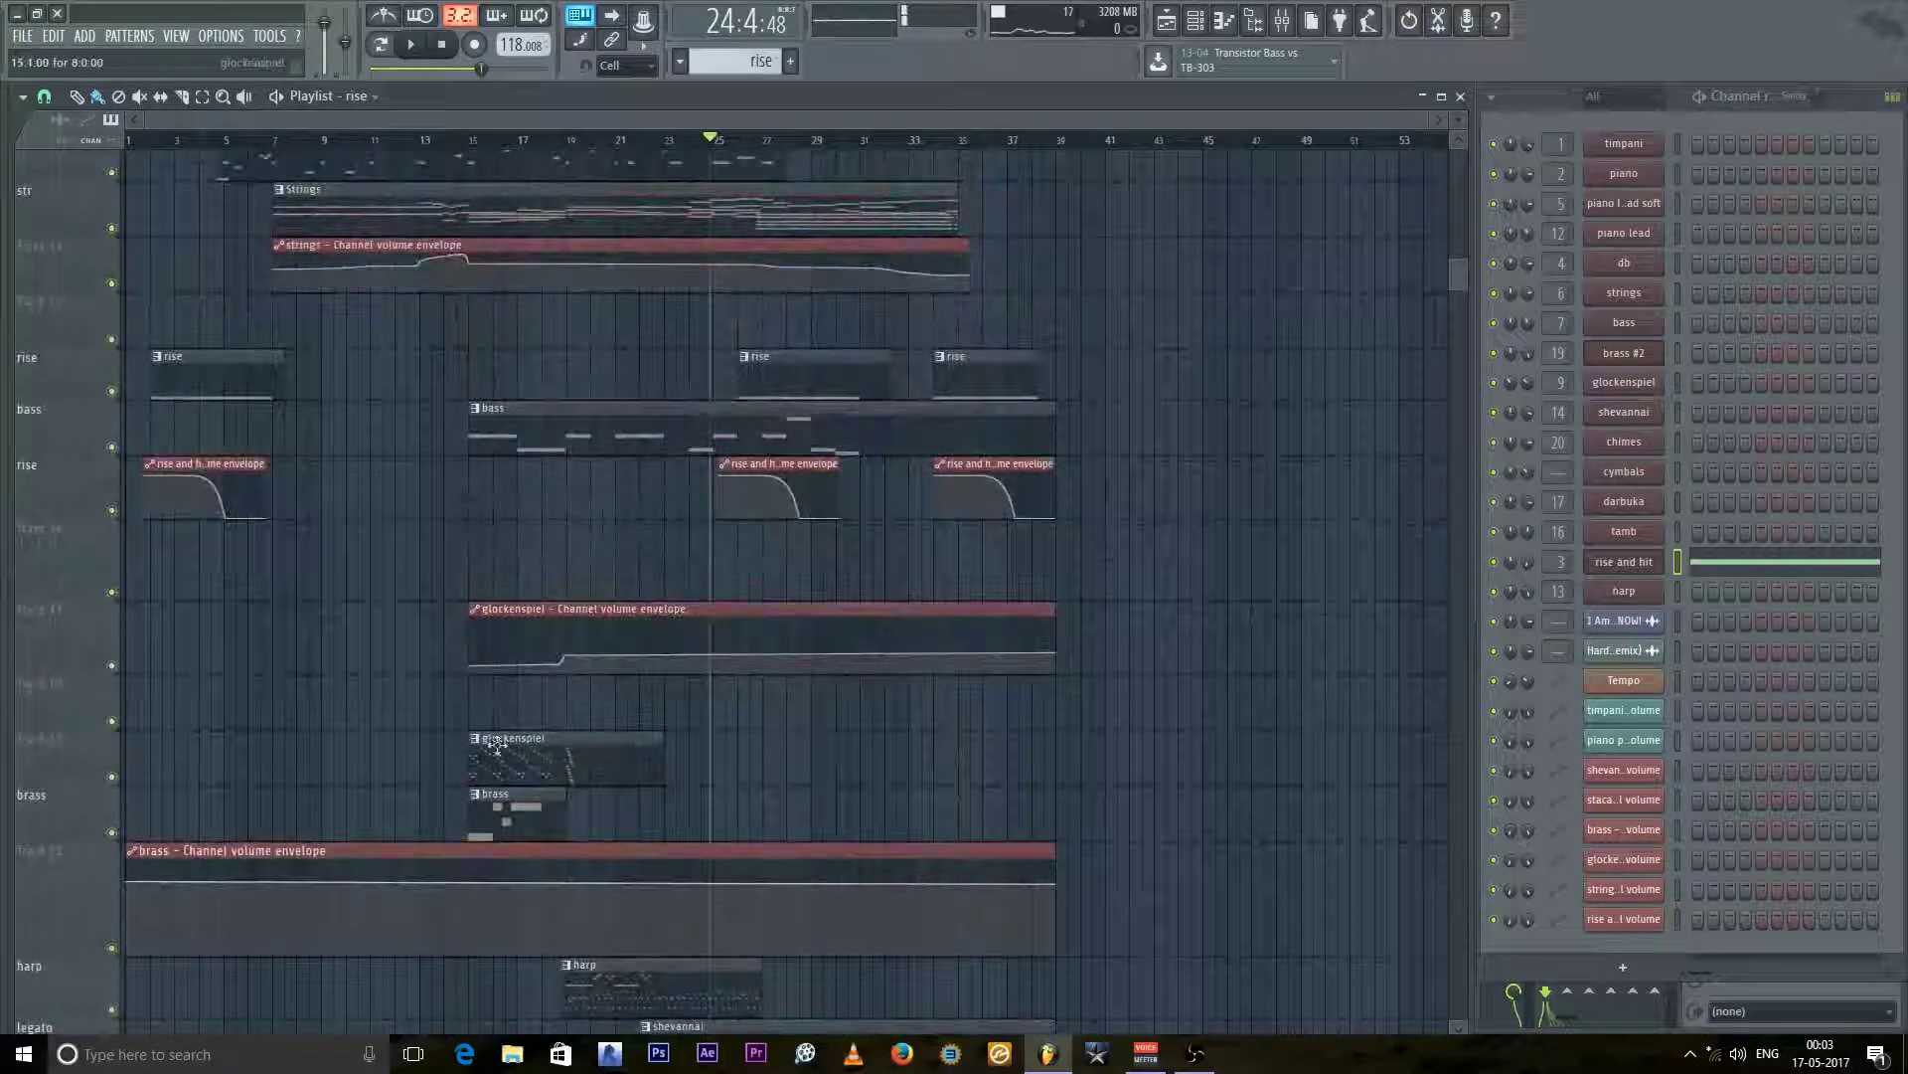
scroll(238, 626, up, 2)
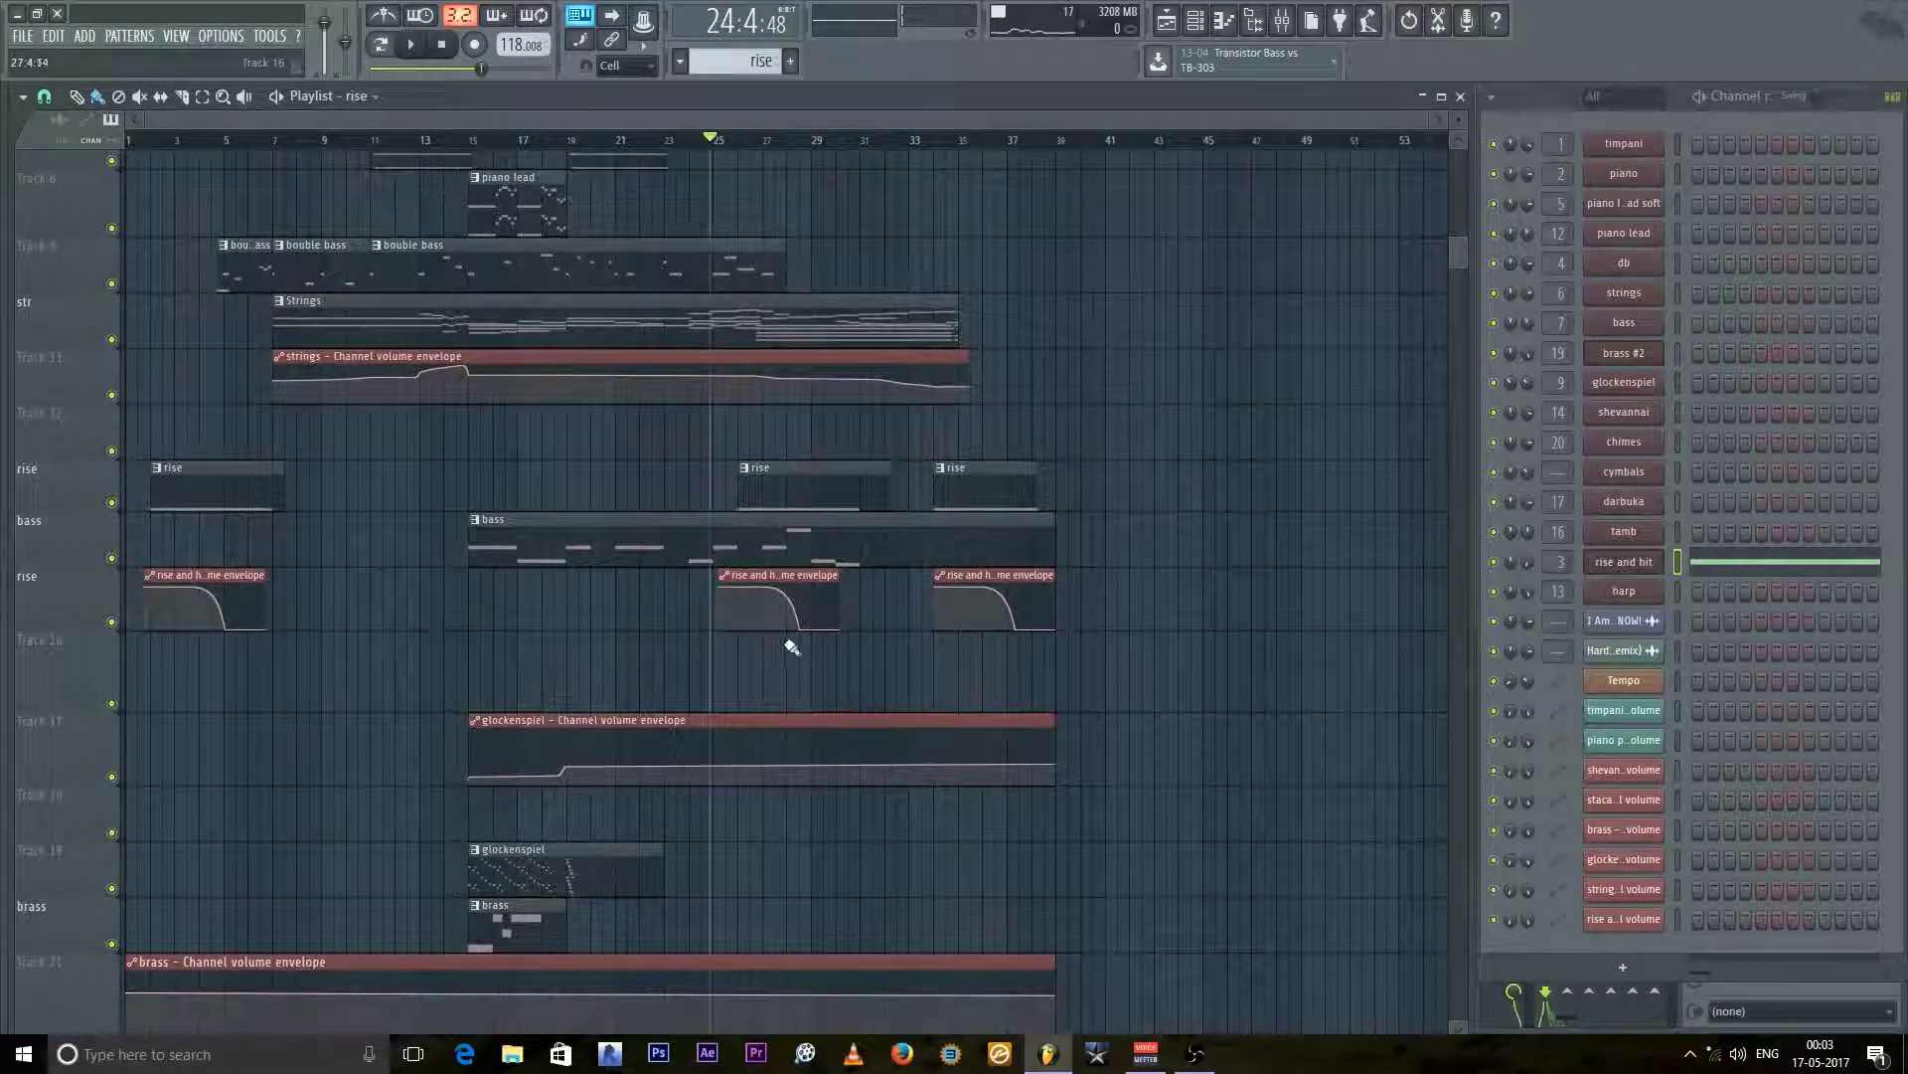
scroll(785, 637, up, 2)
scroll(294, 443, up, 1)
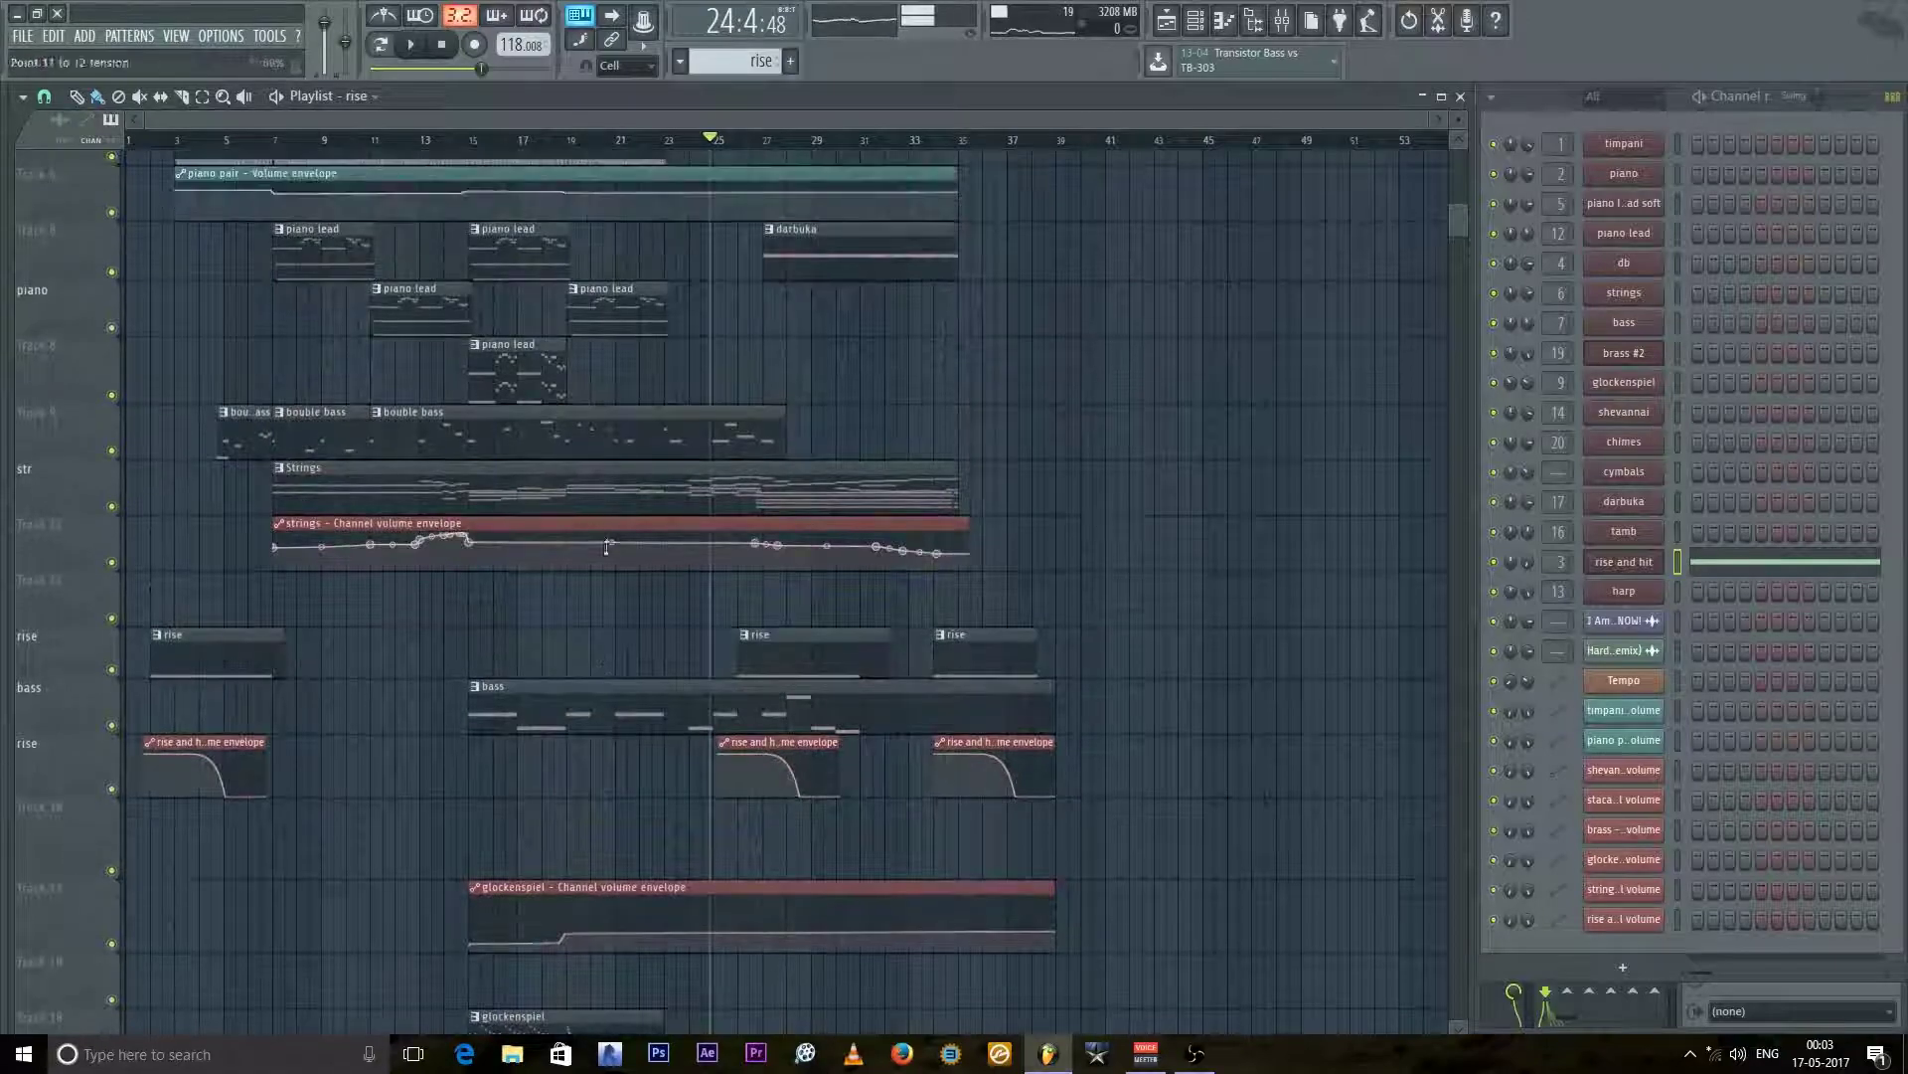
Step: Return the playback position to the song start and look over the playlist from the timpani down to the chimes pattern
scroll(608, 549, up, 5)
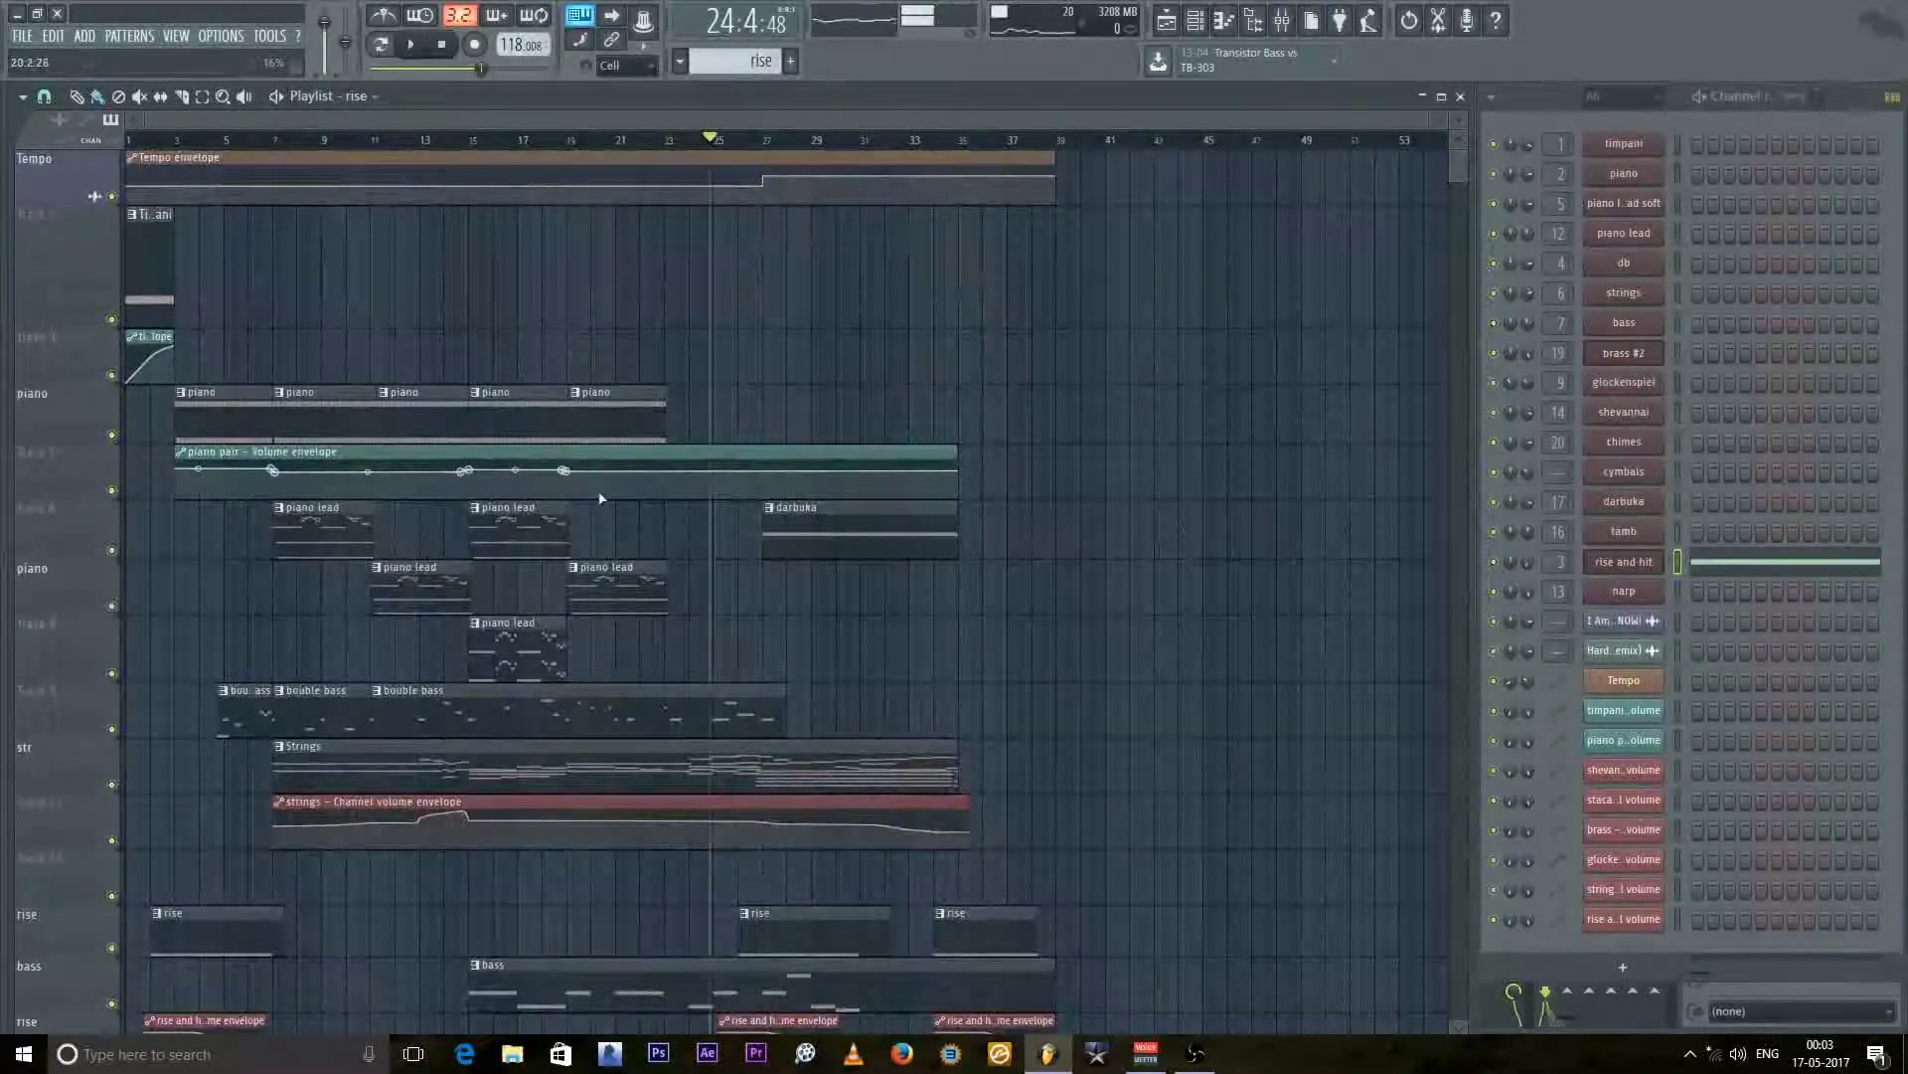
ctrl+scroll(170, 277, up, 3)
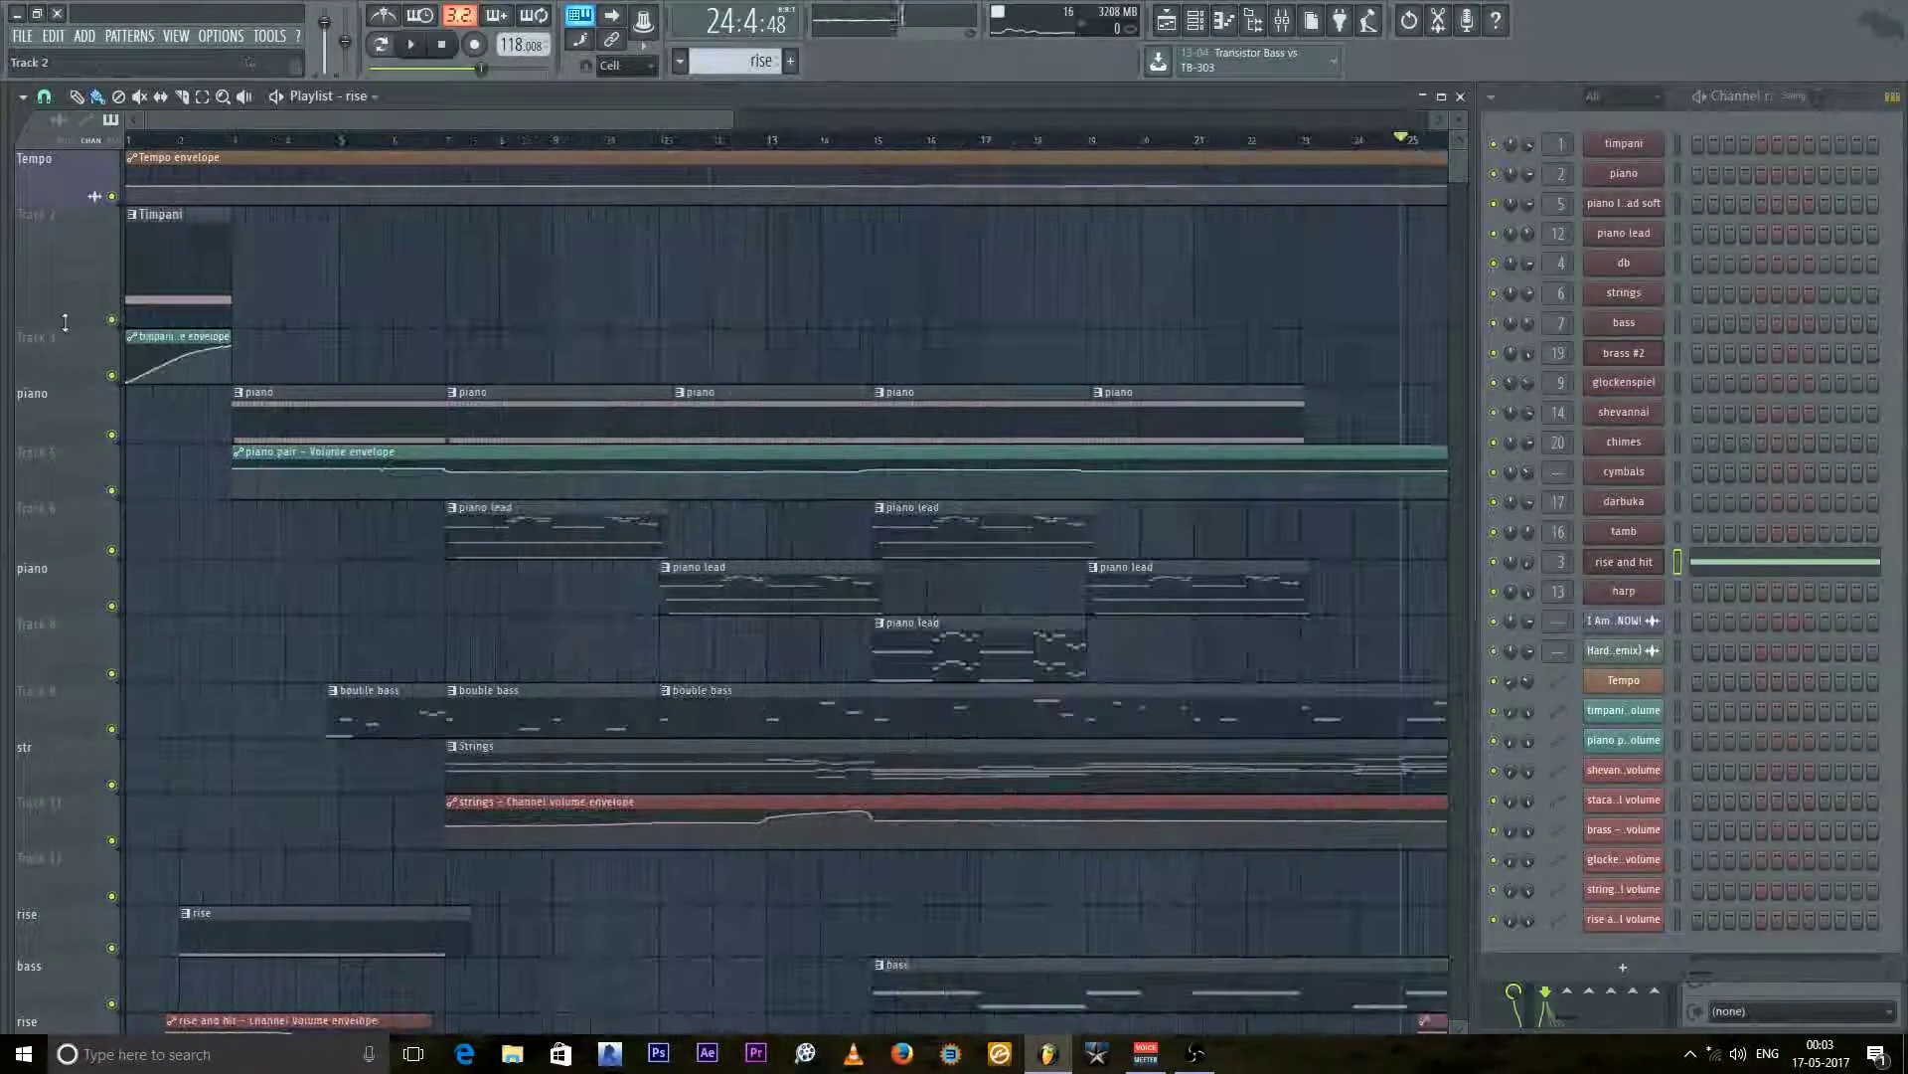
key(space)
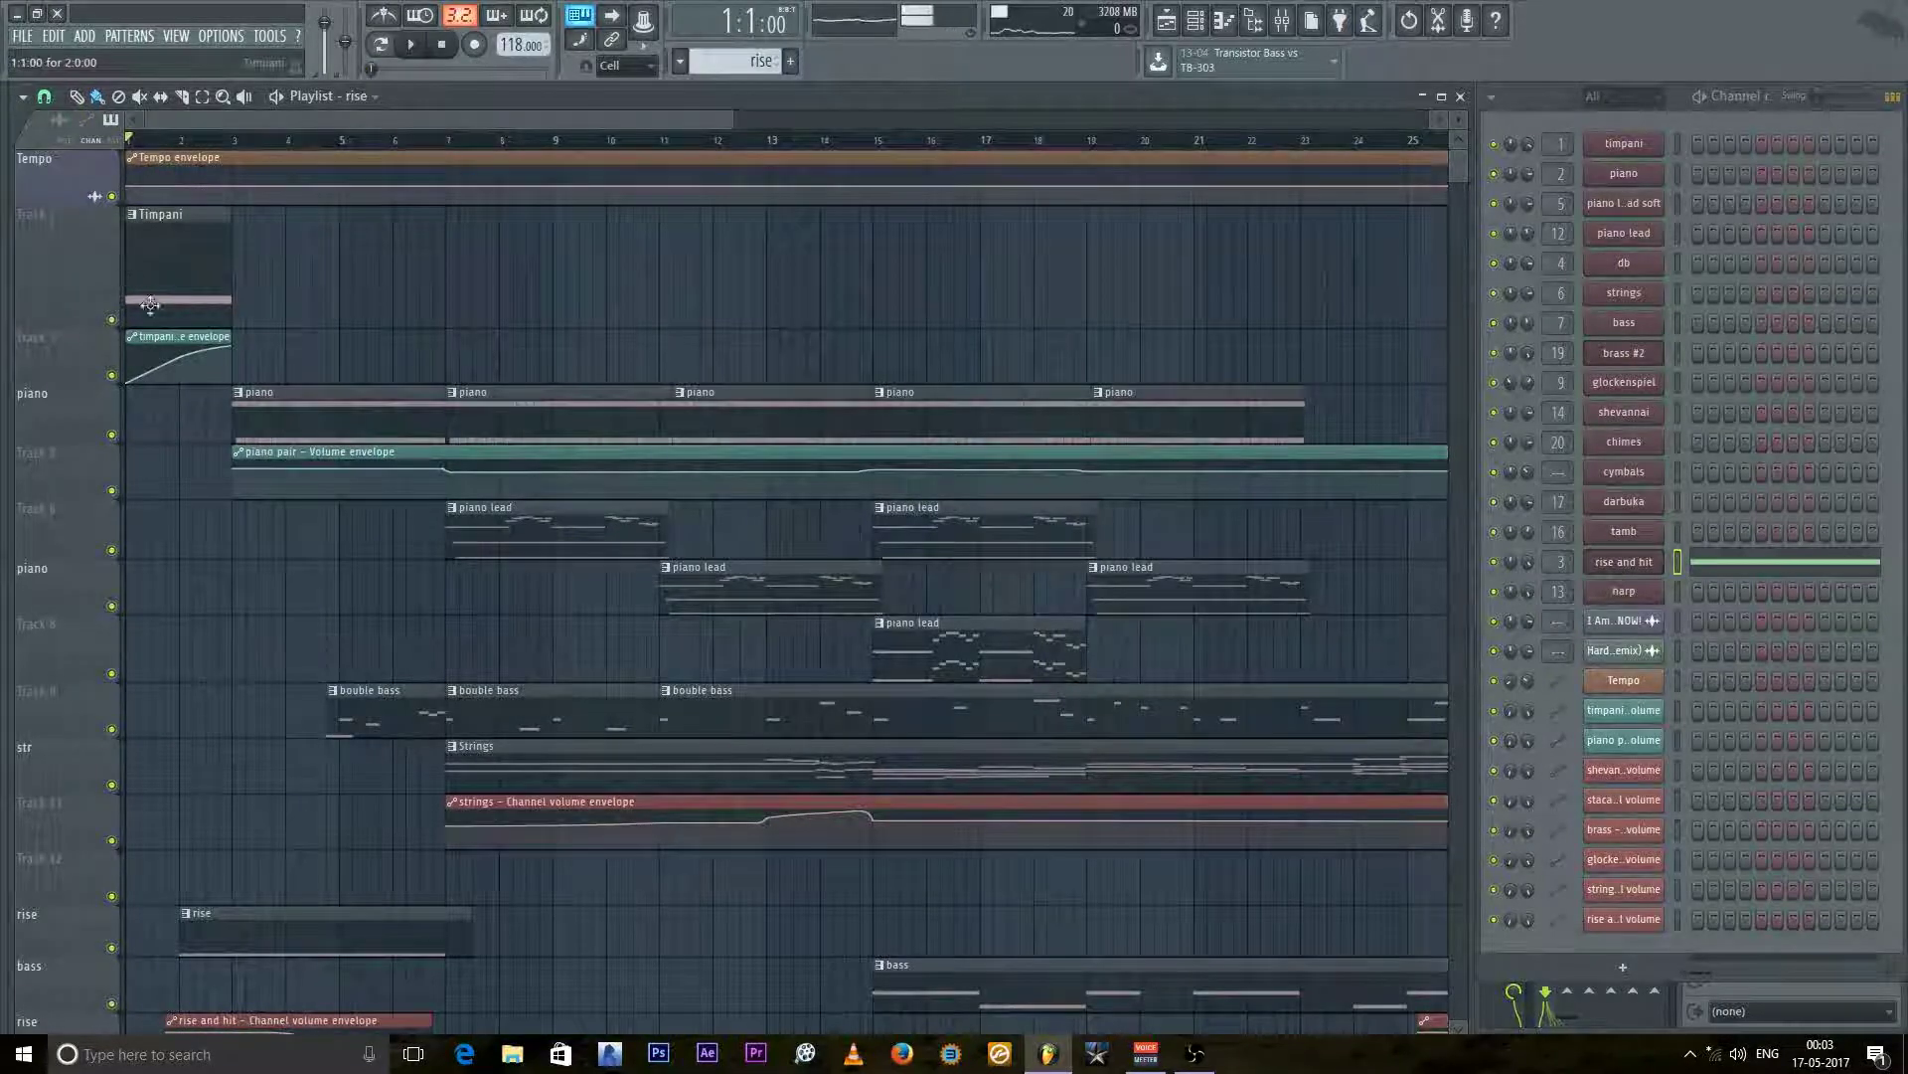
ctrl+scroll(503, 452, down, 3)
scroll(496, 473, down, 13)
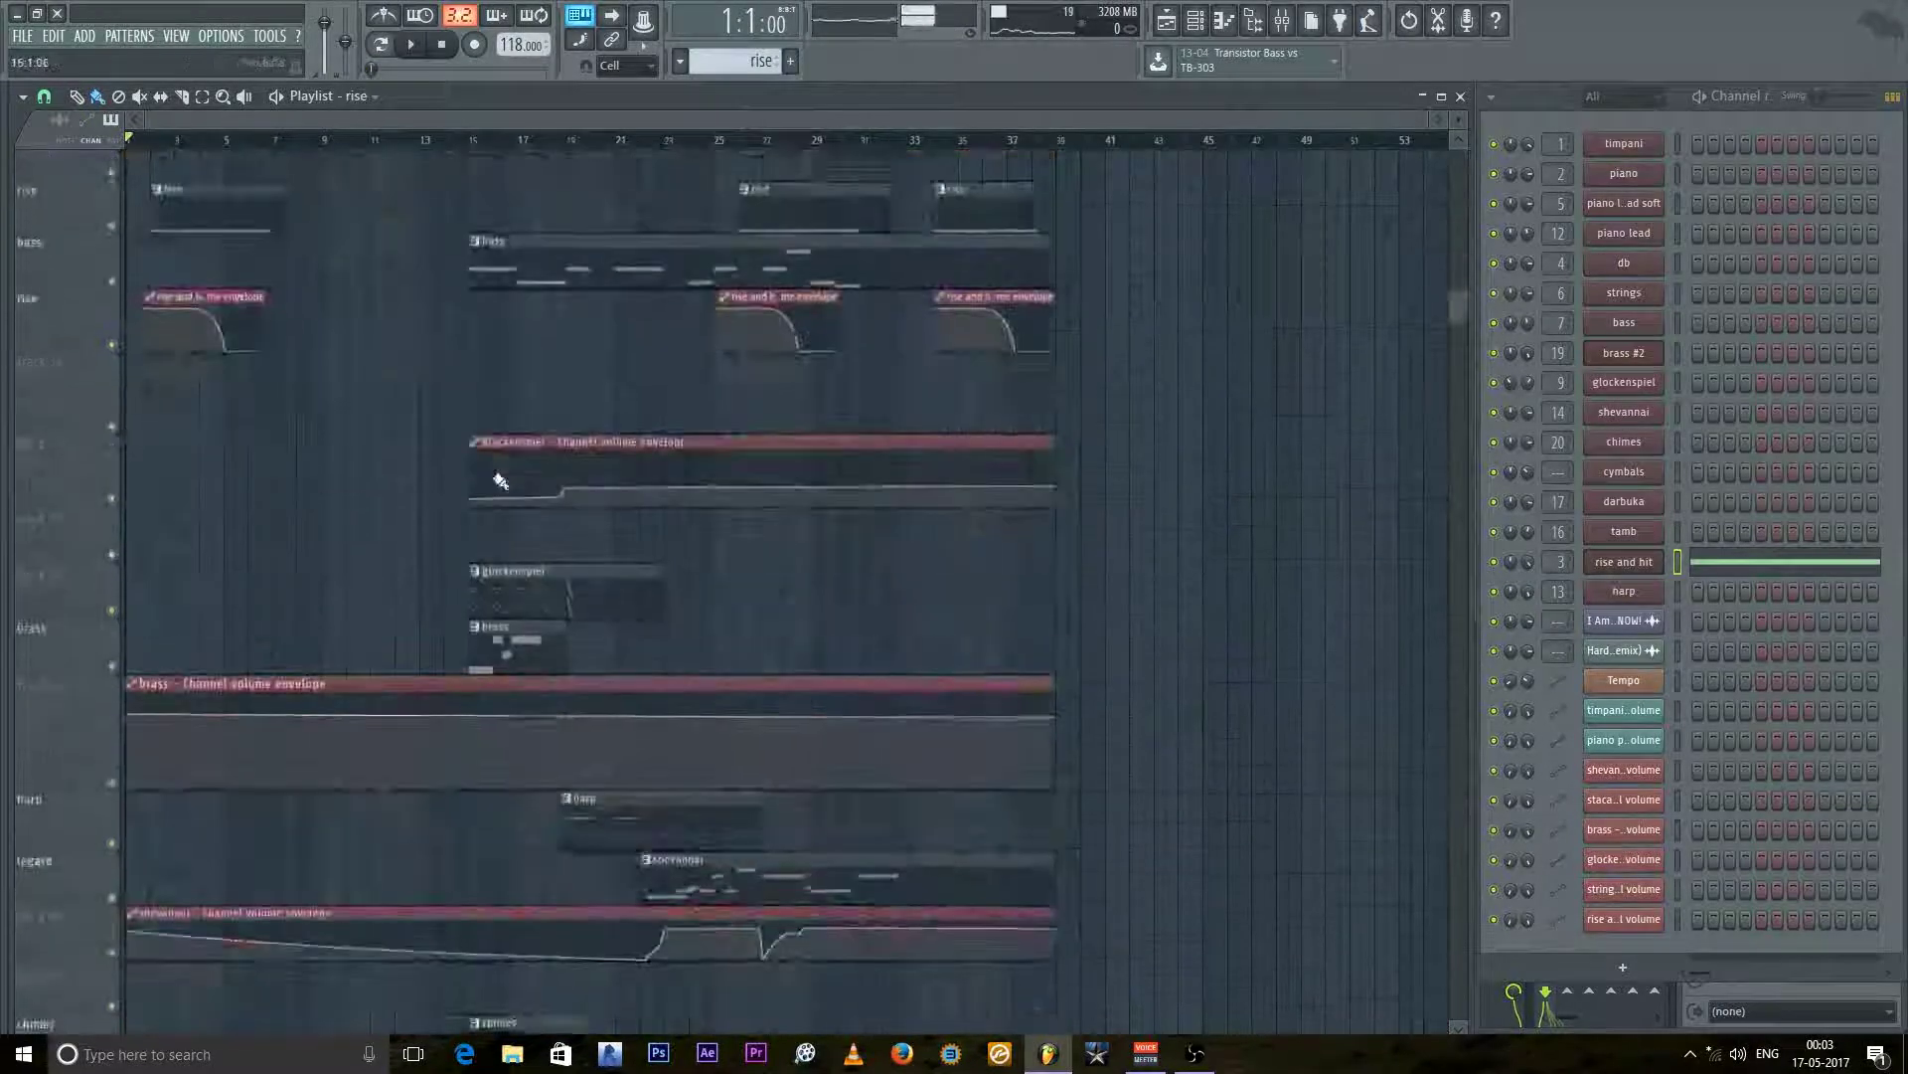
ctrl+scroll(500, 481, up, 3)
ctrl+scroll(500, 481, down, 2)
scroll(516, 490, down, 14)
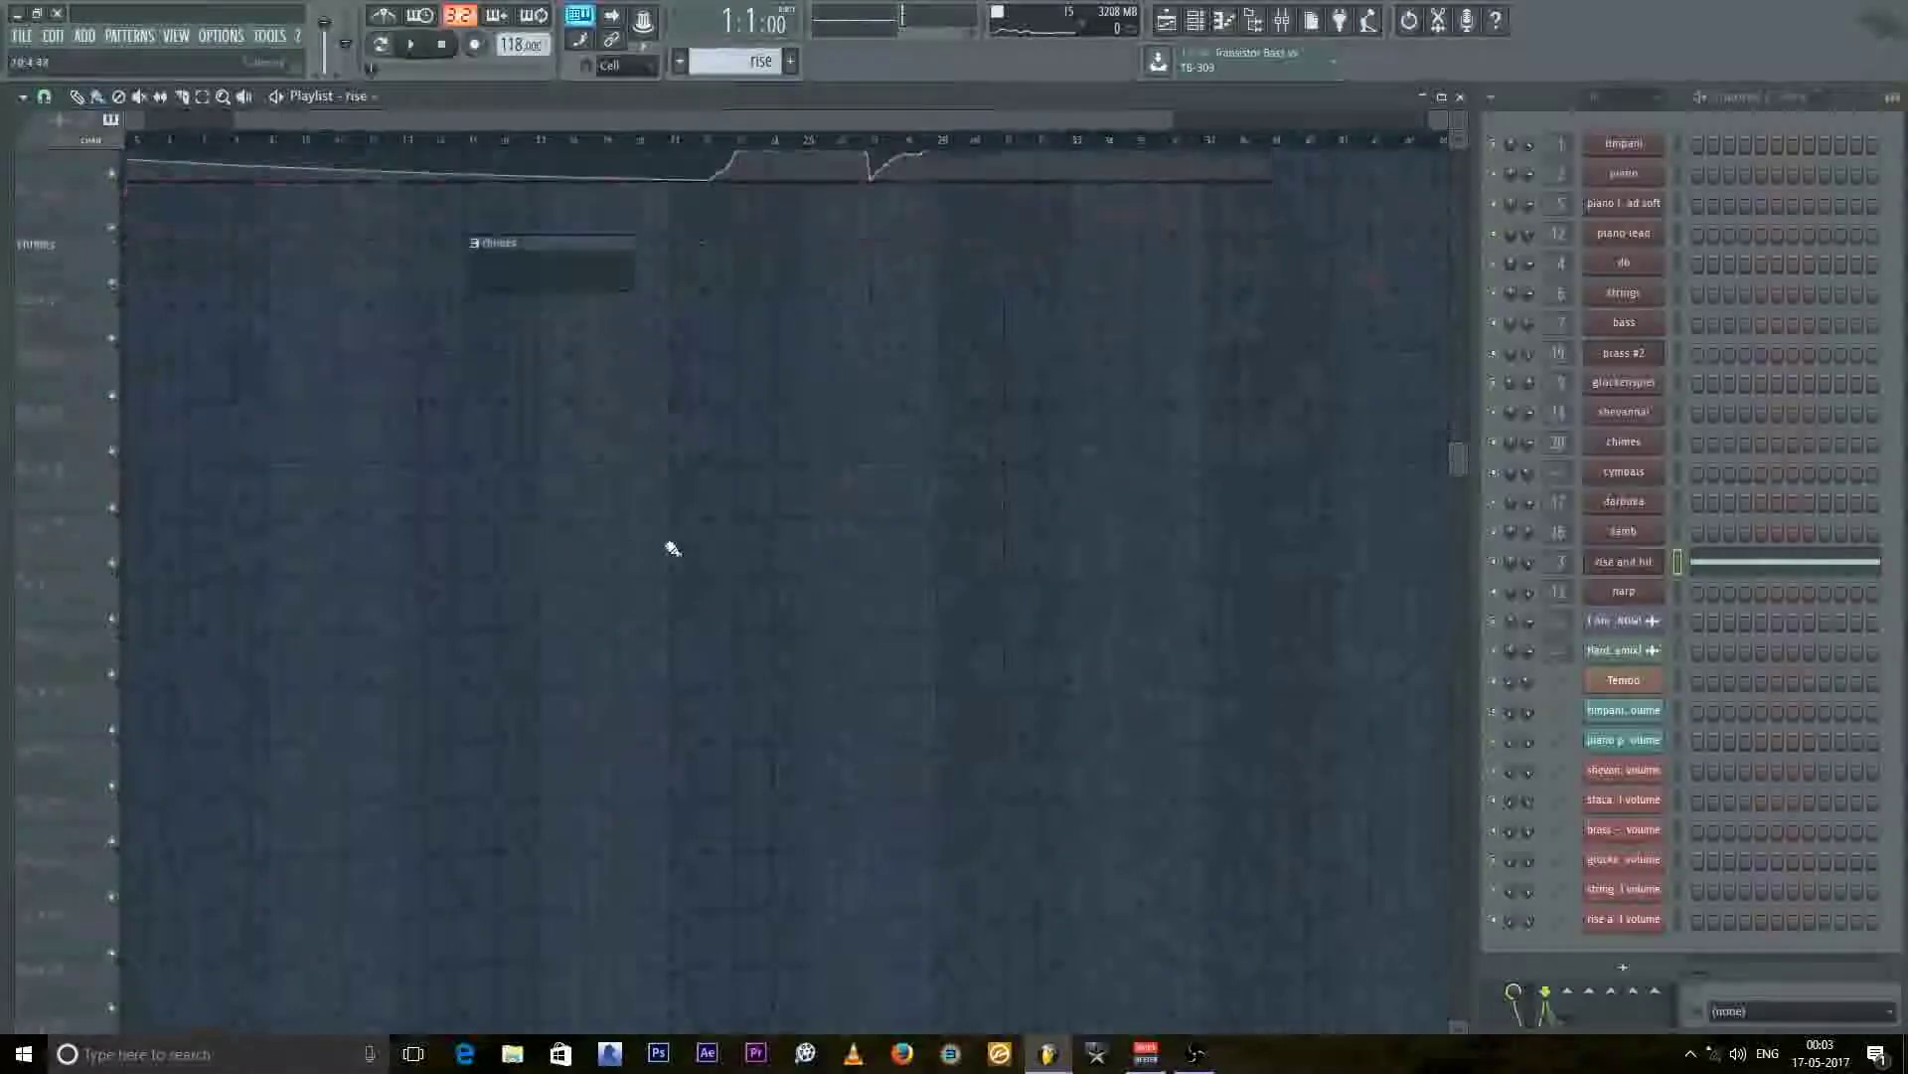
scroll(522, 328, up, 13)
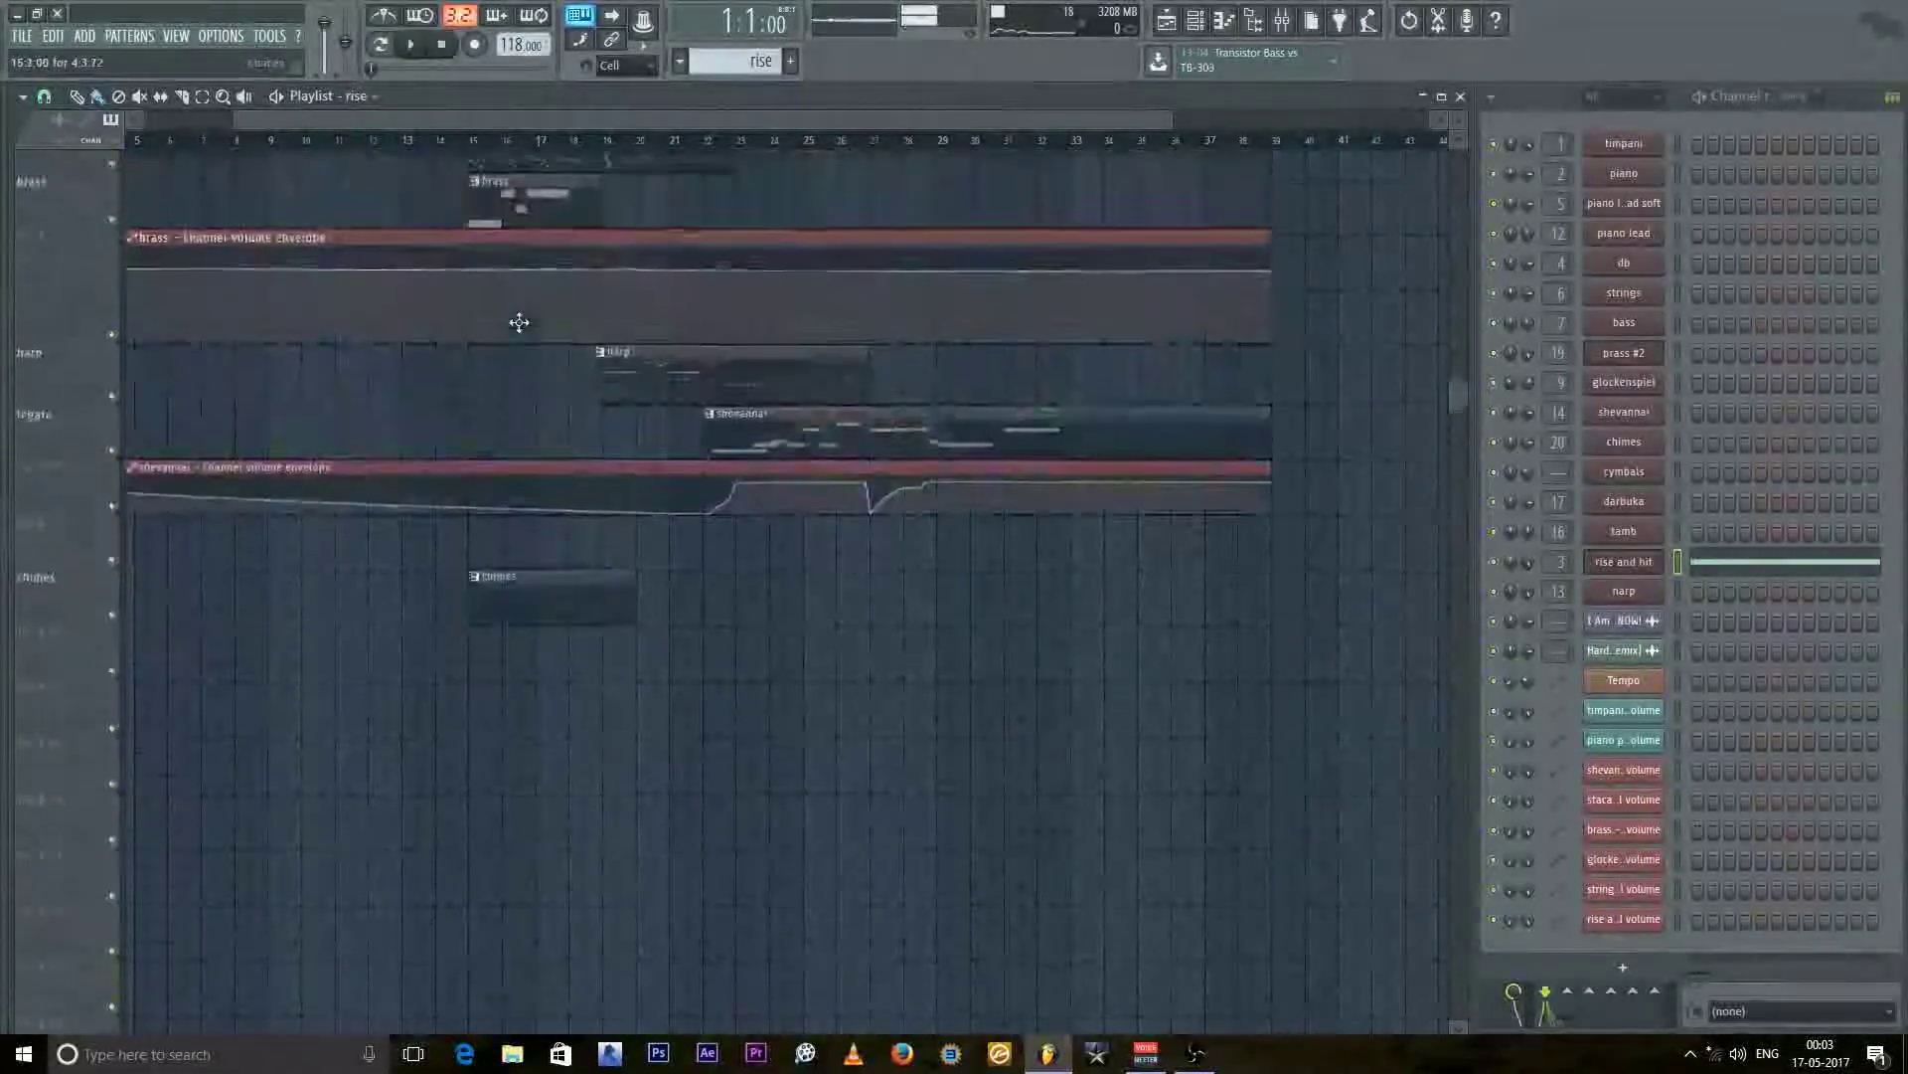
ctrl+scroll(524, 358, down, 2)
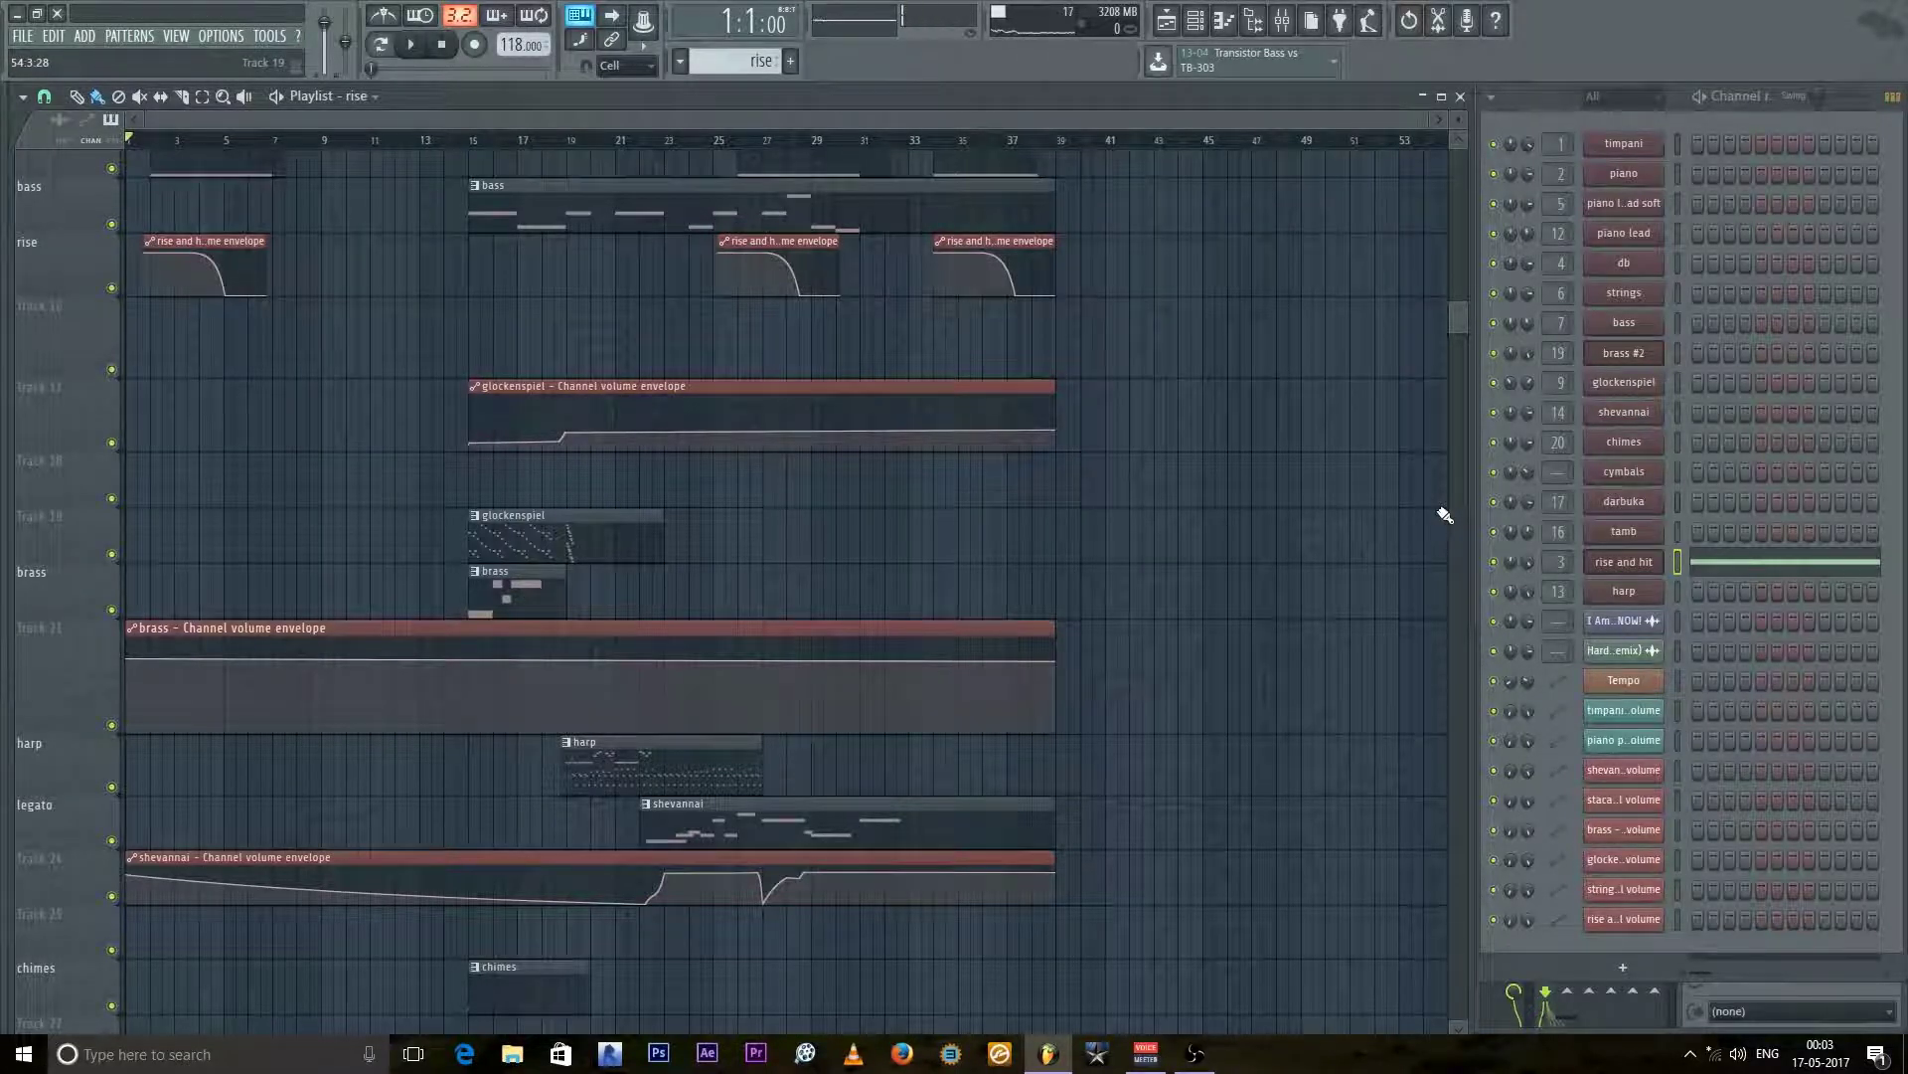
Step: Review the whole arrangement in the playlist, from the tempo envelope through the piano and strings to the shevannai and chimes tracks
scroll(328, 266, up, 5)
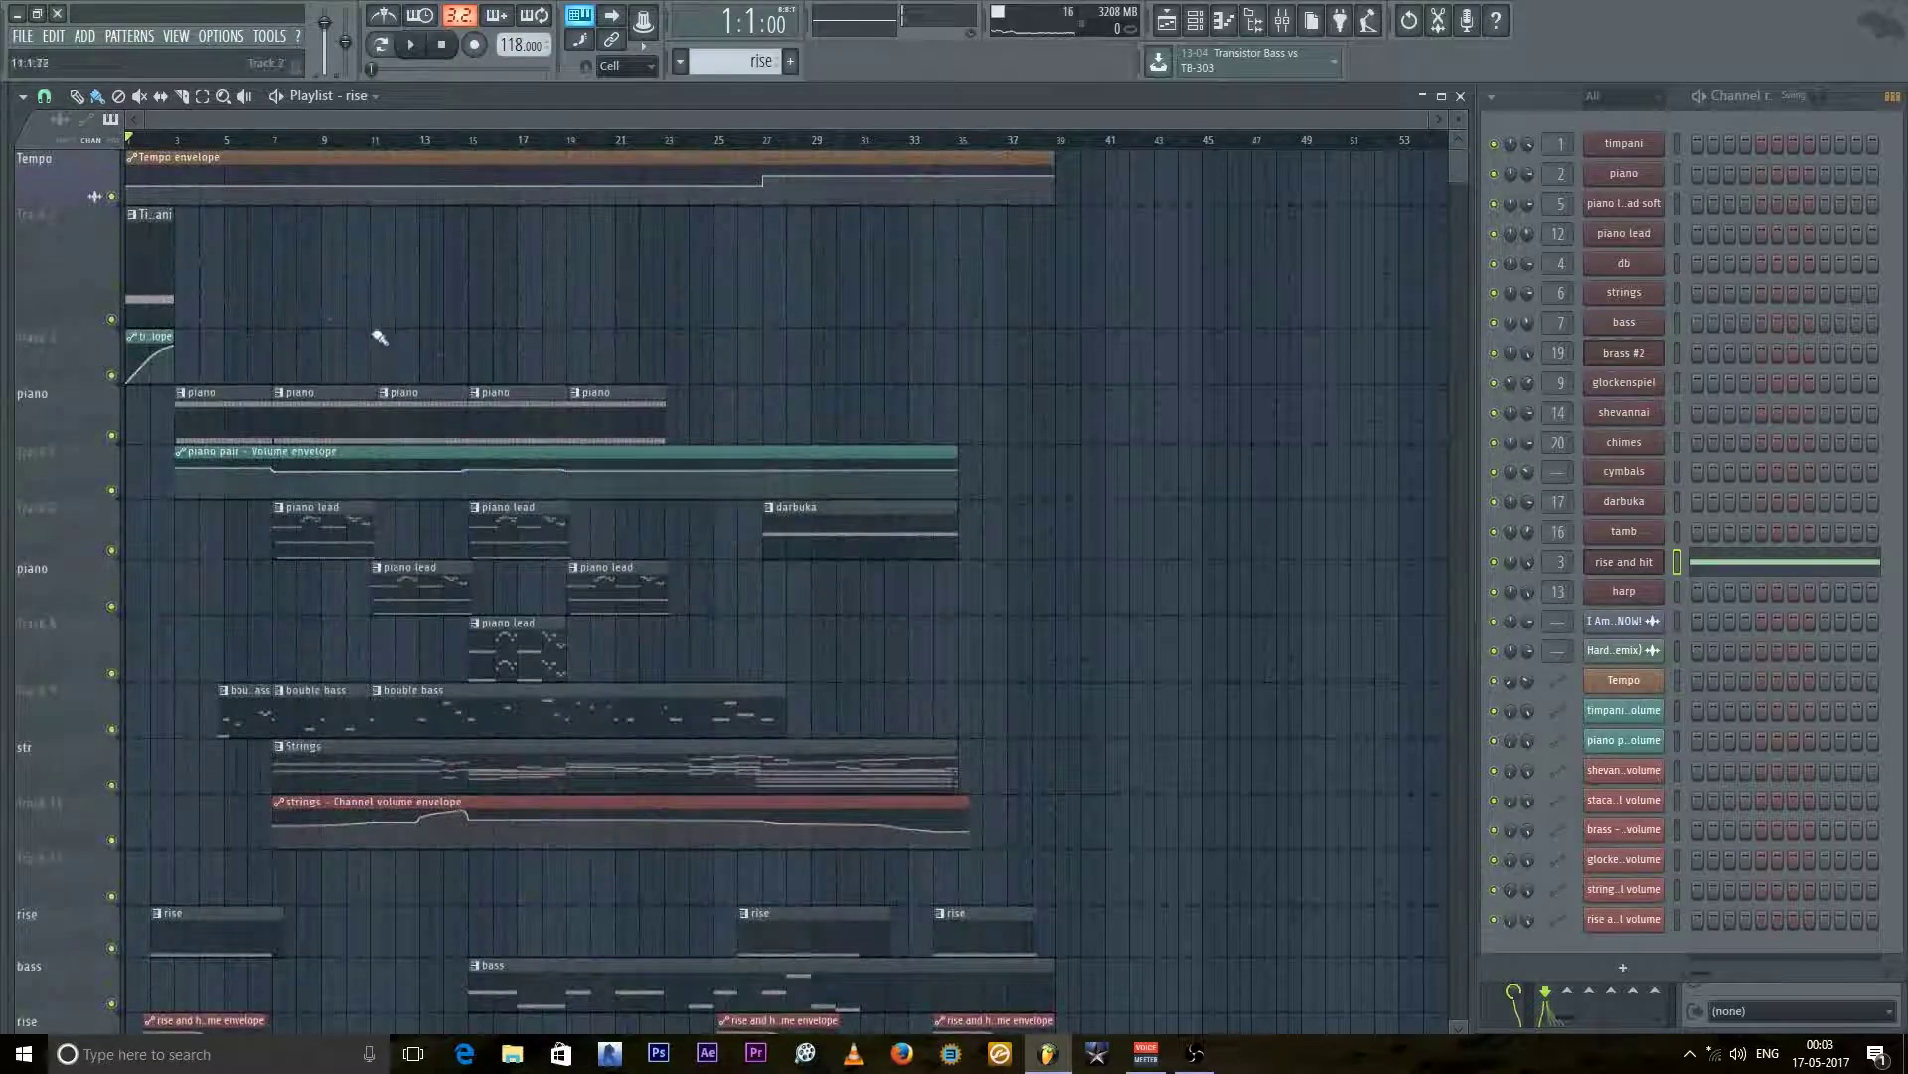
scroll(177, 140, up, 2)
scroll(179, 134, down, 2)
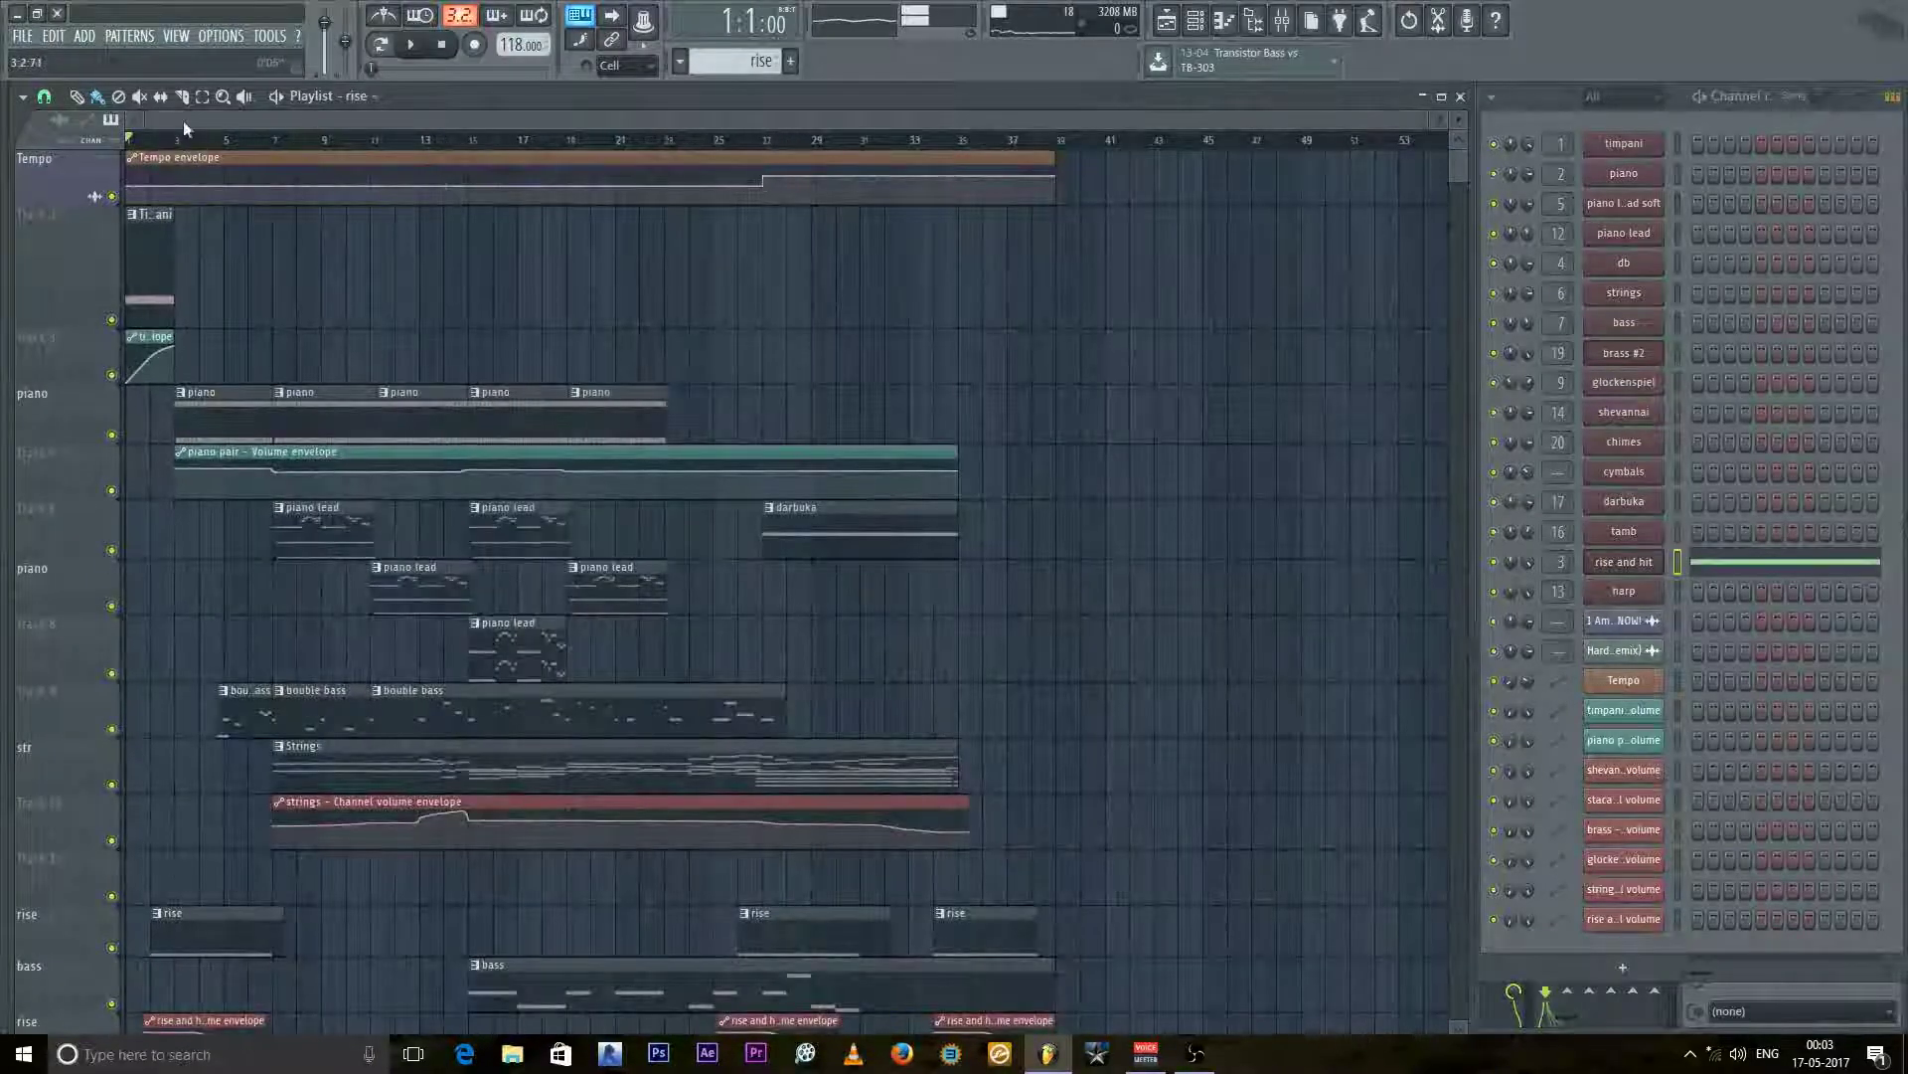
scroll(170, 229, down, 5)
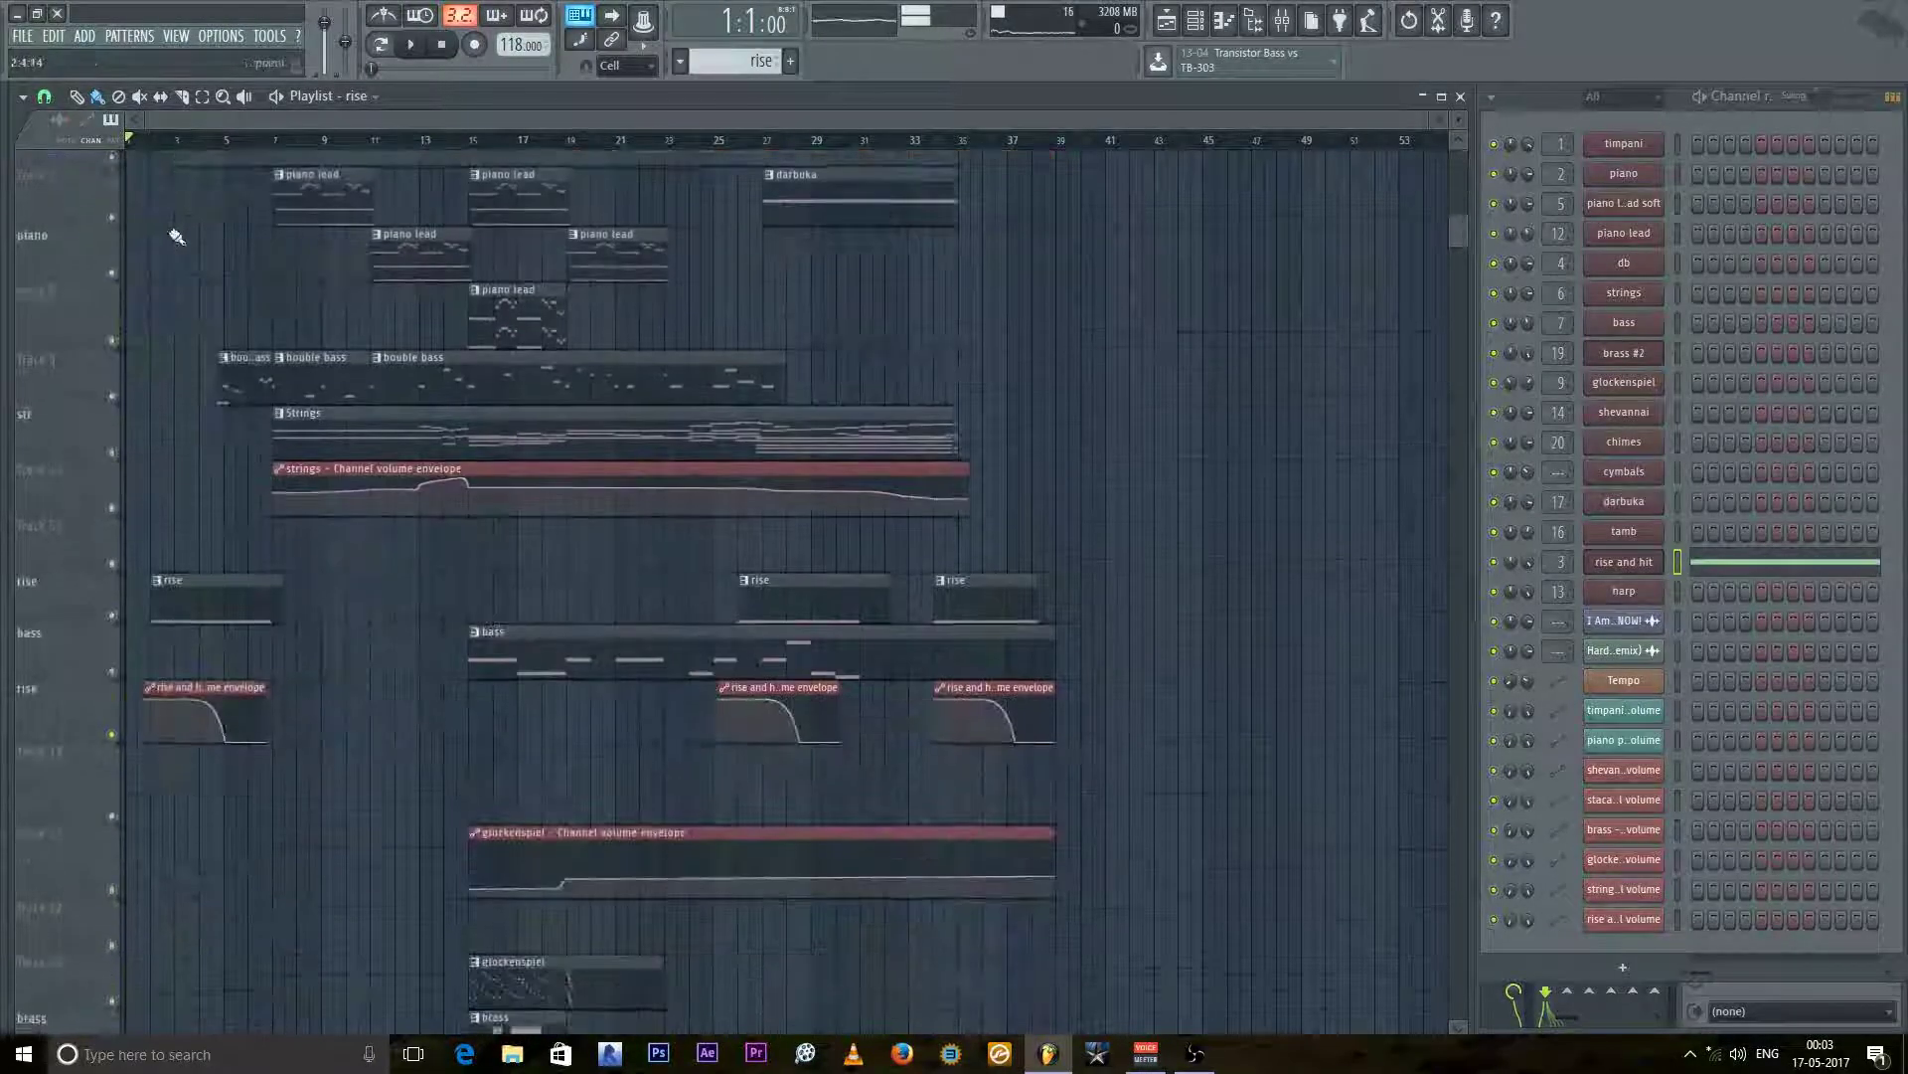
ctrl+scroll(189, 285, up, 1)
scroll(213, 310, down, 8)
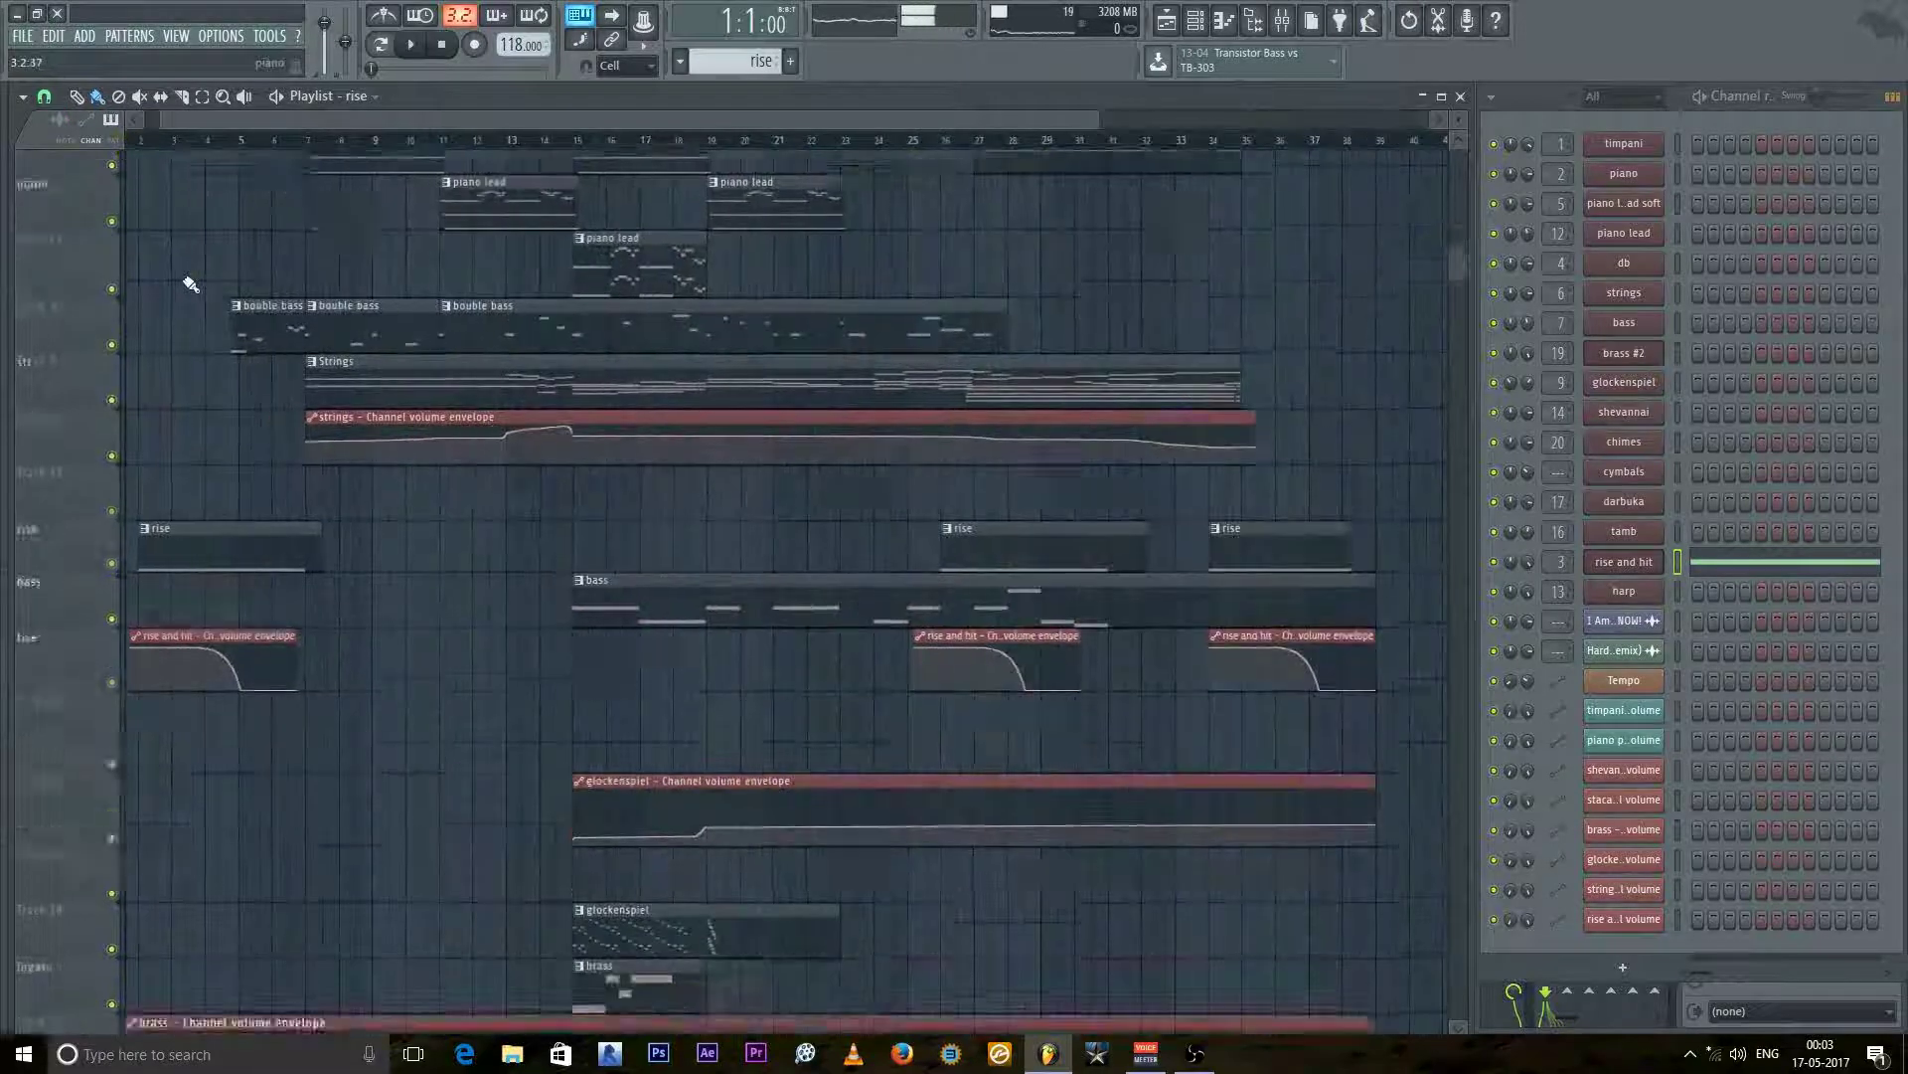
scroll(230, 336, down, 1)
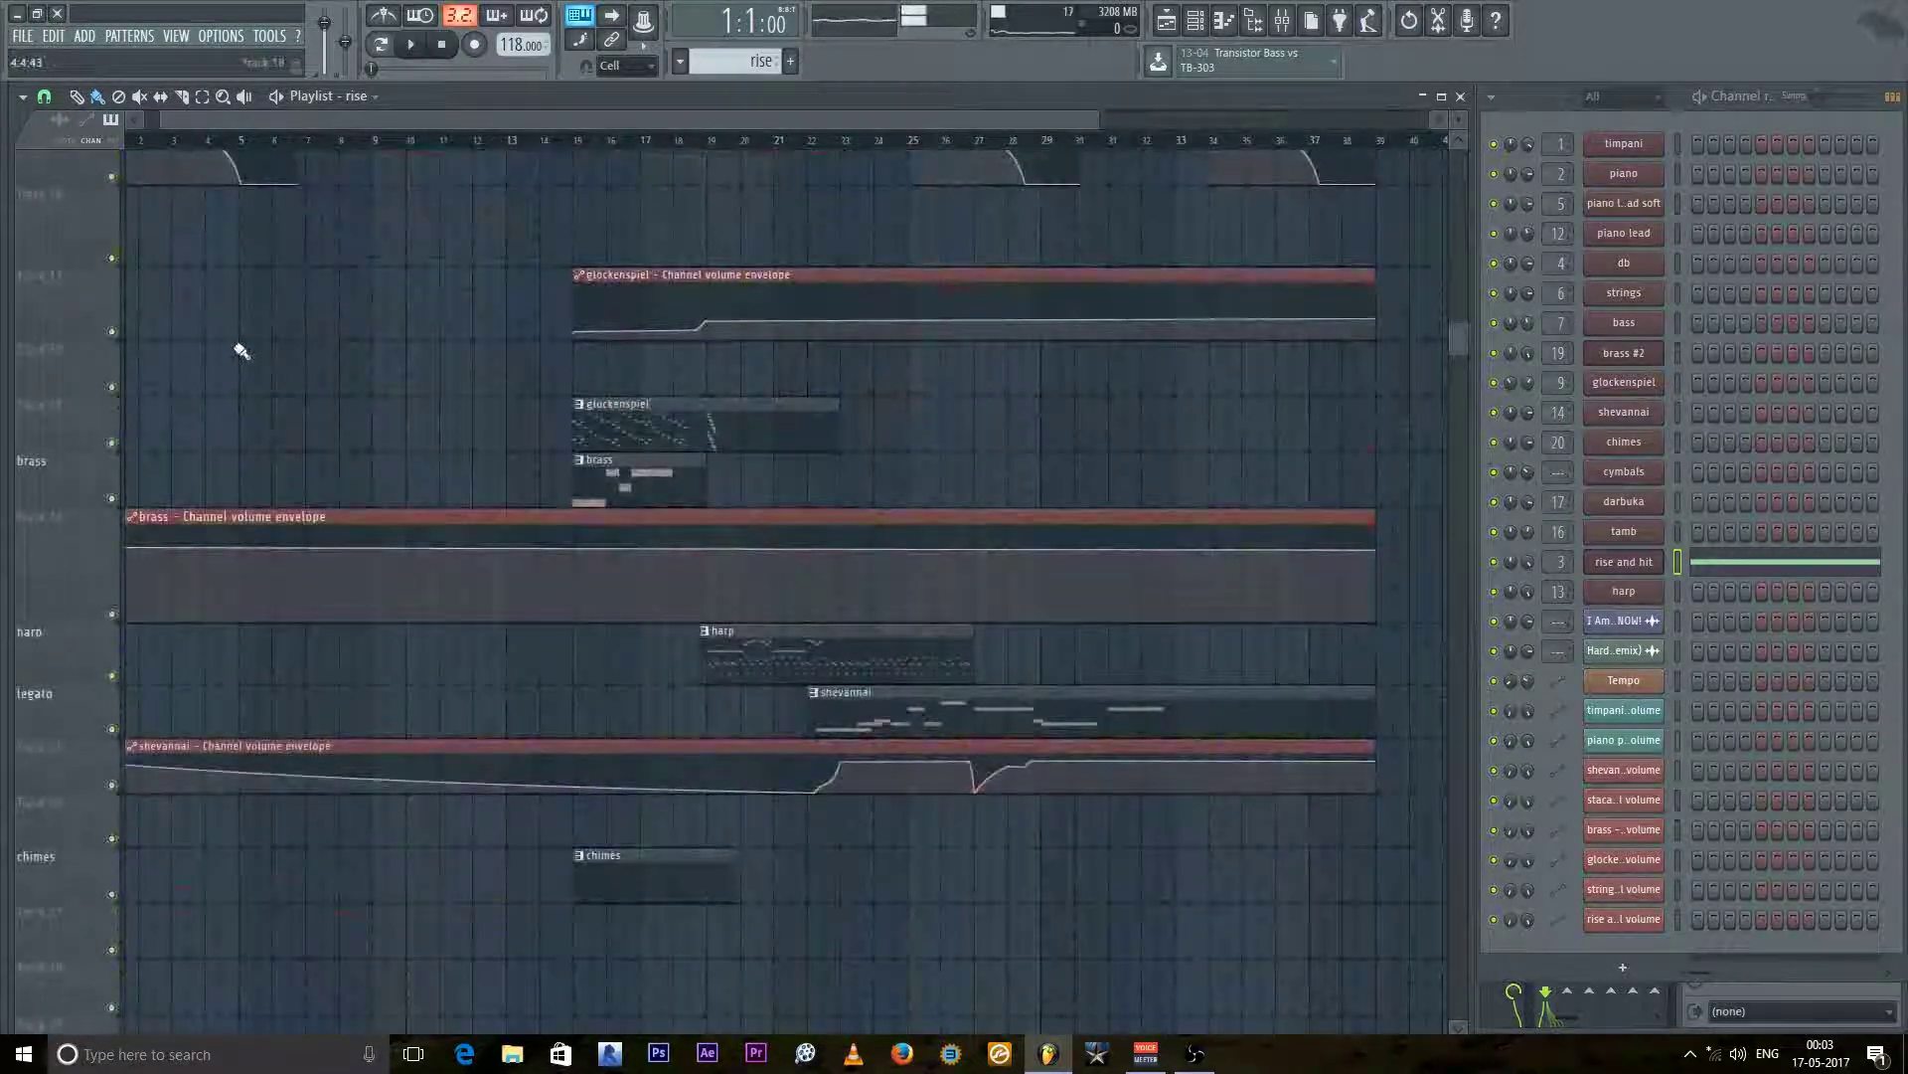
ctrl+scroll(242, 351, down, 1)
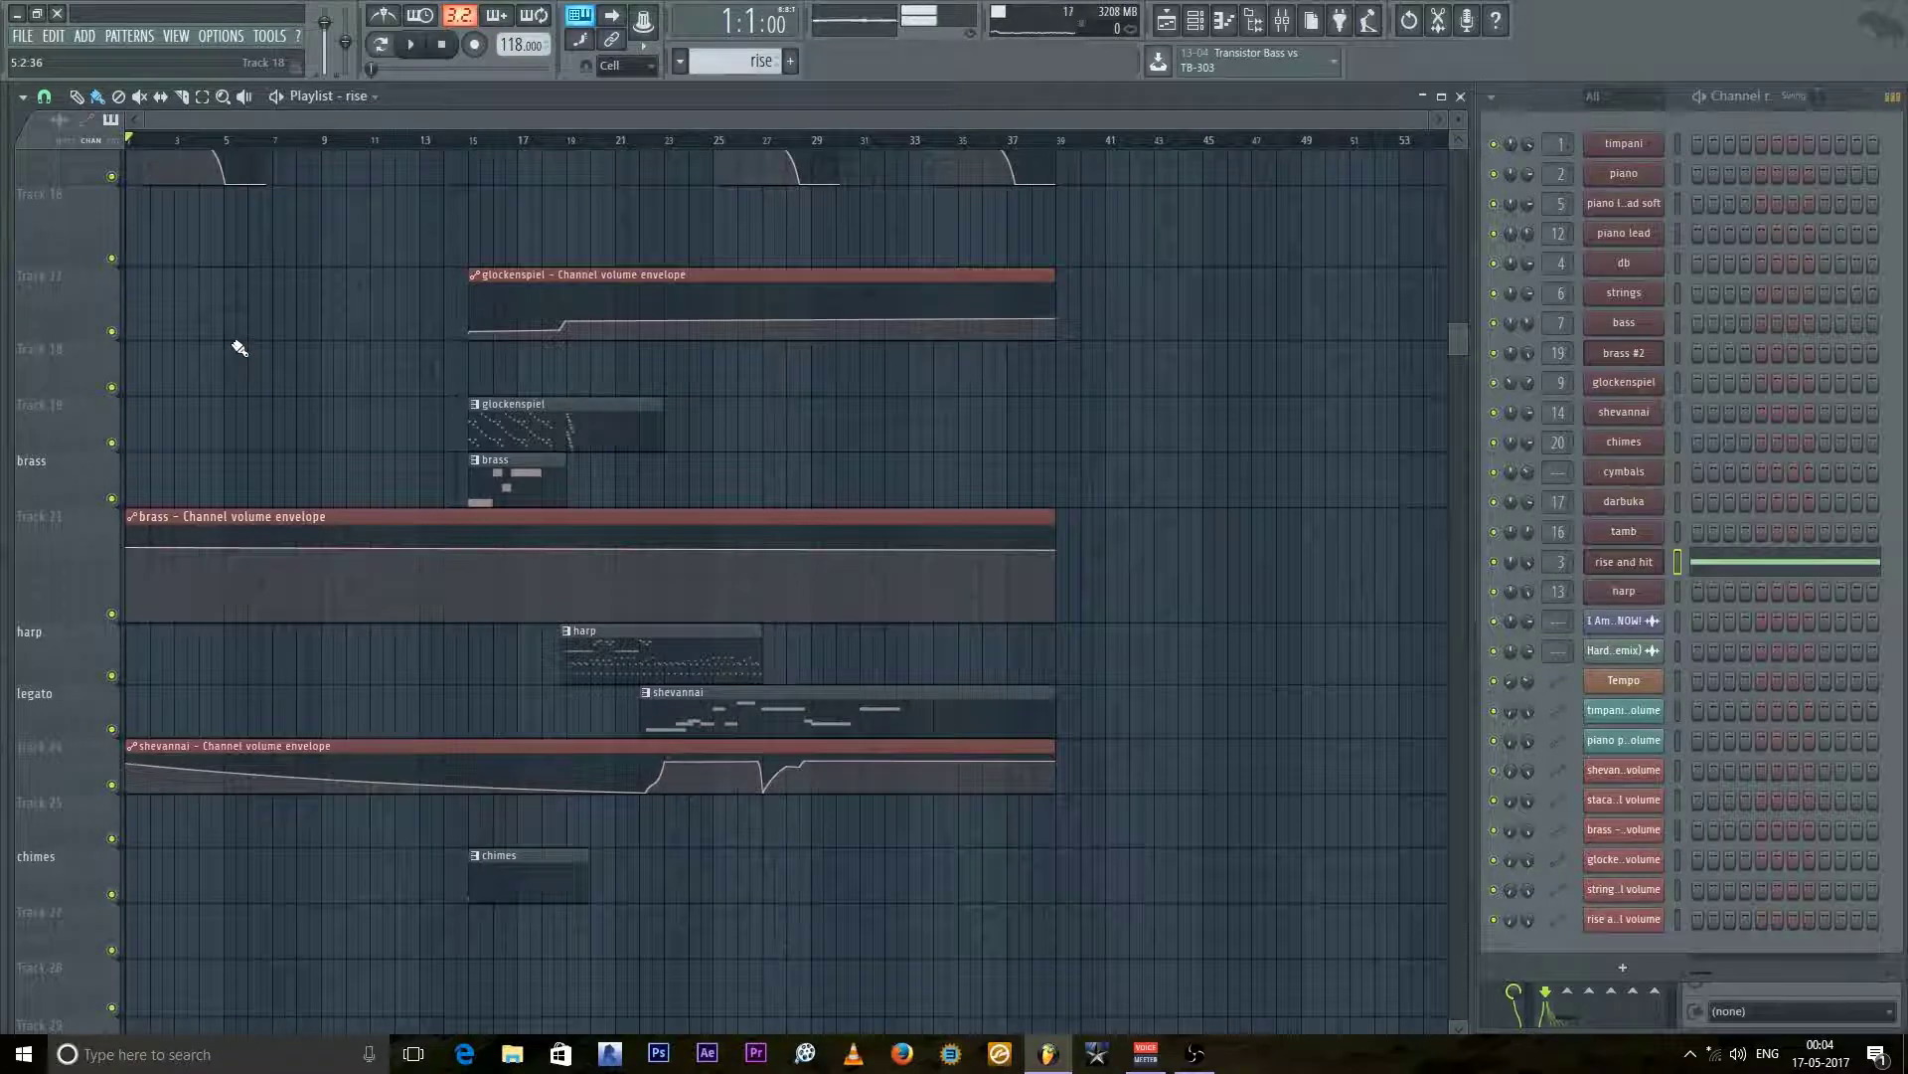
scroll(239, 348, up, 3)
ctrl+scroll(192, 360, up, 3)
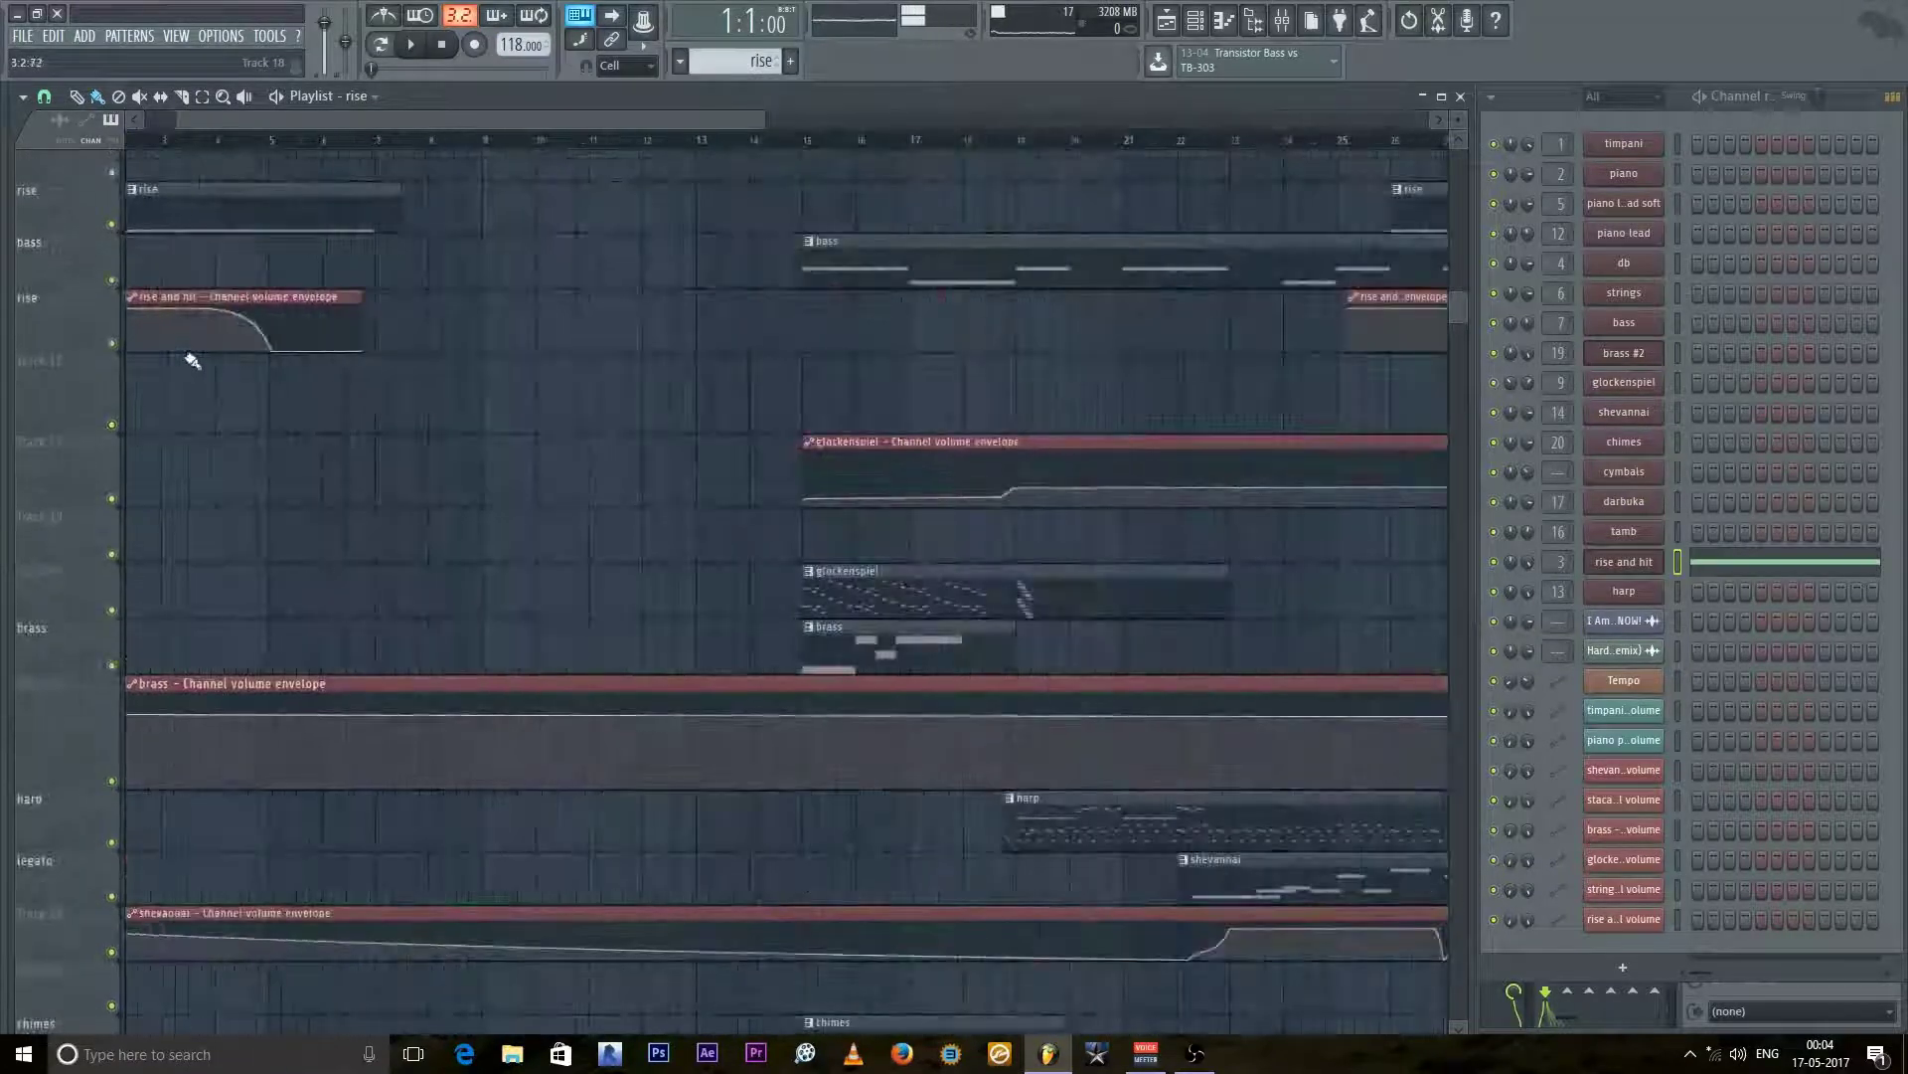
ctrl+scroll(192, 360, down, 2)
scroll(192, 360, down, 1)
scroll(192, 360, up, 2)
ctrl+scroll(193, 362, down, 1)
scroll(195, 364, up, 5)
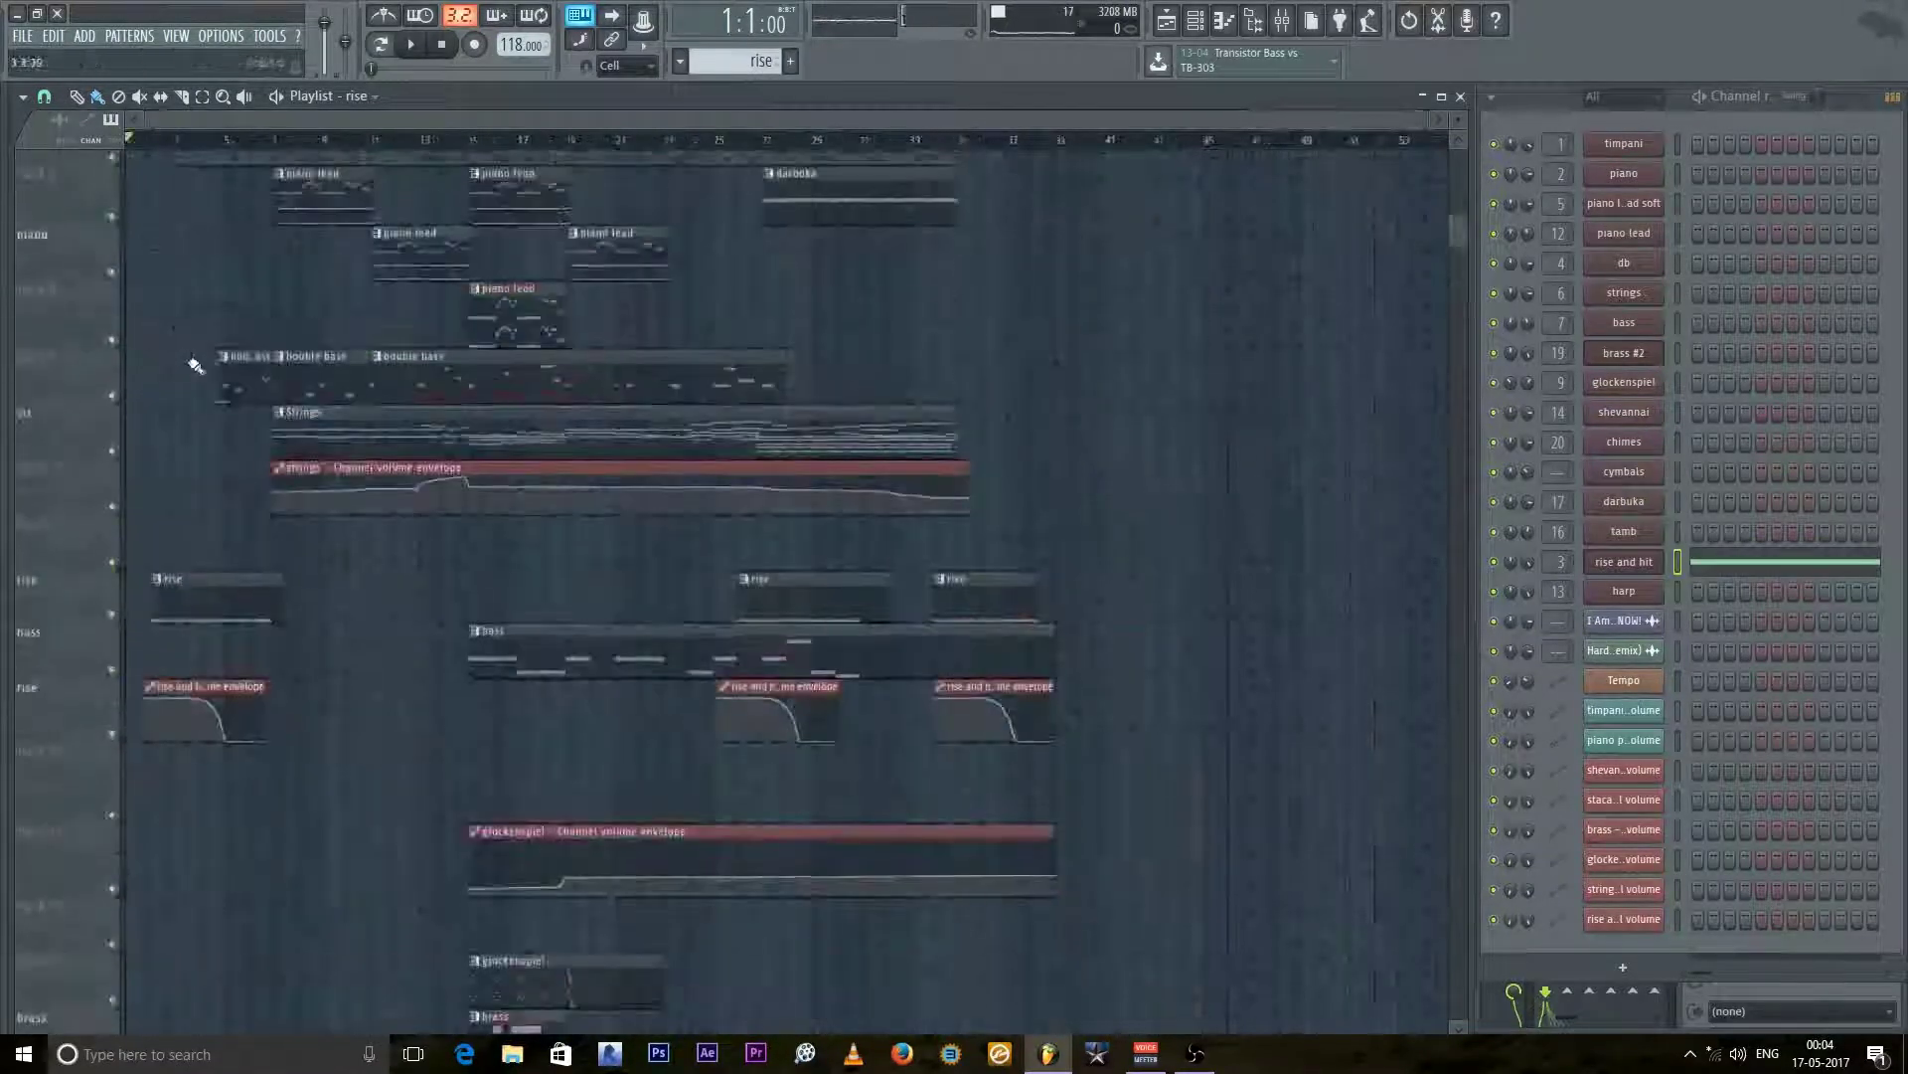
scroll(200, 368, up, 5)
ctrl+scroll(184, 348, up, 3)
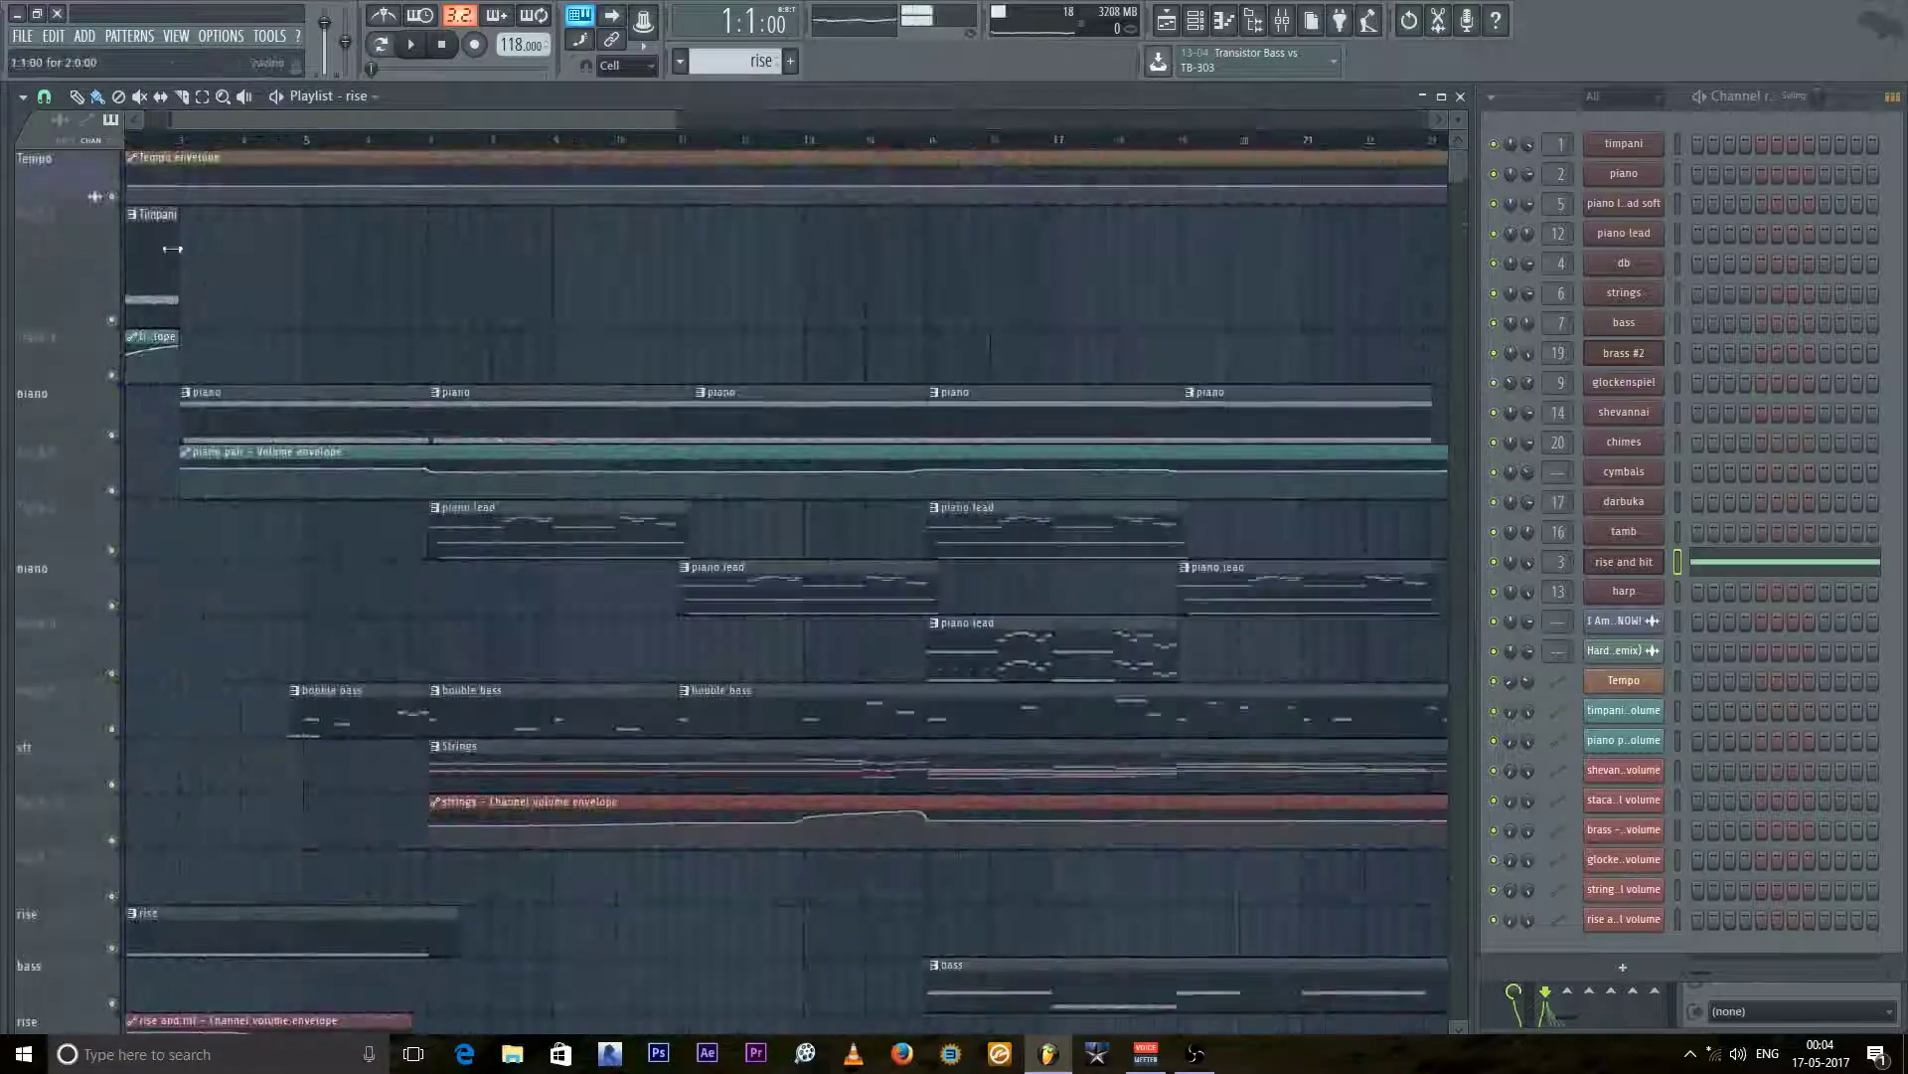
drag(205, 123, 131, 128)
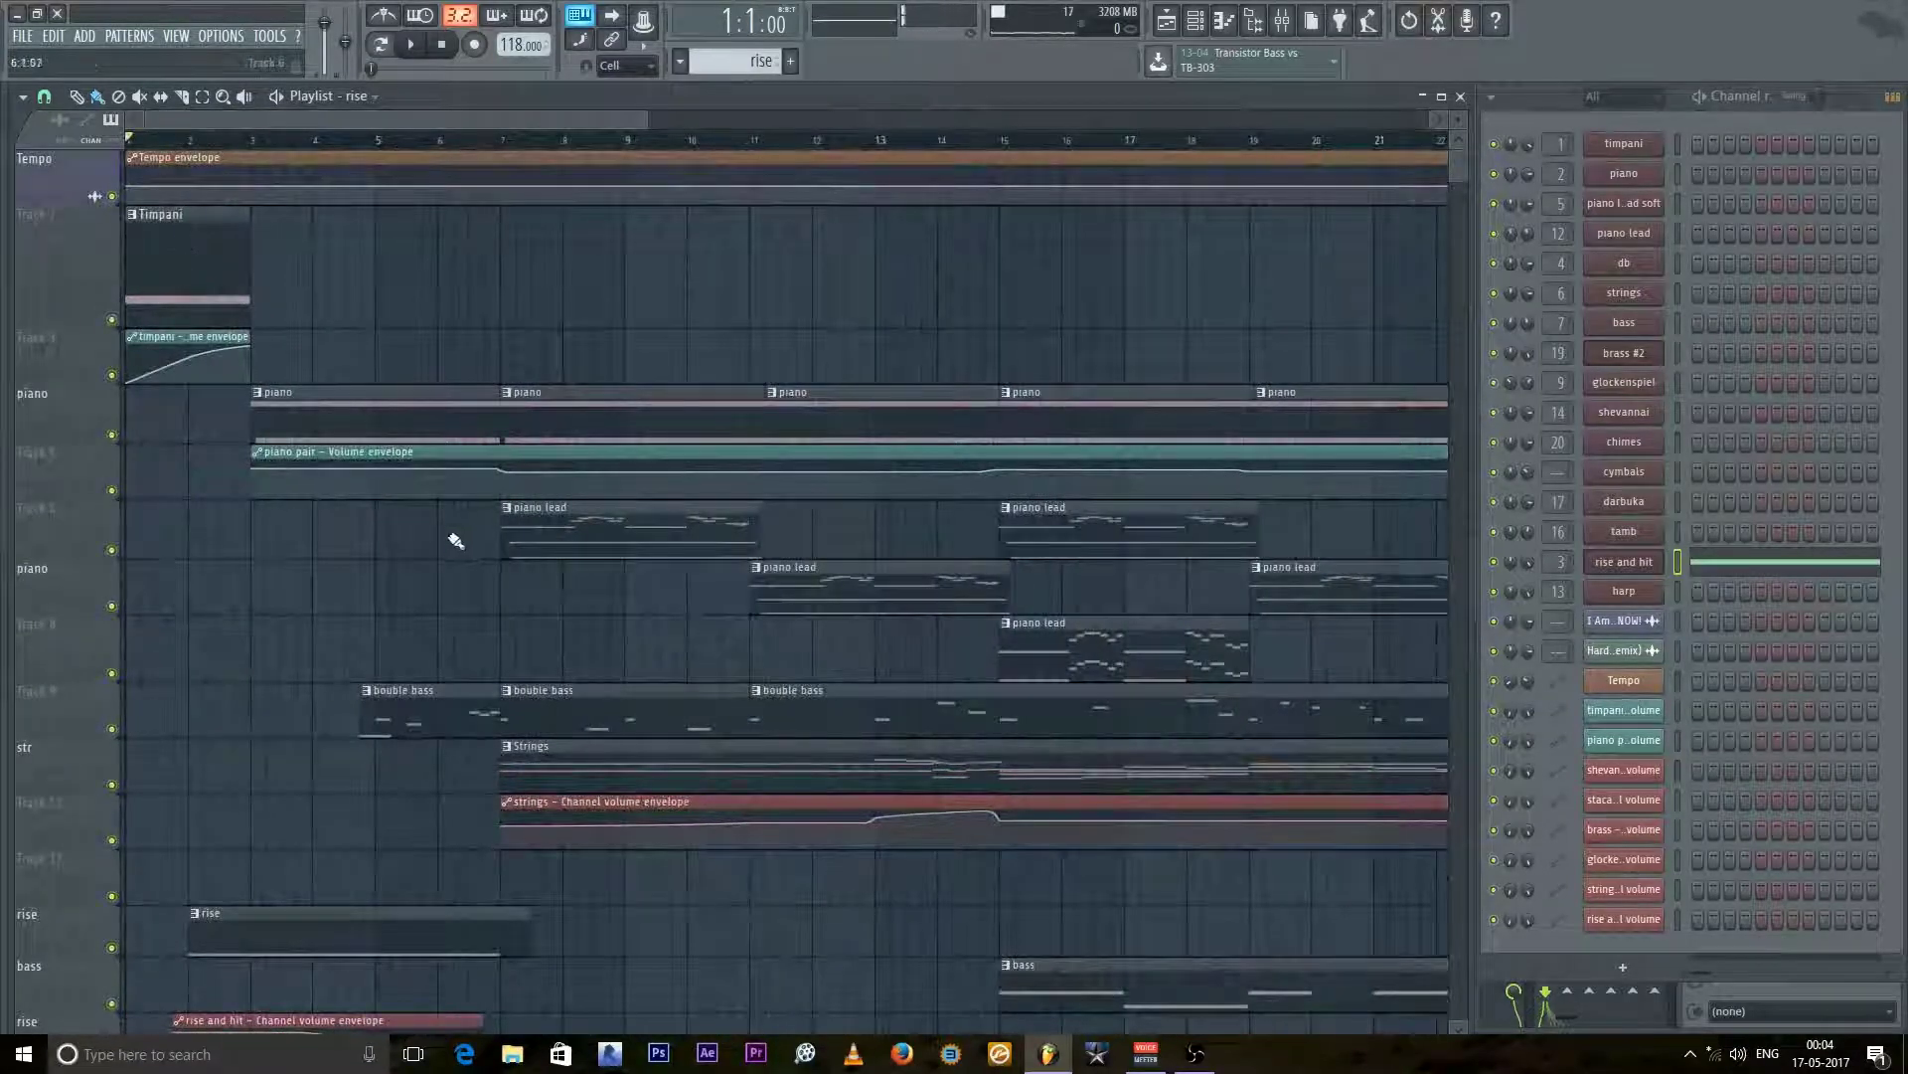
ctrl+scroll(438, 506, down, 3)
scroll(503, 554, down, 12)
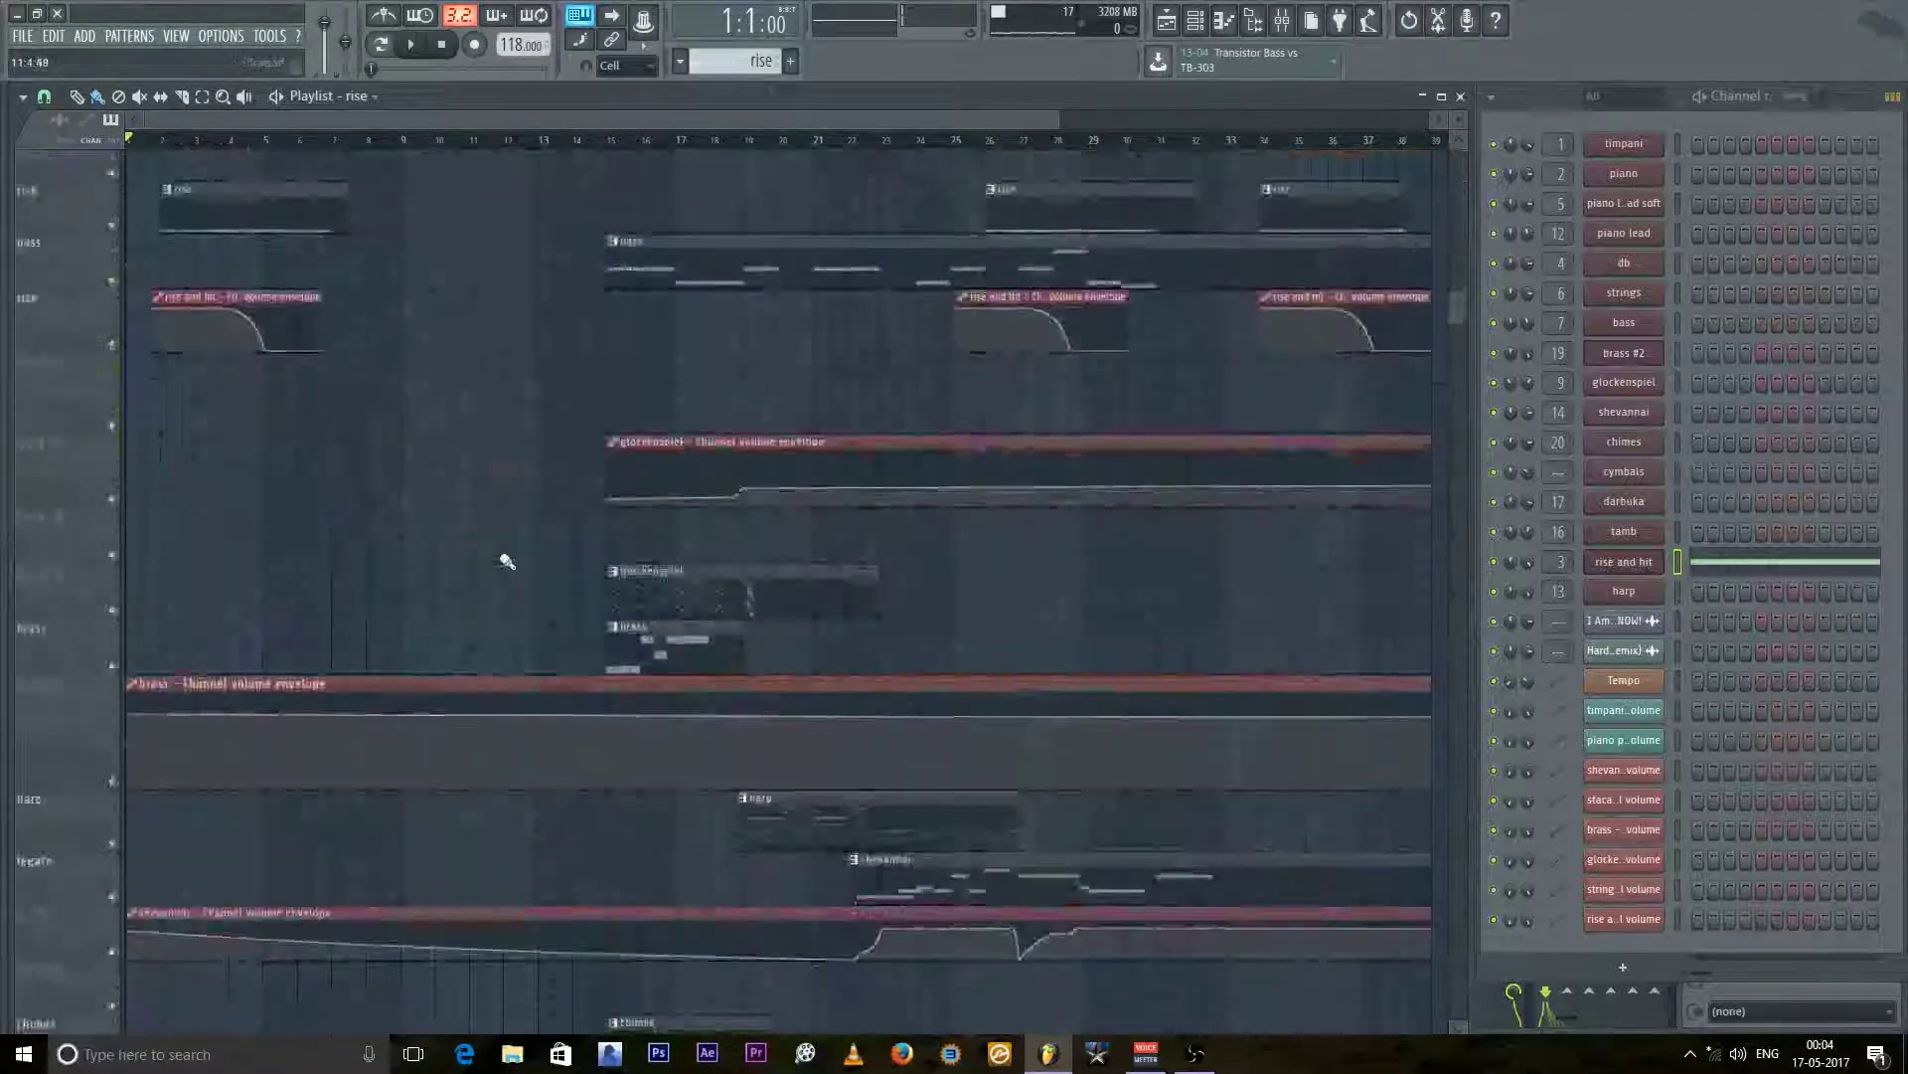
click(24, 37)
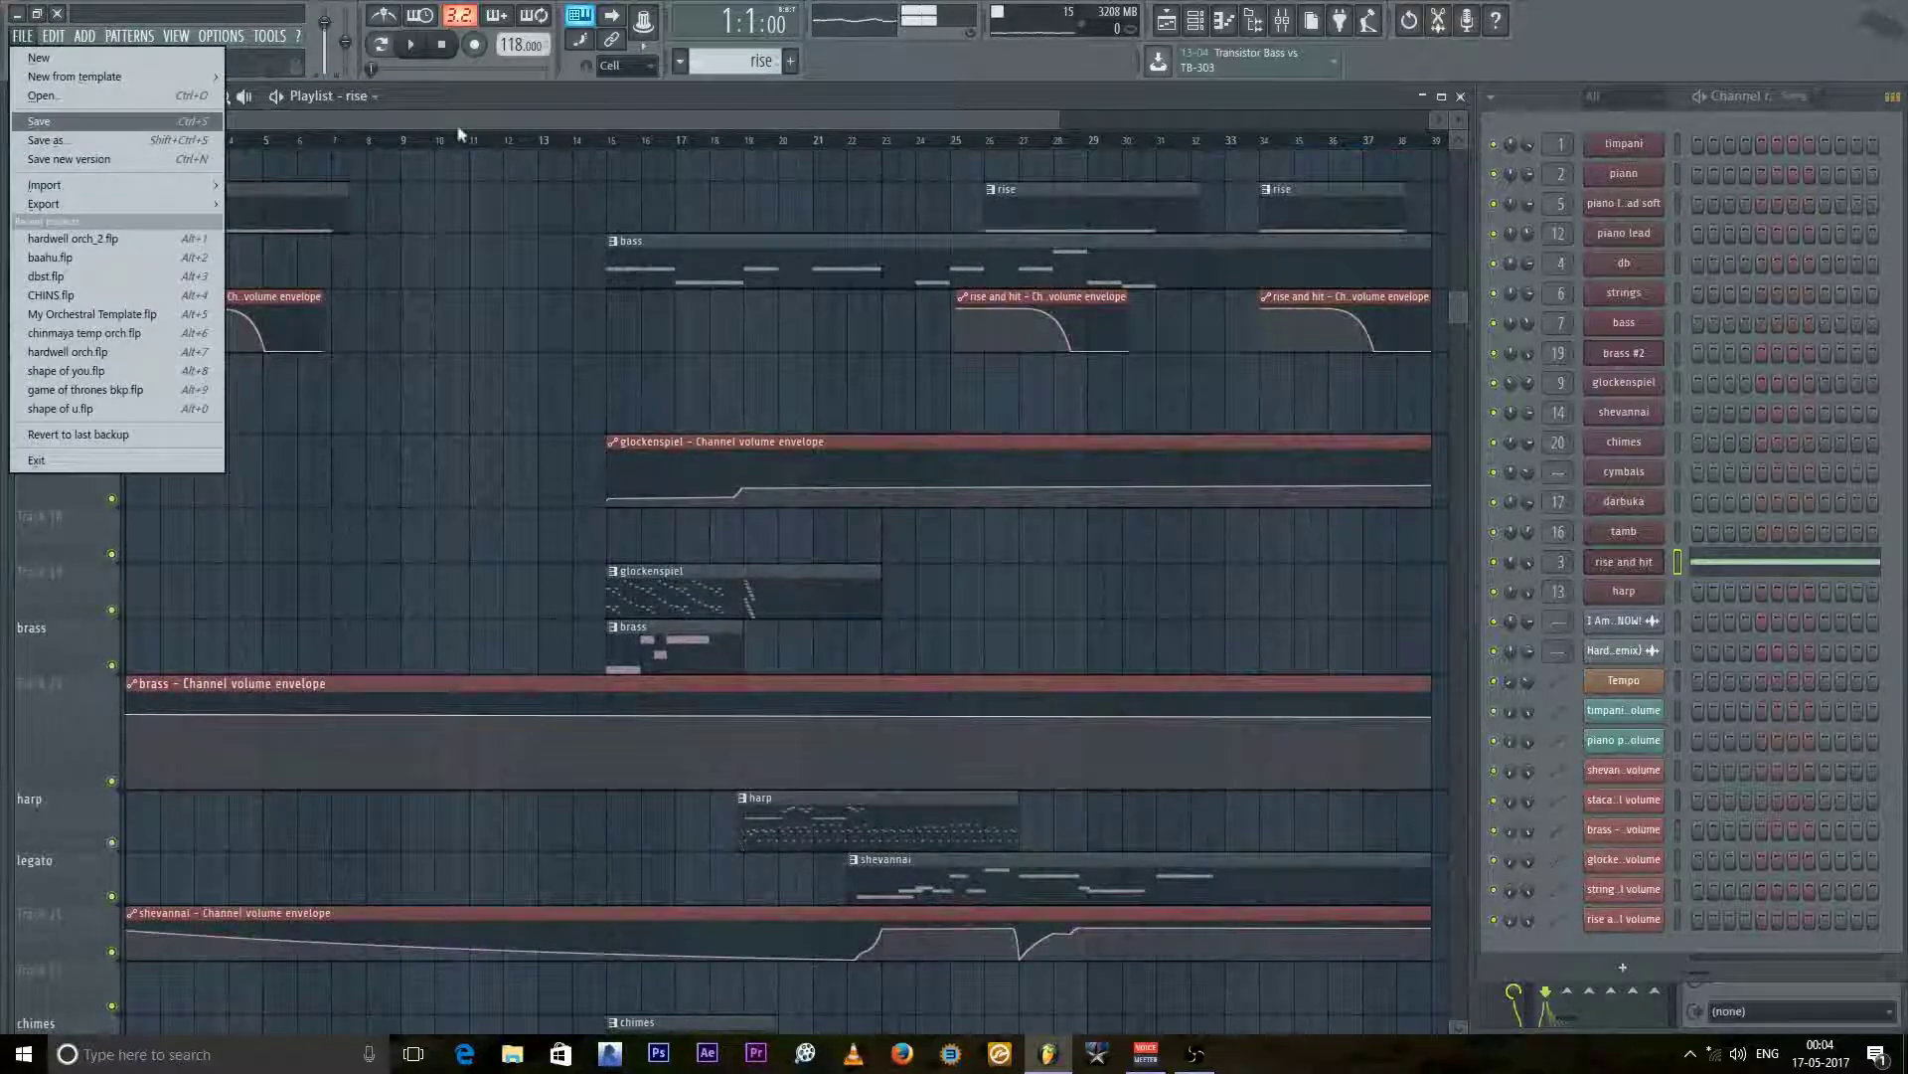
key(Escape)
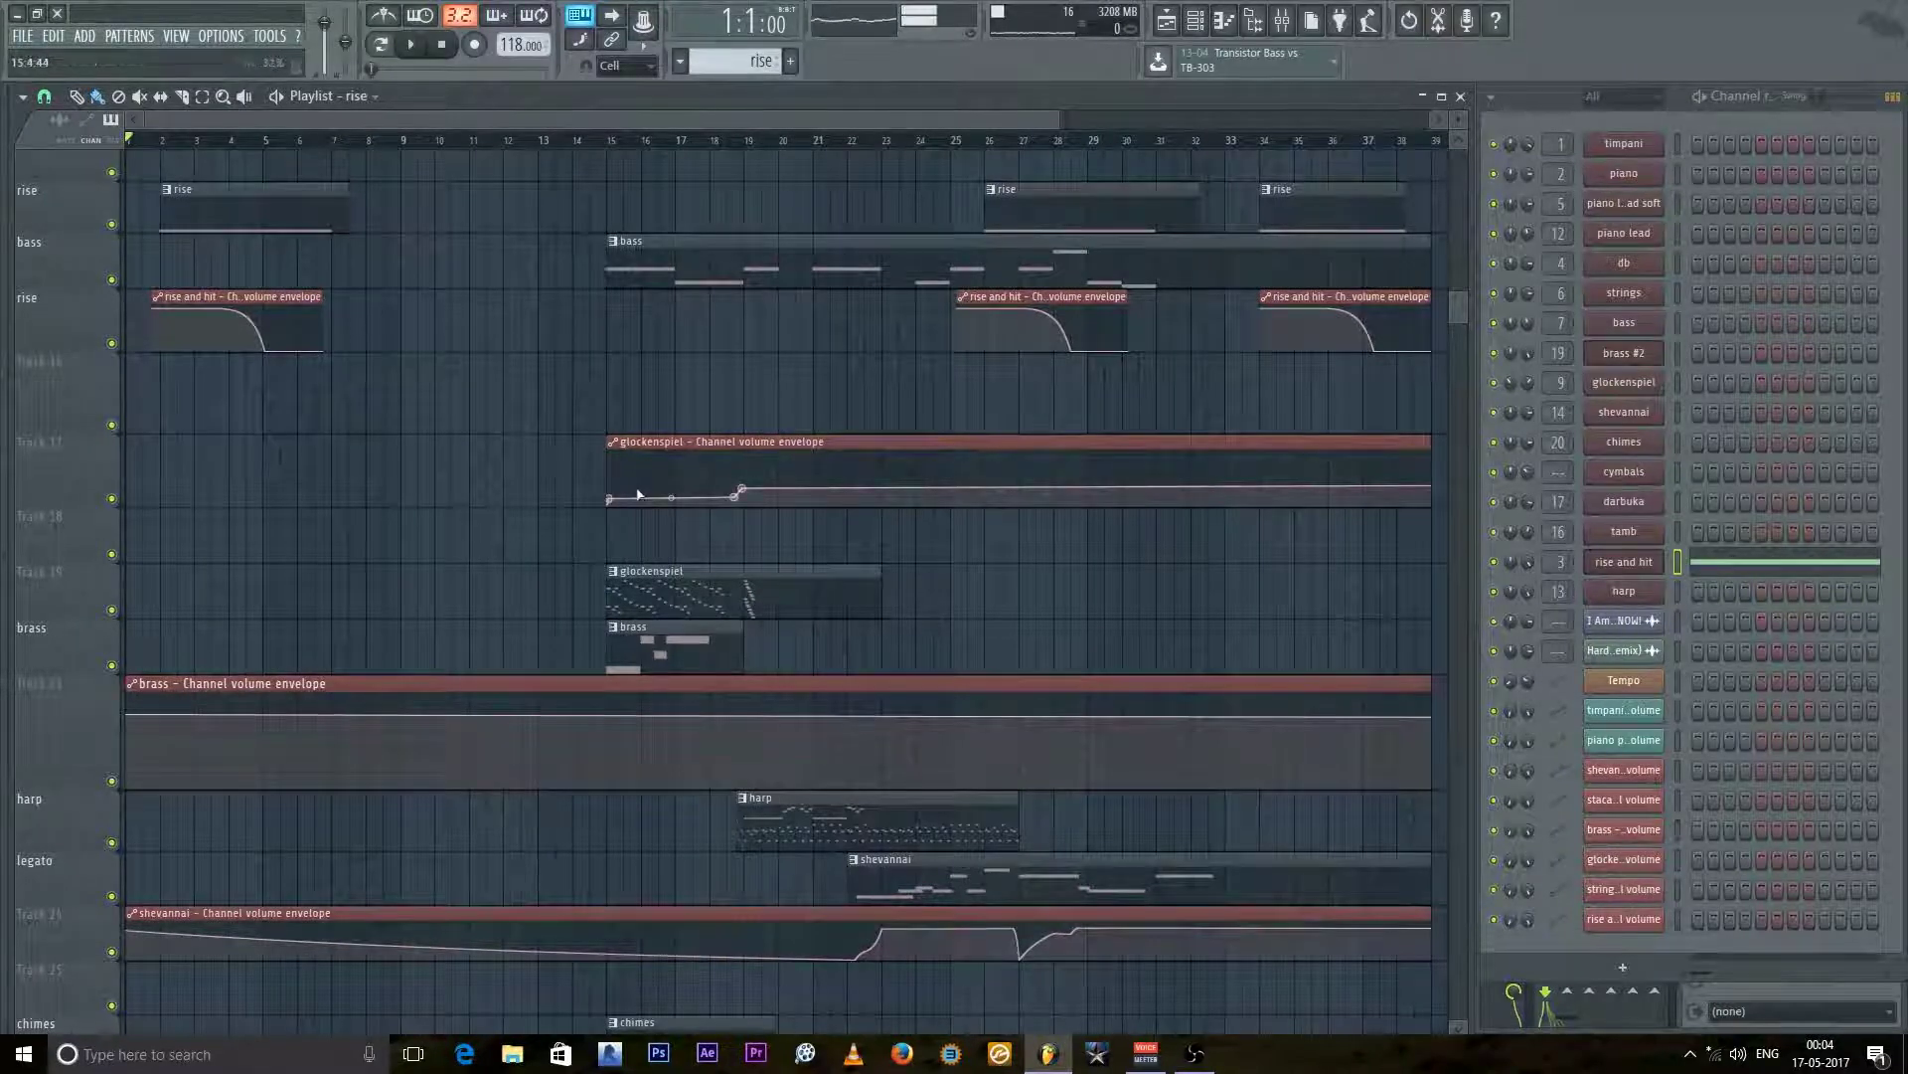
scroll(589, 500, down, 2)
scroll(703, 520, down, 5)
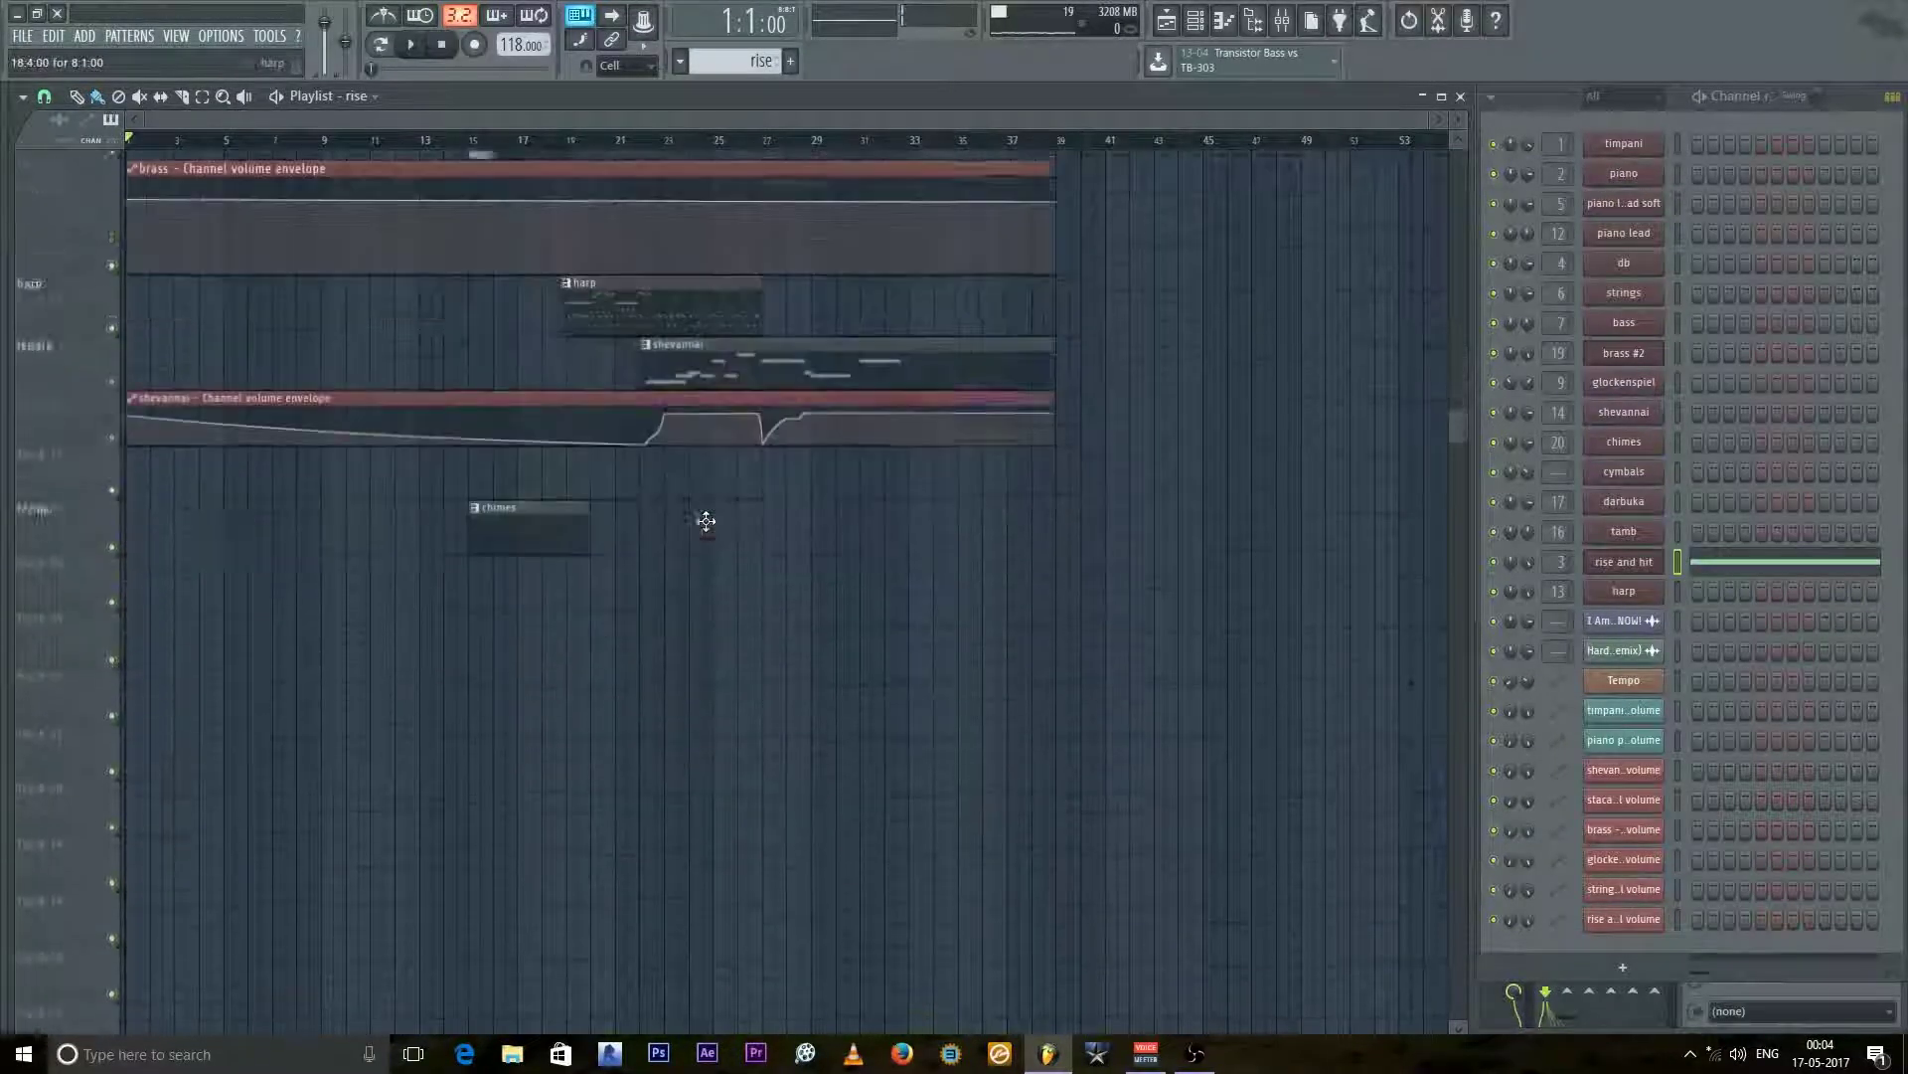
scroll(475, 572, up, 6)
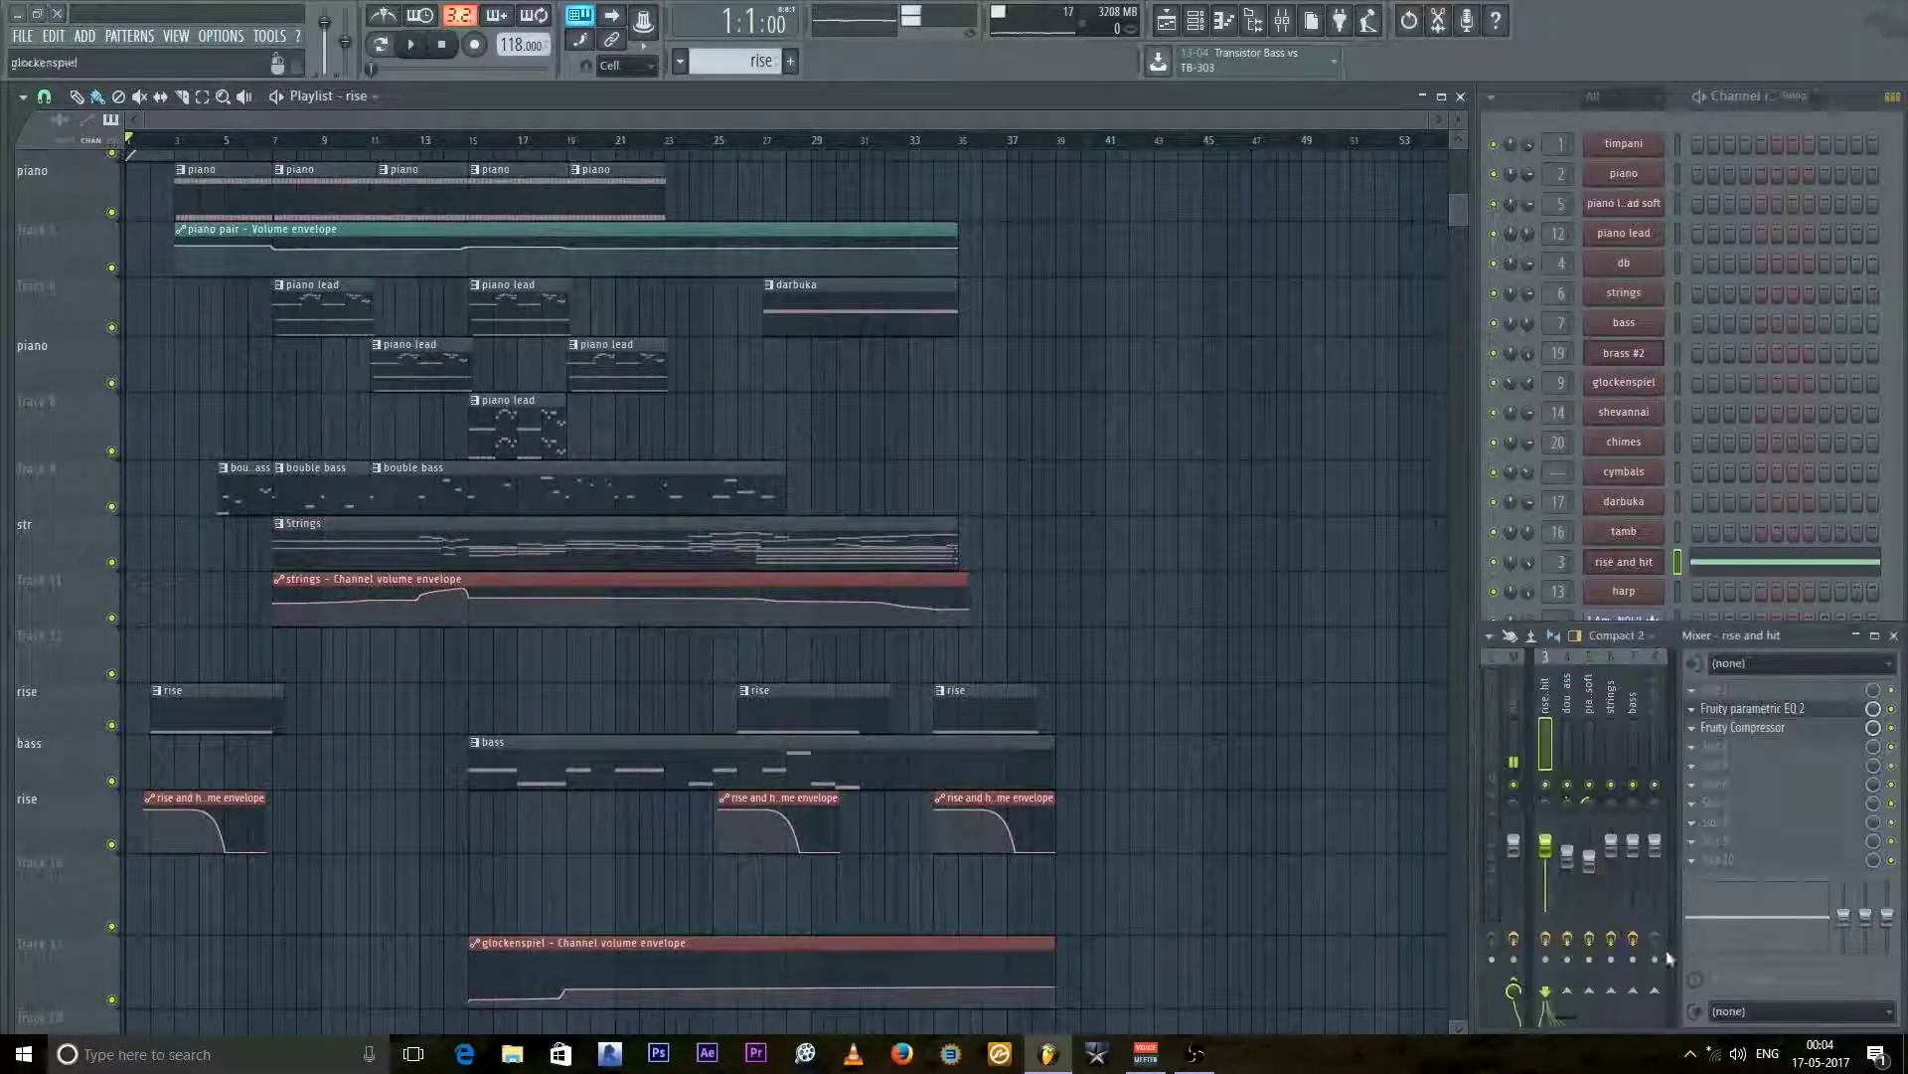
Step: Show the mixer and widen it across the playlist area, with the tracks from timpani onwards in view
key(F9)
drag(1475, 713, 12, 713)
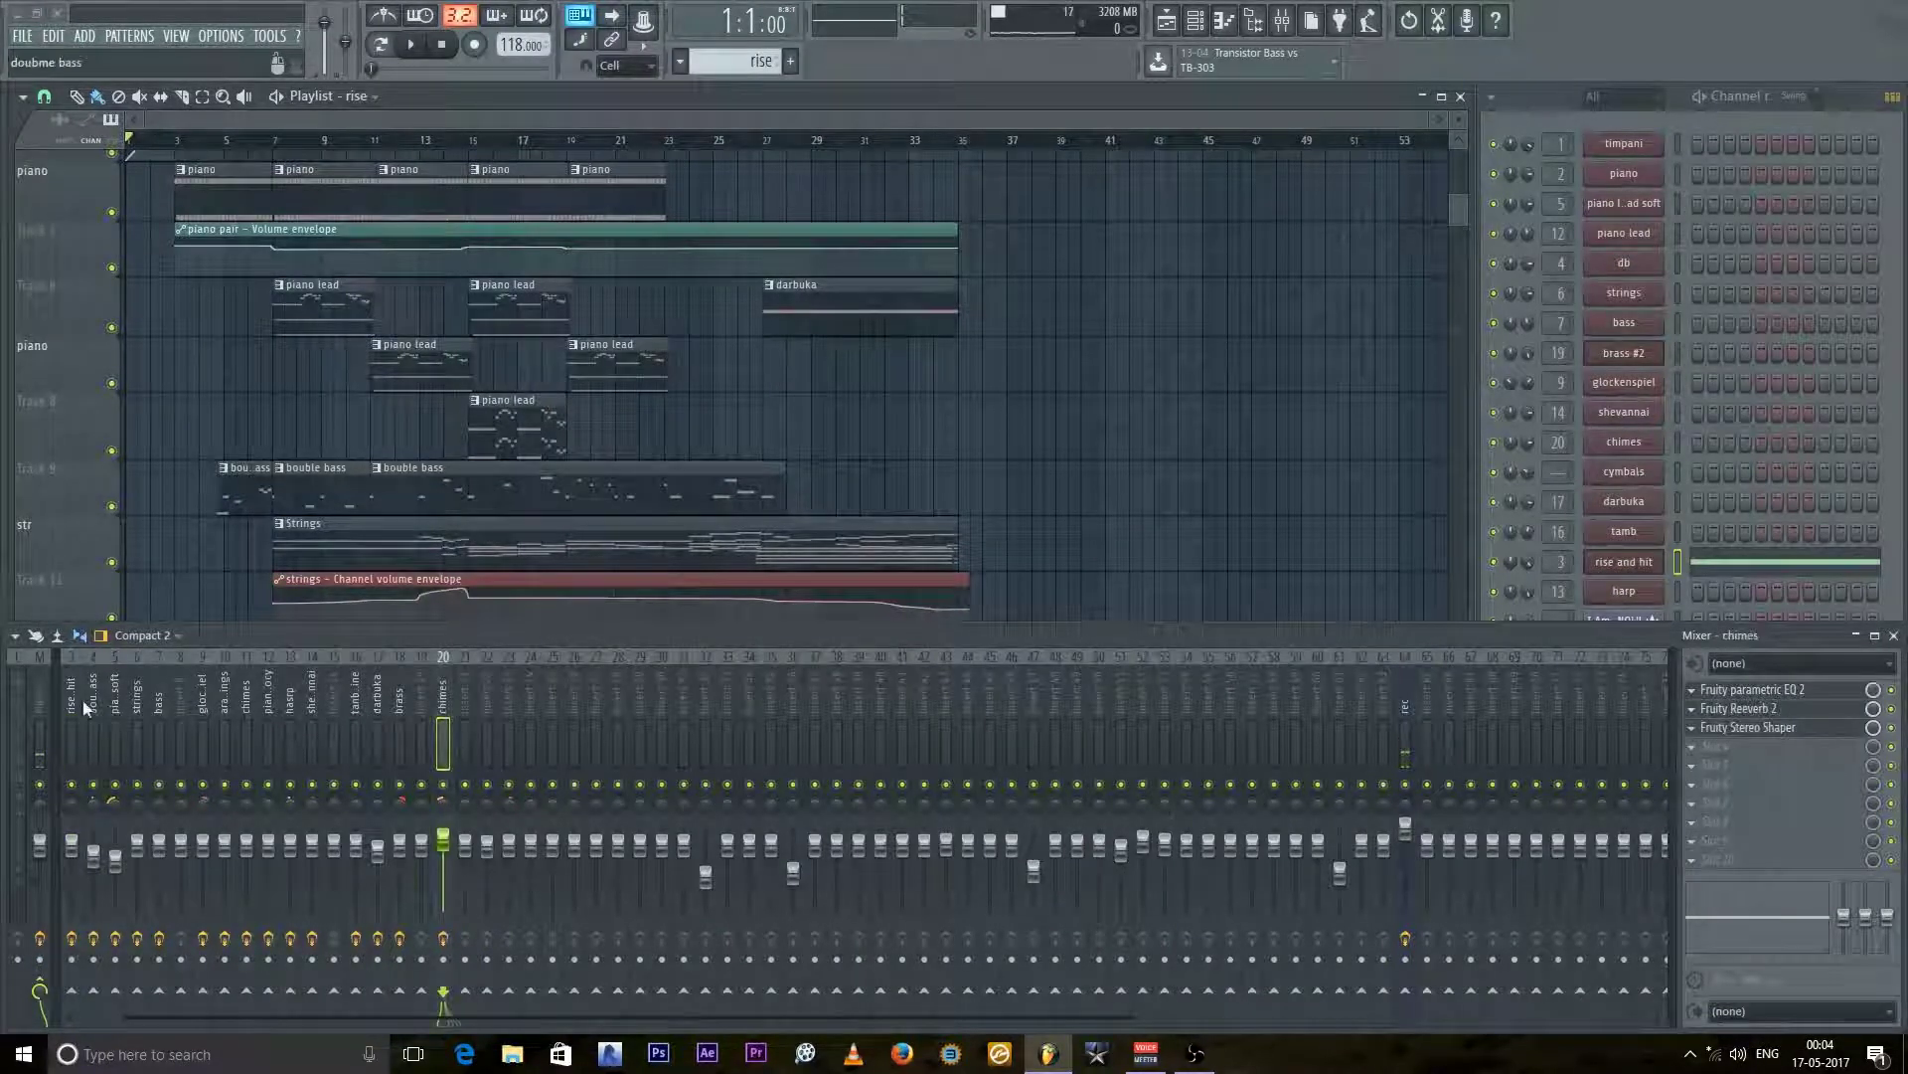
scroll(76, 699, left, 2)
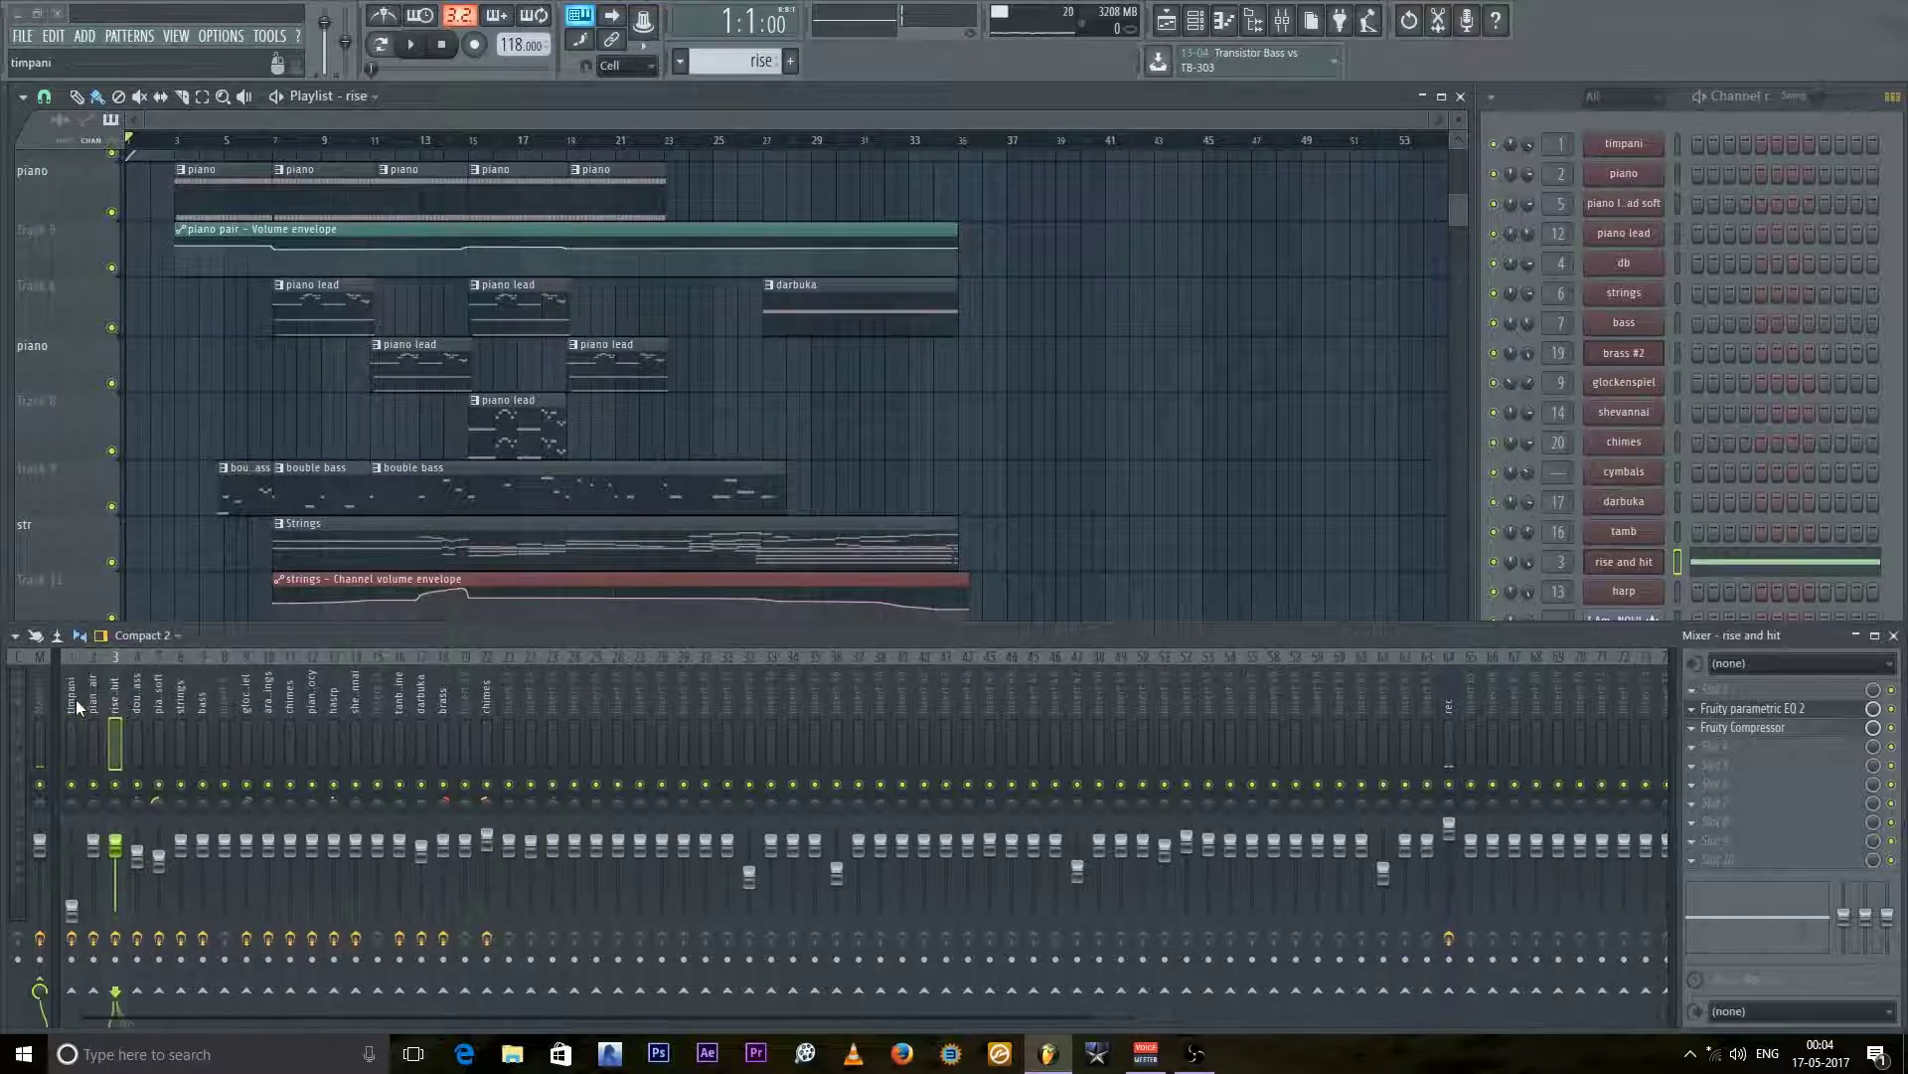
Step: Check the effect slots of the timpani mixer track, and open the Fruity Compressor on the rise and hit track
click(83, 708)
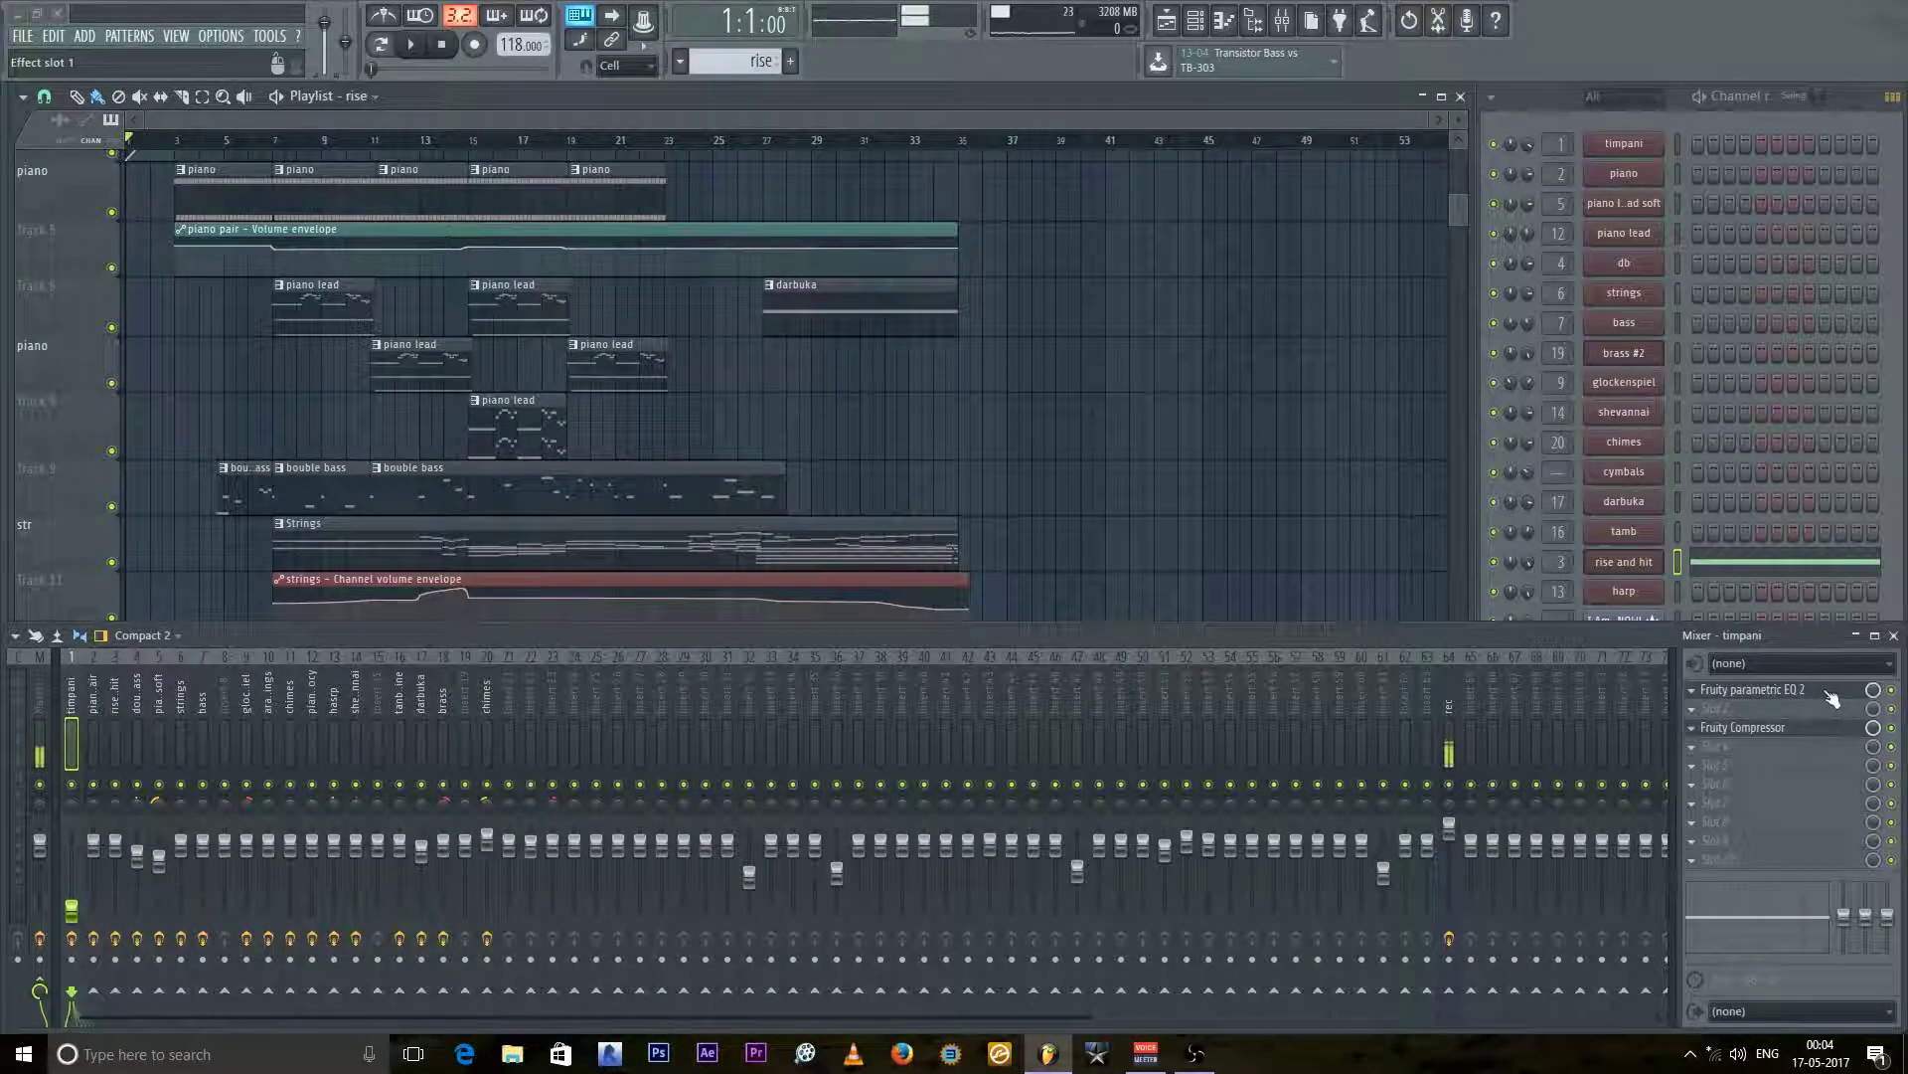
click(116, 700)
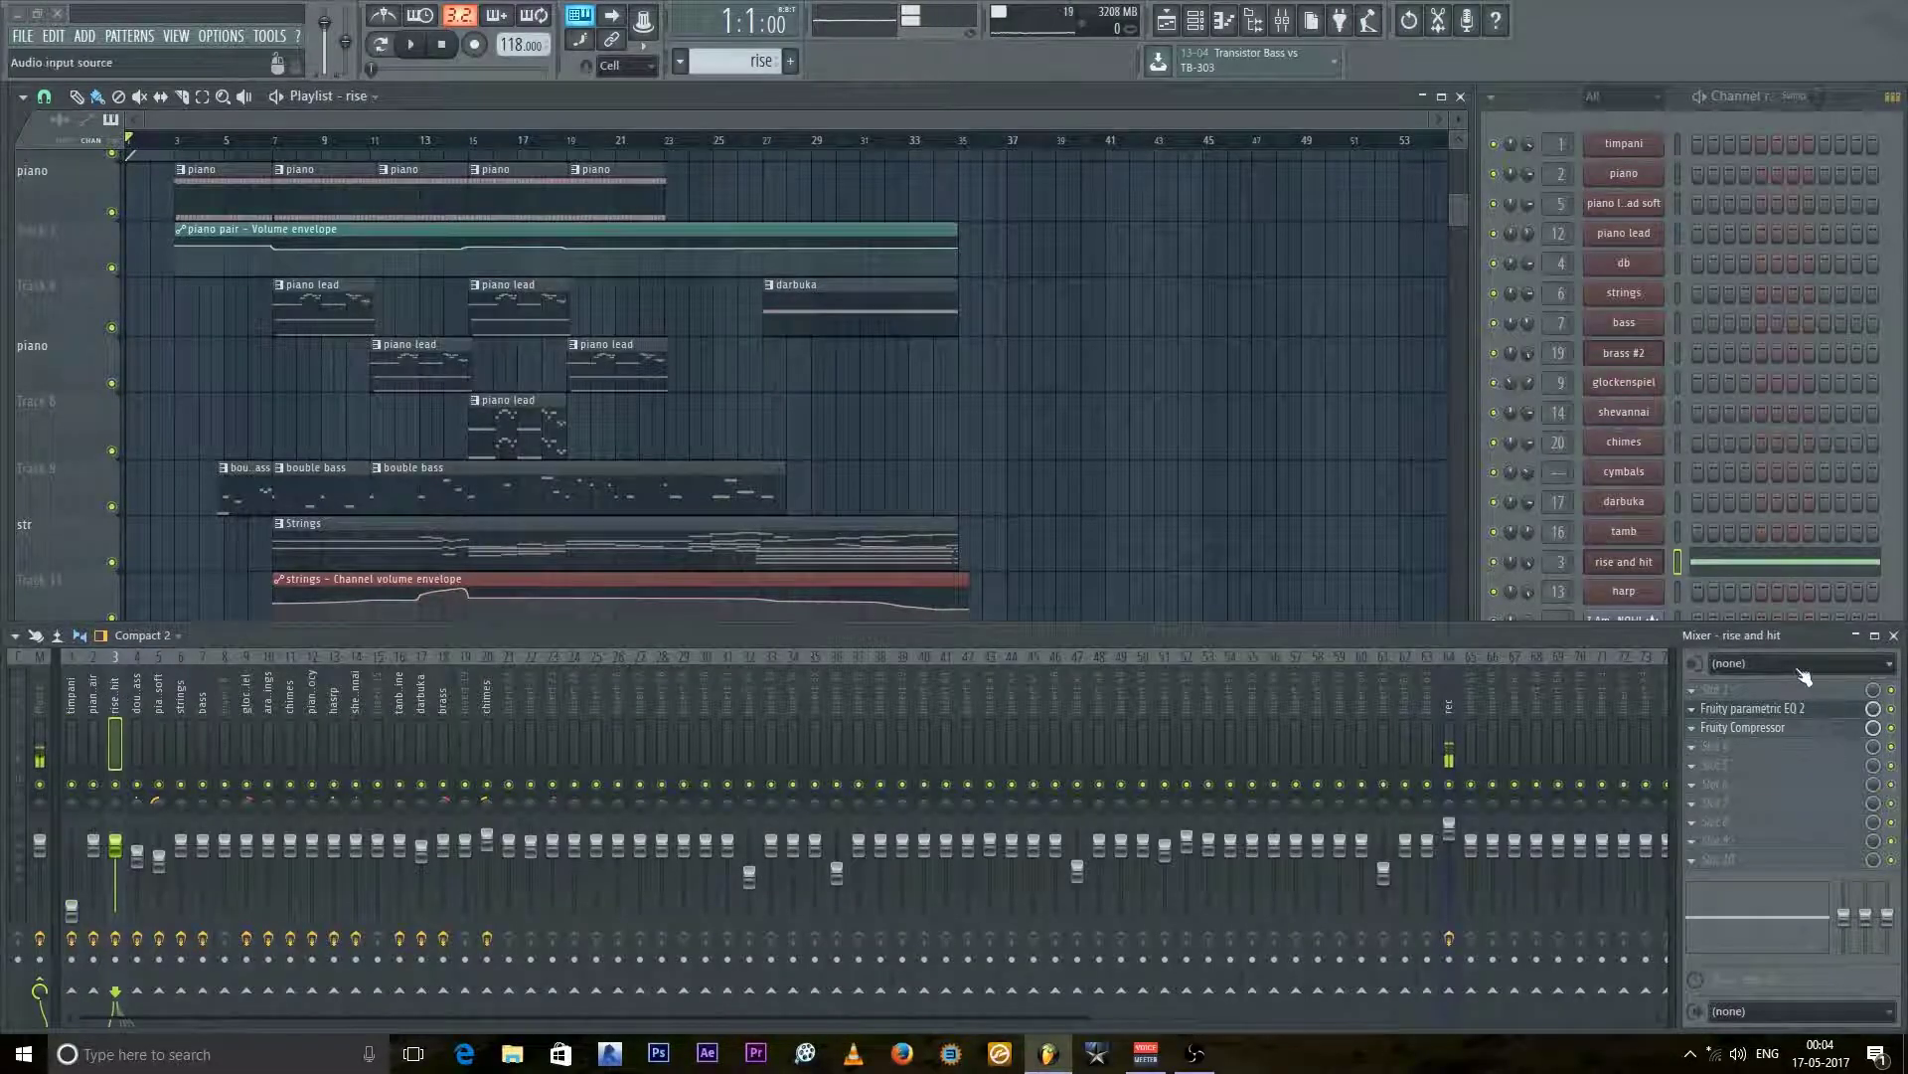
click(1762, 733)
Step: Browse the full list of available effect plugins for an effect slot on the rise and hit mixer track
click(1710, 708)
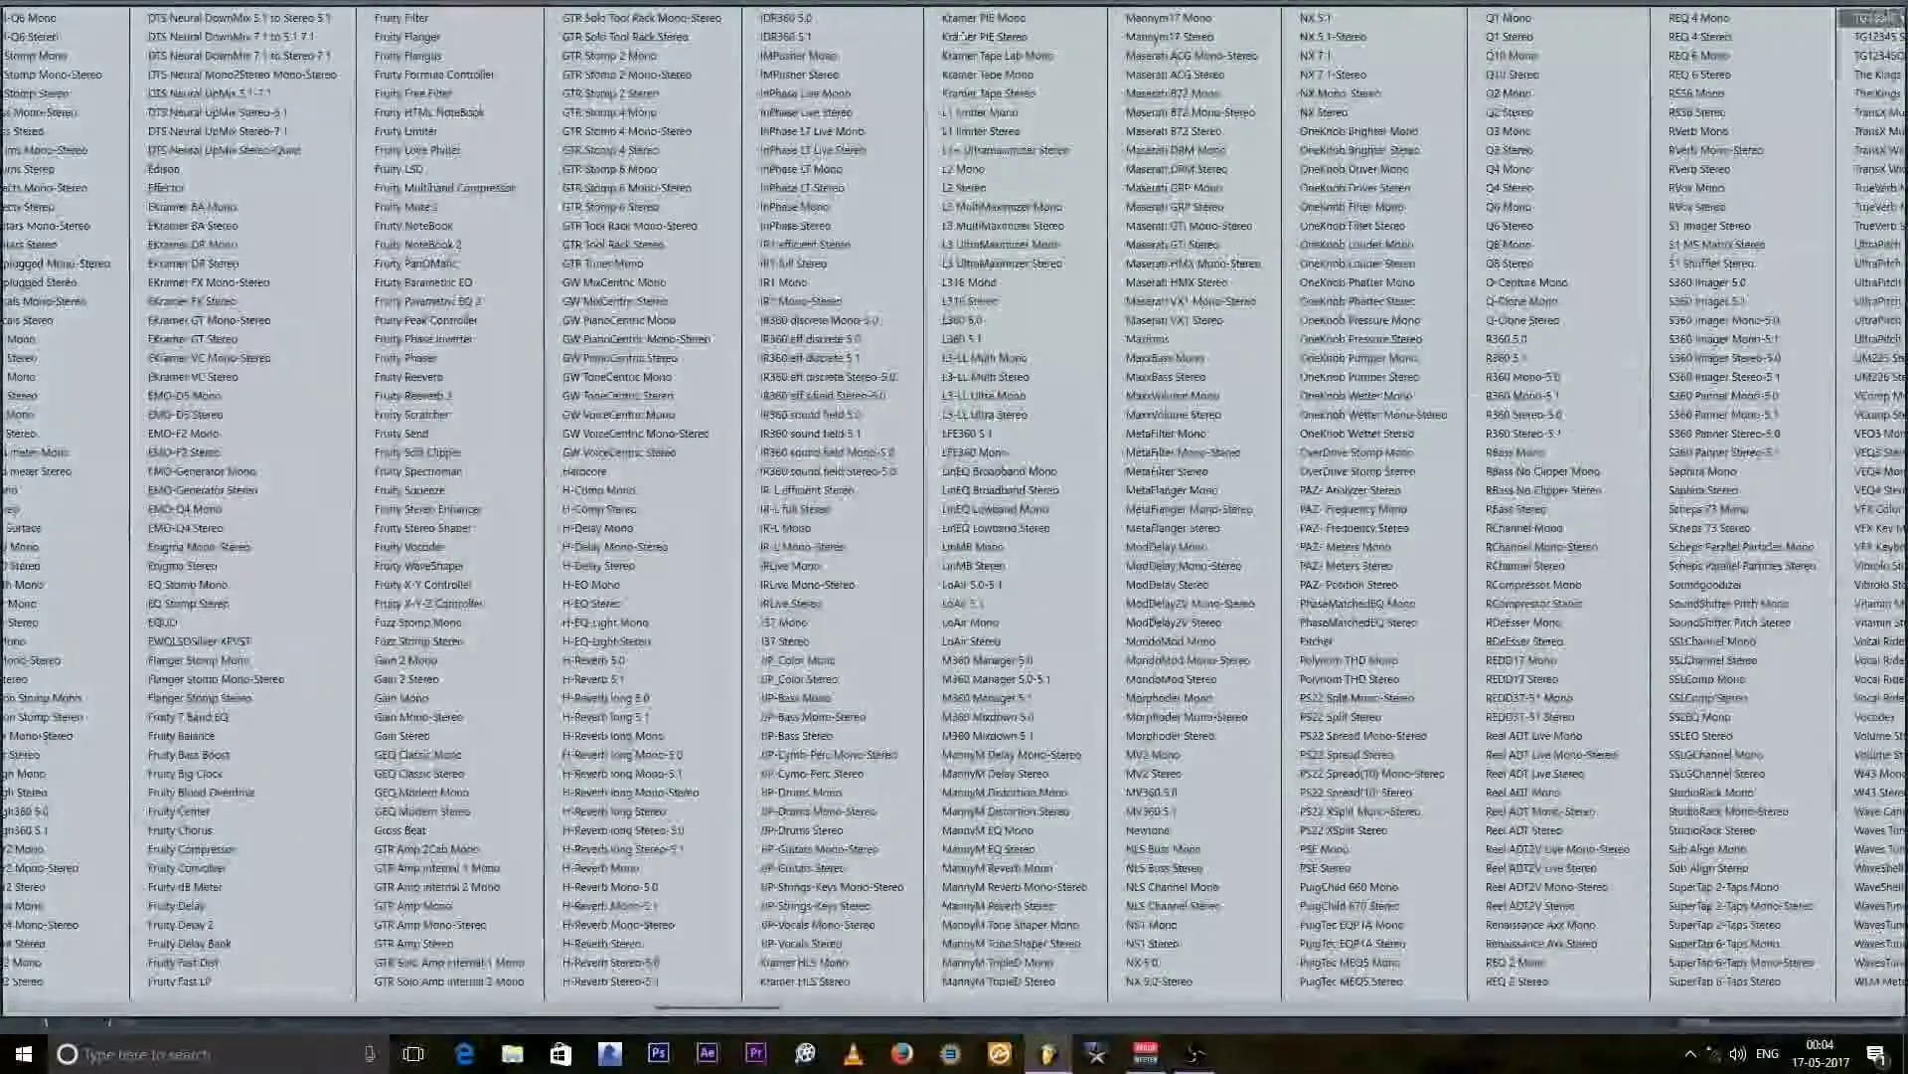
scroll(1116, 673, down, 4)
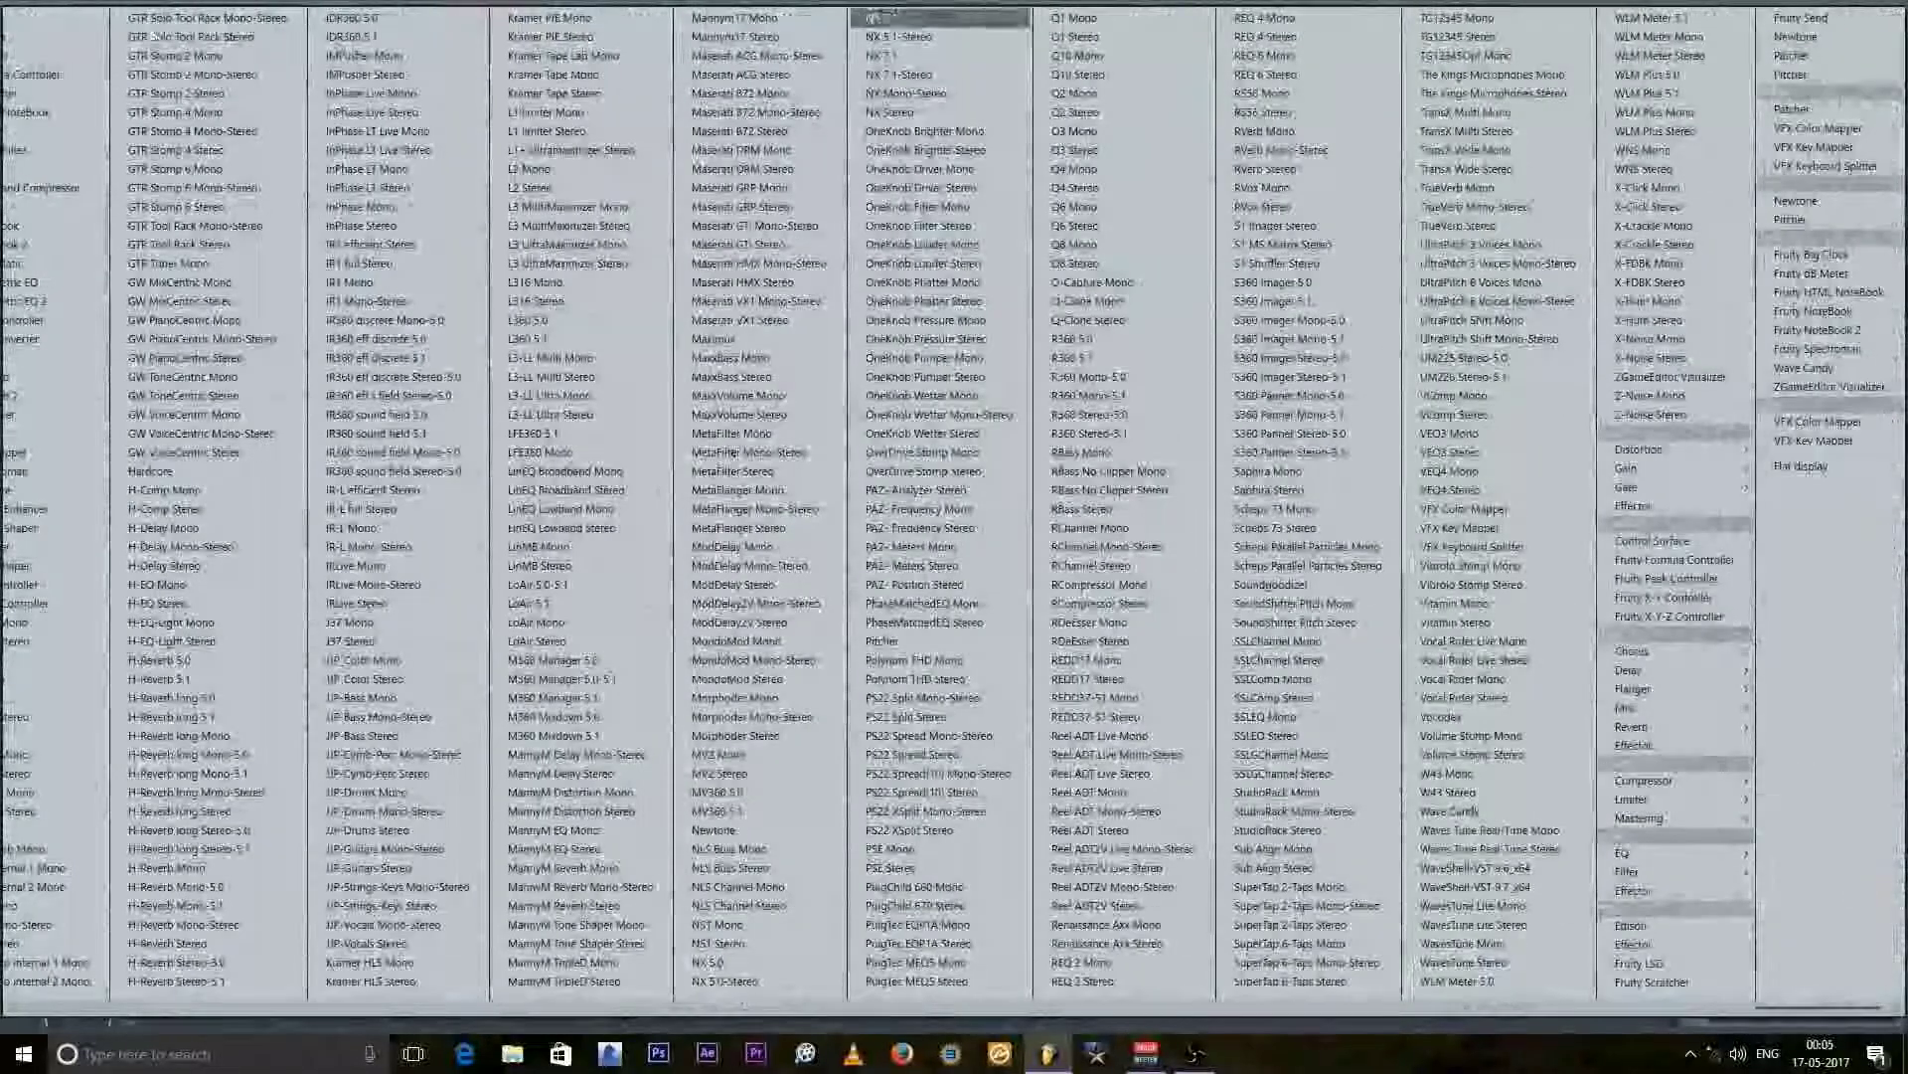
scroll(894, 438, up, 4)
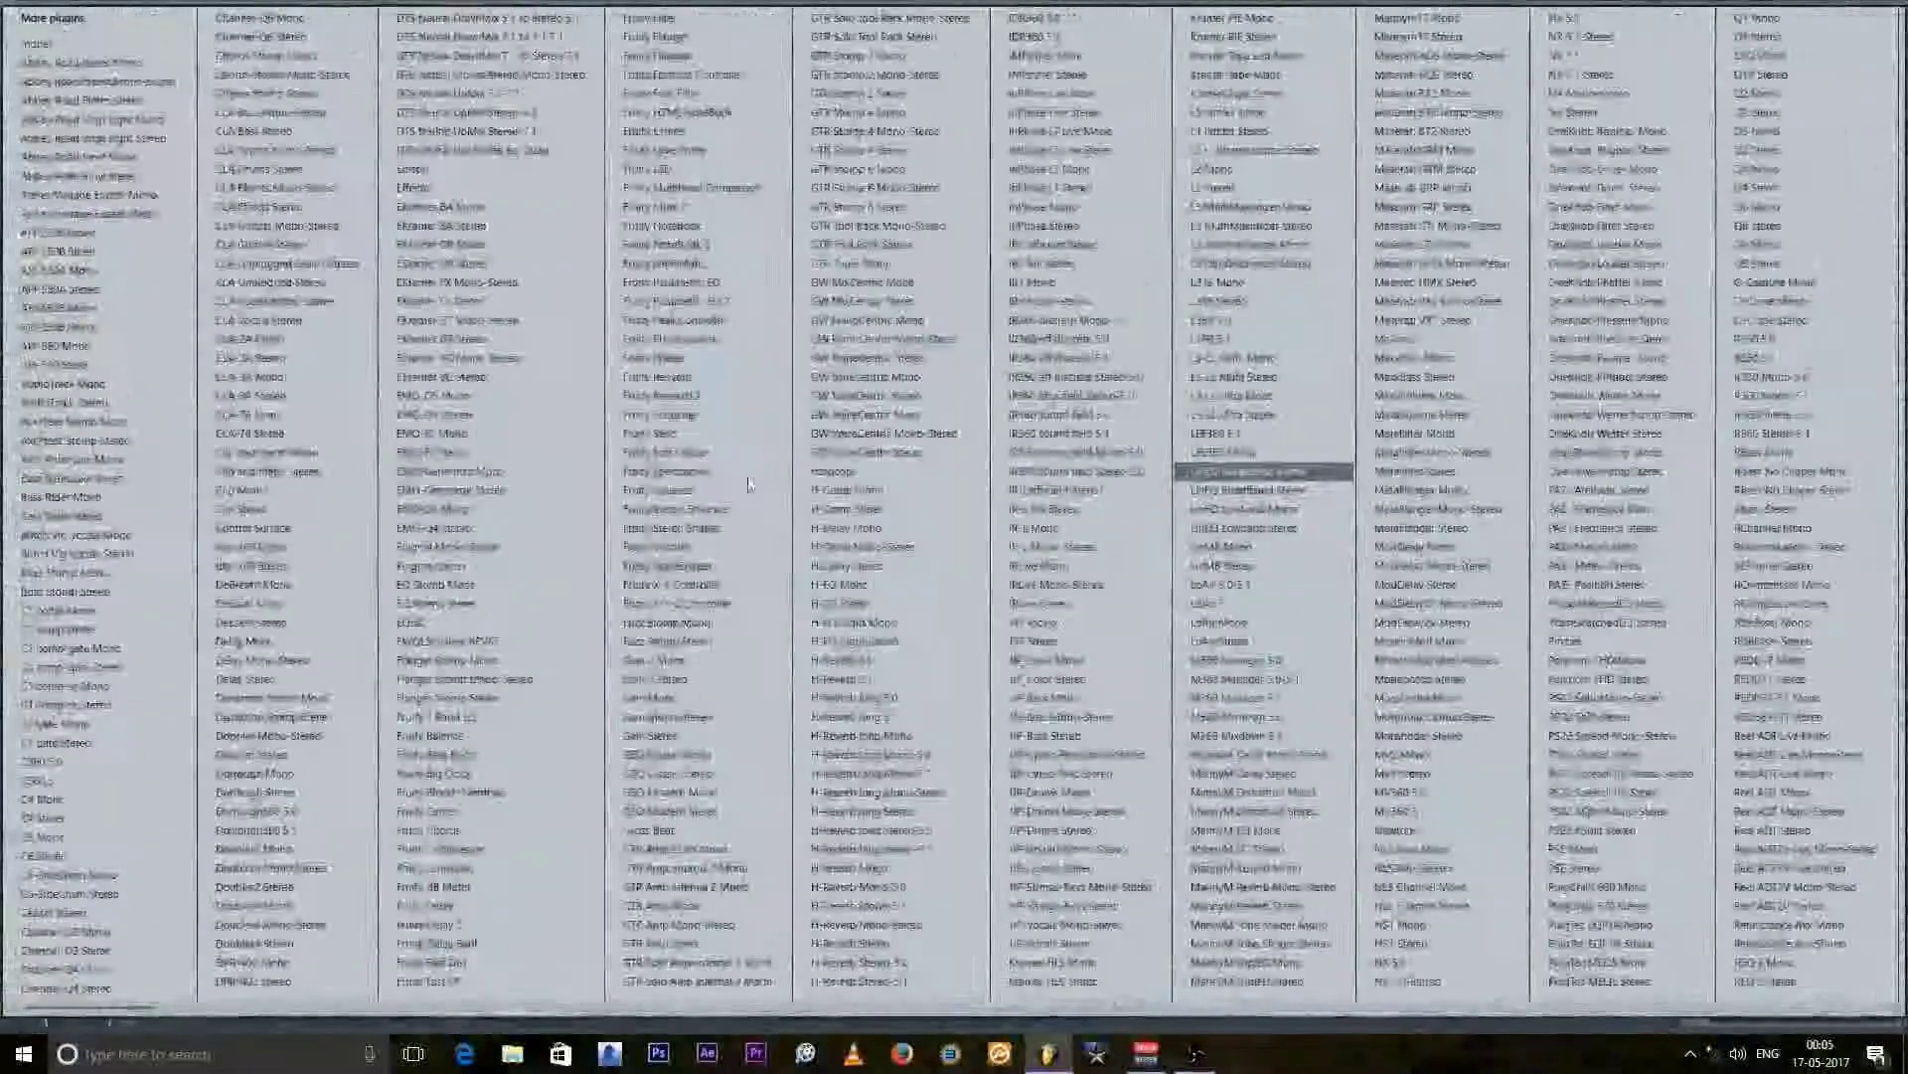
scroll(748, 484, down, 3)
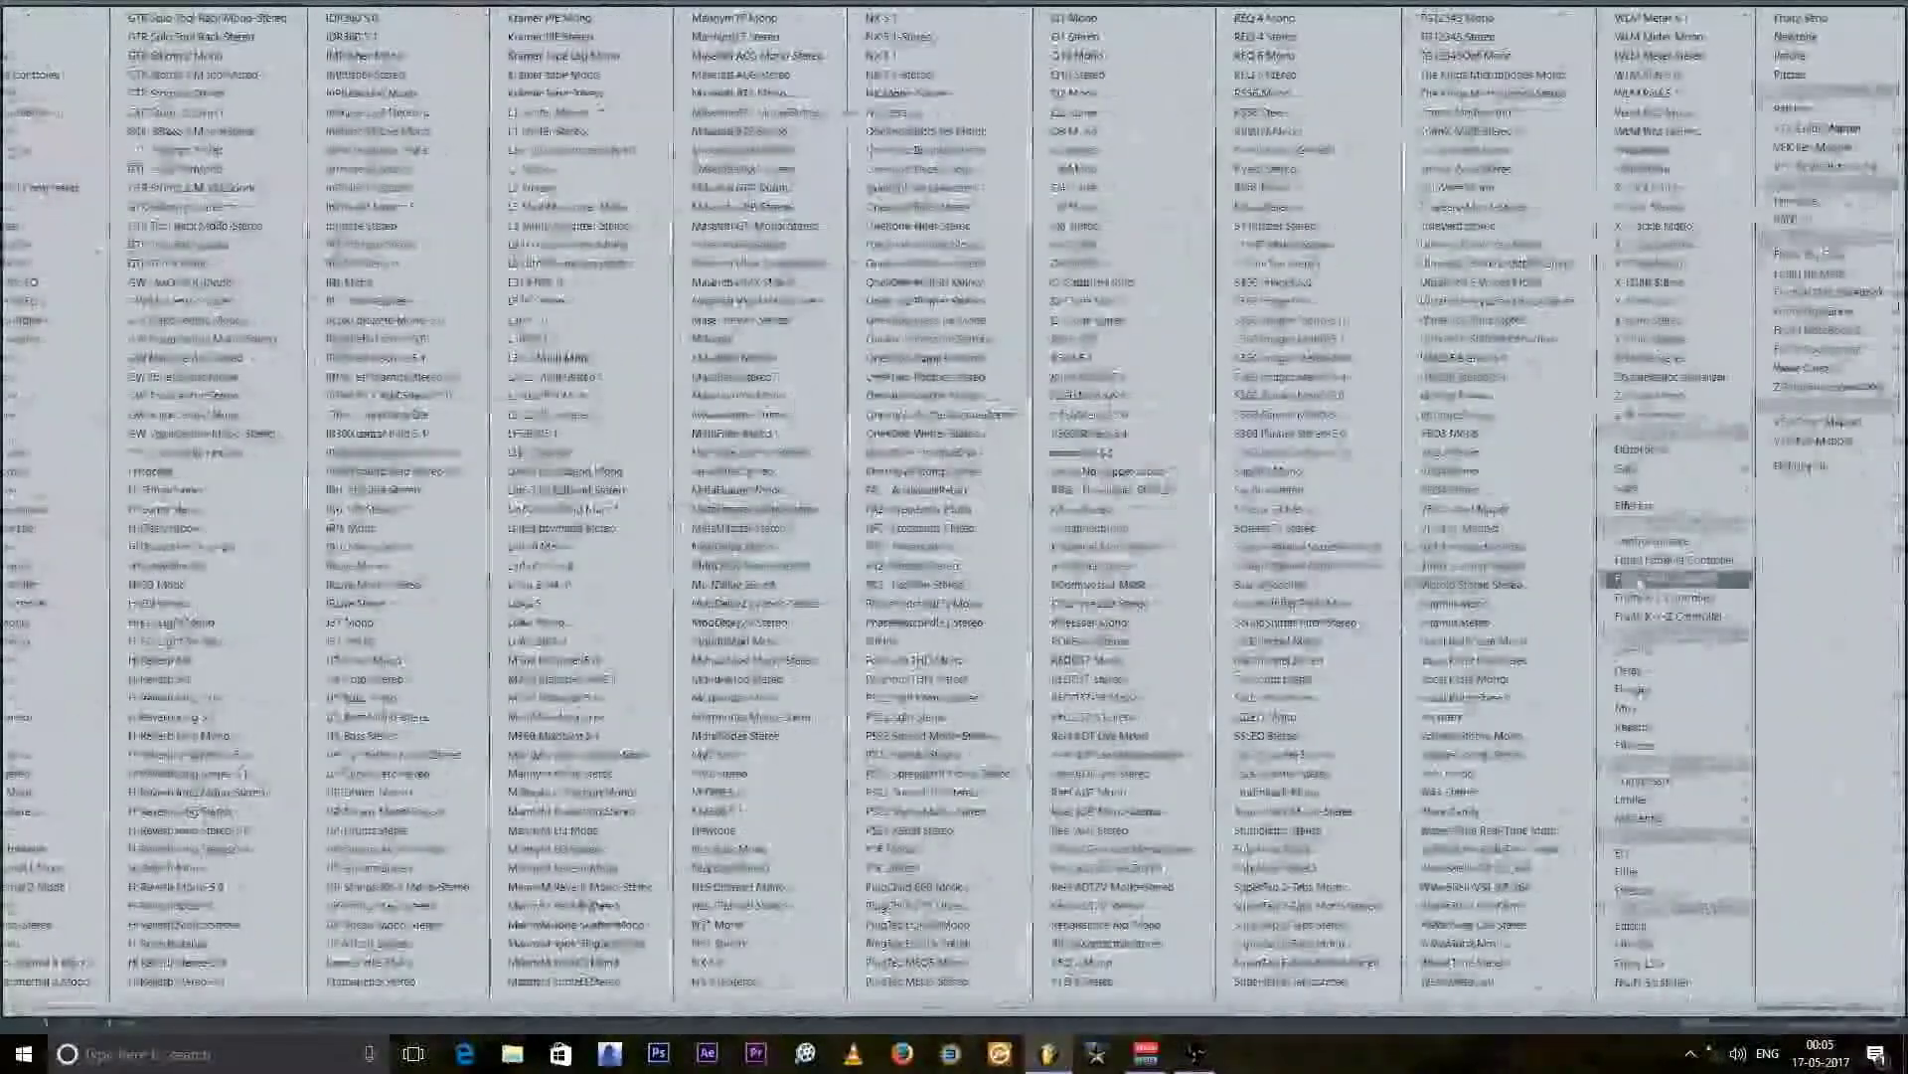
click(1640, 580)
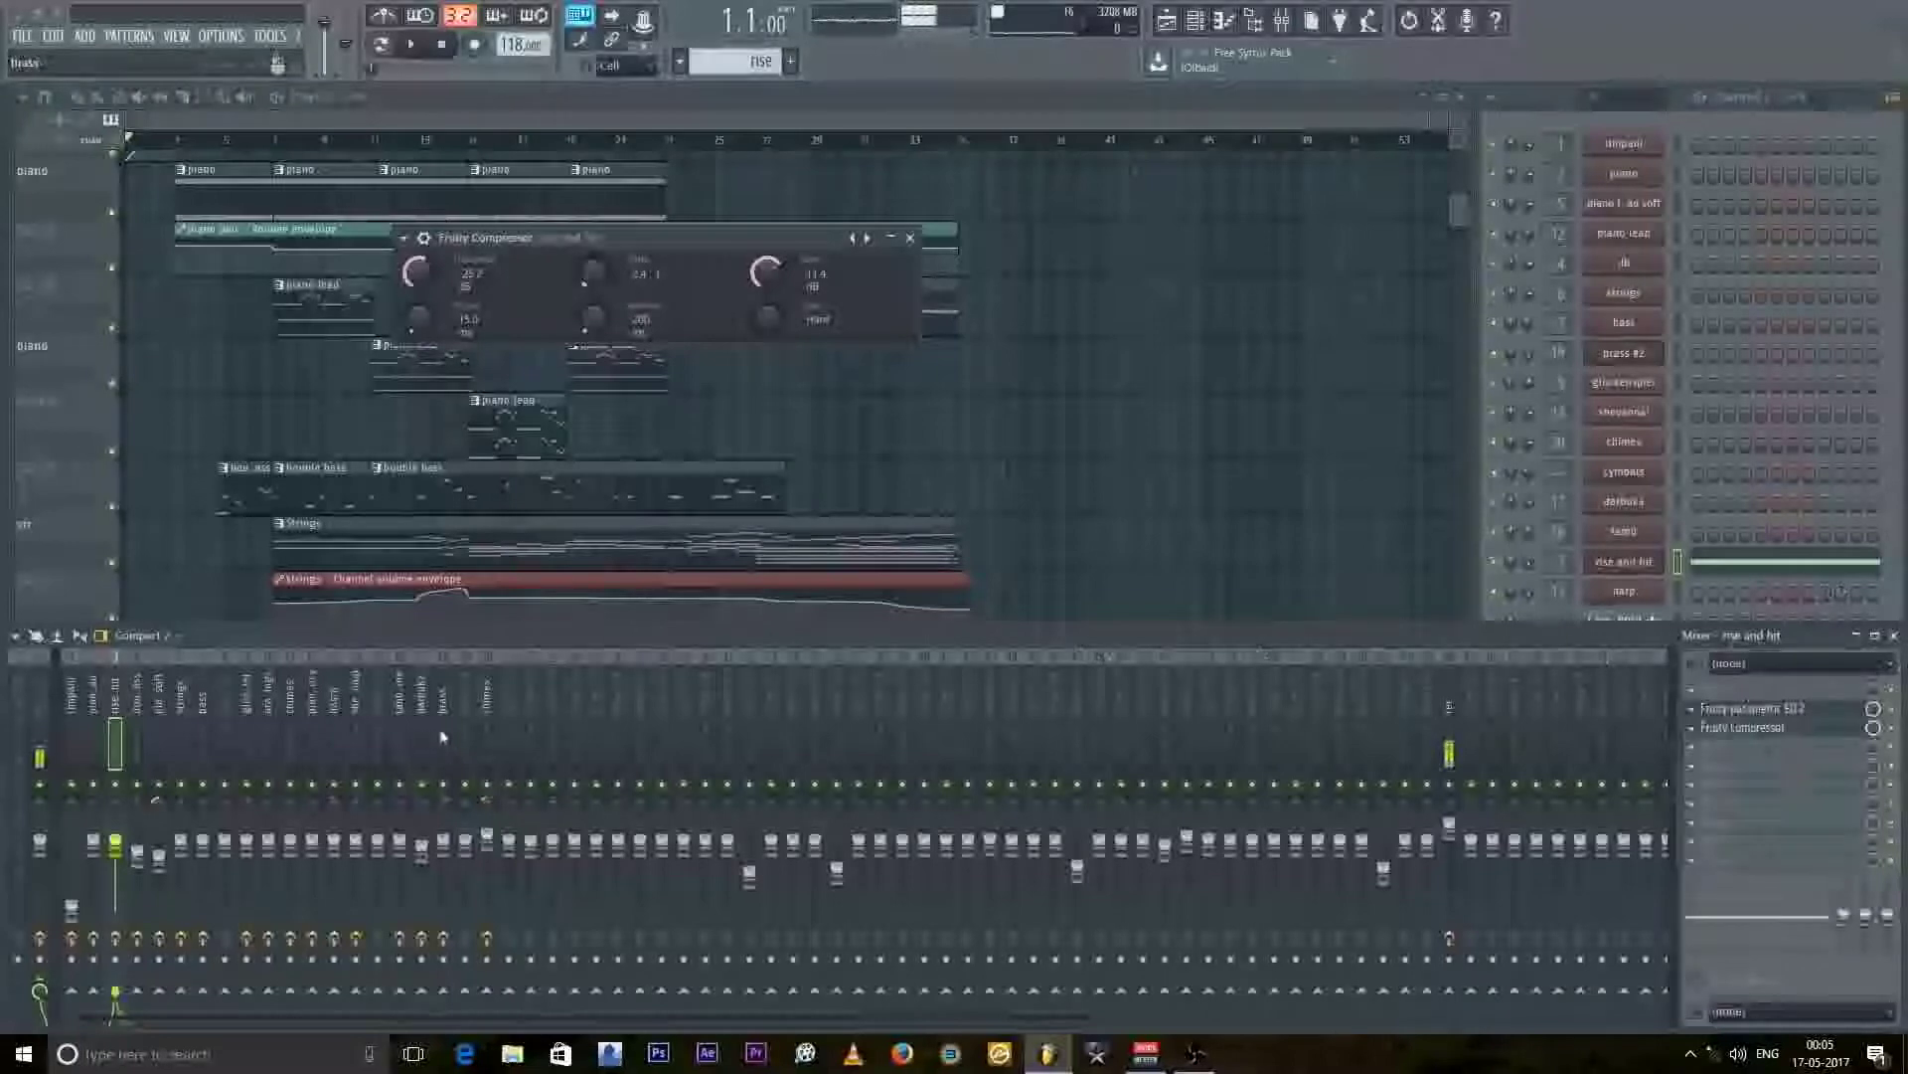
Step: Check the effects on the rec mixer track, and reposition the rise and hit Fruity Compressor window over the upper playlist tracks
click(1451, 703)
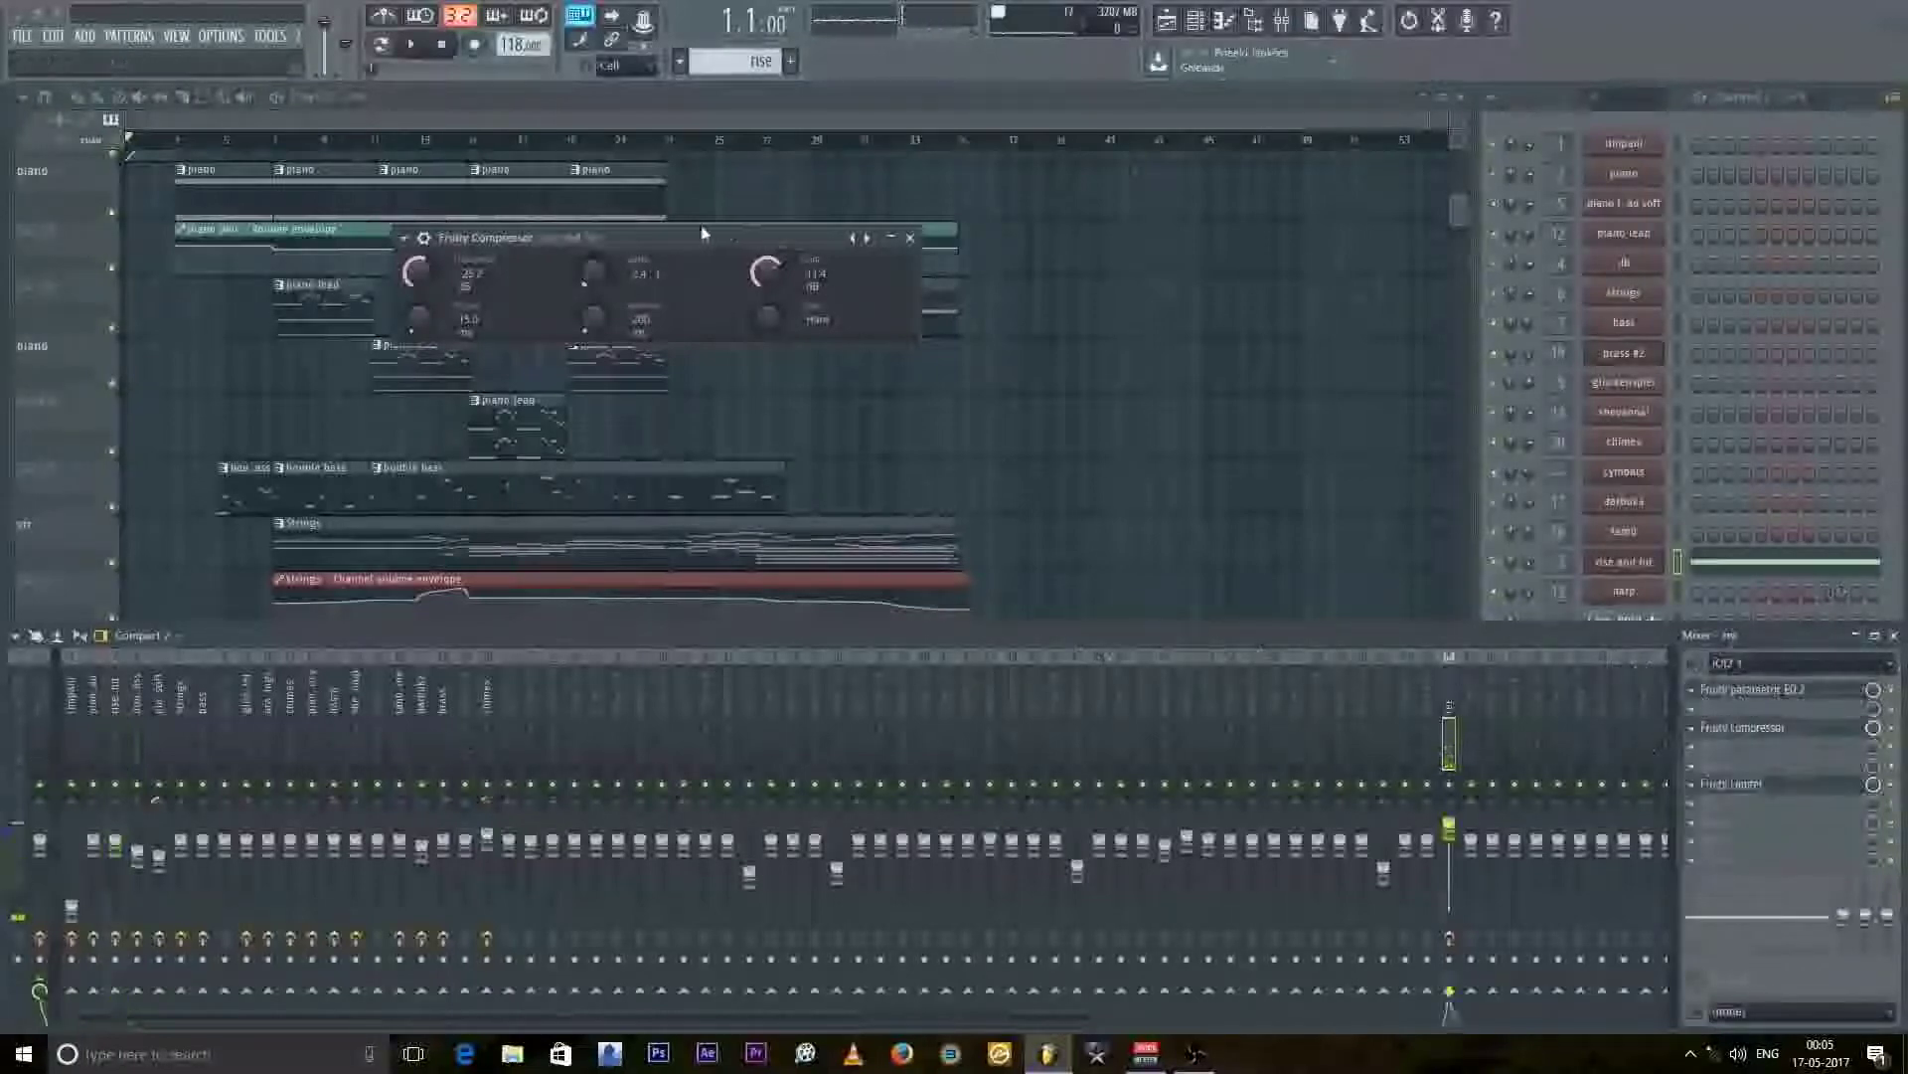
drag(693, 237, 488, 189)
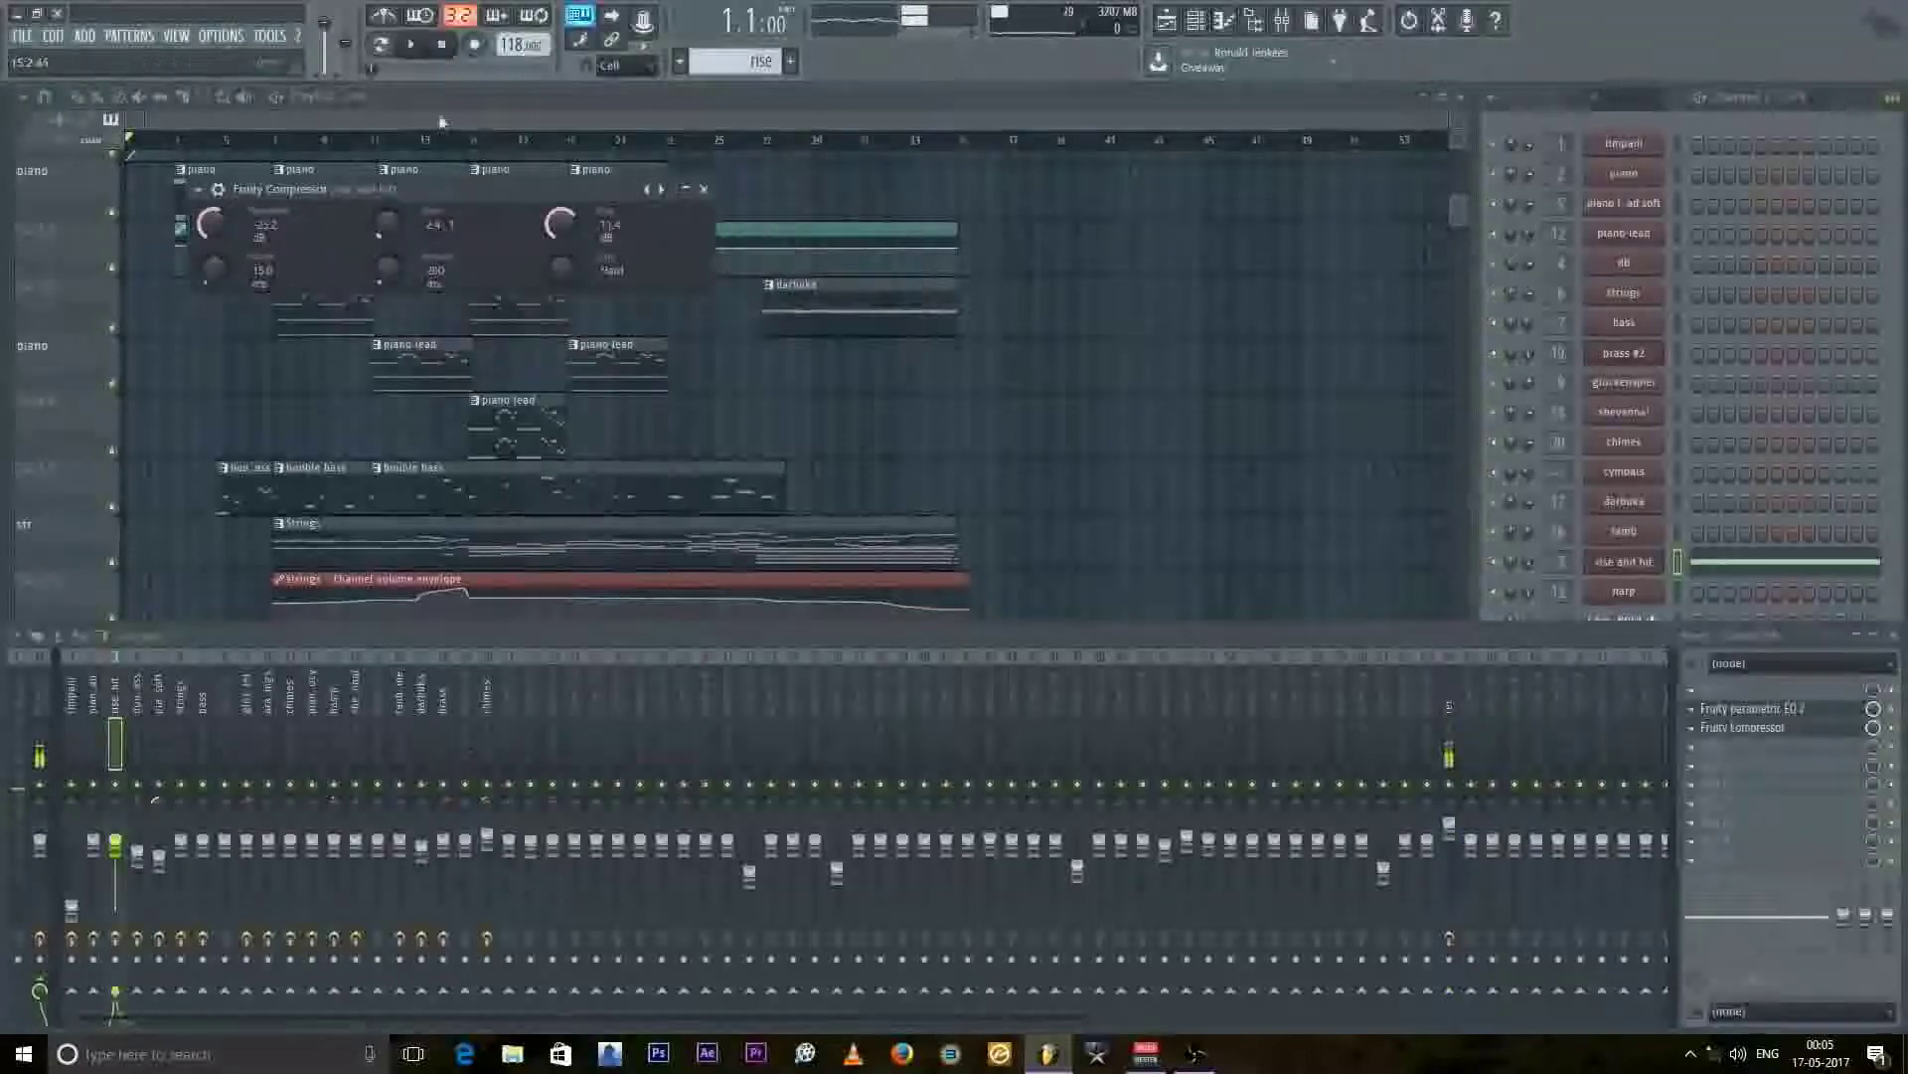
scroll(22, 239, up, 3)
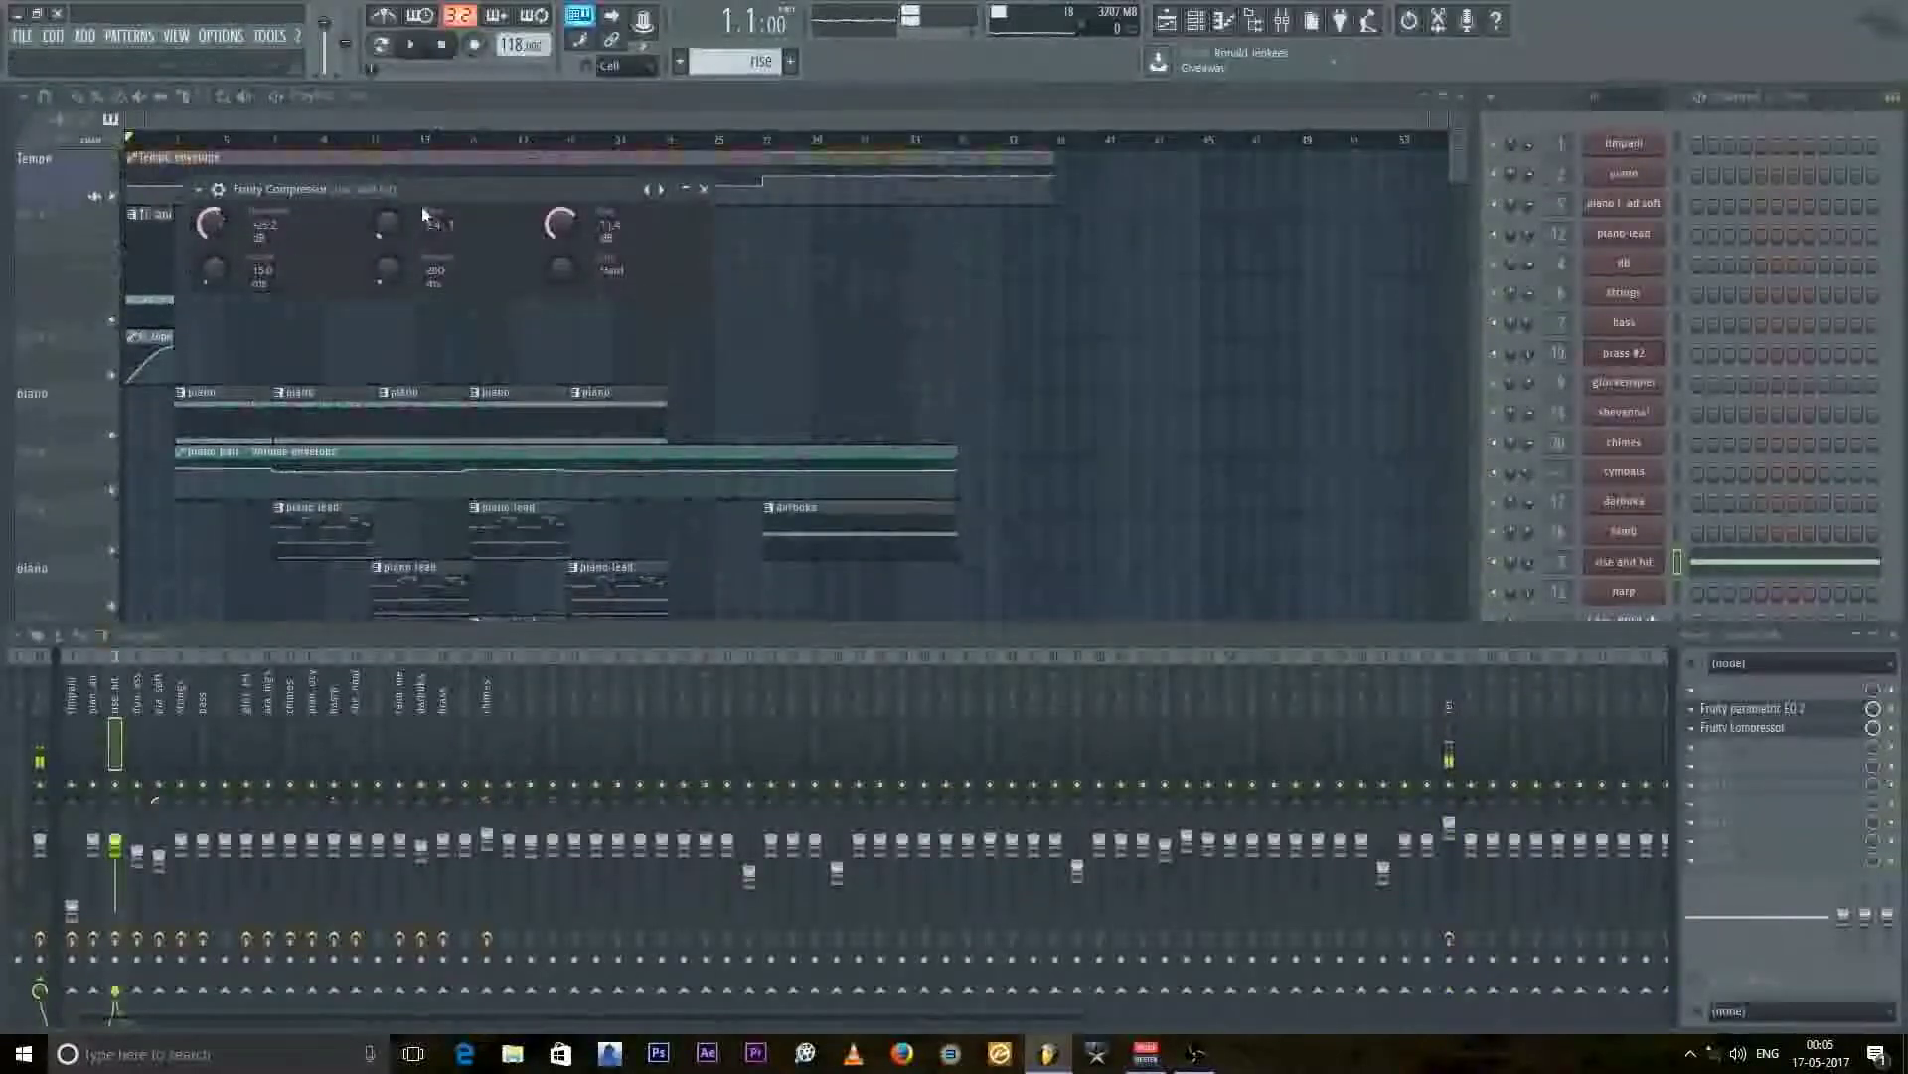
drag(423, 189, 369, 165)
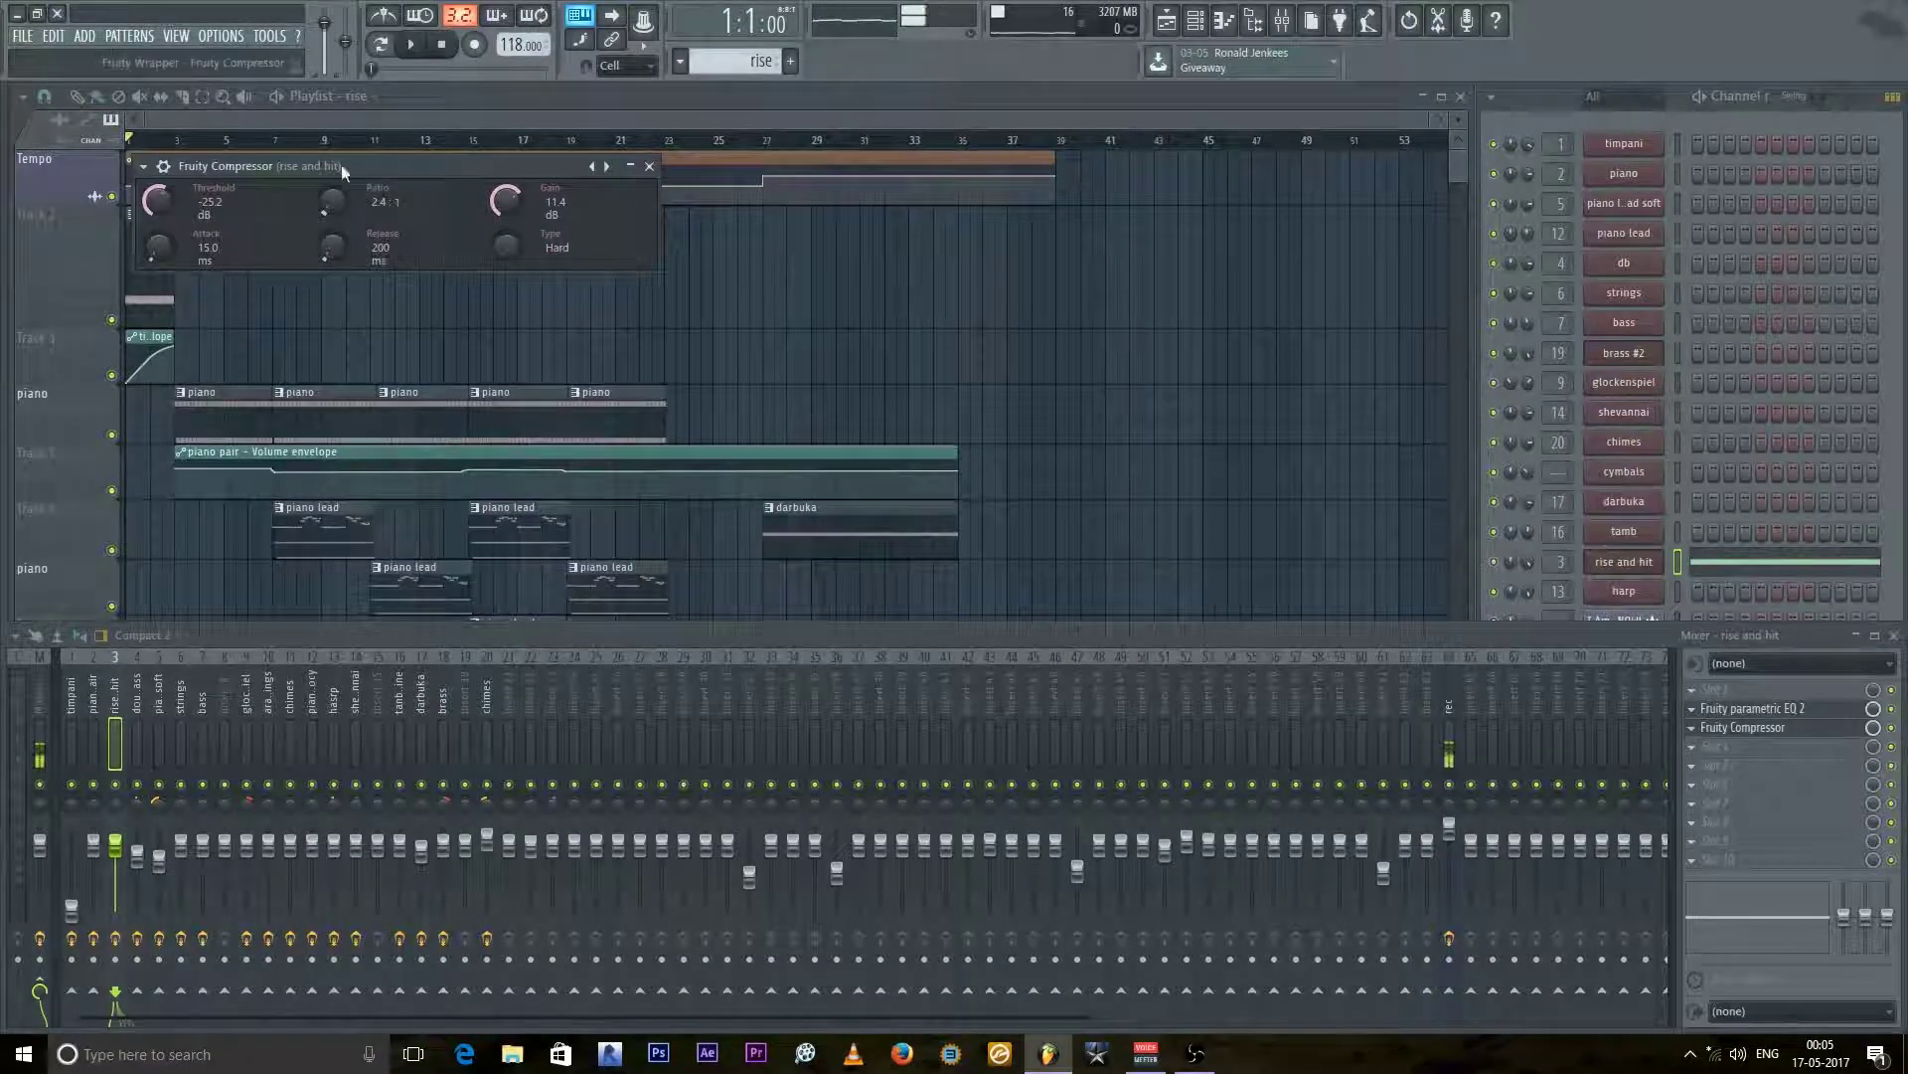
drag(360, 165, 346, 157)
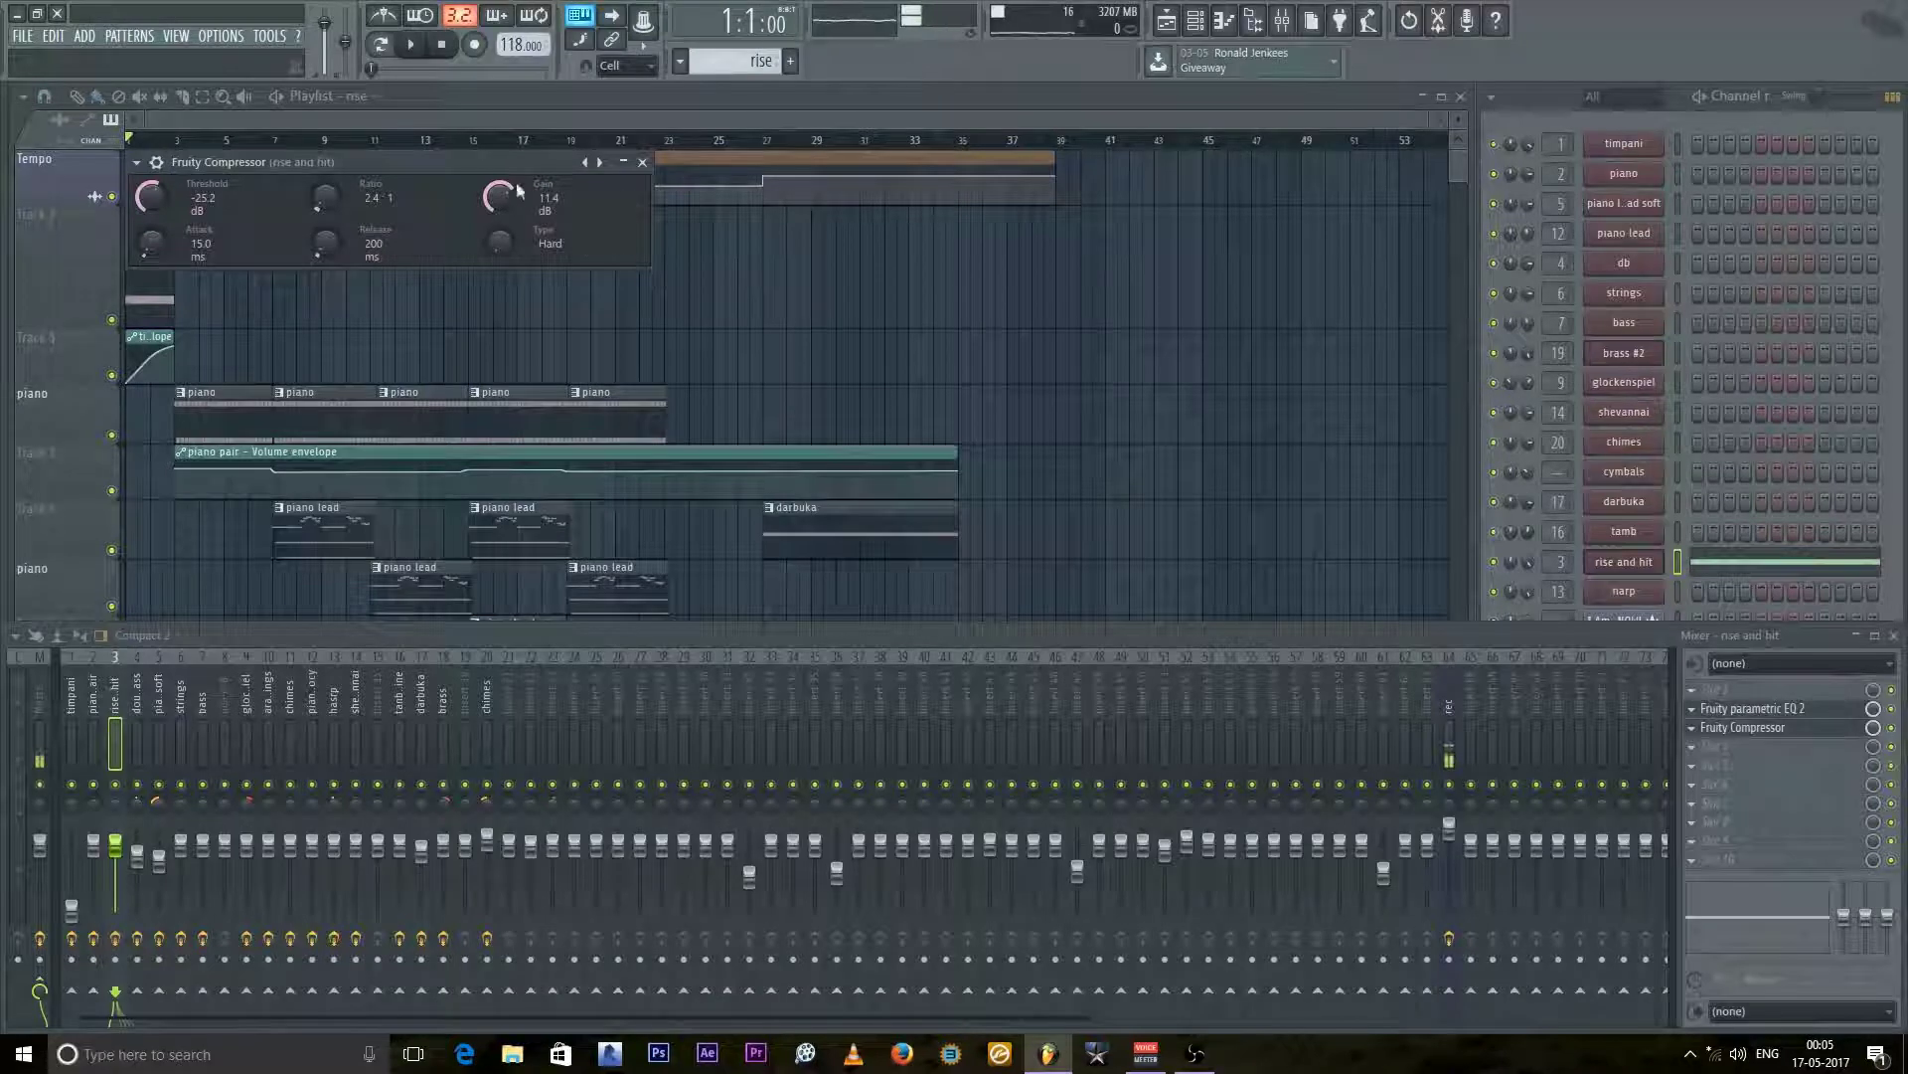
drag(438, 162, 488, 212)
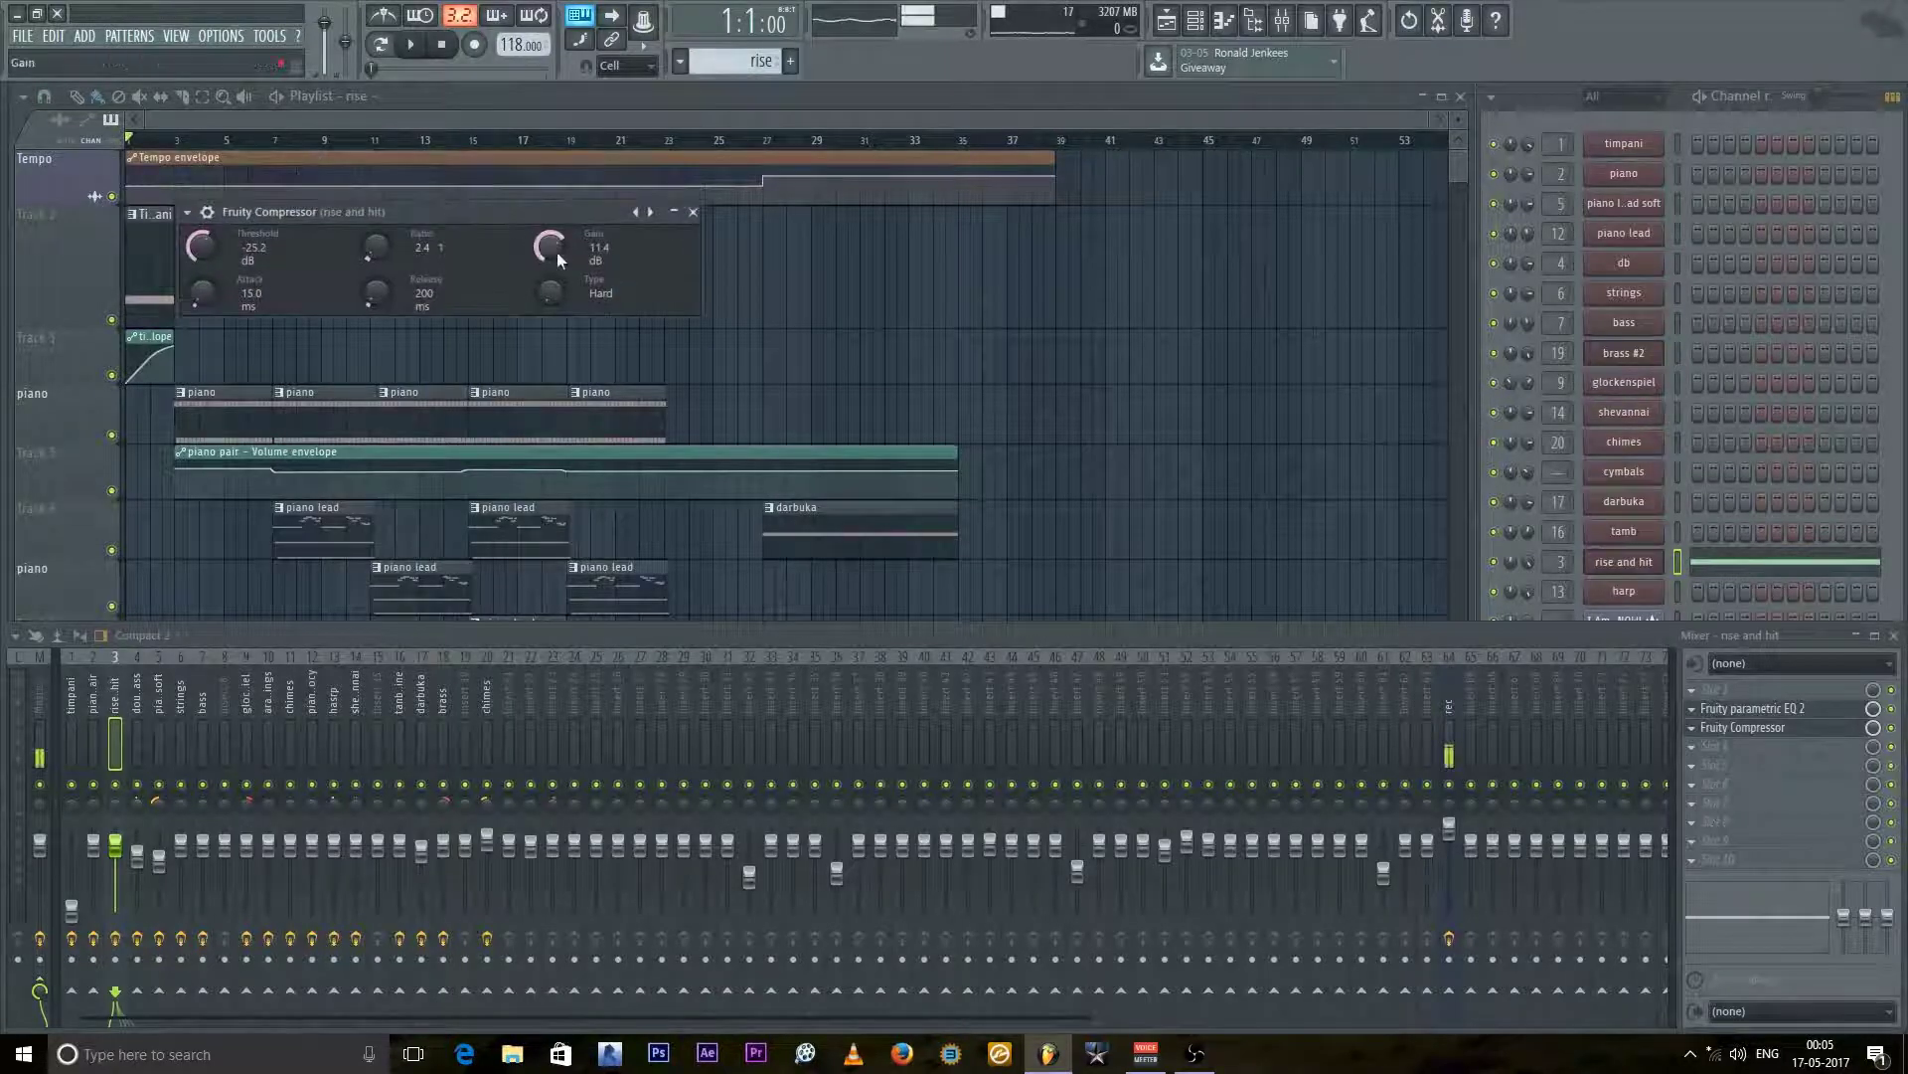